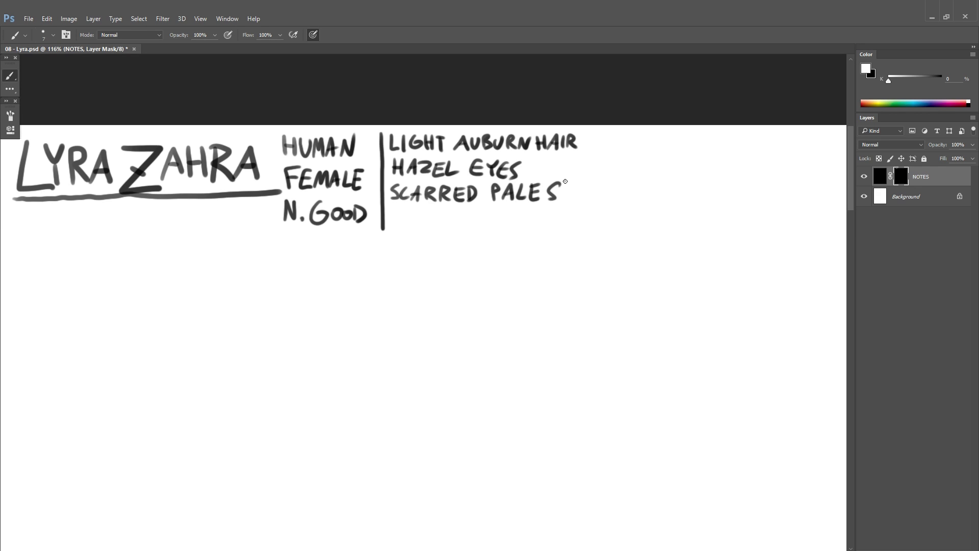
Step: Finish handwriting "SCARRED PALE SKIN", draw a vertical divider beside it and write "BARBARIAN" with "PATH OF THE BERSERKER" beneath
{"action": "scroll", "coordinate": [489, 209], "scroll_direction": "right", "scroll_amount": 3}
{"action": "mouse_move", "coordinate": [561, 186]}
{"action": "left_mouse_down"}
{"action": "mouse_move", "coordinate": [592, 196]}
{"action": "mouse_move", "coordinate": [640, 181]}
{"action": "left_mouse_up"}
{"action": "scroll", "coordinate": [519, 190], "scroll_direction": "right", "scroll_amount": 3}
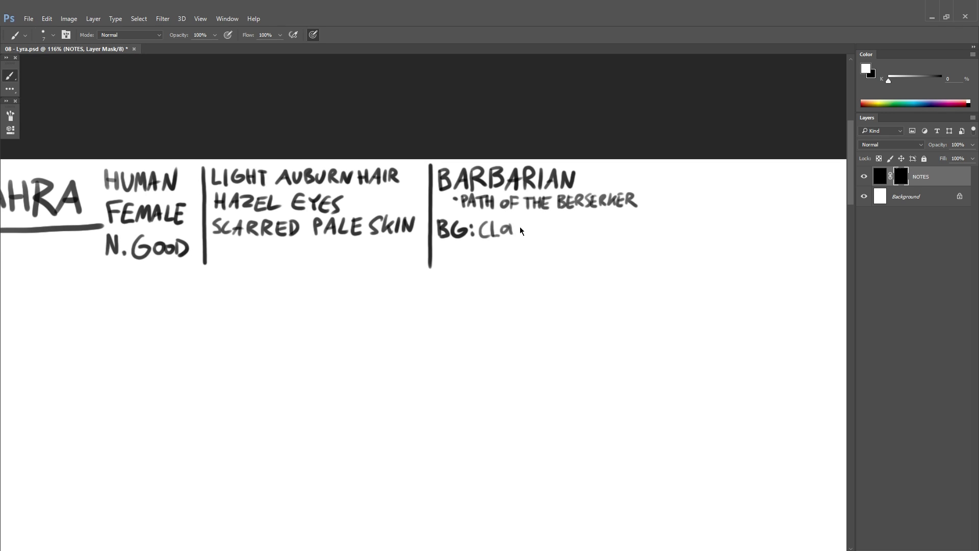
Step: Complete the background line as "BG: CLOISTERED SCHOLAR" and draw a vertical divider after the class column
{"action": "left_click_drag", "start_coordinate": [603, 229], "coordinate": [646, 232]}
{"action": "scroll", "coordinate": [510, 214], "scroll_direction": "right", "scroll_amount": 3}
{"action": "left_click_drag", "start_coordinate": [469, 143], "coordinate": [469, 237]}
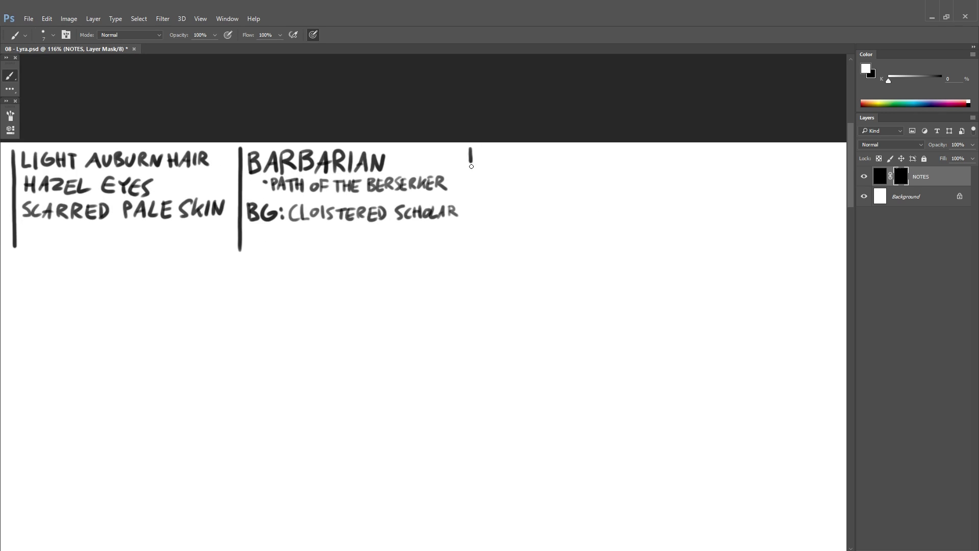
Step: Handwrite "DRAGON SLAYER LONGSWORD (ON BACK)" and "VICIOUS FLAME TONGUE LONGSWORD (AT SIDE)" in the column after the class notes
{"action": "scroll", "coordinate": [509, 214], "scroll_direction": "right", "scroll_amount": 1}
{"action": "scroll", "coordinate": [452, 233], "scroll_direction": "down", "scroll_amount": 5}
{"action": "scroll", "coordinate": [452, 233], "scroll_direction": "up", "scroll_amount": 5}
{"action": "scroll", "coordinate": [452, 233], "scroll_direction": "right", "scroll_amount": 1}
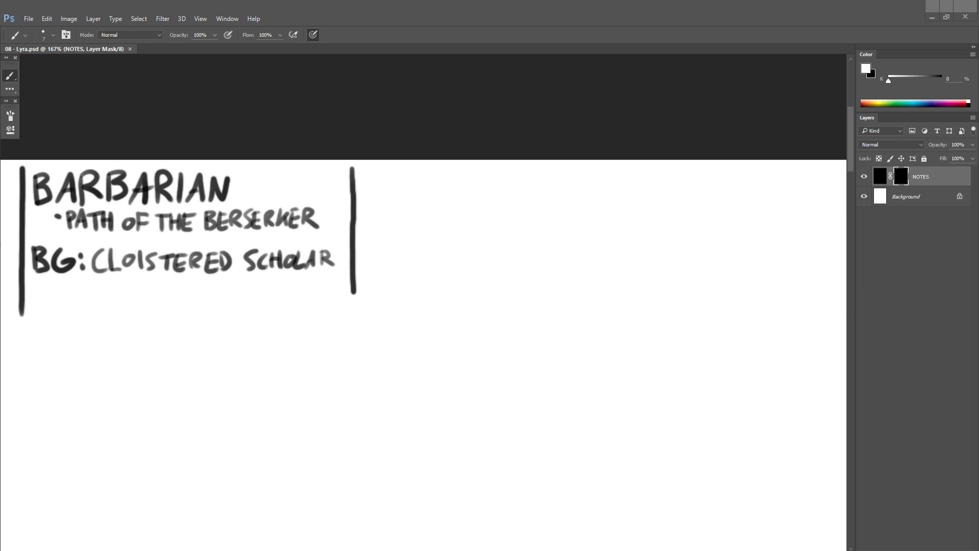
{"action": "left_click", "coordinate": [498, 202]}
{"action": "mouse_move", "coordinate": [362, 173]}
{"action": "left_mouse_down"}
{"action": "mouse_move", "coordinate": [381, 192]}
{"action": "mouse_move", "coordinate": [538, 172]}
{"action": "mouse_move", "coordinate": [575, 190]}
{"action": "mouse_move", "coordinate": [644, 196]}
{"action": "left_mouse_up"}
{"action": "scroll", "coordinate": [509, 204], "scroll_direction": "right", "scroll_amount": 4}
{"action": "left_click_drag", "start_coordinate": [525, 179], "coordinate": [594, 201]}
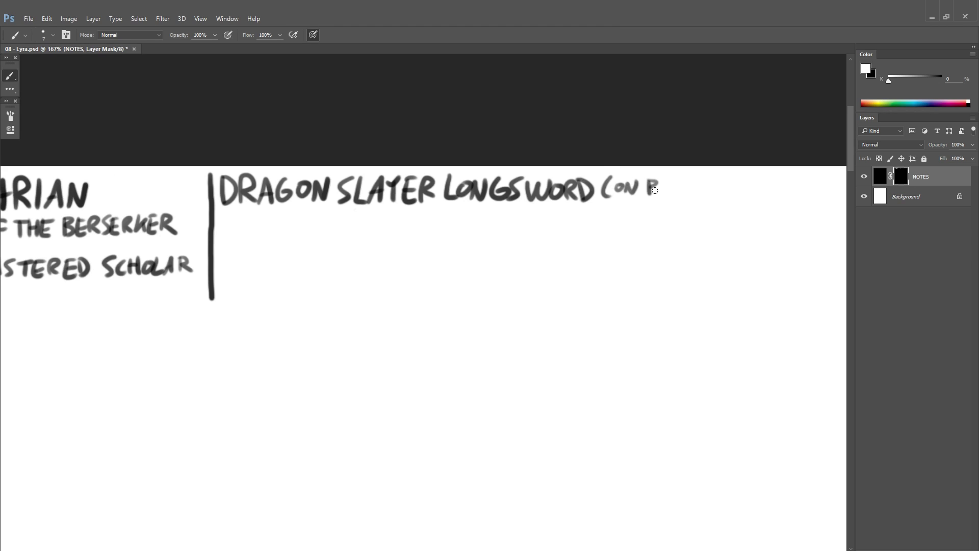
{"action": "mouse_move", "coordinate": [219, 213]}
{"action": "left_mouse_down"}
{"action": "mouse_move", "coordinate": [250, 231]}
{"action": "mouse_move", "coordinate": [320, 224]}
{"action": "mouse_move", "coordinate": [360, 234]}
{"action": "mouse_move", "coordinate": [473, 217]}
{"action": "mouse_move", "coordinate": [527, 236]}
{"action": "mouse_move", "coordinate": [556, 221]}
{"action": "mouse_move", "coordinate": [742, 222]}
{"action": "left_mouse_up"}
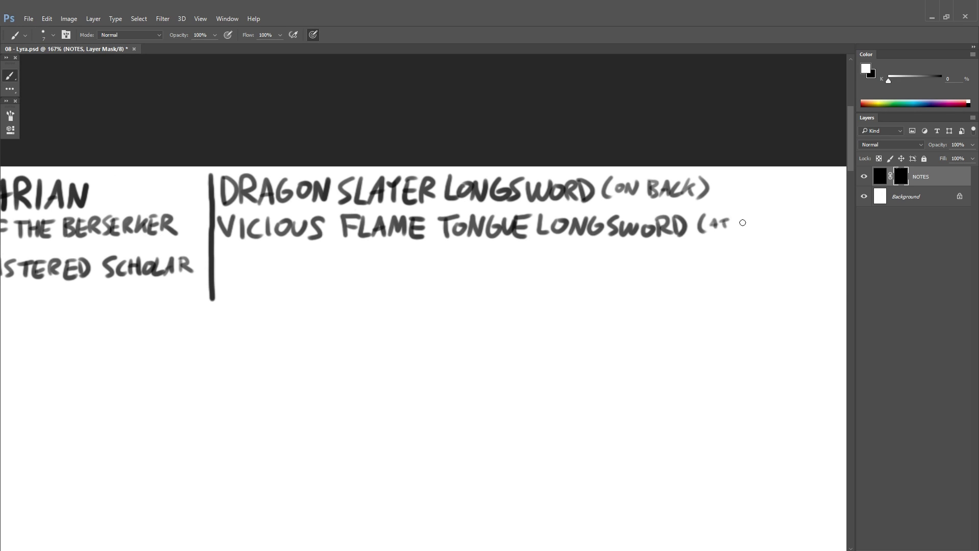
Step: Handwrite "BRACERS OF DEFENCE" below the two longswords and save the document
{"action": "left_click_drag", "start_coordinate": [304, 300], "coordinate": [311, 290]}
{"action": "mouse_move", "coordinate": [232, 239]}
{"action": "left_mouse_down"}
{"action": "mouse_move", "coordinate": [270, 265]}
{"action": "mouse_move", "coordinate": [540, 270]}
{"action": "left_mouse_up"}
{"action": "left_click_drag", "start_coordinate": [472, 323], "coordinate": [484, 305]}
{"action": "key", "text": "ctrl+s"}
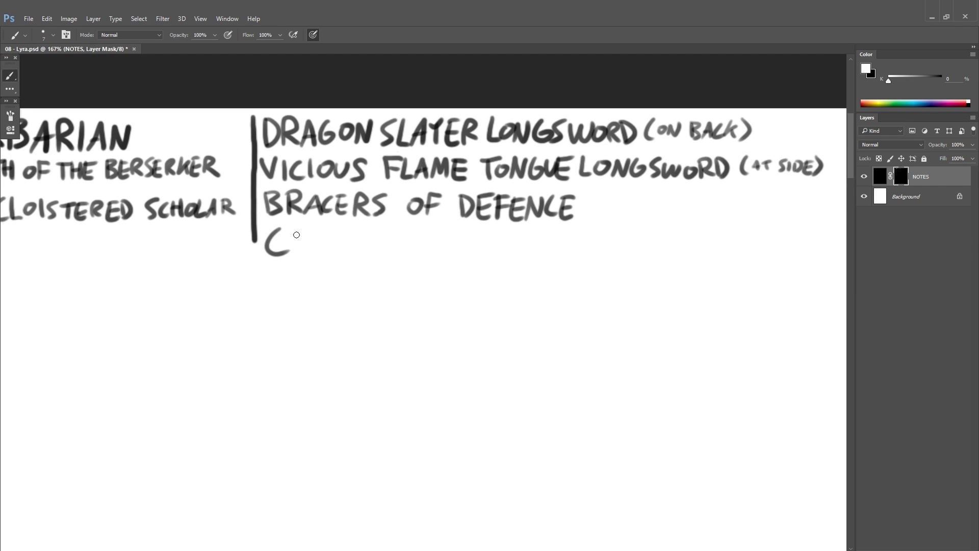
Step: Add "CLOAK OF PROTECTION +1", then a divided-off column reading "SANDALS" and "SIMPLE, LIGHTLY DECORATED CLOTHES OF GNOMISH MAKE"
{"action": "mouse_move", "coordinate": [296, 235]}
{"action": "left_mouse_down"}
{"action": "mouse_move", "coordinate": [580, 247]}
{"action": "mouse_move", "coordinate": [518, 151]}
{"action": "mouse_move", "coordinate": [573, 173]}
{"action": "mouse_move", "coordinate": [662, 174]}
{"action": "left_mouse_up"}
{"action": "mouse_move", "coordinate": [525, 201]}
{"action": "left_mouse_down"}
{"action": "mouse_move", "coordinate": [378, 227]}
{"action": "mouse_move", "coordinate": [641, 229]}
{"action": "left_mouse_up"}
{"action": "mouse_move", "coordinate": [640, 229]}
{"action": "left_mouse_down"}
{"action": "mouse_move", "coordinate": [558, 219]}
{"action": "mouse_move", "coordinate": [665, 232]}
{"action": "mouse_move", "coordinate": [405, 262]}
{"action": "mouse_move", "coordinate": [601, 255]}
{"action": "mouse_move", "coordinate": [604, 272]}
{"action": "left_mouse_up"}
{"action": "key", "text": "x"}
{"action": "key", "text": "x"}
{"action": "mouse_move", "coordinate": [586, 250]}
{"action": "left_mouse_down"}
{"action": "mouse_move", "coordinate": [631, 266]}
{"action": "mouse_move", "coordinate": [734, 264]}
{"action": "left_mouse_up"}
{"action": "left_click_drag", "start_coordinate": [357, 255], "coordinate": [456, 275]}
Step: Move the eye and skin notes down and handwrite "IN CHIGNON" beneath the auburn hair note
{"action": "left_click_drag", "start_coordinate": [153, 285], "coordinate": [718, 225]}
{"action": "left_click_drag", "start_coordinate": [510, 255], "coordinate": [408, 255]}
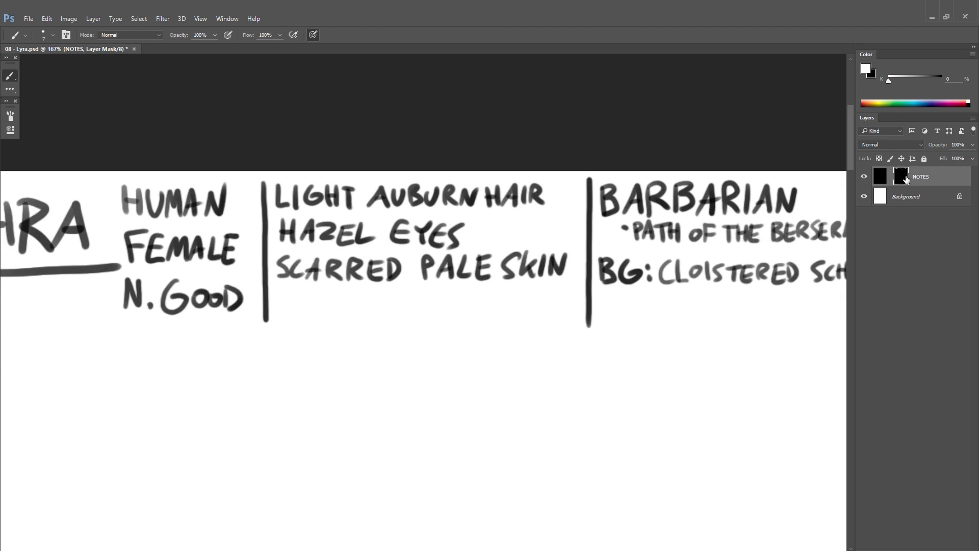
{"action": "left_click_drag", "start_coordinate": [553, 240], "coordinate": [552, 273]}
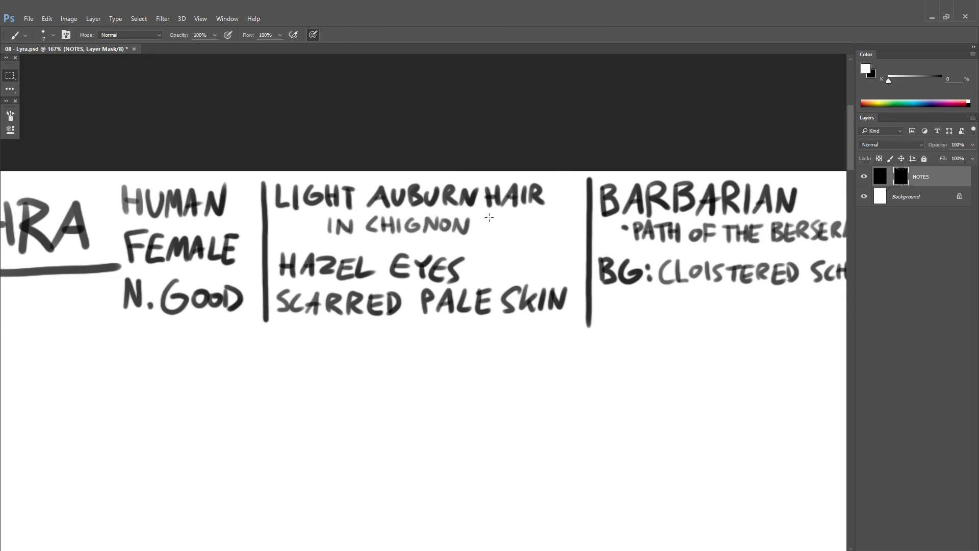
Step: Select the "HAZEL EYES" and "SCARRED PALE SKIN" lines, nudge them up closer to the hair note and deselect
{"action": "left_click_drag", "start_coordinate": [576, 241], "coordinate": [275, 326]}
{"action": "key", "text": "ctrl+Up"}
{"action": "key", "text": "ctrl+Up"}
{"action": "key", "text": "ctrl+Up"}
{"action": "key", "text": "ctrl+Up"}
{"action": "key", "text": "ctrl+Up"}
{"action": "key", "text": "ctrl+Up"}
{"action": "key", "text": "ctrl+Up"}
{"action": "key", "text": "ctrl+Up"}
{"action": "key", "text": "ctrl+Up"}
{"action": "key", "text": "ctrl+Up"}
{"action": "key", "text": "ctrl+d"}
Step: Draw a small connector mark in front of "IN CHIGNON" and save the document
{"action": "key", "text": "b"}
{"action": "left_click_drag", "start_coordinate": [314, 219], "coordinate": [325, 227]}
{"action": "left_click_drag", "start_coordinate": [501, 198], "coordinate": [357, 198]}
{"action": "key", "text": "ctrl+s"}
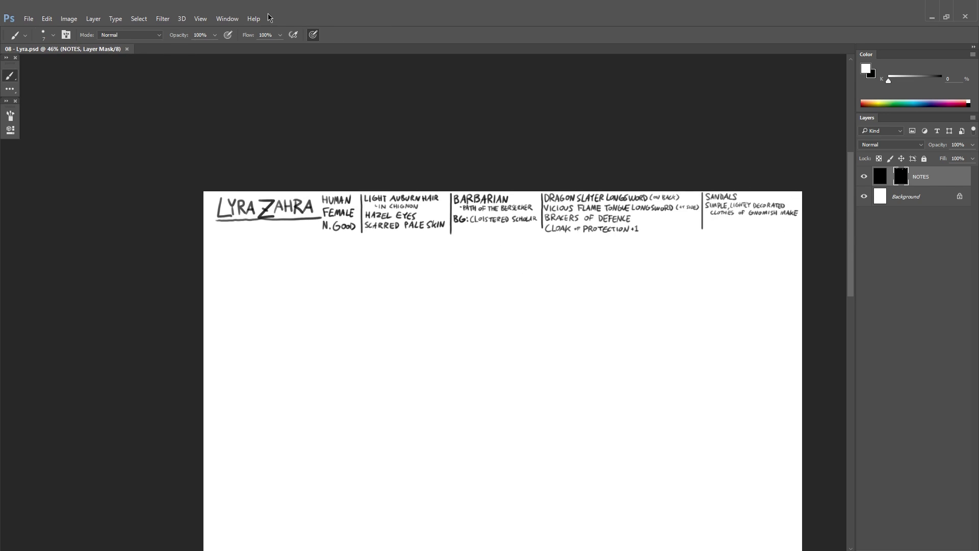
Step: Handwrite "NO ARMOR" below the clothing note and underline the word "NO"
{"action": "left_click_drag", "start_coordinate": [768, 220], "coordinate": [816, 221]}
{"action": "left_click_drag", "start_coordinate": [349, 273], "coordinate": [375, 242]}
{"action": "left_click_drag", "start_coordinate": [384, 250], "coordinate": [382, 255]}
{"action": "left_click_drag", "start_coordinate": [348, 278], "coordinate": [390, 280]}
{"action": "left_click_drag", "start_coordinate": [403, 273], "coordinate": [448, 273]}
{"action": "left_click_drag", "start_coordinate": [451, 273], "coordinate": [527, 272]}
Step: Handwrite "PIERCED EYEBROWS" below the "SCARRED PALE SKIN" note
{"action": "left_click_drag", "start_coordinate": [609, 257], "coordinate": [510, 262]}
{"action": "left_click_drag", "start_coordinate": [230, 255], "coordinate": [286, 255]}
{"action": "left_click_drag", "start_coordinate": [283, 269], "coordinate": [282, 255]}
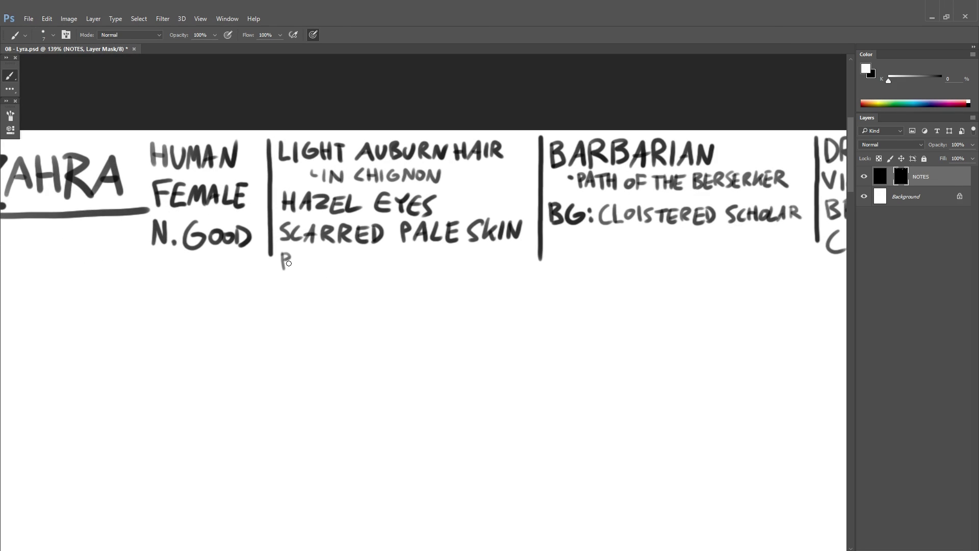
{"action": "key", "text": "ctrl+w"}
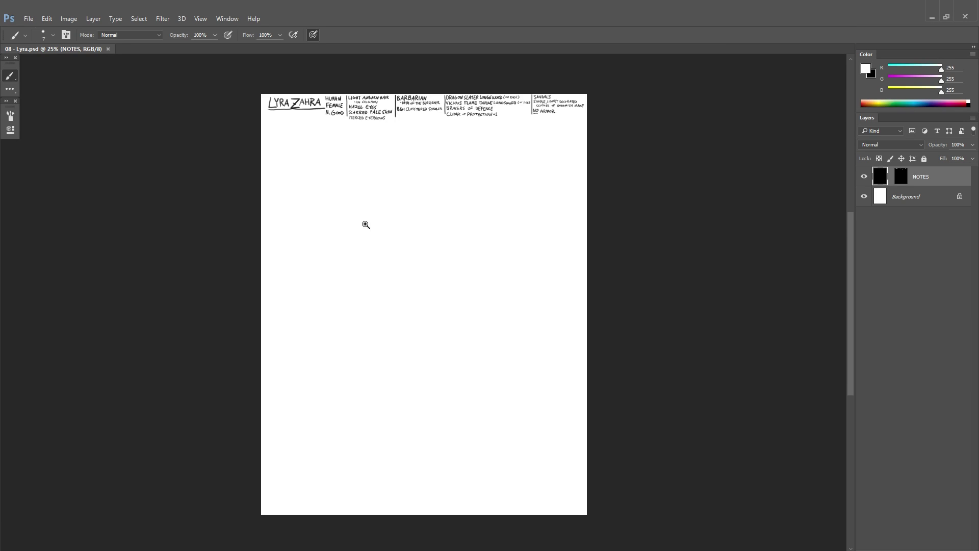
Step: Target the NOTES layer mask and handwrite "26yo, 5'5", 125lbs" under the character's underlined name
{"action": "scroll", "coordinate": [365, 223], "scroll_direction": "up", "scroll_amount": 5}
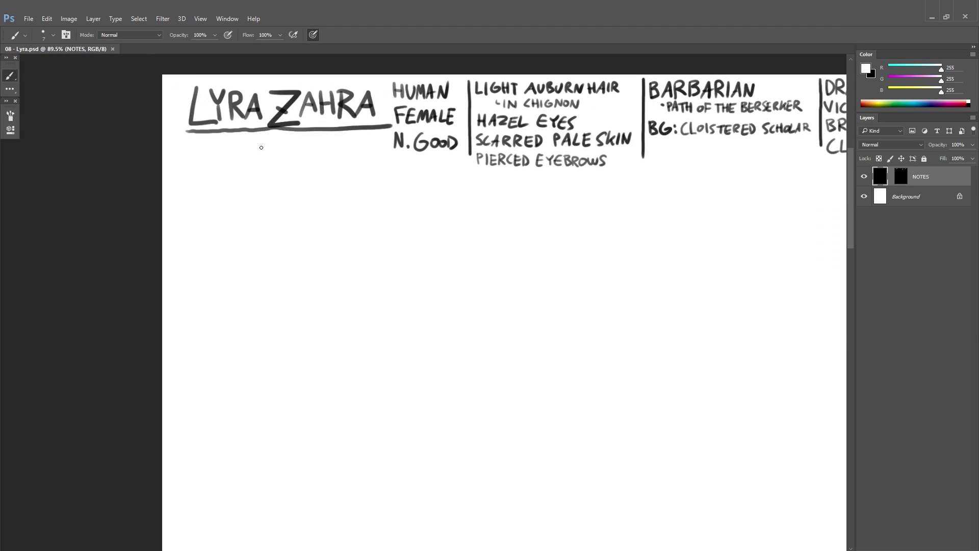
{"action": "left_click", "coordinate": [901, 176]}
{"action": "left_click_drag", "start_coordinate": [170, 136], "coordinate": [191, 156]}
{"action": "left_click_drag", "start_coordinate": [206, 134], "coordinate": [202, 149]}
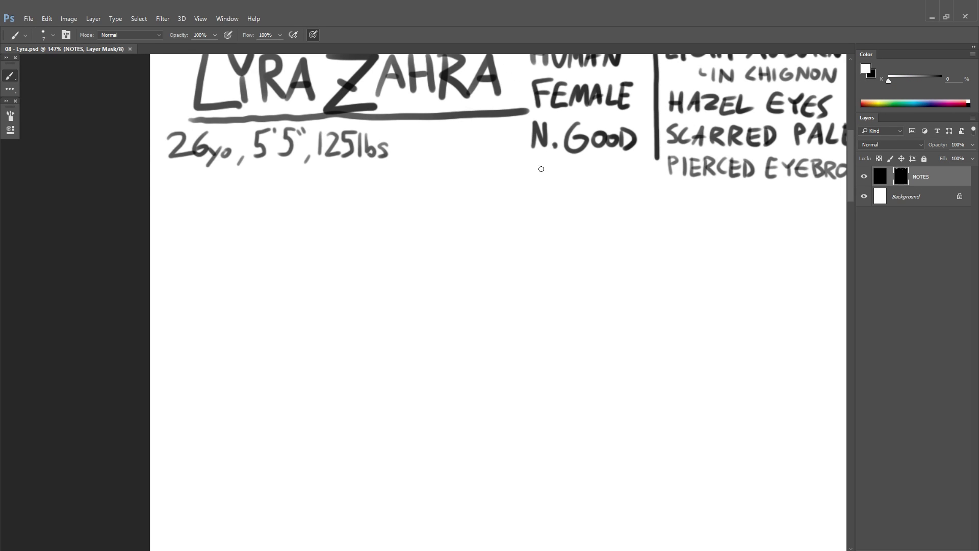
Step: Handwrite the STR and CON ability scores under the age and height line, joined by a bar with the shared value 18
{"action": "left_click_drag", "start_coordinate": [182, 182], "coordinate": [169, 203]}
{"action": "left_click_drag", "start_coordinate": [186, 186], "coordinate": [201, 185]}
{"action": "left_click_drag", "start_coordinate": [193, 185], "coordinate": [192, 204]}
{"action": "left_click_drag", "start_coordinate": [207, 187], "coordinate": [206, 203]}
{"action": "left_click_drag", "start_coordinate": [200, 185], "coordinate": [213, 189]}
{"action": "left_click_drag", "start_coordinate": [195, 232], "coordinate": [210, 214]}
{"action": "left_click_drag", "start_coordinate": [224, 183], "coordinate": [224, 231]}
{"action": "left_click_drag", "start_coordinate": [252, 190], "coordinate": [250, 188]}
Step: Add the ability lines "DEX 16" and "I,W,C 8" below the strength scores and save the document
{"action": "scroll", "coordinate": [239, 214], "scroll_direction": "down", "scroll_amount": 1}
{"action": "left_click_drag", "start_coordinate": [168, 228], "coordinate": [167, 250]}
{"action": "left_click_drag", "start_coordinate": [168, 228], "coordinate": [166, 285]}
{"action": "scroll", "coordinate": [233, 254], "scroll_direction": "right", "scroll_amount": 1}
{"action": "left_click", "coordinate": [176, 282]}
{"action": "mouse_move", "coordinate": [182, 268]}
{"action": "left_mouse_down"}
{"action": "mouse_move", "coordinate": [195, 275]}
{"action": "mouse_move", "coordinate": [162, 263]}
{"action": "left_mouse_up"}
{"action": "scroll", "coordinate": [398, 249], "scroll_direction": "right", "scroll_amount": 2}
{"action": "scroll", "coordinate": [365, 260], "scroll_direction": "down", "scroll_amount": 5}
{"action": "key", "text": "ctrl+s"}
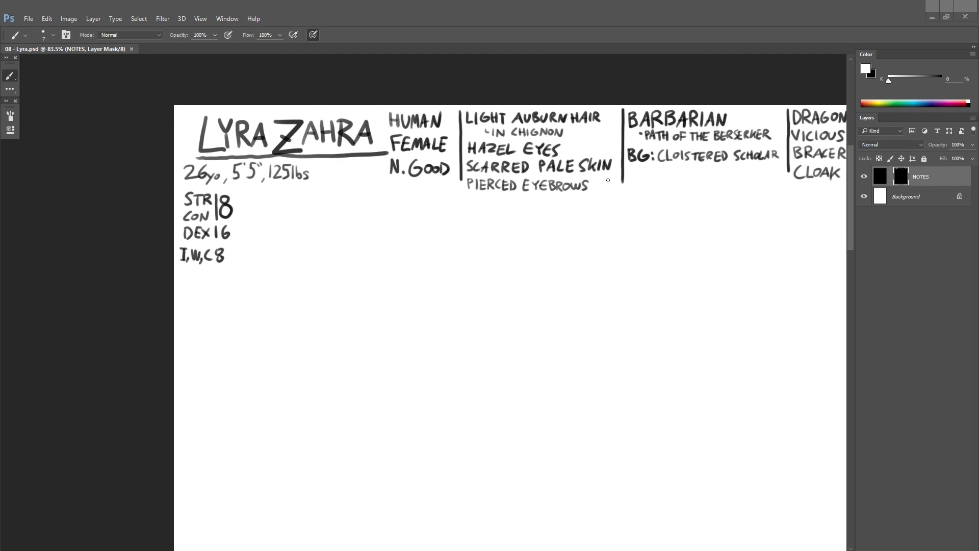
Step: Handwrite "ATHLETE FEET" below the cloistered scholar background line
{"action": "scroll", "coordinate": [607, 180], "scroll_direction": "up", "scroll_amount": 4}
{"action": "mouse_move", "coordinate": [431, 172]}
{"action": "left_mouse_down"}
{"action": "mouse_move", "coordinate": [436, 148]}
{"action": "mouse_move", "coordinate": [414, 184]}
{"action": "left_mouse_up"}
{"action": "scroll", "coordinate": [433, 178], "scroll_direction": "right", "scroll_amount": 2}
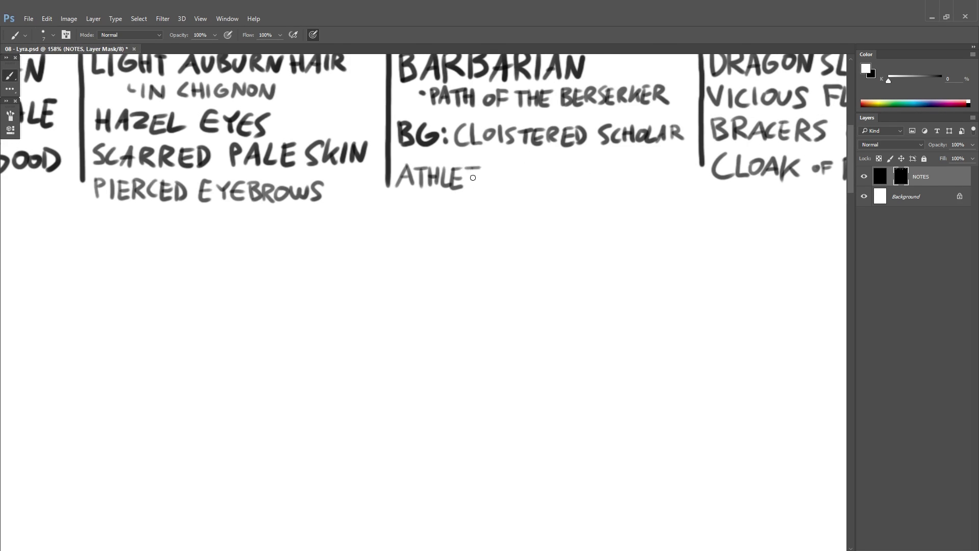
{"action": "left_click_drag", "start_coordinate": [530, 168], "coordinate": [552, 167]}
{"action": "left_click_drag", "start_coordinate": [541, 167], "coordinate": [541, 187]}
Step: Add the sub-note "- EX-BALLERINA" under "ATHLETE FEET" and save the document
{"action": "scroll", "coordinate": [459, 194], "scroll_direction": "up", "scroll_amount": 1}
{"action": "scroll", "coordinate": [459, 194], "scroll_direction": "right", "scroll_amount": 2}
{"action": "left_click_drag", "start_coordinate": [404, 223], "coordinate": [412, 224]}
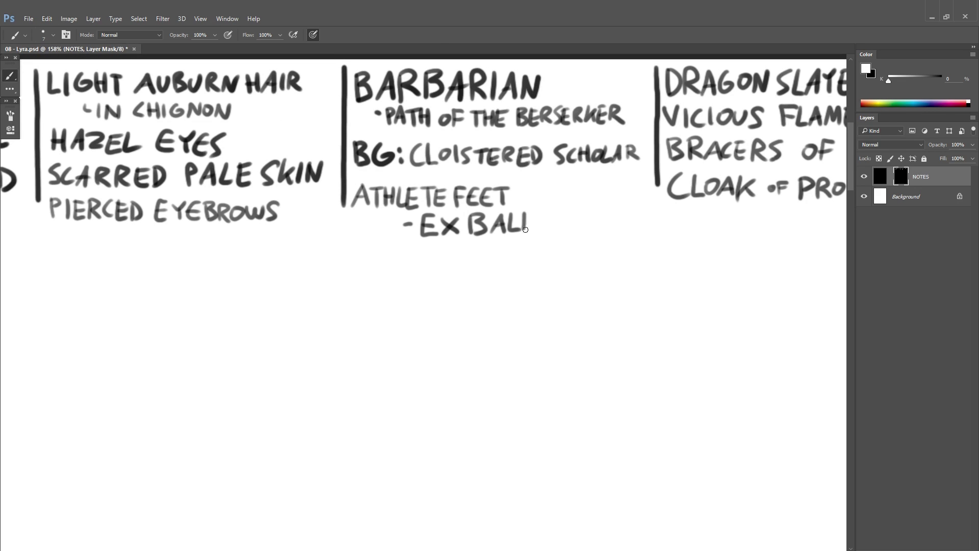
{"action": "left_click_drag", "start_coordinate": [526, 232], "coordinate": [539, 232]}
{"action": "left_click_drag", "start_coordinate": [544, 214], "coordinate": [555, 232]}
{"action": "left_click_drag", "start_coordinate": [559, 232], "coordinate": [570, 232]}
{"action": "left_click_drag", "start_coordinate": [575, 215], "coordinate": [575, 232]}
{"action": "left_click_drag", "start_coordinate": [582, 232], "coordinate": [594, 214]}
{"action": "left_click_drag", "start_coordinate": [598, 232], "coordinate": [609, 232]}
{"action": "key", "text": "ctrl+s"}
{"action": "key", "text": "ctrl+0"}
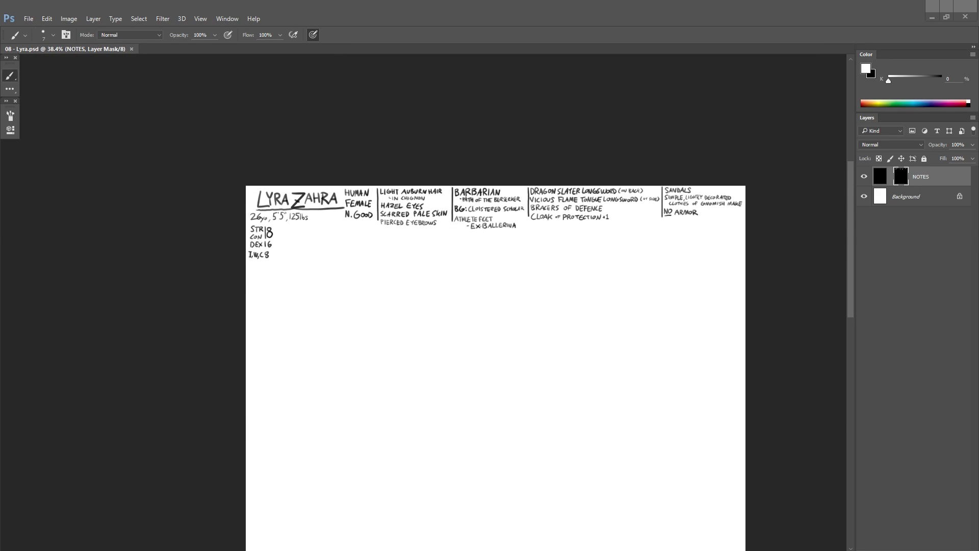
Step: Handwrite "SUBDUED USE OF MAGIC" below the ex-ballerina note and save the document
{"action": "scroll", "coordinate": [538, 234], "scroll_direction": "up", "scroll_amount": 5}
{"action": "scroll", "coordinate": [455, 196], "scroll_direction": "left", "scroll_amount": 3}
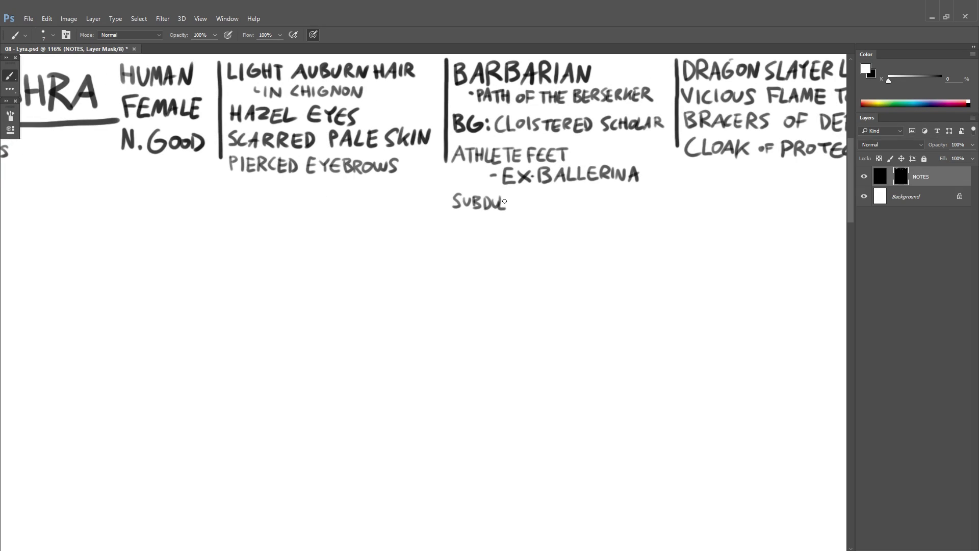
{"action": "left_click_drag", "start_coordinate": [572, 198], "coordinate": [572, 208]}
{"action": "left_click_drag", "start_coordinate": [586, 208], "coordinate": [597, 208]}
{"action": "left_click_drag", "start_coordinate": [602, 208], "coordinate": [611, 208]}
{"action": "left_click_drag", "start_coordinate": [615, 199], "coordinate": [623, 206]}
{"action": "left_click_drag", "start_coordinate": [628, 198], "coordinate": [634, 206]}
{"action": "key", "text": "ctrl+s"}
{"action": "key", "text": "ctrl+0"}
{"action": "scroll", "coordinate": [510, 255], "scroll_direction": "up", "scroll_amount": 2}
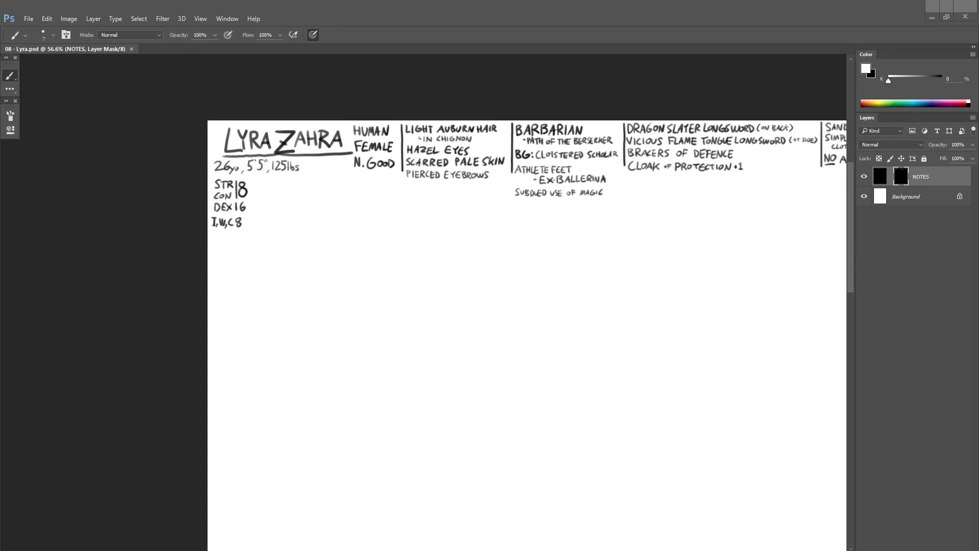
Step: List "GOOD-NATURED TOMBOY", "ROUGH AROUND THE EDGES", "KIND-HEARTED" and "PRONE TO VULGARITY" below the equipment notes and save
{"action": "scroll", "coordinate": [509, 306], "scroll_direction": "right", "scroll_amount": 3}
{"action": "scroll", "coordinate": [438, 163], "scroll_direction": "up", "scroll_amount": 5}
{"action": "left_click_drag", "start_coordinate": [408, 167], "coordinate": [509, 167]}
{"action": "left_click_drag", "start_coordinate": [520, 167], "coordinate": [646, 167]}
{"action": "mouse_move", "coordinate": [657, 167]}
{"action": "left_mouse_down"}
{"action": "mouse_move", "coordinate": [490, 193]}
{"action": "mouse_move", "coordinate": [525, 179]}
{"action": "left_mouse_up"}
{"action": "mouse_move", "coordinate": [531, 184]}
{"action": "left_mouse_down"}
{"action": "mouse_move", "coordinate": [561, 200]}
{"action": "mouse_move", "coordinate": [625, 200]}
{"action": "left_mouse_up"}
{"action": "left_click_drag", "start_coordinate": [241, 227], "coordinate": [252, 227]}
{"action": "mouse_move", "coordinate": [260, 214]}
{"action": "left_mouse_down"}
{"action": "mouse_move", "coordinate": [306, 231]}
{"action": "mouse_move", "coordinate": [527, 218]}
{"action": "mouse_move", "coordinate": [269, 258]}
{"action": "mouse_move", "coordinate": [388, 260]}
{"action": "mouse_move", "coordinate": [255, 296]}
{"action": "mouse_move", "coordinate": [439, 290]}
{"action": "mouse_move", "coordinate": [536, 298]}
{"action": "mouse_move", "coordinate": [534, 310]}
{"action": "left_mouse_up"}
{"action": "key", "text": "ctrl+s"}
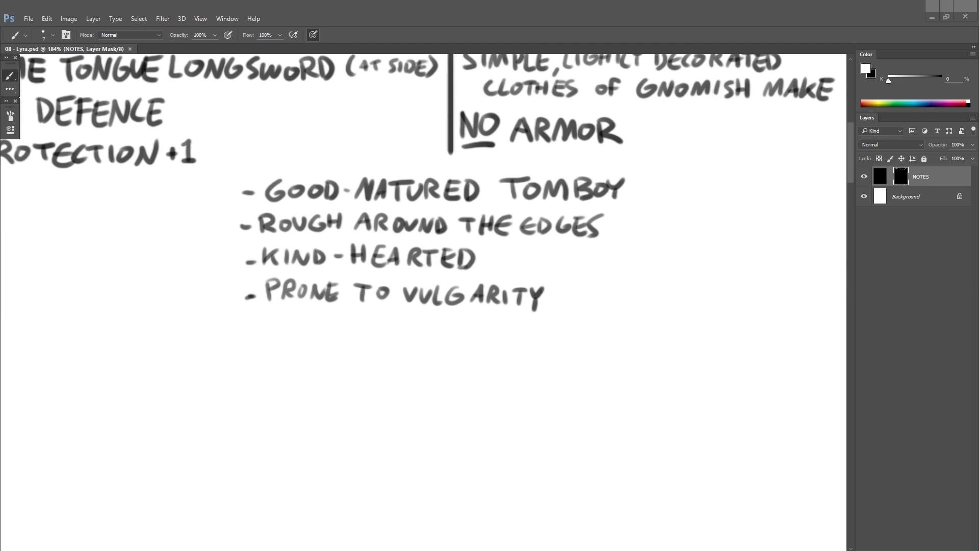
Step: Assign a colour label to the NOTES layer and lock it
{"action": "scroll", "coordinate": [651, 163], "scroll_direction": "down", "scroll_amount": 8}
{"action": "right_click", "coordinate": [863, 177]}
{"action": "left_click", "coordinate": [887, 289]}
{"action": "left_click", "coordinate": [924, 158]}
Step: Create a masked layer named SKETCHING above NOTES and save the document
{"action": "key", "text": "ctrl+shift+alt+n"}
{"action": "double_click", "coordinate": [925, 176]}
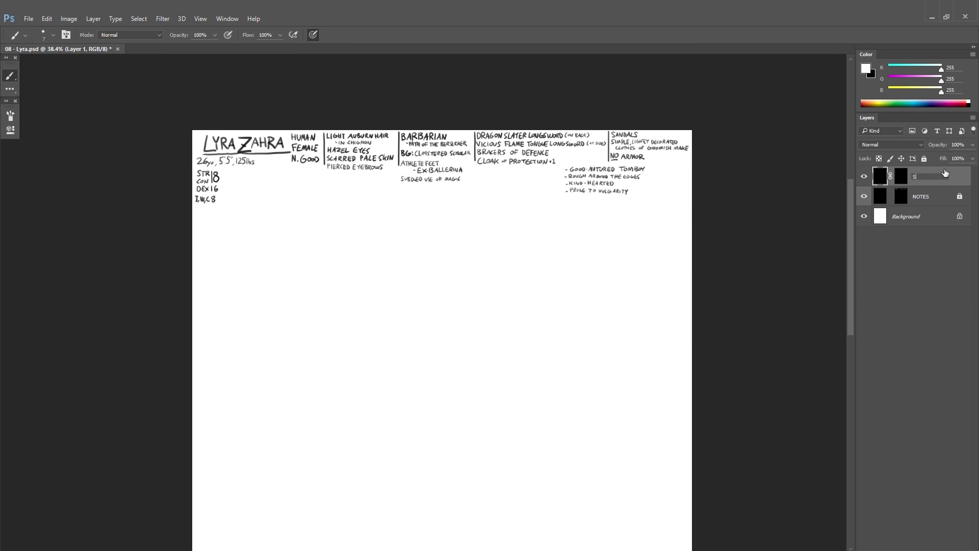
{"action": "type", "text": "SKETCHING"}
{"action": "key", "text": "Return"}
{"action": "scroll", "coordinate": [620, 257], "scroll_direction": "down", "scroll_amount": 3}
{"action": "key", "text": "ctrl+s"}
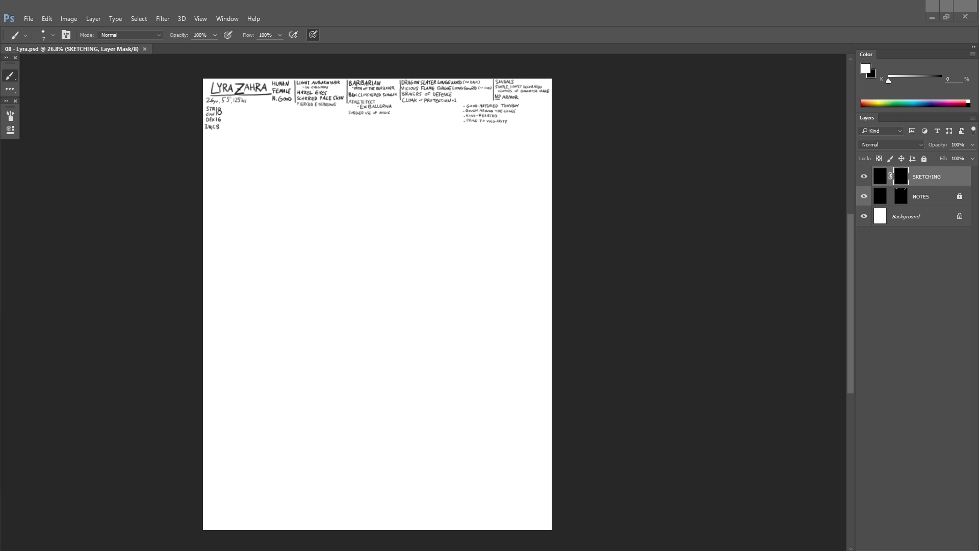
Step: Rough in the figure's head, neck, torso and bent near arm with a size 67 brush in 57% grey
{"action": "scroll", "coordinate": [376, 166], "scroll_direction": "up", "scroll_amount": 1}
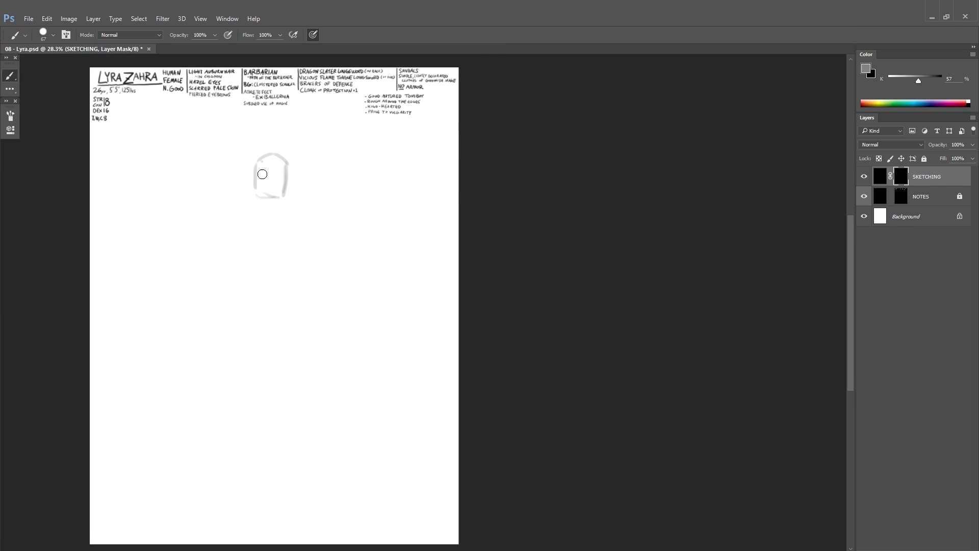
{"action": "mouse_move", "coordinate": [262, 174]}
{"action": "left_mouse_down"}
{"action": "mouse_move", "coordinate": [232, 240]}
{"action": "mouse_move", "coordinate": [222, 237]}
{"action": "mouse_move", "coordinate": [218, 336]}
{"action": "left_mouse_up"}
{"action": "left_click_drag", "start_coordinate": [263, 301], "coordinate": [275, 323]}
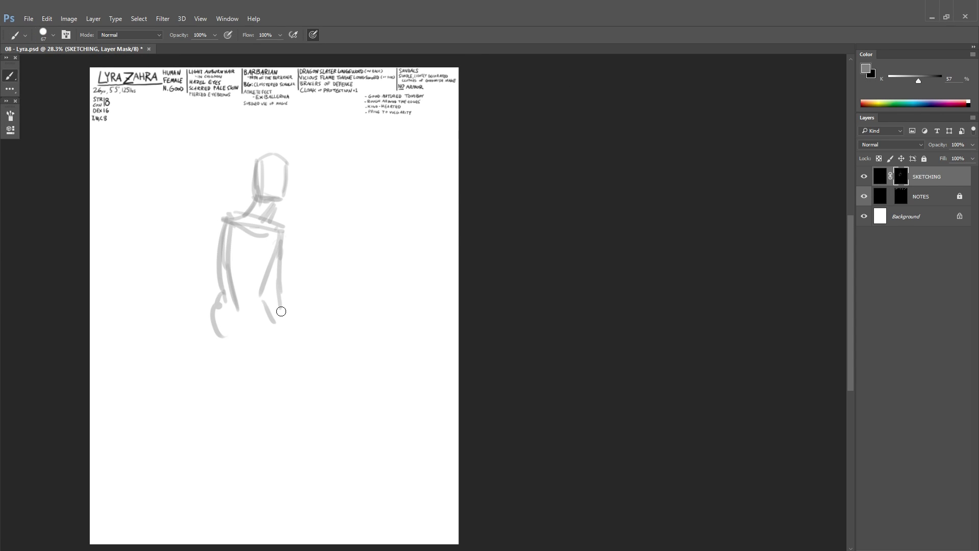
{"action": "mouse_move", "coordinate": [223, 219]}
{"action": "left_mouse_down"}
{"action": "mouse_move", "coordinate": [254, 305]}
{"action": "mouse_move", "coordinate": [329, 276]}
{"action": "left_mouse_up"}
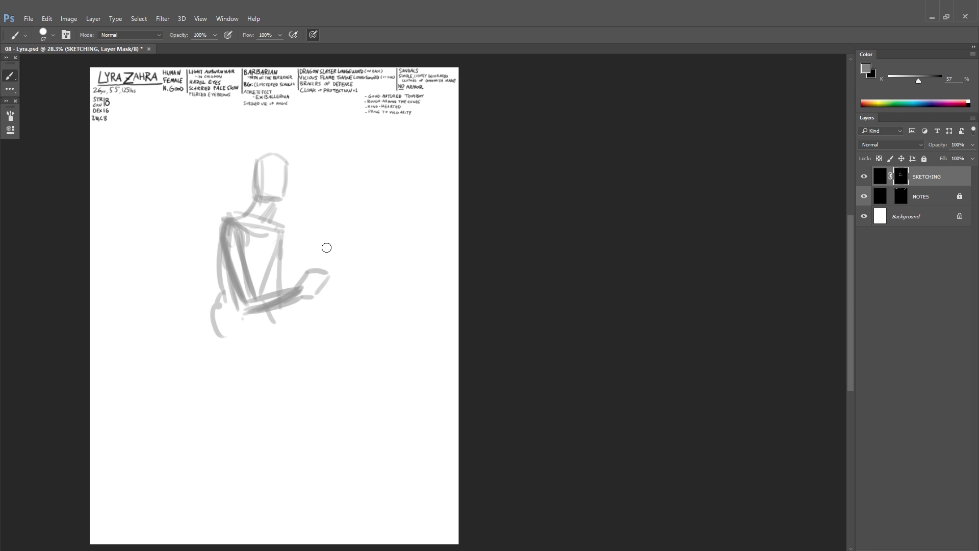
Step: Sketch the hands gripping a long raised sword and the extended rear leg, erasing stray leg lines
{"action": "mouse_move", "coordinate": [301, 306]}
{"action": "left_mouse_down"}
{"action": "mouse_move", "coordinate": [329, 286]}
{"action": "mouse_move", "coordinate": [413, 135]}
{"action": "left_mouse_up"}
{"action": "scroll", "coordinate": [326, 214], "scroll_direction": "down", "scroll_amount": 2}
{"action": "mouse_move", "coordinate": [193, 312]}
{"action": "left_mouse_down"}
{"action": "mouse_move", "coordinate": [166, 424]}
{"action": "mouse_move", "coordinate": [251, 378]}
{"action": "mouse_move", "coordinate": [159, 365]}
{"action": "mouse_move", "coordinate": [150, 442]}
{"action": "left_mouse_up"}
{"action": "key", "text": "x"}
{"action": "left_click_drag", "start_coordinate": [181, 344], "coordinate": [155, 438]}
{"action": "key", "text": "x"}
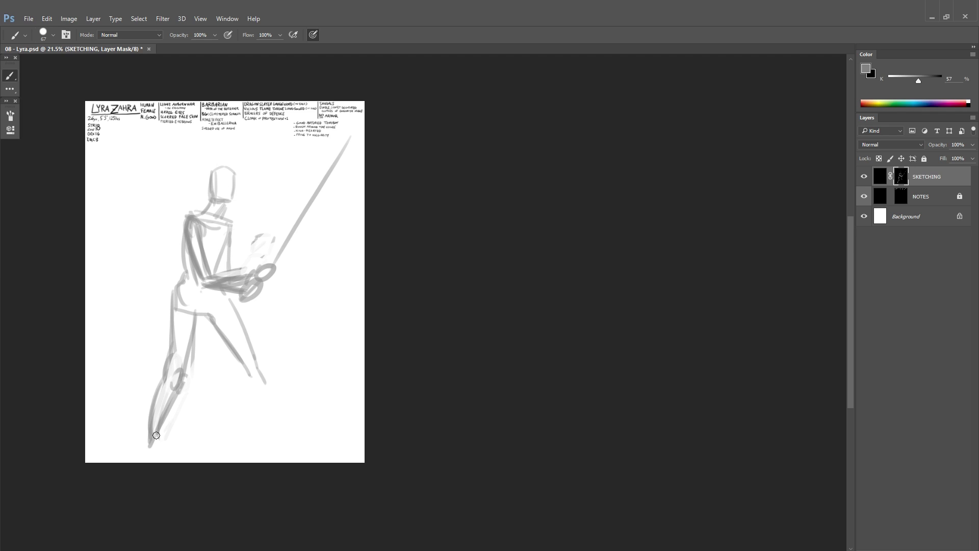
Step: Sketch the bent front leg from hip to shin and lighten the overlapping arm lines
{"action": "left_click_drag", "start_coordinate": [184, 316], "coordinate": [249, 375]}
{"action": "mouse_move", "coordinate": [217, 288]}
{"action": "left_mouse_down"}
{"action": "mouse_move", "coordinate": [257, 358]}
{"action": "mouse_move", "coordinate": [187, 226]}
{"action": "mouse_move", "coordinate": [216, 278]}
{"action": "left_mouse_up"}
{"action": "key", "text": "x"}
{"action": "key", "text": "x"}
{"action": "left_click_drag", "start_coordinate": [255, 428], "coordinate": [264, 345]}
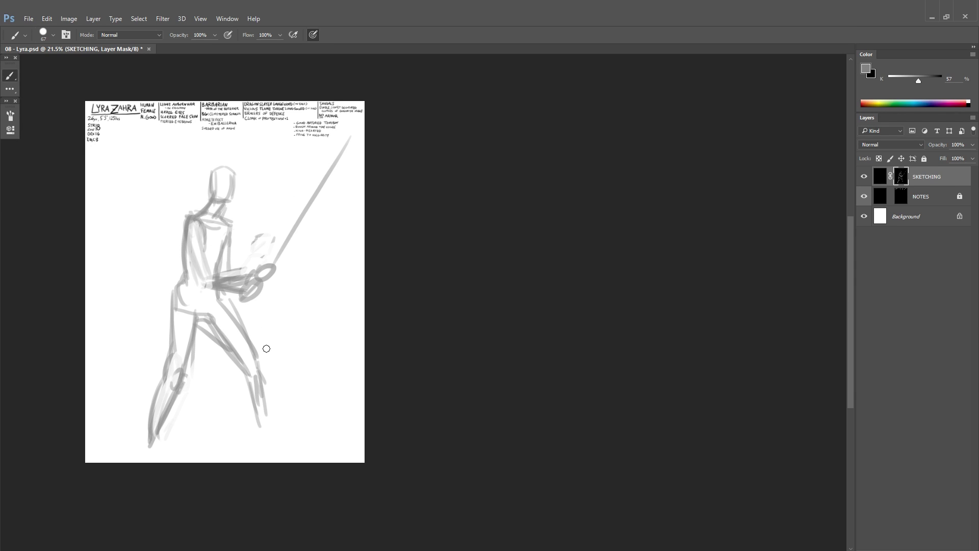
Step: Add hair and simple facial marks to the head and sketch the front foot
{"action": "left_click_drag", "start_coordinate": [210, 168], "coordinate": [234, 201]}
{"action": "left_click_drag", "start_coordinate": [209, 230], "coordinate": [194, 286]}
{"action": "left_click_drag", "start_coordinate": [270, 409], "coordinate": [257, 441]}
{"action": "scroll", "coordinate": [218, 184], "scroll_direction": "up", "scroll_amount": 2}
{"action": "scroll", "coordinate": [208, 210], "scroll_direction": "down", "scroll_amount": 1}
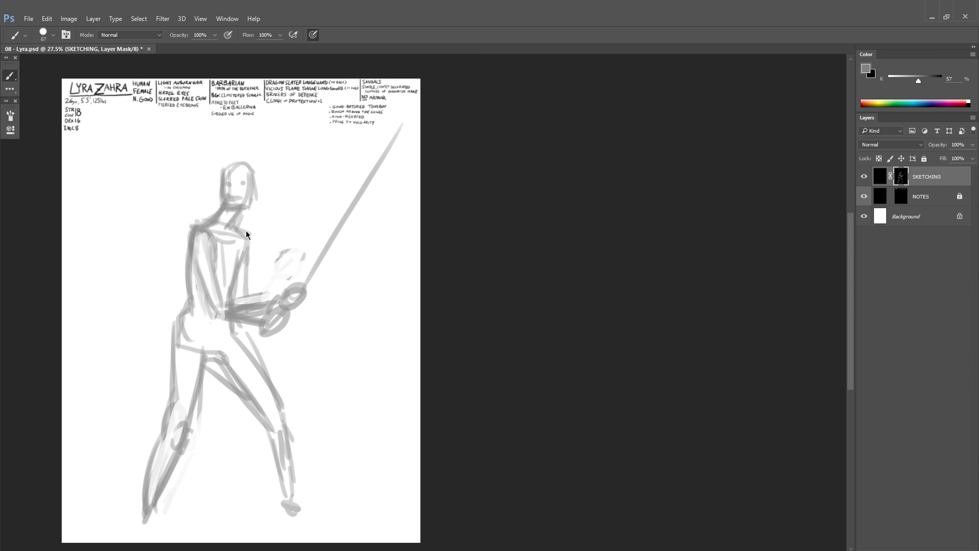
Step: Redraw the near shoulder and arm reaching to the sword hilt and the outer contour from back to rear leg
{"action": "mouse_move", "coordinate": [196, 220]}
{"action": "left_mouse_down"}
{"action": "mouse_move", "coordinate": [186, 296]}
{"action": "mouse_move", "coordinate": [214, 295]}
{"action": "left_mouse_up"}
{"action": "left_click_drag", "start_coordinate": [266, 321], "coordinate": [212, 293]}
{"action": "left_click_drag", "start_coordinate": [188, 247], "coordinate": [176, 405]}
{"action": "key", "text": "x"}
{"action": "key", "text": "x"}
Step: Redraw the far arm reaching to the hilt, strengthen the jaw and neck, and erase excess torso lines
{"action": "mouse_move", "coordinate": [225, 219]}
{"action": "left_mouse_down"}
{"action": "mouse_move", "coordinate": [250, 247]}
{"action": "mouse_move", "coordinate": [265, 294]}
{"action": "left_mouse_up"}
{"action": "left_click_drag", "start_coordinate": [225, 173], "coordinate": [257, 222]}
{"action": "scroll", "coordinate": [245, 224], "scroll_direction": "down", "scroll_amount": 1}
{"action": "left_click_drag", "start_coordinate": [232, 291], "coordinate": [272, 305]}
{"action": "left_click_drag", "start_coordinate": [270, 227], "coordinate": [280, 255]}
{"action": "key", "text": "x"}
{"action": "left_click_drag", "start_coordinate": [288, 210], "coordinate": [260, 293]}
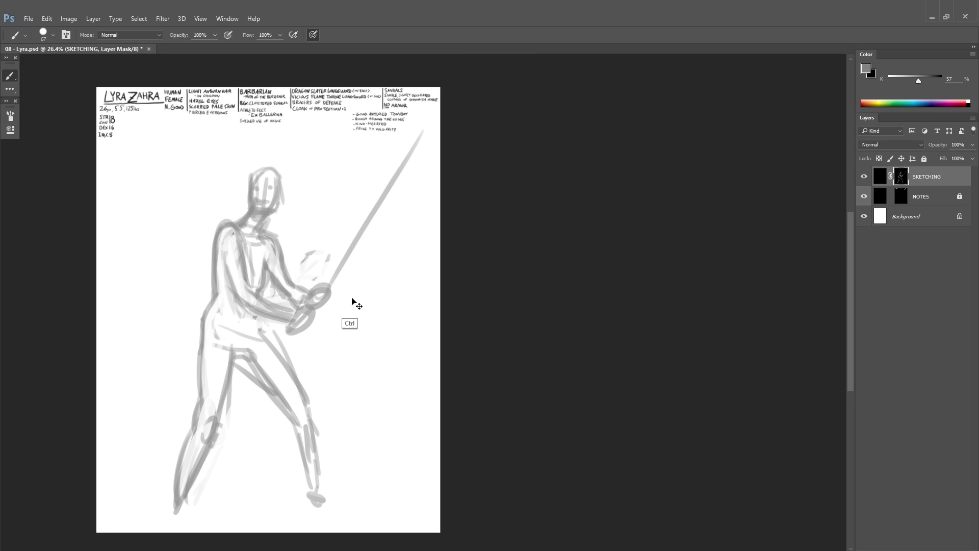
Step: Flip the canvas horizontally and erase the marks inside the figure's face
{"action": "scroll", "coordinate": [392, 321], "scroll_direction": "down", "scroll_amount": 1}
{"action": "key", "text": "x"}
{"action": "key", "text": "ctrl+shift+h"}
{"action": "scroll", "coordinate": [282, 201], "scroll_direction": "up", "scroll_amount": 1}
{"action": "key", "text": "x"}
{"action": "left_click_drag", "start_coordinate": [285, 192], "coordinate": [282, 201]}
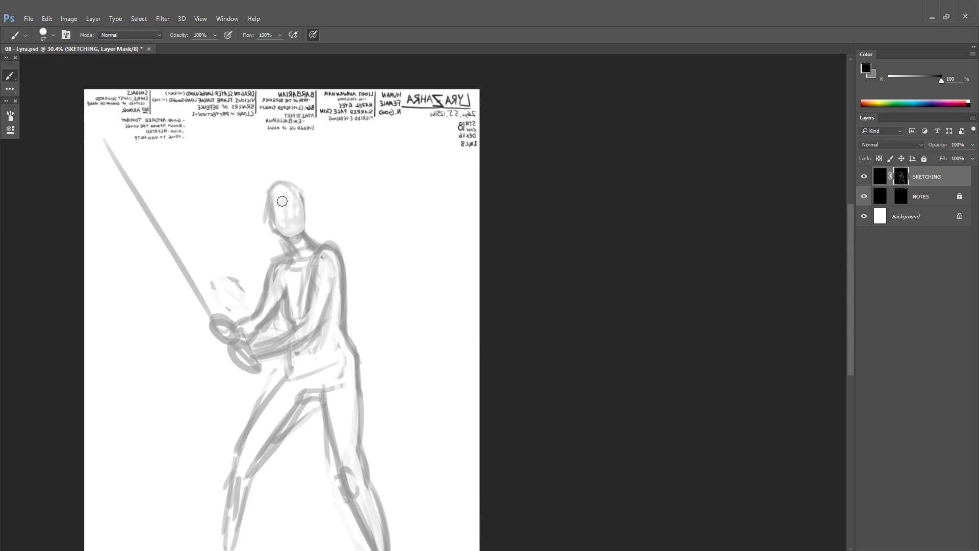
Step: Clean up the chest and waist lines, redraw the front thigh and knee contour, and save the file
{"action": "mouse_move", "coordinate": [250, 344]}
{"action": "left_mouse_down"}
{"action": "mouse_move", "coordinate": [323, 216]}
{"action": "mouse_move", "coordinate": [377, 195]}
{"action": "left_mouse_up"}
{"action": "key", "text": "x"}
{"action": "left_click_drag", "start_coordinate": [308, 255], "coordinate": [300, 282]}
{"action": "key", "text": "x"}
{"action": "left_click_drag", "start_coordinate": [441, 316], "coordinate": [374, 295]}
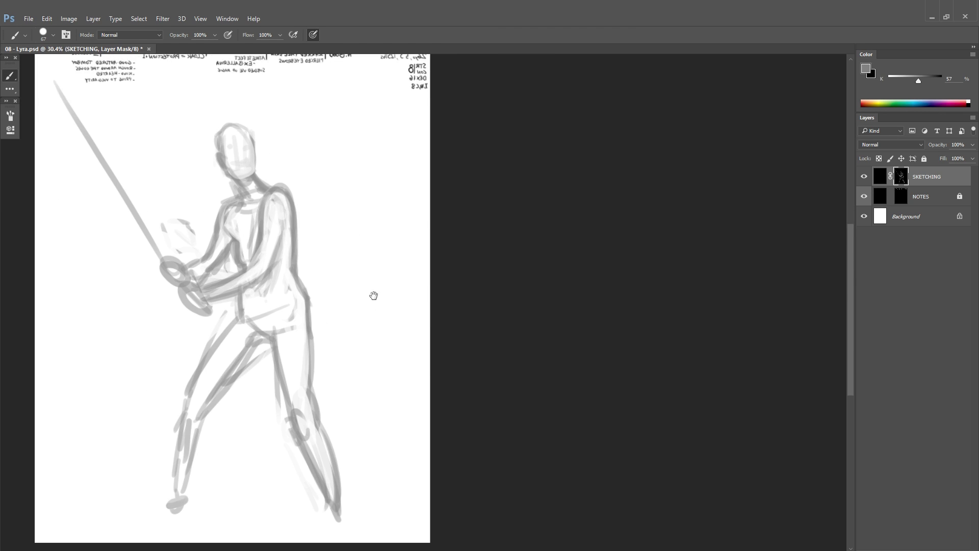
{"action": "left_click_drag", "start_coordinate": [222, 347], "coordinate": [212, 429]}
{"action": "key", "text": "ctrl+s"}
Step: Redraw the rear leg from hip to foot with its lower part set further back, and save the file
{"action": "scroll", "coordinate": [212, 429], "scroll_direction": "down", "scroll_amount": 2}
{"action": "left_click_drag", "start_coordinate": [339, 408], "coordinate": [324, 343]}
{"action": "key", "text": "x"}
{"action": "left_click_drag", "start_coordinate": [306, 288], "coordinate": [311, 347]}
{"action": "key", "text": "x"}
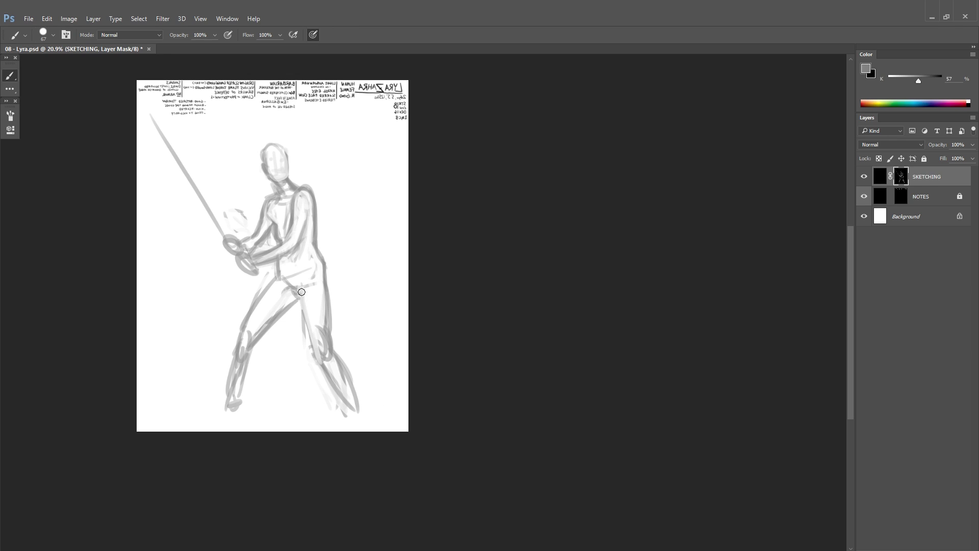
{"action": "left_click_drag", "start_coordinate": [331, 270], "coordinate": [326, 398]}
{"action": "key", "text": "x"}
{"action": "key", "text": "x"}
{"action": "left_click_drag", "start_coordinate": [339, 352], "coordinate": [360, 408]}
{"action": "key", "text": "ctrl+s"}
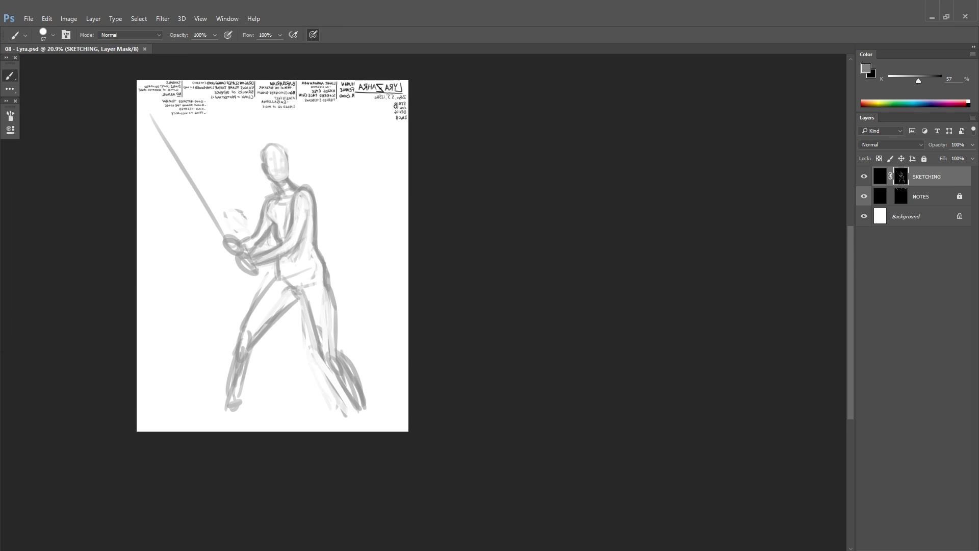
Step: Angle the rear leg further backward, erasing the old leg lines, and rework the pelvis and front thigh contours
{"action": "scroll", "coordinate": [294, 238], "scroll_direction": "up", "scroll_amount": 1}
{"action": "left_click_drag", "start_coordinate": [353, 247], "coordinate": [327, 243]}
{"action": "mouse_move", "coordinate": [306, 288]}
{"action": "left_mouse_down"}
{"action": "mouse_move", "coordinate": [326, 382]}
{"action": "mouse_move", "coordinate": [315, 362]}
{"action": "mouse_move", "coordinate": [381, 443]}
{"action": "left_mouse_up"}
{"action": "key", "text": "x"}
{"action": "key", "text": "x"}
{"action": "mouse_move", "coordinate": [288, 321]}
{"action": "left_mouse_down"}
{"action": "mouse_move", "coordinate": [283, 277]}
{"action": "mouse_move", "coordinate": [331, 352]}
{"action": "left_mouse_up"}
{"action": "key", "text": "x"}
{"action": "mouse_move", "coordinate": [306, 301]}
{"action": "left_mouse_down"}
{"action": "mouse_move", "coordinate": [278, 367]}
{"action": "mouse_move", "coordinate": [341, 375]}
{"action": "left_mouse_up"}
{"action": "key", "text": "x"}
{"action": "left_click_drag", "start_coordinate": [214, 369], "coordinate": [248, 321]}
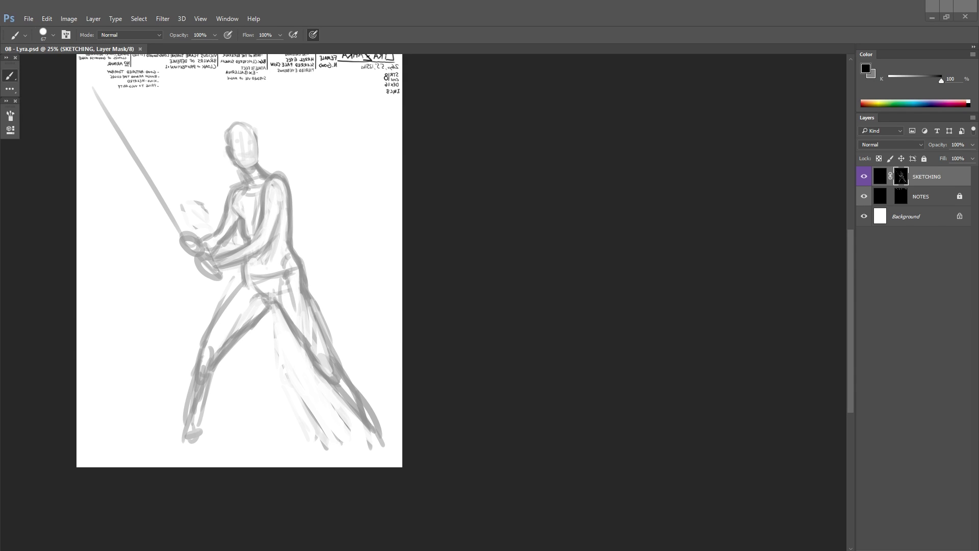
Step: Touch up the far shoulder line and flip the canvas horizontally
{"action": "key", "text": "x"}
{"action": "left_click_drag", "start_coordinate": [237, 213], "coordinate": [230, 195]}
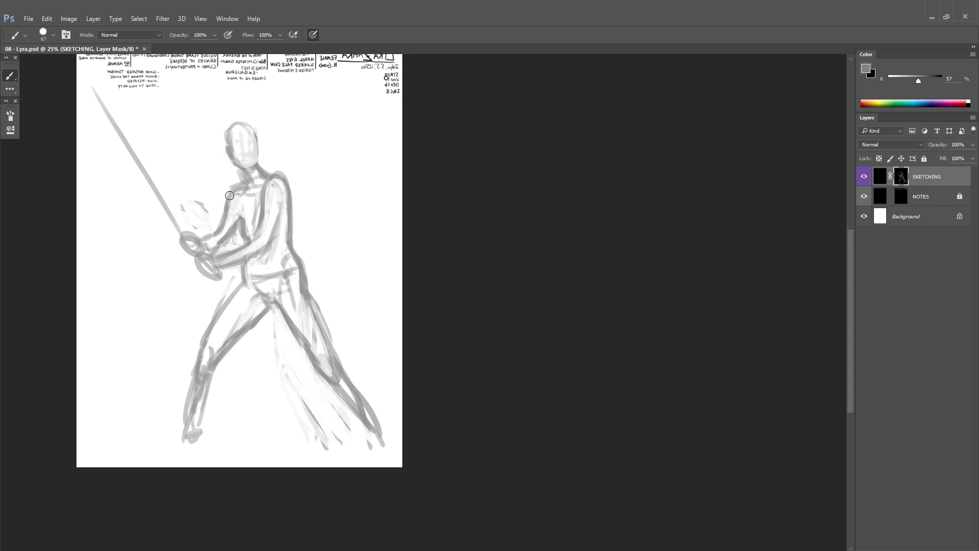
{"action": "key", "text": "ctrl+shift+h"}
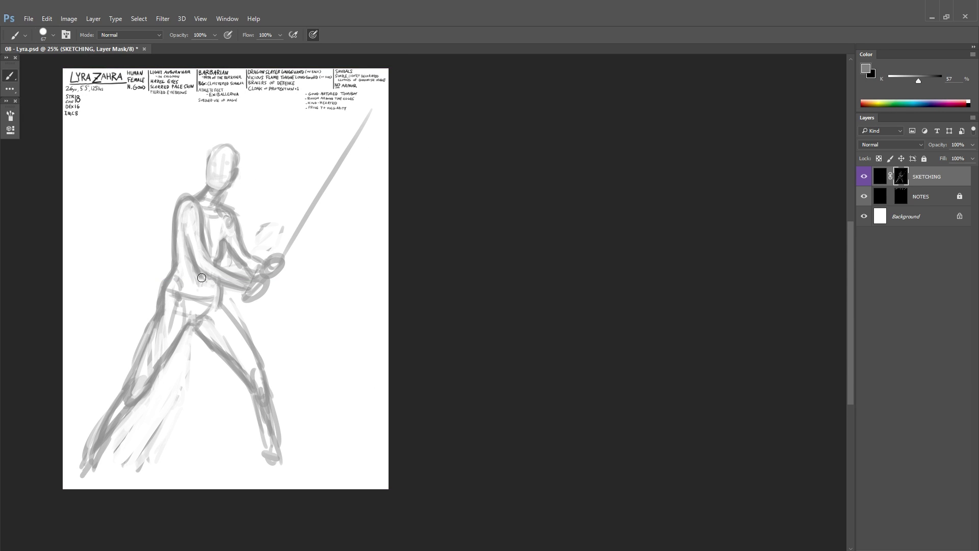
Step: Rework the rear leg's outer contour and redraw the front leg reaching further outward
{"action": "left_click_drag", "start_coordinate": [153, 309], "coordinate": [93, 467]}
{"action": "mouse_move", "coordinate": [197, 332]}
{"action": "left_mouse_down"}
{"action": "mouse_move", "coordinate": [262, 383]}
{"action": "mouse_move", "coordinate": [295, 461]}
{"action": "left_mouse_up"}
{"action": "mouse_move", "coordinate": [154, 321]}
{"action": "left_mouse_down"}
{"action": "mouse_move", "coordinate": [135, 402]}
{"action": "mouse_move", "coordinate": [102, 459]}
{"action": "mouse_move", "coordinate": [92, 448]}
{"action": "mouse_move", "coordinate": [102, 431]}
{"action": "left_mouse_up"}
{"action": "key", "text": "x"}
{"action": "key", "text": "x"}
{"action": "key", "text": "x"}
{"action": "left_click_drag", "start_coordinate": [189, 337], "coordinate": [280, 433]}
Step: Redraw the rear leg closer to the body with a marked knee, and clean up the inner front thigh
{"action": "left_click_drag", "start_coordinate": [153, 318], "coordinate": [97, 461]}
{"action": "left_click_drag", "start_coordinate": [168, 329], "coordinate": [117, 459]}
{"action": "key", "text": "x"}
{"action": "left_click_drag", "start_coordinate": [173, 306], "coordinate": [112, 449]}
{"action": "left_click_drag", "start_coordinate": [204, 301], "coordinate": [158, 408]}
{"action": "key", "text": "x"}
{"action": "left_click_drag", "start_coordinate": [215, 342], "coordinate": [258, 375]}
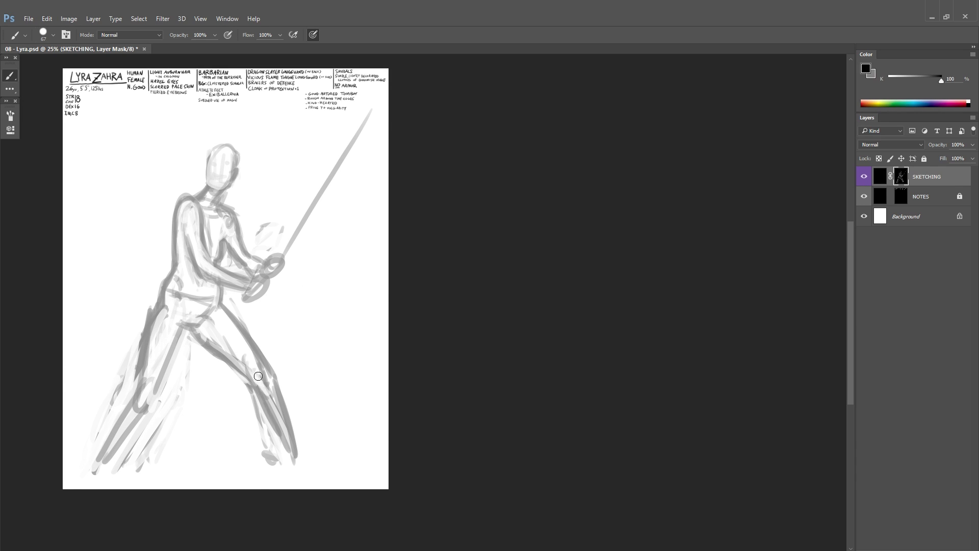
Step: Reinforce the front and rear shins and flip the canvas horizontally
{"action": "key", "text": "x"}
{"action": "left_click_drag", "start_coordinate": [270, 414], "coordinate": [289, 462]}
{"action": "left_click_drag", "start_coordinate": [313, 321], "coordinate": [286, 347]}
{"action": "left_click_drag", "start_coordinate": [128, 401], "coordinate": [97, 480]}
{"action": "key", "text": "F1"}
Step: Strengthen the contours of both legs and sketch both feet planted on the ground
{"action": "mouse_move", "coordinate": [238, 309]}
{"action": "left_mouse_down"}
{"action": "mouse_move", "coordinate": [256, 406]}
{"action": "mouse_move", "coordinate": [309, 469]}
{"action": "left_mouse_up"}
{"action": "mouse_move", "coordinate": [122, 478]}
{"action": "left_mouse_down"}
{"action": "mouse_move", "coordinate": [113, 492]}
{"action": "mouse_move", "coordinate": [77, 490]}
{"action": "left_mouse_up"}
{"action": "left_click_drag", "start_coordinate": [306, 477], "coordinate": [331, 497]}
{"action": "left_click_drag", "start_coordinate": [253, 398], "coordinate": [306, 449]}
{"action": "left_click_drag", "start_coordinate": [240, 321], "coordinate": [265, 372]}
{"action": "left_click_drag", "start_coordinate": [209, 357], "coordinate": [168, 398]}
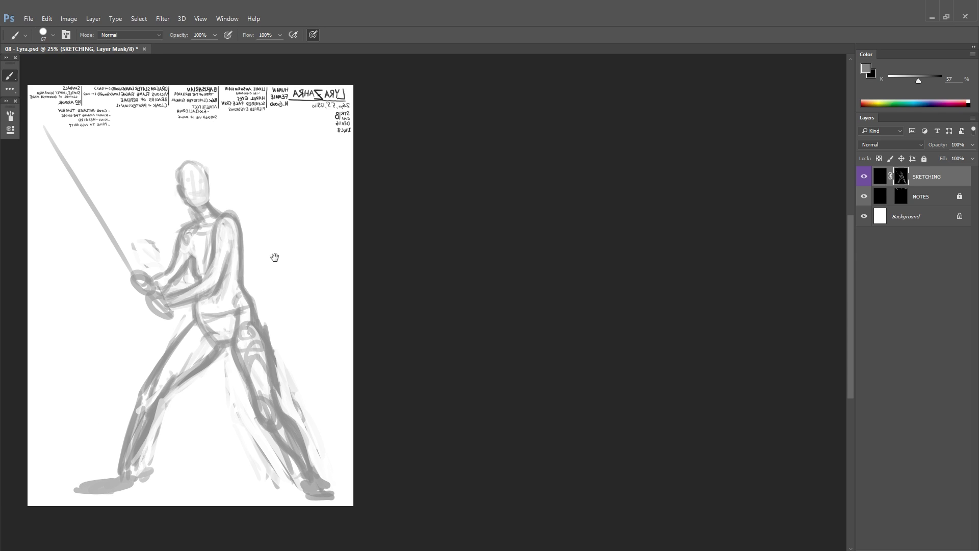
Step: Flip the canvas back, erase the outstretched front leg and sketch a steeper one closer to the body
{"action": "left_click_drag", "start_coordinate": [275, 257], "coordinate": [279, 245]}
{"action": "key", "text": "F1"}
{"action": "mouse_move", "coordinate": [69, 471]}
{"action": "left_mouse_down"}
{"action": "mouse_move", "coordinate": [148, 326]}
{"action": "mouse_move", "coordinate": [252, 405]}
{"action": "left_mouse_up"}
{"action": "left_click_drag", "start_coordinate": [190, 306], "coordinate": [219, 372]}
{"action": "mouse_move", "coordinate": [168, 327]}
{"action": "left_mouse_down"}
{"action": "mouse_move", "coordinate": [215, 408]}
{"action": "mouse_move", "coordinate": [224, 461]}
{"action": "left_mouse_up"}
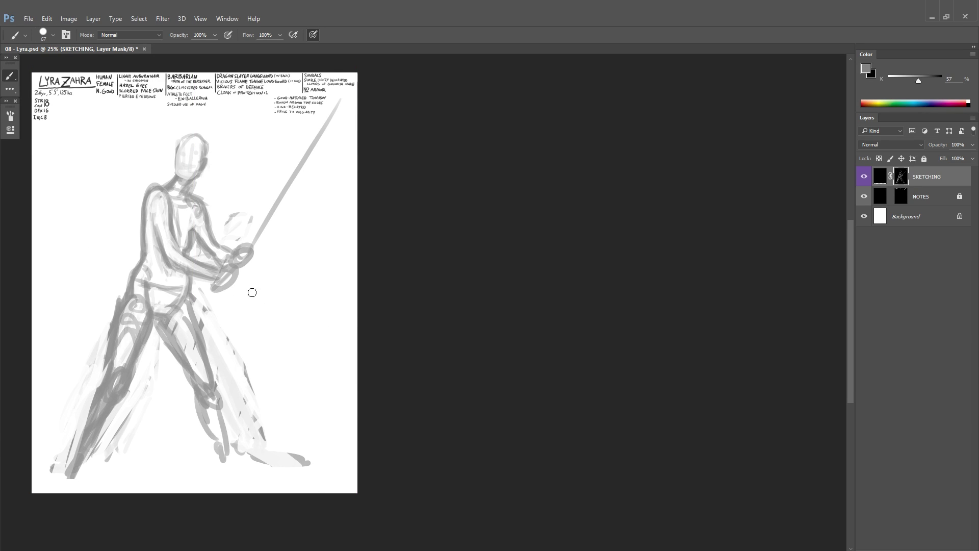
Step: Redraw the front leg from hip to ankle with fuller thigh and calf contours, and erase the old foot
{"action": "left_click_drag", "start_coordinate": [153, 309], "coordinate": [224, 448]}
{"action": "left_click_drag", "start_coordinate": [189, 290], "coordinate": [232, 453]}
{"action": "left_click_drag", "start_coordinate": [220, 390], "coordinate": [245, 465]}
{"action": "left_click_drag", "start_coordinate": [275, 446], "coordinate": [309, 465]}
{"action": "left_click_drag", "start_coordinate": [199, 359], "coordinate": [230, 469]}
{"action": "mouse_move", "coordinate": [158, 326]}
{"action": "left_mouse_down"}
{"action": "mouse_move", "coordinate": [205, 363]}
{"action": "mouse_move", "coordinate": [225, 403]}
{"action": "left_mouse_up"}
Step: Redraw the rear hip and upper thigh with a curved contour and refine the near shoulder line
{"action": "left_click_drag", "start_coordinate": [128, 290], "coordinate": [97, 359]}
{"action": "left_click_drag", "start_coordinate": [140, 267], "coordinate": [110, 368]}
{"action": "left_click_drag", "start_coordinate": [134, 274], "coordinate": [108, 331]}
{"action": "left_click_drag", "start_coordinate": [148, 290], "coordinate": [138, 347]}
{"action": "mouse_move", "coordinate": [155, 227]}
{"action": "left_mouse_down"}
{"action": "mouse_move", "coordinate": [172, 201]}
{"action": "mouse_move", "coordinate": [156, 186]}
{"action": "left_mouse_up"}
{"action": "key", "text": "x"}
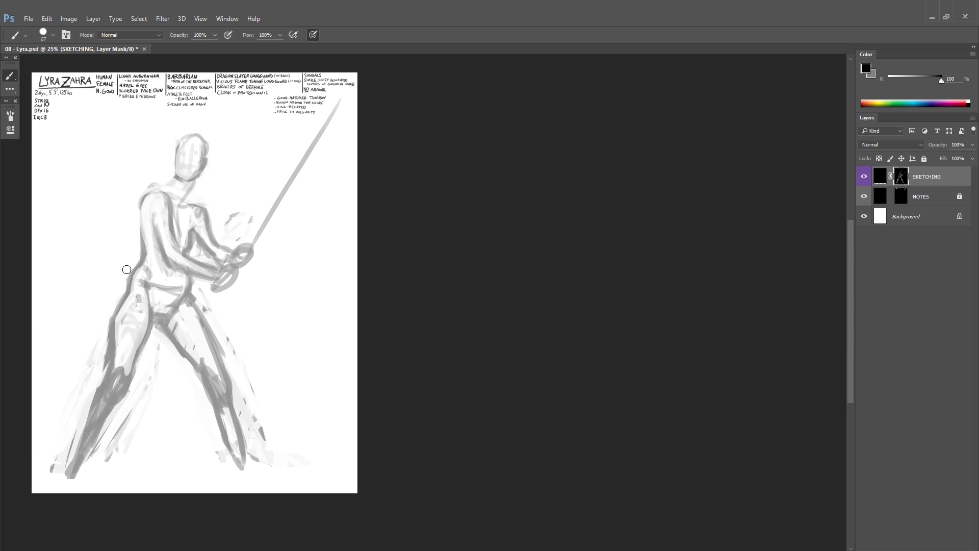
{"action": "key", "text": "x"}
{"action": "mouse_move", "coordinate": [142, 255]}
{"action": "left_mouse_down"}
{"action": "mouse_move", "coordinate": [162, 187]}
{"action": "mouse_move", "coordinate": [136, 201]}
{"action": "left_mouse_up"}
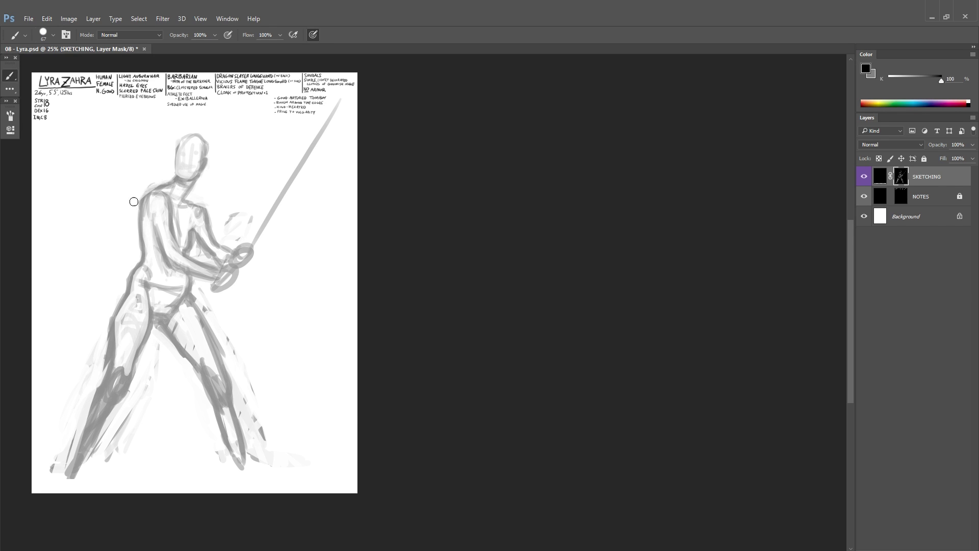
Step: Sketch the rear foot and block in the start of the front foot
{"action": "mouse_move", "coordinate": [304, 424]}
{"action": "left_mouse_down"}
{"action": "mouse_move", "coordinate": [388, 379]}
{"action": "mouse_move", "coordinate": [312, 406]}
{"action": "left_mouse_up"}
{"action": "mouse_move", "coordinate": [298, 462]}
{"action": "left_mouse_down"}
{"action": "mouse_move", "coordinate": [337, 475]}
{"action": "mouse_move", "coordinate": [285, 471]}
{"action": "left_mouse_up"}
{"action": "left_click_drag", "start_coordinate": [130, 458], "coordinate": [100, 484]}
{"action": "key", "text": "x"}
{"action": "mouse_move", "coordinate": [306, 459]}
{"action": "left_mouse_down"}
{"action": "mouse_move", "coordinate": [265, 336]}
{"action": "mouse_move", "coordinate": [286, 479]}
{"action": "left_mouse_up"}
{"action": "key", "text": "x"}
Step: Refine the front leg's outer and inner contours around the thigh and knee, and save the file
{"action": "mouse_move", "coordinate": [229, 300]}
{"action": "left_mouse_down"}
{"action": "mouse_move", "coordinate": [213, 316]}
{"action": "mouse_move", "coordinate": [269, 356]}
{"action": "mouse_move", "coordinate": [288, 472]}
{"action": "left_mouse_up"}
{"action": "key", "text": "x"}
{"action": "left_click_drag", "start_coordinate": [214, 319], "coordinate": [271, 408]}
{"action": "key", "text": "x"}
{"action": "left_click_drag", "start_coordinate": [235, 306], "coordinate": [268, 367]}
{"action": "key", "text": "ctrl+s"}
Step: Sketch the front foot in a pointed shoe shape and reinforce the shin above it
{"action": "left_click_drag", "start_coordinate": [314, 406], "coordinate": [308, 434]}
{"action": "left_click_drag", "start_coordinate": [269, 474], "coordinate": [321, 512]}
{"action": "left_click_drag", "start_coordinate": [260, 390], "coordinate": [283, 476]}
{"action": "left_click_drag", "start_coordinate": [268, 418], "coordinate": [286, 482]}
{"action": "key", "text": "x"}
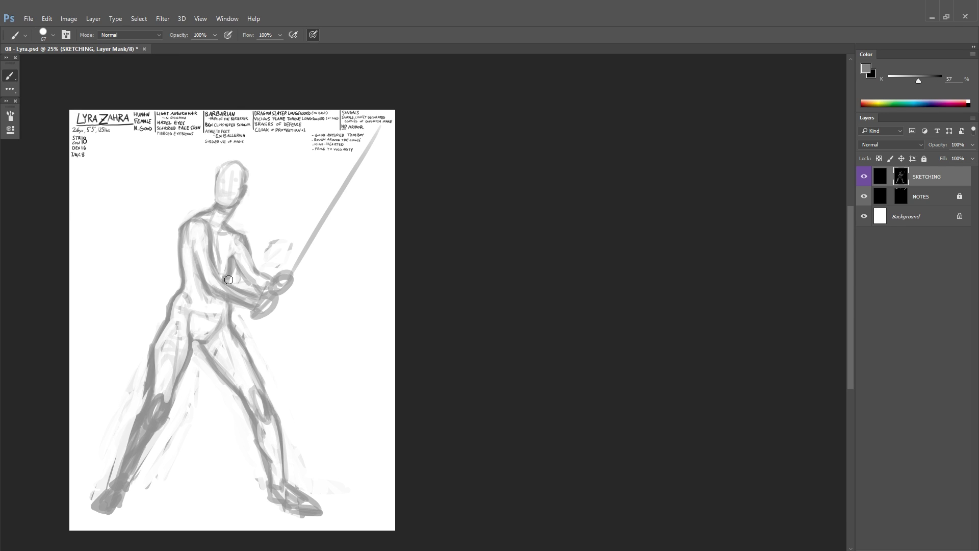
Step: Hatch the pelvis area between the hips and reshape the jaw and side of the head
{"action": "left_click_drag", "start_coordinate": [168, 311], "coordinate": [224, 332]}
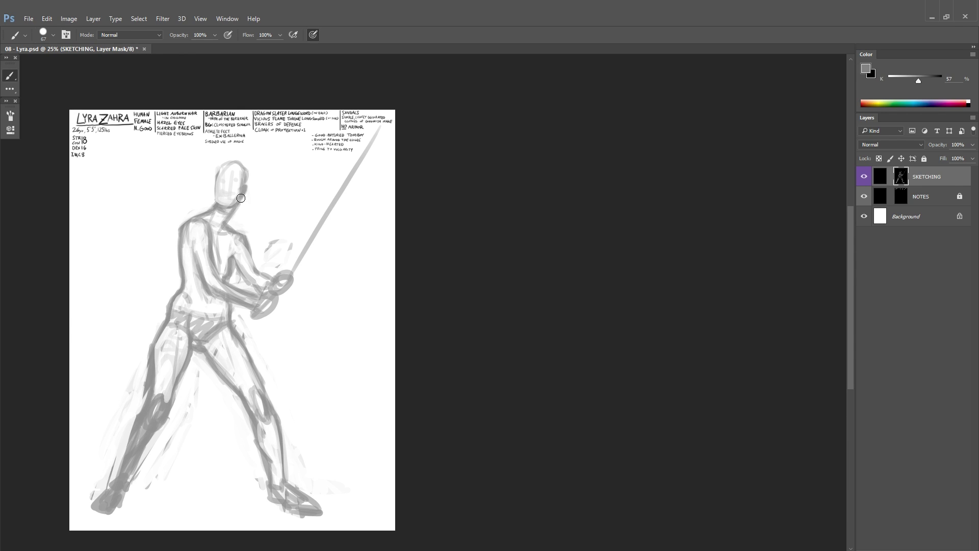
{"action": "key", "text": "x"}
{"action": "left_click_drag", "start_coordinate": [242, 192], "coordinate": [216, 208]}
{"action": "key", "text": "x"}
{"action": "left_click_drag", "start_coordinate": [239, 207], "coordinate": [269, 168]}
Step: Flip the canvas horizontally to review the whole figure and save the file
{"action": "key", "text": "ctrl+shift+h"}
{"action": "left_click_drag", "start_coordinate": [360, 375], "coordinate": [312, 378]}
{"action": "key", "text": "x"}
{"action": "key", "text": "x"}
{"action": "key", "text": "ctrl+s"}
{"action": "left_click_drag", "start_coordinate": [154, 192], "coordinate": [188, 292]}
{"action": "left_click_drag", "start_coordinate": [264, 280], "coordinate": [245, 277]}
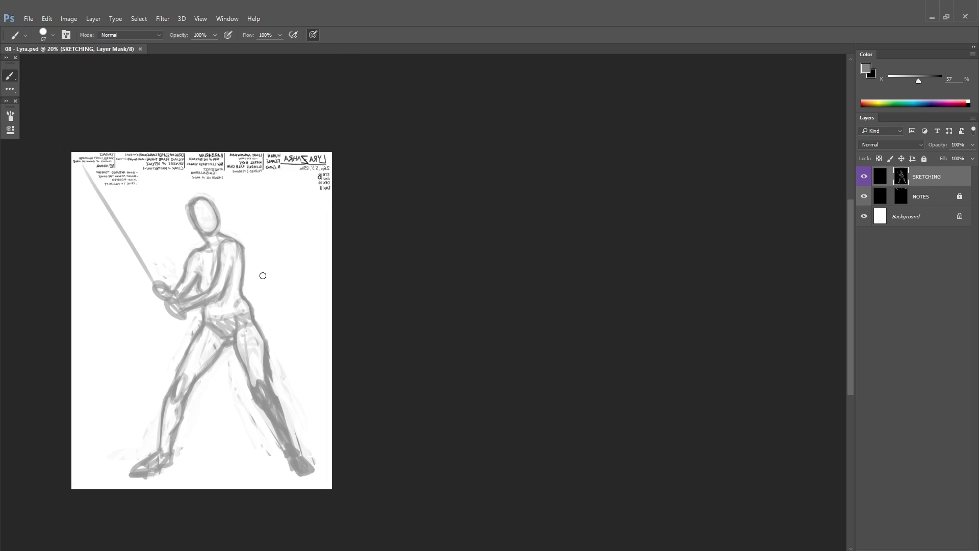
Step: Lasso the legs and transform them to be slightly shorter
{"action": "key", "text": "l"}
{"action": "left_click_drag", "start_coordinate": [239, 312], "coordinate": [304, 321]}
{"action": "key", "text": "ctrl+t"}
{"action": "left_click_drag", "start_coordinate": [210, 487], "coordinate": [210, 479]}
{"action": "key", "text": "Return"}
{"action": "key", "text": "ctrl+d"}
Step: Clean up the hip, front thigh and neck lines after the leg transform
{"action": "key", "text": "x"}
{"action": "left_click_drag", "start_coordinate": [249, 293], "coordinate": [265, 331]}
{"action": "left_click_drag", "start_coordinate": [187, 305], "coordinate": [153, 380]}
{"action": "left_click_drag", "start_coordinate": [219, 224], "coordinate": [208, 231]}
Step: Clear the marks inside the face and redraw the head's outline, ear side and jaw
{"action": "left_click_drag", "start_coordinate": [191, 149], "coordinate": [194, 191]}
{"action": "key", "text": "x"}
{"action": "left_click_drag", "start_coordinate": [185, 155], "coordinate": [186, 183]}
{"action": "left_click_drag", "start_coordinate": [174, 147], "coordinate": [163, 164]}
{"action": "left_click_drag", "start_coordinate": [182, 219], "coordinate": [203, 208]}
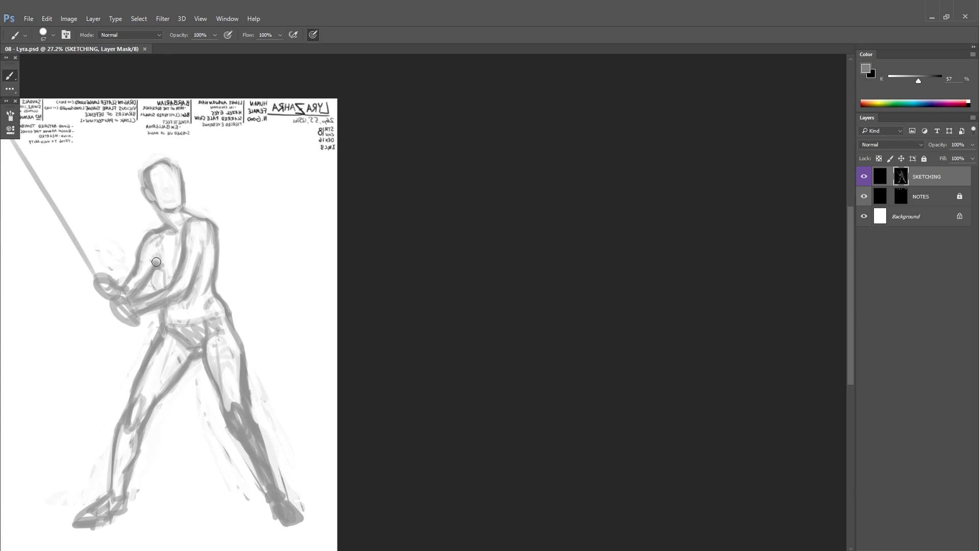
Step: Refine the jaw, neck and collar lines where the head meets the shoulders, and save the file
{"action": "key", "text": "x"}
{"action": "left_click_drag", "start_coordinate": [192, 217], "coordinate": [168, 230]}
{"action": "key", "text": "x"}
{"action": "left_click_drag", "start_coordinate": [153, 202], "coordinate": [179, 235]}
{"action": "key", "text": "x"}
{"action": "key", "text": "x"}
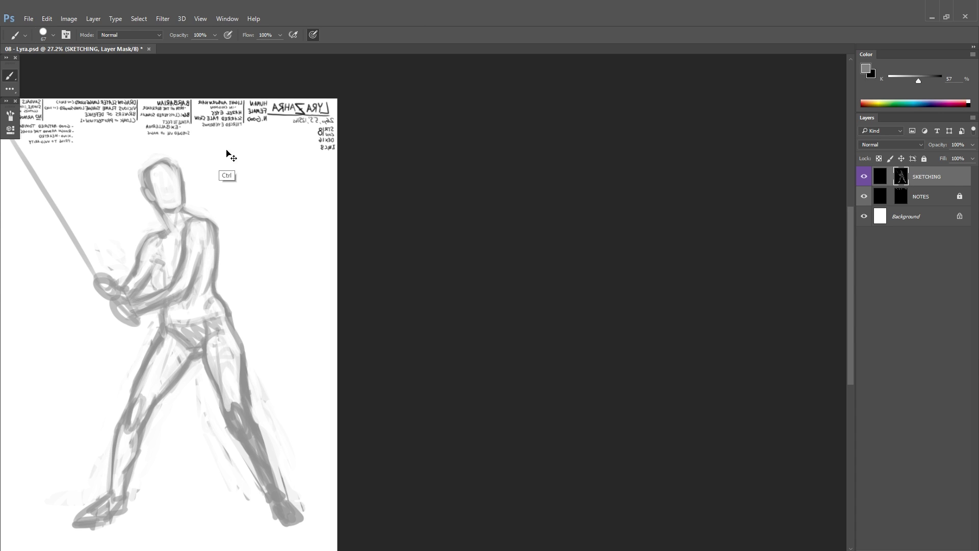
{"action": "key", "text": "ctrl+s"}
Step: Flip the canvas horizontally both ways to check the pose and save the sketch
{"action": "key", "text": "ctrl+shift+h"}
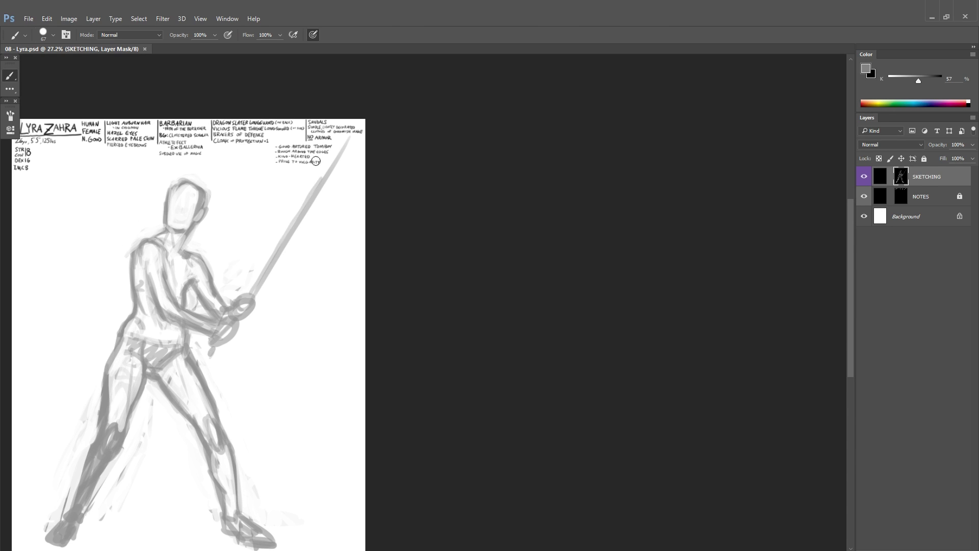
{"action": "scroll", "coordinate": [607, 368], "scroll_direction": "down", "scroll_amount": 2}
{"action": "key", "text": "ctrl+s"}
{"action": "key", "text": "ctrl+shift+h"}
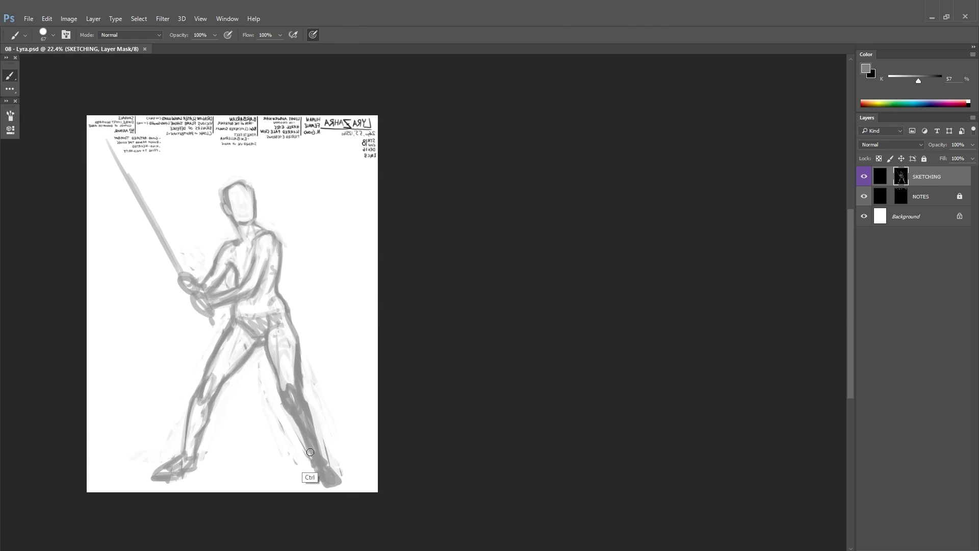
Step: Erase and redraw the far arm from shoulder to hilt, and save the file
{"action": "key", "text": "x"}
{"action": "scroll", "coordinate": [247, 168], "scroll_direction": "up", "scroll_amount": 2}
{"action": "left_click_drag", "start_coordinate": [229, 267], "coordinate": [183, 334]}
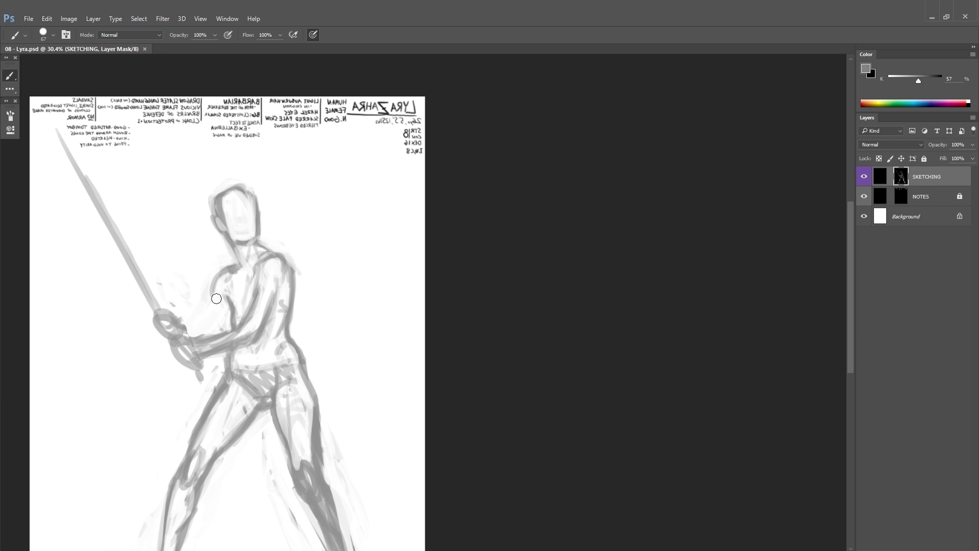
{"action": "scroll", "coordinate": [194, 337], "scroll_direction": "down", "scroll_amount": 1}
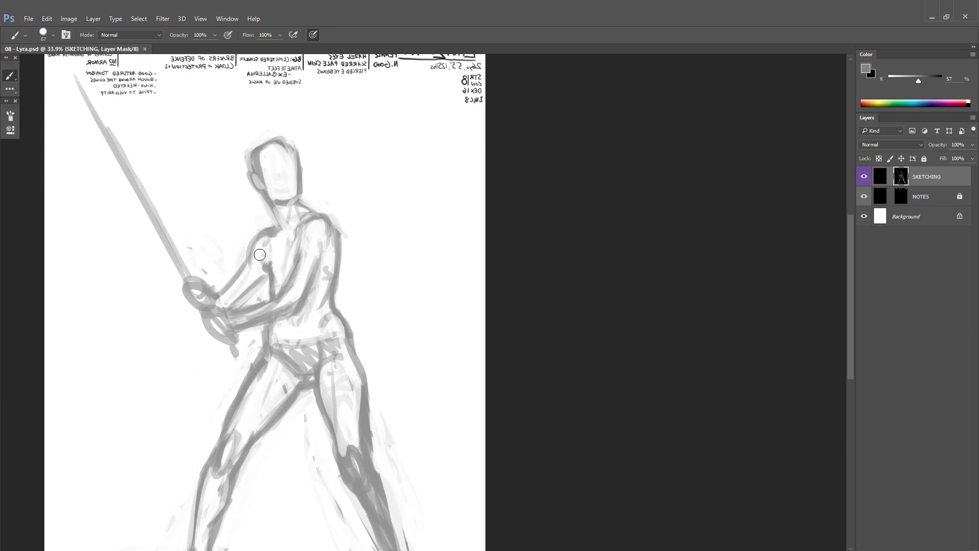
{"action": "scroll", "coordinate": [370, 246], "scroll_direction": "down", "scroll_amount": 3}
{"action": "key", "text": "ctrl+s"}
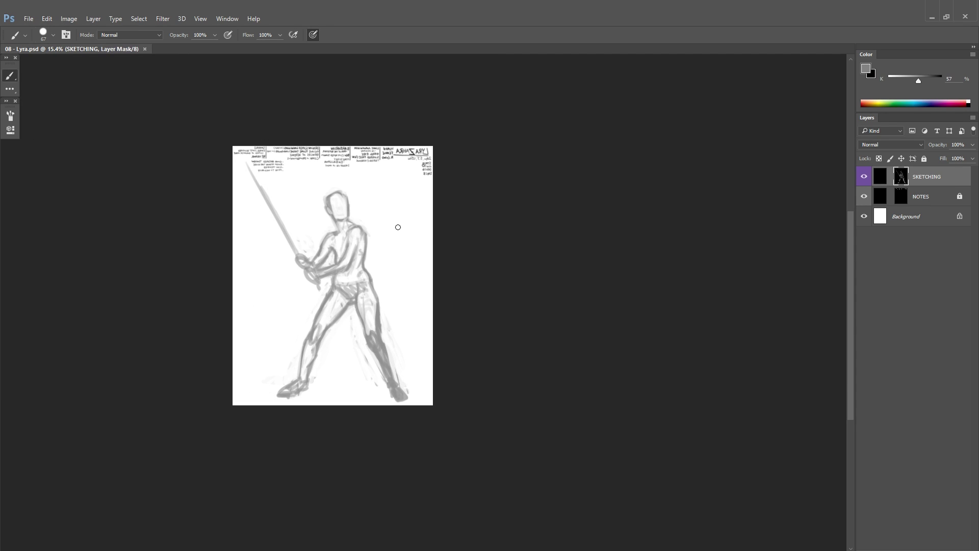
Step: Flip the canvas horizontally and touch up the far arm and the hands around the hilt
{"action": "key", "text": "ctrl+shift+h"}
{"action": "scroll", "coordinate": [348, 235], "scroll_direction": "up", "scroll_amount": 3}
{"action": "key", "text": "x"}
{"action": "left_click_drag", "start_coordinate": [308, 289], "coordinate": [333, 255]}
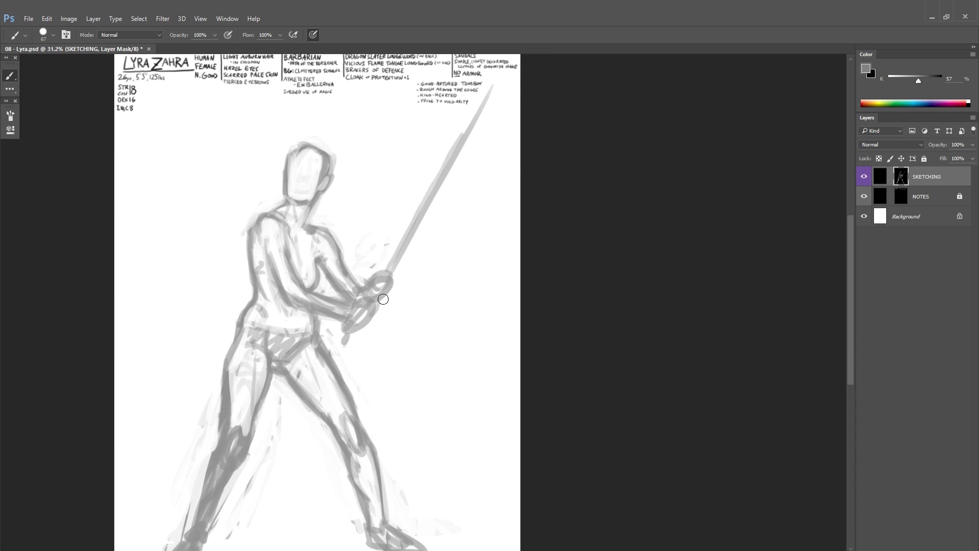
{"action": "left_click_drag", "start_coordinate": [383, 299], "coordinate": [376, 319]}
Step: Reset the brush colours to default, darken the near shoulder, arm, back and hip contours, and save the file
{"action": "key", "text": "d"}
{"action": "left_click_drag", "start_coordinate": [272, 239], "coordinate": [279, 274]}
{"action": "left_click_drag", "start_coordinate": [251, 238], "coordinate": [254, 202]}
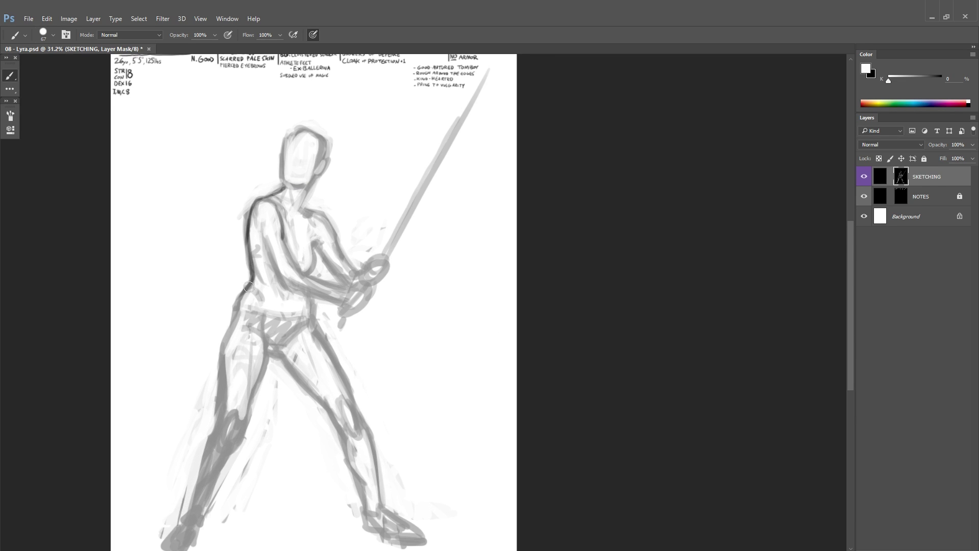
{"action": "left_click_drag", "start_coordinate": [249, 286], "coordinate": [225, 332]}
{"action": "mouse_move", "coordinate": [281, 204]}
{"action": "left_mouse_down"}
{"action": "mouse_move", "coordinate": [281, 139]}
{"action": "mouse_move", "coordinate": [263, 188]}
{"action": "left_mouse_up"}
{"action": "left_click_drag", "start_coordinate": [274, 243], "coordinate": [224, 267]}
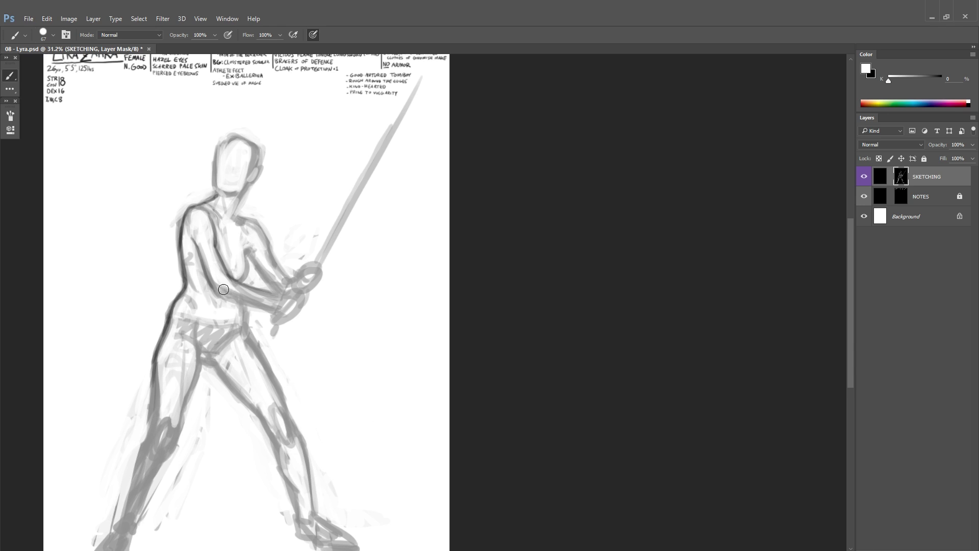
{"action": "key", "text": "ctrl+s"}
Step: Mark the two eyes with dots on the face
{"action": "left_click_drag", "start_coordinate": [276, 318], "coordinate": [300, 275]}
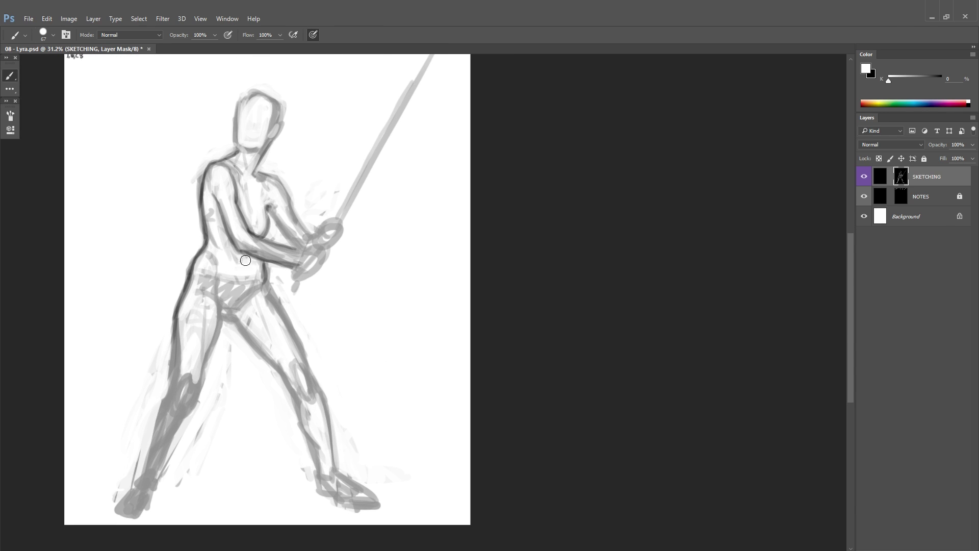
{"action": "key", "text": "x"}
{"action": "left_click", "coordinate": [255, 118], "text": "ctrl"}
{"action": "left_click", "coordinate": [227, 179]}
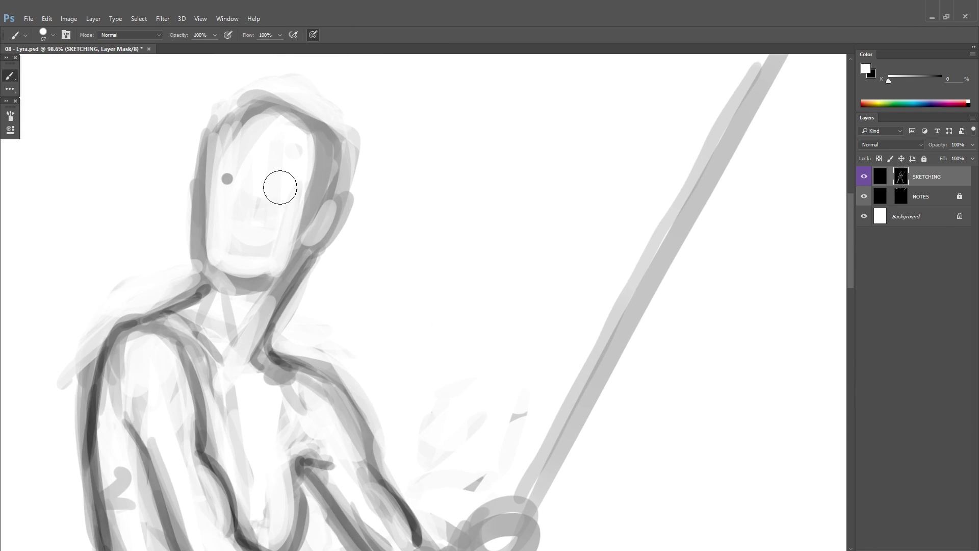
{"action": "left_click", "coordinate": [279, 187]}
{"action": "left_click", "coordinate": [352, 178], "text": "ctrl+alt"}
Step: Check the full figure mirrored, save the file and restore the original orientation
{"action": "key", "text": "ctrl+shift+h"}
{"action": "key", "text": "ctrl+s"}
{"action": "left_click", "coordinate": [318, 329], "text": "ctrl+alt"}
{"action": "key", "text": "ctrl+shift+h"}
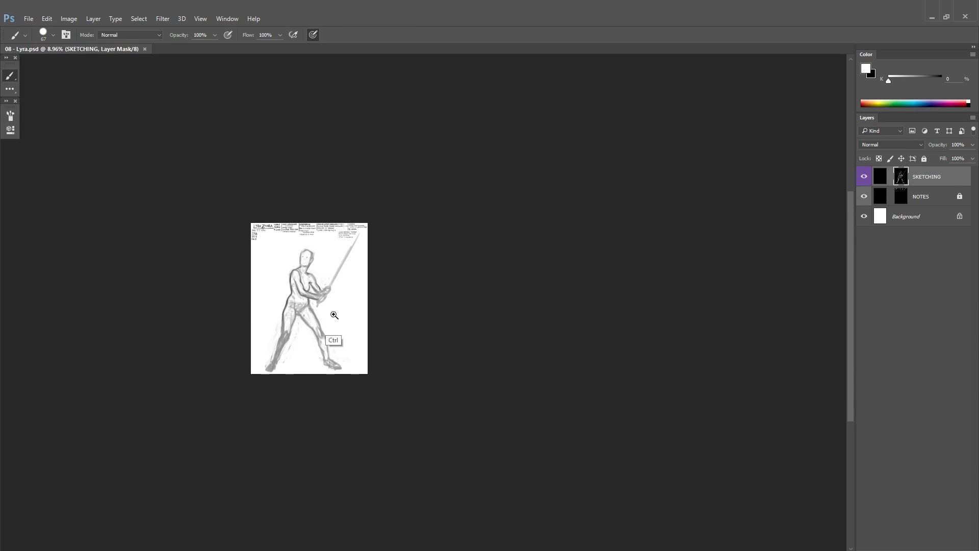
Step: Darken the leg and knee contours, outline the waistband and leg openings of the briefs, and save the file
{"action": "left_click", "coordinate": [331, 314], "text": "ctrl"}
{"action": "mouse_move", "coordinate": [245, 309]}
{"action": "left_mouse_down"}
{"action": "mouse_move", "coordinate": [300, 335]}
{"action": "mouse_move", "coordinate": [314, 367]}
{"action": "left_mouse_up"}
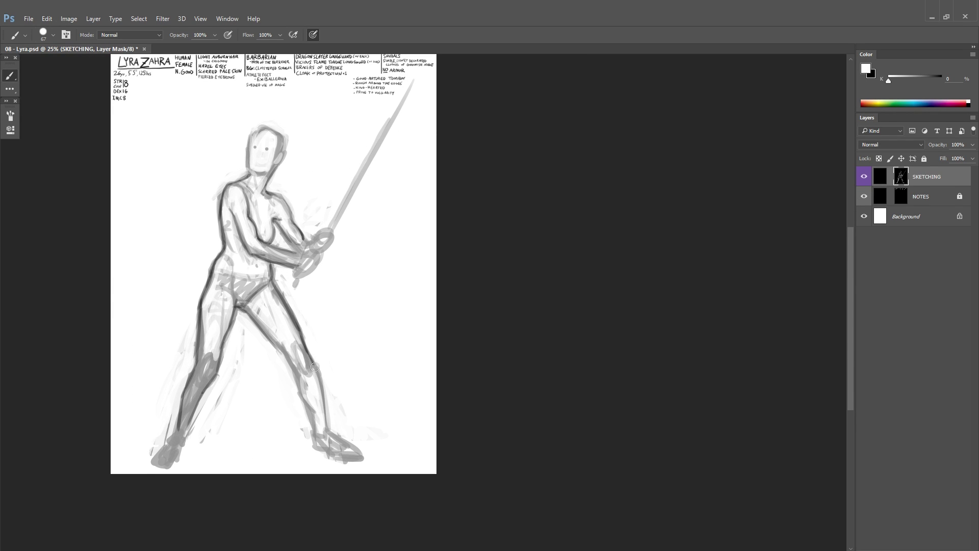
{"action": "left_click_drag", "start_coordinate": [327, 424], "coordinate": [378, 440]}
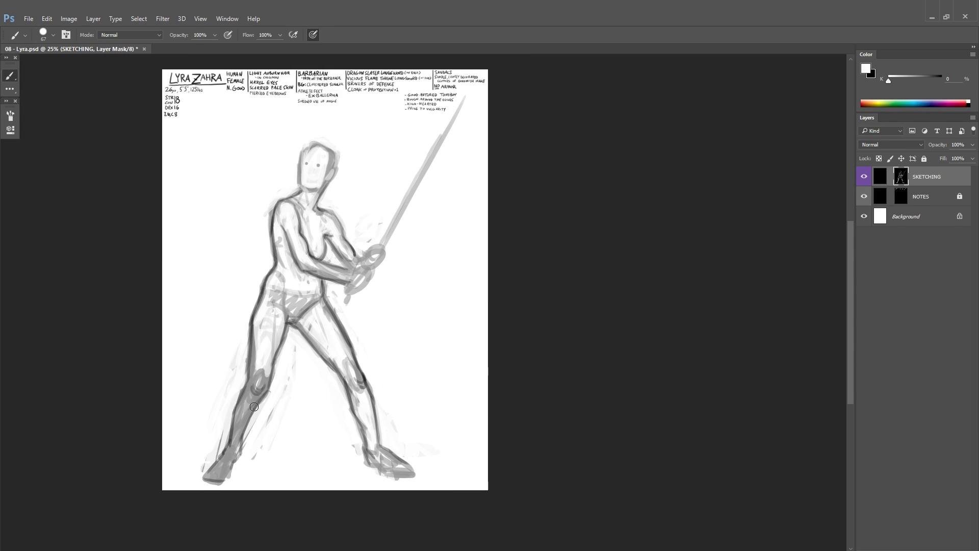
{"action": "scroll", "coordinate": [260, 305], "scroll_direction": "up", "scroll_amount": 2}
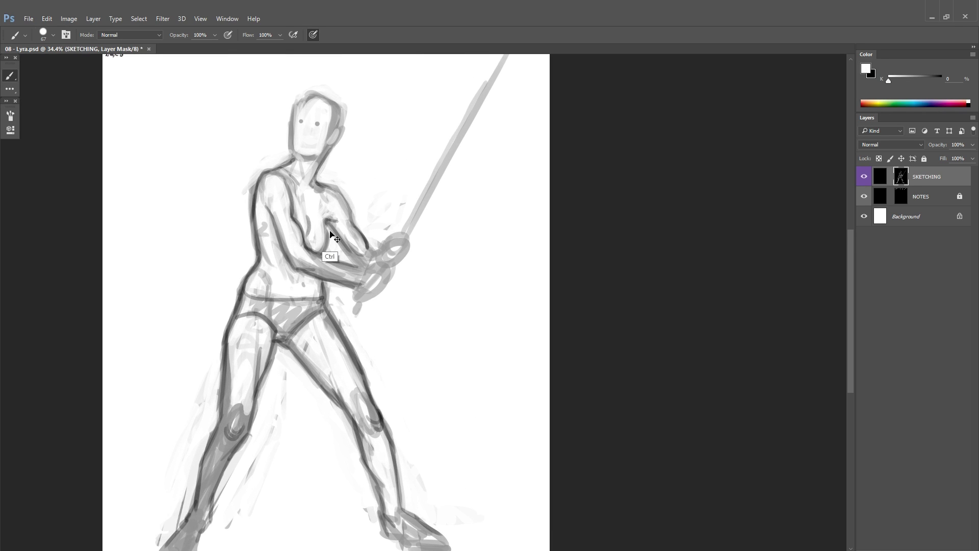
{"action": "left_click_drag", "start_coordinate": [333, 140], "coordinate": [279, 190]}
{"action": "scroll", "coordinate": [280, 190], "scroll_direction": "down", "scroll_amount": 2}
{"action": "key", "text": "ctrl+s"}
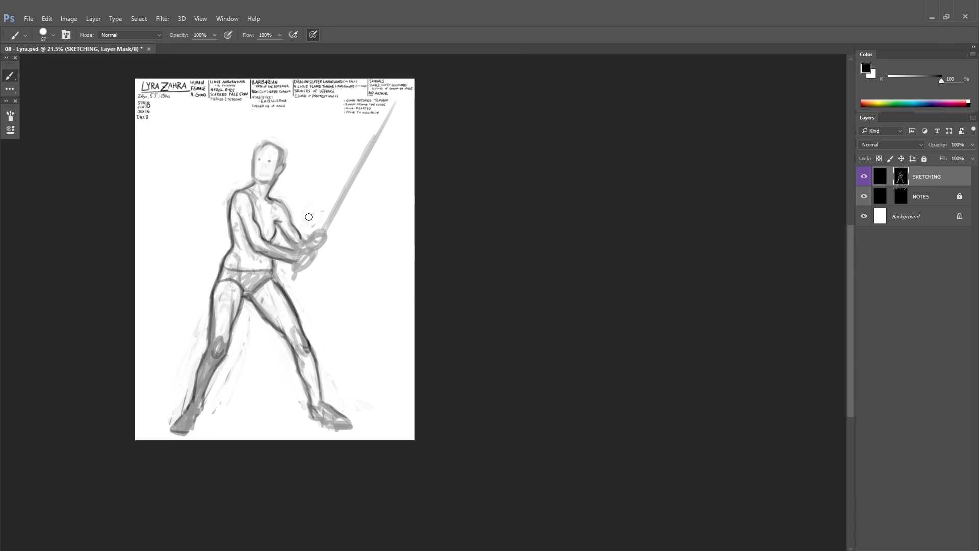
Step: Lasso the upper body and shift it slightly upward to lengthen the torso, clear the selection and return to the Brush tool
{"action": "scroll", "coordinate": [274, 246], "scroll_direction": "up", "scroll_amount": 2}
{"action": "scroll", "coordinate": [274, 246], "scroll_direction": "down", "scroll_amount": 2}
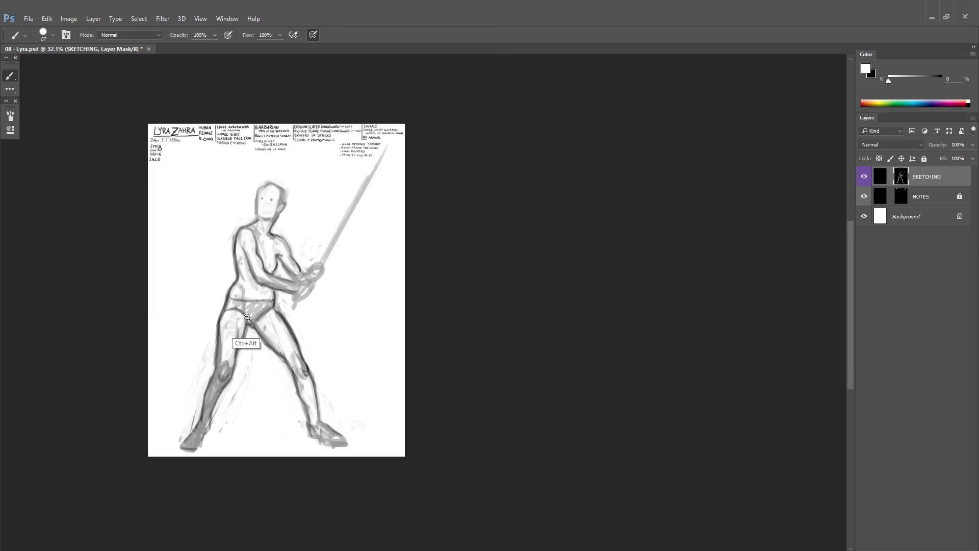
{"action": "key", "text": "l"}
{"action": "scroll", "coordinate": [313, 253], "scroll_direction": "up", "scroll_amount": 3}
{"action": "left_click_drag", "start_coordinate": [374, 288], "coordinate": [282, 431]}
{"action": "scroll", "coordinate": [282, 432], "scroll_direction": "down", "scroll_amount": 3}
{"action": "key", "text": "Delete"}
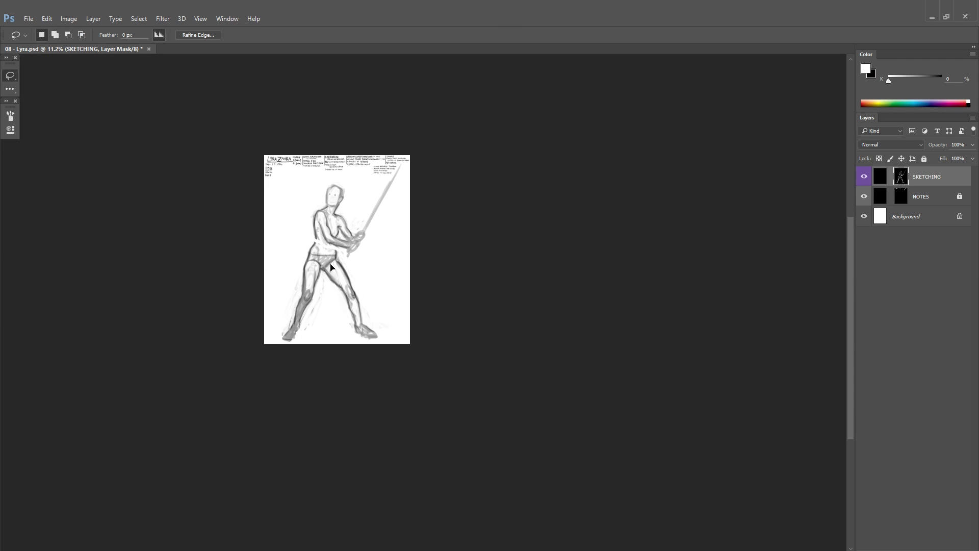
{"action": "key", "text": "ctrl+d"}
{"action": "key", "text": "b"}
Step: Redraw the waist contours on both sides, touch up the torso lines and save the file
{"action": "scroll", "coordinate": [422, 169], "scroll_direction": "up", "scroll_amount": 1}
{"action": "scroll", "coordinate": [421, 168], "scroll_direction": "down", "scroll_amount": 2}
{"action": "scroll", "coordinate": [269, 305], "scroll_direction": "up", "scroll_amount": 2}
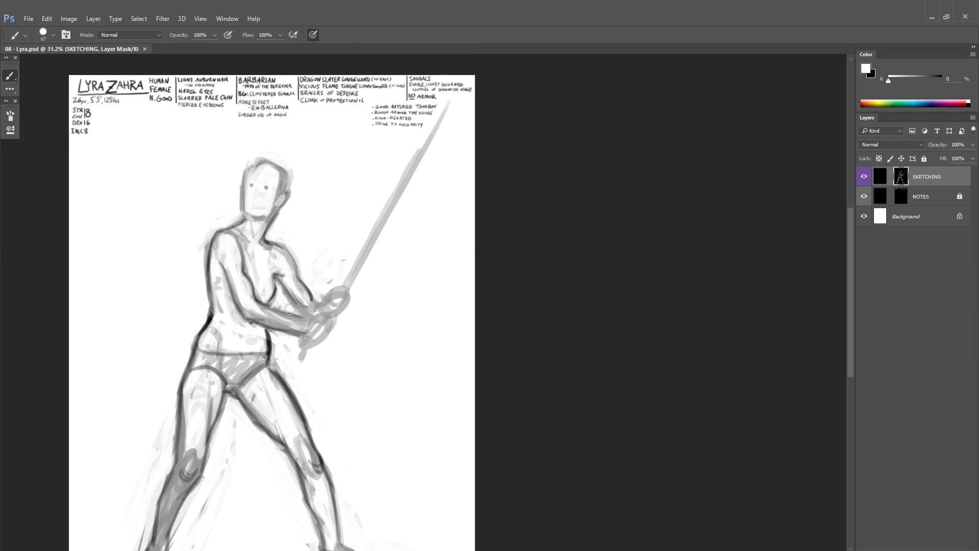
{"action": "scroll", "coordinate": [239, 233], "scroll_direction": "down", "scroll_amount": 2}
{"action": "scroll", "coordinate": [276, 240], "scroll_direction": "up", "scroll_amount": 2}
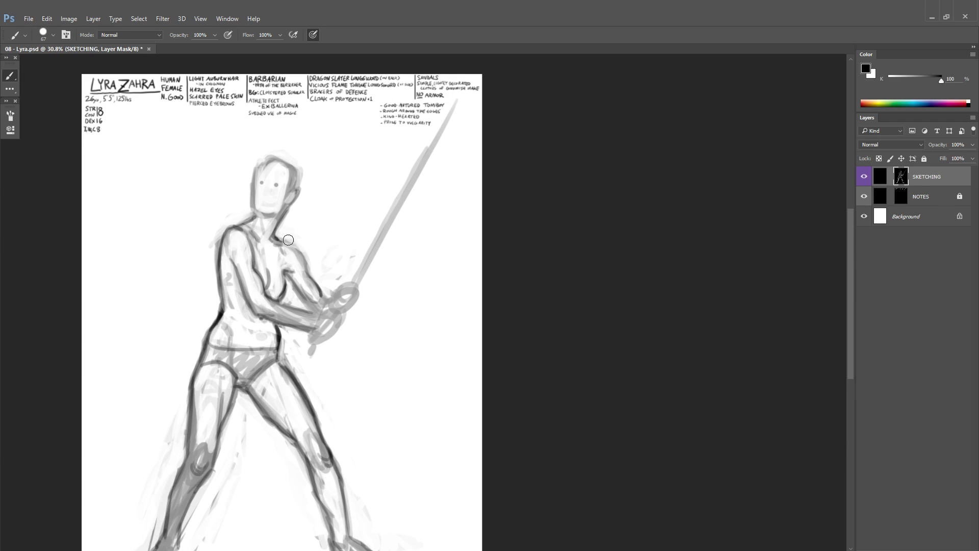
{"action": "scroll", "coordinate": [288, 240], "scroll_direction": "down", "scroll_amount": 2}
{"action": "scroll", "coordinate": [311, 234], "scroll_direction": "up", "scroll_amount": 3}
{"action": "key", "text": "ctrl+s"}
{"action": "scroll", "coordinate": [315, 235], "scroll_direction": "down", "scroll_amount": 1}
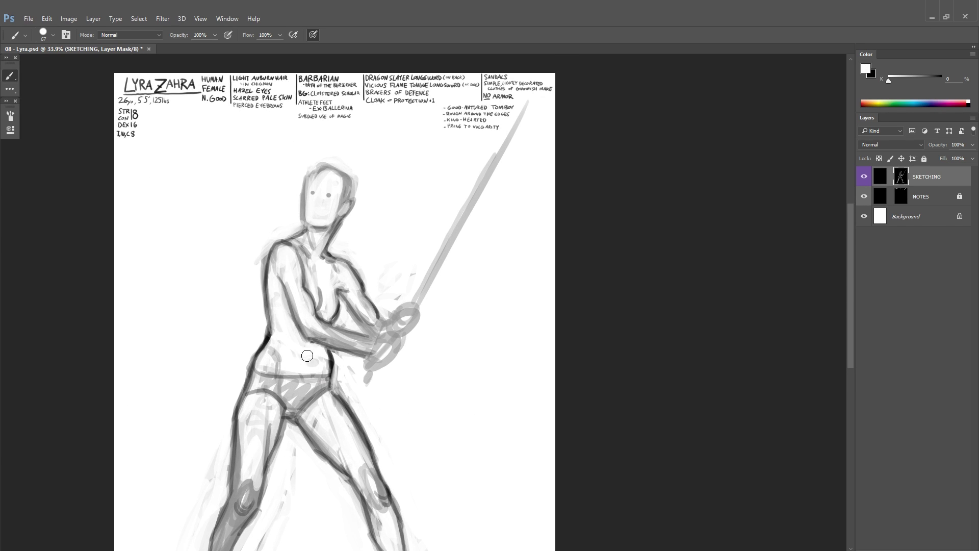
Step: Shade the briefs in a solid dark tone
{"action": "scroll", "coordinate": [346, 285], "scroll_direction": "down", "scroll_amount": 3}
{"action": "scroll", "coordinate": [347, 286], "scroll_direction": "up", "scroll_amount": 3}
{"action": "left_click_drag", "start_coordinate": [257, 233], "coordinate": [266, 277]}
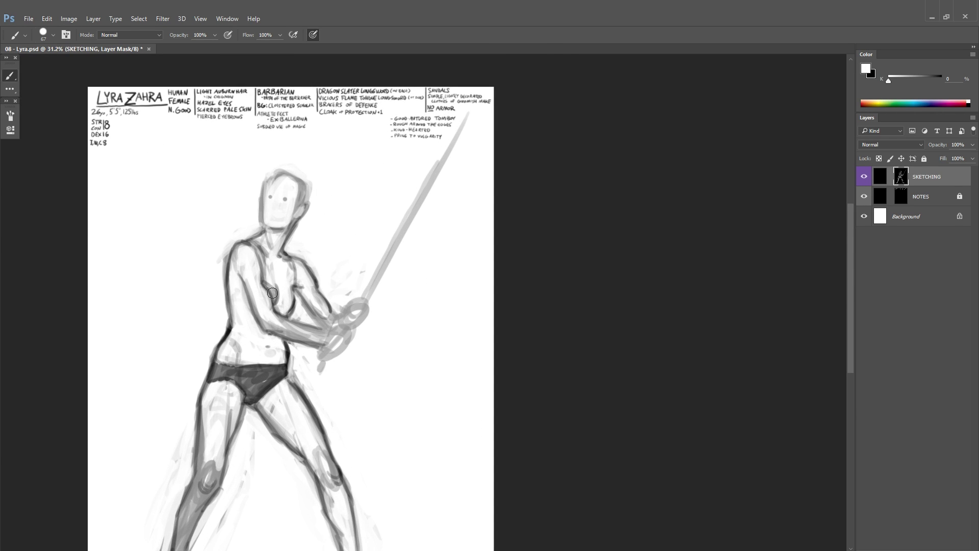
{"action": "key", "text": "x"}
{"action": "scroll", "coordinate": [265, 296], "scroll_direction": "down", "scroll_amount": 3}
Step: Mirror the canvas, sketch a bikini top with its side band across the chest and save the file
{"action": "key", "text": "ctrl+shift+h"}
{"action": "scroll", "coordinate": [261, 297], "scroll_direction": "up", "scroll_amount": 3}
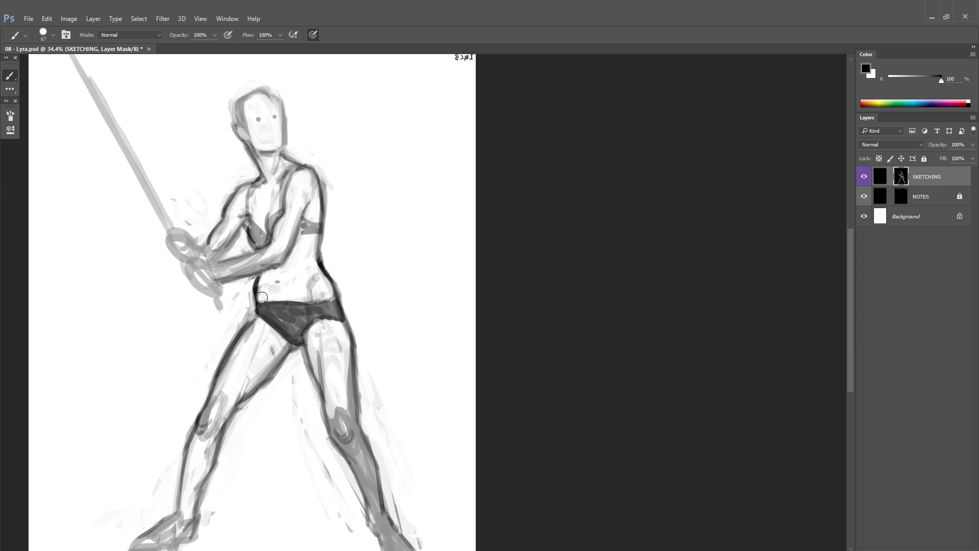
{"action": "key", "text": "ctrl+s"}
{"action": "scroll", "coordinate": [261, 297], "scroll_direction": "down", "scroll_amount": 4}
{"action": "scroll", "coordinate": [332, 232], "scroll_direction": "up", "scroll_amount": 5}
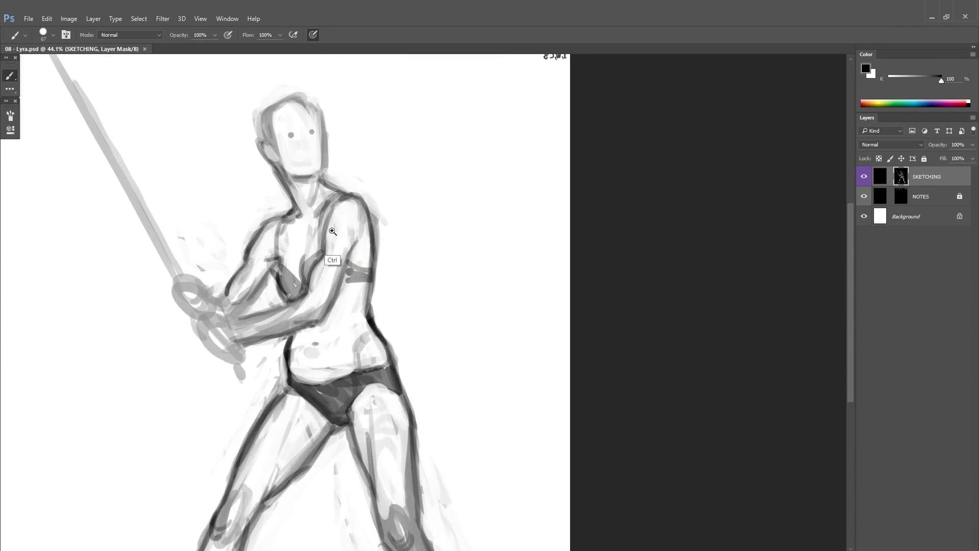
Step: Refine the bikini top's straps and the arm and shoulder contours with a size 34 brush
{"action": "mouse_move", "coordinate": [337, 240]}
{"action": "left_mouse_down"}
{"action": "mouse_move", "coordinate": [352, 262]}
{"action": "mouse_move", "coordinate": [332, 284]}
{"action": "left_mouse_up"}
{"action": "key", "text": "x"}
{"action": "mouse_move", "coordinate": [329, 209]}
{"action": "left_mouse_down"}
{"action": "mouse_move", "coordinate": [326, 290]}
{"action": "mouse_move", "coordinate": [335, 259]}
{"action": "mouse_move", "coordinate": [466, 207]}
{"action": "left_mouse_up"}
{"action": "key", "text": "x"}
{"action": "key", "text": "x"}
{"action": "left_click_drag", "start_coordinate": [385, 256], "coordinate": [426, 393]}
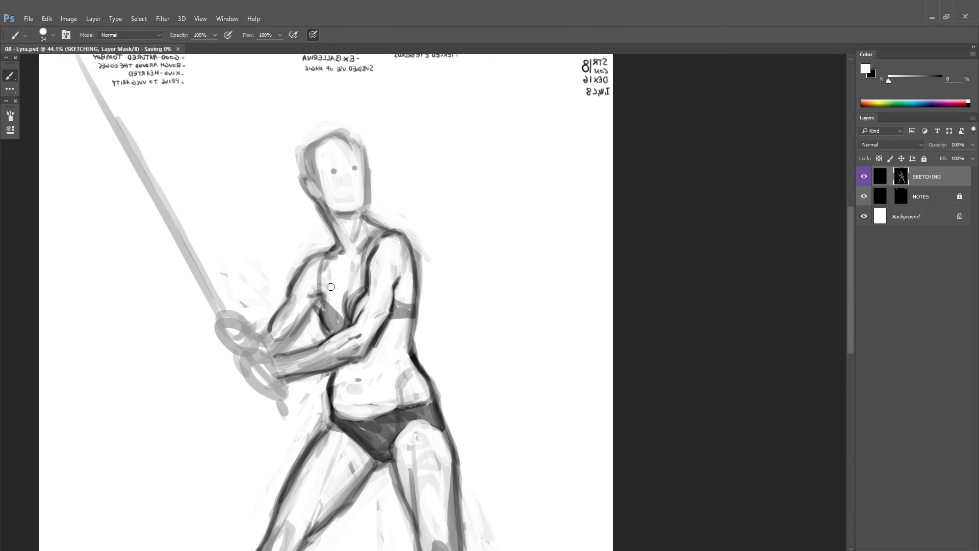
{"action": "left_click_drag", "start_coordinate": [303, 309], "coordinate": [227, 337]}
{"action": "key", "text": "ctrl+z"}
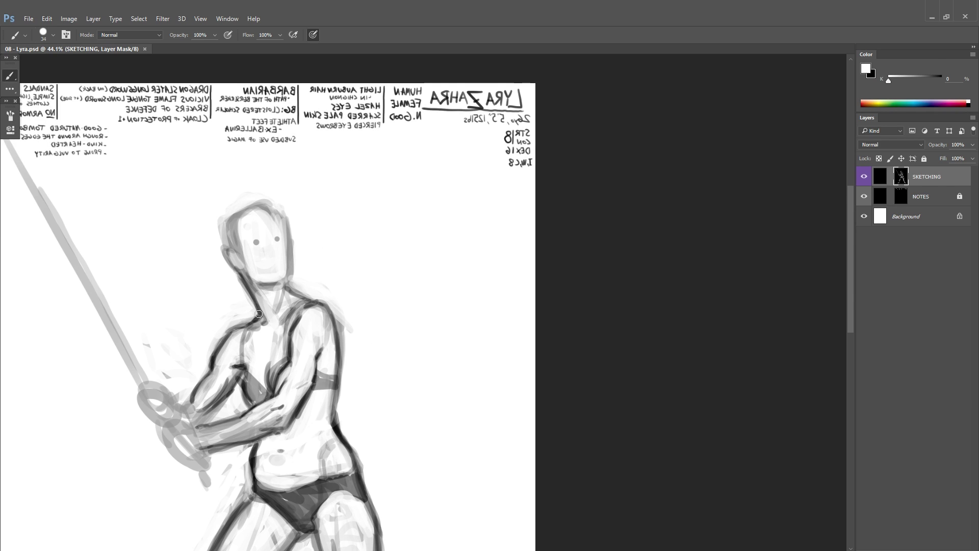
Step: Restore the original canvas orientation and rename the SKETCHING layer as POSE
{"action": "key", "text": "ctrl+minus"}
{"action": "key", "text": "ctrl+minus"}
{"action": "key", "text": "ctrl+minus"}
{"action": "key", "text": "h"}
{"action": "double_click", "coordinate": [949, 183]}
{"action": "type", "text": "POSE"}
{"action": "key", "text": "Return"}
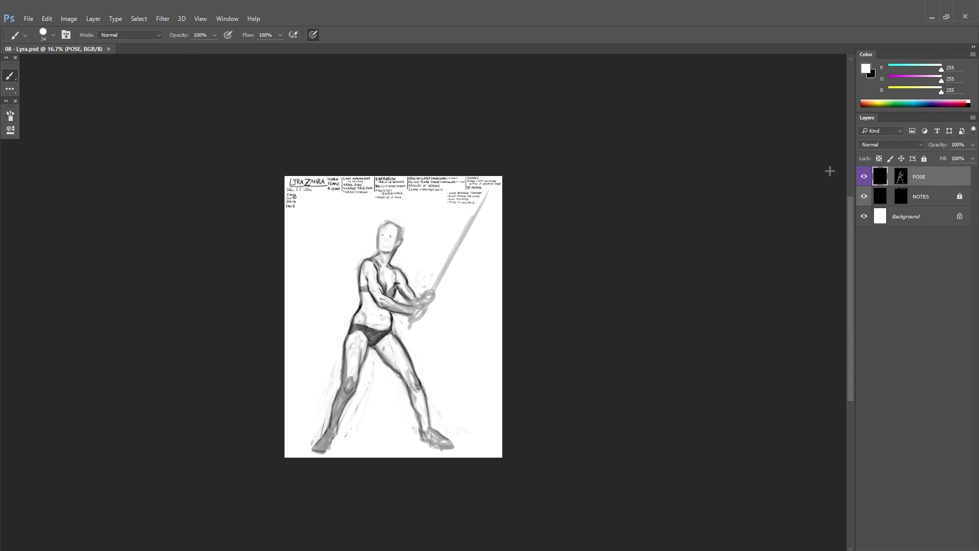
{"action": "left_click", "coordinate": [918, 544]}
{"action": "left_click", "coordinate": [897, 393]}
{"action": "key", "text": "ctrl+plus"}
{"action": "key", "text": "ctrl+plus"}
{"action": "key", "text": "ctrl+plus"}
{"action": "mouse_move", "coordinate": [76, 232]}
{"action": "left_mouse_down"}
{"action": "mouse_move", "coordinate": [71, 204]}
{"action": "mouse_move", "coordinate": [108, 198]}
{"action": "left_mouse_up"}
{"action": "left_click", "coordinate": [84, 151]}
{"action": "left_click", "coordinate": [77, 175]}
{"action": "key", "text": "ctrl+minus"}
{"action": "key", "text": "ctrl+minus"}
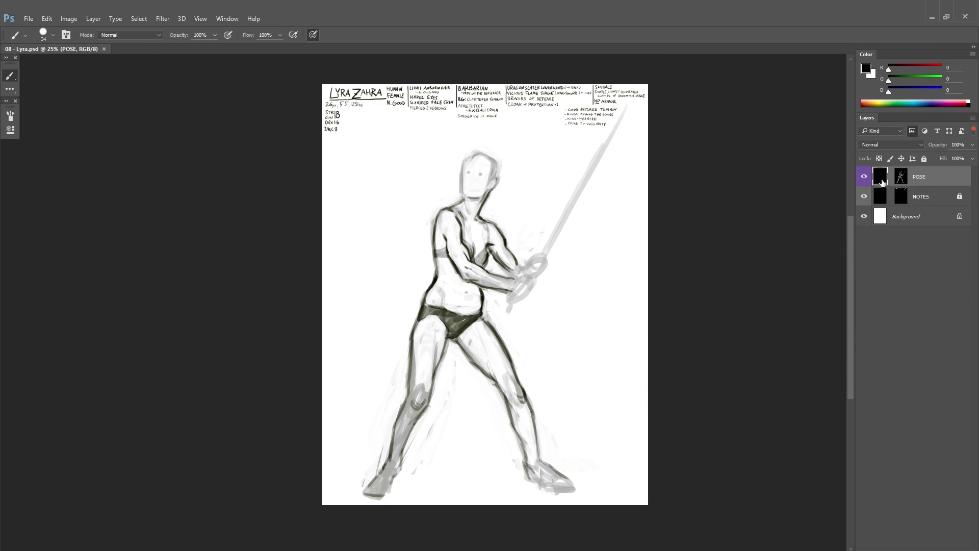
Step: Add a masked layer named BONES above POSE, target its mask and fade the POSE sketch to a faint guide
{"action": "key", "text": "ctrl+0"}
{"action": "double_click", "coordinate": [922, 177]}
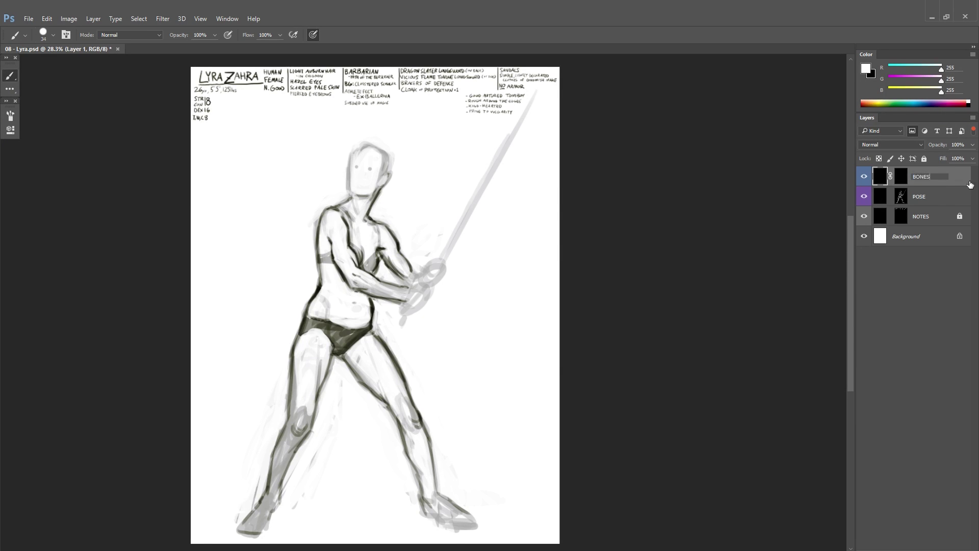
{"action": "key", "text": "Return"}
{"action": "left_click", "coordinate": [901, 176]}
{"action": "left_click_drag", "start_coordinate": [414, 240], "coordinate": [424, 239]}
Step: Mirror the canvas and draw both collarbones across the shoulders with a size 20 brush
{"action": "key", "text": "ctrl+shift+h"}
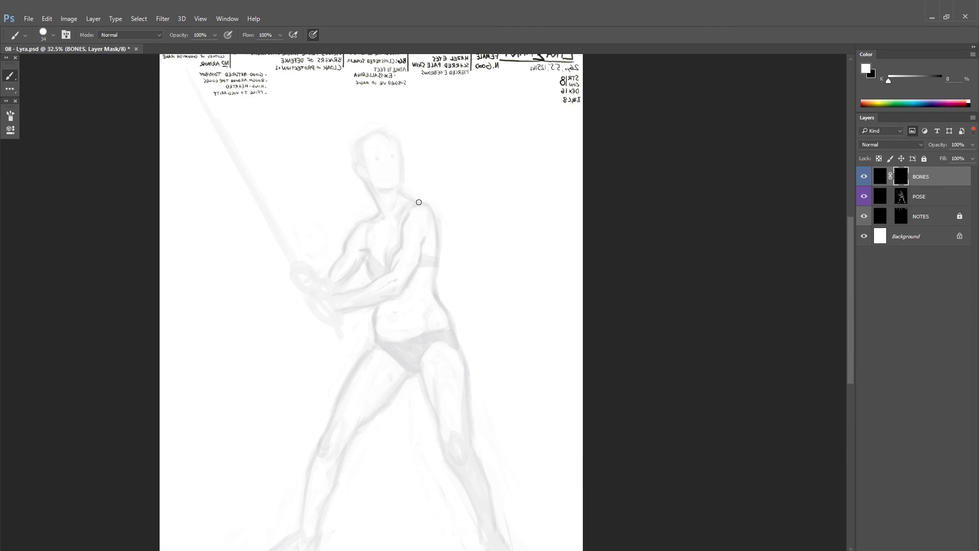
{"action": "left_click_drag", "start_coordinate": [417, 201], "coordinate": [456, 201]}
{"action": "key", "text": "bracketleft"}
{"action": "key", "text": "bracketleft"}
{"action": "left_click", "coordinate": [385, 173]}
{"action": "left_click", "coordinate": [392, 171]}
{"action": "left_click_drag", "start_coordinate": [439, 155], "coordinate": [429, 228]}
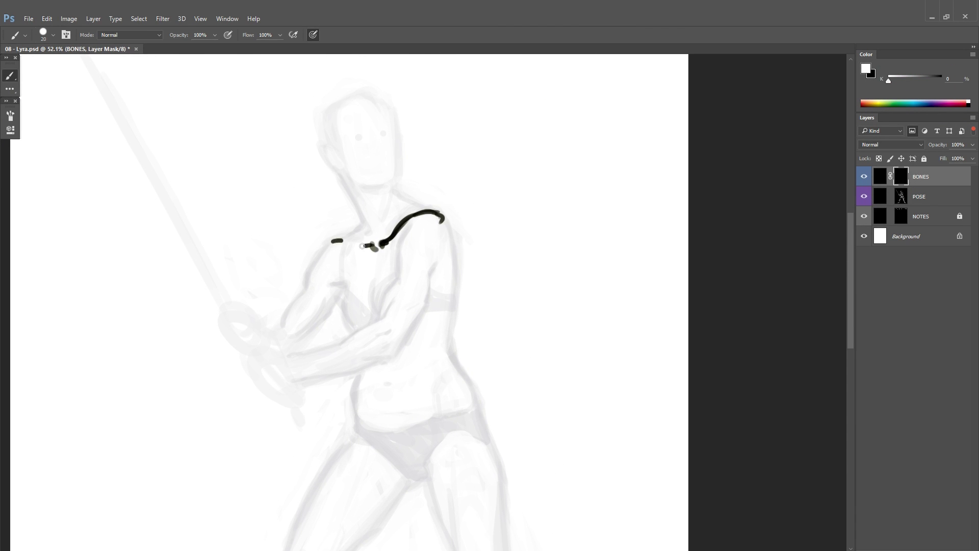
{"action": "left_click_drag", "start_coordinate": [363, 246], "coordinate": [325, 242]}
Step: Draw the near arm's upper-arm and forearm bones with the elbow joint, add the far upper-arm bone's head, and save the file
{"action": "left_click_drag", "start_coordinate": [437, 218], "coordinate": [411, 163]}
{"action": "left_click", "coordinate": [341, 305]}
{"action": "left_click_drag", "start_coordinate": [345, 280], "coordinate": [517, 240]}
{"action": "left_click_drag", "start_coordinate": [510, 231], "coordinate": [461, 280]}
{"action": "key", "text": "x"}
{"action": "mouse_move", "coordinate": [494, 167]}
{"action": "left_mouse_down"}
{"action": "mouse_move", "coordinate": [507, 159]}
{"action": "mouse_move", "coordinate": [458, 173]}
{"action": "mouse_move", "coordinate": [409, 283]}
{"action": "left_mouse_up"}
{"action": "left_click_drag", "start_coordinate": [413, 241], "coordinate": [510, 206]}
{"action": "key", "text": "x"}
{"action": "mouse_move", "coordinate": [500, 248]}
{"action": "left_mouse_down"}
{"action": "mouse_move", "coordinate": [405, 279]}
{"action": "mouse_move", "coordinate": [479, 273]}
{"action": "left_mouse_up"}
{"action": "key", "text": "x"}
{"action": "left_click_drag", "start_coordinate": [444, 159], "coordinate": [408, 197]}
{"action": "left_click_drag", "start_coordinate": [410, 194], "coordinate": [407, 198]}
{"action": "key", "text": "ctrl+s"}
{"action": "left_click_drag", "start_coordinate": [367, 316], "coordinate": [297, 336]}
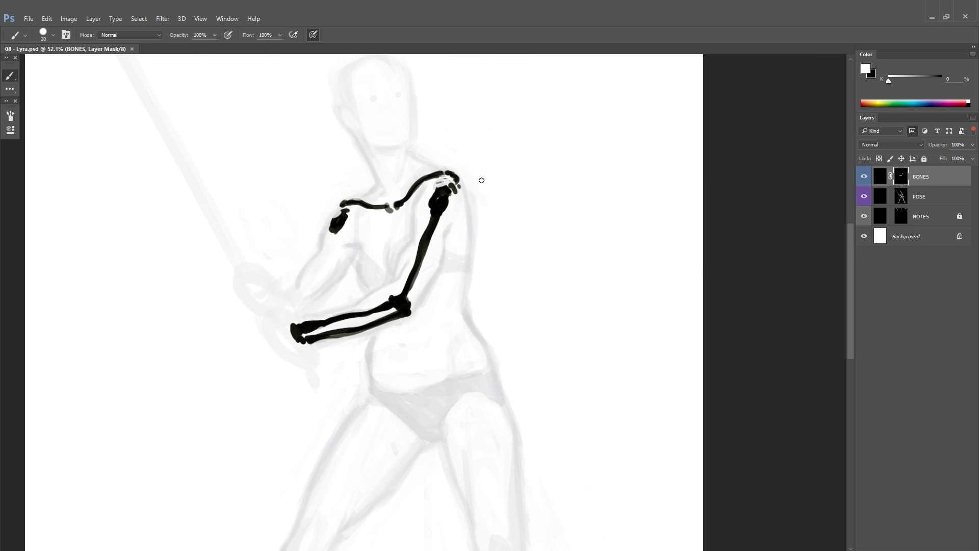
Step: Restore the canvas orientation and sketch the two hip crests and the lower edge of the pelvis
{"action": "key", "text": "ctrl+shift+h"}
{"action": "left_click_drag", "start_coordinate": [498, 293], "coordinate": [498, 276]}
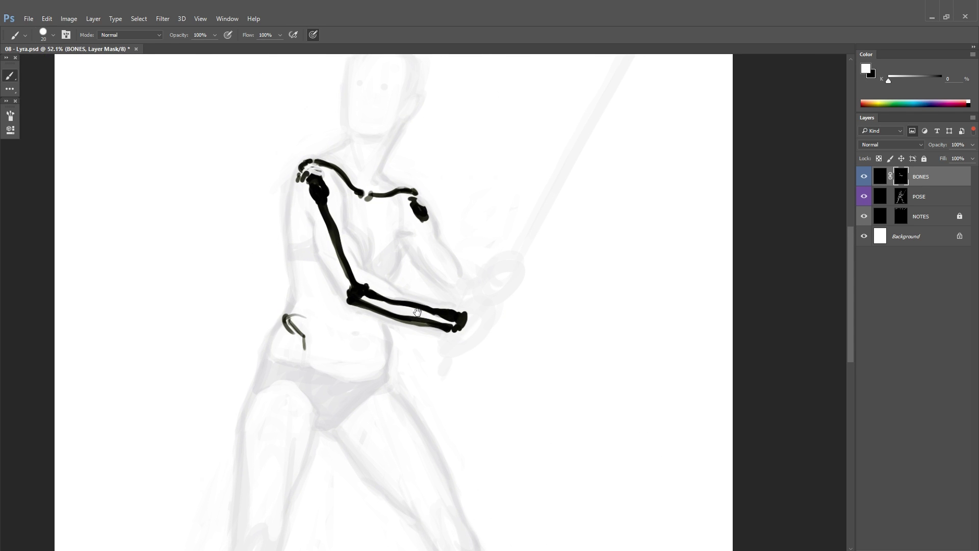
{"action": "left_click_drag", "start_coordinate": [417, 312], "coordinate": [420, 281]}
{"action": "mouse_move", "coordinate": [298, 277]}
{"action": "left_mouse_down"}
{"action": "mouse_move", "coordinate": [306, 312]}
{"action": "mouse_move", "coordinate": [311, 288]}
{"action": "left_mouse_up"}
{"action": "key", "text": "x"}
{"action": "key", "text": "x"}
{"action": "left_click_drag", "start_coordinate": [292, 278], "coordinate": [309, 317]}
{"action": "left_click_drag", "start_coordinate": [403, 241], "coordinate": [419, 205]}
{"action": "left_click_drag", "start_coordinate": [339, 333], "coordinate": [369, 340]}
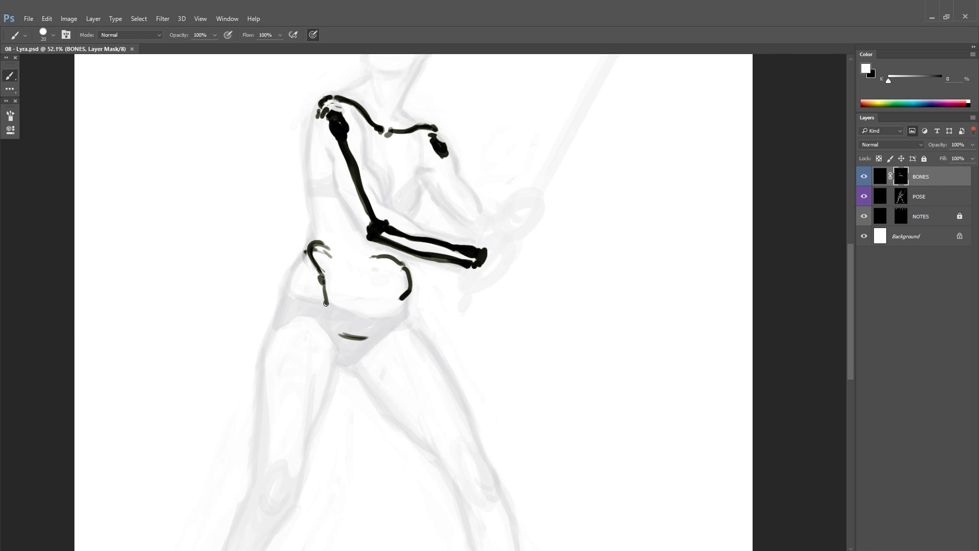
Step: Connect the pelvis outline, draw its inner opening and pubic lines, and mark the near thigh bone's outer hip point
{"action": "left_click_drag", "start_coordinate": [380, 298], "coordinate": [400, 321]}
{"action": "left_click_drag", "start_coordinate": [324, 306], "coordinate": [397, 308]}
{"action": "left_click_drag", "start_coordinate": [339, 286], "coordinate": [360, 253]}
{"action": "left_click_drag", "start_coordinate": [291, 280], "coordinate": [300, 293]}
{"action": "left_click_drag", "start_coordinate": [372, 228], "coordinate": [360, 284]}
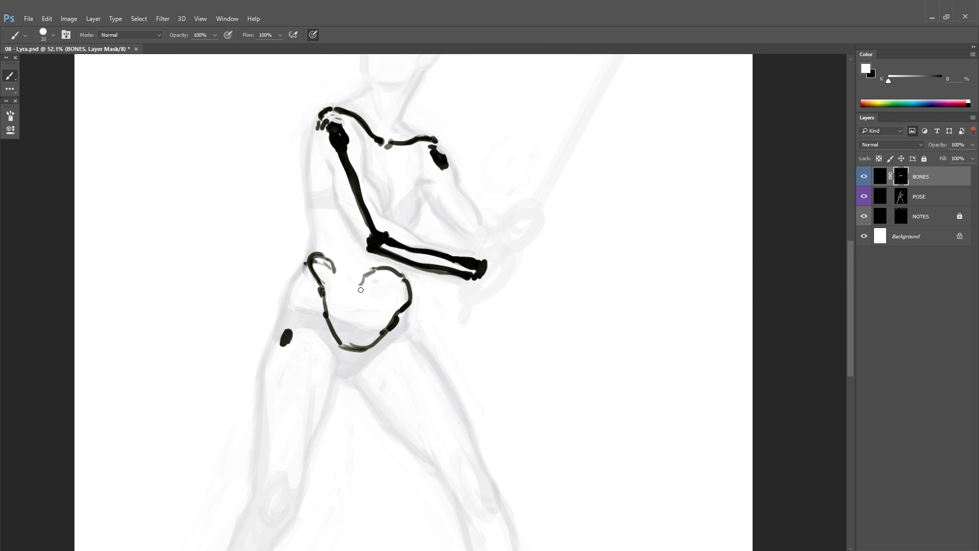
{"action": "left_click_drag", "start_coordinate": [340, 359], "coordinate": [351, 346]}
{"action": "mouse_move", "coordinate": [352, 351]}
{"action": "left_mouse_down"}
{"action": "mouse_move", "coordinate": [347, 407]}
{"action": "mouse_move", "coordinate": [338, 397]}
{"action": "left_mouse_up"}
Step: Draw the breastbone and outline the sides and lower edge of the rib cage
{"action": "left_click_drag", "start_coordinate": [308, 278], "coordinate": [332, 290]}
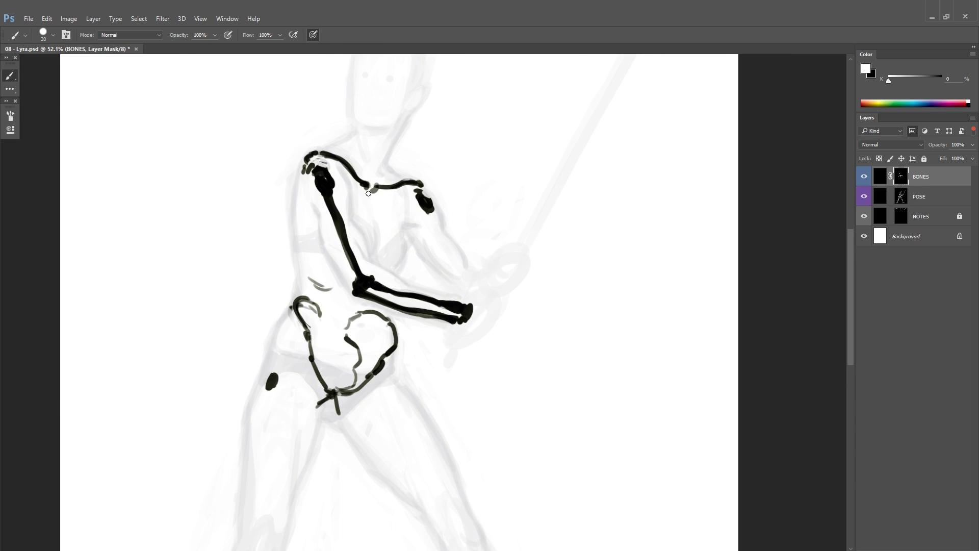
{"action": "left_click_drag", "start_coordinate": [368, 193], "coordinate": [373, 255]}
{"action": "left_click_drag", "start_coordinate": [305, 280], "coordinate": [332, 298]}
{"action": "left_click_drag", "start_coordinate": [408, 187], "coordinate": [410, 293]}
{"action": "left_click_drag", "start_coordinate": [318, 191], "coordinate": [301, 264]}
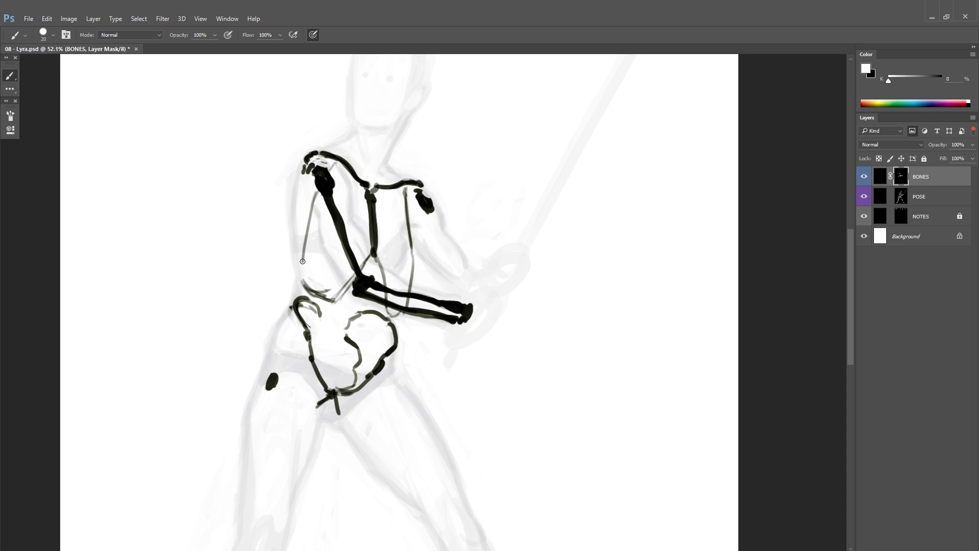
Step: Add the neck spine, the rib cage's upper opening and the near shoulder blade, and sketch the sacrum within the pelvis
{"action": "left_click_drag", "start_coordinate": [337, 156], "coordinate": [400, 181]}
{"action": "left_click_drag", "start_coordinate": [309, 171], "coordinate": [302, 235]}
{"action": "mouse_move", "coordinate": [387, 166]}
{"action": "left_mouse_down"}
{"action": "mouse_move", "coordinate": [410, 219]}
{"action": "mouse_move", "coordinate": [361, 203]}
{"action": "left_mouse_up"}
{"action": "mouse_move", "coordinate": [351, 202]}
{"action": "left_mouse_down"}
{"action": "mouse_move", "coordinate": [375, 153]}
{"action": "mouse_move", "coordinate": [349, 193]}
{"action": "left_mouse_up"}
{"action": "scroll", "coordinate": [296, 306], "scroll_direction": "down", "scroll_amount": 3}
{"action": "left_click_drag", "start_coordinate": [295, 274], "coordinate": [306, 305]}
{"action": "left_click_drag", "start_coordinate": [348, 287], "coordinate": [319, 317]}
{"action": "left_click_drag", "start_coordinate": [316, 328], "coordinate": [335, 312]}
{"action": "left_click_drag", "start_coordinate": [317, 286], "coordinate": [326, 288]}
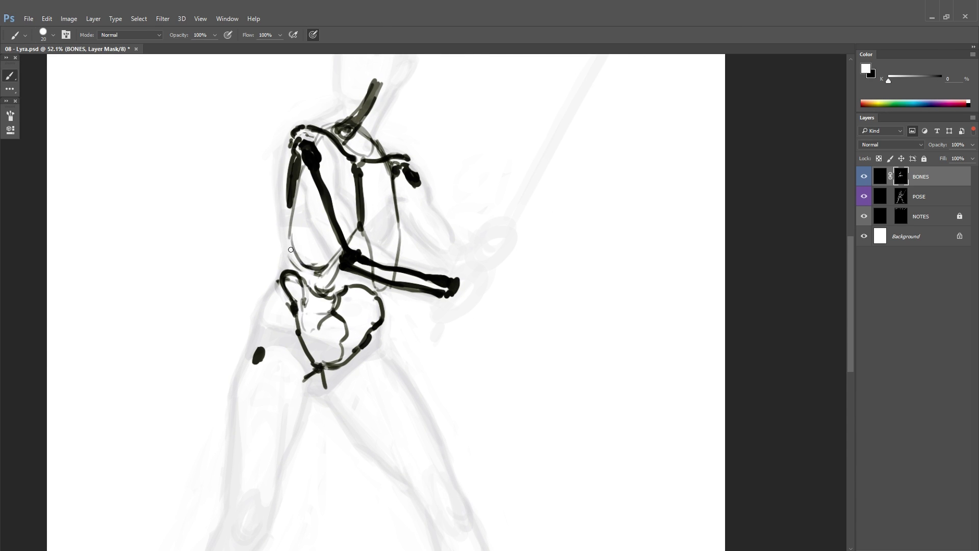
Step: Fill the rib cage with curved rib lines and shade the lower spine between the ribs and pelvis
{"action": "left_click_drag", "start_coordinate": [357, 137], "coordinate": [326, 168]}
{"action": "left_click_drag", "start_coordinate": [344, 154], "coordinate": [331, 196]}
{"action": "left_click_drag", "start_coordinate": [393, 159], "coordinate": [375, 240]}
{"action": "left_click_drag", "start_coordinate": [395, 185], "coordinate": [396, 265]}
{"action": "left_click_drag", "start_coordinate": [327, 166], "coordinate": [301, 227]}
{"action": "left_click_drag", "start_coordinate": [336, 129], "coordinate": [321, 174]}
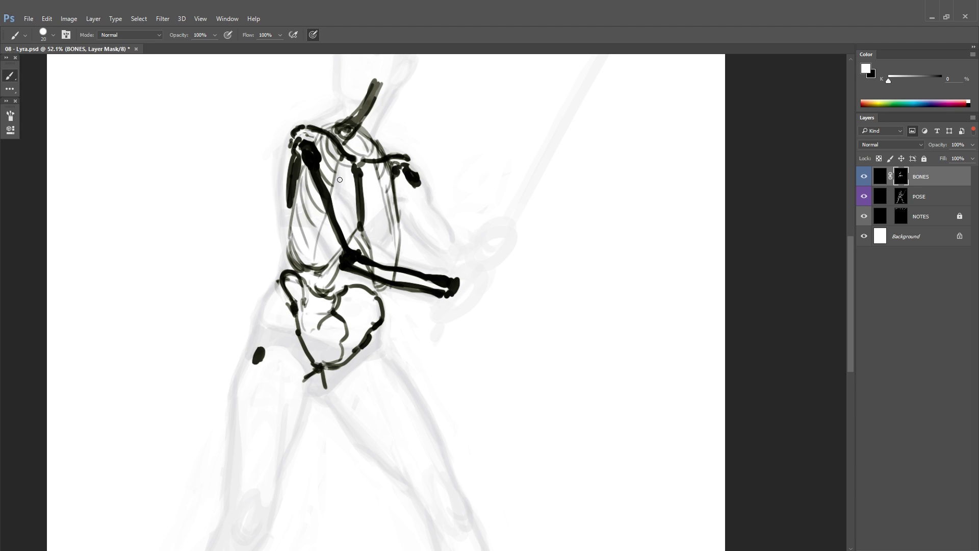
{"action": "left_click_drag", "start_coordinate": [390, 217], "coordinate": [312, 300]}
{"action": "key", "text": "x"}
{"action": "key", "text": "x"}
Step: Shape the pubic bone and the lower lobes of the pelvis, cleaning up the pelvis edges
{"action": "left_click_drag", "start_coordinate": [306, 368], "coordinate": [326, 388]}
{"action": "key", "text": "x"}
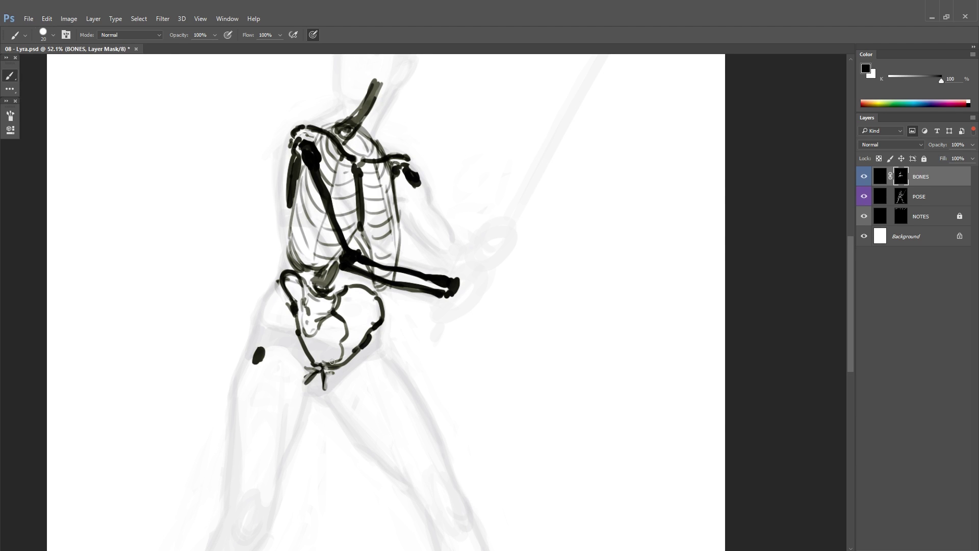
{"action": "left_click_drag", "start_coordinate": [359, 346], "coordinate": [377, 328]}
{"action": "key", "text": "x"}
{"action": "key", "text": "x"}
{"action": "left_click_drag", "start_coordinate": [286, 304], "coordinate": [284, 286]}
{"action": "mouse_move", "coordinate": [284, 339]}
{"action": "left_mouse_down"}
{"action": "mouse_move", "coordinate": [303, 362]}
{"action": "mouse_move", "coordinate": [346, 373]}
{"action": "left_mouse_up"}
{"action": "key", "text": "x"}
{"action": "key", "text": "x"}
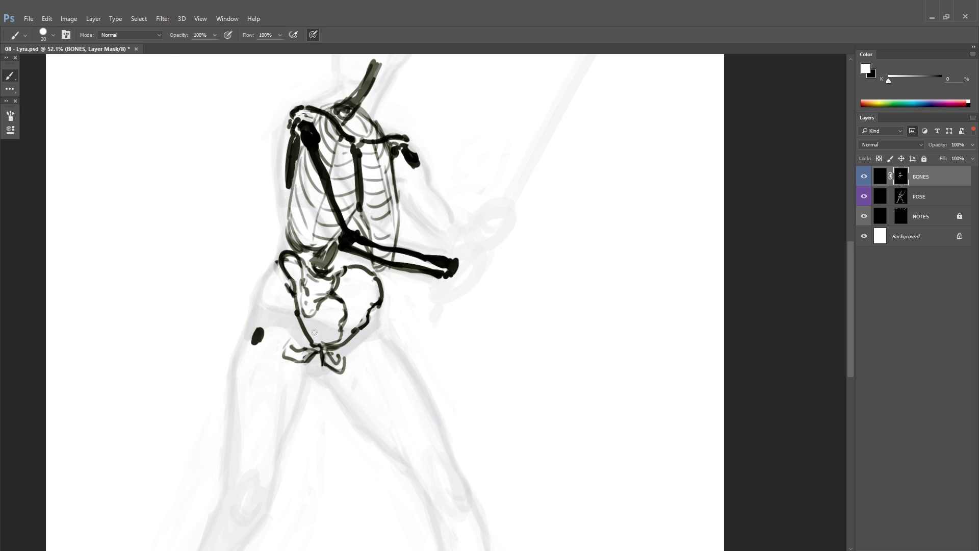
{"action": "left_click_drag", "start_coordinate": [306, 326], "coordinate": [298, 346]}
{"action": "left_click_drag", "start_coordinate": [276, 378], "coordinate": [337, 395]}
Step: Mirror the canvas and draw the near thigh bone from the hip joint down to the kneecap
{"action": "key", "text": "h"}
{"action": "left_click_drag", "start_coordinate": [482, 298], "coordinate": [408, 286]}
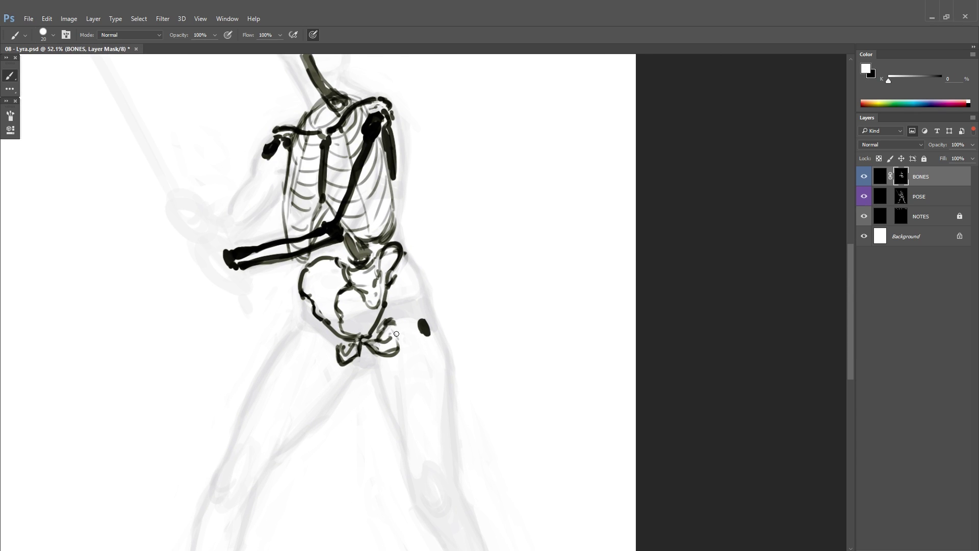
{"action": "mouse_move", "coordinate": [406, 306]}
{"action": "left_mouse_down"}
{"action": "mouse_move", "coordinate": [397, 320]}
{"action": "mouse_move", "coordinate": [423, 346]}
{"action": "mouse_move", "coordinate": [417, 339]}
{"action": "left_mouse_up"}
{"action": "scroll", "coordinate": [407, 314], "scroll_direction": "down", "scroll_amount": 3}
{"action": "left_click_drag", "start_coordinate": [439, 308], "coordinate": [447, 329]}
{"action": "left_click_drag", "start_coordinate": [413, 264], "coordinate": [415, 176]}
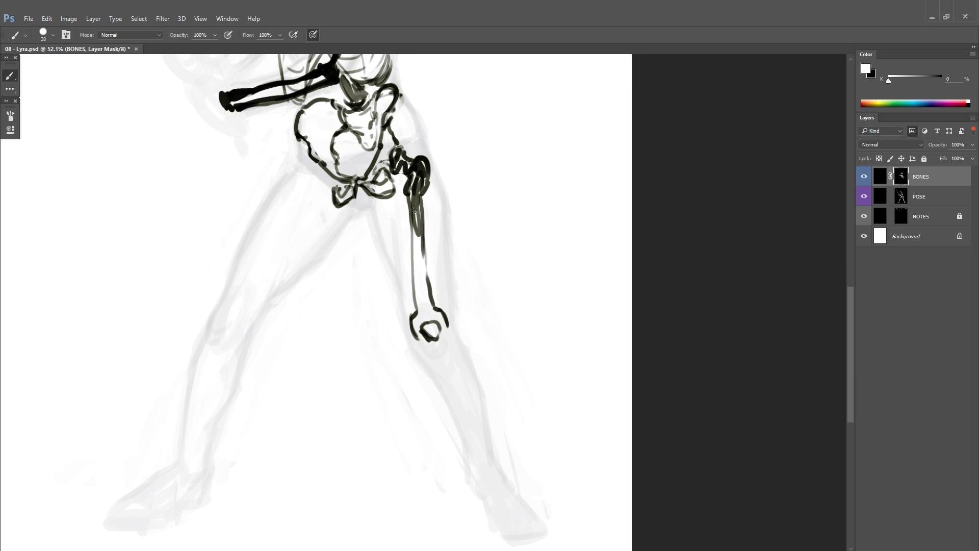
Step: Draw the far thigh bone with its hip joint and kneecap, and shade both thigh bones
{"action": "left_click_drag", "start_coordinate": [375, 131], "coordinate": [417, 184]}
{"action": "left_click_drag", "start_coordinate": [359, 230], "coordinate": [341, 255]}
{"action": "mouse_move", "coordinate": [255, 367]}
{"action": "left_mouse_down"}
{"action": "mouse_move", "coordinate": [257, 383]}
{"action": "mouse_move", "coordinate": [335, 240]}
{"action": "mouse_move", "coordinate": [270, 377]}
{"action": "mouse_move", "coordinate": [337, 245]}
{"action": "left_mouse_up"}
{"action": "key", "text": "x"}
{"action": "key", "text": "x"}
{"action": "key", "text": "x"}
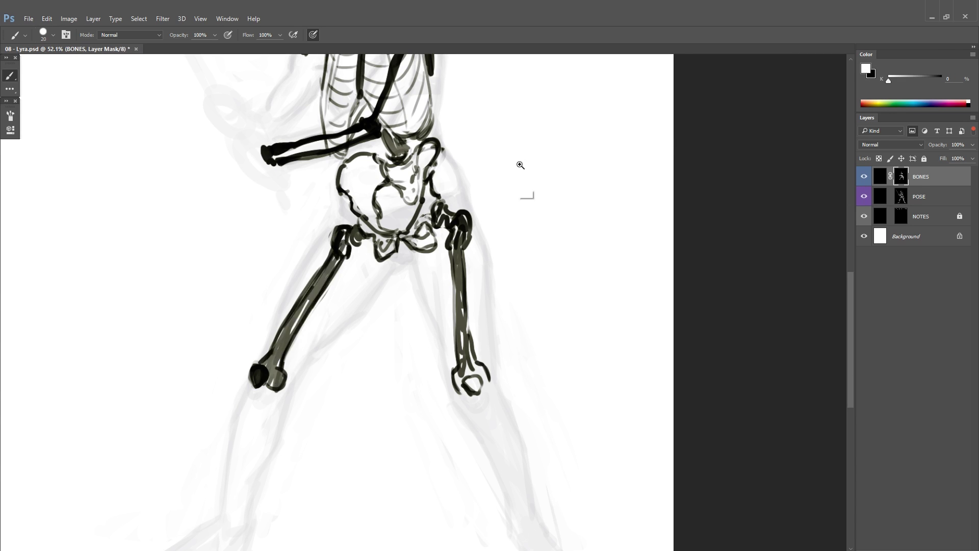
Step: Draw both shin bones from the knees to the ankles, add the far heel and the first foot outlines, and save
{"action": "key", "text": "x"}
{"action": "key", "text": "h"}
{"action": "scroll", "coordinate": [525, 192], "scroll_direction": "down", "scroll_amount": 2}
{"action": "scroll", "coordinate": [314, 276], "scroll_direction": "up", "scroll_amount": 2}
{"action": "left_click_drag", "start_coordinate": [300, 312], "coordinate": [302, 326]}
{"action": "mouse_move", "coordinate": [337, 212]}
{"action": "left_mouse_down"}
{"action": "mouse_move", "coordinate": [301, 311]}
{"action": "mouse_move", "coordinate": [276, 326]}
{"action": "left_mouse_up"}
{"action": "left_click_drag", "start_coordinate": [291, 289], "coordinate": [240, 333]}
{"action": "mouse_move", "coordinate": [478, 250]}
{"action": "left_mouse_down"}
{"action": "mouse_move", "coordinate": [492, 351]}
{"action": "mouse_move", "coordinate": [484, 339]}
{"action": "left_mouse_up"}
{"action": "left_click_drag", "start_coordinate": [557, 323], "coordinate": [609, 231]}
{"action": "mouse_move", "coordinate": [535, 268]}
{"action": "left_mouse_down"}
{"action": "mouse_move", "coordinate": [589, 307]}
{"action": "mouse_move", "coordinate": [702, 307]}
{"action": "left_mouse_up"}
{"action": "key", "text": "ctrl+s"}
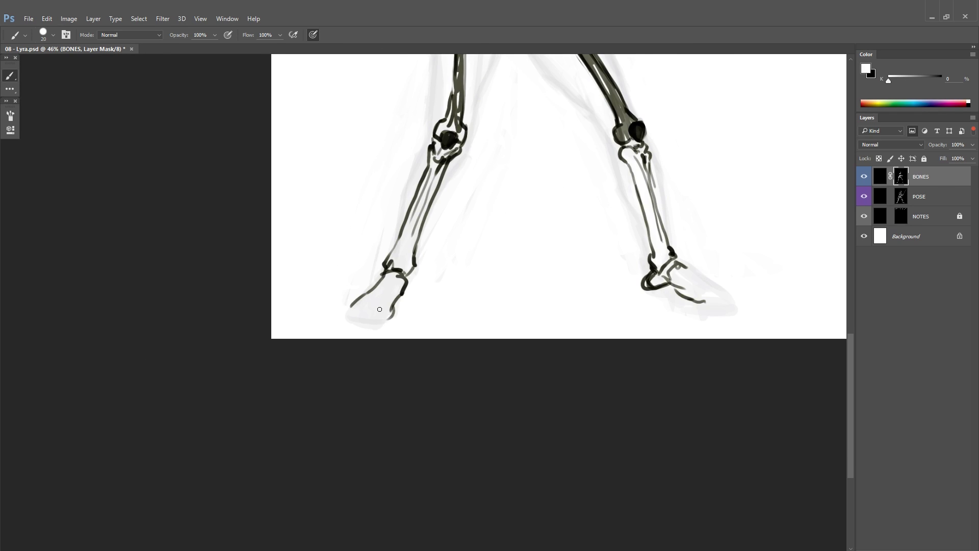
Step: Complete the forward-facing foot with a row of rounded toe bones along its front edge
{"action": "left_click_drag", "start_coordinate": [635, 135], "coordinate": [535, 348]}
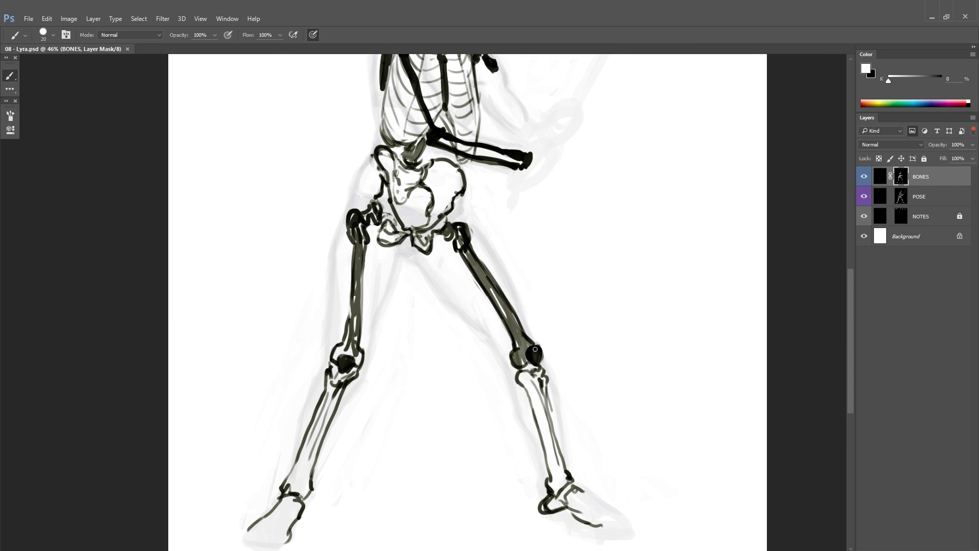
{"action": "scroll", "coordinate": [428, 358], "scroll_direction": "down", "scroll_amount": 1}
{"action": "scroll", "coordinate": [345, 323], "scroll_direction": "up", "scroll_amount": 3}
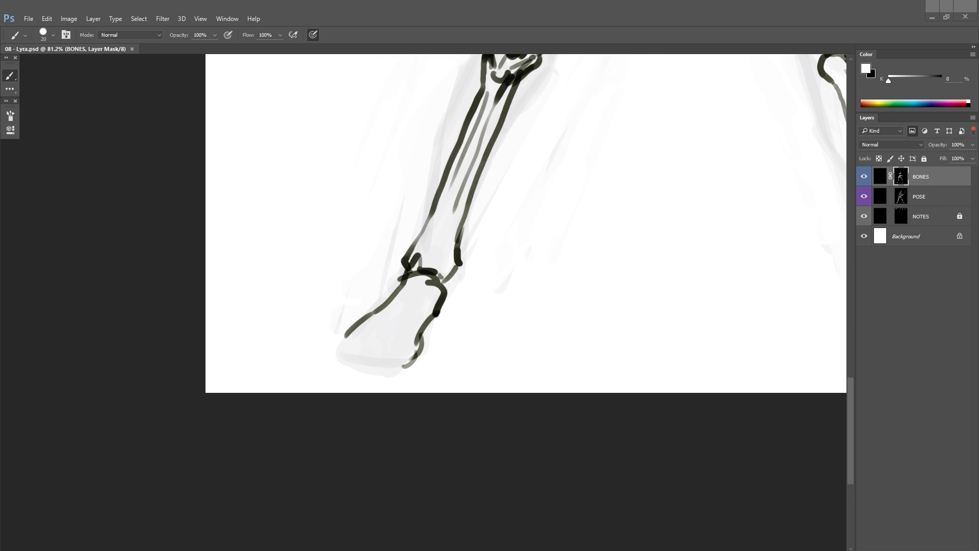
{"action": "mouse_move", "coordinate": [398, 350]}
{"action": "left_mouse_down"}
{"action": "mouse_move", "coordinate": [492, 292]}
{"action": "mouse_move", "coordinate": [483, 312]}
{"action": "left_mouse_up"}
{"action": "left_click_drag", "start_coordinate": [492, 292], "coordinate": [502, 310]}
{"action": "left_click_drag", "start_coordinate": [449, 288], "coordinate": [486, 318]}
Step: Draw the sideways foot's instep lines, sole and toe bones below the ankle
{"action": "left_click_drag", "start_coordinate": [627, 250], "coordinate": [529, 282]}
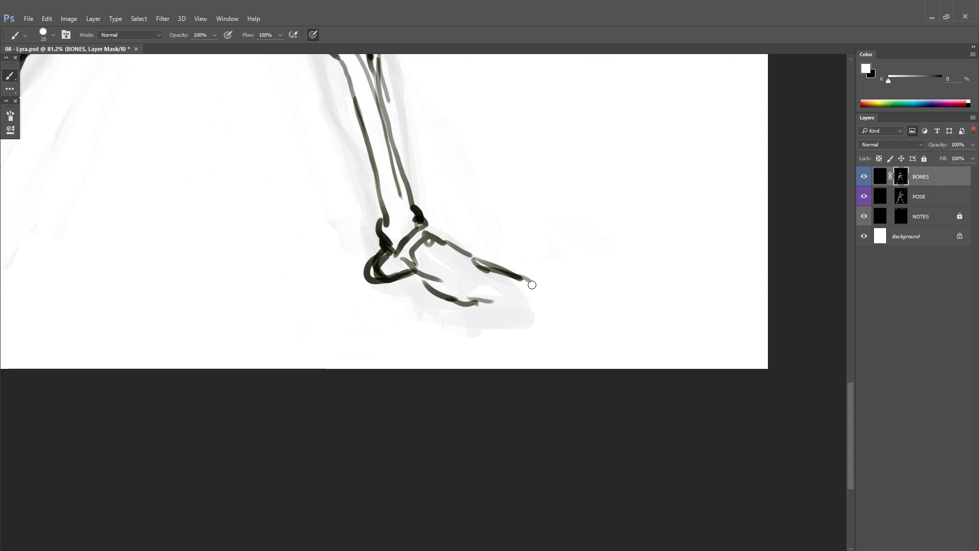
{"action": "left_click_drag", "start_coordinate": [462, 300], "coordinate": [515, 306]}
{"action": "left_click_drag", "start_coordinate": [540, 288], "coordinate": [522, 281]}
{"action": "scroll", "coordinate": [542, 308], "scroll_direction": "down", "scroll_amount": 4}
{"action": "scroll", "coordinate": [542, 308], "scroll_direction": "up", "scroll_amount": 3}
{"action": "mouse_move", "coordinate": [586, 286]}
{"action": "left_mouse_down"}
{"action": "mouse_move", "coordinate": [530, 291]}
{"action": "mouse_move", "coordinate": [497, 260]}
{"action": "left_mouse_up"}
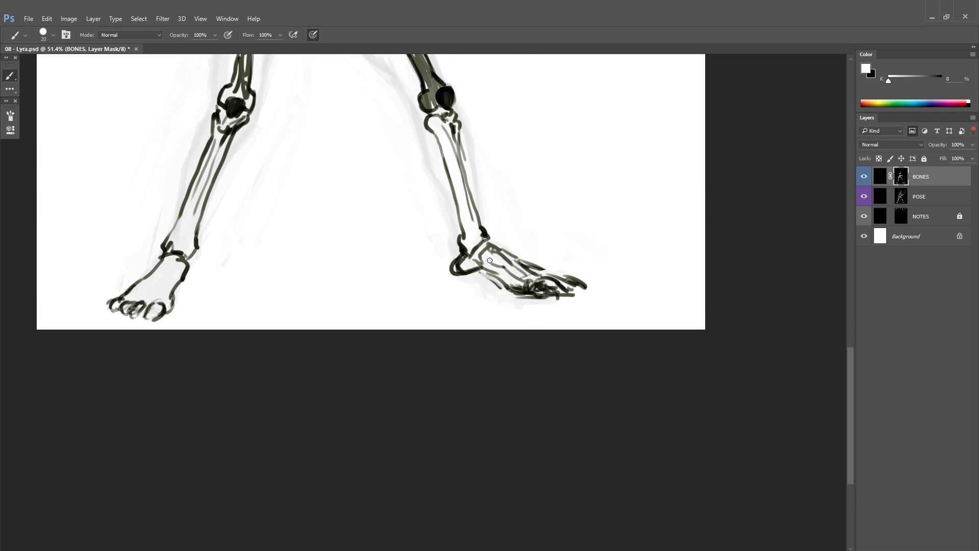
Step: Mirror the canvas, refine the heel and instep bones of both feet, and save
{"action": "scroll", "coordinate": [578, 306], "scroll_direction": "down", "scroll_amount": 4}
{"action": "key", "text": "ctrl+shift+h"}
{"action": "scroll", "coordinate": [533, 301], "scroll_direction": "up", "scroll_amount": 3}
{"action": "mouse_move", "coordinate": [484, 318]}
{"action": "left_mouse_down"}
{"action": "mouse_move", "coordinate": [565, 397]}
{"action": "mouse_move", "coordinate": [598, 387]}
{"action": "left_mouse_up"}
{"action": "key", "text": "ctrl+s"}
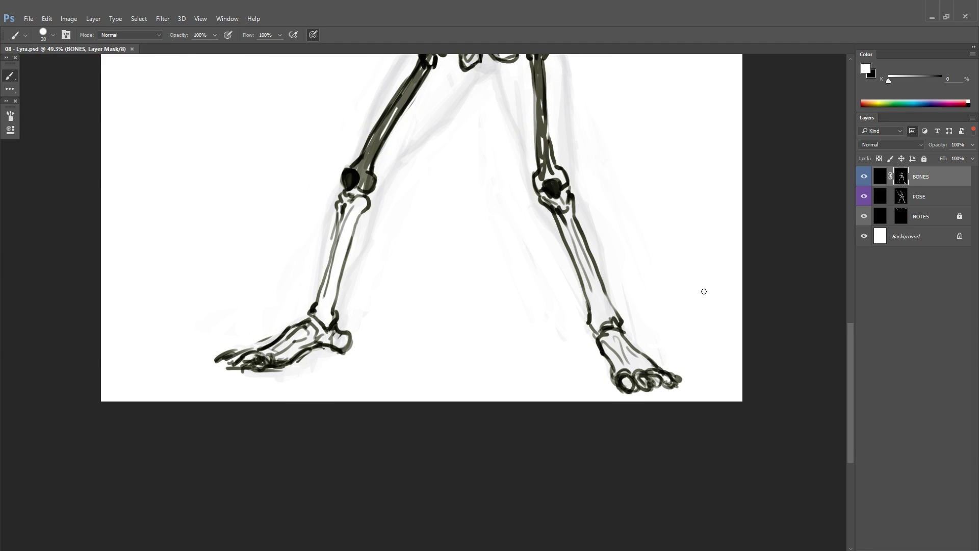
Step: Lasso the sideways foot with its lower shin, shift it down to lengthen the leg, and deselect
{"action": "key", "text": "x"}
{"action": "scroll", "coordinate": [591, 402], "scroll_direction": "down", "scroll_amount": 5}
{"action": "scroll", "coordinate": [490, 401], "scroll_direction": "up", "scroll_amount": 3}
{"action": "key", "text": "l"}
{"action": "key", "text": "x"}
{"action": "mouse_move", "coordinate": [479, 328]}
{"action": "left_mouse_down"}
{"action": "mouse_move", "coordinate": [511, 329]}
{"action": "mouse_move", "coordinate": [458, 364]}
{"action": "left_mouse_up"}
{"action": "key", "text": "ctrl+d"}
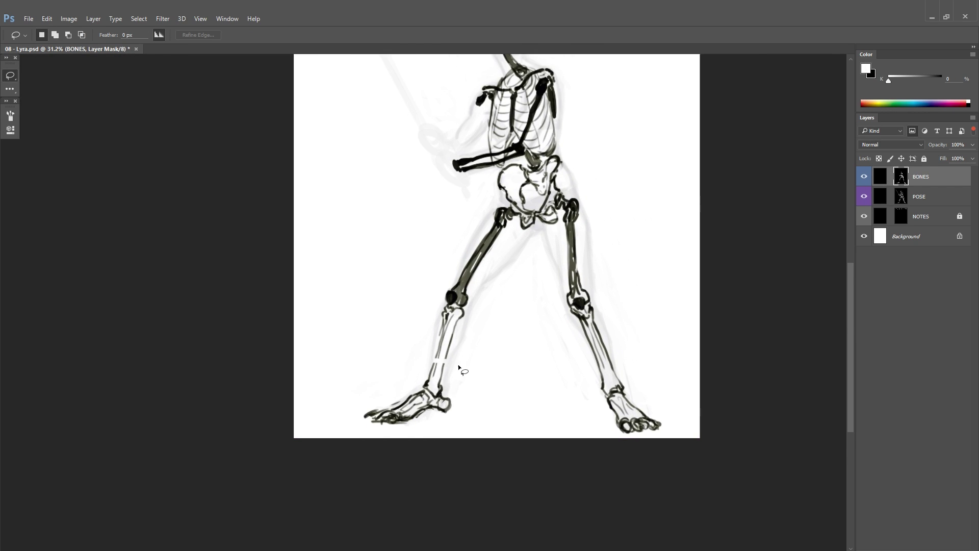
Step: Erase the sideways foot, mirror the canvas, redraw the ankle, heel and foot outline, and save
{"action": "key", "text": "b"}
{"action": "right_click", "coordinate": [489, 357]}
{"action": "left_click_drag", "start_coordinate": [369, 416], "coordinate": [439, 392]}
{"action": "key", "text": "ctrl+shift+h"}
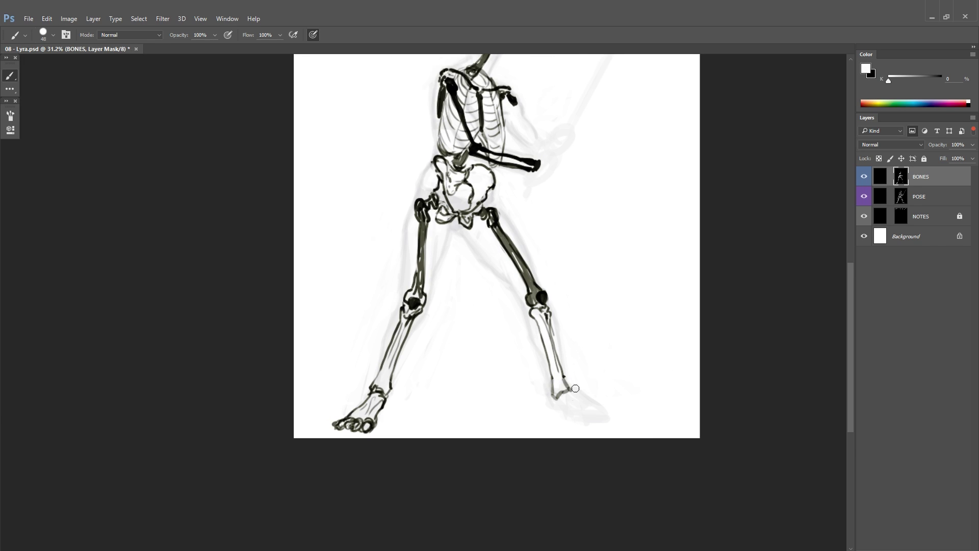
{"action": "scroll", "coordinate": [575, 388], "scroll_direction": "down", "scroll_amount": 2}
{"action": "key", "text": "ctrl+s"}
{"action": "left_click_drag", "start_coordinate": [541, 362], "coordinate": [611, 375]}
{"action": "key", "text": "ctrl+s"}
{"action": "scroll", "coordinate": [599, 380], "scroll_direction": "down", "scroll_amount": 2}
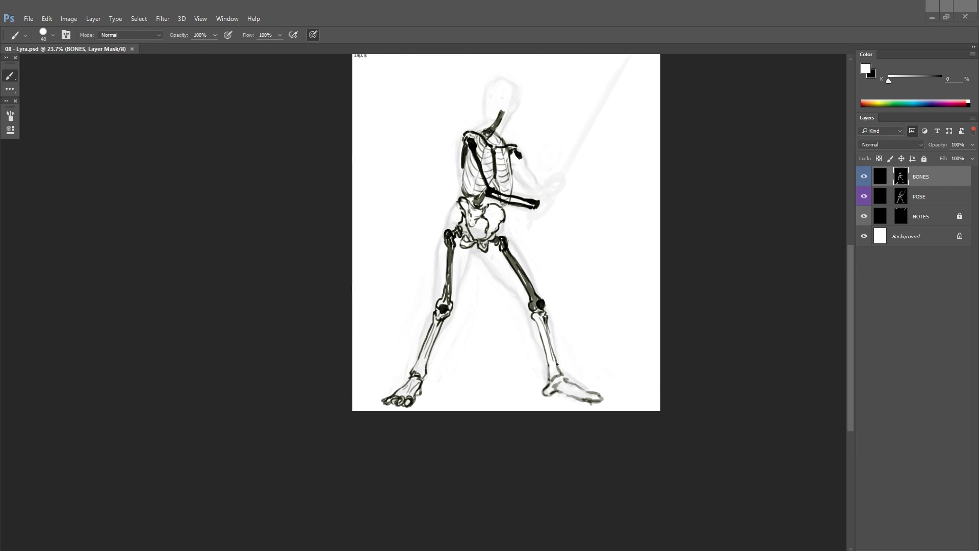
{"action": "scroll", "coordinate": [599, 357], "scroll_direction": "up", "scroll_amount": 3}
{"action": "left_click_drag", "start_coordinate": [538, 332], "coordinate": [596, 330]}
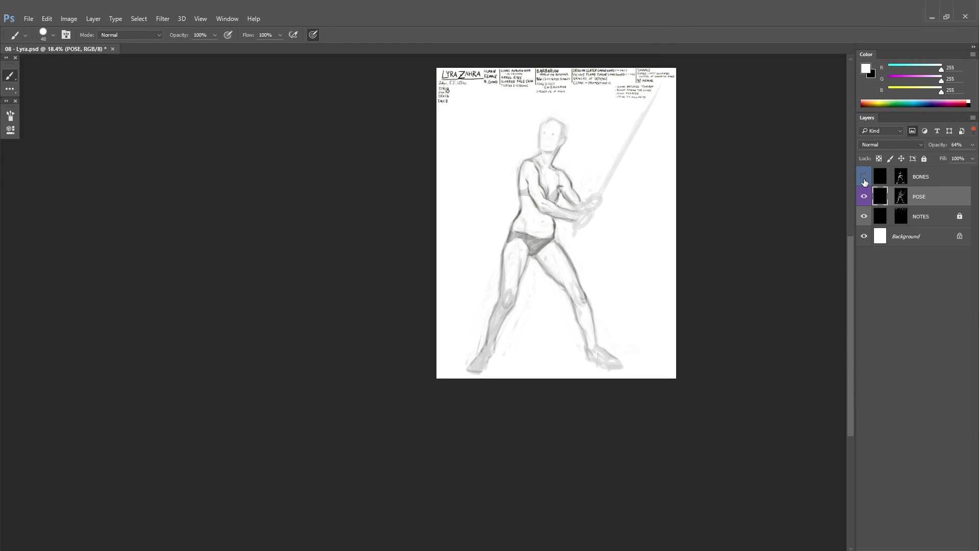
Step: Show the BONES layer, switch to its mask, and erase the sideways leg's foot, shin and knee
{"action": "left_click", "coordinate": [863, 176]}
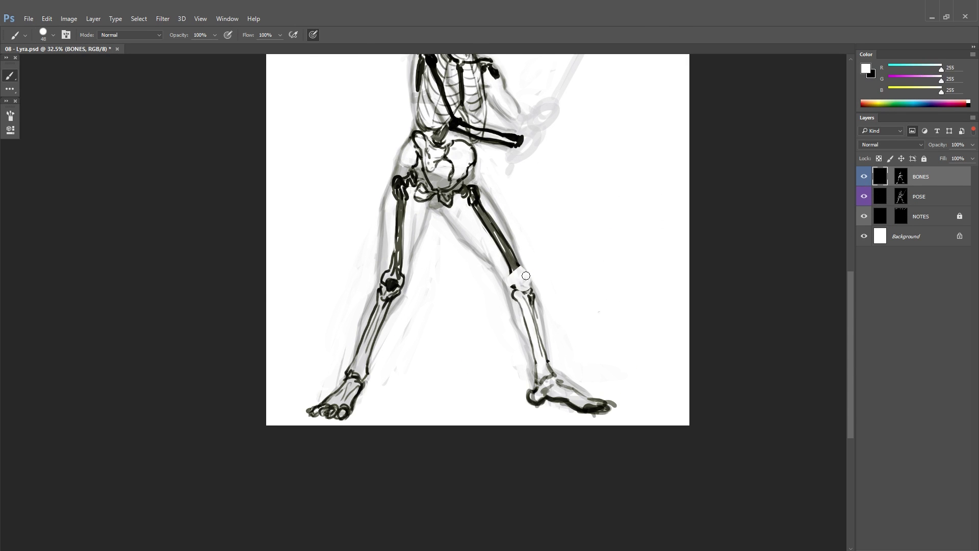
{"action": "mouse_move", "coordinate": [514, 275]}
{"action": "left_mouse_down"}
{"action": "mouse_move", "coordinate": [525, 281]}
{"action": "mouse_move", "coordinate": [526, 320]}
{"action": "left_mouse_up"}
{"action": "key", "text": "ctrl+backslash"}
{"action": "key", "text": "x"}
{"action": "key", "text": "x"}
{"action": "left_click_drag", "start_coordinate": [532, 397], "coordinate": [612, 407]}
{"action": "left_click_drag", "start_coordinate": [548, 364], "coordinate": [521, 271]}
Step: Redraw the sideways leg's kneecap, shin bones and foot with toes along the pose sketch
{"action": "key", "text": "x"}
{"action": "mouse_move", "coordinate": [507, 276]}
{"action": "left_mouse_down"}
{"action": "mouse_move", "coordinate": [518, 290]}
{"action": "mouse_move", "coordinate": [526, 273]}
{"action": "mouse_move", "coordinate": [532, 340]}
{"action": "left_mouse_up"}
{"action": "key", "text": "x"}
{"action": "key", "text": "x"}
{"action": "key", "text": "x"}
{"action": "key", "text": "x"}
{"action": "left_click_drag", "start_coordinate": [538, 296], "coordinate": [543, 338]}
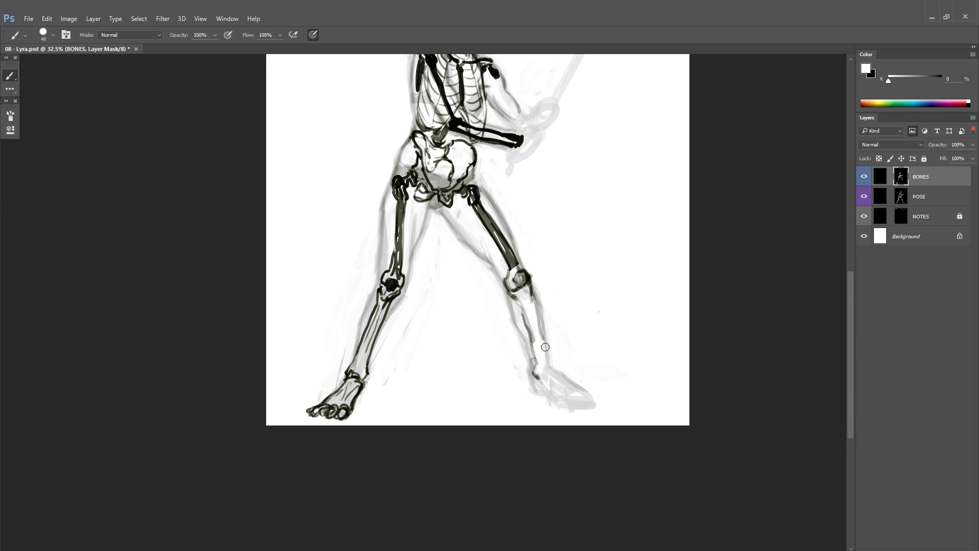
{"action": "left_click_drag", "start_coordinate": [561, 377], "coordinate": [570, 315]}
{"action": "scroll", "coordinate": [575, 348], "scroll_direction": "down", "scroll_amount": 4}
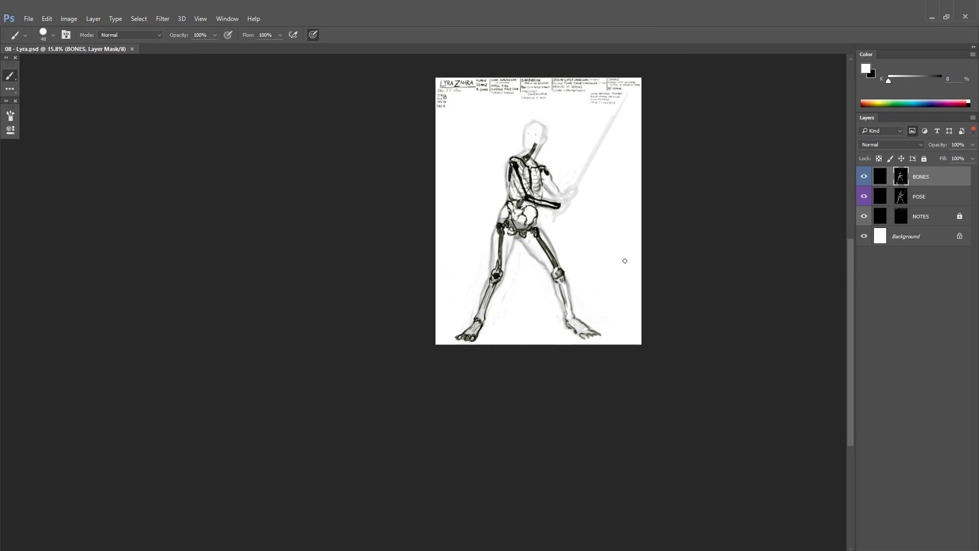
Step: Compare against the POSE layer, shrink the brush, and outline the skull's cranium, temple and brow
{"action": "left_click", "coordinate": [864, 196]}
{"action": "left_click", "coordinate": [863, 196]}
{"action": "scroll", "coordinate": [470, 219], "scroll_direction": "up", "scroll_amount": 8}
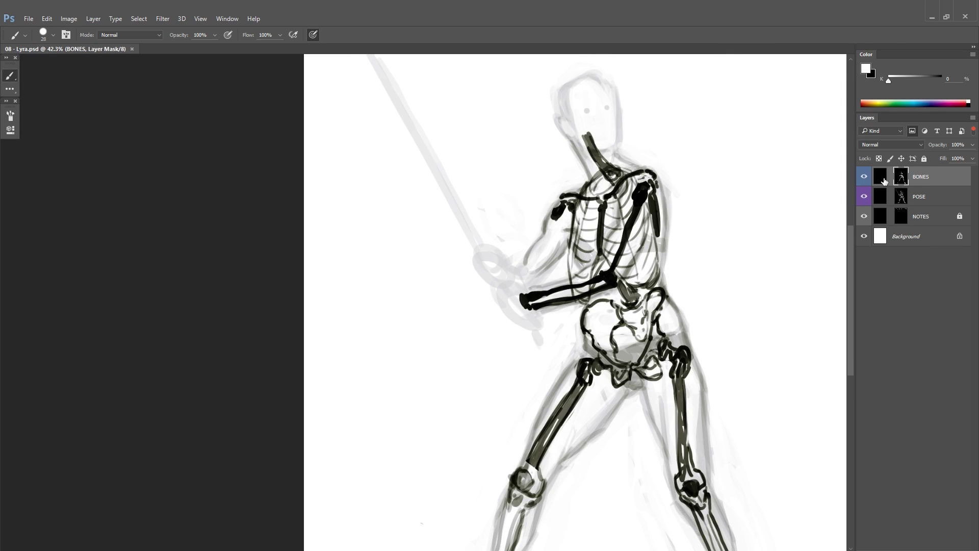
{"action": "key", "text": "["}
{"action": "key", "text": "["}
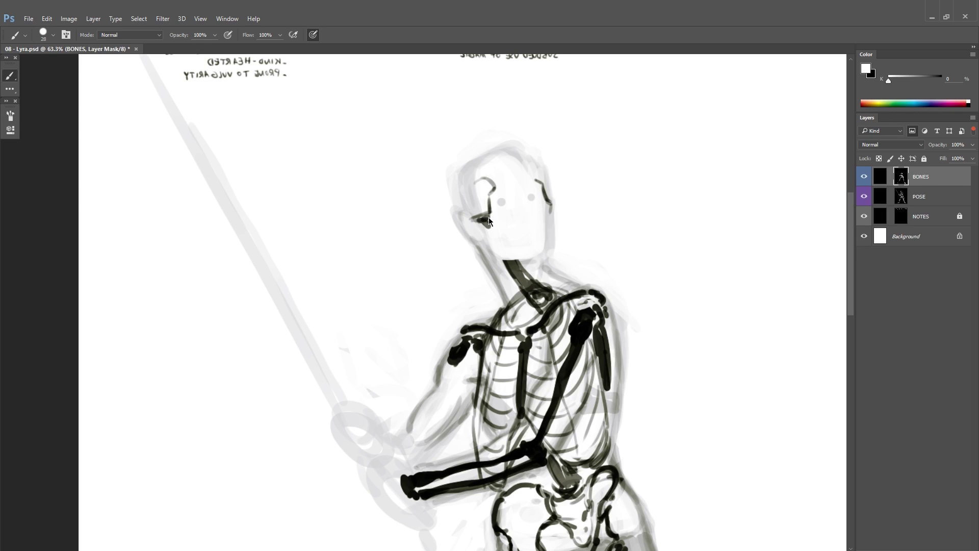
{"action": "mouse_move", "coordinate": [489, 221]}
{"action": "left_mouse_down"}
{"action": "mouse_move", "coordinate": [527, 153]}
{"action": "mouse_move", "coordinate": [536, 181]}
{"action": "left_mouse_up"}
{"action": "scroll", "coordinate": [483, 220], "scroll_direction": "up", "scroll_amount": 1}
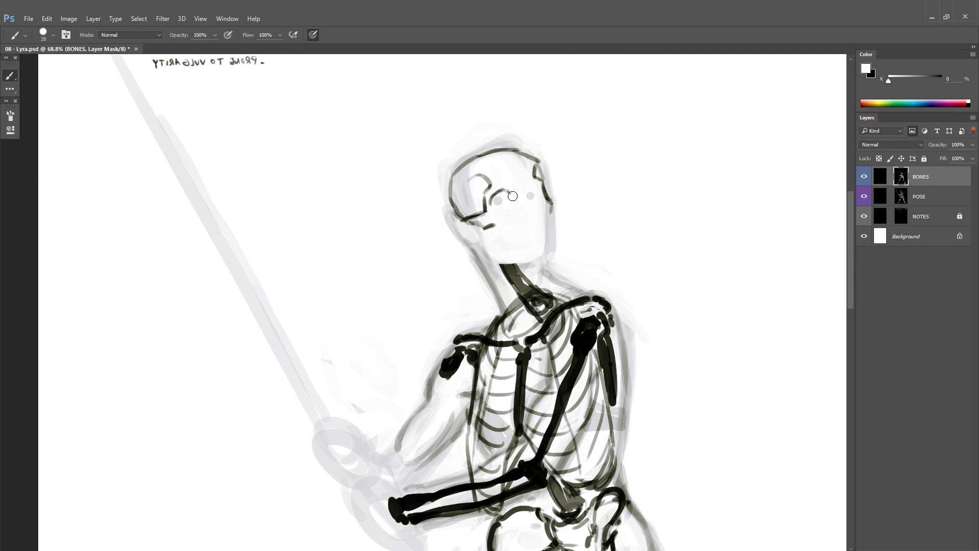
Step: Draw the skull's eye sockets, nose opening, cheekbones, jaw and teeth, saving the file
{"action": "scroll", "coordinate": [446, 240], "scroll_direction": "up", "scroll_amount": 2}
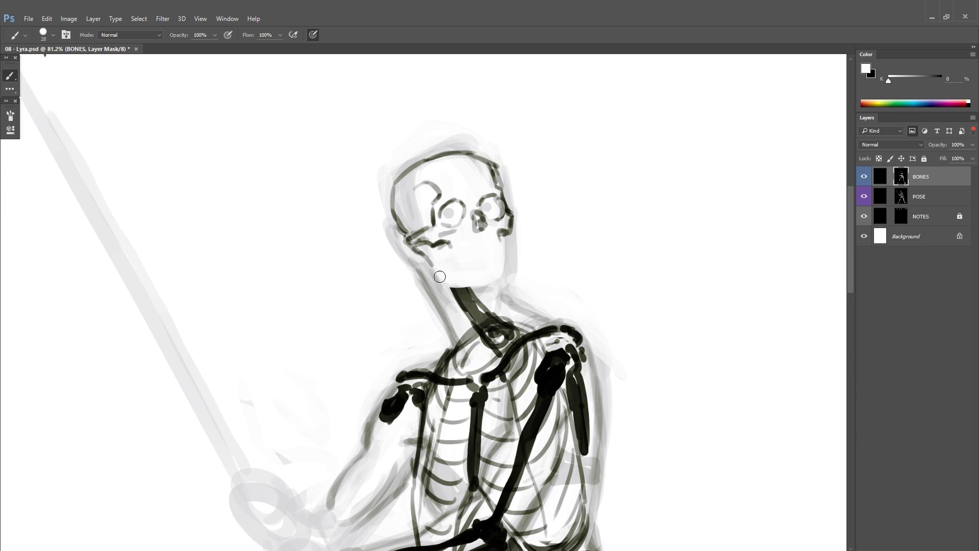
{"action": "mouse_move", "coordinate": [439, 276]}
{"action": "left_mouse_down"}
{"action": "mouse_move", "coordinate": [504, 230]}
{"action": "mouse_move", "coordinate": [506, 278]}
{"action": "left_mouse_up"}
{"action": "key", "text": "ctrl+s"}
{"action": "left_click_drag", "start_coordinate": [449, 247], "coordinate": [458, 268]}
Step: Shade the eye sockets and nose opening, mirror the canvas to deepen them, and save
{"action": "key", "text": "x"}
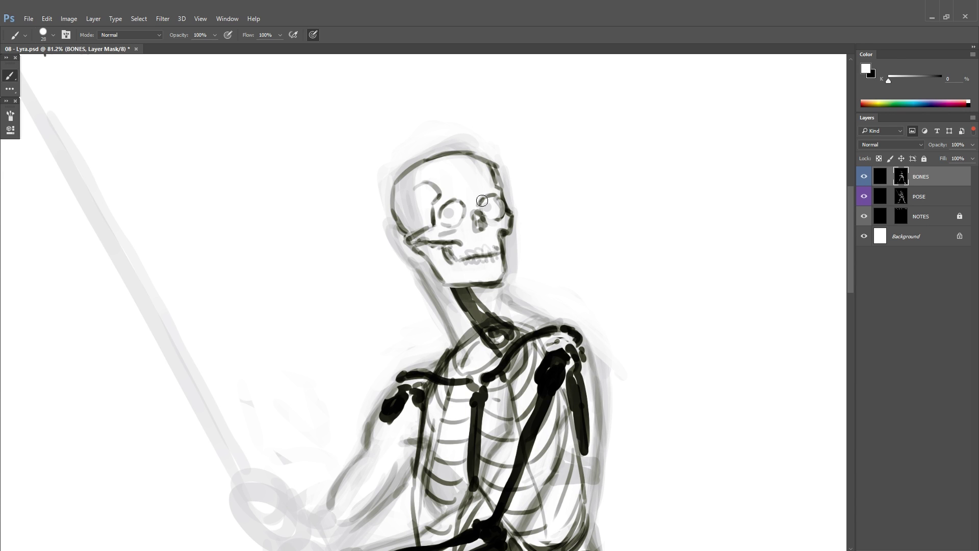
{"action": "left_click_drag", "start_coordinate": [443, 207], "coordinate": [502, 226]}
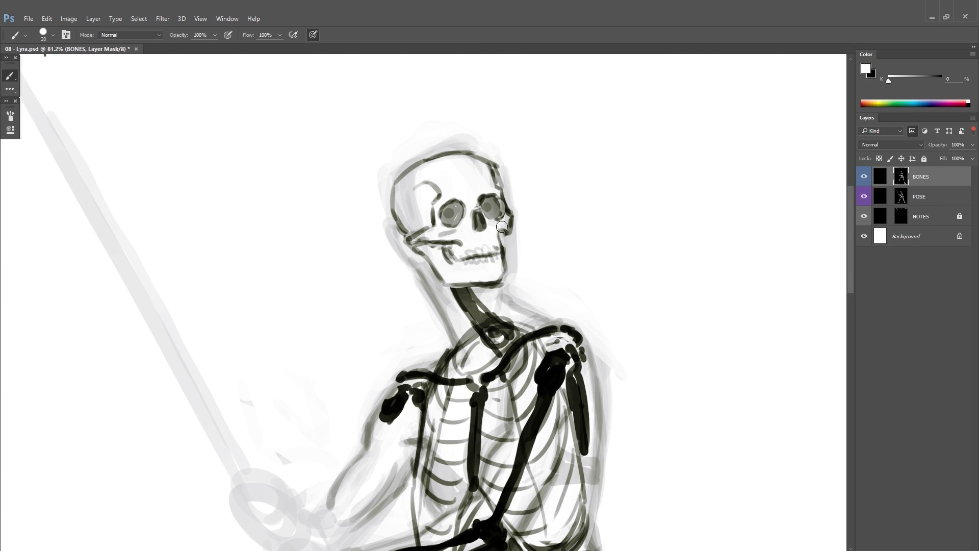
{"action": "scroll", "coordinate": [502, 227], "scroll_direction": "down", "scroll_amount": 4}
{"action": "key", "text": "h"}
{"action": "scroll", "coordinate": [493, 195], "scroll_direction": "up", "scroll_amount": 4}
{"action": "key", "text": "x"}
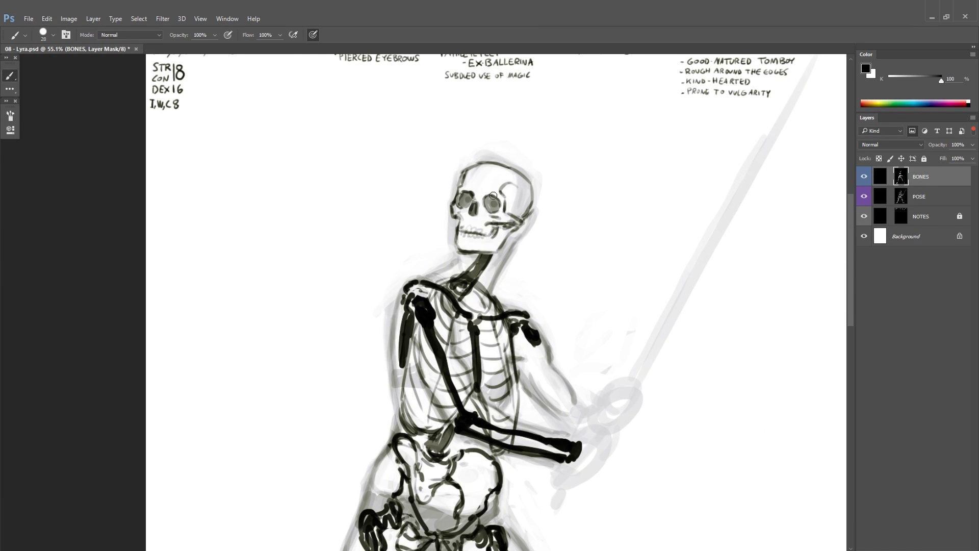
{"action": "key", "text": "x"}
{"action": "key", "text": "ctrl+s"}
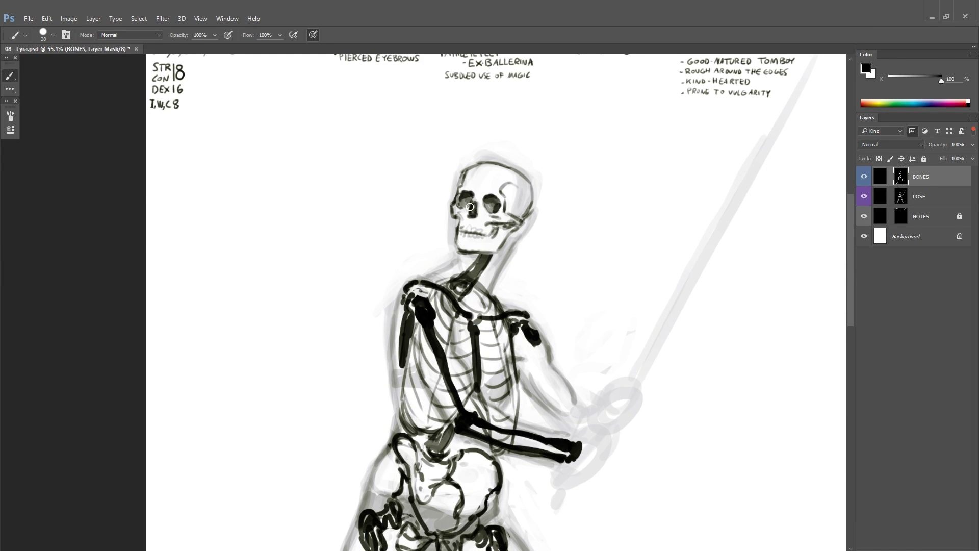
Step: Refine the skull's temple, cheekbone and teeth by alternating painting and erasing
{"action": "key", "text": "x"}
{"action": "key", "text": "x"}
{"action": "key", "text": "x"}
{"action": "key", "text": "x"}
{"action": "key", "text": "x"}
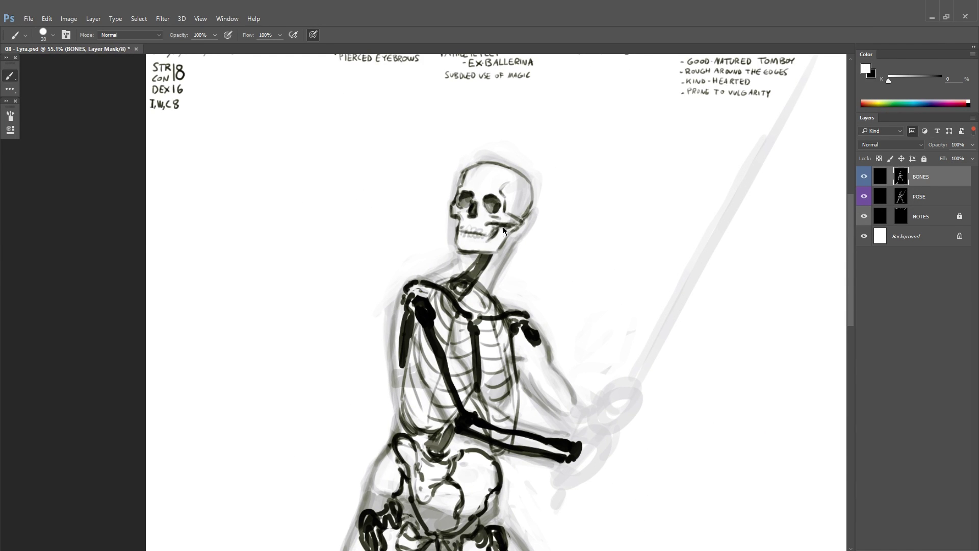
Step: Mirror the canvas and break the neck column into separate vertebrae
{"action": "scroll", "coordinate": [587, 278], "scroll_direction": "down", "scroll_amount": 4}
{"action": "key", "text": "x"}
{"action": "key", "text": "h"}
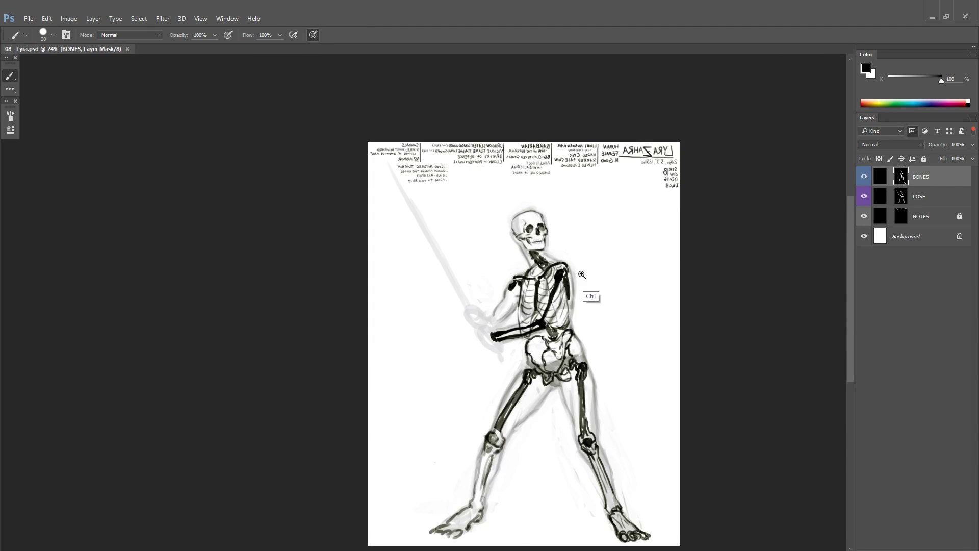
{"action": "scroll", "coordinate": [489, 239], "scroll_direction": "up", "scroll_amount": 5}
{"action": "key", "text": "x"}
{"action": "scroll", "coordinate": [486, 237], "scroll_direction": "down", "scroll_amount": 4}
{"action": "key", "text": "l"}
{"action": "mouse_move", "coordinate": [486, 237]}
{"action": "left_mouse_down"}
{"action": "mouse_move", "coordinate": [458, 204]}
{"action": "mouse_move", "coordinate": [490, 239]}
{"action": "left_mouse_up"}
{"action": "scroll", "coordinate": [611, 280], "scroll_direction": "down", "scroll_amount": 3}
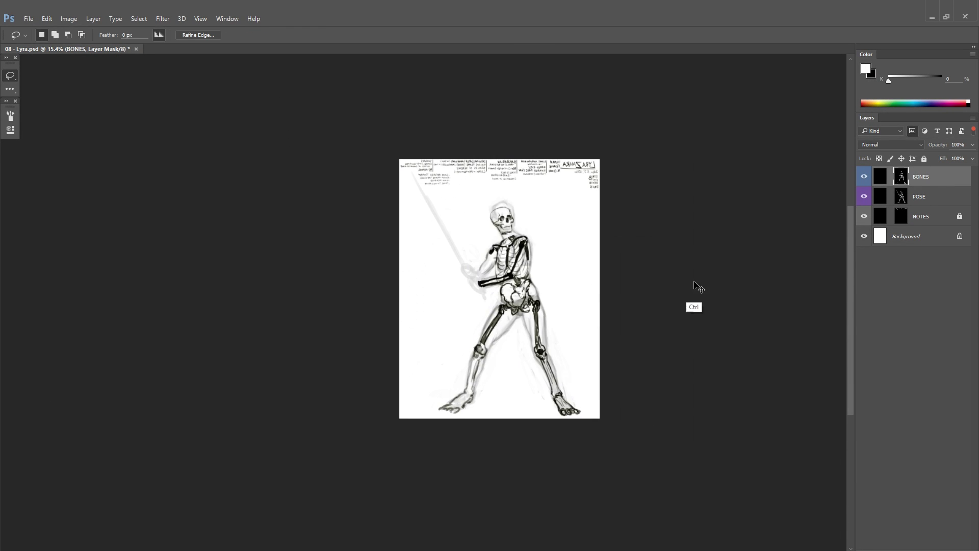
Step: Compare the pose with BONES hidden and shown, and try drawing the near hand's finger bones at the wrist
{"action": "left_click", "coordinate": [864, 177]}
{"action": "left_click", "coordinate": [863, 176]}
{"action": "key", "text": "h"}
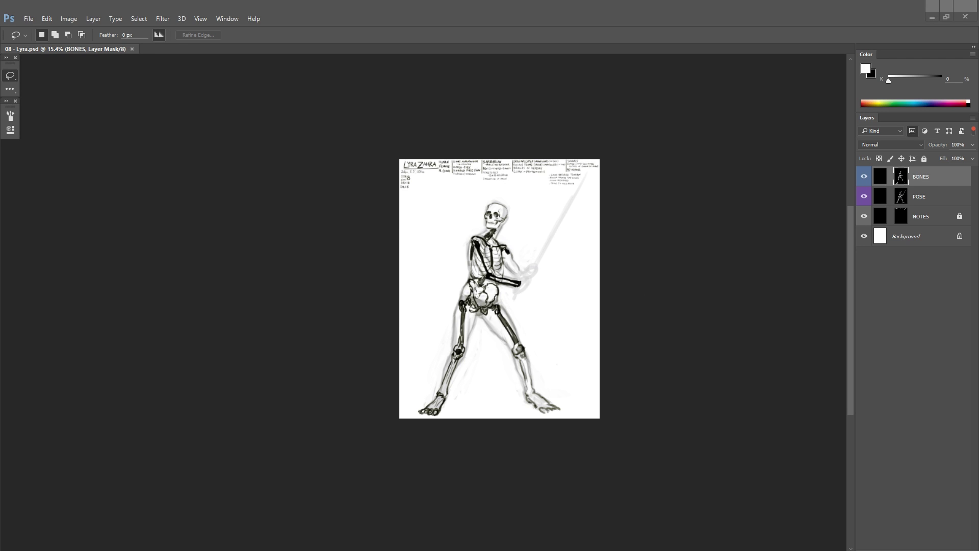
{"action": "scroll", "coordinate": [568, 310], "scroll_direction": "up", "scroll_amount": 4}
{"action": "key", "text": "b"}
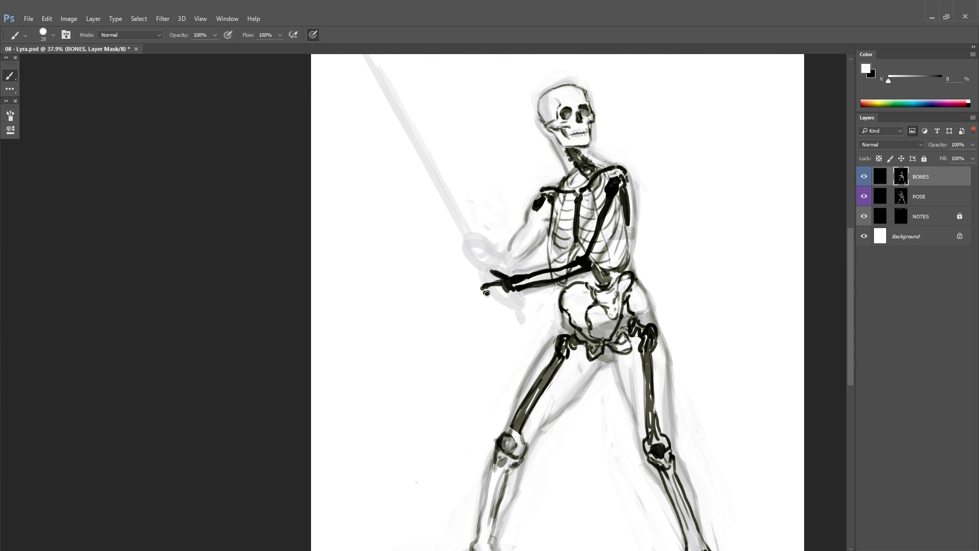
{"action": "key", "text": "ctrl+z"}
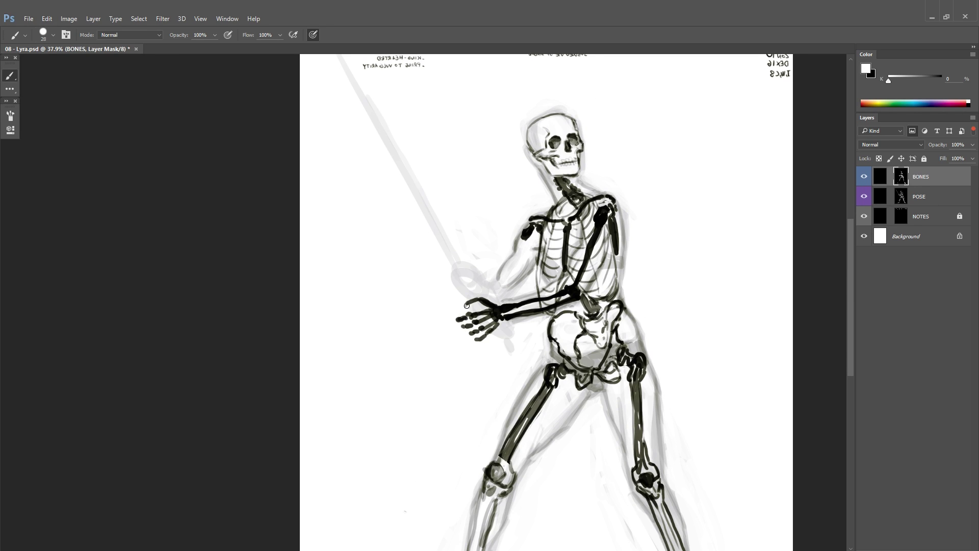
{"action": "key", "text": "x"}
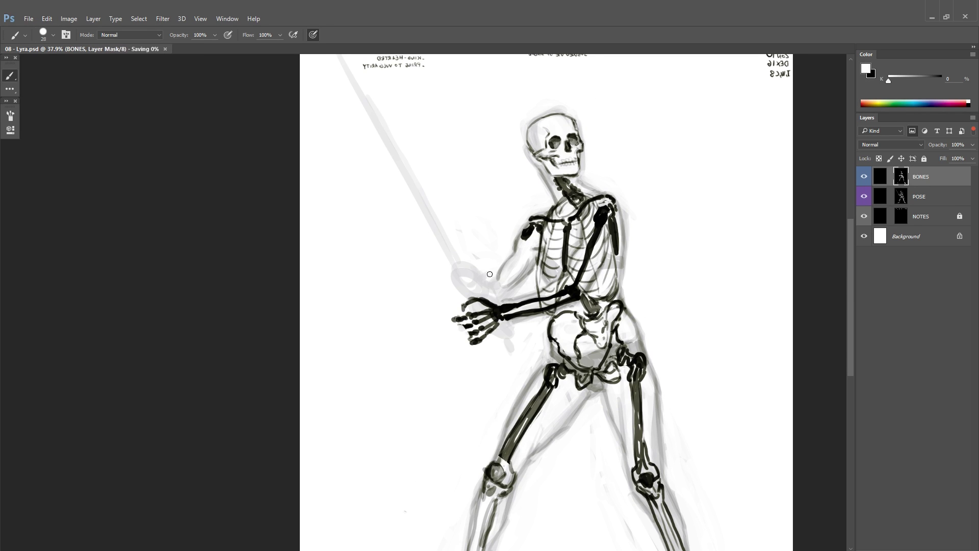
Step: Undo the near hand's finger bones back to the wrist
{"action": "key", "text": "ctrl+z"}
{"action": "scroll", "coordinate": [636, 233], "scroll_direction": "up", "scroll_amount": 1}
{"action": "mouse_move", "coordinate": [660, 202]}
{"action": "left_mouse_down"}
{"action": "mouse_move", "coordinate": [572, 390]}
{"action": "mouse_move", "coordinate": [591, 385]}
{"action": "mouse_move", "coordinate": [606, 356]}
{"action": "left_mouse_up"}
{"action": "key", "text": "ctrl+alt+z"}
{"action": "key", "text": "ctrl+alt+z"}
{"action": "key", "text": "ctrl+alt+z"}
{"action": "key", "text": "ctrl+alt+z"}
{"action": "key", "text": "x"}
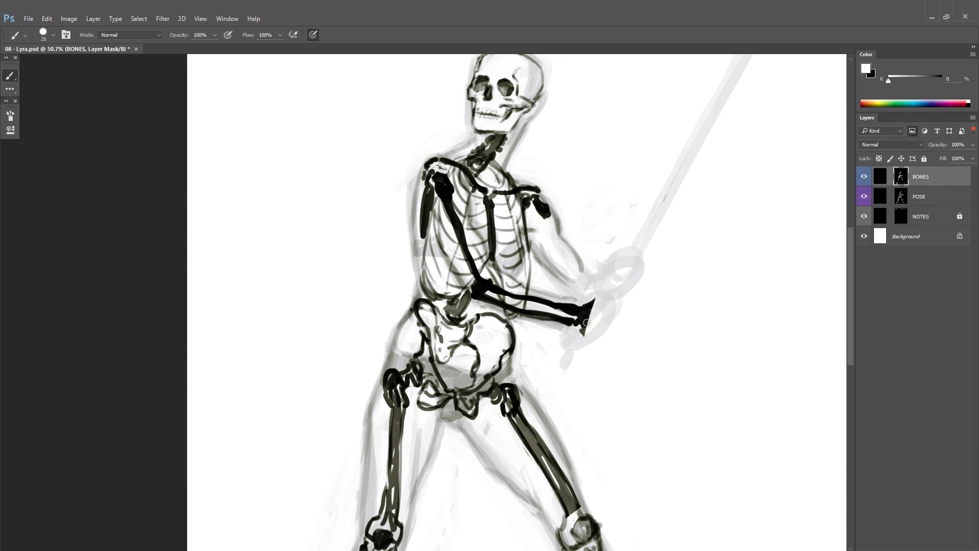
Step: Draw a straight grey 40 px guide line for the sword and the near hand's bones gripping it
{"action": "left_click", "coordinate": [694, 73], "text": "shift"}
{"action": "key", "text": "ctrl+z"}
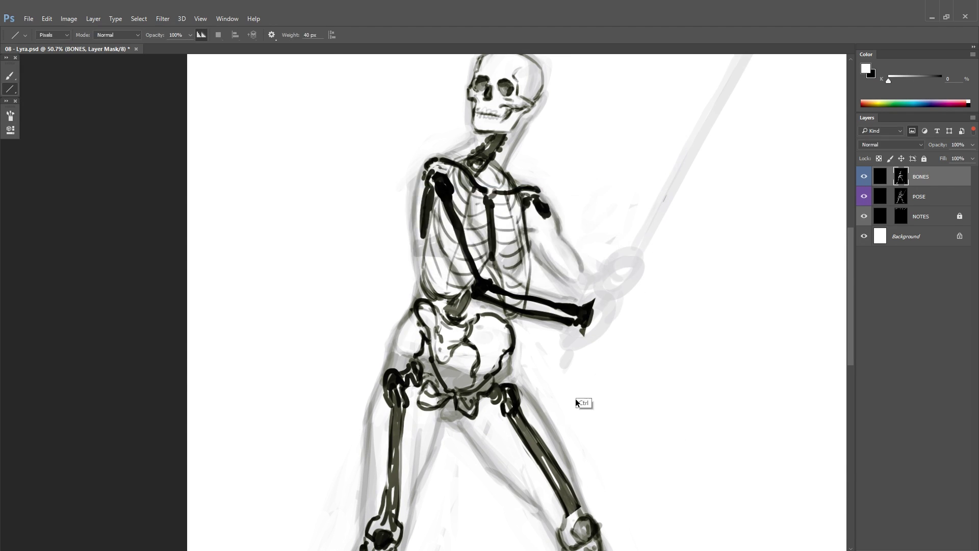
{"action": "key", "text": "ctrl+z"}
{"action": "key", "text": "x"}
{"action": "right_click", "coordinate": [733, 156]}
{"action": "key", "text": "Escape"}
{"action": "key", "text": "ctrl+z"}
{"action": "key", "text": "x"}
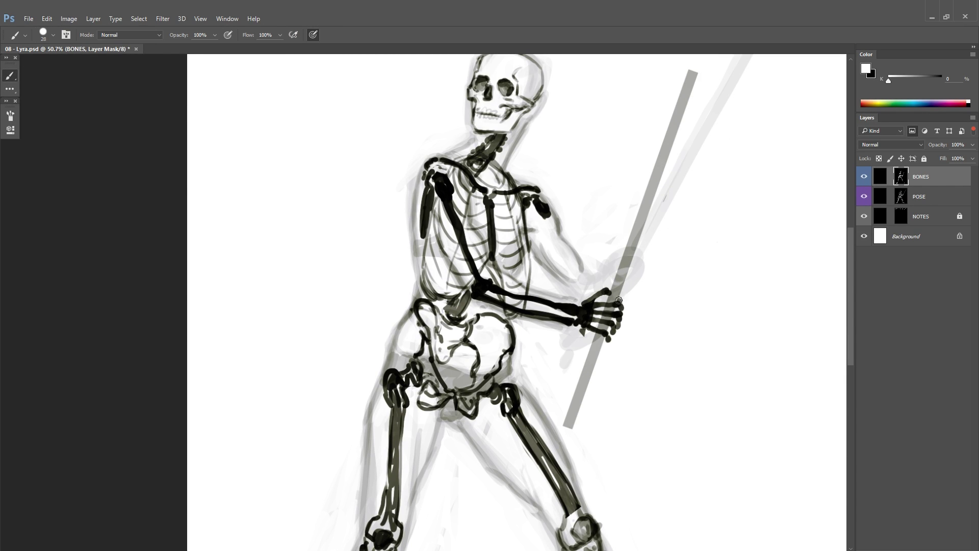
{"action": "key", "text": "ctrl+alt+shift+h"}
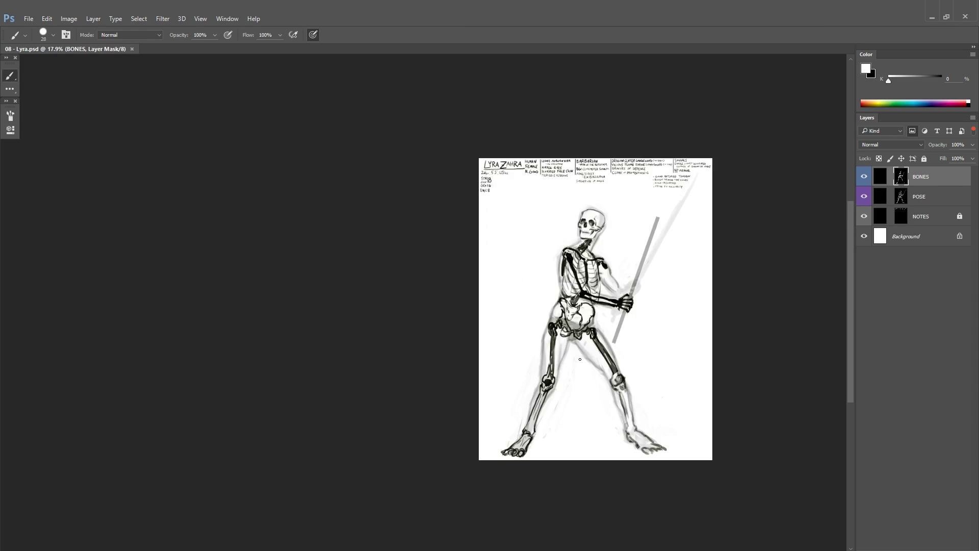
Step: Draw the far hand's bones as a fist gripping the sword line above the near hand
{"action": "mouse_move", "coordinate": [542, 260]}
{"action": "left_mouse_down"}
{"action": "mouse_move", "coordinate": [552, 279]}
{"action": "mouse_move", "coordinate": [542, 257]}
{"action": "left_mouse_up"}
{"action": "key", "text": "x"}
{"action": "key", "text": "x"}
{"action": "mouse_move", "coordinate": [555, 282]}
{"action": "left_mouse_down"}
{"action": "mouse_move", "coordinate": [532, 262]}
{"action": "mouse_move", "coordinate": [539, 257]}
{"action": "left_mouse_up"}
{"action": "key", "text": "x"}
{"action": "key", "text": "x"}
{"action": "left_click_drag", "start_coordinate": [534, 266], "coordinate": [532, 278]}
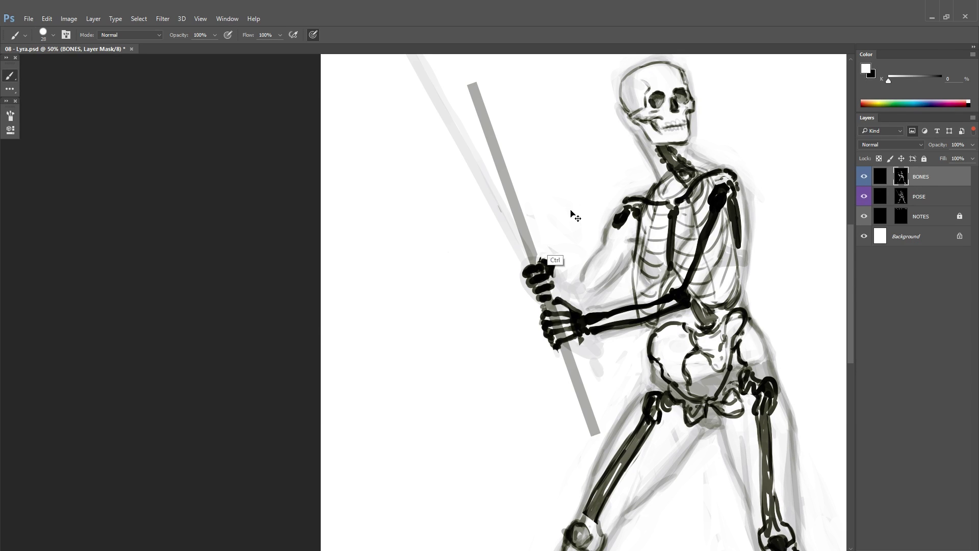
Step: Clean up between the two hands, draw the far arm's bones from shoulder to wrist, and save
{"action": "key", "text": "x"}
{"action": "mouse_move", "coordinate": [553, 280]}
{"action": "left_mouse_down"}
{"action": "mouse_move", "coordinate": [531, 310]}
{"action": "mouse_move", "coordinate": [552, 304]}
{"action": "left_mouse_up"}
{"action": "key", "text": "x"}
{"action": "left_click_drag", "start_coordinate": [732, 241], "coordinate": [684, 245]}
{"action": "left_click_drag", "start_coordinate": [669, 306], "coordinate": [740, 305]}
{"action": "key", "text": "ctrl+s"}
{"action": "left_click_drag", "start_coordinate": [754, 255], "coordinate": [678, 262]}
Step: Mirror the canvas, refine the far arm's upper arm and forearm bones, and save
{"action": "key", "text": "h"}
{"action": "mouse_move", "coordinate": [587, 219]}
{"action": "left_mouse_down"}
{"action": "mouse_move", "coordinate": [616, 218]}
{"action": "mouse_move", "coordinate": [655, 296]}
{"action": "mouse_move", "coordinate": [676, 300]}
{"action": "left_mouse_up"}
{"action": "left_click_drag", "start_coordinate": [703, 265], "coordinate": [678, 265]}
{"action": "key", "text": "x"}
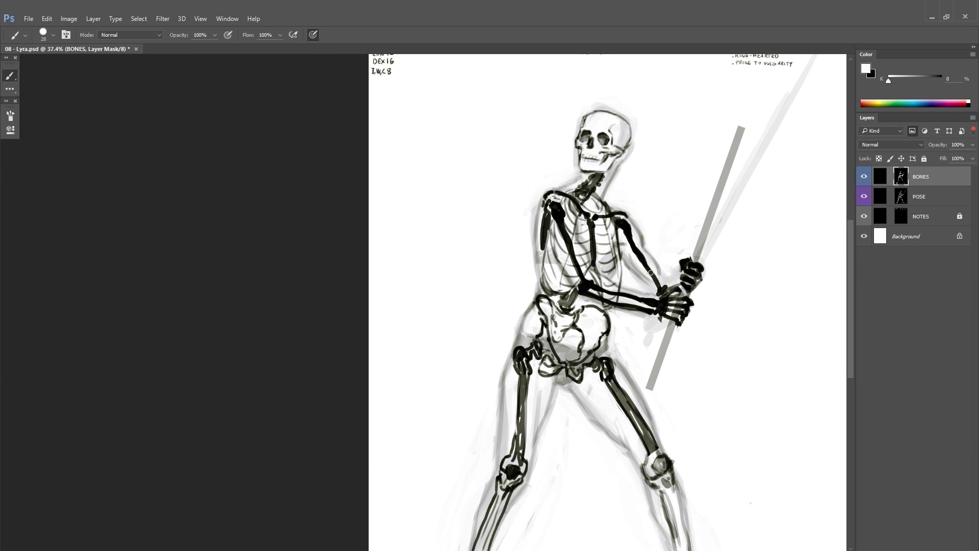
{"action": "left_click_drag", "start_coordinate": [594, 224], "coordinate": [620, 285]}
{"action": "key", "text": "x"}
{"action": "key", "text": "ctrl+s"}
{"action": "left_click_drag", "start_coordinate": [594, 341], "coordinate": [567, 309]}
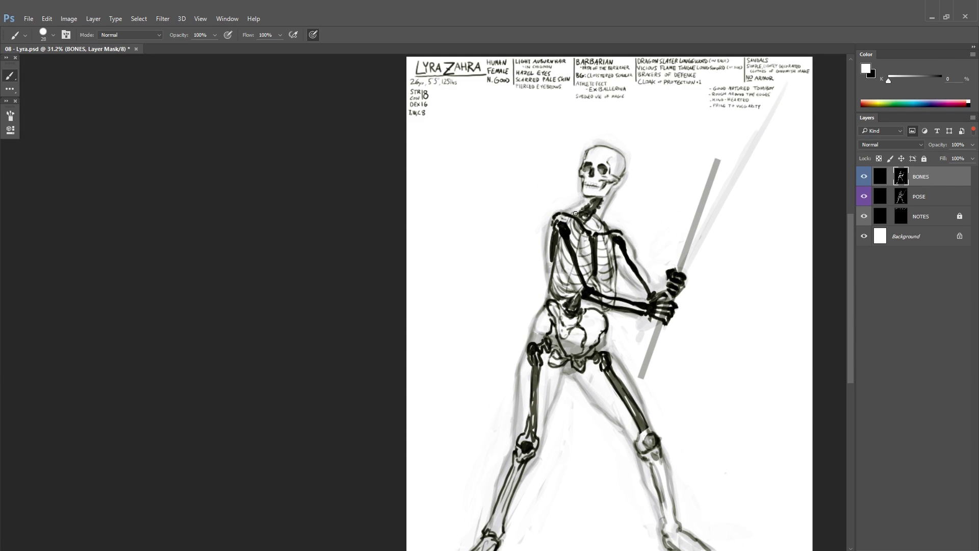
Step: Sketch the near upper arm's muscles in dark red on the MUSCLES layer, from the shoulder to the elbow
{"action": "key", "text": "x"}
{"action": "left_click_drag", "start_coordinate": [628, 176], "coordinate": [650, 175]}
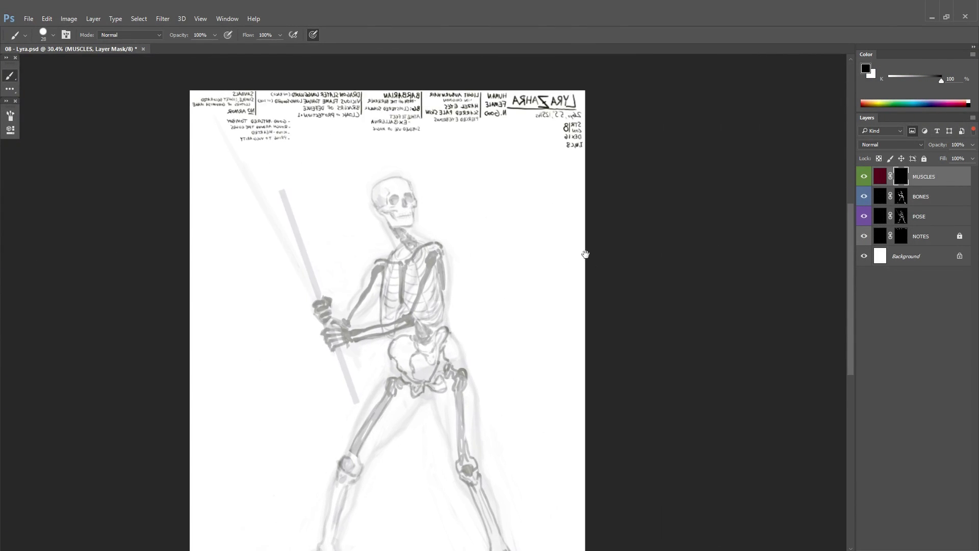
{"action": "scroll", "coordinate": [434, 263], "scroll_direction": "up", "scroll_amount": 5}
{"action": "key", "text": "x"}
{"action": "left_click_drag", "start_coordinate": [376, 362], "coordinate": [410, 294]}
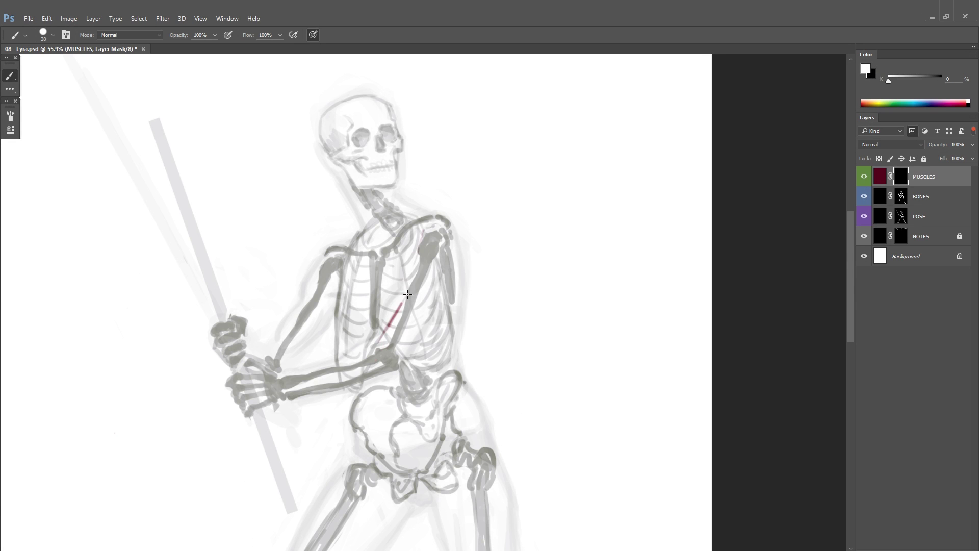
{"action": "left_click_drag", "start_coordinate": [417, 245], "coordinate": [372, 352]}
{"action": "left_click_drag", "start_coordinate": [422, 295], "coordinate": [532, 272]}
{"action": "left_click_drag", "start_coordinate": [508, 331], "coordinate": [558, 231]}
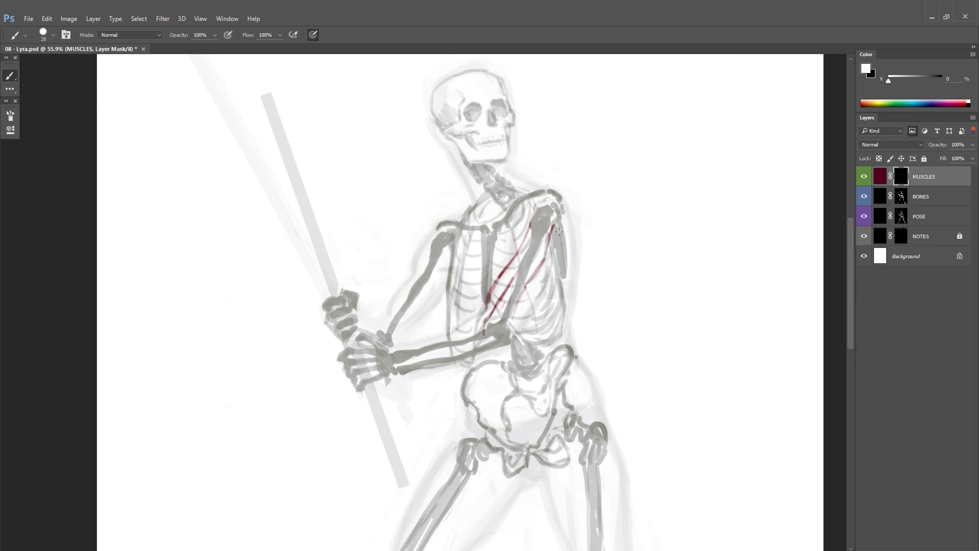
{"action": "left_click_drag", "start_coordinate": [511, 341], "coordinate": [559, 254]}
{"action": "mouse_move", "coordinate": [559, 240]}
{"action": "left_mouse_down"}
{"action": "mouse_move", "coordinate": [530, 299]}
{"action": "mouse_move", "coordinate": [484, 314]}
{"action": "left_mouse_up"}
Step: Outline the near forearm's muscles along both sides of its bones, from the elbow to the wrist
{"action": "mouse_move", "coordinate": [509, 265]}
{"action": "left_mouse_down"}
{"action": "mouse_move", "coordinate": [483, 312]}
{"action": "mouse_move", "coordinate": [622, 214]}
{"action": "left_mouse_up"}
{"action": "left_click_drag", "start_coordinate": [645, 214], "coordinate": [536, 261]}
{"action": "left_click_drag", "start_coordinate": [657, 205], "coordinate": [651, 230]}
{"action": "mouse_move", "coordinate": [655, 230]}
{"action": "left_mouse_down"}
{"action": "mouse_move", "coordinate": [629, 253]}
{"action": "mouse_move", "coordinate": [694, 220]}
{"action": "left_mouse_up"}
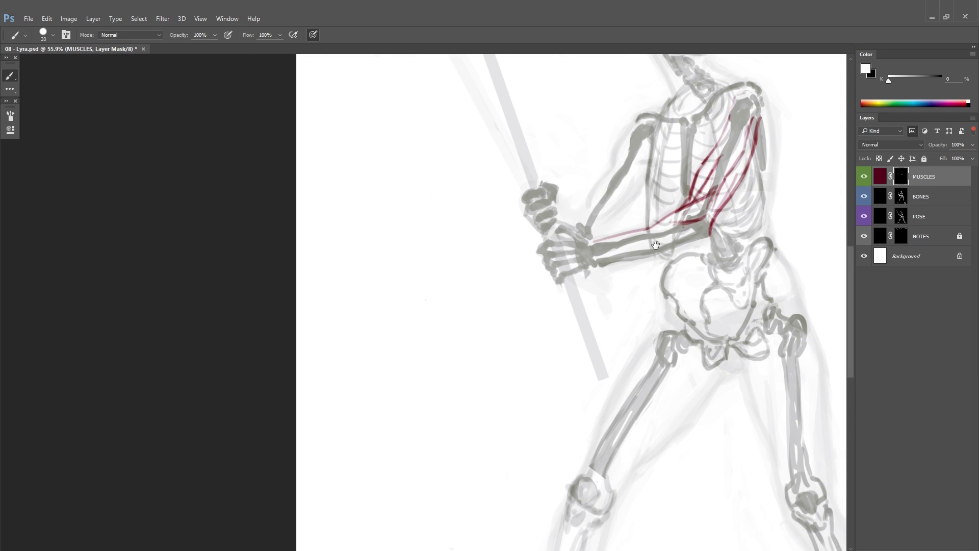
{"action": "left_click_drag", "start_coordinate": [605, 261], "coordinate": [707, 230]}
{"action": "left_click_drag", "start_coordinate": [604, 267], "coordinate": [588, 280]}
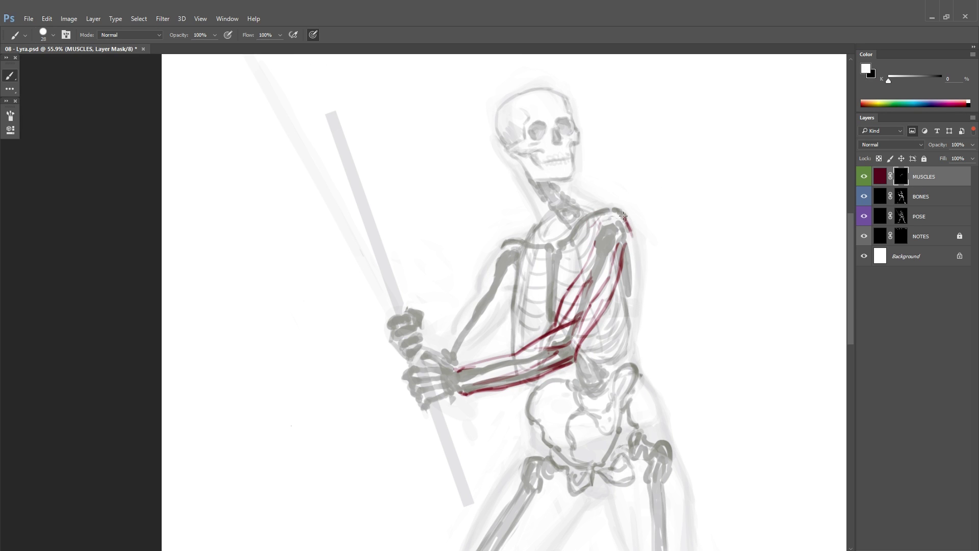
Step: Draw the near shoulder's rounded deltoid over the upper arm, erasing and redrawing its edges
{"action": "mouse_move", "coordinate": [623, 216]}
{"action": "left_mouse_down"}
{"action": "mouse_move", "coordinate": [616, 245]}
{"action": "mouse_move", "coordinate": [629, 229]}
{"action": "mouse_move", "coordinate": [582, 337]}
{"action": "left_mouse_up"}
{"action": "key", "text": "x"}
{"action": "mouse_move", "coordinate": [587, 283]}
{"action": "left_mouse_down"}
{"action": "mouse_move", "coordinate": [583, 227]}
{"action": "mouse_move", "coordinate": [591, 263]}
{"action": "left_mouse_up"}
{"action": "key", "text": "x"}
{"action": "left_click_drag", "start_coordinate": [611, 210], "coordinate": [599, 225]}
{"action": "key", "text": "x"}
{"action": "mouse_move", "coordinate": [585, 253]}
{"action": "left_mouse_down"}
{"action": "mouse_move", "coordinate": [602, 215]}
{"action": "mouse_move", "coordinate": [586, 263]}
{"action": "left_mouse_up"}
{"action": "key", "text": "x"}
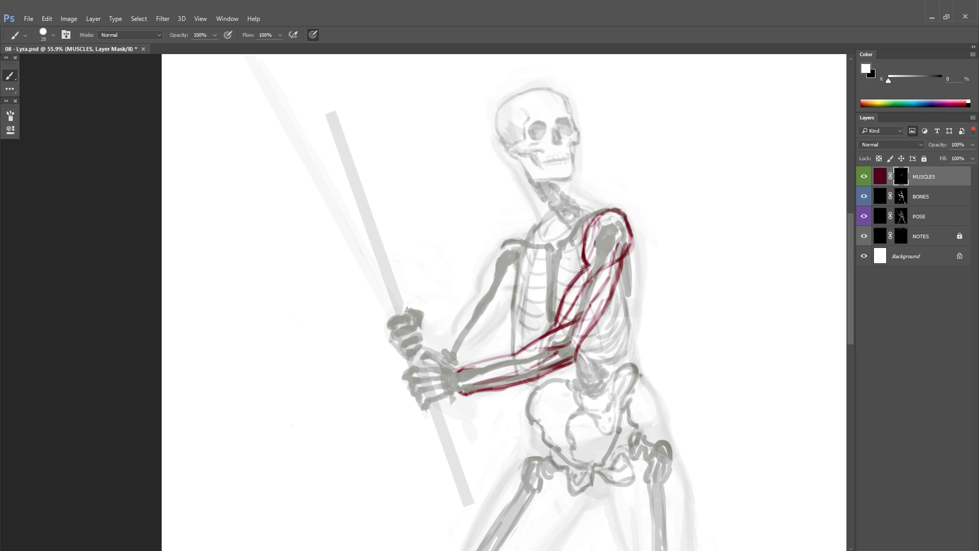
Step: Draw the chest muscle lines, the far deltoid and the far upper arm's muscles
{"action": "left_click_drag", "start_coordinate": [521, 274], "coordinate": [568, 258]}
{"action": "mouse_move", "coordinate": [536, 274]}
{"action": "left_mouse_down"}
{"action": "mouse_move", "coordinate": [542, 265]}
{"action": "mouse_move", "coordinate": [568, 309]}
{"action": "left_mouse_up"}
{"action": "left_click", "coordinate": [550, 244]}
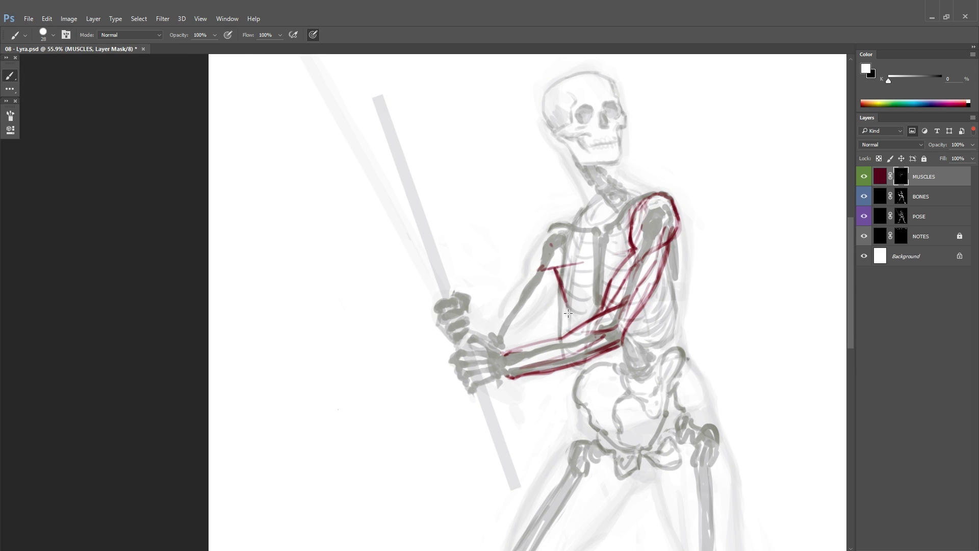
{"action": "mouse_move", "coordinate": [563, 225]}
{"action": "left_mouse_down"}
{"action": "mouse_move", "coordinate": [528, 269]}
{"action": "mouse_move", "coordinate": [570, 234]}
{"action": "left_mouse_up"}
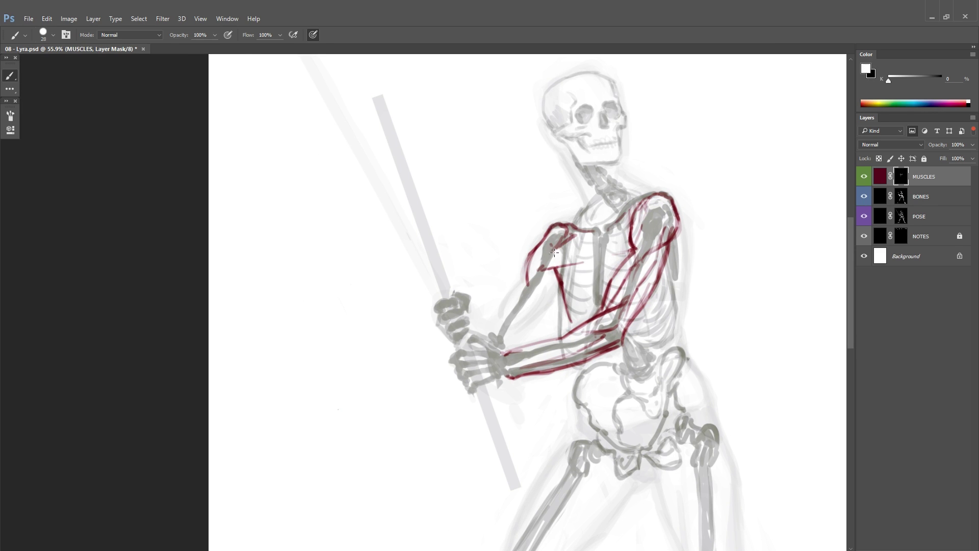
{"action": "left_click_drag", "start_coordinate": [608, 265], "coordinate": [613, 242]}
{"action": "mouse_move", "coordinate": [540, 252]}
{"action": "left_mouse_down"}
{"action": "mouse_move", "coordinate": [504, 311]}
{"action": "mouse_move", "coordinate": [545, 269]}
{"action": "left_mouse_up"}
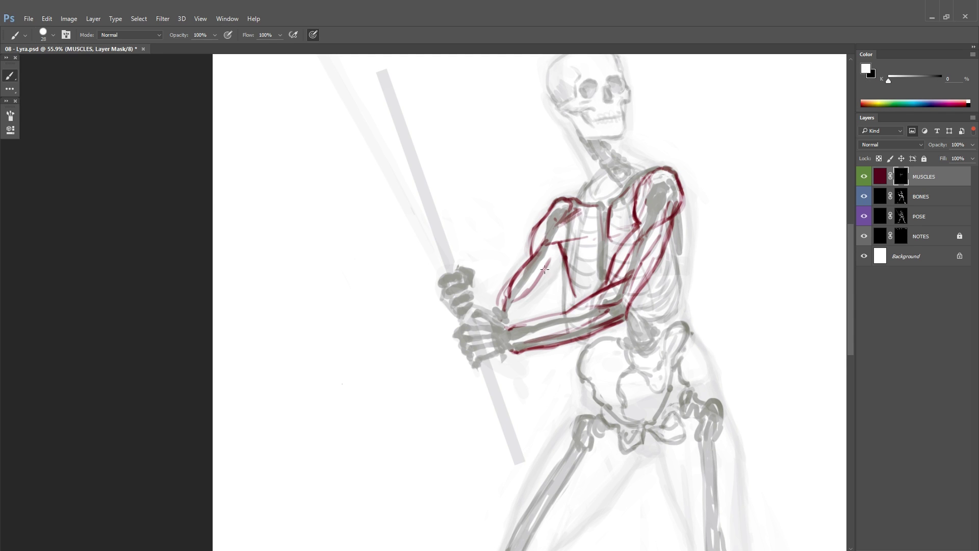
Step: Draw the neck muscles from the jaw to the collarbones, slope the trapezius into the near shoulder, and save
{"action": "scroll", "coordinate": [501, 292], "scroll_direction": "up", "scroll_amount": 5}
{"action": "scroll", "coordinate": [510, 294], "scroll_direction": "right", "scroll_amount": 3}
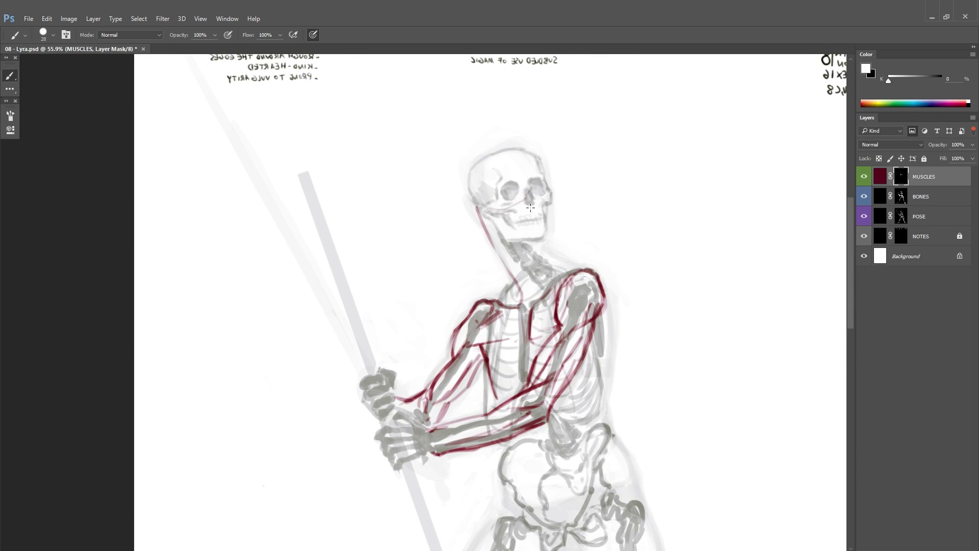
{"action": "left_click_drag", "start_coordinate": [537, 234], "coordinate": [526, 296]}
{"action": "mouse_move", "coordinate": [534, 239]}
{"action": "left_mouse_down"}
{"action": "mouse_move", "coordinate": [525, 263]}
{"action": "mouse_move", "coordinate": [506, 267]}
{"action": "left_mouse_up"}
{"action": "left_click_drag", "start_coordinate": [493, 255], "coordinate": [479, 212]}
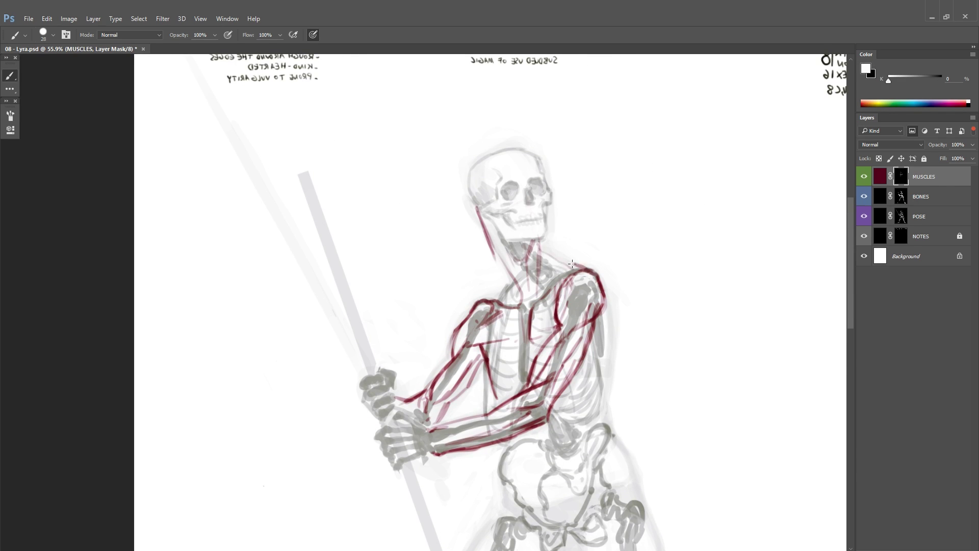
{"action": "key", "text": "x"}
{"action": "key", "text": "x"}
{"action": "scroll", "coordinate": [560, 245], "scroll_direction": "down", "scroll_amount": 2}
{"action": "key", "text": "x"}
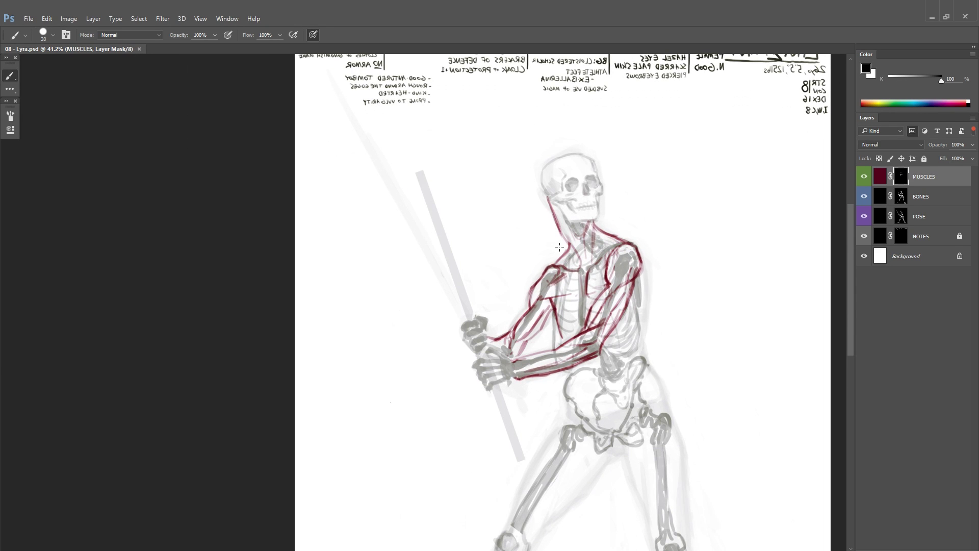
Step: Strengthen the neck and far arm muscle lines, start the torso's near side below the armpit, and save
{"action": "scroll", "coordinate": [581, 243], "scroll_direction": "up", "scroll_amount": 3}
{"action": "key", "text": "x"}
{"action": "mouse_move", "coordinate": [497, 155]}
{"action": "left_mouse_down"}
{"action": "mouse_move", "coordinate": [540, 263]}
{"action": "mouse_move", "coordinate": [528, 301]}
{"action": "left_mouse_up"}
{"action": "scroll", "coordinate": [543, 257], "scroll_direction": "down", "scroll_amount": 1}
{"action": "left_click_drag", "start_coordinate": [557, 267], "coordinate": [537, 306]}
{"action": "scroll", "coordinate": [535, 286], "scroll_direction": "down", "scroll_amount": 5}
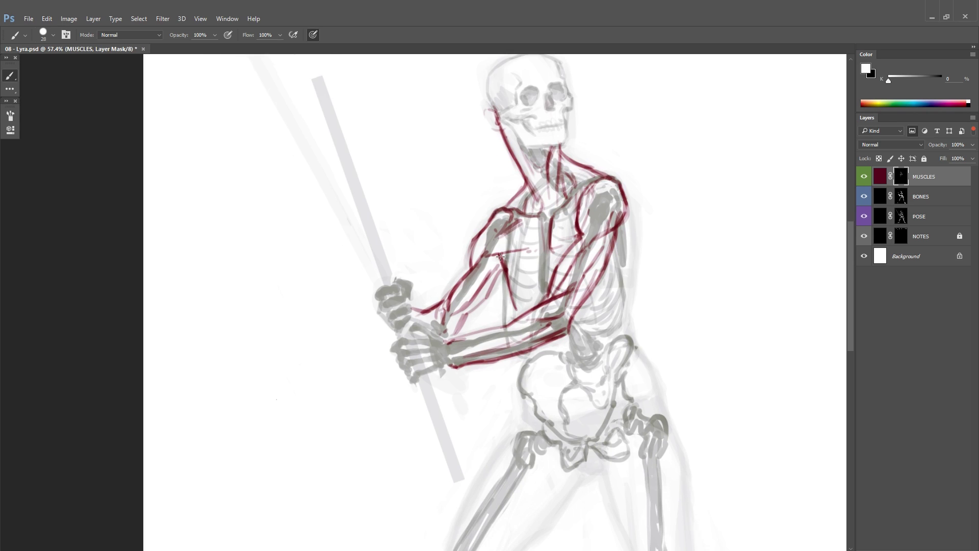
{"action": "left_click_drag", "start_coordinate": [464, 296], "coordinate": [518, 275]}
{"action": "scroll", "coordinate": [518, 276], "scroll_direction": "right", "scroll_amount": 2}
{"action": "key", "text": "ctrl+s"}
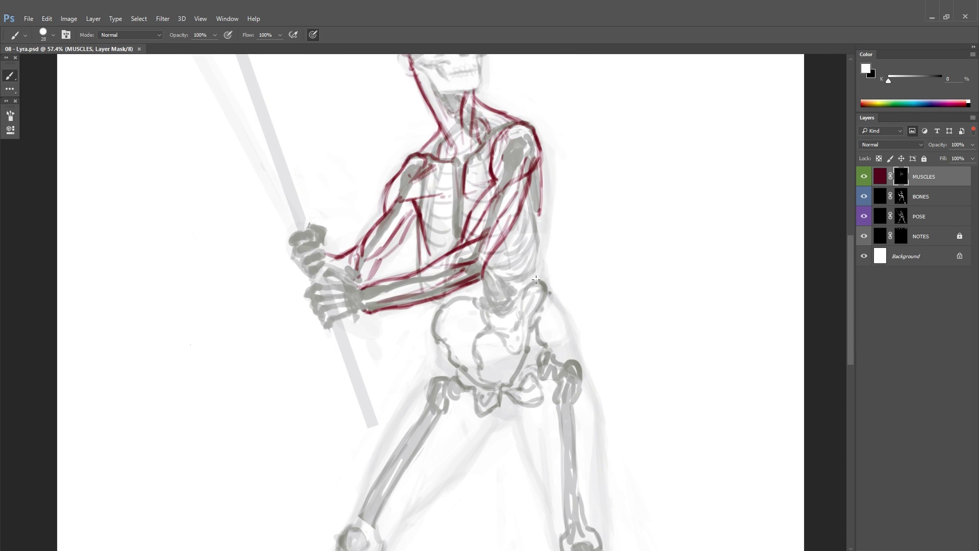
Step: Draw the lower abdomen's V-shaped edges over the pelvis and the oblique above the near hip, undoing a stray stroke
{"action": "scroll", "coordinate": [509, 301], "scroll_direction": "up", "scroll_amount": 2}
{"action": "scroll", "coordinate": [489, 293], "scroll_direction": "right", "scroll_amount": 1}
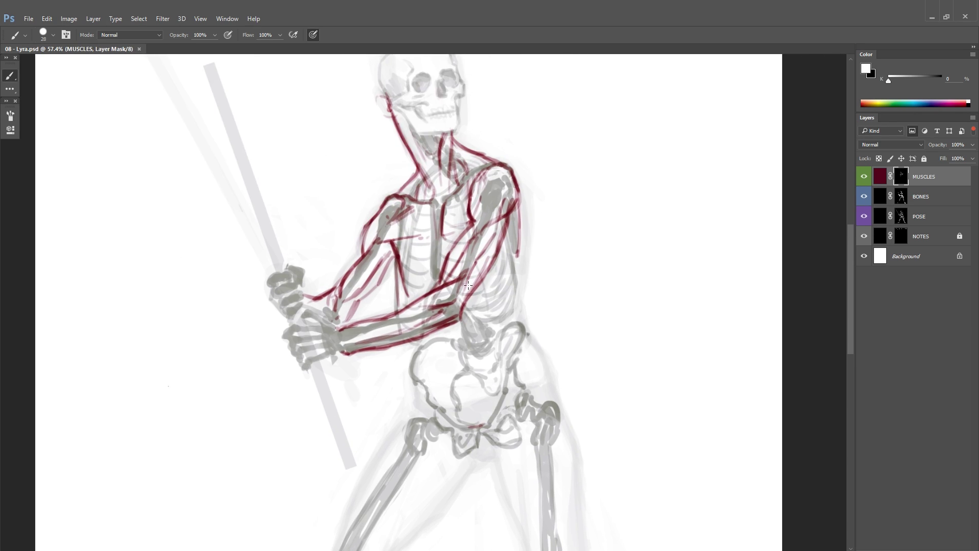
{"action": "left_click", "coordinate": [507, 365]}
{"action": "left_click_drag", "start_coordinate": [420, 382], "coordinate": [463, 431]}
{"action": "left_click_drag", "start_coordinate": [506, 367], "coordinate": [487, 427]}
{"action": "key", "text": "ctrl+z"}
{"action": "scroll", "coordinate": [512, 270], "scroll_direction": "up", "scroll_amount": 1}
{"action": "mouse_move", "coordinate": [505, 327]}
{"action": "left_mouse_down"}
{"action": "mouse_move", "coordinate": [489, 367]}
{"action": "mouse_move", "coordinate": [507, 385]}
{"action": "left_mouse_up"}
{"action": "left_click_drag", "start_coordinate": [516, 264], "coordinate": [509, 314]}
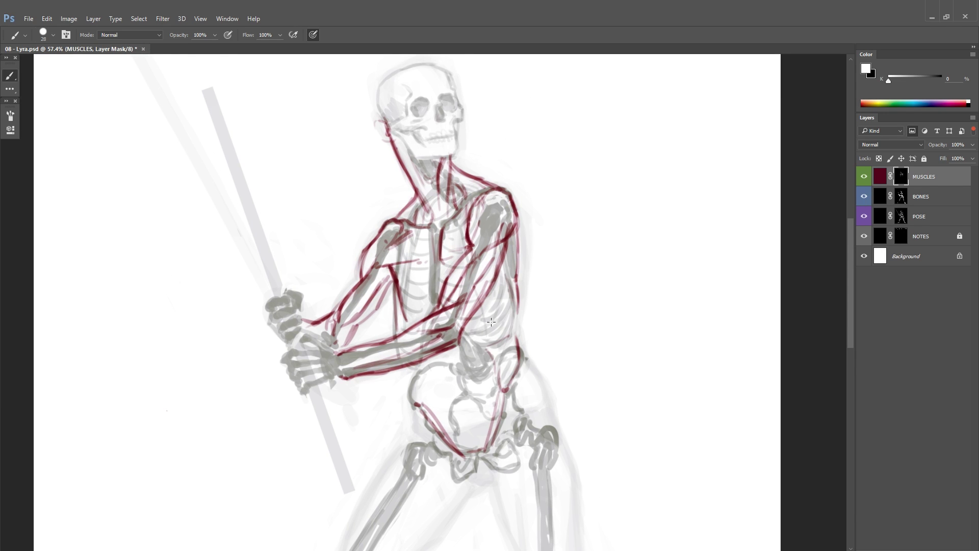
Step: Mirror the canvas, add waist and abdominal muscle lines while checking the isolated POSE layer, and save
{"action": "key", "text": "ctrl+shift+h"}
{"action": "scroll", "coordinate": [491, 306], "scroll_direction": "up", "scroll_amount": 3}
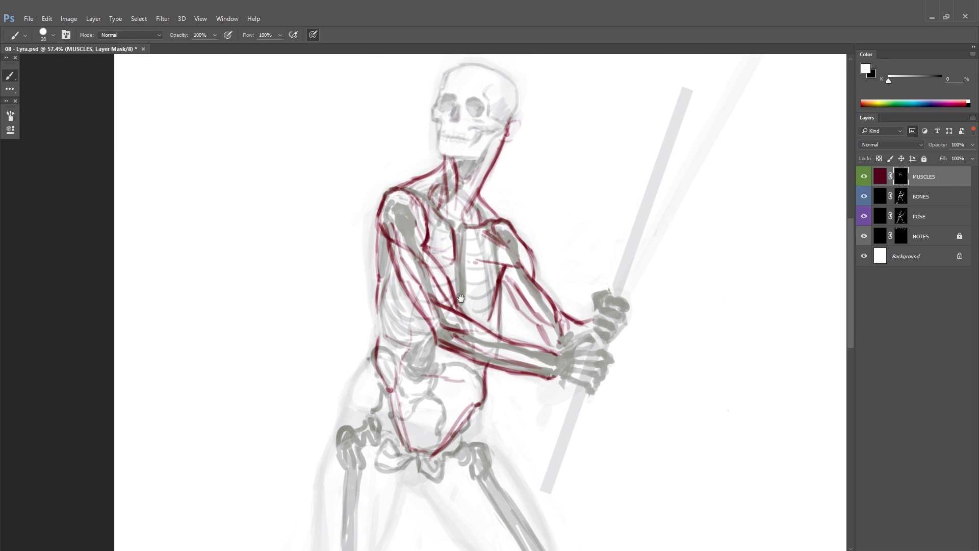
{"action": "scroll", "coordinate": [466, 285], "scroll_direction": "down", "scroll_amount": 3}
{"action": "scroll", "coordinate": [466, 284], "scroll_direction": "up", "scroll_amount": 3}
{"action": "left_click", "coordinate": [864, 216], "text": "alt"}
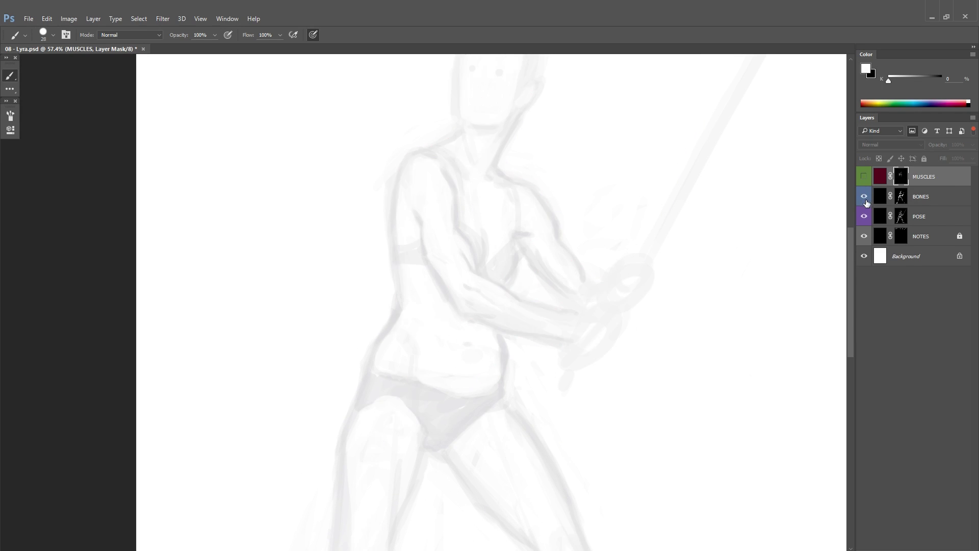
{"action": "left_click", "coordinate": [864, 216], "text": "alt"}
{"action": "scroll", "coordinate": [459, 286], "scroll_direction": "up", "scroll_amount": 2}
{"action": "key", "text": "ctrl+s"}
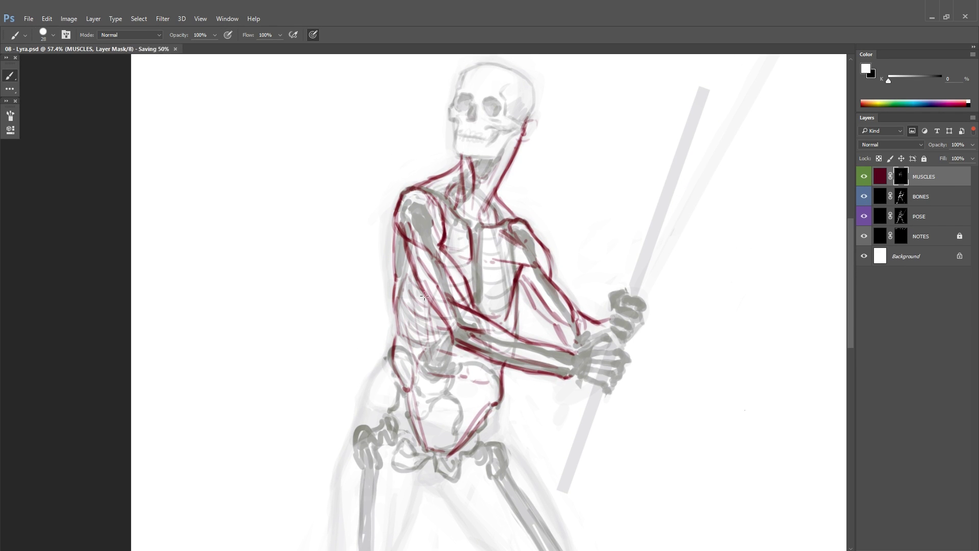
Step: Mirror the canvas back, outline the thigh and knee muscles of the leg on the sword side, and save
{"action": "scroll", "coordinate": [544, 282], "scroll_direction": "down", "scroll_amount": 2}
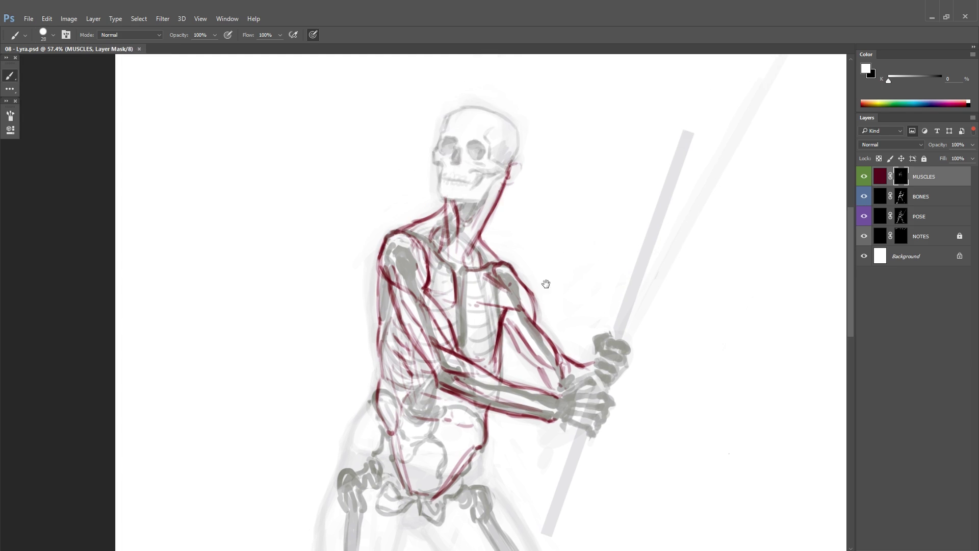
{"action": "scroll", "coordinate": [586, 293], "scroll_direction": "down", "scroll_amount": 5}
{"action": "scroll", "coordinate": [488, 245], "scroll_direction": "down", "scroll_amount": 2}
{"action": "key", "text": "ctrl+shift+h"}
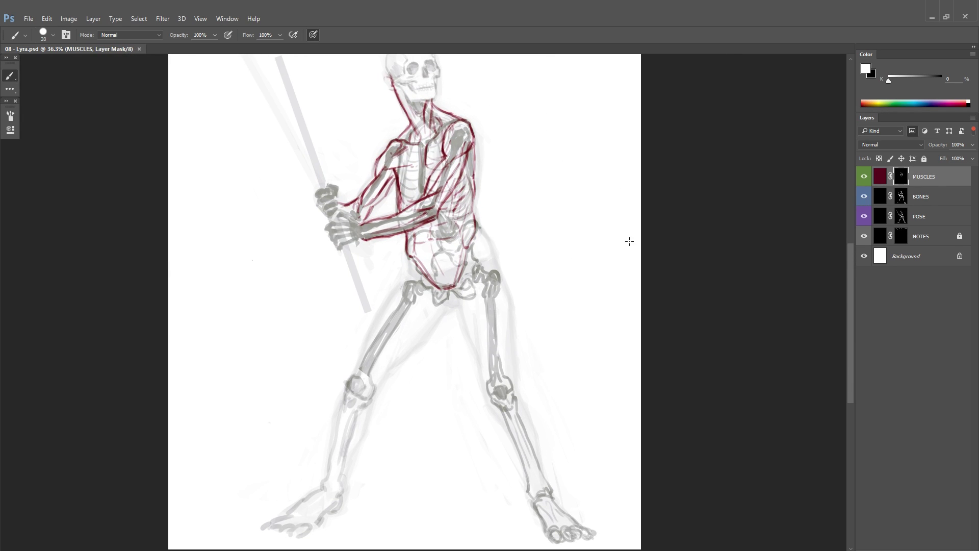
{"action": "scroll", "coordinate": [629, 241], "scroll_direction": "down", "scroll_amount": 1}
{"action": "scroll", "coordinate": [448, 311], "scroll_direction": "up", "scroll_amount": 1}
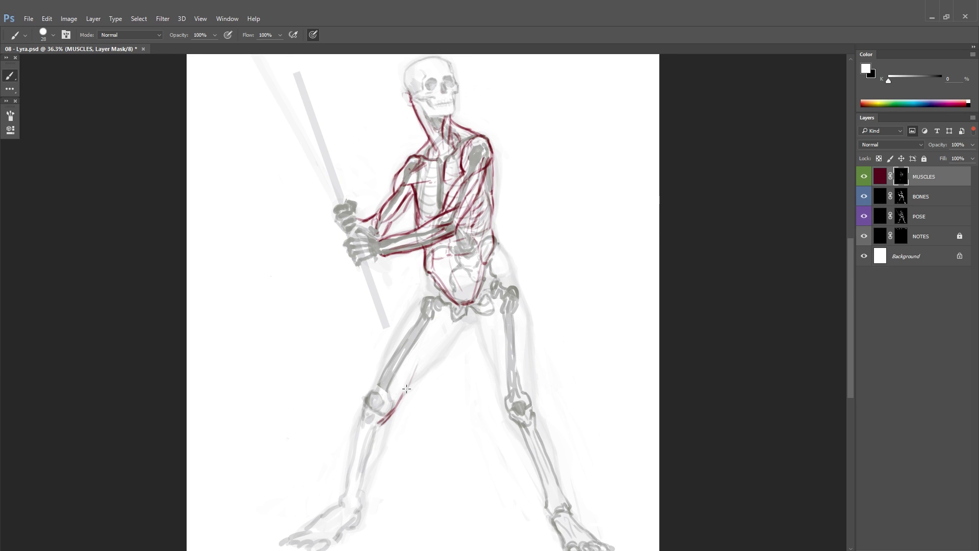
{"action": "mouse_move", "coordinate": [392, 358]}
{"action": "left_mouse_down"}
{"action": "mouse_move", "coordinate": [405, 328]}
{"action": "mouse_move", "coordinate": [377, 388]}
{"action": "mouse_move", "coordinate": [430, 291]}
{"action": "left_mouse_up"}
{"action": "mouse_move", "coordinate": [419, 372]}
{"action": "left_mouse_down"}
{"action": "mouse_move", "coordinate": [430, 329]}
{"action": "mouse_move", "coordinate": [387, 403]}
{"action": "mouse_move", "coordinate": [377, 364]}
{"action": "left_mouse_up"}
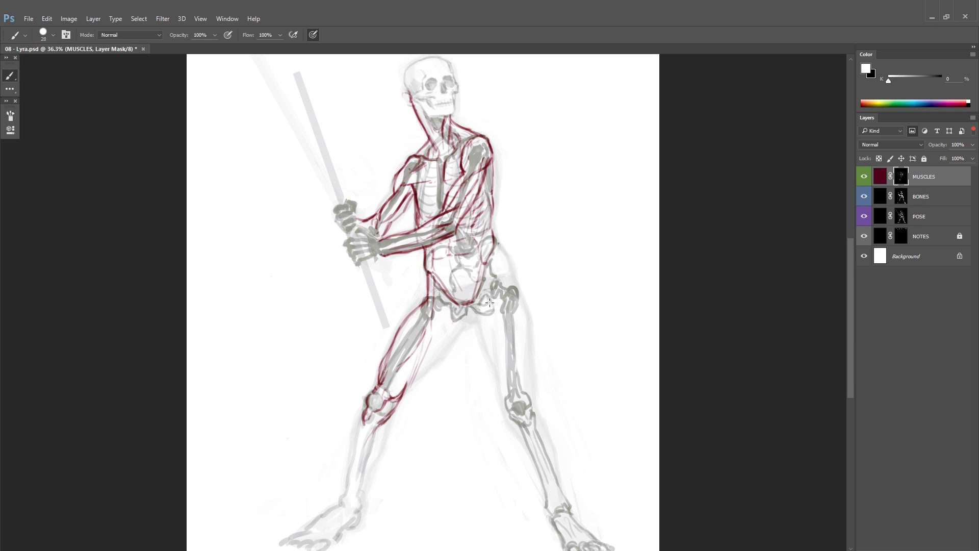
{"action": "scroll", "coordinate": [505, 220], "scroll_direction": "down", "scroll_amount": 1}
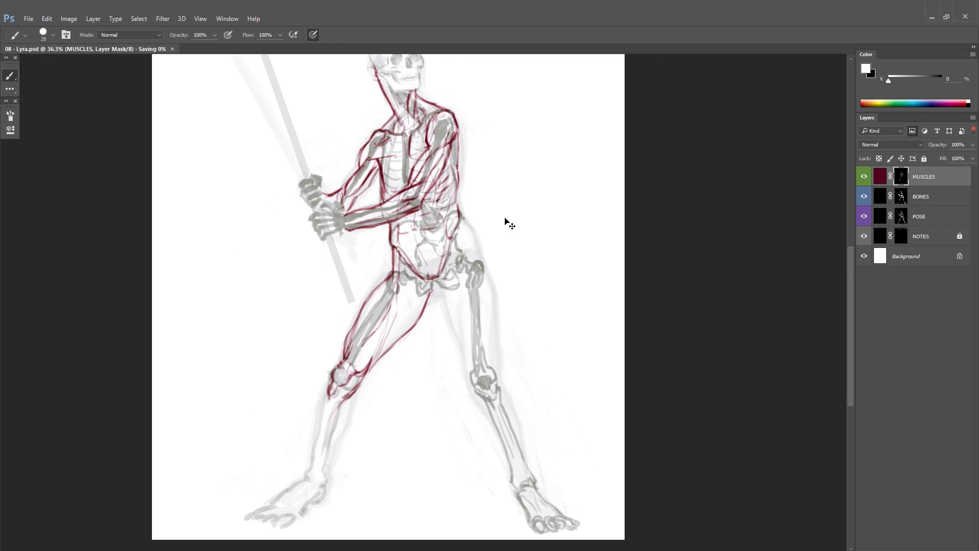
Step: Outline the same leg's calf, shin and foot down to the toes, and save
{"action": "left_click_drag", "start_coordinate": [389, 335], "coordinate": [420, 287]}
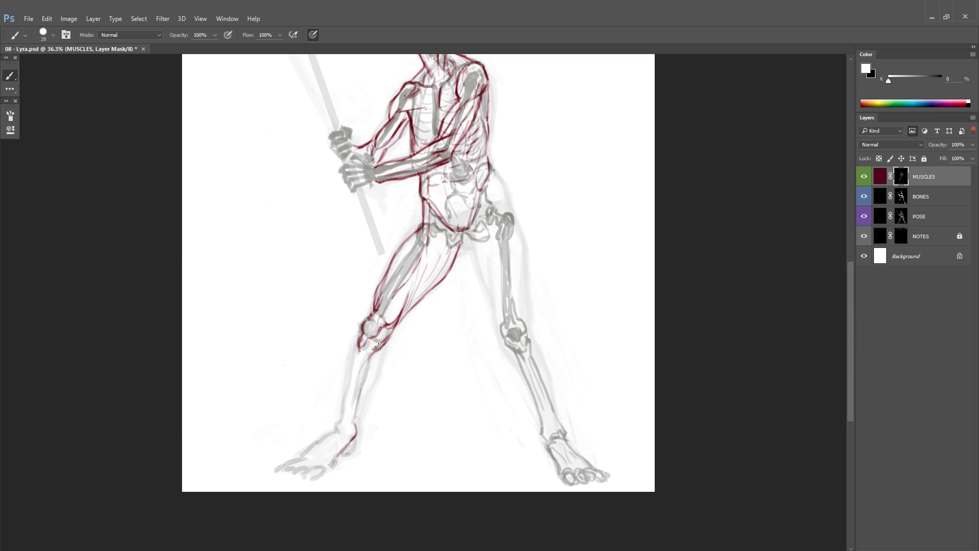
{"action": "left_click_drag", "start_coordinate": [381, 353], "coordinate": [355, 424]}
{"action": "left_click_drag", "start_coordinate": [363, 339], "coordinate": [344, 395]}
{"action": "left_click_drag", "start_coordinate": [344, 395], "coordinate": [501, 261]}
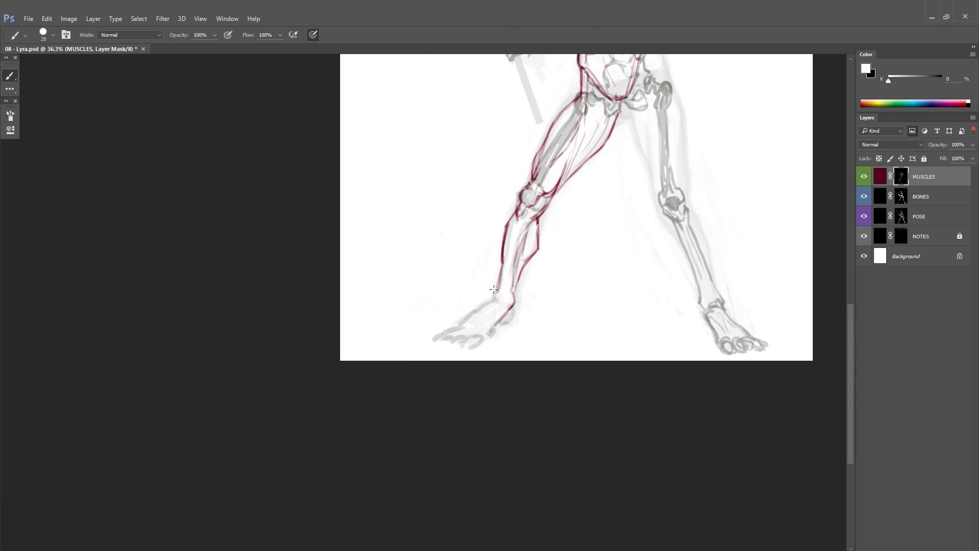
{"action": "left_click_drag", "start_coordinate": [491, 301], "coordinate": [433, 342]}
{"action": "left_click_drag", "start_coordinate": [521, 201], "coordinate": [417, 354]}
{"action": "scroll", "coordinate": [409, 454], "scroll_direction": "up", "scroll_amount": 2}
{"action": "scroll", "coordinate": [473, 337], "scroll_direction": "right", "scroll_amount": 2}
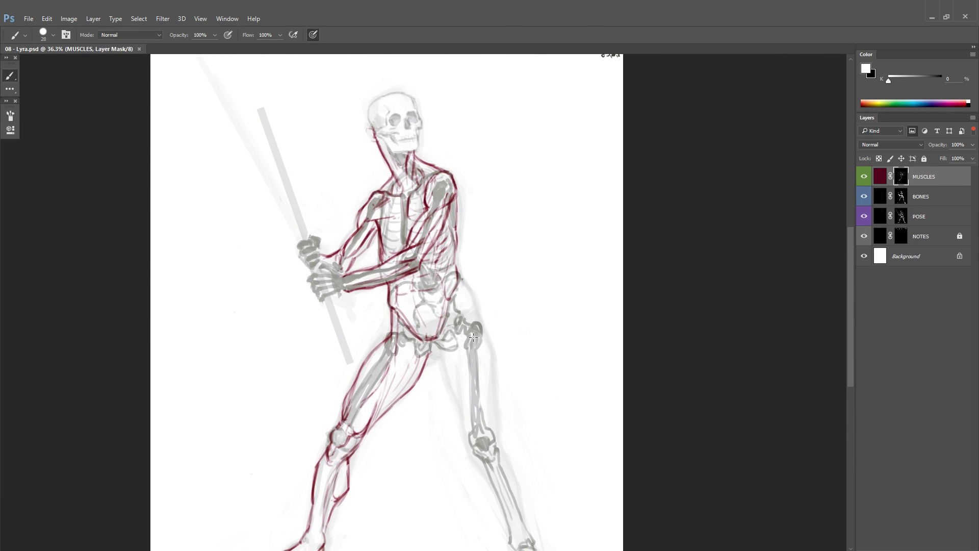
Step: Mirror the canvas and draw the other leg's kneecap, hip and thigh muscles, erasing and redrawing as needed
{"action": "key", "text": "ctrl+shift+h"}
{"action": "left_click_drag", "start_coordinate": [363, 408], "coordinate": [376, 398]}
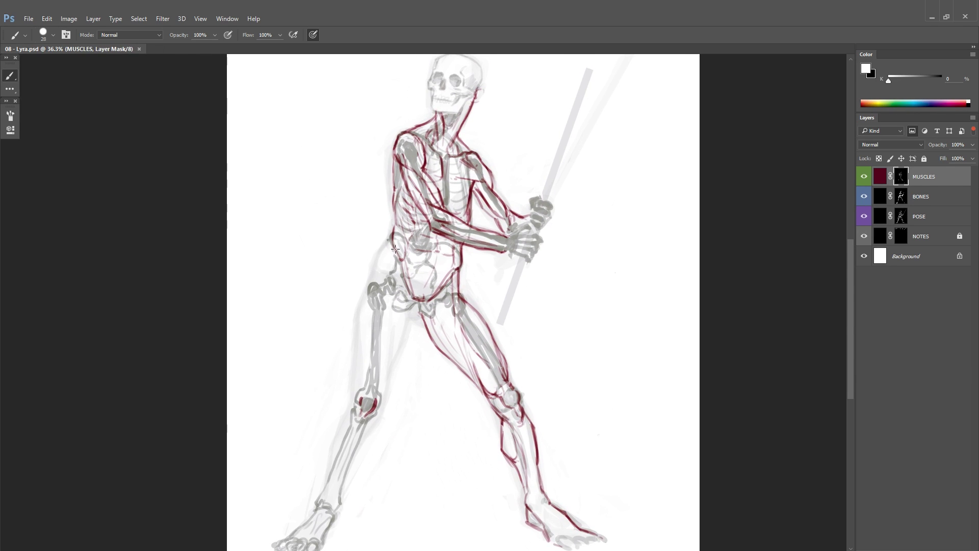
{"action": "mouse_move", "coordinate": [392, 241]}
{"action": "left_mouse_down"}
{"action": "mouse_move", "coordinate": [368, 300]}
{"action": "mouse_move", "coordinate": [374, 284]}
{"action": "mouse_move", "coordinate": [382, 366]}
{"action": "left_mouse_up"}
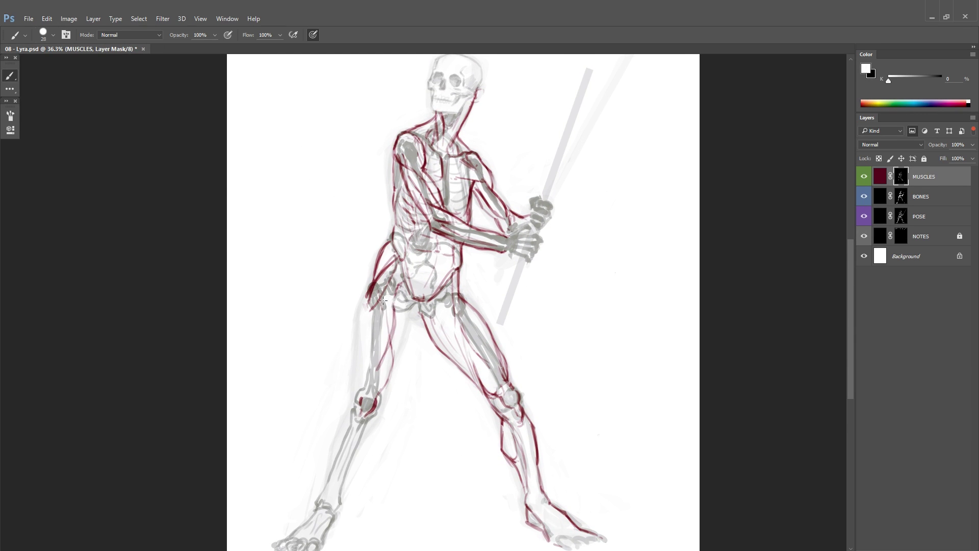
{"action": "mouse_move", "coordinate": [377, 300]}
{"action": "left_mouse_down"}
{"action": "mouse_move", "coordinate": [356, 384]}
{"action": "mouse_move", "coordinate": [360, 318]}
{"action": "mouse_move", "coordinate": [373, 339]}
{"action": "mouse_move", "coordinate": [368, 308]}
{"action": "left_mouse_up"}
{"action": "key", "text": "x"}
{"action": "mouse_move", "coordinate": [395, 261]}
{"action": "left_mouse_down"}
{"action": "mouse_move", "coordinate": [366, 306]}
{"action": "mouse_move", "coordinate": [395, 375]}
{"action": "mouse_move", "coordinate": [382, 410]}
{"action": "left_mouse_up"}
{"action": "key", "text": "x"}
{"action": "key", "text": "x"}
{"action": "key", "text": "x"}
{"action": "left_click_drag", "start_coordinate": [419, 305], "coordinate": [392, 361]}
{"action": "mouse_move", "coordinate": [386, 407]}
{"action": "left_mouse_down"}
{"action": "mouse_move", "coordinate": [402, 347]}
{"action": "mouse_move", "coordinate": [397, 325]}
{"action": "mouse_move", "coordinate": [366, 345]}
{"action": "left_mouse_up"}
Step: Outline that leg's calf, shin and foot muscles down to the toes, and save
{"action": "left_click_drag", "start_coordinate": [343, 423], "coordinate": [360, 356]}
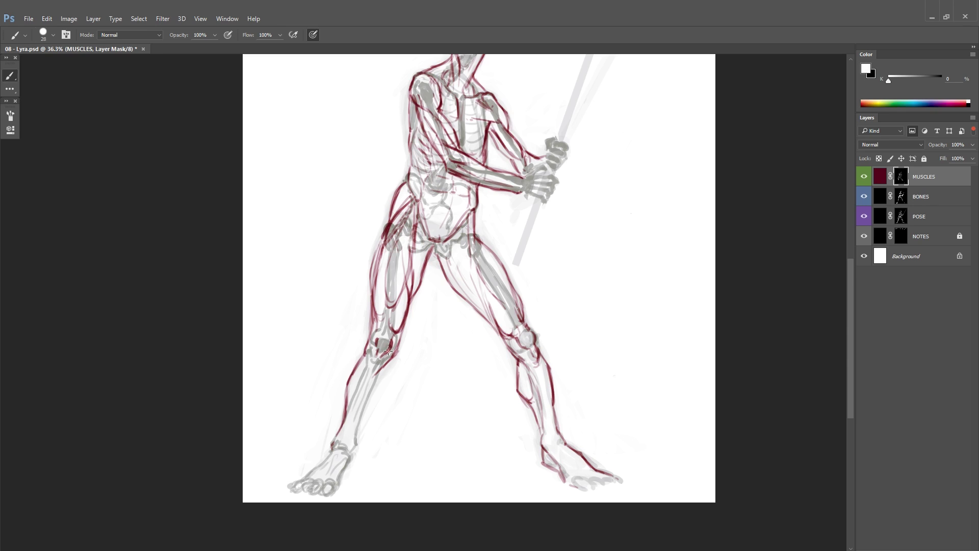
{"action": "mouse_move", "coordinate": [357, 441]}
{"action": "left_mouse_down"}
{"action": "mouse_move", "coordinate": [380, 372]}
{"action": "mouse_move", "coordinate": [366, 410]}
{"action": "mouse_move", "coordinate": [366, 347]}
{"action": "left_mouse_up"}
{"action": "left_click_drag", "start_coordinate": [387, 413], "coordinate": [446, 296]}
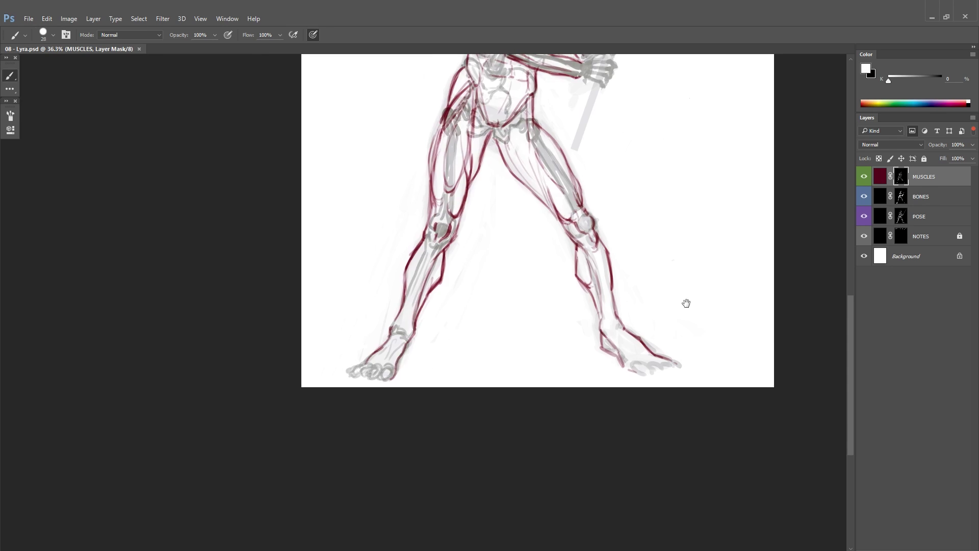
Step: Strengthen the muscle lines around the outer hip, groin and inner thigh
{"action": "left_click_drag", "start_coordinate": [535, 110], "coordinate": [488, 355]}
{"action": "left_click_drag", "start_coordinate": [418, 291], "coordinate": [378, 426]}
{"action": "left_click_drag", "start_coordinate": [444, 359], "coordinate": [421, 413]}
{"action": "left_click_drag", "start_coordinate": [469, 347], "coordinate": [431, 398]}
{"action": "key", "text": "x"}
{"action": "key", "text": "x"}
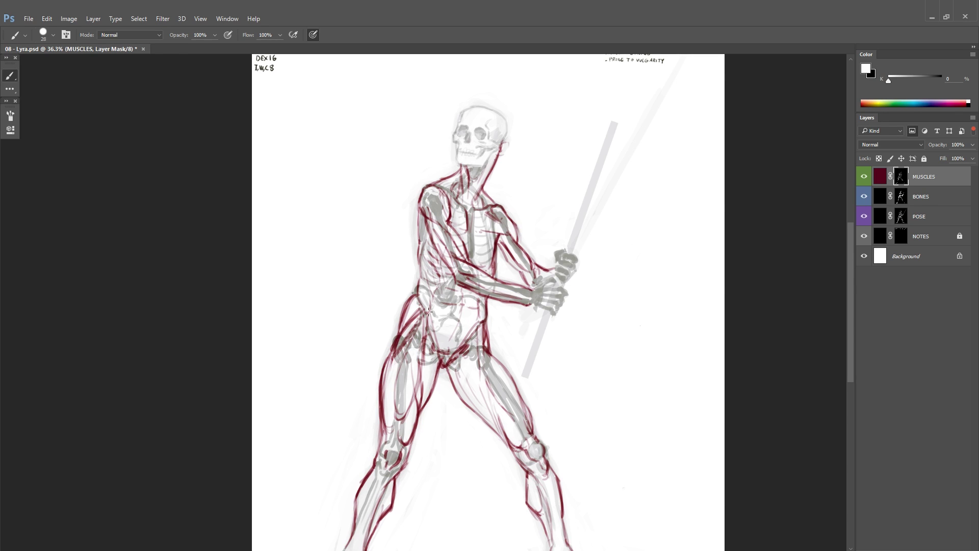
Step: Mirror the canvas, hide the BONES layer to judge the muscles over the pose, and save
{"action": "scroll", "coordinate": [468, 233], "scroll_direction": "down", "scroll_amount": 3}
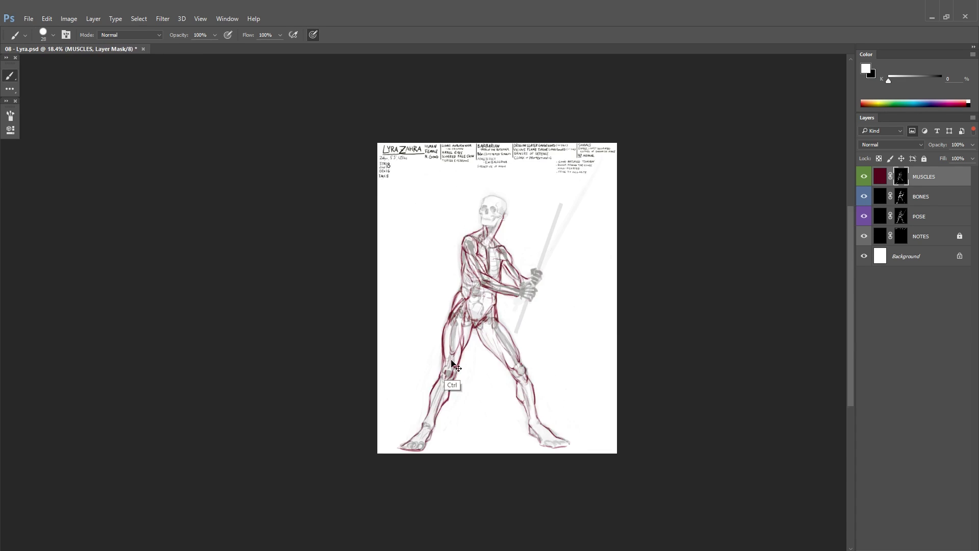
{"action": "key", "text": "ctrl+shift+h"}
{"action": "left_click", "coordinate": [864, 196]}
{"action": "left_click", "coordinate": [864, 197]}
{"action": "left_click", "coordinate": [864, 197]}
{"action": "scroll", "coordinate": [511, 285], "scroll_direction": "up", "scroll_amount": 3}
{"action": "scroll", "coordinate": [511, 285], "scroll_direction": "down", "scroll_amount": 2}
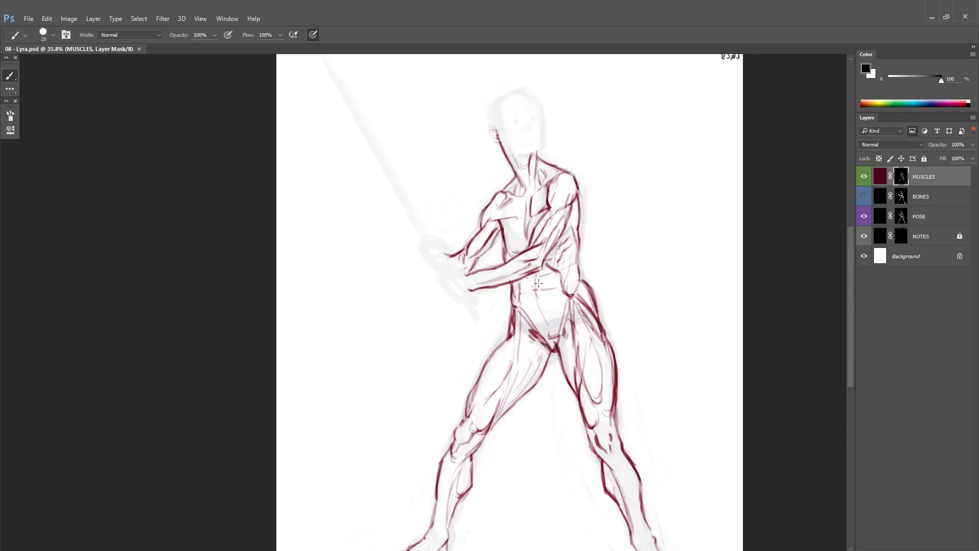
{"action": "key", "text": "ctrl+s"}
Step: Clean up the muscle lines around the torso and hips with the bones hidden, and save
{"action": "scroll", "coordinate": [748, 312], "scroll_direction": "down", "scroll_amount": 1}
{"action": "left_click_drag", "start_coordinate": [678, 272], "coordinate": [541, 221]}
{"action": "key", "text": "ctrl+s"}
{"action": "scroll", "coordinate": [510, 255], "scroll_direction": "up", "scroll_amount": 2}
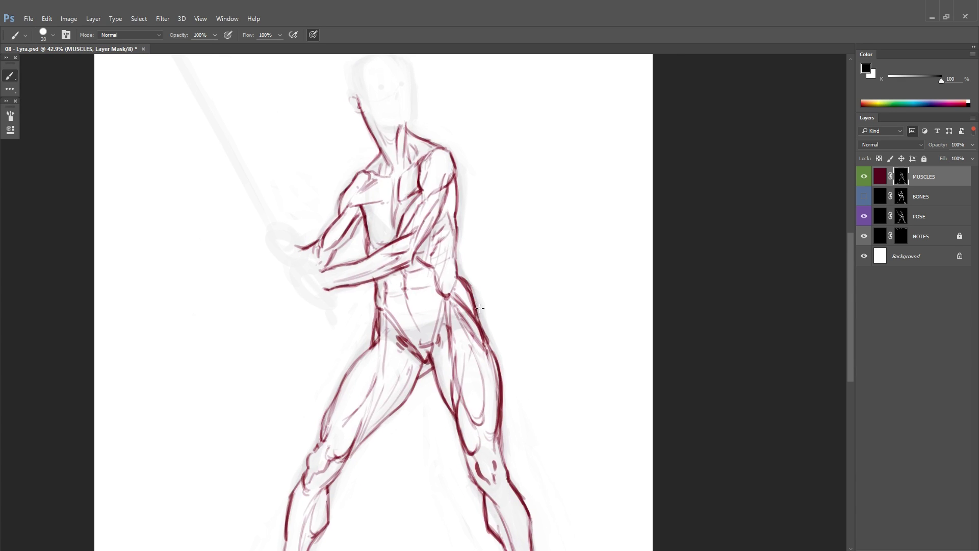
Step: Outline the lower hand's fist, knuckles and fingers around the sword grip with the bones visible
{"action": "scroll", "coordinate": [377, 319], "scroll_direction": "down", "scroll_amount": 1}
{"action": "scroll", "coordinate": [377, 319], "scroll_direction": "down", "scroll_amount": 2}
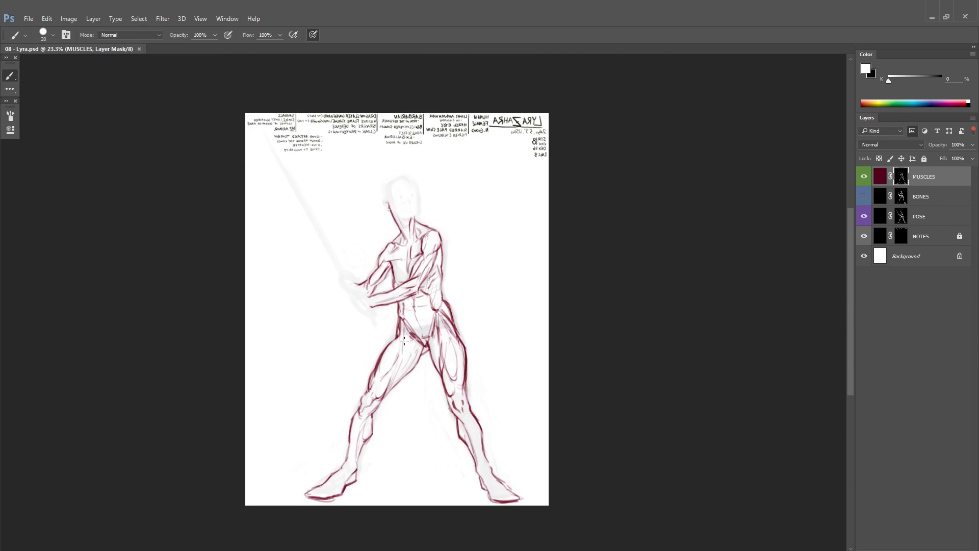
{"action": "scroll", "coordinate": [392, 301], "scroll_direction": "up", "scroll_amount": 4}
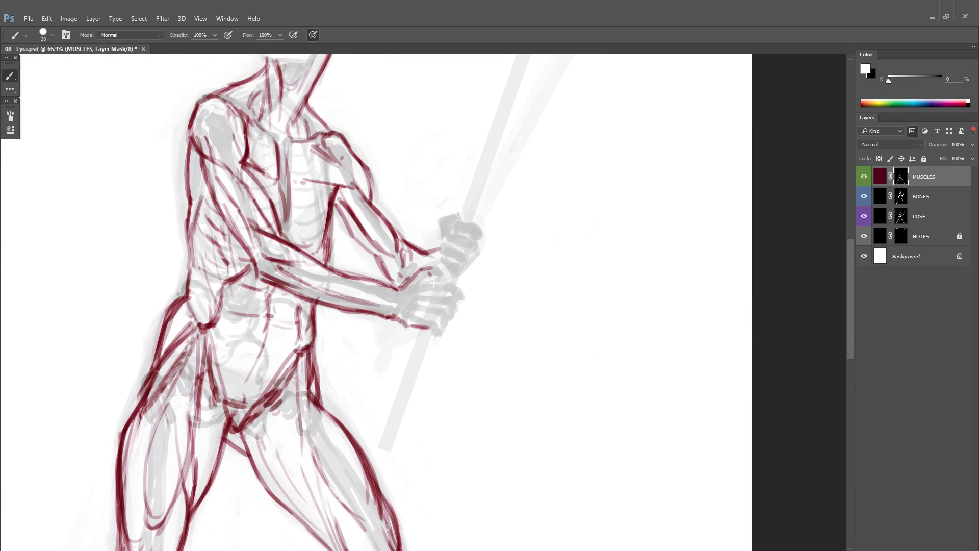
{"action": "left_click_drag", "start_coordinate": [434, 282], "coordinate": [445, 315]}
{"action": "scroll", "coordinate": [446, 327], "scroll_direction": "up", "scroll_amount": 1}
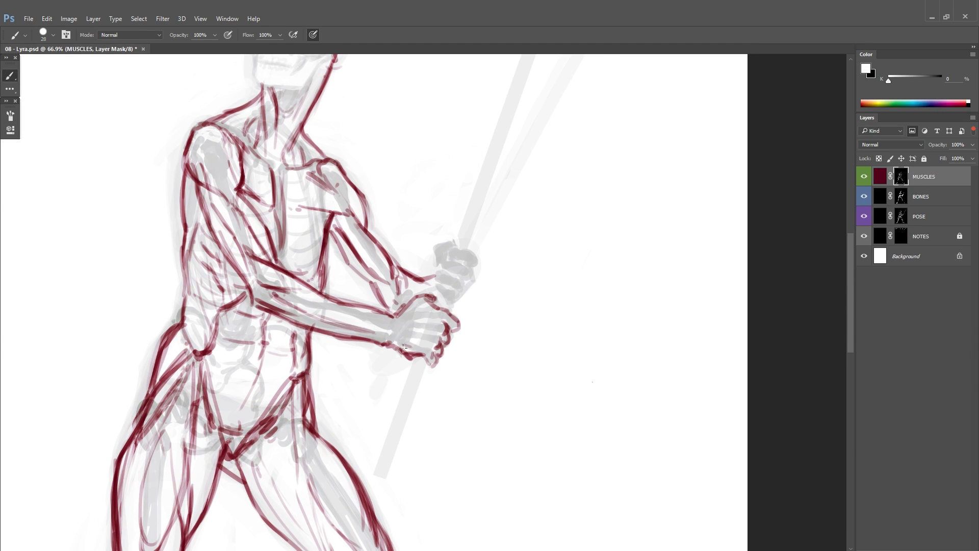
{"action": "scroll", "coordinate": [453, 260], "scroll_direction": "up", "scroll_amount": 2}
{"action": "mouse_move", "coordinate": [442, 295]}
{"action": "left_mouse_down"}
{"action": "mouse_move", "coordinate": [431, 332]}
{"action": "mouse_move", "coordinate": [430, 316]}
{"action": "mouse_move", "coordinate": [459, 305]}
{"action": "mouse_move", "coordinate": [428, 341]}
{"action": "mouse_move", "coordinate": [416, 322]}
{"action": "mouse_move", "coordinate": [368, 312]}
{"action": "mouse_move", "coordinate": [375, 332]}
{"action": "mouse_move", "coordinate": [403, 345]}
{"action": "left_mouse_up"}
Step: Try outlining the upper hand's fist on the mirrored canvas, erase the attempt, flip the canvas back, and save
{"action": "key", "text": "ctrl+minus"}
{"action": "key", "text": "ctrl+minus"}
{"action": "key", "text": "ctrl+minus"}
{"action": "key", "text": "ctrl+shift+h"}
{"action": "key", "text": "ctrl+equal"}
{"action": "key", "text": "ctrl+equal"}
{"action": "key", "text": "x"}
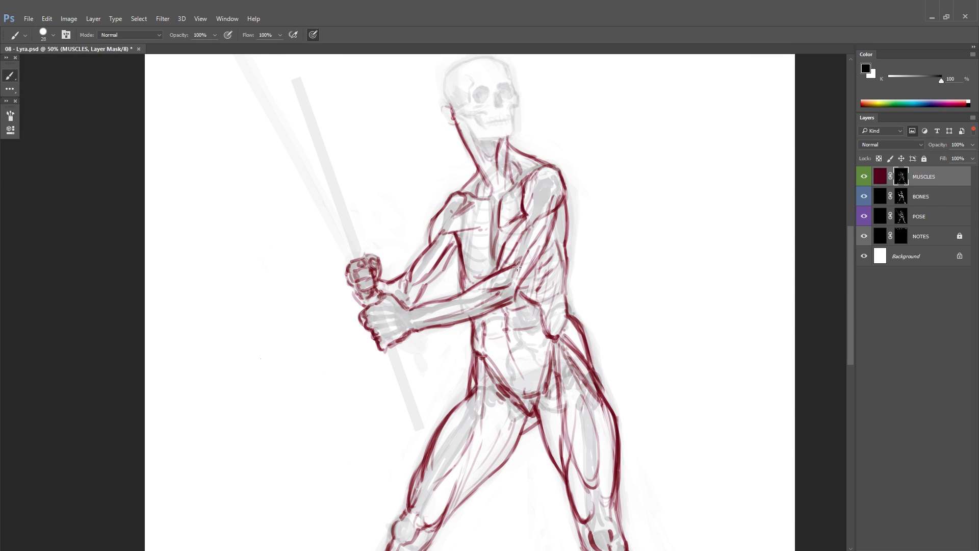
{"action": "left_click_drag", "start_coordinate": [387, 286], "coordinate": [281, 352]}
{"action": "mouse_move", "coordinate": [250, 327]}
{"action": "left_mouse_down"}
{"action": "mouse_move", "coordinate": [252, 357]}
{"action": "mouse_move", "coordinate": [241, 346]}
{"action": "left_mouse_up"}
{"action": "key", "text": "x"}
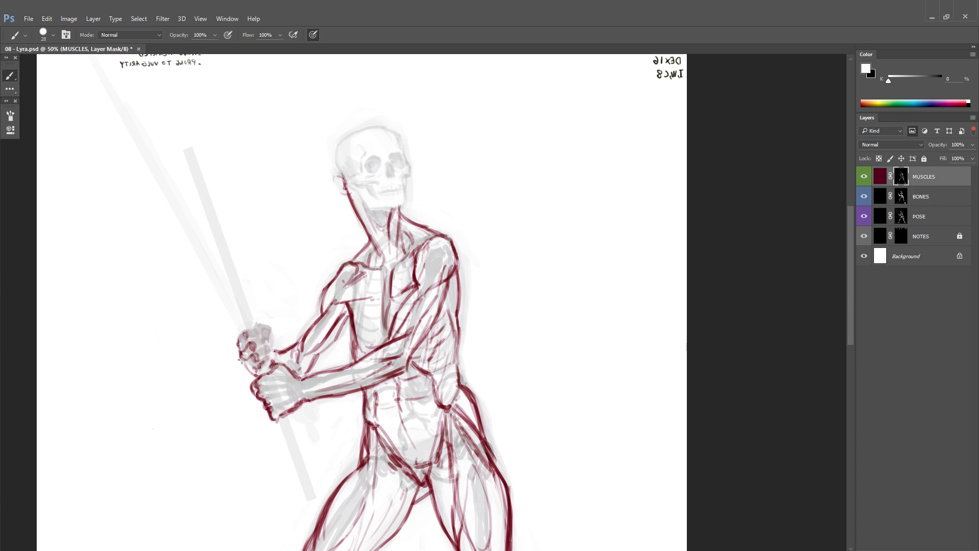
{"action": "left_click_drag", "start_coordinate": [263, 358], "coordinate": [262, 328]}
{"action": "key", "text": "x"}
{"action": "key", "text": "x"}
{"action": "left_click_drag", "start_coordinate": [263, 329], "coordinate": [252, 360]}
{"action": "key", "text": "x"}
{"action": "key", "text": "ctrl+shift+h"}
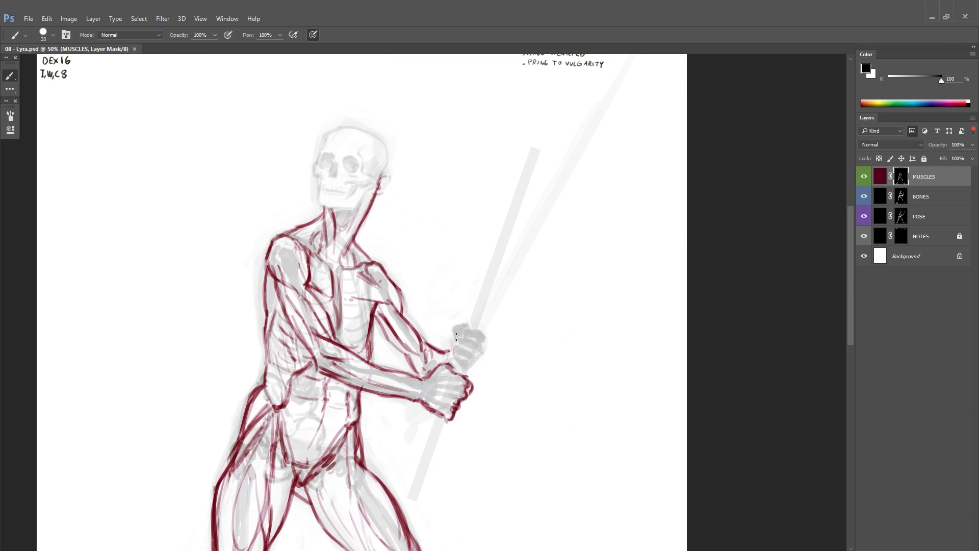
{"action": "key", "text": "ctrl+s"}
Step: Redraw the upper hand's thumb and fingers around the grip, adjust the hand with a lasso selection, and save
{"action": "left_click_drag", "start_coordinate": [492, 331], "coordinate": [484, 349]}
{"action": "key", "text": "x"}
{"action": "mouse_move", "coordinate": [474, 363]}
{"action": "left_mouse_down"}
{"action": "mouse_move", "coordinate": [461, 376]}
{"action": "mouse_move", "coordinate": [449, 340]}
{"action": "left_mouse_up"}
{"action": "key", "text": "l"}
{"action": "left_click_drag", "start_coordinate": [510, 364], "coordinate": [487, 390]}
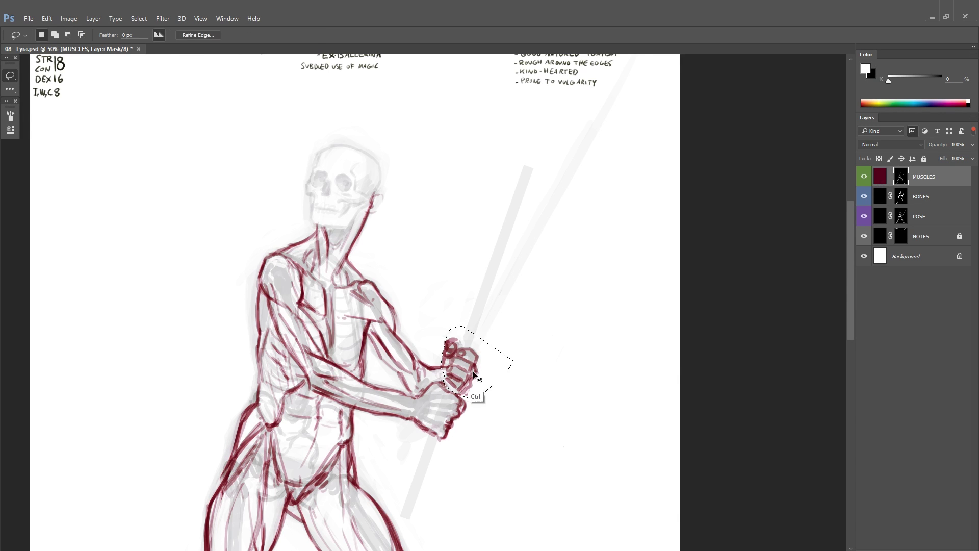
{"action": "key", "text": "b"}
{"action": "key", "text": "ctrl+s"}
Step: Draw the eye socket muscles, forehead muscles and nose base over the skull on the mirrored canvas
{"action": "scroll", "coordinate": [431, 378], "scroll_direction": "down", "scroll_amount": 5}
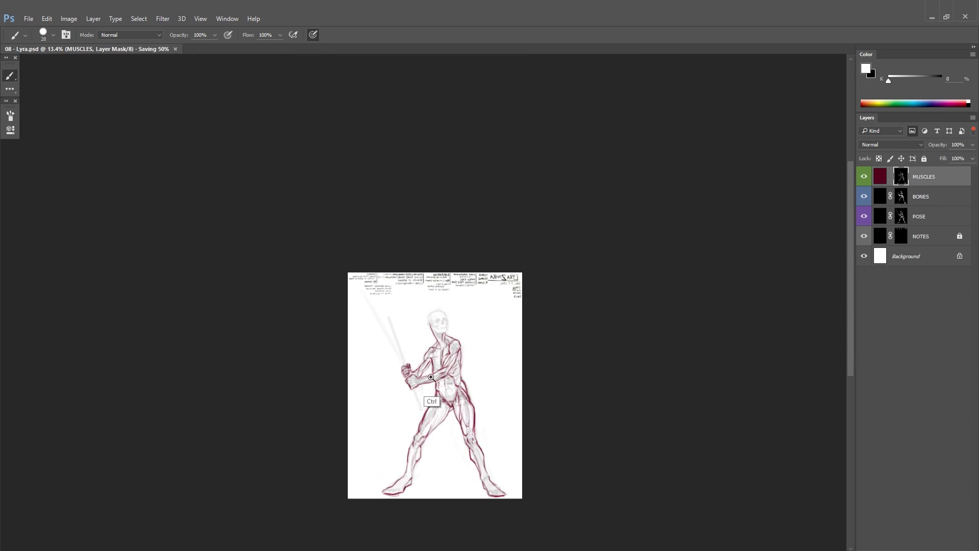
{"action": "scroll", "coordinate": [431, 377], "scroll_direction": "up", "scroll_amount": 5}
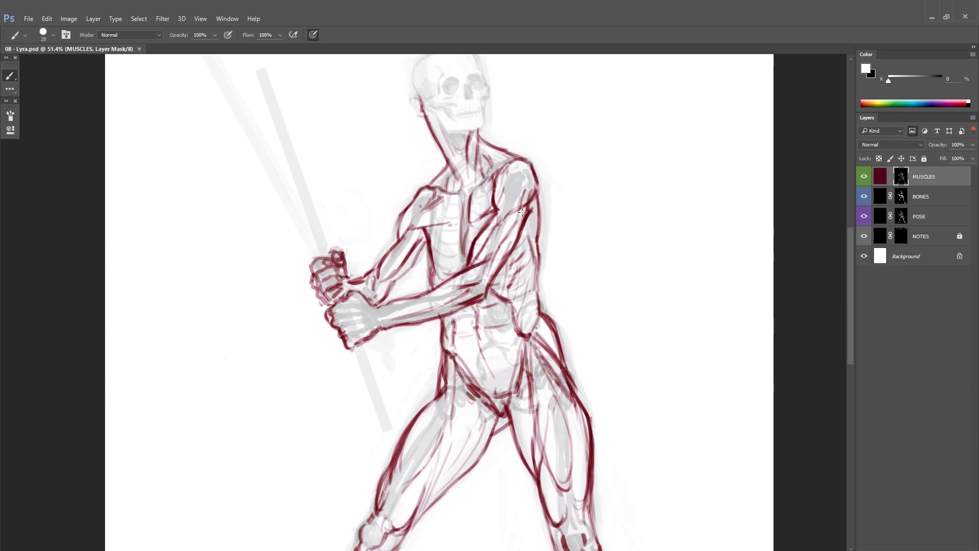
{"action": "scroll", "coordinate": [403, 276], "scroll_direction": "up", "scroll_amount": 3}
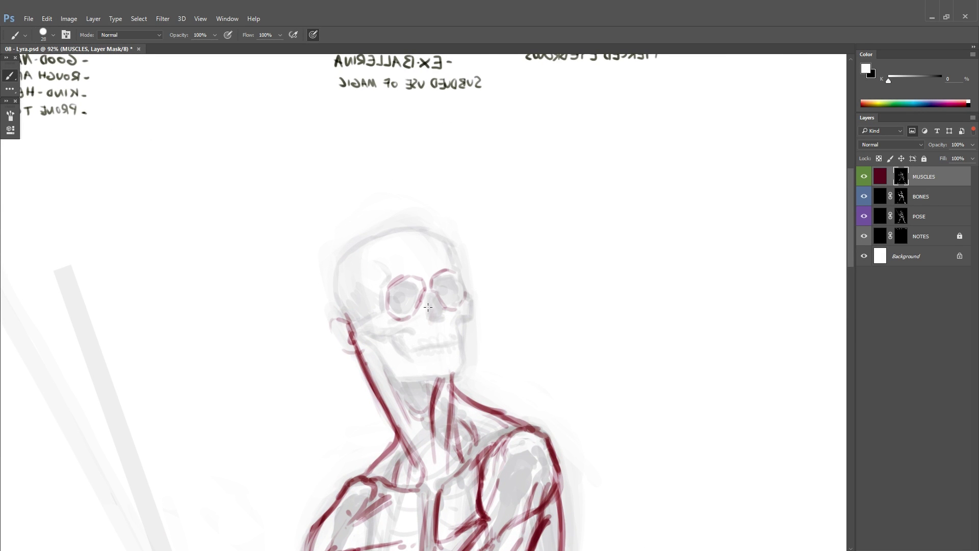
{"action": "left_click_drag", "start_coordinate": [378, 264], "coordinate": [393, 247]}
{"action": "left_click_drag", "start_coordinate": [419, 238], "coordinate": [446, 324]}
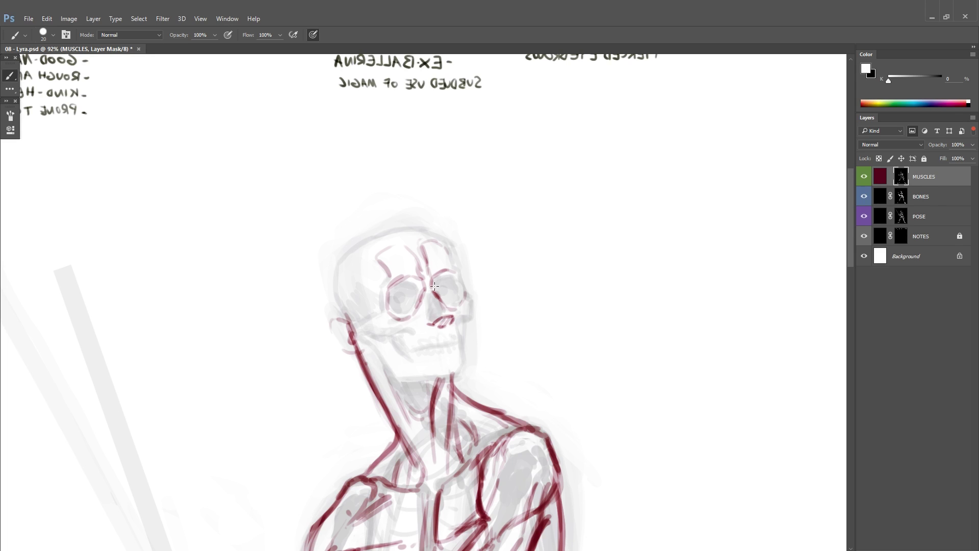
{"action": "left_click_drag", "start_coordinate": [434, 286], "coordinate": [452, 312]}
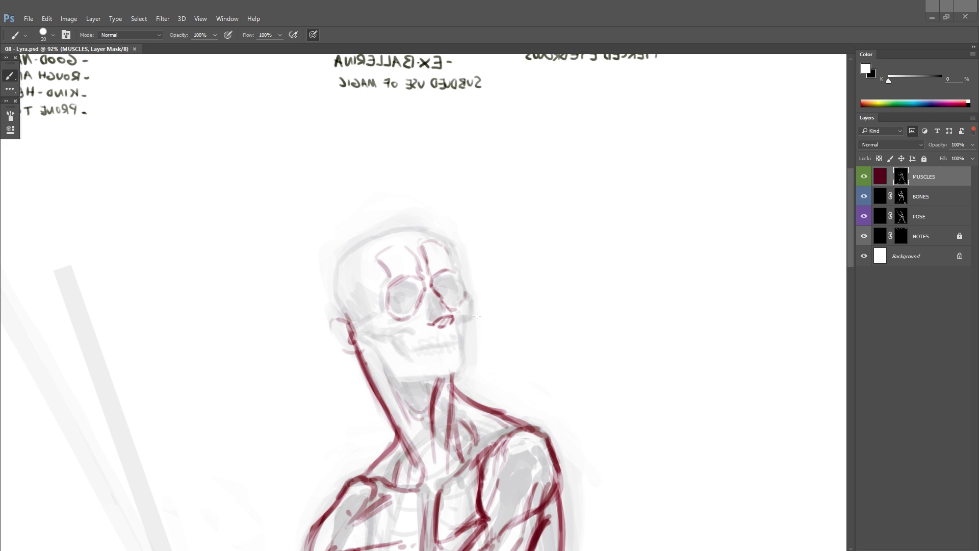
Step: Flip the canvas back and draw the eyes, eyebrows, nose, mouth and cranium outline with a smaller brush
{"action": "scroll", "coordinate": [477, 316], "scroll_direction": "down", "scroll_amount": 5}
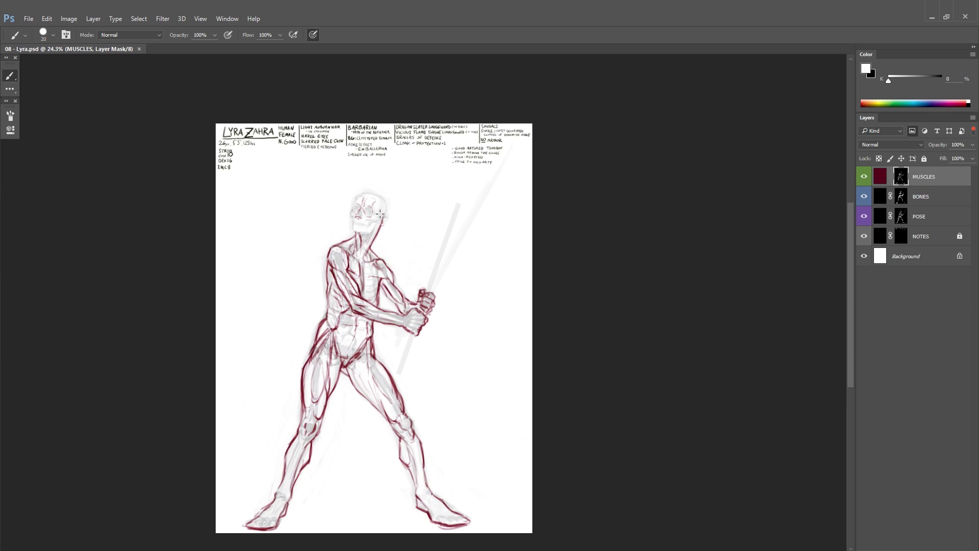
{"action": "scroll", "coordinate": [380, 213], "scroll_direction": "up", "scroll_amount": 5}
{"action": "left_click", "coordinate": [329, 241]}
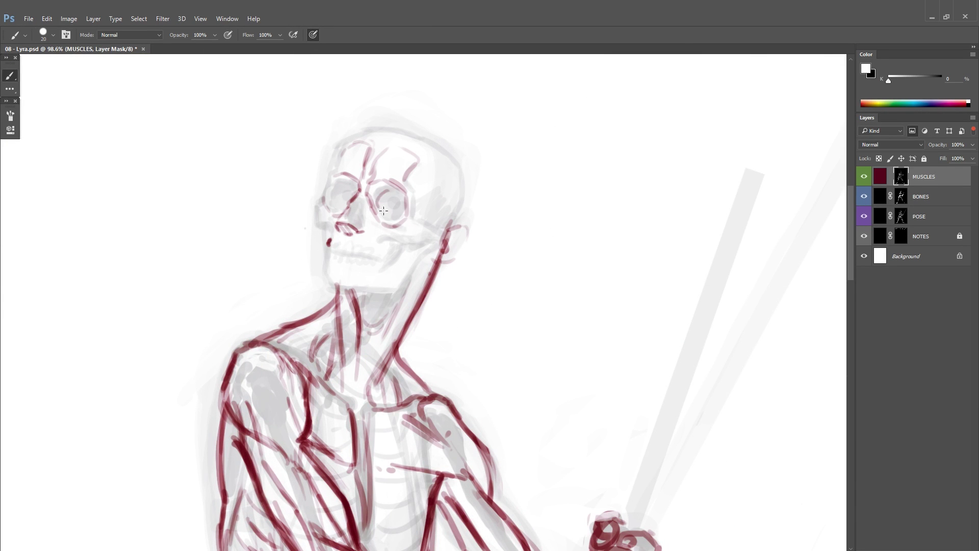
{"action": "mouse_move", "coordinate": [407, 191]}
{"action": "left_mouse_down"}
{"action": "mouse_move", "coordinate": [359, 202]}
{"action": "mouse_move", "coordinate": [390, 240]}
{"action": "mouse_move", "coordinate": [368, 270]}
{"action": "mouse_move", "coordinate": [402, 277]}
{"action": "left_mouse_up"}
{"action": "scroll", "coordinate": [365, 270], "scroll_direction": "up", "scroll_amount": 3}
{"action": "mouse_move", "coordinate": [326, 263]}
{"action": "left_mouse_down"}
{"action": "mouse_move", "coordinate": [319, 251]}
{"action": "mouse_move", "coordinate": [393, 260]}
{"action": "left_mouse_up"}
{"action": "key", "text": "bracketleft"}
{"action": "left_click_drag", "start_coordinate": [377, 257], "coordinate": [379, 268]}
{"action": "mouse_move", "coordinate": [291, 253]}
{"action": "left_mouse_down"}
{"action": "mouse_move", "coordinate": [341, 234]}
{"action": "mouse_move", "coordinate": [409, 260]}
{"action": "mouse_move", "coordinate": [405, 295]}
{"action": "mouse_move", "coordinate": [399, 283]}
{"action": "left_mouse_up"}
{"action": "mouse_move", "coordinate": [271, 312]}
{"action": "left_mouse_down"}
{"action": "mouse_move", "coordinate": [294, 239]}
{"action": "mouse_move", "coordinate": [484, 214]}
{"action": "mouse_move", "coordinate": [488, 306]}
{"action": "left_mouse_up"}
Step: Draw and refine the ear's outline and inner folds, add the nearby cheek and jaw lines, and save
{"action": "key", "text": "x"}
{"action": "mouse_move", "coordinate": [477, 312]}
{"action": "left_mouse_down"}
{"action": "mouse_move", "coordinate": [448, 385]}
{"action": "mouse_move", "coordinate": [505, 339]}
{"action": "left_mouse_up"}
{"action": "key", "text": "x"}
{"action": "left_click_drag", "start_coordinate": [497, 299], "coordinate": [465, 318]}
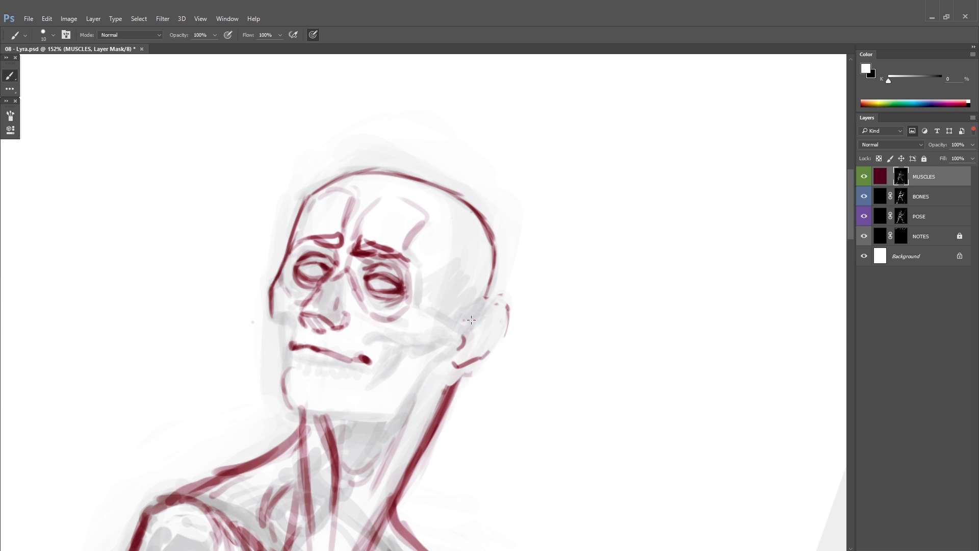
{"action": "left_click_drag", "start_coordinate": [451, 367], "coordinate": [477, 359]}
{"action": "key", "text": "x"}
{"action": "mouse_move", "coordinate": [449, 357]}
{"action": "left_mouse_down"}
{"action": "mouse_move", "coordinate": [484, 377]}
{"action": "mouse_move", "coordinate": [484, 358]}
{"action": "left_mouse_up"}
{"action": "key", "text": "x"}
{"action": "key", "text": "x"}
{"action": "key", "text": "x"}
{"action": "mouse_move", "coordinate": [474, 307]}
{"action": "left_mouse_down"}
{"action": "mouse_move", "coordinate": [504, 331]}
{"action": "mouse_move", "coordinate": [502, 357]}
{"action": "left_mouse_up"}
{"action": "mouse_move", "coordinate": [474, 316]}
{"action": "left_mouse_down"}
{"action": "mouse_move", "coordinate": [459, 341]}
{"action": "mouse_move", "coordinate": [467, 321]}
{"action": "left_mouse_up"}
{"action": "mouse_move", "coordinate": [484, 316]}
{"action": "left_mouse_down"}
{"action": "mouse_move", "coordinate": [461, 355]}
{"action": "mouse_move", "coordinate": [492, 290]}
{"action": "left_mouse_up"}
{"action": "key", "text": "ctrl+s"}
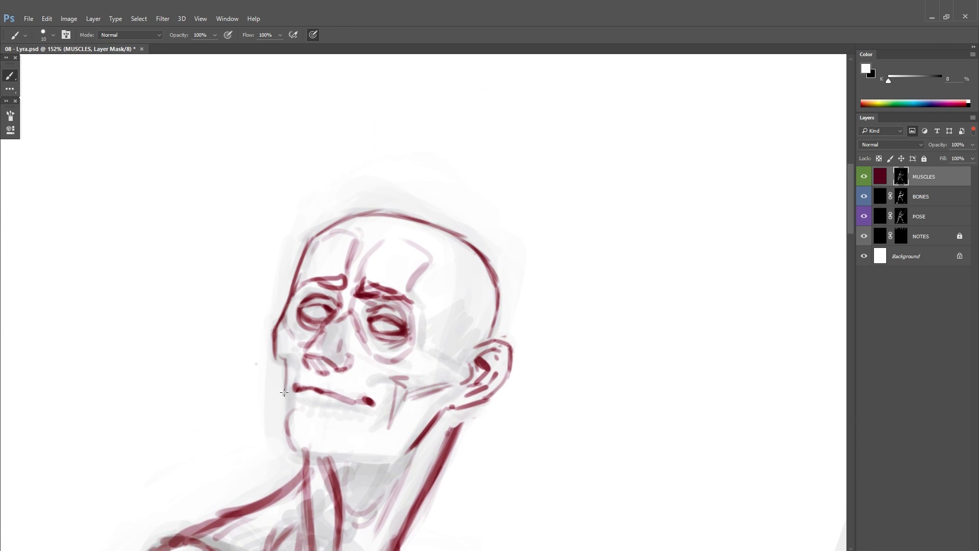
Step: Add the muscle lines of the chin and cheek and reshape the corner of the mouth
{"action": "left_click_drag", "start_coordinate": [419, 315], "coordinate": [432, 266]}
{"action": "left_click_drag", "start_coordinate": [390, 302], "coordinate": [375, 337]}
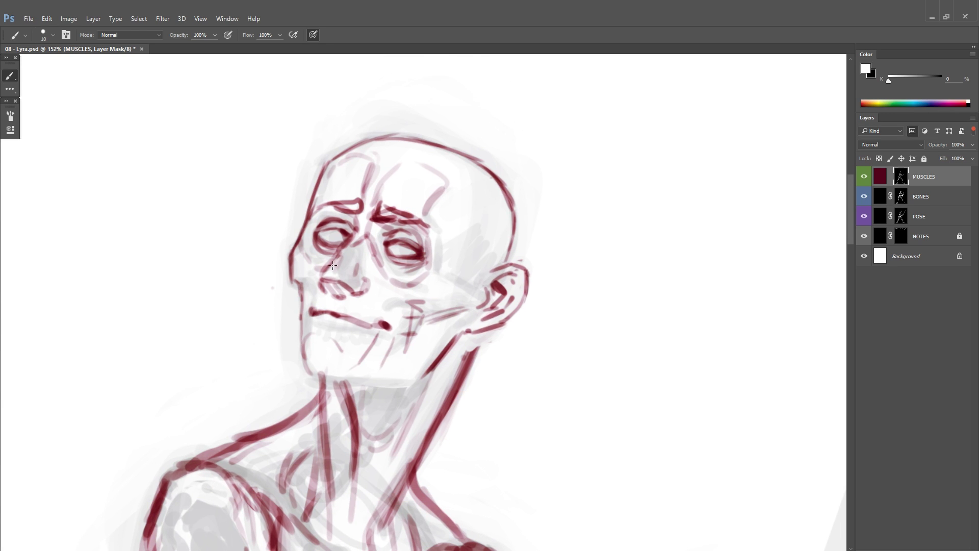
{"action": "scroll", "coordinate": [359, 275], "scroll_direction": "down", "scroll_amount": 1}
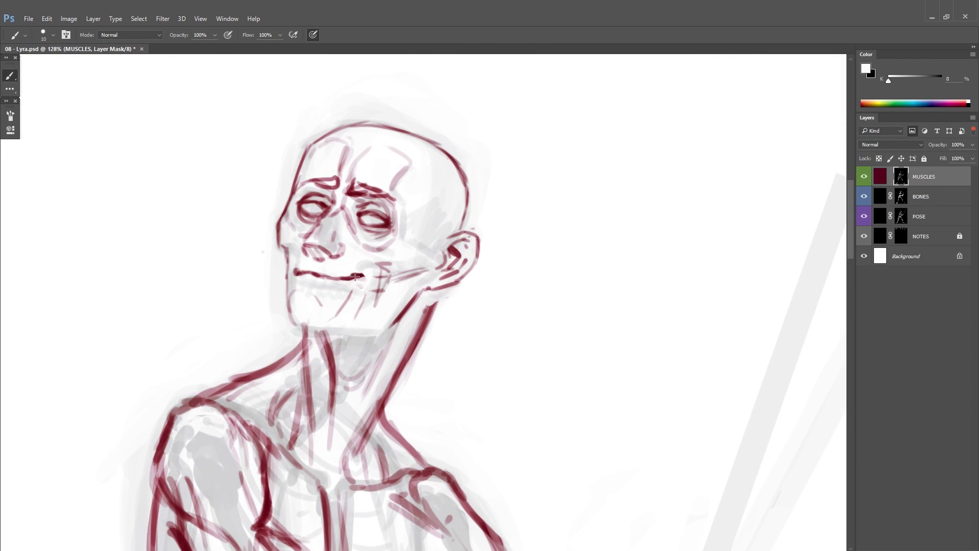
Step: Mirror the canvas and refine the eyes, the angled eyebrows and the line under the jaw
{"action": "key", "text": "ctrl+0"}
{"action": "key", "text": "ctrl+shift+h"}
{"action": "scroll", "coordinate": [463, 258], "scroll_direction": "up", "scroll_amount": 5}
{"action": "key", "text": "x"}
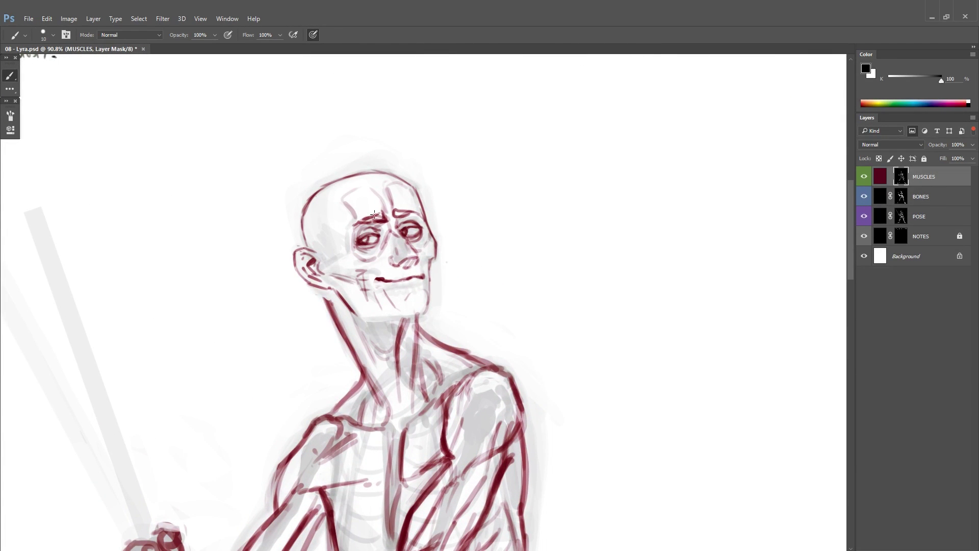
{"action": "key", "text": "x"}
{"action": "left_click_drag", "start_coordinate": [433, 258], "coordinate": [348, 319]}
{"action": "left_click_drag", "start_coordinate": [392, 203], "coordinate": [367, 219]}
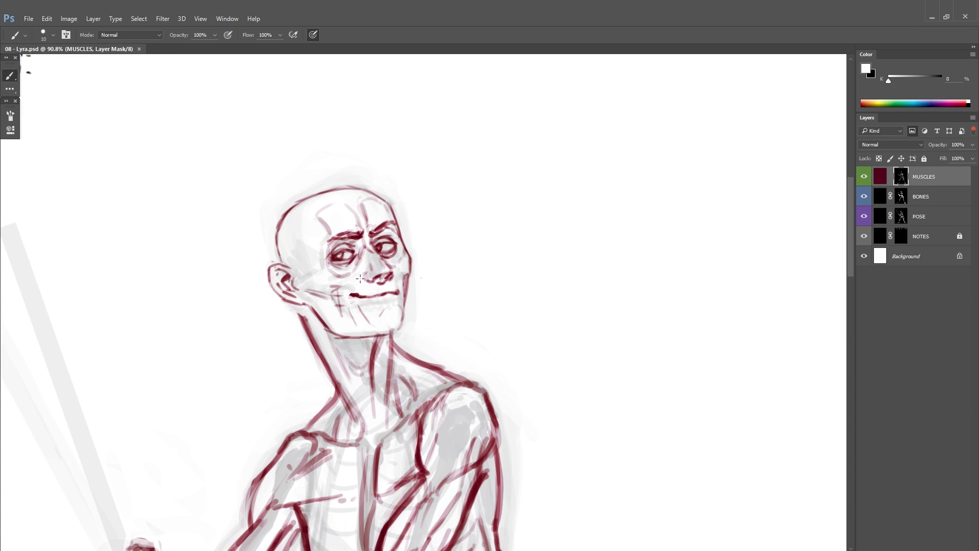
Step: Reshape the mouth into a fuller smile with stronger cheek lines, and save
{"action": "key", "text": "x"}
{"action": "key", "text": "x"}
{"action": "mouse_move", "coordinate": [354, 260]}
{"action": "left_mouse_down"}
{"action": "mouse_move", "coordinate": [334, 265]}
{"action": "mouse_move", "coordinate": [351, 276]}
{"action": "mouse_move", "coordinate": [346, 294]}
{"action": "left_mouse_up"}
{"action": "key", "text": "x"}
{"action": "key", "text": "x"}
{"action": "key", "text": "x"}
{"action": "key", "text": "x"}
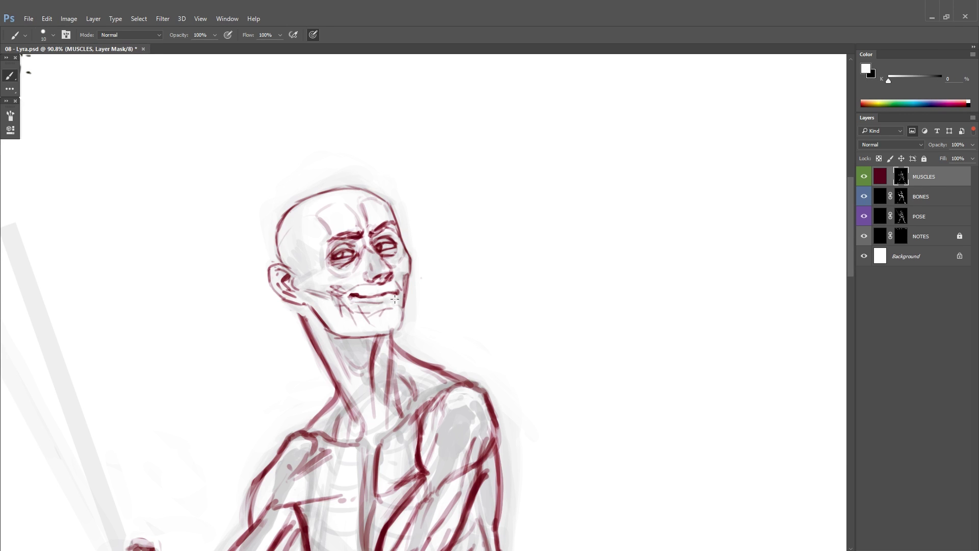
{"action": "key", "text": "ctrl+s"}
Step: Flip the canvas back to its original orientation, check the head, and save
{"action": "scroll", "coordinate": [361, 306], "scroll_direction": "up", "scroll_amount": 2}
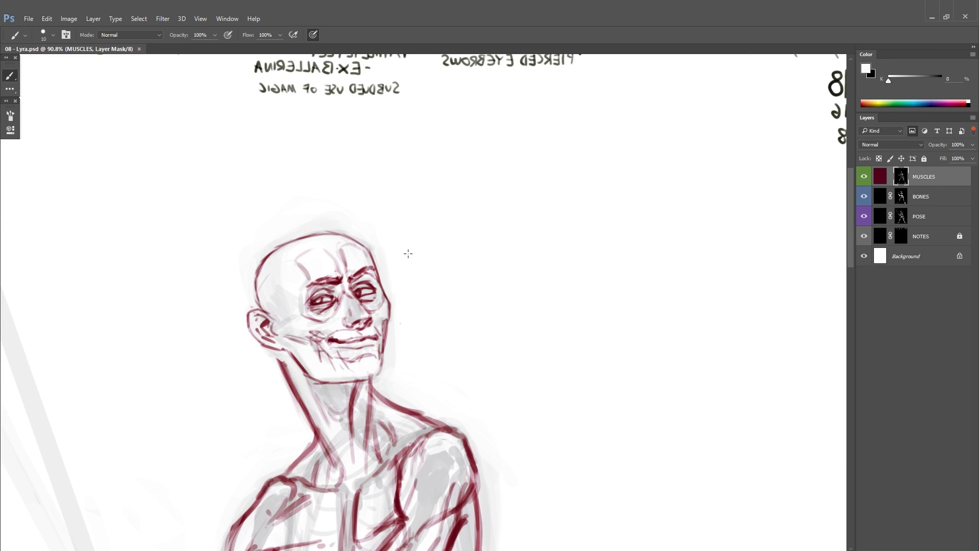
{"action": "key", "text": "ctrl+shift+h"}
{"action": "scroll", "coordinate": [375, 338], "scroll_direction": "up", "scroll_amount": 2}
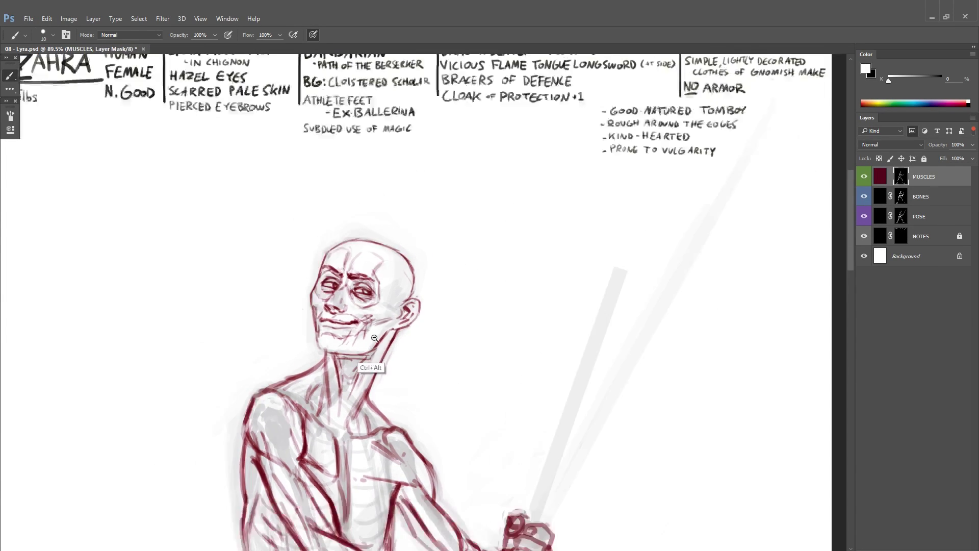
{"action": "key", "text": "ctrl+s"}
Step: Toggle the visibility of the anatomy layers to compare the muscles with the skeleton over the whole figure
{"action": "scroll", "coordinate": [374, 338], "scroll_direction": "down", "scroll_amount": 5}
{"action": "left_click_drag", "start_coordinate": [863, 220], "coordinate": [863, 201]}
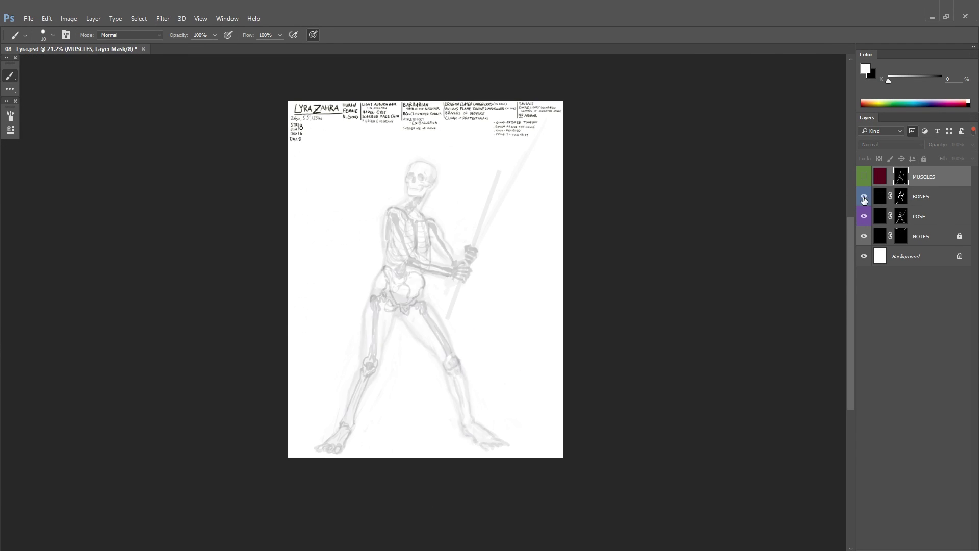
{"action": "left_click", "coordinate": [864, 178]}
{"action": "left_click", "coordinate": [864, 178]}
{"action": "left_click", "coordinate": [864, 178]}
{"action": "scroll", "coordinate": [554, 277], "scroll_direction": "up", "scroll_amount": 2}
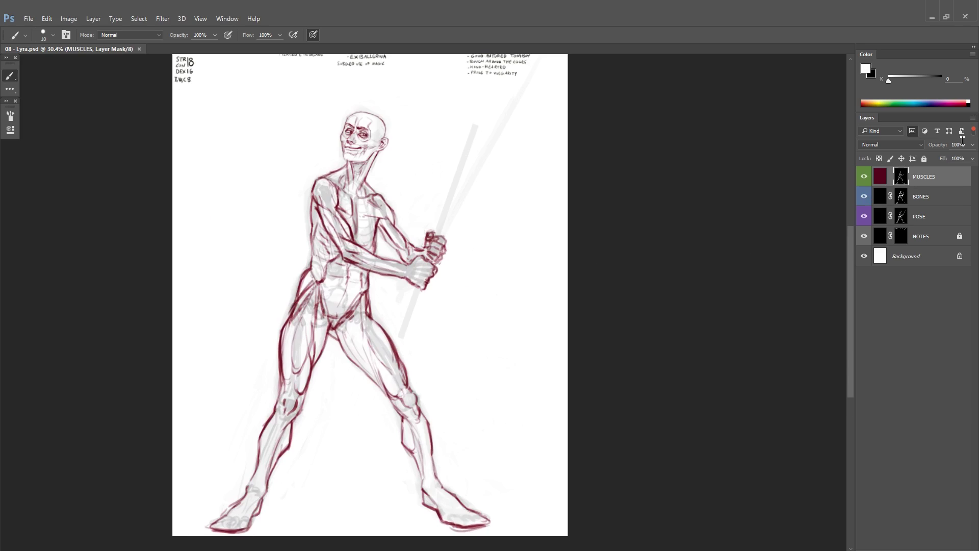
Step: Lower the opacity of the MUSCLES layer and fade the underlying anatomy guides
{"action": "left_click", "coordinate": [972, 145]}
{"action": "left_click_drag", "start_coordinate": [974, 157], "coordinate": [954, 159]}
{"action": "left_click", "coordinate": [931, 197]}
{"action": "left_click", "coordinate": [972, 144]}
{"action": "left_click", "coordinate": [918, 217]}
{"action": "left_click", "coordinate": [923, 176]}
Step: Add a black-filled layer with a black mask on top, name it SKIN, and give it a yellow label
{"action": "left_click", "coordinate": [866, 69]}
{"action": "left_click", "coordinate": [697, 350]}
{"action": "left_click", "coordinate": [806, 289]}
{"action": "key", "text": "ctrl+shift+alt+n"}
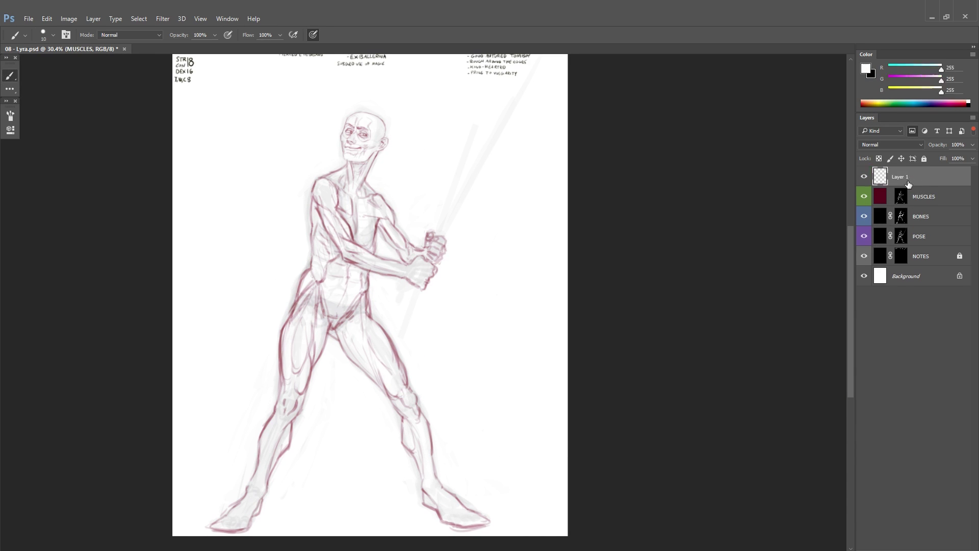
{"action": "double_click", "coordinate": [924, 177]}
{"action": "type", "text": "SKIN"}
{"action": "key", "text": "Return"}
{"action": "right_click", "coordinate": [867, 177]}
{"action": "left_click", "coordinate": [892, 243]}
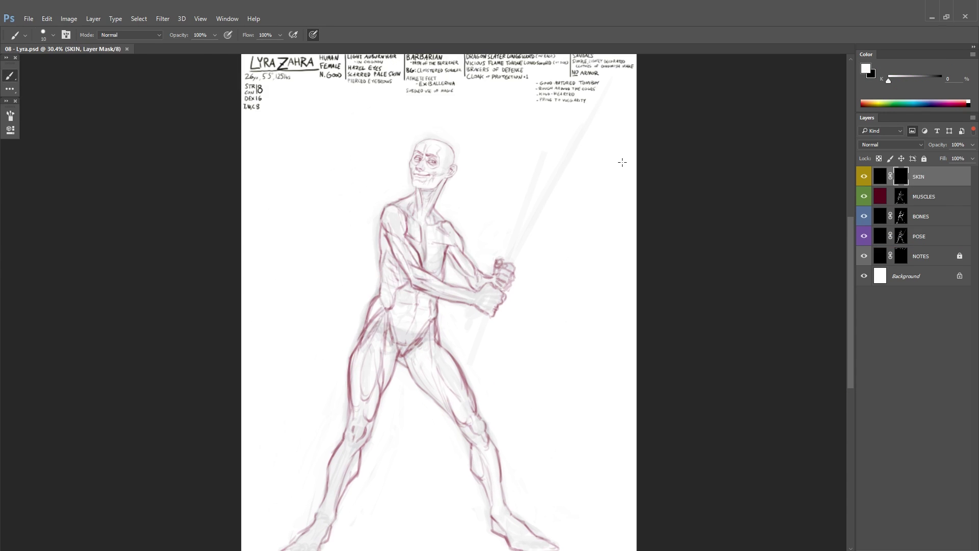
Step: Add a white-filled layer directly above MUSCLES, set its opacity to 64%, and lock it
{"action": "left_click", "coordinate": [931, 197]}
{"action": "left_click", "coordinate": [972, 145]}
{"action": "key", "text": "ctrl+shift+alt+n"}
{"action": "key", "text": "alt+BackSpace"}
{"action": "left_click_drag", "start_coordinate": [951, 158], "coordinate": [938, 158]}
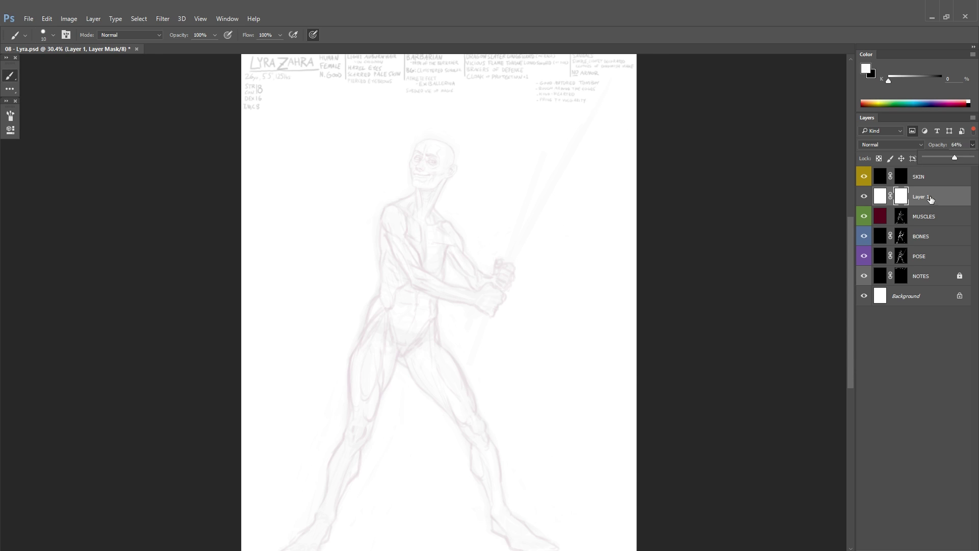
Step: Ink both eyebrows in thick black strokes on the SKIN layer's mask
{"action": "left_click", "coordinate": [900, 177]}
{"action": "scroll", "coordinate": [498, 271], "scroll_direction": "up", "scroll_amount": 6}
{"action": "left_click_drag", "start_coordinate": [533, 198], "coordinate": [521, 302]}
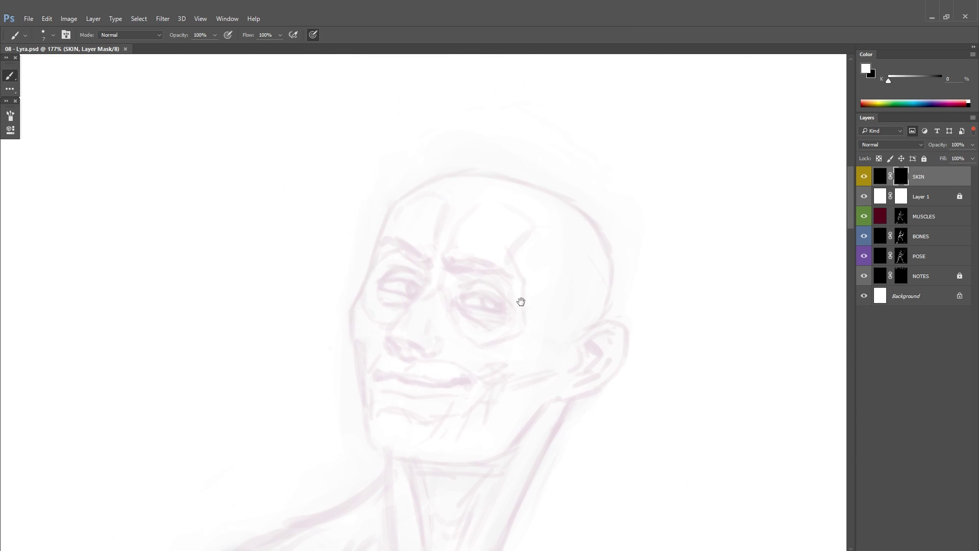
{"action": "left_click_drag", "start_coordinate": [455, 271], "coordinate": [503, 268]}
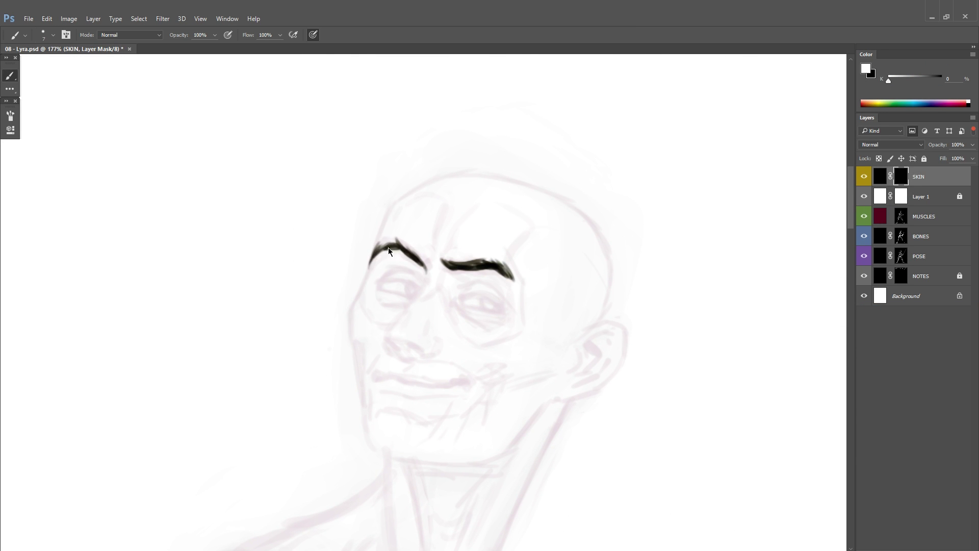
Step: Ink the ear's outline and inner shading, and the jawline running from the earlobe toward the chin, on SKIN
{"action": "mouse_move", "coordinate": [596, 314]}
{"action": "left_mouse_down"}
{"action": "mouse_move", "coordinate": [607, 258]}
{"action": "mouse_move", "coordinate": [634, 274]}
{"action": "left_mouse_up"}
{"action": "left_click_drag", "start_coordinate": [566, 344], "coordinate": [635, 294]}
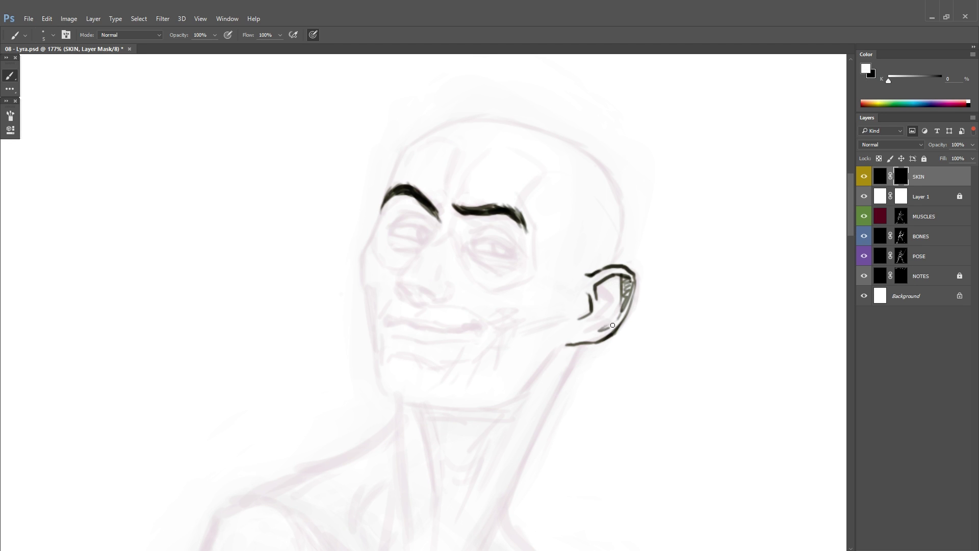
{"action": "left_click_drag", "start_coordinate": [612, 324], "coordinate": [600, 328]}
{"action": "left_click_drag", "start_coordinate": [570, 334], "coordinate": [589, 329]}
{"action": "left_click_drag", "start_coordinate": [609, 319], "coordinate": [604, 294]}
{"action": "left_click_drag", "start_coordinate": [567, 347], "coordinate": [504, 414]}
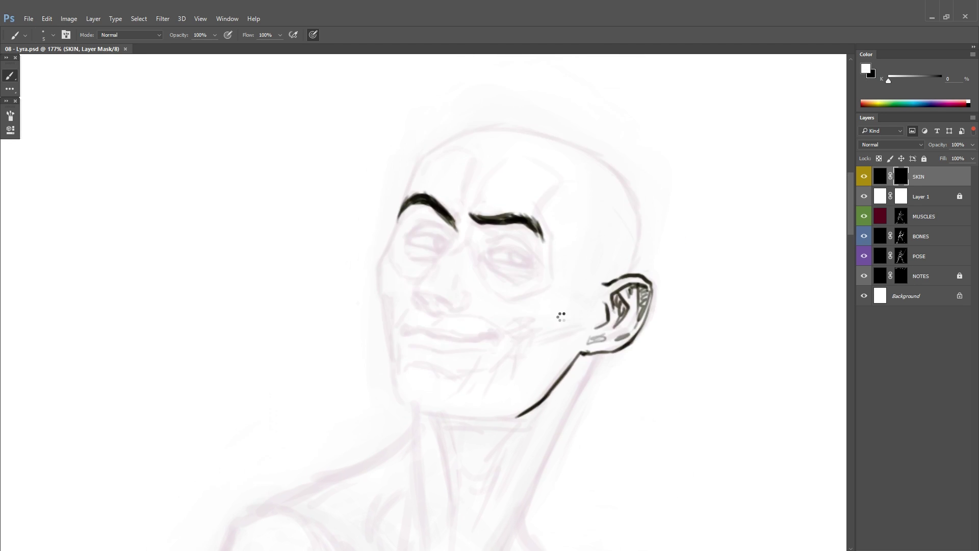
Step: Mirror the canvas and ink the nose's bridge, tip and underside on SKIN
{"action": "key", "text": "ctrl+shift+h"}
{"action": "key", "text": "x"}
{"action": "key", "text": "x"}
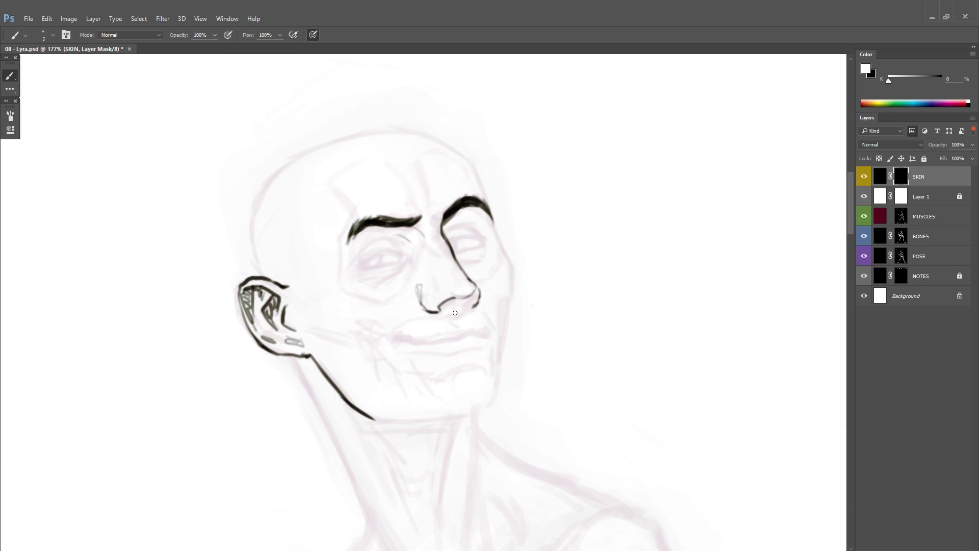
{"action": "left_click_drag", "start_coordinate": [455, 312], "coordinate": [582, 249]}
Step: Refine the nostrils, mark the groove above the lip, and ink the smiling mouth line with dark corners
{"action": "key", "text": "x"}
{"action": "mouse_move", "coordinate": [555, 252]}
{"action": "left_mouse_down"}
{"action": "mouse_move", "coordinate": [626, 242]}
{"action": "mouse_move", "coordinate": [579, 249]}
{"action": "left_mouse_up"}
{"action": "left_click_drag", "start_coordinate": [504, 298], "coordinate": [513, 277]}
{"action": "left_click_drag", "start_coordinate": [445, 298], "coordinate": [542, 284]}
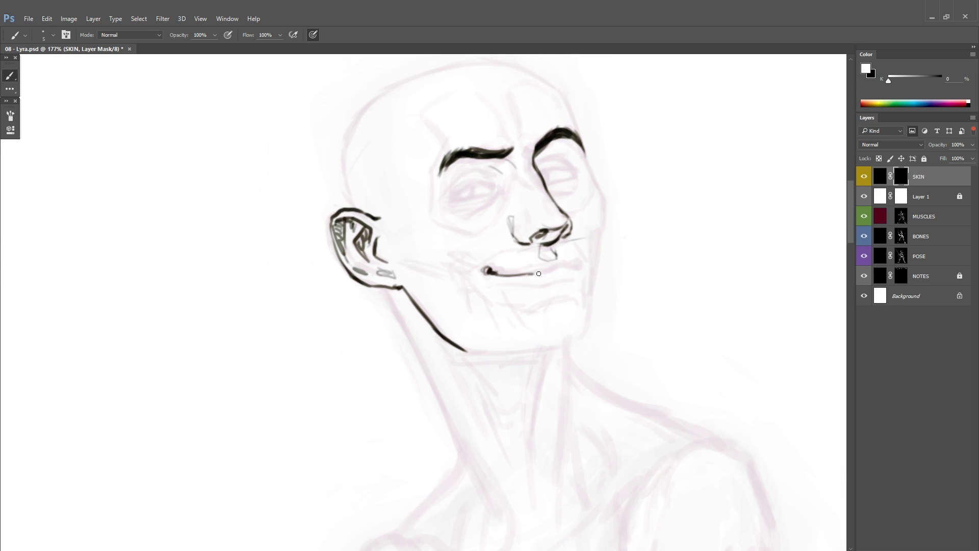
{"action": "key", "text": "x"}
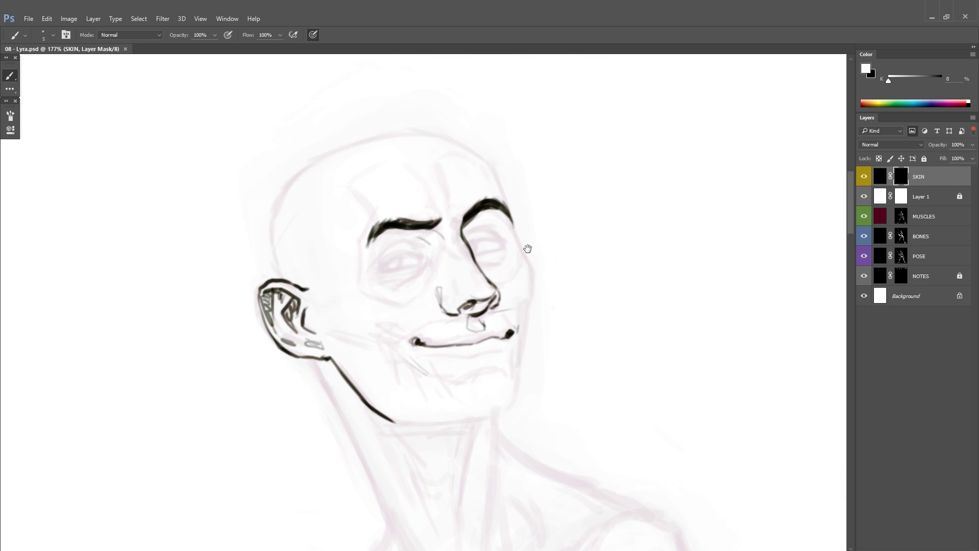
Step: Ink both eyes below the brows with upper and lower lids, creases and shaded irises
{"action": "left_click_drag", "start_coordinate": [399, 255], "coordinate": [469, 270]}
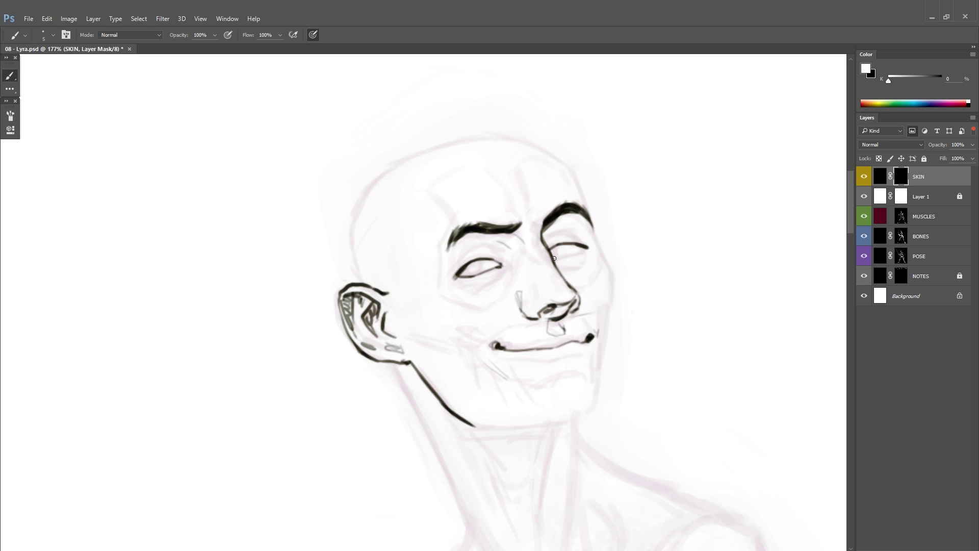
{"action": "key", "text": "x"}
{"action": "mouse_move", "coordinate": [562, 246]}
{"action": "left_mouse_down"}
{"action": "mouse_move", "coordinate": [640, 170]}
{"action": "mouse_move", "coordinate": [595, 210]}
{"action": "mouse_move", "coordinate": [532, 207]}
{"action": "mouse_move", "coordinate": [562, 237]}
{"action": "left_mouse_up"}
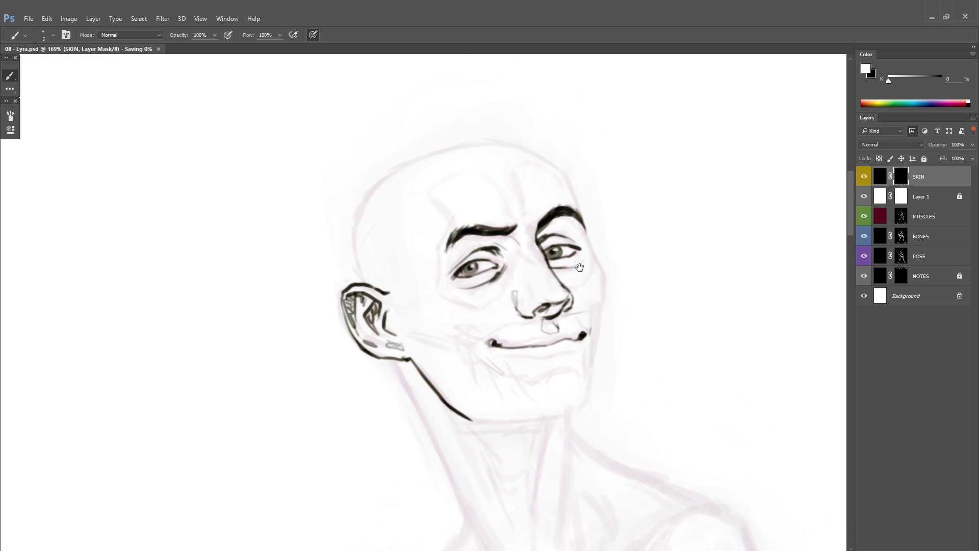
Step: Mirror the canvas and ink the face's outer contour from the brow over the cheek and around the chin to the jawline
{"action": "key", "text": "ctrl+shift+h"}
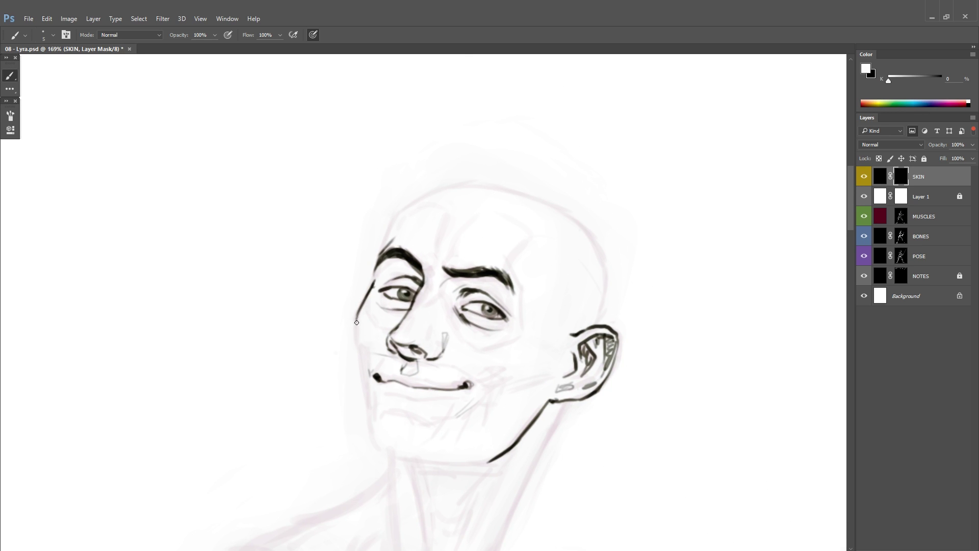
{"action": "left_click_drag", "start_coordinate": [357, 322], "coordinate": [450, 204]}
{"action": "key", "text": "x"}
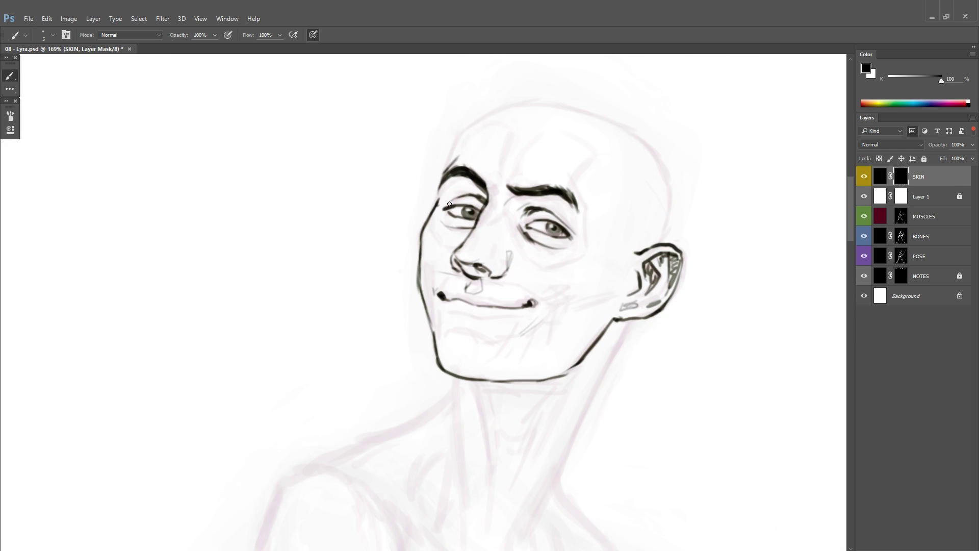
{"action": "key", "text": "x"}
Step: Ink the skull's outline from the forehead over the crown to behind the ear, add the brow crease and save the file
{"action": "left_click_drag", "start_coordinate": [614, 148], "coordinate": [579, 275]}
{"action": "mouse_move", "coordinate": [438, 247]}
{"action": "left_mouse_down"}
{"action": "mouse_move", "coordinate": [406, 311]}
{"action": "mouse_move", "coordinate": [623, 273]}
{"action": "left_mouse_up"}
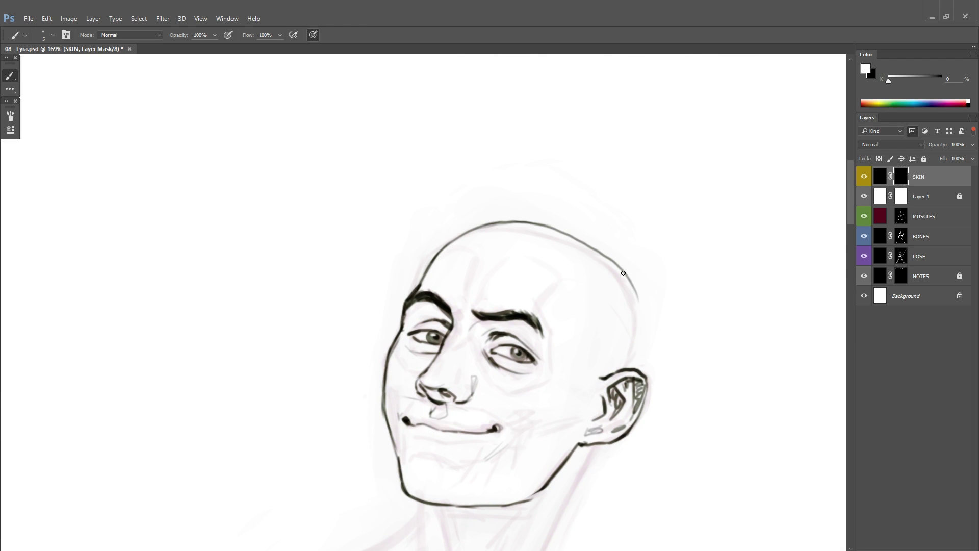
{"action": "scroll", "coordinate": [561, 270], "scroll_direction": "down", "scroll_amount": 3}
{"action": "key", "text": "ctrl+s"}
{"action": "left_click_drag", "start_coordinate": [532, 296], "coordinate": [521, 255]}
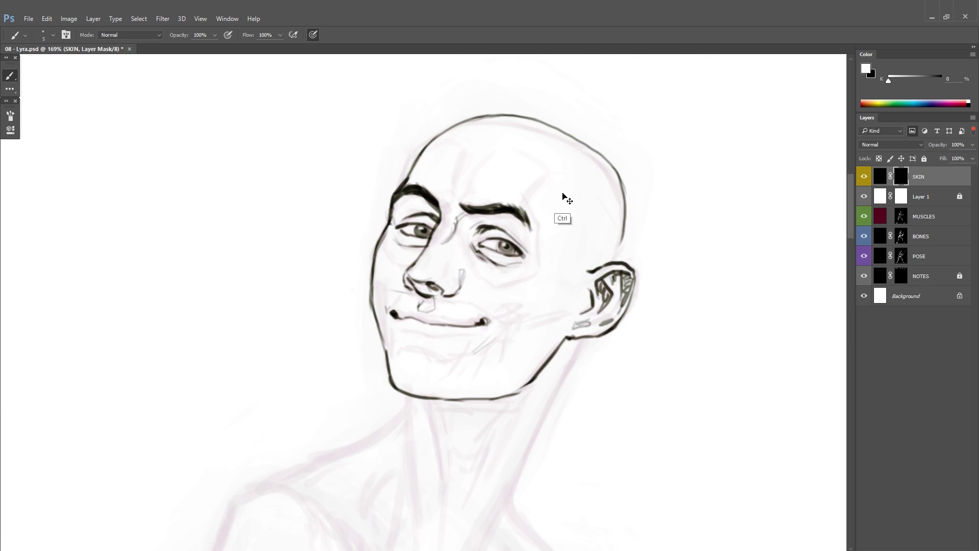
{"action": "mouse_move", "coordinate": [563, 218]}
{"action": "left_mouse_down"}
{"action": "mouse_move", "coordinate": [542, 204]}
{"action": "mouse_move", "coordinate": [526, 224]}
{"action": "left_mouse_up"}
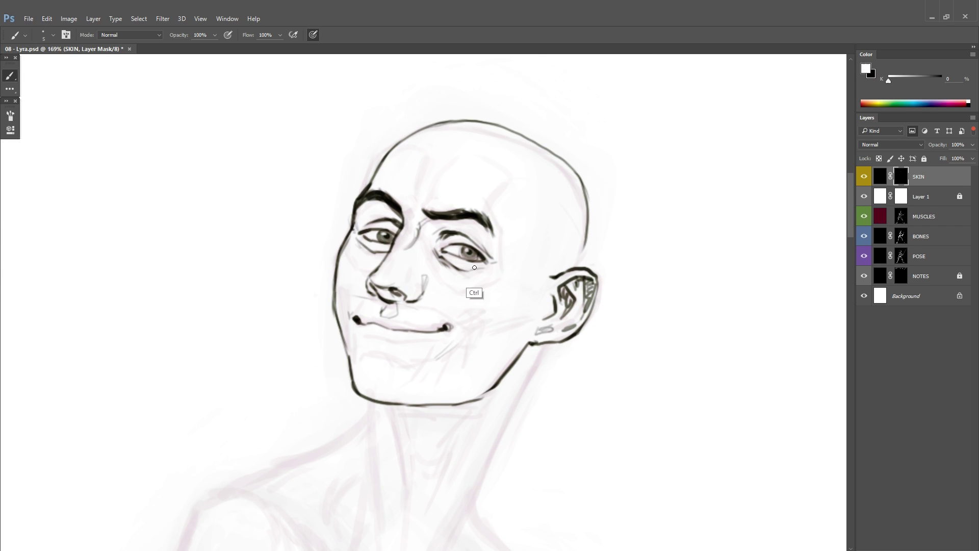
Step: Ink the shadow below the lower lip, the chin curve, and the nostril and cheekbone accents toward the ear
{"action": "mouse_move", "coordinate": [406, 272]}
{"action": "left_mouse_down"}
{"action": "mouse_move", "coordinate": [472, 232]}
{"action": "mouse_move", "coordinate": [527, 229]}
{"action": "left_mouse_up"}
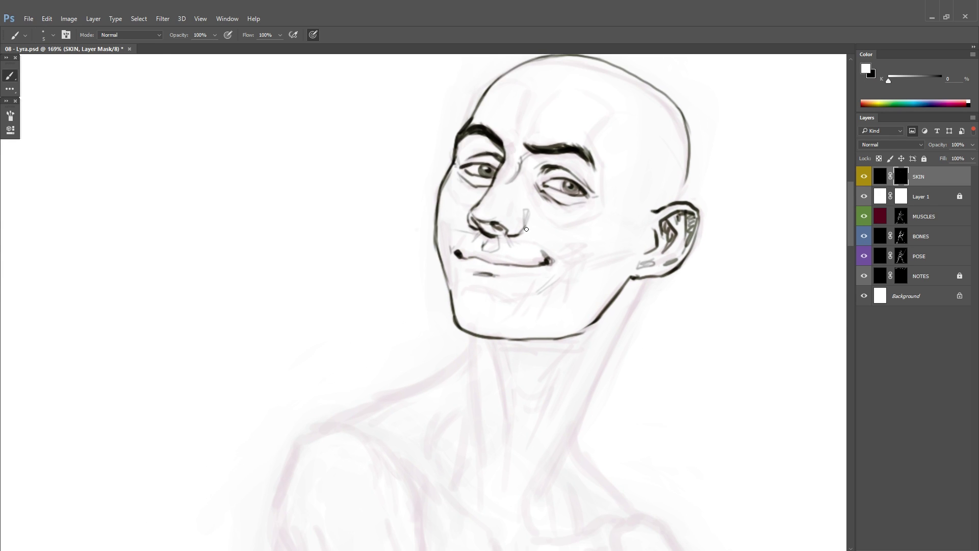
{"action": "key", "text": "x"}
{"action": "left_click_drag", "start_coordinate": [461, 323], "coordinate": [424, 355]}
{"action": "left_click_drag", "start_coordinate": [506, 317], "coordinate": [481, 343]}
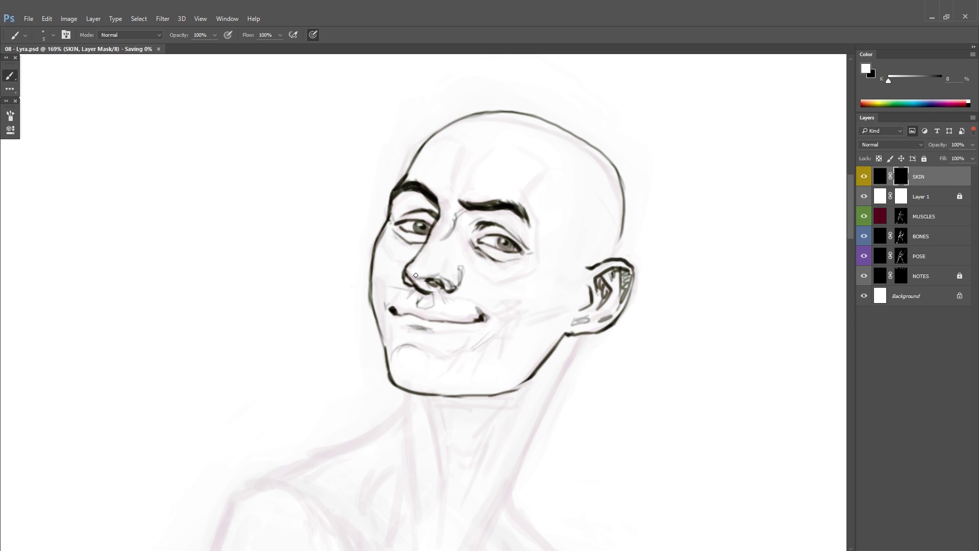
{"action": "left_click_drag", "start_coordinate": [403, 274], "coordinate": [362, 284]}
{"action": "left_click_drag", "start_coordinate": [535, 285], "coordinate": [529, 293]}
{"action": "left_click_drag", "start_coordinate": [479, 321], "coordinate": [532, 296]}
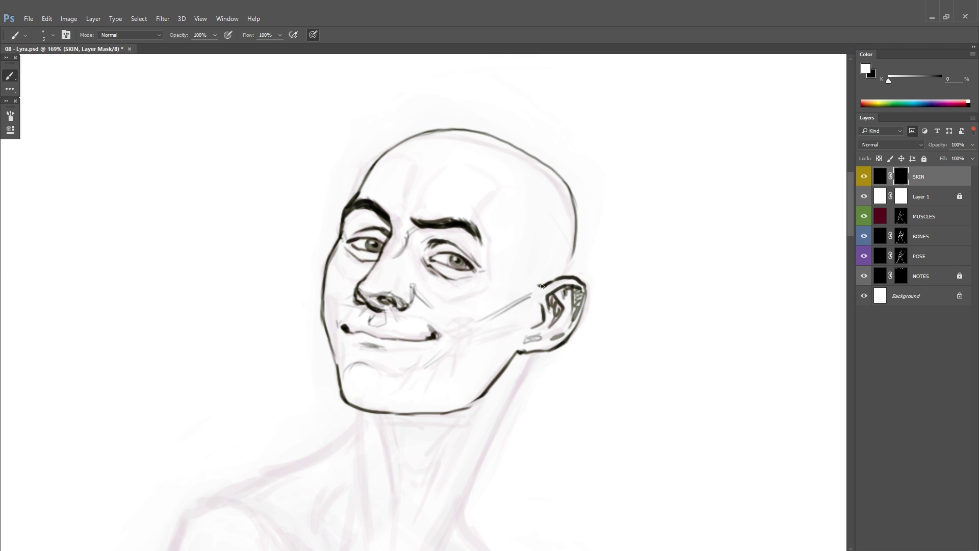
Step: Ink the top of the near shoulder, the back of the neck and the neck muscle lines below the jaw
{"action": "scroll", "coordinate": [495, 279], "scroll_direction": "down", "scroll_amount": 4}
{"action": "left_click_drag", "start_coordinate": [394, 313], "coordinate": [491, 249]}
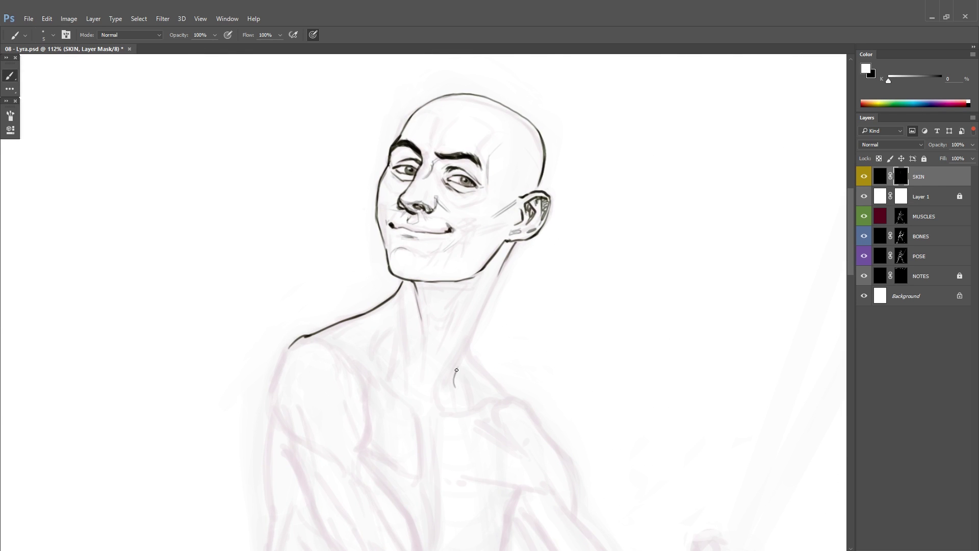
{"action": "left_click_drag", "start_coordinate": [511, 253], "coordinate": [455, 378]}
{"action": "left_click_drag", "start_coordinate": [455, 379], "coordinate": [506, 306]}
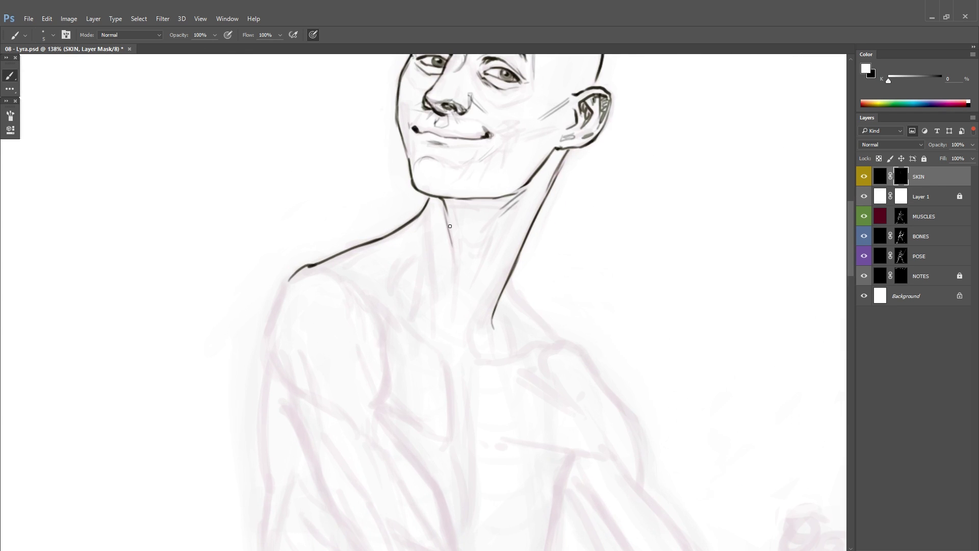
{"action": "left_click_drag", "start_coordinate": [431, 195], "coordinate": [422, 272]}
{"action": "scroll", "coordinate": [443, 204], "scroll_direction": "up", "scroll_amount": 2}
Step: Ink the near shoulder's outer edge and continue the body's side contour down to the waist
{"action": "left_click_drag", "start_coordinate": [283, 217], "coordinate": [300, 276]}
{"action": "left_click_drag", "start_coordinate": [443, 357], "coordinate": [443, 153]}
{"action": "left_click_drag", "start_coordinate": [276, 56], "coordinate": [266, 319]}
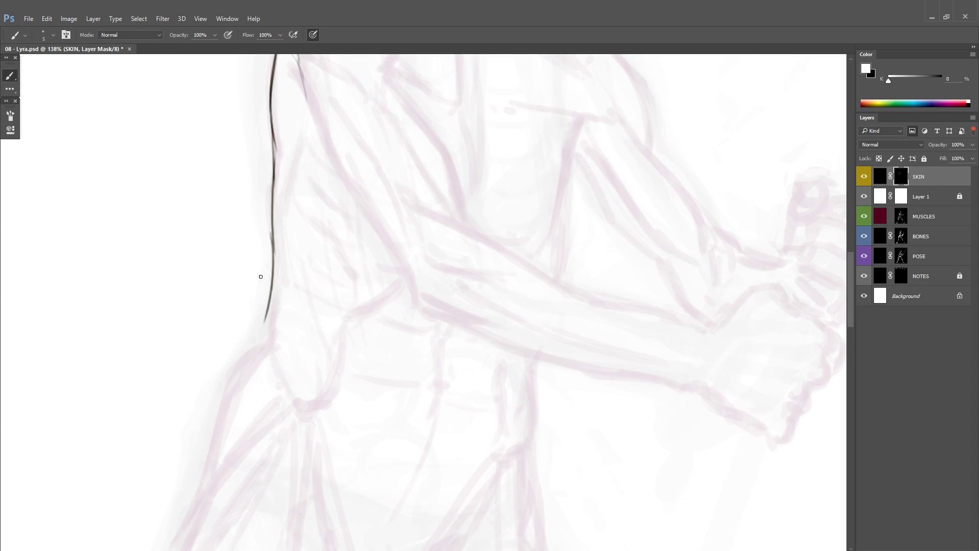
Step: Ink the outer contour of the near hip from the waist down to the upper thigh
{"action": "left_click_drag", "start_coordinate": [285, 357], "coordinate": [427, 193]}
{"action": "left_click_drag", "start_coordinate": [409, 122], "coordinate": [352, 234]}
{"action": "left_click_drag", "start_coordinate": [352, 407], "coordinate": [413, 189]}
{"action": "left_click_drag", "start_coordinate": [398, 61], "coordinate": [333, 219]}
{"action": "left_click_drag", "start_coordinate": [362, 133], "coordinate": [330, 454]}
{"action": "scroll", "coordinate": [418, 287], "scroll_direction": "down", "scroll_amount": 8}
{"action": "scroll", "coordinate": [418, 287], "scroll_direction": "up", "scroll_amount": 5}
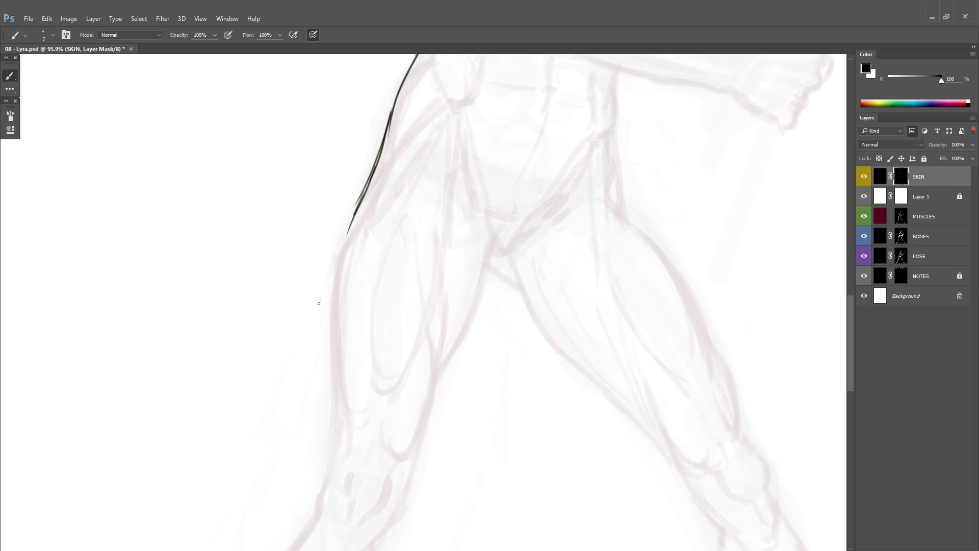
Step: Ink the near thigh's outer and inner contours past the knee, along with the crotch lines
{"action": "mouse_move", "coordinate": [354, 218]}
{"action": "left_mouse_down"}
{"action": "mouse_move", "coordinate": [339, 426]}
{"action": "mouse_move", "coordinate": [448, 335]}
{"action": "mouse_move", "coordinate": [374, 448]}
{"action": "left_mouse_up"}
{"action": "left_click_drag", "start_coordinate": [442, 310], "coordinate": [459, 408]}
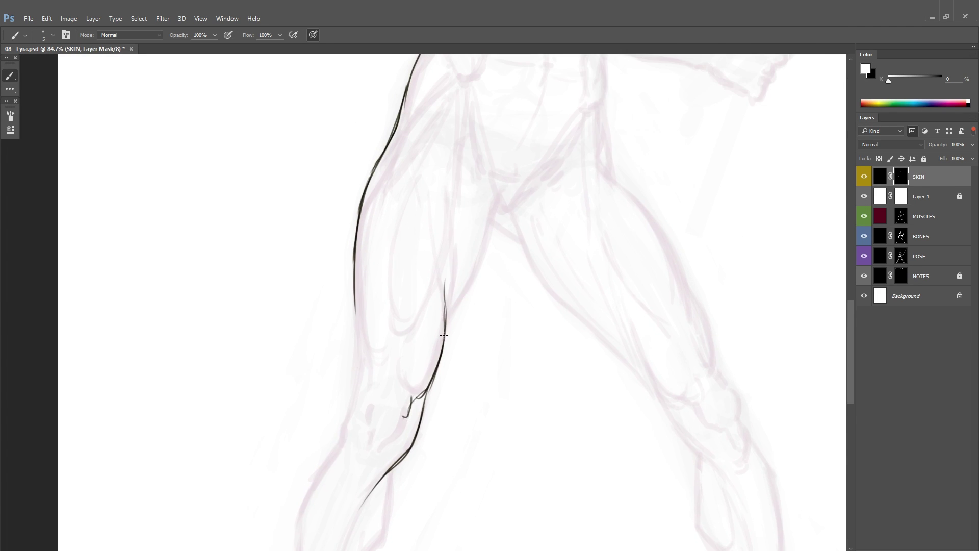
{"action": "left_click_drag", "start_coordinate": [440, 344], "coordinate": [477, 264]}
{"action": "scroll", "coordinate": [553, 203], "scroll_direction": "down", "scroll_amount": 2}
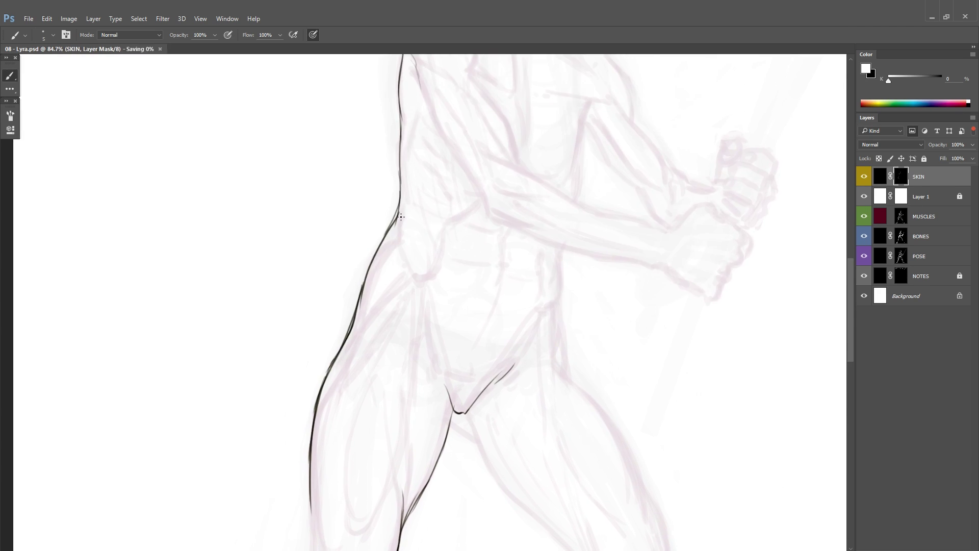
Step: Ink the near deltoid's front edge and the upper arm's front line down toward the elbow crook
{"action": "scroll", "coordinate": [450, 152], "scroll_direction": "up", "scroll_amount": 3}
{"action": "key", "text": "x"}
{"action": "left_click_drag", "start_coordinate": [458, 155], "coordinate": [442, 214]}
{"action": "scroll", "coordinate": [448, 214], "scroll_direction": "down", "scroll_amount": 2}
{"action": "left_click_drag", "start_coordinate": [449, 273], "coordinate": [498, 373]}
{"action": "key", "text": "x"}
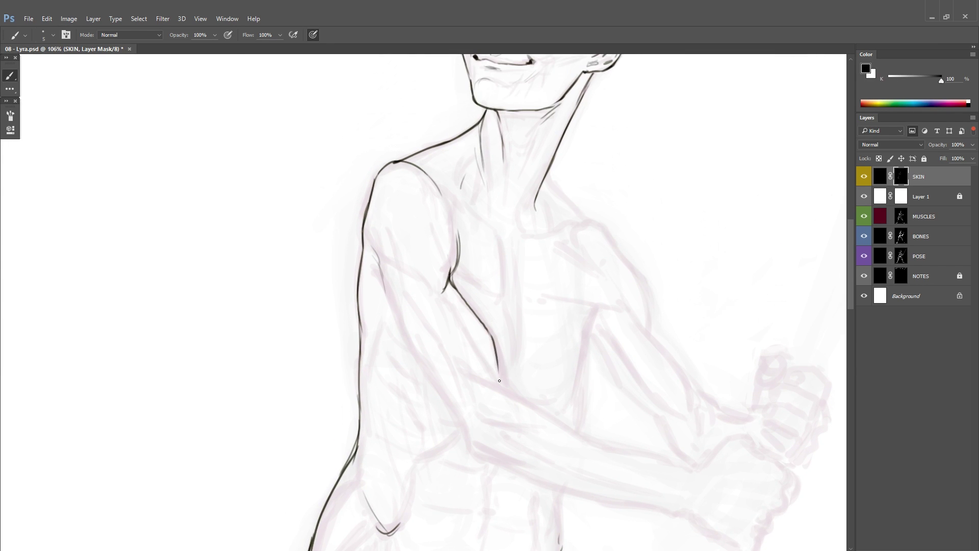
Step: Ink the near forearm's upper and lower contours from the elbow to the wrist, with its muscle accents
{"action": "scroll", "coordinate": [397, 244], "scroll_direction": "up", "scroll_amount": 3}
{"action": "key", "text": "x"}
{"action": "mouse_move", "coordinate": [307, 223]}
{"action": "left_mouse_down"}
{"action": "mouse_move", "coordinate": [279, 190]}
{"action": "mouse_move", "coordinate": [380, 354]}
{"action": "mouse_move", "coordinate": [279, 243]}
{"action": "left_mouse_up"}
{"action": "mouse_move", "coordinate": [374, 257]}
{"action": "left_mouse_down"}
{"action": "mouse_move", "coordinate": [408, 374]}
{"action": "mouse_move", "coordinate": [475, 329]}
{"action": "left_mouse_up"}
{"action": "left_click_drag", "start_coordinate": [476, 329], "coordinate": [348, 314]}
{"action": "left_click_drag", "start_coordinate": [462, 313], "coordinate": [510, 333]}
{"action": "left_click_drag", "start_coordinate": [250, 316], "coordinate": [313, 326]}
{"action": "left_click_drag", "start_coordinate": [247, 318], "coordinate": [525, 416]}
{"action": "left_click_drag", "start_coordinate": [505, 295], "coordinate": [563, 333]}
{"action": "mouse_move", "coordinate": [223, 246]}
{"action": "left_mouse_down"}
{"action": "mouse_move", "coordinate": [273, 252]}
{"action": "mouse_move", "coordinate": [363, 283]}
{"action": "left_mouse_up"}
{"action": "left_click_drag", "start_coordinate": [293, 278], "coordinate": [384, 337]}
{"action": "left_click_drag", "start_coordinate": [396, 344], "coordinate": [439, 356]}
Step: Ink the near upper arm's underside and add the remaining muscle lines on the arm and neck
{"action": "left_click_drag", "start_coordinate": [326, 146], "coordinate": [427, 290]}
{"action": "mouse_move", "coordinate": [432, 153]}
{"action": "left_mouse_down"}
{"action": "mouse_move", "coordinate": [432, 283]}
{"action": "mouse_move", "coordinate": [456, 367]}
{"action": "mouse_move", "coordinate": [508, 399]}
{"action": "left_mouse_up"}
{"action": "left_click_drag", "start_coordinate": [469, 297], "coordinate": [479, 258]}
{"action": "left_click_drag", "start_coordinate": [515, 231], "coordinate": [494, 261]}
{"action": "left_click_drag", "start_coordinate": [425, 239], "coordinate": [426, 290]}
Step: Mirror the canvas, save the file, and ink the collarbones and the far shoulder's outline
{"action": "key", "text": "ctrl+minus"}
{"action": "key", "text": "ctrl+shift+h"}
{"action": "key", "text": "ctrl+s"}
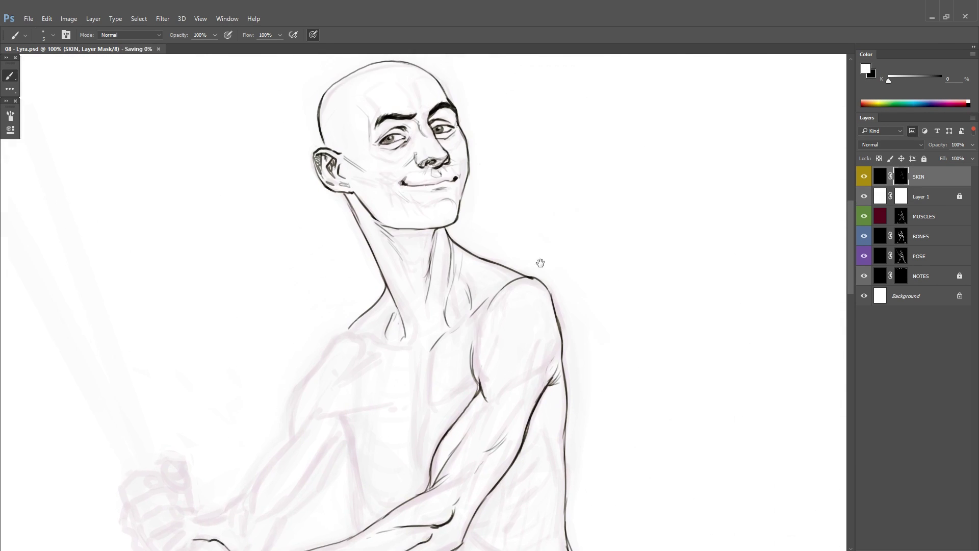
{"action": "left_click_drag", "start_coordinate": [540, 264], "coordinate": [536, 183]}
{"action": "left_click_drag", "start_coordinate": [390, 243], "coordinate": [474, 175]}
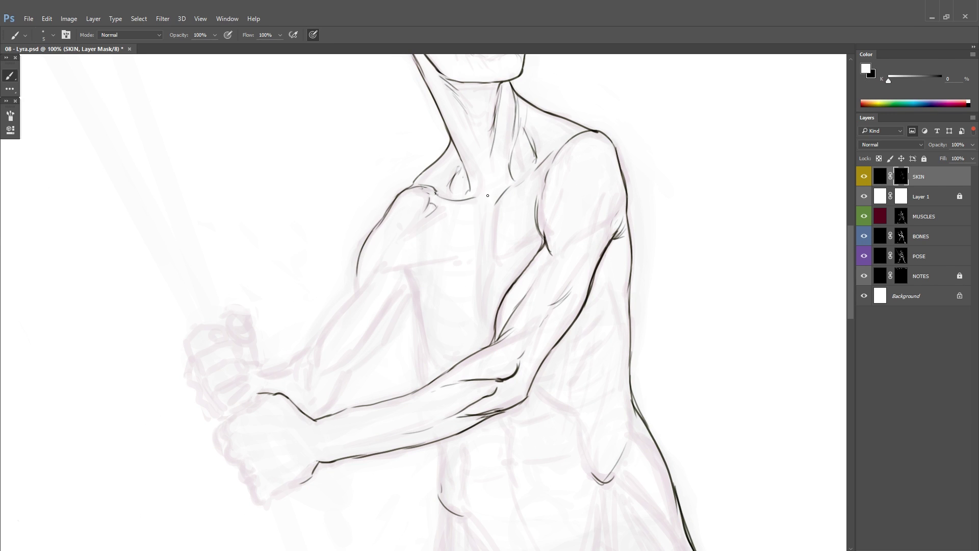
Step: Ink the far arm's upper arm and forearm contours toward the wrist, and the torso's side below the armpit
{"action": "scroll", "coordinate": [489, 176], "scroll_direction": "down", "scroll_amount": 3}
{"action": "scroll", "coordinate": [494, 176], "scroll_direction": "left", "scroll_amount": 3}
{"action": "mouse_move", "coordinate": [533, 165]}
{"action": "left_mouse_down"}
{"action": "mouse_move", "coordinate": [418, 220]}
{"action": "mouse_move", "coordinate": [427, 339]}
{"action": "left_mouse_up"}
{"action": "left_click_drag", "start_coordinate": [319, 324], "coordinate": [374, 236]}
{"action": "scroll", "coordinate": [389, 260], "scroll_direction": "down", "scroll_amount": 3}
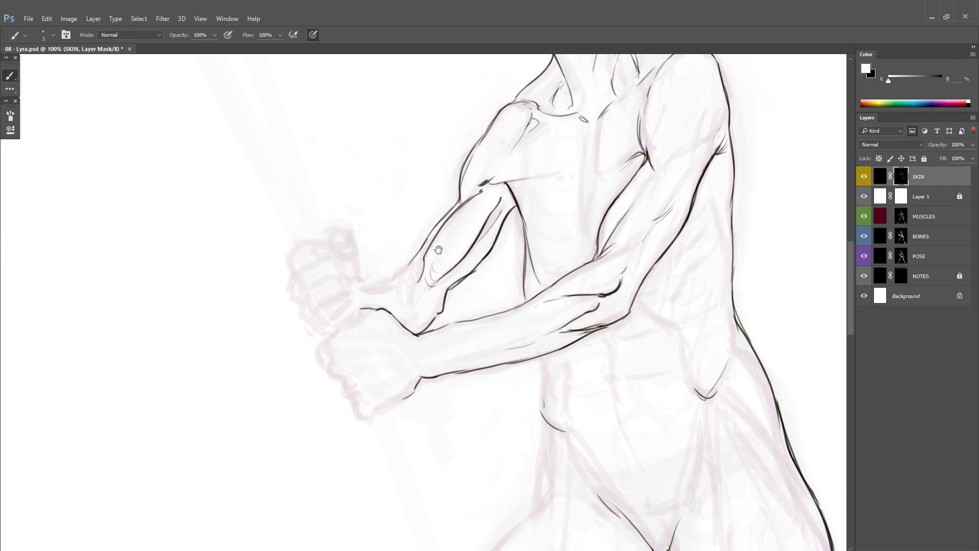
{"action": "left_click_drag", "start_coordinate": [522, 227], "coordinate": [479, 340]}
{"action": "left_click_drag", "start_coordinate": [530, 227], "coordinate": [496, 296]}
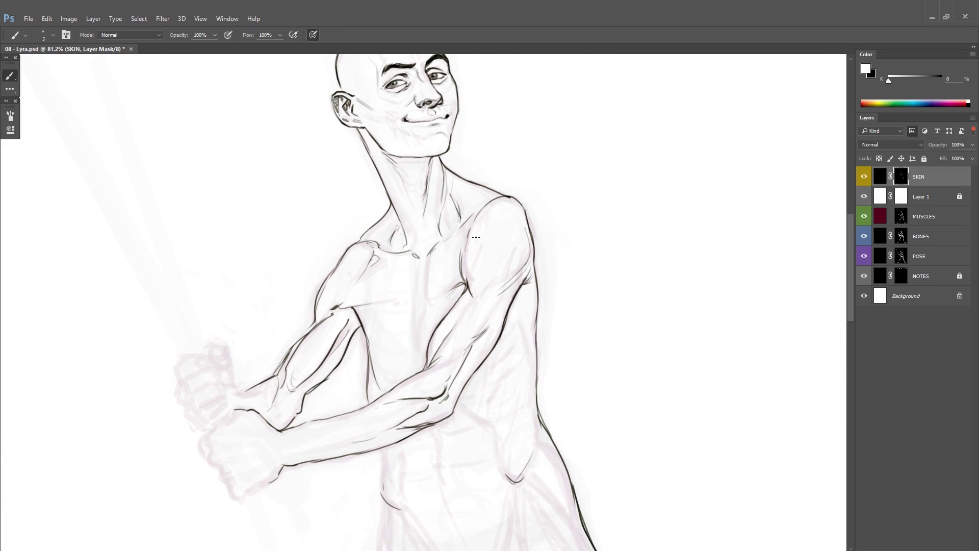
Step: Ink the line down the middle of the chest, save the file, and mark the lower rib edge and navel
{"action": "left_click_drag", "start_coordinate": [427, 261], "coordinate": [423, 324]}
{"action": "key", "text": "ctrl+s"}
{"action": "mouse_move", "coordinate": [461, 399]}
{"action": "left_mouse_down"}
{"action": "mouse_move", "coordinate": [414, 212]}
{"action": "mouse_move", "coordinate": [485, 192]}
{"action": "left_mouse_up"}
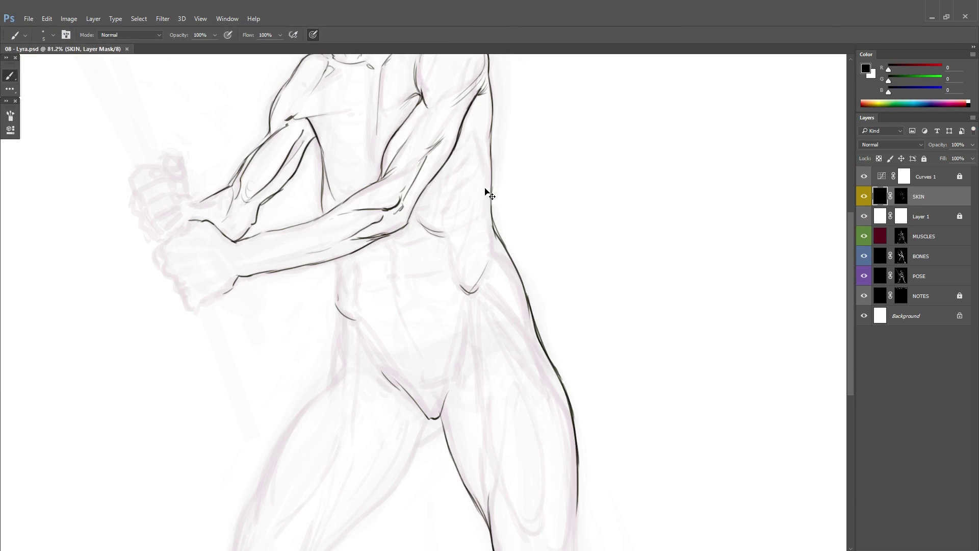
{"action": "left_click_drag", "start_coordinate": [428, 239], "coordinate": [329, 256]}
Step: Mirror the canvas back and refine the torso's far side contour between the armpit and the near forearm
{"action": "right_click", "coordinate": [367, 242]}
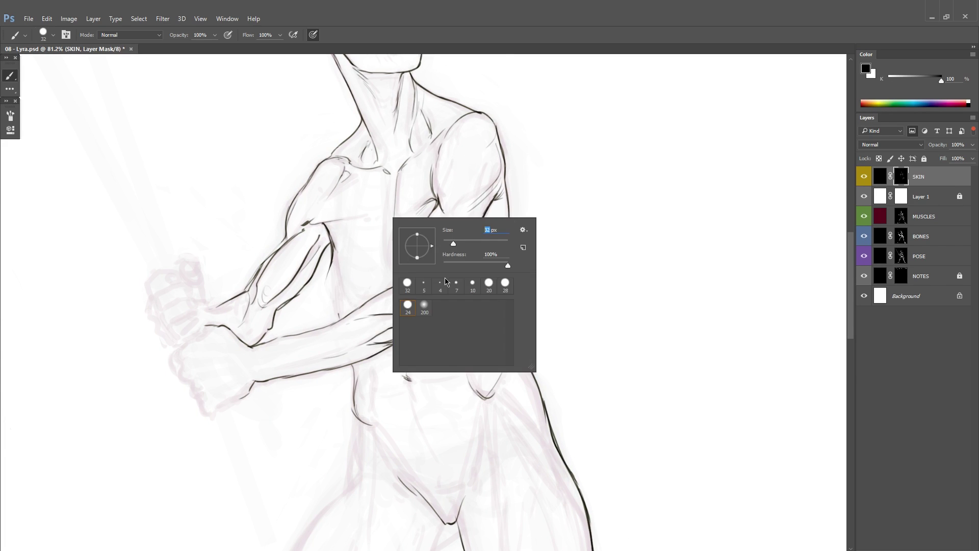
{"action": "key", "text": "Escape"}
{"action": "key", "text": "h"}
{"action": "key", "text": "x"}
{"action": "scroll", "coordinate": [475, 301], "scroll_direction": "down", "scroll_amount": 3}
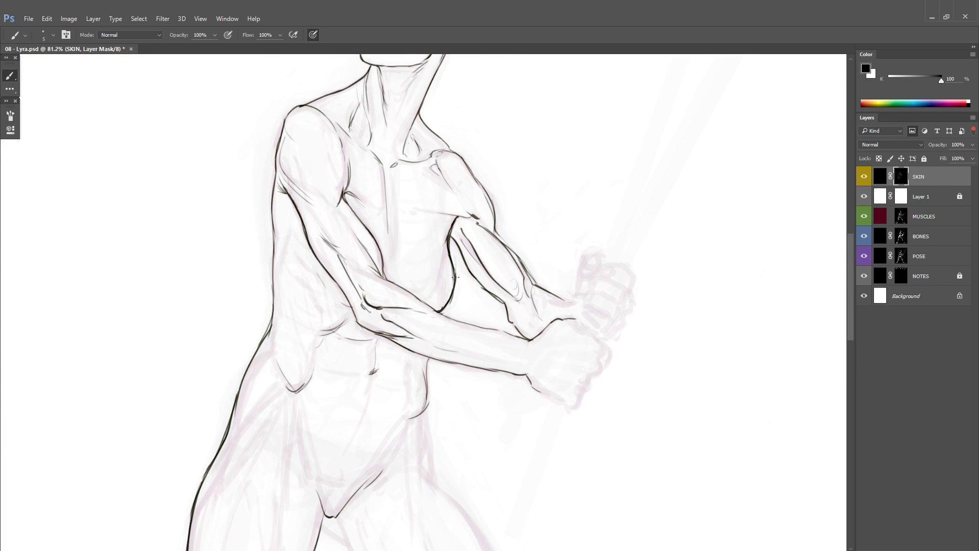
{"action": "left_click_drag", "start_coordinate": [483, 260], "coordinate": [475, 307]}
{"action": "left_click_drag", "start_coordinate": [440, 249], "coordinate": [459, 249]}
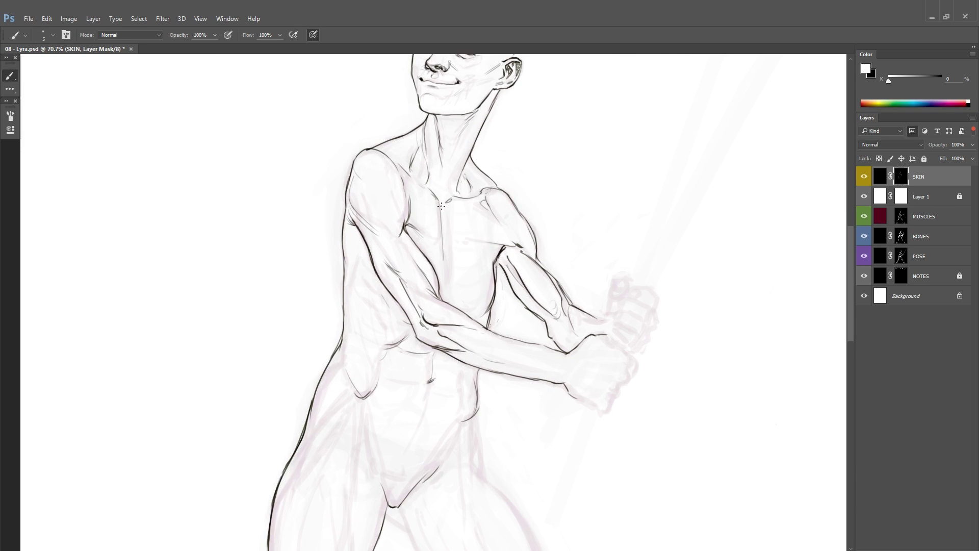
Step: Redraw the chest's centre line as a longer curve from the collarbones down to the near forearm
{"action": "left_click_drag", "start_coordinate": [438, 204], "coordinate": [450, 298]}
{"action": "key", "text": "x"}
{"action": "key", "text": "x"}
{"action": "left_click_drag", "start_coordinate": [453, 235], "coordinate": [446, 292]}
Step: Ink the front fist's contour with its curled fingers, plus the hip and groin lines below the waist
{"action": "mouse_move", "coordinate": [604, 218]}
{"action": "left_mouse_down"}
{"action": "mouse_move", "coordinate": [531, 230]}
{"action": "mouse_move", "coordinate": [566, 232]}
{"action": "left_mouse_up"}
{"action": "scroll", "coordinate": [520, 286], "scroll_direction": "up", "scroll_amount": 3}
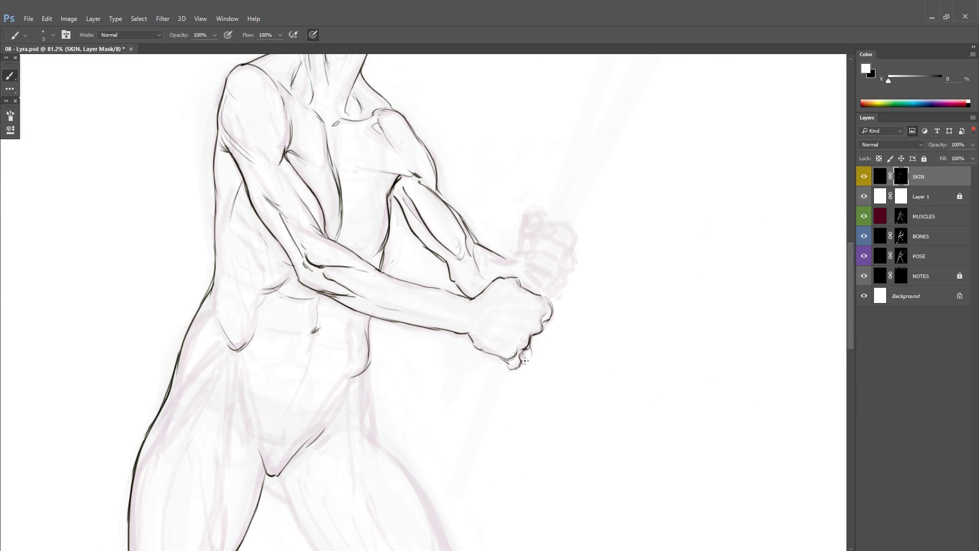
{"action": "scroll", "coordinate": [556, 314], "scroll_direction": "down", "scroll_amount": 5}
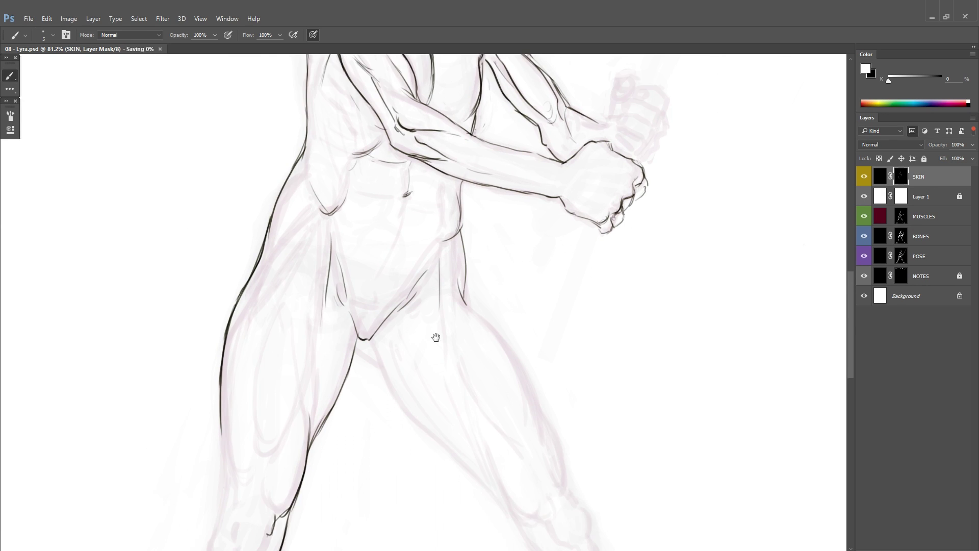
Step: Ink the far leg's outer and inner thigh contours, the knee and the bulge of the calf
{"action": "left_click_drag", "start_coordinate": [365, 275], "coordinate": [400, 320]}
{"action": "scroll", "coordinate": [511, 282], "scroll_direction": "down", "scroll_amount": 5}
{"action": "left_click_drag", "start_coordinate": [393, 239], "coordinate": [468, 361]}
{"action": "scroll", "coordinate": [468, 361], "scroll_direction": "down", "scroll_amount": 5}
{"action": "scroll", "coordinate": [468, 357], "scroll_direction": "down", "scroll_amount": 5}
{"action": "left_click_drag", "start_coordinate": [430, 254], "coordinate": [465, 357]}
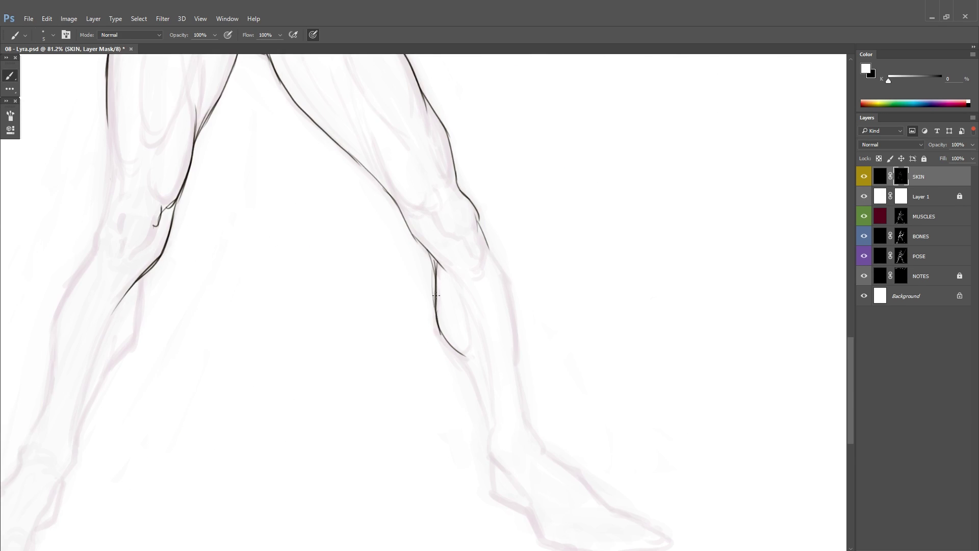
Step: Ink the far leg's shin and lower calf, then the ankle, heel and top of the foot
{"action": "scroll", "coordinate": [468, 355], "scroll_direction": "down", "scroll_amount": 3}
{"action": "left_click_drag", "start_coordinate": [432, 280], "coordinate": [499, 432]}
{"action": "scroll", "coordinate": [499, 433], "scroll_direction": "down", "scroll_amount": 2}
{"action": "left_click_drag", "start_coordinate": [434, 303], "coordinate": [503, 393]}
{"action": "scroll", "coordinate": [503, 392], "scroll_direction": "down", "scroll_amount": 5}
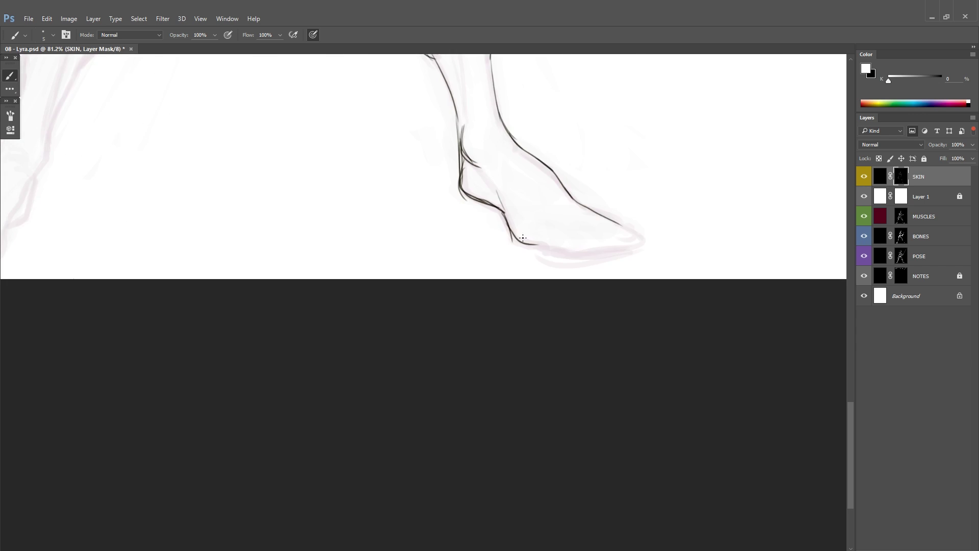
Step: Ink the near leg's knee side, shin and calf contours down to the ankle and foot
{"action": "scroll", "coordinate": [400, 313], "scroll_direction": "up", "scroll_amount": 5}
{"action": "scroll", "coordinate": [399, 313], "scroll_direction": "left", "scroll_amount": 5}
{"action": "left_click_drag", "start_coordinate": [450, 185], "coordinate": [383, 340]}
{"action": "scroll", "coordinate": [383, 341], "scroll_direction": "up", "scroll_amount": 5}
{"action": "scroll", "coordinate": [398, 286], "scroll_direction": "down", "scroll_amount": 5}
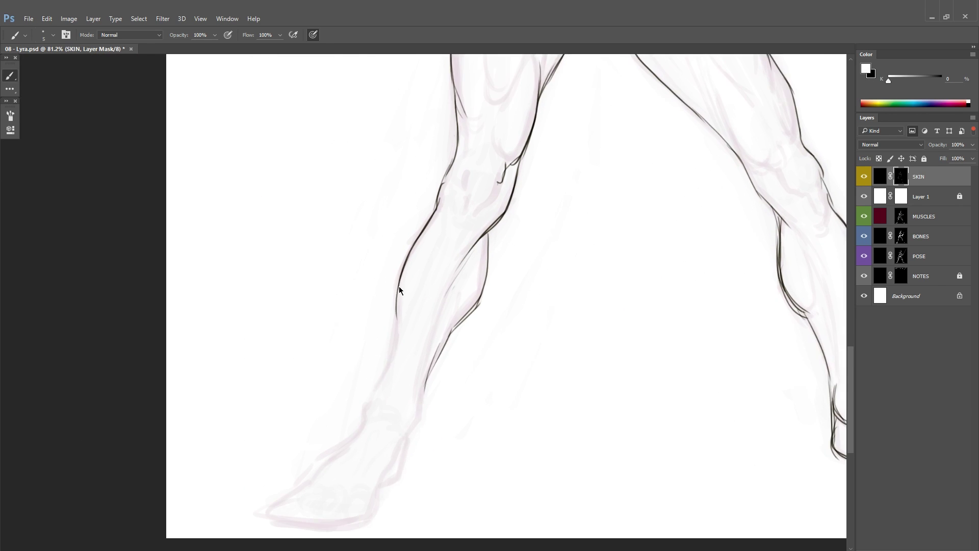
{"action": "scroll", "coordinate": [398, 286], "scroll_direction": "down", "scroll_amount": 2}
{"action": "mouse_move", "coordinate": [448, 305]}
{"action": "left_mouse_down"}
{"action": "mouse_move", "coordinate": [429, 362]}
{"action": "mouse_move", "coordinate": [505, 410]}
{"action": "left_mouse_up"}
{"action": "scroll", "coordinate": [459, 305], "scroll_direction": "down", "scroll_amount": 2}
{"action": "scroll", "coordinate": [458, 305], "scroll_direction": "left", "scroll_amount": 2}
Step: Ink the knee details and muscle lines on both legs, and reinforce the near hip's outer contour
{"action": "scroll", "coordinate": [374, 325], "scroll_direction": "up", "scroll_amount": 10}
{"action": "left_click_drag", "start_coordinate": [421, 205], "coordinate": [431, 298]}
{"action": "left_click_drag", "start_coordinate": [436, 310], "coordinate": [447, 342]}
{"action": "scroll", "coordinate": [450, 279], "scroll_direction": "down", "scroll_amount": 3}
{"action": "left_click_drag", "start_coordinate": [565, 347], "coordinate": [586, 351]}
{"action": "scroll", "coordinate": [559, 345], "scroll_direction": "left", "scroll_amount": 1}
{"action": "left_click_drag", "start_coordinate": [257, 400], "coordinate": [265, 412]}
{"action": "scroll", "coordinate": [253, 410], "scroll_direction": "down", "scroll_amount": 3}
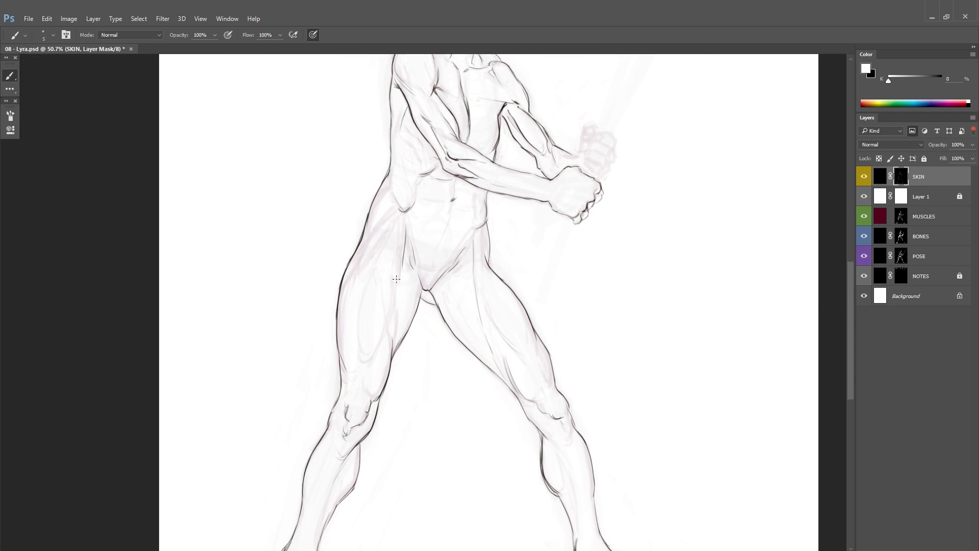
{"action": "left_click_drag", "start_coordinate": [390, 176], "coordinate": [337, 323]}
{"action": "key", "text": "x"}
Step: Mirror the canvas and examine the whole inked figure's proportions, from the full page to the torso and legs
{"action": "scroll", "coordinate": [494, 301], "scroll_direction": "down", "scroll_amount": 6}
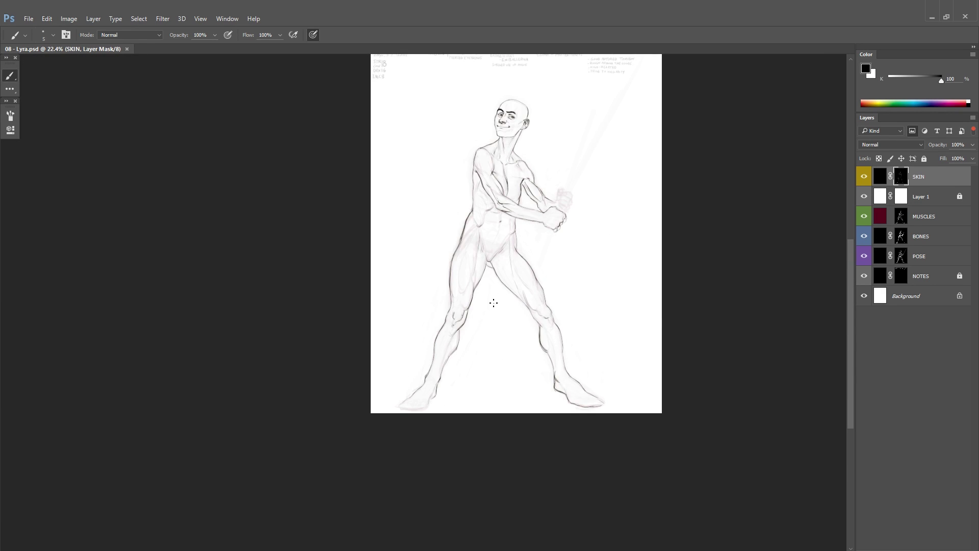
{"action": "key", "text": "ctrl+shift+h"}
{"action": "scroll", "coordinate": [507, 316], "scroll_direction": "up", "scroll_amount": 8}
{"action": "key", "text": "x"}
{"action": "scroll", "coordinate": [561, 286], "scroll_direction": "up", "scroll_amount": 10}
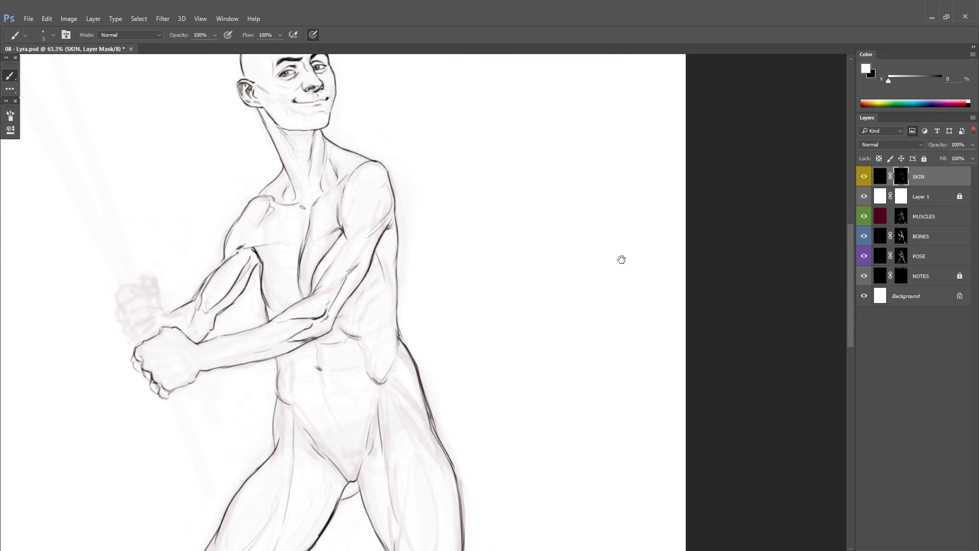
{"action": "scroll", "coordinate": [542, 229], "scroll_direction": "down", "scroll_amount": 8}
{"action": "scroll", "coordinate": [467, 283], "scroll_direction": "up", "scroll_amount": 3}
{"action": "scroll", "coordinate": [466, 283], "scroll_direction": "up", "scroll_amount": 5}
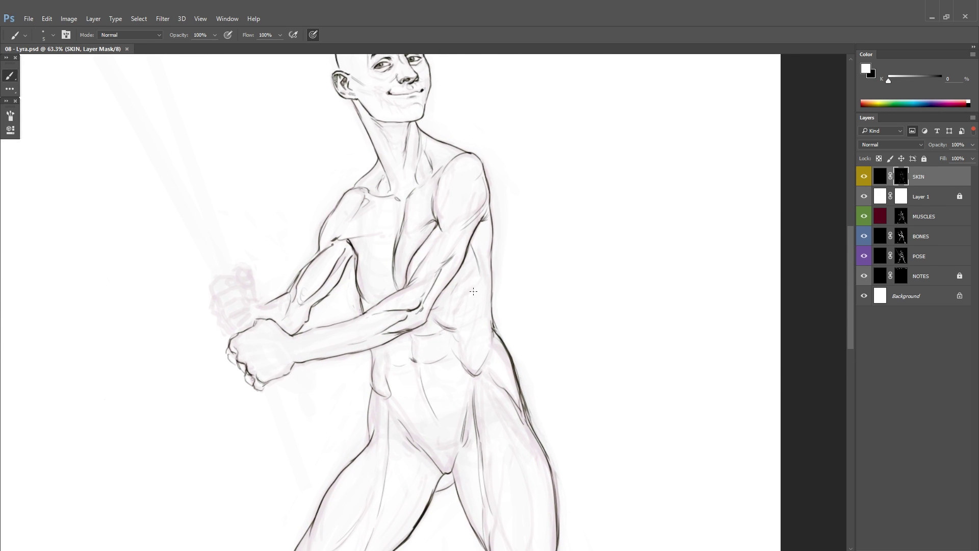
{"action": "scroll", "coordinate": [535, 291], "scroll_direction": "down", "scroll_amount": 5}
{"action": "scroll", "coordinate": [536, 290], "scroll_direction": "up", "scroll_amount": 4}
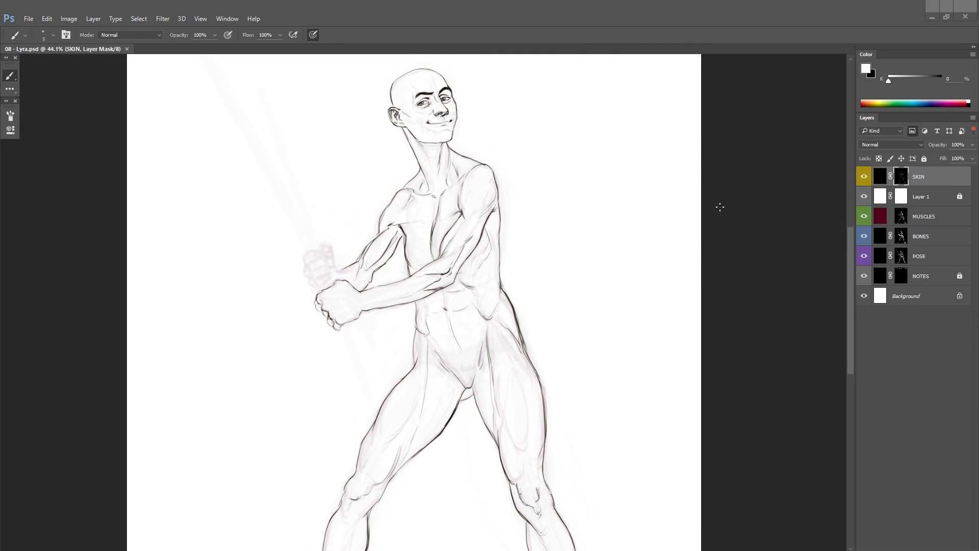
Step: Toggle the SKIN and POSE layers to compare them, and reinforce the back contour above the near hip before saving
{"action": "left_click", "coordinate": [864, 176]}
{"action": "left_click", "coordinate": [864, 177]}
{"action": "left_click", "coordinate": [865, 256]}
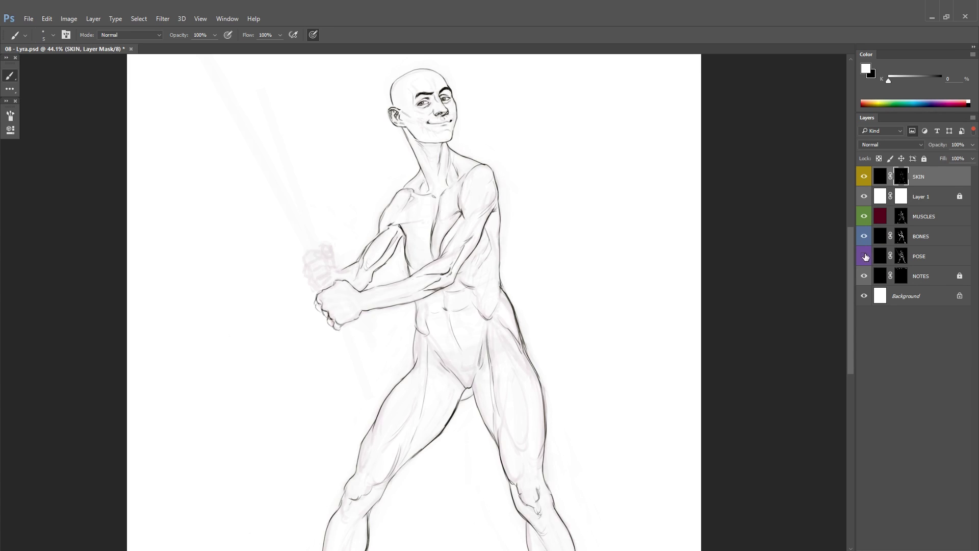
{"action": "key", "text": "x"}
{"action": "scroll", "coordinate": [503, 238], "scroll_direction": "up", "scroll_amount": 2}
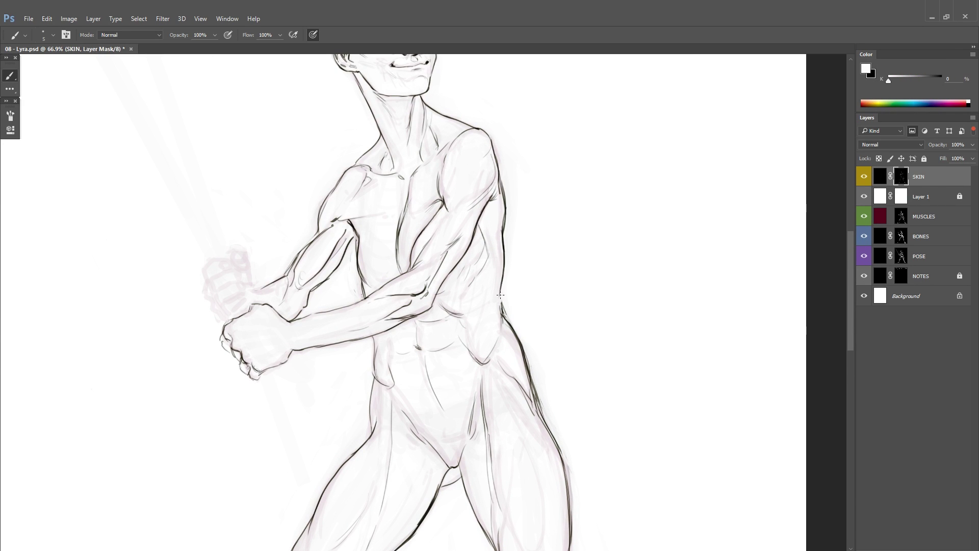
{"action": "key", "text": "ctrl+s"}
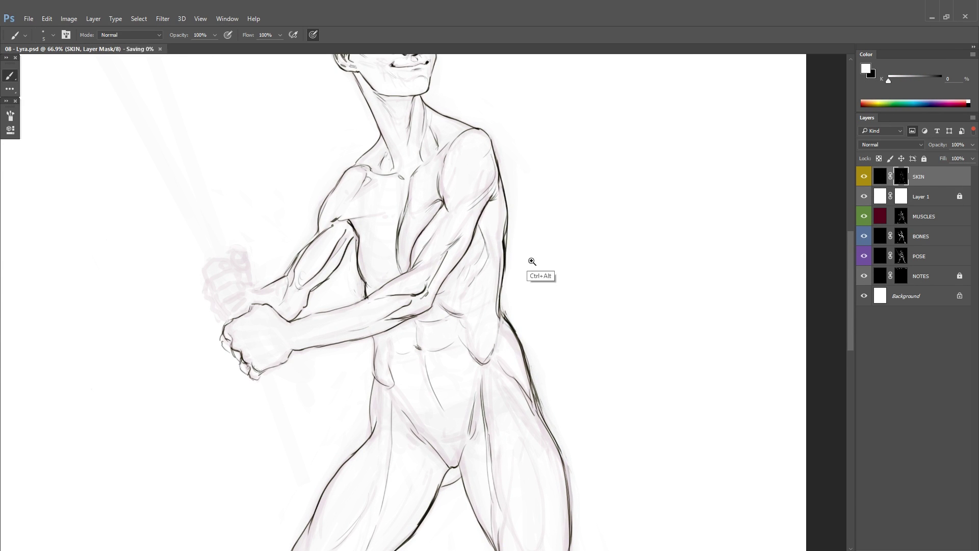
Step: Examine the inked figure mirrored and unmirrored, from the full page to the arms and torso
{"action": "scroll", "coordinate": [532, 261], "scroll_direction": "down", "scroll_amount": 3}
{"action": "scroll", "coordinate": [532, 261], "scroll_direction": "up", "scroll_amount": 3}
{"action": "mouse_move", "coordinate": [532, 262]}
{"action": "left_mouse_down"}
{"action": "mouse_move", "coordinate": [515, 153]}
{"action": "mouse_move", "coordinate": [520, 365]}
{"action": "left_mouse_up"}
{"action": "scroll", "coordinate": [500, 280], "scroll_direction": "down", "scroll_amount": 1}
{"action": "right_click", "coordinate": [505, 277]}
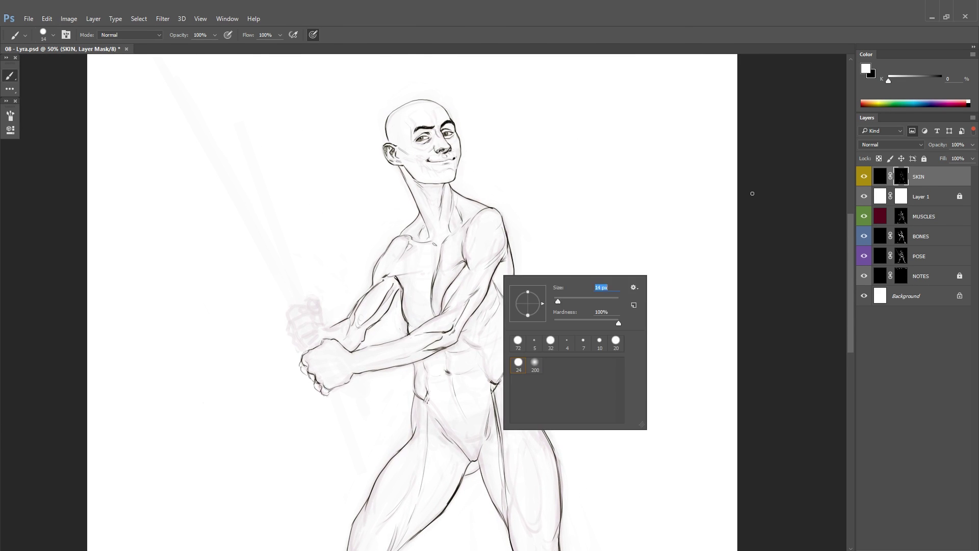
{"action": "left_click", "coordinate": [752, 193]}
{"action": "scroll", "coordinate": [621, 255], "scroll_direction": "down", "scroll_amount": 5}
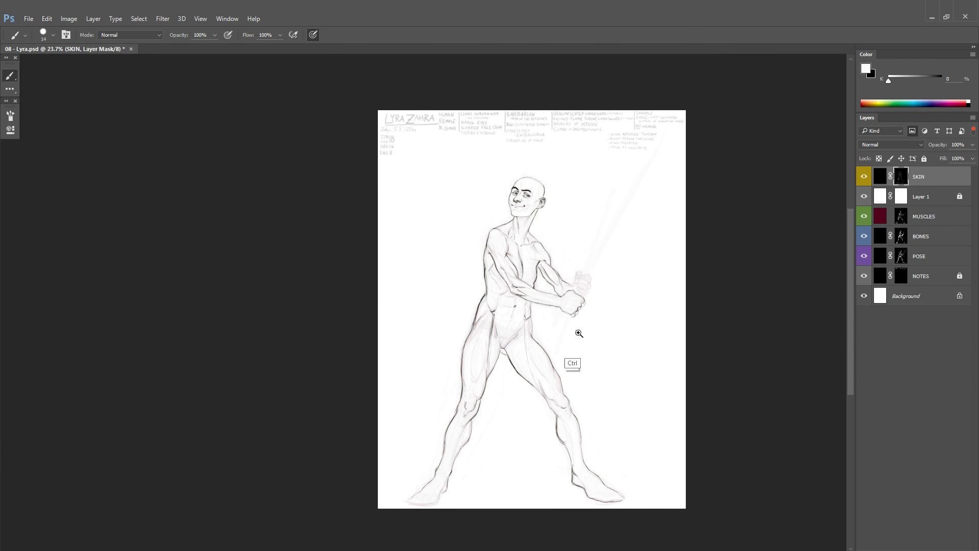
{"action": "scroll", "coordinate": [579, 333], "scroll_direction": "up", "scroll_amount": 3}
{"action": "scroll", "coordinate": [561, 339], "scroll_direction": "down", "scroll_amount": 2}
{"action": "scroll", "coordinate": [561, 338], "scroll_direction": "up", "scroll_amount": 5}
Step: Ink the thumb, knuckles and outer fingers of the upper sword hand with the 5 px brush
{"action": "right_click", "coordinate": [500, 266]}
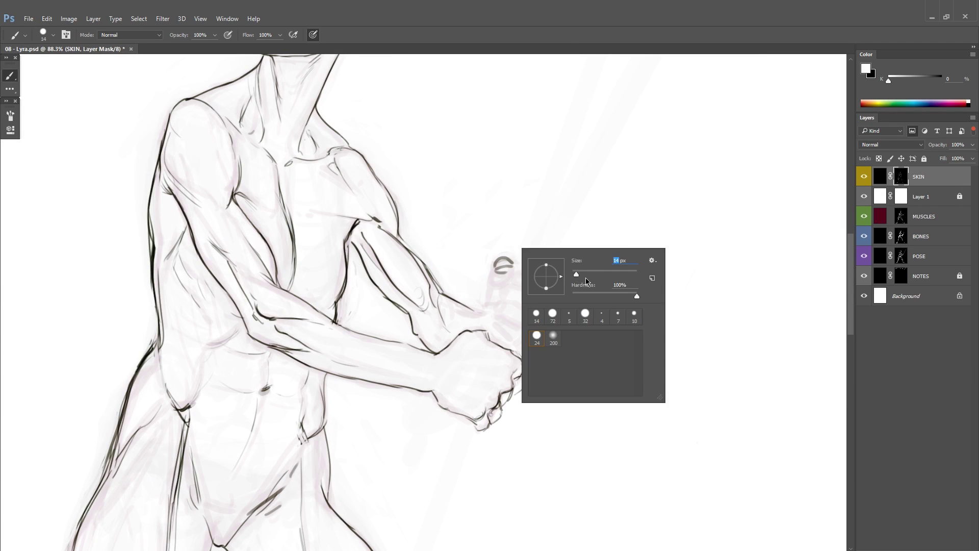
{"action": "double_click", "coordinate": [569, 313]}
{"action": "mouse_move", "coordinate": [500, 261]}
{"action": "left_mouse_down"}
{"action": "mouse_move", "coordinate": [497, 275]}
{"action": "mouse_move", "coordinate": [530, 275]}
{"action": "mouse_move", "coordinate": [514, 299]}
{"action": "left_mouse_up"}
{"action": "left_click_drag", "start_coordinate": [515, 298], "coordinate": [531, 307]}
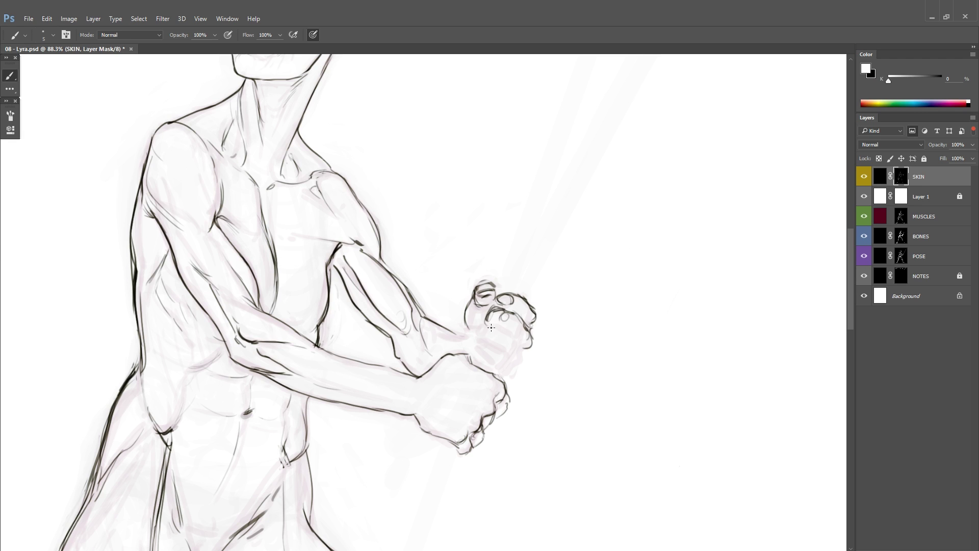
{"action": "scroll", "coordinate": [557, 310], "scroll_direction": "down", "scroll_amount": 5}
{"action": "scroll", "coordinate": [561, 312], "scroll_direction": "up", "scroll_amount": 4}
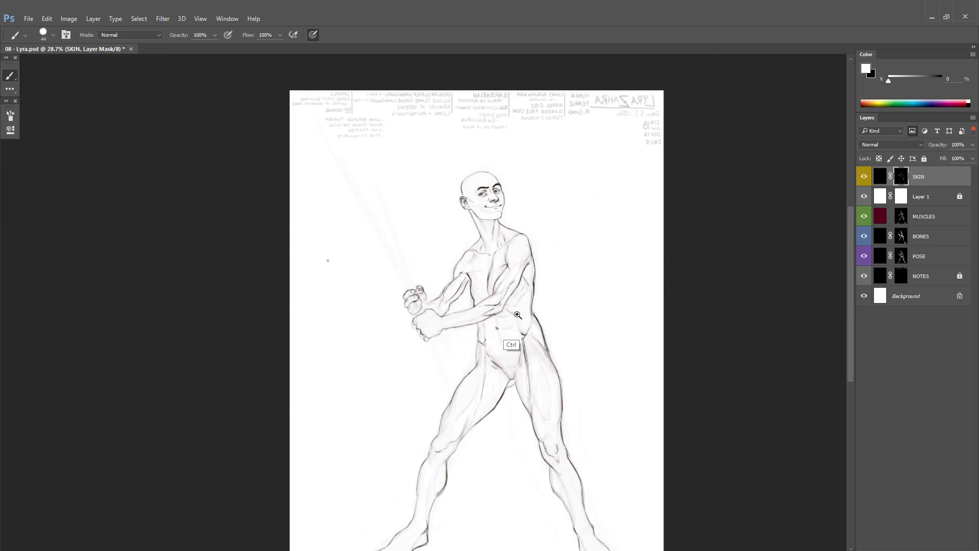
Step: Erase the upper hand's knuckle outline and redraw its fingers with a thicker brush
{"action": "scroll", "coordinate": [153, 175], "scroll_direction": "up", "scroll_amount": 2}
{"action": "key", "text": "x"}
{"action": "right_click", "coordinate": [403, 293]}
{"action": "left_click_drag", "start_coordinate": [447, 310], "coordinate": [444, 309]}
{"action": "key", "text": "Return"}
{"action": "scroll", "coordinate": [391, 314], "scroll_direction": "up", "scroll_amount": 2}
{"action": "key", "text": "x"}
{"action": "left_click_drag", "start_coordinate": [315, 305], "coordinate": [342, 354]}
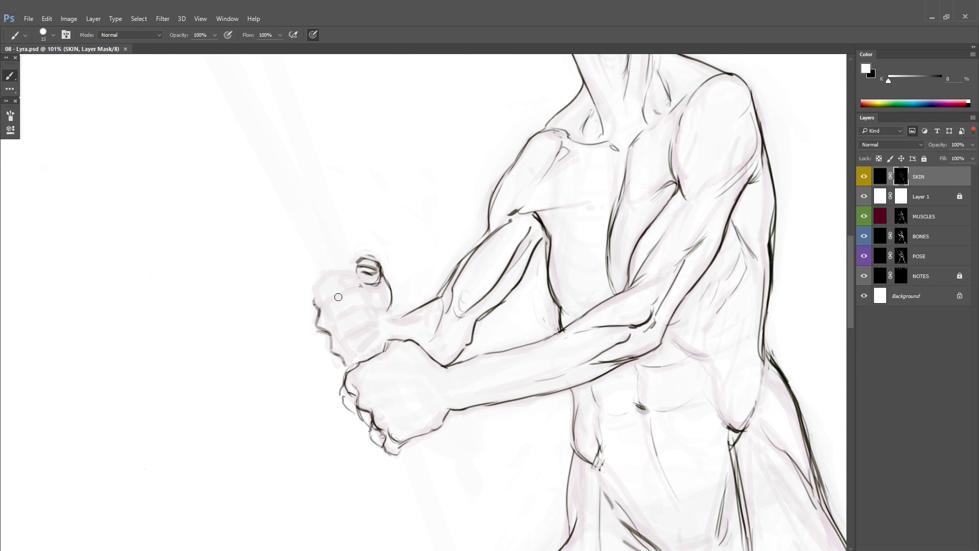
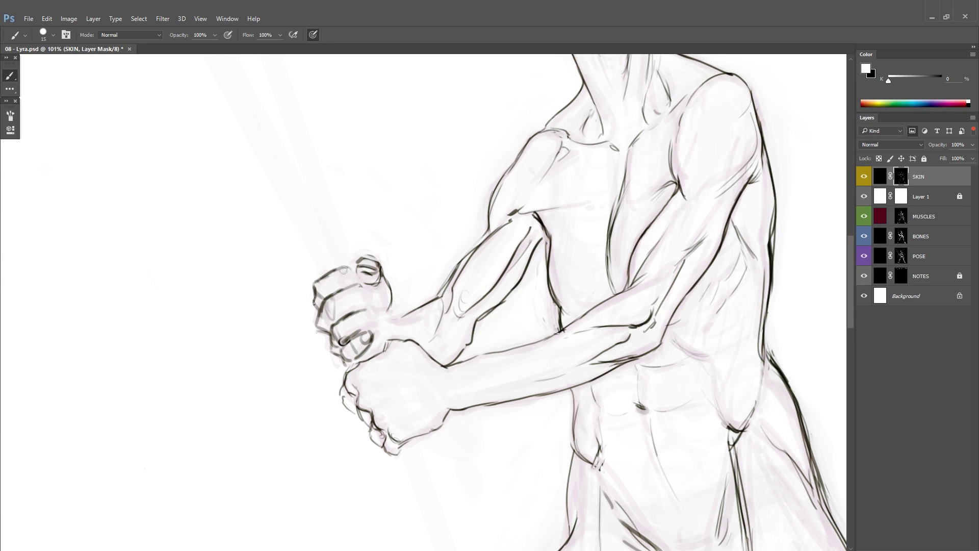
Step: Lighten the upper hand's rough lines and refine the fingers and thumb base, checking the hand in mirrored view
{"action": "key", "text": "x"}
{"action": "mouse_move", "coordinate": [347, 347]}
{"action": "left_mouse_down"}
{"action": "mouse_move", "coordinate": [363, 332]}
{"action": "mouse_move", "coordinate": [351, 306]}
{"action": "mouse_move", "coordinate": [384, 294]}
{"action": "left_mouse_up"}
{"action": "key", "text": "x"}
{"action": "scroll", "coordinate": [341, 308], "scroll_direction": "down", "scroll_amount": 5}
{"action": "scroll", "coordinate": [341, 308], "scroll_direction": "up", "scroll_amount": 4}
{"action": "key", "text": "x"}
{"action": "key", "text": "ctrl+shift+h"}
{"action": "scroll", "coordinate": [660, 355], "scroll_direction": "up", "scroll_amount": 1}
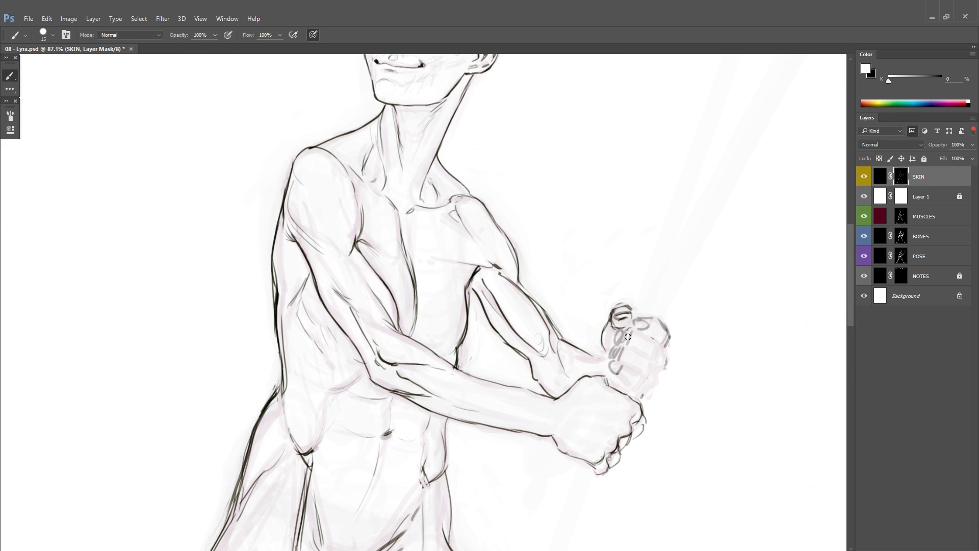
Step: Draw the sword grip's edges between and beyond both hands, and firm up the upper hand's fingers
{"action": "scroll", "coordinate": [620, 378], "scroll_direction": "down", "scroll_amount": 5}
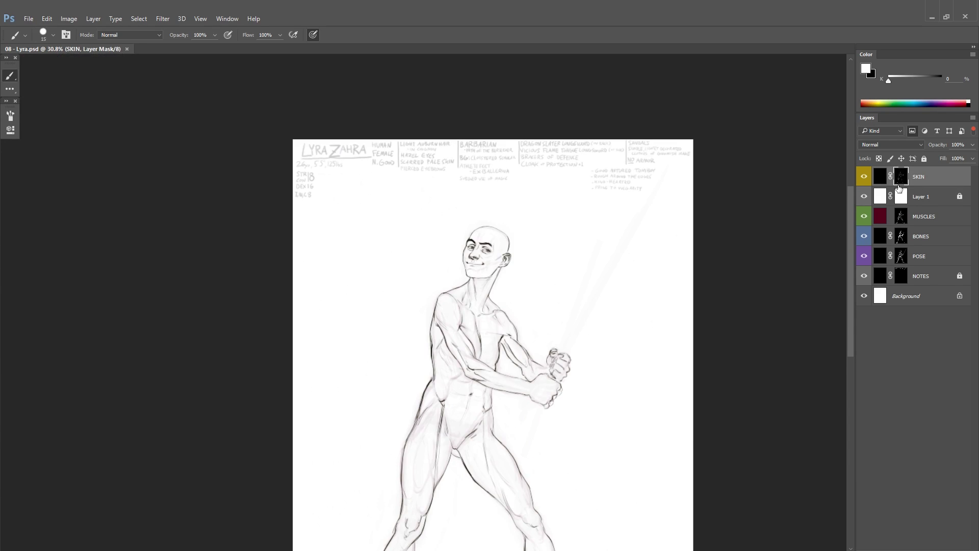
{"action": "key", "text": "l"}
{"action": "scroll", "coordinate": [525, 349], "scroll_direction": "up", "scroll_amount": 4}
{"action": "scroll", "coordinate": [701, 323], "scroll_direction": "up", "scroll_amount": 1}
{"action": "key", "text": "b"}
{"action": "left_click_drag", "start_coordinate": [481, 343], "coordinate": [470, 366]}
{"action": "left_click_drag", "start_coordinate": [502, 365], "coordinate": [493, 382]}
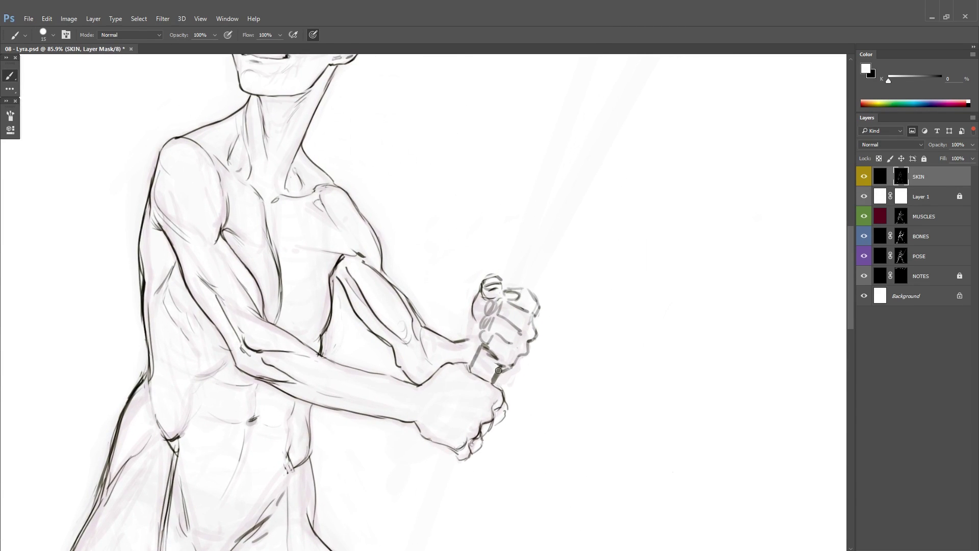
{"action": "mouse_move", "coordinate": [480, 332]}
{"action": "left_mouse_down"}
{"action": "mouse_move", "coordinate": [468, 357]}
{"action": "mouse_move", "coordinate": [499, 361]}
{"action": "left_mouse_up"}
{"action": "left_click_drag", "start_coordinate": [502, 352], "coordinate": [546, 270]}
{"action": "left_click_drag", "start_coordinate": [491, 316], "coordinate": [479, 343]}
{"action": "scroll", "coordinate": [448, 407], "scroll_direction": "down", "scroll_amount": 6}
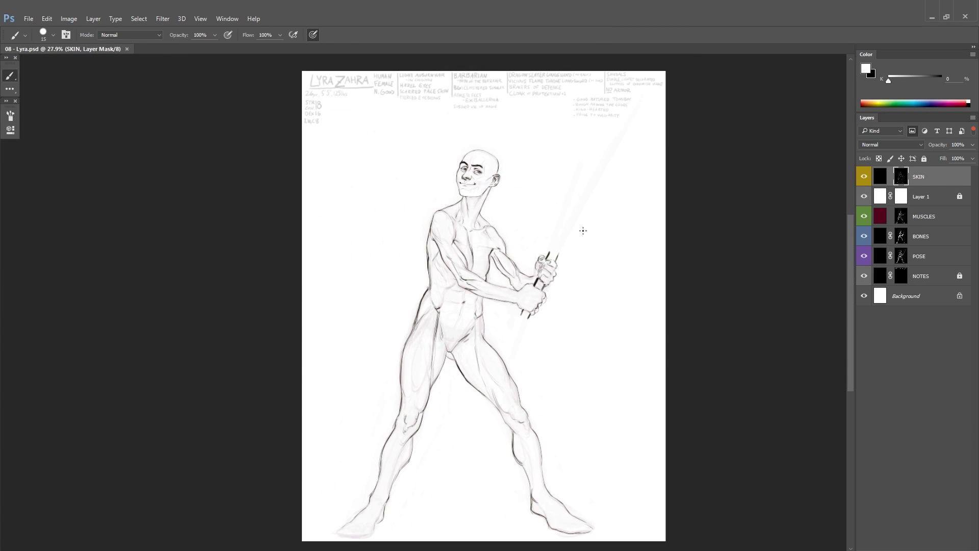
Step: Hide the white overlay Layer 1, target the NOTES mask, and save a separate copy of the drawing
{"action": "left_click", "coordinate": [864, 197]}
{"action": "left_click", "coordinate": [901, 275]}
{"action": "left_click", "coordinate": [69, 19]}
{"action": "left_click", "coordinate": [82, 167]}
{"action": "key", "text": "Return"}
{"action": "key", "text": "ctrl+shift+s"}
{"action": "left_click", "coordinate": [403, 420]}
{"action": "key", "text": "ctrl+w"}
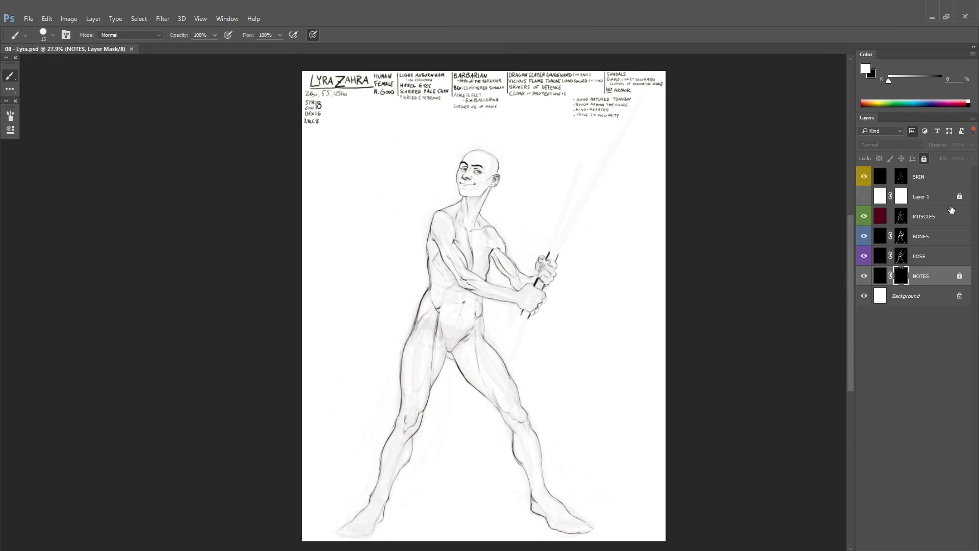
Step: Hide Layer 1, MUSCLES and BONES, and strengthen the far hip's contour on the SKIN mask
{"action": "left_click_drag", "start_coordinate": [864, 176], "coordinate": [864, 256]}
{"action": "left_click", "coordinate": [900, 180]}
{"action": "scroll", "coordinate": [485, 324], "scroll_direction": "up", "scroll_amount": 4}
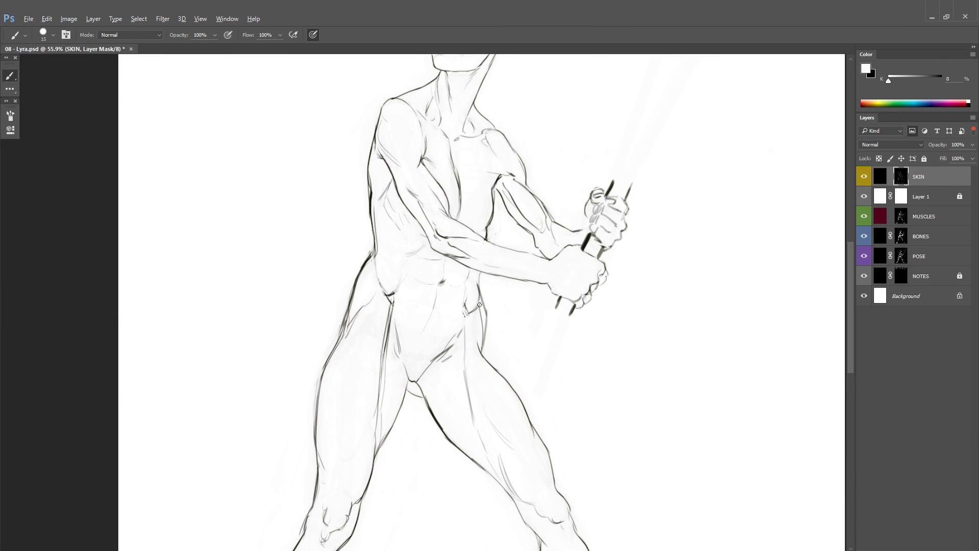
{"action": "left_click", "coordinate": [880, 177]}
{"action": "left_click", "coordinate": [900, 180]}
{"action": "left_click_drag", "start_coordinate": [863, 196], "coordinate": [863, 236]}
{"action": "key", "text": "x"}
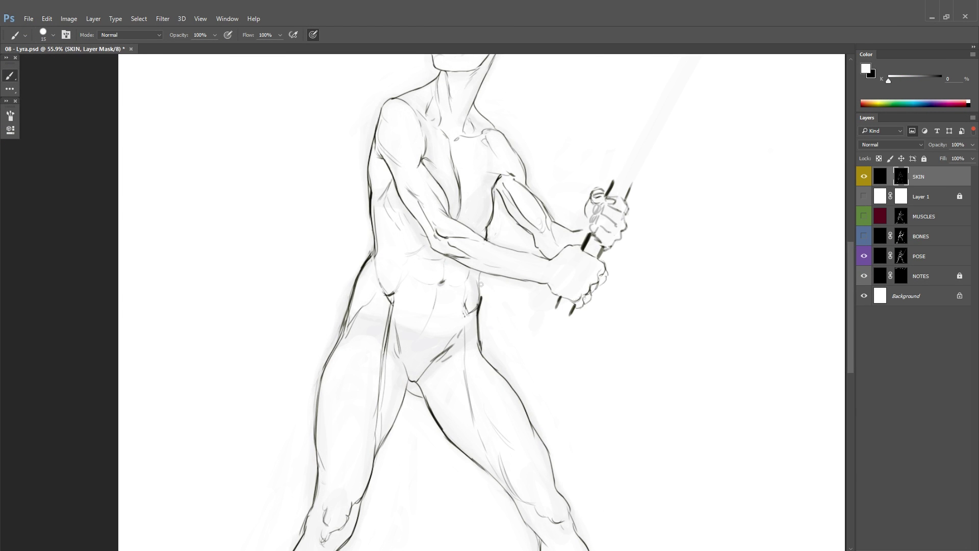
{"action": "key", "text": "x"}
Step: Review the figure without the muscle and bone guides, flipping the canvas and comparing the full page with the upper body
{"action": "scroll", "coordinate": [610, 349], "scroll_direction": "down", "scroll_amount": 7}
{"action": "key", "text": "ctrl+shift+h"}
{"action": "scroll", "coordinate": [618, 306], "scroll_direction": "up", "scroll_amount": 1}
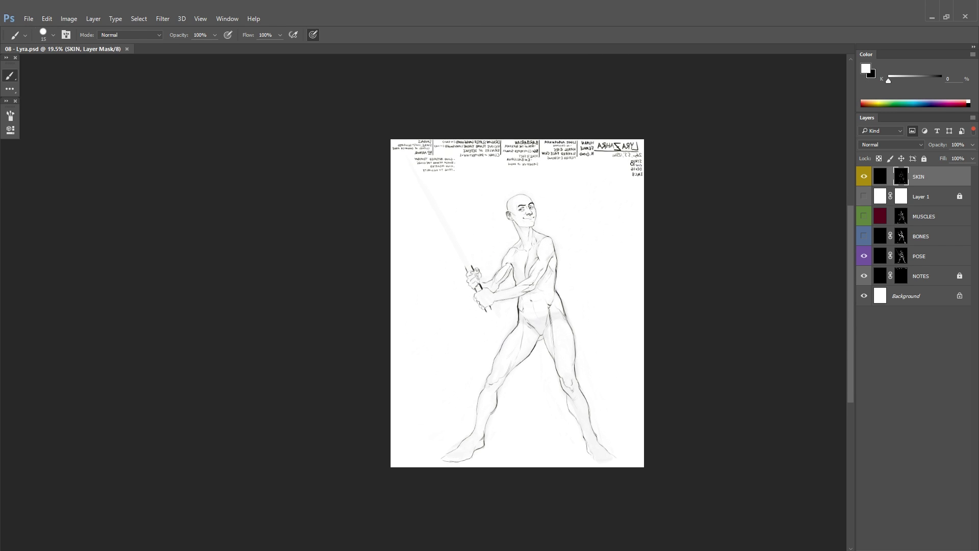
{"action": "key", "text": "ctrl+shift+h"}
{"action": "scroll", "coordinate": [645, 323], "scroll_direction": "up", "scroll_amount": 3}
{"action": "scroll", "coordinate": [572, 301], "scroll_direction": "down", "scroll_amount": 4}
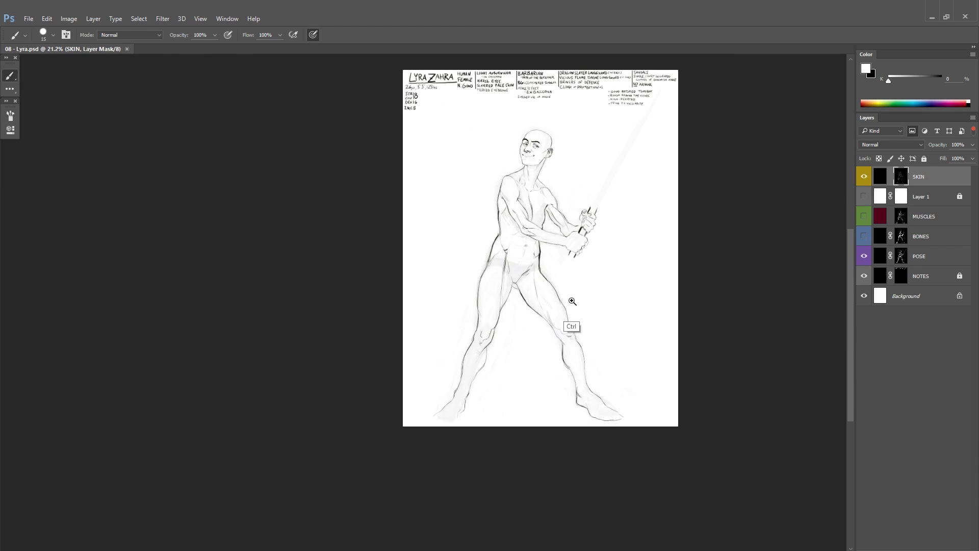
{"action": "scroll", "coordinate": [536, 239], "scroll_direction": "up", "scroll_amount": 2}
{"action": "scroll", "coordinate": [525, 389], "scroll_direction": "up", "scroll_amount": 2}
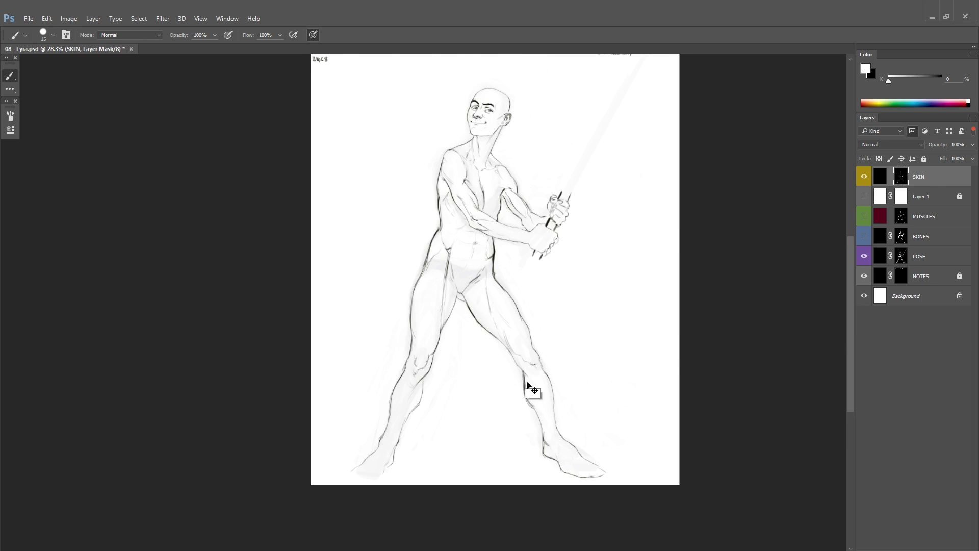
{"action": "scroll", "coordinate": [561, 306], "scroll_direction": "down", "scroll_amount": 2}
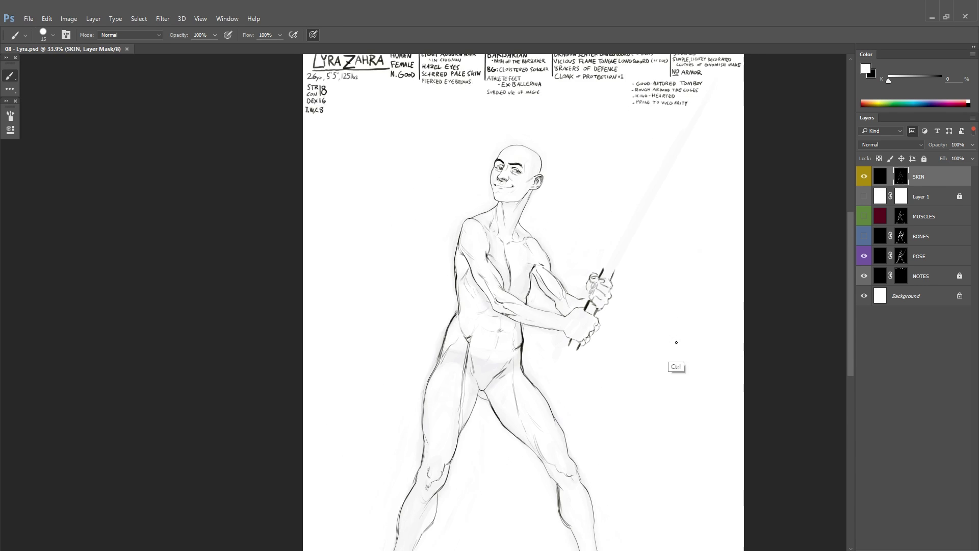
{"action": "scroll", "coordinate": [561, 255], "scroll_direction": "up", "scroll_amount": 3}
{"action": "scroll", "coordinate": [535, 204], "scroll_direction": "down", "scroll_amount": 4}
{"action": "scroll", "coordinate": [522, 165], "scroll_direction": "up", "scroll_amount": 4}
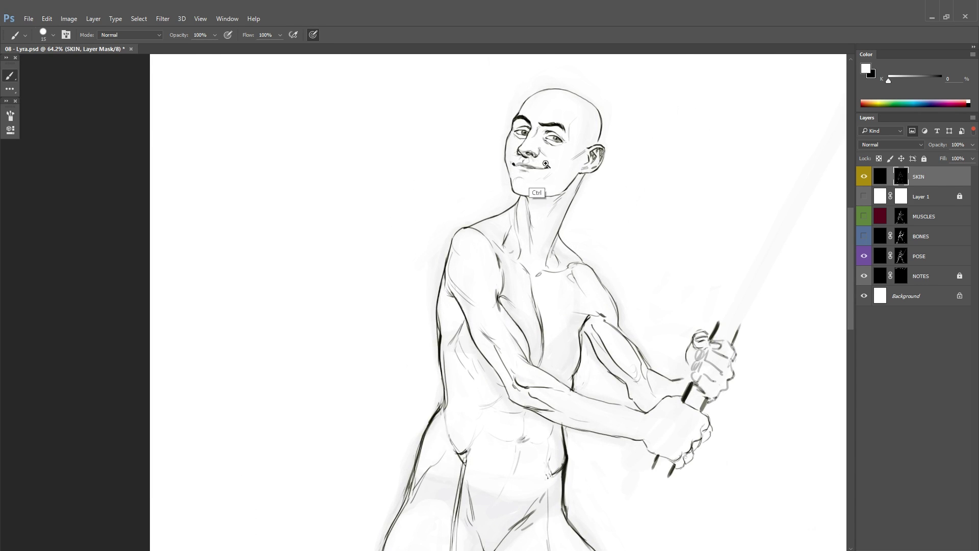
{"action": "scroll", "coordinate": [546, 164], "scroll_direction": "down", "scroll_amount": 4}
{"action": "scroll", "coordinate": [510, 204], "scroll_direction": "up", "scroll_amount": 2}
{"action": "key", "text": "x"}
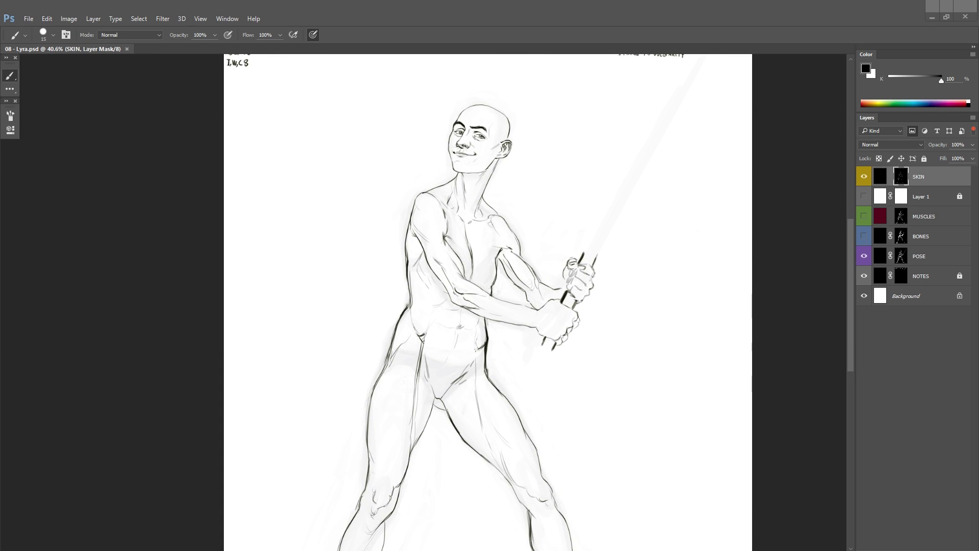
{"action": "scroll", "coordinate": [792, 298], "scroll_direction": "down", "scroll_amount": 3}
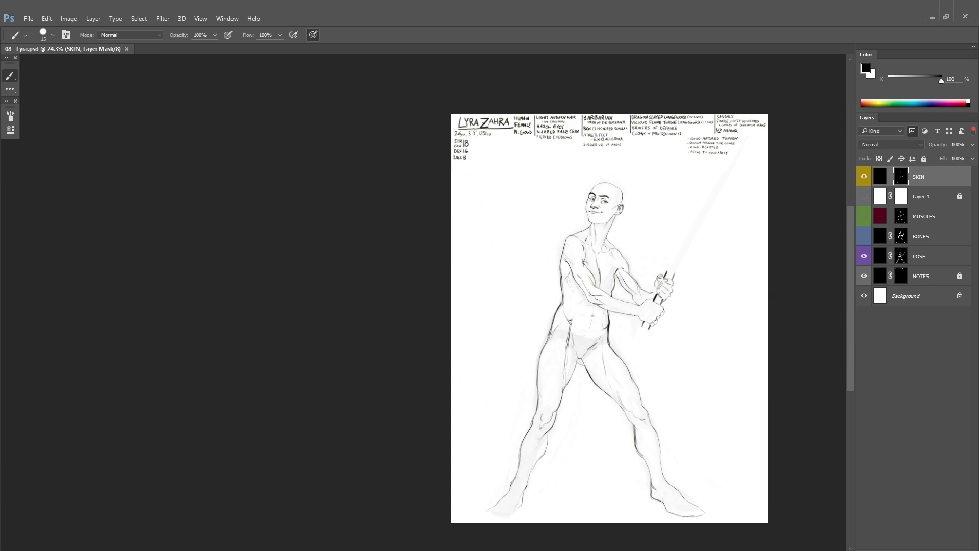
Step: Show and lock the drawing layers, and add a masked layer named ITEMS with an orange label
{"action": "key", "text": "F2"}
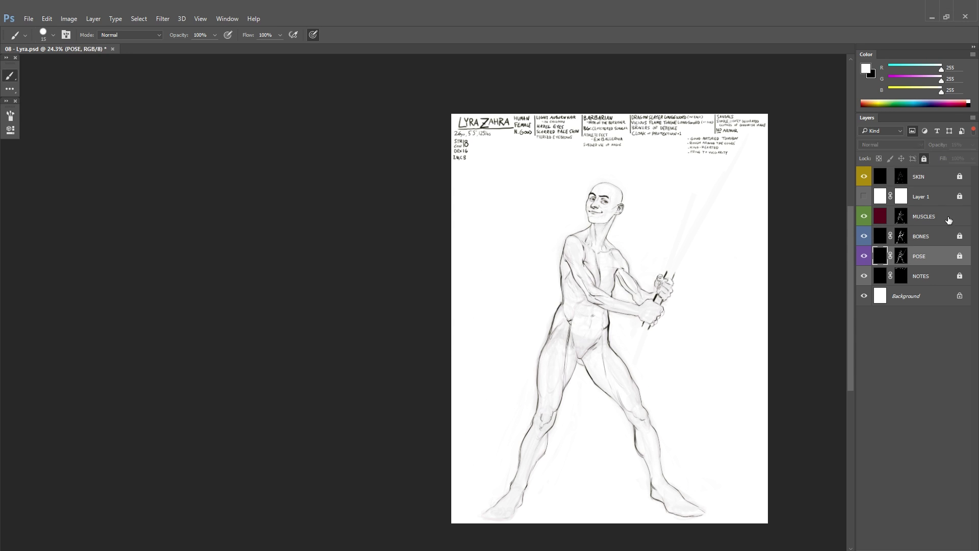
{"action": "key", "text": "ctrl+shift+alt+n"}
{"action": "double_click", "coordinate": [922, 176]}
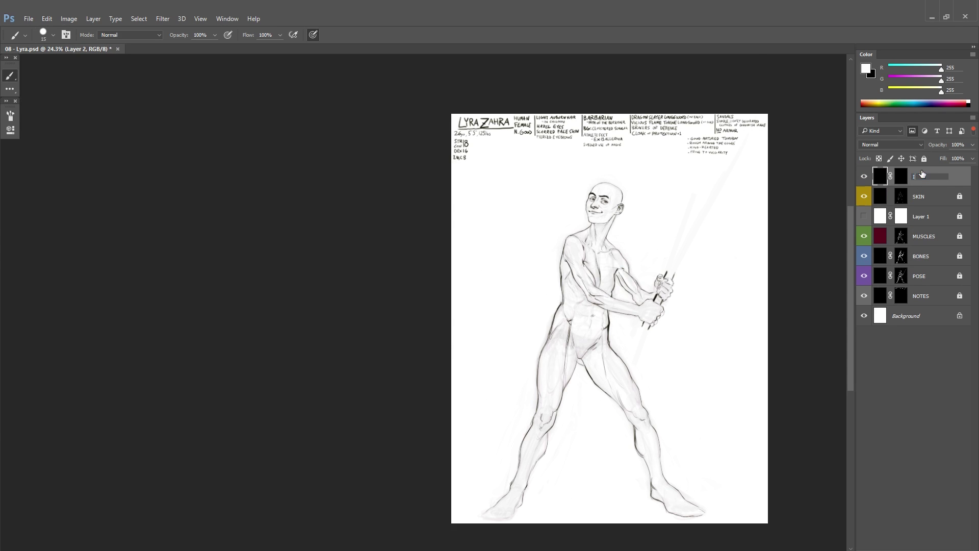
{"action": "key", "text": "Return"}
{"action": "right_click", "coordinate": [863, 176]}
{"action": "left_click", "coordinate": [887, 234]}
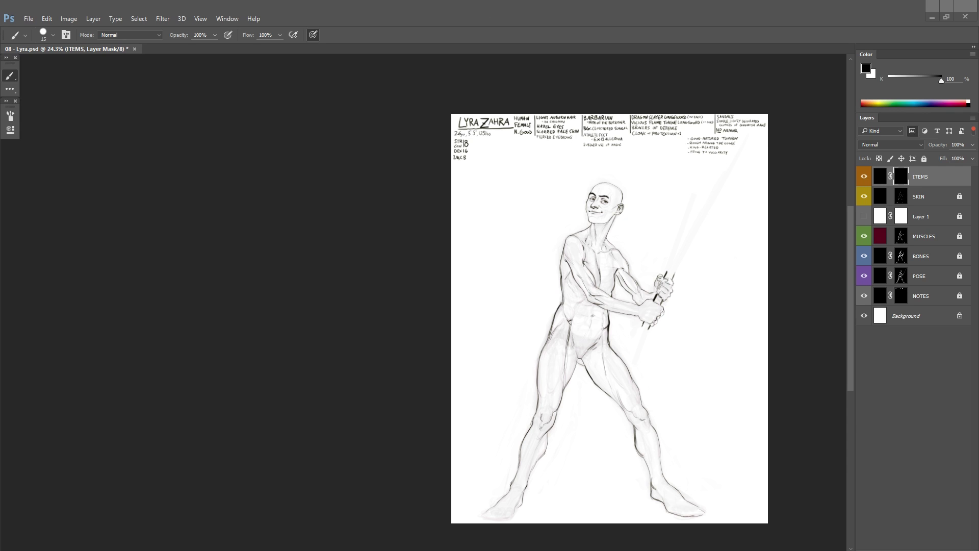
Step: Sketch the hair's outline in light grey over the crown and down both sides of the face on ITEMS
{"action": "left_click_drag", "start_coordinate": [607, 204], "coordinate": [647, 224]}
{"action": "left_click", "coordinate": [610, 240], "text": "alt"}
{"action": "mouse_move", "coordinate": [536, 168]}
{"action": "left_mouse_down"}
{"action": "mouse_move", "coordinate": [591, 176]}
{"action": "mouse_move", "coordinate": [615, 271]}
{"action": "mouse_move", "coordinate": [576, 158]}
{"action": "left_mouse_up"}
{"action": "mouse_move", "coordinate": [566, 164]}
{"action": "left_mouse_down"}
{"action": "mouse_move", "coordinate": [635, 257]}
{"action": "mouse_move", "coordinate": [610, 257]}
{"action": "left_mouse_up"}
{"action": "scroll", "coordinate": [489, 255], "scroll_direction": "up", "scroll_amount": 2}
{"action": "mouse_move", "coordinate": [512, 161]}
{"action": "left_mouse_down"}
{"action": "mouse_move", "coordinate": [454, 194]}
{"action": "mouse_move", "coordinate": [431, 283]}
{"action": "left_mouse_up"}
{"action": "mouse_move", "coordinate": [477, 170]}
{"action": "left_mouse_down"}
{"action": "mouse_move", "coordinate": [436, 272]}
{"action": "mouse_move", "coordinate": [559, 153]}
{"action": "left_mouse_up"}
Step: Sketch loose curls behind the ear and a low bun at the nape, and shade the hair above the ear
{"action": "mouse_move", "coordinate": [586, 194]}
{"action": "left_mouse_down"}
{"action": "mouse_move", "coordinate": [599, 244]}
{"action": "mouse_move", "coordinate": [565, 247]}
{"action": "left_mouse_up"}
{"action": "mouse_move", "coordinate": [510, 245]}
{"action": "left_mouse_down"}
{"action": "mouse_move", "coordinate": [449, 194]}
{"action": "mouse_move", "coordinate": [436, 196]}
{"action": "left_mouse_up"}
{"action": "left_click_drag", "start_coordinate": [492, 253], "coordinate": [474, 306]}
{"action": "left_click_drag", "start_coordinate": [515, 229], "coordinate": [489, 288]}
{"action": "left_click_drag", "start_coordinate": [530, 173], "coordinate": [549, 215]}
{"action": "mouse_move", "coordinate": [520, 278]}
{"action": "left_mouse_down"}
{"action": "mouse_move", "coordinate": [479, 339]}
{"action": "mouse_move", "coordinate": [547, 275]}
{"action": "left_mouse_up"}
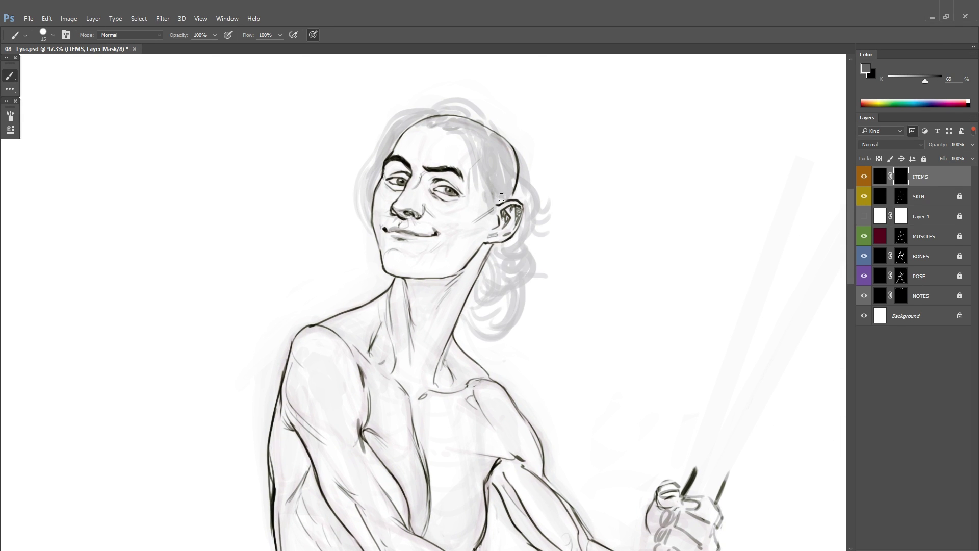
{"action": "left_click_drag", "start_coordinate": [390, 252], "coordinate": [378, 288]}
{"action": "left_click_drag", "start_coordinate": [520, 197], "coordinate": [505, 148]}
Step: Darken the sketched hair with a Levels adjustment on the ITEMS mask
{"action": "scroll", "coordinate": [489, 153], "scroll_direction": "down", "scroll_amount": 5}
{"action": "key", "text": "ctrl+l"}
{"action": "left_click_drag", "start_coordinate": [819, 299], "coordinate": [745, 300]}
{"action": "left_click", "coordinate": [859, 204]}
{"action": "scroll", "coordinate": [502, 158], "scroll_direction": "up", "scroll_amount": 4}
Step: Paint dark strands above and around the ear to fill out the hair, and save the document
{"action": "key", "text": "d"}
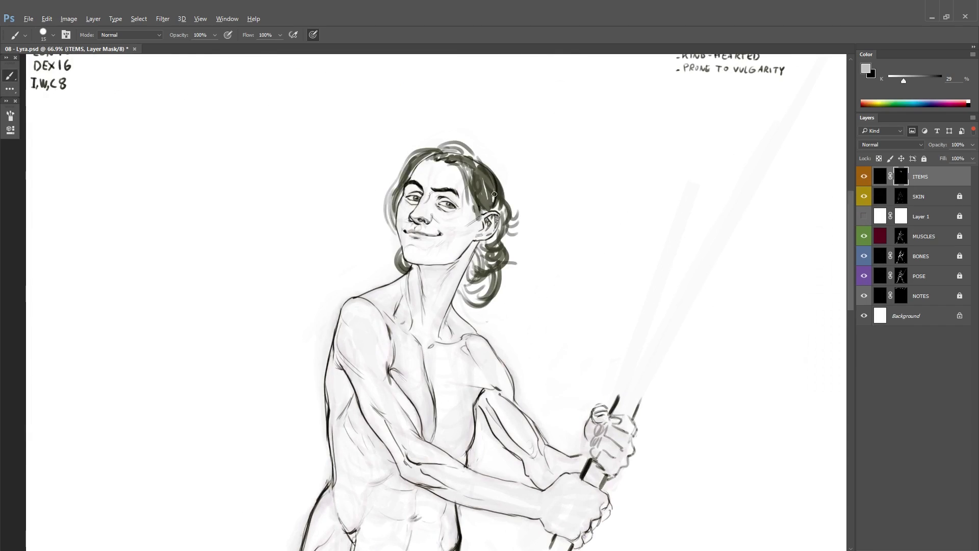
{"action": "left_click_drag", "start_coordinate": [503, 194], "coordinate": [488, 243]}
{"action": "left_click_drag", "start_coordinate": [488, 188], "coordinate": [483, 210]}
{"action": "left_click", "coordinate": [447, 175], "text": "alt"}
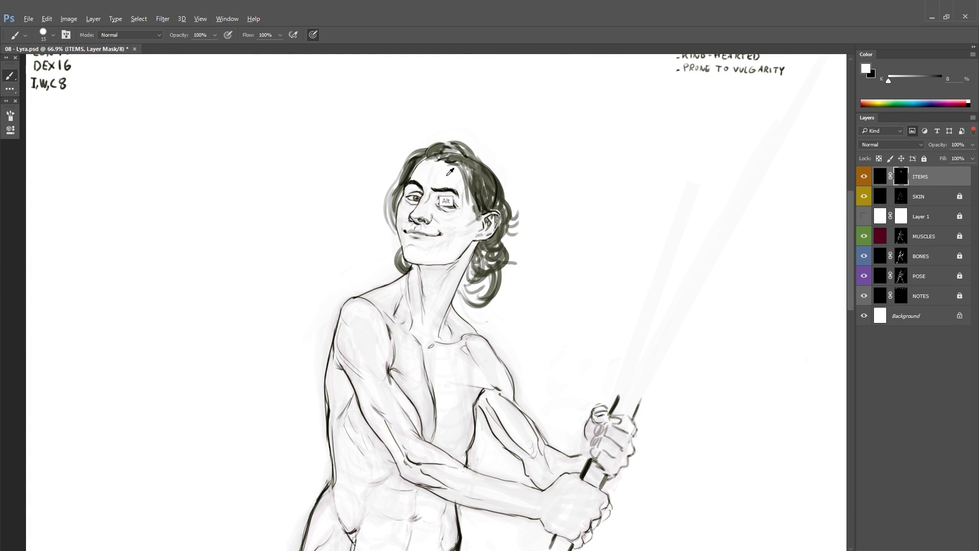
{"action": "key", "text": "ctrl+s"}
{"action": "scroll", "coordinate": [616, 237], "scroll_direction": "down", "scroll_amount": 2}
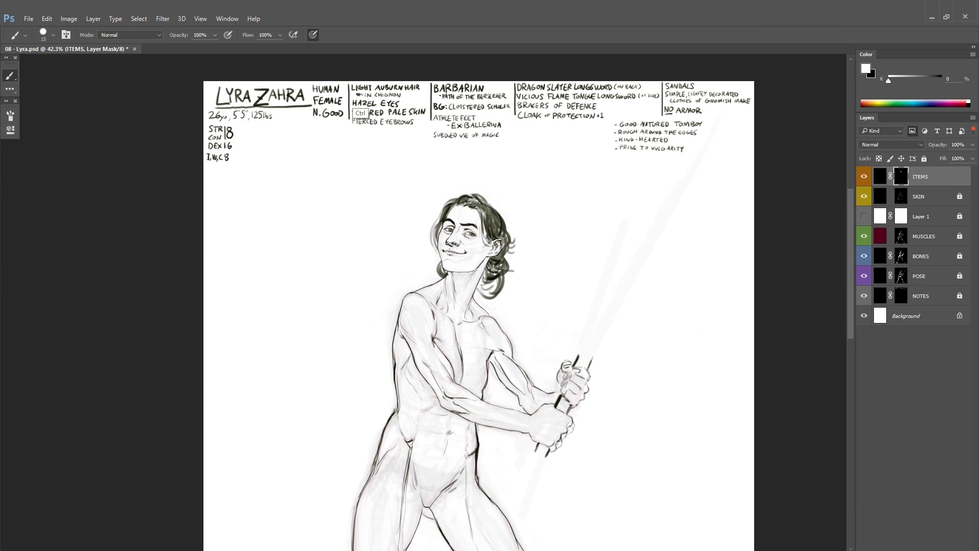
Step: Draw the toes on both feet and cross out the light auburn hair and ex-ballerina entries in the notes
{"action": "left_click_drag", "start_coordinate": [557, 304], "coordinate": [602, 320]}
{"action": "scroll", "coordinate": [621, 244], "scroll_direction": "down", "scroll_amount": 1}
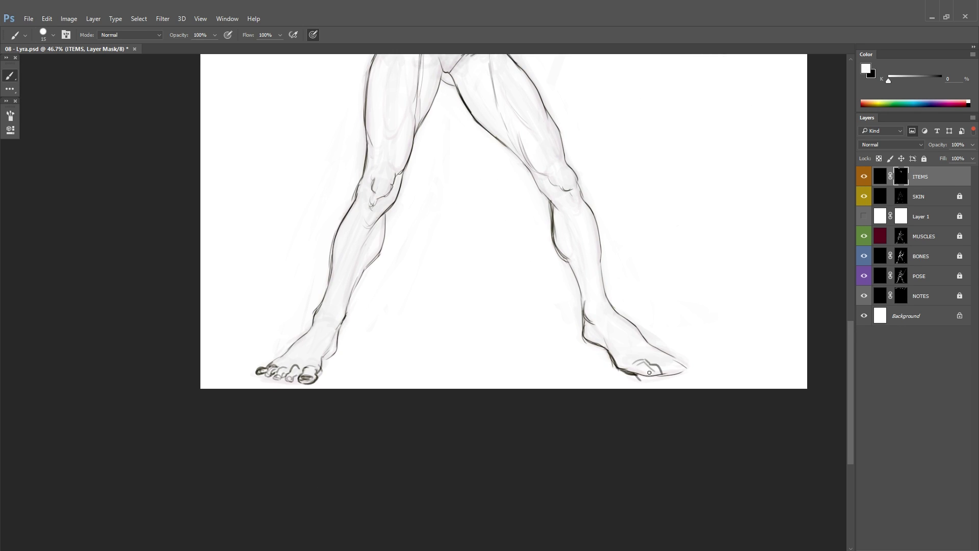
{"action": "key", "text": "ctrl+0"}
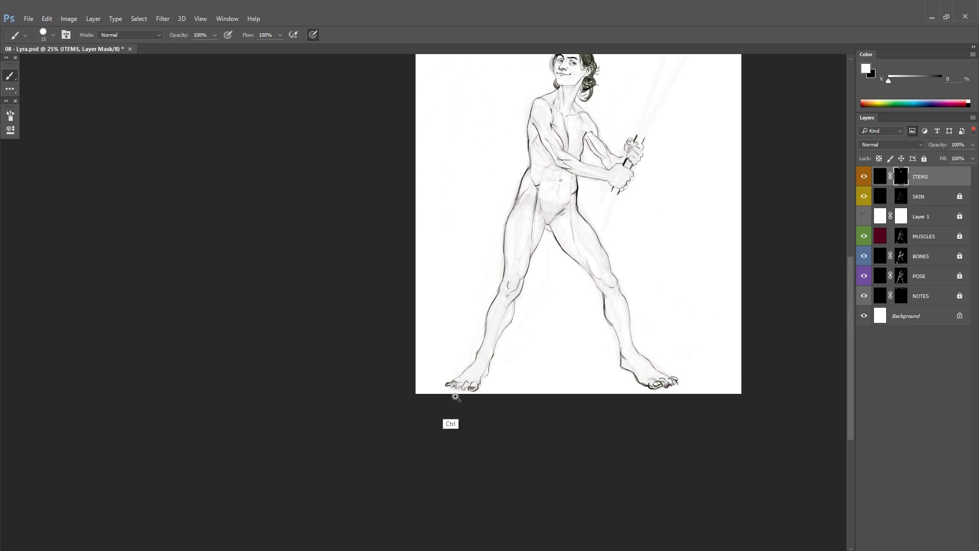
{"action": "scroll", "coordinate": [727, 192], "scroll_direction": "up", "scroll_amount": 5}
{"action": "key", "text": "x"}
{"action": "left_click_drag", "start_coordinate": [668, 184], "coordinate": [678, 195]}
{"action": "key", "text": "x"}
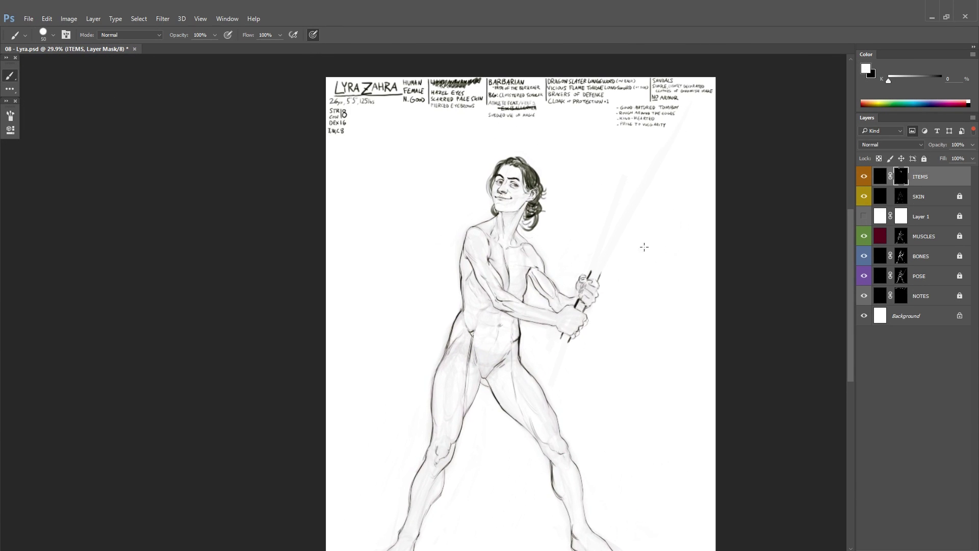
Step: Sketch the raised longsword's blade, curved crossguard and hilt, and cross out the Vicious Flame Tongue Longsword entry in the notes
{"action": "mouse_move", "coordinate": [609, 237]}
{"action": "left_mouse_down"}
{"action": "mouse_move", "coordinate": [594, 259]}
{"action": "mouse_move", "coordinate": [662, 265]}
{"action": "left_mouse_up"}
{"action": "scroll", "coordinate": [595, 255], "scroll_direction": "up", "scroll_amount": 5}
{"action": "scroll", "coordinate": [595, 255], "scroll_direction": "down", "scroll_amount": 5}
{"action": "key", "text": "h"}
Step: Sketch a second sword slung behind the body, with its hilt beside the waist and its blade emerging between the legs
{"action": "left_click_drag", "start_coordinate": [602, 164], "coordinate": [579, 226]}
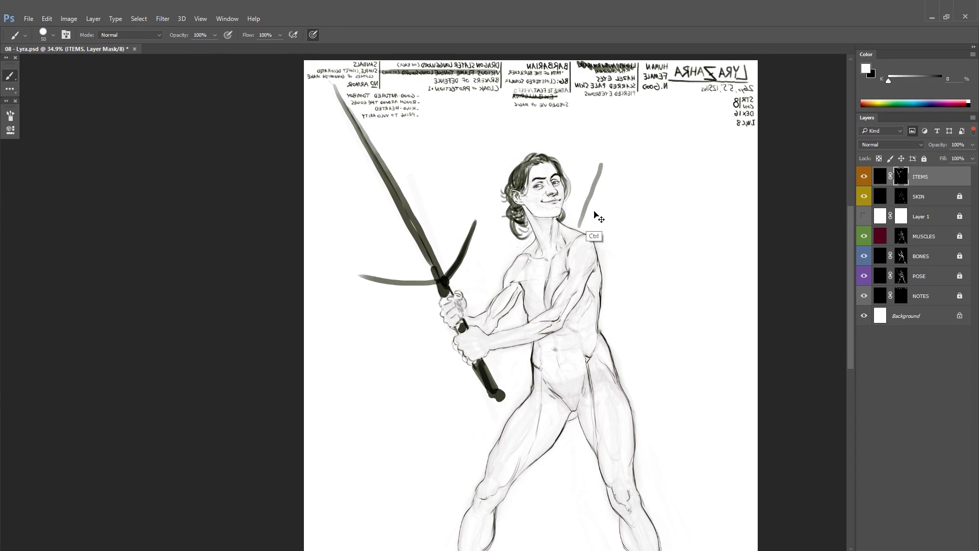
{"action": "key", "text": "ctrl+z"}
{"action": "scroll", "coordinate": [595, 213], "scroll_direction": "down", "scroll_amount": 3}
{"action": "left_click_drag", "start_coordinate": [507, 426], "coordinate": [557, 319]}
{"action": "left_click_drag", "start_coordinate": [589, 233], "coordinate": [580, 243]}
{"action": "scroll", "coordinate": [574, 286], "scroll_direction": "up", "scroll_amount": 3}
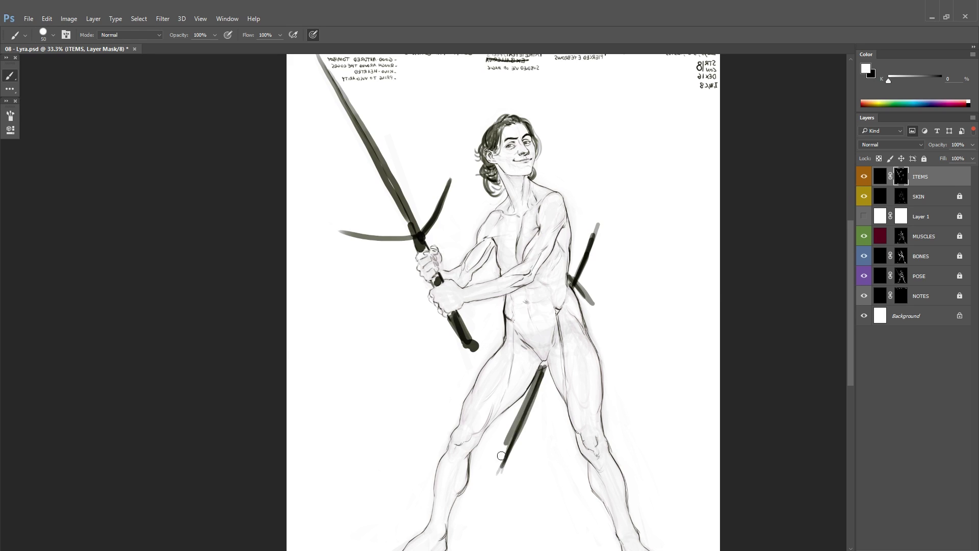
Step: Paint a dark bracer over the front forearm with a flared cuff at the elbow, and start the one on the other wrist
{"action": "key", "text": "h"}
{"action": "scroll", "coordinate": [587, 252], "scroll_direction": "up", "scroll_amount": 2}
{"action": "mouse_move", "coordinate": [566, 275]}
{"action": "left_mouse_down"}
{"action": "mouse_move", "coordinate": [571, 261]}
{"action": "mouse_move", "coordinate": [484, 237]}
{"action": "mouse_move", "coordinate": [558, 262]}
{"action": "left_mouse_up"}
{"action": "scroll", "coordinate": [491, 229], "scroll_direction": "up", "scroll_amount": 1}
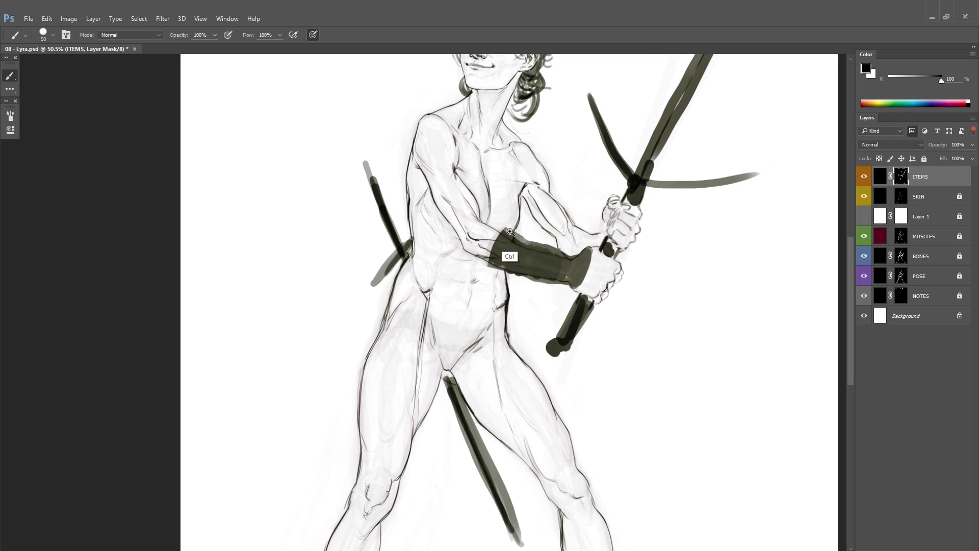
{"action": "mouse_move", "coordinate": [491, 229]}
{"action": "left_mouse_down"}
{"action": "mouse_move", "coordinate": [457, 252]}
{"action": "mouse_move", "coordinate": [537, 270]}
{"action": "mouse_move", "coordinate": [557, 258]}
{"action": "left_mouse_up"}
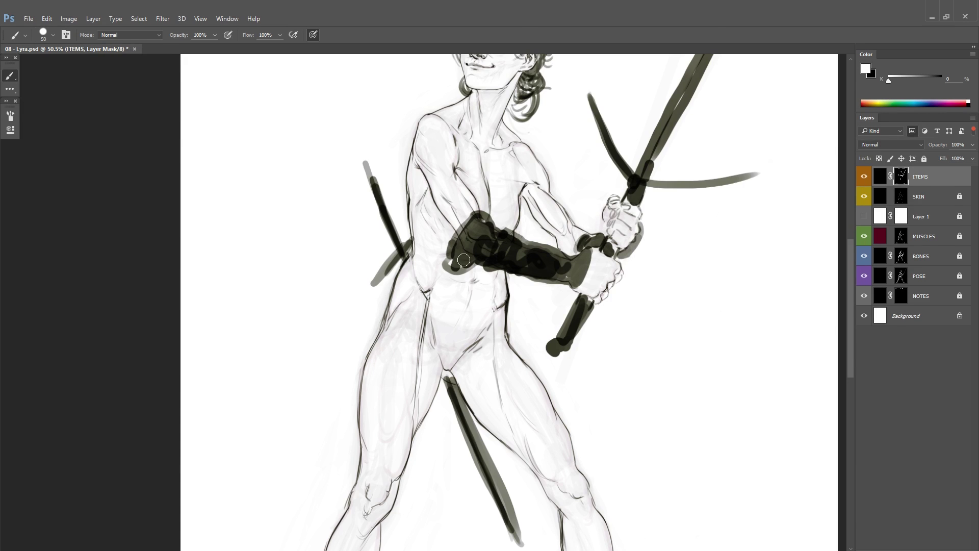
Step: Cover the hands gripping the sword with dark, segmented gauntlet plates on the backs and fingers
{"action": "scroll", "coordinate": [464, 260], "scroll_direction": "up", "scroll_amount": 2}
{"action": "mouse_move", "coordinate": [627, 286]}
{"action": "left_mouse_down"}
{"action": "mouse_move", "coordinate": [586, 322]}
{"action": "mouse_move", "coordinate": [637, 265]}
{"action": "mouse_move", "coordinate": [632, 295]}
{"action": "left_mouse_up"}
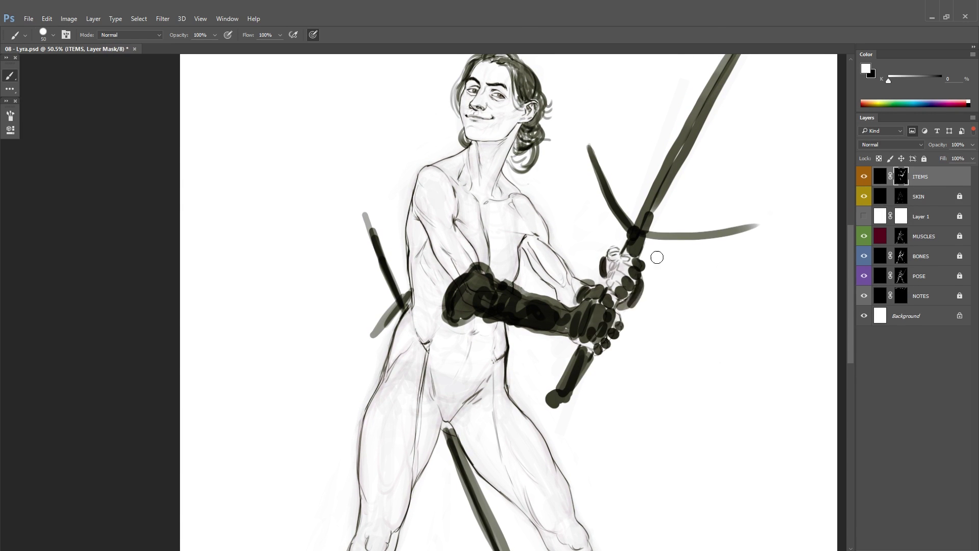
{"action": "left_click_drag", "start_coordinate": [656, 258], "coordinate": [647, 288]}
Step: Paint round, lightened plates with pale spots on the forearm bracer, and cross out Bracers of Defence in the notes
{"action": "left_click_drag", "start_coordinate": [479, 311], "coordinate": [540, 326]}
{"action": "left_click_drag", "start_coordinate": [484, 357], "coordinate": [531, 351]}
{"action": "key", "text": "x"}
{"action": "left_click_drag", "start_coordinate": [489, 316], "coordinate": [530, 357]}
{"action": "left_click_drag", "start_coordinate": [530, 316], "coordinate": [495, 357]}
{"action": "key", "text": "x"}
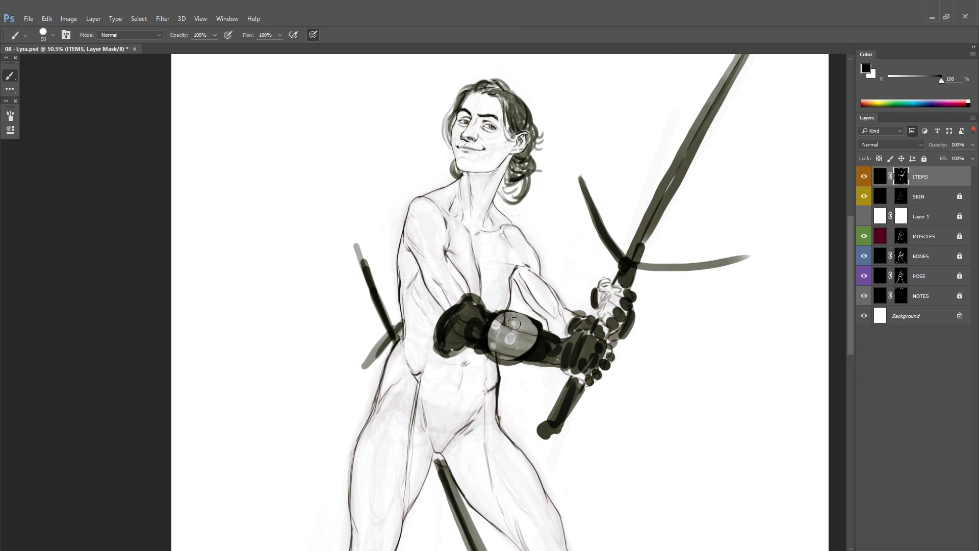
{"action": "key", "text": "x"}
{"action": "mouse_move", "coordinate": [513, 323]}
{"action": "left_mouse_down"}
{"action": "mouse_move", "coordinate": [504, 347]}
{"action": "mouse_move", "coordinate": [551, 359]}
{"action": "left_mouse_up"}
{"action": "key", "text": "x"}
{"action": "scroll", "coordinate": [477, 346], "scroll_direction": "up", "scroll_amount": 1}
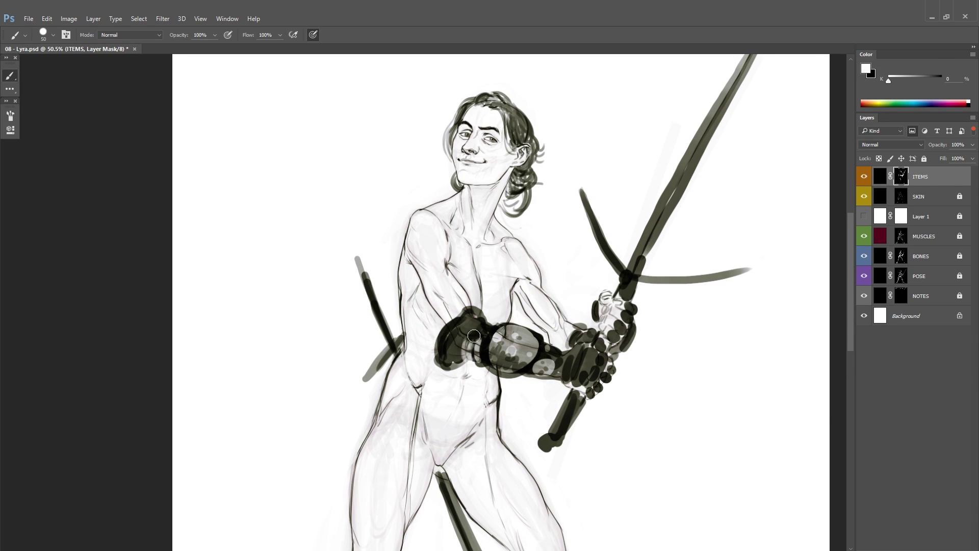
{"action": "scroll", "coordinate": [621, 321], "scroll_direction": "up", "scroll_amount": 4}
{"action": "scroll", "coordinate": [621, 321], "scroll_direction": "down", "scroll_amount": 2}
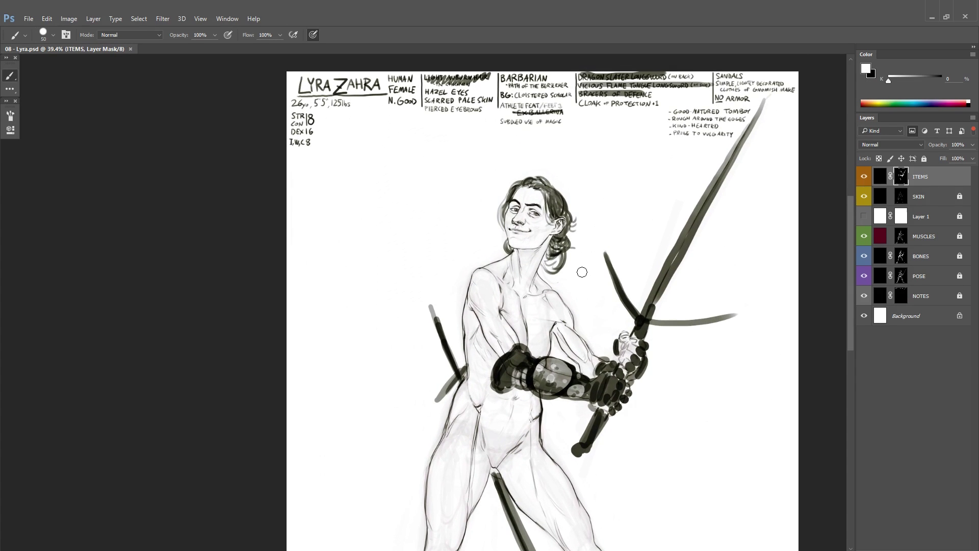
Step: Block in the cloak's raised collar and the dark shoulder cape across the upper chest and down the back
{"action": "mouse_move", "coordinate": [510, 255]}
{"action": "left_mouse_down"}
{"action": "mouse_move", "coordinate": [463, 285]}
{"action": "mouse_move", "coordinate": [508, 245]}
{"action": "left_mouse_up"}
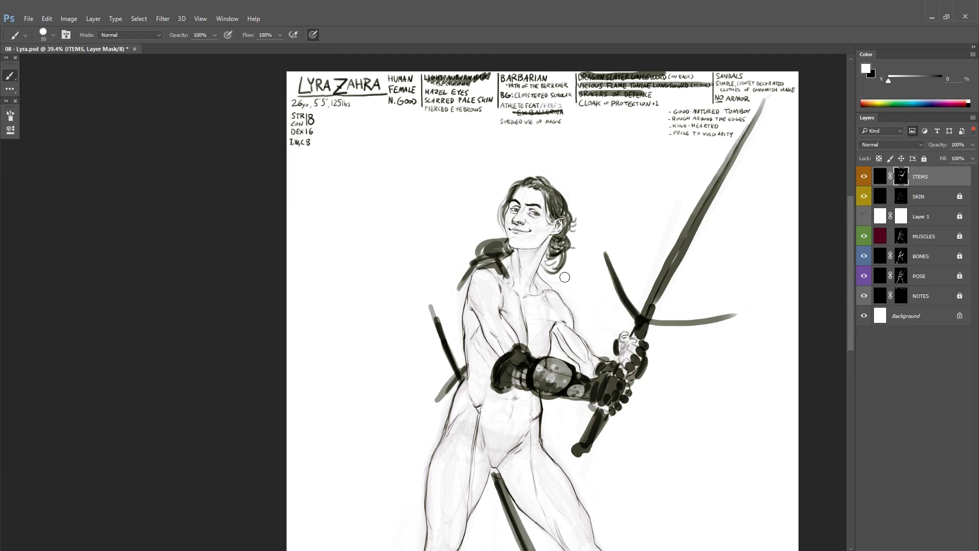
{"action": "left_click_drag", "start_coordinate": [564, 275], "coordinate": [572, 195]}
{"action": "left_click_drag", "start_coordinate": [474, 196], "coordinate": [466, 300]}
{"action": "left_click_drag", "start_coordinate": [463, 309], "coordinate": [435, 414]}
{"action": "key", "text": "ctrl+z"}
{"action": "left_click", "coordinate": [482, 215], "text": "alt"}
{"action": "mouse_move", "coordinate": [517, 205]}
{"action": "left_mouse_down"}
{"action": "mouse_move", "coordinate": [469, 232]}
{"action": "mouse_move", "coordinate": [571, 220]}
{"action": "left_mouse_up"}
{"action": "left_click_drag", "start_coordinate": [504, 163], "coordinate": [576, 214]}
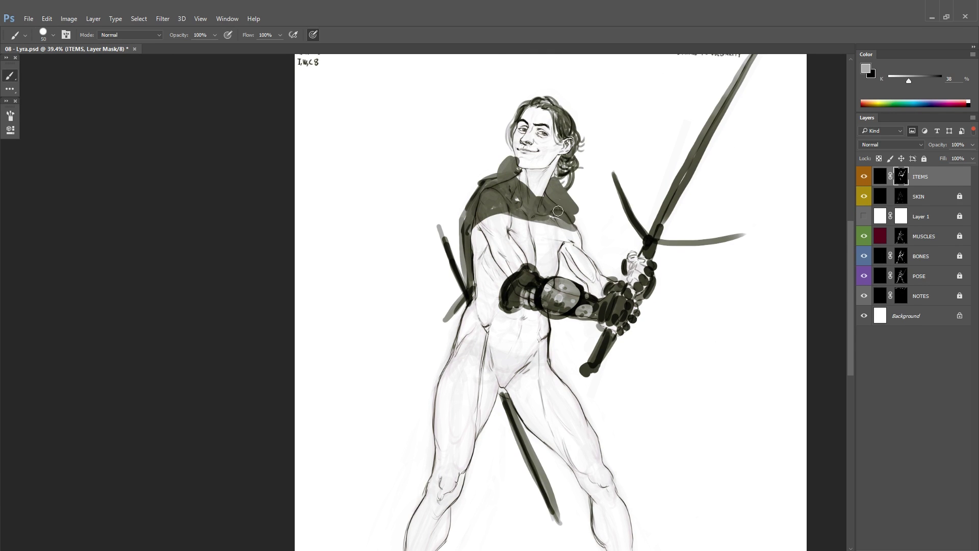
Step: Paint the cloak's lower part flowing behind the legs with a ragged hem, and cross out the Cloak of Protection entry
{"action": "scroll", "coordinate": [601, 233], "scroll_direction": "down", "scroll_amount": 3}
{"action": "key", "text": "ctrl+s"}
{"action": "scroll", "coordinate": [602, 233], "scroll_direction": "up", "scroll_amount": 2}
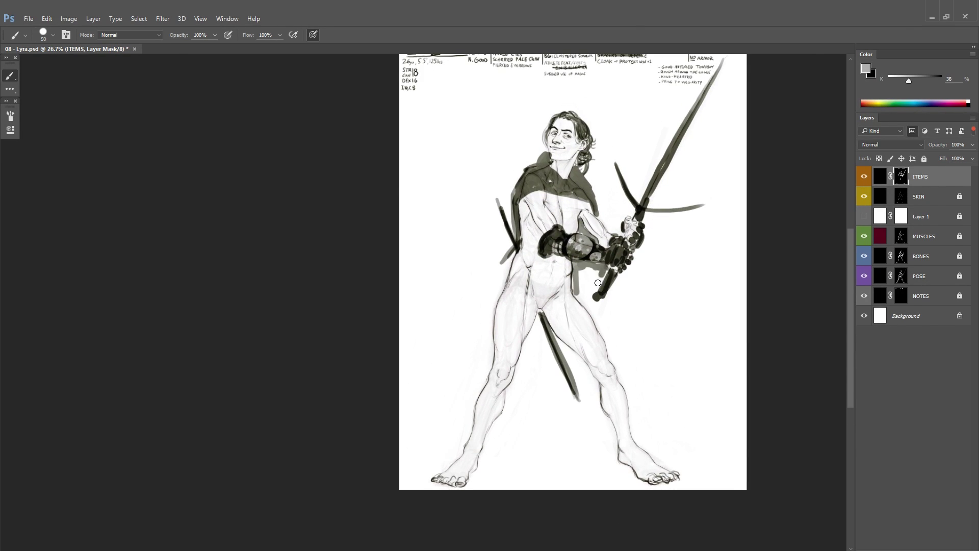
{"action": "mouse_move", "coordinate": [598, 282]}
{"action": "left_mouse_down"}
{"action": "mouse_move", "coordinate": [594, 314]}
{"action": "mouse_move", "coordinate": [619, 290]}
{"action": "mouse_move", "coordinate": [608, 342]}
{"action": "mouse_move", "coordinate": [638, 336]}
{"action": "mouse_move", "coordinate": [639, 324]}
{"action": "mouse_move", "coordinate": [522, 392]}
{"action": "mouse_move", "coordinate": [545, 389]}
{"action": "left_mouse_up"}
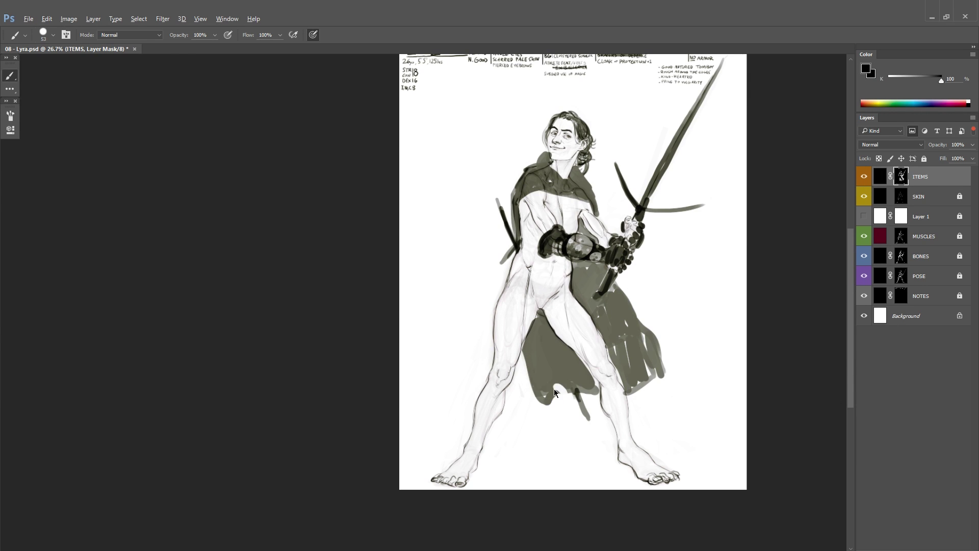
{"action": "scroll", "coordinate": [663, 301], "scroll_direction": "up", "scroll_amount": 3}
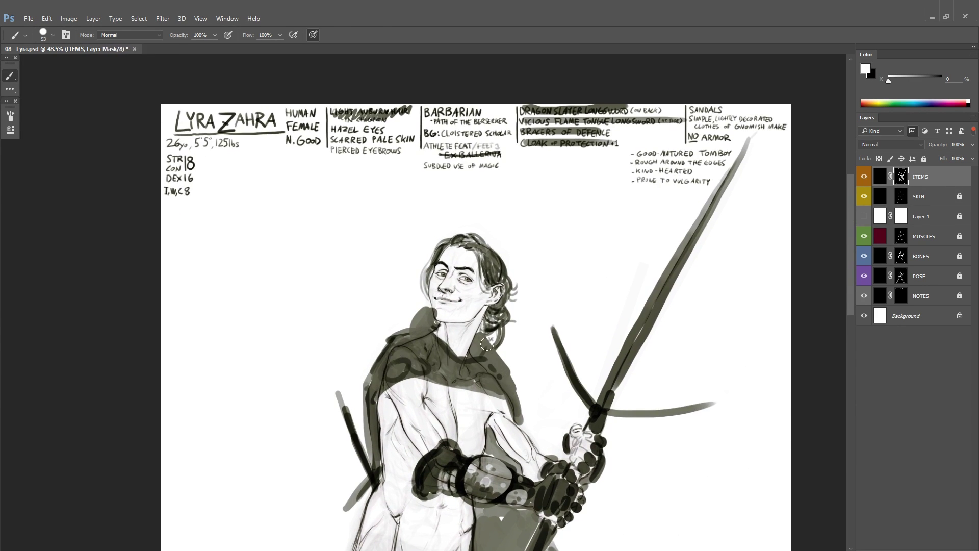
Step: Draw dark sandal soles and ankle straps on both feet, and cross out Sandals in the notes
{"action": "key", "text": "x"}
{"action": "scroll", "coordinate": [778, 292], "scroll_direction": "down", "scroll_amount": 2}
{"action": "right_click", "coordinate": [778, 292]}
{"action": "key", "text": "x"}
{"action": "left_click_drag", "start_coordinate": [779, 291], "coordinate": [720, 241]}
{"action": "mouse_move", "coordinate": [608, 306]}
{"action": "left_mouse_down"}
{"action": "mouse_move", "coordinate": [627, 313]}
{"action": "mouse_move", "coordinate": [582, 312]}
{"action": "left_mouse_up"}
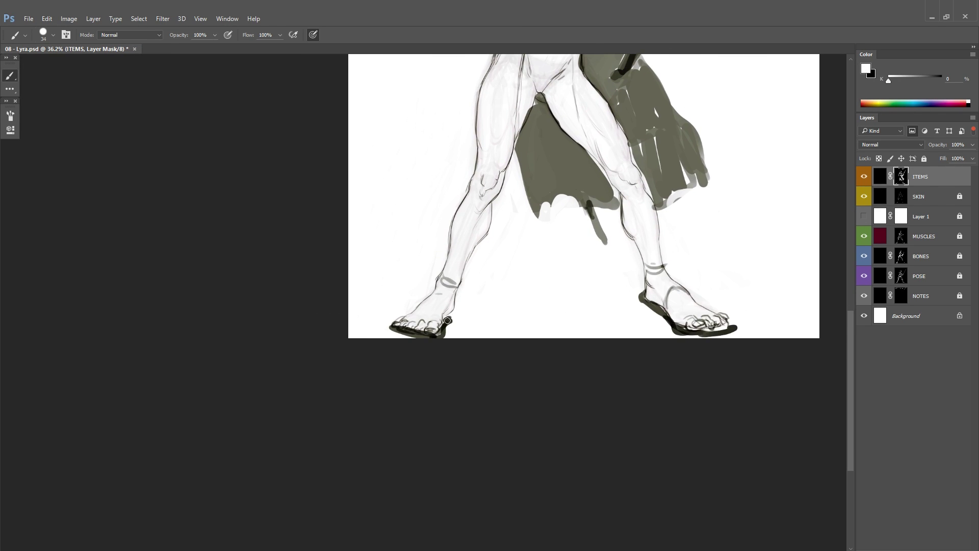
{"action": "scroll", "coordinate": [509, 357], "scroll_direction": "up", "scroll_amount": 6}
{"action": "scroll", "coordinate": [689, 197], "scroll_direction": "up", "scroll_amount": 1}
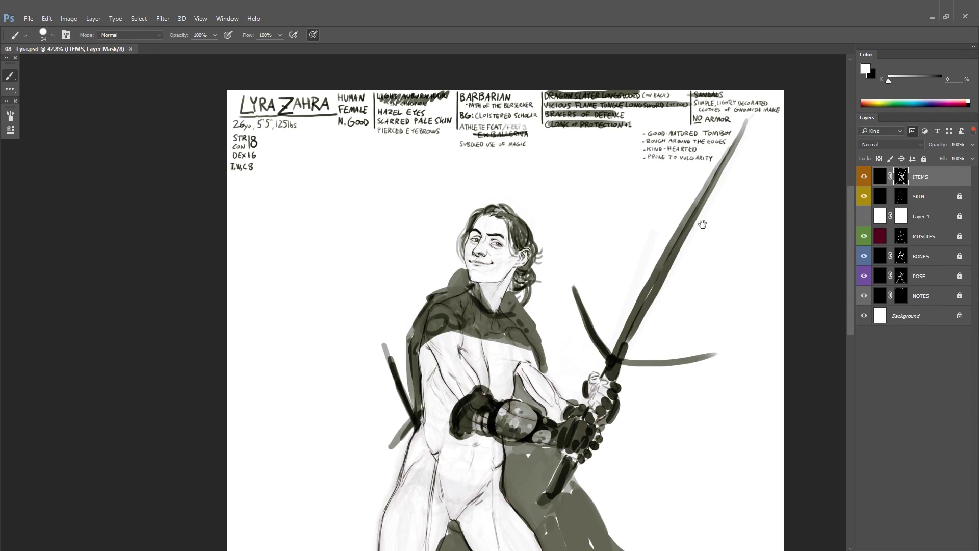
Step: Paint a grey sleeve band on the upper arm just above the bracer's elbow cuff
{"action": "scroll", "coordinate": [702, 224], "scroll_direction": "right", "scroll_amount": 3}
{"action": "scroll", "coordinate": [702, 223], "scroll_direction": "up", "scroll_amount": 1}
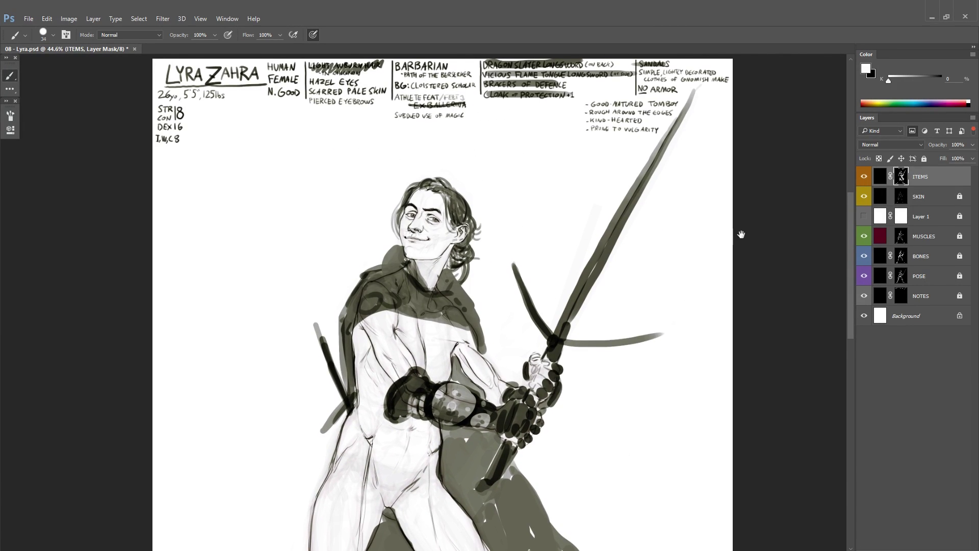
{"action": "scroll", "coordinate": [741, 234], "scroll_direction": "right", "scroll_amount": 2}
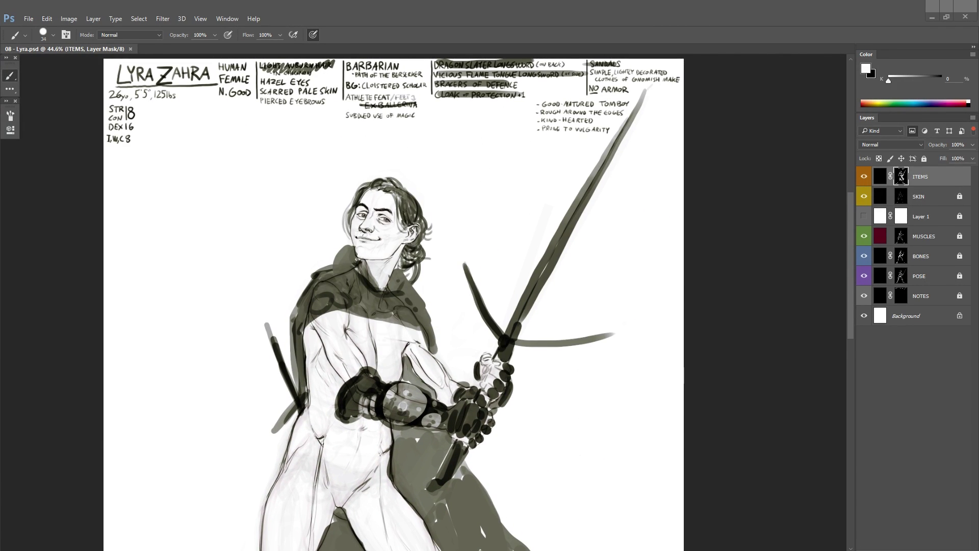
{"action": "scroll", "coordinate": [690, 332], "scroll_direction": "down", "scroll_amount": 3}
{"action": "scroll", "coordinate": [470, 307], "scroll_direction": "up", "scroll_amount": 2}
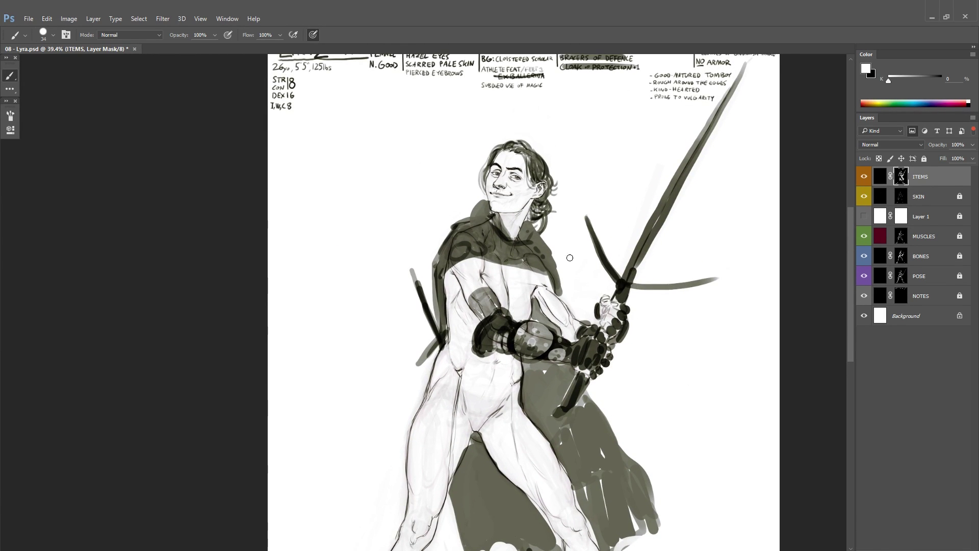
Step: Fill the torso and sleeves with a light grey shirt beneath the shoulder cape using a larger brush
{"action": "scroll", "coordinate": [570, 257], "scroll_direction": "down", "scroll_amount": 1}
{"action": "key", "text": "bracketright"}
{"action": "key", "text": "bracketright"}
{"action": "key", "text": "bracketright"}
{"action": "key", "text": "bracketright"}
{"action": "key", "text": "bracketright"}
{"action": "key", "text": "bracketright"}
{"action": "key", "text": "bracketright"}
{"action": "key", "text": "bracketright"}
{"action": "mouse_move", "coordinate": [459, 286]}
{"action": "left_mouse_down"}
{"action": "mouse_move", "coordinate": [499, 282]}
{"action": "mouse_move", "coordinate": [552, 234]}
{"action": "left_mouse_up"}
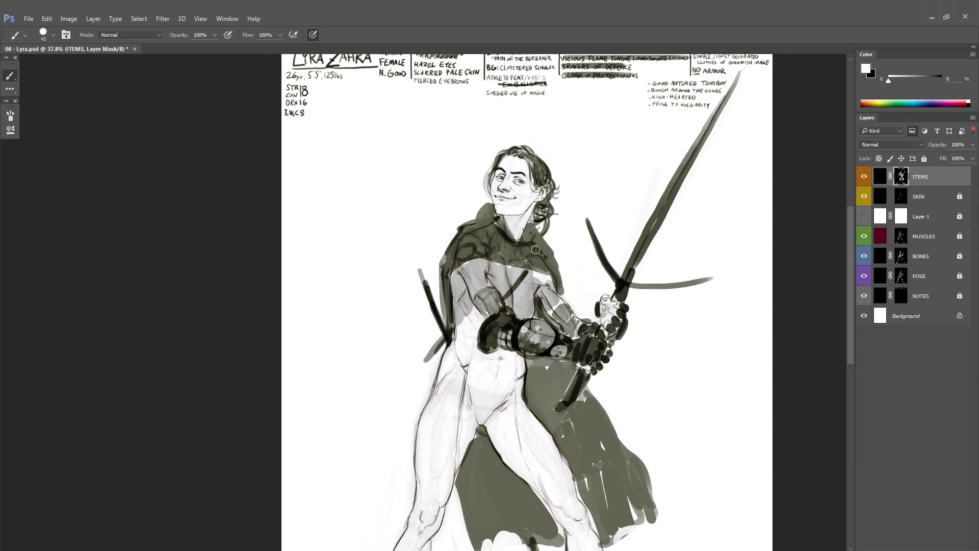
Step: Paint a dark diagonal sword strap with a buckle loop across the chest to the hip, and save the document
{"action": "left_click_drag", "start_coordinate": [477, 314], "coordinate": [457, 281]}
{"action": "key", "text": "x"}
{"action": "left_click_drag", "start_coordinate": [510, 224], "coordinate": [507, 238]}
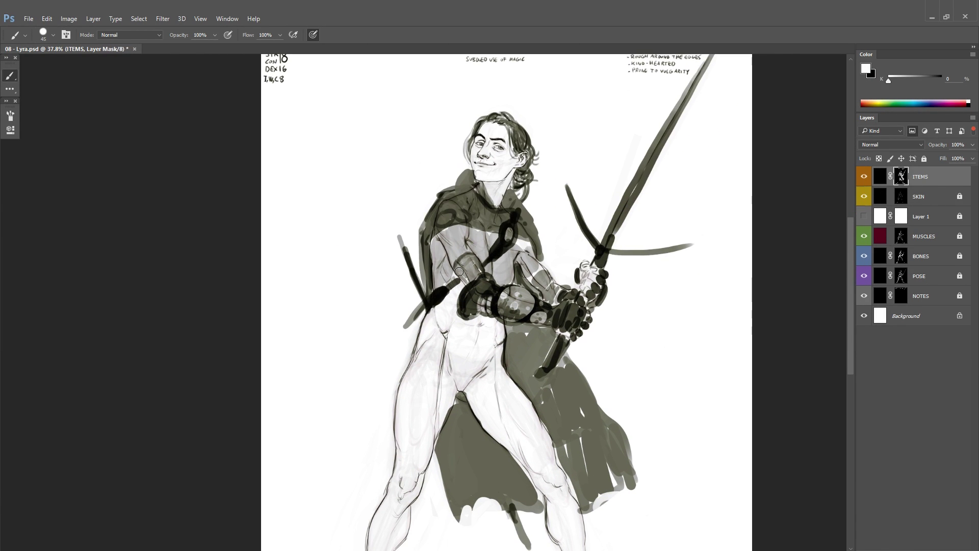
{"action": "scroll", "coordinate": [459, 271], "scroll_direction": "down", "scroll_amount": 2}
{"action": "key", "text": "ctrl+s"}
Step: Enlarge the brush and fill the hips and both legs down to the ankles with mid-grey trousers
{"action": "key", "text": "bracketright"}
{"action": "key", "text": "bracketright"}
{"action": "key", "text": "bracketright"}
{"action": "key", "text": "bracketright"}
{"action": "key", "text": "bracketright"}
{"action": "key", "text": "bracketright"}
{"action": "mouse_move", "coordinate": [375, 448]}
{"action": "left_mouse_down"}
{"action": "mouse_move", "coordinate": [395, 327]}
{"action": "mouse_move", "coordinate": [449, 285]}
{"action": "mouse_move", "coordinate": [372, 453]}
{"action": "left_mouse_up"}
{"action": "mouse_move", "coordinate": [449, 316]}
{"action": "left_mouse_down"}
{"action": "mouse_move", "coordinate": [485, 342]}
{"action": "mouse_move", "coordinate": [519, 429]}
{"action": "left_mouse_up"}
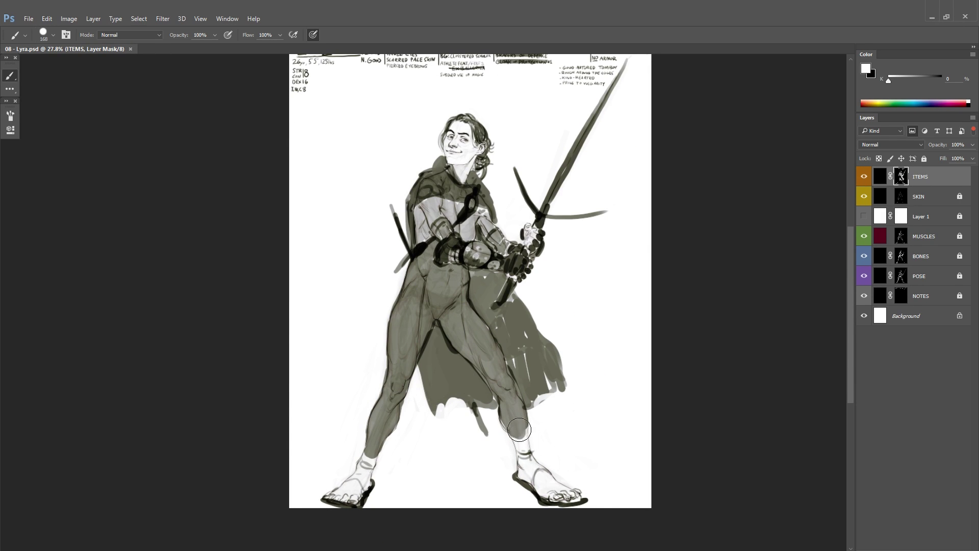
Step: Darken the cloak between and beside the legs to near black, save the document, and sample the trouser grey
{"action": "mouse_move", "coordinate": [437, 336]}
{"action": "left_mouse_down"}
{"action": "mouse_move", "coordinate": [510, 301]}
{"action": "mouse_move", "coordinate": [454, 376]}
{"action": "left_mouse_up"}
{"action": "mouse_move", "coordinate": [494, 280]}
{"action": "left_mouse_down"}
{"action": "mouse_move", "coordinate": [488, 329]}
{"action": "mouse_move", "coordinate": [531, 423]}
{"action": "mouse_move", "coordinate": [459, 449]}
{"action": "left_mouse_up"}
{"action": "key", "text": "ctrl+s"}
{"action": "right_click", "coordinate": [580, 225]}
{"action": "left_click", "coordinate": [410, 285], "text": "alt"}
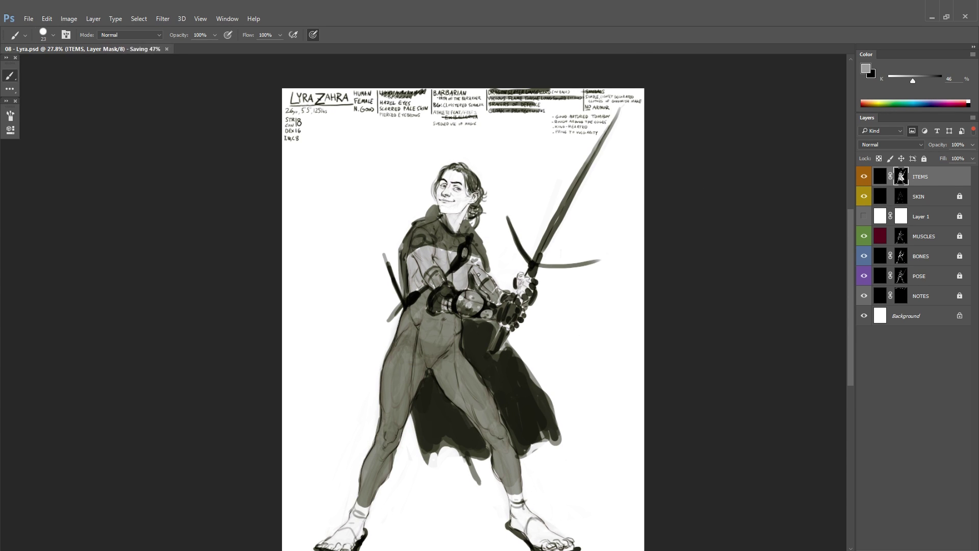
Step: Mask out the SKIN line work around the crotch and thighs, and hide the MUSCLES, BONES and POSE layers while keeping NOTES shown
{"action": "scroll", "coordinate": [478, 275], "scroll_direction": "down", "scroll_amount": 3}
{"action": "scroll", "coordinate": [478, 275], "scroll_direction": "up", "scroll_amount": 3}
{"action": "key", "text": "alt+bracketleft"}
{"action": "right_click", "coordinate": [558, 273]}
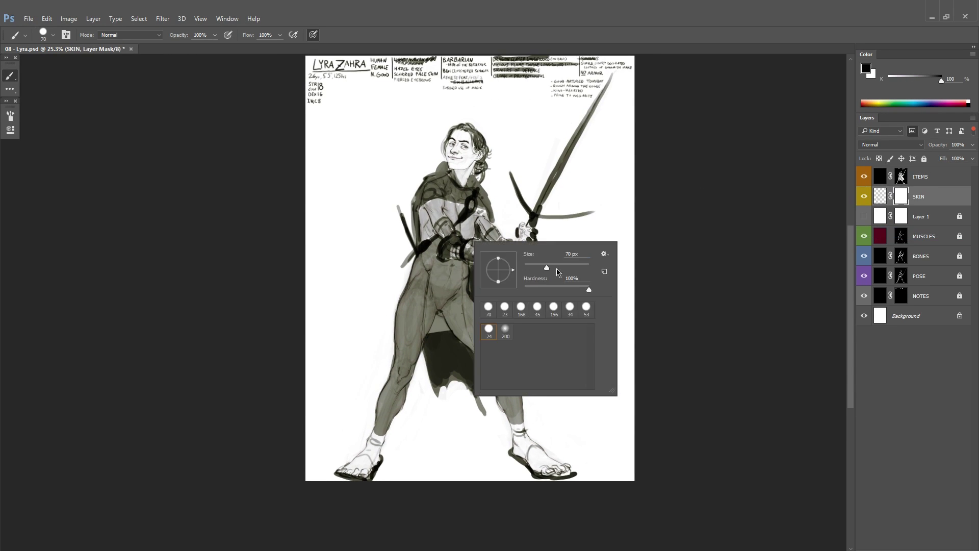
{"action": "key", "text": "Escape"}
{"action": "left_click_drag", "start_coordinate": [864, 236], "coordinate": [863, 294]}
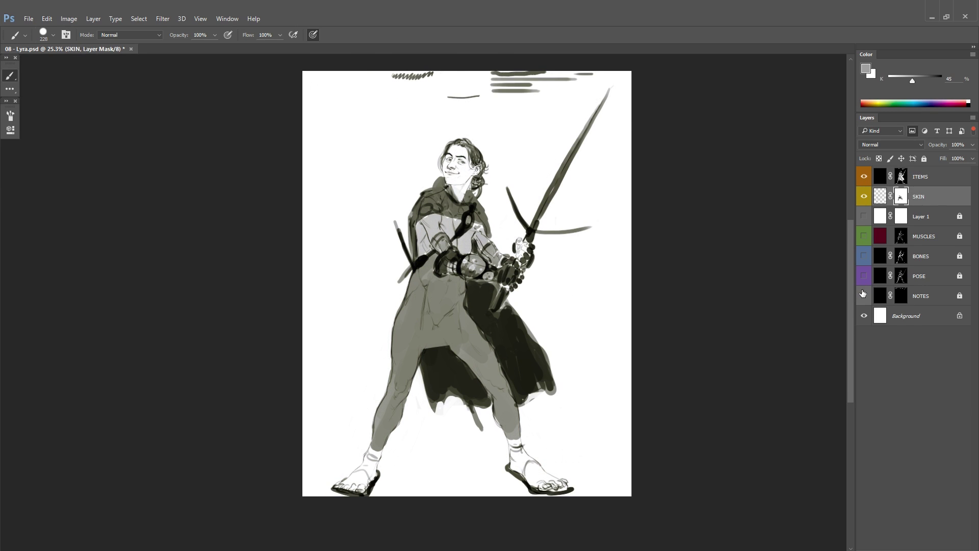
{"action": "left_click", "coordinate": [862, 293]}
Step: On the ITEMS mask, widen the grey trousers into loose, baggy shapes at the hips, thighs and crotch
{"action": "key", "text": "alt+bracketright"}
{"action": "left_click", "coordinate": [485, 304], "text": "alt"}
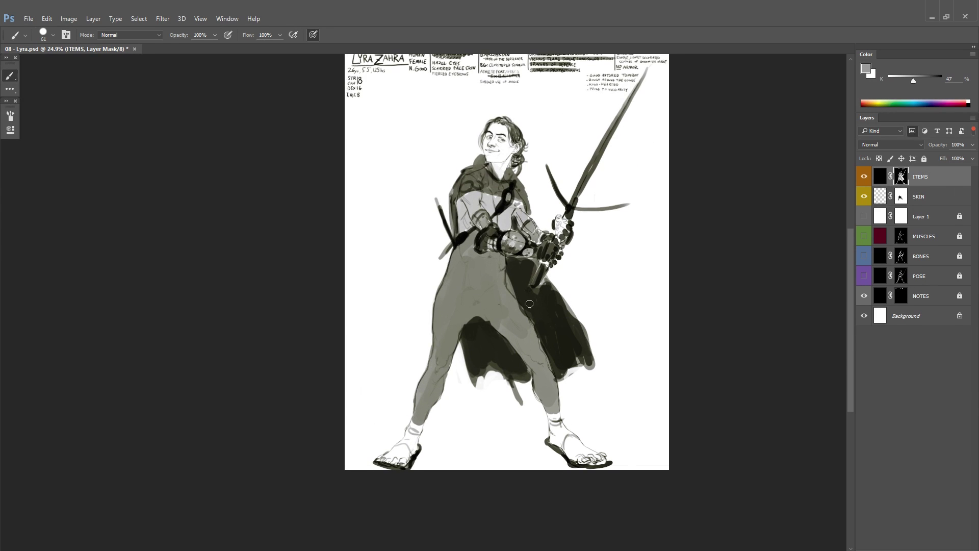
{"action": "scroll", "coordinate": [517, 301], "scroll_direction": "down", "scroll_amount": 3}
{"action": "scroll", "coordinate": [517, 301], "scroll_direction": "up", "scroll_amount": 1}
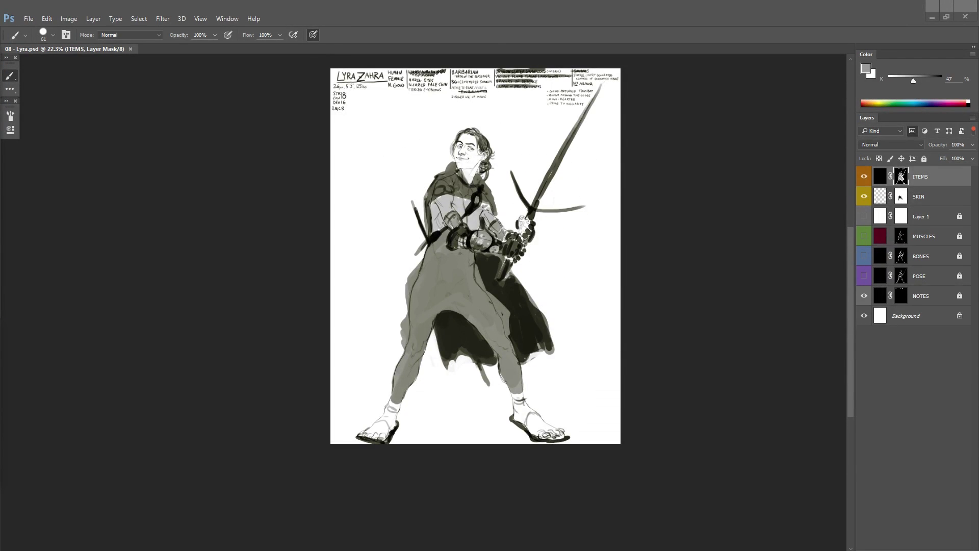
{"action": "scroll", "coordinate": [512, 253], "scroll_direction": "up", "scroll_amount": 3}
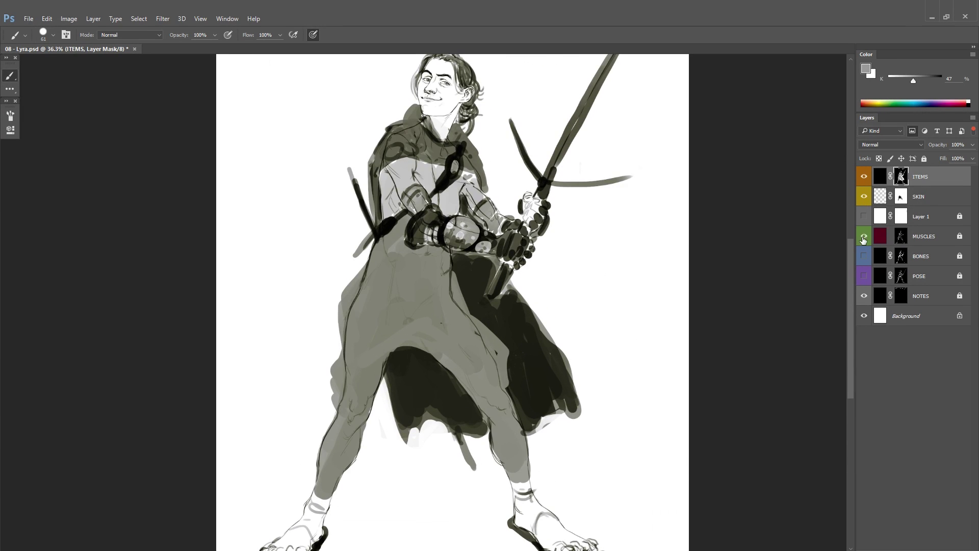
{"action": "scroll", "coordinate": [627, 262], "scroll_direction": "down", "scroll_amount": 2}
Step: Trim the cape off the chest, extend the light grey shirt up to the shoulders, and cut an open V-shaped neckline
{"action": "key", "text": "h"}
{"action": "scroll", "coordinate": [365, 311], "scroll_direction": "up", "scroll_amount": 4}
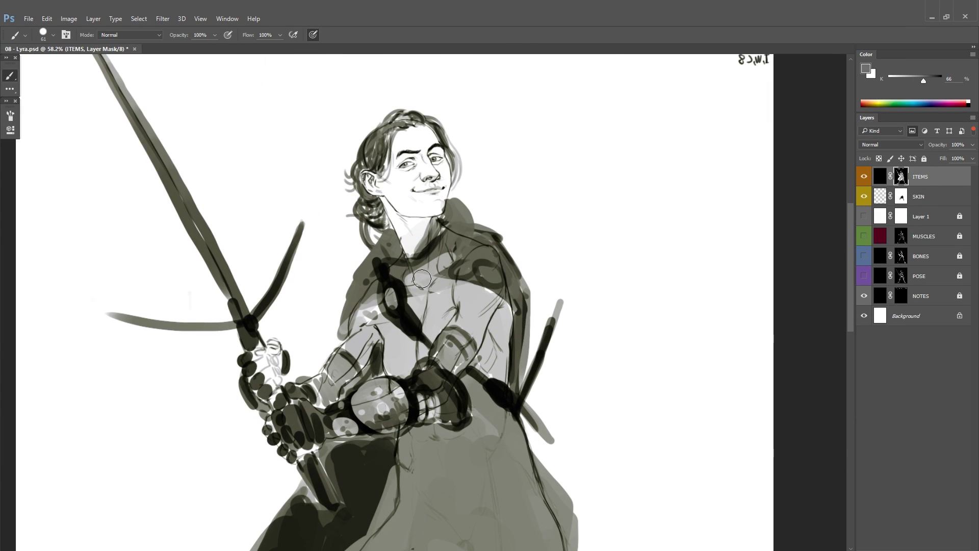
{"action": "scroll", "coordinate": [365, 311], "scroll_direction": "down", "scroll_amount": 3}
{"action": "left_click", "coordinate": [403, 155], "text": "alt"}
{"action": "scroll", "coordinate": [408, 186], "scroll_direction": "down", "scroll_amount": 1}
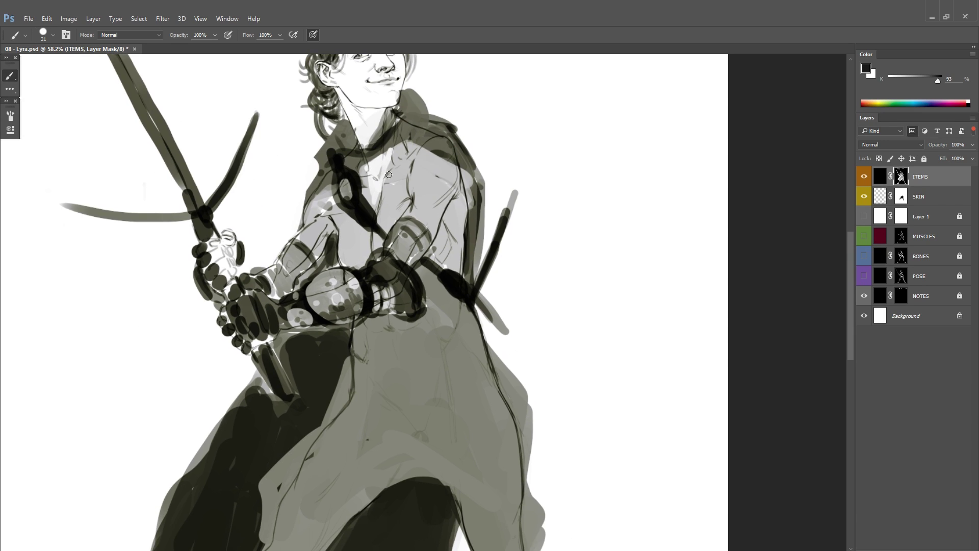
Step: Lighten the skin inside the shirt's neckline, draw its notched collar edges, and save the document
{"action": "left_click", "coordinate": [341, 156], "text": "alt"}
{"action": "key", "text": "d"}
{"action": "scroll", "coordinate": [380, 212], "scroll_direction": "up", "scroll_amount": 1}
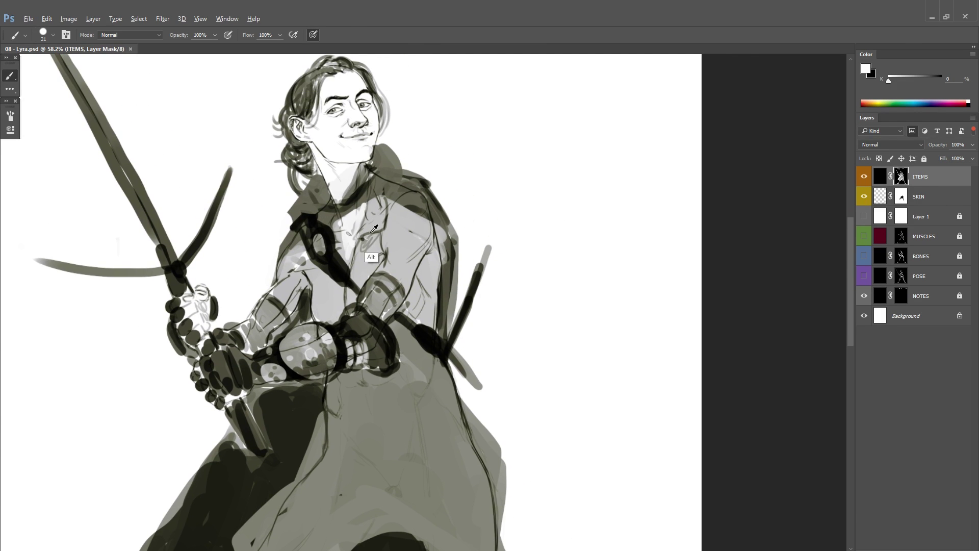
{"action": "left_click", "coordinate": [374, 228], "text": "alt"}
{"action": "scroll", "coordinate": [375, 229], "scroll_direction": "down", "scroll_amount": 3}
{"action": "scroll", "coordinate": [481, 209], "scroll_direction": "down", "scroll_amount": 4}
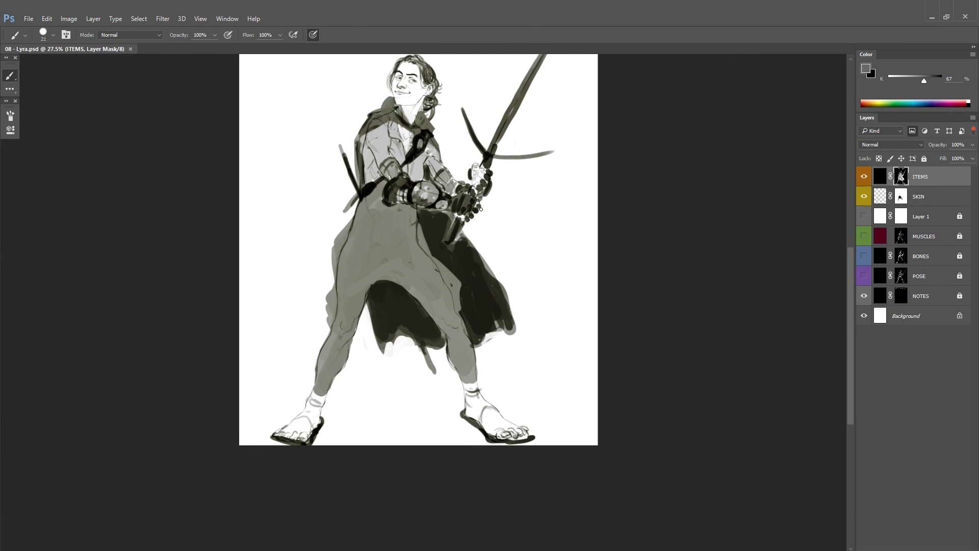
Step: Paint a long grey cloth panel hanging from the waist between the legs, over the dark cloak
{"action": "scroll", "coordinate": [480, 209], "scroll_direction": "up", "scroll_amount": 1}
{"action": "key", "text": "d"}
{"action": "mouse_move", "coordinate": [356, 316]}
{"action": "left_mouse_down"}
{"action": "mouse_move", "coordinate": [425, 342]}
{"action": "mouse_move", "coordinate": [346, 377]}
{"action": "mouse_move", "coordinate": [390, 421]}
{"action": "mouse_move", "coordinate": [363, 363]}
{"action": "mouse_move", "coordinate": [387, 407]}
{"action": "mouse_move", "coordinate": [406, 416]}
{"action": "left_mouse_up"}
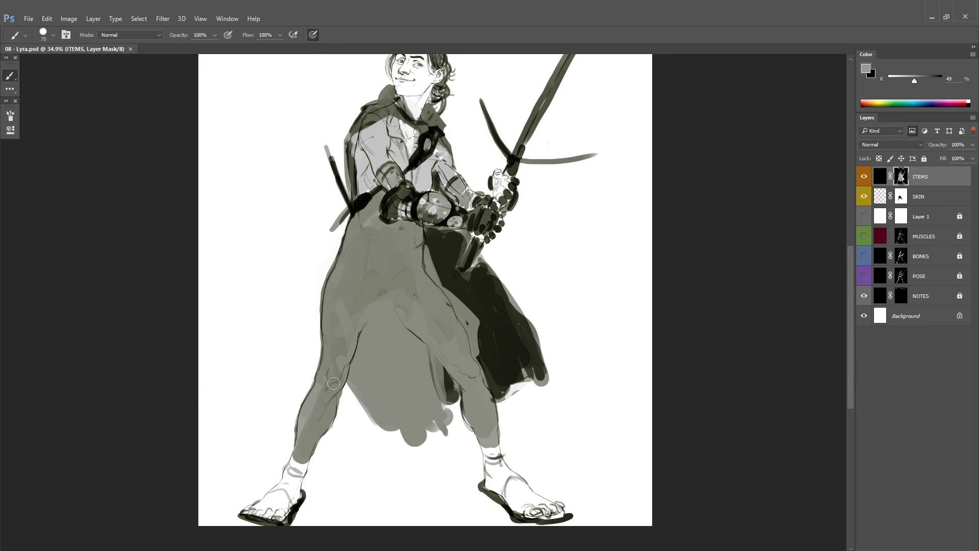
Step: Clear the grey trouser fill from both legs, leaving them bare on either side of the hanging front panel
{"action": "mouse_move", "coordinate": [334, 382]}
{"action": "left_mouse_down"}
{"action": "mouse_move", "coordinate": [343, 349]}
{"action": "mouse_move", "coordinate": [319, 364]}
{"action": "mouse_move", "coordinate": [332, 264]}
{"action": "mouse_move", "coordinate": [346, 374]}
{"action": "mouse_move", "coordinate": [354, 320]}
{"action": "mouse_move", "coordinate": [369, 337]}
{"action": "left_mouse_up"}
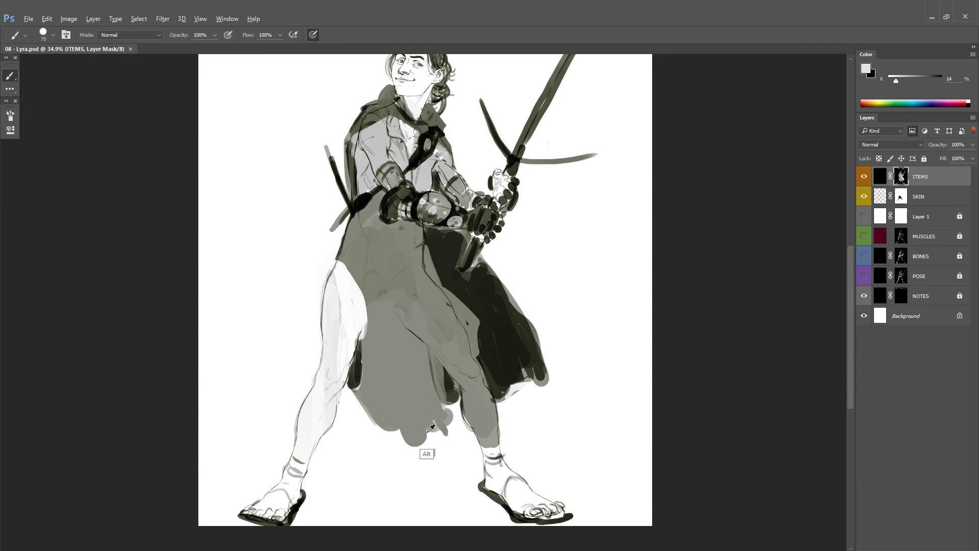
{"action": "left_click_drag", "start_coordinate": [439, 286], "coordinate": [448, 367]}
{"action": "mouse_move", "coordinate": [444, 306]}
{"action": "left_mouse_down"}
{"action": "mouse_move", "coordinate": [469, 403]}
{"action": "mouse_move", "coordinate": [495, 444]}
{"action": "left_mouse_up"}
{"action": "scroll", "coordinate": [301, 365], "scroll_direction": "down", "scroll_amount": 1}
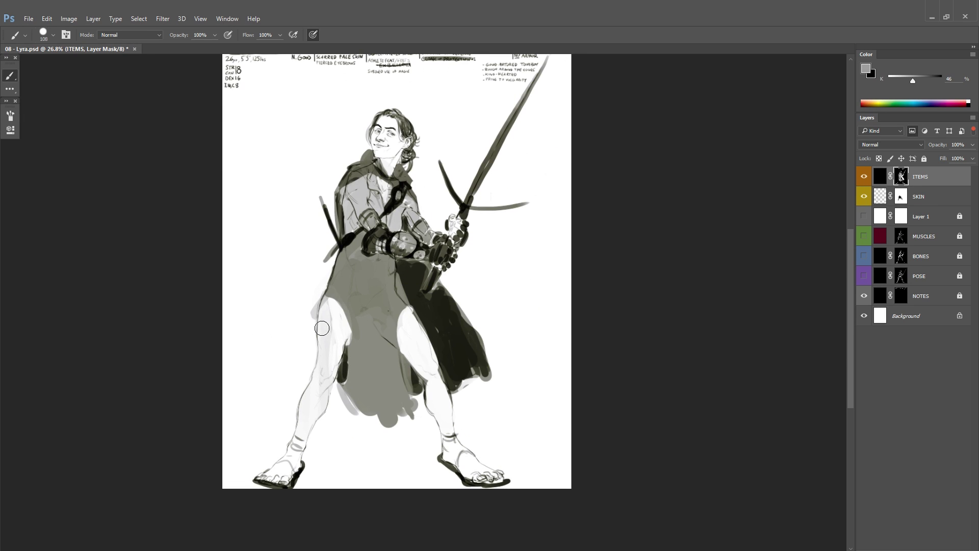
Step: Paint light grey knee-length shorts over both thighs on either side of the hanging front panel
{"action": "right_click", "coordinate": [354, 306]}
{"action": "mouse_move", "coordinate": [322, 328]}
{"action": "left_mouse_down"}
{"action": "mouse_move", "coordinate": [326, 306]}
{"action": "mouse_move", "coordinate": [345, 336]}
{"action": "left_mouse_up"}
{"action": "scroll", "coordinate": [351, 243], "scroll_direction": "down", "scroll_amount": 3}
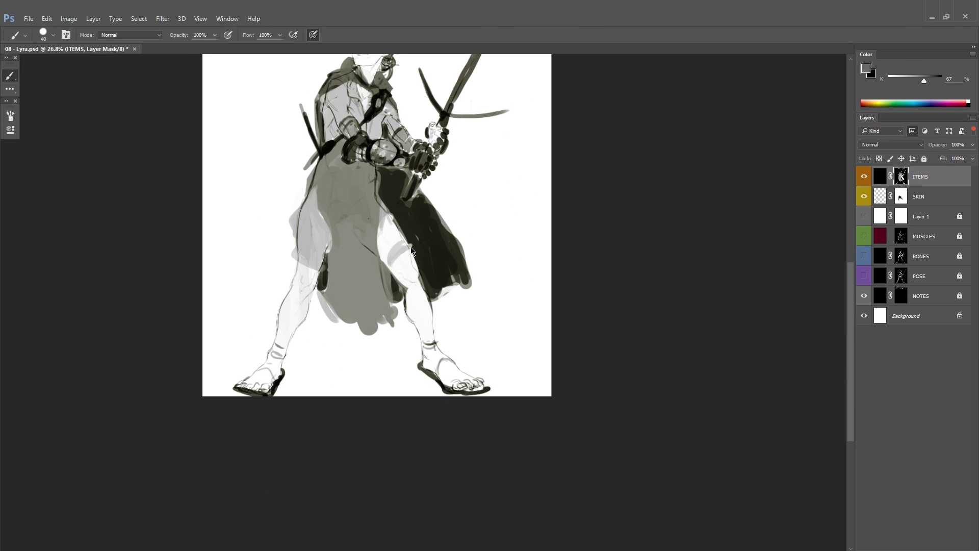
{"action": "scroll", "coordinate": [397, 204], "scroll_direction": "up", "scroll_amount": 3}
{"action": "right_click", "coordinate": [398, 189]}
{"action": "scroll", "coordinate": [328, 346], "scroll_direction": "up", "scroll_amount": 1}
Step: Outline both long edges of the hanging front panel in dark grey and draw small round fasteners near its lower corners
{"action": "left_click_drag", "start_coordinate": [328, 347], "coordinate": [359, 407]}
{"action": "left_click", "coordinate": [328, 329], "text": "alt"}
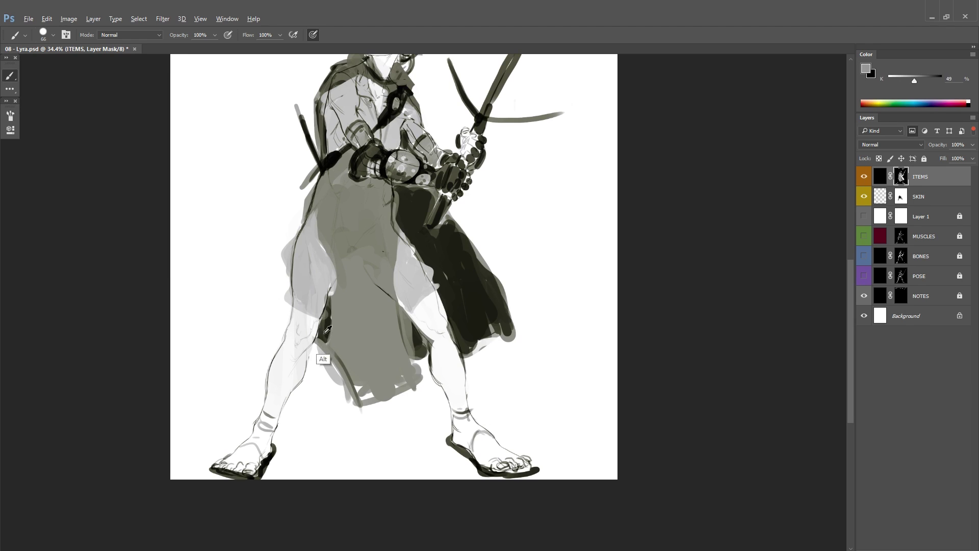
{"action": "left_click", "coordinate": [315, 343], "text": "alt"}
{"action": "scroll", "coordinate": [358, 359], "scroll_direction": "up", "scroll_amount": 2}
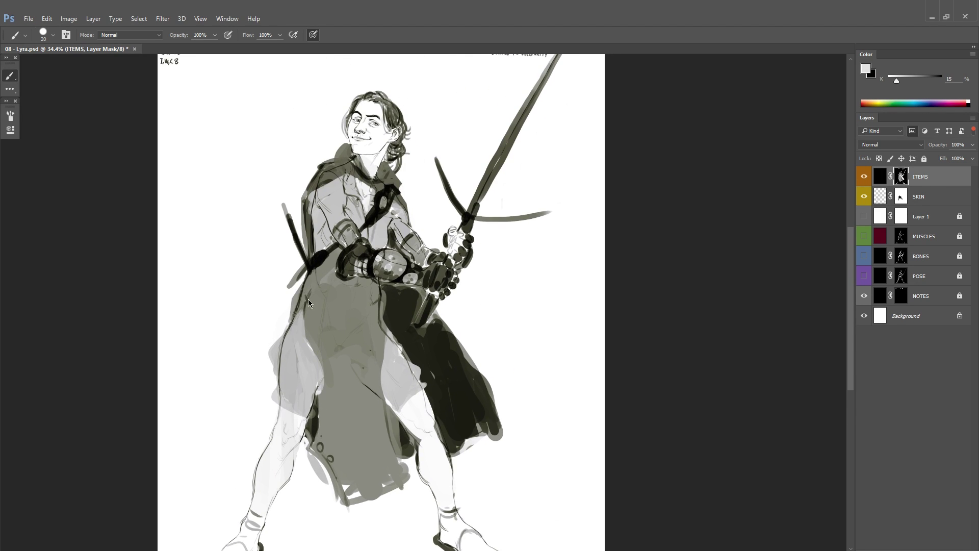
{"action": "left_click_drag", "start_coordinate": [319, 437], "coordinate": [324, 364]}
{"action": "left_click_drag", "start_coordinate": [325, 364], "coordinate": [361, 284]}
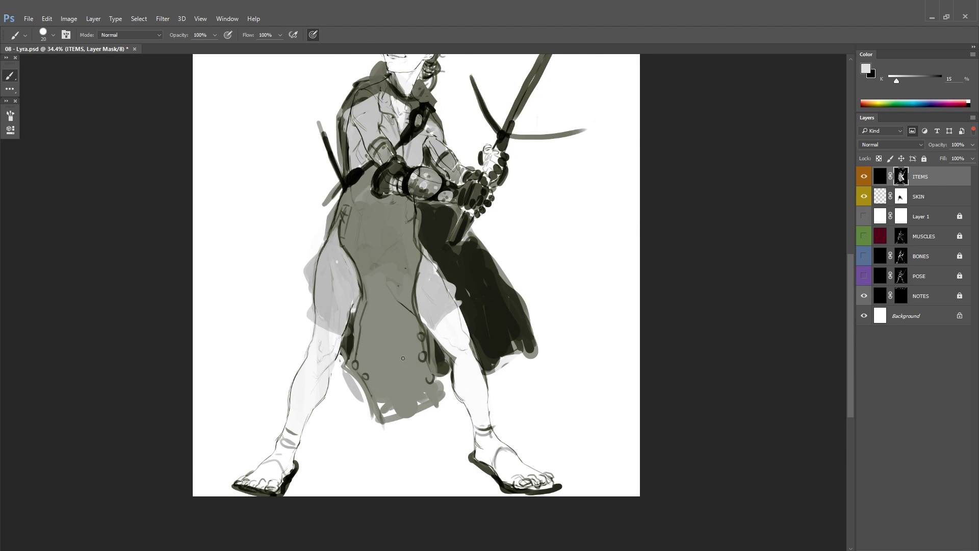
Step: Widen the shorts' silhouette and sketch grey fold lines and gathered hem bands above both knees
{"action": "left_click", "coordinate": [321, 264], "text": "alt"}
{"action": "left_click_drag", "start_coordinate": [311, 327], "coordinate": [356, 260]}
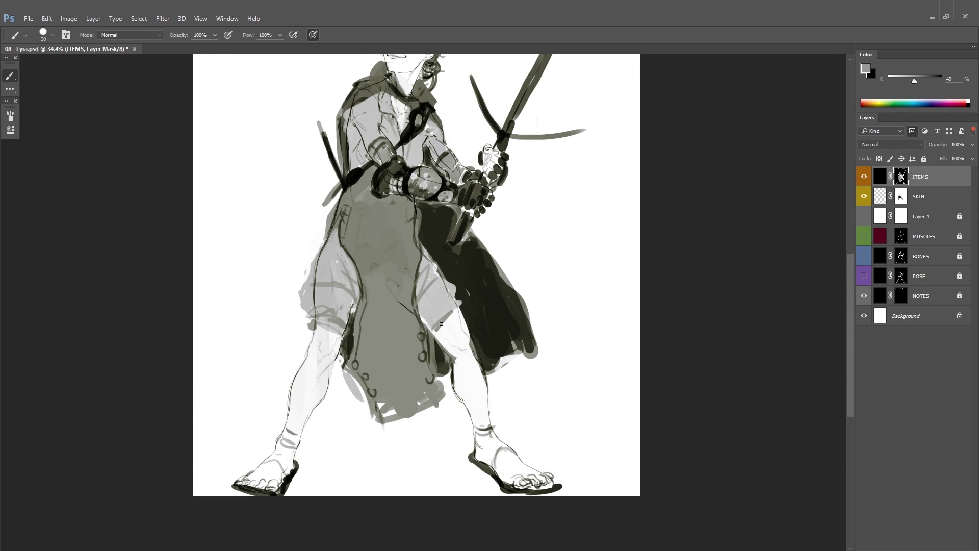
{"action": "scroll", "coordinate": [353, 303], "scroll_direction": "up", "scroll_amount": 2}
{"action": "right_click", "coordinate": [354, 303]}
{"action": "scroll", "coordinate": [353, 303], "scroll_direction": "right", "scroll_amount": 1}
{"action": "right_click", "coordinate": [352, 326]}
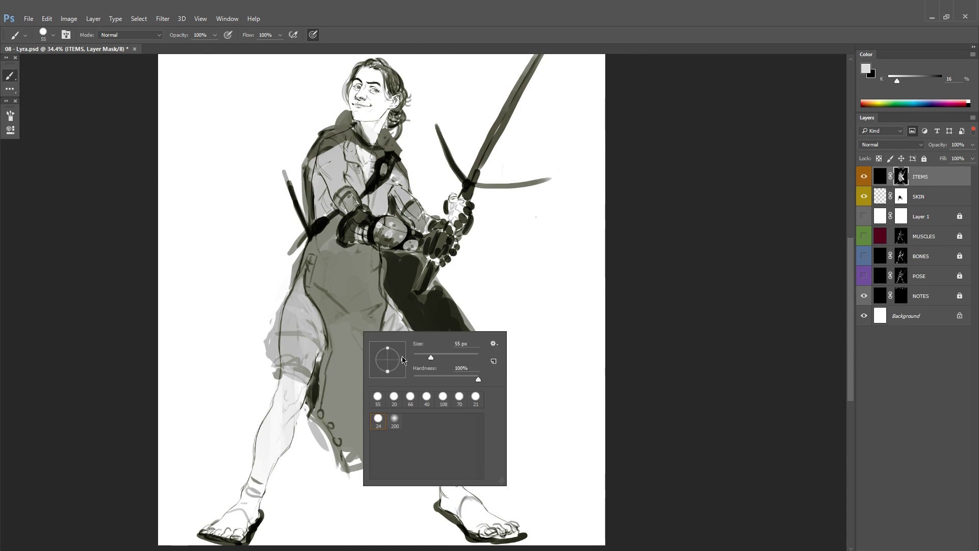
{"action": "left_click_drag", "start_coordinate": [312, 284], "coordinate": [312, 292]}
{"action": "left_click_drag", "start_coordinate": [322, 303], "coordinate": [322, 309]}
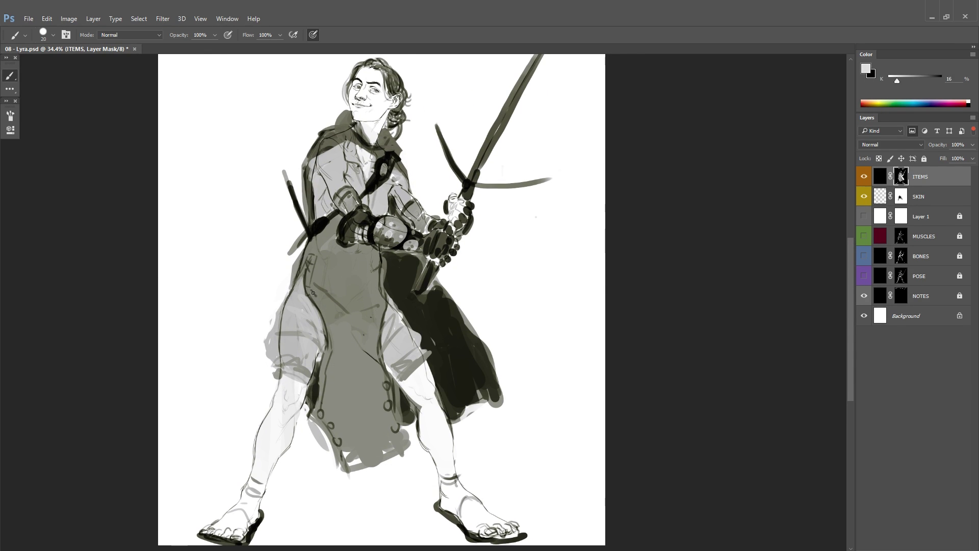
Step: Shade the front panel with long darker folds fanning out from the crotch, and save the document
{"action": "scroll", "coordinate": [298, 270], "scroll_direction": "down", "scroll_amount": 3}
{"action": "scroll", "coordinate": [298, 271], "scroll_direction": "right", "scroll_amount": 1}
{"action": "left_click_drag", "start_coordinate": [349, 224], "coordinate": [336, 296]}
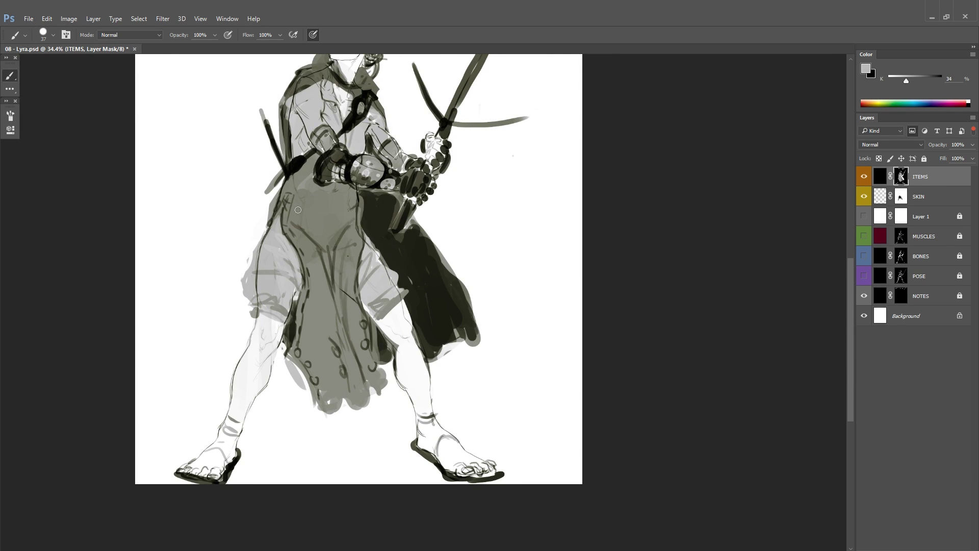
{"action": "left_click_drag", "start_coordinate": [298, 209], "coordinate": [357, 232]}
{"action": "scroll", "coordinate": [334, 433], "scroll_direction": "up", "scroll_amount": 2}
{"action": "scroll", "coordinate": [334, 433], "scroll_direction": "right", "scroll_amount": 1}
{"action": "key", "text": "ctrl+s"}
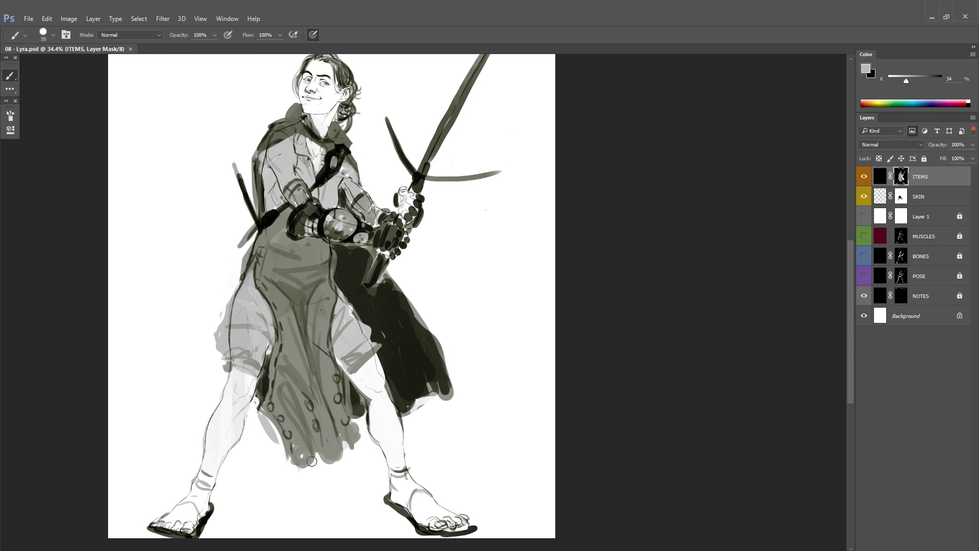
Step: Flip the canvas horizontally, then trim the front panel's lower side edge and darken the shorts' hems
{"action": "key", "text": "ctrl+shift+h"}
{"action": "scroll", "coordinate": [311, 461], "scroll_direction": "down", "scroll_amount": 2}
{"action": "scroll", "coordinate": [312, 461], "scroll_direction": "right", "scroll_amount": 1}
{"action": "mouse_move", "coordinate": [290, 402]}
{"action": "left_mouse_down"}
{"action": "mouse_move", "coordinate": [319, 418]}
{"action": "mouse_move", "coordinate": [361, 373]}
{"action": "left_mouse_up"}
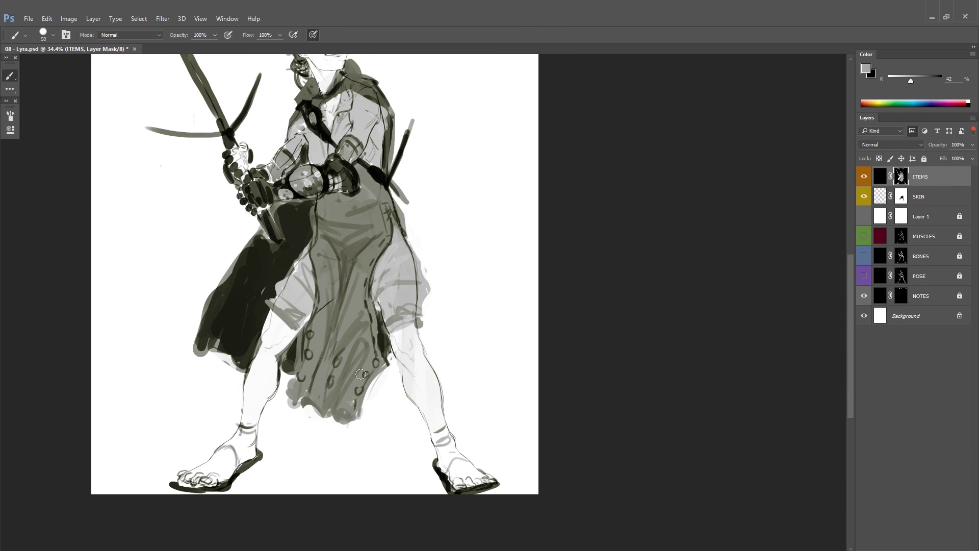
{"action": "scroll", "coordinate": [360, 373], "scroll_direction": "up", "scroll_amount": 2}
{"action": "left_click_drag", "start_coordinate": [414, 302], "coordinate": [428, 327]}
{"action": "left_click_drag", "start_coordinate": [382, 380], "coordinate": [417, 376]}
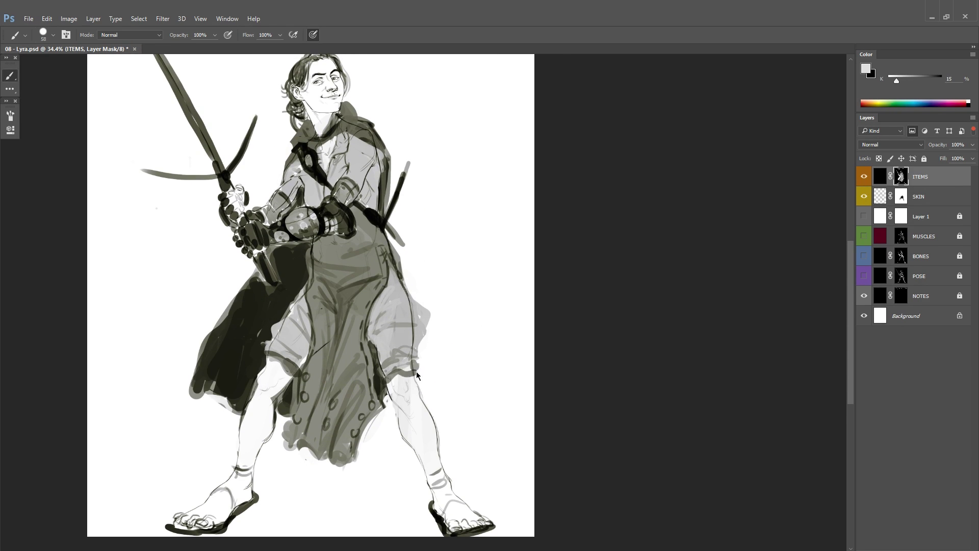
Step: Deepen the front panel's folds and paint an uneven dark hem along its bottom edge
{"action": "left_click", "coordinate": [380, 306], "text": "alt"}
{"action": "left_click_drag", "start_coordinate": [369, 289], "coordinate": [392, 334]}
{"action": "left_click_drag", "start_coordinate": [325, 288], "coordinate": [349, 316]}
{"action": "left_click_drag", "start_coordinate": [351, 376], "coordinate": [336, 429]}
{"action": "left_click_drag", "start_coordinate": [270, 429], "coordinate": [362, 466]}
{"action": "left_click_drag", "start_coordinate": [296, 441], "coordinate": [343, 455]}
{"action": "scroll", "coordinate": [357, 357], "scroll_direction": "up", "scroll_amount": 1}
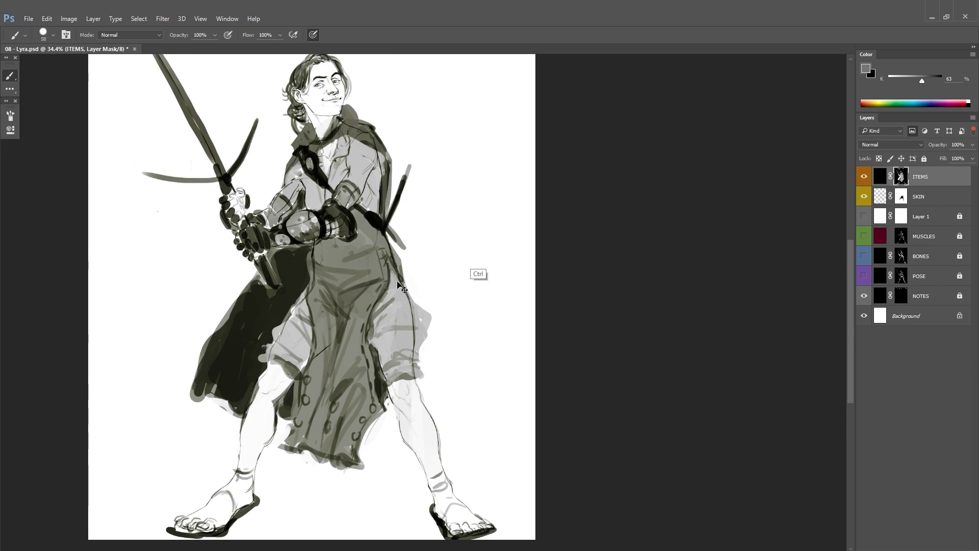
Step: Flip the canvas back, nibble small white notches into the front panel's hem to make it ragged, and save the document
{"action": "key", "text": "ctrl+shift+h"}
{"action": "scroll", "coordinate": [400, 288], "scroll_direction": "down", "scroll_amount": 2}
{"action": "scroll", "coordinate": [483, 304], "scroll_direction": "up", "scroll_amount": 1}
{"action": "key", "text": "bracketleft"}
{"action": "key", "text": "bracketleft"}
{"action": "key", "text": "bracketleft"}
{"action": "key", "text": "bracketleft"}
{"action": "left_click", "coordinate": [472, 271], "text": "alt"}
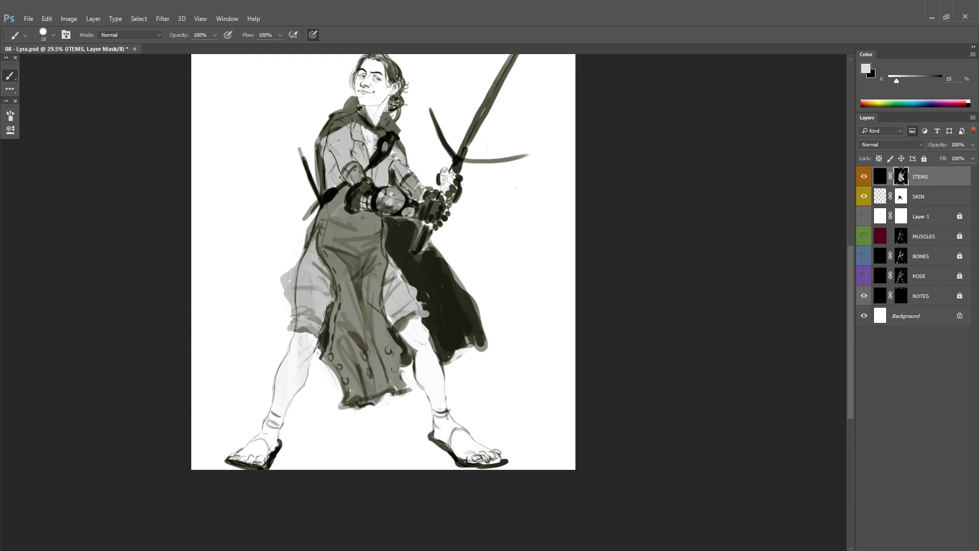
{"action": "key", "text": "x"}
{"action": "left_click_drag", "start_coordinate": [411, 403], "coordinate": [381, 413]}
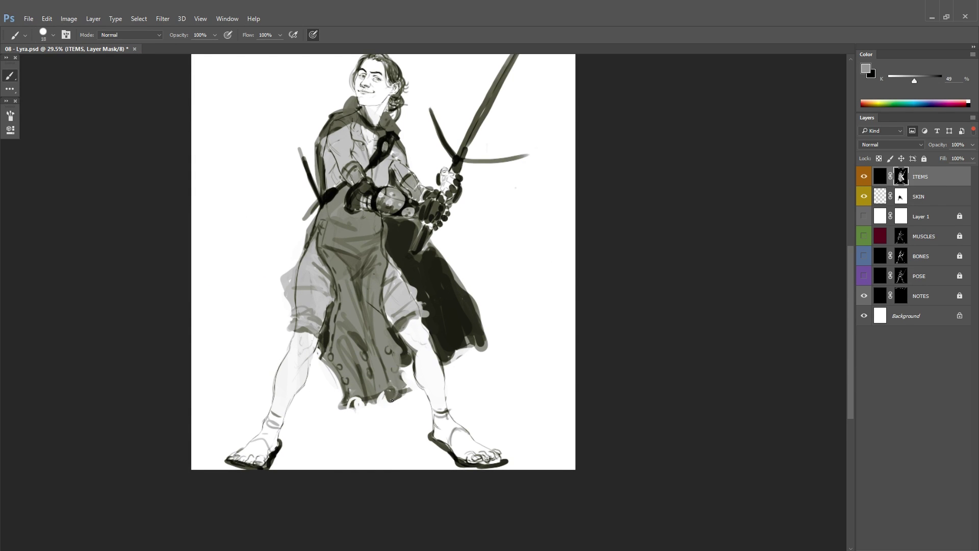
{"action": "key", "text": "ctrl+s"}
{"action": "left_click", "coordinate": [397, 312], "text": "alt"}
{"action": "left_click", "coordinate": [440, 201], "text": "alt"}
{"action": "right_click", "coordinate": [440, 201]}
{"action": "type", "text": "50"}
{"action": "key", "text": "Return"}
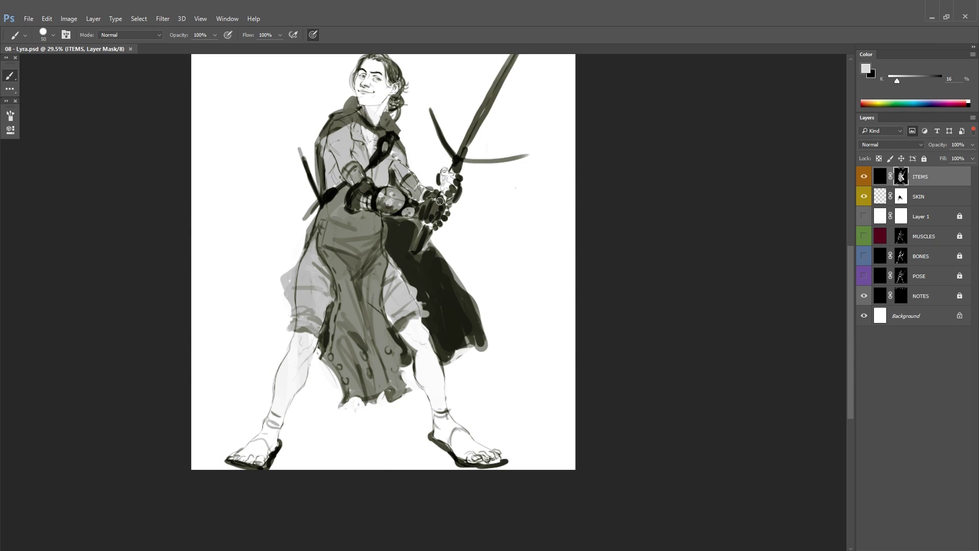
{"action": "left_click_drag", "start_coordinate": [440, 201], "coordinate": [479, 228]}
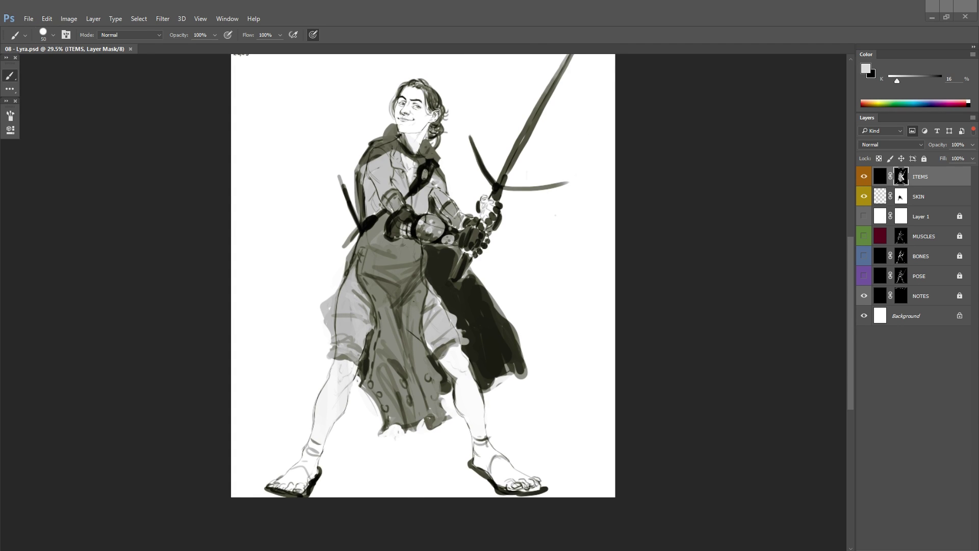
Step: Paint a dark grey sleeveless vest over the shirt's torso and a short cape behind the arm with a 25 px brush
{"action": "right_click", "coordinate": [448, 148]}
{"action": "mouse_move", "coordinate": [410, 145]}
{"action": "left_mouse_down"}
{"action": "mouse_move", "coordinate": [448, 149]}
{"action": "mouse_move", "coordinate": [445, 175]}
{"action": "mouse_move", "coordinate": [403, 193]}
{"action": "mouse_move", "coordinate": [397, 216]}
{"action": "left_mouse_up"}
{"action": "type", "text": "25"}
{"action": "key", "text": "Return"}
{"action": "left_click", "coordinate": [441, 149], "text": "alt"}
{"action": "key", "text": "x"}
{"action": "left_click_drag", "start_coordinate": [468, 207], "coordinate": [461, 222]}
{"action": "mouse_move", "coordinate": [389, 187]}
{"action": "left_mouse_down"}
{"action": "mouse_move", "coordinate": [387, 235]}
{"action": "mouse_move", "coordinate": [420, 251]}
{"action": "mouse_move", "coordinate": [374, 247]}
{"action": "left_mouse_up"}
{"action": "left_click_drag", "start_coordinate": [418, 219], "coordinate": [350, 236]}
{"action": "left_click_drag", "start_coordinate": [371, 179], "coordinate": [337, 220]}
{"action": "left_click_drag", "start_coordinate": [444, 206], "coordinate": [422, 249]}
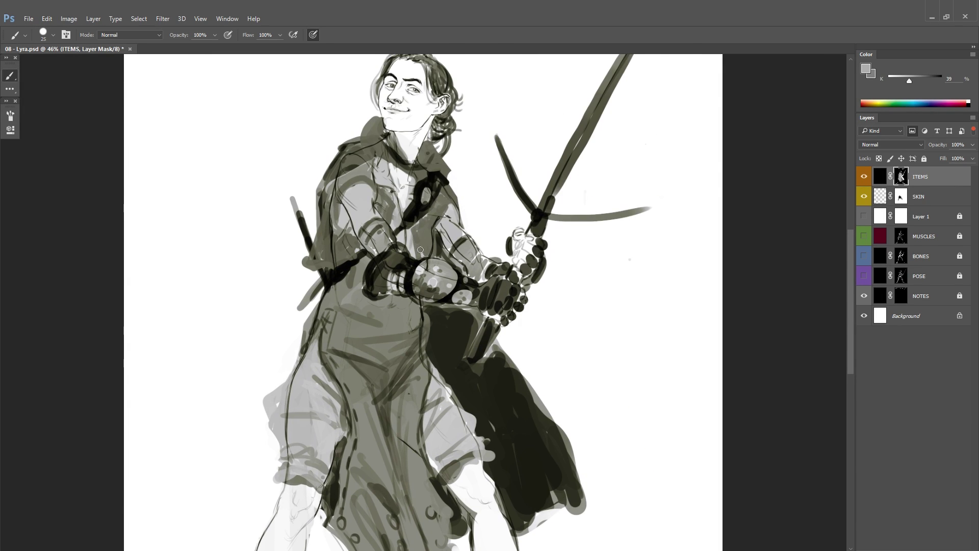
Step: Darken the cape's outer edge and folds around the shoulder with black strokes
{"action": "left_click_drag", "start_coordinate": [326, 184], "coordinate": [369, 163]}
{"action": "key", "text": "d"}
{"action": "key", "text": "ctrl+z"}
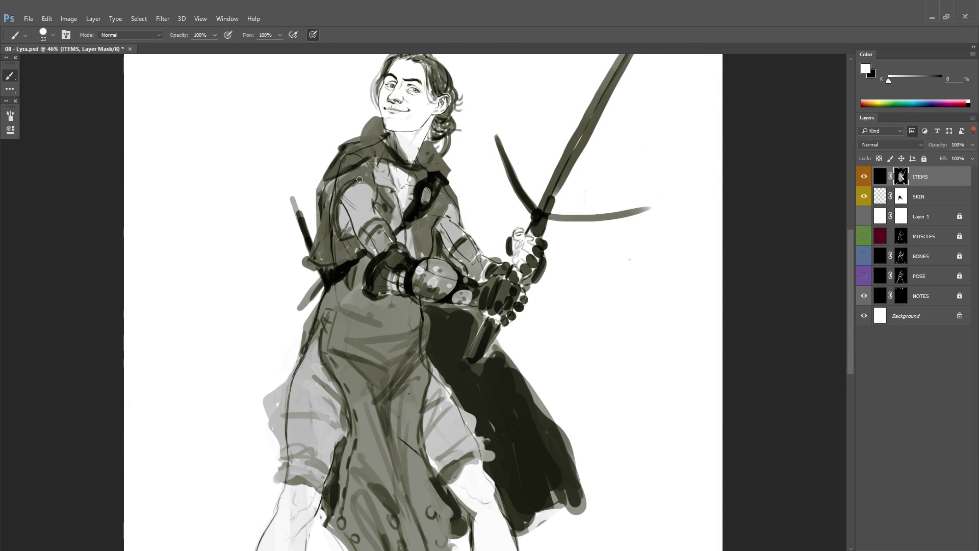
{"action": "left_click_drag", "start_coordinate": [321, 223], "coordinate": [334, 166]}
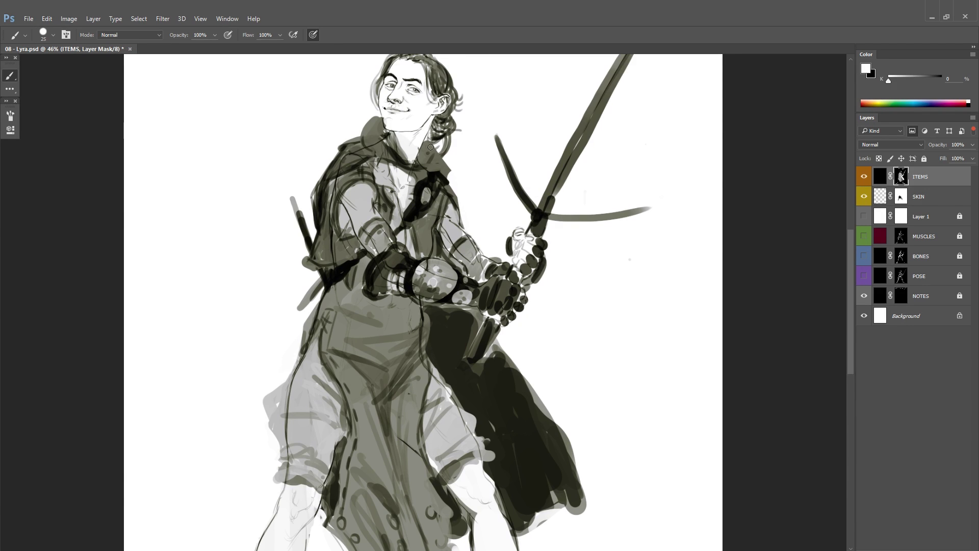
Step: Flip the canvas horizontally and mask out the SKIN layer's arm lines under the sleeve, then return to the ITEMS mask
{"action": "key", "text": "ctrl+0"}
{"action": "key", "text": "ctrl+shift+h"}
{"action": "scroll", "coordinate": [326, 214], "scroll_direction": "up", "scroll_amount": 3}
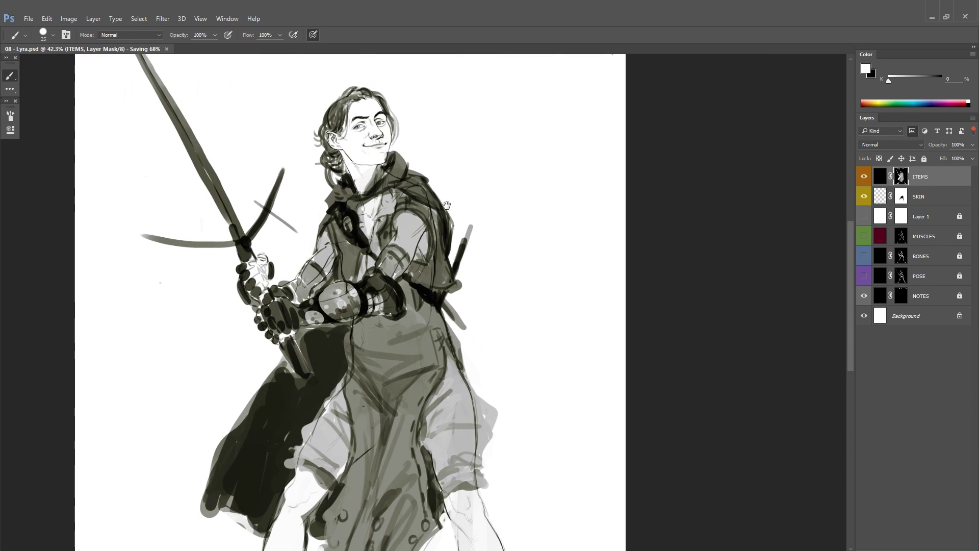
{"action": "key", "text": "alt+bracketleft"}
{"action": "key", "text": "x"}
{"action": "key", "text": "alt+bracketright"}
{"action": "key", "text": "bracketleft"}
{"action": "key", "text": "bracketleft"}
{"action": "key", "text": "bracketleft"}
{"action": "key", "text": "bracketleft"}
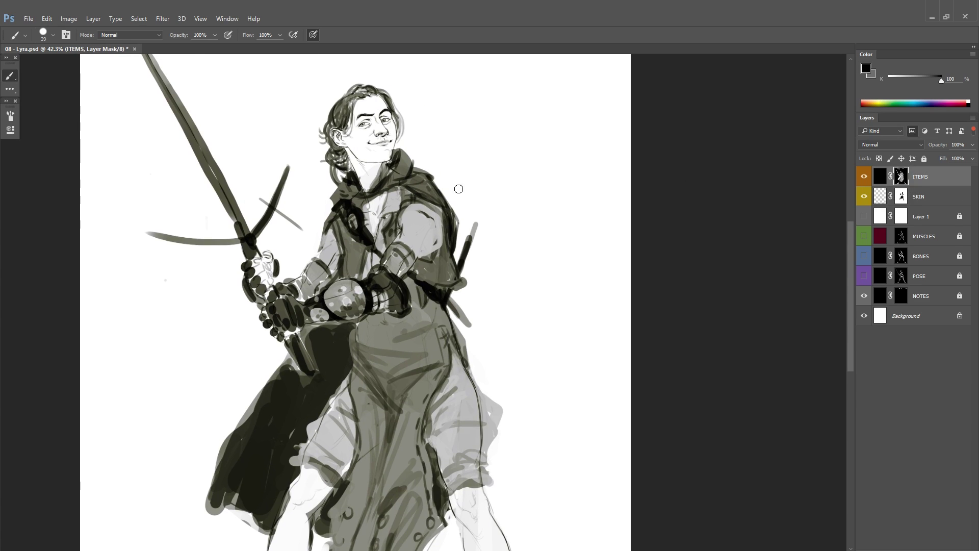
Step: Paint puffed light grey shirt sleeves with dark cuffs above both elbows, and flip the canvas back
{"action": "key", "text": "d"}
{"action": "left_click_drag", "start_coordinate": [408, 209], "coordinate": [391, 229]}
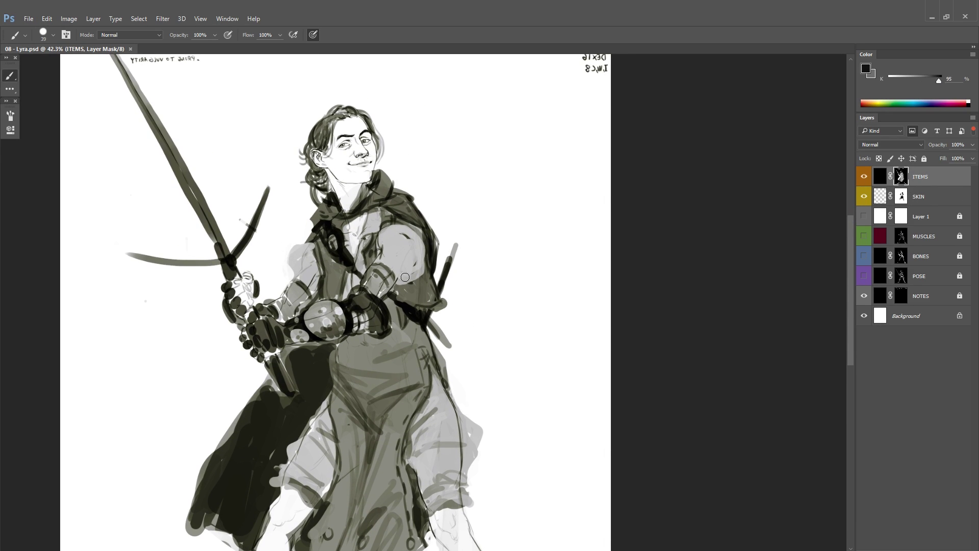
{"action": "key", "text": "ctrl+z"}
{"action": "left_click", "coordinate": [396, 275], "text": "alt"}
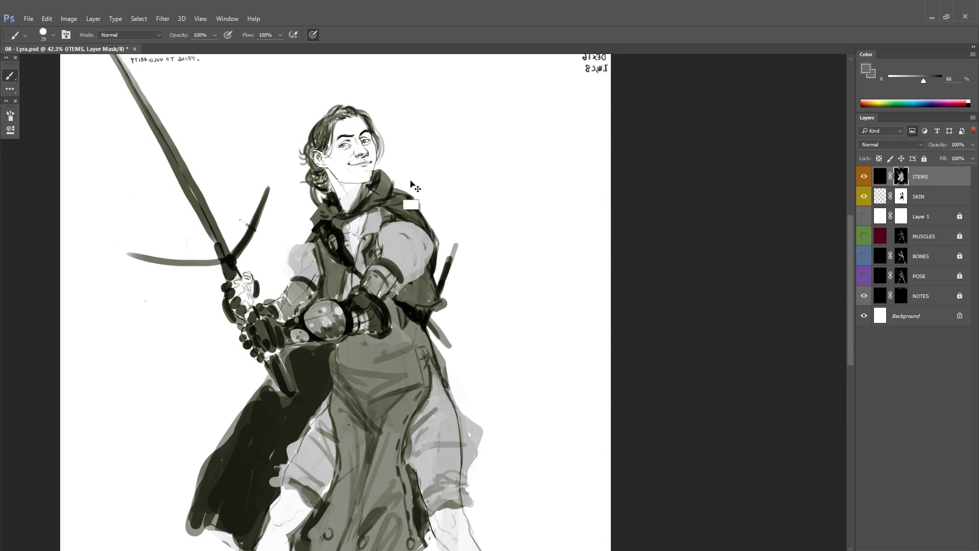
{"action": "key", "text": "ctrl+shift+h"}
{"action": "left_click_drag", "start_coordinate": [412, 272], "coordinate": [398, 276]}
{"action": "mouse_move", "coordinate": [332, 240]}
{"action": "left_mouse_down"}
{"action": "mouse_move", "coordinate": [361, 254]}
{"action": "mouse_move", "coordinate": [402, 210]}
{"action": "left_mouse_up"}
{"action": "key", "text": "d"}
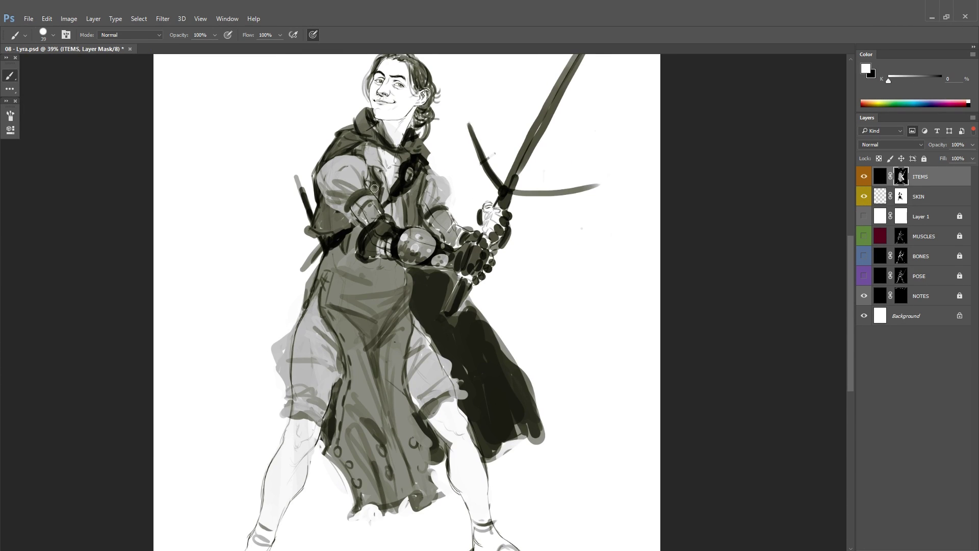
Step: Paint a dark scarf hanging from the collar down the chest, with its folded ends showing below the forearm
{"action": "scroll", "coordinate": [356, 214], "scroll_direction": "down", "scroll_amount": 2}
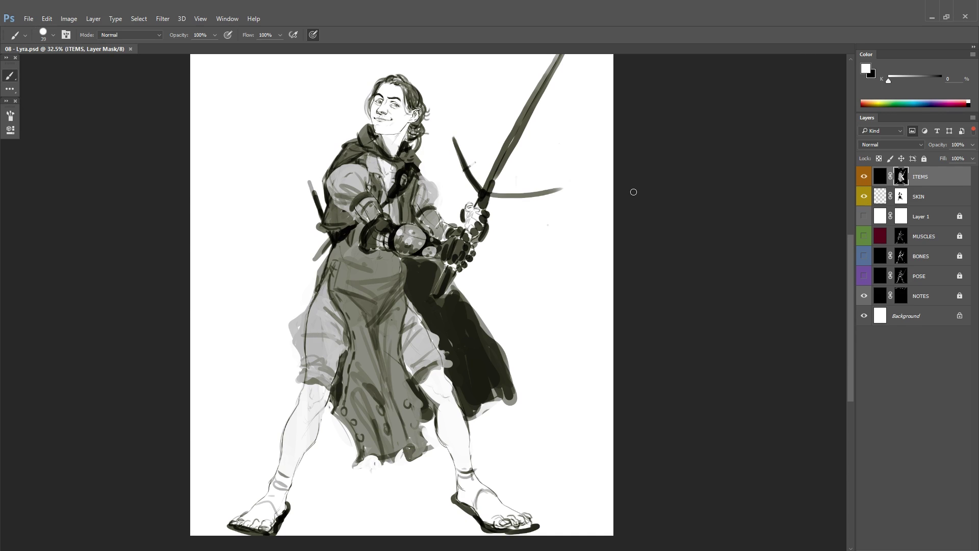
{"action": "left_click_drag", "start_coordinate": [405, 192], "coordinate": [449, 181]}
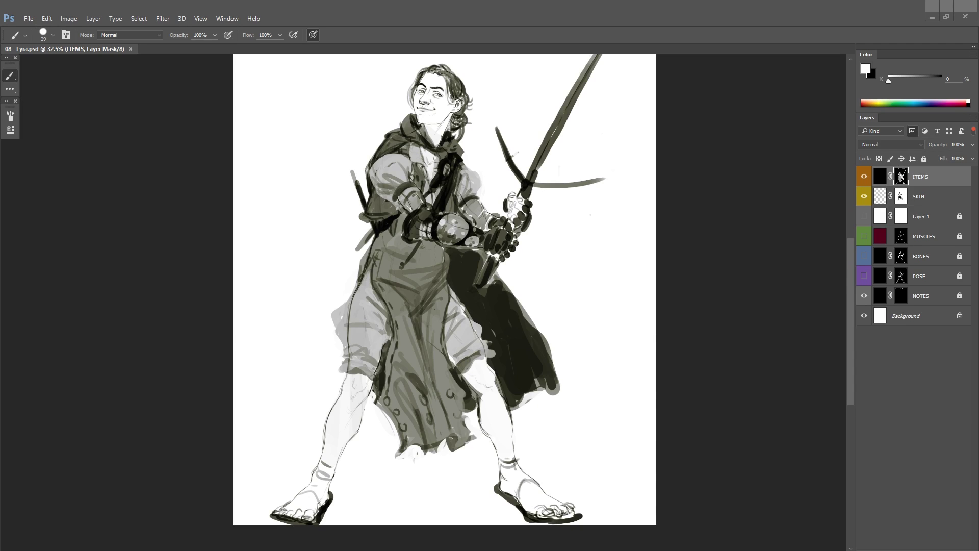
{"action": "scroll", "coordinate": [468, 98], "scroll_direction": "up", "scroll_amount": 2}
{"action": "left_click_drag", "start_coordinate": [411, 304], "coordinate": [397, 325]}
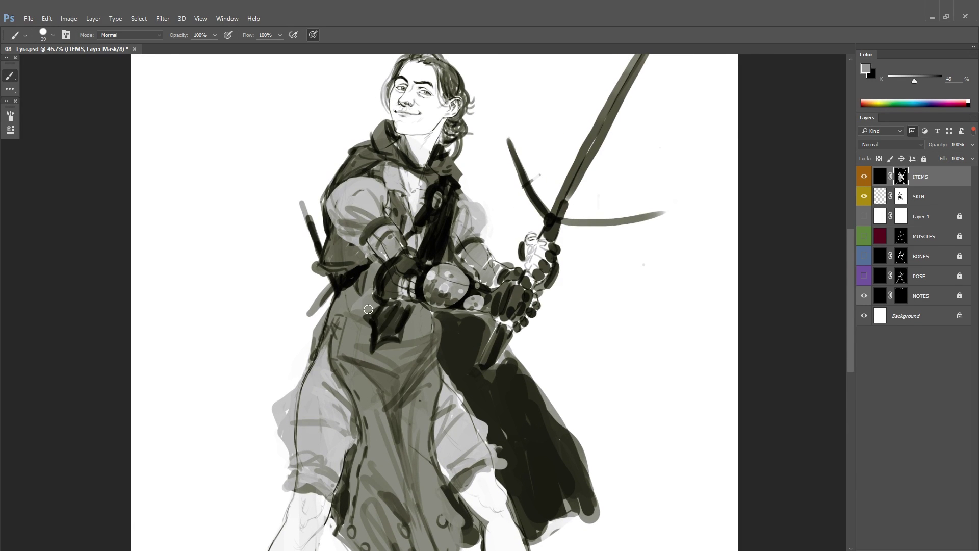
{"action": "key", "text": "ctrl+z"}
{"action": "left_click_drag", "start_coordinate": [439, 199], "coordinate": [450, 180]}
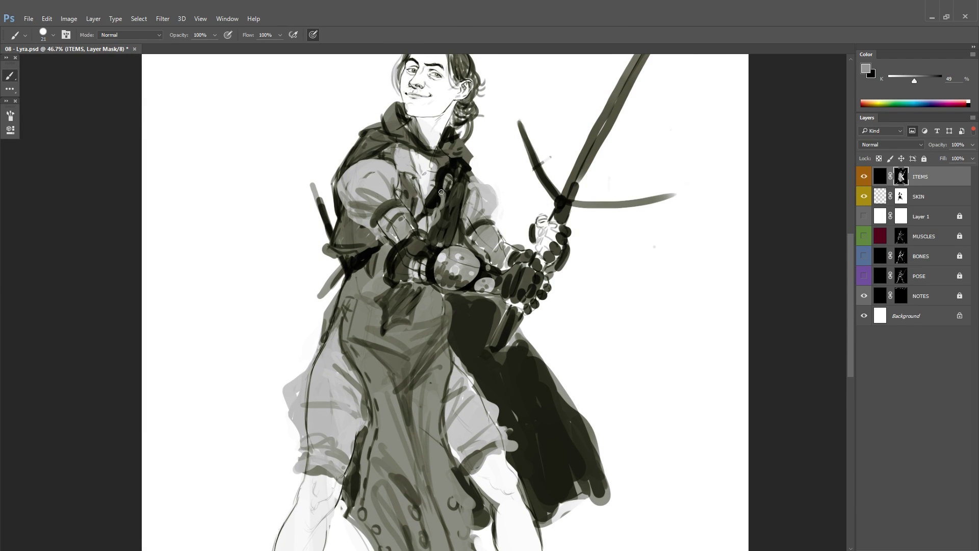
{"action": "scroll", "coordinate": [462, 203], "scroll_direction": "down", "scroll_amount": 3}
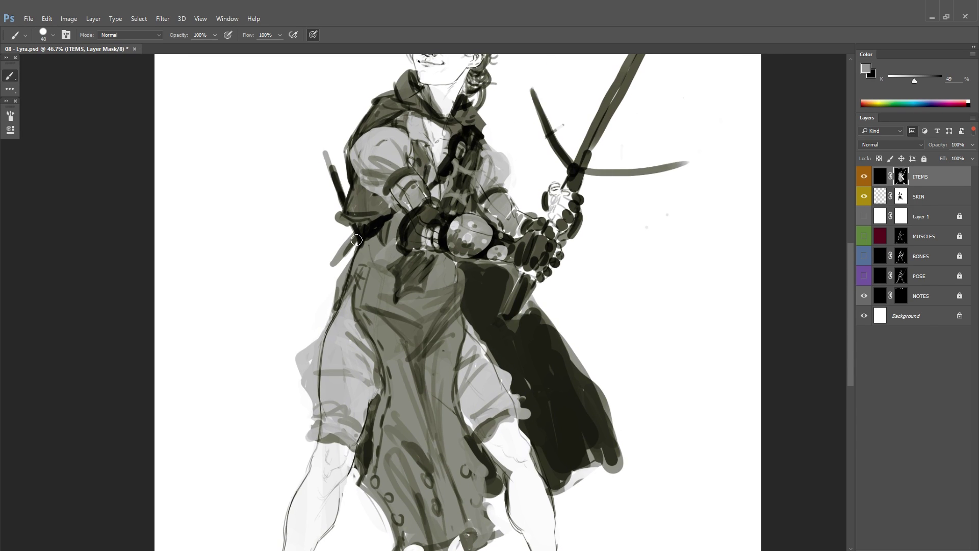
Step: Flip the canvas horizontally and paint a dark sash with ragged ends wrapped around the hip
{"action": "key", "text": "h"}
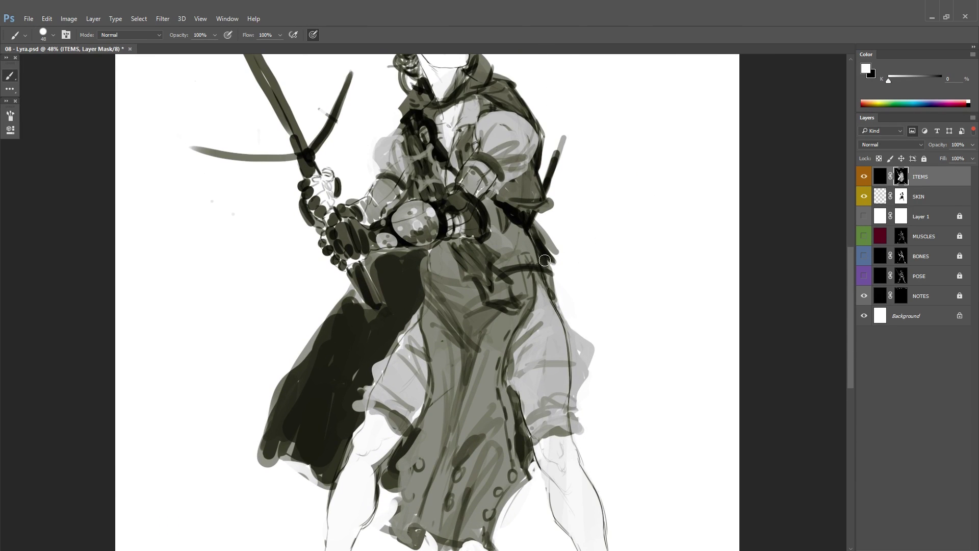
{"action": "scroll", "coordinate": [487, 276], "scroll_direction": "up", "scroll_amount": 1}
{"action": "left_click", "coordinate": [480, 272], "text": "alt"}
{"action": "left_click_drag", "start_coordinate": [481, 271], "coordinate": [442, 211]}
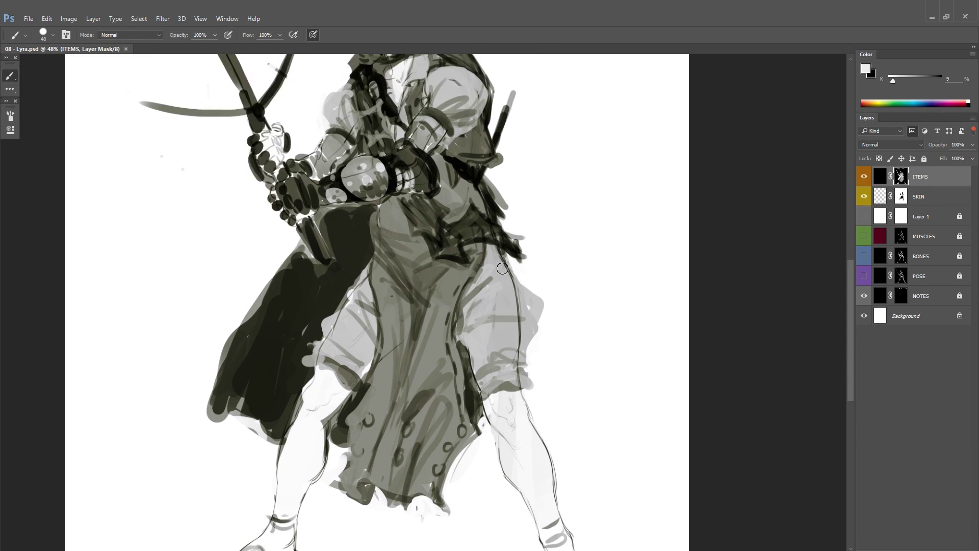
Step: Rough in a short dark strap over the thigh below the hip sash, and flip the canvas back
{"action": "left_click_drag", "start_coordinate": [544, 248], "coordinate": [577, 263]}
{"action": "scroll", "coordinate": [576, 263], "scroll_direction": "down", "scroll_amount": 2}
{"action": "scroll", "coordinate": [652, 251], "scroll_direction": "up", "scroll_amount": 1}
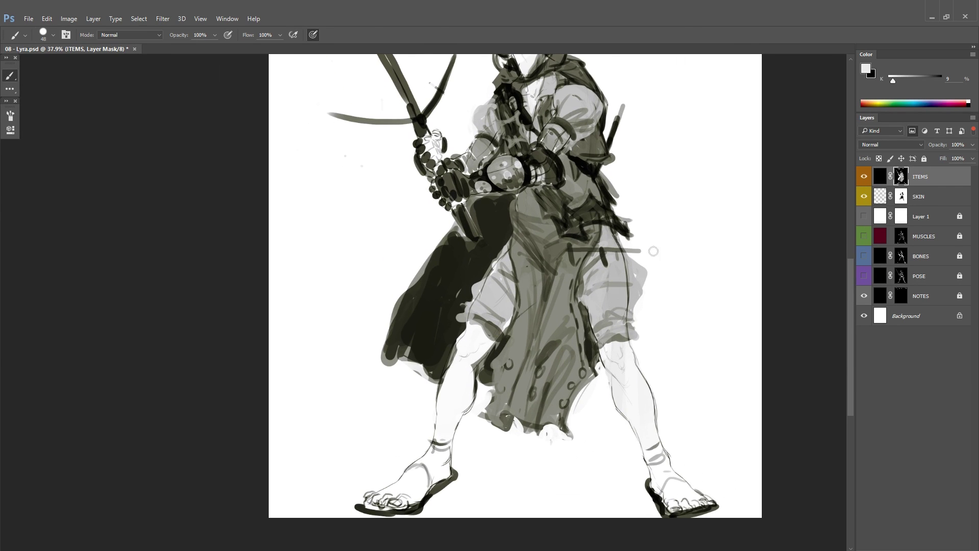
{"action": "left_click_drag", "start_coordinate": [649, 200], "coordinate": [601, 291]}
{"action": "scroll", "coordinate": [612, 365], "scroll_direction": "down", "scroll_amount": 1}
{"action": "key", "text": "h"}
{"action": "scroll", "coordinate": [612, 306], "scroll_direction": "down", "scroll_amount": 1}
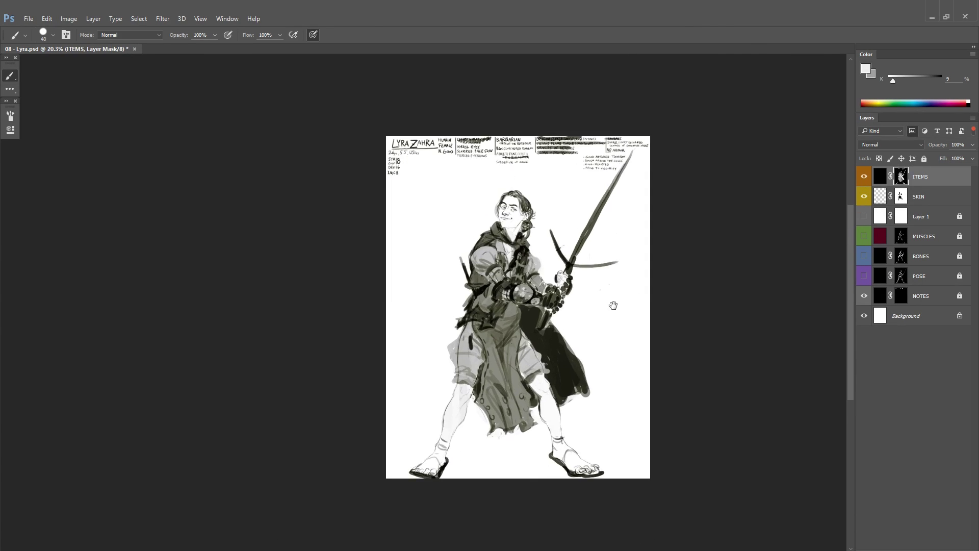
Step: Extend the canvas downward with the Crop tool to add blank space below the feet
{"action": "key", "text": "c"}
{"action": "key", "text": "b"}
{"action": "left_click", "coordinate": [900, 176]}
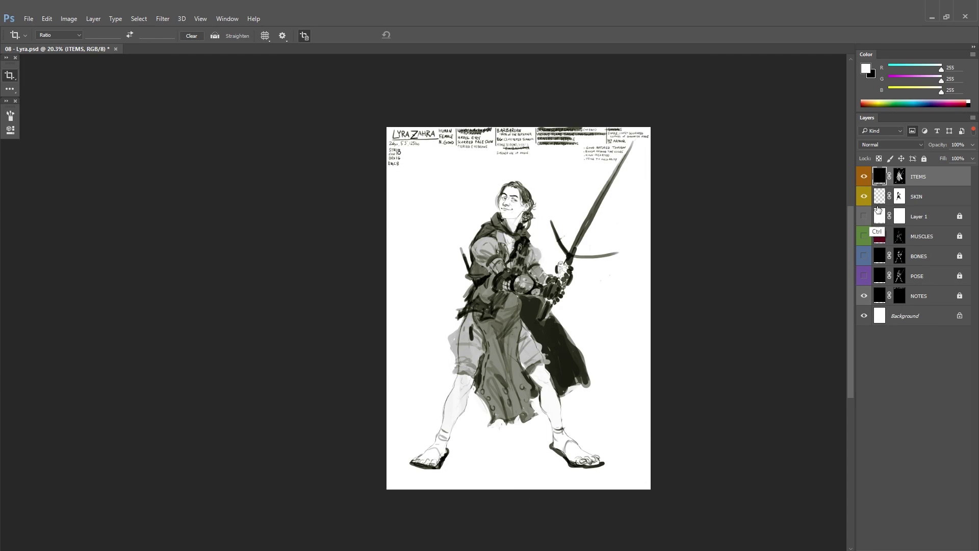
{"action": "scroll", "coordinate": [524, 331], "scroll_direction": "up", "scroll_amount": 1}
{"action": "key", "text": "x"}
{"action": "left_click_drag", "start_coordinate": [451, 308], "coordinate": [385, 376]}
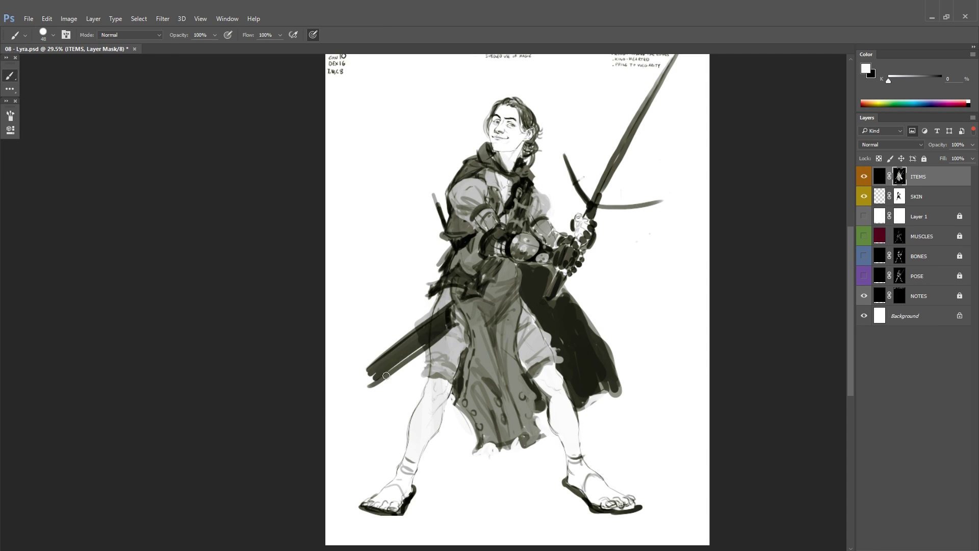
{"action": "key", "text": "ctrl+alt+z"}
{"action": "key", "text": "ctrl+alt+z"}
{"action": "key", "text": "ctrl+alt+z"}
{"action": "key", "text": "ctrl+alt+z"}
Step: Add a new layer above ITEMS and paint a large black scabbard running diagonally from the figure's hip, with a forked end
{"action": "left_click", "coordinate": [912, 180]}
{"action": "key", "text": "ctrl+shift+alt+n"}
{"action": "key", "text": "x"}
{"action": "mouse_move", "coordinate": [493, 297]}
{"action": "left_mouse_down"}
{"action": "mouse_move", "coordinate": [362, 379]}
{"action": "mouse_move", "coordinate": [480, 295]}
{"action": "mouse_move", "coordinate": [365, 384]}
{"action": "left_mouse_up"}
{"action": "scroll", "coordinate": [417, 226], "scroll_direction": "up", "scroll_amount": 5}
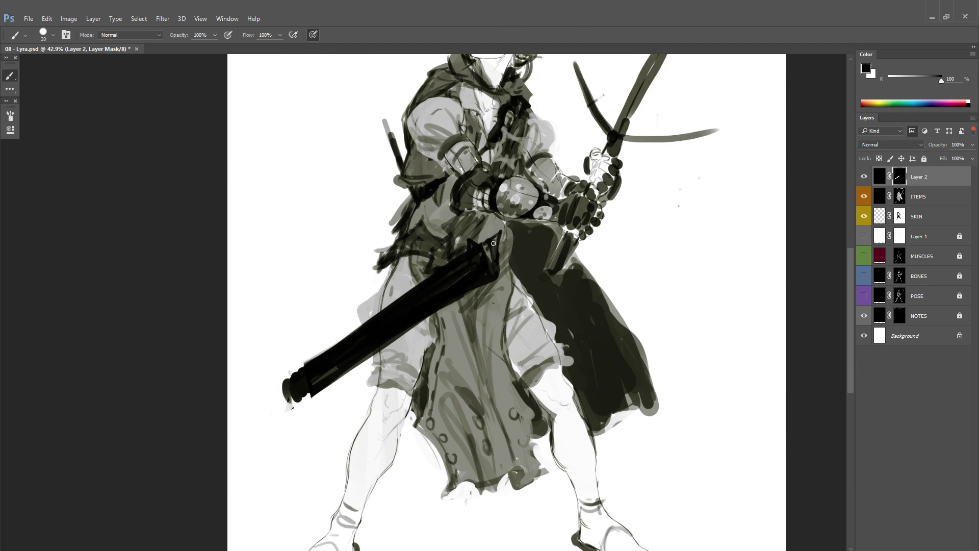
{"action": "left_click_drag", "start_coordinate": [298, 392], "coordinate": [250, 402]}
{"action": "left_click_drag", "start_coordinate": [448, 312], "coordinate": [408, 347]}
Step: Sample a mid grey and paint three buckle-like straps across the black scabbard
{"action": "left_click", "coordinate": [408, 348], "text": "alt"}
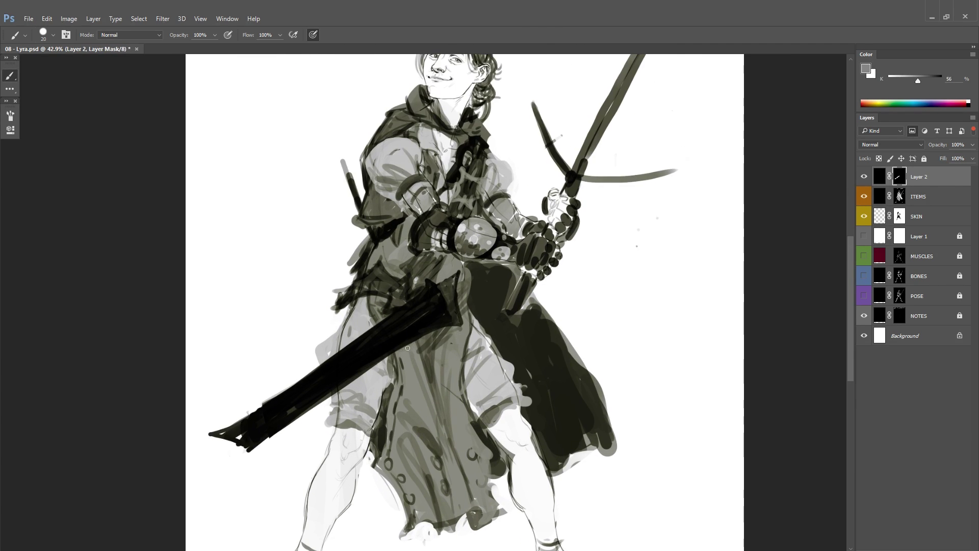
{"action": "left_click_drag", "start_coordinate": [296, 410], "coordinate": [311, 396]}
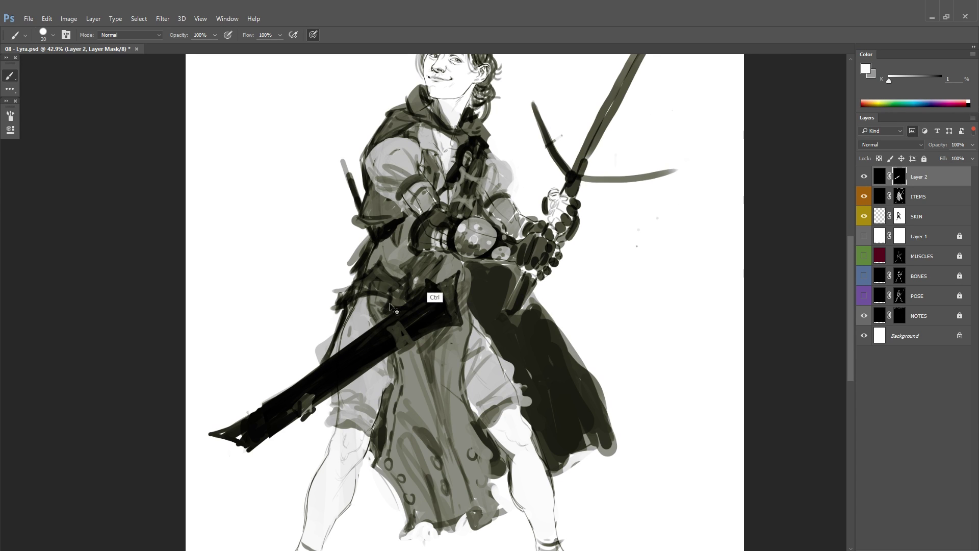
{"action": "left_click", "coordinate": [375, 303], "text": "alt"}
{"action": "left_click_drag", "start_coordinate": [352, 359], "coordinate": [344, 375]}
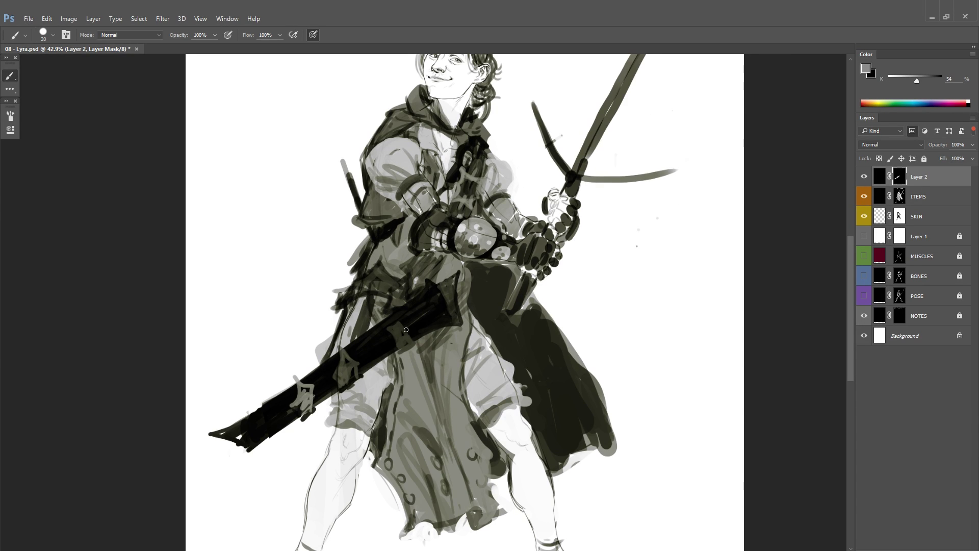
{"action": "scroll", "coordinate": [396, 268], "scroll_direction": "down", "scroll_amount": 2}
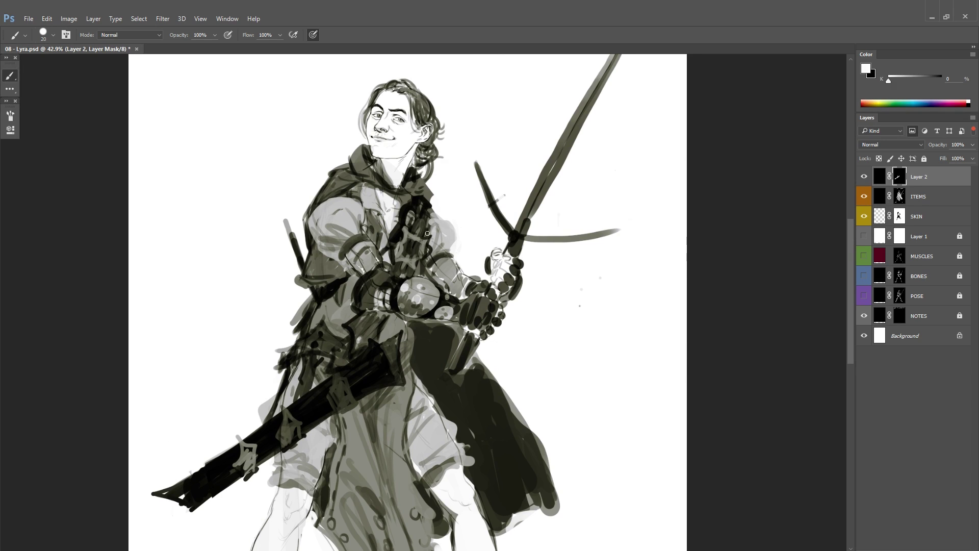
Step: Flip the canvas horizontally and apply the layer mask of Layer 2
{"action": "key", "text": "x"}
{"action": "key", "text": "ctrl+shift+h"}
{"action": "scroll", "coordinate": [510, 331], "scroll_direction": "down", "scroll_amount": 3}
{"action": "scroll", "coordinate": [578, 352], "scroll_direction": "up", "scroll_amount": 1}
{"action": "left_click_drag", "start_coordinate": [579, 352], "coordinate": [583, 356]}
{"action": "right_click", "coordinate": [899, 176]}
{"action": "left_click", "coordinate": [901, 211]}
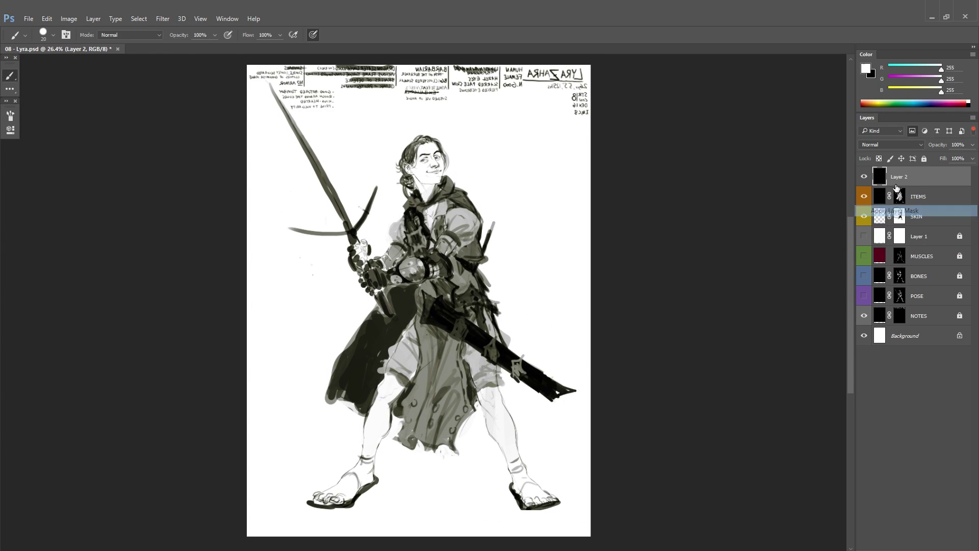
Step: Lasso the scabbard, adjust it with Free Transform, and sample its black for brush touch-ups
{"action": "key", "text": "l"}
{"action": "left_click_drag", "start_coordinate": [705, 420], "coordinate": [637, 367]}
{"action": "key", "text": "ctrl+d"}
{"action": "scroll", "coordinate": [720, 158], "scroll_direction": "down", "scroll_amount": 1}
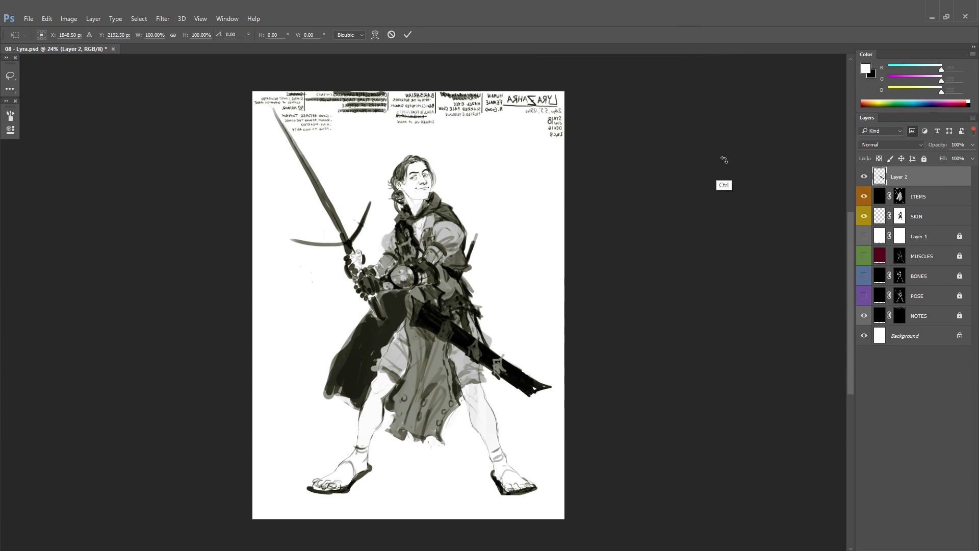
{"action": "key", "text": "b"}
{"action": "scroll", "coordinate": [536, 400], "scroll_direction": "up", "scroll_amount": 5}
{"action": "left_click", "coordinate": [526, 366], "text": "alt"}
{"action": "left_click_drag", "start_coordinate": [522, 342], "coordinate": [531, 426]}
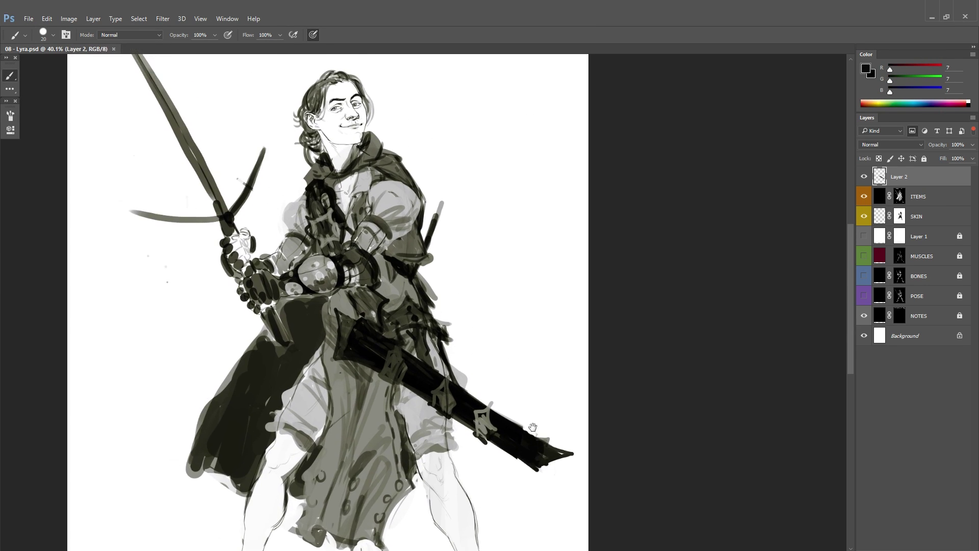
{"action": "scroll", "coordinate": [533, 407], "scroll_direction": "down", "scroll_amount": 4}
Step: Paint a sword hilt with pommel and curved crossguard behind the figure's back on the ITEMS mask, and flip the canvas back
{"action": "left_click", "coordinate": [899, 196]}
{"action": "scroll", "coordinate": [504, 298], "scroll_direction": "up", "scroll_amount": 4}
{"action": "left_click_drag", "start_coordinate": [457, 258], "coordinate": [444, 286]}
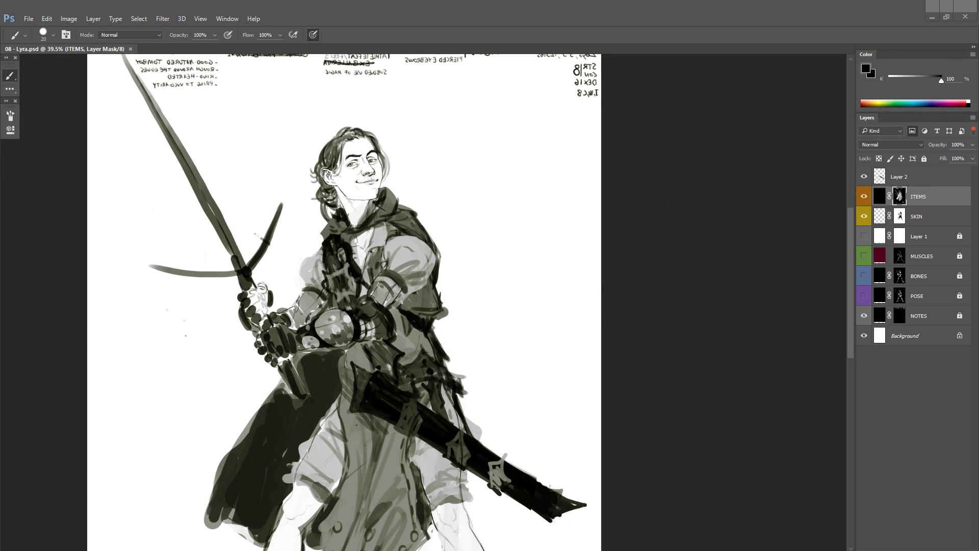
{"action": "scroll", "coordinate": [450, 300], "scroll_direction": "down", "scroll_amount": 2}
{"action": "left_click_drag", "start_coordinate": [463, 266], "coordinate": [466, 254]}
{"action": "scroll", "coordinate": [466, 257], "scroll_direction": "up", "scroll_amount": 3}
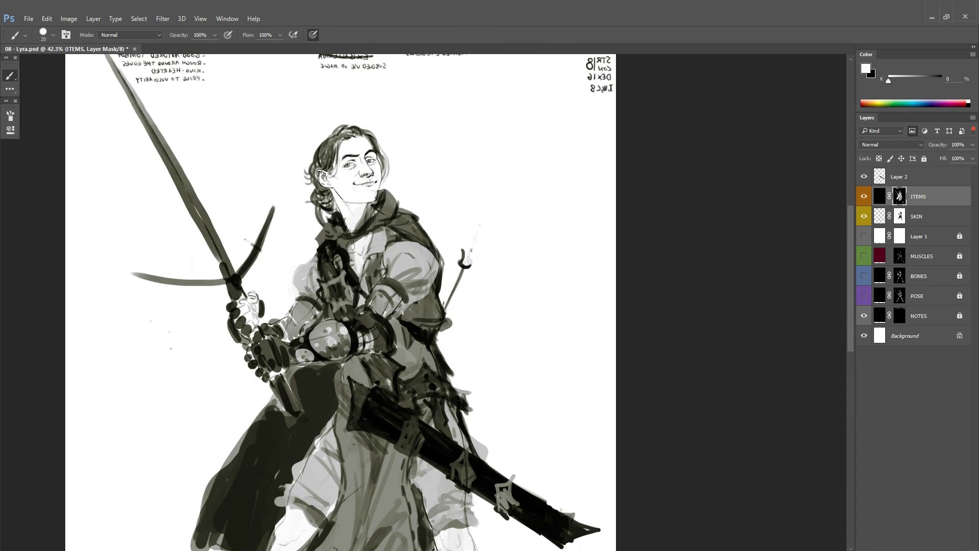
{"action": "key", "text": "x"}
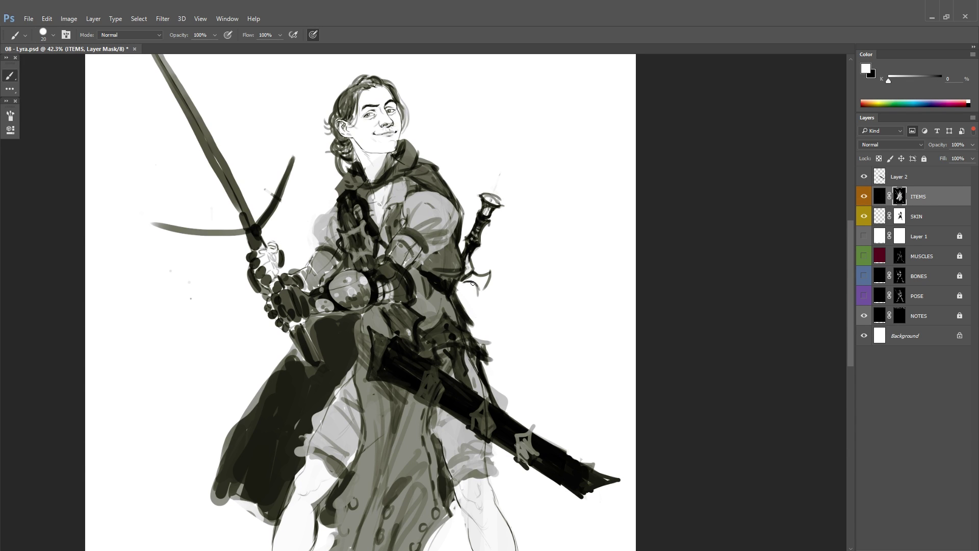
{"action": "scroll", "coordinate": [468, 305], "scroll_direction": "down", "scroll_amount": 3}
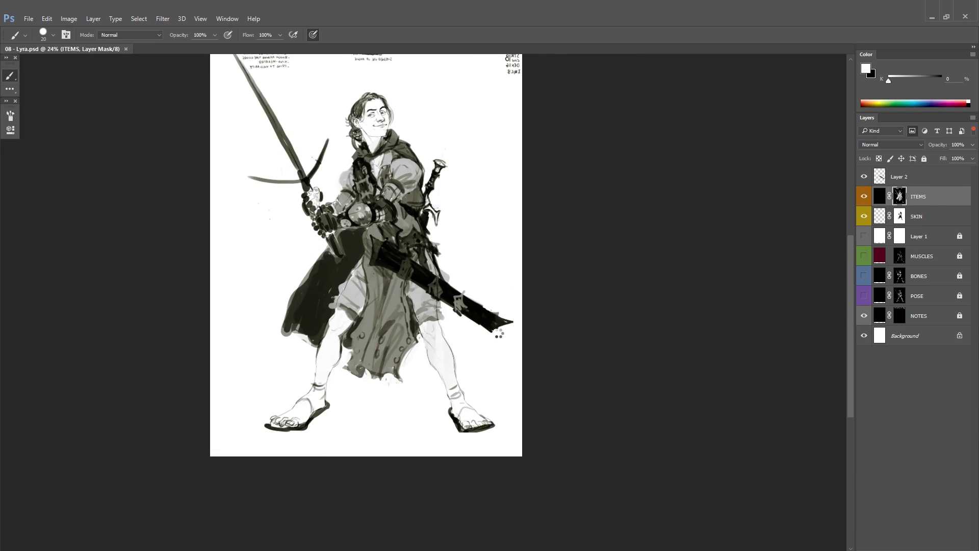
{"action": "key", "text": "ctrl+shift+h"}
{"action": "scroll", "coordinate": [468, 306], "scroll_direction": "up", "scroll_amount": 2}
{"action": "left_click", "coordinate": [472, 316], "text": "alt"}
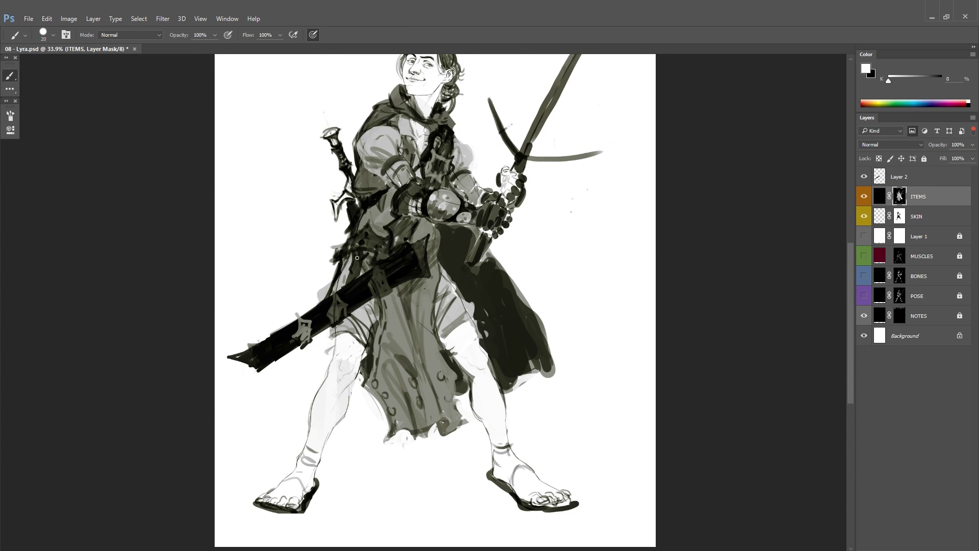
Step: Merge Layer 2 into ITEMS and rename the merged layer COSTUME SKETCH
{"action": "scroll", "coordinate": [357, 258], "scroll_direction": "down", "scroll_amount": 2}
{"action": "key", "text": "ctrl+e"}
{"action": "left_click", "coordinate": [477, 228]}
{"action": "double_click", "coordinate": [913, 176]}
{"action": "type", "text": "COSTUME SKETCH"}
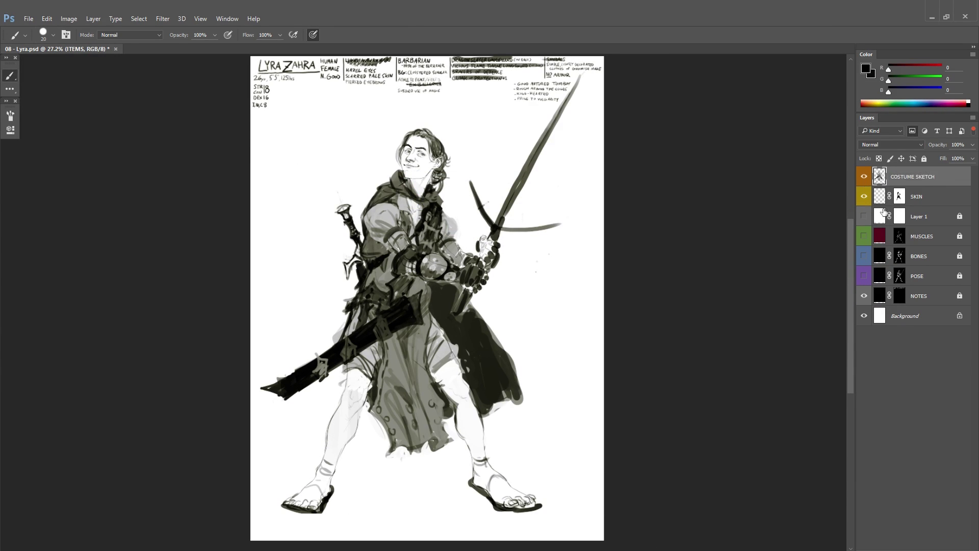
{"action": "key", "text": "Return"}
Step: Extend the canvas above and to the left of the figure with the Crop tool
{"action": "key", "text": "c"}
{"action": "scroll", "coordinate": [573, 263], "scroll_direction": "down", "scroll_amount": 2}
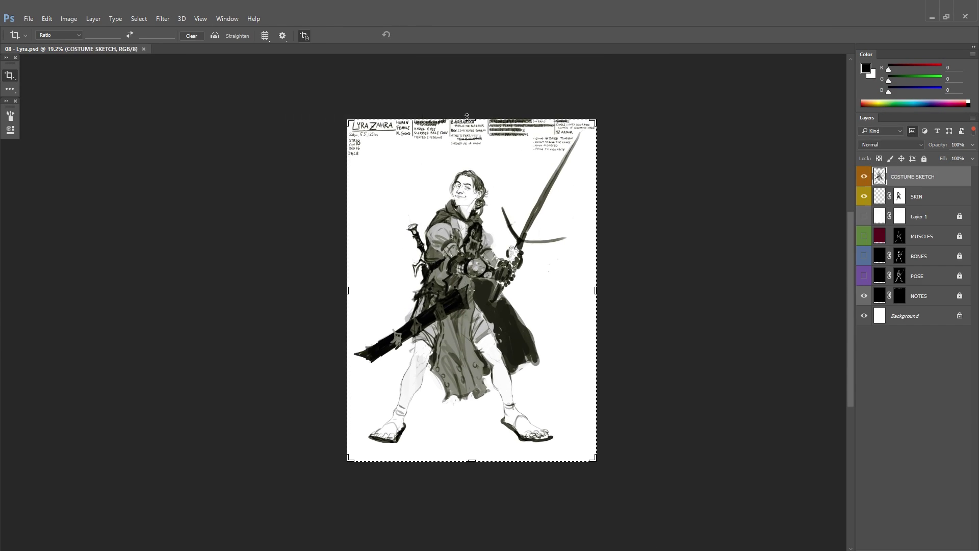
{"action": "key", "text": "Escape"}
Step: Add a new layer and outline a wider black blade over the thin sword held in the figure's hands
{"action": "key", "text": "b"}
{"action": "scroll", "coordinate": [529, 225], "scroll_direction": "up", "scroll_amount": 4}
{"action": "key", "text": "ctrl+shift+alt+n"}
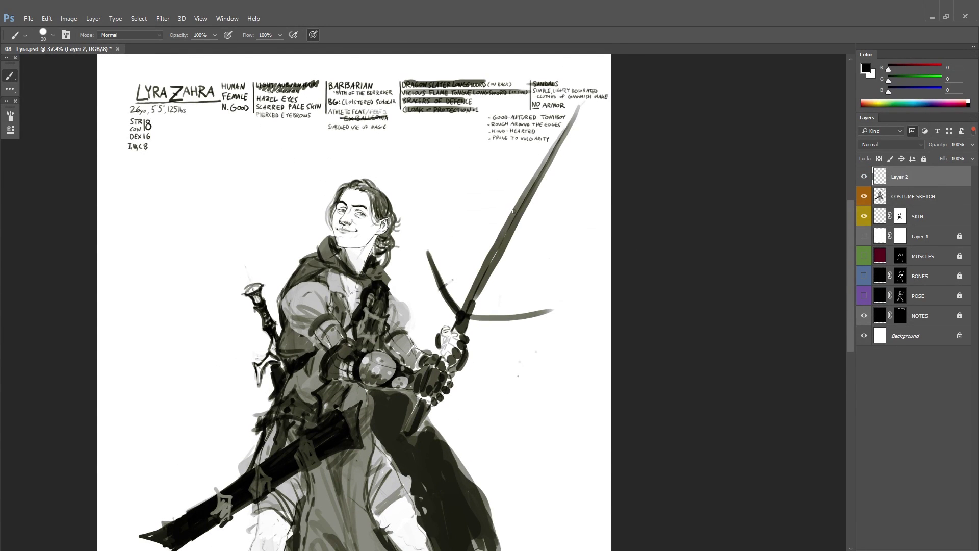
{"action": "mouse_move", "coordinate": [492, 282]}
{"action": "left_mouse_down"}
{"action": "mouse_move", "coordinate": [500, 260]}
{"action": "mouse_move", "coordinate": [457, 333]}
{"action": "left_mouse_up"}
{"action": "left_click_drag", "start_coordinate": [449, 283], "coordinate": [545, 124]}
{"action": "left_click_drag", "start_coordinate": [467, 325], "coordinate": [566, 125]}
{"action": "key", "text": "x"}
{"action": "left_click_drag", "start_coordinate": [471, 237], "coordinate": [503, 184]}
{"action": "key", "text": "ctrl+z"}
{"action": "key", "text": "x"}
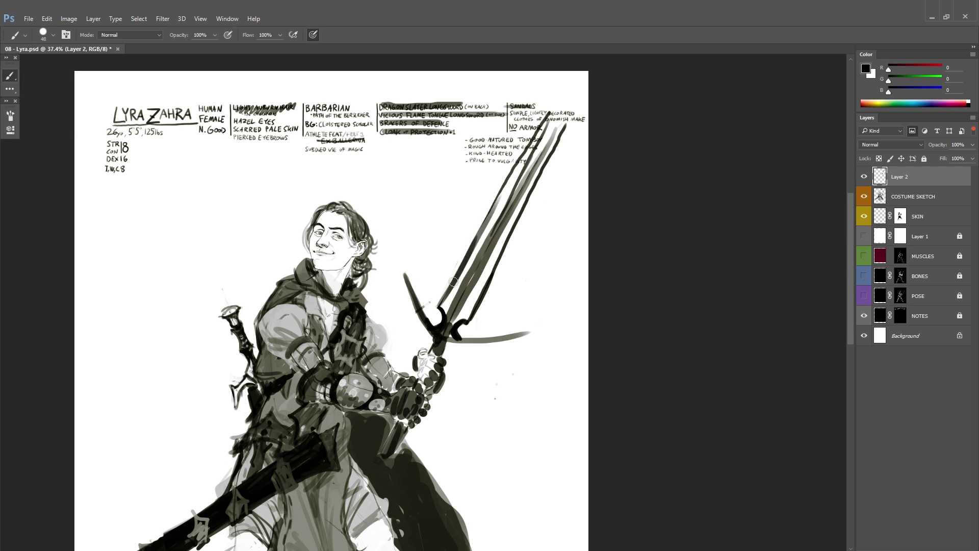
Step: Extend the blade outline upward into a pointed tip with a backward hook, cleaning its edges in white
{"action": "mouse_move", "coordinate": [448, 286]}
{"action": "left_mouse_down"}
{"action": "mouse_move", "coordinate": [567, 91]}
{"action": "mouse_move", "coordinate": [515, 93]}
{"action": "left_mouse_up"}
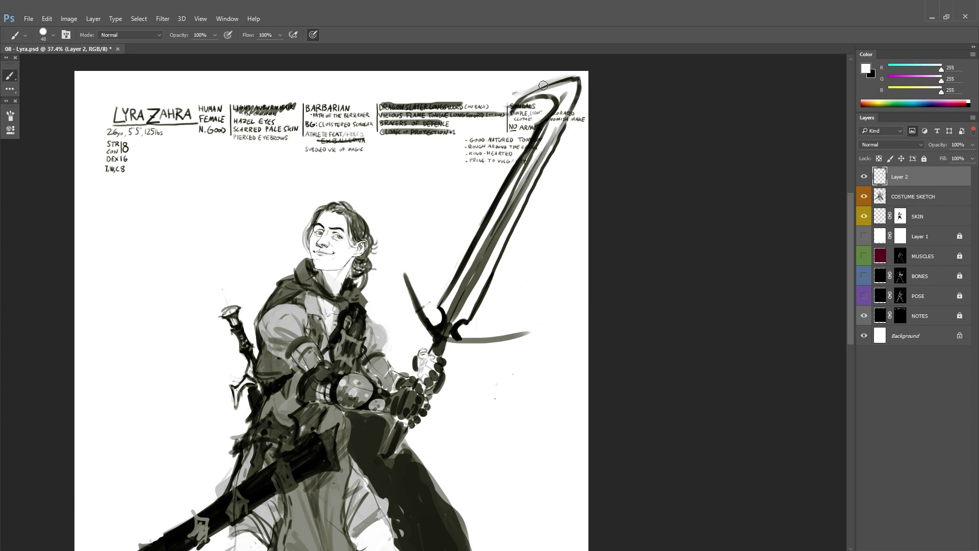
{"action": "mouse_move", "coordinate": [578, 78]}
{"action": "left_mouse_down"}
{"action": "mouse_move", "coordinate": [510, 94]}
{"action": "mouse_move", "coordinate": [514, 88]}
{"action": "mouse_move", "coordinate": [520, 109]}
{"action": "left_mouse_up"}
{"action": "key", "text": "x"}
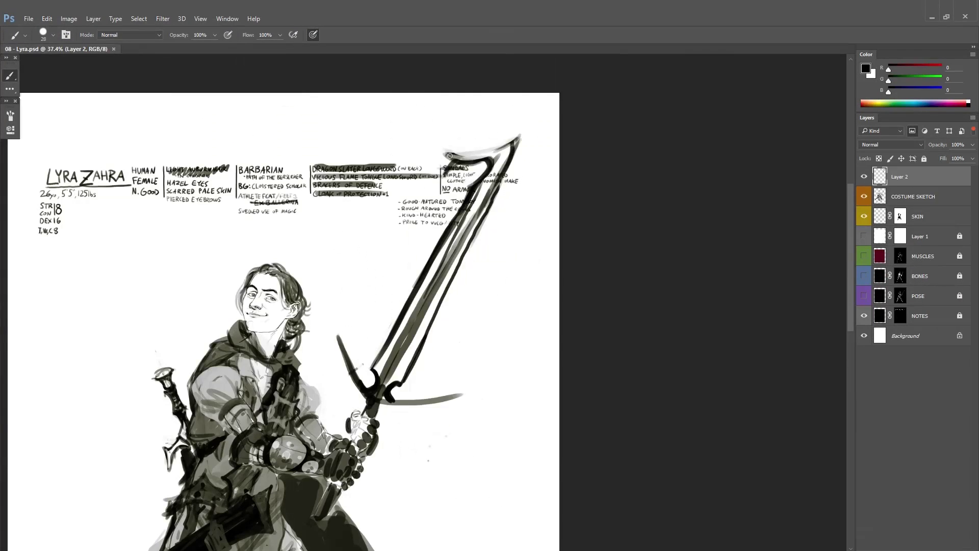
{"action": "left_click_drag", "start_coordinate": [450, 155], "coordinate": [529, 123]}
{"action": "left_click_drag", "start_coordinate": [510, 203], "coordinate": [538, 136]}
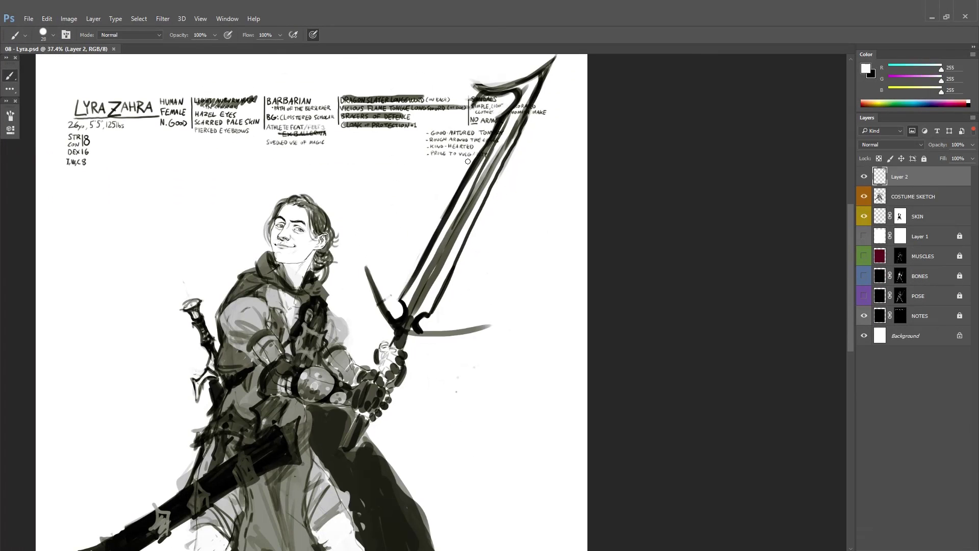
Step: Cover the blade's edge facing the figure in white and draw jagged serrations along its middle
{"action": "key", "text": "x"}
{"action": "left_click_drag", "start_coordinate": [476, 153], "coordinate": [401, 300]}
{"action": "key", "text": "x"}
{"action": "left_click_drag", "start_coordinate": [499, 122], "coordinate": [456, 200]}
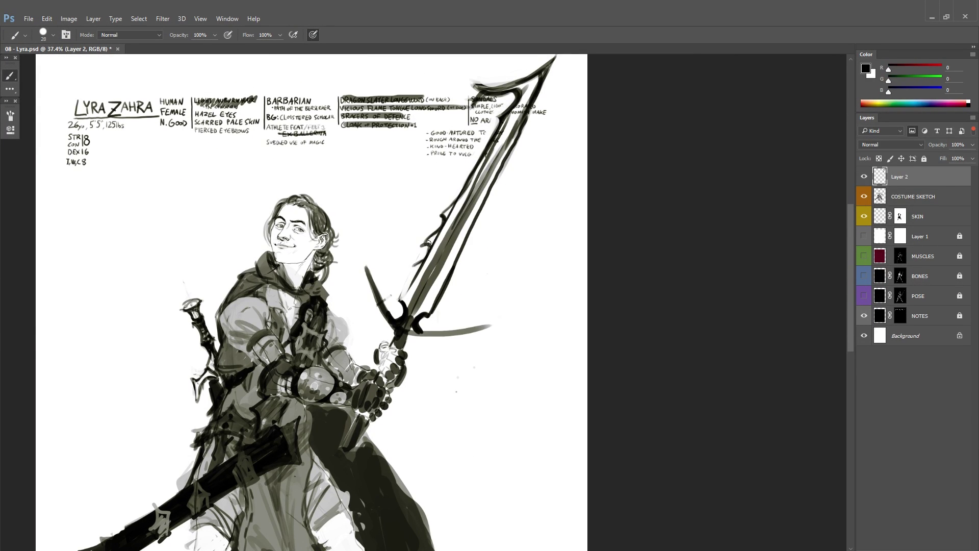
{"action": "mouse_move", "coordinate": [429, 243]}
{"action": "left_mouse_down"}
{"action": "mouse_move", "coordinate": [403, 304]}
{"action": "mouse_move", "coordinate": [434, 235]}
{"action": "left_mouse_up"}
Step: Redraw the serrations along the lower half of the blade and paint its interior near the guard white
{"action": "key", "text": "x"}
{"action": "key", "text": "x"}
{"action": "left_click_drag", "start_coordinate": [406, 282], "coordinate": [432, 238]}
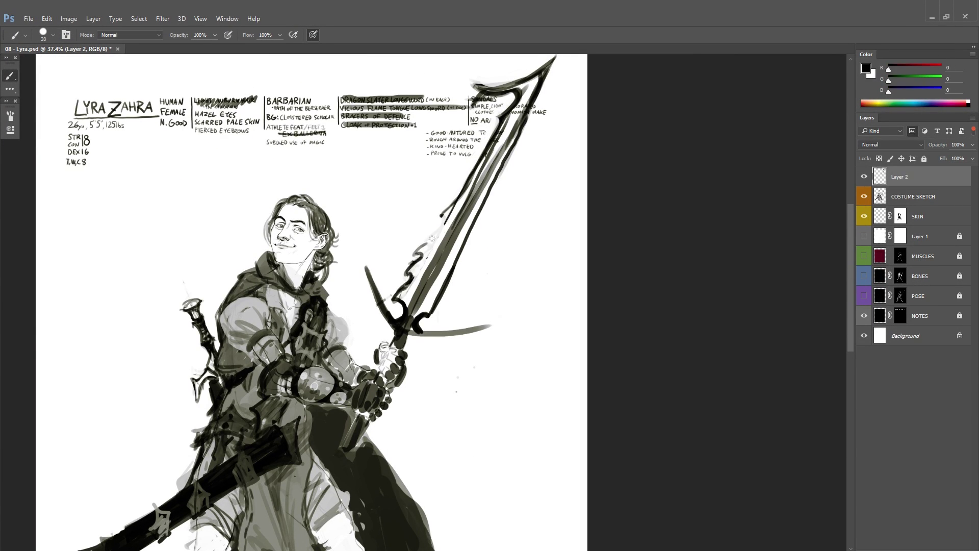
{"action": "key", "text": "x"}
{"action": "key", "text": "x"}
{"action": "key", "text": "x"}
{"action": "left_click_drag", "start_coordinate": [393, 301], "coordinate": [416, 293]}
{"action": "left_click_drag", "start_coordinate": [423, 286], "coordinate": [404, 330]}
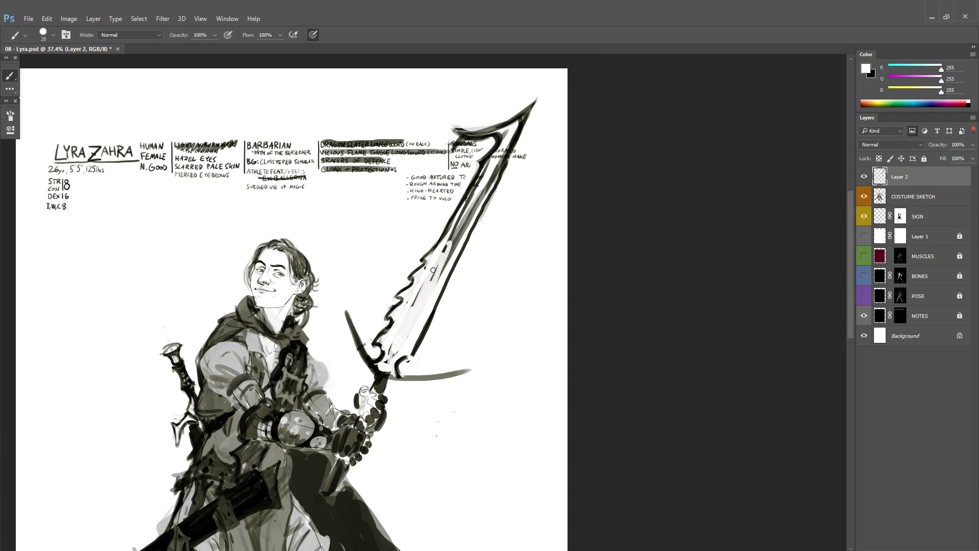
Step: Paint white over the old sword strokes inside the upper blade, clean up the outer edge, and save the document
{"action": "left_click_drag", "start_coordinate": [436, 245], "coordinate": [485, 168]}
{"action": "left_click_drag", "start_coordinate": [462, 230], "coordinate": [509, 135]}
{"action": "left_click_drag", "start_coordinate": [530, 107], "coordinate": [455, 143]}
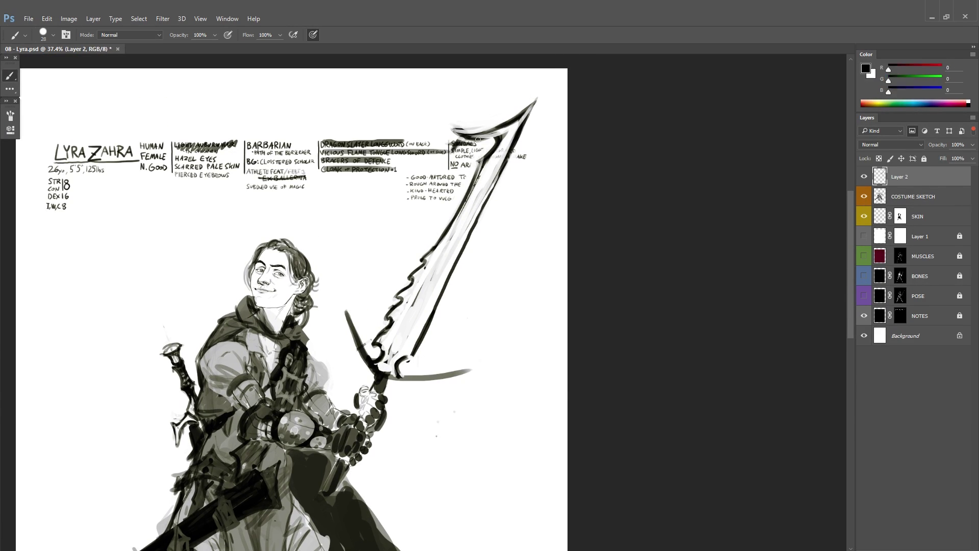
{"action": "mouse_move", "coordinate": [424, 322]}
{"action": "left_mouse_down"}
{"action": "mouse_move", "coordinate": [441, 289]}
{"action": "mouse_move", "coordinate": [382, 352]}
{"action": "mouse_move", "coordinate": [505, 146]}
{"action": "left_mouse_up"}
{"action": "key", "text": "x"}
{"action": "key", "text": "ctrl+s"}
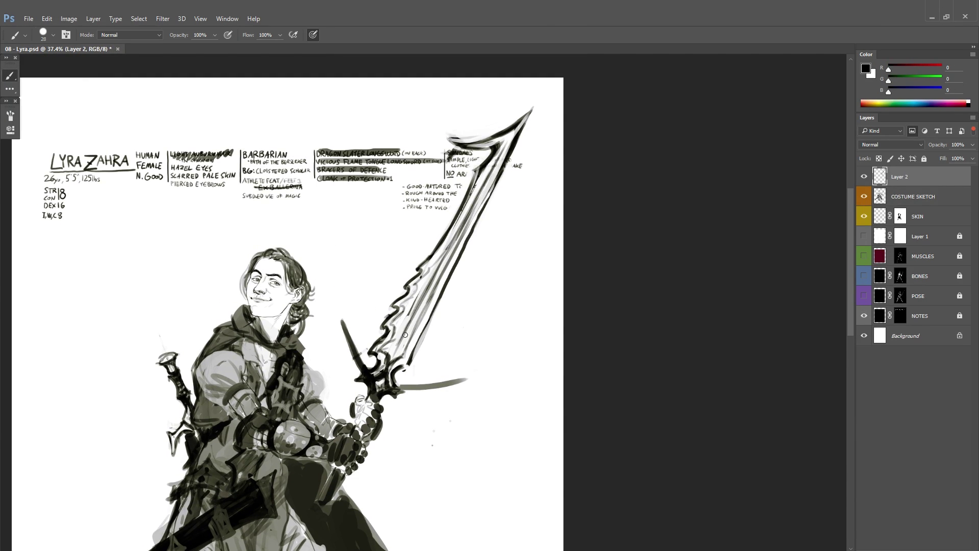
Step: Paint a thick, curved black crossguard arm with a hooked tip on the side facing away from the figure
{"action": "mouse_move", "coordinate": [406, 385]}
{"action": "left_mouse_down"}
{"action": "mouse_move", "coordinate": [466, 266]}
{"action": "mouse_move", "coordinate": [528, 263]}
{"action": "left_mouse_up"}
{"action": "key", "text": "x"}
{"action": "mouse_move", "coordinate": [529, 261]}
{"action": "left_mouse_down"}
{"action": "mouse_move", "coordinate": [492, 266]}
{"action": "mouse_move", "coordinate": [500, 270]}
{"action": "mouse_move", "coordinate": [514, 270]}
{"action": "mouse_move", "coordinate": [498, 258]}
{"action": "mouse_move", "coordinate": [467, 279]}
{"action": "left_mouse_up"}
{"action": "key", "text": "x"}
{"action": "key", "text": "x"}
{"action": "key", "text": "x"}
{"action": "left_click_drag", "start_coordinate": [556, 179], "coordinate": [534, 253]}
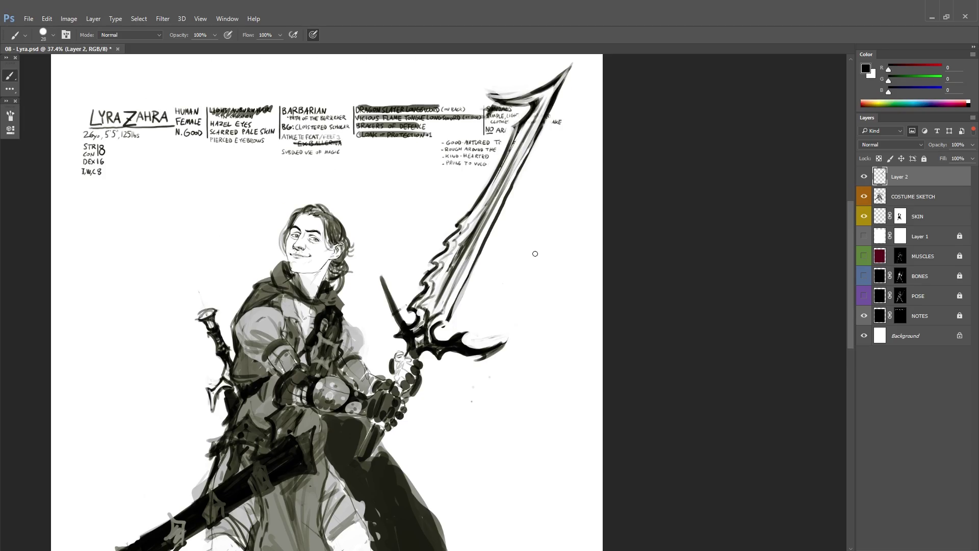
Step: Flip the canvas horizontally, save the document, and fill out the crossguard's horn nearest the figure in black
{"action": "key", "text": "ctrl+shift+h"}
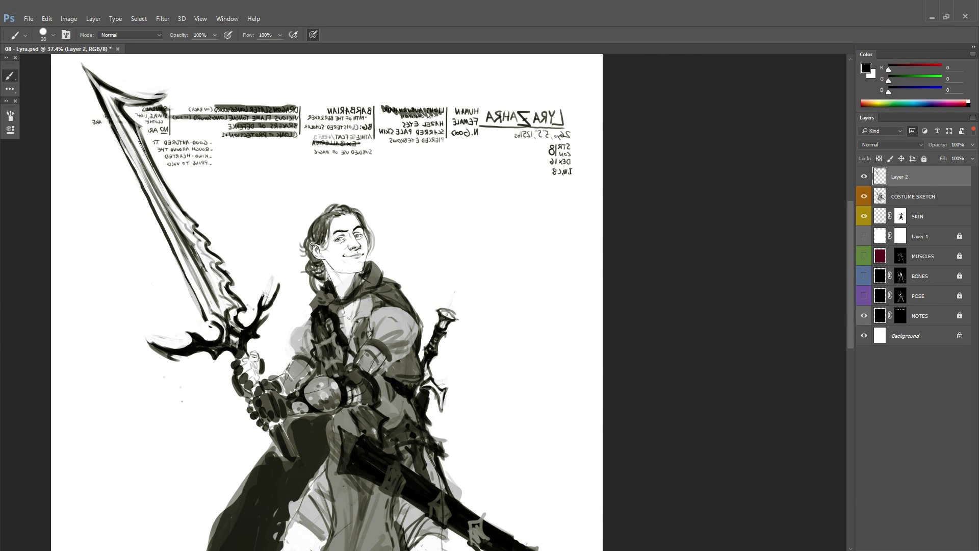
{"action": "key", "text": "ctrl+s"}
{"action": "mouse_move", "coordinate": [263, 321]}
{"action": "left_mouse_down"}
{"action": "mouse_move", "coordinate": [280, 273]}
{"action": "mouse_move", "coordinate": [395, 332]}
{"action": "left_mouse_up"}
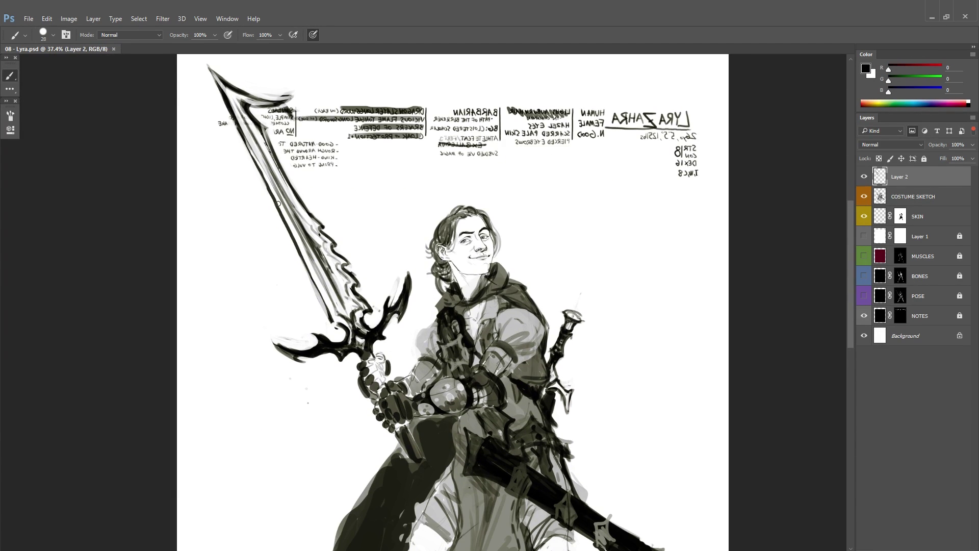
Step: Redraw the blade's outer edge as a sweeping curve from the tip to the crossguard
{"action": "mouse_move", "coordinate": [232, 133]}
{"action": "left_mouse_down"}
{"action": "mouse_move", "coordinate": [244, 216]}
{"action": "mouse_move", "coordinate": [305, 346]}
{"action": "left_mouse_up"}
{"action": "left_click_drag", "start_coordinate": [278, 311], "coordinate": [344, 426]}
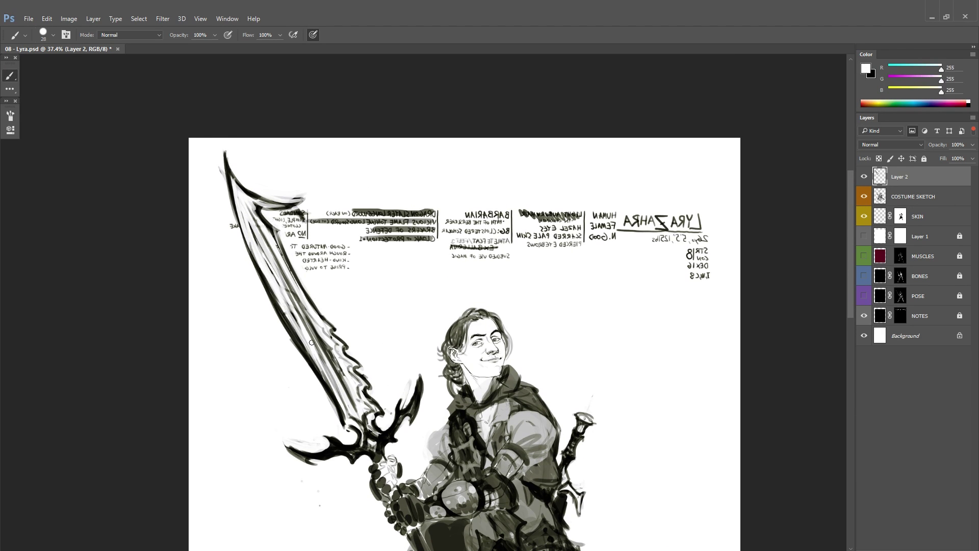
{"action": "left_click_drag", "start_coordinate": [227, 173], "coordinate": [295, 345]}
{"action": "mouse_move", "coordinate": [346, 429]}
{"action": "left_mouse_down"}
{"action": "mouse_move", "coordinate": [359, 348]}
{"action": "mouse_move", "coordinate": [331, 363]}
{"action": "mouse_move", "coordinate": [357, 327]}
{"action": "mouse_move", "coordinate": [379, 352]}
{"action": "left_mouse_up"}
{"action": "key", "text": "x"}
{"action": "key", "text": "x"}
{"action": "mouse_move", "coordinate": [363, 230]}
{"action": "left_mouse_down"}
{"action": "mouse_move", "coordinate": [319, 311]}
{"action": "mouse_move", "coordinate": [390, 296]}
{"action": "left_mouse_up"}
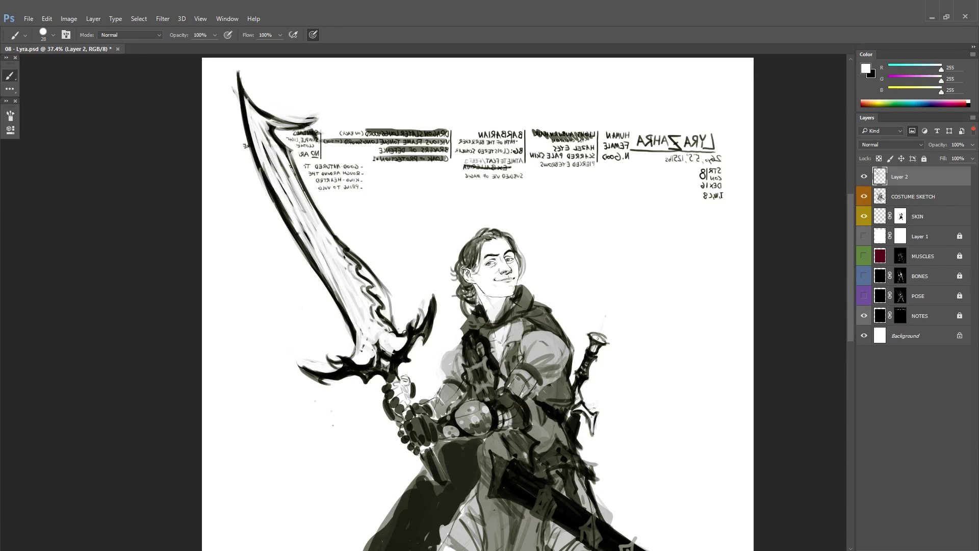
Step: Paint over the serrations in white, widen the lower blade with a smooth edge, and reshape the notch under the hook
{"action": "left_click_drag", "start_coordinate": [357, 260], "coordinate": [405, 334]}
{"action": "key", "text": "x"}
{"action": "key", "text": "x"}
{"action": "mouse_move", "coordinate": [275, 128]}
{"action": "left_mouse_down"}
{"action": "mouse_move", "coordinate": [286, 148]}
{"action": "mouse_move", "coordinate": [306, 125]}
{"action": "left_mouse_up"}
{"action": "scroll", "coordinate": [286, 150], "scroll_direction": "right", "scroll_amount": 2}
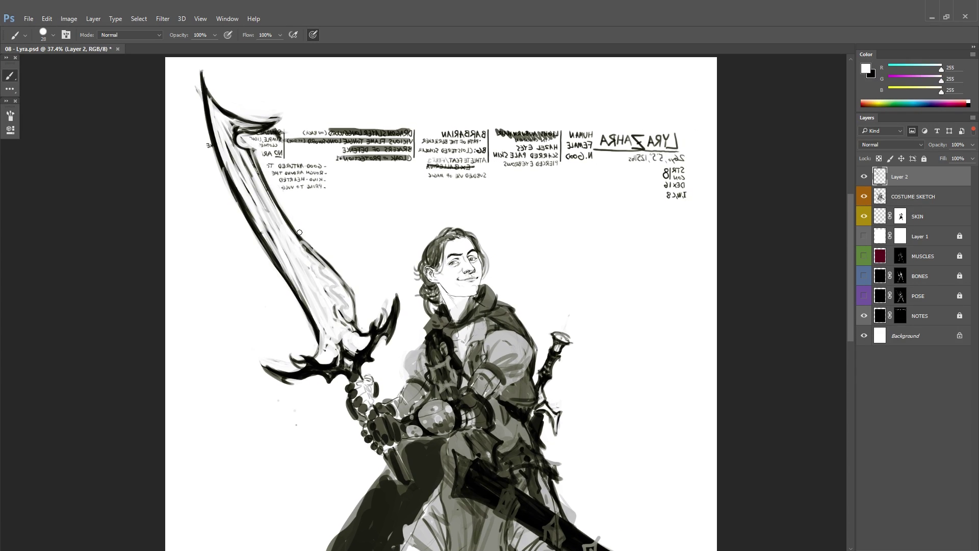
Step: Flip the canvas back and carve new hooked serrations into the middle of the blade's edge with black and white strokes
{"action": "key", "text": "ctrl+shift+h"}
{"action": "scroll", "coordinate": [559, 299], "scroll_direction": "up", "scroll_amount": 5}
{"action": "key", "text": "x"}
{"action": "mouse_move", "coordinate": [528, 274]}
{"action": "left_mouse_down"}
{"action": "mouse_move", "coordinate": [607, 199]}
{"action": "mouse_move", "coordinate": [561, 236]}
{"action": "left_mouse_up"}
{"action": "key", "text": "x"}
{"action": "left_click_drag", "start_coordinate": [562, 243], "coordinate": [546, 260]}
{"action": "key", "text": "x"}
{"action": "left_click_drag", "start_coordinate": [518, 304], "coordinate": [553, 239]}
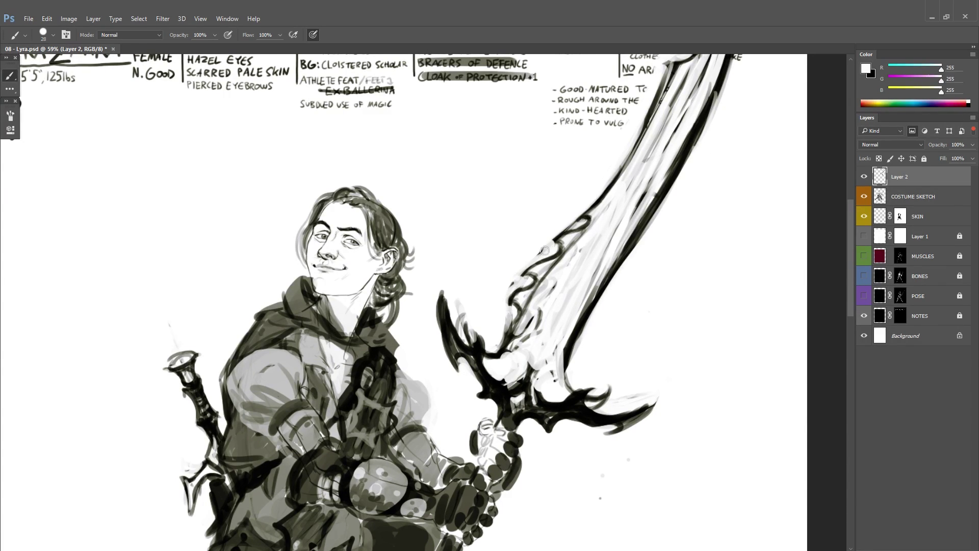
Step: Refine the lower serrations down to the crossguard, alternating black outlines and white cutouts
{"action": "key", "text": "x"}
{"action": "mouse_move", "coordinate": [535, 281]}
{"action": "left_mouse_down"}
{"action": "mouse_move", "coordinate": [505, 329]}
{"action": "mouse_move", "coordinate": [497, 306]}
{"action": "mouse_move", "coordinate": [517, 336]}
{"action": "left_mouse_up"}
{"action": "key", "text": "x"}
{"action": "left_click_drag", "start_coordinate": [515, 301], "coordinate": [498, 352]}
{"action": "key", "text": "x"}
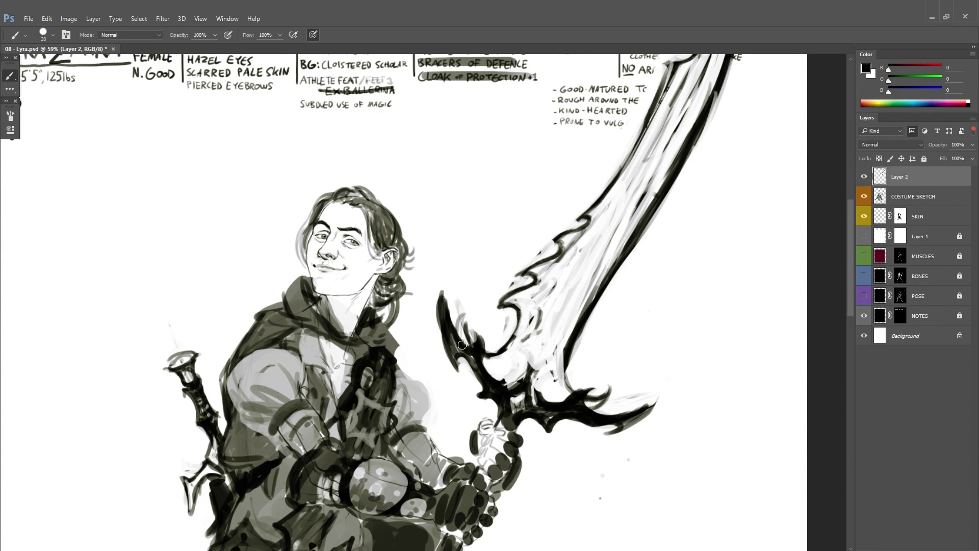
Step: Sharpen the spikes and curved horns on both arms of the crossguard with black and white strokes
{"action": "key", "text": "x"}
{"action": "mouse_move", "coordinate": [471, 314]}
{"action": "left_mouse_down"}
{"action": "mouse_move", "coordinate": [459, 347]}
{"action": "mouse_move", "coordinate": [482, 359]}
{"action": "left_mouse_up"}
{"action": "key", "text": "x"}
{"action": "left_click_drag", "start_coordinate": [612, 388], "coordinate": [591, 410]}
{"action": "key", "text": "x"}
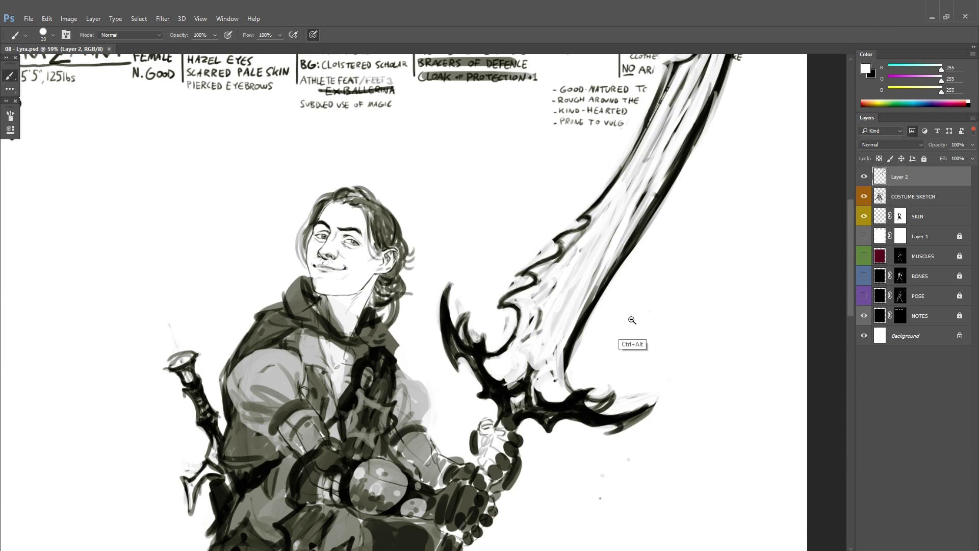
Step: Select the tip of the greatsword's blade with the lasso and adjust it with Free Transform
{"action": "scroll", "coordinate": [632, 337], "scroll_direction": "down", "scroll_amount": 5}
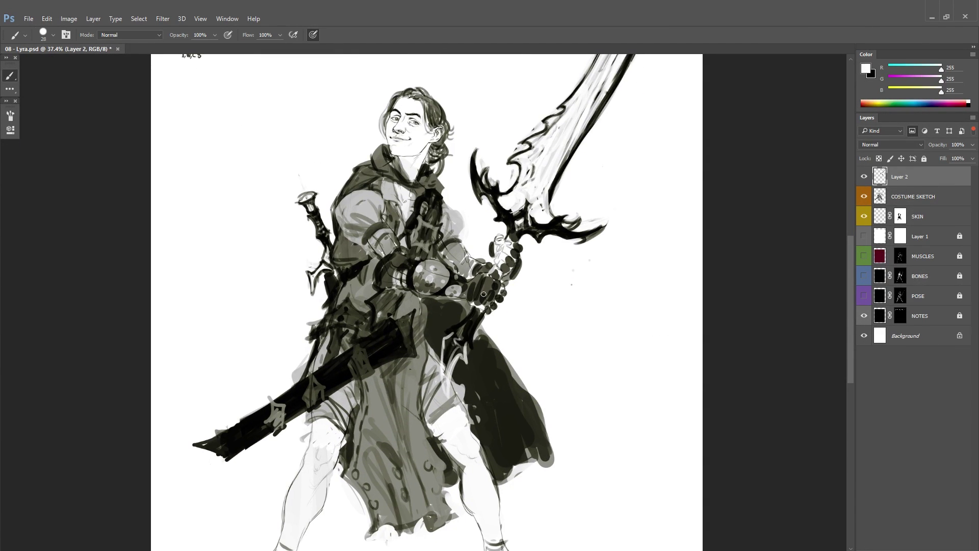
{"action": "scroll", "coordinate": [483, 294], "scroll_direction": "down", "scroll_amount": 8}
{"action": "scroll", "coordinate": [518, 267], "scroll_direction": "up", "scroll_amount": 12}
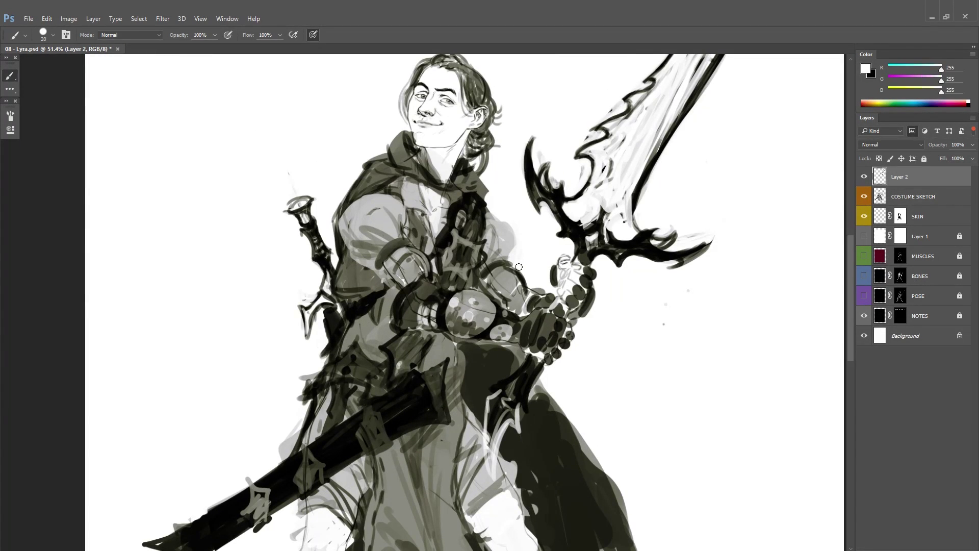
{"action": "key", "text": "x"}
{"action": "scroll", "coordinate": [519, 266], "scroll_direction": "down", "scroll_amount": 8}
{"action": "key", "text": "l"}
{"action": "mouse_move", "coordinate": [550, 139]}
{"action": "left_mouse_down"}
{"action": "mouse_move", "coordinate": [467, 318]}
{"action": "mouse_move", "coordinate": [571, 142]}
{"action": "mouse_move", "coordinate": [586, 146]}
{"action": "left_mouse_up"}
{"action": "key", "text": "ctrl+t"}
{"action": "key", "text": "Return"}
{"action": "key", "text": "ctrl+d"}
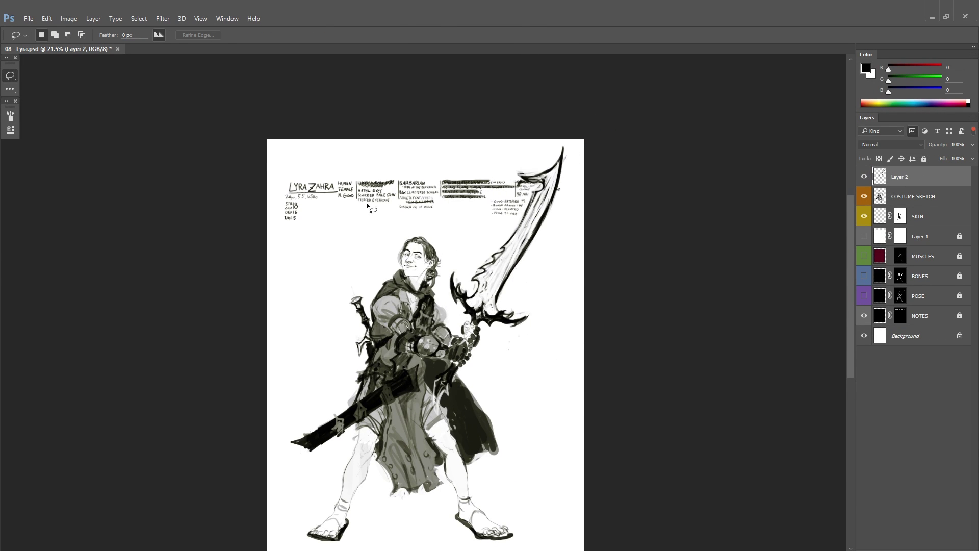
Step: Rework the scabbard's fittings as light criss-cross lacing strokes and merge the drawing layer into COSTUME SKETCH
{"action": "mouse_move", "coordinate": [367, 206]}
{"action": "left_mouse_down"}
{"action": "mouse_move", "coordinate": [461, 132]}
{"action": "mouse_move", "coordinate": [501, 121]}
{"action": "left_mouse_up"}
{"action": "key", "text": "b"}
{"action": "scroll", "coordinate": [478, 374], "scroll_direction": "up", "scroll_amount": 2}
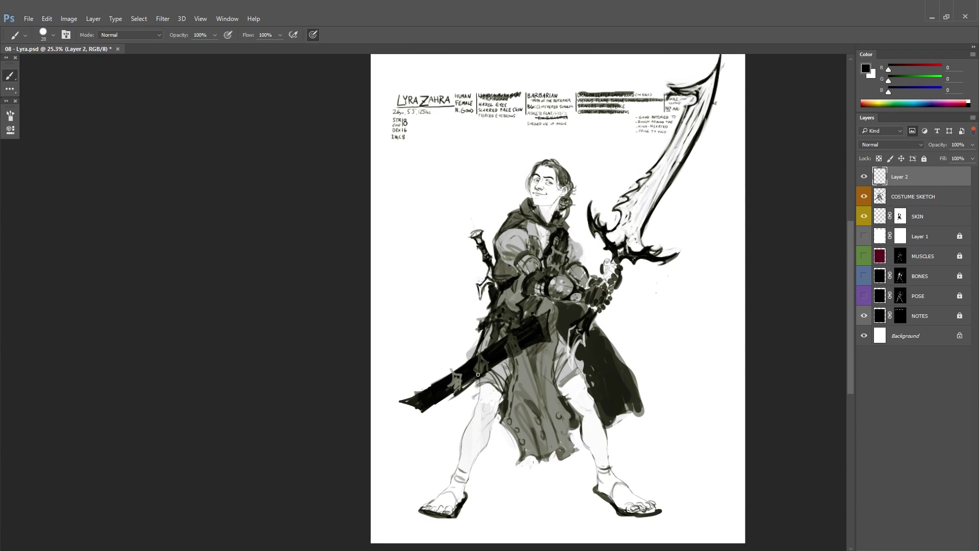
{"action": "key", "text": "x"}
{"action": "scroll", "coordinate": [478, 374], "scroll_direction": "up", "scroll_amount": 2}
{"action": "scroll", "coordinate": [448, 380], "scroll_direction": "down", "scroll_amount": 3}
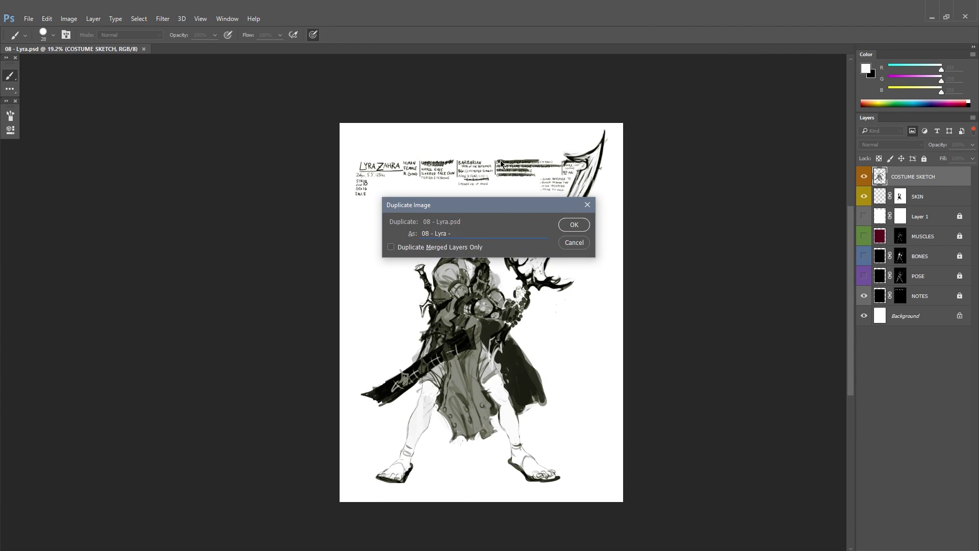
Step: Duplicate the image as 08 - Lyra - B and merge its artwork layers into one purple-labelled layer named BASE
{"action": "type", "text": "B"}
{"action": "key", "text": "Return"}
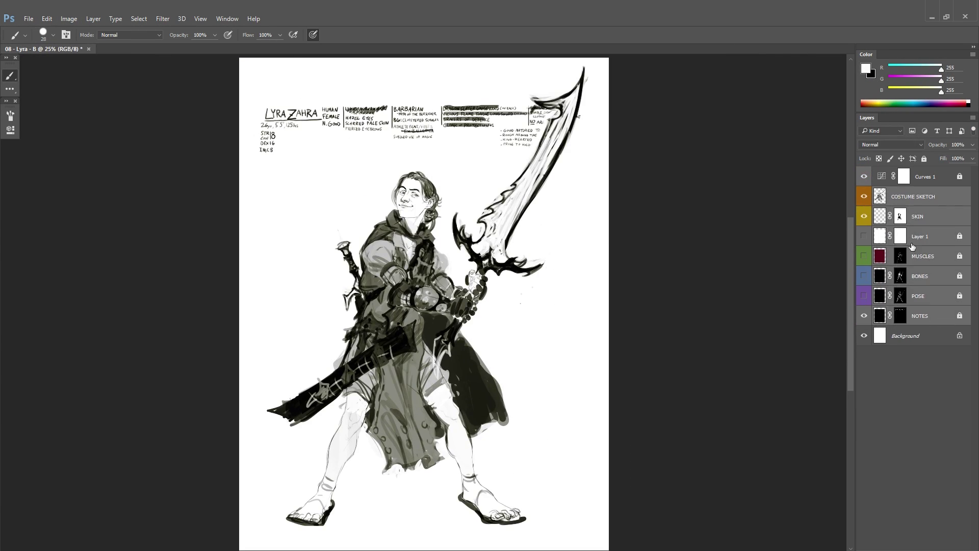
{"action": "right_click", "coordinate": [865, 200]}
{"action": "key", "text": "Escape"}
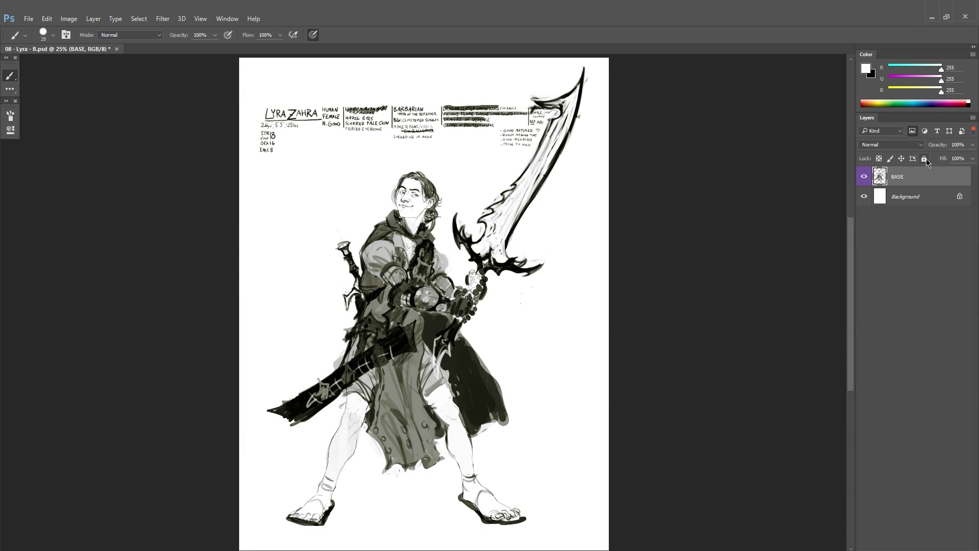
Step: Lock BASE as a reduced-opacity Multiply layer and tint the Background reddish orange with Hue/Saturation
{"action": "left_click_drag", "start_coordinate": [972, 145], "coordinate": [947, 159]}
{"action": "left_click", "coordinate": [914, 196]}
{"action": "key", "text": "ctrl+u"}
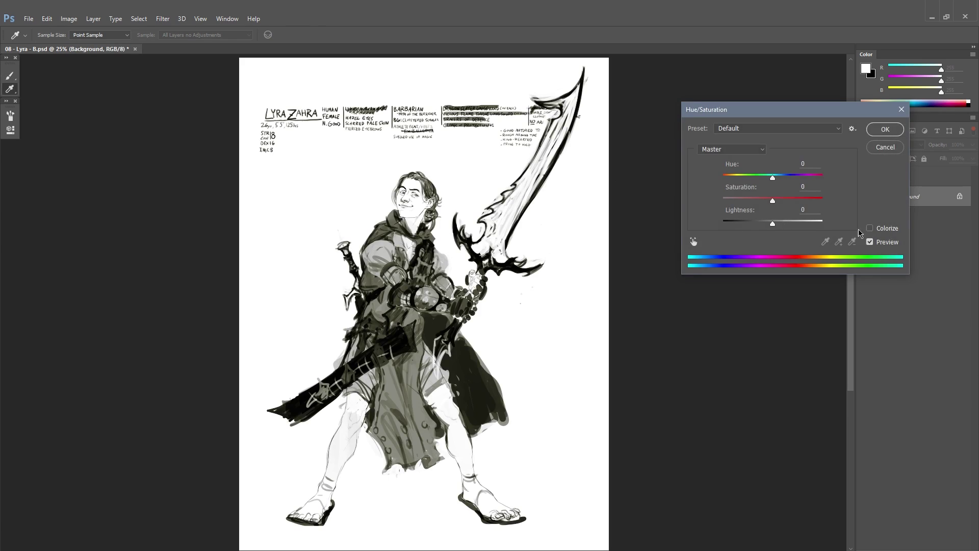
{"action": "left_click_drag", "start_coordinate": [723, 177], "coordinate": [728, 180]}
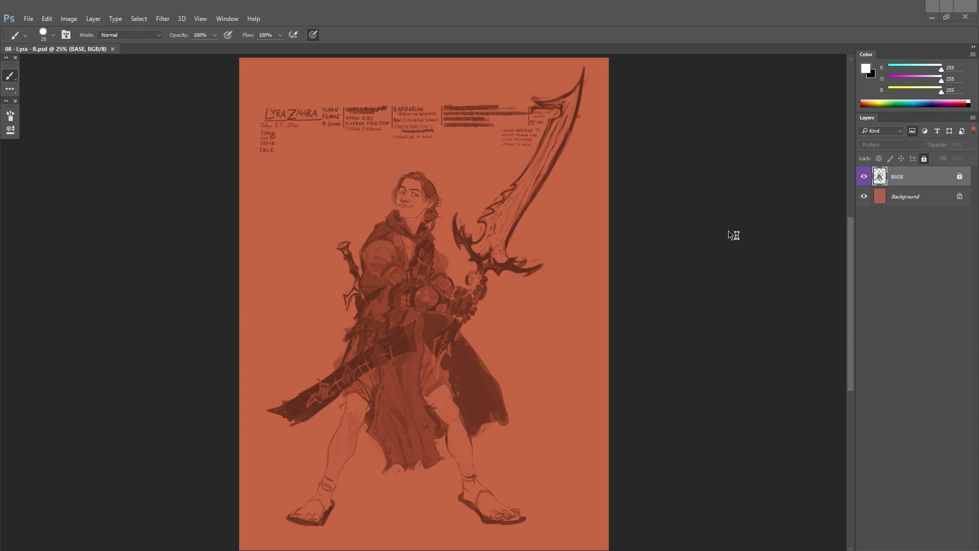
{"action": "key", "text": "ctrl+n"}
{"action": "key", "text": "Return"}
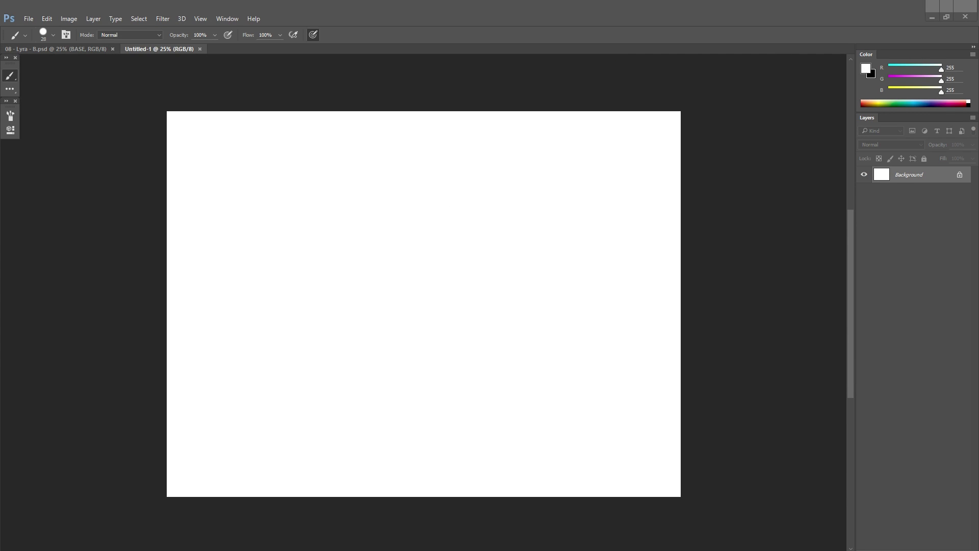
{"action": "key", "text": "ctrl+w"}
Step: Add a layer filled with a pale pinkish skin tone, hide it with a black mask and name it SKIN
{"action": "left_click", "coordinate": [498, 220]}
{"action": "scroll", "coordinate": [673, 203], "scroll_direction": "up", "scroll_amount": 2}
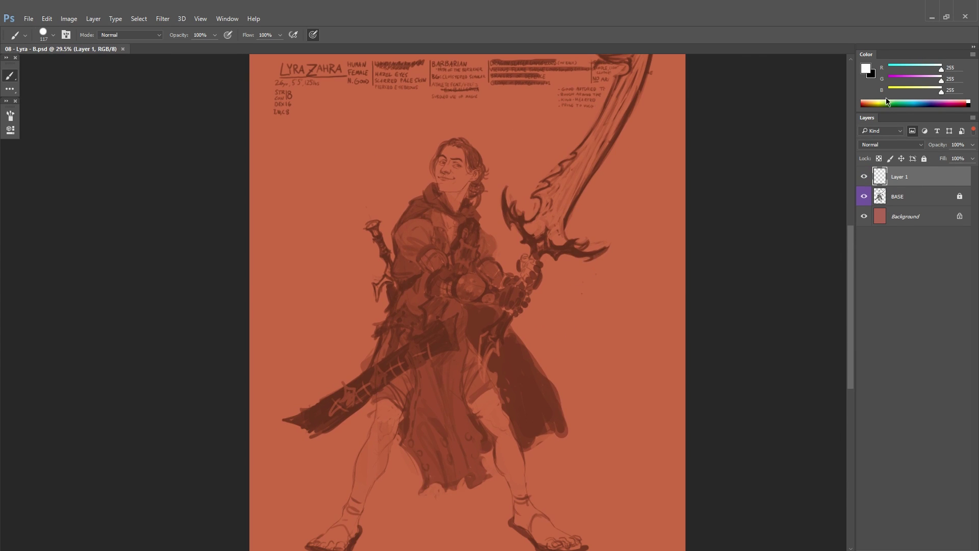
{"action": "left_click", "coordinate": [870, 74]}
{"action": "left_click", "coordinate": [807, 271]}
{"action": "scroll", "coordinate": [673, 255], "scroll_direction": "up", "scroll_amount": 3}
{"action": "double_click", "coordinate": [920, 177]}
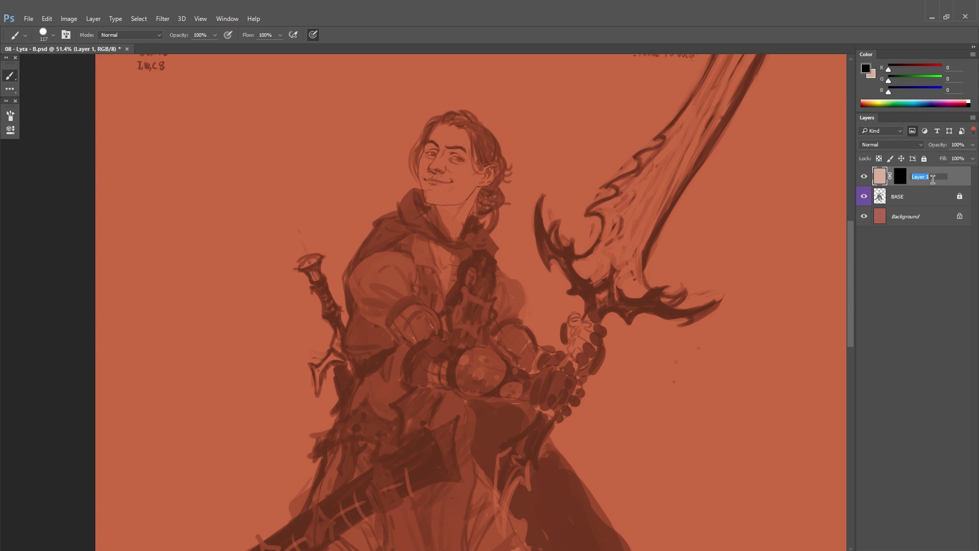
{"action": "left_click", "coordinate": [900, 177]}
Step: Reveal the skin colour on the face, neck and open chest by painting on the SKIN mask
{"action": "key", "text": "d"}
{"action": "left_click_drag", "start_coordinate": [428, 118], "coordinate": [454, 188]}
{"action": "scroll", "coordinate": [443, 163], "scroll_direction": "up", "scroll_amount": 3}
{"action": "mouse_move", "coordinate": [408, 97]}
{"action": "left_mouse_down"}
{"action": "mouse_move", "coordinate": [403, 158]}
{"action": "mouse_move", "coordinate": [484, 199]}
{"action": "mouse_move", "coordinate": [449, 169]}
{"action": "mouse_move", "coordinate": [433, 255]}
{"action": "left_mouse_up"}
{"action": "left_click", "coordinate": [428, 192], "text": "alt"}
{"action": "scroll", "coordinate": [428, 193], "scroll_direction": "down", "scroll_amount": 5}
{"action": "key", "text": "bracketleft"}
{"action": "key", "text": "bracketleft"}
{"action": "left_click_drag", "start_coordinate": [435, 193], "coordinate": [443, 286]}
Step: Paint the skin colour onto the sword-gripping hand and the exposed fingers in the SKIN mask
{"action": "left_click_drag", "start_coordinate": [632, 265], "coordinate": [627, 317]}
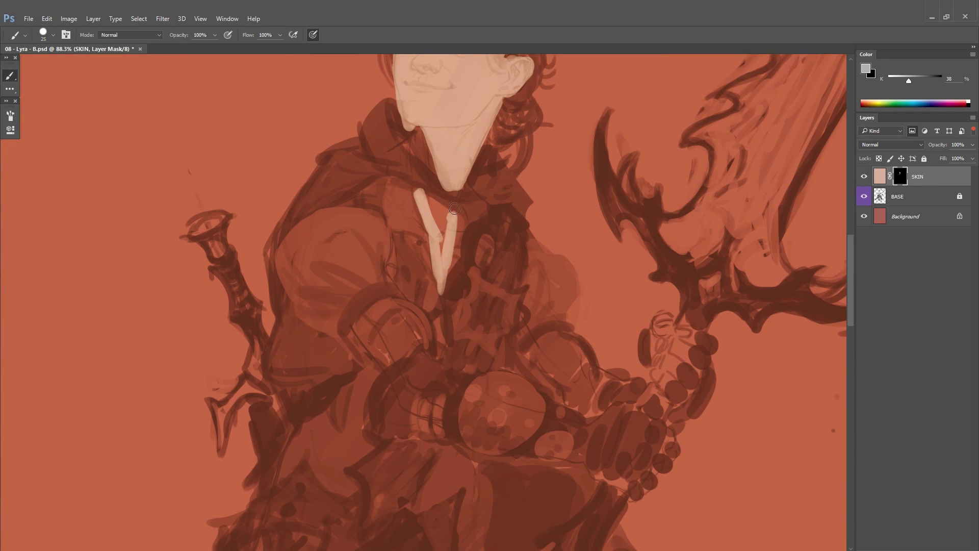
{"action": "scroll", "coordinate": [509, 328], "scroll_direction": "down", "scroll_amount": 2}
{"action": "left_click_drag", "start_coordinate": [509, 328], "coordinate": [535, 306]}
{"action": "scroll", "coordinate": [512, 377], "scroll_direction": "down", "scroll_amount": 4}
{"action": "left_click_drag", "start_coordinate": [510, 377], "coordinate": [556, 196]}
Step: Block in both bare legs and feet on the SKIN mask with a larger brush
{"action": "left_click_drag", "start_coordinate": [379, 316], "coordinate": [377, 346]}
{"action": "right_click", "coordinate": [436, 288]}
{"action": "left_click_drag", "start_coordinate": [513, 314], "coordinate": [519, 314]}
{"action": "mouse_move", "coordinate": [395, 331]}
{"action": "left_mouse_down"}
{"action": "mouse_move", "coordinate": [365, 438]}
{"action": "mouse_move", "coordinate": [278, 520]}
{"action": "left_mouse_up"}
{"action": "left_click_drag", "start_coordinate": [347, 417], "coordinate": [357, 337]}
{"action": "scroll", "coordinate": [331, 286], "scroll_direction": "down", "scroll_amount": 2}
{"action": "key", "text": "bracketright"}
{"action": "key", "text": "bracketright"}
{"action": "key", "text": "bracketright"}
{"action": "key", "text": "bracketright"}
{"action": "key", "text": "bracketright"}
{"action": "key", "text": "bracketright"}
{"action": "mouse_move", "coordinate": [474, 290]}
{"action": "left_mouse_down"}
{"action": "mouse_move", "coordinate": [536, 448]}
{"action": "mouse_move", "coordinate": [479, 357]}
{"action": "left_mouse_up"}
{"action": "scroll", "coordinate": [479, 331], "scroll_direction": "up", "scroll_amount": 2}
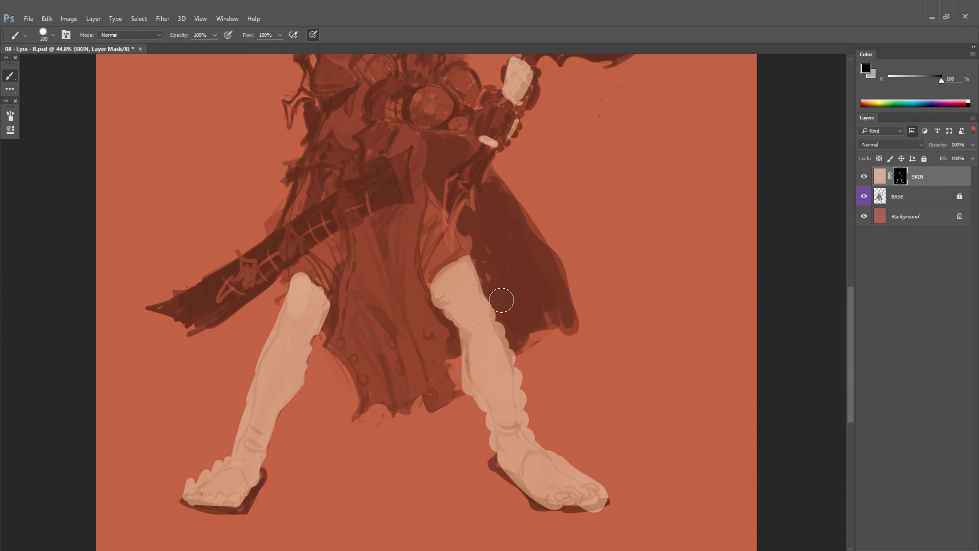
Step: Trim the overspill around both legs and the feet with black on the SKIN mask
{"action": "key", "text": "x"}
{"action": "left_click_drag", "start_coordinate": [504, 326], "coordinate": [477, 419]}
{"action": "left_click_drag", "start_coordinate": [517, 362], "coordinate": [601, 484]}
{"action": "left_click_drag", "start_coordinate": [273, 327], "coordinate": [255, 363]}
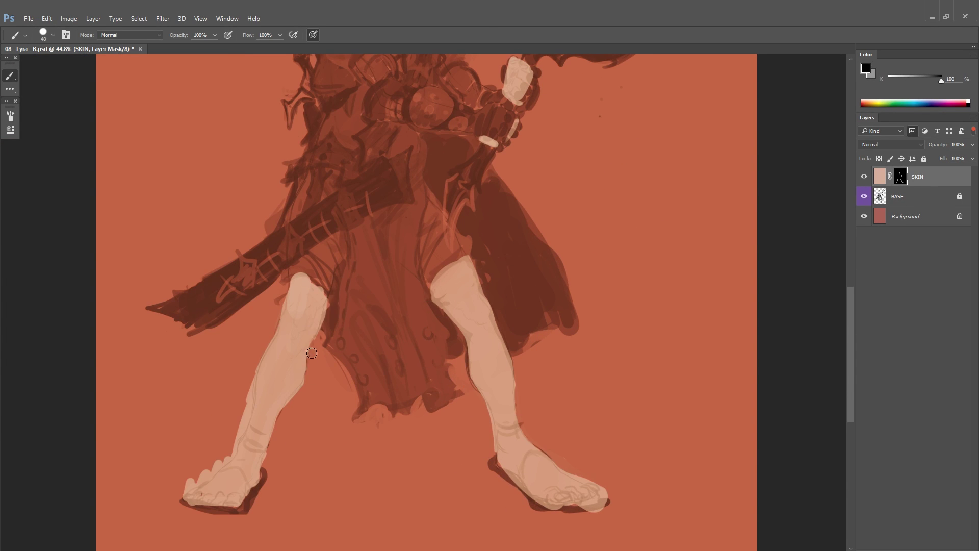
{"action": "left_click_drag", "start_coordinate": [311, 352], "coordinate": [291, 403]}
{"action": "left_click_drag", "start_coordinate": [260, 357], "coordinate": [186, 469]}
{"action": "scroll", "coordinate": [306, 331], "scroll_direction": "down", "scroll_amount": 3}
Step: Clean up the SKIN mask around the head and hands with a smaller brush
{"action": "scroll", "coordinate": [406, 152], "scroll_direction": "up", "scroll_amount": 4}
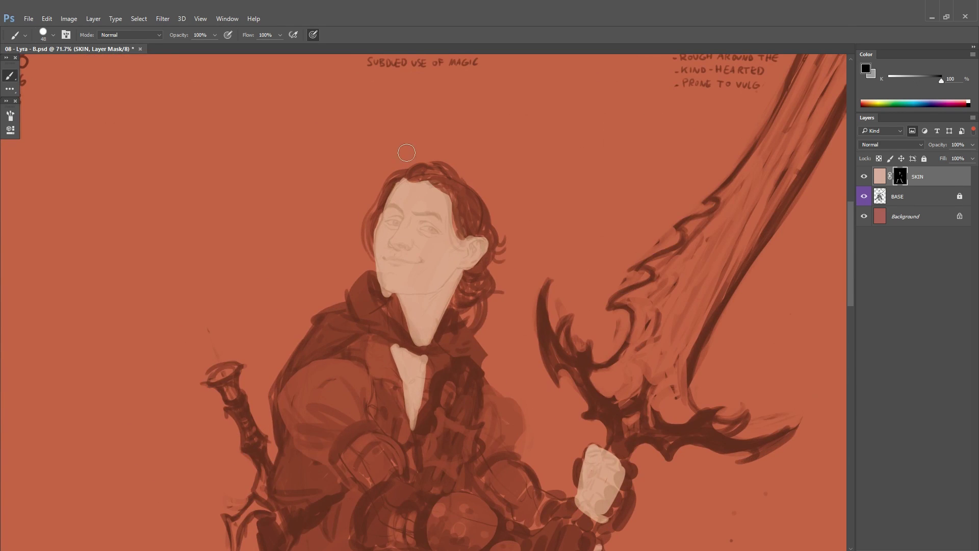
{"action": "right_click", "coordinate": [449, 207]}
{"action": "double_click", "coordinate": [461, 270]}
{"action": "scroll", "coordinate": [510, 285], "scroll_direction": "down", "scroll_amount": 4}
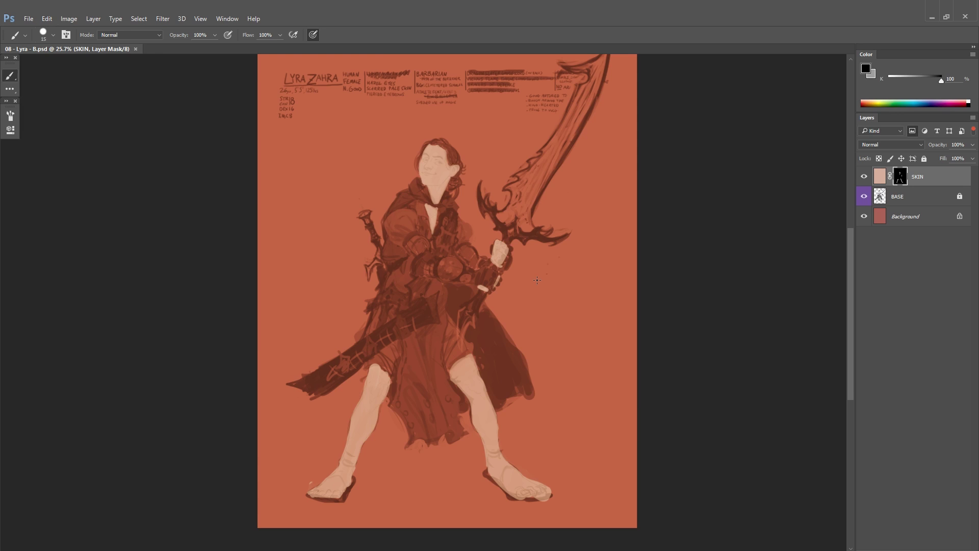
{"action": "left_click_drag", "start_coordinate": [491, 280], "coordinate": [504, 278]}
{"action": "left_click_drag", "start_coordinate": [505, 278], "coordinate": [451, 266]}
Step: Add a new layer with a black mask above SKIN and name it CLOTHING
{"action": "left_click", "coordinate": [879, 177]}
{"action": "key", "text": "ctrl+shift+alt+n"}
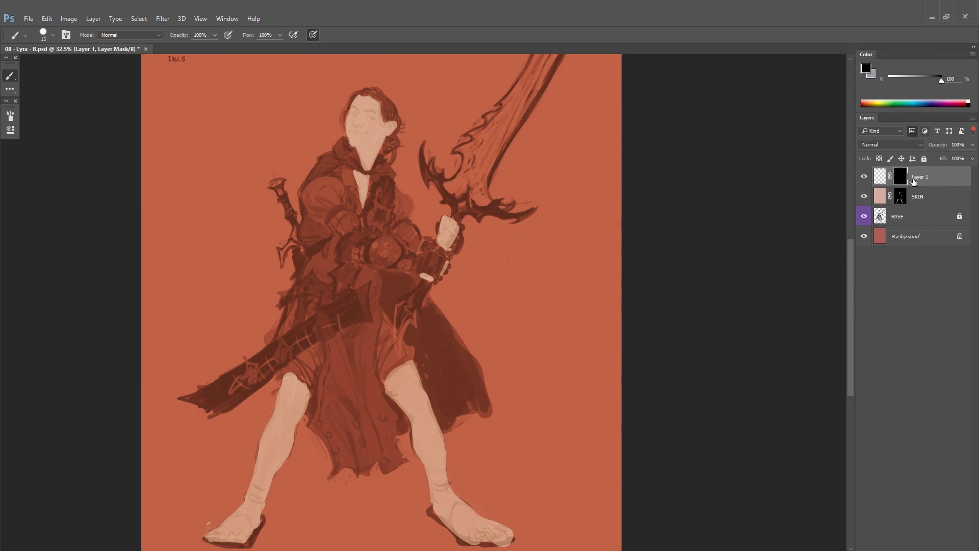
{"action": "double_click", "coordinate": [921, 176]}
{"action": "type", "text": "CLOTHING"}
{"action": "key", "text": "Return"}
Step: Paint both puffed sleeves and the shirt front in blue through the CLOTHING mask, varying the brush size
{"action": "scroll", "coordinate": [331, 204], "scroll_direction": "up", "scroll_amount": 5}
{"action": "key", "text": "x"}
{"action": "mouse_move", "coordinate": [325, 151]}
{"action": "left_mouse_down"}
{"action": "mouse_move", "coordinate": [295, 163]}
{"action": "mouse_move", "coordinate": [325, 151]}
{"action": "mouse_move", "coordinate": [365, 163]}
{"action": "left_mouse_up"}
{"action": "key", "text": "bracketleft"}
{"action": "key", "text": "bracketleft"}
{"action": "key", "text": "bracketleft"}
{"action": "key", "text": "bracketleft"}
{"action": "mouse_move", "coordinate": [374, 200]}
{"action": "left_mouse_down"}
{"action": "mouse_move", "coordinate": [293, 169]}
{"action": "mouse_move", "coordinate": [332, 194]}
{"action": "mouse_move", "coordinate": [367, 239]}
{"action": "left_mouse_up"}
{"action": "scroll", "coordinate": [379, 141], "scroll_direction": "down", "scroll_amount": 3}
{"action": "mouse_move", "coordinate": [419, 193]}
{"action": "left_mouse_down"}
{"action": "mouse_move", "coordinate": [402, 255]}
{"action": "mouse_move", "coordinate": [381, 258]}
{"action": "left_mouse_up"}
{"action": "key", "text": "bracketright"}
{"action": "key", "text": "bracketright"}
Step: Mute the CLOTHING fill to a greyish blue with Hue/Saturation, and label SKIN blue and CLOTHING green
{"action": "key", "text": "ctrl+u"}
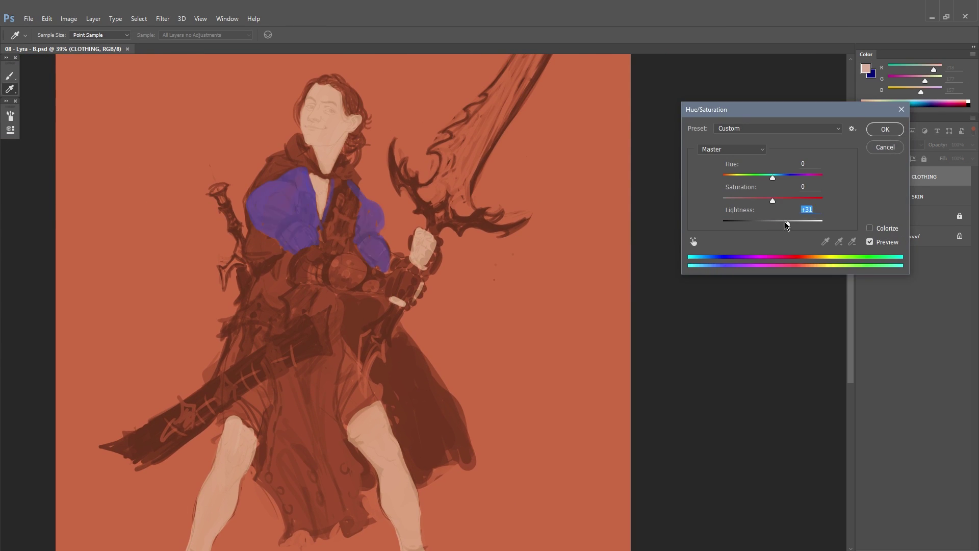
{"action": "left_click_drag", "start_coordinate": [803, 186], "coordinate": [771, 181]}
{"action": "key", "text": "Return"}
{"action": "right_click", "coordinate": [864, 197]}
{"action": "left_click", "coordinate": [876, 294]}
{"action": "right_click", "coordinate": [864, 177]}
{"action": "left_click", "coordinate": [876, 265]}
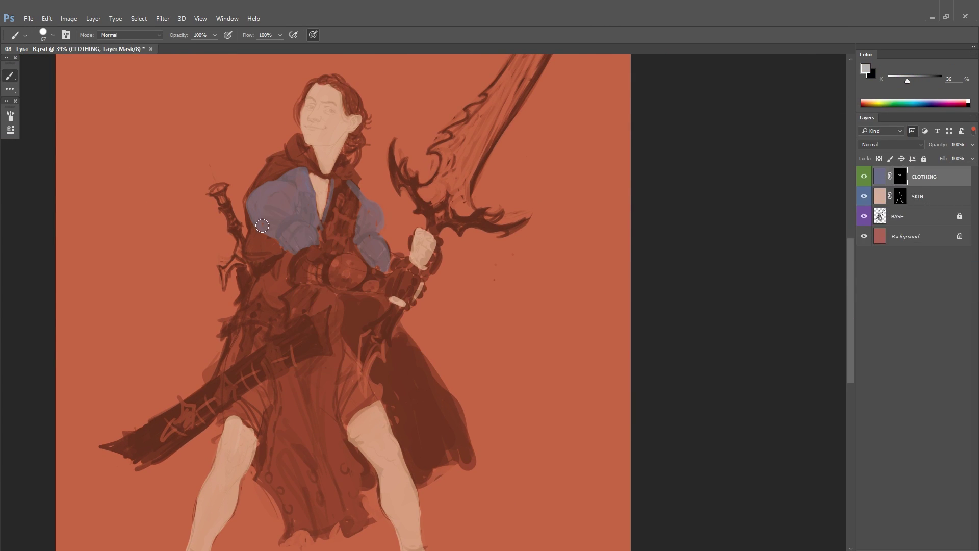
Step: Extend the CLOTHING mask over the torso, tunic and long front skirt with a larger brush, checking it mirrored
{"action": "key", "text": "bracketright"}
{"action": "key", "text": "bracketright"}
{"action": "scroll", "coordinate": [265, 229], "scroll_direction": "down", "scroll_amount": 3}
{"action": "mouse_move", "coordinate": [283, 176]}
{"action": "left_mouse_down"}
{"action": "mouse_move", "coordinate": [275, 248]}
{"action": "mouse_move", "coordinate": [337, 265]}
{"action": "mouse_move", "coordinate": [296, 454]}
{"action": "mouse_move", "coordinate": [357, 316]}
{"action": "mouse_move", "coordinate": [282, 236]}
{"action": "left_mouse_up"}
{"action": "scroll", "coordinate": [282, 237], "scroll_direction": "up", "scroll_amount": 3}
{"action": "scroll", "coordinate": [306, 245], "scroll_direction": "down", "scroll_amount": 3}
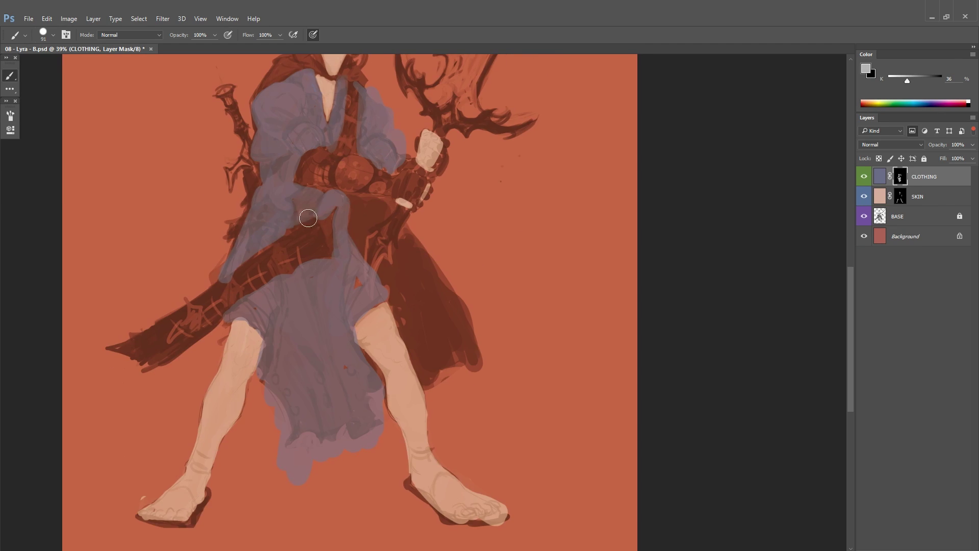
{"action": "scroll", "coordinate": [408, 265], "scroll_direction": "up", "scroll_amount": 1}
{"action": "scroll", "coordinate": [408, 265], "scroll_direction": "right", "scroll_amount": 1}
{"action": "scroll", "coordinate": [474, 241], "scroll_direction": "down", "scroll_amount": 1}
{"action": "key", "text": "ctrl+alt+h"}
{"action": "key", "text": "ctrl+2"}
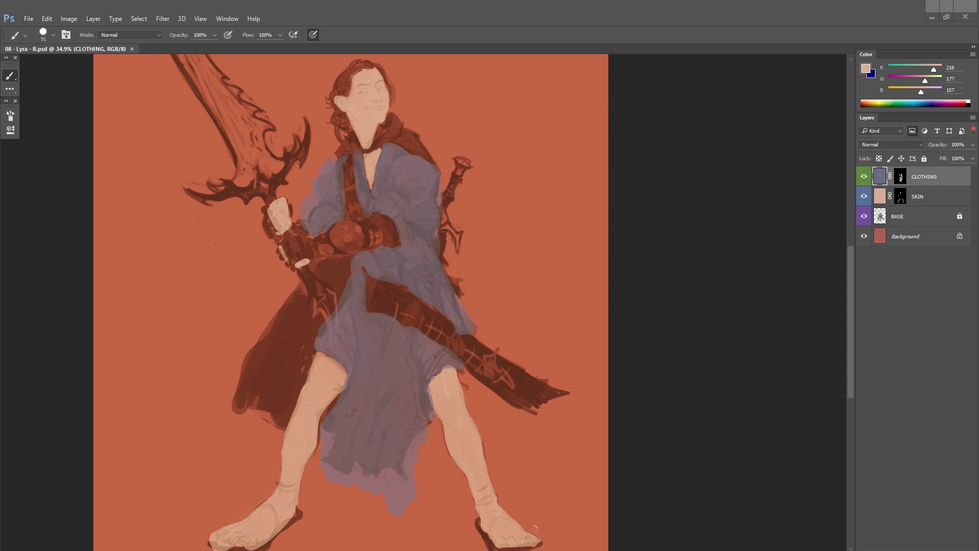
{"action": "key", "text": "ctrl+alt+h"}
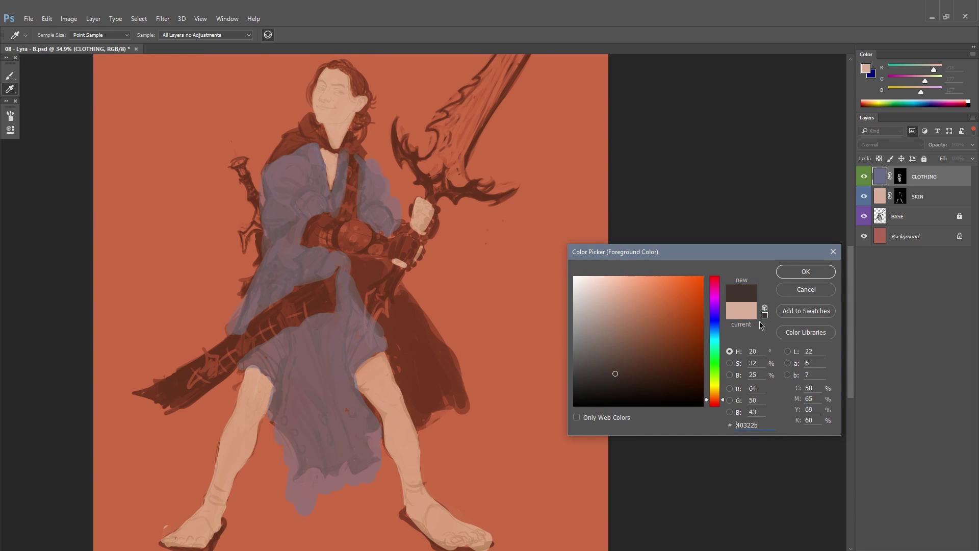
Step: Add a masked dark brown (#40322b) layer and paint the bracers and gloves on it with CLOTHING hidden
{"action": "key", "text": "Return"}
{"action": "mouse_move", "coordinate": [335, 234]}
{"action": "left_mouse_down"}
{"action": "mouse_move", "coordinate": [357, 233]}
{"action": "mouse_move", "coordinate": [418, 176]}
{"action": "left_mouse_up"}
{"action": "left_click", "coordinate": [864, 196]}
{"action": "mouse_move", "coordinate": [395, 232]}
{"action": "left_mouse_down"}
{"action": "mouse_move", "coordinate": [415, 178]}
{"action": "mouse_move", "coordinate": [438, 232]}
{"action": "mouse_move", "coordinate": [518, 232]}
{"action": "mouse_move", "coordinate": [435, 217]}
{"action": "left_mouse_up"}
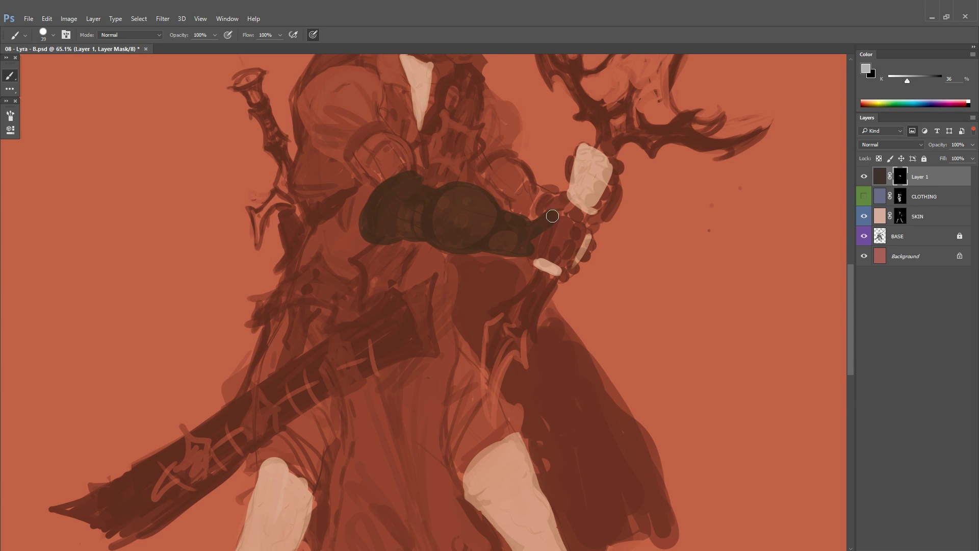
{"action": "mouse_move", "coordinate": [552, 216]}
{"action": "left_mouse_down"}
{"action": "mouse_move", "coordinate": [571, 255]}
{"action": "mouse_move", "coordinate": [611, 166]}
{"action": "mouse_move", "coordinate": [547, 221]}
{"action": "left_mouse_up"}
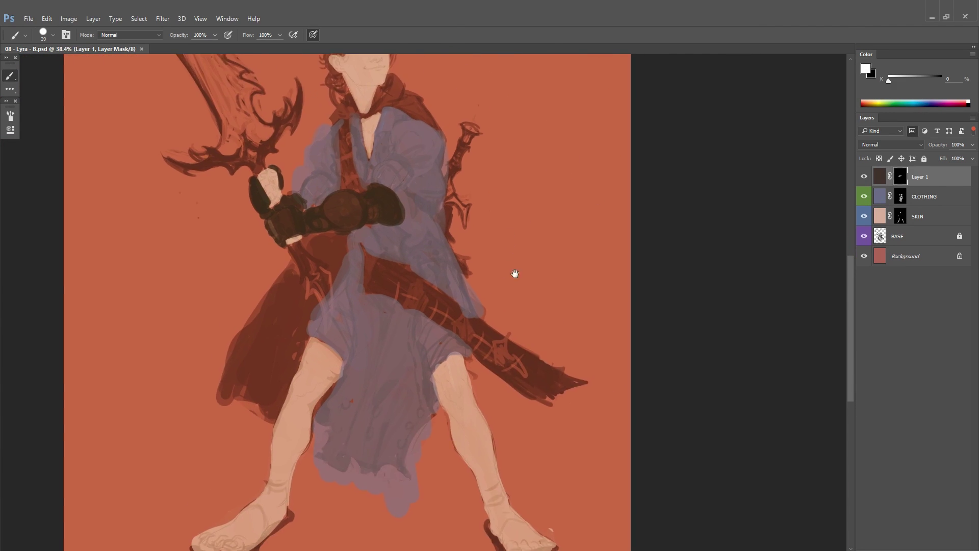
Step: Sketch a large rough circle beside the lower leg on the BASE layer
{"action": "key", "text": "alt+bracketleft"}
{"action": "key", "text": "alt+bracketleft"}
{"action": "key", "text": "alt+bracketleft"}
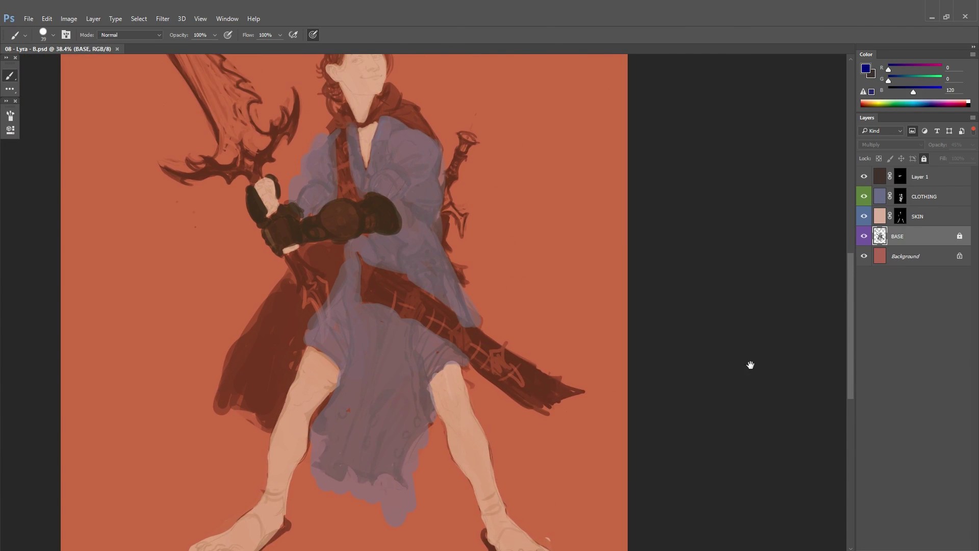
{"action": "right_click", "coordinate": [443, 331]}
{"action": "key", "text": "ctrl+minus"}
{"action": "left_click_drag", "start_coordinate": [530, 337], "coordinate": [494, 378]}
Step: Label the dark brown layer yellow and name it LEATHER
{"action": "left_click", "coordinate": [900, 176]}
{"action": "right_click", "coordinate": [863, 180]}
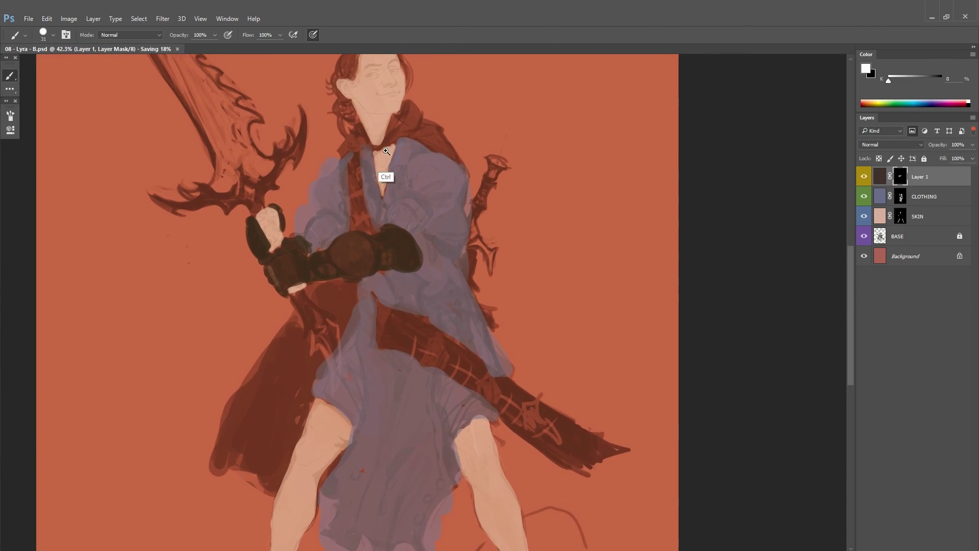
{"action": "scroll", "coordinate": [357, 204], "scroll_direction": "up", "scroll_amount": 2}
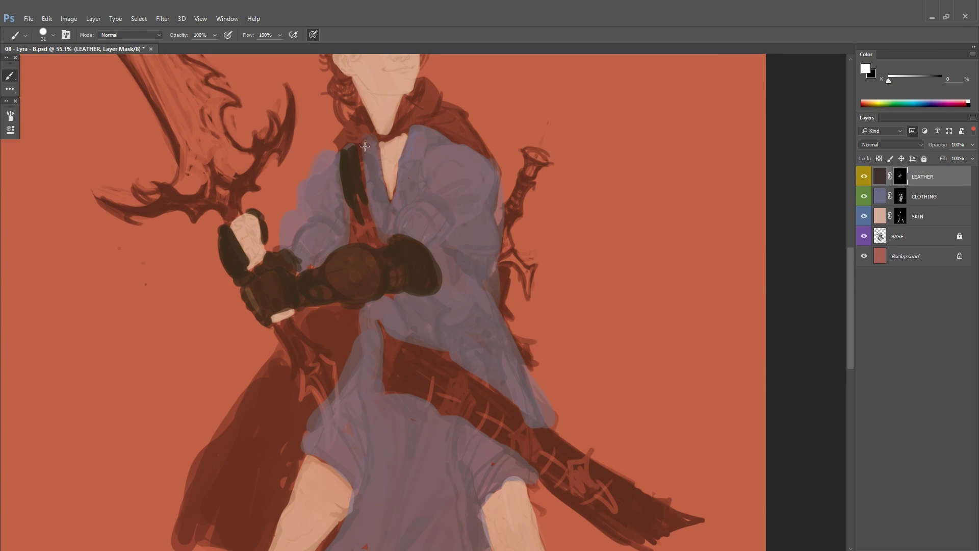
Step: Undo the first chest strap stroke, then paint the dark collar strip, both arm bands and the back strap on LEATHER
{"action": "key", "text": "ctrl+z"}
{"action": "left_click_drag", "start_coordinate": [362, 139], "coordinate": [396, 213]}
{"action": "mouse_move", "coordinate": [466, 218]}
{"action": "left_mouse_down"}
{"action": "mouse_move", "coordinate": [378, 220]}
{"action": "mouse_move", "coordinate": [406, 278]}
{"action": "left_mouse_up"}
{"action": "left_click_drag", "start_coordinate": [407, 275], "coordinate": [415, 305]}
{"action": "left_click_drag", "start_coordinate": [357, 216], "coordinate": [404, 259]}
{"action": "left_click_drag", "start_coordinate": [368, 249], "coordinate": [411, 269]}
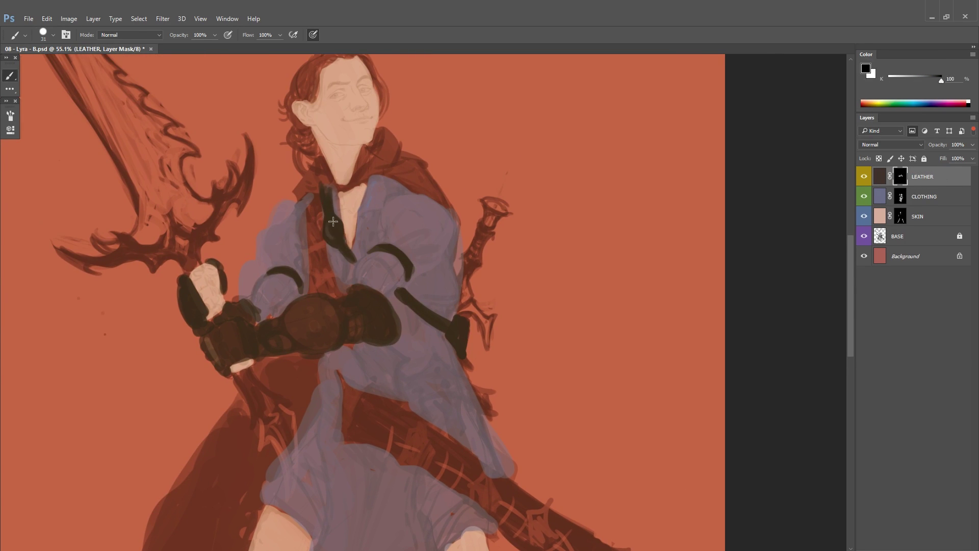
Step: Shift the LEATHER fill to a redder brown with Hue/Saturation and paint in the back-worn sword's hilt
{"action": "key", "text": "ctrl+minus"}
{"action": "key", "text": "ctrl+plus"}
{"action": "key", "text": "i"}
{"action": "key", "text": "ctrl+u"}
{"action": "left_click_drag", "start_coordinate": [772, 176], "coordinate": [766, 178]}
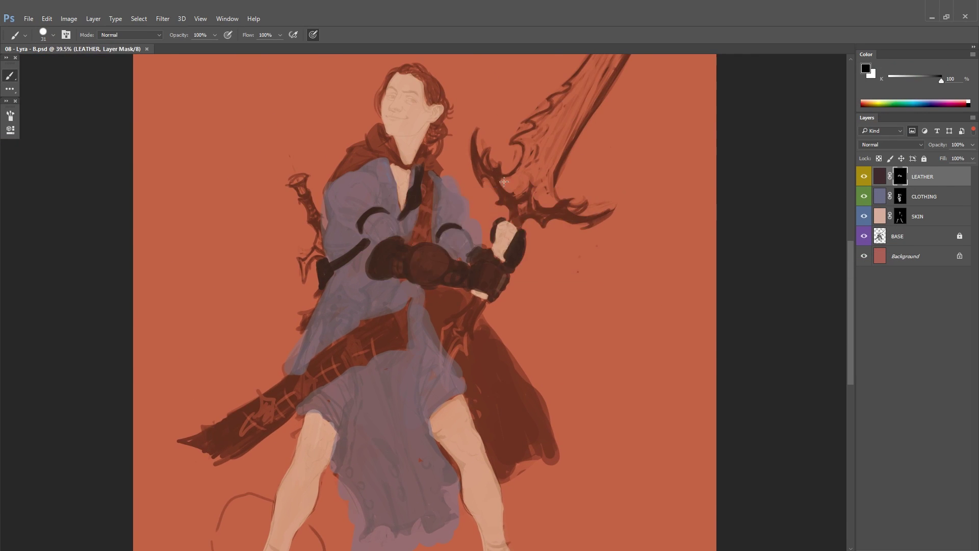
{"action": "scroll", "coordinate": [259, 174], "scroll_direction": "up", "scroll_amount": 2}
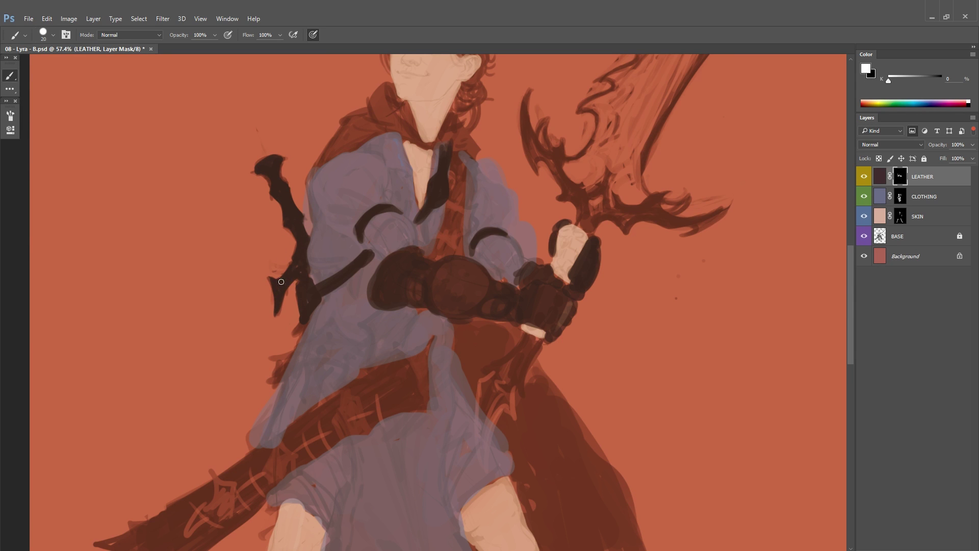
{"action": "scroll", "coordinate": [306, 284], "scroll_direction": "down", "scroll_amount": 2}
Step: Fill the tunic across the upper scabbard on the CLOTHING mask and trim the skirt's ragged hem
{"action": "key", "text": "h"}
{"action": "key", "text": "alt+bracketleft"}
{"action": "key", "text": "x"}
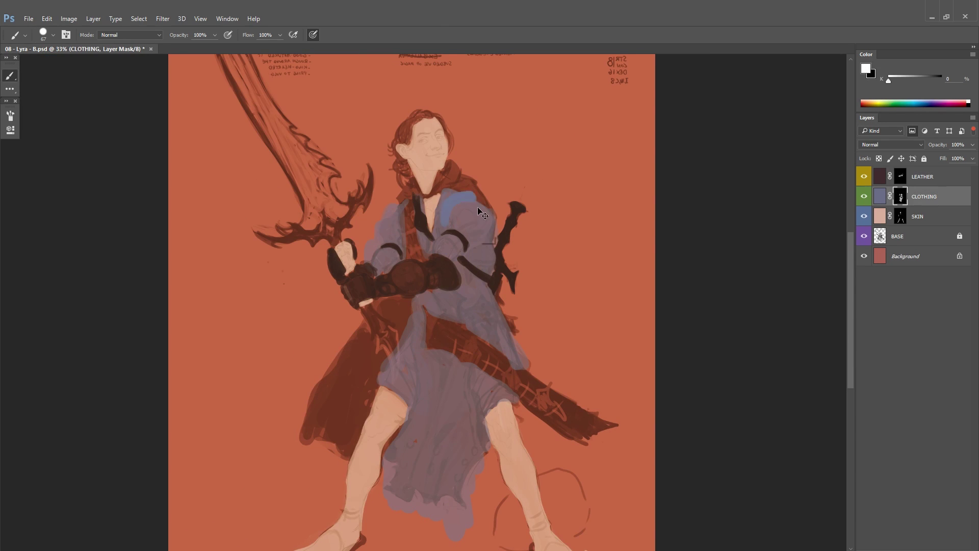
{"action": "mouse_move", "coordinate": [397, 210]}
{"action": "left_mouse_down"}
{"action": "mouse_move", "coordinate": [368, 187]}
{"action": "mouse_move", "coordinate": [348, 144]}
{"action": "left_mouse_up"}
{"action": "left_click", "coordinate": [352, 236], "text": "alt"}
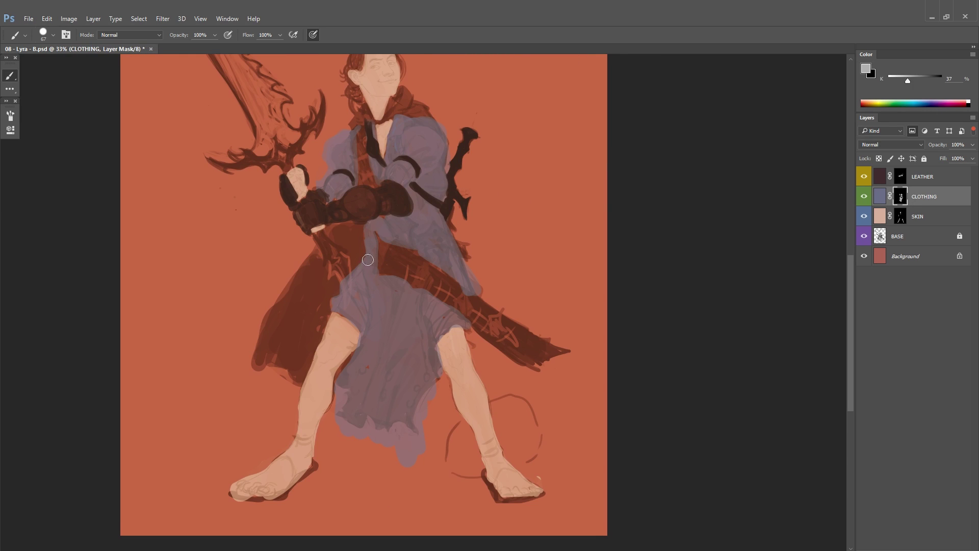
{"action": "left_click_drag", "start_coordinate": [391, 229], "coordinate": [461, 335]}
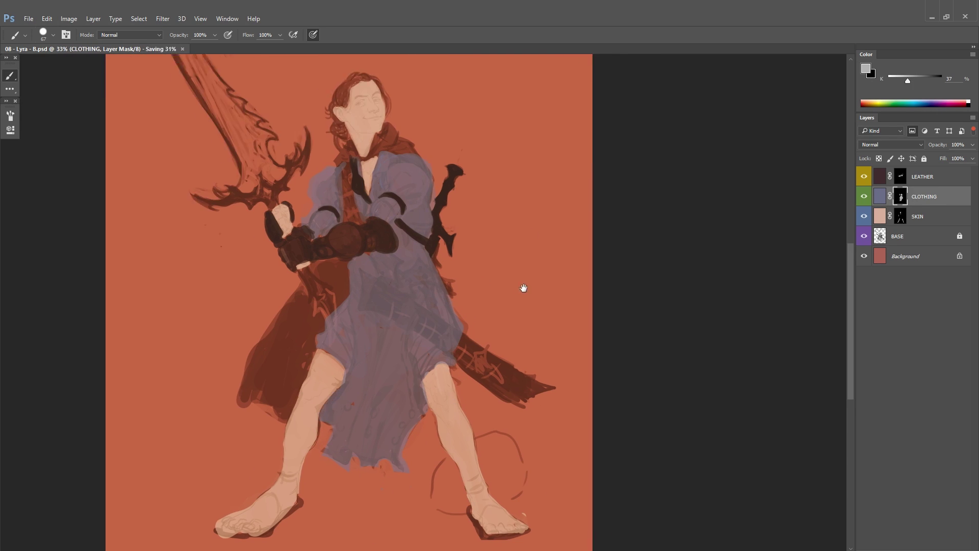
Step: Add a dark grey filled layer with a black mask above LEATHER
{"action": "scroll", "coordinate": [522, 286], "scroll_direction": "up", "scroll_amount": 1}
{"action": "key", "text": "h"}
{"action": "key", "text": "alt+bracketright"}
{"action": "key", "text": "i"}
{"action": "left_click", "coordinate": [865, 68]}
{"action": "key", "text": "Escape"}
{"action": "key", "text": "b"}
{"action": "key", "text": "ctrl+shift+alt+n"}
{"action": "key", "text": "x"}
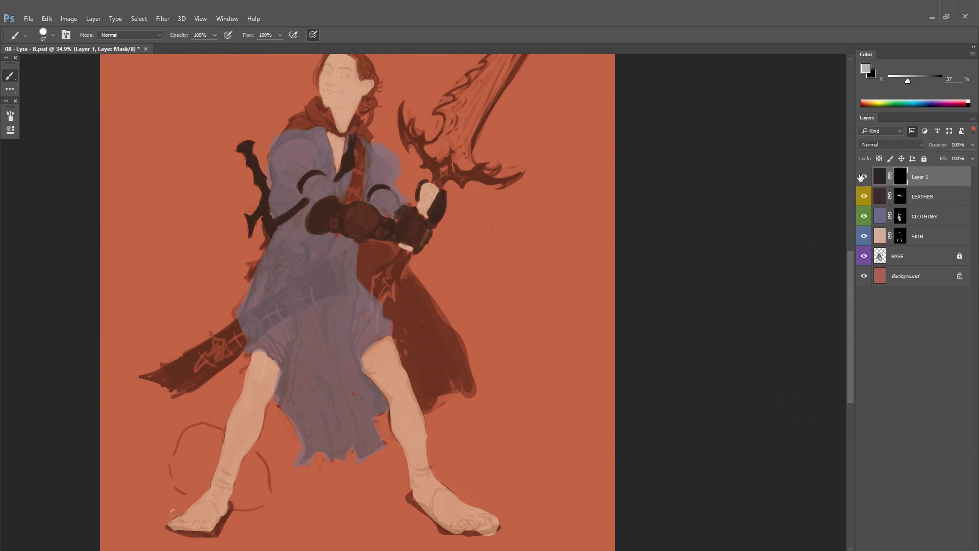
Step: Rename the new top layer as DRAGONBORN LEATHER and give it an orange colour label
{"action": "double_click", "coordinate": [922, 177]}
{"action": "type", "text": "DRAGONBORN LEATHER"}
{"action": "key", "text": "Return"}
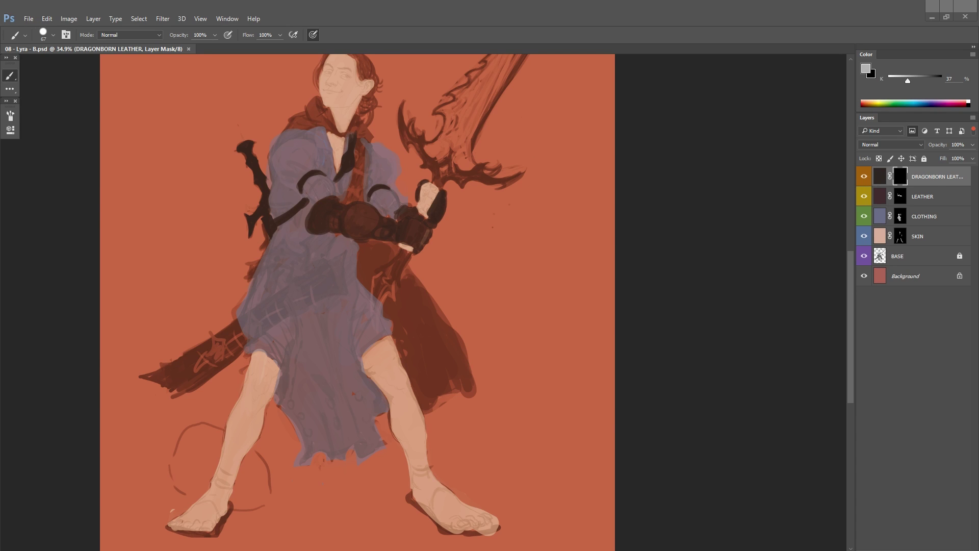
Step: Paint the spiked scabbard throat, its hooked hip fittings and the upper scabbard on the DRAGONBORN LEATHER mask
{"action": "mouse_move", "coordinate": [357, 306]}
{"action": "left_mouse_down"}
{"action": "mouse_move", "coordinate": [486, 238]}
{"action": "mouse_move", "coordinate": [443, 244]}
{"action": "mouse_move", "coordinate": [446, 230]}
{"action": "left_mouse_up"}
{"action": "scroll", "coordinate": [437, 183], "scroll_direction": "up", "scroll_amount": 1}
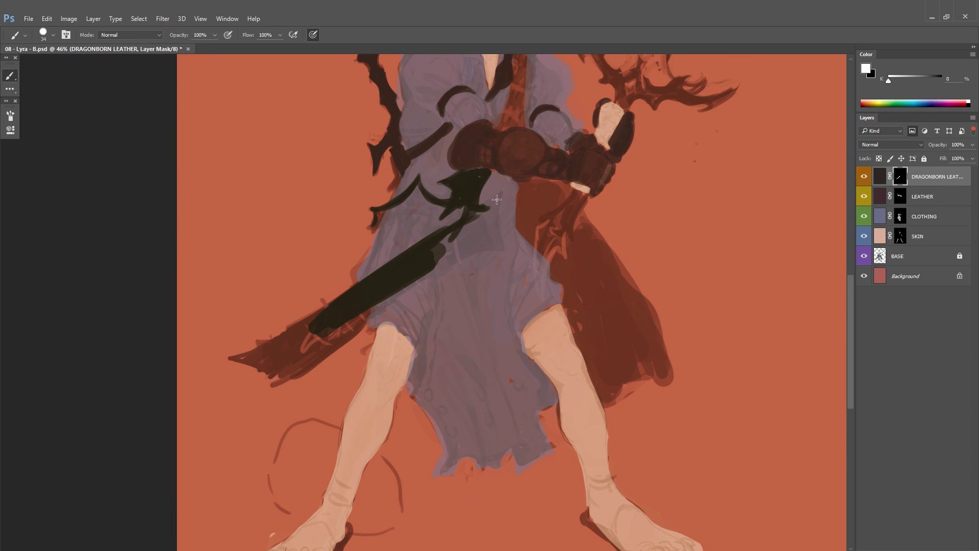
{"action": "left_click_drag", "start_coordinate": [503, 244], "coordinate": [438, 270]}
{"action": "left_click_drag", "start_coordinate": [487, 229], "coordinate": [449, 255]}
{"action": "key", "text": "h"}
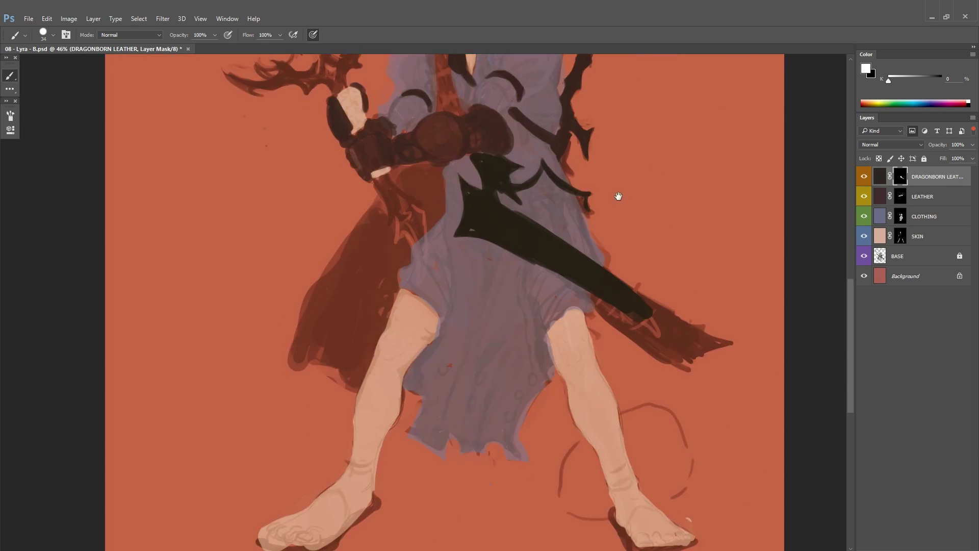
{"action": "scroll", "coordinate": [616, 197], "scroll_direction": "up", "scroll_amount": 1}
{"action": "mouse_move", "coordinate": [474, 212]}
{"action": "left_mouse_down"}
{"action": "mouse_move", "coordinate": [527, 168]}
{"action": "mouse_move", "coordinate": [528, 183]}
{"action": "left_mouse_up"}
{"action": "mouse_move", "coordinate": [518, 182]}
{"action": "left_mouse_down"}
{"action": "mouse_move", "coordinate": [403, 180]}
{"action": "mouse_move", "coordinate": [410, 250]}
{"action": "left_mouse_up"}
{"action": "left_click_drag", "start_coordinate": [424, 197], "coordinate": [403, 291]}
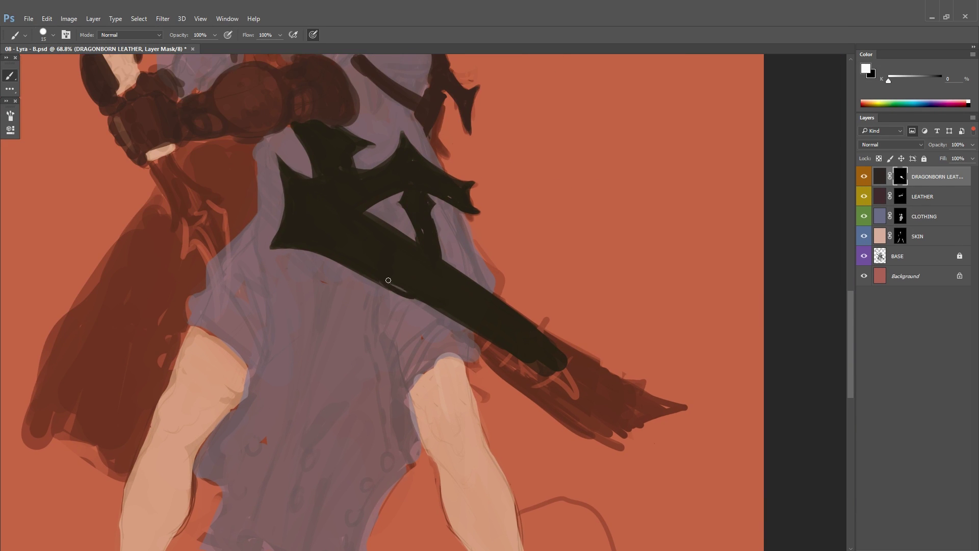
Step: Extend the dark scabbard fill down its full length, outlining and filling the pointed, barbed tip
{"action": "left_click_drag", "start_coordinate": [510, 286], "coordinate": [448, 219]}
{"action": "left_click_drag", "start_coordinate": [489, 263], "coordinate": [632, 345]}
{"action": "left_click_drag", "start_coordinate": [566, 337], "coordinate": [592, 310]}
{"action": "key", "text": "x"}
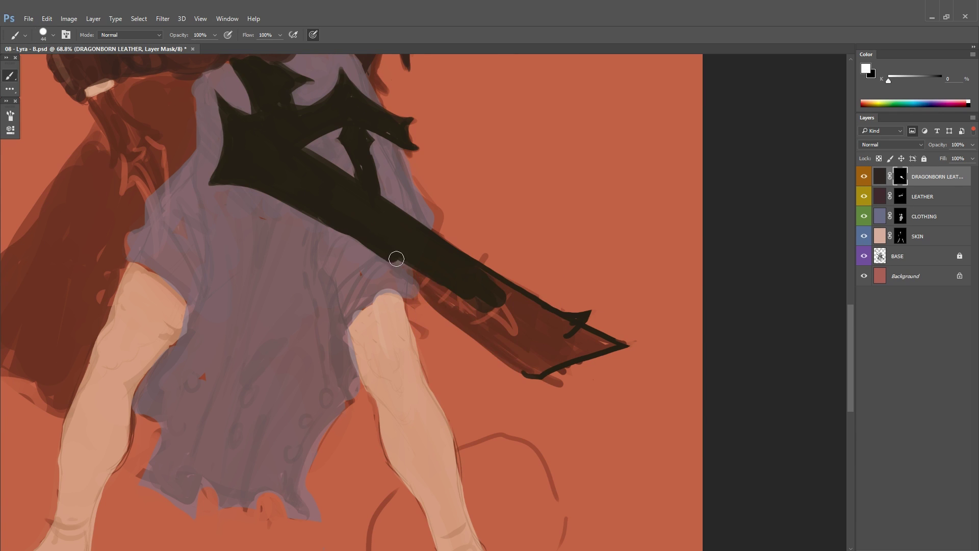
{"action": "mouse_move", "coordinate": [396, 258]}
{"action": "left_mouse_down"}
{"action": "mouse_move", "coordinate": [524, 356]}
{"action": "mouse_move", "coordinate": [584, 337]}
{"action": "left_mouse_up"}
{"action": "right_click", "coordinate": [654, 304]}
{"action": "key", "text": "Return"}
{"action": "left_click_drag", "start_coordinate": [356, 124], "coordinate": [397, 190]}
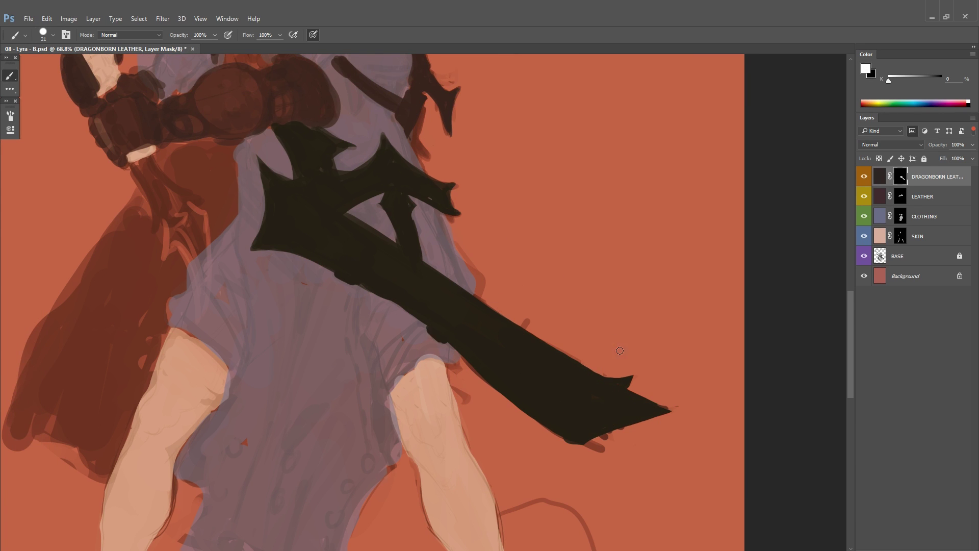
Step: Paint the jagged chest strap in dragonborn leather, from the collar down to the crossed forearm
{"action": "left_click_drag", "start_coordinate": [444, 226], "coordinate": [480, 429]}
{"action": "left_click_drag", "start_coordinate": [388, 214], "coordinate": [403, 225]}
{"action": "left_click_drag", "start_coordinate": [274, 144], "coordinate": [244, 160]}
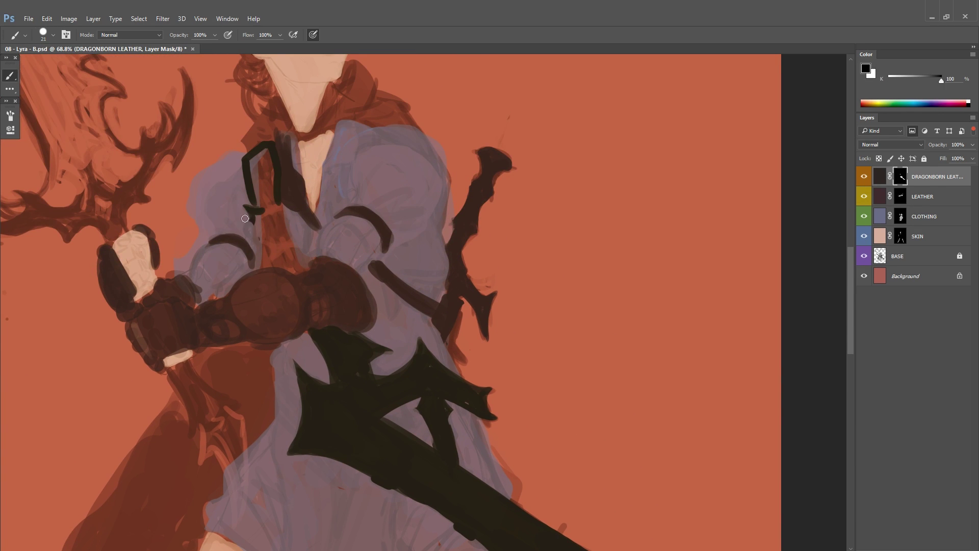
{"action": "left_click_drag", "start_coordinate": [261, 264], "coordinate": [282, 223]}
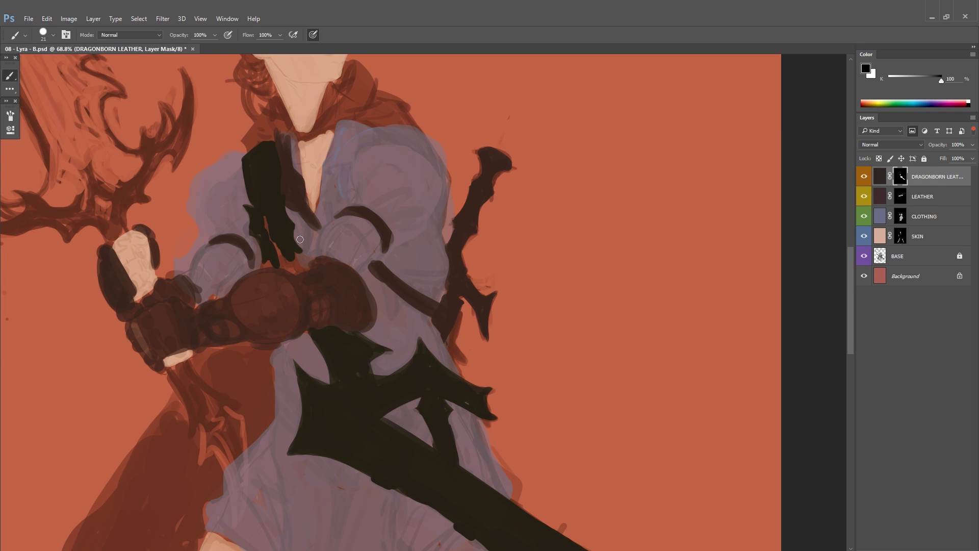
{"action": "left_click_drag", "start_coordinate": [452, 349], "coordinate": [462, 363]}
Step: Paint the thin dragonborn leather pieces behind the hip, between the back-worn sword and the scabbard
{"action": "left_click_drag", "start_coordinate": [462, 363], "coordinate": [392, 210]}
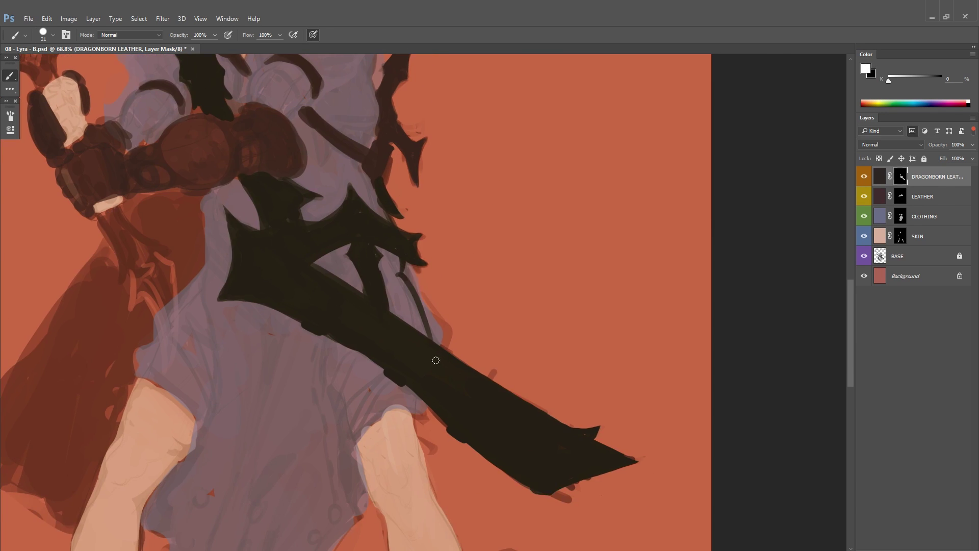
{"action": "key", "text": "x"}
{"action": "left_click_drag", "start_coordinate": [472, 271], "coordinate": [387, 270]}
{"action": "key", "text": "ctrl+shift+h"}
{"action": "mouse_move", "coordinate": [433, 204]}
{"action": "left_mouse_down"}
{"action": "mouse_move", "coordinate": [487, 202]}
{"action": "mouse_move", "coordinate": [486, 215]}
{"action": "left_mouse_up"}
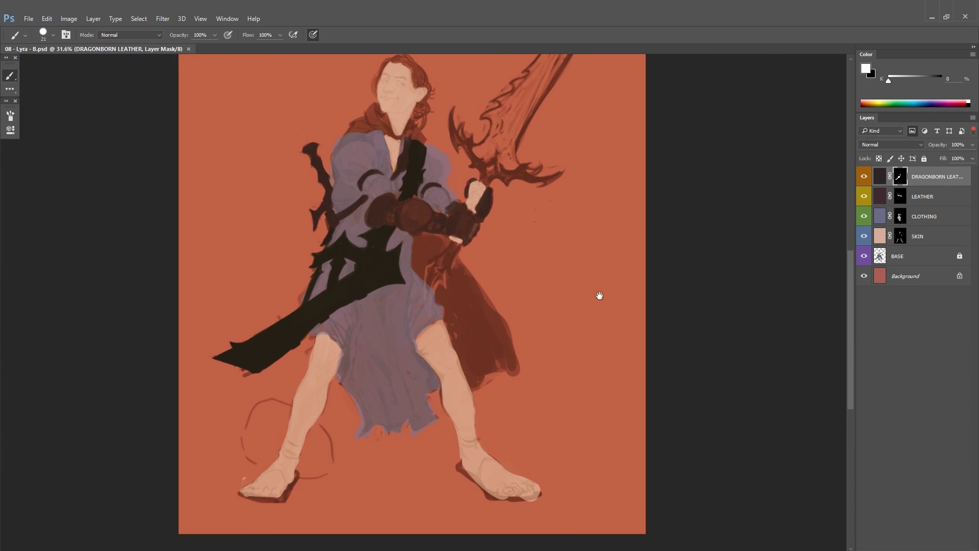
Step: Fill the raised greatsword and its hooked pommel below the hands on the DRAGONBORN LEATHER mask, and save the file
{"action": "left_click_drag", "start_coordinate": [598, 295], "coordinate": [542, 484]}
{"action": "mouse_move", "coordinate": [561, 104]}
{"action": "left_mouse_down"}
{"action": "mouse_move", "coordinate": [428, 311]}
{"action": "mouse_move", "coordinate": [428, 367]}
{"action": "mouse_move", "coordinate": [477, 204]}
{"action": "mouse_move", "coordinate": [510, 357]}
{"action": "left_mouse_up"}
{"action": "left_click_drag", "start_coordinate": [510, 254], "coordinate": [556, 255]}
{"action": "right_click", "coordinate": [596, 216]}
{"action": "left_click_drag", "start_coordinate": [597, 217], "coordinate": [561, 216]}
{"action": "left_click_drag", "start_coordinate": [426, 316], "coordinate": [464, 316]}
{"action": "mouse_move", "coordinate": [469, 316]}
{"action": "left_mouse_down"}
{"action": "mouse_move", "coordinate": [463, 193]}
{"action": "mouse_move", "coordinate": [404, 275]}
{"action": "mouse_move", "coordinate": [446, 241]}
{"action": "mouse_move", "coordinate": [433, 267]}
{"action": "left_mouse_up"}
{"action": "key", "text": "ctrl+s"}
{"action": "left_click_drag", "start_coordinate": [469, 293], "coordinate": [398, 293]}
{"action": "left_click_drag", "start_coordinate": [556, 273], "coordinate": [536, 254]}
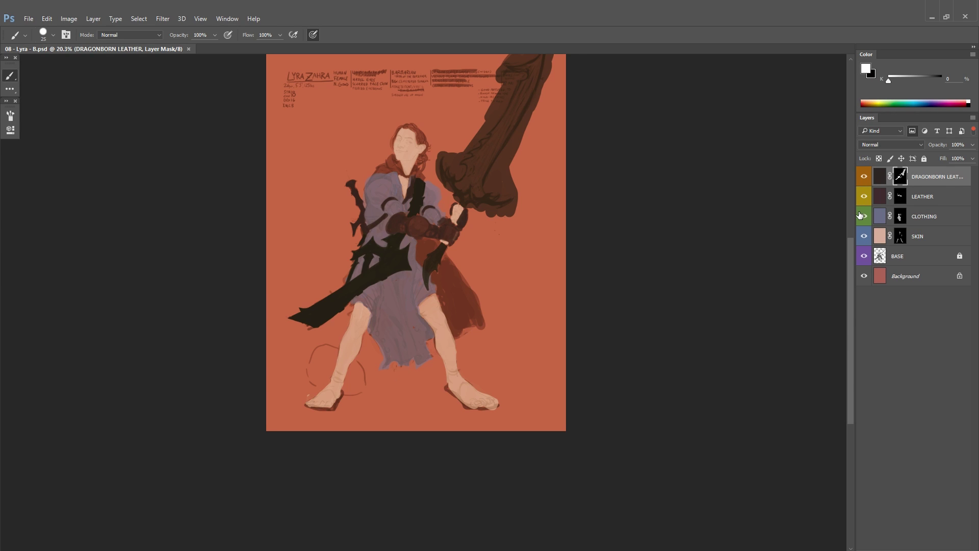
Step: Add a red-labelled layer named HAIR with a reddish-brown fill and a black mask above DRAGONBORN LEATHER
{"action": "left_click_drag", "start_coordinate": [420, 327], "coordinate": [433, 228]}
{"action": "key", "text": "ctrl+2"}
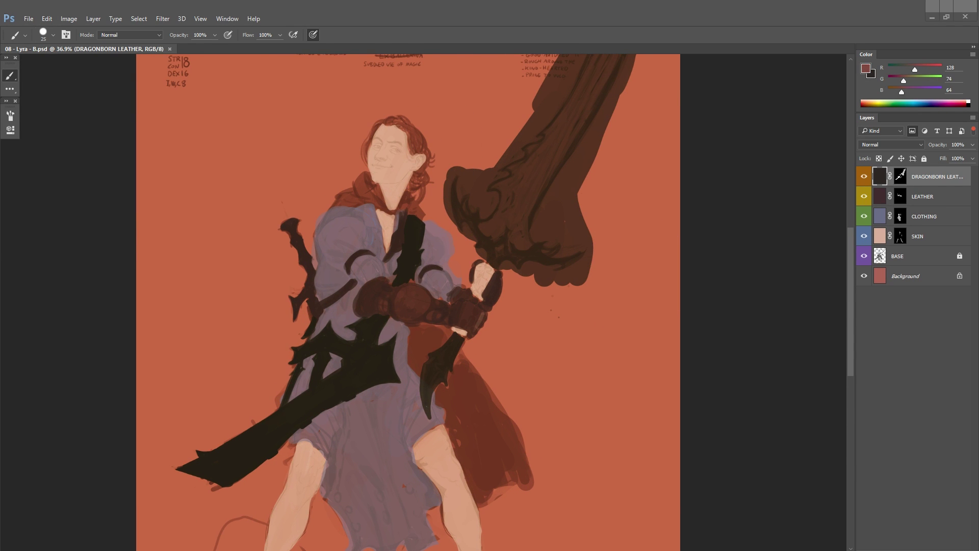
{"action": "left_click_drag", "start_coordinate": [424, 152], "coordinate": [449, 153]}
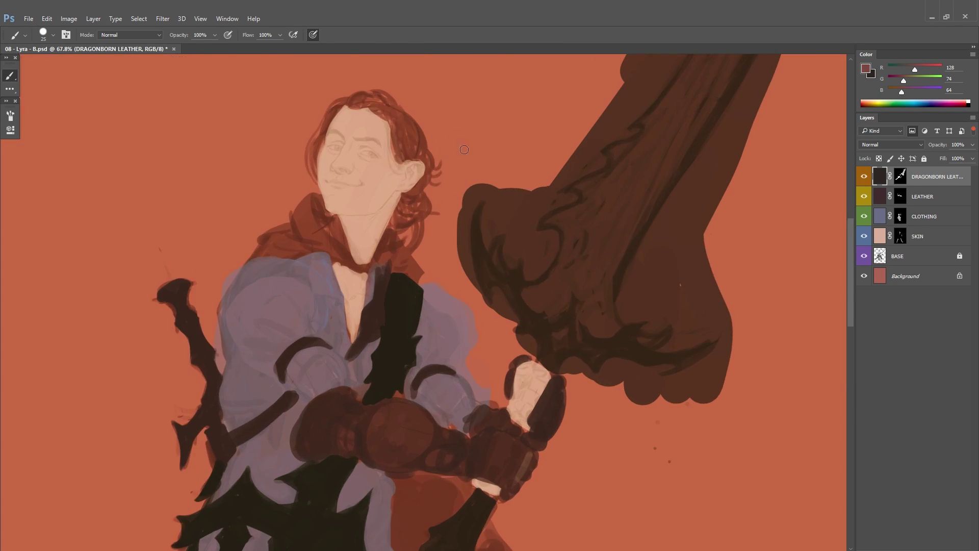
{"action": "left_click", "coordinate": [470, 152], "text": "alt"}
{"action": "key", "text": "ctrl+shift+alt+n"}
{"action": "right_click", "coordinate": [865, 179]}
{"action": "left_click", "coordinate": [883, 224]}
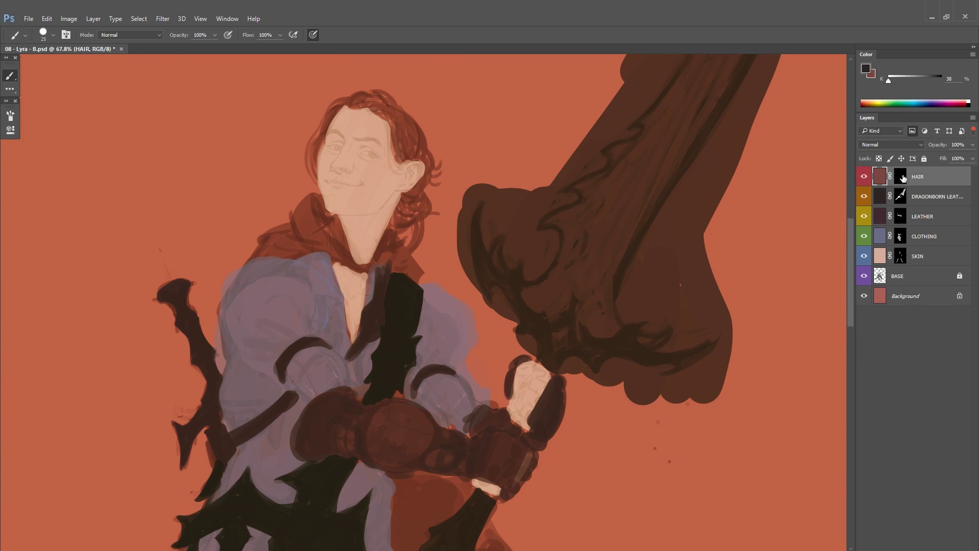
Step: Start filling the hair over the crown and adjust its colour with Hue/Saturation to saturation +10 and lightness -11
{"action": "left_click_drag", "start_coordinate": [411, 114], "coordinate": [454, 114]}
{"action": "key", "text": "ctrl+u"}
{"action": "left_click_drag", "start_coordinate": [773, 223], "coordinate": [764, 227]}
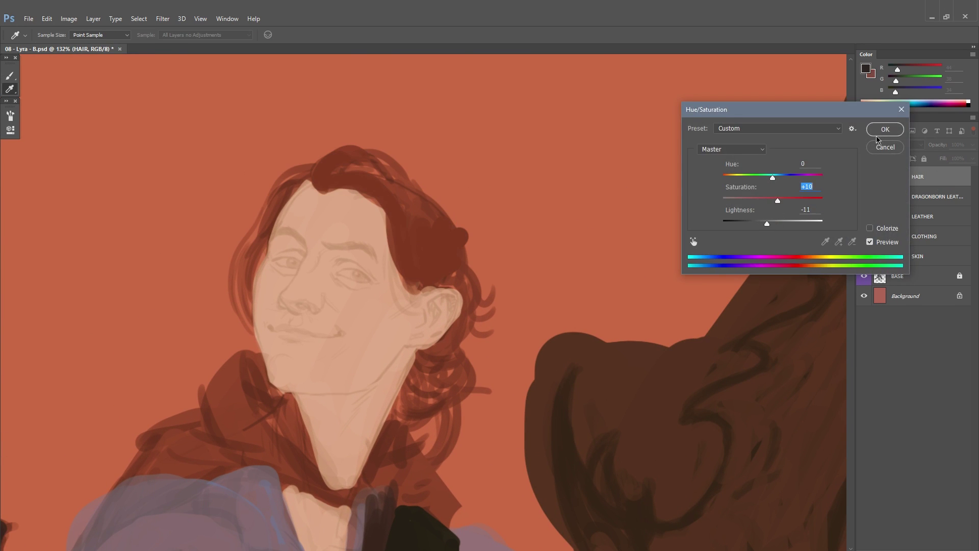
{"action": "key", "text": "Return"}
{"action": "key", "text": "b"}
Step: Block in the whole hair mass loosely around the head and neck on the HAIR mask
{"action": "key", "text": "ctrl+backslash"}
{"action": "right_click", "coordinate": [306, 176]}
{"action": "mouse_move", "coordinate": [214, 306]}
{"action": "left_mouse_down"}
{"action": "mouse_move", "coordinate": [290, 178]}
{"action": "mouse_move", "coordinate": [357, 122]}
{"action": "mouse_move", "coordinate": [338, 212]}
{"action": "mouse_move", "coordinate": [466, 273]}
{"action": "mouse_move", "coordinate": [438, 443]}
{"action": "mouse_move", "coordinate": [443, 227]}
{"action": "left_mouse_up"}
{"action": "key", "text": "ctrl+0"}
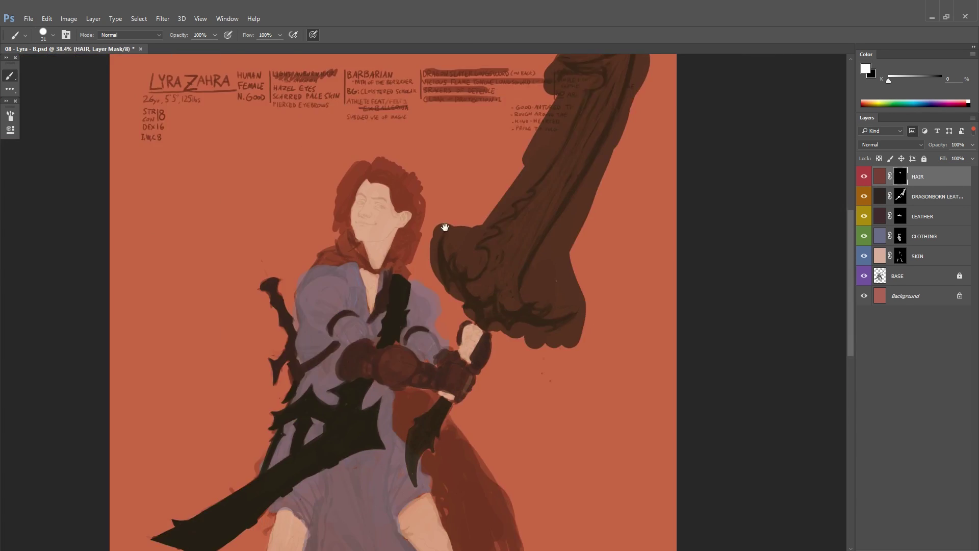
Step: Paint both eyebrows with a small brush on the HAIR mask, and darken them on the layer's fill
{"action": "scroll", "coordinate": [444, 227], "scroll_direction": "up", "scroll_amount": 5}
{"action": "key", "text": "bracketleft"}
{"action": "key", "text": "bracketleft"}
{"action": "key", "text": "bracketleft"}
{"action": "left_click_drag", "start_coordinate": [388, 191], "coordinate": [448, 174]}
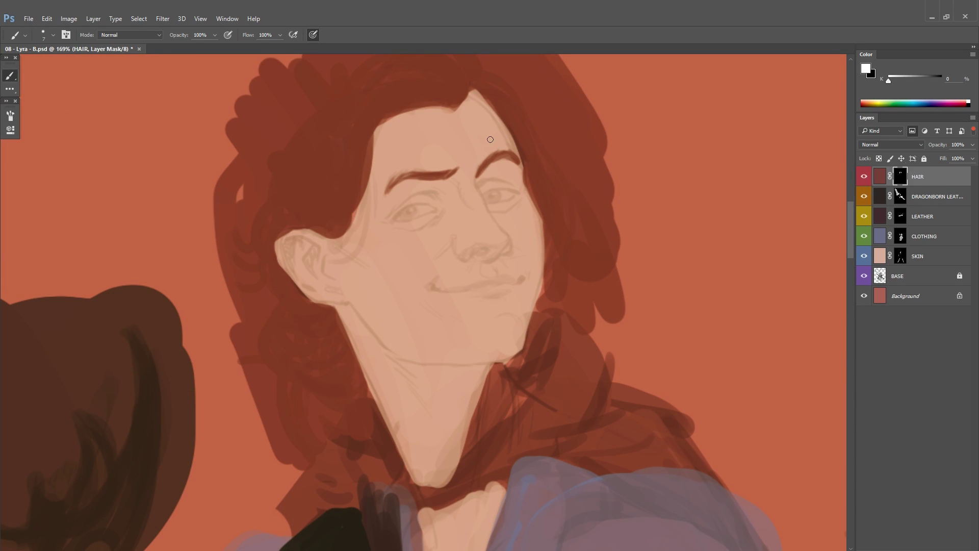
{"action": "key", "text": "ctrl+2"}
{"action": "left_click_drag", "start_coordinate": [387, 192], "coordinate": [413, 176]}
Step: Refine the hairline on the HAIR mask and add thin loose strands falling in front of the ear
{"action": "scroll", "coordinate": [619, 208], "scroll_direction": "down", "scroll_amount": 2}
{"action": "key", "text": "ctrl+backslash"}
{"action": "key", "text": "x"}
{"action": "key", "text": "bracketright"}
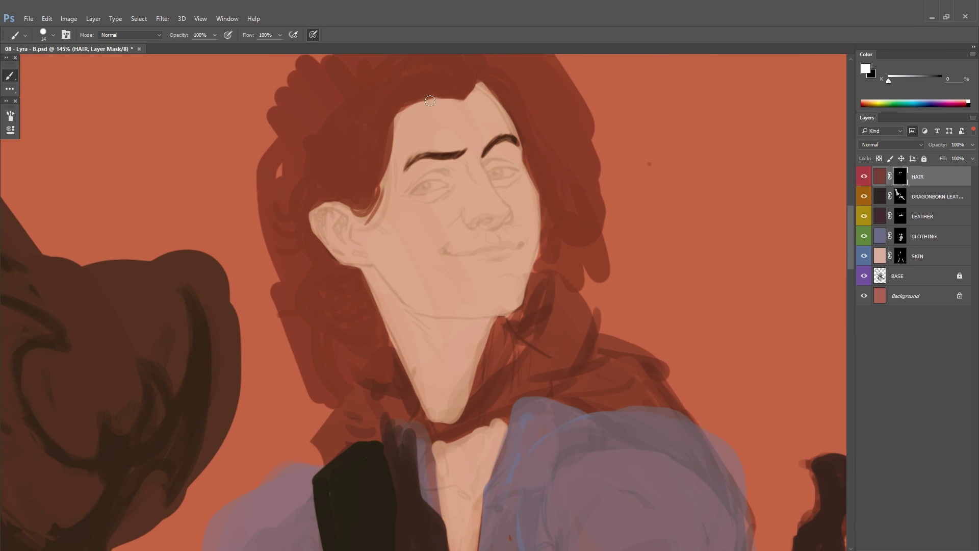
{"action": "left_click_drag", "start_coordinate": [435, 97], "coordinate": [370, 321]}
{"action": "scroll", "coordinate": [448, 241], "scroll_direction": "down", "scroll_amount": 1}
{"action": "scroll", "coordinate": [448, 241], "scroll_direction": "down", "scroll_amount": 3}
Step: Add a white-filled layer named FRAME with a black mask above HAIR
{"action": "key", "text": "ctrl+shift+n"}
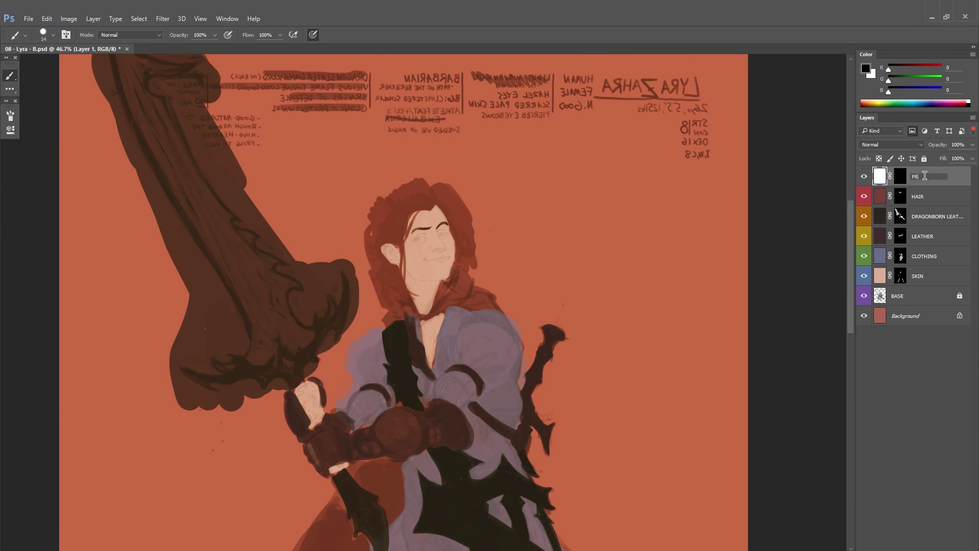
{"action": "scroll", "coordinate": [524, 176], "scroll_direction": "up", "scroll_amount": 2}
{"action": "key", "text": "F5"}
{"action": "key", "text": "F5"}
{"action": "scroll", "coordinate": [461, 201], "scroll_direction": "up", "scroll_amount": 2}
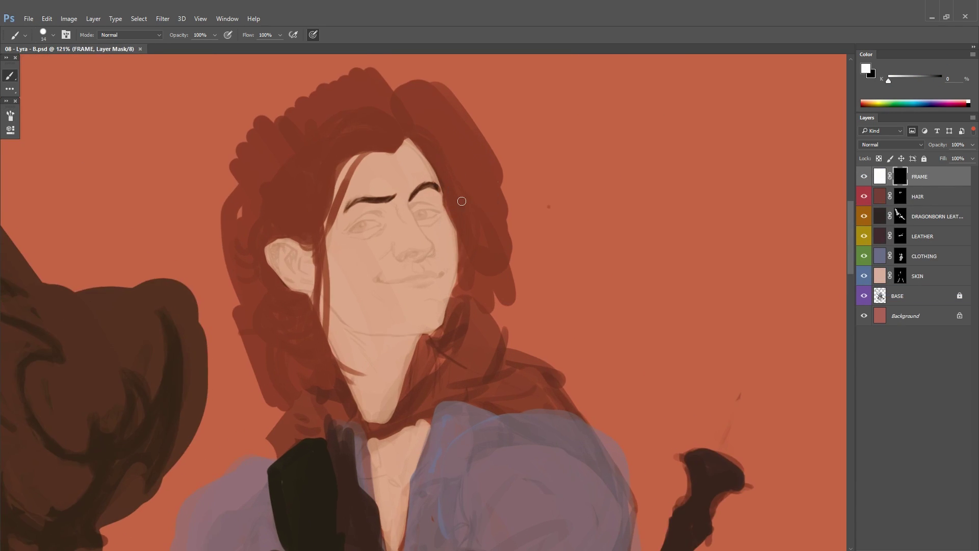
Step: Trace a white outline on the FRAME mask along the shoulder and around the back-worn sword's hilt
{"action": "key", "text": "ctrl+shift+h"}
{"action": "scroll", "coordinate": [448, 258], "scroll_direction": "up", "scroll_amount": 2}
{"action": "mouse_move", "coordinate": [337, 201]}
{"action": "left_mouse_down"}
{"action": "mouse_move", "coordinate": [380, 190]}
{"action": "mouse_move", "coordinate": [326, 226]}
{"action": "left_mouse_up"}
{"action": "mouse_move", "coordinate": [330, 292]}
{"action": "left_mouse_down"}
{"action": "mouse_move", "coordinate": [421, 218]}
{"action": "mouse_move", "coordinate": [326, 219]}
{"action": "left_mouse_up"}
{"action": "mouse_move", "coordinate": [365, 209]}
{"action": "left_mouse_down"}
{"action": "mouse_move", "coordinate": [442, 171]}
{"action": "mouse_move", "coordinate": [408, 71]}
{"action": "left_mouse_up"}
{"action": "mouse_move", "coordinate": [341, 466]}
{"action": "left_mouse_down"}
{"action": "mouse_move", "coordinate": [321, 218]}
{"action": "mouse_move", "coordinate": [418, 255]}
{"action": "left_mouse_up"}
{"action": "mouse_move", "coordinate": [389, 194]}
{"action": "left_mouse_down"}
{"action": "mouse_move", "coordinate": [296, 234]}
{"action": "mouse_move", "coordinate": [370, 385]}
{"action": "left_mouse_up"}
{"action": "mouse_move", "coordinate": [390, 196]}
{"action": "left_mouse_down"}
{"action": "mouse_move", "coordinate": [399, 282]}
{"action": "mouse_move", "coordinate": [428, 351]}
{"action": "left_mouse_up"}
{"action": "scroll", "coordinate": [442, 292], "scroll_direction": "down", "scroll_amount": 3}
{"action": "scroll", "coordinate": [426, 312], "scroll_direction": "down", "scroll_amount": 3}
{"action": "mouse_move", "coordinate": [370, 259]}
{"action": "left_mouse_down"}
{"action": "mouse_move", "coordinate": [401, 317]}
{"action": "mouse_move", "coordinate": [443, 236]}
{"action": "mouse_move", "coordinate": [466, 258]}
{"action": "left_mouse_up"}
{"action": "scroll", "coordinate": [443, 236], "scroll_direction": "up", "scroll_amount": 4}
{"action": "scroll", "coordinate": [466, 286], "scroll_direction": "down", "scroll_amount": 3}
{"action": "mouse_move", "coordinate": [367, 306]}
{"action": "left_mouse_down"}
{"action": "mouse_move", "coordinate": [395, 345]}
{"action": "mouse_move", "coordinate": [466, 327]}
{"action": "left_mouse_up"}
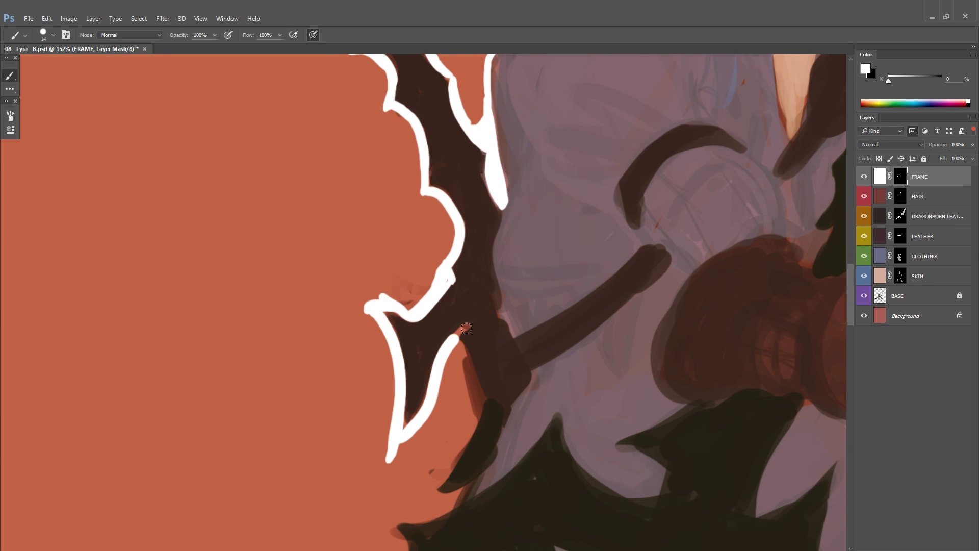
Step: Continue the FRAME outline down the back past the lower hilt and around the scabbard's spiked hip fittings
{"action": "scroll", "coordinate": [469, 369], "scroll_direction": "down", "scroll_amount": 3}
{"action": "scroll", "coordinate": [469, 306], "scroll_direction": "left", "scroll_amount": 1}
{"action": "left_click_drag", "start_coordinate": [504, 214], "coordinate": [438, 150]}
{"action": "left_click_drag", "start_coordinate": [512, 246], "coordinate": [497, 374]}
{"action": "scroll", "coordinate": [497, 373], "scroll_direction": "down", "scroll_amount": 3}
{"action": "left_click_drag", "start_coordinate": [500, 297], "coordinate": [569, 271]}
{"action": "scroll", "coordinate": [568, 271], "scroll_direction": "down", "scroll_amount": 3}
{"action": "scroll", "coordinate": [580, 225], "scroll_direction": "down", "scroll_amount": 3}
Step: Outline the scabbard's upper and lower edges in white towards its barbed tip, and save the file
{"action": "mouse_move", "coordinate": [560, 216]}
{"action": "left_mouse_down"}
{"action": "mouse_move", "coordinate": [502, 298]}
{"action": "mouse_move", "coordinate": [557, 195]}
{"action": "mouse_move", "coordinate": [327, 323]}
{"action": "left_mouse_up"}
{"action": "scroll", "coordinate": [580, 225], "scroll_direction": "down", "scroll_amount": 2}
{"action": "scroll", "coordinate": [540, 239], "scroll_direction": "down", "scroll_amount": 3}
{"action": "scroll", "coordinate": [327, 323], "scroll_direction": "down", "scroll_amount": 4}
{"action": "scroll", "coordinate": [328, 324], "scroll_direction": "left", "scroll_amount": 4}
{"action": "left_click_drag", "start_coordinate": [419, 242], "coordinate": [288, 308]}
{"action": "key", "text": "ctrl+s"}
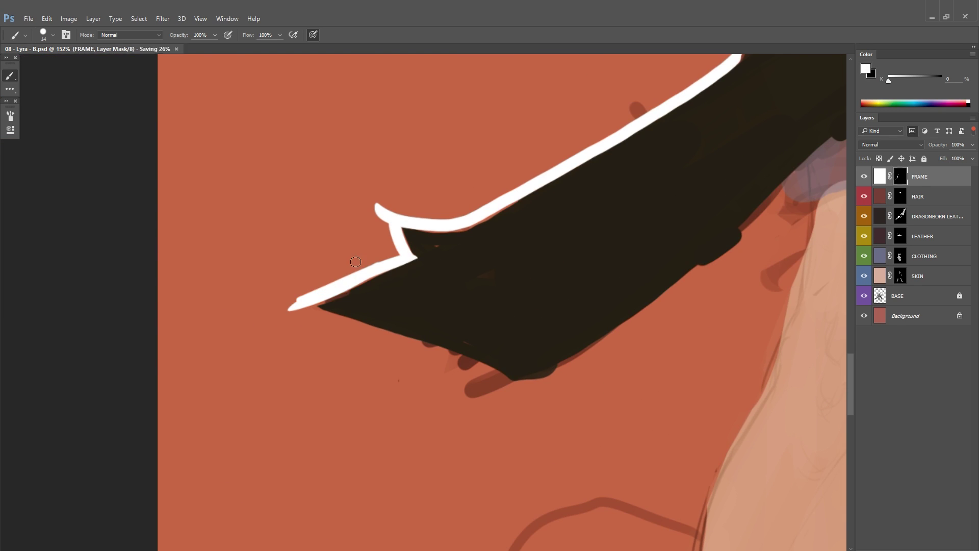
{"action": "key", "text": "alt+i"}
{"action": "key", "text": "d"}
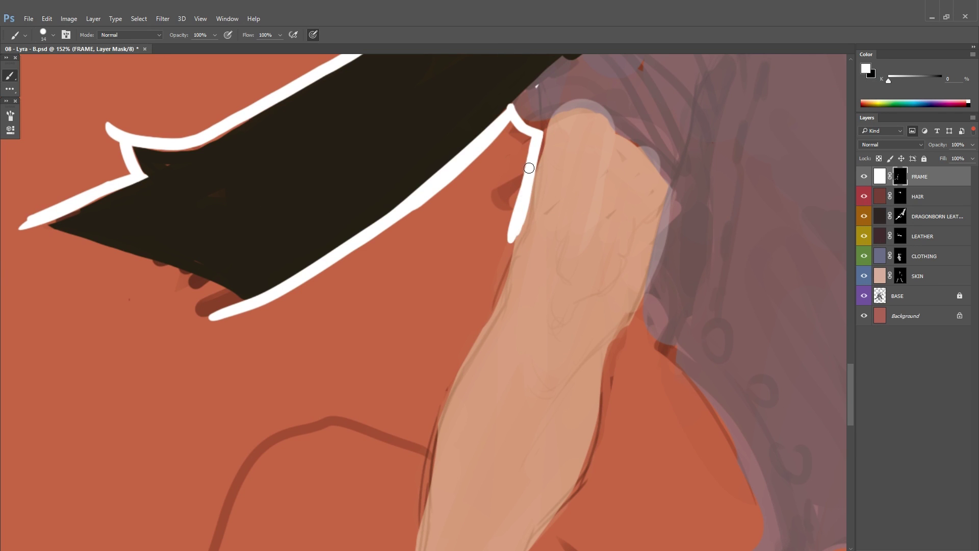
Step: Outline both sides of the leg below the scabbard in white, down to the ankle and the top of the foot
{"action": "left_click_drag", "start_coordinate": [528, 167], "coordinate": [489, 306]}
{"action": "scroll", "coordinate": [489, 306], "scroll_direction": "down", "scroll_amount": 3}
{"action": "left_click_drag", "start_coordinate": [527, 192], "coordinate": [440, 448]}
{"action": "scroll", "coordinate": [440, 449], "scroll_direction": "down", "scroll_amount": 3}
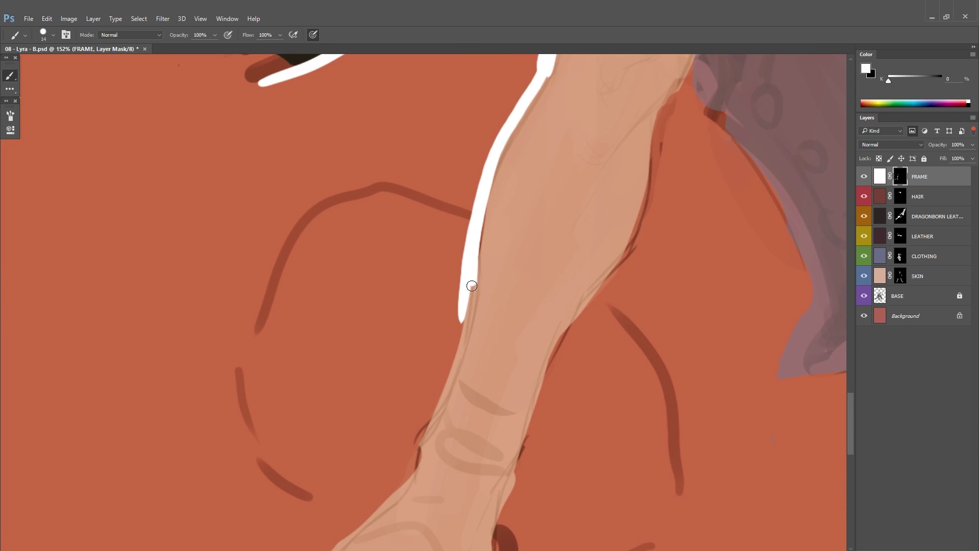
{"action": "left_click_drag", "start_coordinate": [468, 280], "coordinate": [436, 357]}
{"action": "scroll", "coordinate": [437, 357], "scroll_direction": "down", "scroll_amount": 3}
{"action": "left_click_drag", "start_coordinate": [290, 352], "coordinate": [412, 270]}
{"action": "scroll", "coordinate": [517, 245], "scroll_direction": "up", "scroll_amount": 5}
{"action": "left_click_drag", "start_coordinate": [514, 164], "coordinate": [408, 484]}
{"action": "scroll", "coordinate": [465, 138], "scroll_direction": "up", "scroll_amount": 3}
{"action": "left_click_drag", "start_coordinate": [592, 300], "coordinate": [484, 548]}
Step: Close the white outline around the scabbard's tip and fill the gaps at its barb and under the skirt
{"action": "left_click_drag", "start_coordinate": [545, 270], "coordinate": [724, 367]}
{"action": "mouse_move", "coordinate": [250, 232]}
{"action": "left_mouse_down"}
{"action": "mouse_move", "coordinate": [361, 264]}
{"action": "mouse_move", "coordinate": [464, 321]}
{"action": "left_mouse_up"}
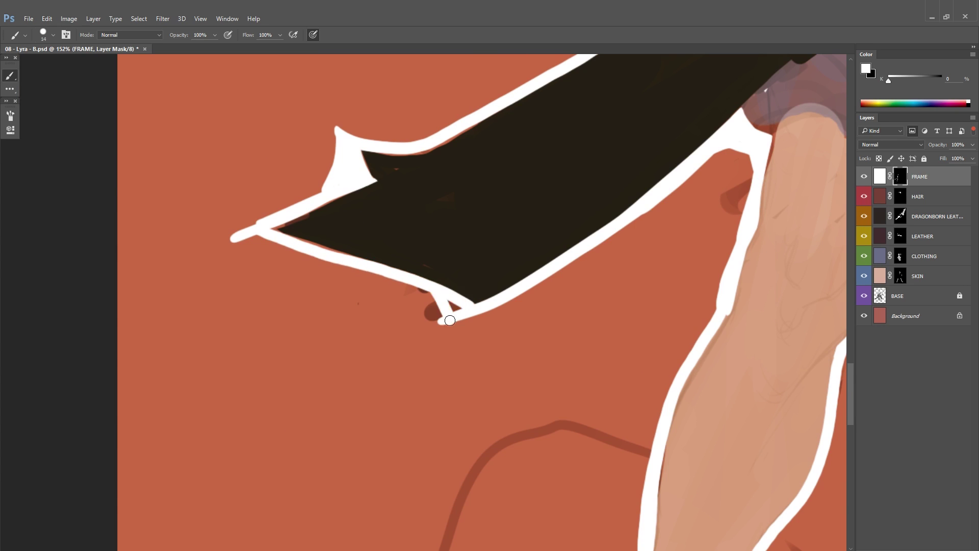
{"action": "scroll", "coordinate": [423, 301], "scroll_direction": "up", "scroll_amount": 3}
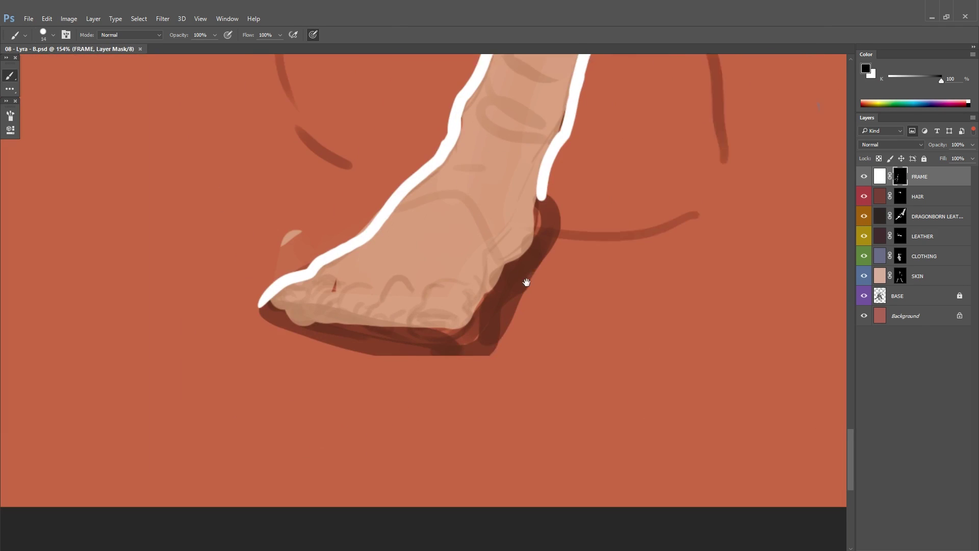
Step: Continue the FRAME outline around the foot, along the skirt's ragged hem and around the other leg
{"action": "mouse_move", "coordinate": [526, 282]}
{"action": "left_mouse_down"}
{"action": "mouse_move", "coordinate": [539, 265]}
{"action": "mouse_move", "coordinate": [686, 195]}
{"action": "left_mouse_up"}
{"action": "key", "text": "x"}
{"action": "left_click_drag", "start_coordinate": [419, 220], "coordinate": [515, 240]}
{"action": "key", "text": "x"}
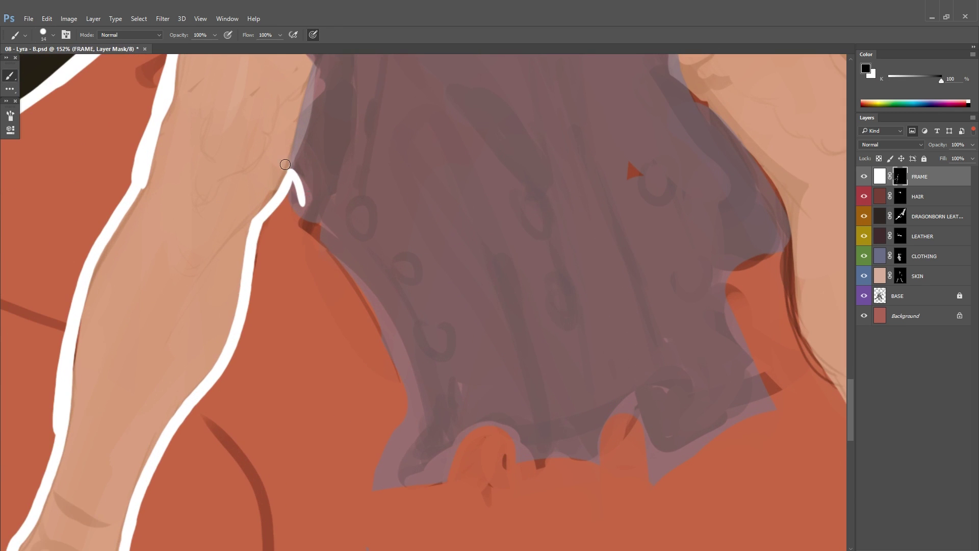
{"action": "mouse_move", "coordinate": [292, 183]}
{"action": "left_mouse_down"}
{"action": "mouse_move", "coordinate": [285, 224]}
{"action": "mouse_move", "coordinate": [462, 376]}
{"action": "mouse_move", "coordinate": [573, 377]}
{"action": "mouse_move", "coordinate": [468, 202]}
{"action": "mouse_move", "coordinate": [487, 398]}
{"action": "left_mouse_up"}
{"action": "left_click_drag", "start_coordinate": [487, 398], "coordinate": [467, 250]}
{"action": "mouse_move", "coordinate": [341, 193]}
{"action": "left_mouse_down"}
{"action": "mouse_move", "coordinate": [393, 308]}
{"action": "mouse_move", "coordinate": [403, 433]}
{"action": "left_mouse_up"}
{"action": "left_click_drag", "start_coordinate": [403, 433], "coordinate": [316, 301]}
{"action": "mouse_move", "coordinate": [429, 202]}
{"action": "left_mouse_down"}
{"action": "mouse_move", "coordinate": [571, 334]}
{"action": "mouse_move", "coordinate": [680, 411]}
{"action": "left_mouse_up"}
{"action": "mouse_move", "coordinate": [337, 311]}
{"action": "left_mouse_down"}
{"action": "mouse_move", "coordinate": [507, 421]}
{"action": "mouse_move", "coordinate": [680, 405]}
{"action": "left_mouse_up"}
Step: Outline the cape's outer and bottom edges in white, joining them to the leg outline
{"action": "mouse_move", "coordinate": [139, 103]}
{"action": "left_mouse_down"}
{"action": "mouse_move", "coordinate": [430, 210]}
{"action": "mouse_move", "coordinate": [54, 215]}
{"action": "mouse_move", "coordinate": [357, 153]}
{"action": "left_mouse_up"}
{"action": "scroll", "coordinate": [54, 215], "scroll_direction": "down", "scroll_amount": 1}
{"action": "key", "text": "x"}
{"action": "mouse_move", "coordinate": [318, 421]}
{"action": "left_mouse_down"}
{"action": "mouse_move", "coordinate": [401, 296]}
{"action": "mouse_move", "coordinate": [448, 168]}
{"action": "mouse_move", "coordinate": [285, 348]}
{"action": "mouse_move", "coordinate": [418, 438]}
{"action": "left_mouse_up"}
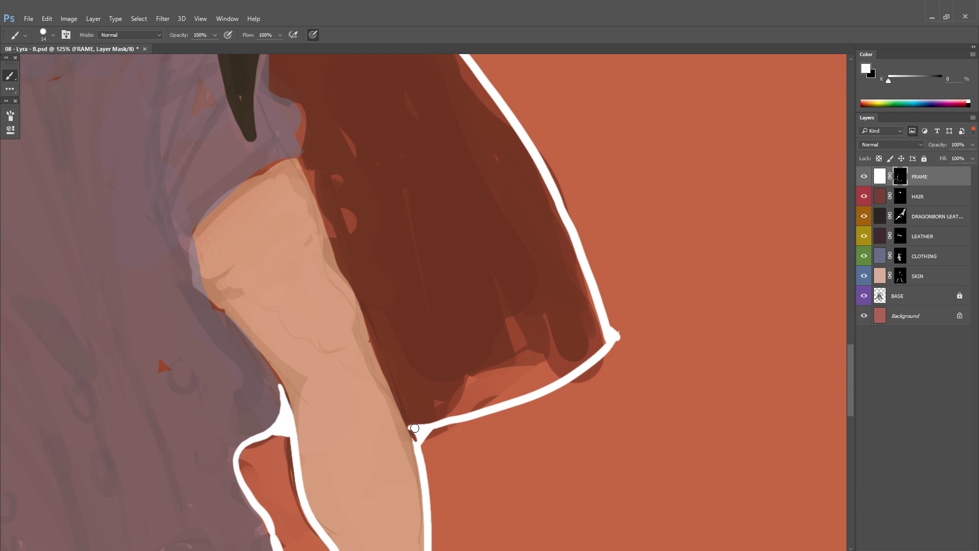
Step: Outline the collar and the hair in white, cutting the loose hair mass to a tighter silhouette
{"action": "mouse_move", "coordinate": [280, 400]}
{"action": "left_mouse_down"}
{"action": "mouse_move", "coordinate": [300, 207]}
{"action": "mouse_move", "coordinate": [316, 407]}
{"action": "left_mouse_up"}
{"action": "mouse_move", "coordinate": [285, 335]}
{"action": "left_mouse_down"}
{"action": "mouse_move", "coordinate": [329, 219]}
{"action": "mouse_move", "coordinate": [314, 245]}
{"action": "left_mouse_up"}
{"action": "mouse_move", "coordinate": [314, 255]}
{"action": "left_mouse_down"}
{"action": "mouse_move", "coordinate": [334, 211]}
{"action": "mouse_move", "coordinate": [416, 308]}
{"action": "left_mouse_up"}
{"action": "left_click_drag", "start_coordinate": [270, 151], "coordinate": [368, 209]}
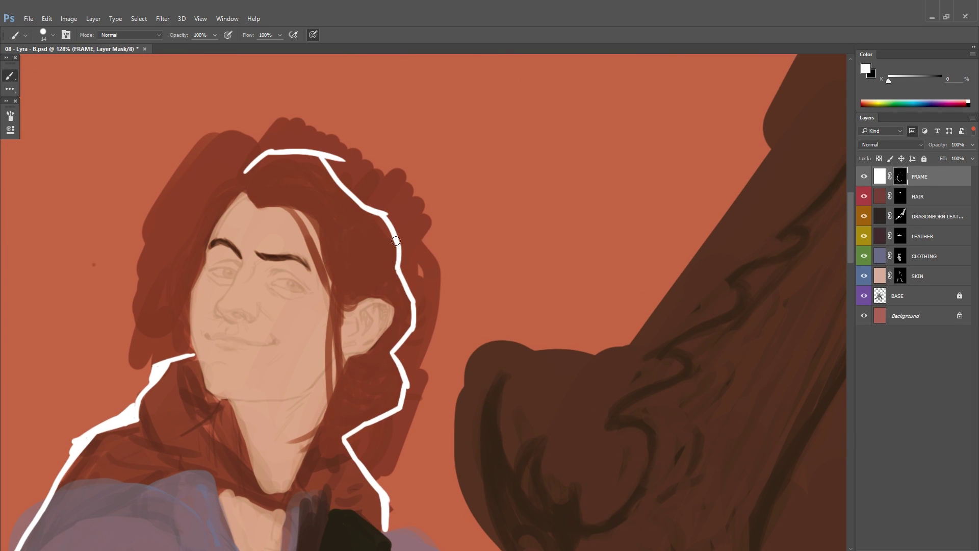
{"action": "left_click_drag", "start_coordinate": [244, 169], "coordinate": [342, 177]}
{"action": "left_click_drag", "start_coordinate": [285, 345], "coordinate": [293, 252]}
{"action": "scroll", "coordinate": [310, 348], "scroll_direction": "up", "scroll_amount": 3}
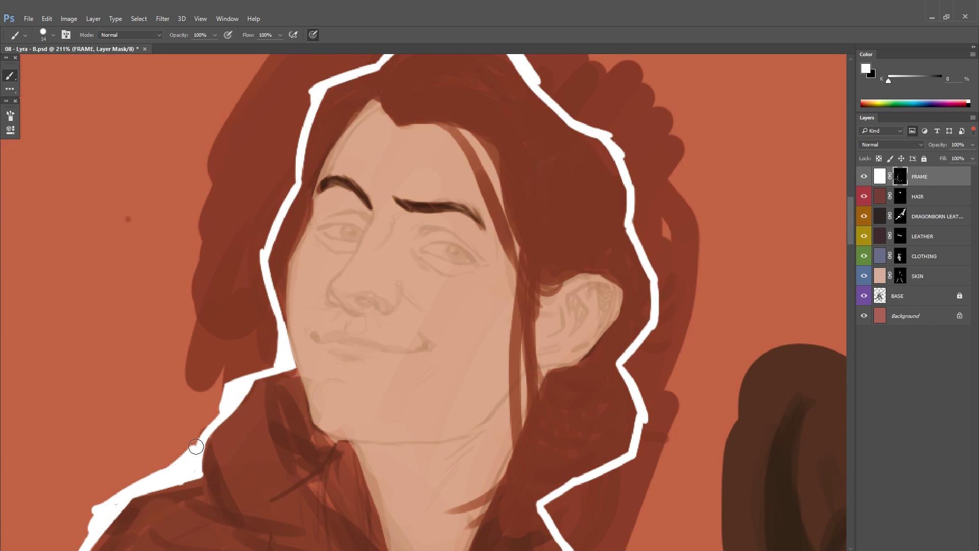
Step: Close the outline beside the face and collar, and trace the glove's outer edge down to the cape
{"action": "scroll", "coordinate": [306, 255], "scroll_direction": "down", "scroll_amount": 5}
{"action": "scroll", "coordinate": [451, 307], "scroll_direction": "up", "scroll_amount": 5}
{"action": "mouse_move", "coordinate": [472, 209]}
{"action": "left_mouse_down"}
{"action": "mouse_move", "coordinate": [450, 307]}
{"action": "mouse_move", "coordinate": [387, 347]}
{"action": "left_mouse_up"}
{"action": "scroll", "coordinate": [408, 306], "scroll_direction": "down", "scroll_amount": 2}
{"action": "mouse_move", "coordinate": [339, 107]}
{"action": "left_mouse_down"}
{"action": "mouse_move", "coordinate": [403, 179]}
{"action": "mouse_move", "coordinate": [469, 515]}
{"action": "left_mouse_up"}
{"action": "scroll", "coordinate": [519, 315], "scroll_direction": "down", "scroll_amount": 4}
{"action": "key", "text": "ctrl+shift+h"}
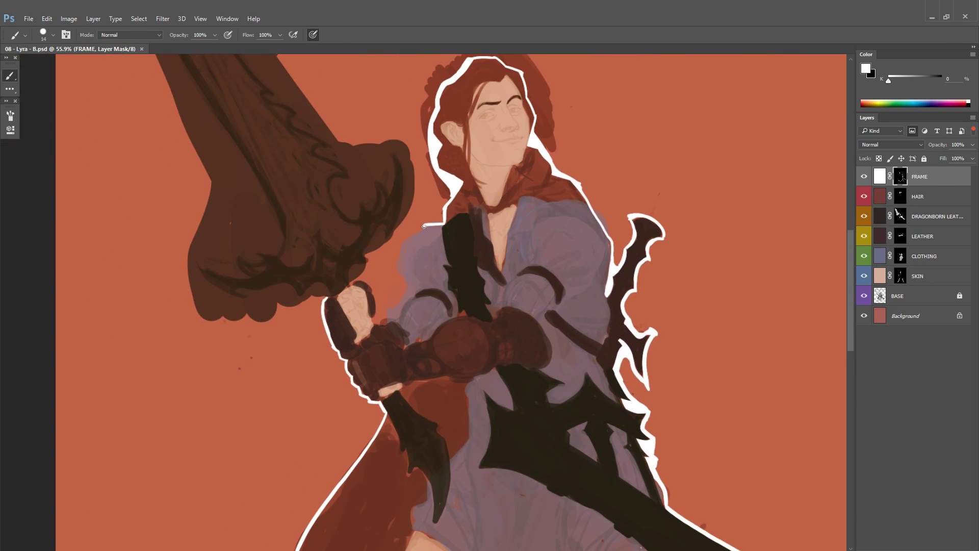
Step: Outline the sleeve and the gripping hand in white, filling the gap above the wrist and starting around the greatsword's base
{"action": "scroll", "coordinate": [357, 306], "scroll_direction": "up", "scroll_amount": 4}
{"action": "left_click_drag", "start_coordinate": [306, 262], "coordinate": [353, 270]}
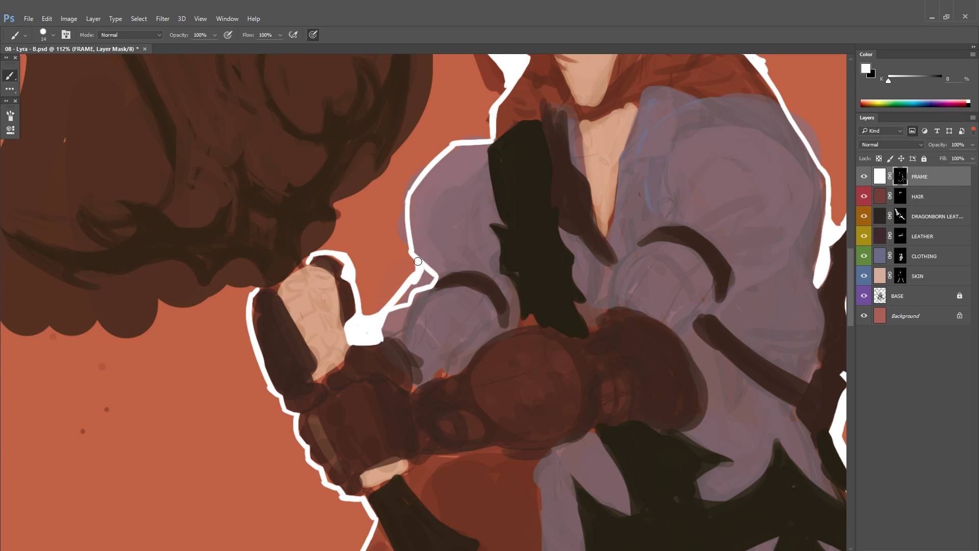
{"action": "left_click_drag", "start_coordinate": [305, 262], "coordinate": [322, 223]}
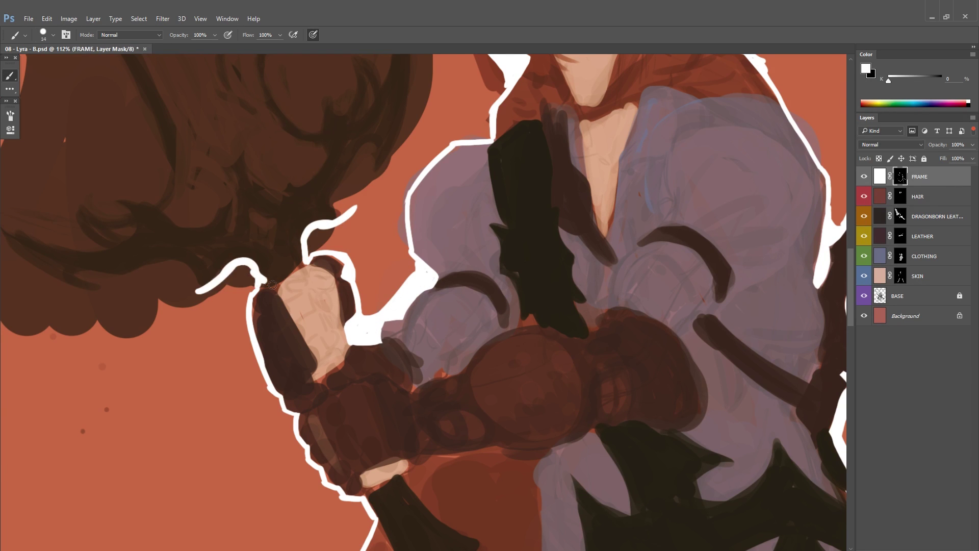
Step: Trace the white outline around the greatsword's base and up both sides of its blade
{"action": "key", "text": "ctrl+0"}
{"action": "key", "text": "h"}
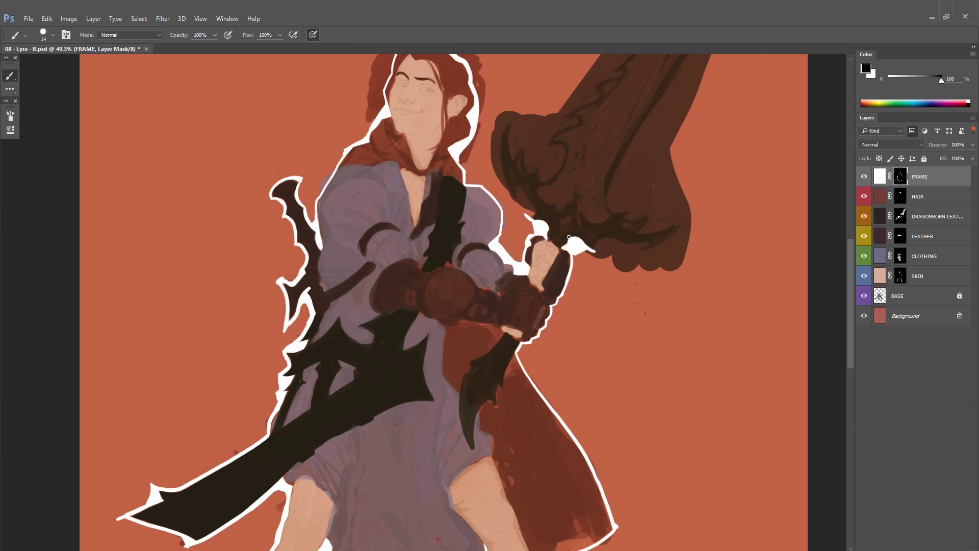
{"action": "key", "text": "x"}
{"action": "scroll", "coordinate": [510, 240], "scroll_direction": "up", "scroll_amount": 5}
{"action": "scroll", "coordinate": [485, 243], "scroll_direction": "down", "scroll_amount": 3}
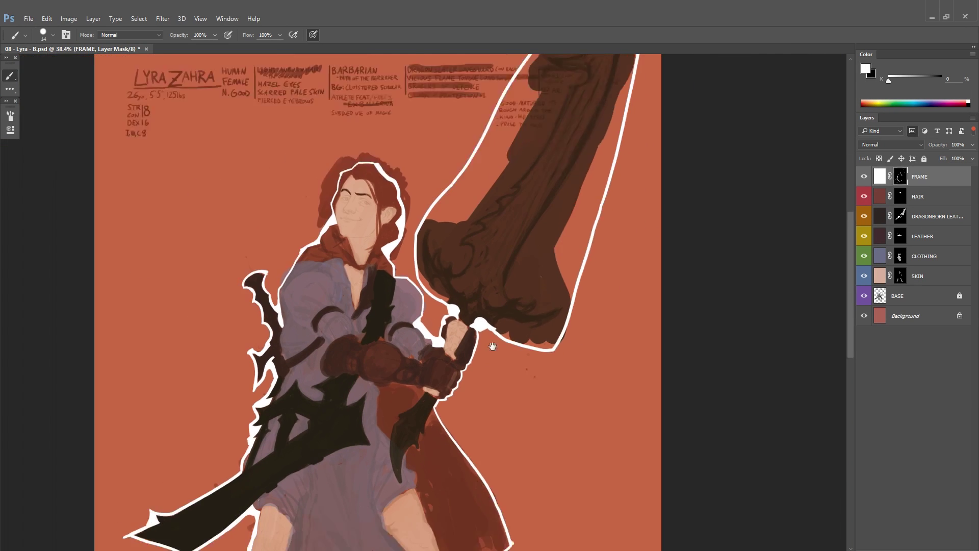
Step: Refine the white outline where the greatsword's hilt overlaps the edge of the cape
{"action": "scroll", "coordinate": [459, 245], "scroll_direction": "up", "scroll_amount": 2}
{"action": "left_click_drag", "start_coordinate": [440, 223], "coordinate": [417, 199]}
{"action": "scroll", "coordinate": [441, 225], "scroll_direction": "up", "scroll_amount": 3}
{"action": "key", "text": "x"}
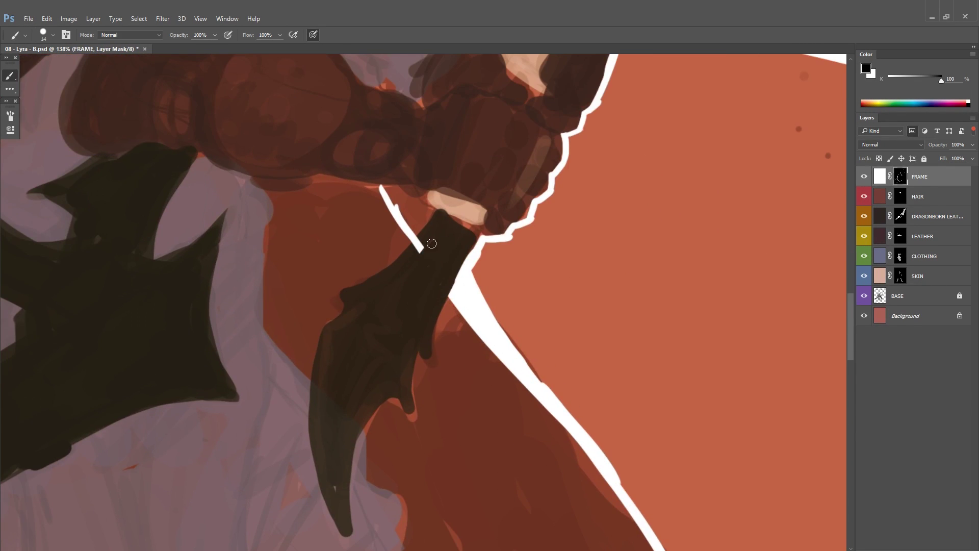
{"action": "scroll", "coordinate": [422, 214], "scroll_direction": "down", "scroll_amount": 8}
{"action": "key", "text": "x"}
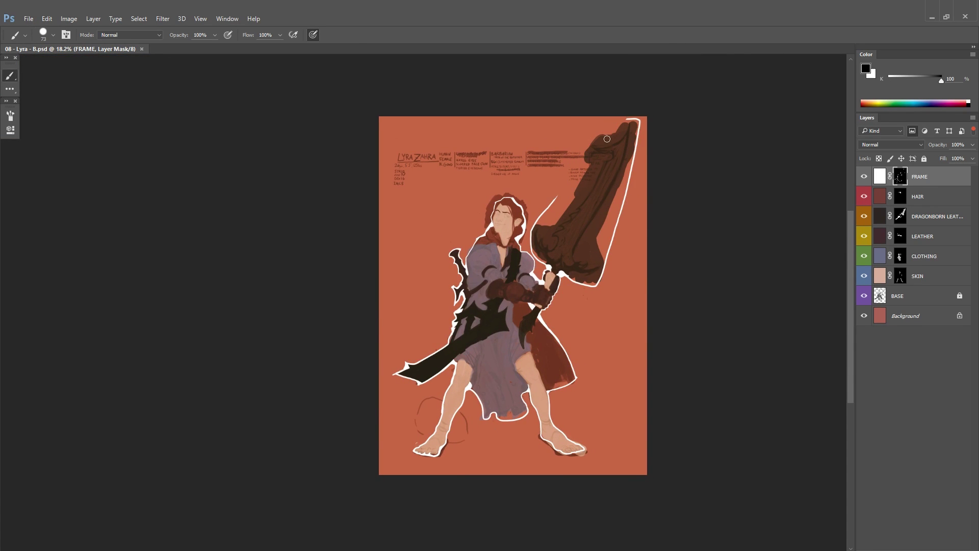
Step: Block out the greatsword's back edge with a thick white stroke and shape the hook near its tip on the FRAME mask
{"action": "scroll", "coordinate": [609, 215], "scroll_direction": "up", "scroll_amount": 5}
{"action": "right_click", "coordinate": [507, 267]}
{"action": "key", "text": "x"}
{"action": "mouse_move", "coordinate": [546, 120]}
{"action": "left_mouse_down"}
{"action": "mouse_move", "coordinate": [429, 214]}
{"action": "mouse_move", "coordinate": [549, 106]}
{"action": "left_mouse_up"}
{"action": "key", "text": "ctrl+z"}
{"action": "left_click_drag", "start_coordinate": [558, 106], "coordinate": [561, 176]}
{"action": "left_click_drag", "start_coordinate": [397, 199], "coordinate": [442, 243]}
{"action": "left_click_drag", "start_coordinate": [560, 107], "coordinate": [572, 224]}
{"action": "left_click_drag", "start_coordinate": [520, 347], "coordinate": [567, 234]}
{"action": "left_click_drag", "start_coordinate": [615, 115], "coordinate": [484, 377]}
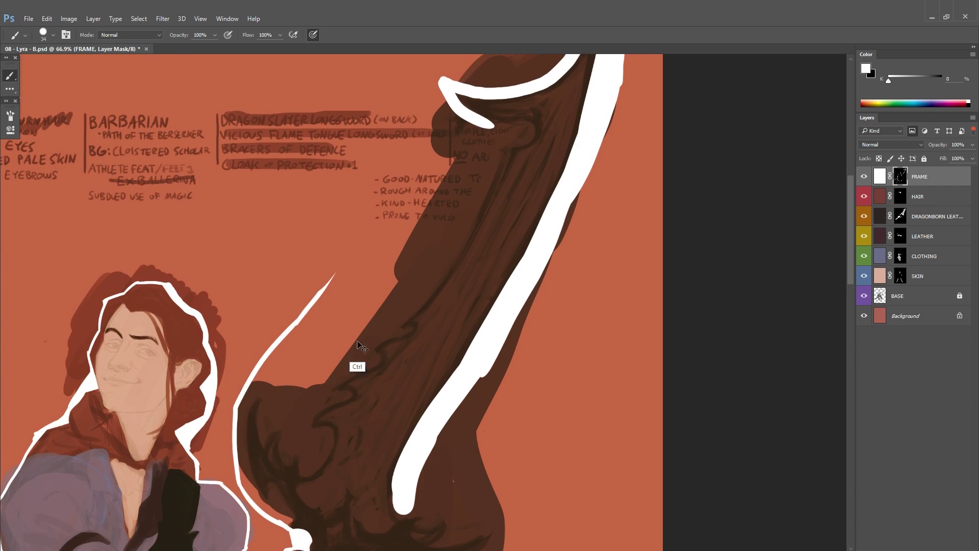
Step: Flip the canvas horizontally and cut the blade's front edge in white, ending in a curl above the guard
{"action": "key", "text": "ctrl+shift+h"}
{"action": "left_click_drag", "start_coordinate": [153, 133], "coordinate": [396, 178]}
{"action": "mouse_move", "coordinate": [369, 208]}
{"action": "left_mouse_down"}
{"action": "mouse_move", "coordinate": [338, 76]}
{"action": "mouse_move", "coordinate": [470, 284]}
{"action": "mouse_move", "coordinate": [544, 366]}
{"action": "left_mouse_up"}
{"action": "left_click_drag", "start_coordinate": [545, 365], "coordinate": [584, 275]}
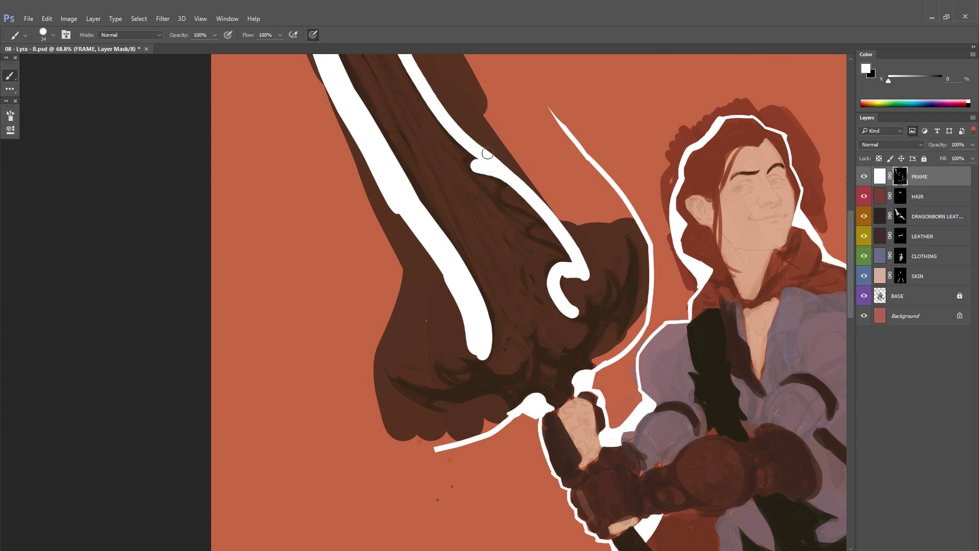
Step: Carve serrated barbs into the blade's front edge, erase the old outer outline, and start the spike at the guard's base
{"action": "left_click_drag", "start_coordinate": [537, 227], "coordinate": [574, 262]}
{"action": "left_click_drag", "start_coordinate": [656, 228], "coordinate": [653, 240]}
{"action": "key", "text": "x"}
{"action": "left_click_drag", "start_coordinate": [548, 134], "coordinate": [665, 307]}
{"action": "key", "text": "x"}
{"action": "left_click_drag", "start_coordinate": [591, 384], "coordinate": [606, 358]}
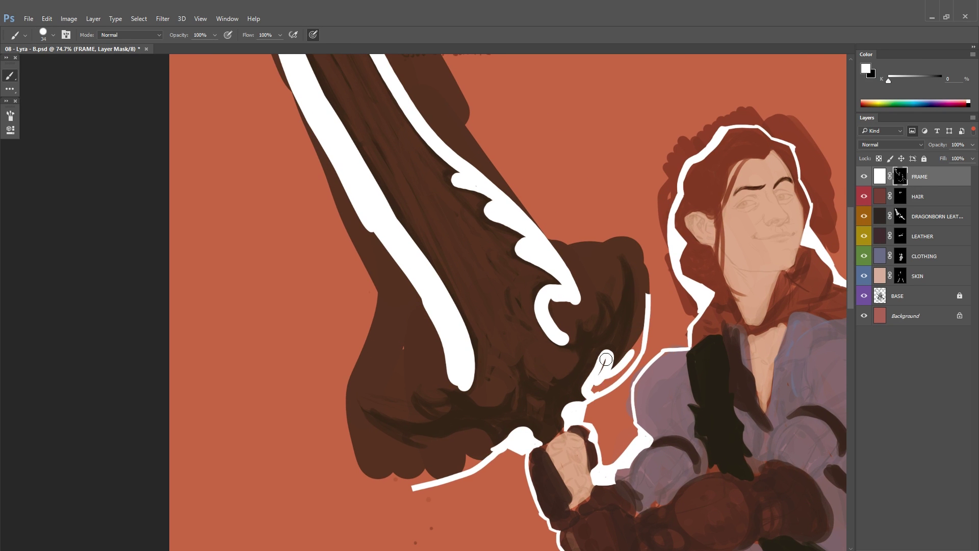
Step: Paint thick white curves around the outer edges of both sides of the greatsword's guard
{"action": "mouse_move", "coordinate": [615, 240]}
{"action": "left_mouse_down"}
{"action": "mouse_move", "coordinate": [626, 365]}
{"action": "mouse_move", "coordinate": [615, 237]}
{"action": "left_mouse_up"}
{"action": "left_click_drag", "start_coordinate": [592, 402], "coordinate": [600, 311]}
{"action": "left_click_drag", "start_coordinate": [351, 282], "coordinate": [464, 371]}
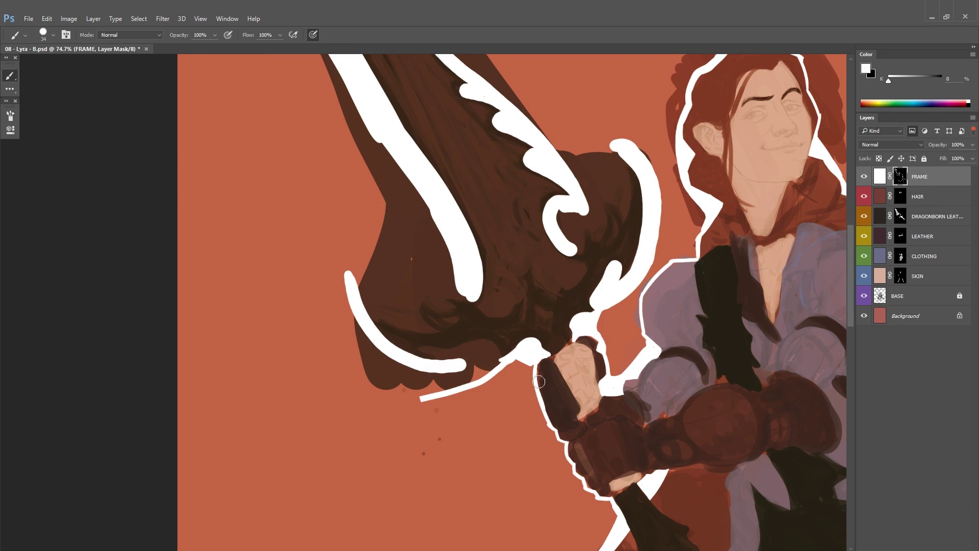
Step: Flip the canvas, reduce the brush size, and carve thin pointed spikes into both sides of the guard
{"action": "key", "text": "ctrl+shift+h"}
{"action": "scroll", "coordinate": [489, 191], "scroll_direction": "up", "scroll_amount": 2}
{"action": "key", "text": "bracketleft"}
{"action": "key", "text": "bracketleft"}
{"action": "key", "text": "bracketleft"}
{"action": "key", "text": "x"}
{"action": "left_click_drag", "start_coordinate": [481, 119], "coordinate": [490, 208]}
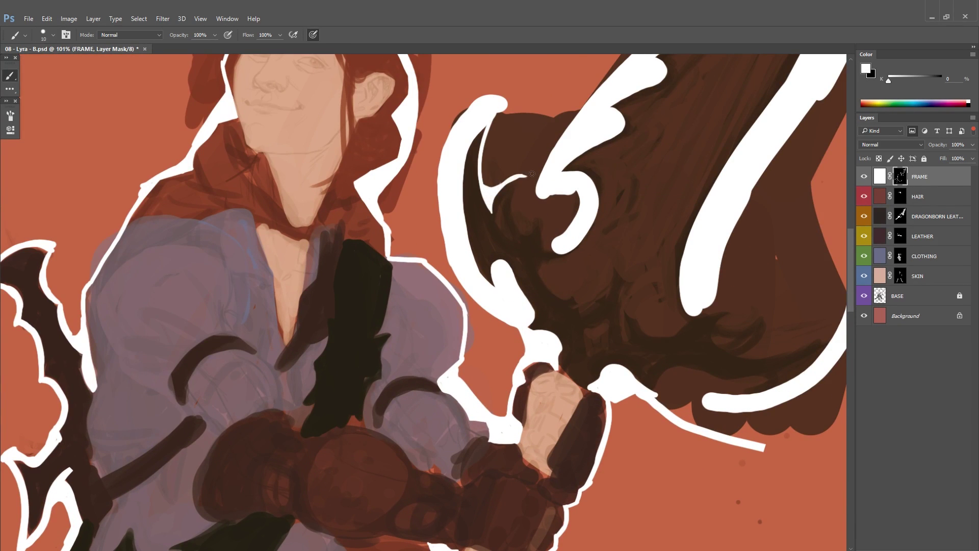
{"action": "left_click_drag", "start_coordinate": [717, 299], "coordinate": [579, 255]}
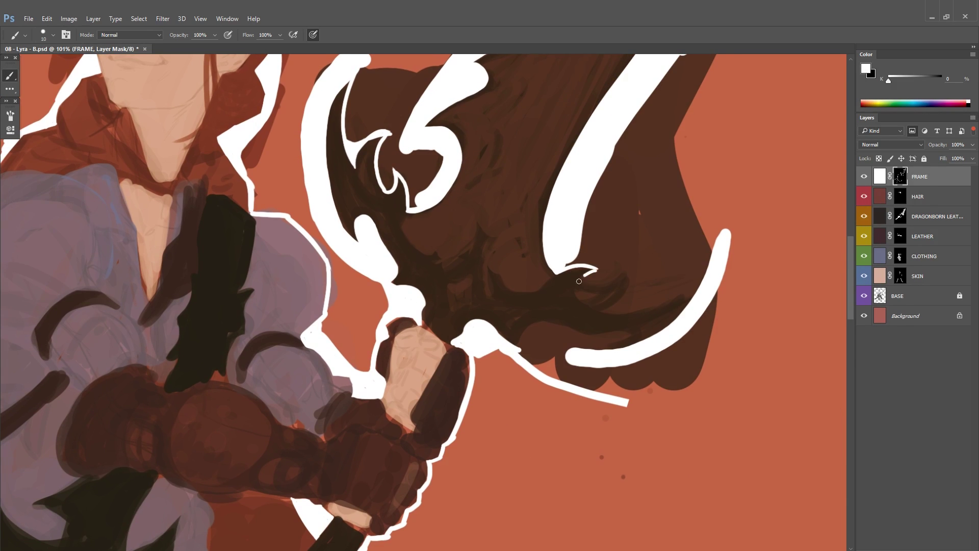
Step: Flip the canvas and finish the long guard spike, filling the area beneath it with white using a larger brush
{"action": "key", "text": "ctrl+shift+h"}
{"action": "mouse_move", "coordinate": [306, 258]}
{"action": "left_mouse_down"}
{"action": "mouse_move", "coordinate": [393, 237]}
{"action": "mouse_move", "coordinate": [479, 245]}
{"action": "mouse_move", "coordinate": [509, 290]}
{"action": "mouse_move", "coordinate": [494, 303]}
{"action": "left_mouse_up"}
{"action": "key", "text": "bracketright"}
{"action": "key", "text": "bracketright"}
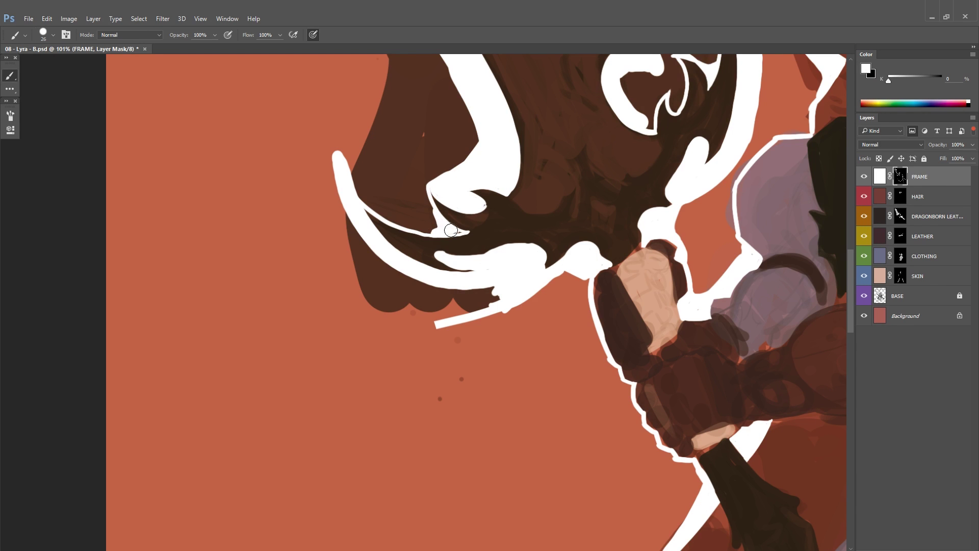
{"action": "right_click", "coordinate": [621, 229]}
{"action": "key", "text": "Escape"}
{"action": "left_click", "coordinate": [473, 364], "text": "ctrl"}
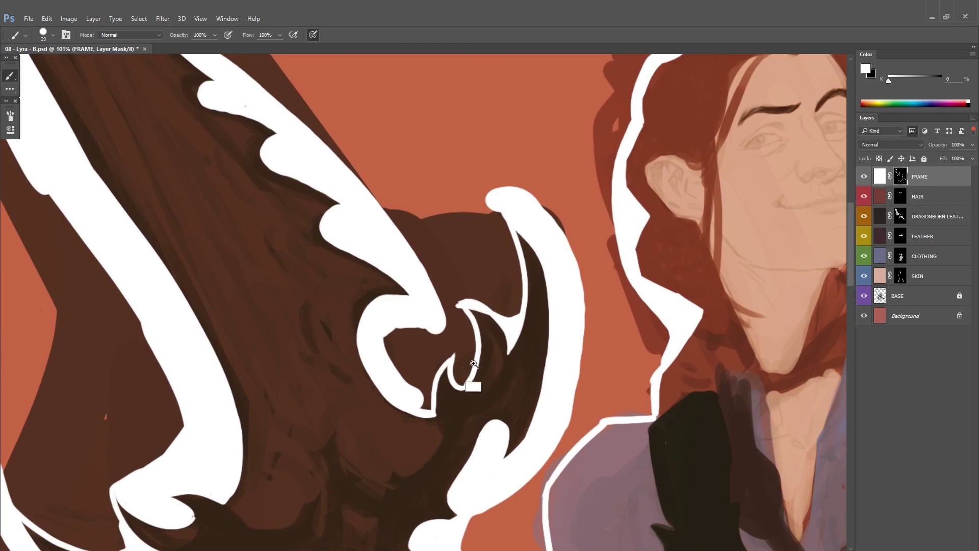
Step: Apply the FRAME layer's mask, select the areas outside the figure with the Magic Wand, fill them with white, deselect and save
{"action": "scroll", "coordinate": [473, 364], "scroll_direction": "down", "scroll_amount": 10}
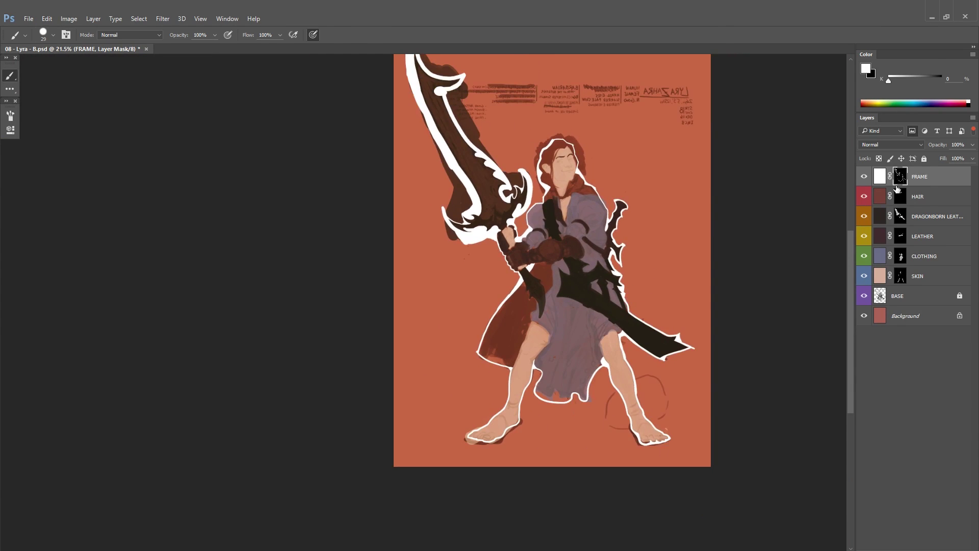
{"action": "key", "text": "w"}
{"action": "left_click", "coordinate": [665, 289]}
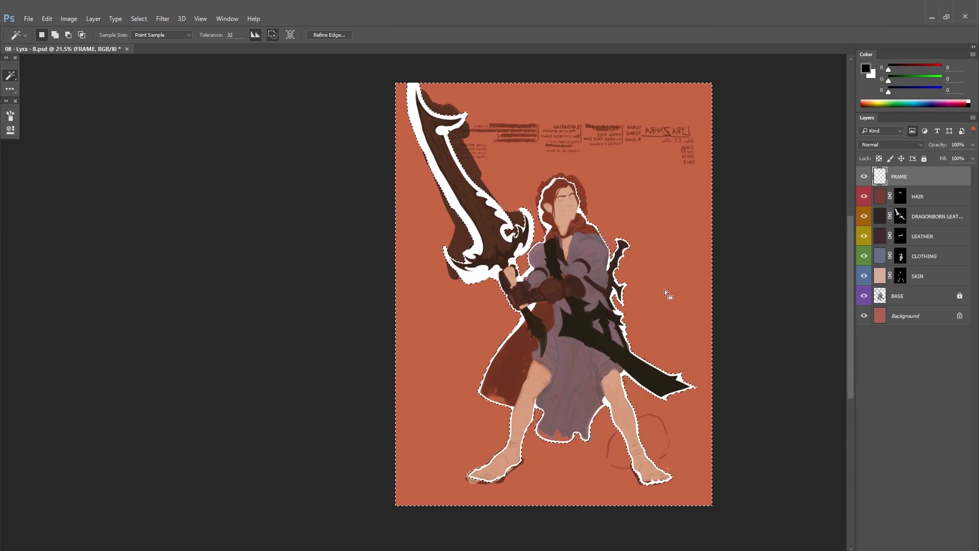
{"action": "left_click_drag", "start_coordinate": [505, 201], "coordinate": [552, 194]}
{"action": "key", "text": "ctrl+BackSpace"}
{"action": "key", "text": "ctrl+d"}
{"action": "key", "text": "b"}
{"action": "key", "text": "x"}
{"action": "key", "text": "ctrl+s"}
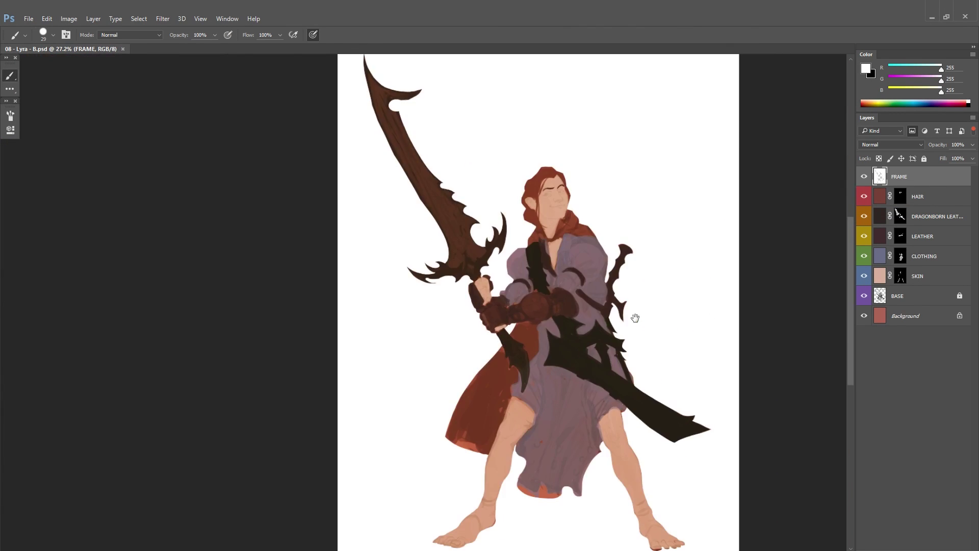
Step: Flip the canvas horizontally and select the HAIR layer
{"action": "scroll", "coordinate": [634, 318], "scroll_direction": "down", "scroll_amount": 2}
{"action": "key", "text": "ctrl+shift+h"}
{"action": "scroll", "coordinate": [614, 312], "scroll_direction": "up", "scroll_amount": 3}
{"action": "key", "text": "alt+bracketleft"}
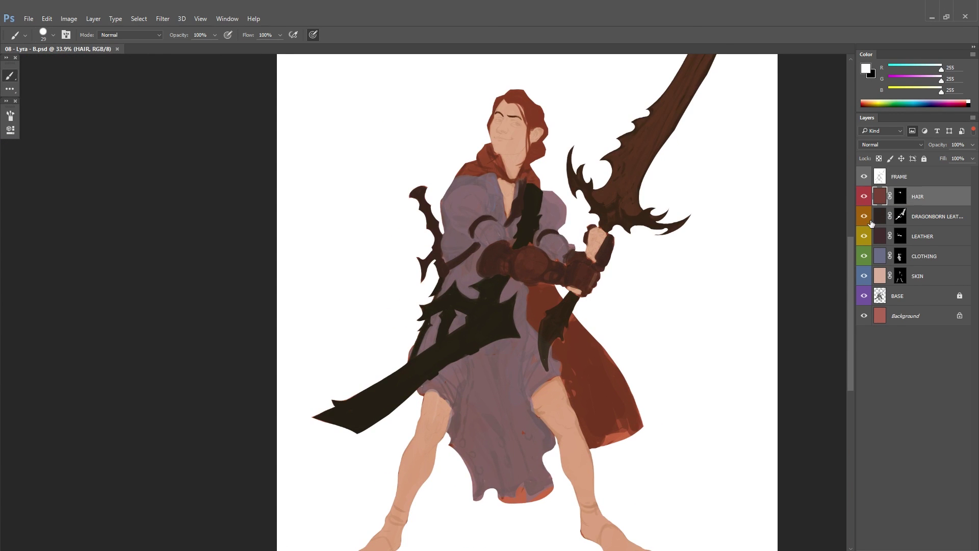
{"action": "scroll", "coordinate": [607, 345], "scroll_direction": "down", "scroll_amount": 3}
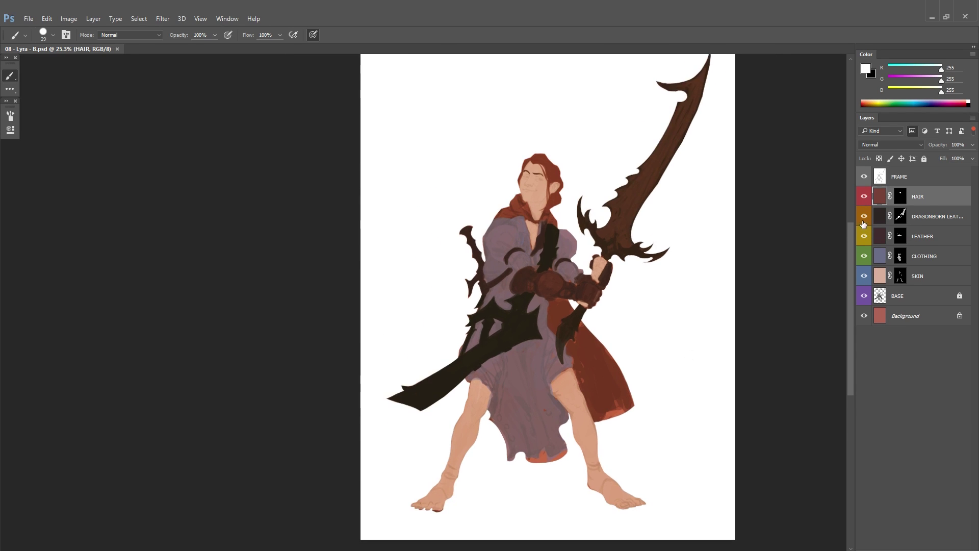
Step: Try a new colour over the greatsword's blade on the DRAGONBORN LEATHER layer
{"action": "left_click", "coordinate": [900, 217]}
{"action": "scroll", "coordinate": [686, 197], "scroll_direction": "up", "scroll_amount": 5}
{"action": "left_click", "coordinate": [866, 69]}
{"action": "left_click", "coordinate": [591, 384]}
{"action": "left_click", "coordinate": [806, 271]}
{"action": "left_click", "coordinate": [879, 216]}
{"action": "left_click_drag", "start_coordinate": [647, 168], "coordinate": [623, 261]}
{"action": "key", "text": "ctrl+z"}
{"action": "key", "text": "x"}
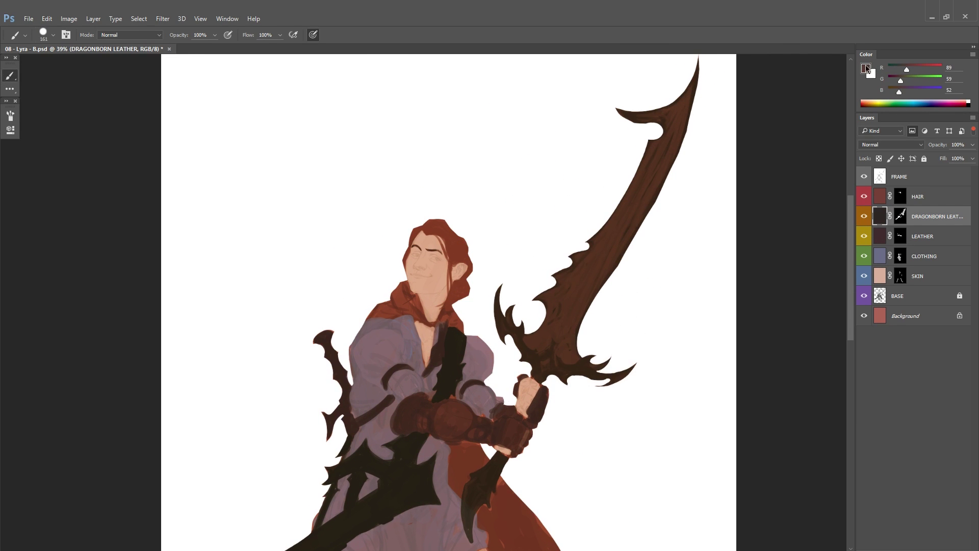
Step: Repaint the greatsword's blade a lighter brown on the DRAGONBORN LEATHER layer and save the file
{"action": "left_click", "coordinate": [866, 69]}
{"action": "left_click", "coordinate": [580, 355]}
{"action": "left_click", "coordinate": [806, 268]}
{"action": "mouse_move", "coordinate": [660, 148]}
{"action": "left_mouse_down"}
{"action": "mouse_move", "coordinate": [564, 361]}
{"action": "mouse_move", "coordinate": [520, 296]}
{"action": "mouse_move", "coordinate": [714, 67]}
{"action": "left_mouse_up"}
{"action": "key", "text": "ctrl+z"}
{"action": "key", "text": "ctrl+s"}
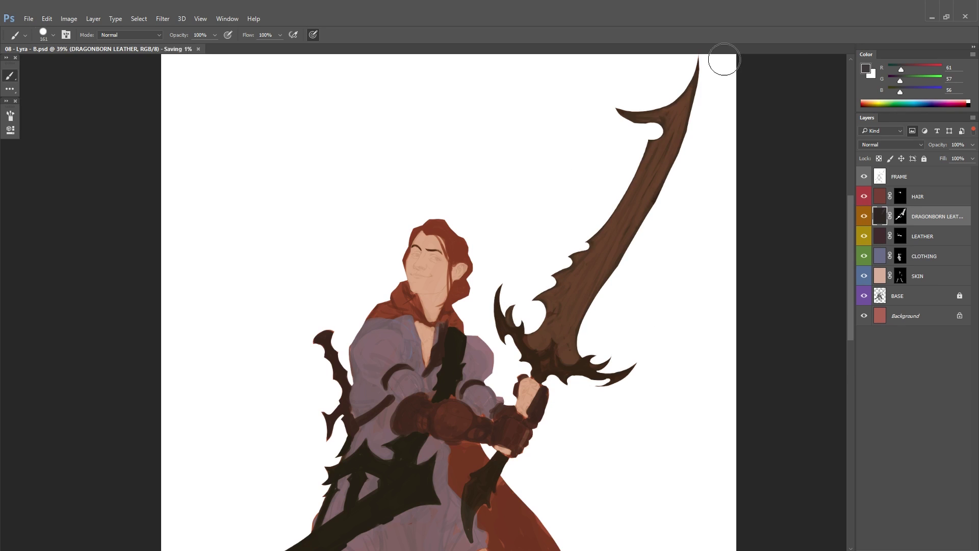
Step: Select the CLOTHING layer and mix a dark olive grey foreground colour, RGB 67, 72, 60
{"action": "left_click_drag", "start_coordinate": [601, 408], "coordinate": [678, 291]}
{"action": "left_click", "coordinate": [883, 260]}
{"action": "left_click_drag", "start_coordinate": [625, 373], "coordinate": [725, 358]}
{"action": "left_click", "coordinate": [654, 268], "text": "alt"}
{"action": "left_click", "coordinate": [866, 68]}
{"action": "left_click", "coordinate": [715, 359]}
{"action": "left_click", "coordinate": [608, 371]}
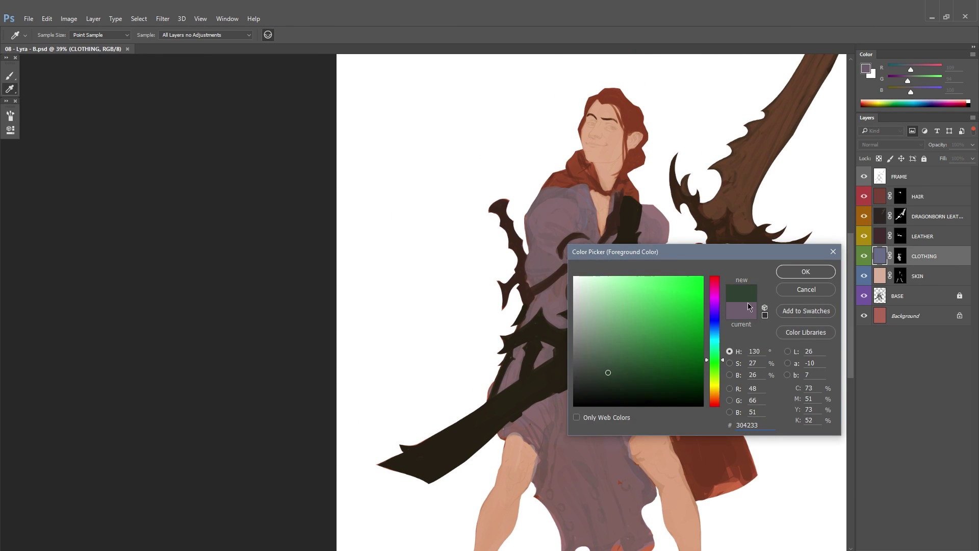
{"action": "left_click", "coordinate": [714, 376]}
{"action": "left_click", "coordinate": [806, 271]}
Step: Flip the canvas, add a new layer clipped to CLOTHING, and paint the vest olive green around the sleeves
{"action": "scroll", "coordinate": [641, 185], "scroll_direction": "up", "scroll_amount": 4}
{"action": "key", "text": "ctrl+shift+h"}
{"action": "key", "text": "ctrl+shift+n"}
{"action": "left_click", "coordinate": [417, 225]}
{"action": "left_click", "coordinate": [579, 216]}
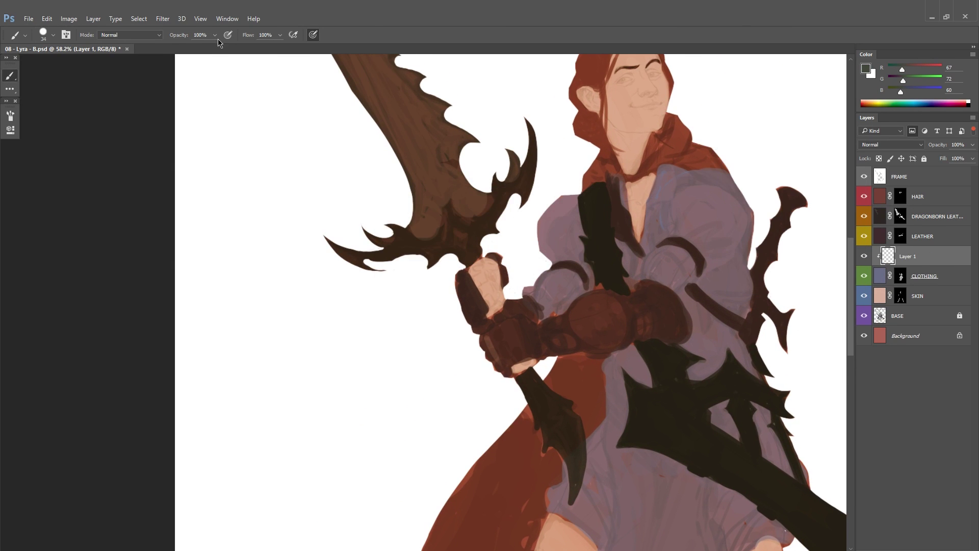
{"action": "mouse_move", "coordinate": [712, 176]}
{"action": "left_mouse_down"}
{"action": "mouse_move", "coordinate": [714, 296]}
{"action": "mouse_move", "coordinate": [649, 235]}
{"action": "left_mouse_up"}
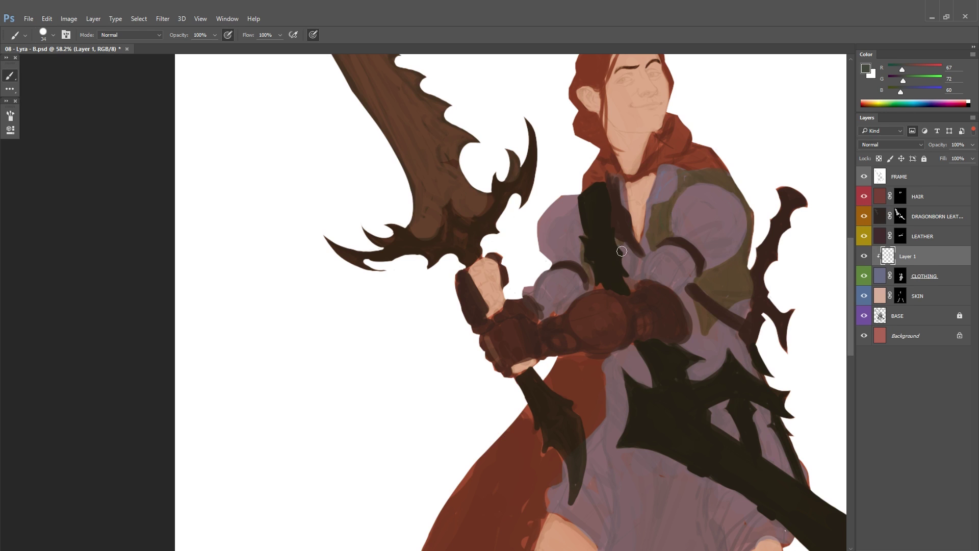
Step: Adjust the vest colour with Hue/Saturation, setting hue to +27 and saturation to +40
{"action": "key", "text": "ctrl+minus"}
{"action": "key", "text": "ctrl+minus"}
{"action": "key", "text": "ctrl+u"}
{"action": "left_click_drag", "start_coordinate": [648, 386], "coordinate": [674, 411]}
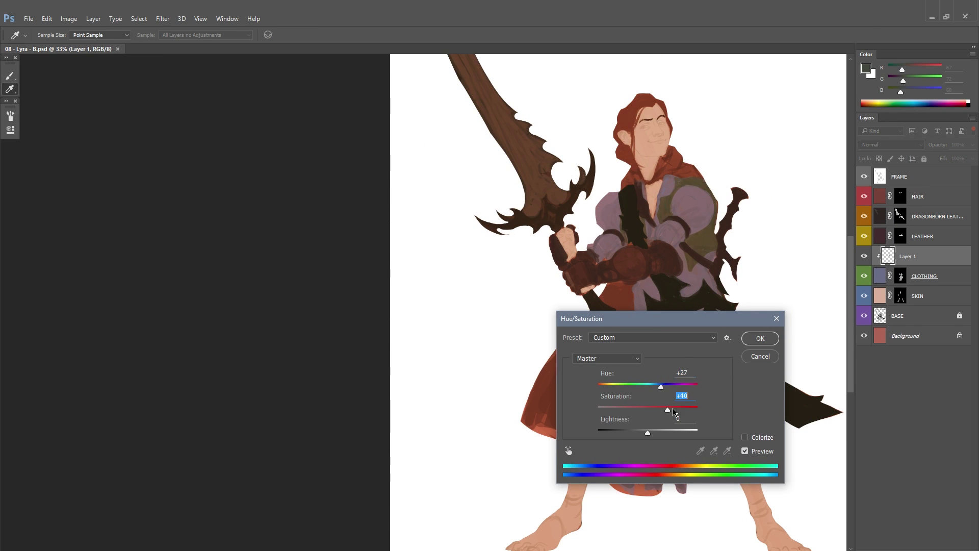
{"action": "key", "text": "Return"}
Step: Flip the canvas, pick a light grey, and paint both shirt sleeves on the clipped clothing layer
{"action": "key", "text": "ctrl+shift+h"}
{"action": "scroll", "coordinate": [678, 255], "scroll_direction": "up", "scroll_amount": 3}
{"action": "scroll", "coordinate": [663, 286], "scroll_direction": "down", "scroll_amount": 2}
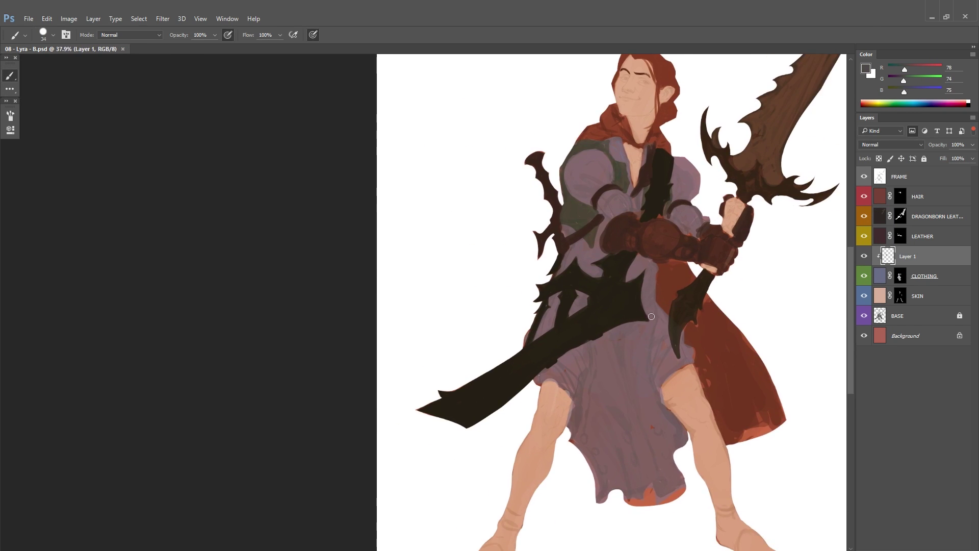
{"action": "left_click_drag", "start_coordinate": [626, 219], "coordinate": [599, 261]}
{"action": "left_click", "coordinate": [866, 68]}
{"action": "left_click", "coordinate": [712, 336]}
{"action": "left_click", "coordinate": [596, 313]}
{"action": "left_click", "coordinate": [806, 271]}
{"action": "left_click_drag", "start_coordinate": [571, 225], "coordinate": [541, 215]}
{"action": "mouse_move", "coordinate": [525, 191]}
{"action": "left_mouse_down"}
{"action": "mouse_move", "coordinate": [535, 219]}
{"action": "mouse_move", "coordinate": [572, 246]}
{"action": "left_mouse_up"}
{"action": "left_click_drag", "start_coordinate": [630, 171], "coordinate": [587, 179]}
{"action": "left_click_drag", "start_coordinate": [692, 260], "coordinate": [719, 260]}
Step: Pick a beige of RGB 145, 136, 113 and paint the shorts on both thighs
{"action": "left_click", "coordinate": [866, 69]}
{"action": "left_click", "coordinate": [714, 393]}
{"action": "left_click", "coordinate": [601, 332]}
{"action": "left_click", "coordinate": [805, 272]}
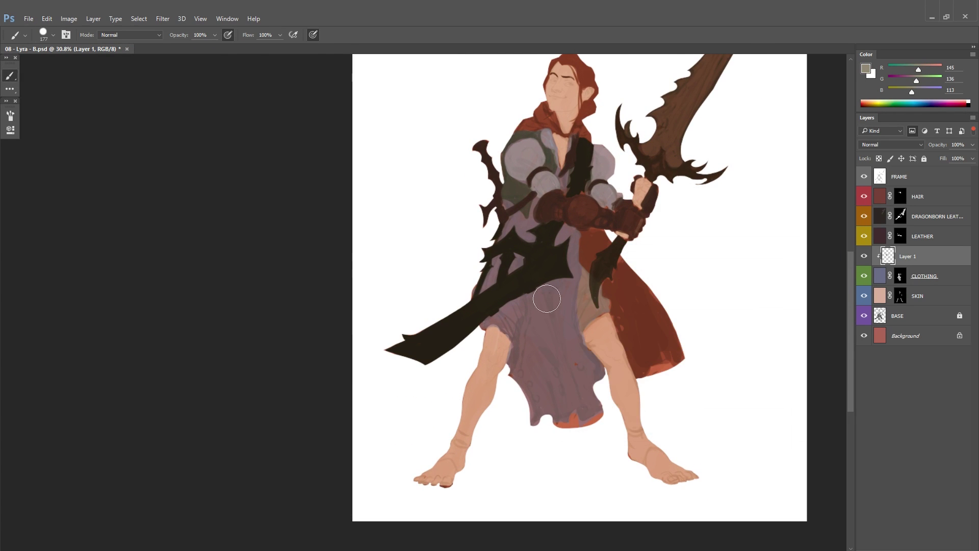
{"action": "left_click_drag", "start_coordinate": [498, 270], "coordinate": [505, 318]}
{"action": "left_click_drag", "start_coordinate": [669, 262], "coordinate": [641, 294]}
{"action": "scroll", "coordinate": [645, 299], "scroll_direction": "up", "scroll_amount": 3}
{"action": "scroll", "coordinate": [733, 284], "scroll_direction": "down", "scroll_amount": 1}
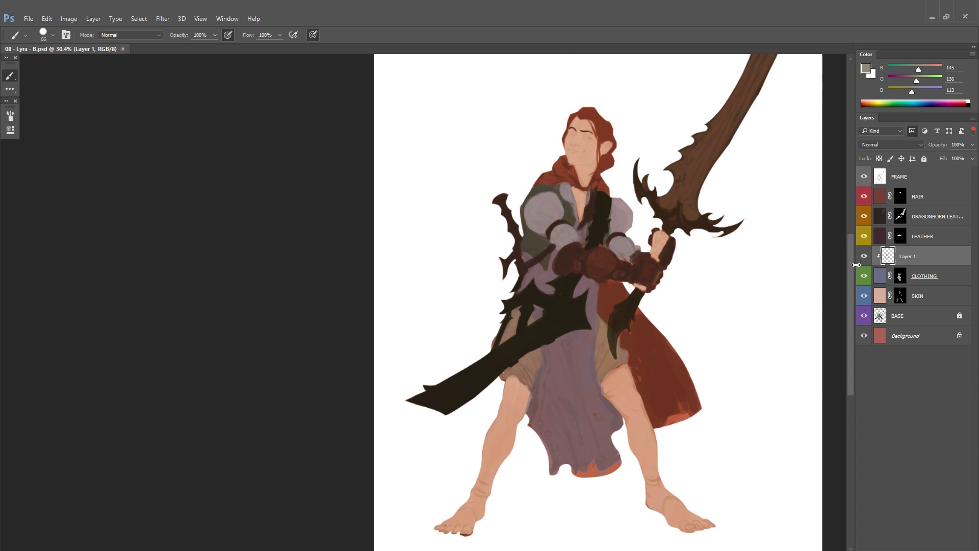
Step: Create a red-labelled layer named CLOAK directly above the Background, fill it with the beige, and add a mask hiding everything
{"action": "key", "text": "alt+shift+comma"}
{"action": "key", "text": "ctrl+shift+n"}
{"action": "type", "text": "CLOAK"}
{"action": "key", "text": "Return"}
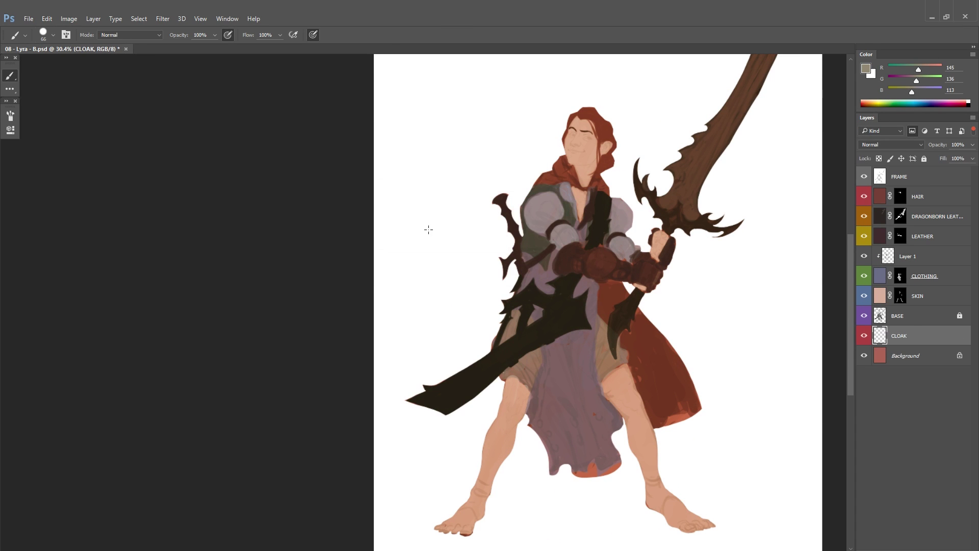
{"action": "key", "text": "alt+BackSpace"}
{"action": "key", "text": "ctrl+alt+m"}
Step: Reveal the beige over the cape and the hooded collar by painting on the CLOAK mask, and save the file
{"action": "scroll", "coordinate": [594, 280], "scroll_direction": "up", "scroll_amount": 4}
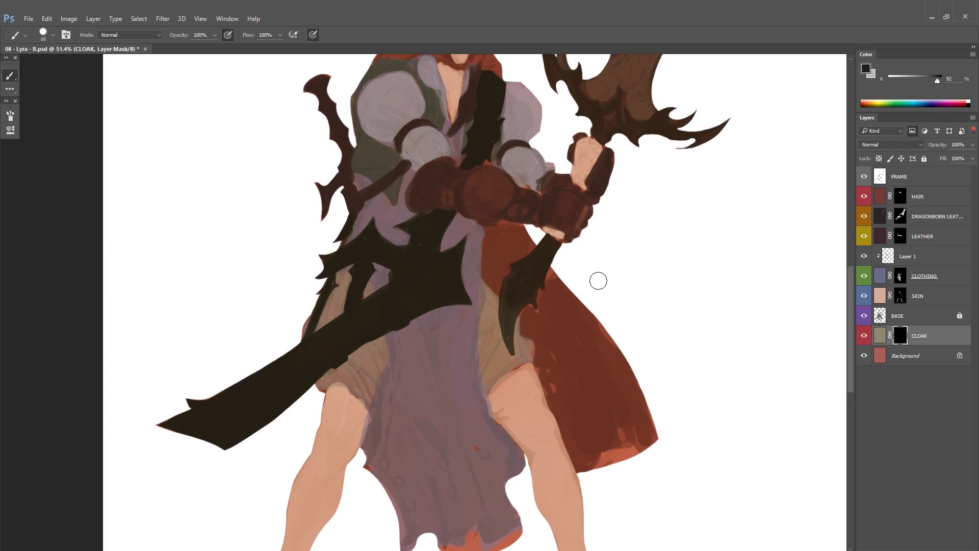
{"action": "mouse_move", "coordinate": [558, 276]}
{"action": "left_mouse_down"}
{"action": "mouse_move", "coordinate": [535, 313]}
{"action": "mouse_move", "coordinate": [658, 397]}
{"action": "left_mouse_up"}
{"action": "scroll", "coordinate": [514, 254], "scroll_direction": "up", "scroll_amount": 3}
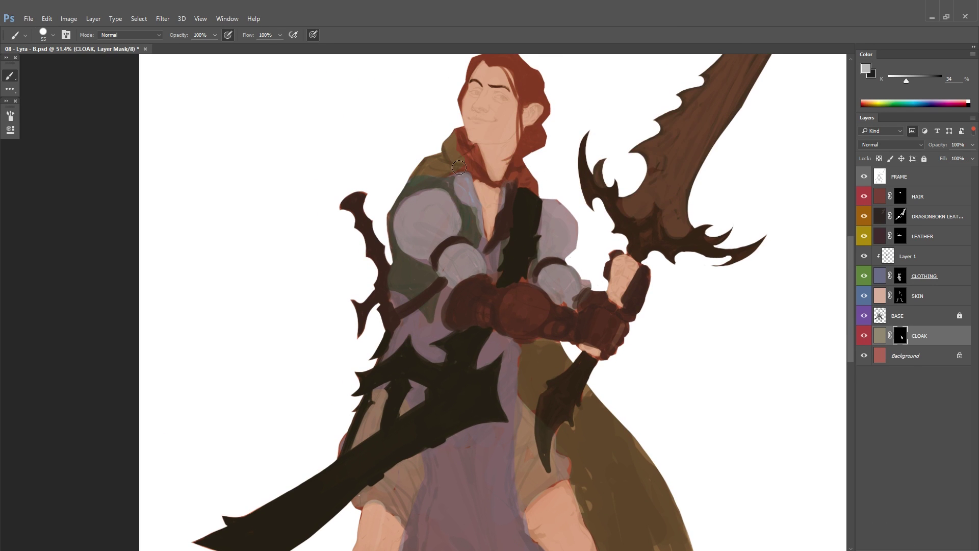
{"action": "left_click_drag", "start_coordinate": [519, 181], "coordinate": [533, 190]}
{"action": "scroll", "coordinate": [542, 275], "scroll_direction": "down", "scroll_amount": 5}
{"action": "key", "text": "ctrl+s"}
{"action": "left_click", "coordinate": [879, 335]}
{"action": "key", "text": "ctrl+u"}
{"action": "left_click_drag", "start_coordinate": [648, 433], "coordinate": [636, 432]}
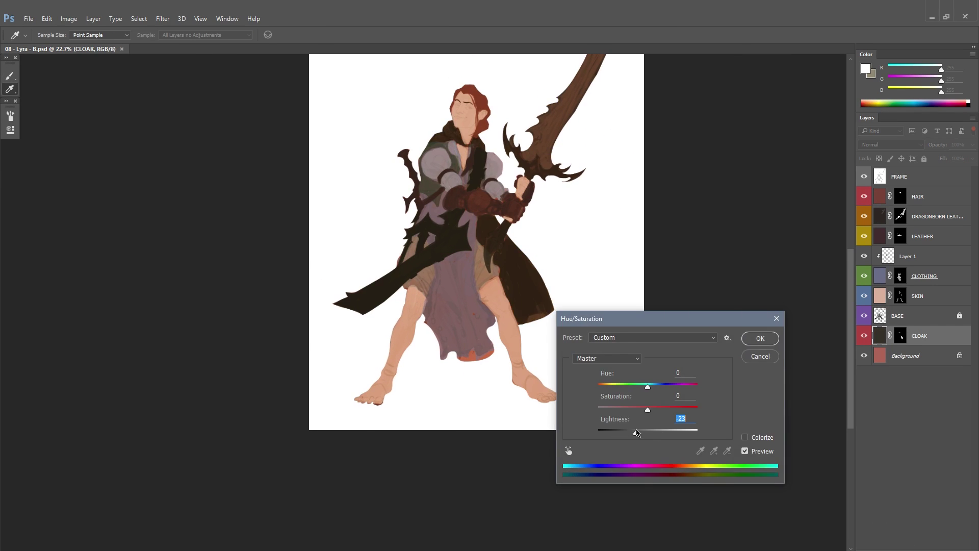
{"action": "key", "text": "Escape"}
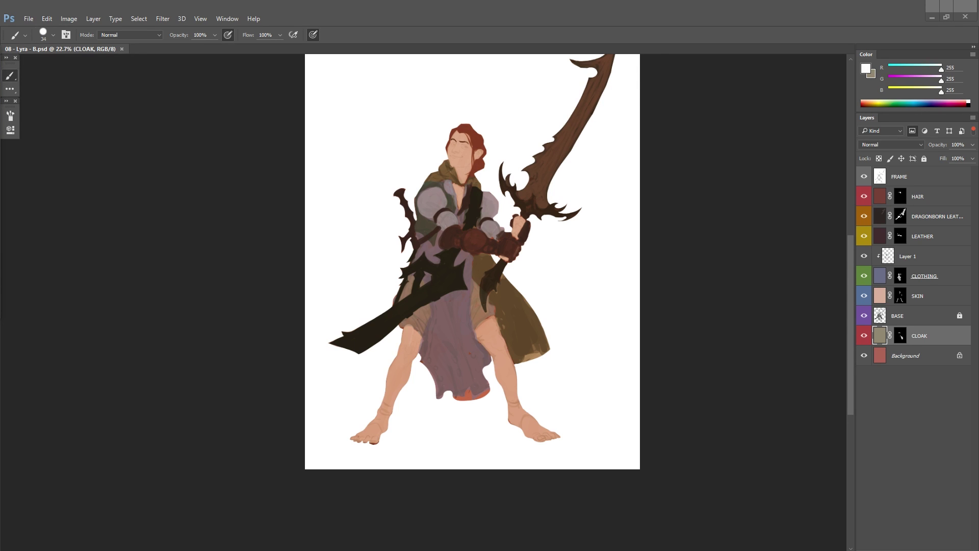
Step: Duplicate the image as 08 - Lyra - C, save it as a new file, and lock the FRAME layer
{"action": "left_click_drag", "start_coordinate": [701, 225], "coordinate": [711, 255]}
{"action": "left_click_drag", "start_coordinate": [533, 210], "coordinate": [526, 240]}
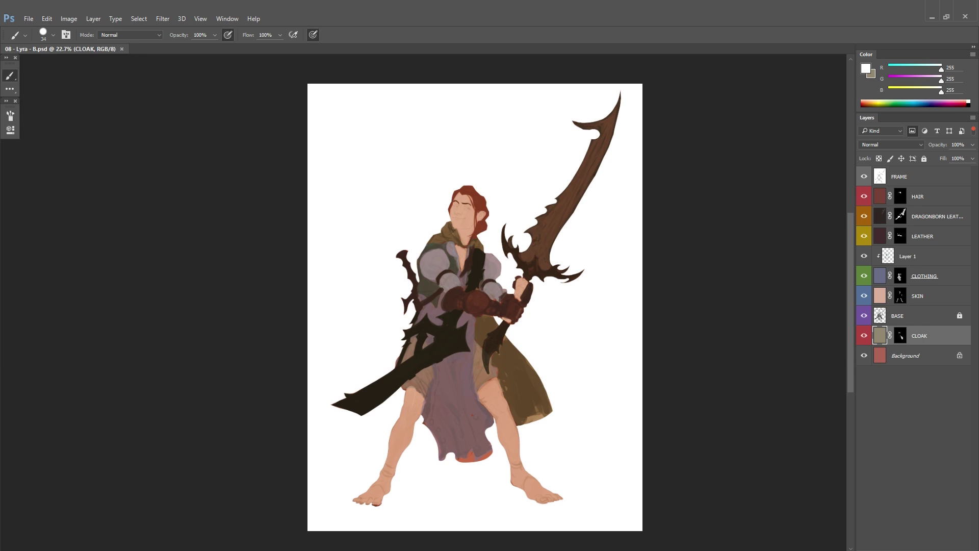
{"action": "left_click", "coordinate": [68, 18]}
{"action": "left_click", "coordinate": [97, 153]}
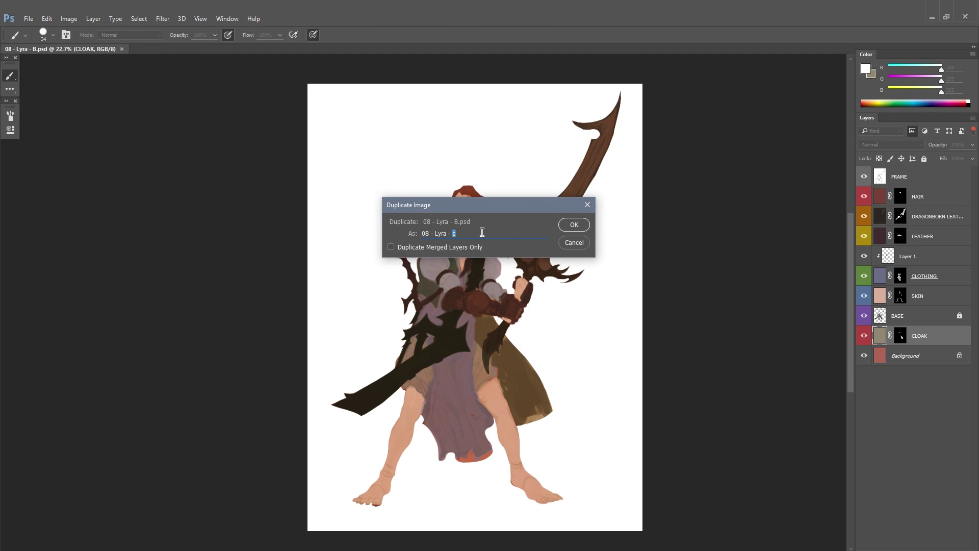
{"action": "left_click", "coordinate": [573, 220]}
{"action": "key", "text": "ctrl+shift+s"}
{"action": "left_click", "coordinate": [924, 159]}
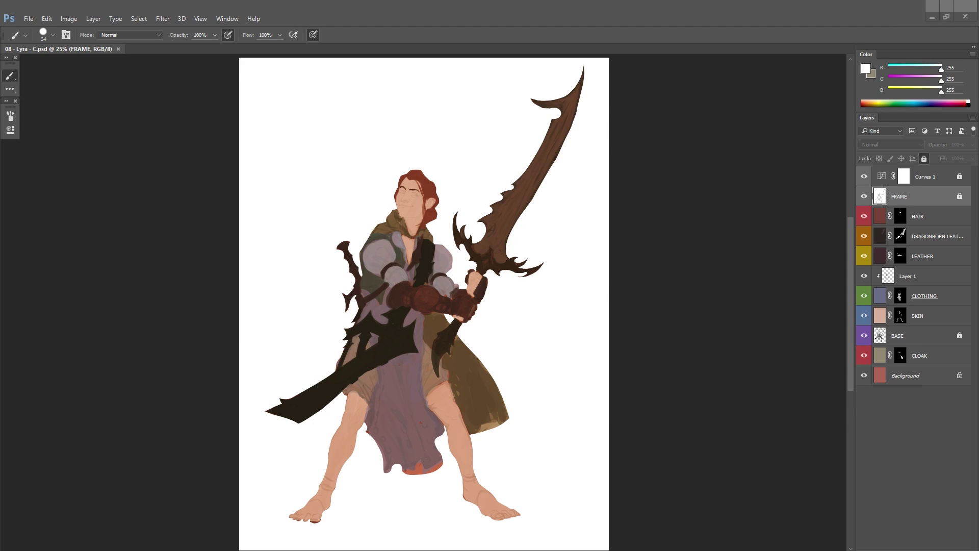
Step: Shift the CLOAK layer's colour to a muted purple-grey with Hue/Saturation
{"action": "left_click", "coordinate": [919, 356]}
{"action": "key", "text": "ctrl+u"}
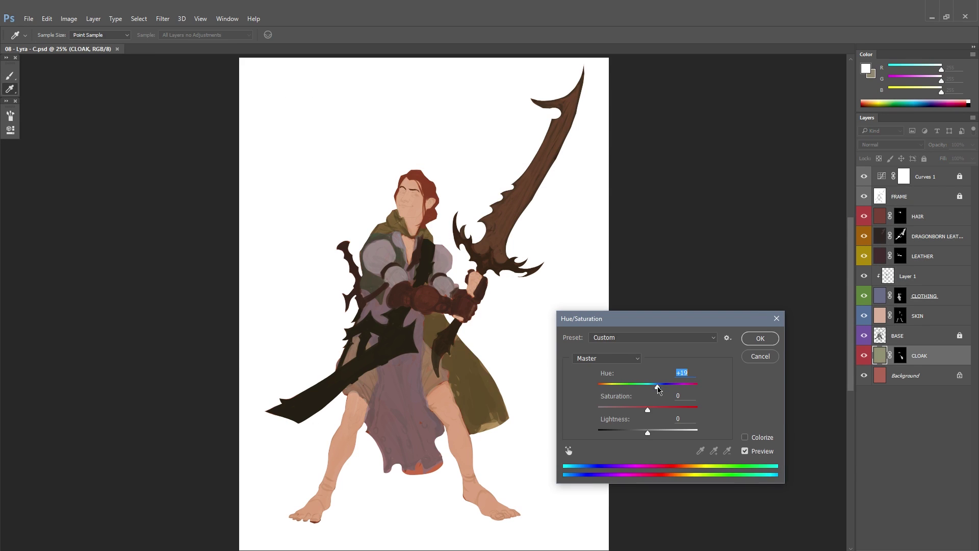
{"action": "left_click_drag", "start_coordinate": [647, 387], "coordinate": [605, 390]}
{"action": "left_click", "coordinate": [760, 338]}
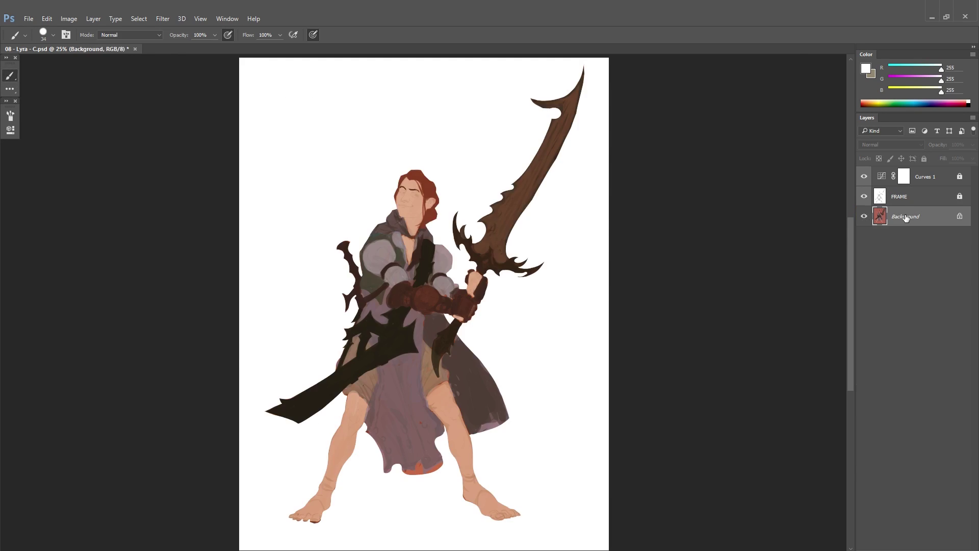
Step: Merge the colour layers into the Background and turn it into a locked layer named BASE
{"action": "right_click", "coordinate": [864, 216]}
{"action": "key", "text": "Escape"}
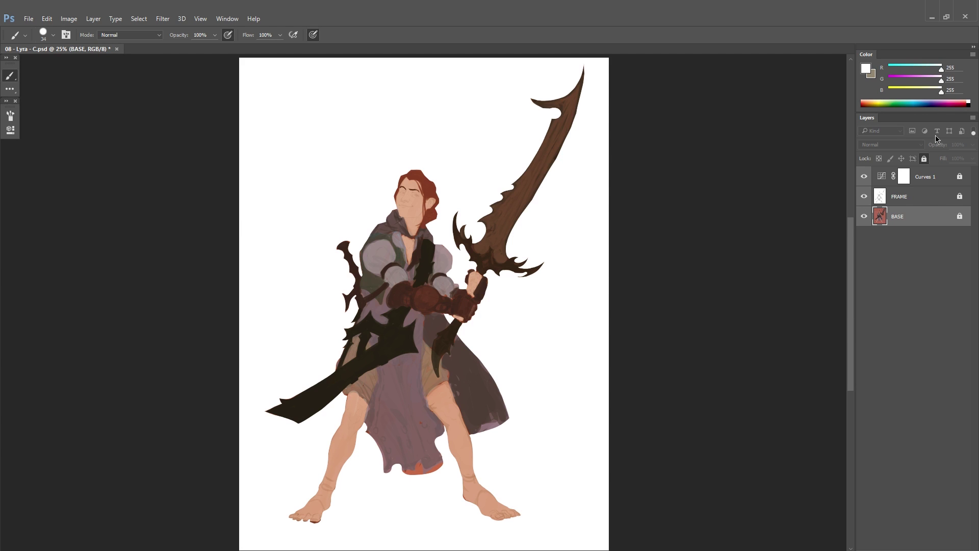
Step: Filter the layer list to pixel layers and add a violet PAINTOVER layer clipped to BASE
{"action": "left_click", "coordinate": [912, 130]}
{"action": "key", "text": "ctrl+shift+n"}
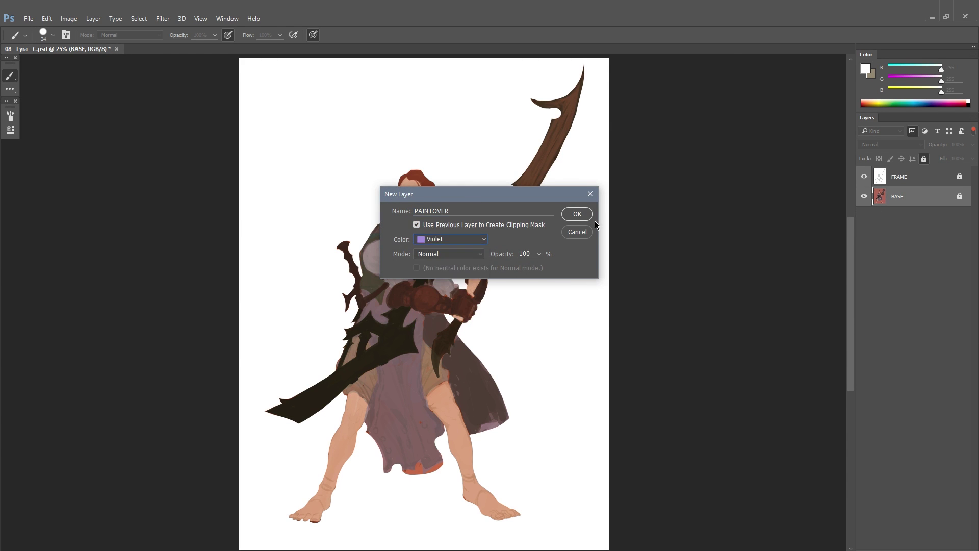
{"action": "left_click", "coordinate": [576, 214]}
{"action": "scroll", "coordinate": [509, 178], "scroll_direction": "up", "scroll_amount": 4}
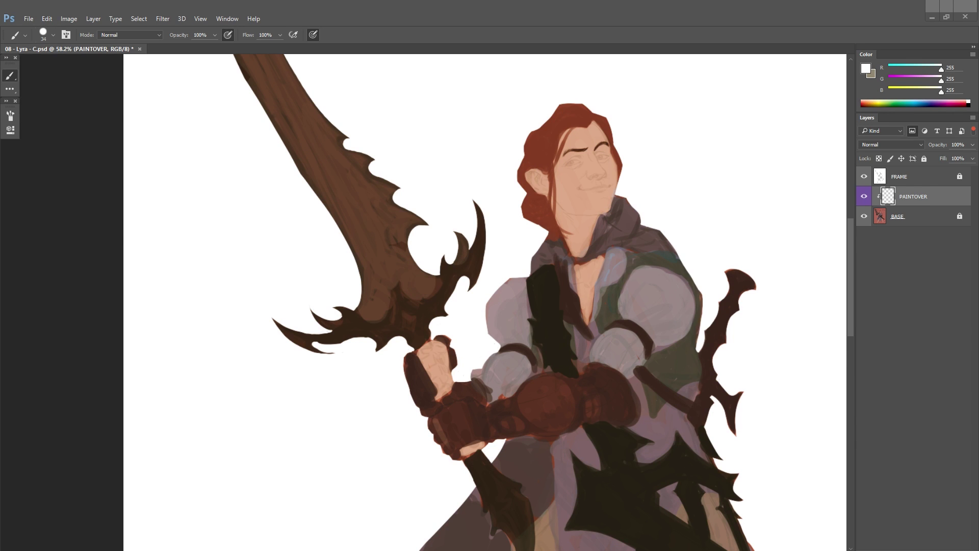
{"action": "scroll", "coordinate": [509, 255], "scroll_direction": "down", "scroll_amount": 5}
{"action": "scroll", "coordinate": [684, 308], "scroll_direction": "up", "scroll_amount": 4}
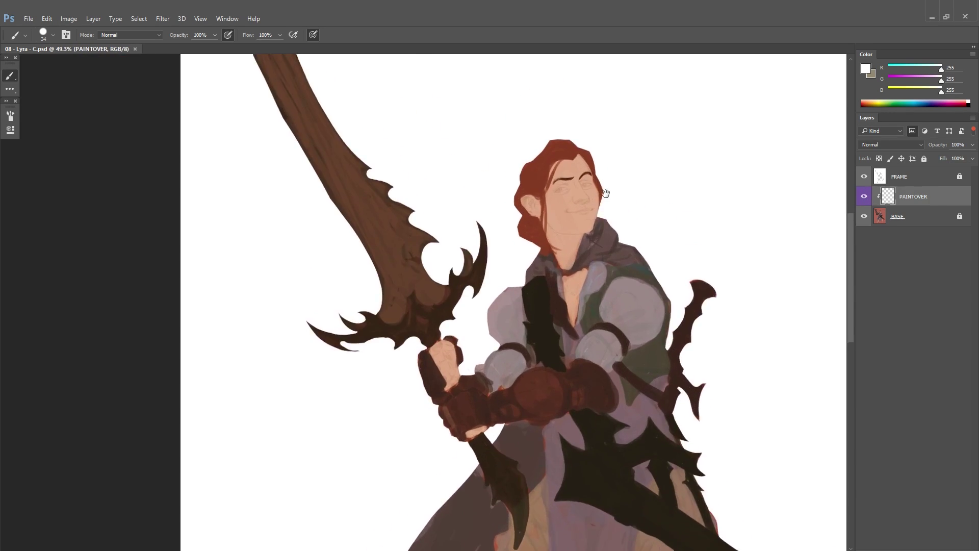
{"action": "scroll", "coordinate": [606, 193], "scroll_direction": "down", "scroll_amount": 5}
Step: Add a violet-tagged, black-filled layer with a black mask, name it OCCLUSION, and place it beneath an unclipped PAINTOVER
{"action": "key", "text": "h"}
{"action": "key", "text": "F2"}
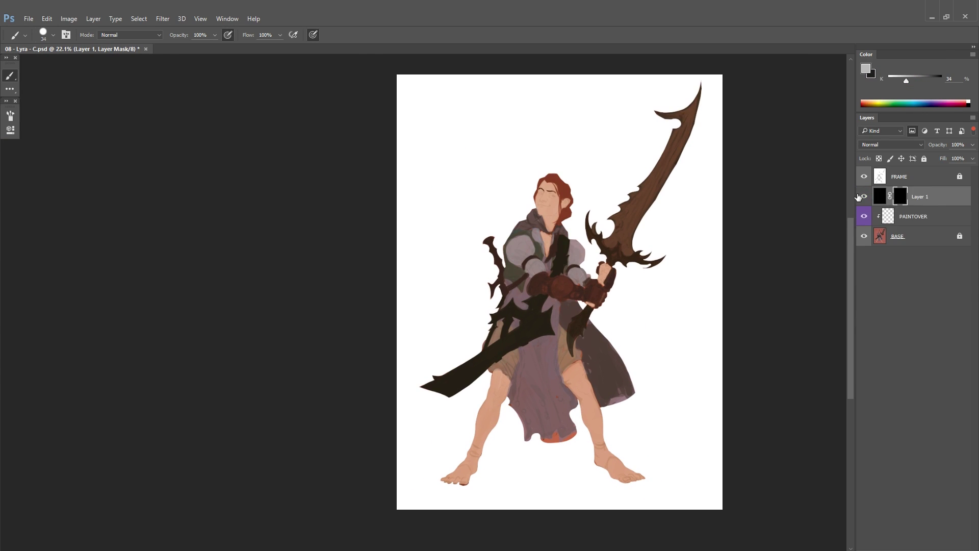
{"action": "left_click_drag", "start_coordinate": [918, 216], "coordinate": [917, 197]}
{"action": "right_click", "coordinate": [908, 196]}
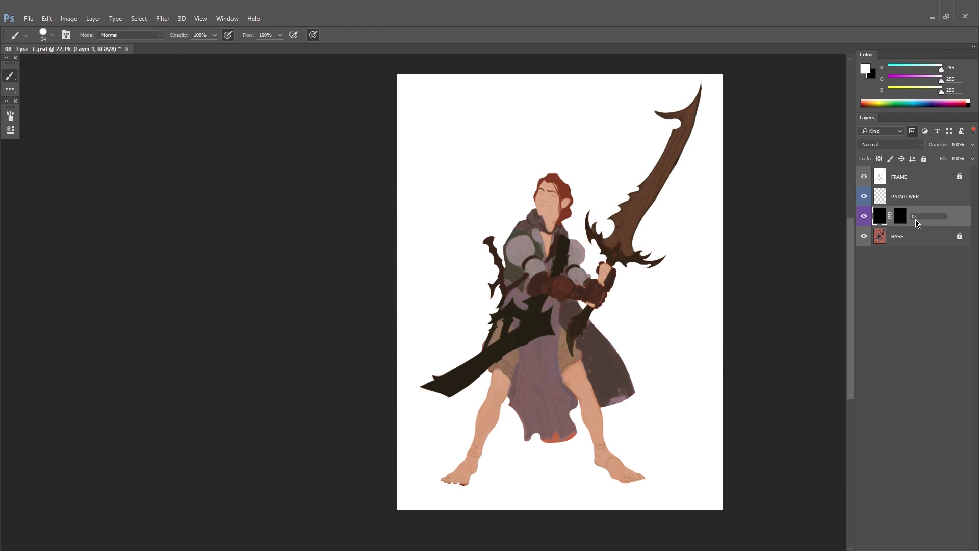
{"action": "left_click", "coordinate": [900, 216]}
Step: Paint broad grey shadows on the OCCLUSION mask over the torso, sleeves, tunic, thighs and cloak
{"action": "scroll", "coordinate": [560, 190], "scroll_direction": "up", "scroll_amount": 2}
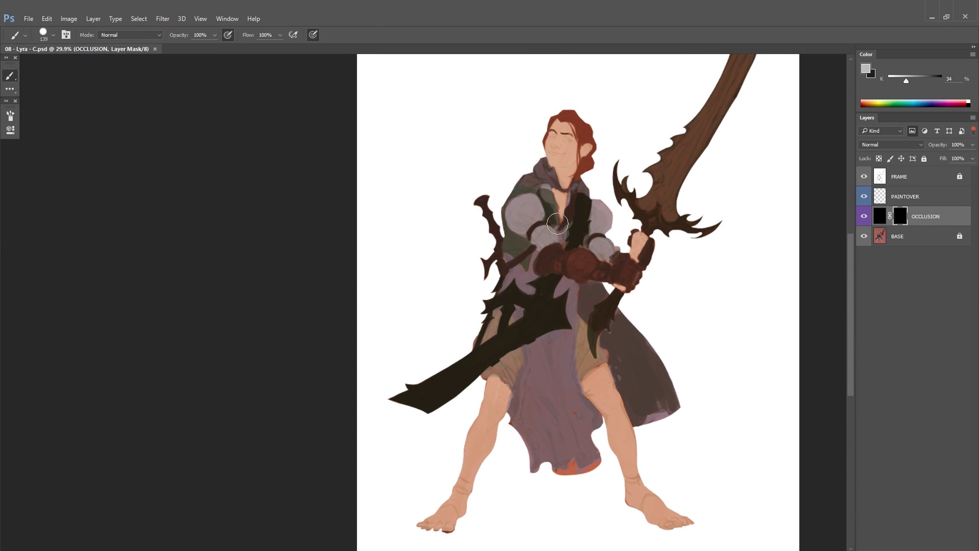
{"action": "mouse_move", "coordinate": [558, 223]}
{"action": "left_mouse_down"}
{"action": "mouse_move", "coordinate": [560, 178]}
{"action": "mouse_move", "coordinate": [586, 209]}
{"action": "mouse_move", "coordinate": [530, 219]}
{"action": "mouse_move", "coordinate": [528, 250]}
{"action": "mouse_move", "coordinate": [627, 403]}
{"action": "left_mouse_up"}
{"action": "left_click", "coordinate": [532, 268], "text": "alt"}
{"action": "left_click_drag", "start_coordinate": [531, 269], "coordinate": [560, 367]}
{"action": "left_click_drag", "start_coordinate": [515, 403], "coordinate": [501, 467]}
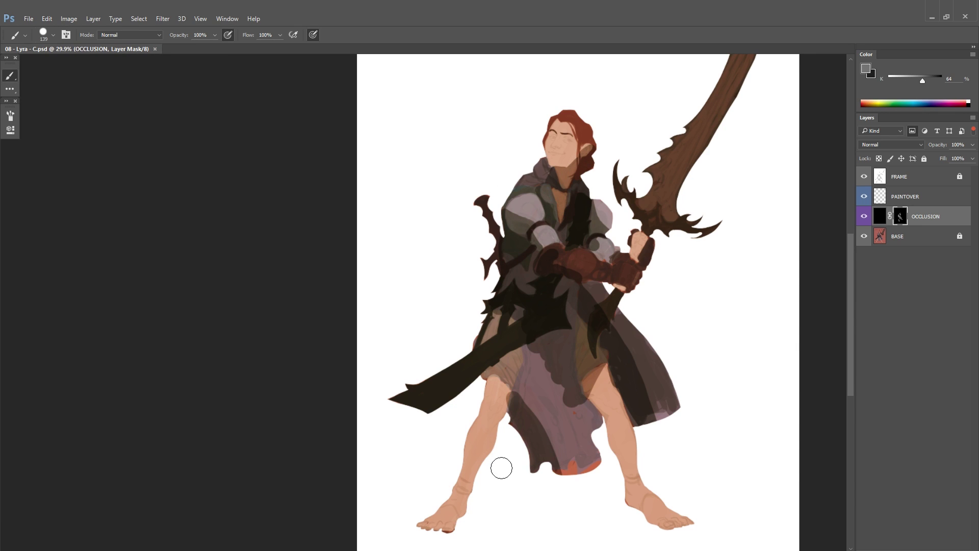
{"action": "left_click_drag", "start_coordinate": [608, 235], "coordinate": [628, 439]}
{"action": "scroll", "coordinate": [586, 357], "scroll_direction": "down", "scroll_amount": 3}
Step: Paint occlusion shadows over the hair, the far side of the face, the nose and the neck
{"action": "mouse_move", "coordinate": [561, 245]}
{"action": "left_mouse_down"}
{"action": "mouse_move", "coordinate": [645, 356]}
{"action": "mouse_move", "coordinate": [489, 357]}
{"action": "mouse_move", "coordinate": [555, 227]}
{"action": "mouse_move", "coordinate": [503, 294]}
{"action": "left_mouse_up"}
{"action": "scroll", "coordinate": [551, 153], "scroll_direction": "up", "scroll_amount": 3}
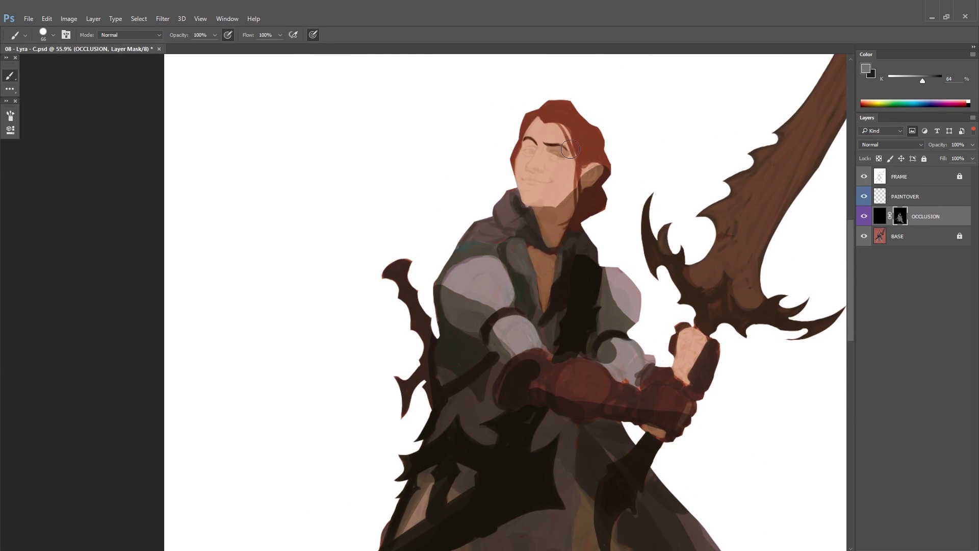
{"action": "mouse_move", "coordinate": [571, 117]}
{"action": "left_mouse_down"}
{"action": "mouse_move", "coordinate": [532, 169]}
{"action": "mouse_move", "coordinate": [551, 159]}
{"action": "mouse_move", "coordinate": [540, 176]}
{"action": "left_mouse_up"}
{"action": "left_click", "coordinate": [543, 143], "text": "alt"}
{"action": "mouse_move", "coordinate": [530, 132]}
{"action": "left_mouse_down"}
{"action": "mouse_move", "coordinate": [587, 169]}
{"action": "mouse_move", "coordinate": [576, 173]}
{"action": "left_mouse_up"}
{"action": "scroll", "coordinate": [556, 138], "scroll_direction": "up", "scroll_amount": 2}
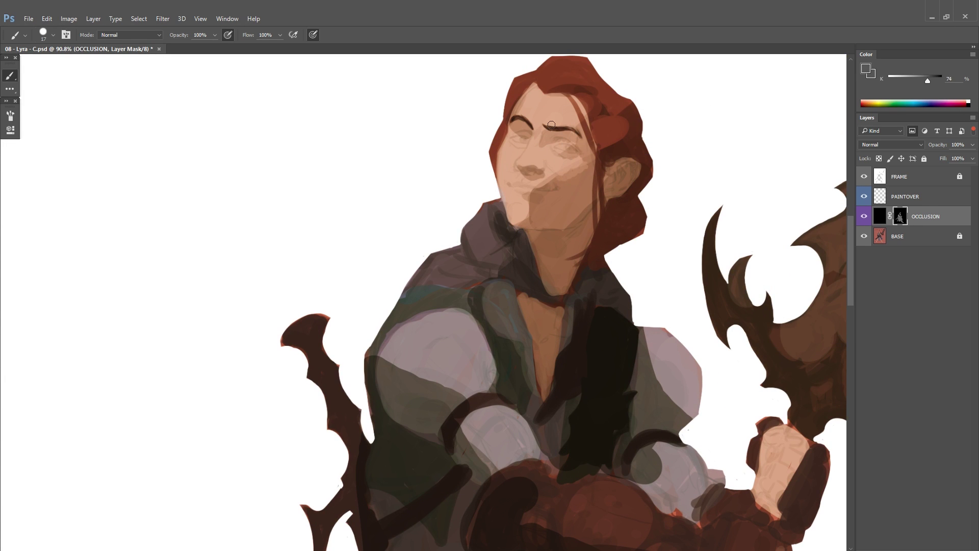
Step: Shade the eye sockets, mouth corners and cheeks on the OCCLUSION mask with sampled greys
{"action": "left_click", "coordinate": [549, 181], "text": "alt"}
{"action": "left_click_drag", "start_coordinate": [549, 181], "coordinate": [533, 188]}
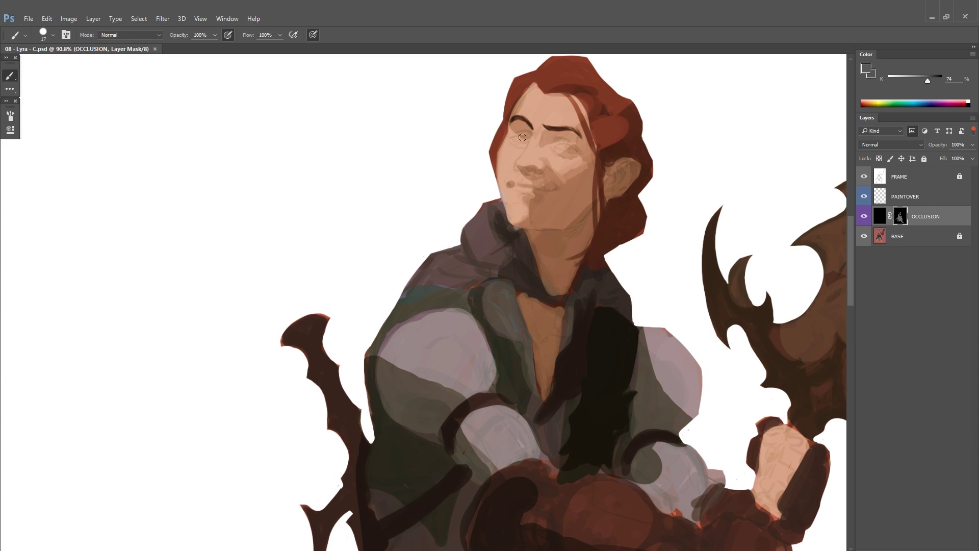
{"action": "scroll", "coordinate": [535, 84], "scroll_direction": "up", "scroll_amount": 1}
{"action": "left_click", "coordinate": [553, 226], "text": "alt"}
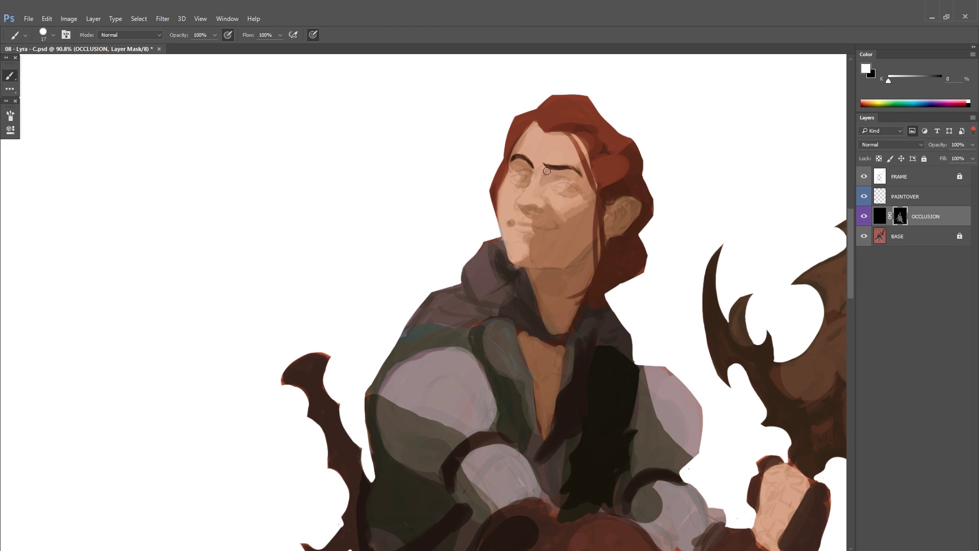
{"action": "left_click", "coordinate": [556, 225], "text": "alt"}
{"action": "mouse_move", "coordinate": [563, 247]}
{"action": "left_mouse_down"}
{"action": "mouse_move", "coordinate": [599, 277]}
{"action": "mouse_move", "coordinate": [591, 286]}
{"action": "left_mouse_up"}
{"action": "left_click_drag", "start_coordinate": [612, 209], "coordinate": [540, 263]}
Step: Soften the shadows on the ear, jaw and face edge using 30% brush opacity
{"action": "key", "text": "3"}
{"action": "left_click_drag", "start_coordinate": [586, 239], "coordinate": [540, 321]}
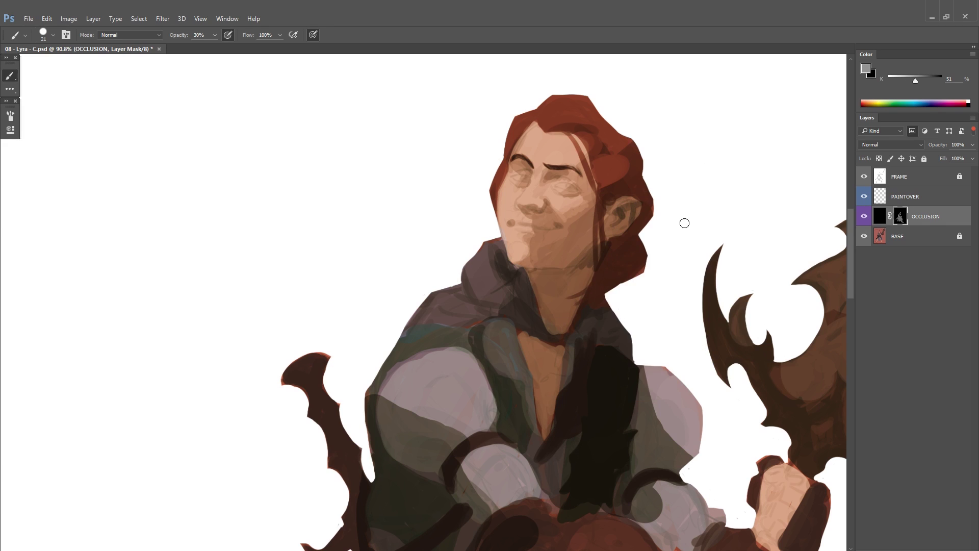
{"action": "left_click", "coordinate": [596, 248], "text": "alt"}
{"action": "left_click_drag", "start_coordinate": [502, 187], "coordinate": [503, 212]}
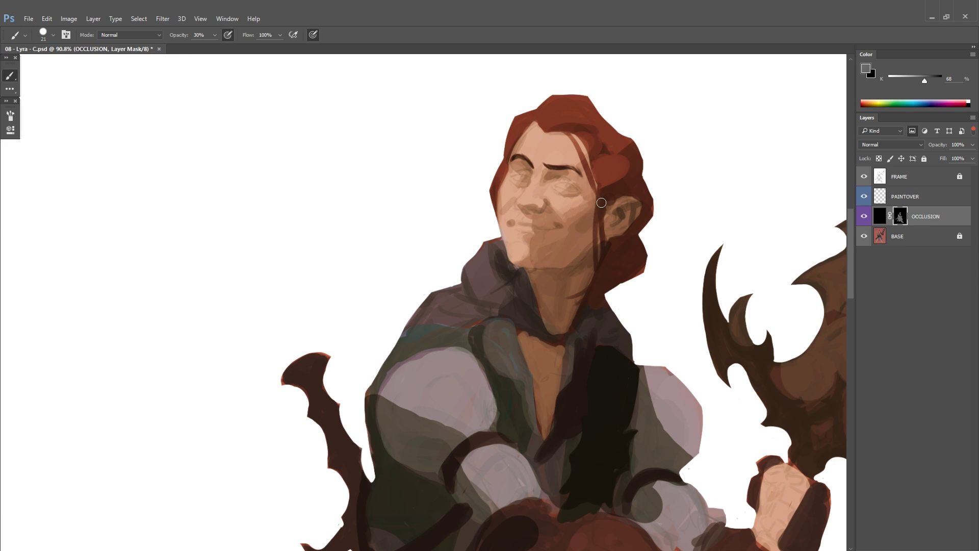
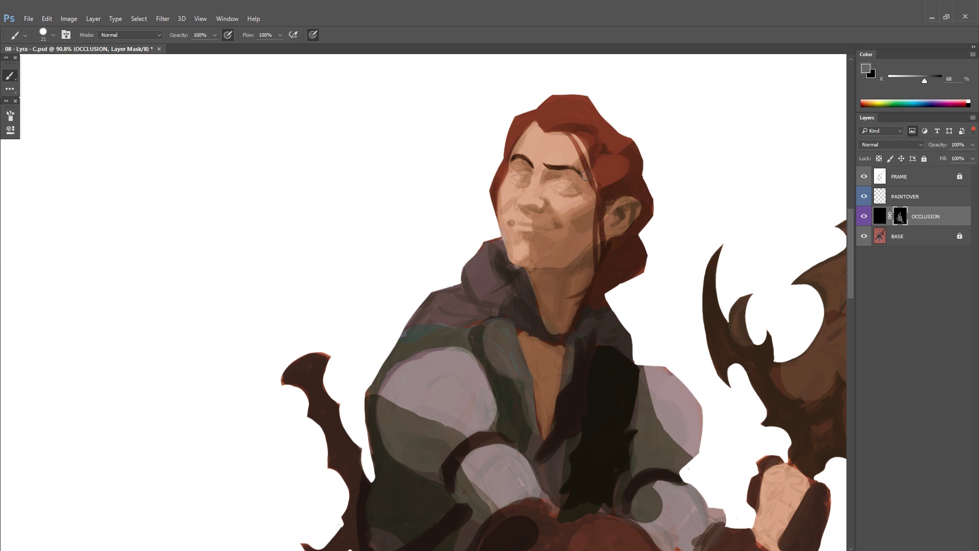
Step: Shade the sleeves and lower legs on the OCCLUSION mask, using a 26 px brush for the smaller forms
{"action": "scroll", "coordinate": [549, 270], "scroll_direction": "down", "scroll_amount": 5}
{"action": "scroll", "coordinate": [510, 189], "scroll_direction": "up", "scroll_amount": 3}
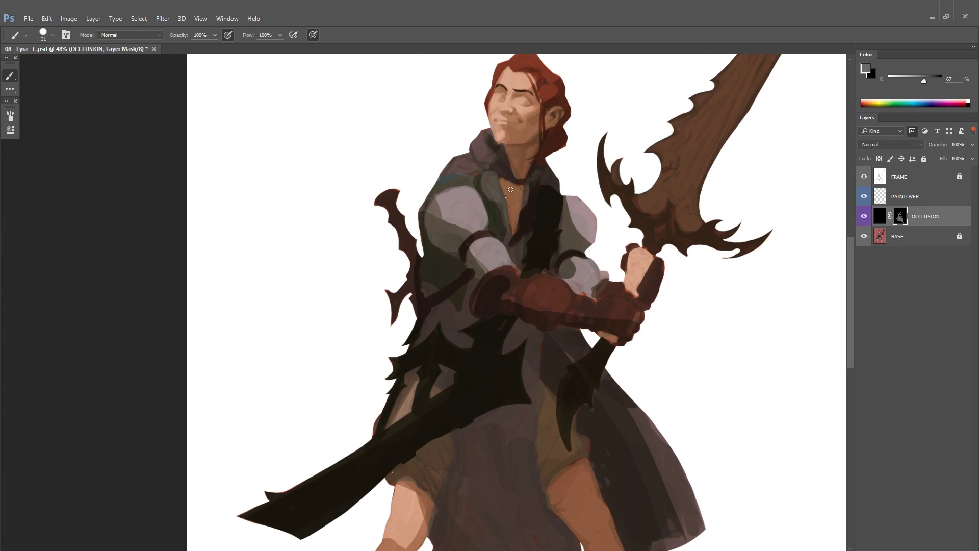
{"action": "scroll", "coordinate": [510, 230], "scroll_direction": "down", "scroll_amount": 2}
{"action": "right_click", "coordinate": [554, 194]}
{"action": "type", "text": "26"}
{"action": "key", "text": "Return"}
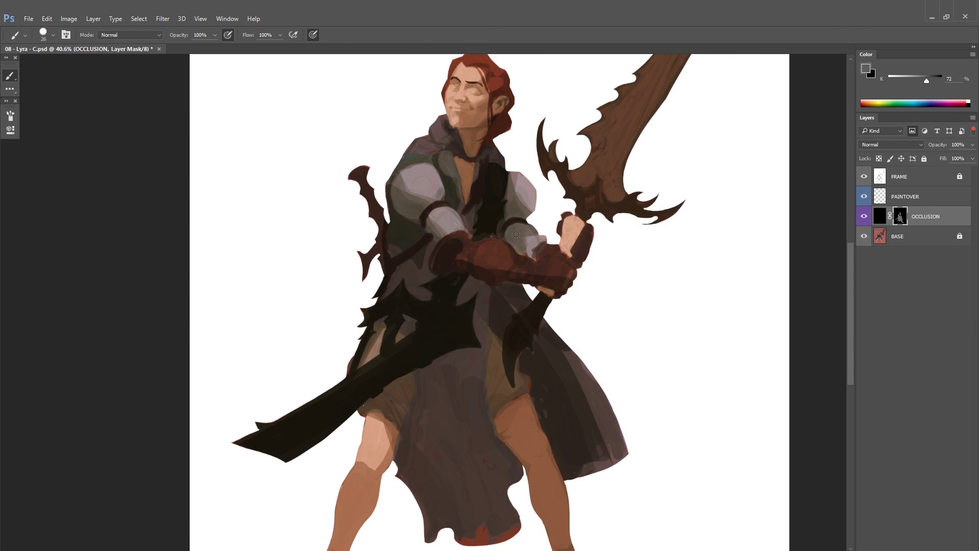
Step: Deepen the shadows on the sword arm's sleeve and the inner cloak with a 66 px brush
{"action": "left_click", "coordinate": [454, 246], "text": "alt"}
{"action": "right_click", "coordinate": [619, 217]}
{"action": "type", "text": "66"}
{"action": "key", "text": "Return"}
{"action": "left_click", "coordinate": [531, 229], "text": "alt"}
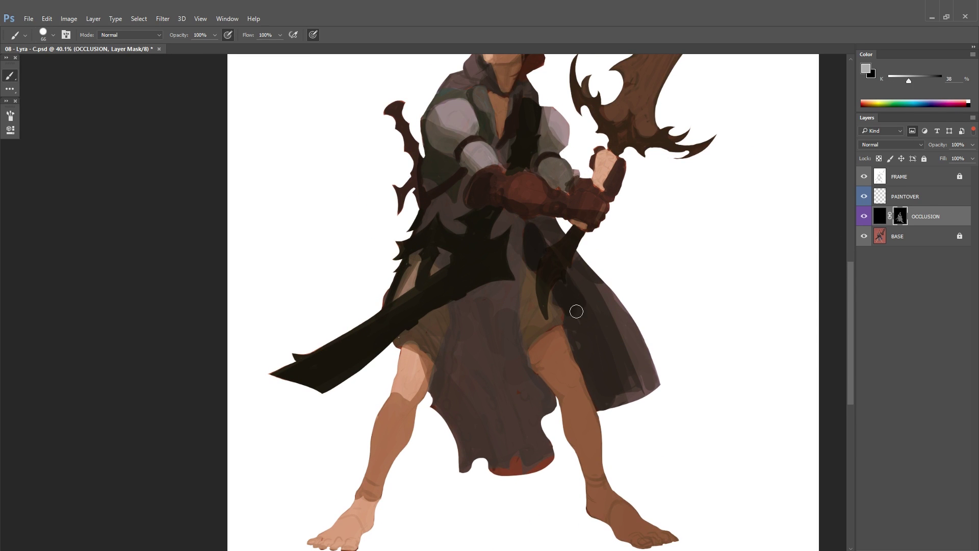
{"action": "left_click_drag", "start_coordinate": [573, 310], "coordinate": [616, 275]}
Step: Shade the lower hair, collar and sleeve folds on the OCCLUSION mask with a 21 px brush
{"action": "scroll", "coordinate": [616, 275], "scroll_direction": "up", "scroll_amount": 3}
{"action": "right_click", "coordinate": [622, 201]}
{"action": "type", "text": "21"}
{"action": "key", "text": "Return"}
{"action": "left_click", "coordinate": [622, 201], "text": "alt"}
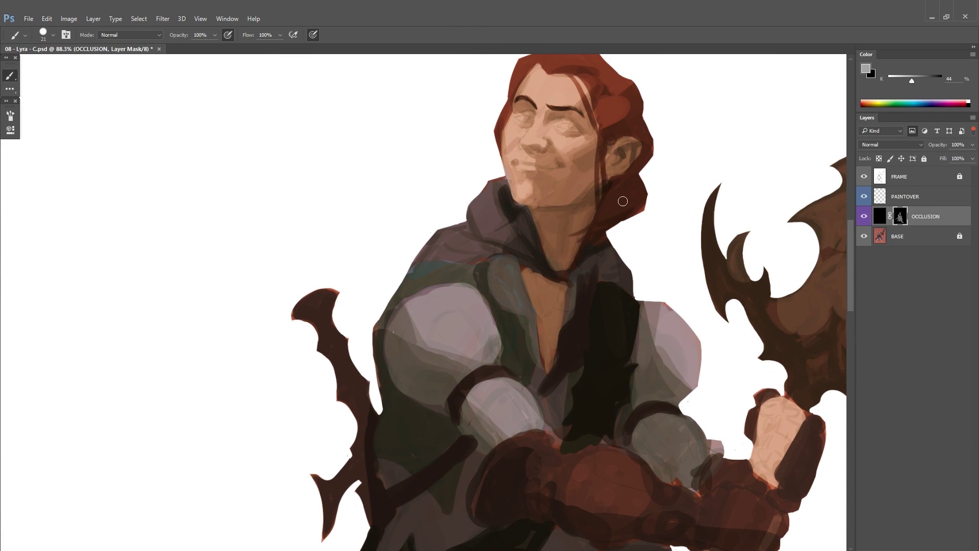
{"action": "left_click_drag", "start_coordinate": [623, 201], "coordinate": [706, 172]}
{"action": "scroll", "coordinate": [705, 172], "scroll_direction": "down", "scroll_amount": 4}
{"action": "scroll", "coordinate": [492, 162], "scroll_direction": "up", "scroll_amount": 4}
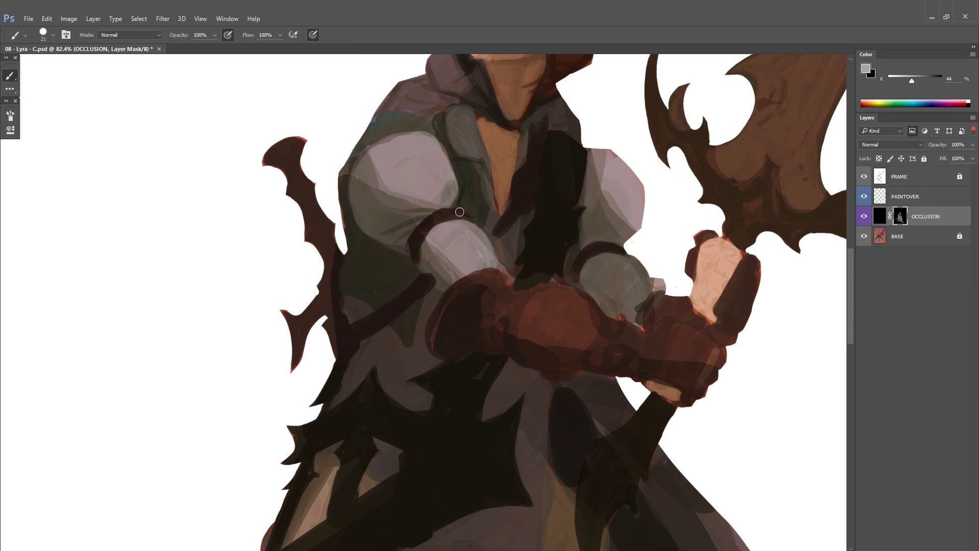
Step: Paint shadow segments along the grip of the weapon behind the back with a 42 px brush
{"action": "scroll", "coordinate": [459, 212], "scroll_direction": "down", "scroll_amount": 4}
{"action": "right_click", "coordinate": [400, 209]}
{"action": "type", "text": "42"}
{"action": "key", "text": "Return"}
{"action": "key", "text": "x"}
{"action": "scroll", "coordinate": [403, 216], "scroll_direction": "up", "scroll_amount": 2}
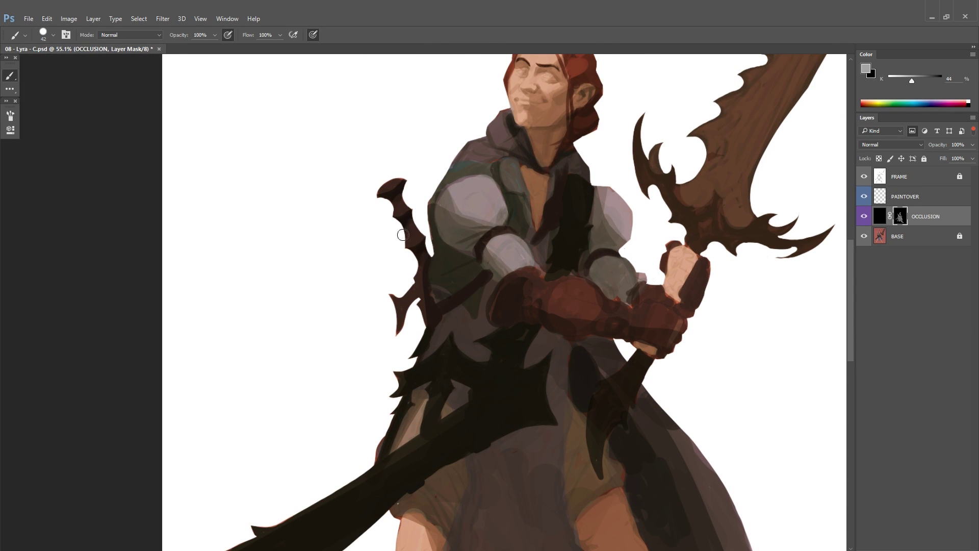
Step: Darken the folds and hems of both legs of the shorts on the OCCLUSION mask
{"action": "scroll", "coordinate": [381, 185], "scroll_direction": "up", "scroll_amount": 1}
{"action": "scroll", "coordinate": [609, 234], "scroll_direction": "down", "scroll_amount": 3}
{"action": "scroll", "coordinate": [374, 302], "scroll_direction": "up", "scroll_amount": 3}
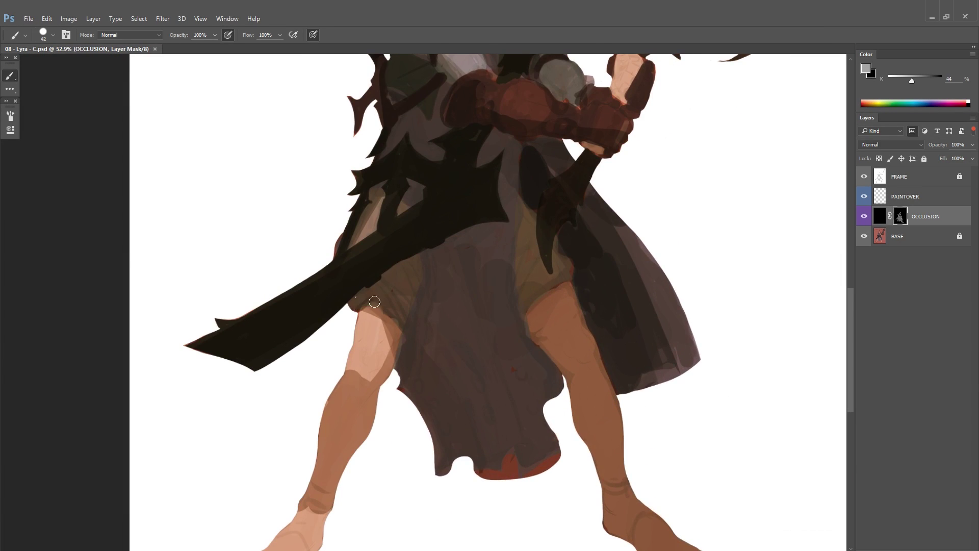
{"action": "left_click_drag", "start_coordinate": [391, 309], "coordinate": [416, 258]}
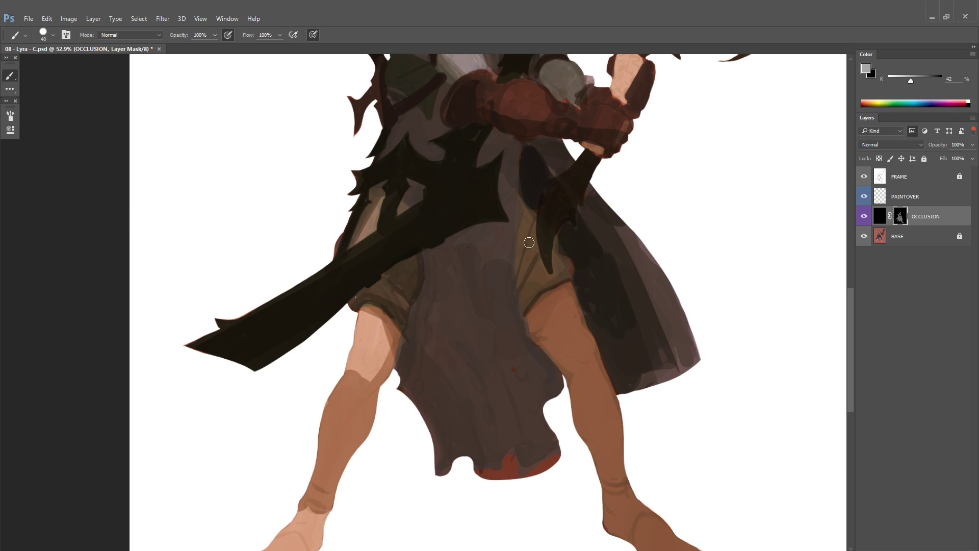
{"action": "mouse_move", "coordinate": [525, 240]}
{"action": "left_mouse_down"}
{"action": "mouse_move", "coordinate": [520, 311]}
{"action": "mouse_move", "coordinate": [566, 326]}
{"action": "left_mouse_up"}
{"action": "scroll", "coordinate": [545, 309], "scroll_direction": "down", "scroll_amount": 3}
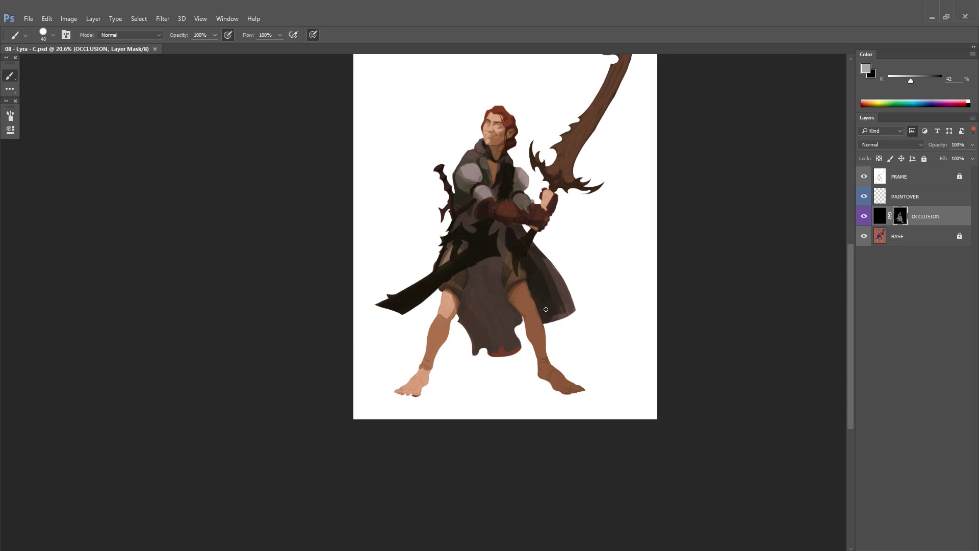
Step: Examine the occlusion shading across the whole figure in full-screen mode with the view mirrored
{"action": "key", "text": "f"}
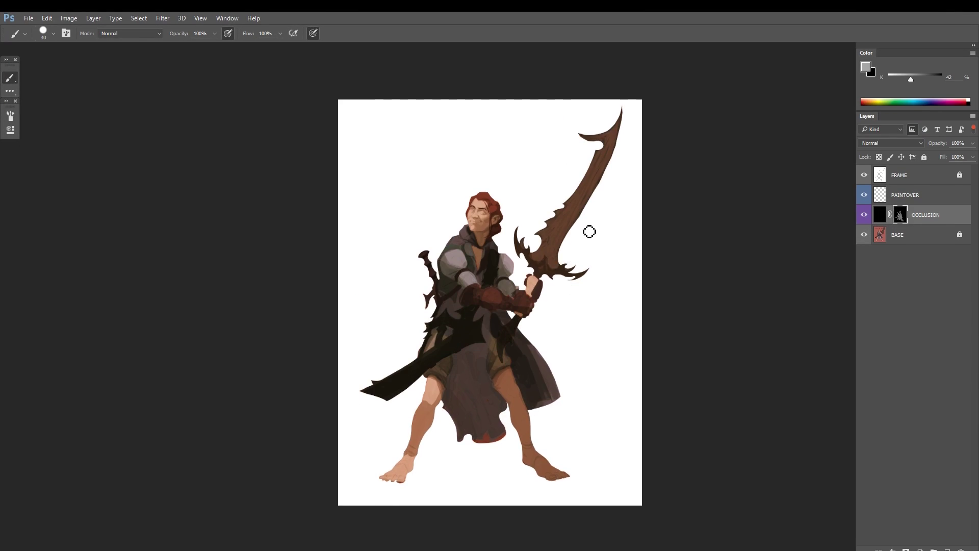
{"action": "scroll", "coordinate": [495, 238], "scroll_direction": "up", "scroll_amount": 3}
{"action": "scroll", "coordinate": [423, 296], "scroll_direction": "down", "scroll_amount": 2}
{"action": "left_click", "coordinate": [343, 170], "text": "alt"}
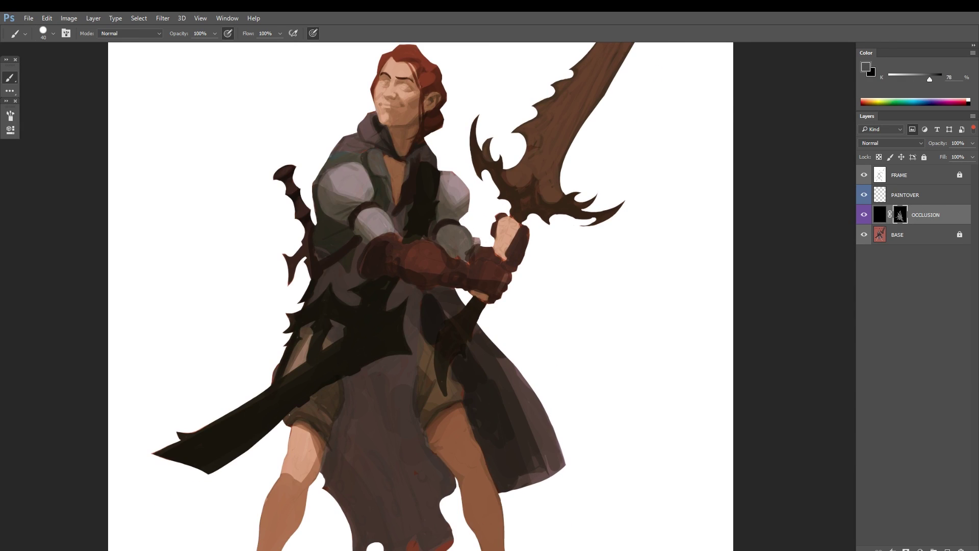
{"action": "scroll", "coordinate": [420, 296], "scroll_direction": "down", "scroll_amount": 3}
{"action": "key", "text": "ctrl+shift+h"}
{"action": "scroll", "coordinate": [421, 296], "scroll_direction": "up", "scroll_amount": 3}
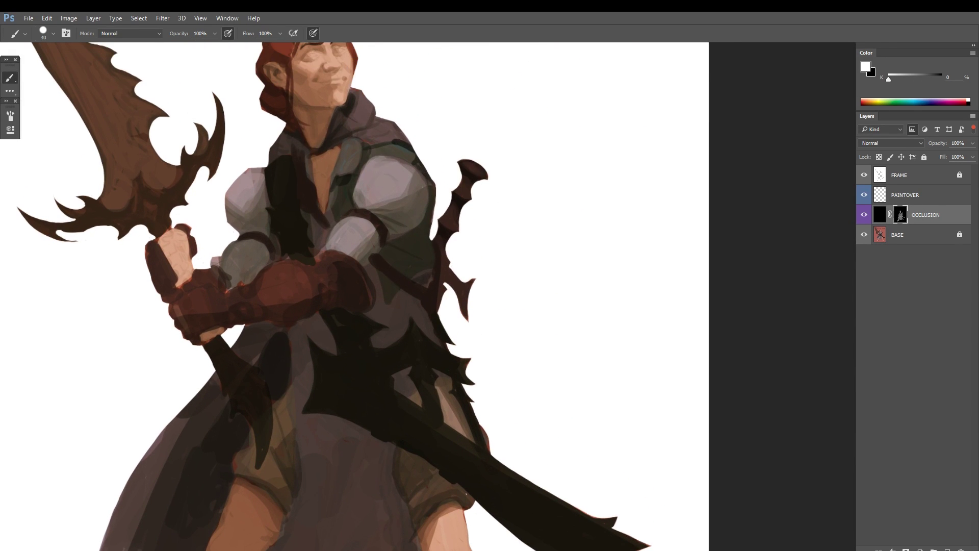
{"action": "left_click", "coordinate": [455, 216], "text": "alt"}
{"action": "scroll", "coordinate": [462, 207], "scroll_direction": "down", "scroll_amount": 4}
{"action": "scroll", "coordinate": [394, 317], "scroll_direction": "up", "scroll_amount": 3}
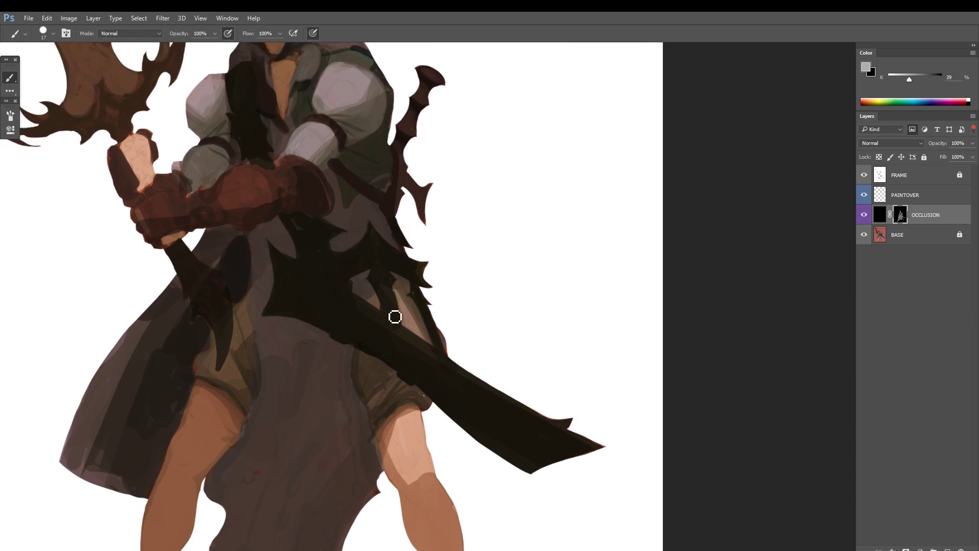
{"action": "scroll", "coordinate": [441, 322], "scroll_direction": "down", "scroll_amount": 1}
{"action": "scroll", "coordinate": [441, 323], "scroll_direction": "down", "scroll_amount": 2}
{"action": "scroll", "coordinate": [442, 322], "scroll_direction": "up", "scroll_amount": 3}
Step: Paint shadows along the greatsword's hooked tip and upper blade with brush sizes of 59 and 86 px
{"action": "right_click", "coordinate": [350, 172]}
{"action": "key", "text": "Return"}
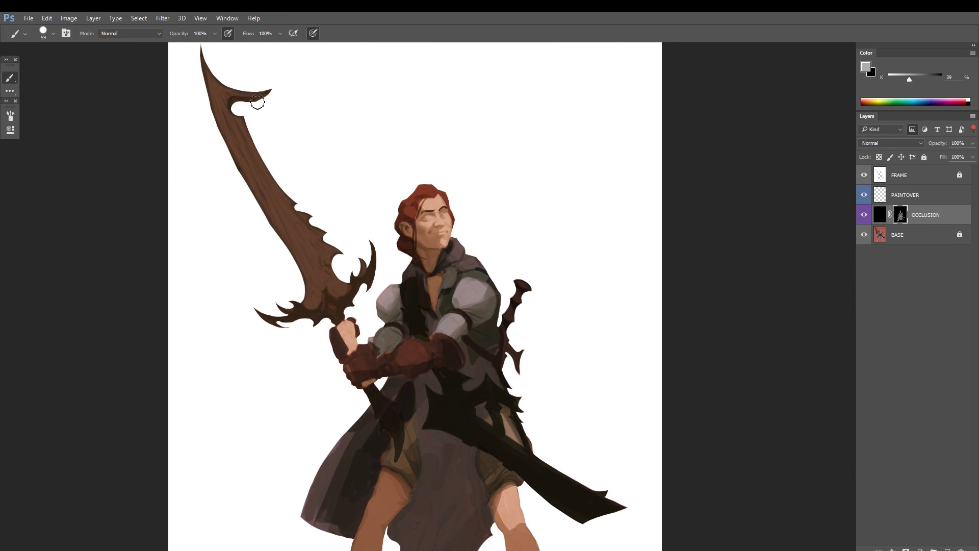
{"action": "left_click", "coordinate": [202, 55], "text": "alt"}
{"action": "left_click_drag", "start_coordinate": [203, 60], "coordinate": [286, 244]}
{"action": "right_click", "coordinate": [343, 264]}
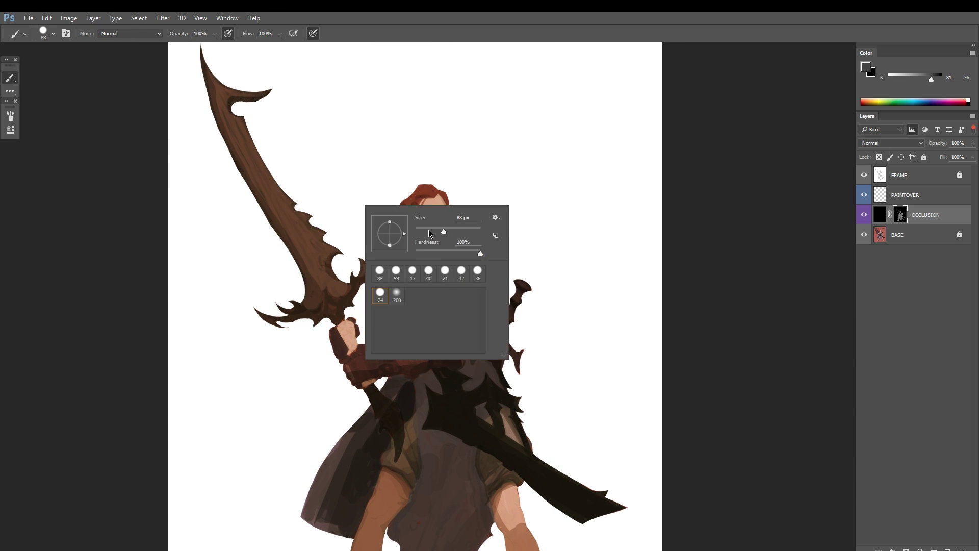
{"action": "key", "text": "Return"}
{"action": "key", "text": "d"}
{"action": "scroll", "coordinate": [306, 214], "scroll_direction": "up", "scroll_amount": 3}
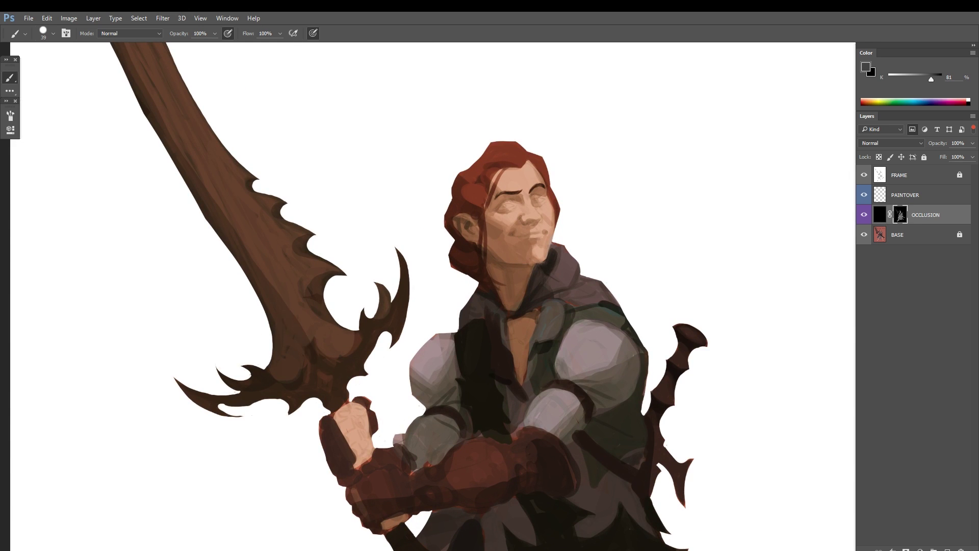
Step: Shade the greatsword's lower blade and its serrated edge down toward the guard
{"action": "scroll", "coordinate": [363, 423], "scroll_direction": "down", "scroll_amount": 3}
{"action": "right_click", "coordinate": [222, 148]}
{"action": "key", "text": "Return"}
{"action": "mouse_move", "coordinate": [222, 155]}
{"action": "left_mouse_down"}
{"action": "mouse_move", "coordinate": [283, 261]}
{"action": "mouse_move", "coordinate": [334, 316]}
{"action": "left_mouse_up"}
{"action": "key", "text": "x"}
{"action": "right_click", "coordinate": [220, 105]}
{"action": "key", "text": "Return"}
{"action": "scroll", "coordinate": [397, 234], "scroll_direction": "down", "scroll_amount": 1}
Step: Touch up the occlusion shadows around the upper body with a sampled grey and a 47 px brush
{"action": "scroll", "coordinate": [397, 234], "scroll_direction": "up", "scroll_amount": 1}
{"action": "left_click", "coordinate": [272, 238], "text": "alt"}
{"action": "scroll", "coordinate": [496, 246], "scroll_direction": "down", "scroll_amount": 1}
{"action": "left_click_drag", "start_coordinate": [496, 247], "coordinate": [364, 142]}
{"action": "left_click", "coordinate": [387, 224], "text": "alt"}
{"action": "right_click", "coordinate": [352, 183]}
{"action": "key", "text": "Return"}
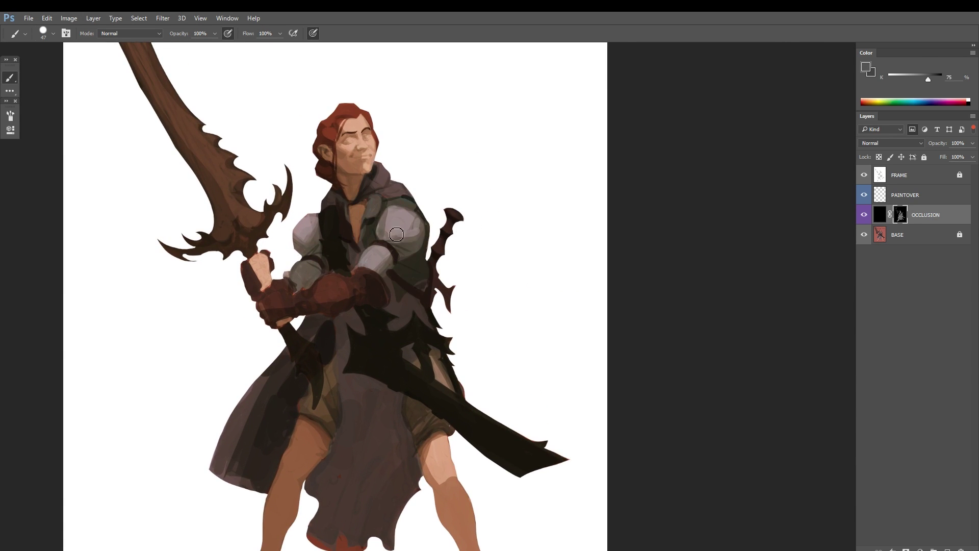
Step: Return to the standard screen mode and turn off the layer filter so every layer is listed
{"action": "left_click", "coordinate": [46, 18]}
{"action": "key", "text": "Escape"}
{"action": "key", "text": "f"}
{"action": "key", "text": "f"}
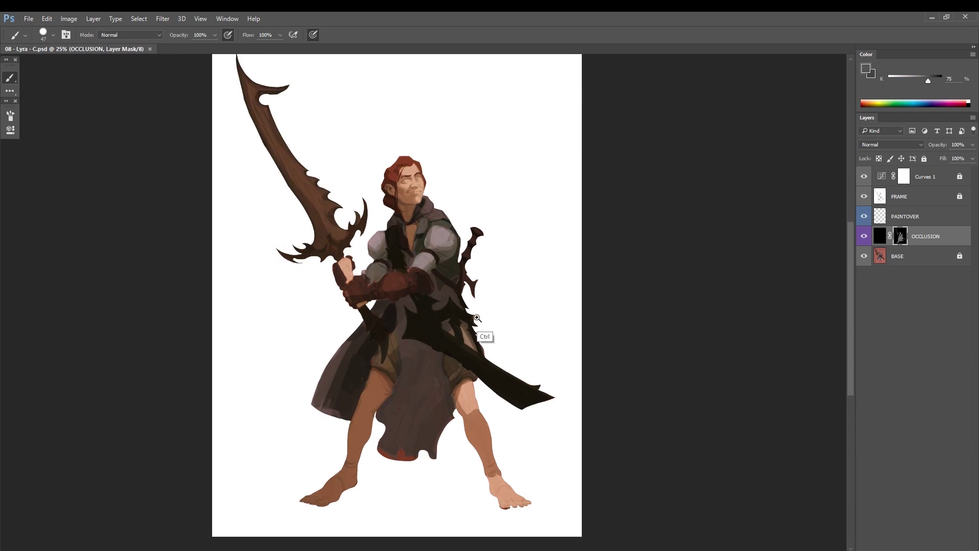
Step: Restore the unmirrored view and paint long fold shadows down the tunic's hanging cloth on the OCCLUSION mask
{"action": "left_click", "coordinate": [477, 318], "text": "ctrl"}
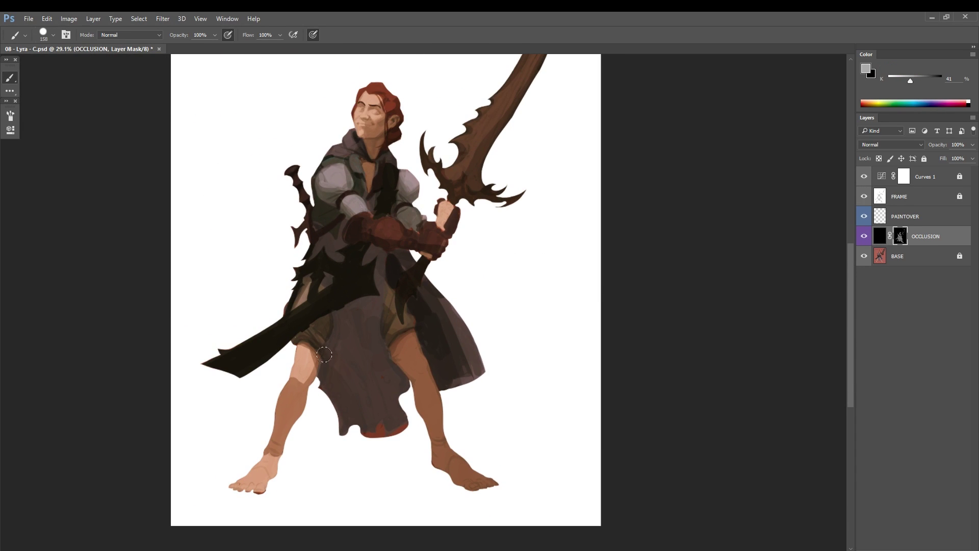
{"action": "scroll", "coordinate": [324, 354], "scroll_direction": "up", "scroll_amount": 3}
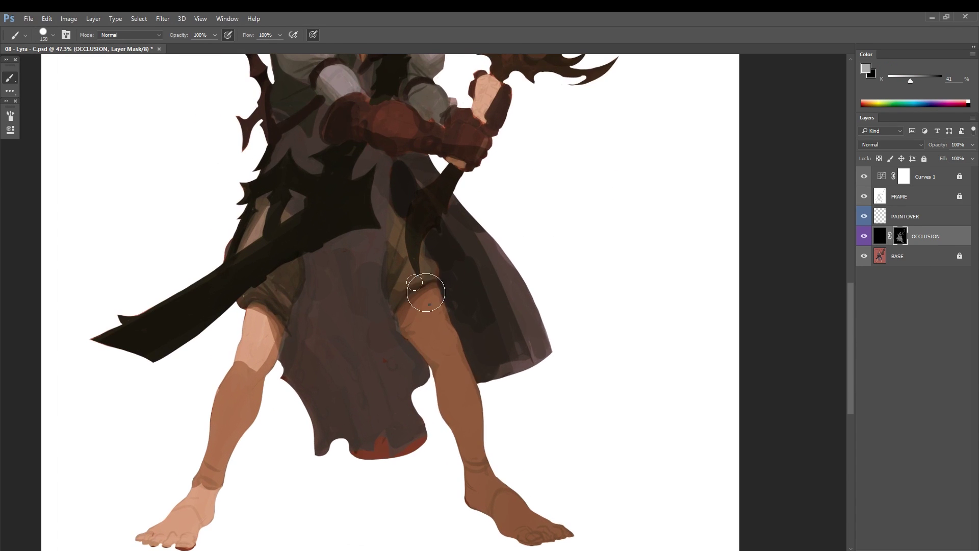
{"action": "mouse_move", "coordinate": [327, 318]}
{"action": "left_mouse_down"}
{"action": "mouse_move", "coordinate": [362, 326]}
{"action": "mouse_move", "coordinate": [398, 449]}
{"action": "left_mouse_up"}
{"action": "scroll", "coordinate": [375, 267], "scroll_direction": "up", "scroll_amount": 3}
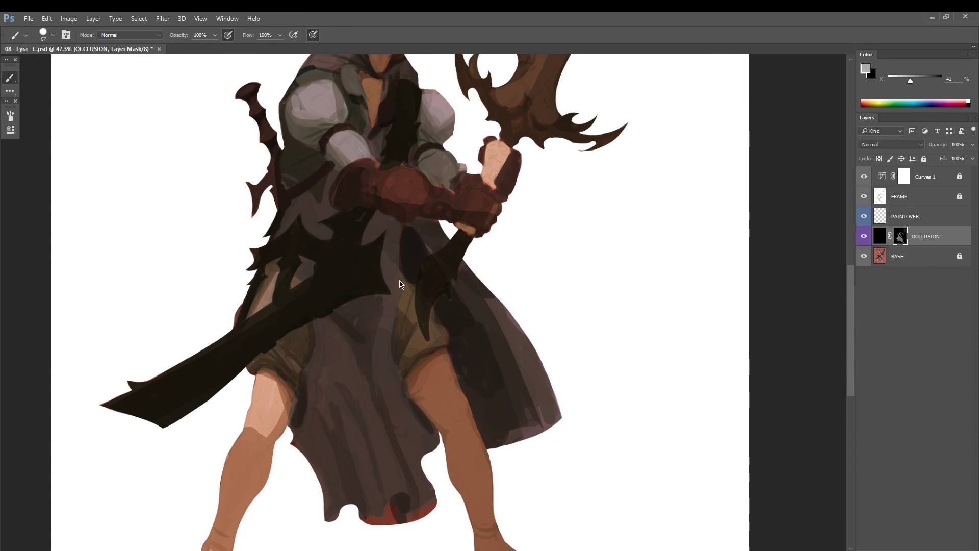
Step: Paint near-black occlusion shadows behind the gripped hilt and into the coat's inner lining beside the tunic
{"action": "key", "text": "d"}
{"action": "left_click_drag", "start_coordinate": [414, 278], "coordinate": [418, 292]}
{"action": "left_click", "coordinate": [471, 378], "text": "alt"}
{"action": "scroll", "coordinate": [422, 147], "scroll_direction": "up", "scroll_amount": 3}
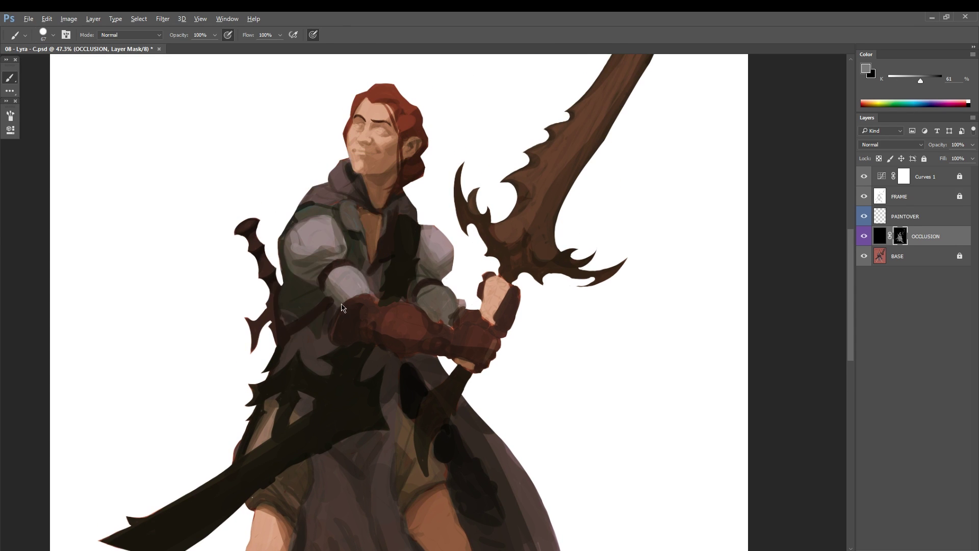
{"action": "left_click_drag", "start_coordinate": [306, 334], "coordinate": [329, 363]}
{"action": "scroll", "coordinate": [339, 356], "scroll_direction": "down", "scroll_amount": 3}
{"action": "left_click", "coordinate": [434, 393], "text": "alt"}
{"action": "mouse_move", "coordinate": [441, 481]}
{"action": "left_mouse_down"}
{"action": "mouse_move", "coordinate": [430, 394]}
{"action": "mouse_move", "coordinate": [406, 385]}
{"action": "left_mouse_up"}
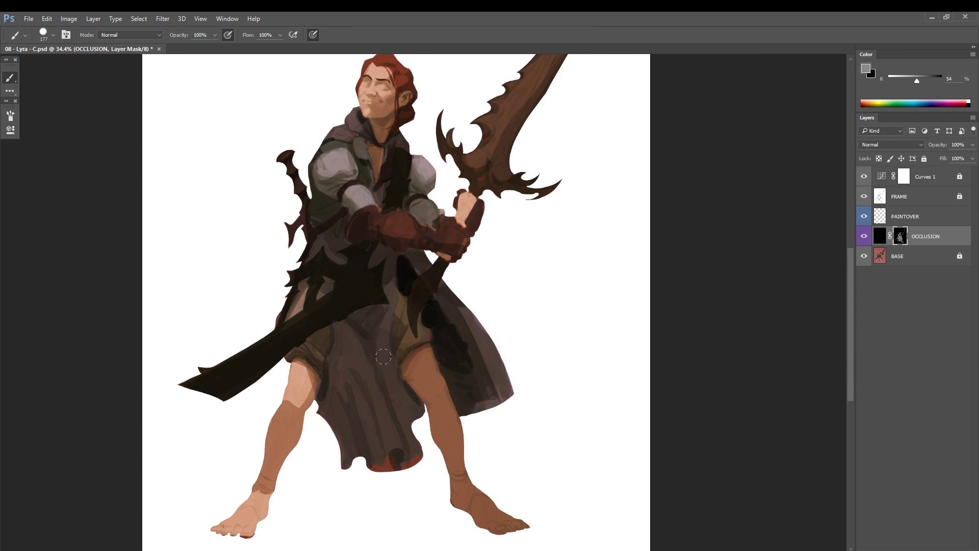
Step: Break up the coat lining's shadow in full screen mode and lift the occlusion into lighter planes on the legs and feet
{"action": "scroll", "coordinate": [384, 357], "scroll_direction": "down", "scroll_amount": 4}
{"action": "left_click", "coordinate": [507, 282], "text": "alt"}
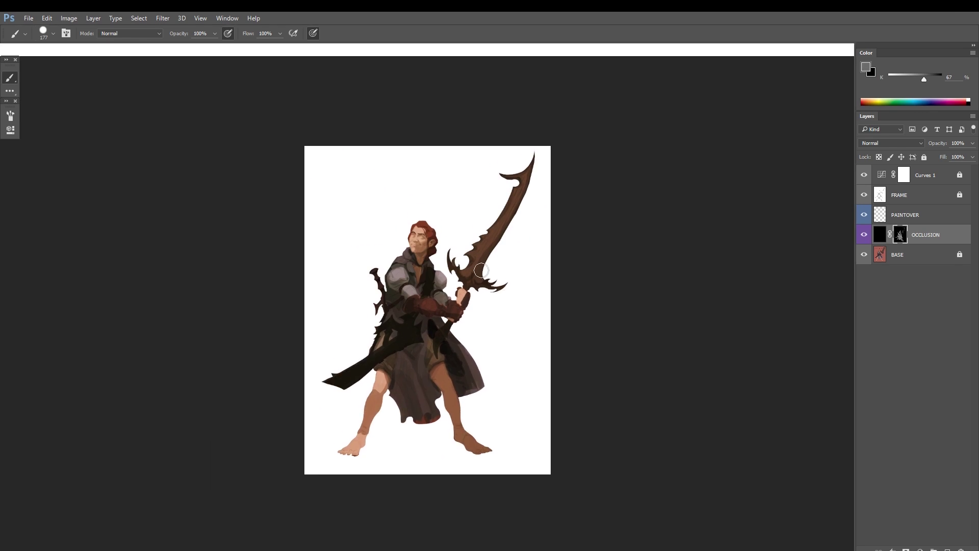
{"action": "key", "text": "f"}
{"action": "scroll", "coordinate": [587, 301], "scroll_direction": "up", "scroll_amount": 5}
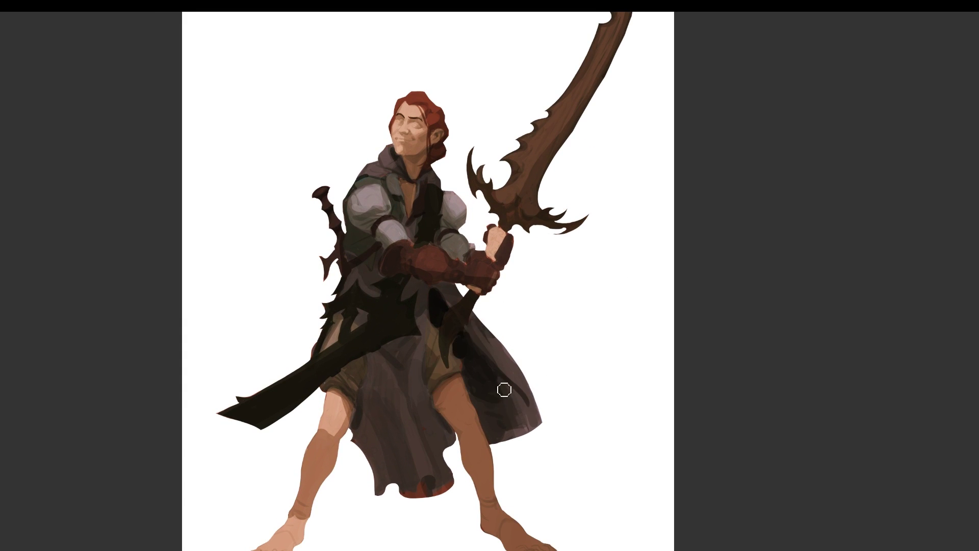
{"action": "left_click_drag", "start_coordinate": [504, 390], "coordinate": [485, 418]}
{"action": "left_click_drag", "start_coordinate": [522, 344], "coordinate": [525, 308]}
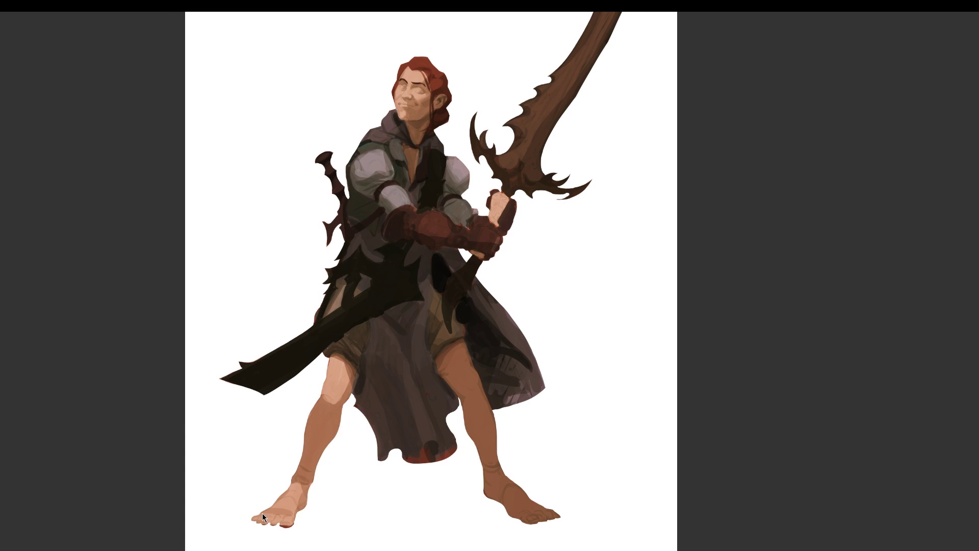
{"action": "left_click_drag", "start_coordinate": [468, 368], "coordinate": [473, 388]}
{"action": "left_click_drag", "start_coordinate": [518, 492], "coordinate": [532, 515]}
{"action": "left_click_drag", "start_coordinate": [542, 406], "coordinate": [352, 397]}
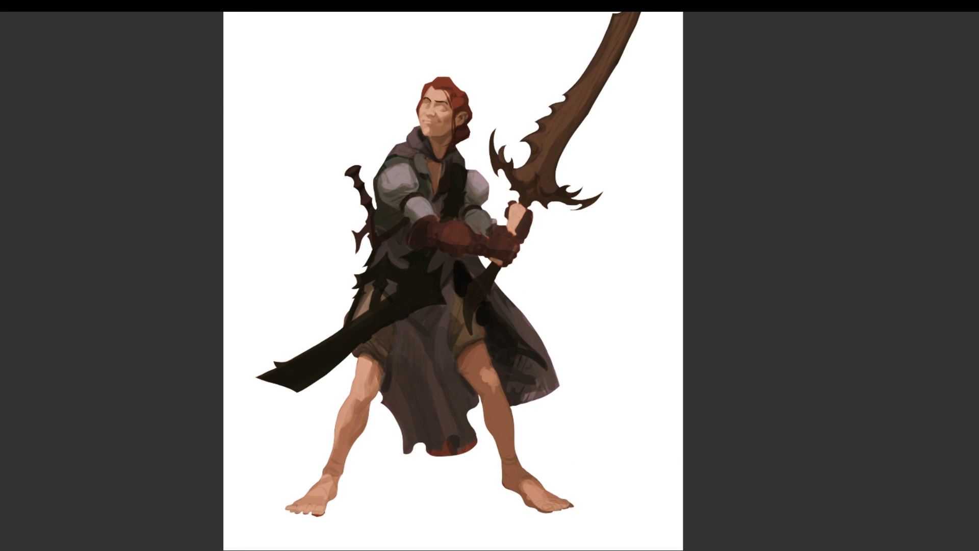
Step: Touch up the occlusion shadows around the torso, sleeves and sword arm
{"action": "mouse_move", "coordinate": [570, 218]}
{"action": "left_mouse_down"}
{"action": "mouse_move", "coordinate": [544, 253]}
{"action": "mouse_move", "coordinate": [520, 242]}
{"action": "left_mouse_up"}
{"action": "left_click_drag", "start_coordinate": [341, 232], "coordinate": [353, 234]}
{"action": "left_click_drag", "start_coordinate": [481, 190], "coordinate": [453, 234]}
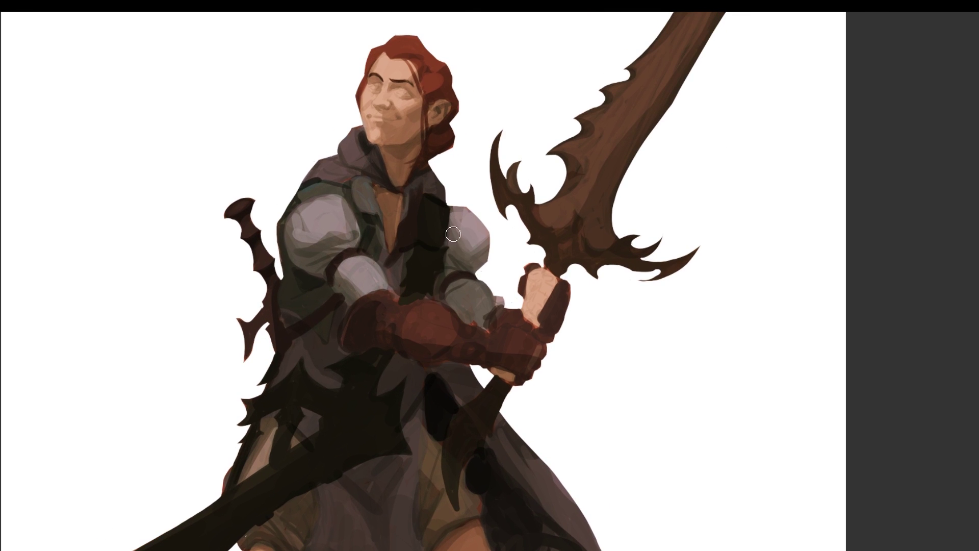
{"action": "mouse_move", "coordinate": [515, 209]}
{"action": "left_mouse_down"}
{"action": "mouse_move", "coordinate": [484, 206]}
{"action": "mouse_move", "coordinate": [443, 158]}
{"action": "left_mouse_up"}
{"action": "mouse_move", "coordinate": [359, 316]}
{"action": "left_mouse_down"}
{"action": "mouse_move", "coordinate": [383, 311]}
{"action": "mouse_move", "coordinate": [325, 363]}
{"action": "left_mouse_up"}
Step: Bring back the interface, duplicate the image and save the copy as 08 - Lyra - D
{"action": "key", "text": "Tab"}
{"action": "key", "text": "alt+i"}
{"action": "key", "text": "d"}
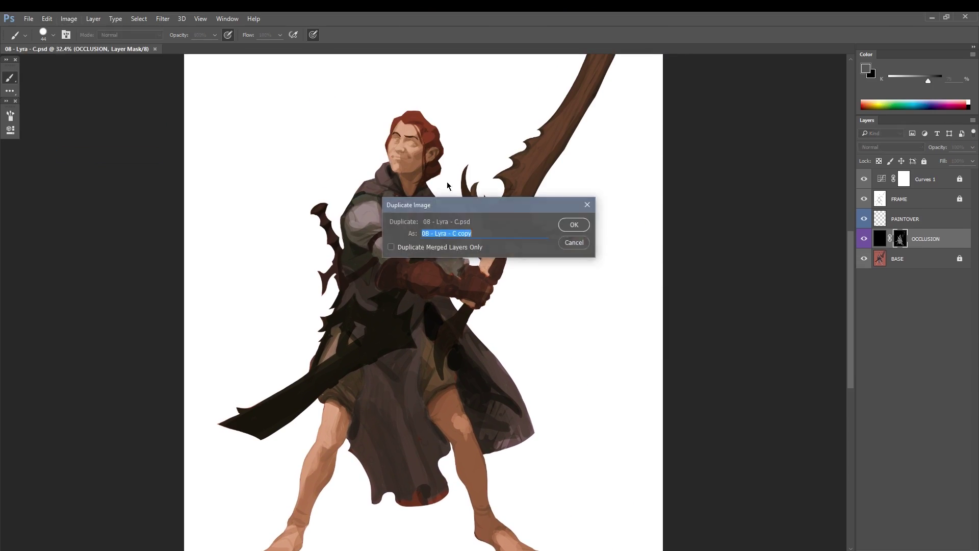
{"action": "key", "text": "Return"}
{"action": "key", "text": "ctrl+shift+s"}
{"action": "type", "text": "08 - Lyra - D"}
{"action": "key", "text": "Return"}
Step: Compare the figure with and without the OCCLUSION layer
{"action": "left_click", "coordinate": [864, 239]}
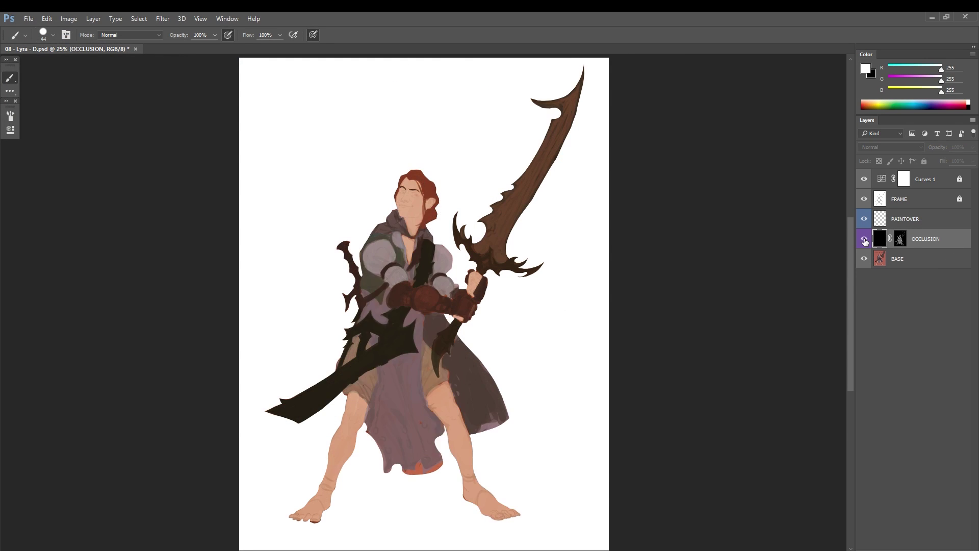
{"action": "left_click", "coordinate": [863, 240]}
{"action": "left_click", "coordinate": [863, 240]}
{"action": "left_click", "coordinate": [863, 240]}
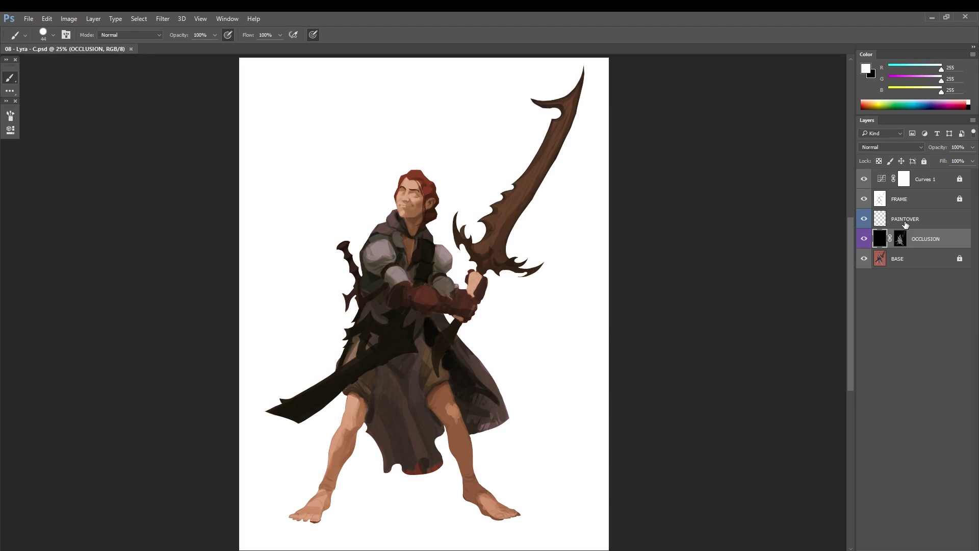
Step: Make the PAINTOVER layer active and mirror the canvas for work on the face
{"action": "scroll", "coordinate": [436, 306], "scroll_direction": "up", "scroll_amount": 3}
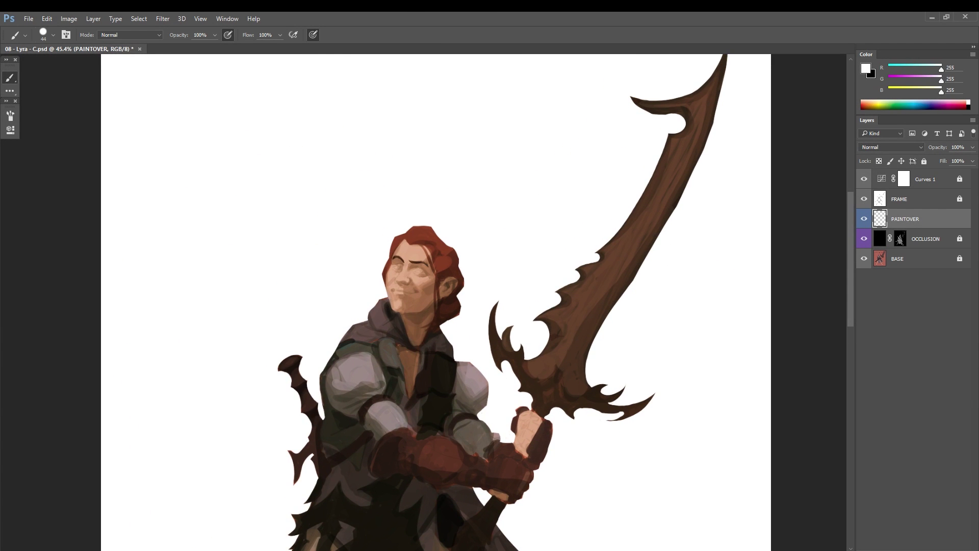
{"action": "scroll", "coordinate": [415, 310], "scroll_direction": "down", "scroll_amount": 2}
{"action": "key", "text": "alt+bracketleft"}
{"action": "left_click", "coordinate": [414, 310], "text": "alt"}
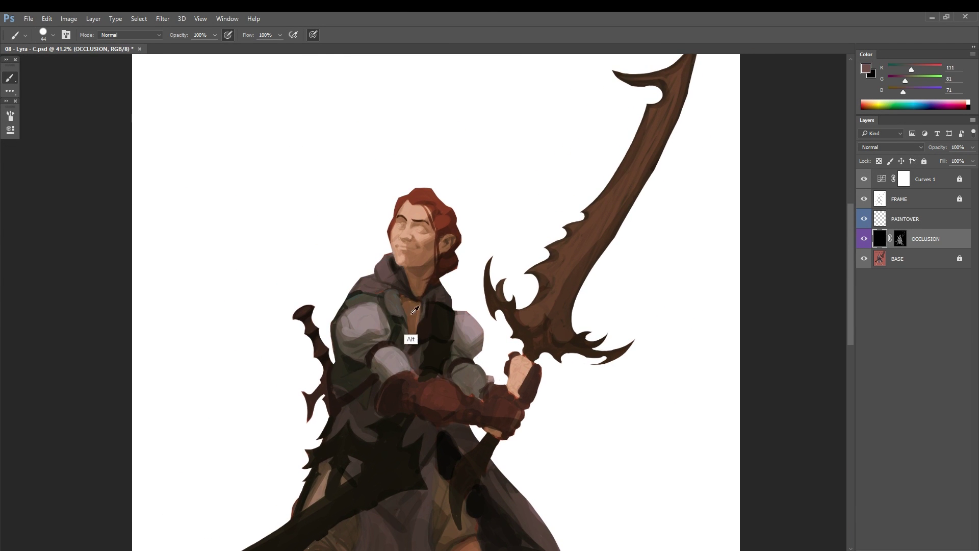
{"action": "key", "text": "ctrl+backslash"}
{"action": "scroll", "coordinate": [420, 269], "scroll_direction": "up", "scroll_amount": 3}
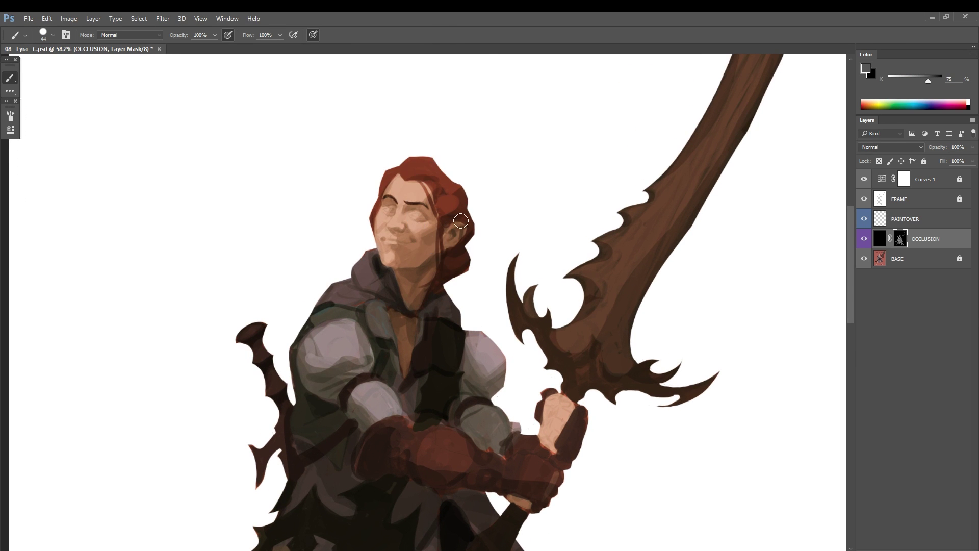
{"action": "left_click", "coordinate": [922, 214]}
{"action": "scroll", "coordinate": [574, 367], "scroll_direction": "down", "scroll_amount": 4}
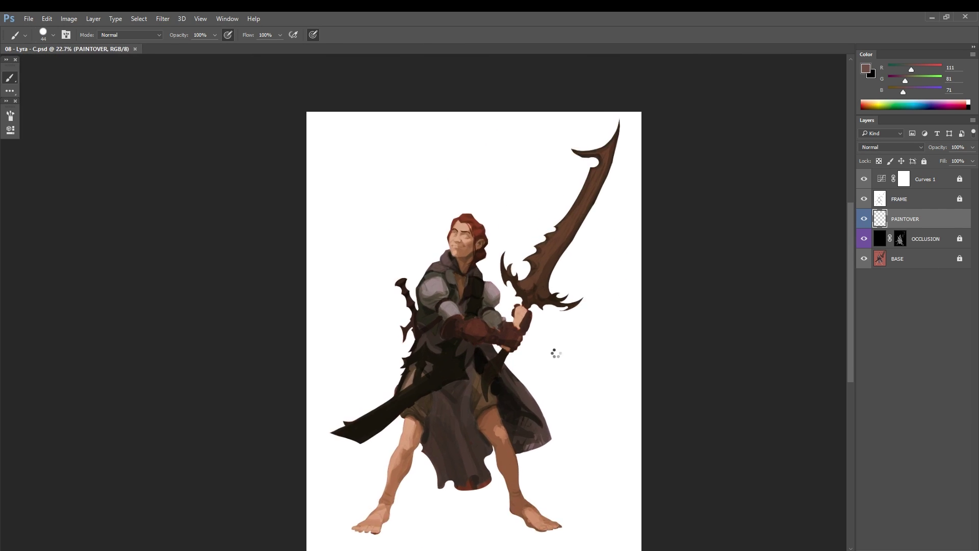
{"action": "scroll", "coordinate": [564, 176], "scroll_direction": "up", "scroll_amount": 6}
{"action": "key", "text": "ctrl+alt+i"}
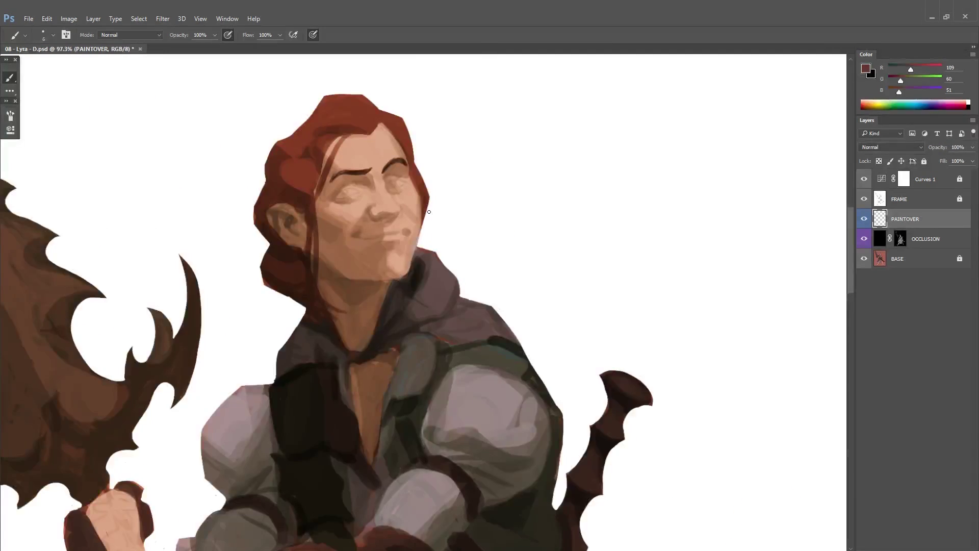
Step: Draw the nose, nostrils and first eye in black on the PAINTOVER layer with a small brush
{"action": "scroll", "coordinate": [346, 163], "scroll_direction": "up", "scroll_amount": 3}
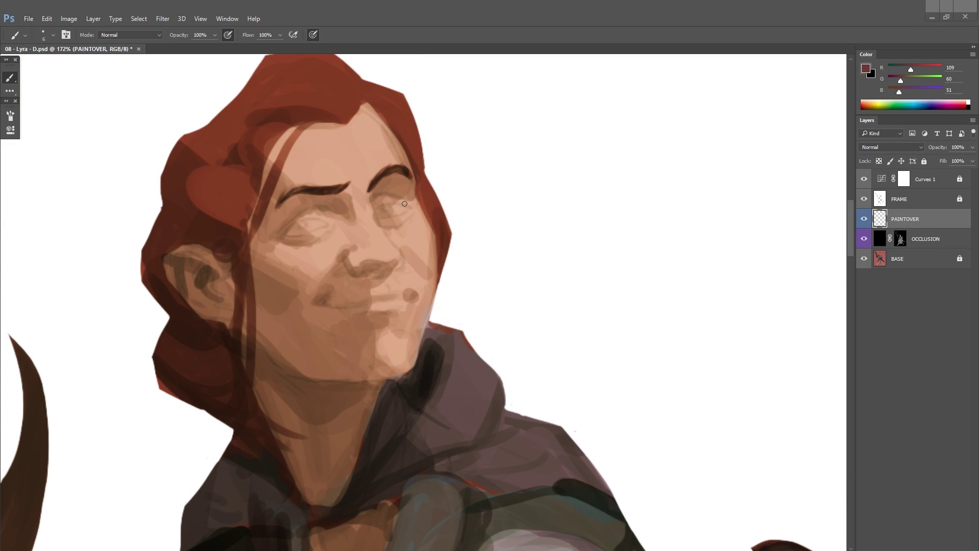
{"action": "scroll", "coordinate": [341, 209], "scroll_direction": "up", "scroll_amount": 2}
{"action": "key", "text": "d"}
{"action": "left_click_drag", "start_coordinate": [350, 258], "coordinate": [362, 292]}
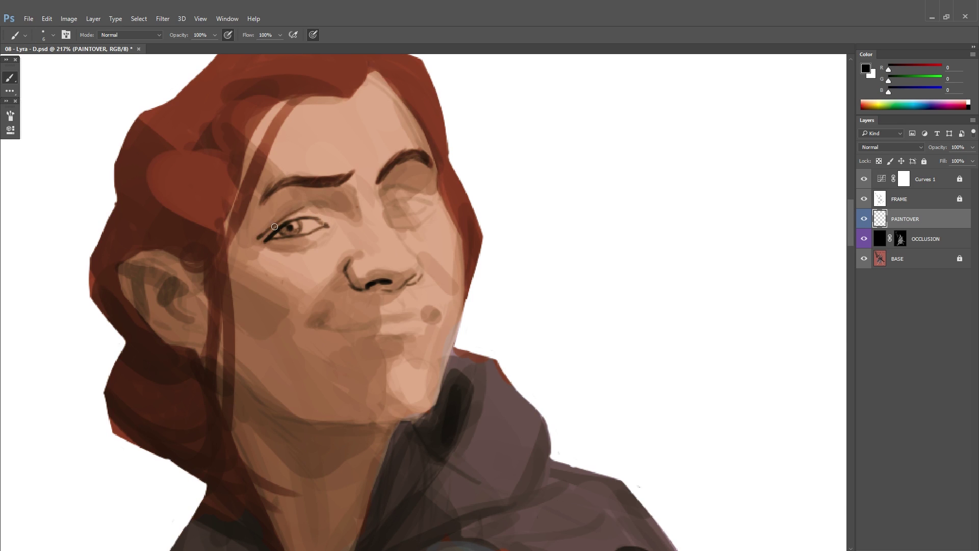
{"action": "right_click", "coordinate": [338, 216]}
{"action": "key", "text": "Escape"}
Step: Draw the second eye, the brow-to-nose line and the smiling mouth line in black
{"action": "left_click_drag", "start_coordinate": [379, 182], "coordinate": [334, 200]}
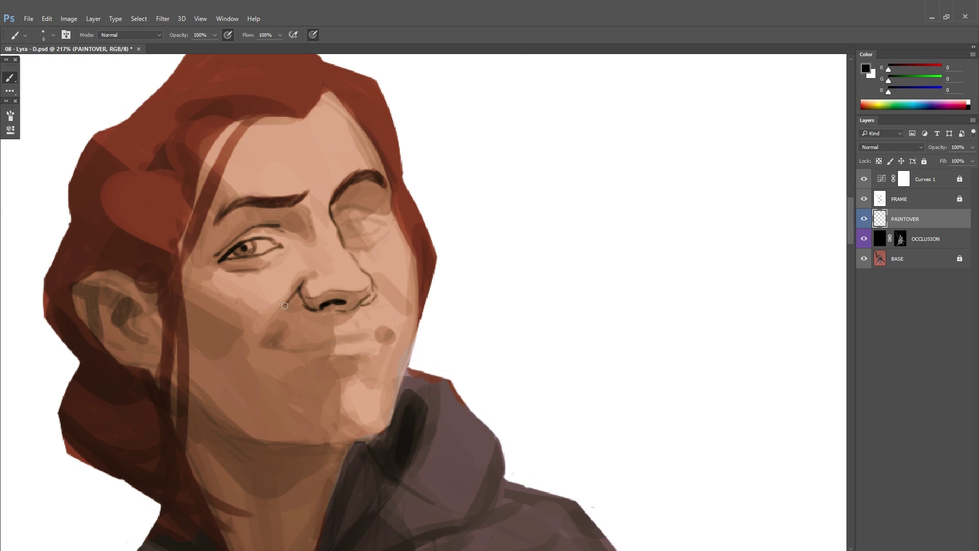
{"action": "left_click_drag", "start_coordinate": [285, 305], "coordinate": [416, 240]}
{"action": "left_click_drag", "start_coordinate": [404, 280], "coordinate": [517, 270]}
{"action": "left_click_drag", "start_coordinate": [516, 271], "coordinate": [413, 348]}
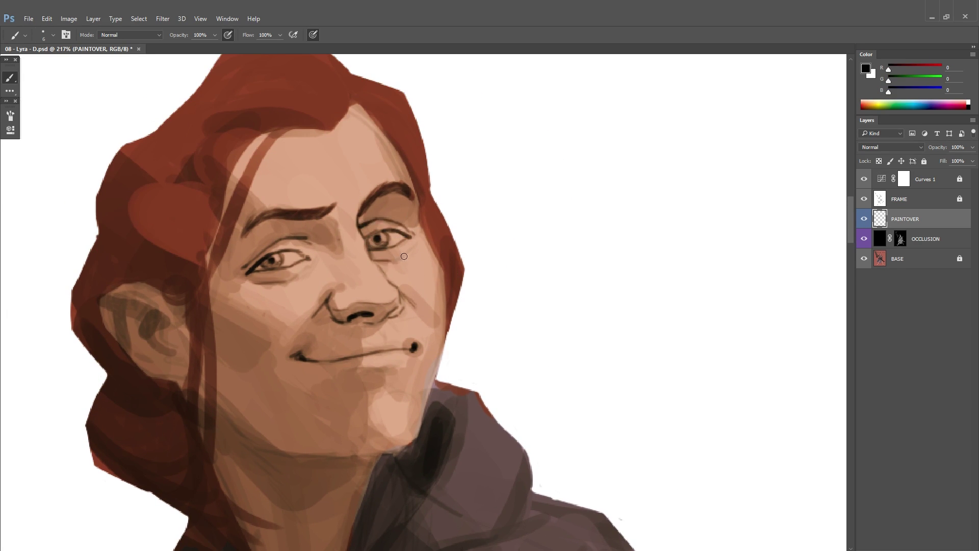
Step: Add faint forehead creases in a sampled skin brown and dark accents inside the ear and along the jaw
{"action": "left_click", "coordinate": [312, 237], "text": "alt"}
{"action": "left_click_drag", "start_coordinate": [253, 205], "coordinate": [337, 196]}
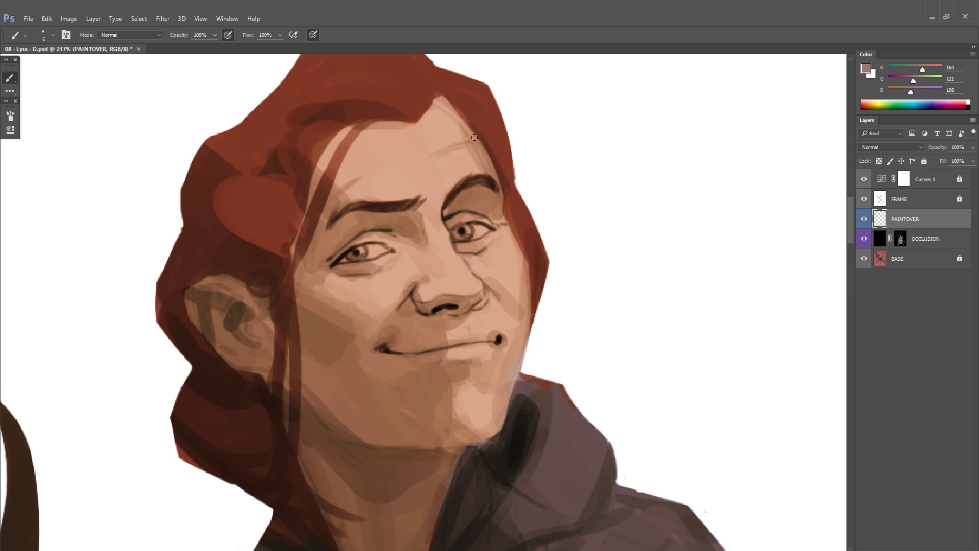
{"action": "left_click_drag", "start_coordinate": [474, 137], "coordinate": [335, 328]}
{"action": "left_click", "coordinate": [352, 289], "text": "alt"}
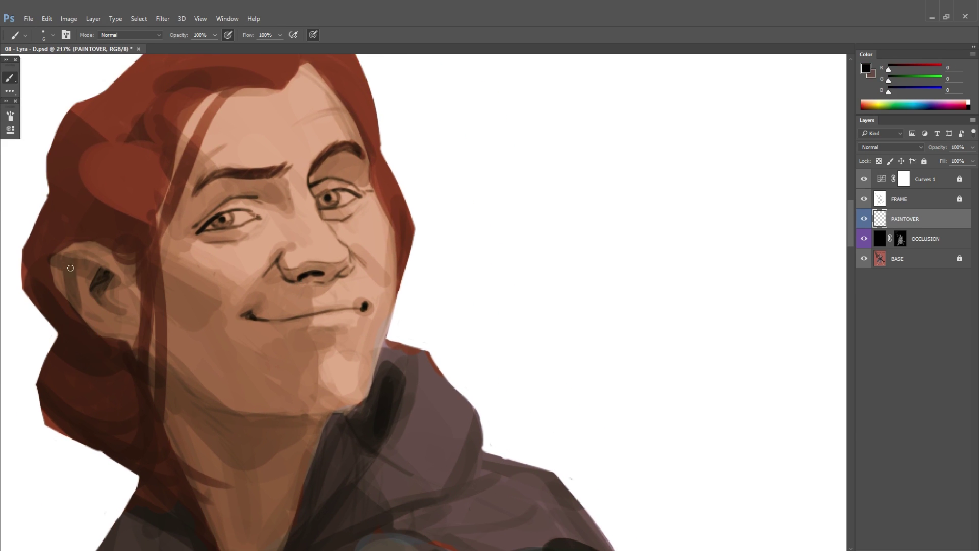
{"action": "left_click", "coordinate": [202, 384], "text": "alt"}
Step: Unmirror the canvas, add a new layer above PAINTOVER and glaze the ear with red on it
{"action": "key", "text": "ctrl+shift+h"}
{"action": "key", "text": "ctrl+shift+alt+n"}
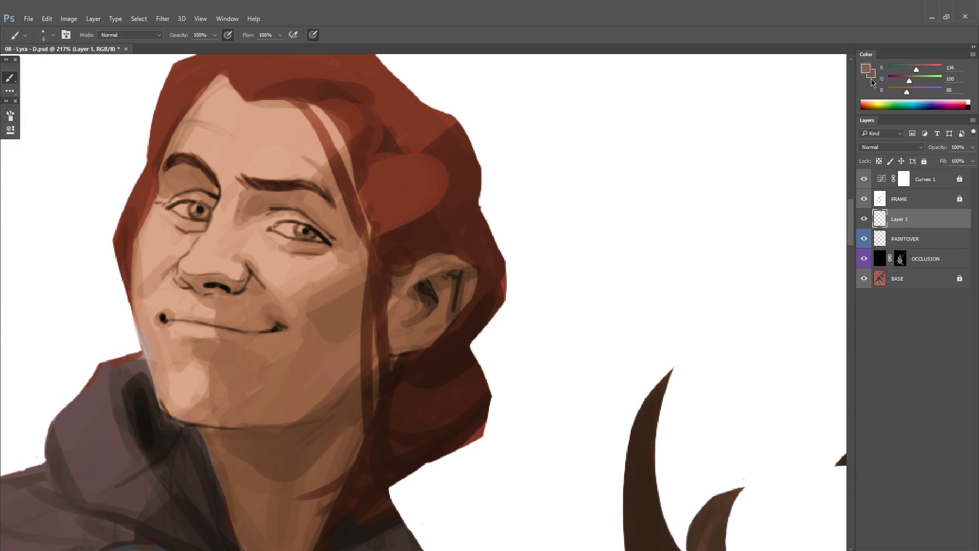
{"action": "left_click", "coordinate": [866, 69]}
{"action": "key", "text": "Return"}
{"action": "key", "text": "b"}
{"action": "left_click", "coordinate": [441, 276], "text": "alt"}
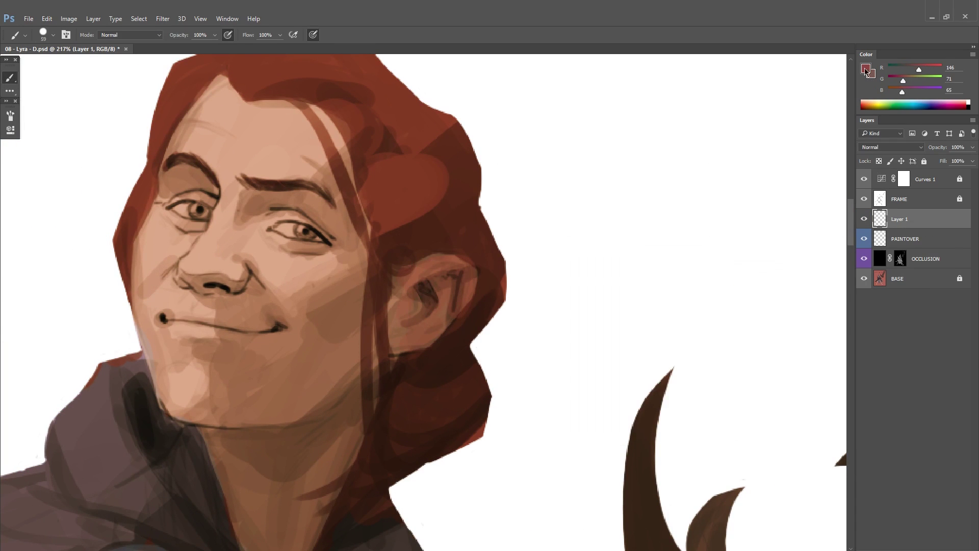
{"action": "left_click_drag", "start_coordinate": [429, 301], "coordinate": [485, 316]}
Step: Glaze dark red over the nose, cheeks and lips at 50% and then 20% brush opacity
{"action": "key", "text": "5"}
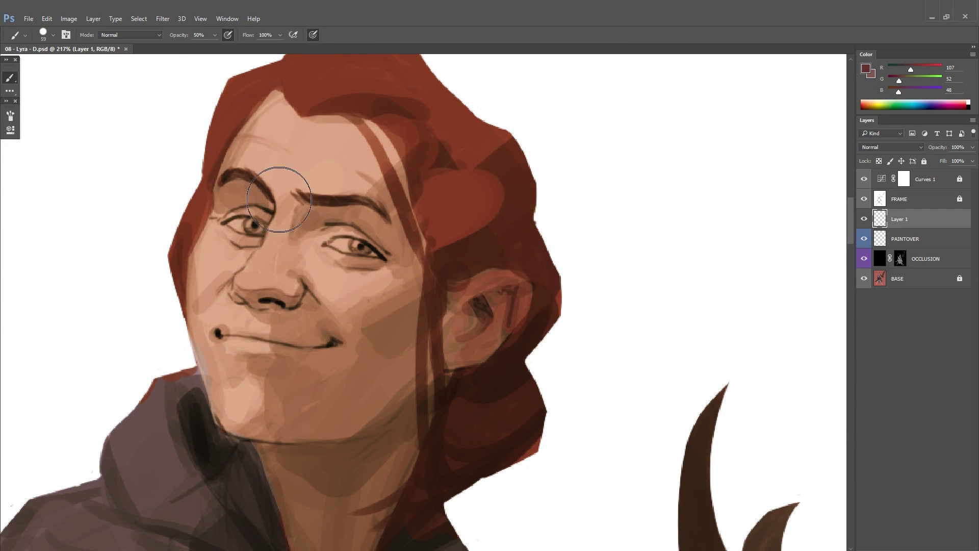
{"action": "scroll", "coordinate": [294, 185], "scroll_direction": "down", "scroll_amount": 1}
{"action": "scroll", "coordinate": [199, 260], "scroll_direction": "down", "scroll_amount": 2}
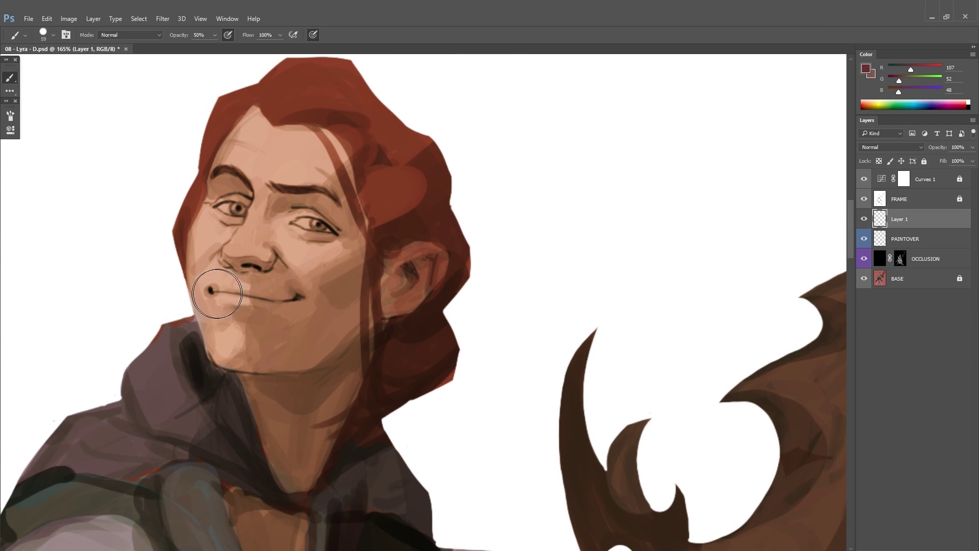
{"action": "key", "text": "2"}
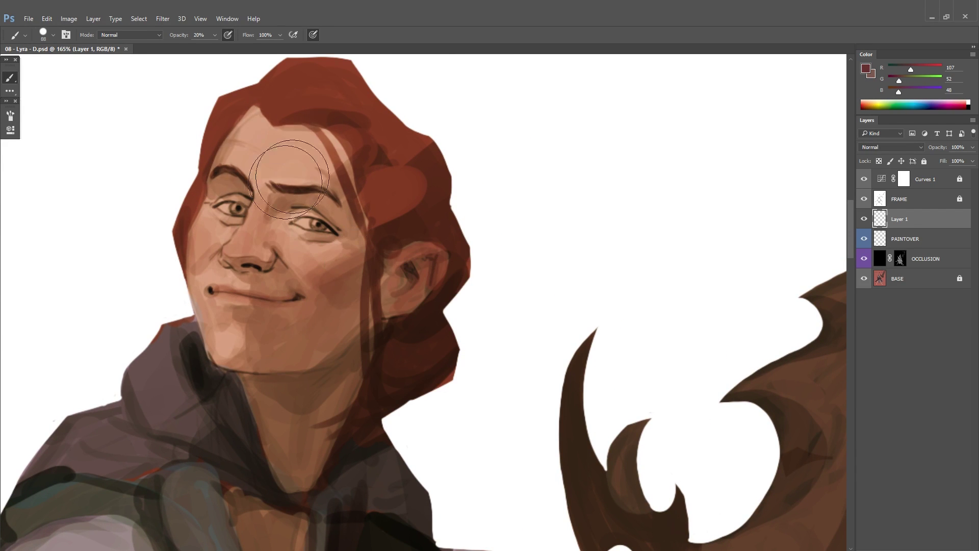
Step: Tint the bare knees, shins and toes with the faint dark red glaze
{"action": "scroll", "coordinate": [340, 329], "scroll_direction": "down", "scroll_amount": 3}
{"action": "scroll", "coordinate": [339, 329], "scroll_direction": "down", "scroll_amount": 10}
{"action": "scroll", "coordinate": [590, 273], "scroll_direction": "down", "scroll_amount": 2}
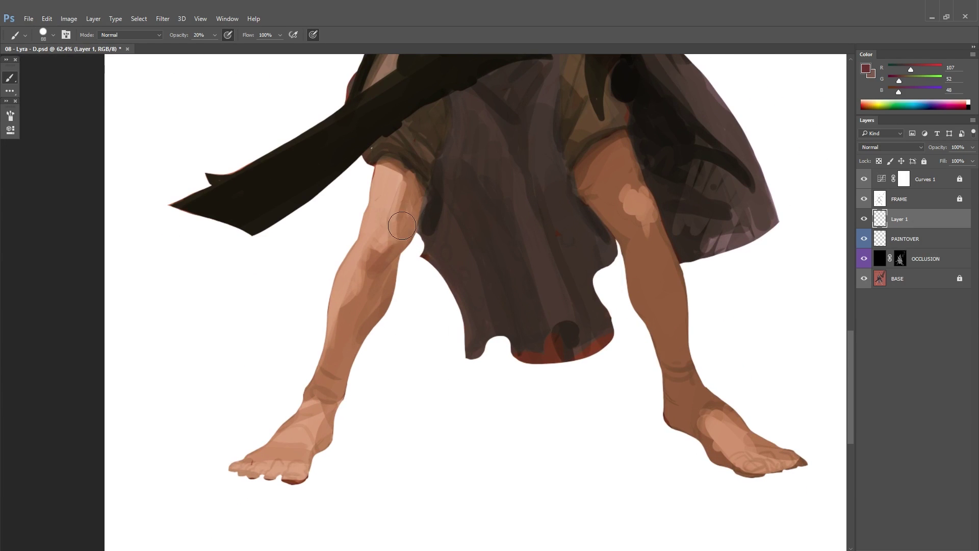
{"action": "scroll", "coordinate": [415, 284], "scroll_direction": "up", "scroll_amount": 8}
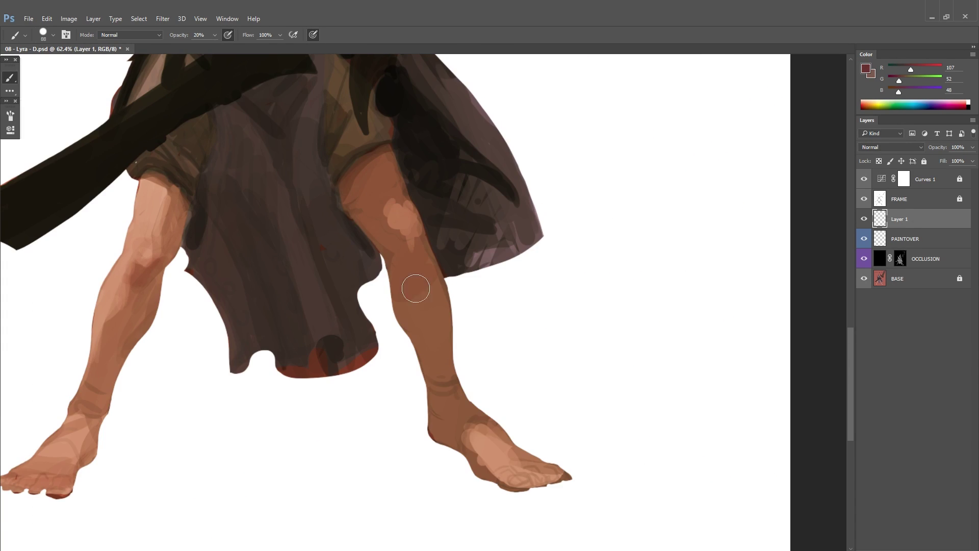
{"action": "scroll", "coordinate": [418, 149], "scroll_direction": "up", "scroll_amount": 2}
{"action": "scroll", "coordinate": [418, 149], "scroll_direction": "up", "scroll_amount": 2}
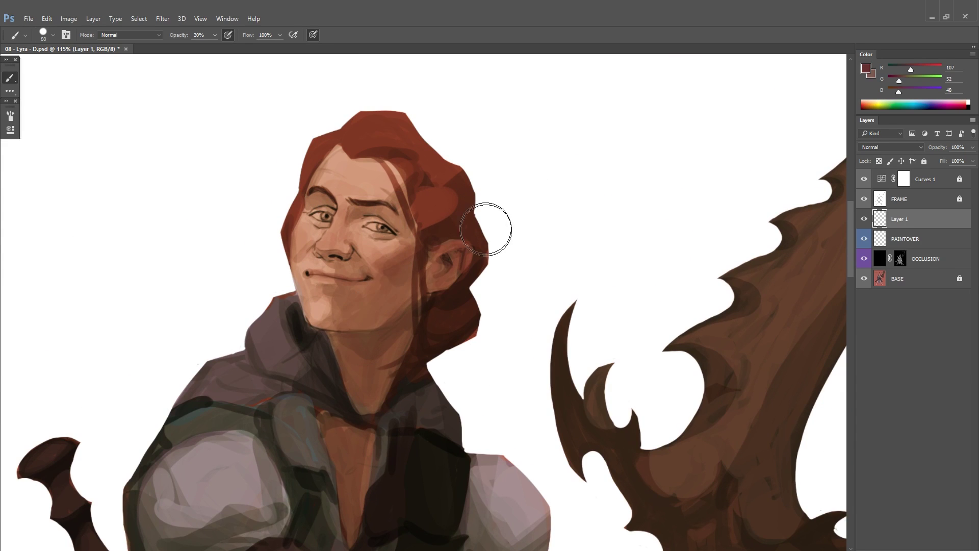
Step: Redefine the jawline with a sampled dark reddish brown at 100% brush opacity
{"action": "scroll", "coordinate": [492, 225], "scroll_direction": "up", "scroll_amount": 3}
{"action": "left_click", "coordinate": [406, 344], "text": "alt"}
{"action": "key", "text": "0"}
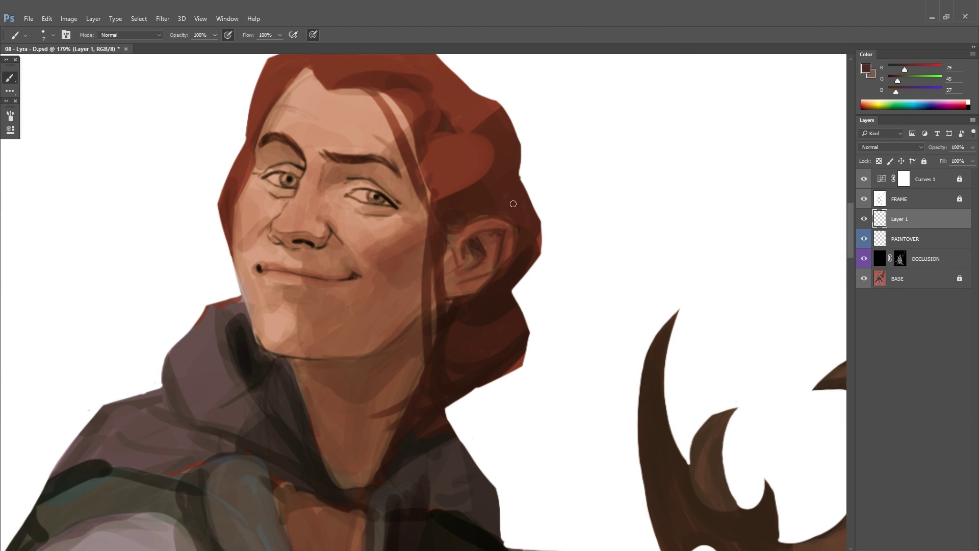
{"action": "key", "text": "bracketright"}
{"action": "key", "text": "bracketright"}
{"action": "mouse_move", "coordinate": [256, 311]}
{"action": "left_mouse_down"}
{"action": "mouse_move", "coordinate": [370, 270]}
{"action": "mouse_move", "coordinate": [321, 386]}
{"action": "left_mouse_up"}
Step: Paint sampled reddish-brown shadows into the brow and eye sockets with a 14 px brush
{"action": "left_click", "coordinate": [434, 315], "text": "alt"}
{"action": "right_click", "coordinate": [415, 258]}
{"action": "mouse_move", "coordinate": [344, 290]}
{"action": "left_mouse_down"}
{"action": "mouse_move", "coordinate": [311, 268]}
{"action": "mouse_move", "coordinate": [288, 272]}
{"action": "left_mouse_up"}
{"action": "key", "text": "bracketleft"}
{"action": "key", "text": "bracketleft"}
{"action": "key", "text": "bracketleft"}
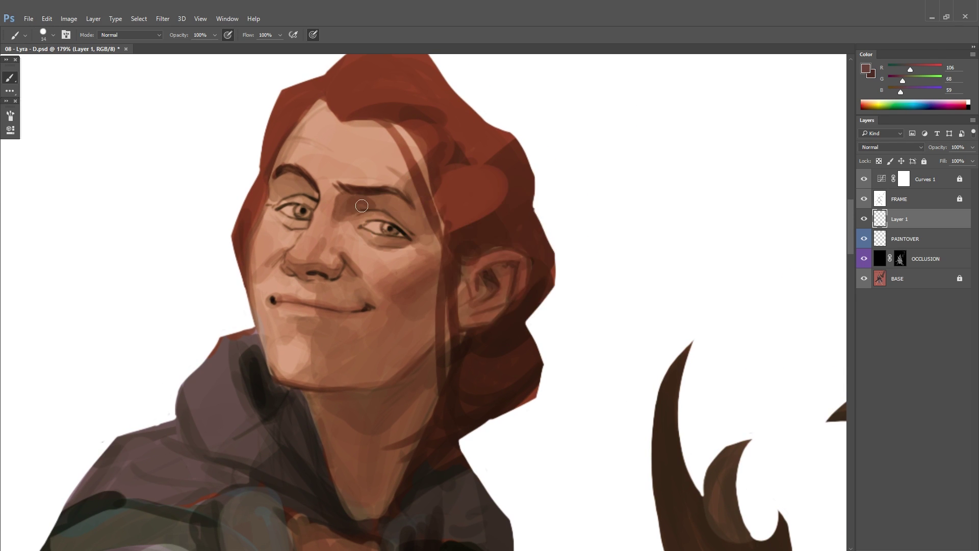
{"action": "left_click_drag", "start_coordinate": [363, 228], "coordinate": [330, 250]}
{"action": "left_click", "coordinate": [393, 249], "text": "alt"}
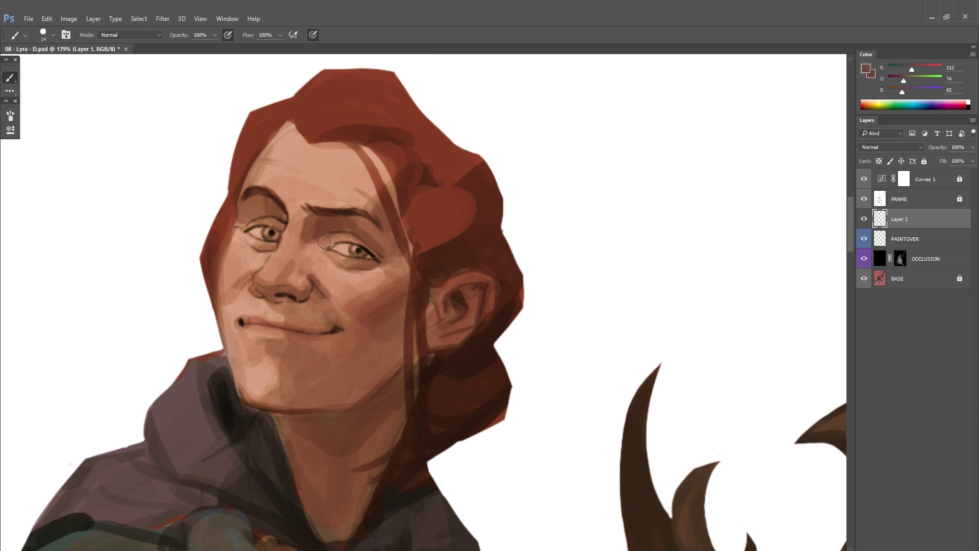
Step: Blend the shadows on the cheek and around the ear with sampled reddish browns
{"action": "left_click_drag", "start_coordinate": [406, 294], "coordinate": [354, 285]}
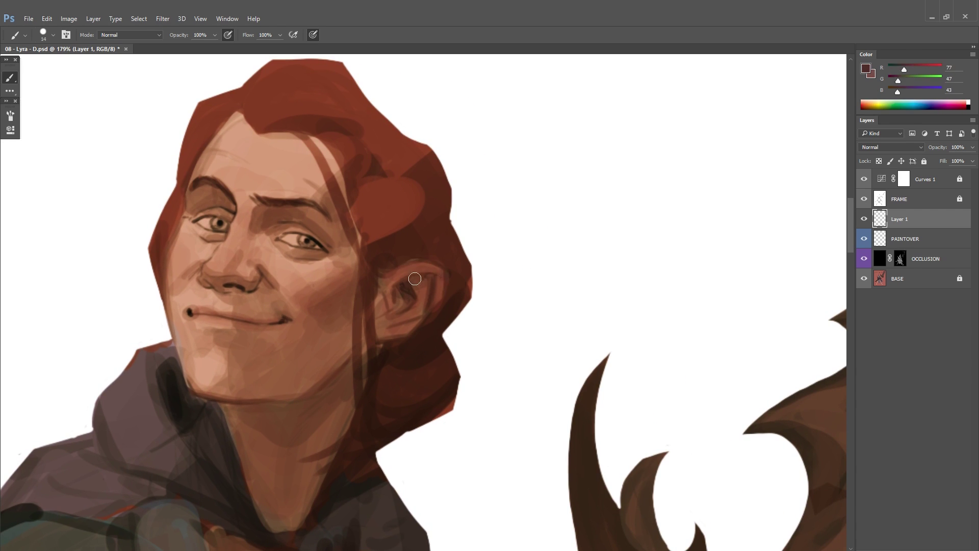
{"action": "left_click_drag", "start_coordinate": [354, 365], "coordinate": [386, 294]}
{"action": "left_click", "coordinate": [386, 294], "text": "alt"}
{"action": "left_click", "coordinate": [345, 234], "text": "alt"}
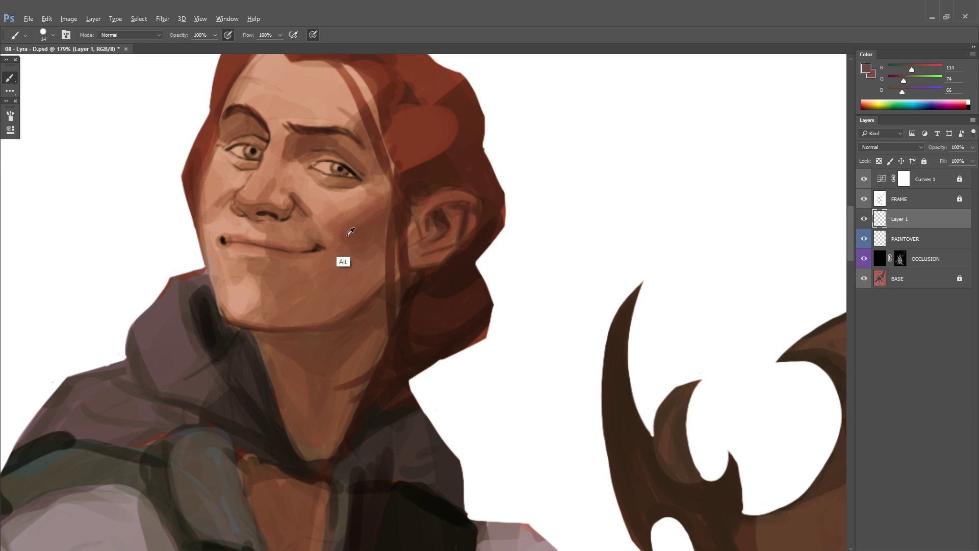
Step: Model the lower cheek, mouth corners and chin with sampled skin tones
{"action": "left_click_drag", "start_coordinate": [321, 244], "coordinate": [329, 333]}
{"action": "left_click", "coordinate": [323, 292], "text": "alt"}
{"action": "left_click", "coordinate": [227, 341], "text": "alt"}
{"action": "left_click", "coordinate": [222, 321], "text": "alt"}
{"action": "left_click_drag", "start_coordinate": [250, 358], "coordinate": [276, 370]}
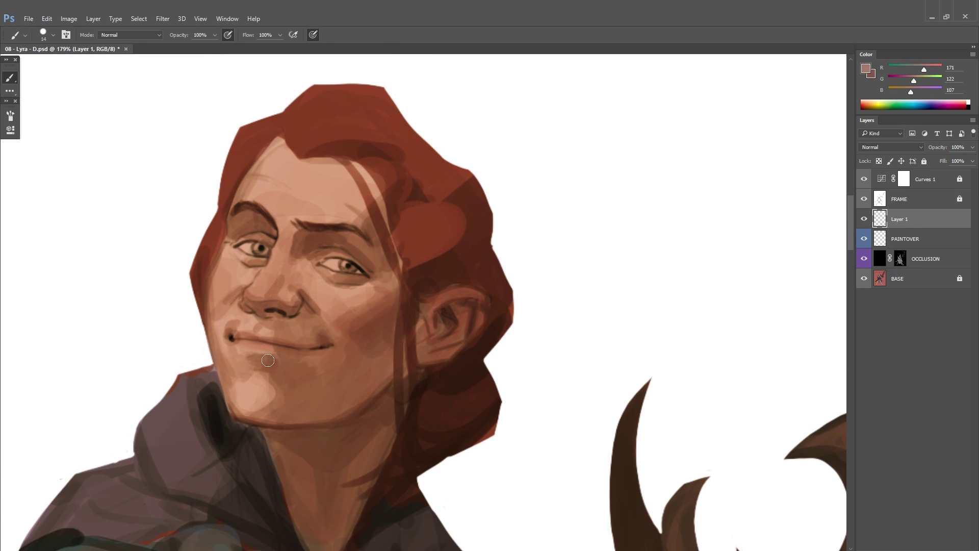
Step: Refine the shadows on the jaw, brow and eye socket with sampled reddish browns
{"action": "left_click", "coordinate": [415, 268], "text": "alt"}
{"action": "left_click_drag", "start_coordinate": [377, 359], "coordinate": [316, 409]}
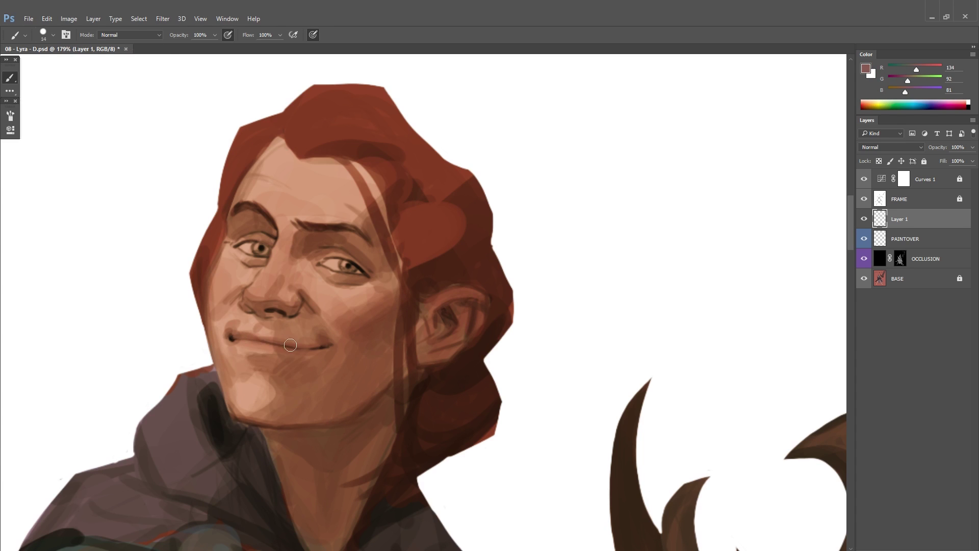
{"action": "left_click_drag", "start_coordinate": [305, 244], "coordinate": [327, 247]}
{"action": "left_click", "coordinate": [347, 228], "text": "alt"}
{"action": "left_click", "coordinate": [296, 230], "text": "alt"}
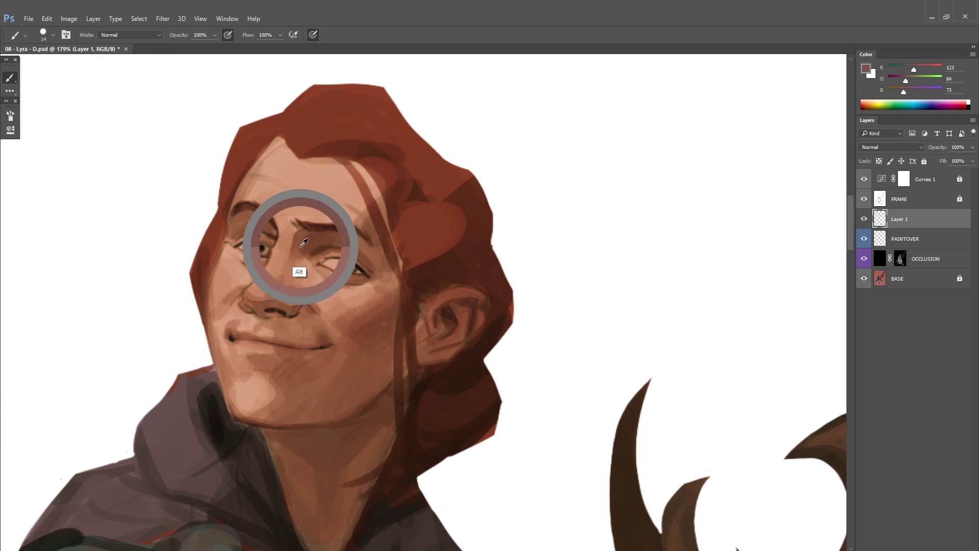
{"action": "left_click", "coordinate": [313, 290], "text": "alt"}
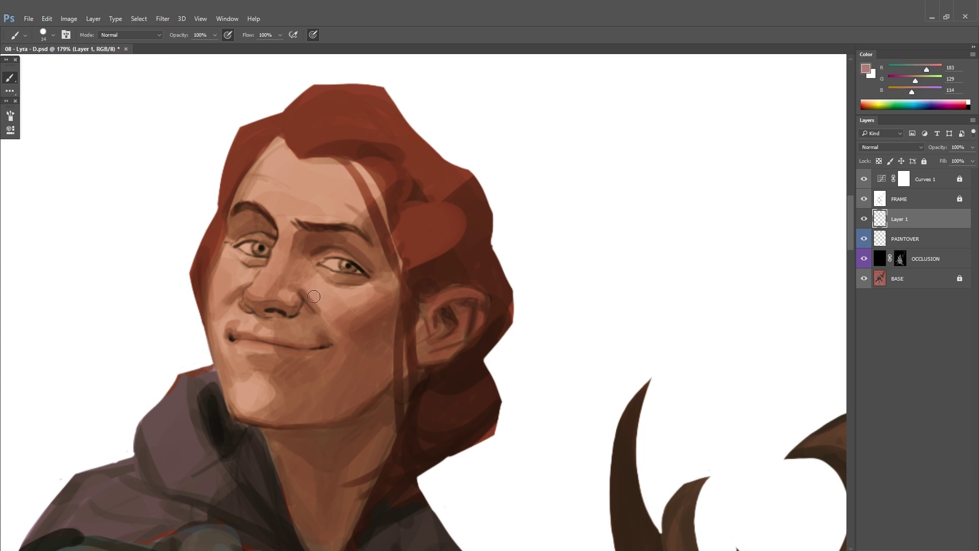
Step: Soften the cheeks below both eyes with sampled light skin tones and save the document
{"action": "mouse_move", "coordinate": [233, 291]}
{"action": "left_mouse_down"}
{"action": "mouse_move", "coordinate": [208, 304]}
{"action": "mouse_move", "coordinate": [203, 266]}
{"action": "left_mouse_up"}
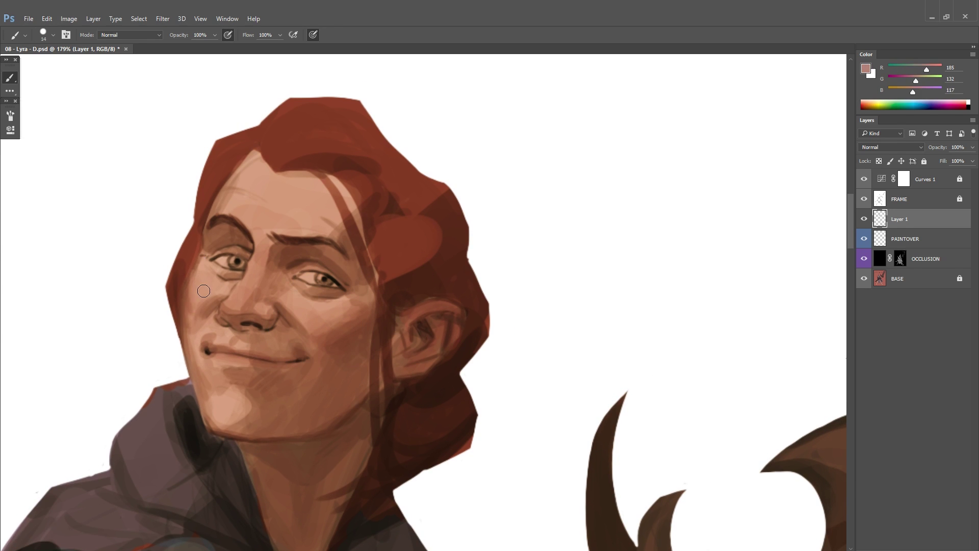
{"action": "left_click", "coordinate": [188, 304], "text": "alt"}
{"action": "key", "text": "d"}
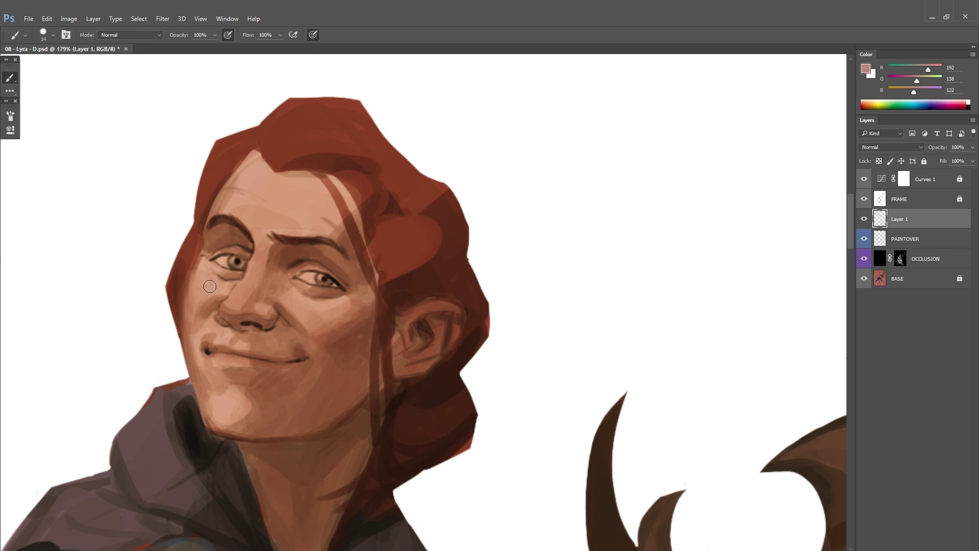
{"action": "key", "text": "d"}
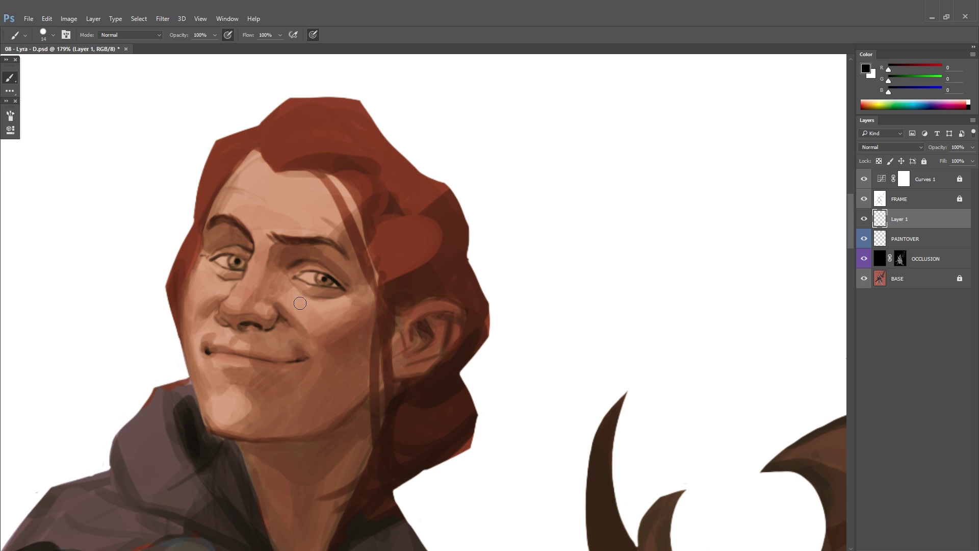
{"action": "left_click_drag", "start_coordinate": [259, 349], "coordinate": [310, 346]}
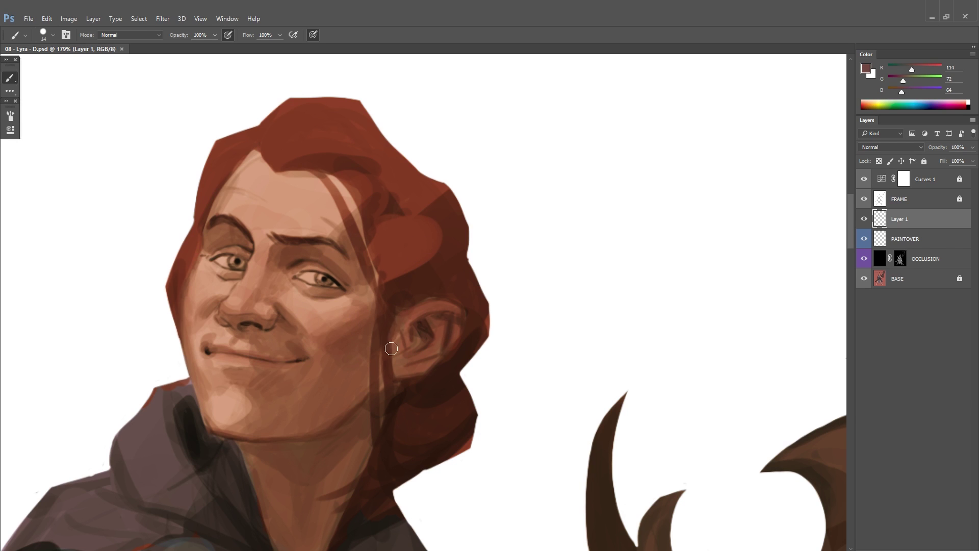
Step: Repaint the lapel beside the open chest with sampled greys, covering its bluish strokes
{"action": "scroll", "coordinate": [391, 348], "scroll_direction": "down", "scroll_amount": 3}
{"action": "left_click_drag", "start_coordinate": [373, 351], "coordinate": [328, 412]}
{"action": "scroll", "coordinate": [265, 370], "scroll_direction": "down", "scroll_amount": 5}
{"action": "left_click", "coordinate": [241, 287], "text": "alt"}
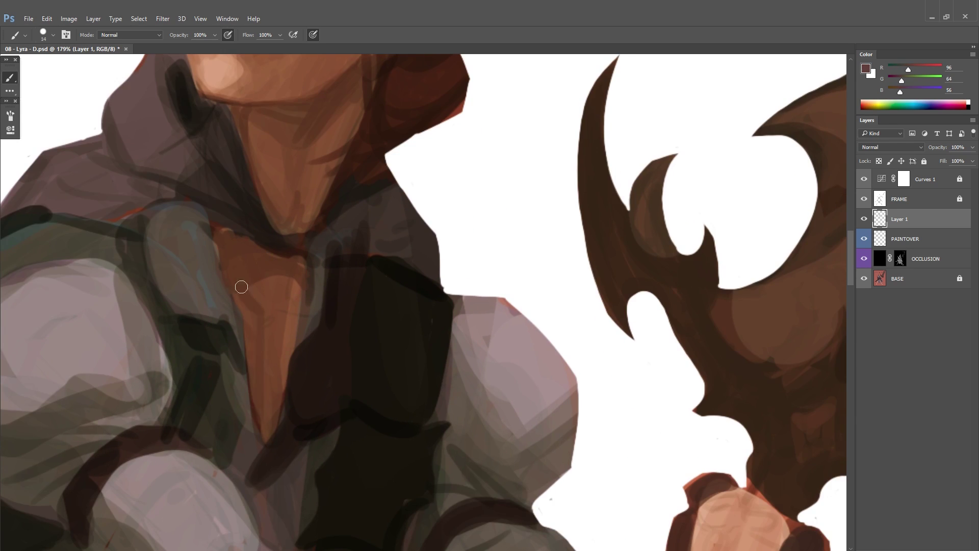
{"action": "mouse_move", "coordinate": [189, 208]}
{"action": "left_mouse_down"}
{"action": "mouse_move", "coordinate": [205, 212]}
{"action": "mouse_move", "coordinate": [174, 277]}
{"action": "left_mouse_up"}
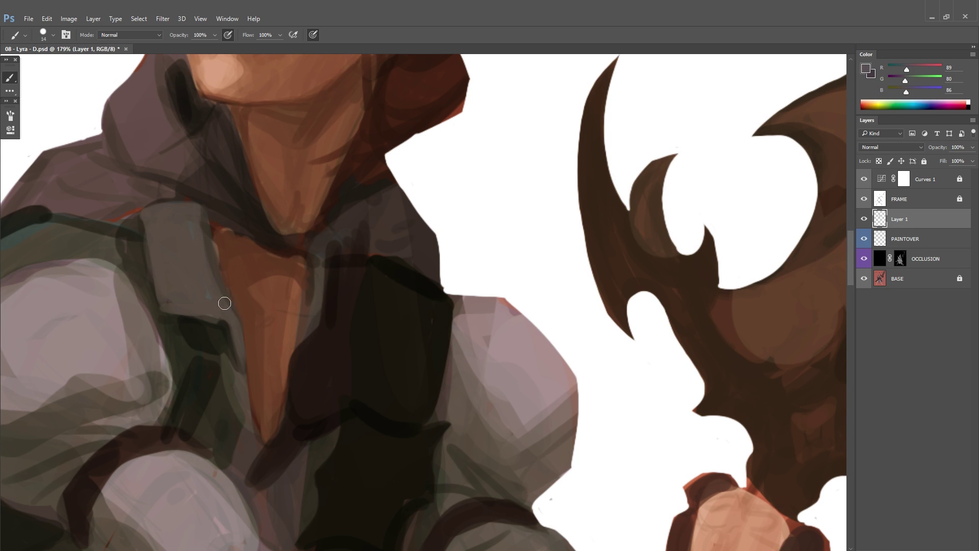
{"action": "left_click", "coordinate": [304, 343], "text": "alt"}
Step: Clean up the vest's shoulder edge with sampled dark greys and save the document
{"action": "scroll", "coordinate": [304, 343], "scroll_direction": "down", "scroll_amount": 5}
{"action": "scroll", "coordinate": [356, 256], "scroll_direction": "up", "scroll_amount": 3}
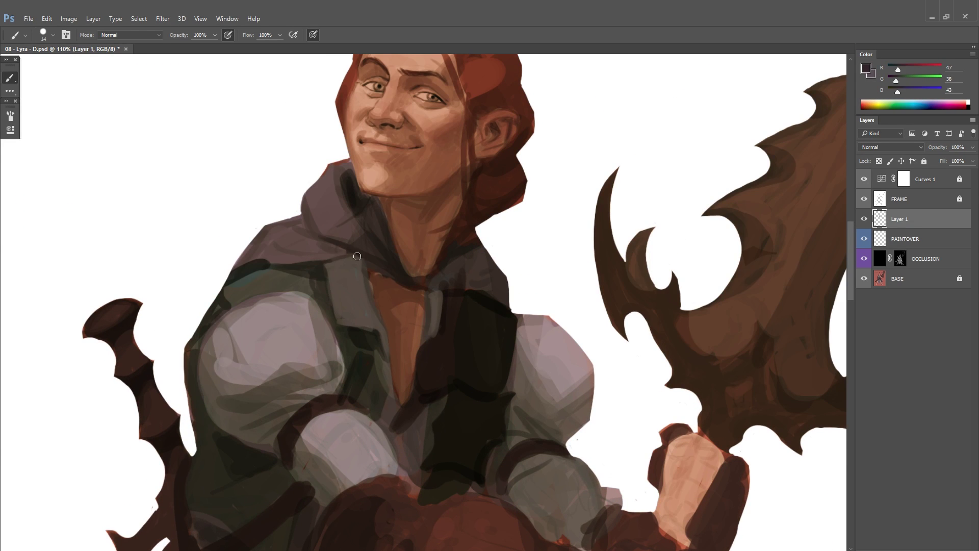
{"action": "left_click", "coordinate": [235, 284], "text": "alt"}
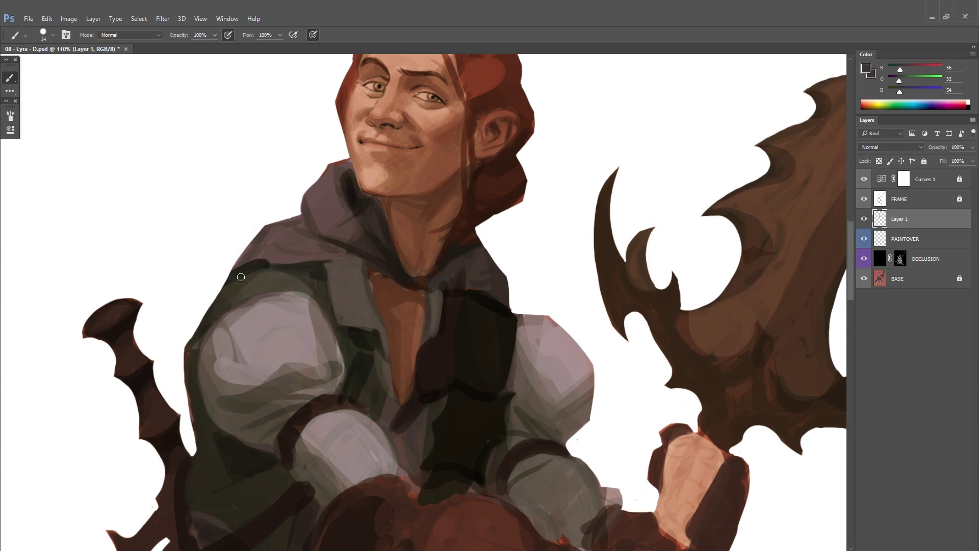
{"action": "left_click_drag", "start_coordinate": [392, 342], "coordinate": [315, 284]}
{"action": "key", "text": "ctrl+s"}
{"action": "left_click", "coordinate": [393, 202], "text": "alt"}
{"action": "scroll", "coordinate": [249, 242], "scroll_direction": "down", "scroll_amount": 5}
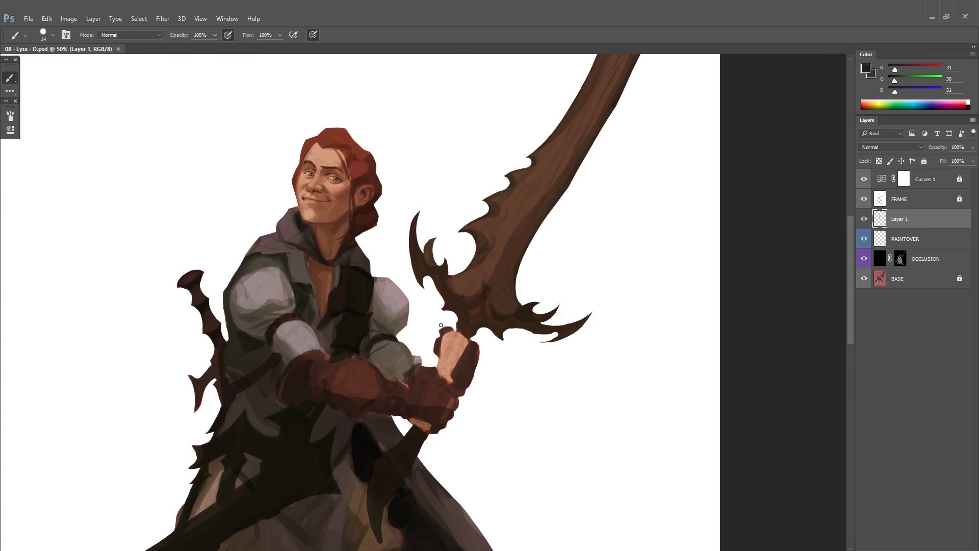
Step: Touch up the upper body with sampled colours, save the document and mirror the canvas
{"action": "scroll", "coordinate": [365, 236], "scroll_direction": "up", "scroll_amount": 6}
{"action": "left_click", "coordinate": [242, 211], "text": "alt"}
{"action": "left_click", "coordinate": [215, 279], "text": "alt"}
{"action": "left_click_drag", "start_coordinate": [242, 211], "coordinate": [197, 309]}
{"action": "key", "text": "ctrl+s"}
{"action": "left_click", "coordinate": [302, 277], "text": "alt"}
{"action": "left_click_drag", "start_coordinate": [302, 277], "coordinate": [292, 231]}
{"action": "left_click_drag", "start_coordinate": [226, 326], "coordinate": [256, 331]}
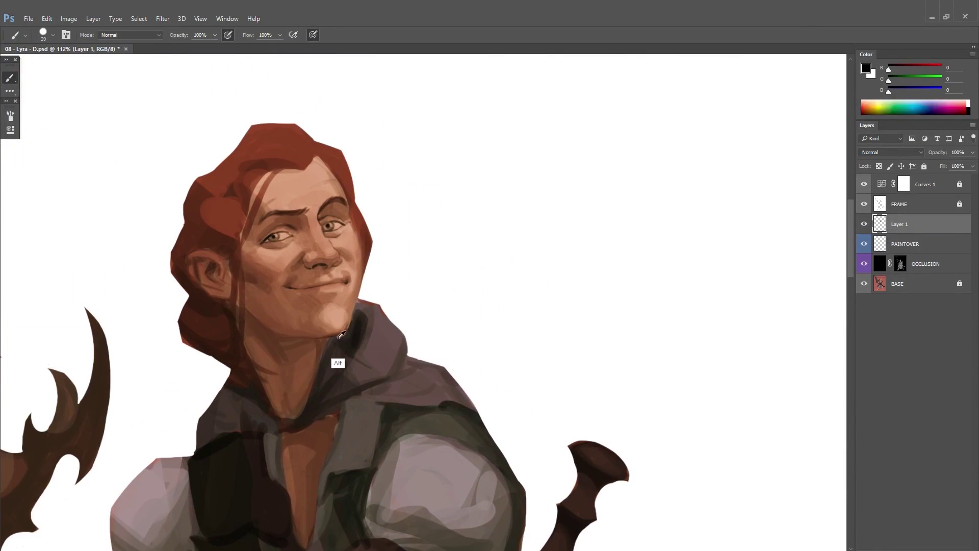
Step: Set the brush to 14 px and paint over the loose hair strands crossing the forehead with sampled skin tones
{"action": "right_click", "coordinate": [335, 365]}
{"action": "double_click", "coordinate": [349, 350]}
{"action": "scroll", "coordinate": [262, 328], "scroll_direction": "up", "scroll_amount": 3}
{"action": "left_click_drag", "start_coordinate": [244, 341], "coordinate": [369, 329]}
{"action": "left_click", "coordinate": [307, 340], "text": "alt"}
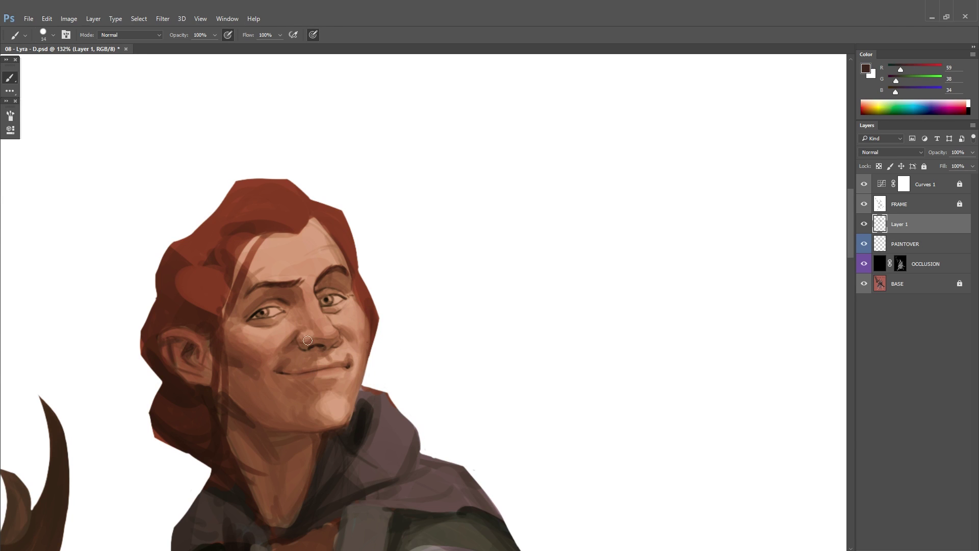
{"action": "left_click", "coordinate": [342, 335], "text": "alt"}
{"action": "left_click", "coordinate": [258, 356], "text": "alt"}
{"action": "left_click_drag", "start_coordinate": [400, 319], "coordinate": [391, 339]}
{"action": "left_click", "coordinate": [255, 286], "text": "alt"}
{"action": "mouse_move", "coordinate": [232, 311]}
{"action": "left_mouse_down"}
{"action": "mouse_move", "coordinate": [225, 283]}
{"action": "mouse_move", "coordinate": [263, 255]}
{"action": "left_mouse_up"}
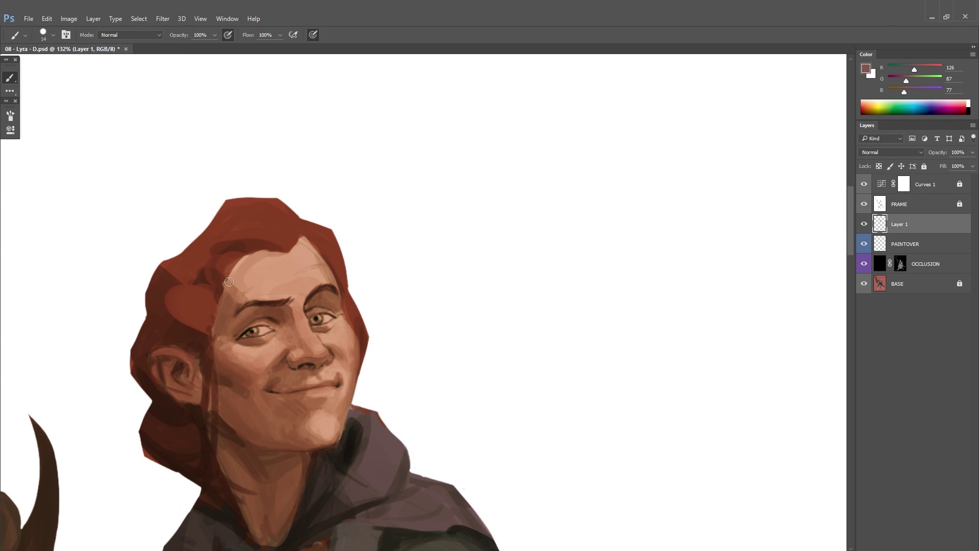
Step: Model the forehead and hairline with sampled light and mid skin tones and save the document
{"action": "left_click_drag", "start_coordinate": [300, 293], "coordinate": [303, 250]}
{"action": "left_click", "coordinate": [291, 286], "text": "alt"}
{"action": "left_click", "coordinate": [294, 284], "text": "alt"}
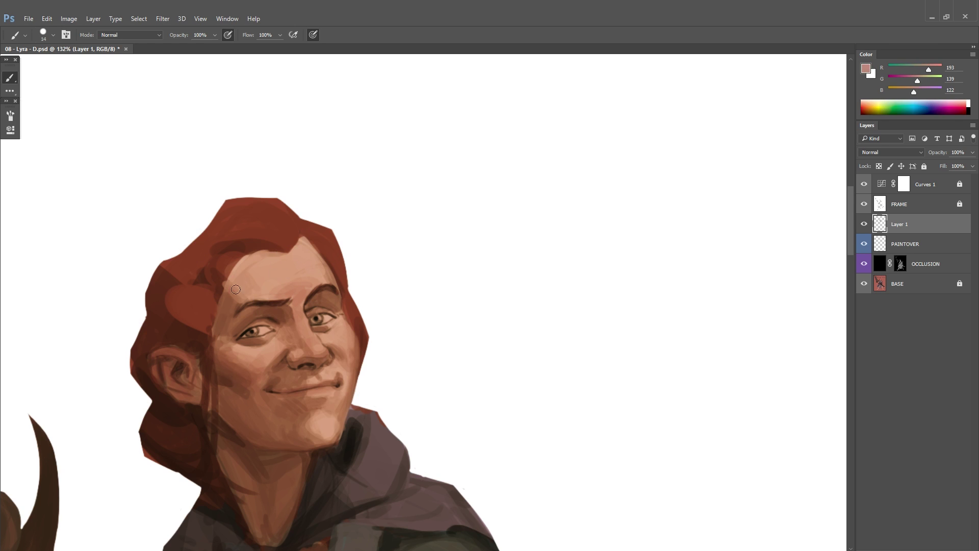
{"action": "left_click_drag", "start_coordinate": [236, 289], "coordinate": [275, 249]}
{"action": "left_click", "coordinate": [319, 226], "text": "alt"}
{"action": "left_click", "coordinate": [255, 347], "text": "alt"}
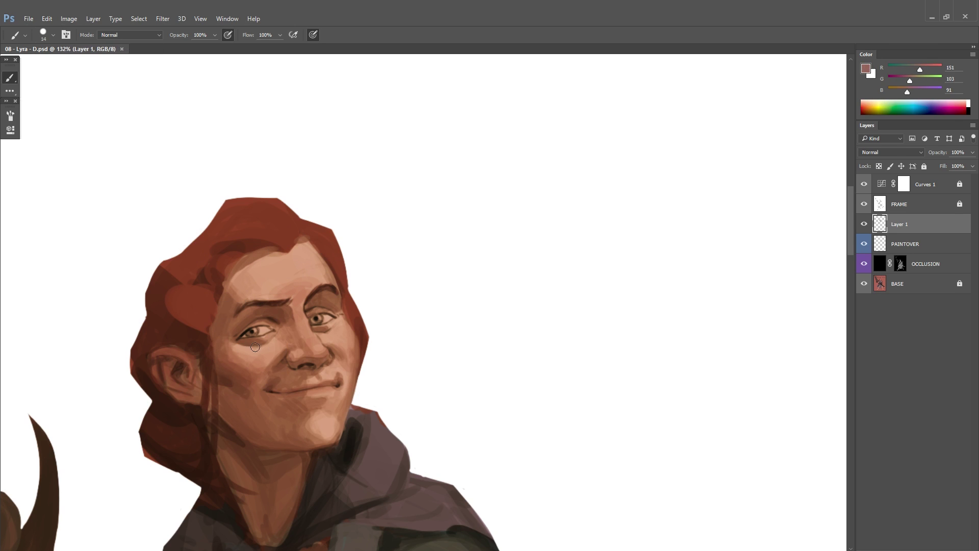
Step: Repaint both gloves in a sampled dark brown with a larger brush, working on the mirrored canvas
{"action": "left_click_drag", "start_coordinate": [364, 318], "coordinate": [202, 421]}
{"action": "scroll", "coordinate": [201, 421], "scroll_direction": "down", "scroll_amount": 3}
{"action": "left_click", "coordinate": [280, 360], "text": "alt"}
{"action": "scroll", "coordinate": [279, 360], "scroll_direction": "down", "scroll_amount": 3}
{"action": "left_click_drag", "start_coordinate": [462, 390], "coordinate": [408, 390]}
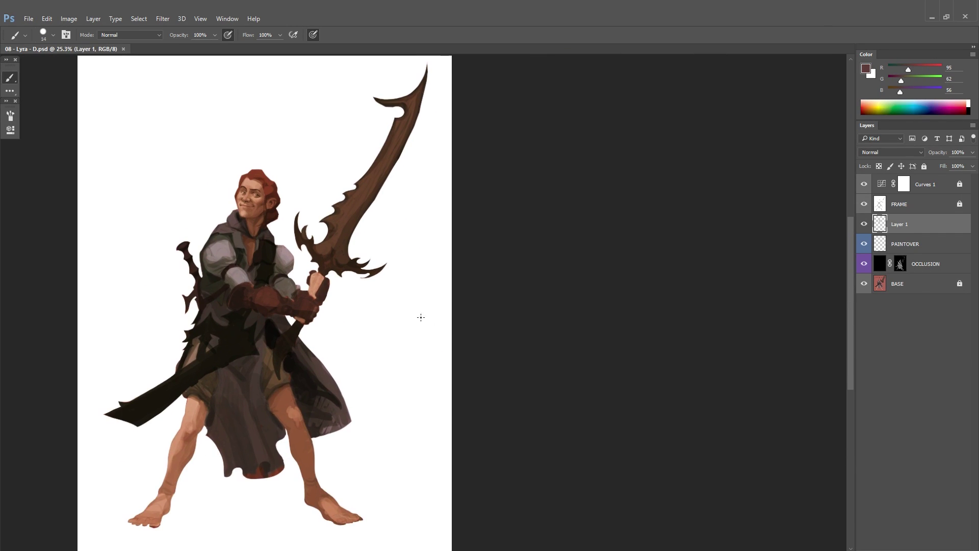
{"action": "scroll", "coordinate": [270, 375], "scroll_direction": "up", "scroll_amount": 3}
{"action": "left_click", "coordinate": [276, 352], "text": "alt"}
{"action": "left_click_drag", "start_coordinate": [219, 360], "coordinate": [263, 362]}
{"action": "scroll", "coordinate": [300, 353], "scroll_direction": "up", "scroll_amount": 2}
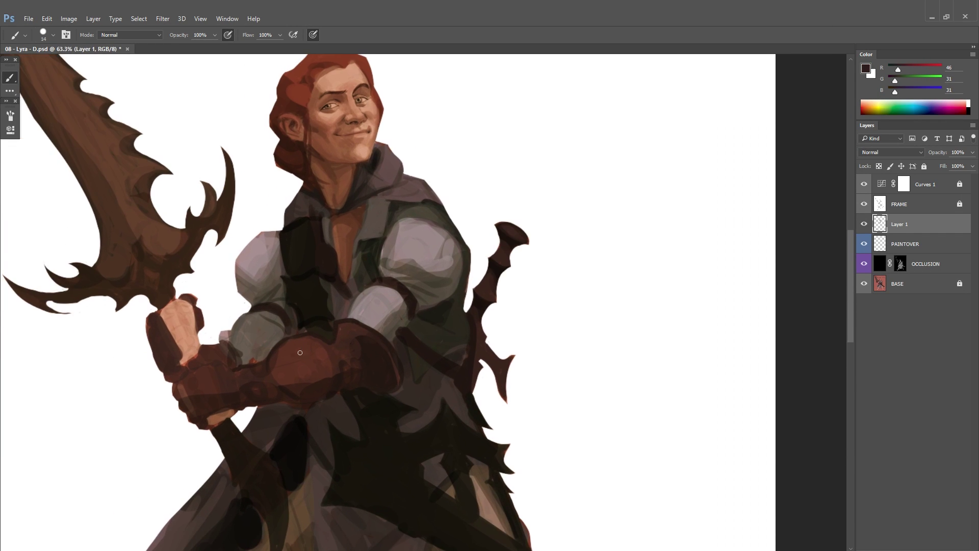
{"action": "left_click", "coordinate": [229, 398], "text": "alt"}
{"action": "right_click", "coordinate": [216, 380]}
{"action": "left_click", "coordinate": [437, 321], "text": "alt"}
{"action": "scroll", "coordinate": [408, 332], "scroll_direction": "up", "scroll_amount": 2}
{"action": "left_click", "coordinate": [278, 387], "text": "alt"}
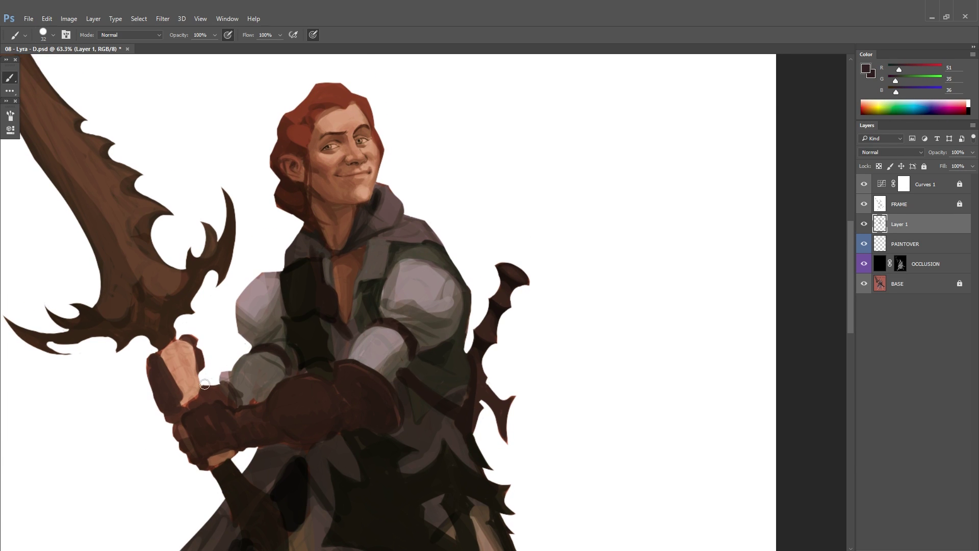
Step: Refine the vest and lapel around the near shoulder with sampled greys and save the document
{"action": "mouse_move", "coordinate": [204, 384]}
{"action": "left_mouse_down"}
{"action": "mouse_move", "coordinate": [190, 415]}
{"action": "mouse_move", "coordinate": [204, 449]}
{"action": "left_mouse_up"}
{"action": "left_click_drag", "start_coordinate": [445, 330], "coordinate": [402, 364]}
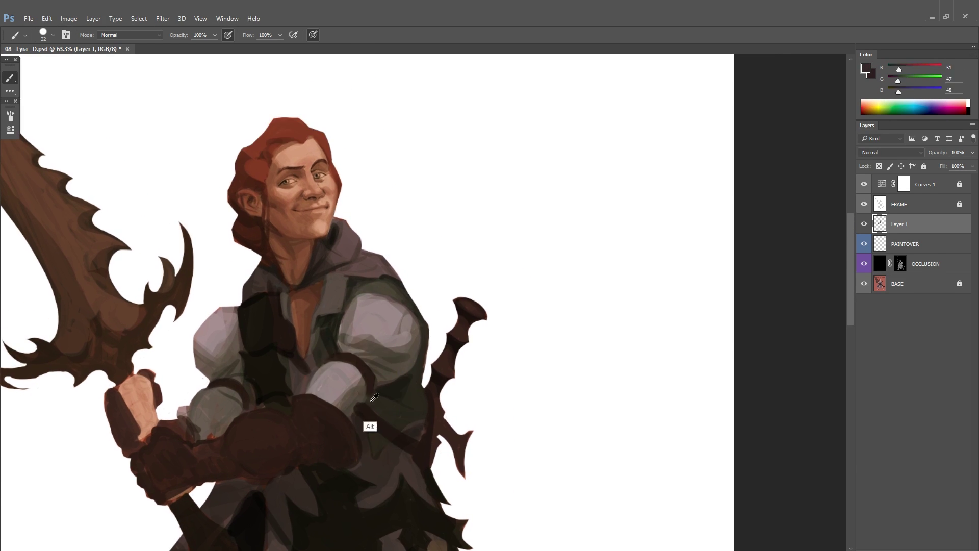
{"action": "left_click", "coordinate": [350, 431], "text": "alt"}
{"action": "left_click", "coordinate": [372, 342], "text": "alt"}
{"action": "left_click", "coordinate": [341, 342], "text": "alt"}
{"action": "left_click_drag", "start_coordinate": [351, 336], "coordinate": [343, 382]}
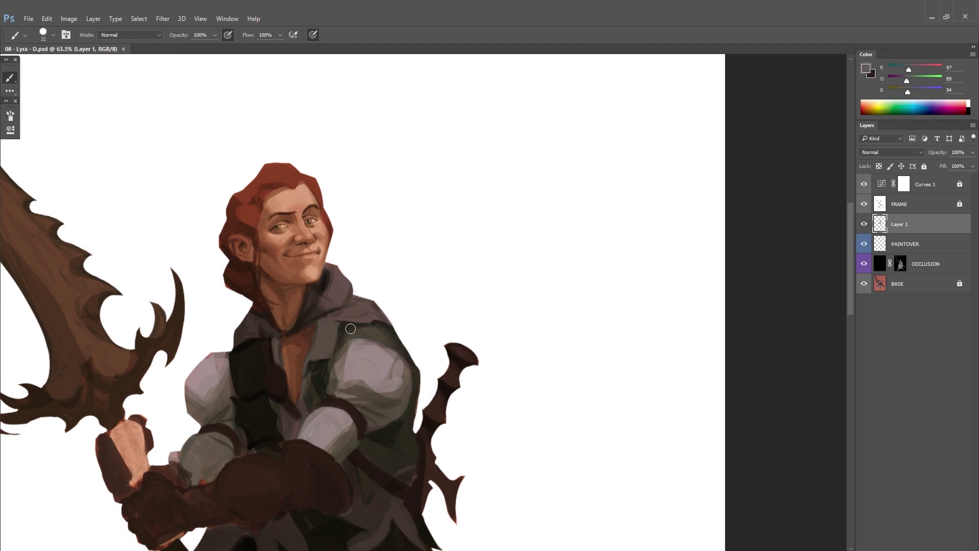
Step: Smooth the lapel and shirt sleeves with sampled greys and flip the canvas back
{"action": "left_click", "coordinate": [303, 388], "text": "alt"}
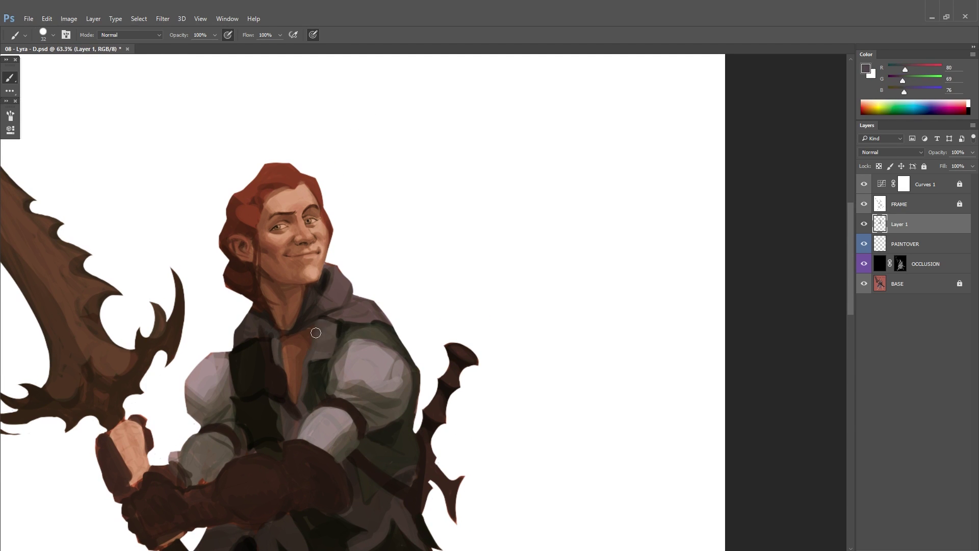
{"action": "left_click", "coordinate": [357, 340], "text": "alt"}
{"action": "scroll", "coordinate": [371, 266], "scroll_direction": "down", "scroll_amount": 3}
{"action": "key", "text": "ctrl+shift+h"}
{"action": "scroll", "coordinate": [377, 333], "scroll_direction": "up", "scroll_amount": 2}
Step: Pick an orange of R 239, G 115, B 15 and block in the raised sword's blade
{"action": "right_click", "coordinate": [400, 321]}
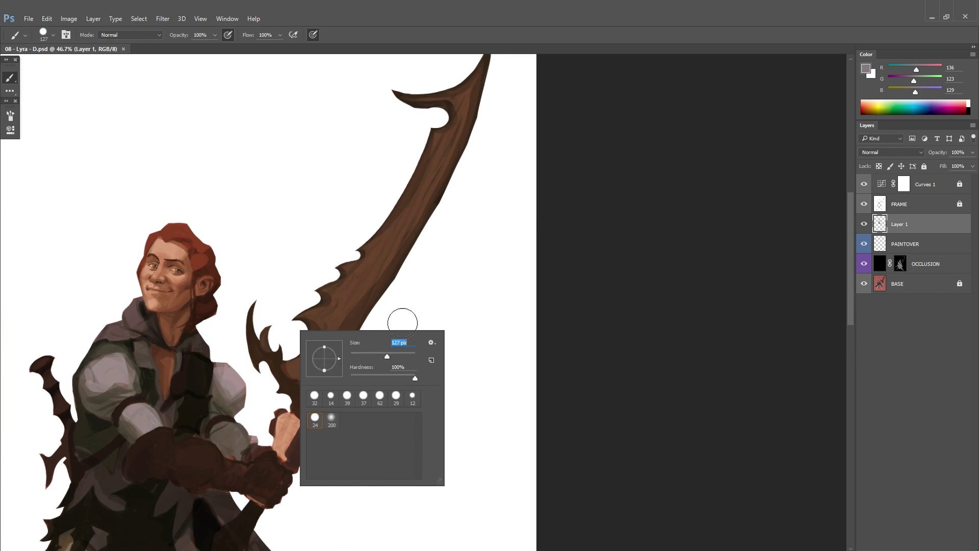
{"action": "key", "text": "Escape"}
{"action": "left_click", "coordinate": [865, 68]}
{"action": "left_click", "coordinate": [804, 270]}
{"action": "mouse_move", "coordinate": [475, 133]}
{"action": "left_mouse_down"}
{"action": "mouse_move", "coordinate": [387, 323]}
{"action": "mouse_move", "coordinate": [280, 434]}
{"action": "mouse_move", "coordinate": [311, 418]}
{"action": "left_mouse_up"}
Step: Fill the blade's base and the small prongs at the crossguard with orange using smaller brushes, and save the document
{"action": "right_click", "coordinate": [297, 360]}
{"action": "key", "text": "Return"}
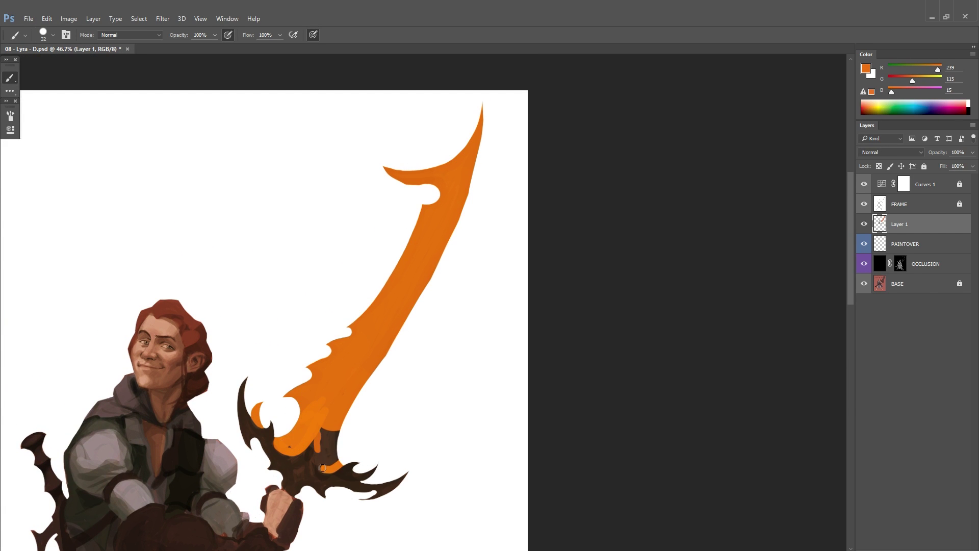
{"action": "left_click_drag", "start_coordinate": [323, 467], "coordinate": [326, 431]}
{"action": "left_click_drag", "start_coordinate": [352, 465], "coordinate": [375, 474]}
{"action": "right_click", "coordinate": [454, 236]}
{"action": "right_click", "coordinate": [321, 376]}
{"action": "key", "text": "Return"}
{"action": "key", "text": "ctrl+s"}
{"action": "scroll", "coordinate": [317, 409], "scroll_direction": "down", "scroll_amount": 4}
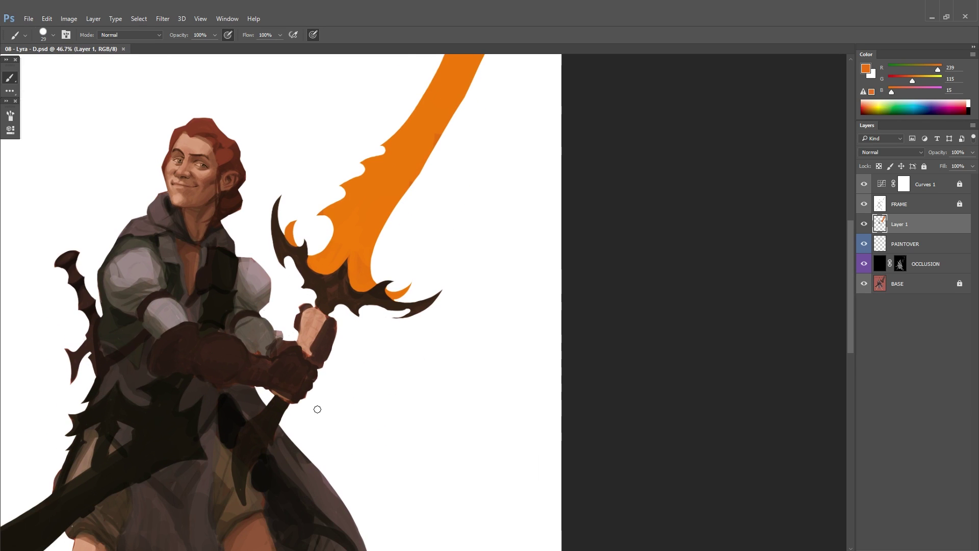
Step: Repaint the large scabbard hanging at the hip in dark olive and save the document
{"action": "scroll", "coordinate": [317, 409], "scroll_direction": "down", "scroll_amount": 3}
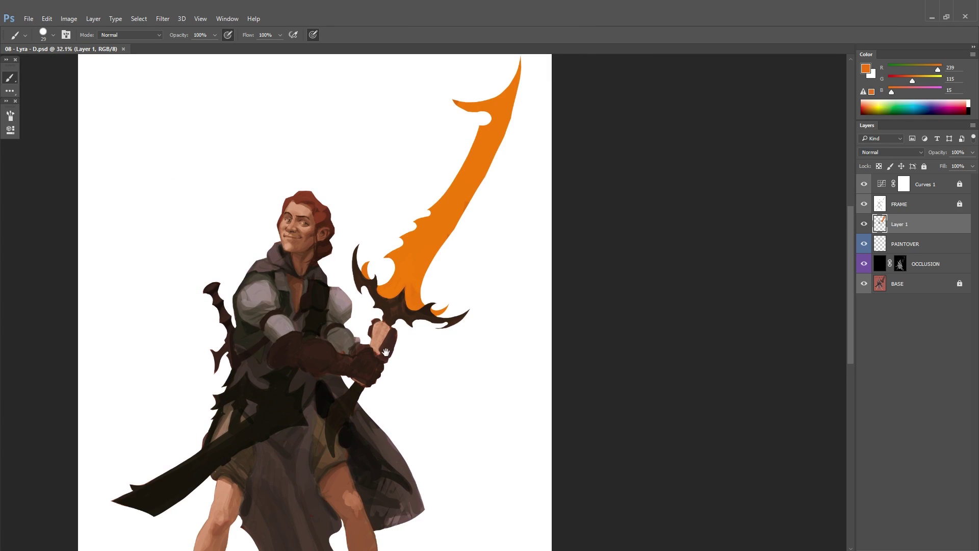
{"action": "left_click_drag", "start_coordinate": [386, 352], "coordinate": [418, 312]}
{"action": "left_click", "coordinate": [153, 445], "text": "alt"}
{"action": "left_click_drag", "start_coordinate": [144, 452], "coordinate": [177, 470]}
{"action": "scroll", "coordinate": [312, 381], "scroll_direction": "up", "scroll_amount": 3}
{"action": "left_click_drag", "start_coordinate": [312, 380], "coordinate": [340, 355]}
{"action": "left_click", "coordinate": [338, 306], "text": "alt"}
{"action": "left_click_drag", "start_coordinate": [331, 304], "coordinate": [365, 353]}
{"action": "mouse_move", "coordinate": [329, 304]}
{"action": "left_mouse_down"}
{"action": "mouse_move", "coordinate": [78, 474]}
{"action": "mouse_move", "coordinate": [104, 509]}
{"action": "left_mouse_up"}
{"action": "mouse_move", "coordinate": [191, 430]}
{"action": "left_mouse_down"}
{"action": "mouse_move", "coordinate": [321, 352]}
{"action": "mouse_move", "coordinate": [311, 422]}
{"action": "left_mouse_up"}
{"action": "right_click", "coordinate": [326, 347]}
{"action": "left_click", "coordinate": [341, 358]}
{"action": "key", "text": "Return"}
{"action": "left_click", "coordinate": [339, 368], "text": "alt"}
{"action": "key", "text": "ctrl+s"}
Step: Choose a new colour and shape the pointed straps hanging from the belt above the scabbard
{"action": "left_click", "coordinate": [327, 393], "text": "alt"}
{"action": "left_click", "coordinate": [865, 69]}
{"action": "left_click", "coordinate": [606, 360]}
{"action": "left_click", "coordinate": [806, 271]}
{"action": "mouse_move", "coordinate": [337, 365]}
{"action": "left_mouse_down"}
{"action": "mouse_move", "coordinate": [377, 299]}
{"action": "mouse_move", "coordinate": [356, 328]}
{"action": "left_mouse_up"}
{"action": "left_click", "coordinate": [345, 345], "text": "alt"}
{"action": "left_click", "coordinate": [283, 351], "text": "alt"}
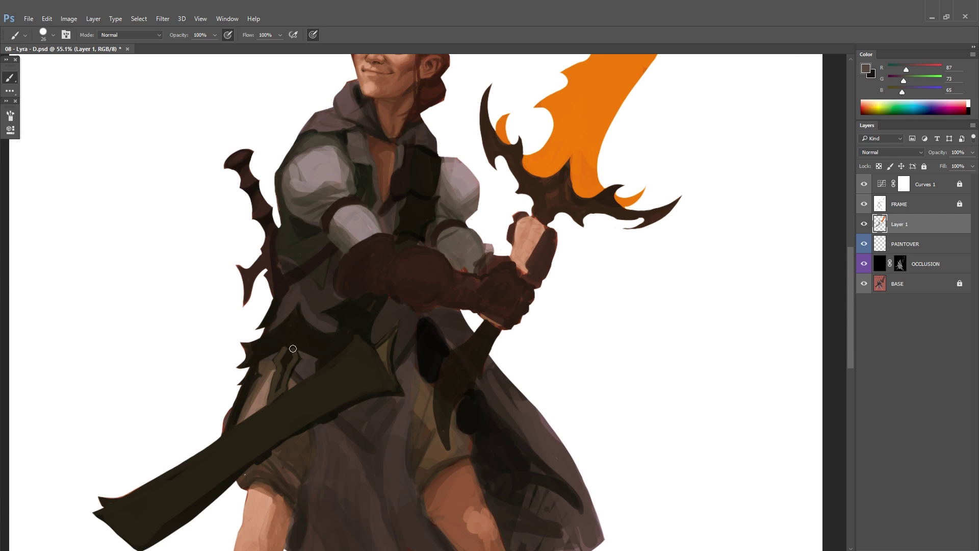
Step: Extend the spiked olive straps across the hip, refine the scabbard's edges and save the document
{"action": "mouse_move", "coordinate": [279, 385]}
{"action": "left_mouse_down"}
{"action": "mouse_move", "coordinate": [293, 336]}
{"action": "mouse_move", "coordinate": [333, 343]}
{"action": "left_mouse_up"}
{"action": "left_click_drag", "start_coordinate": [325, 368], "coordinate": [364, 288]}
{"action": "left_click_drag", "start_coordinate": [197, 403], "coordinate": [392, 263]}
{"action": "left_click_drag", "start_coordinate": [452, 229], "coordinate": [437, 260]}
{"action": "key", "text": "ctrl+s"}
{"action": "mouse_move", "coordinate": [259, 394]}
{"action": "left_mouse_down"}
{"action": "mouse_move", "coordinate": [253, 386]}
{"action": "mouse_move", "coordinate": [190, 466]}
{"action": "left_mouse_up"}
{"action": "left_click", "coordinate": [253, 386], "text": "alt"}
{"action": "key", "text": "ctrl+s"}
Step: Paint dark spiked fittings across the scabbard with a sampled near-black brown
{"action": "left_click", "coordinate": [328, 337], "text": "alt"}
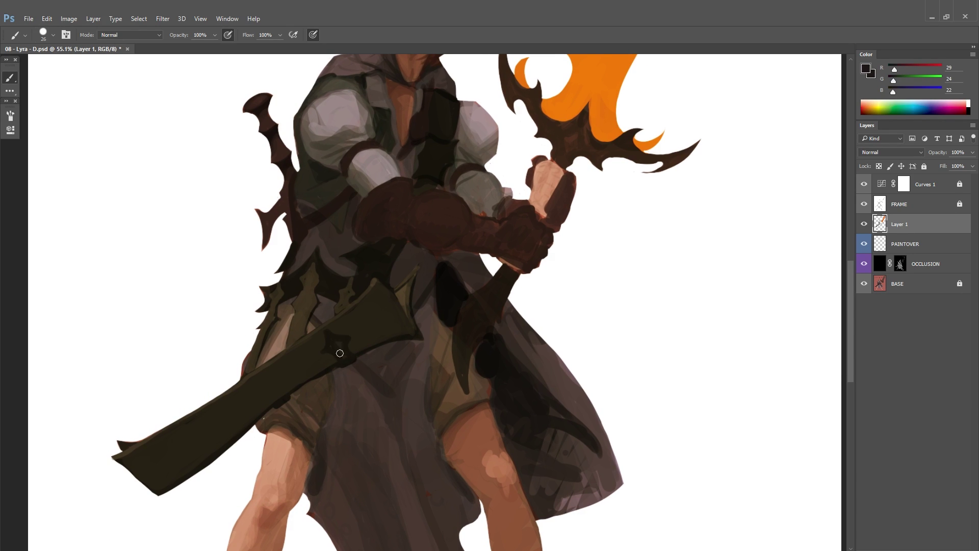
{"action": "left_click_drag", "start_coordinate": [340, 353], "coordinate": [337, 346]}
{"action": "left_click_drag", "start_coordinate": [276, 375], "coordinate": [271, 392]}
{"action": "left_click", "coordinate": [266, 402], "text": "alt"}
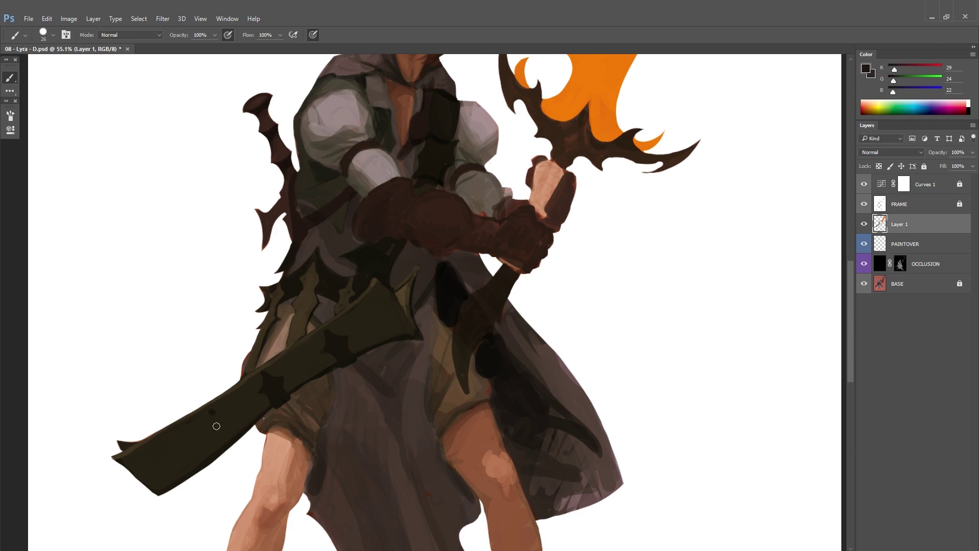
{"action": "left_click_drag", "start_coordinate": [216, 425], "coordinate": [227, 439]}
Step: Finish the fitting near the scabbard's tip and tint it with sampled dark browns
{"action": "left_click", "coordinate": [239, 407], "text": "alt"}
{"action": "left_click", "coordinate": [348, 396], "text": "alt"}
{"action": "left_click_drag", "start_coordinate": [347, 396], "coordinate": [318, 430]}
{"action": "left_click", "coordinate": [301, 370], "text": "alt"}
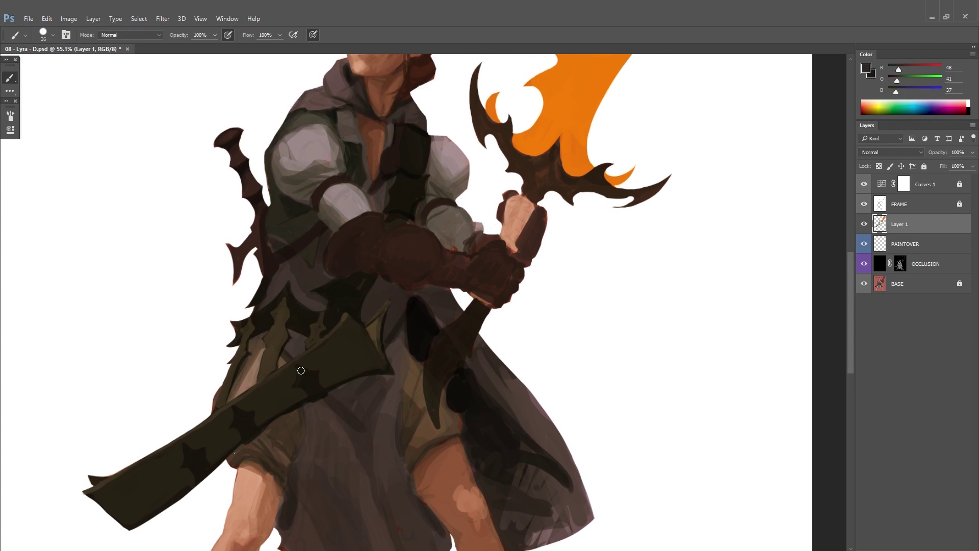
{"action": "left_click_drag", "start_coordinate": [202, 467], "coordinate": [180, 508]}
{"action": "left_click", "coordinate": [352, 392], "text": "alt"}
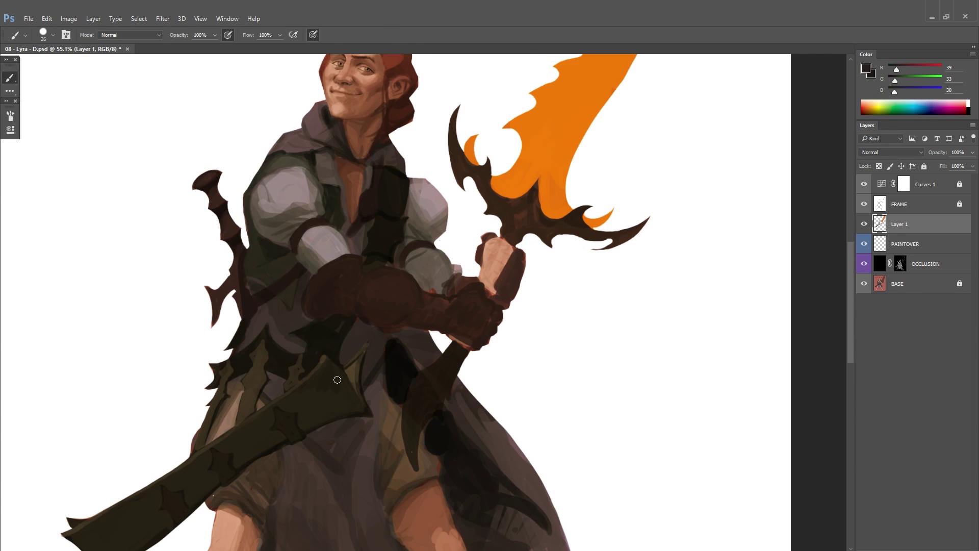
Step: Outline and shade the scabbard fittings and belt straps with sampled tones and a 14 px brush
{"action": "left_click", "coordinate": [337, 380], "text": "alt"}
{"action": "left_click", "coordinate": [377, 439], "text": "alt"}
{"action": "mouse_move", "coordinate": [247, 428]}
{"action": "left_mouse_down"}
{"action": "mouse_move", "coordinate": [324, 348]}
{"action": "mouse_move", "coordinate": [287, 404]}
{"action": "left_mouse_up"}
{"action": "left_click", "coordinate": [280, 372], "text": "alt"}
{"action": "left_click", "coordinate": [252, 363], "text": "alt"}
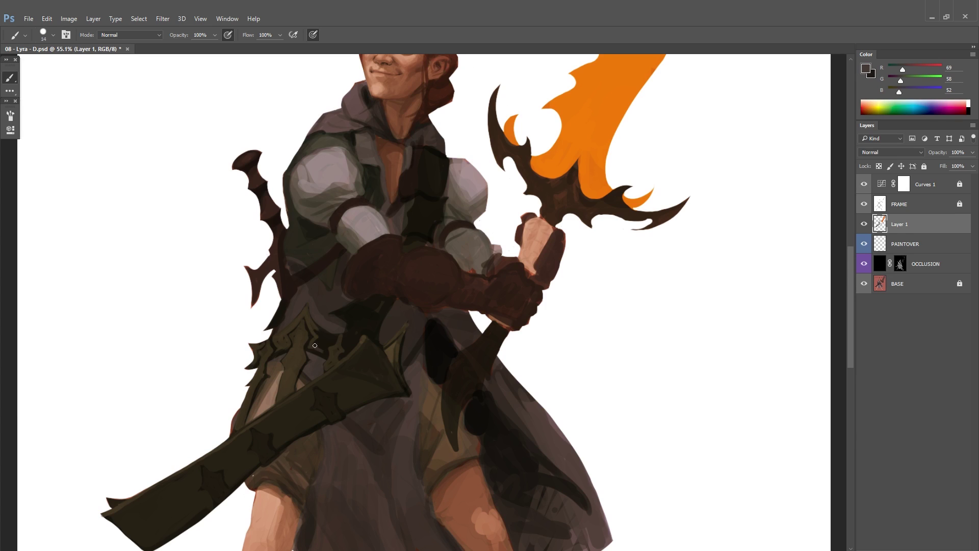
Step: Paint the chest strap's round buckle and the pointed belt plate with sampled dark tones, and save the document
{"action": "right_click", "coordinate": [320, 398]}
{"action": "mouse_move", "coordinate": [399, 301]}
{"action": "left_mouse_down"}
{"action": "mouse_move", "coordinate": [318, 409]}
{"action": "mouse_move", "coordinate": [345, 323]}
{"action": "left_mouse_up"}
{"action": "key", "text": "Return"}
{"action": "left_click", "coordinate": [348, 288], "text": "alt"}
{"action": "right_click", "coordinate": [316, 352]}
{"action": "key", "text": "Return"}
{"action": "mouse_move", "coordinate": [306, 362]}
{"action": "left_mouse_down"}
{"action": "mouse_move", "coordinate": [281, 362]}
{"action": "mouse_move", "coordinate": [282, 371]}
{"action": "left_mouse_up"}
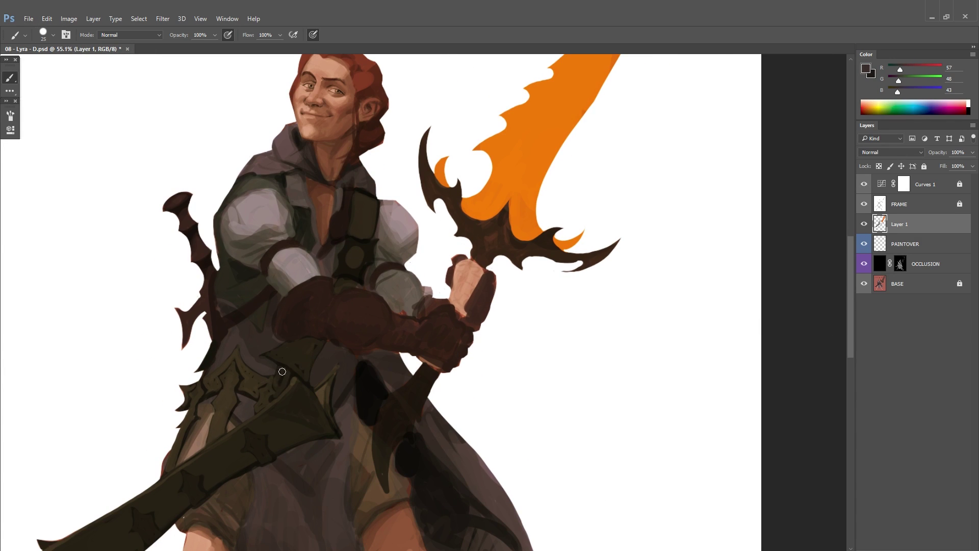
{"action": "scroll", "coordinate": [273, 355], "scroll_direction": "down", "scroll_amount": 3}
{"action": "left_click", "coordinate": [342, 351], "text": "alt"}
{"action": "scroll", "coordinate": [375, 271], "scroll_direction": "down", "scroll_amount": 3}
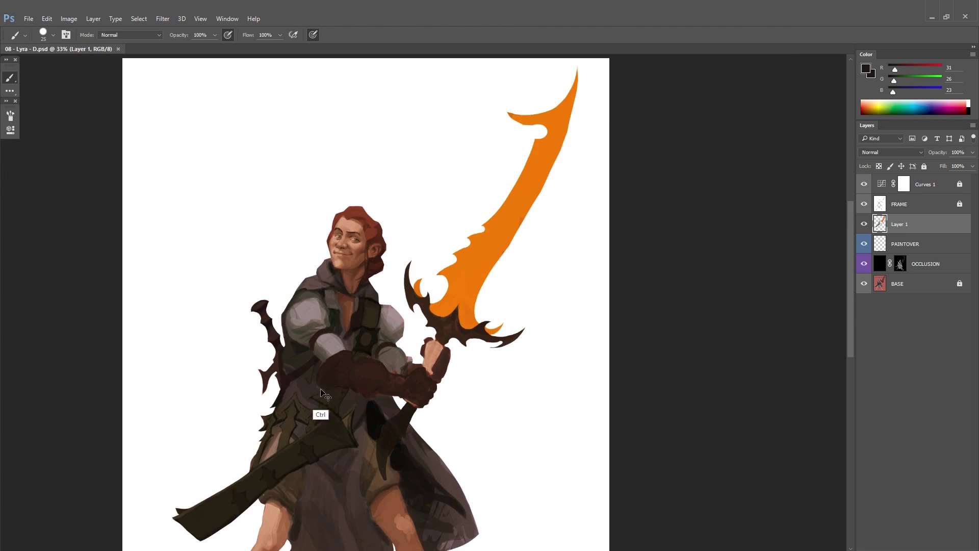
Step: Flip the canvas view and shade the vest and tunic with sampled dark greys and browns
{"action": "key", "text": "ctrl+h"}
{"action": "scroll", "coordinate": [275, 309], "scroll_direction": "up", "scroll_amount": 3}
{"action": "left_click", "coordinate": [275, 308], "text": "alt"}
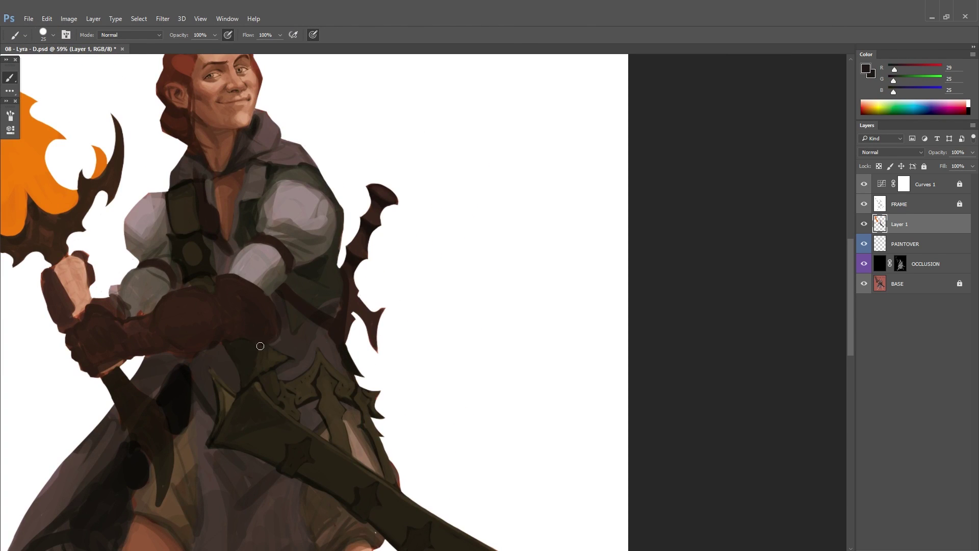
{"action": "scroll", "coordinate": [306, 301], "scroll_direction": "down", "scroll_amount": 2}
{"action": "scroll", "coordinate": [350, 256], "scroll_direction": "up", "scroll_amount": 2}
{"action": "left_click", "coordinate": [277, 319], "text": "alt"}
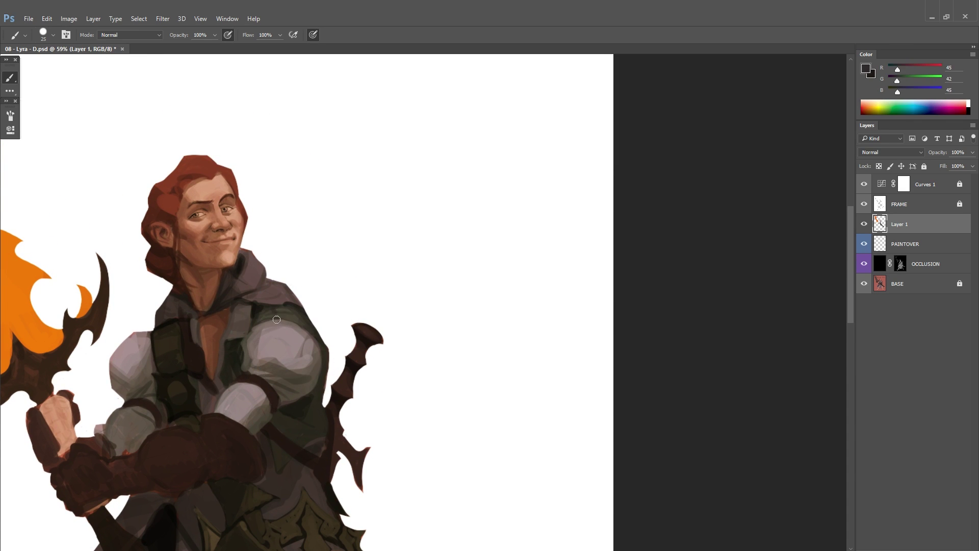
{"action": "right_click", "coordinate": [276, 319]}
{"action": "left_click", "coordinate": [246, 380], "text": "alt"}
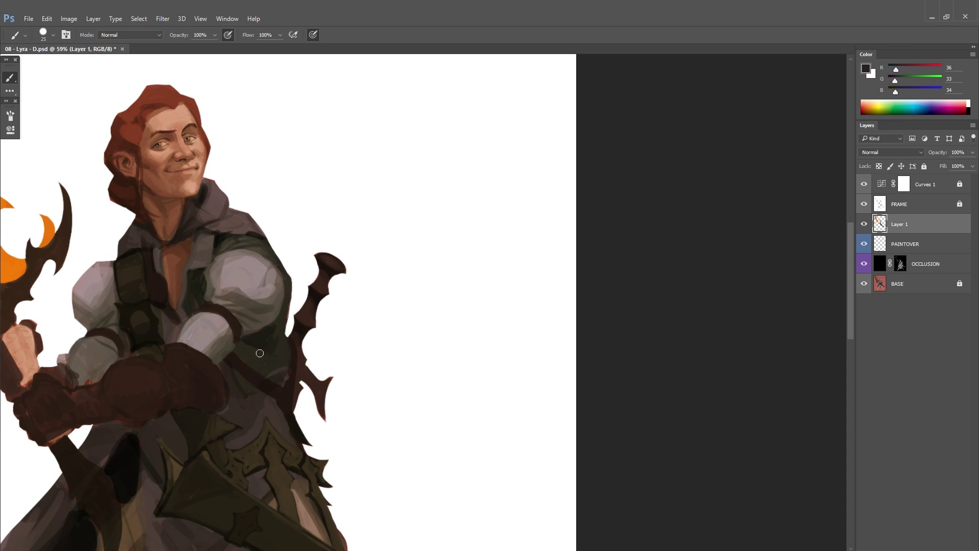
{"action": "left_click", "coordinate": [295, 346], "text": "alt"}
{"action": "scroll", "coordinate": [293, 357], "scroll_direction": "down", "scroll_amount": 3}
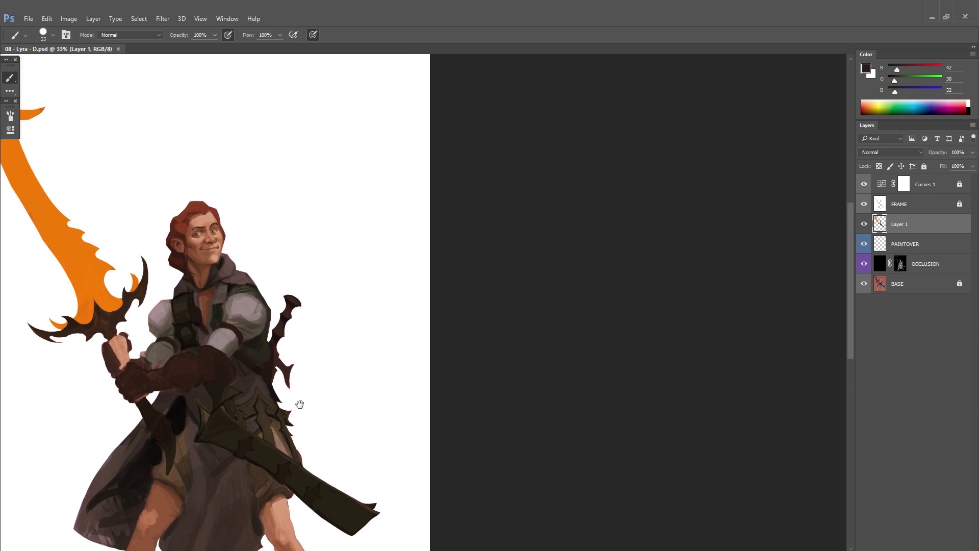
Step: Paint the irises and lighten the whites of both eyes with a smaller brush
{"action": "scroll", "coordinate": [273, 330], "scroll_direction": "up", "scroll_amount": 5}
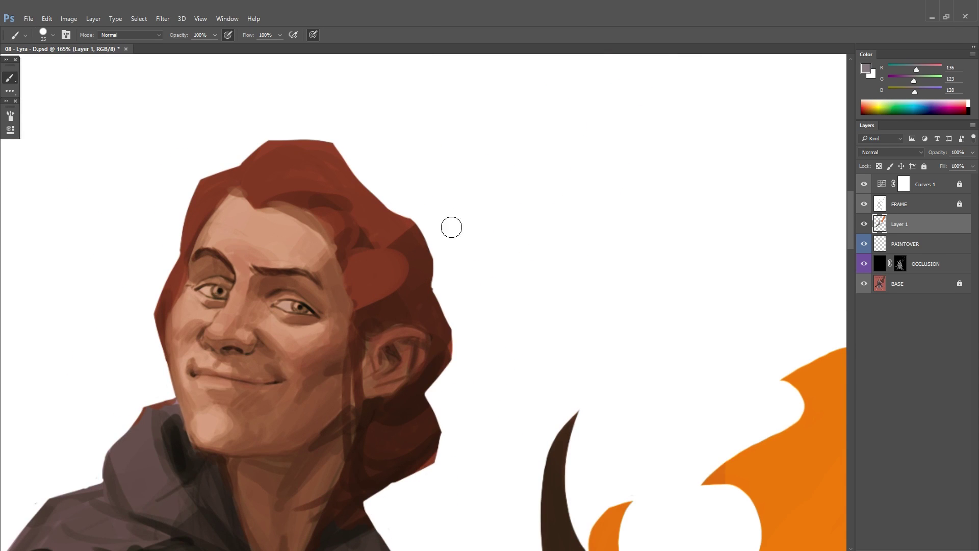
{"action": "key", "text": "bracketleft"}
{"action": "key", "text": "x"}
{"action": "left_click", "coordinate": [219, 291], "text": "alt"}
{"action": "mouse_move", "coordinate": [220, 291]}
{"action": "left_mouse_down"}
{"action": "mouse_move", "coordinate": [226, 295]}
{"action": "mouse_move", "coordinate": [174, 312]}
{"action": "left_mouse_up"}
{"action": "left_click", "coordinate": [303, 311], "text": "alt"}
{"action": "left_click", "coordinate": [303, 311], "text": "alt"}
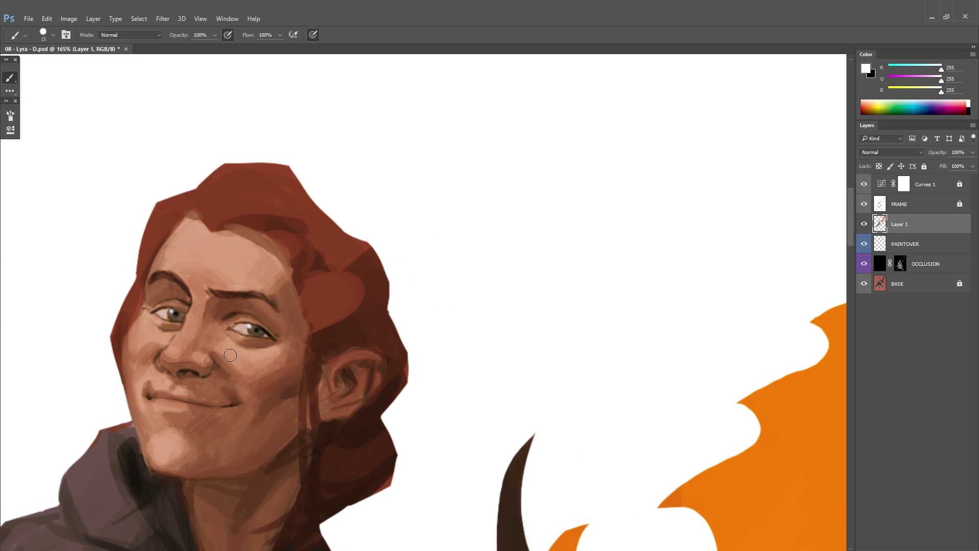
Step: Refine the shadows around the nose with a sampled reddish brown and a 5 px brush
{"action": "left_click", "coordinate": [183, 365], "text": "alt"}
{"action": "key", "text": "bracketleft"}
{"action": "key", "text": "bracketleft"}
{"action": "key", "text": "bracketleft"}
{"action": "key", "text": "bracketleft"}
{"action": "scroll", "coordinate": [219, 345], "scroll_direction": "down", "scroll_amount": 5}
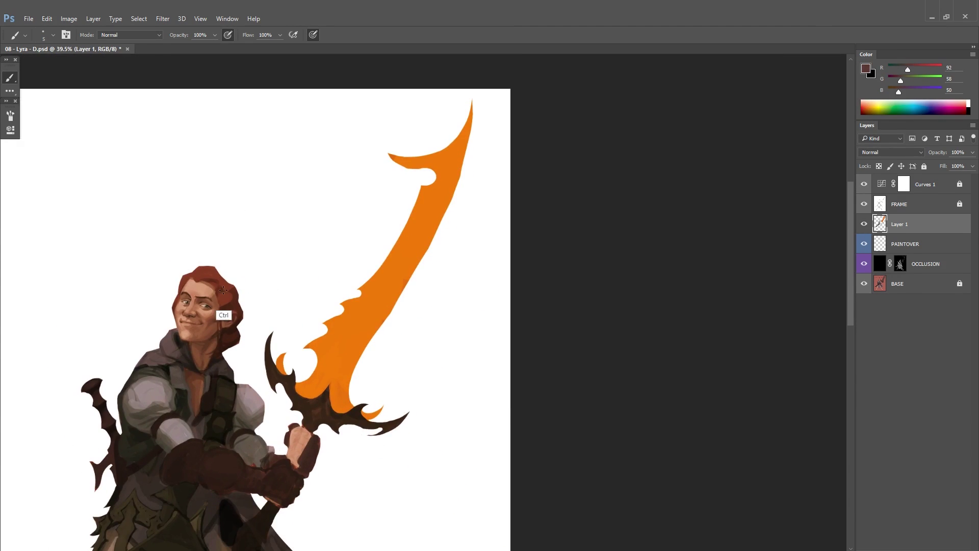
Step: Darken the pupils with black and refine the eyes, brows and nose bridge with sampled skin tones
{"action": "scroll", "coordinate": [278, 256], "scroll_direction": "up", "scroll_amount": 5}
{"action": "key", "text": "d"}
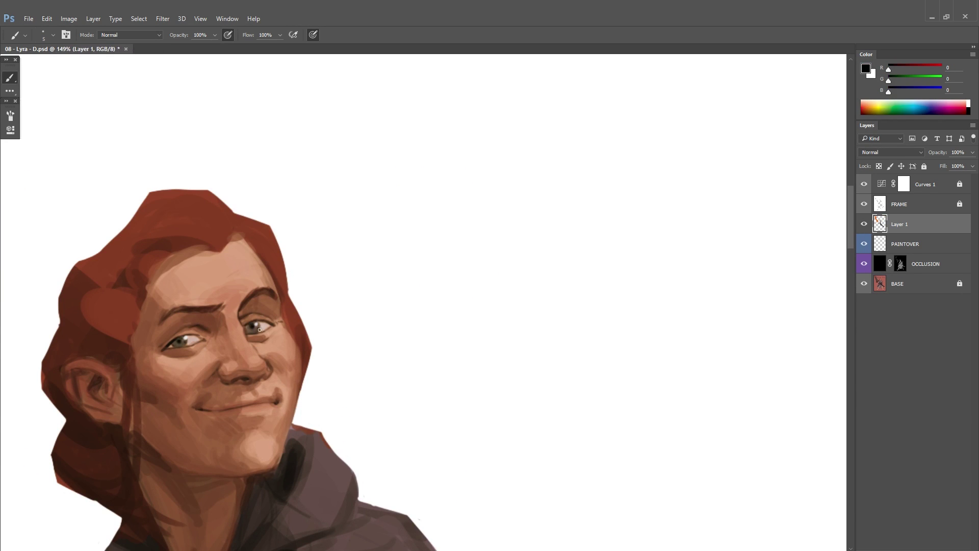
{"action": "left_click", "coordinate": [179, 329], "text": "alt"}
{"action": "left_click_drag", "start_coordinate": [211, 236], "coordinate": [197, 279]}
{"action": "left_click", "coordinate": [225, 277], "text": "alt"}
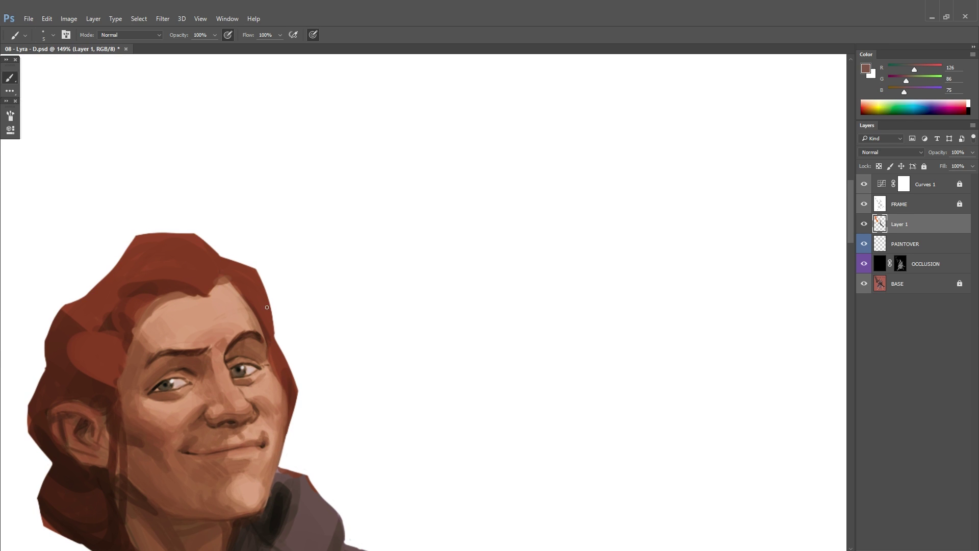
{"action": "left_click", "coordinate": [221, 347], "text": "alt"}
{"action": "scroll", "coordinate": [221, 346], "scroll_direction": "down", "scroll_amount": 5}
{"action": "scroll", "coordinate": [300, 290], "scroll_direction": "up", "scroll_amount": 4}
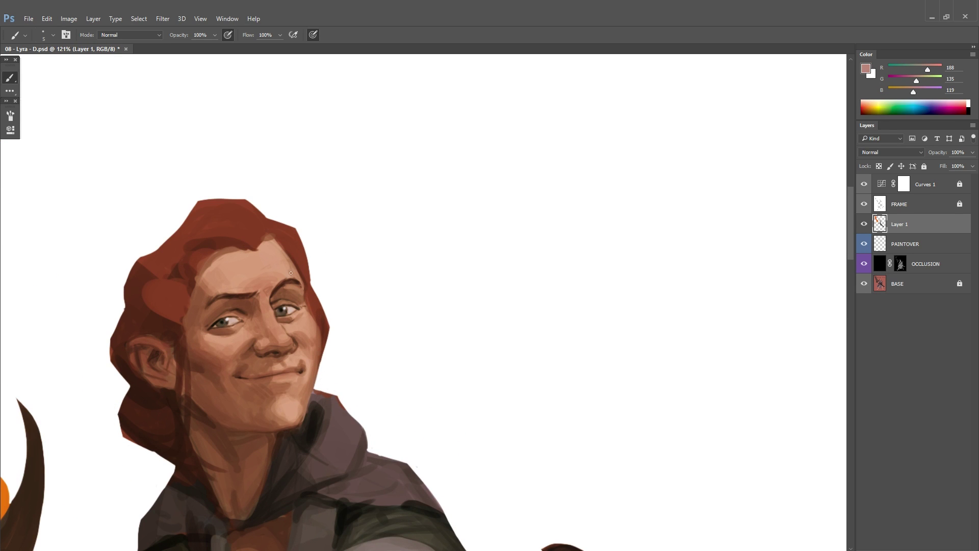
Step: Refine the mouth, smile lines and chin with sampled skin and dark brown tones
{"action": "left_click", "coordinate": [293, 352], "text": "alt"}
{"action": "left_click_drag", "start_coordinate": [294, 352], "coordinate": [256, 359]}
{"action": "left_click", "coordinate": [256, 400], "text": "alt"}
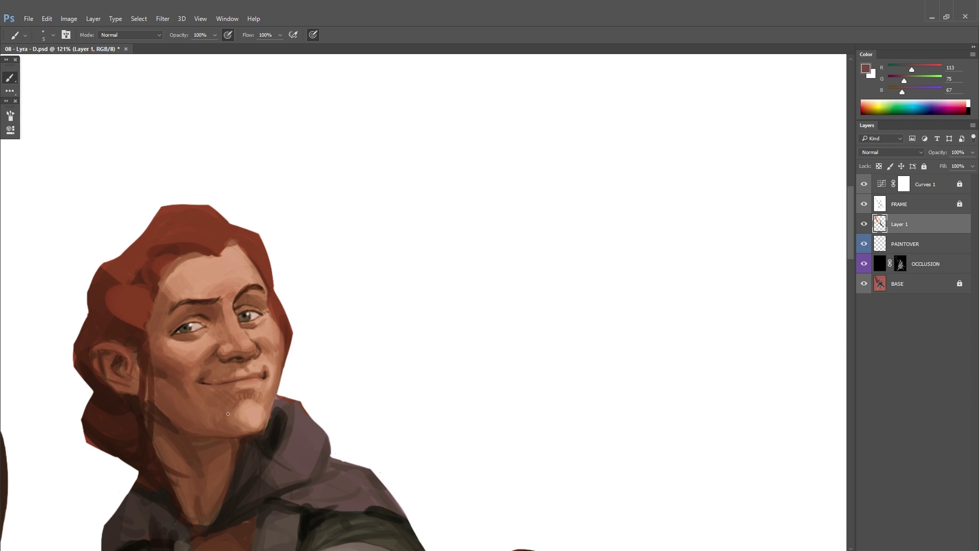
{"action": "scroll", "coordinate": [256, 400], "scroll_direction": "down", "scroll_amount": 5}
{"action": "scroll", "coordinate": [335, 332], "scroll_direction": "up", "scroll_amount": 4}
{"action": "left_click_drag", "start_coordinate": [328, 343], "coordinate": [194, 376]}
{"action": "left_click", "coordinate": [195, 375], "text": "alt"}
{"action": "scroll", "coordinate": [194, 376], "scroll_direction": "down", "scroll_amount": 3}
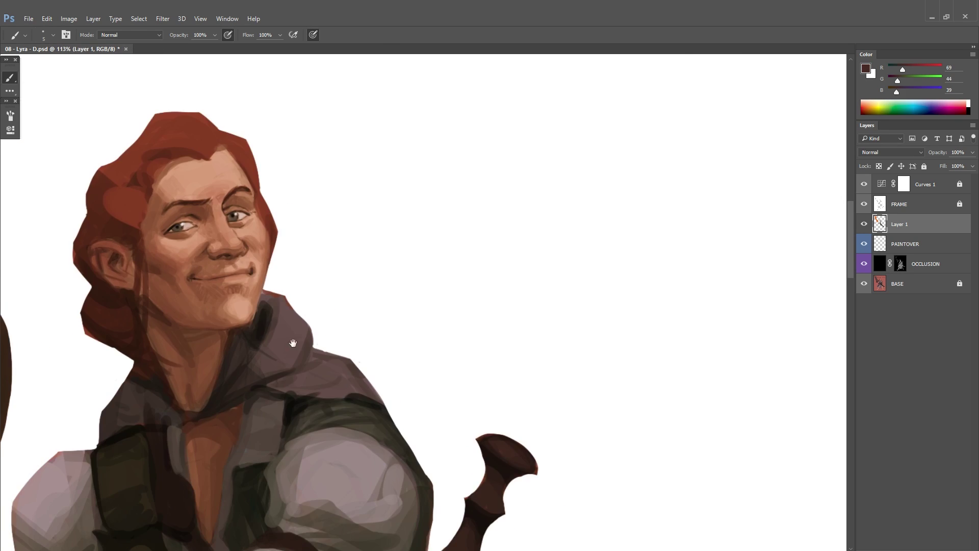
Step: Paint the folds of the hood beside the neck with sampled dark and purplish grey tones
{"action": "left_click", "coordinate": [242, 271], "text": "alt"}
{"action": "scroll", "coordinate": [249, 331], "scroll_direction": "down", "scroll_amount": 1}
{"action": "left_click", "coordinate": [250, 331], "text": "alt"}
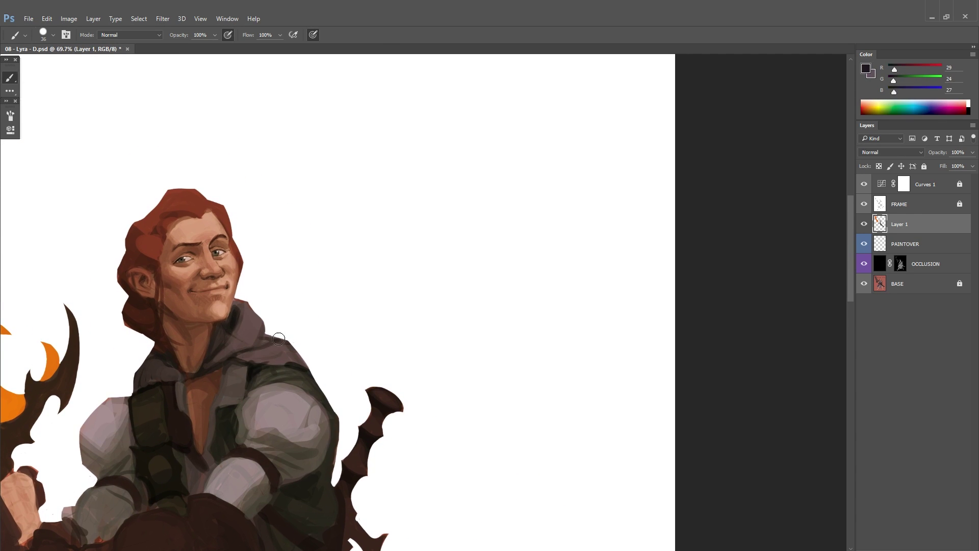
{"action": "left_click", "coordinate": [247, 330], "text": "alt"}
{"action": "key", "text": "bracketleft"}
{"action": "key", "text": "bracketleft"}
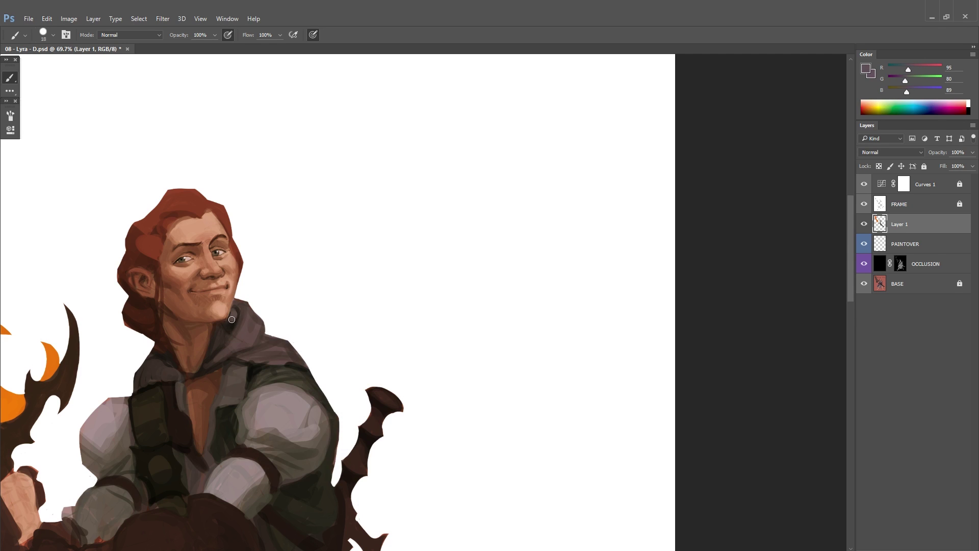
Step: Shade the collar on both sides of the neck with sampled purplish greys and save the document
{"action": "left_click", "coordinate": [162, 376], "text": "alt"}
{"action": "left_click_drag", "start_coordinate": [163, 376], "coordinate": [162, 357]}
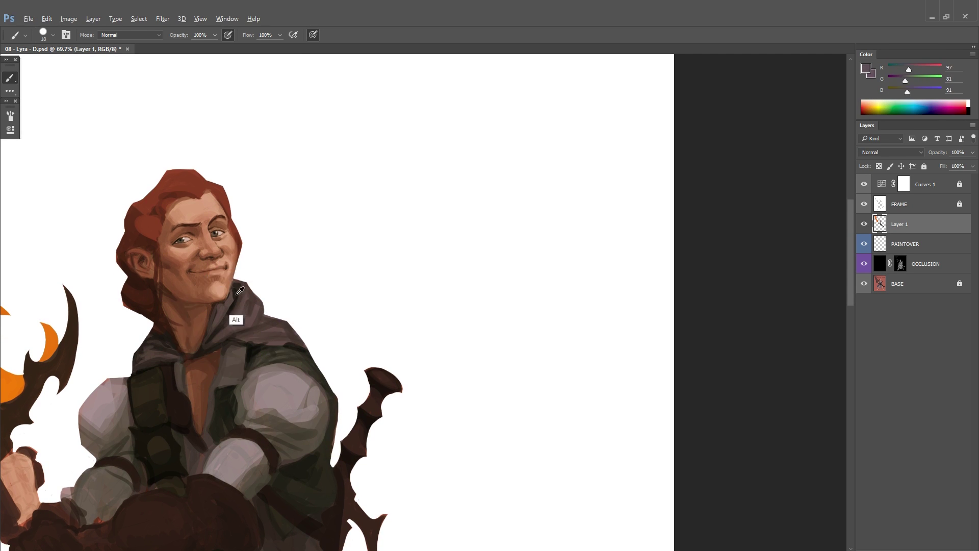
{"action": "left_click_drag", "start_coordinate": [363, 335], "coordinate": [323, 289]}
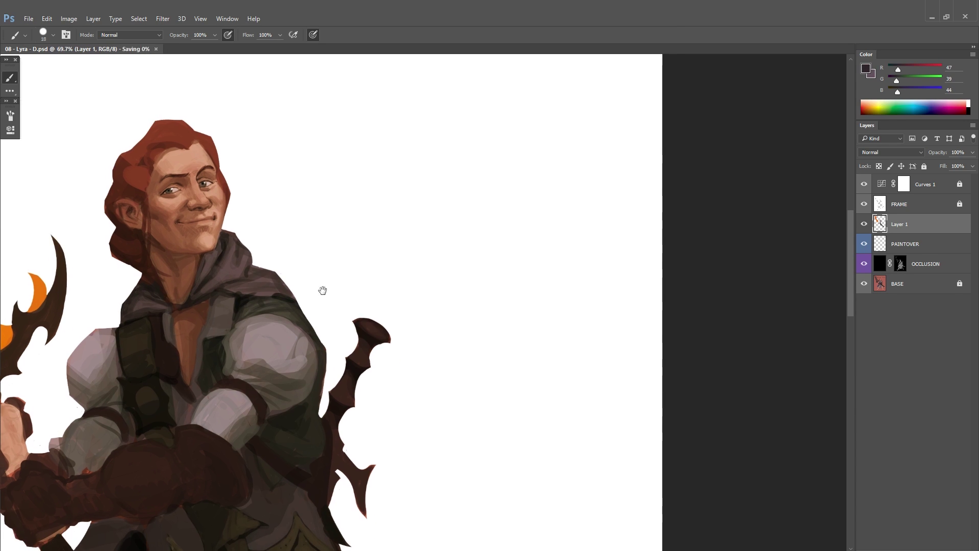
{"action": "left_click", "coordinate": [163, 344], "text": "alt"}
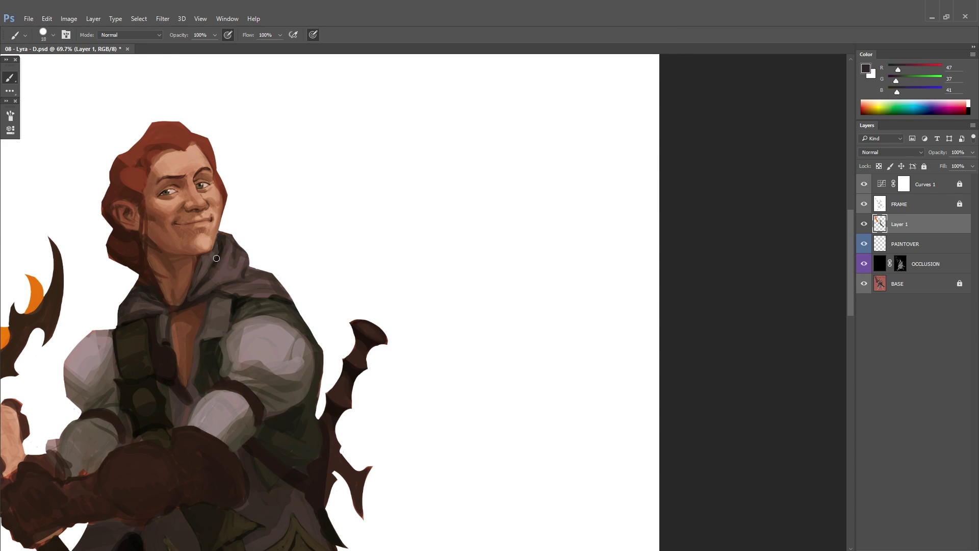
{"action": "key", "text": "ctrl+s"}
{"action": "scroll", "coordinate": [262, 326], "scroll_direction": "down", "scroll_amount": 3}
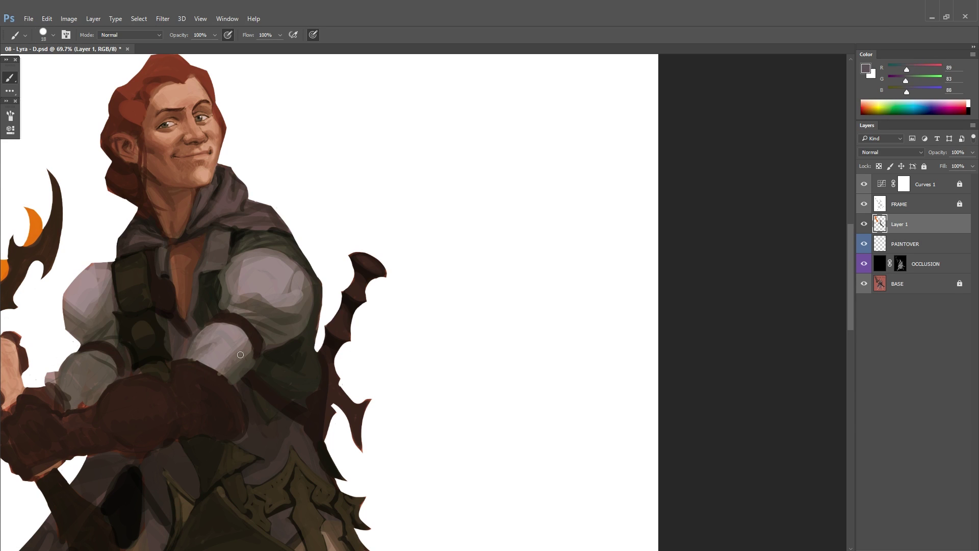
Step: Shade the forearm sleeve above the glove cuff with sampled greys and save the document
{"action": "left_click", "coordinate": [233, 344], "text": "alt"}
{"action": "left_click", "coordinate": [237, 362], "text": "alt"}
{"action": "key", "text": "ctrl+s"}
{"action": "scroll", "coordinate": [209, 357], "scroll_direction": "up", "scroll_amount": 2}
{"action": "left_click", "coordinate": [219, 430], "text": "alt"}
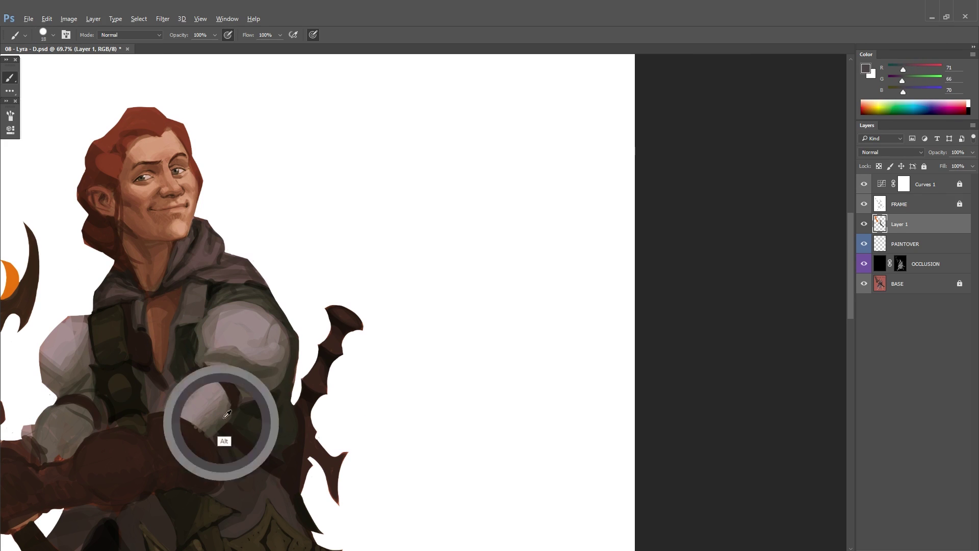
{"action": "key", "text": "ctrl+s"}
{"action": "scroll", "coordinate": [234, 421], "scroll_direction": "up", "scroll_amount": 1}
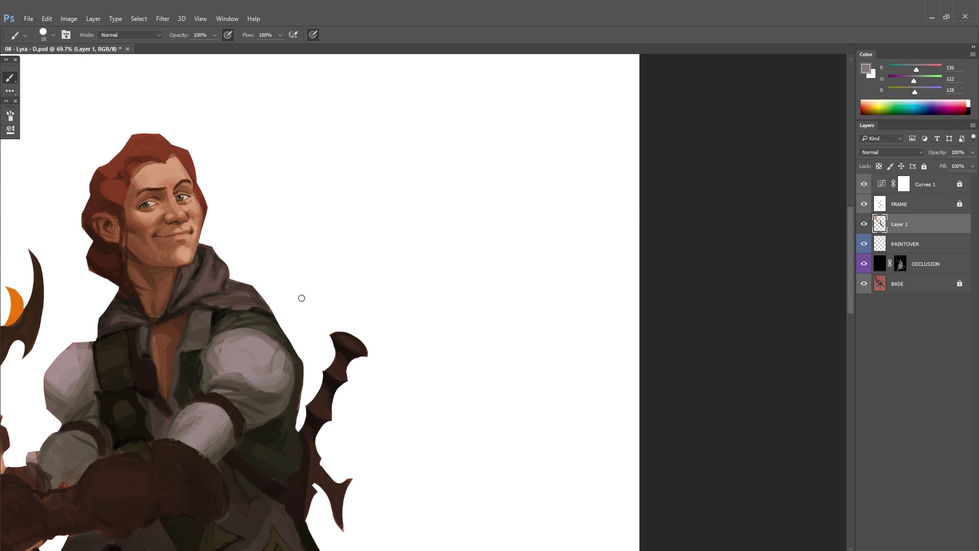
Step: Paint folds and shadows on the puffed upper sleeve and vest edge with sampled tones, and save the document
{"action": "left_click", "coordinate": [260, 396], "text": "alt"}
{"action": "left_click_drag", "start_coordinate": [251, 375], "coordinate": [276, 371]}
{"action": "left_click_drag", "start_coordinate": [270, 347], "coordinate": [288, 391]}
{"action": "left_click", "coordinate": [279, 377], "text": "alt"}
{"action": "left_click", "coordinate": [286, 401], "text": "alt"}
{"action": "left_click", "coordinate": [211, 325], "text": "alt"}
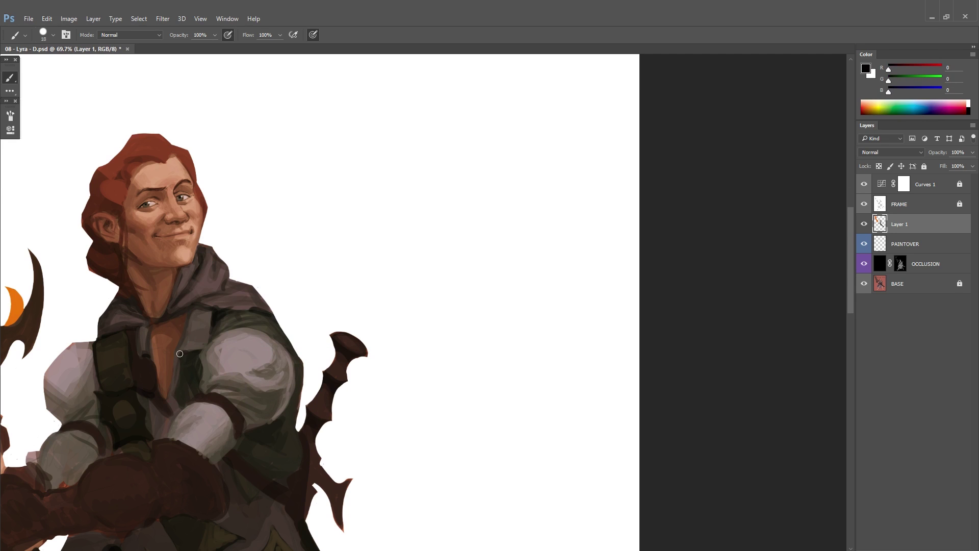
{"action": "key", "text": "ctrl+s"}
Step: Paint the opening of the glove's flared cuff and the sleeve band with sampled dark red-browns
{"action": "scroll", "coordinate": [289, 355], "scroll_direction": "down", "scroll_amount": 4}
{"action": "scroll", "coordinate": [204, 367], "scroll_direction": "left", "scroll_amount": 3}
{"action": "left_click", "coordinate": [157, 376], "text": "alt"}
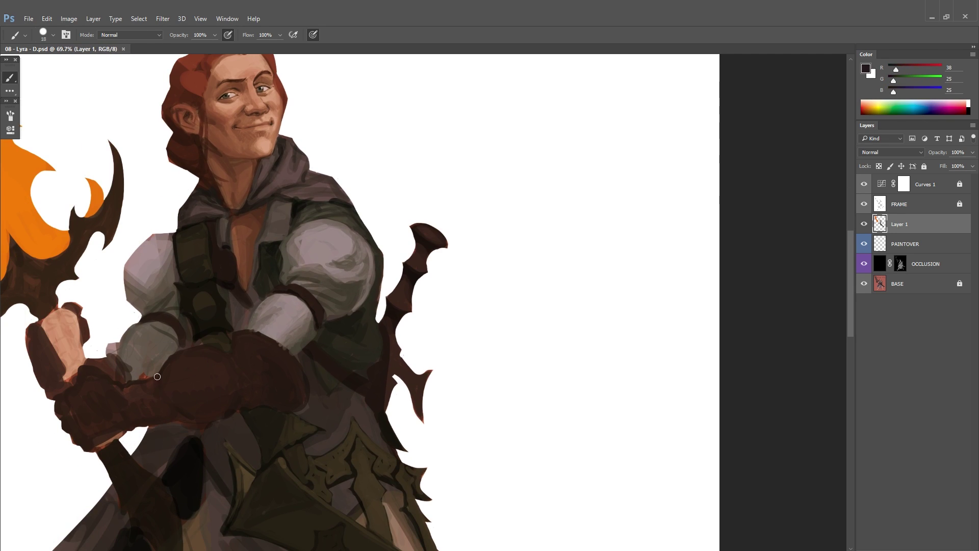
{"action": "left_click_drag", "start_coordinate": [272, 352], "coordinate": [289, 391]}
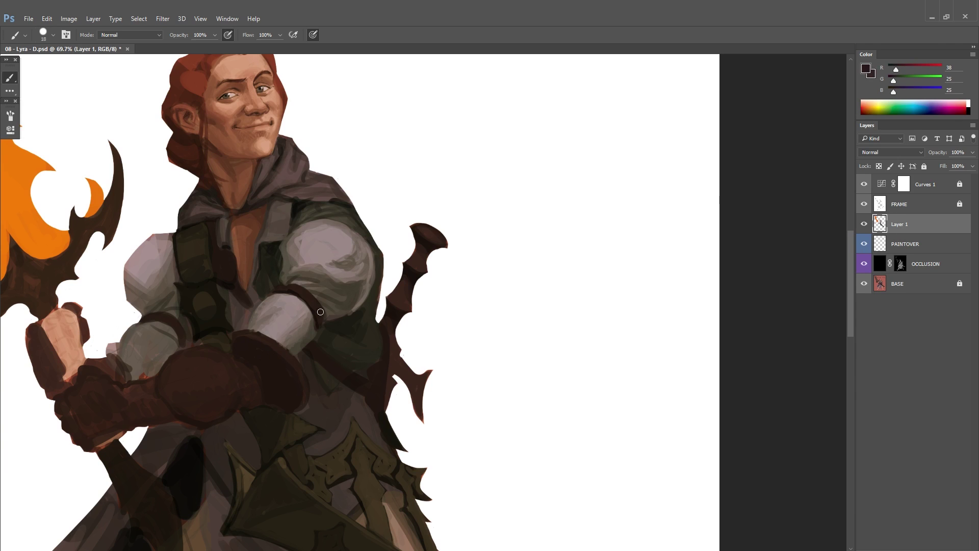
{"action": "scroll", "coordinate": [145, 316], "scroll_direction": "up", "scroll_amount": 1}
{"action": "scroll", "coordinate": [145, 316], "scroll_direction": "right", "scroll_amount": 1}
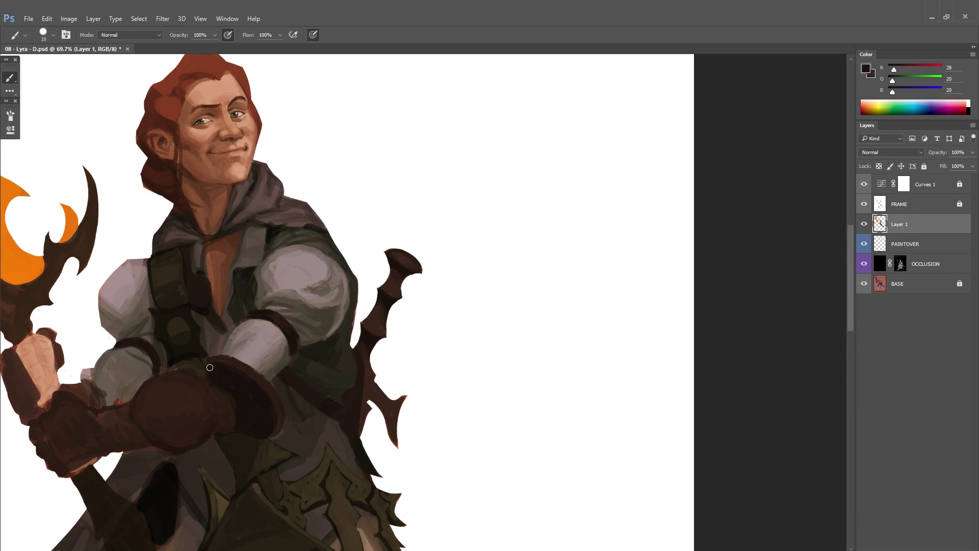
Step: Paint dark shadows along the glove's wrist and behind its round guard with sampled near-black browns
{"action": "left_click", "coordinate": [260, 410], "text": "alt"}
{"action": "scroll", "coordinate": [260, 411], "scroll_direction": "down", "scroll_amount": 1}
{"action": "scroll", "coordinate": [296, 335], "scroll_direction": "left", "scroll_amount": 2}
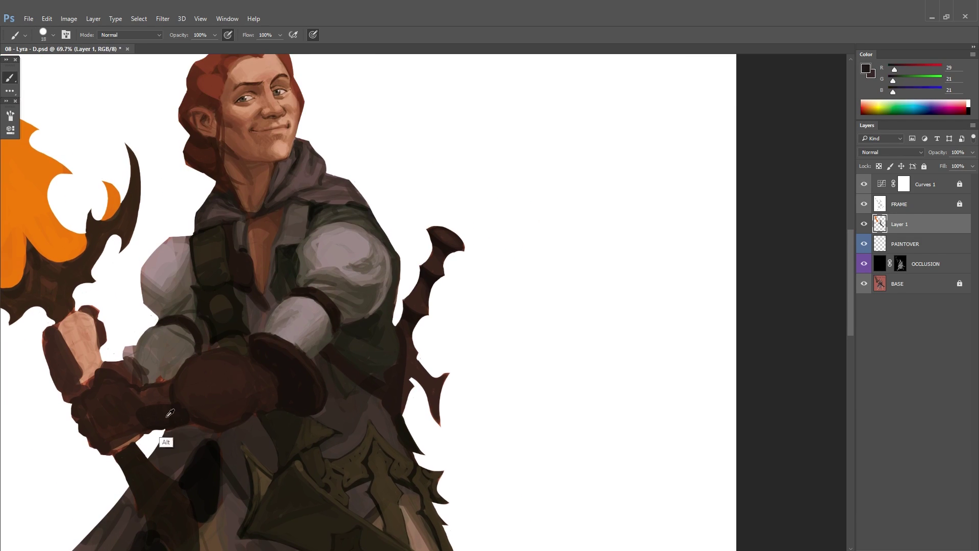
{"action": "left_click", "coordinate": [288, 348], "text": "alt"}
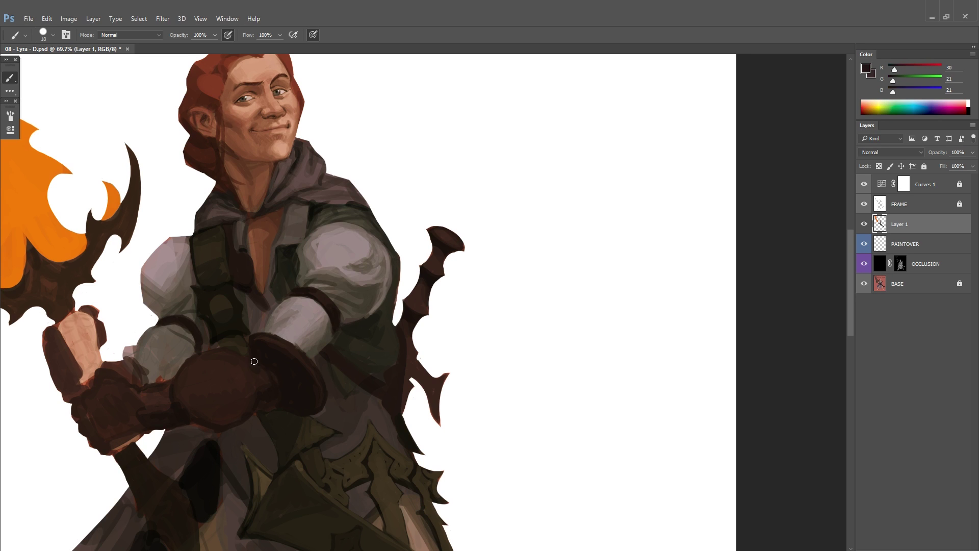
{"action": "scroll", "coordinate": [280, 375], "scroll_direction": "down", "scroll_amount": 1}
{"action": "scroll", "coordinate": [280, 375], "scroll_direction": "left", "scroll_amount": 2}
{"action": "left_click", "coordinate": [306, 357], "text": "alt"}
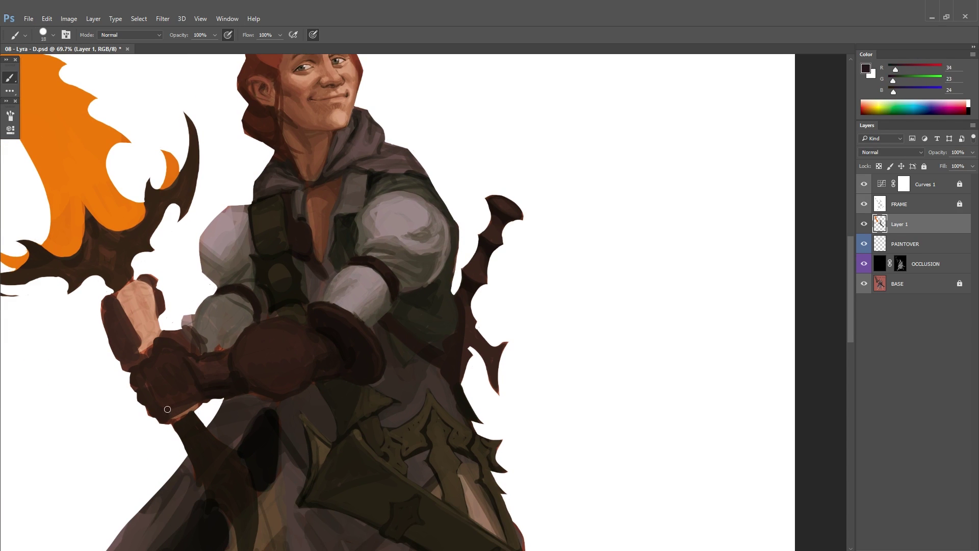
Step: Define the fingers and back of the lower glove with sampled dark and reddish browns
{"action": "scroll", "coordinate": [306, 357], "scroll_direction": "up", "scroll_amount": 1}
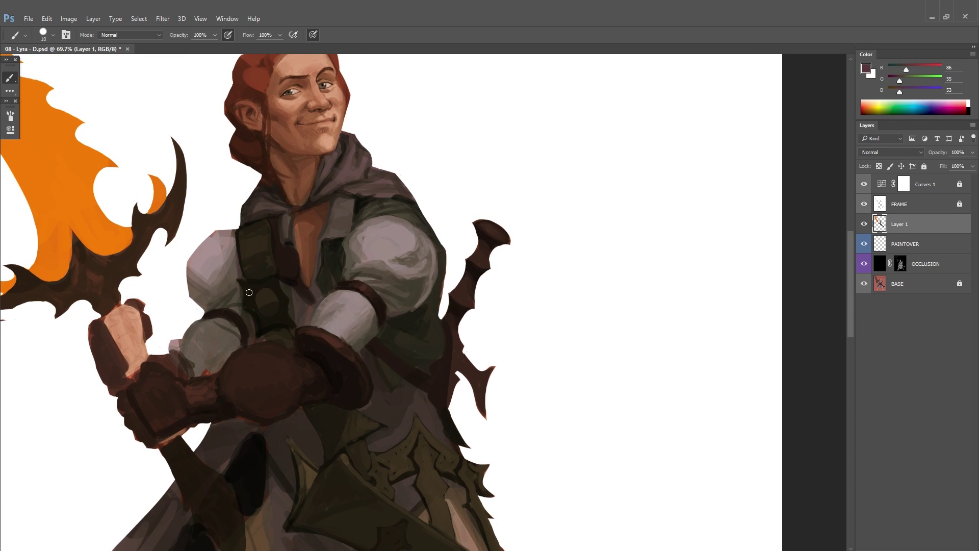
{"action": "left_click", "coordinate": [145, 414], "text": "alt"}
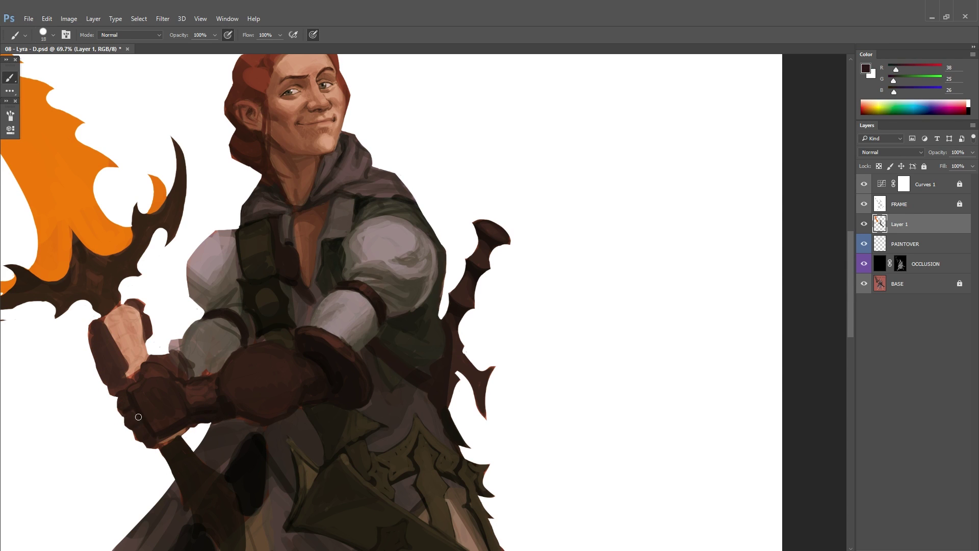
{"action": "left_click", "coordinate": [132, 399], "text": "alt"}
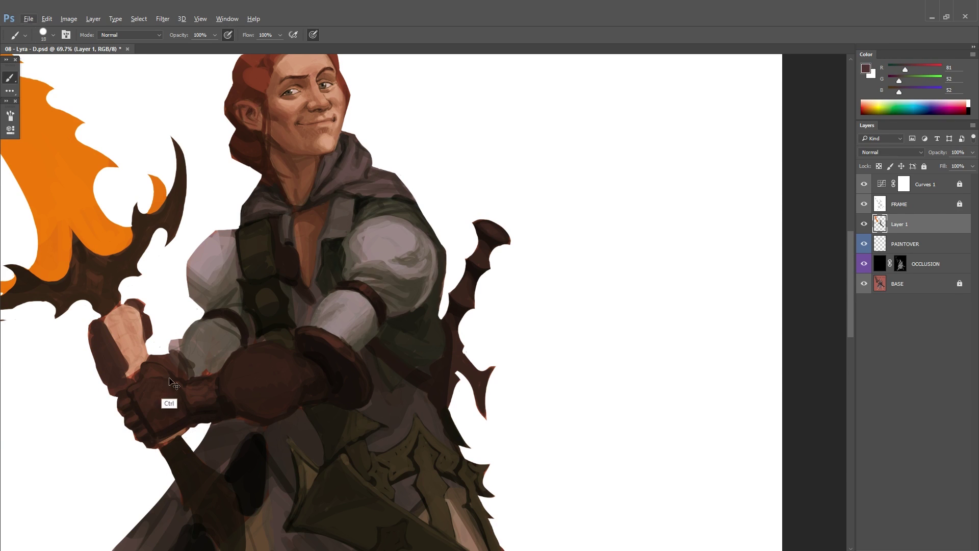
{"action": "left_click", "coordinate": [159, 412], "text": "alt"}
Step: Outline a raised rim around the glove's round guard with sampled browns and save the document
{"action": "left_click", "coordinate": [211, 390], "text": "alt"}
{"action": "mouse_move", "coordinate": [224, 390]}
{"action": "left_mouse_down"}
{"action": "mouse_move", "coordinate": [255, 347]}
{"action": "mouse_move", "coordinate": [232, 357]}
{"action": "mouse_move", "coordinate": [280, 344]}
{"action": "left_mouse_up"}
{"action": "left_click", "coordinate": [227, 388], "text": "alt"}
{"action": "left_click", "coordinate": [306, 382], "text": "alt"}
{"action": "left_click_drag", "start_coordinate": [295, 389], "coordinate": [309, 379]}
{"action": "left_click", "coordinate": [232, 398], "text": "alt"}
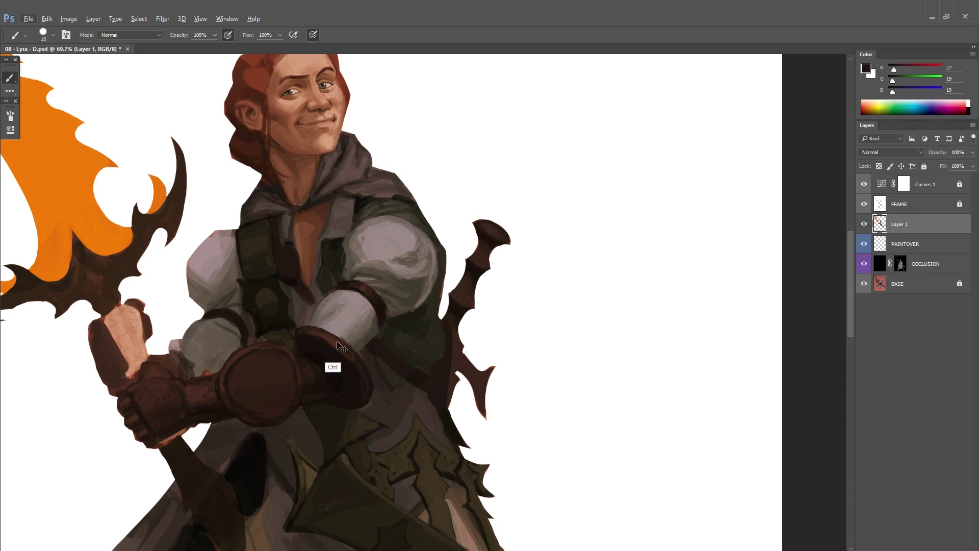
{"action": "key", "text": "ctrl+s"}
Step: Model the rim and creases of the glove's flared cuff with sampled light and dark browns
{"action": "left_click", "coordinate": [348, 380], "text": "alt"}
{"action": "left_click", "coordinate": [352, 359], "text": "alt"}
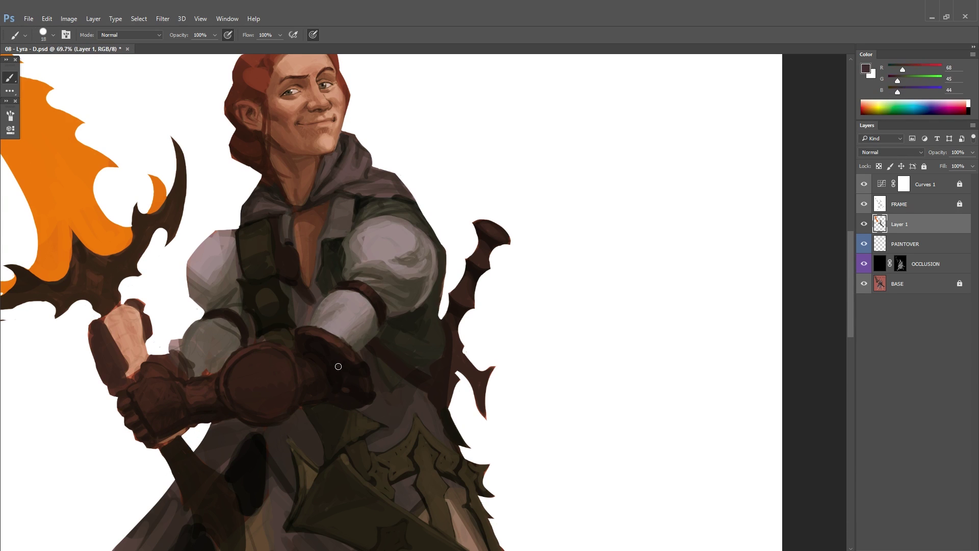
{"action": "scroll", "coordinate": [355, 377], "scroll_direction": "up", "scroll_amount": 2}
{"action": "left_click_drag", "start_coordinate": [292, 382], "coordinate": [312, 331]}
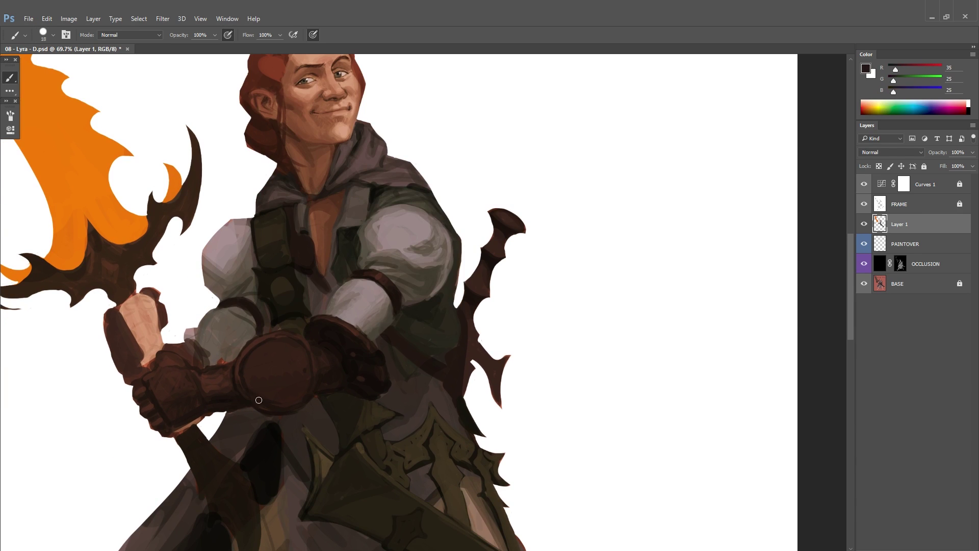
Step: Darken the face of the glove's round guard and deepen the cuff creases with a 12 px brush
{"action": "key", "text": "bracketleft"}
{"action": "left_click", "coordinate": [237, 374], "text": "alt"}
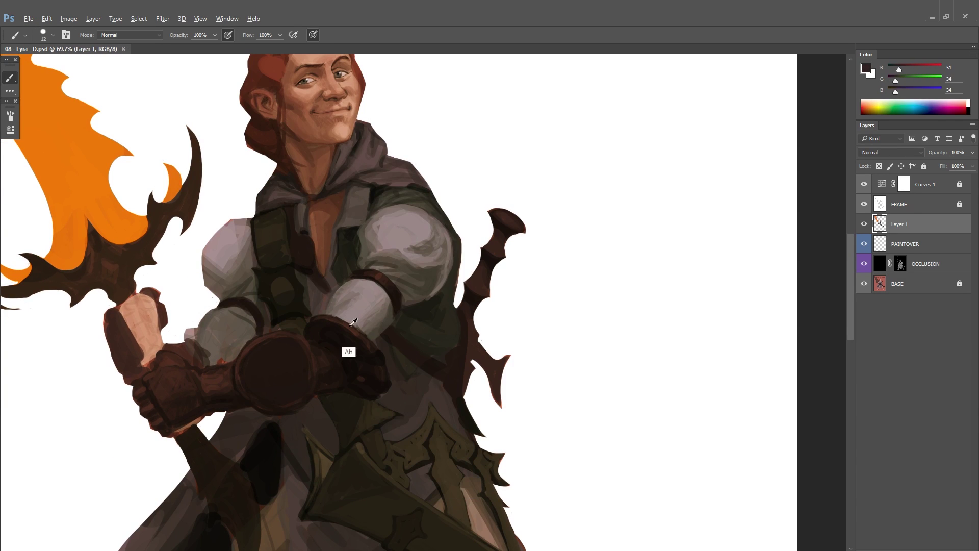
{"action": "key", "text": "d"}
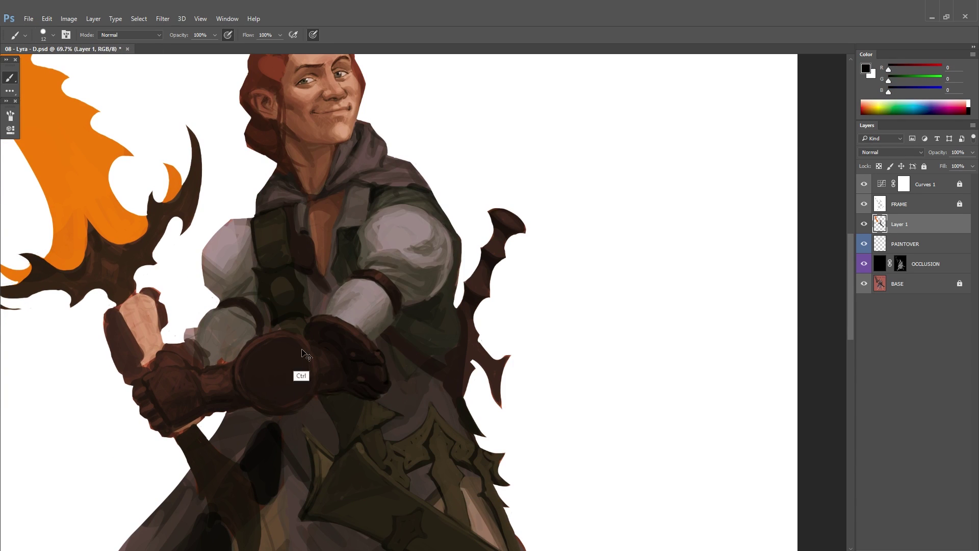
Step: Model round plates on the lower glove's hand and wrist with sampled dark and reddish browns, then save the document
{"action": "left_click_drag", "start_coordinate": [306, 356], "coordinate": [355, 317]}
{"action": "scroll", "coordinate": [255, 346], "scroll_direction": "up", "scroll_amount": 1}
{"action": "left_click", "coordinate": [197, 366], "text": "alt"}
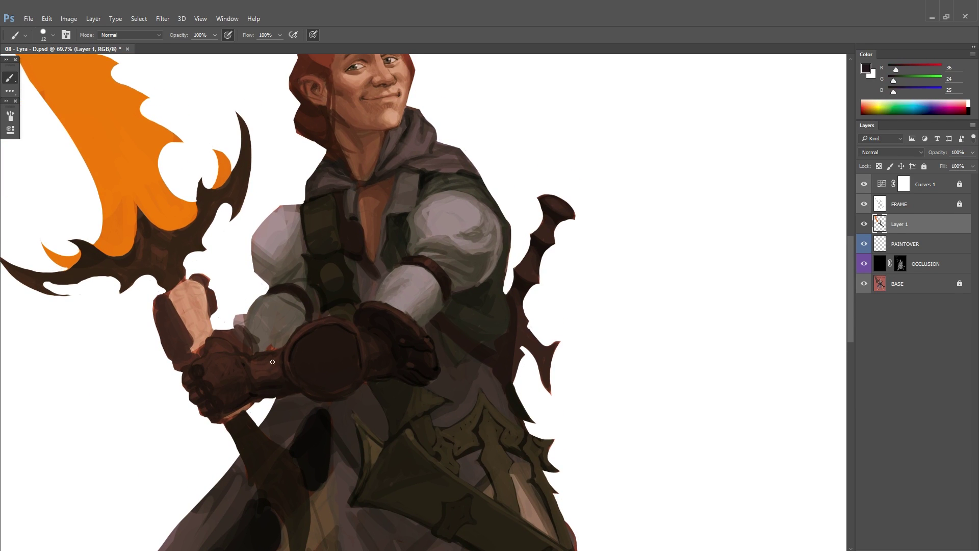
{"action": "left_click", "coordinate": [206, 388], "text": "alt"}
{"action": "left_click", "coordinate": [282, 376], "text": "alt"}
{"action": "left_click_drag", "start_coordinate": [363, 308], "coordinate": [321, 351]}
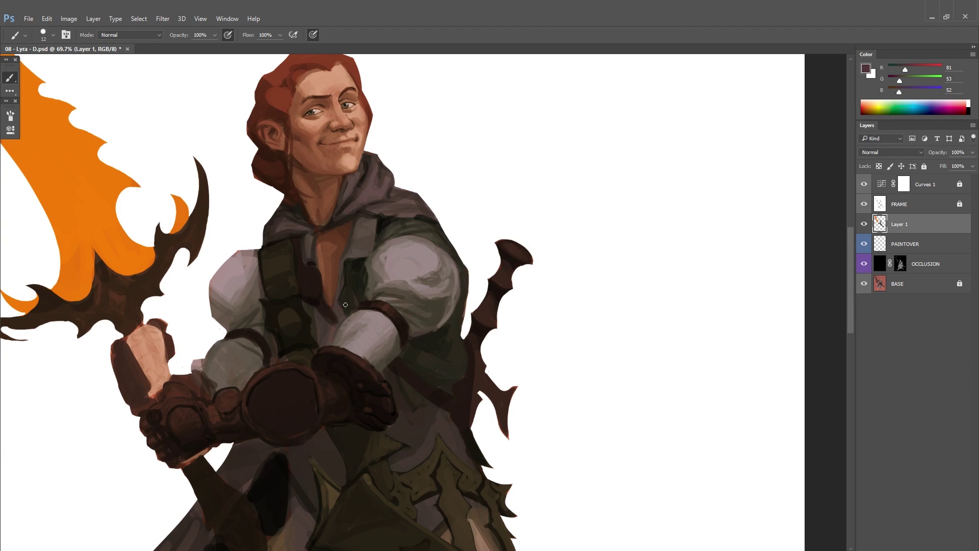
{"action": "left_click", "coordinate": [345, 407], "text": "alt"}
{"action": "left_click_drag", "start_coordinate": [241, 426], "coordinate": [235, 446]}
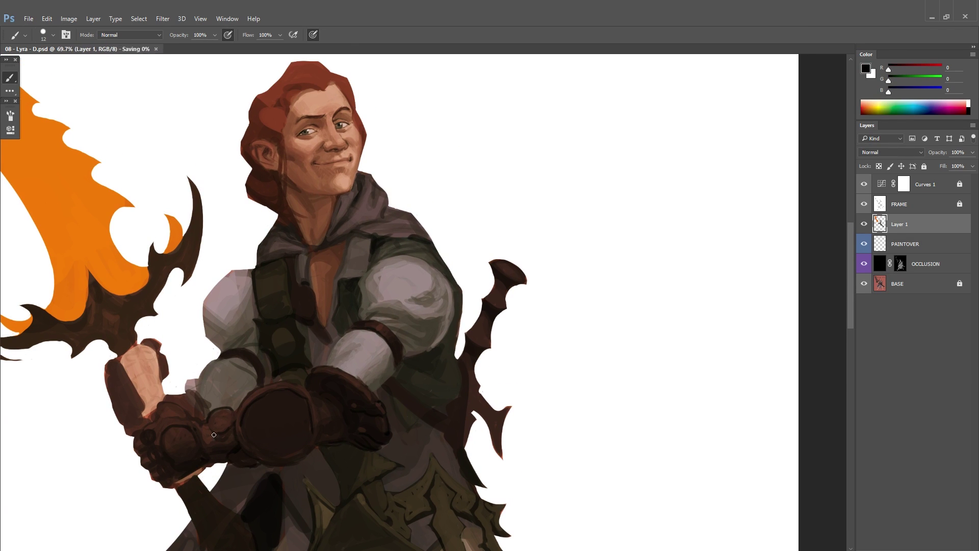
Step: Create a new layer and paint grey discs into the lower glove's hand, knuckle and wrist plates with sampled sleeve greys
{"action": "key", "text": "bracketright"}
{"action": "key", "text": "bracketright"}
{"action": "left_click", "coordinate": [415, 278], "text": "alt"}
{"action": "key", "text": "ctrl+shift+alt+n"}
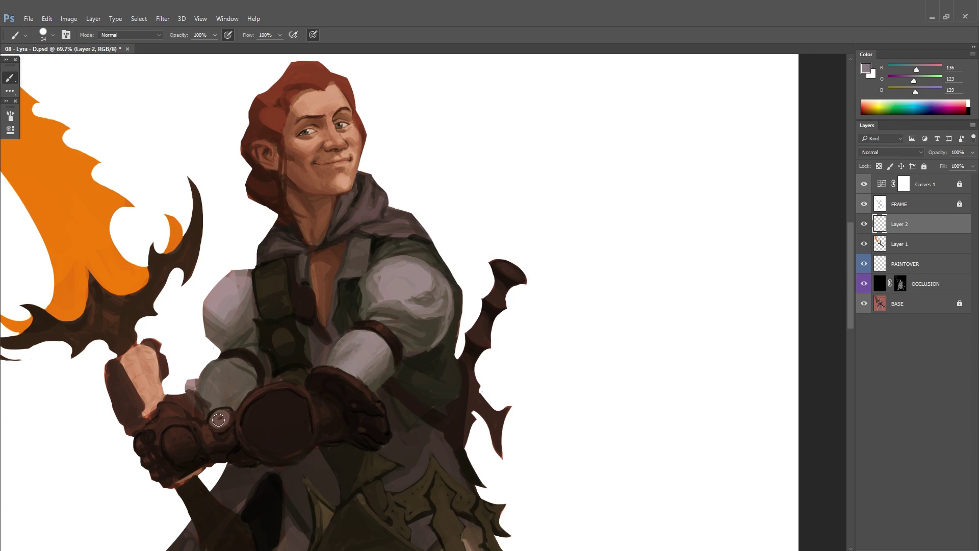
{"action": "key", "text": "bracketright"}
{"action": "left_click_drag", "start_coordinate": [515, 335], "coordinate": [472, 340]}
{"action": "right_click", "coordinate": [472, 340]}
{"action": "left_click", "coordinate": [312, 410], "text": "alt"}
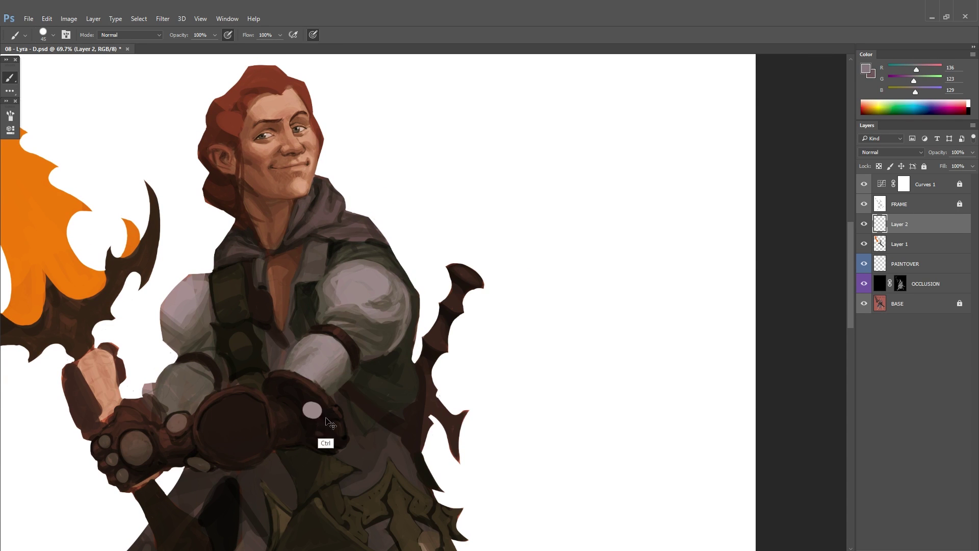
Step: Fill the large round forearm guard with a greyish brown and define the neighbouring glove's creases with a 12 px brush
{"action": "left_click_drag", "start_coordinate": [240, 405], "coordinate": [224, 429]}
{"action": "left_click", "coordinate": [219, 423], "text": "alt"}
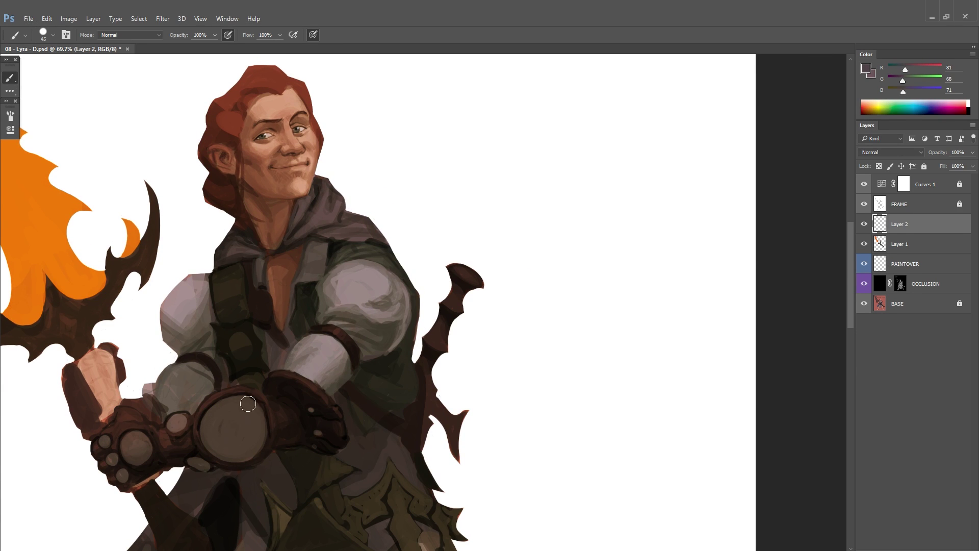
{"action": "key", "text": "d"}
{"action": "key", "text": "bracketleft"}
{"action": "key", "text": "bracketleft"}
{"action": "key", "text": "bracketleft"}
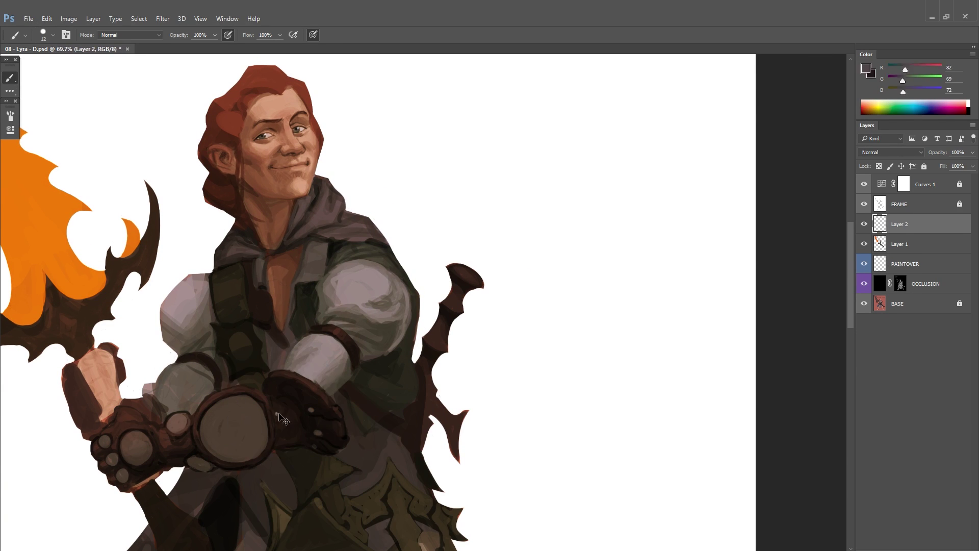
{"action": "left_click", "coordinate": [178, 436], "text": "alt"}
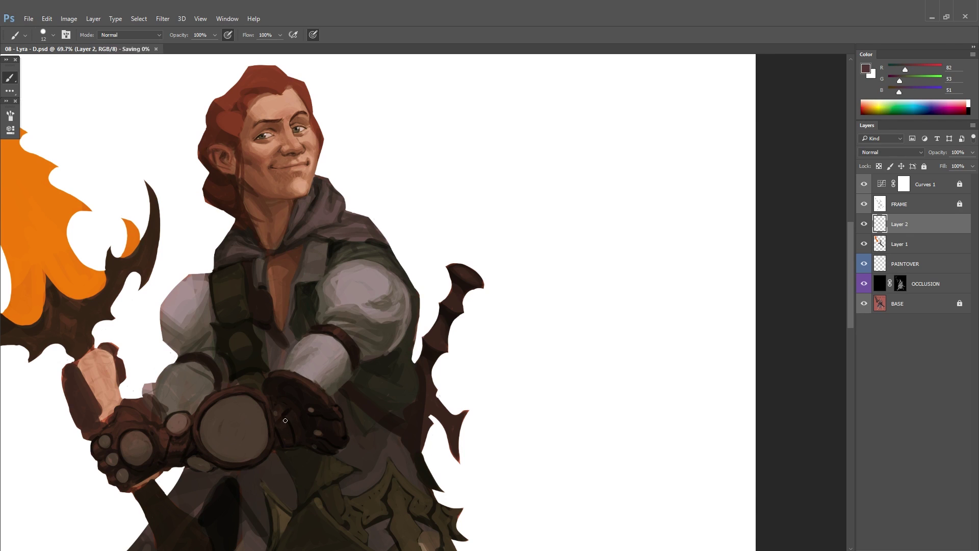
Step: Add grey studs with dark outlines to the upper sword hand's glove using a 14 px brush and save the document
{"action": "mouse_move", "coordinate": [356, 394]}
{"action": "left_mouse_down"}
{"action": "mouse_move", "coordinate": [374, 375]}
{"action": "mouse_move", "coordinate": [400, 383]}
{"action": "left_mouse_up"}
{"action": "right_click", "coordinate": [145, 364]}
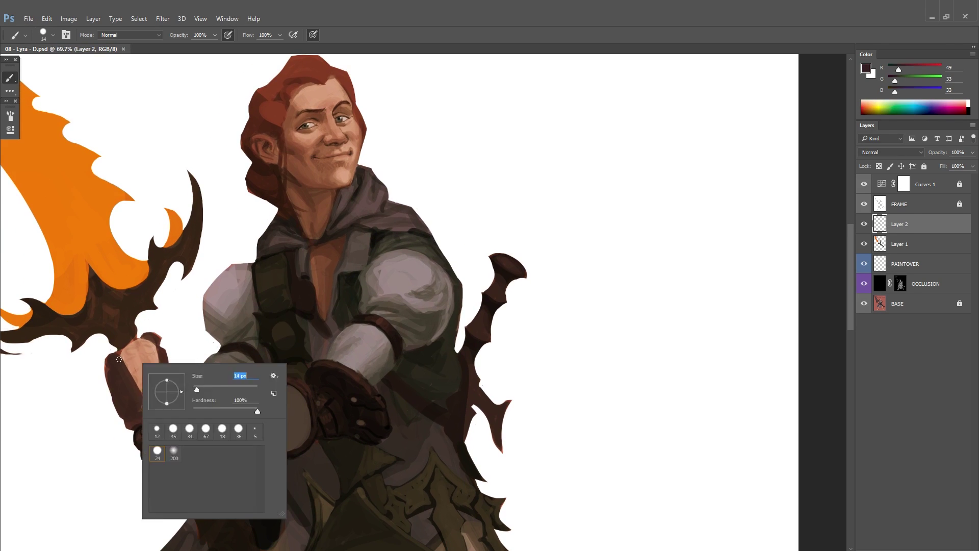
{"action": "mouse_move", "coordinate": [107, 359]}
{"action": "left_mouse_down"}
{"action": "mouse_move", "coordinate": [115, 387]}
{"action": "mouse_move", "coordinate": [124, 365]}
{"action": "left_mouse_up"}
{"action": "left_click", "coordinate": [153, 457], "text": "alt"}
{"action": "key", "text": "d"}
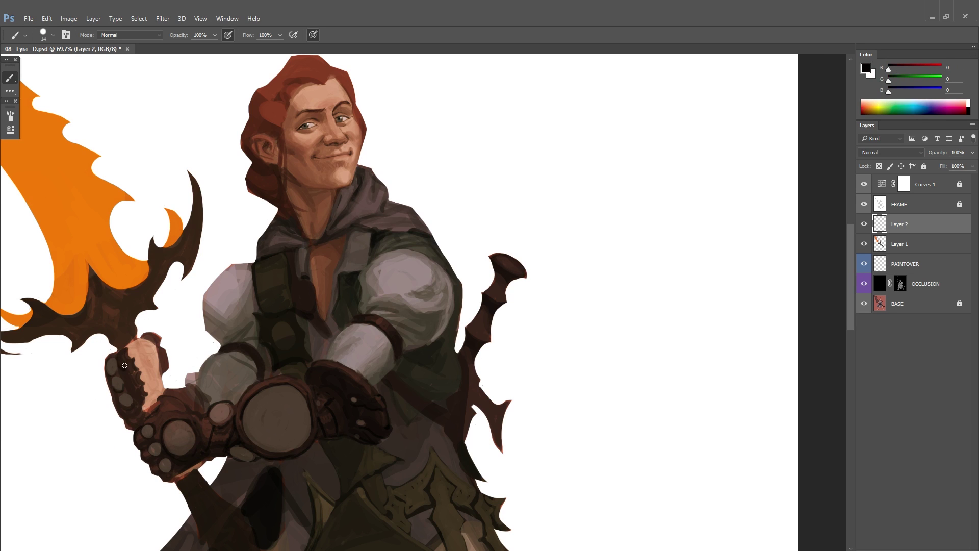
{"action": "left_click", "coordinate": [150, 406], "text": "alt"}
{"action": "key", "text": "ctrl+s"}
Step: Rework the edge and folds of the far forearm's sleeve with sampled greys
{"action": "left_click", "coordinate": [195, 382], "text": "alt"}
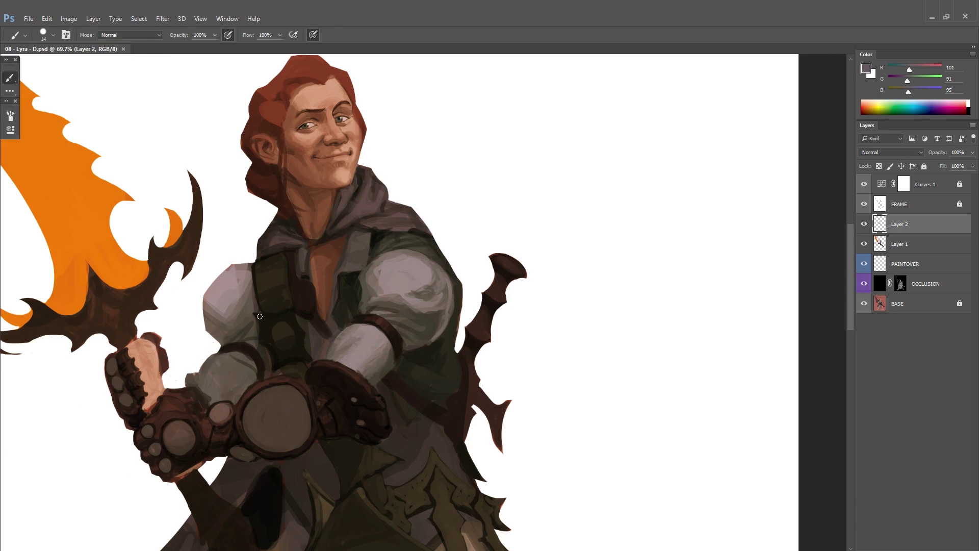
{"action": "left_click", "coordinate": [204, 393], "text": "alt"}
{"action": "right_click", "coordinate": [258, 347]}
{"action": "type", "text": "53"}
{"action": "key", "text": "Return"}
{"action": "mouse_move", "coordinate": [255, 349]}
{"action": "left_mouse_down"}
{"action": "mouse_move", "coordinate": [234, 392]}
{"action": "mouse_move", "coordinate": [262, 347]}
{"action": "left_mouse_up"}
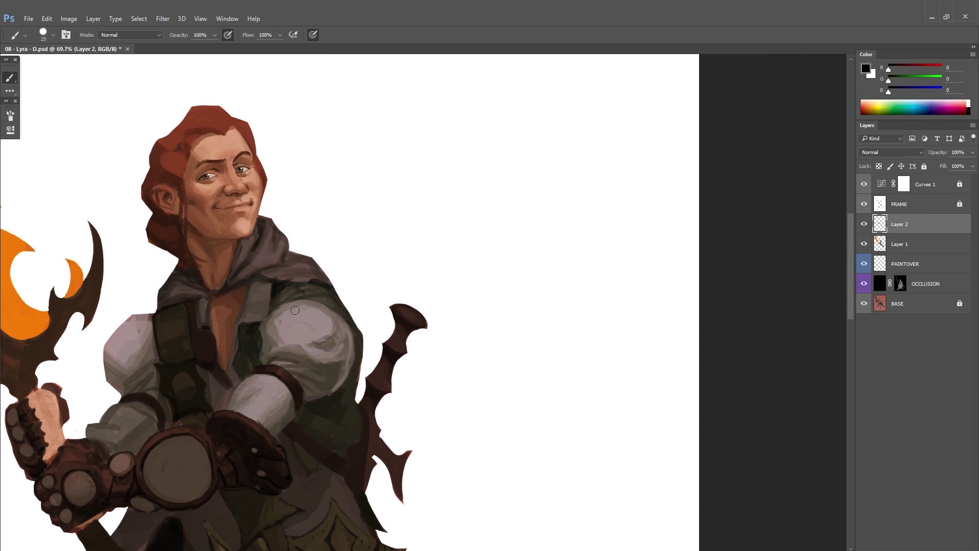
Step: Outline a spiked buckle plate with dark cut-outs on the chest strap using a 14 px brush
{"action": "left_click_drag", "start_coordinate": [190, 377], "coordinate": [214, 378]}
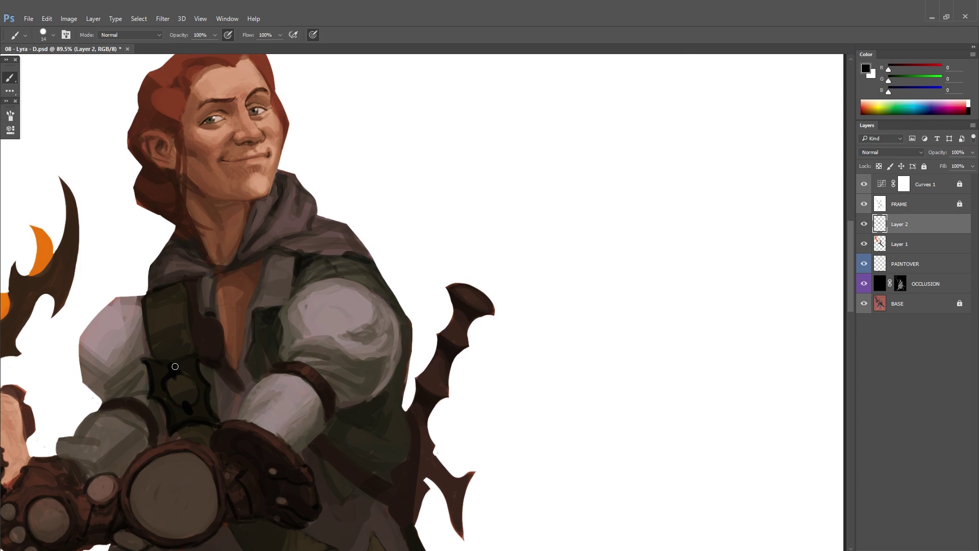
{"action": "left_click_drag", "start_coordinate": [387, 299], "coordinate": [291, 415]}
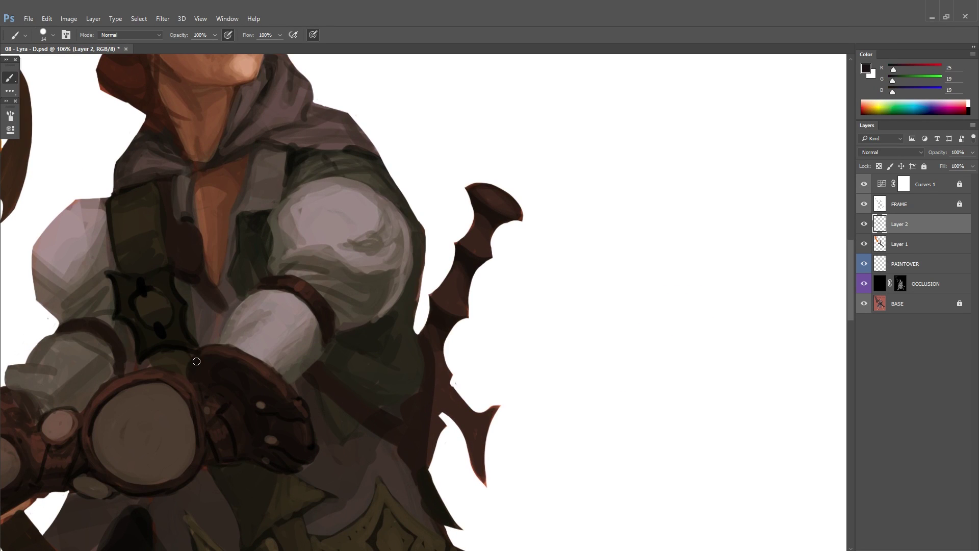
{"action": "scroll", "coordinate": [255, 385], "scroll_direction": "down", "scroll_amount": 5}
{"action": "scroll", "coordinate": [393, 338], "scroll_direction": "up", "scroll_amount": 1}
Step: Smooth the glove's flared cuff with a sampled brown and a 40 px brush, flip the canvas horizontally and save
{"action": "left_click", "coordinate": [251, 346], "text": "alt"}
{"action": "key", "text": "bracketright"}
{"action": "key", "text": "bracketright"}
{"action": "key", "text": "bracketright"}
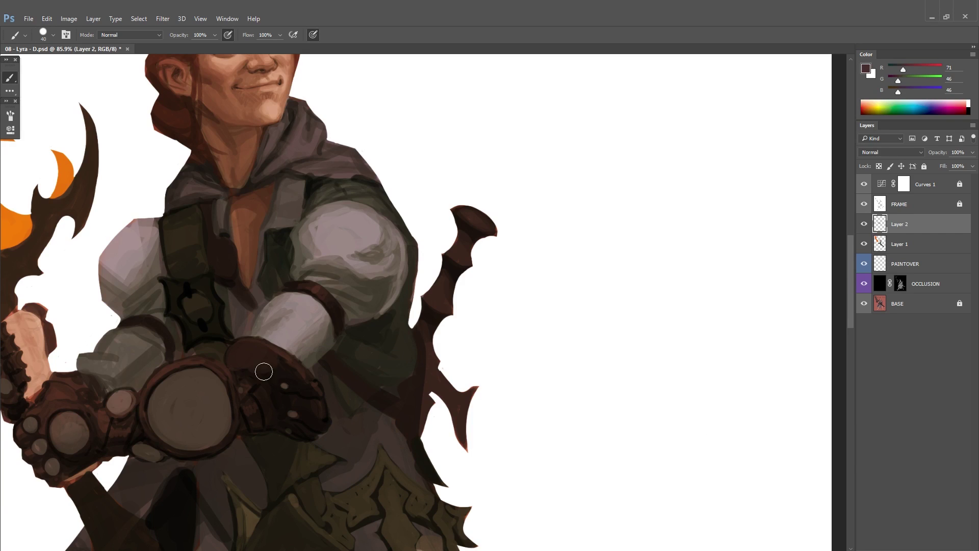
{"action": "scroll", "coordinate": [262, 372], "scroll_direction": "down", "scroll_amount": 4}
{"action": "key", "text": "h"}
{"action": "scroll", "coordinate": [247, 332], "scroll_direction": "up", "scroll_amount": 6}
{"action": "left_click", "coordinate": [372, 351], "text": "alt"}
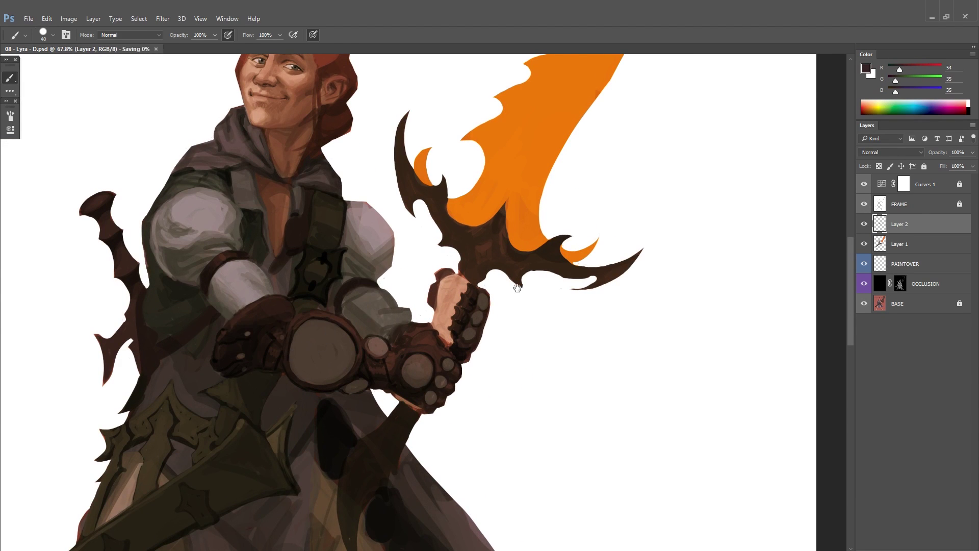
Step: Paint a dark brown diagonal strap across the chest and under the arm with sampled browns and a 14 px brush
{"action": "scroll", "coordinate": [371, 352], "scroll_direction": "down", "scroll_amount": 1}
{"action": "left_click", "coordinate": [69, 18]}
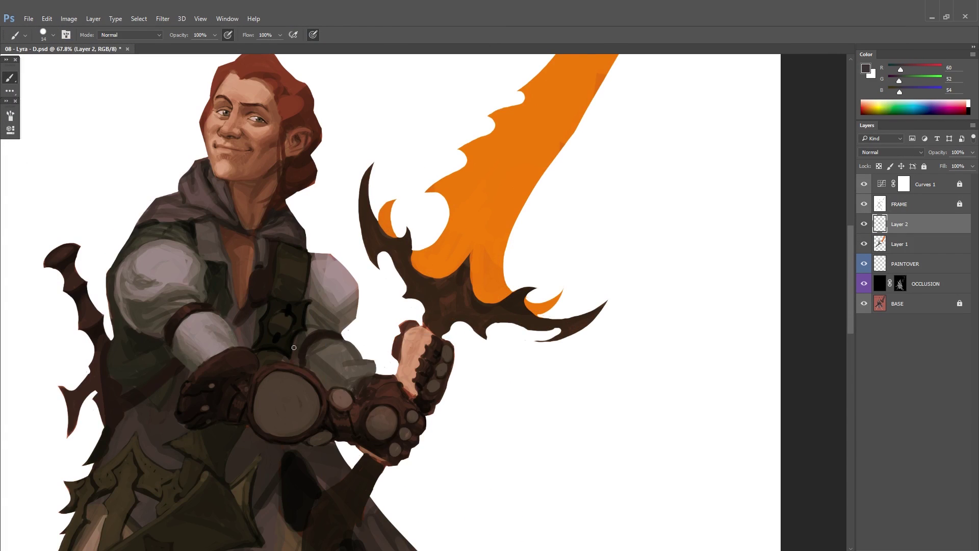
{"action": "left_click_drag", "start_coordinate": [268, 243], "coordinate": [292, 322]}
{"action": "left_click_drag", "start_coordinate": [272, 377], "coordinate": [253, 405]}
{"action": "left_click", "coordinate": [163, 475], "text": "alt"}
{"action": "left_click_drag", "start_coordinate": [163, 474], "coordinate": [199, 423]}
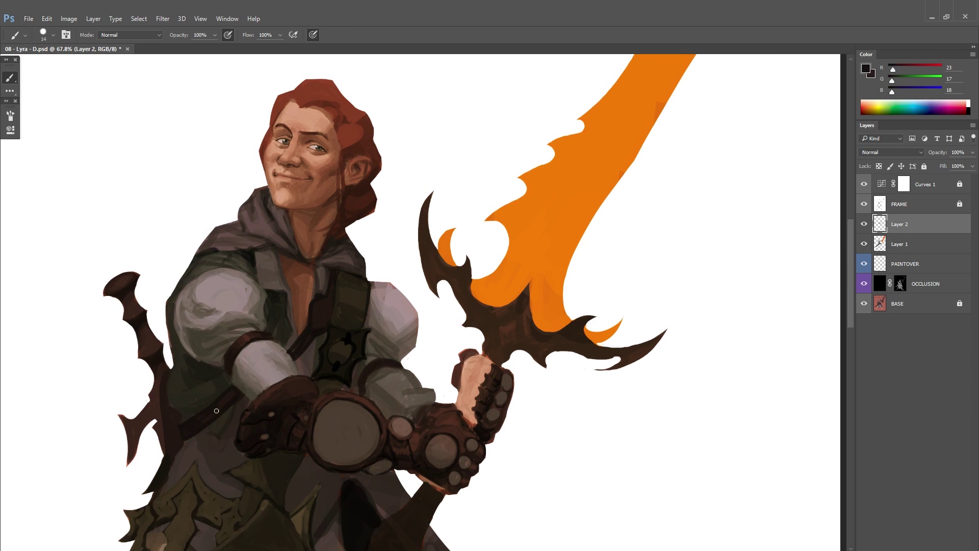
{"action": "left_click_drag", "start_coordinate": [320, 312], "coordinate": [299, 367]}
{"action": "key", "text": "x"}
{"action": "left_click_drag", "start_coordinate": [358, 345], "coordinate": [397, 283]}
Step: Repaint the hilt of the sheathed sword behind the back in a lighter greyish brown
{"action": "left_click", "coordinate": [179, 388], "text": "alt"}
{"action": "left_click_drag", "start_coordinate": [182, 440], "coordinate": [176, 385]}
{"action": "mouse_move", "coordinate": [189, 439]}
{"action": "left_mouse_down"}
{"action": "mouse_move", "coordinate": [199, 381]}
{"action": "mouse_move", "coordinate": [215, 432]}
{"action": "left_mouse_up"}
{"action": "left_click", "coordinate": [199, 380], "text": "alt"}
{"action": "left_click_drag", "start_coordinate": [148, 400], "coordinate": [157, 431]}
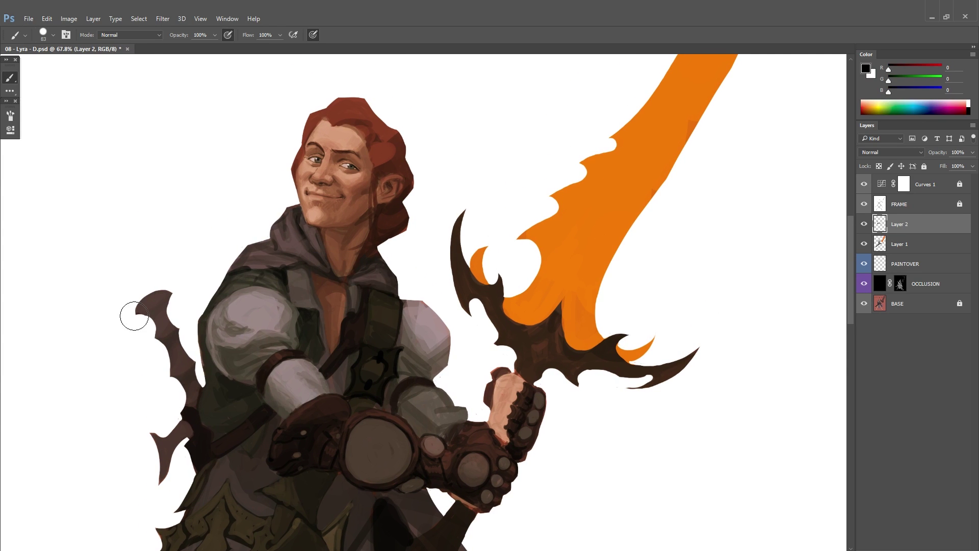
Step: Shade the underside of the sheathed sword's pommel with a sampled dark grey and a 23 px brush
{"action": "key", "text": "bracketleft"}
{"action": "key", "text": "bracketleft"}
{"action": "key", "text": "bracketleft"}
{"action": "key", "text": "bracketleft"}
{"action": "key", "text": "bracketleft"}
{"action": "key", "text": "bracketleft"}
{"action": "left_click", "coordinate": [169, 344], "text": "alt"}
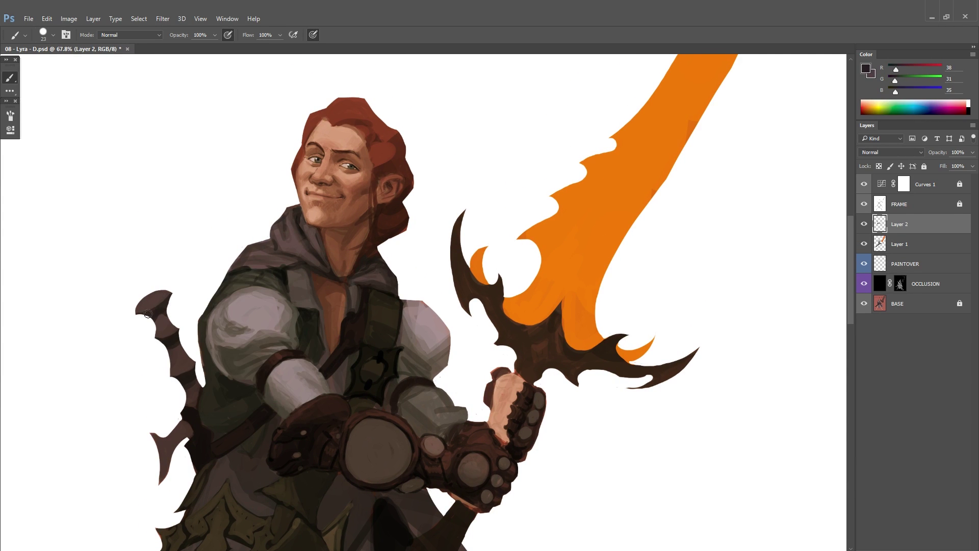
{"action": "mouse_move", "coordinate": [159, 313]}
{"action": "left_mouse_down"}
{"action": "mouse_move", "coordinate": [163, 343]}
{"action": "mouse_move", "coordinate": [178, 345]}
{"action": "mouse_move", "coordinate": [141, 332]}
{"action": "mouse_move", "coordinate": [155, 332]}
{"action": "mouse_move", "coordinate": [147, 325]}
{"action": "left_mouse_up"}
{"action": "key", "text": "x"}
Step: Render the pommel and grip rings as polished metal with sampled greys, light highlights and a small 6 px brush
{"action": "left_click", "coordinate": [182, 359], "text": "alt"}
{"action": "right_click", "coordinate": [154, 319]}
{"action": "right_click", "coordinate": [159, 317]}
{"action": "key", "text": "Return"}
{"action": "left_click", "coordinate": [158, 324]}
{"action": "left_click", "coordinate": [148, 332], "text": "alt"}
{"action": "right_click", "coordinate": [154, 324]}
{"action": "key", "text": "Return"}
{"action": "right_click", "coordinate": [158, 325]}
{"action": "key", "text": "Return"}
{"action": "key", "text": "x"}
{"action": "right_click", "coordinate": [170, 323]}
{"action": "key", "text": "Return"}
{"action": "left_click", "coordinate": [164, 326], "text": "alt"}
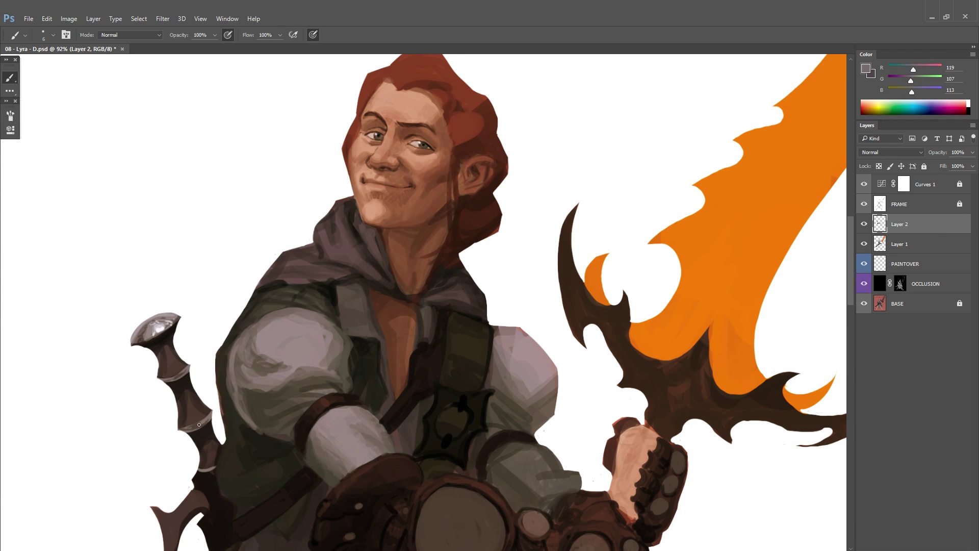
Step: Model the grip sections between the metal rings with sampled greys and browns, reducing the brush to 10 px
{"action": "left_click", "coordinate": [179, 374], "text": "alt"}
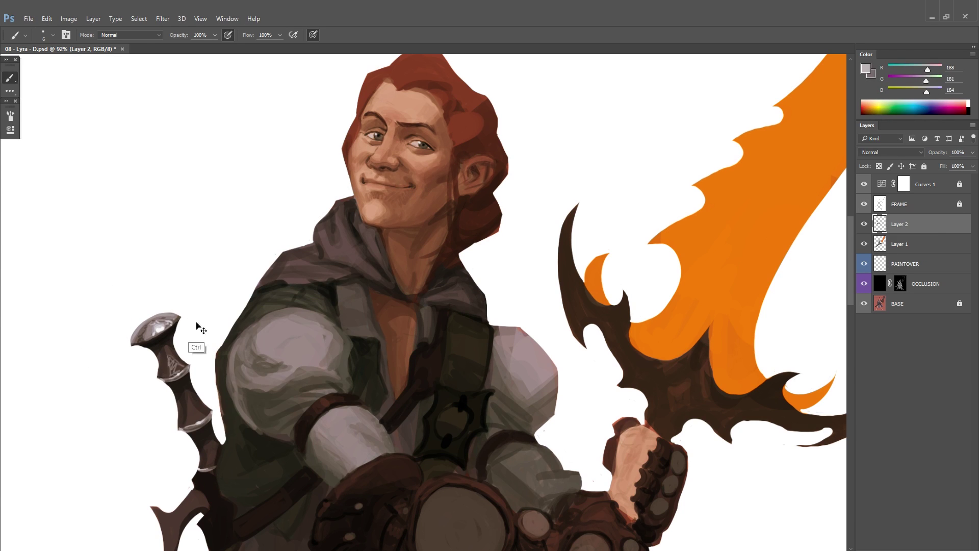
{"action": "key", "text": "bracketright"}
{"action": "key", "text": "bracketright"}
{"action": "key", "text": "bracketright"}
{"action": "key", "text": "bracketright"}
{"action": "key", "text": "bracketright"}
{"action": "left_click", "coordinate": [193, 388], "text": "alt"}
{"action": "mouse_move", "coordinate": [225, 352]}
{"action": "left_mouse_down"}
{"action": "mouse_move", "coordinate": [208, 350]}
{"action": "mouse_move", "coordinate": [224, 351]}
{"action": "mouse_move", "coordinate": [168, 306]}
{"action": "mouse_move", "coordinate": [152, 312]}
{"action": "left_mouse_up"}
{"action": "key", "text": "bracketleft"}
{"action": "left_click", "coordinate": [194, 357], "text": "alt"}
{"action": "key", "text": "d"}
{"action": "left_click", "coordinate": [190, 360], "text": "alt"}
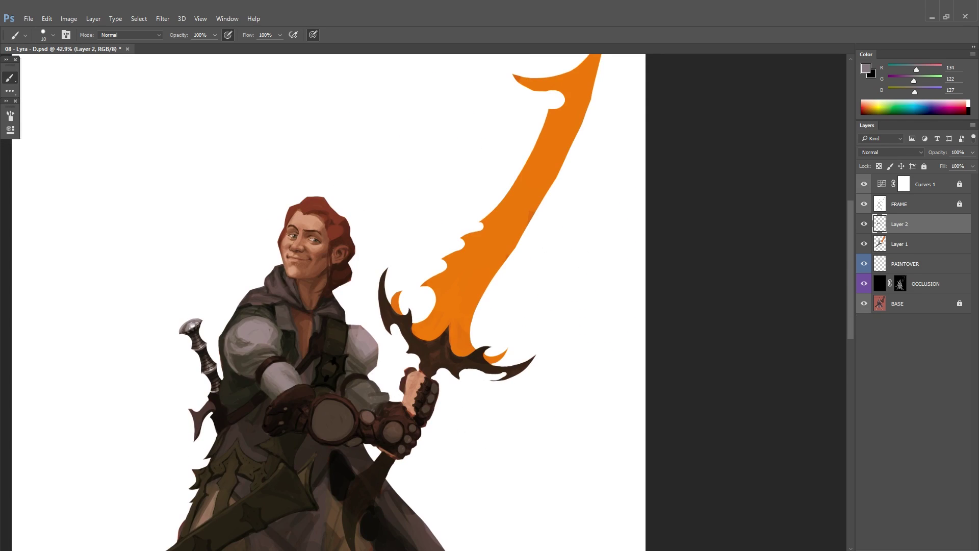
Step: Dot a row of black studs with light highlights down the sheathed sword's grip, then widen the grip's reflections
{"action": "left_click_drag", "start_coordinate": [210, 334], "coordinate": [228, 334]}
{"action": "key", "text": "d"}
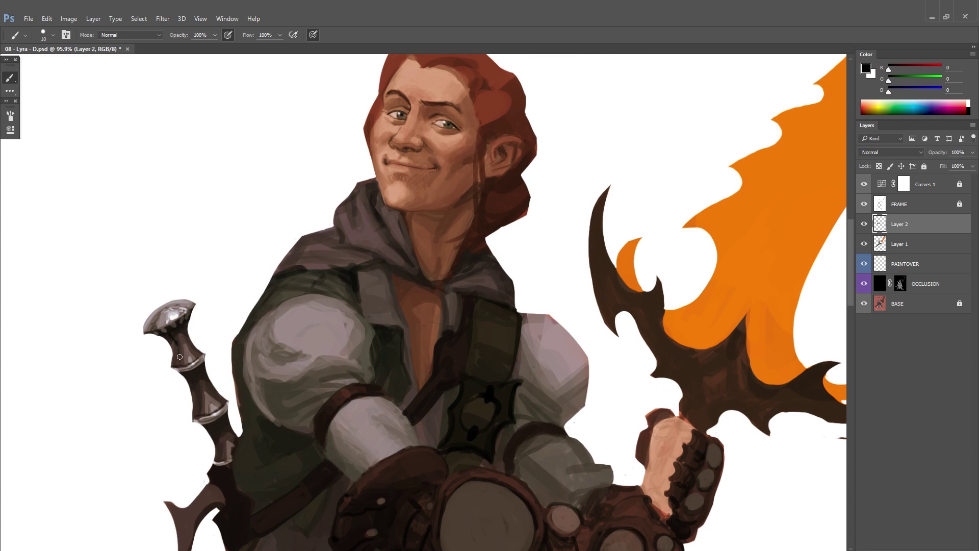
{"action": "key", "text": "x"}
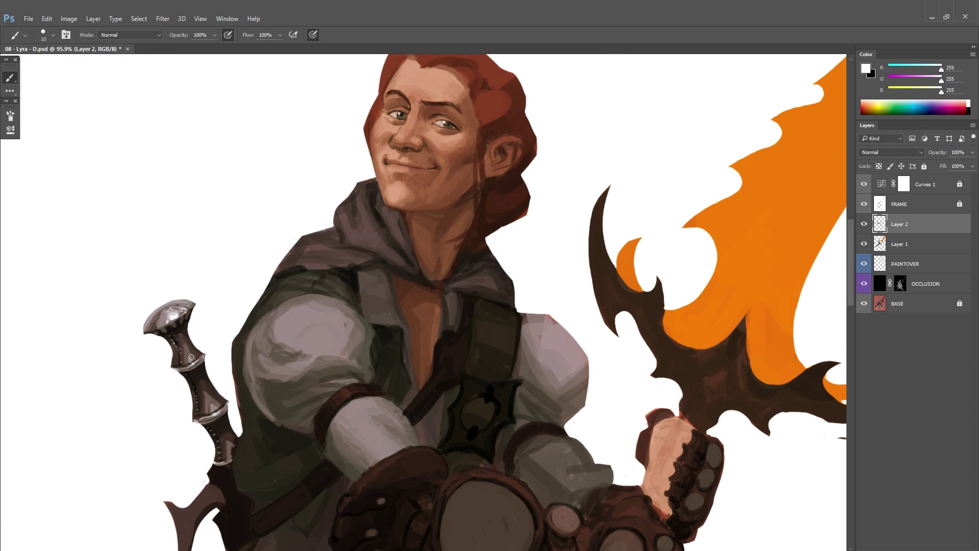
{"action": "left_click", "coordinate": [216, 433], "text": "alt"}
{"action": "left_click_drag", "start_coordinate": [218, 435], "coordinate": [185, 352]}
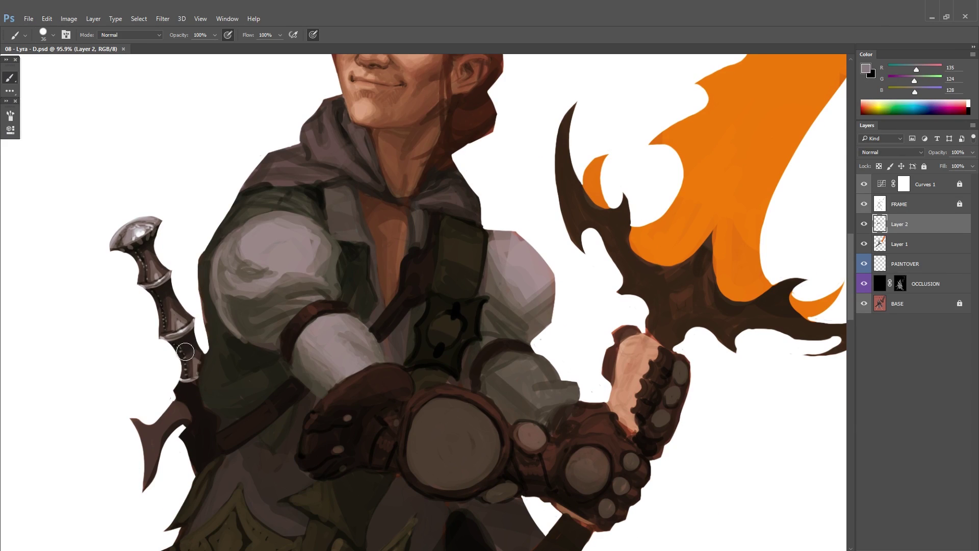
Step: Render the sheathed sword's curved crossguard as polished metal with sampled greys and a 14 px brush
{"action": "mouse_move", "coordinate": [162, 424]}
{"action": "left_mouse_down"}
{"action": "mouse_move", "coordinate": [184, 413]}
{"action": "mouse_move", "coordinate": [150, 474]}
{"action": "mouse_move", "coordinate": [156, 426]}
{"action": "mouse_move", "coordinate": [151, 468]}
{"action": "mouse_move", "coordinate": [160, 428]}
{"action": "mouse_move", "coordinate": [177, 412]}
{"action": "mouse_move", "coordinate": [148, 422]}
{"action": "mouse_move", "coordinate": [183, 400]}
{"action": "left_mouse_up"}
{"action": "left_click", "coordinate": [153, 461], "text": "alt"}
{"action": "left_click", "coordinate": [176, 408], "text": "alt"}
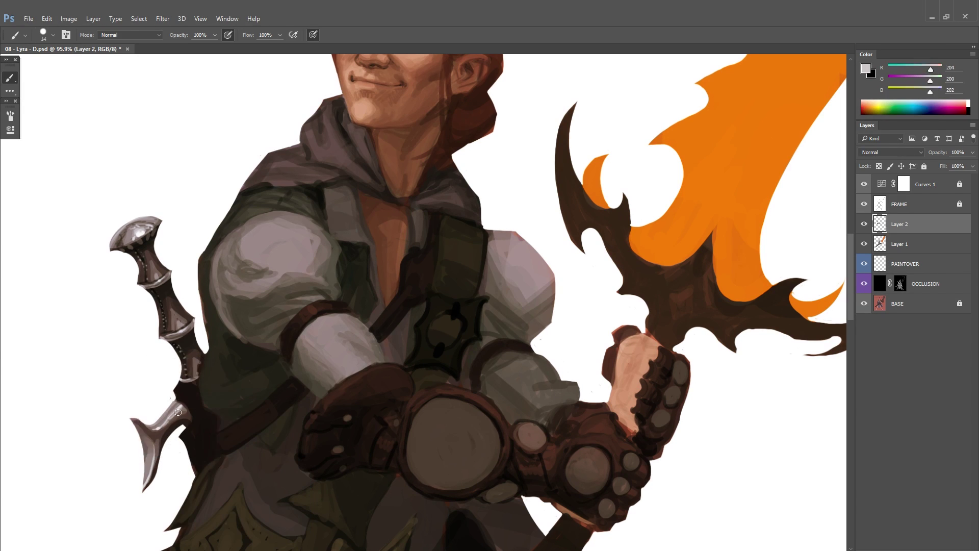
Step: Detail the collar where the crossguard meets the grip with a stud, using black and sampled dark tones
{"action": "left_click", "coordinate": [193, 429], "text": "alt"}
{"action": "key", "text": "d"}
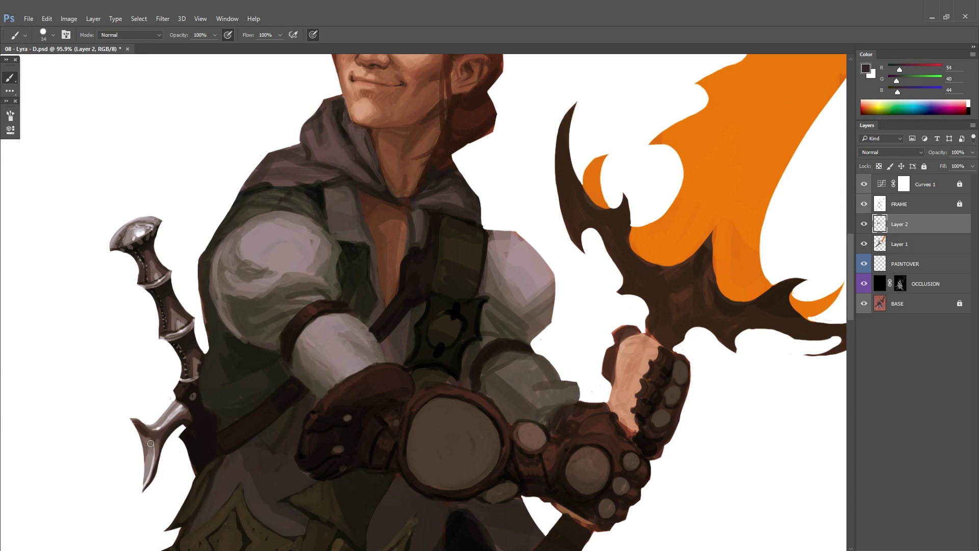
{"action": "left_click_drag", "start_coordinate": [156, 463], "coordinate": [134, 485]}
{"action": "left_click", "coordinate": [191, 398], "text": "alt"}
{"action": "scroll", "coordinate": [285, 299], "scroll_direction": "down", "scroll_amount": 4}
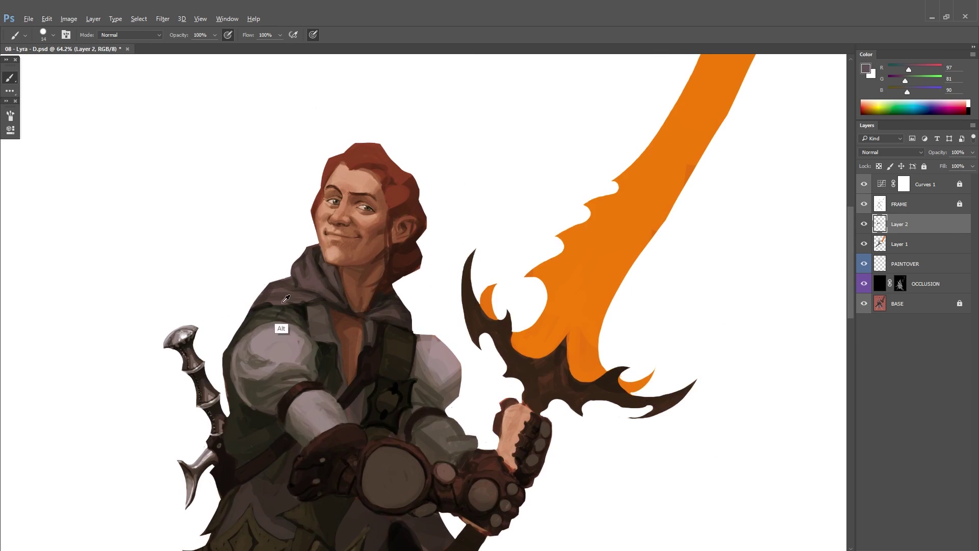
Step: Paint a small knot fastening the hood at the base of the neck with black and sampled browns
{"action": "left_click_drag", "start_coordinate": [253, 326], "coordinate": [188, 317]}
{"action": "key", "text": "d"}
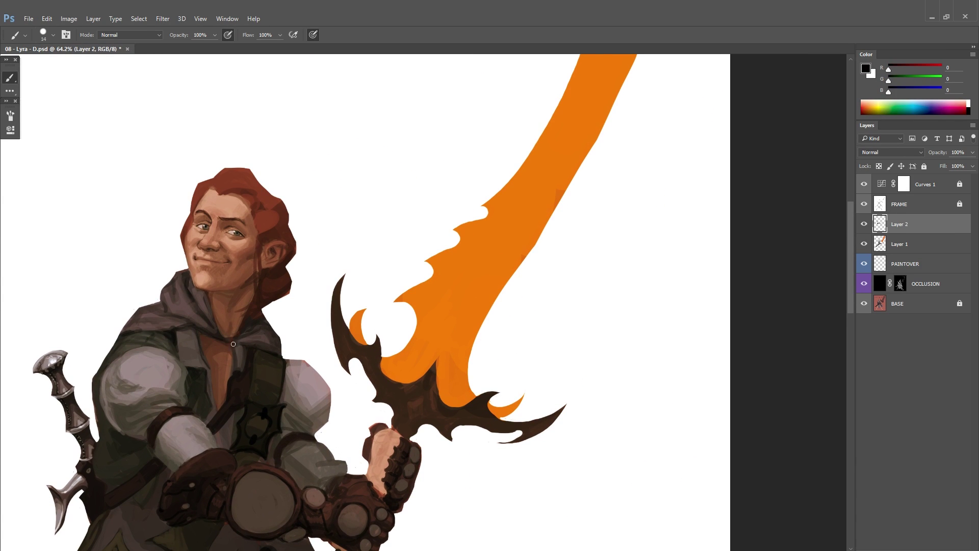
{"action": "left_click", "coordinate": [239, 336], "text": "alt"}
{"action": "left_click_drag", "start_coordinate": [256, 302], "coordinate": [212, 308]}
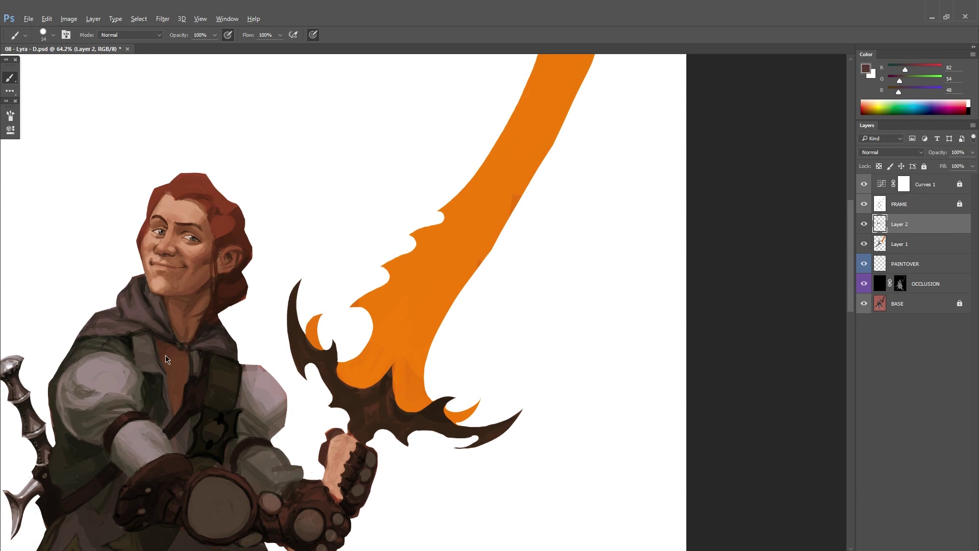
{"action": "scroll", "coordinate": [184, 381], "scroll_direction": "down", "scroll_amount": 4}
{"action": "scroll", "coordinate": [186, 357], "scroll_direction": "up", "scroll_amount": 5}
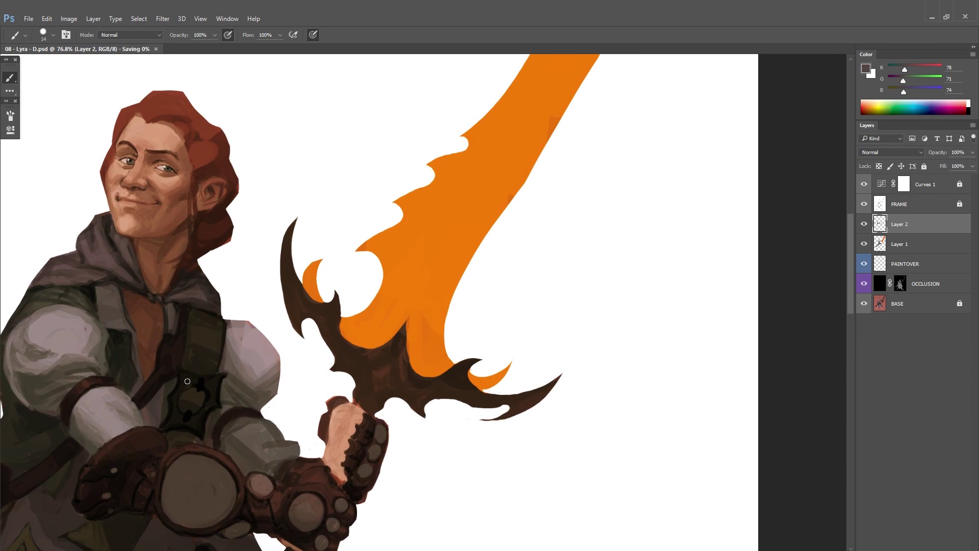
Step: Extend the hood's tie below the knot over the chest with a sampled grey
{"action": "left_click", "coordinate": [187, 332], "text": "alt"}
{"action": "left_click", "coordinate": [187, 332], "text": "alt"}
{"action": "mouse_move", "coordinate": [39, 430]}
{"action": "left_mouse_down"}
{"action": "mouse_move", "coordinate": [182, 414]}
{"action": "mouse_move", "coordinate": [161, 405]}
{"action": "left_mouse_up"}
Step: Shade the far shoulder's puffed sleeve into a rounded form with sampled greys and save the document
{"action": "left_click", "coordinate": [286, 286], "text": "alt"}
{"action": "left_click_drag", "start_coordinate": [285, 285], "coordinate": [257, 256]}
{"action": "left_click", "coordinate": [316, 262], "text": "alt"}
{"action": "left_click_drag", "start_coordinate": [316, 262], "coordinate": [337, 373]}
{"action": "left_click", "coordinate": [337, 332], "text": "alt"}
{"action": "right_click", "coordinate": [158, 347]}
{"action": "left_click_drag", "start_coordinate": [168, 358], "coordinate": [177, 357]}
{"action": "key", "text": "Return"}
{"action": "key", "text": "ctrl+s"}
Step: Block in light and mid-tone planes on the near forearm's large round guard with sampled greys
{"action": "left_click_drag", "start_coordinate": [307, 286], "coordinate": [289, 267]}
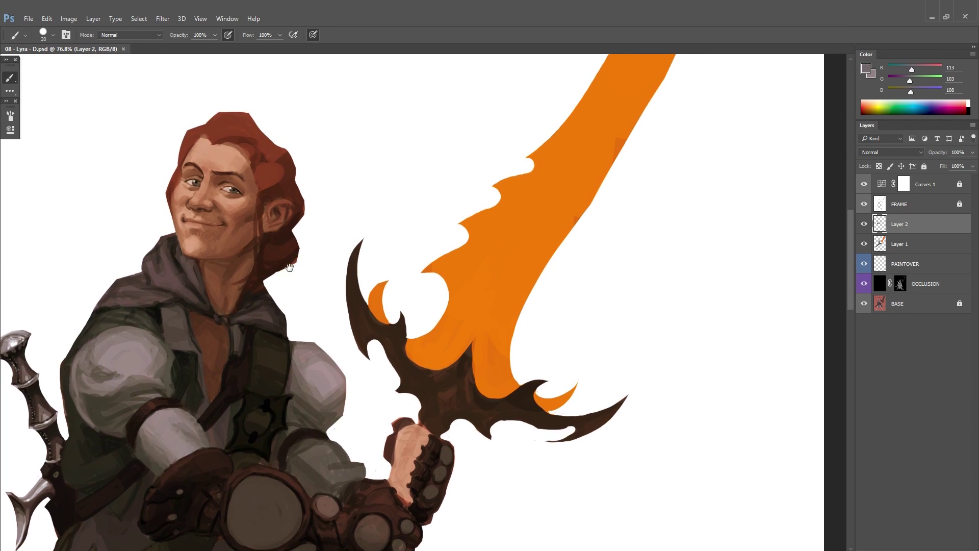
{"action": "scroll", "coordinate": [289, 267], "scroll_direction": "down", "scroll_amount": 2}
{"action": "left_click_drag", "start_coordinate": [289, 394], "coordinate": [294, 408]}
{"action": "left_click", "coordinate": [294, 408], "text": "alt"}
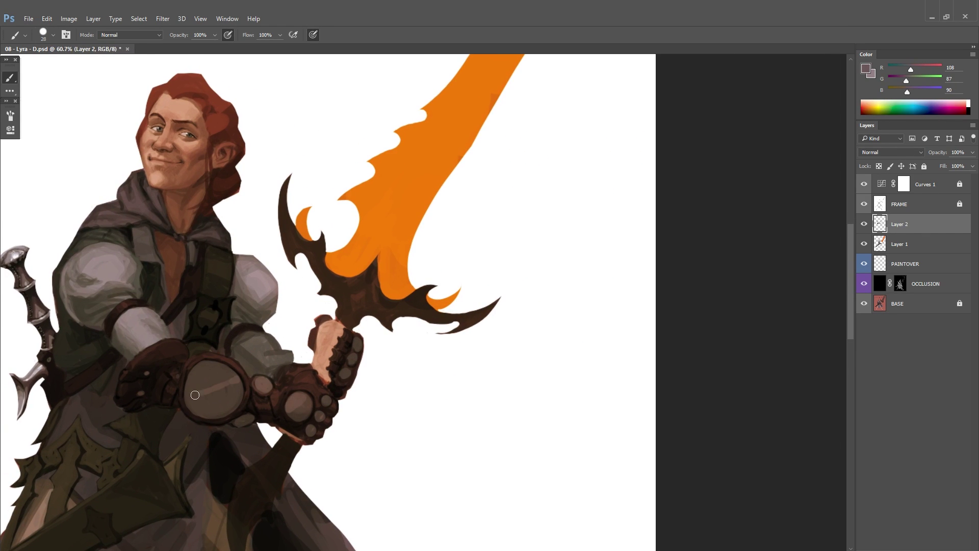
{"action": "left_click_drag", "start_coordinate": [193, 380], "coordinate": [298, 397]}
{"action": "left_click", "coordinate": [374, 389], "text": "alt"}
{"action": "left_click", "coordinate": [391, 351], "text": "alt"}
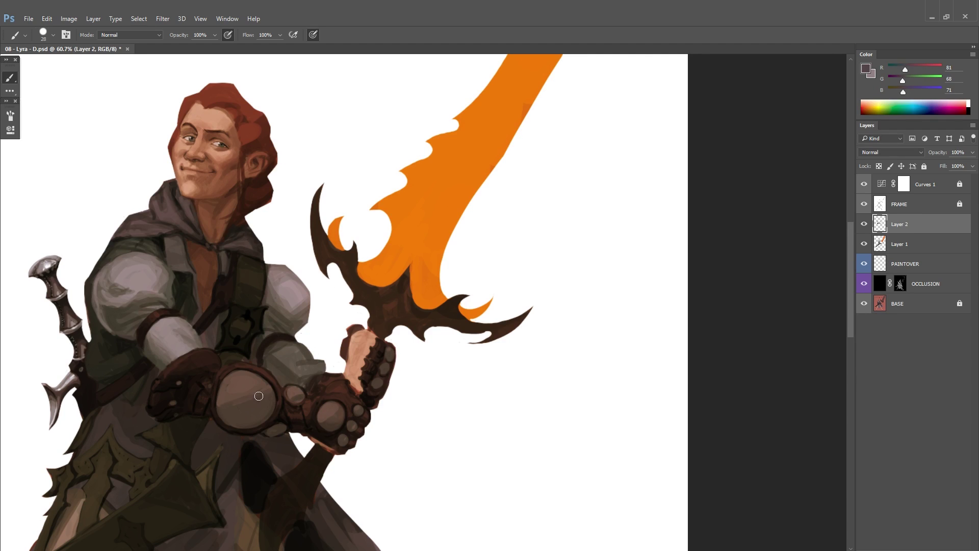
Step: Model the shadows of the large round guard and the glove's small round plates with sampled tones, and save the document
{"action": "left_click", "coordinate": [229, 408], "text": "alt"}
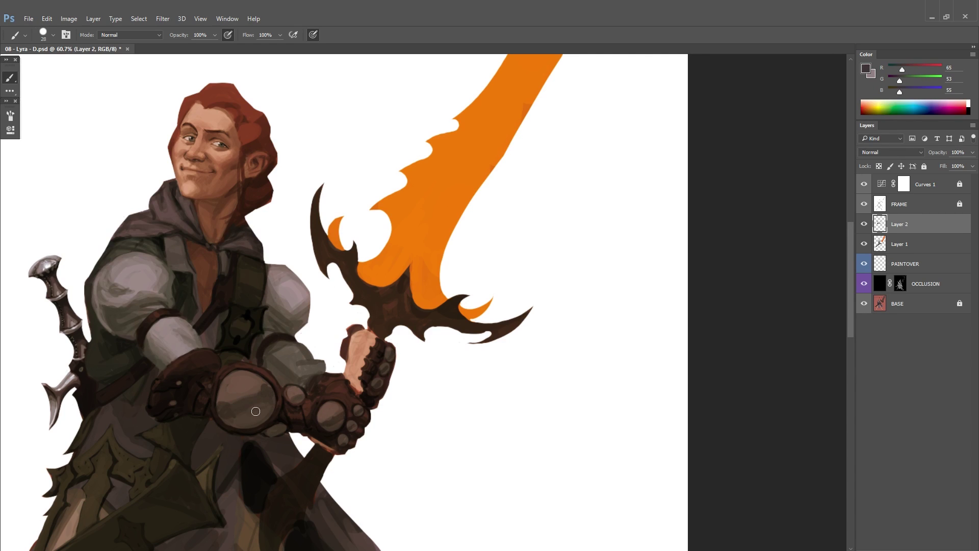
{"action": "left_click", "coordinate": [250, 392], "text": "alt"}
{"action": "left_click", "coordinate": [230, 421], "text": "alt"}
{"action": "key", "text": "ctrl+s"}
{"action": "left_click", "coordinate": [327, 416], "text": "alt"}
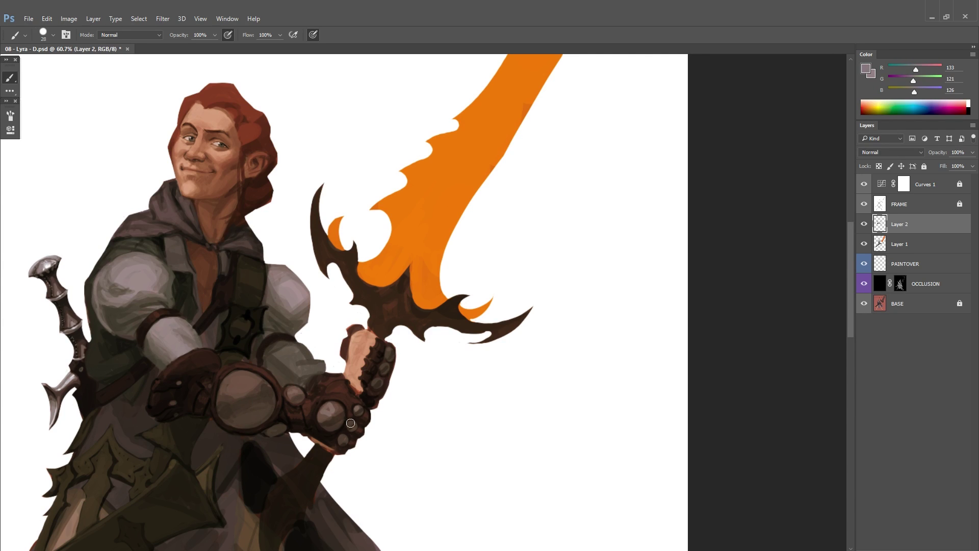
Step: Blend the large guard's lit upper surface into a smooth dome using its sampled greys
{"action": "left_click", "coordinate": [245, 395], "text": "alt"}
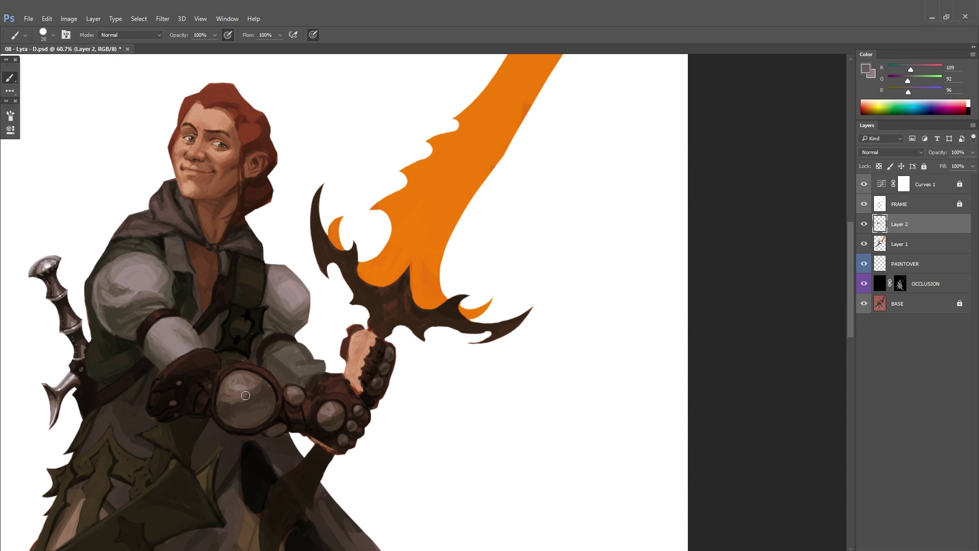
{"action": "left_click", "coordinate": [226, 411], "text": "alt"}
{"action": "left_click", "coordinate": [257, 391], "text": "alt"}
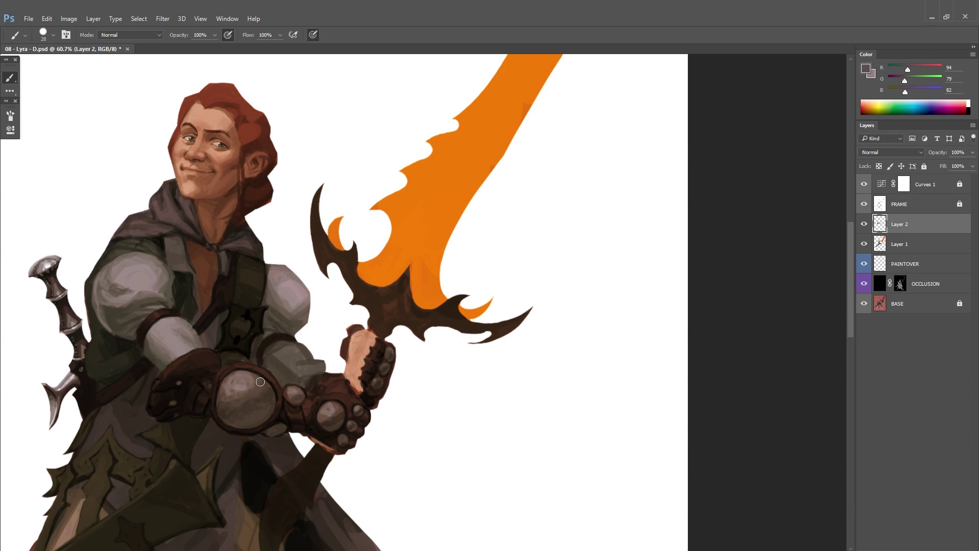
{"action": "left_click", "coordinate": [239, 387], "text": "alt"}
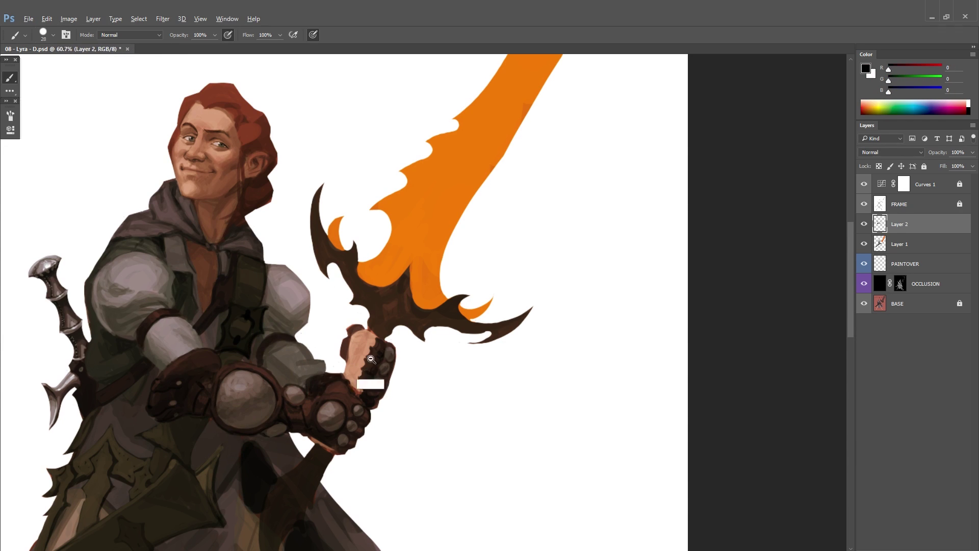
Step: Add fine stitching along the near glove's cuff with a 10 px brush, using black and a sampled brown
{"action": "scroll", "coordinate": [326, 390], "scroll_direction": "up", "scroll_amount": 1}
{"action": "key", "text": "d"}
{"action": "left_click", "coordinate": [315, 390], "text": "alt"}
{"action": "key", "text": "bracketleft"}
{"action": "key", "text": "bracketleft"}
{"action": "mouse_move", "coordinate": [101, 390]}
{"action": "left_mouse_down"}
{"action": "mouse_move", "coordinate": [147, 361]}
{"action": "mouse_move", "coordinate": [153, 416]}
{"action": "left_mouse_up"}
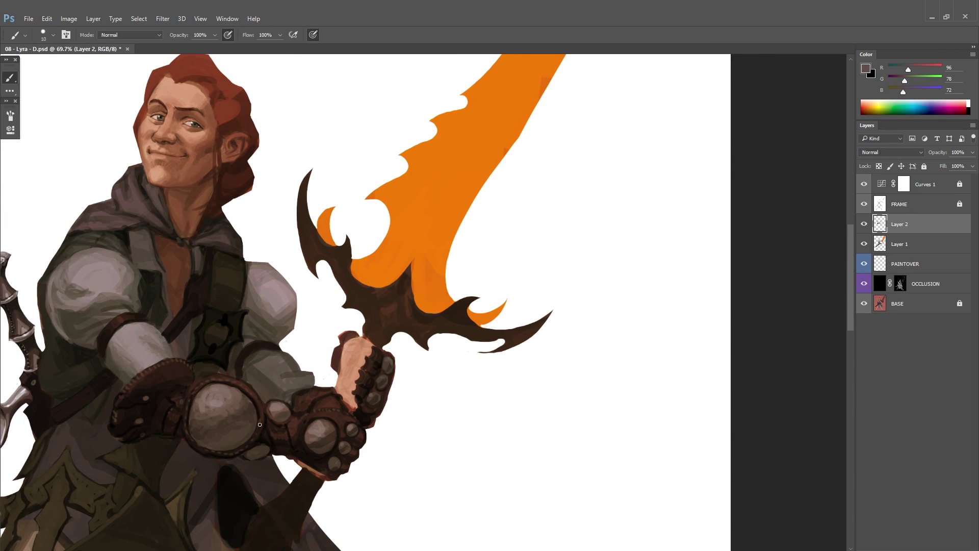
Step: Detail the leather rim around the large round guard with small stitches in sampled dark tones
{"action": "scroll", "coordinate": [359, 424], "scroll_direction": "down", "scroll_amount": 2}
{"action": "scroll", "coordinate": [233, 378], "scroll_direction": "up", "scroll_amount": 2}
{"action": "left_click", "coordinate": [233, 378], "text": "alt"}
{"action": "left_click_drag", "start_coordinate": [233, 378], "coordinate": [202, 389]}
{"action": "left_click", "coordinate": [202, 389], "text": "alt"}
{"action": "left_click_drag", "start_coordinate": [136, 383], "coordinate": [183, 360]}
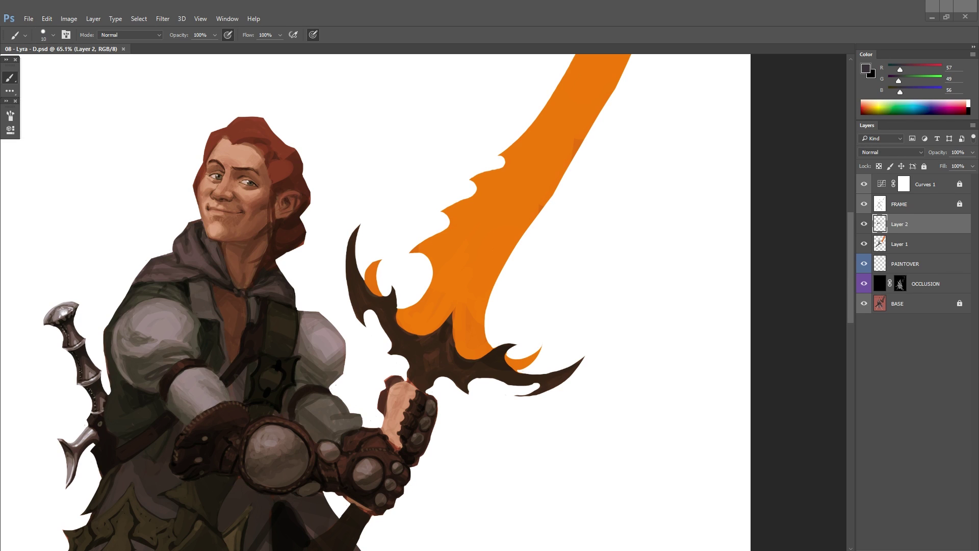
Step: Shade the folds of the far forearm's sleeve with sampled greys, using a 23 px brush for the broader strokes
{"action": "left_click", "coordinate": [330, 424], "text": "alt"}
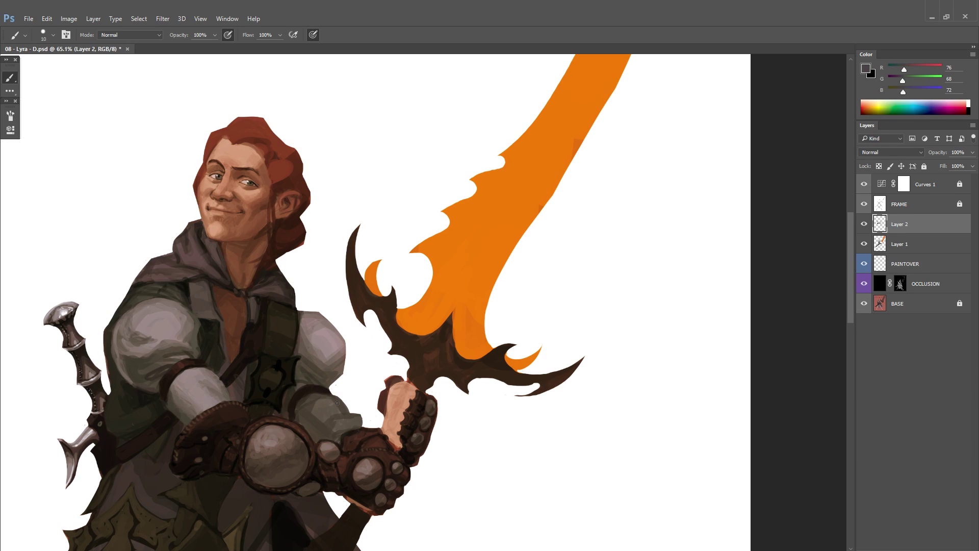
{"action": "mouse_move", "coordinate": [331, 424]}
{"action": "left_mouse_down"}
{"action": "mouse_move", "coordinate": [357, 423]}
{"action": "mouse_move", "coordinate": [338, 424]}
{"action": "mouse_move", "coordinate": [285, 378]}
{"action": "left_mouse_up"}
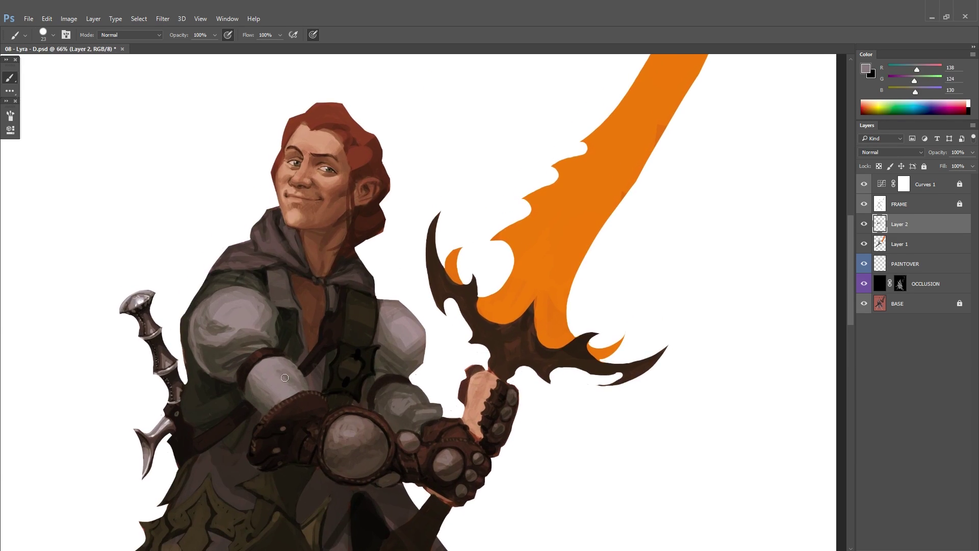
{"action": "left_click_drag", "start_coordinate": [441, 403], "coordinate": [345, 316]}
Step: Flip the canvas horizontally and refine the near forearm's sleeve with sampled light and dark greys
{"action": "key", "text": "ctrl+shift+h"}
{"action": "left_click", "coordinate": [284, 361], "text": "alt"}
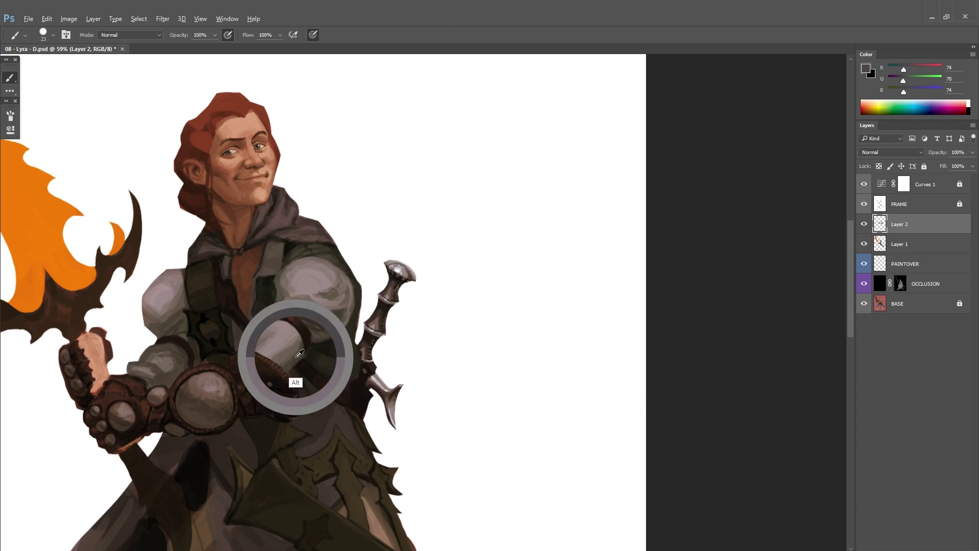
{"action": "scroll", "coordinate": [293, 356], "scroll_direction": "up", "scroll_amount": 2}
{"action": "left_click", "coordinate": [343, 360], "text": "alt"}
{"action": "scroll", "coordinate": [342, 359], "scroll_direction": "up", "scroll_amount": 1}
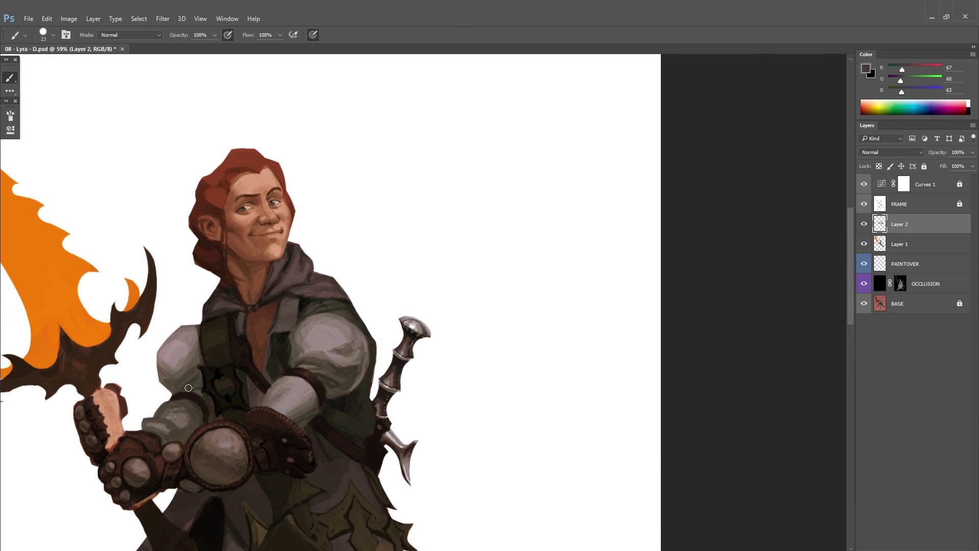
Step: Deepen the shadowed coat folds below the hands with sampled near-black tones, and flip the canvas back to its original orientation
{"action": "scroll", "coordinate": [207, 420], "scroll_direction": "down", "scroll_amount": 4}
{"action": "scroll", "coordinate": [206, 348], "scroll_direction": "up", "scroll_amount": 2}
{"action": "left_click", "coordinate": [206, 348], "text": "alt"}
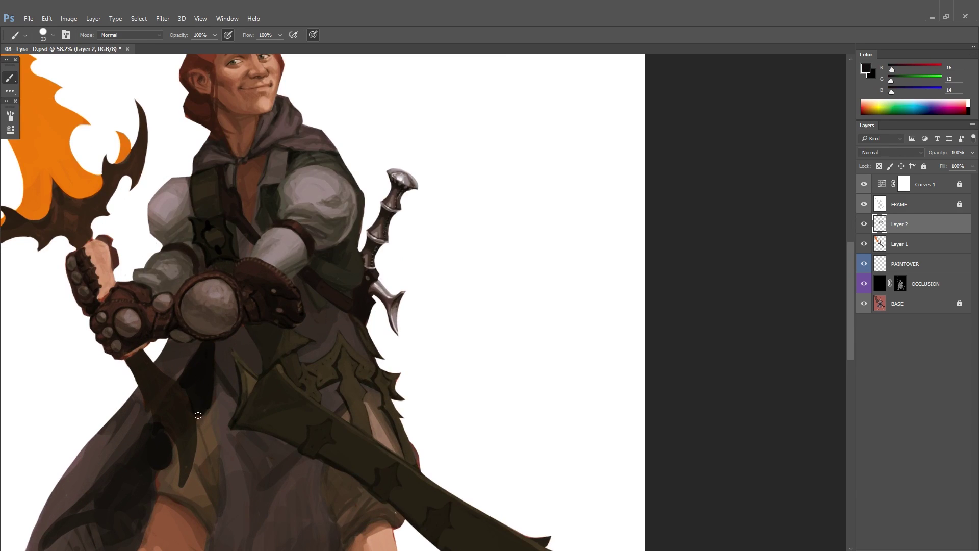
{"action": "scroll", "coordinate": [206, 347], "scroll_direction": "down", "scroll_amount": 2}
{"action": "key", "text": "ctrl+shift+h"}
{"action": "scroll", "coordinate": [371, 382], "scroll_direction": "up", "scroll_amount": 2}
{"action": "left_click", "coordinate": [245, 372], "text": "alt"}
{"action": "left_click_drag", "start_coordinate": [244, 372], "coordinate": [267, 392]}
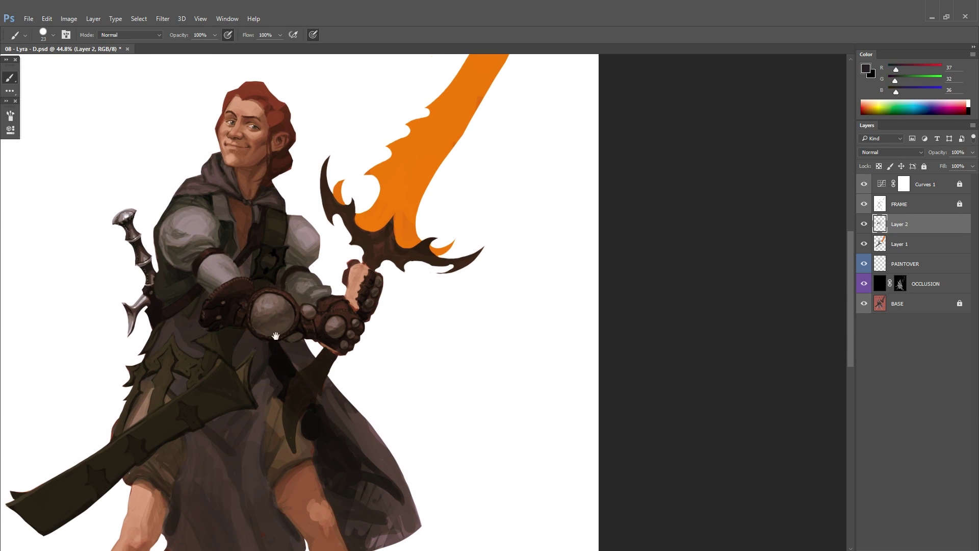
Step: Shade the coat at the waist beneath the near glove with sampled dark greys and save the document
{"action": "left_click_drag", "start_coordinate": [293, 330], "coordinate": [281, 403]}
{"action": "left_click", "coordinate": [202, 349], "text": "alt"}
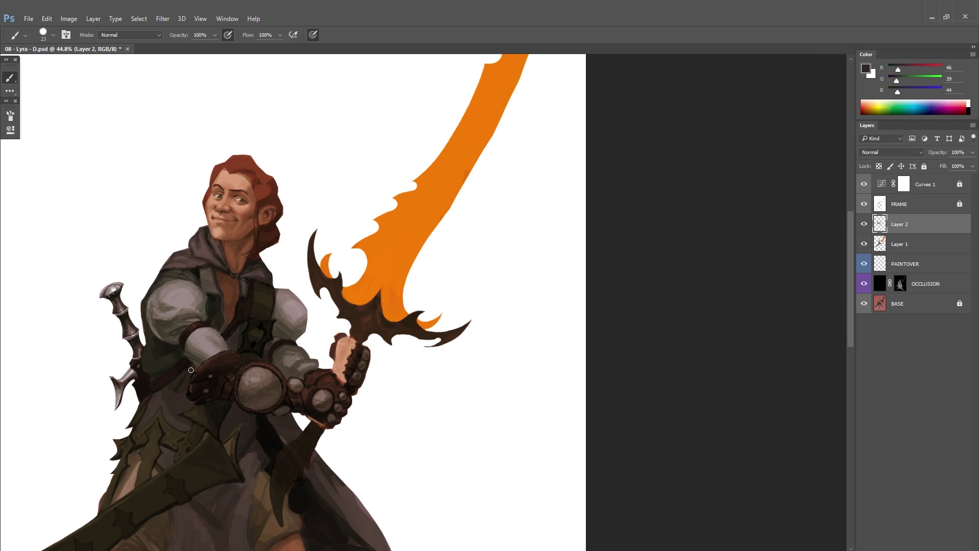
{"action": "scroll", "coordinate": [194, 400], "scroll_direction": "down", "scroll_amount": 1}
{"action": "left_click", "coordinate": [194, 400], "text": "alt"}
{"action": "scroll", "coordinate": [193, 400], "scroll_direction": "down", "scroll_amount": 1}
{"action": "scroll", "coordinate": [286, 387], "scroll_direction": "up", "scroll_amount": 3}
{"action": "left_click", "coordinate": [286, 387], "text": "alt"}
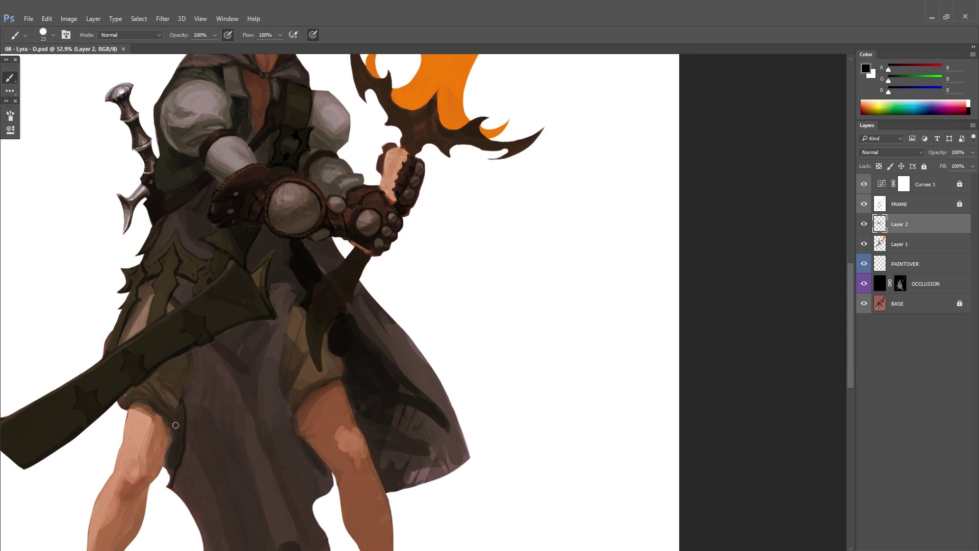
Step: Darken the long coat panel's edge beside the near thigh with black, and pick up a light brown for the shorts
{"action": "left_click_drag", "start_coordinate": [316, 438], "coordinate": [315, 356]}
{"action": "scroll", "coordinate": [234, 372], "scroll_direction": "down", "scroll_amount": 2}
{"action": "mouse_move", "coordinate": [245, 379]}
{"action": "left_mouse_down"}
{"action": "mouse_move", "coordinate": [281, 405]}
{"action": "mouse_move", "coordinate": [255, 408]}
{"action": "left_mouse_up"}
{"action": "scroll", "coordinate": [258, 438], "scroll_direction": "up", "scroll_amount": 2}
{"action": "scroll", "coordinate": [258, 438], "scroll_direction": "down", "scroll_amount": 3}
{"action": "scroll", "coordinate": [306, 357], "scroll_direction": "up", "scroll_amount": 2}
{"action": "left_click", "coordinate": [146, 372], "text": "alt"}
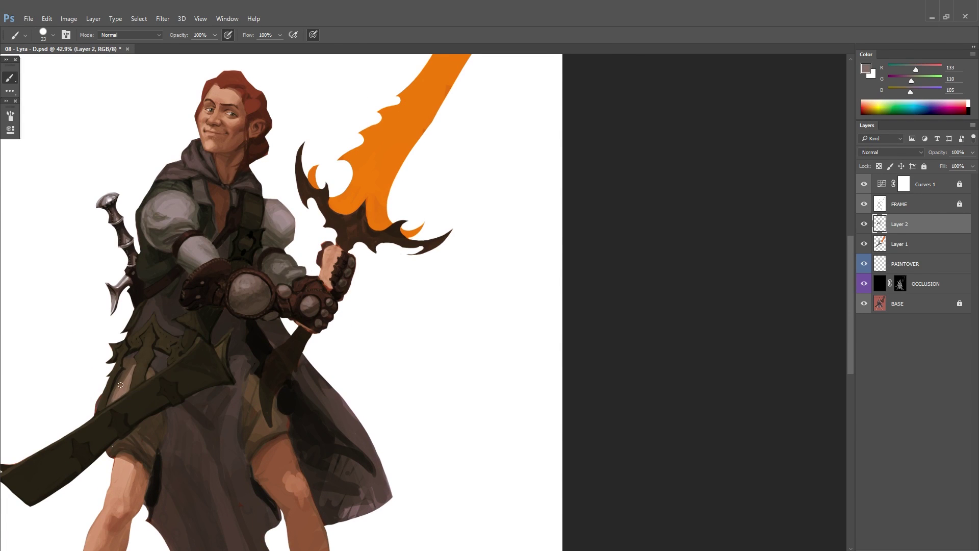
Step: Shade the shorts beside the tabard and the adjoining cape shadow with dark tones sampled from the painting
{"action": "scroll", "coordinate": [239, 357], "scroll_direction": "up", "scroll_amount": 1}
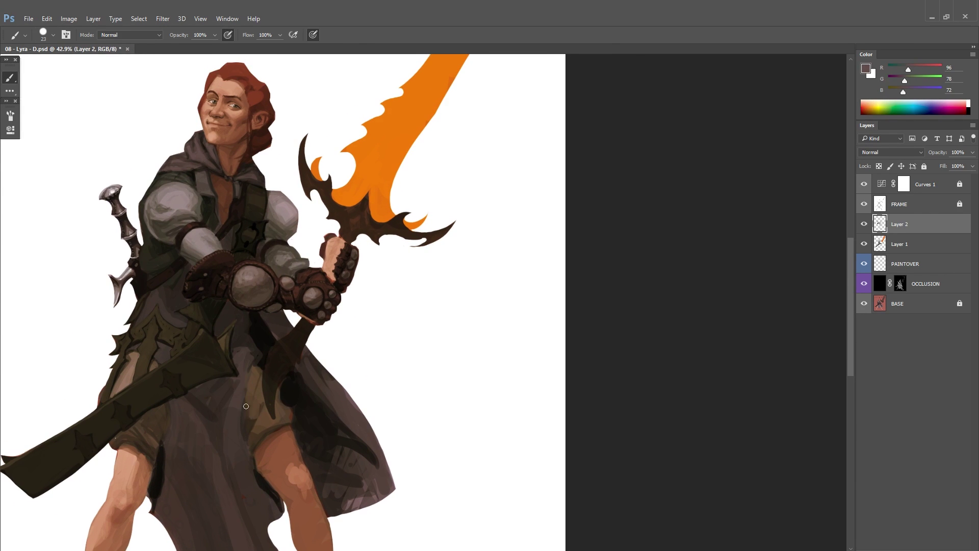
{"action": "left_click", "coordinate": [285, 411], "text": "alt"}
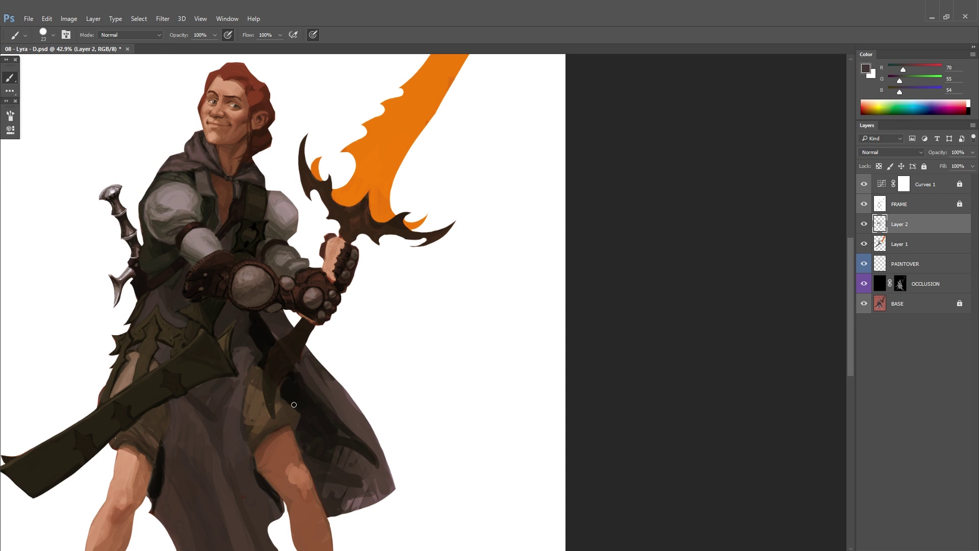
{"action": "left_click", "coordinate": [294, 405], "text": "alt"}
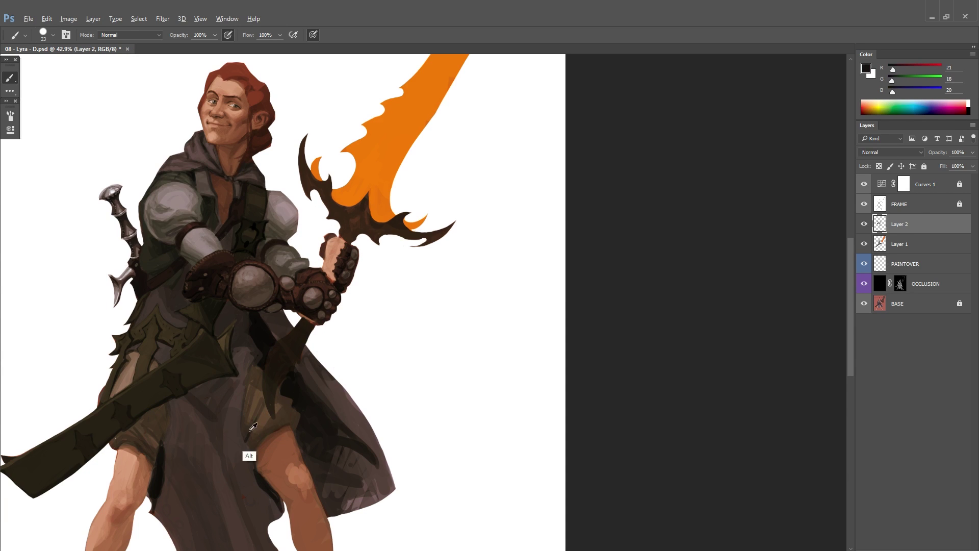
{"action": "left_click", "coordinate": [253, 427], "text": "alt"}
{"action": "scroll", "coordinate": [253, 426], "scroll_direction": "down", "scroll_amount": 2}
{"action": "scroll", "coordinate": [217, 358], "scroll_direction": "up", "scroll_amount": 3}
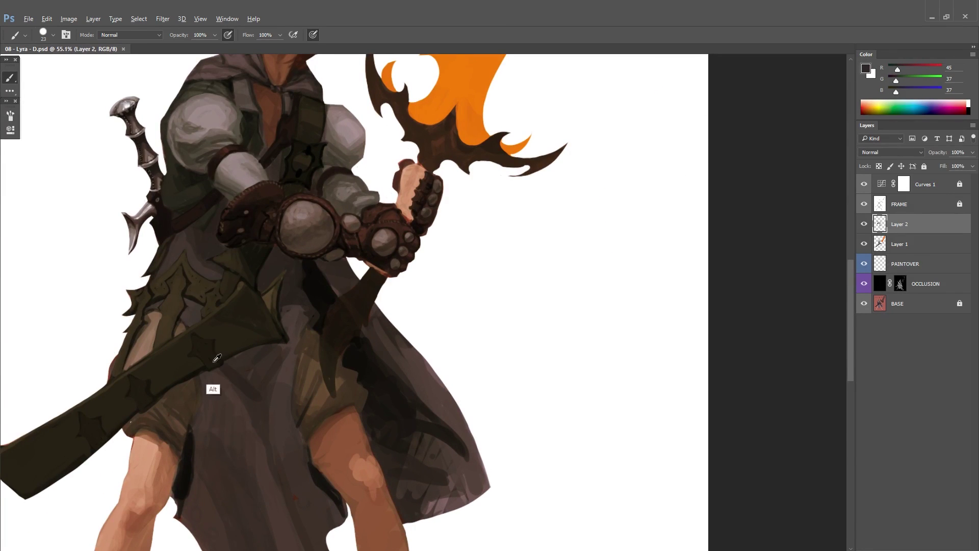
Step: Paint a dark purple trim (RGB 58, 44, 59) along both long edges of the hanging tabard
{"action": "left_click", "coordinate": [865, 68]}
{"action": "left_click", "coordinate": [605, 376]}
{"action": "key", "text": "Return"}
{"action": "scroll", "coordinate": [214, 357], "scroll_direction": "down", "scroll_amount": 1}
{"action": "left_click_drag", "start_coordinate": [214, 323], "coordinate": [195, 473]}
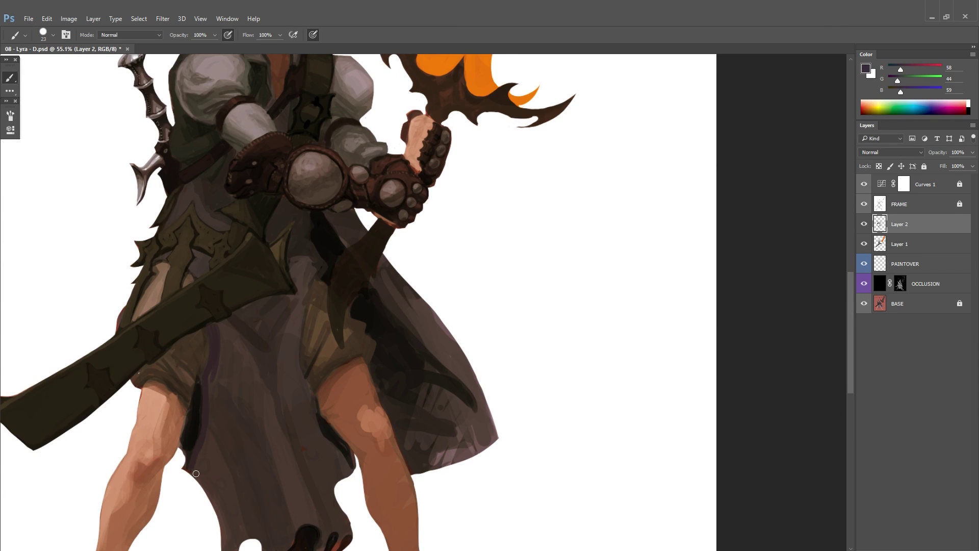
{"action": "scroll", "coordinate": [195, 474], "scroll_direction": "up", "scroll_amount": 3}
{"action": "scroll", "coordinate": [163, 371], "scroll_direction": "down", "scroll_amount": 5}
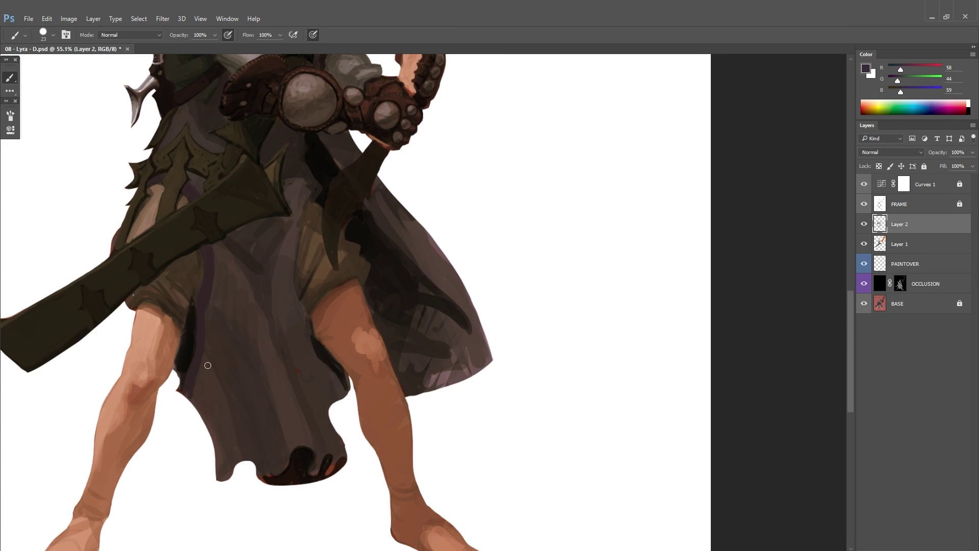
{"action": "scroll", "coordinate": [205, 418], "scroll_direction": "up", "scroll_amount": 3}
{"action": "scroll", "coordinate": [291, 403], "scroll_direction": "down", "scroll_amount": 1}
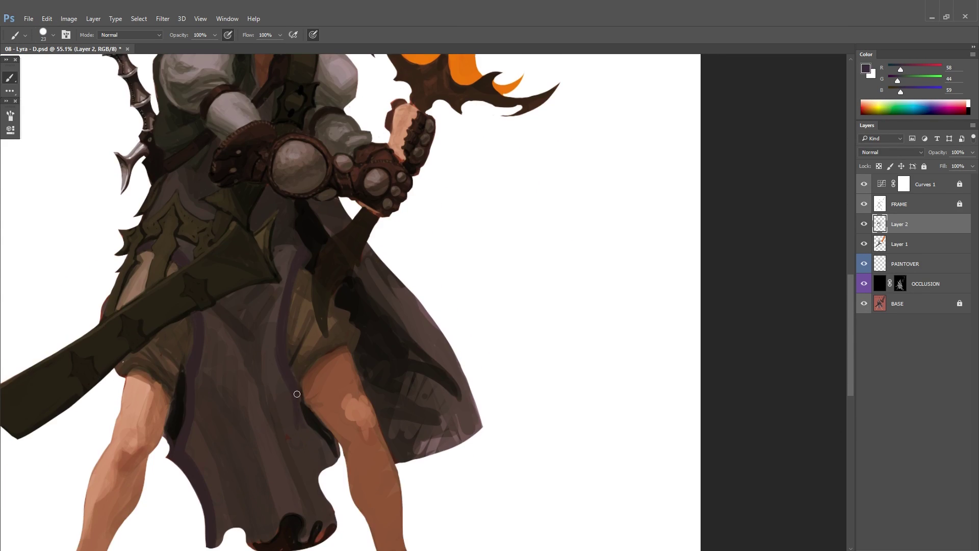
Step: Compare the painting with layers hidden and shown, and darken the hole at the tabard's hem with near-black
{"action": "mouse_move", "coordinate": [863, 224]}
{"action": "left_mouse_down"}
{"action": "mouse_move", "coordinate": [860, 291]}
{"action": "mouse_move", "coordinate": [863, 223]}
{"action": "left_mouse_up"}
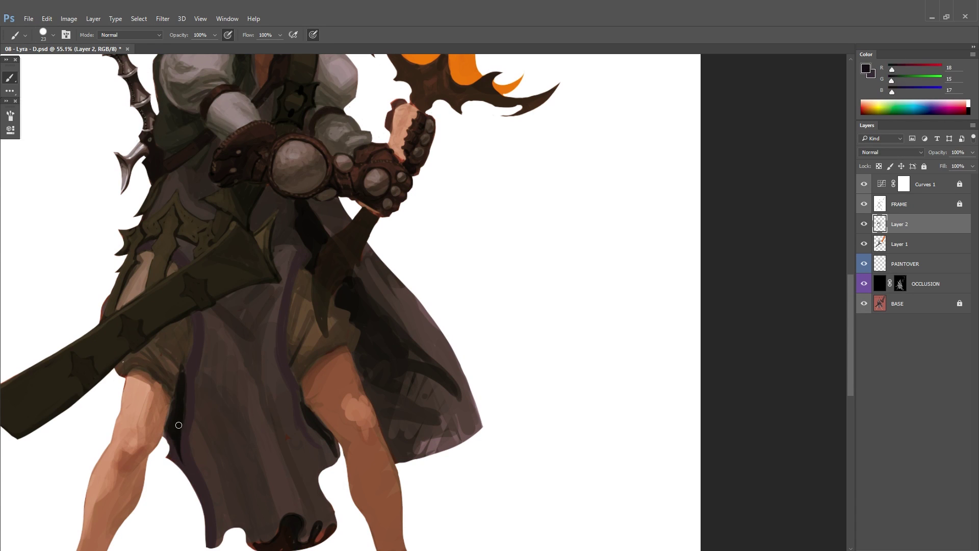
{"action": "scroll", "coordinate": [184, 420], "scroll_direction": "down", "scroll_amount": 2}
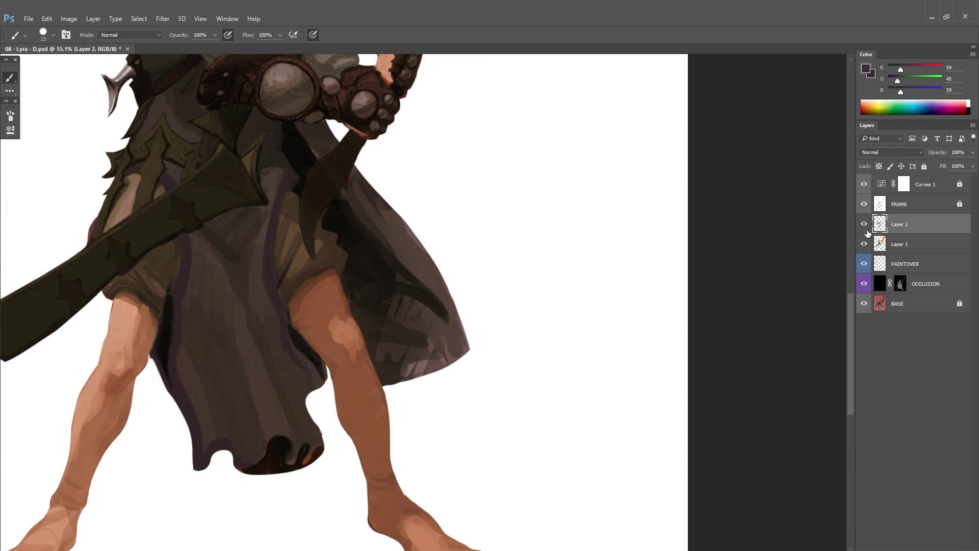
{"action": "left_click_drag", "start_coordinate": [865, 228], "coordinate": [863, 284]}
{"action": "left_click_drag", "start_coordinate": [864, 285], "coordinate": [864, 227]}
{"action": "key", "text": "x"}
{"action": "left_click", "coordinate": [273, 447], "text": "alt"}
{"action": "mouse_move", "coordinate": [262, 457]}
{"action": "left_mouse_down"}
{"action": "mouse_move", "coordinate": [292, 439]}
{"action": "mouse_move", "coordinate": [280, 432]}
{"action": "left_mouse_up"}
Step: Continue the dark purple trim along the tabard's ragged hem and around the hole
{"action": "key", "text": "x"}
{"action": "left_click", "coordinate": [253, 453], "text": "alt"}
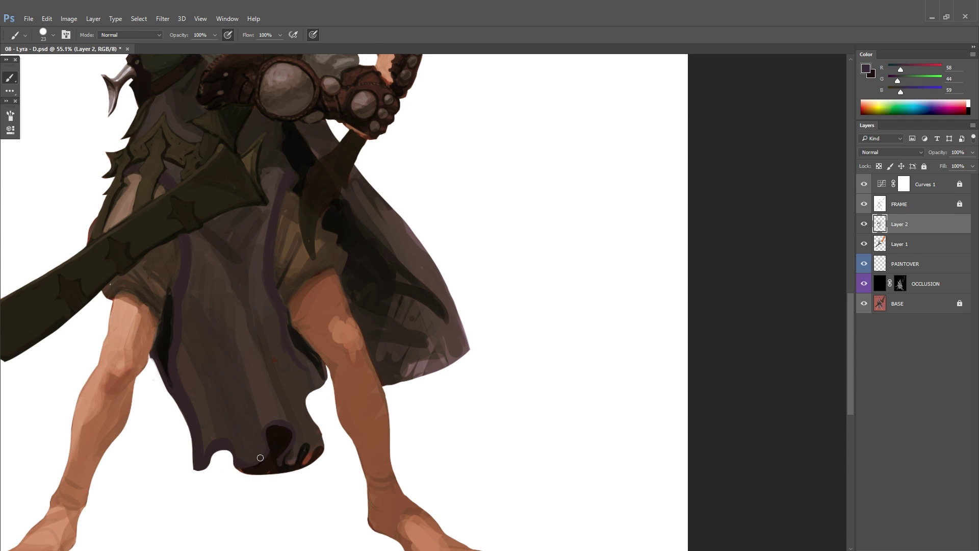
{"action": "scroll", "coordinate": [297, 454], "scroll_direction": "up", "scroll_amount": 1}
{"action": "key", "text": "x"}
{"action": "left_click_drag", "start_coordinate": [229, 485], "coordinate": [300, 496]}
{"action": "left_click", "coordinate": [280, 465], "text": "alt"}
Step: Blend the tabard's shading beside the purple trim with dark browns sampled from the cloth
{"action": "scroll", "coordinate": [204, 408], "scroll_direction": "up", "scroll_amount": 3}
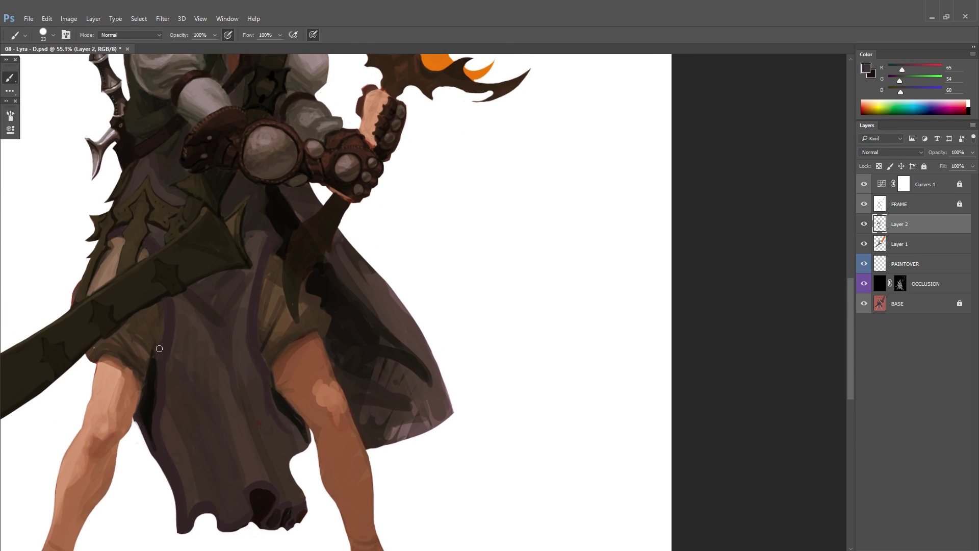
{"action": "left_click", "coordinate": [164, 391], "text": "alt"}
{"action": "left_click", "coordinate": [165, 390], "text": "alt"}
{"action": "scroll", "coordinate": [179, 380], "scroll_direction": "down", "scroll_amount": 2}
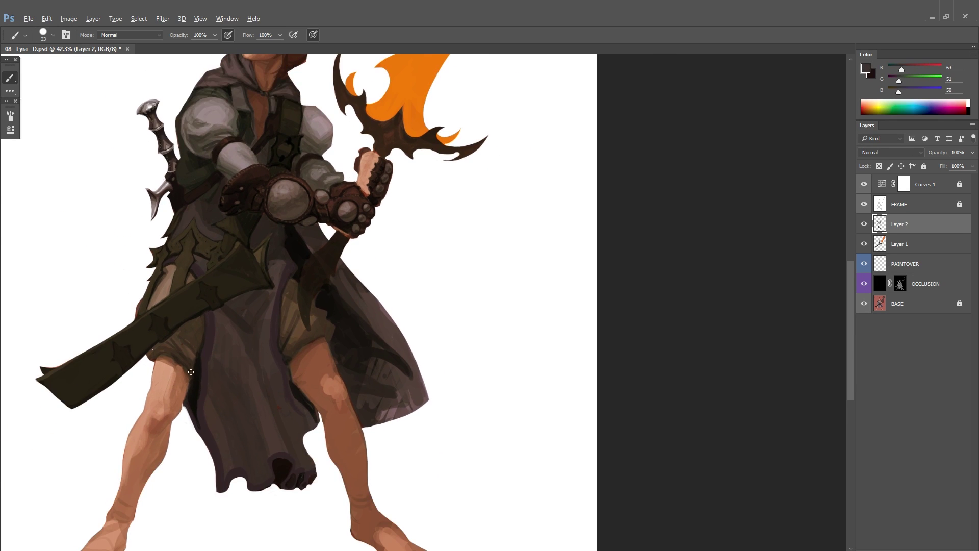
{"action": "scroll", "coordinate": [197, 373], "scroll_direction": "up", "scroll_amount": 2}
{"action": "scroll", "coordinate": [196, 373], "scroll_direction": "up", "scroll_amount": 2}
Step: Paint small hooked metal ornaments on the belt in light brown (RGB 142, 119, 104) with a smaller brush
{"action": "left_click", "coordinate": [247, 330], "text": "alt"}
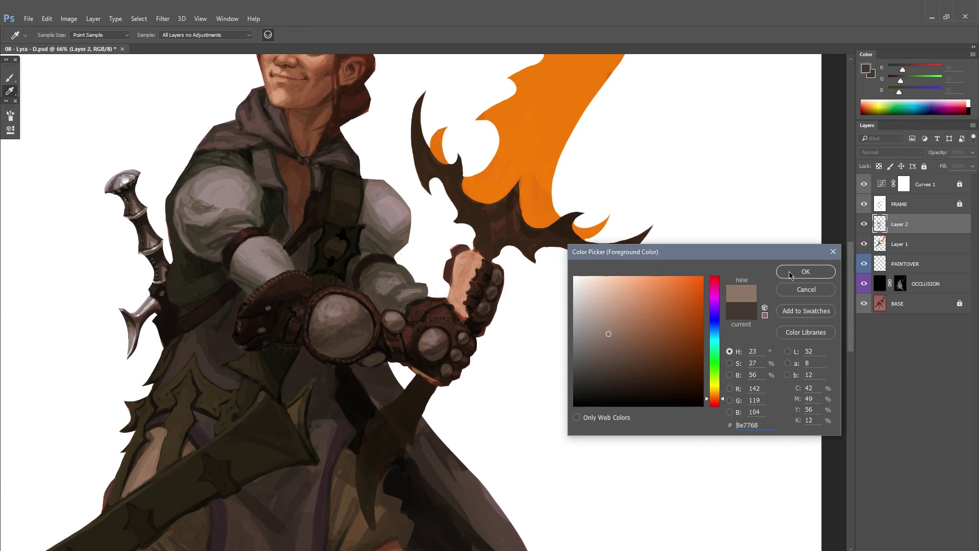
{"action": "key", "text": "["}
{"action": "key", "text": "["}
{"action": "key", "text": "["}
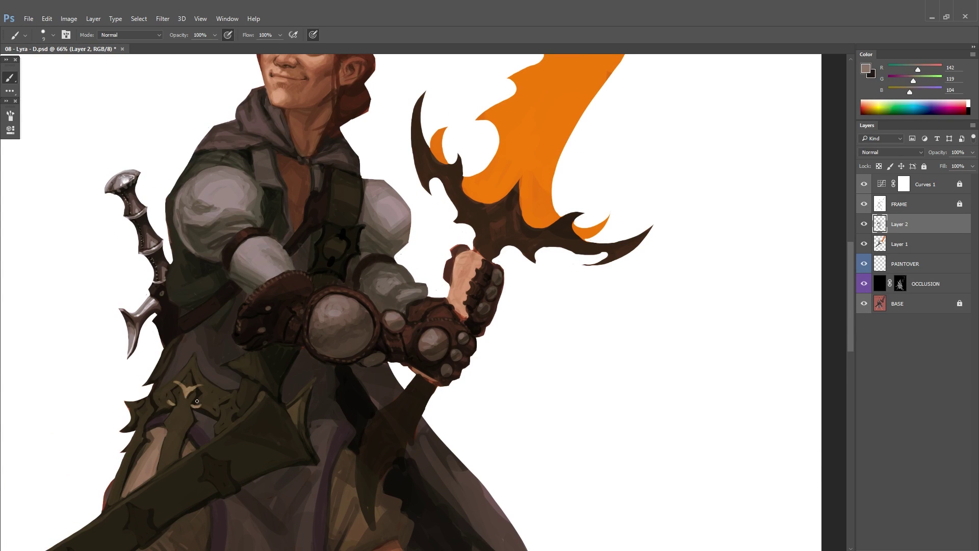
{"action": "mouse_move", "coordinate": [221, 404]}
{"action": "left_mouse_down"}
{"action": "mouse_move", "coordinate": [242, 403]}
{"action": "mouse_move", "coordinate": [266, 375]}
{"action": "left_mouse_up"}
{"action": "left_click_drag", "start_coordinate": [271, 323], "coordinate": [266, 375]}
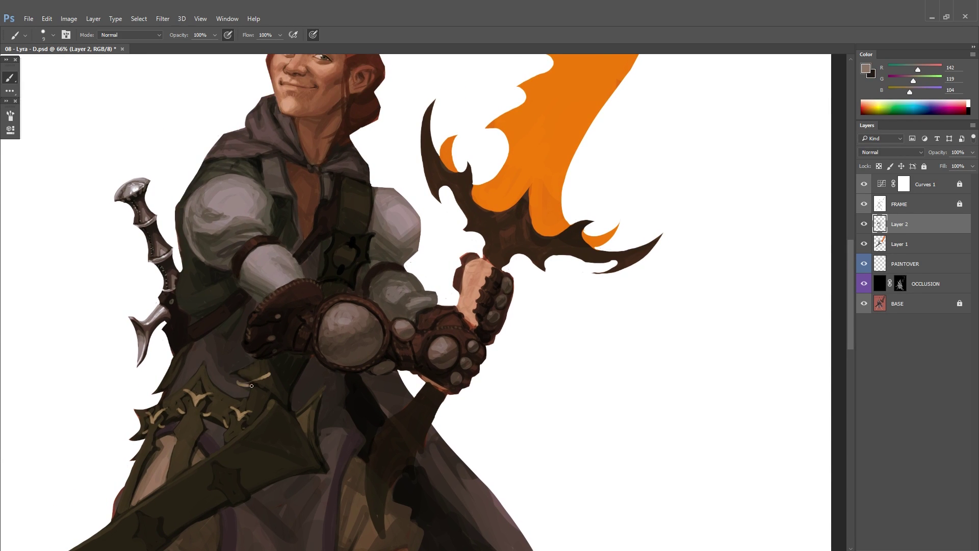
Step: Save the document and paint pale brown metal chevrons on the scabbard's star-shaped mounts
{"action": "left_click", "coordinate": [276, 397], "text": "alt"}
{"action": "key", "text": "ctrl+s"}
{"action": "left_click_drag", "start_coordinate": [222, 474], "coordinate": [291, 375]}
{"action": "left_click_drag", "start_coordinate": [154, 468], "coordinate": [163, 473]}
{"action": "left_click_drag", "start_coordinate": [159, 479], "coordinate": [164, 490]}
{"action": "left_click_drag", "start_coordinate": [274, 496], "coordinate": [219, 496]}
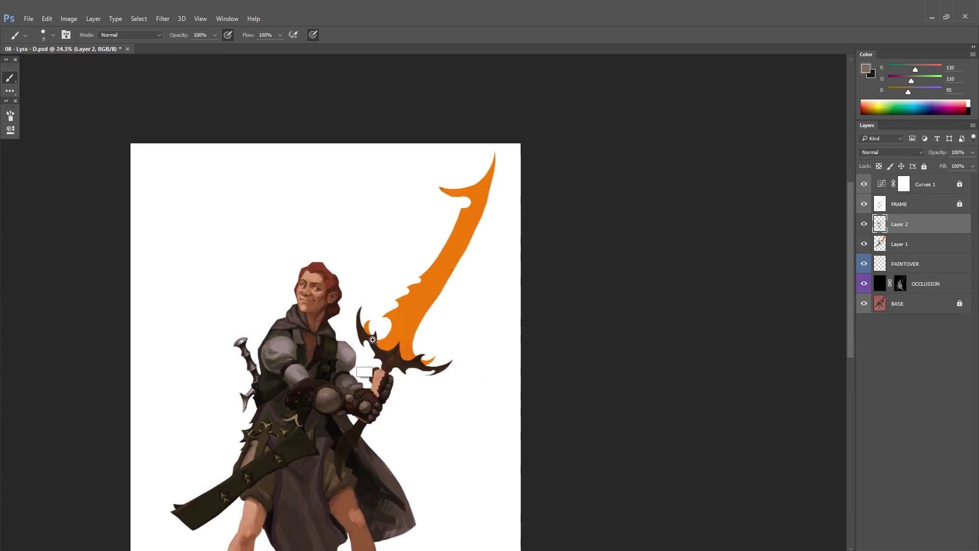
Step: Paint the chest strap's spiked buckle in olive gold with two prongs and dark outlines
{"action": "left_click_drag", "start_coordinate": [327, 365], "coordinate": [408, 365]}
{"action": "left_click_drag", "start_coordinate": [304, 326], "coordinate": [281, 418]}
{"action": "mouse_move", "coordinate": [328, 338]}
{"action": "left_mouse_down"}
{"action": "mouse_move", "coordinate": [339, 433]}
{"action": "mouse_move", "coordinate": [345, 358]}
{"action": "mouse_move", "coordinate": [363, 377]}
{"action": "mouse_move", "coordinate": [309, 426]}
{"action": "mouse_move", "coordinate": [290, 412]}
{"action": "mouse_move", "coordinate": [337, 352]}
{"action": "left_mouse_up"}
{"action": "key", "text": "x"}
{"action": "key", "text": "x"}
{"action": "left_click_drag", "start_coordinate": [317, 392], "coordinate": [307, 423]}
{"action": "key", "text": "x"}
{"action": "mouse_move", "coordinate": [328, 337]}
{"action": "left_mouse_down"}
{"action": "mouse_move", "coordinate": [359, 382]}
{"action": "mouse_move", "coordinate": [313, 420]}
{"action": "left_mouse_up"}
{"action": "key", "text": "x"}
{"action": "left_click_drag", "start_coordinate": [338, 331], "coordinate": [336, 354]}
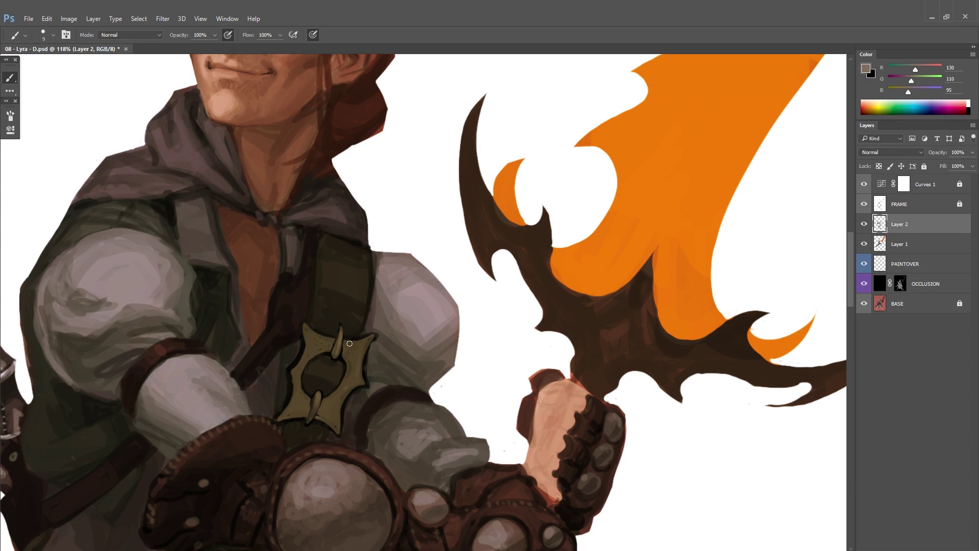
Step: Refine the chest buckle's edges and paint a small black hole in the strap above it
{"action": "key", "text": "x"}
{"action": "mouse_move", "coordinate": [395, 332]}
{"action": "left_mouse_down"}
{"action": "mouse_move", "coordinate": [379, 383]}
{"action": "mouse_move", "coordinate": [365, 336]}
{"action": "left_mouse_up"}
{"action": "key", "text": "x"}
{"action": "key", "text": "x"}
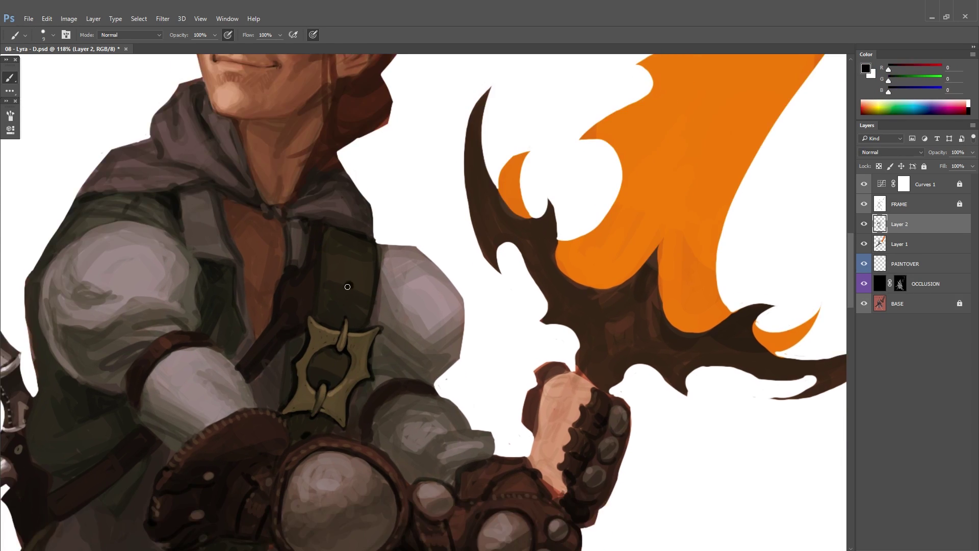
{"action": "left_click_drag", "start_coordinate": [352, 296], "coordinate": [344, 341]}
{"action": "left_click", "coordinate": [340, 292]}
{"action": "key", "text": "x"}
{"action": "scroll", "coordinate": [310, 302], "scroll_direction": "up", "scroll_amount": 1}
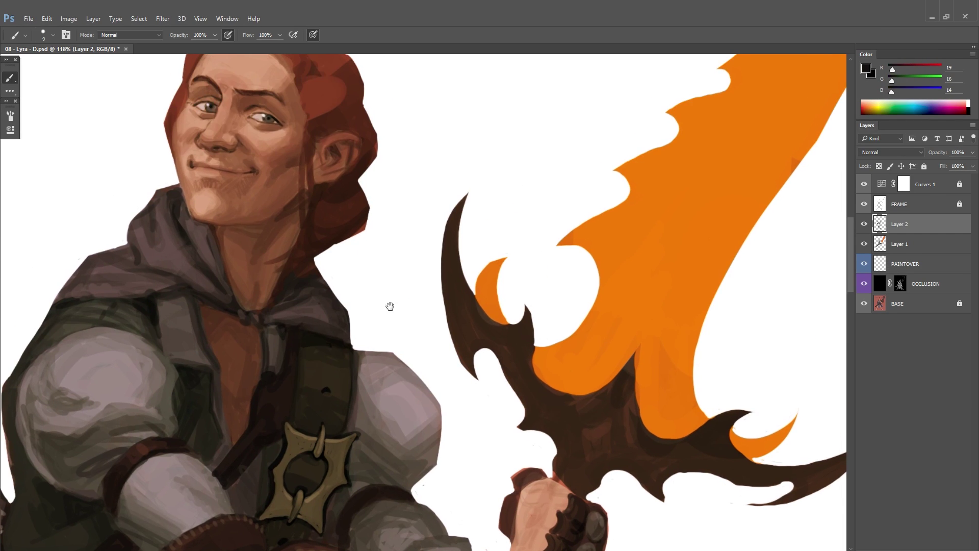
Step: Mirror the canvas view and add pale yellow highlights (RGB 255, 221, 152) to the belt ornaments and chest buckle
{"action": "key", "text": "ctrl+0"}
{"action": "scroll", "coordinate": [282, 402], "scroll_direction": "up", "scroll_amount": 5}
{"action": "key", "text": "bracketleft"}
{"action": "key", "text": "bracketleft"}
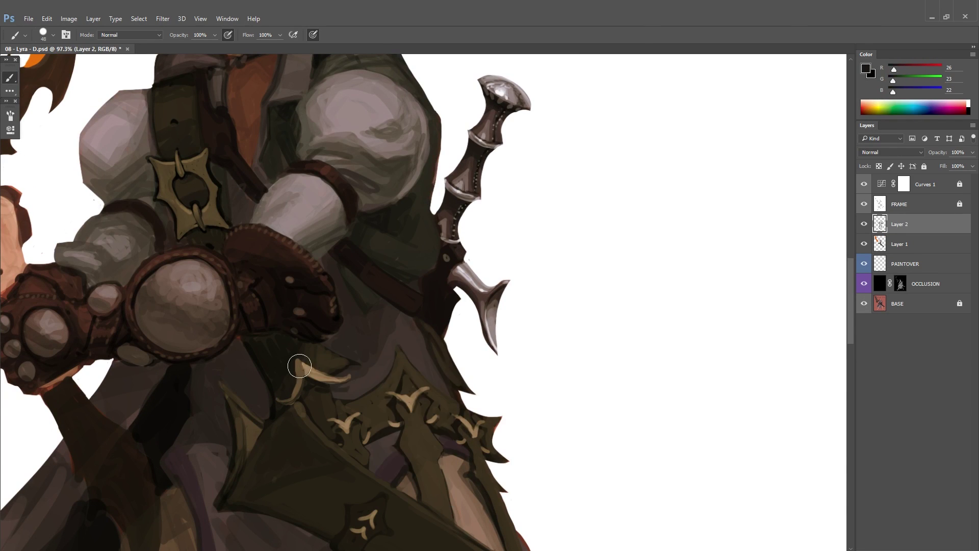
{"action": "key", "text": "x"}
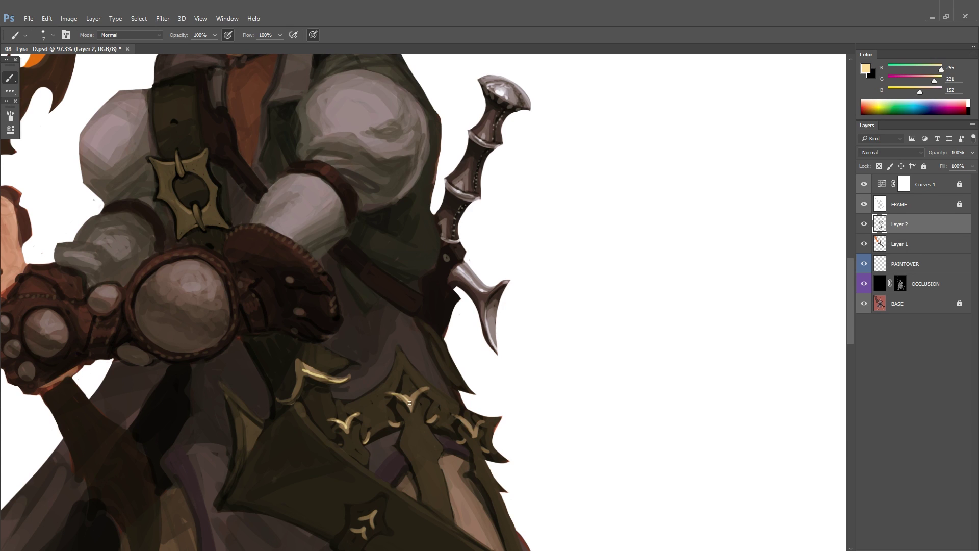
{"action": "mouse_move", "coordinate": [183, 174]}
{"action": "left_mouse_down"}
{"action": "mouse_move", "coordinate": [211, 365]}
{"action": "mouse_move", "coordinate": [240, 389]}
{"action": "mouse_move", "coordinate": [195, 371]}
{"action": "mouse_move", "coordinate": [240, 393]}
{"action": "mouse_move", "coordinate": [251, 416]}
{"action": "left_mouse_up"}
Step: Soften the shading around the metal fittings with a 30% opacity brush, and restore the opacity to 100%
{"action": "key", "text": "3"}
{"action": "left_click", "coordinate": [232, 345], "text": "alt"}
{"action": "left_click_drag", "start_coordinate": [258, 363], "coordinate": [214, 368]}
{"action": "scroll", "coordinate": [276, 396], "scroll_direction": "down", "scroll_amount": 2}
{"action": "scroll", "coordinate": [367, 360], "scroll_direction": "up", "scroll_amount": 6}
{"action": "right_click", "coordinate": [294, 310]}
{"action": "key", "text": "0"}
{"action": "left_click", "coordinate": [237, 350], "text": "alt"}
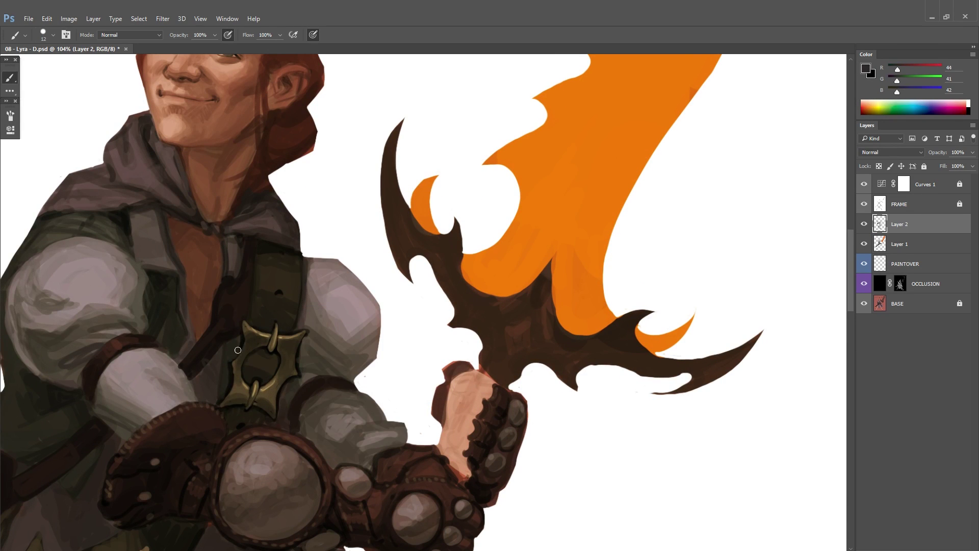
Step: Paint fine black engraved lines across the metal of the chest buckle
{"action": "key", "text": "d"}
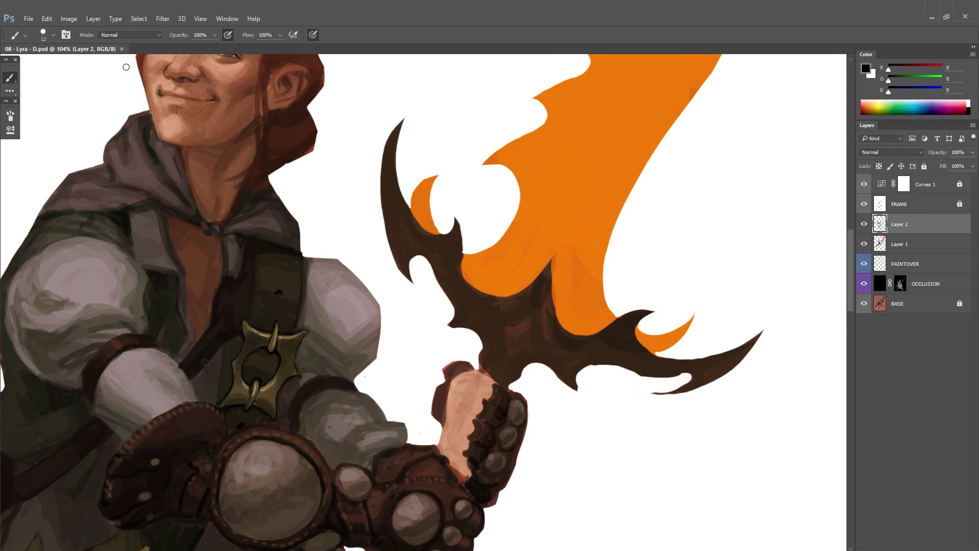
{"action": "key", "text": "ctrl+alt+d"}
{"action": "key", "text": "ctrl+w"}
{"action": "left_click_drag", "start_coordinate": [256, 349], "coordinate": [244, 389]}
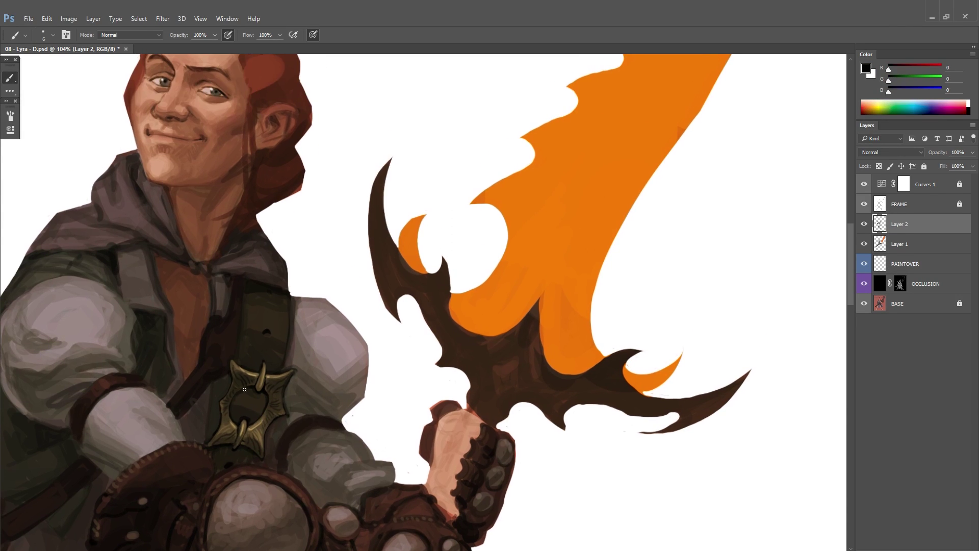
Step: Darken the strap and vest around the chest buckle with sampled dark tones
{"action": "left_click", "coordinate": [268, 390], "text": "alt"}
{"action": "scroll", "coordinate": [253, 366], "scroll_direction": "up", "scroll_amount": 1}
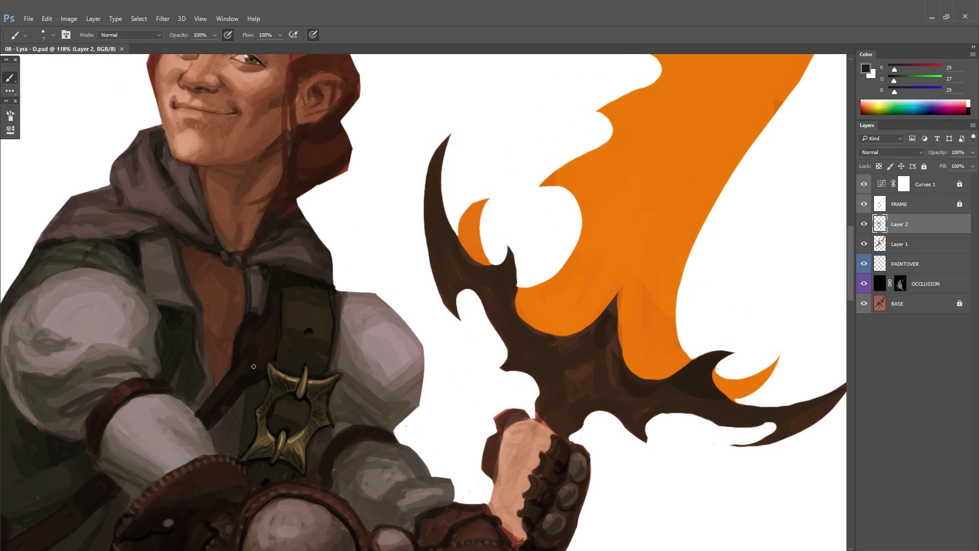
{"action": "left_click_drag", "start_coordinate": [242, 428], "coordinate": [239, 457]}
{"action": "left_click", "coordinate": [174, 316], "text": "alt"}
{"action": "left_click", "coordinate": [162, 385], "text": "alt"}
{"action": "scroll", "coordinate": [245, 362], "scroll_direction": "down", "scroll_amount": 7}
Step: Mirror the canvas view and refine the leather arm band and glove cuff with sampled colours
{"action": "key", "text": "ctrl+shift+h"}
{"action": "scroll", "coordinate": [312, 375], "scroll_direction": "up", "scroll_amount": 4}
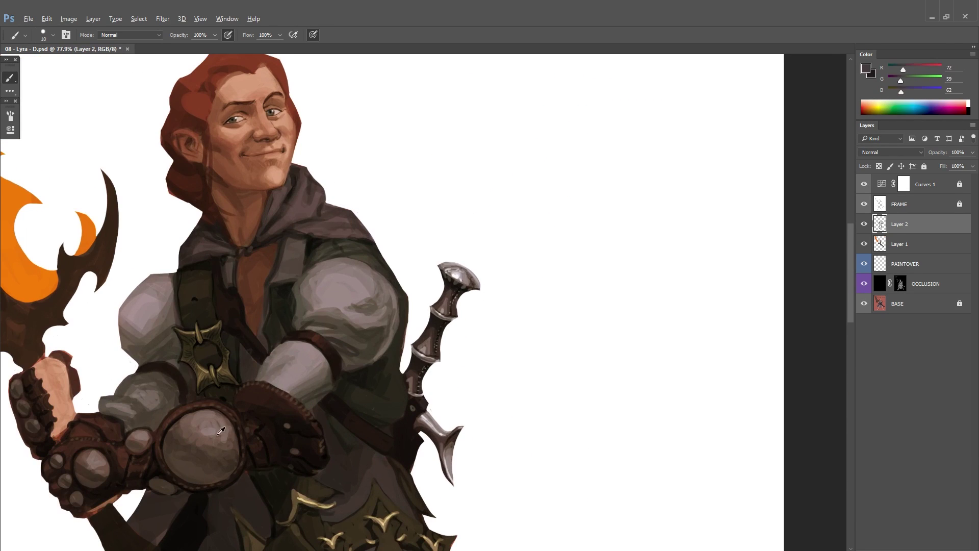
{"action": "left_click", "coordinate": [332, 357], "text": "alt"}
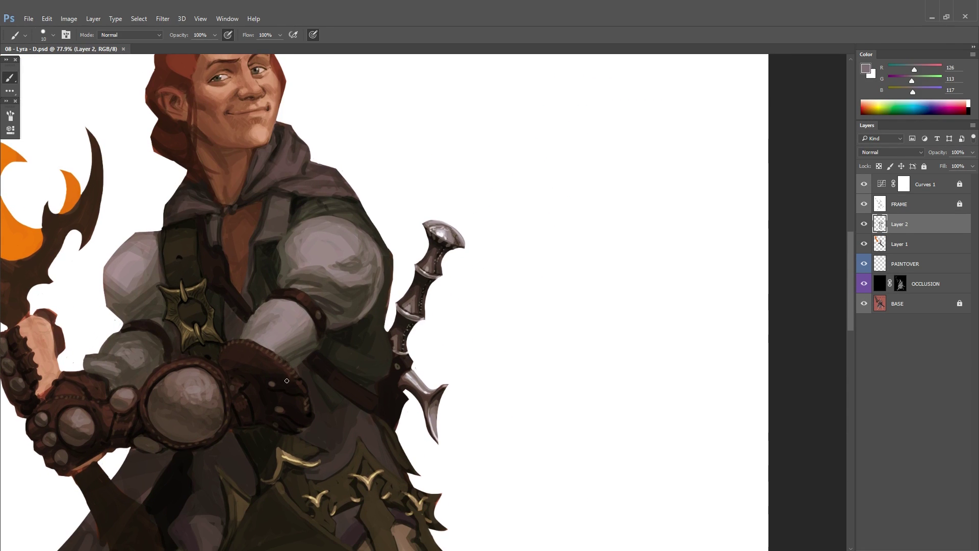
{"action": "left_click_drag", "start_coordinate": [325, 429], "coordinate": [309, 388]}
{"action": "left_click", "coordinate": [253, 405], "text": "alt"}
{"action": "key", "text": "ctrl+s"}
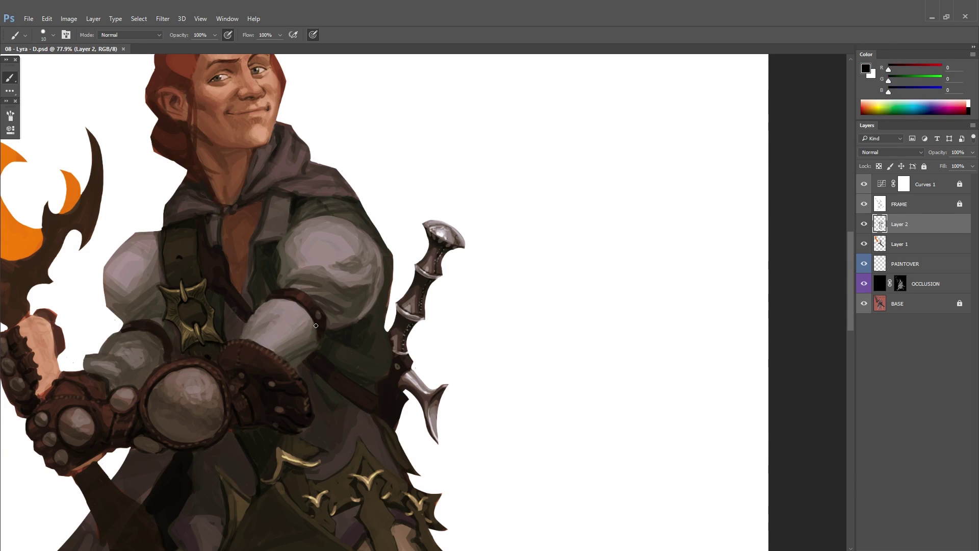
Step: Deepen the shadows on the glove cuff and around the lower sleeves and vest with sampled dark tones
{"action": "left_click_drag", "start_coordinate": [321, 328], "coordinate": [311, 371]}
{"action": "left_click_drag", "start_coordinate": [153, 391], "coordinate": [143, 438]}
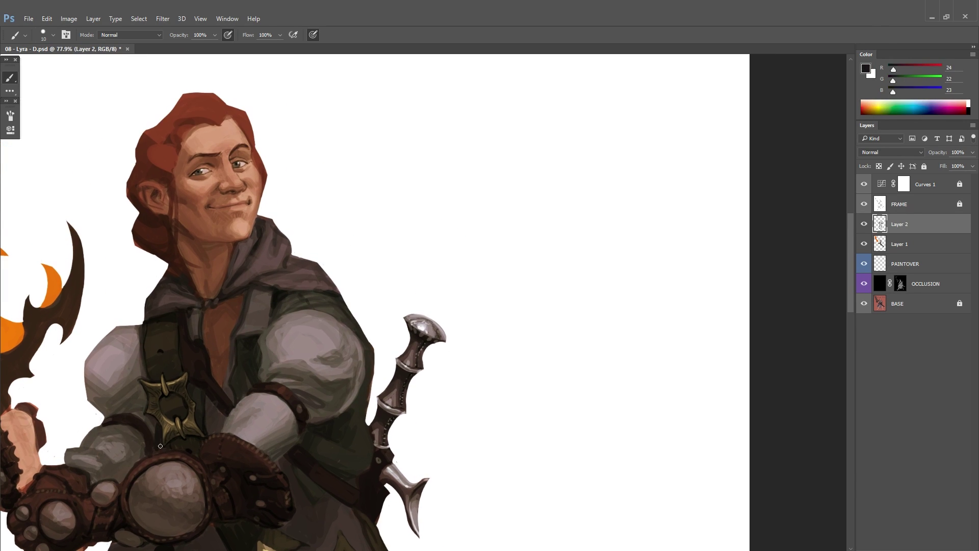
{"action": "left_click", "coordinate": [189, 377], "text": "alt"}
{"action": "left_click", "coordinate": [367, 351], "text": "alt"}
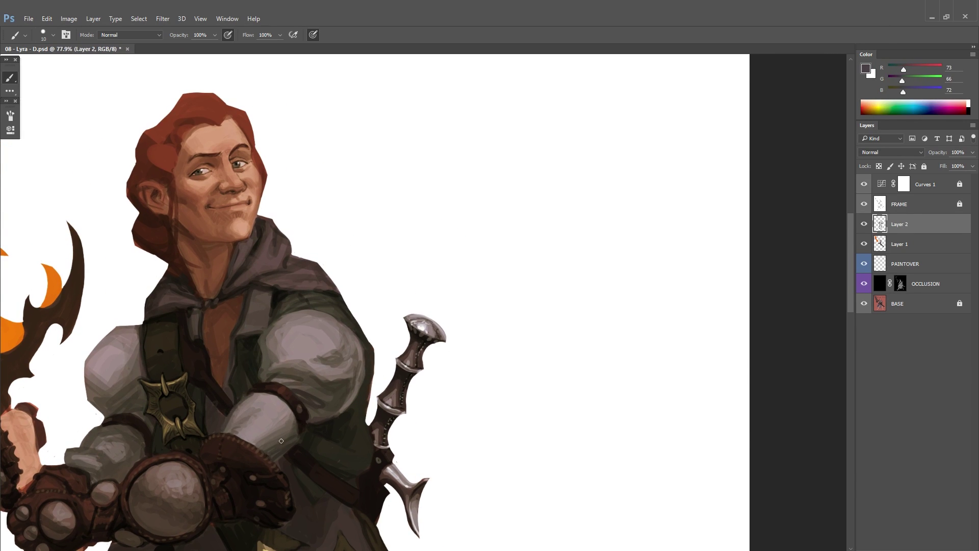
{"action": "scroll", "coordinate": [281, 441], "scroll_direction": "down", "scroll_amount": 3}
{"action": "left_click", "coordinate": [350, 339], "text": "alt"}
Step: Save the document and mirror the canvas view to check the whole figure
{"action": "scroll", "coordinate": [349, 338], "scroll_direction": "down", "scroll_amount": 3}
{"action": "key", "text": "ctrl+s"}
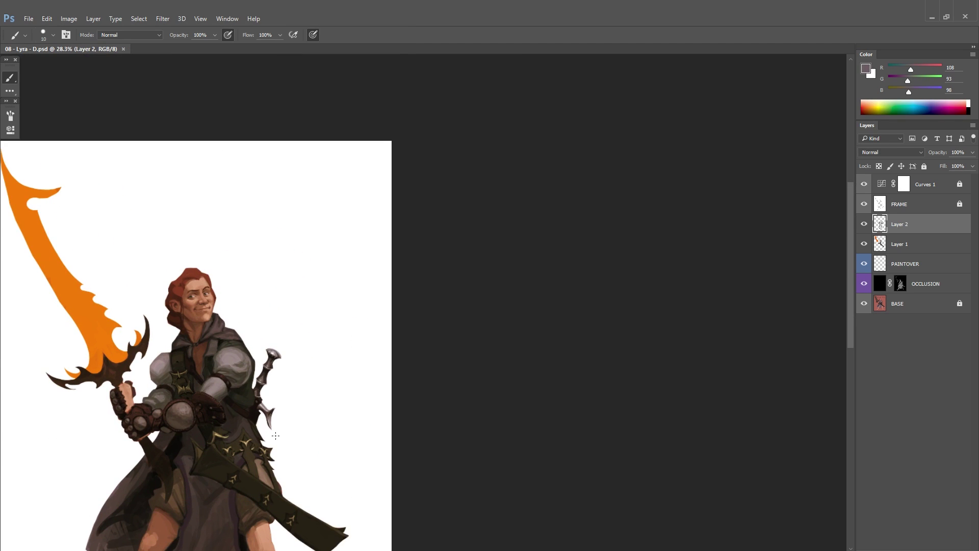
{"action": "scroll", "coordinate": [275, 435], "scroll_direction": "down", "scroll_amount": 3}
{"action": "key", "text": "h"}
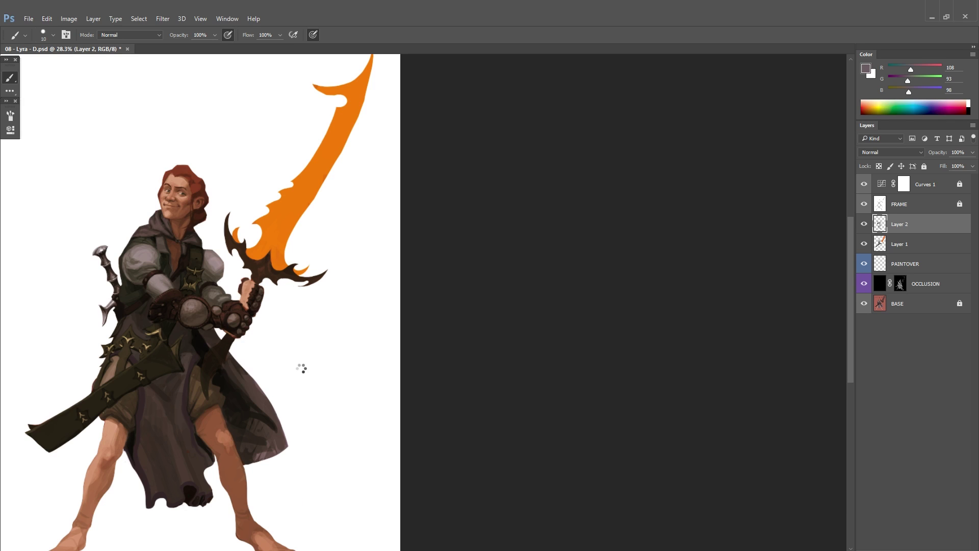
{"action": "key", "text": "ctrl+z"}
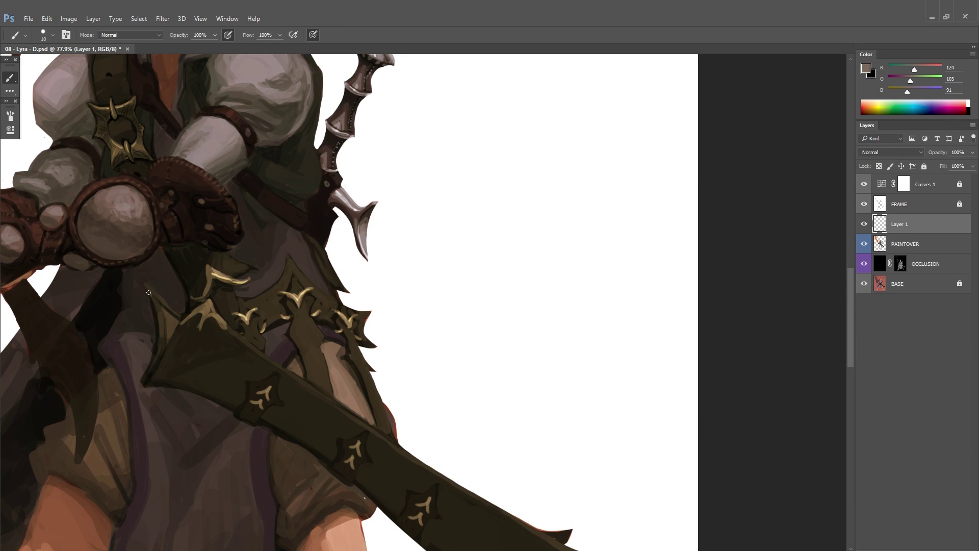
Step: Paint light brown metal points on the scabbard's tip and mouth
{"action": "scroll", "coordinate": [148, 292], "scroll_direction": "down", "scroll_amount": 5}
{"action": "key", "text": "d"}
{"action": "scroll", "coordinate": [404, 435], "scroll_direction": "up", "scroll_amount": 4}
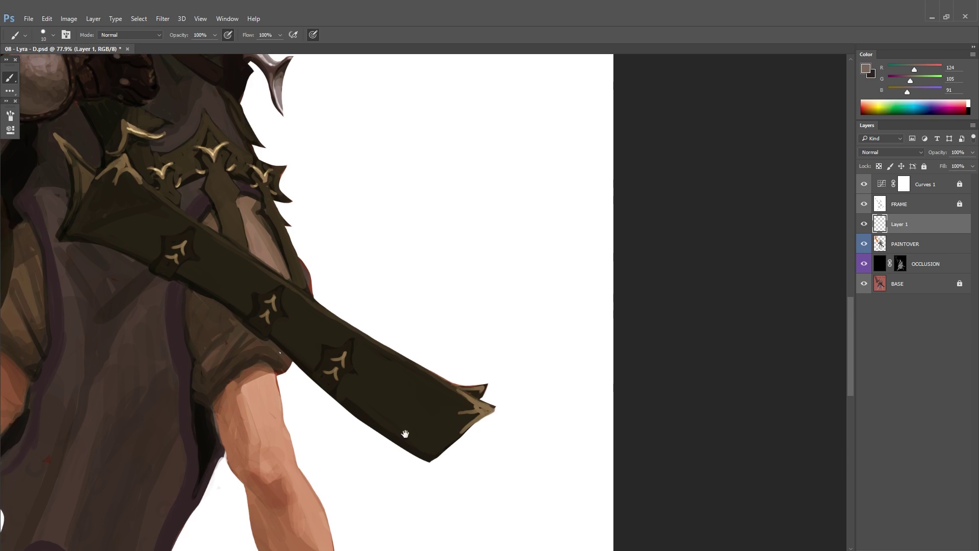
Step: Paint thin black cracks and creases along the length of the scabbard
{"action": "left_click_drag", "start_coordinate": [345, 399], "coordinate": [370, 398]}
{"action": "left_click_drag", "start_coordinate": [493, 467], "coordinate": [489, 419]}
{"action": "left_click_drag", "start_coordinate": [397, 402], "coordinate": [443, 404]}
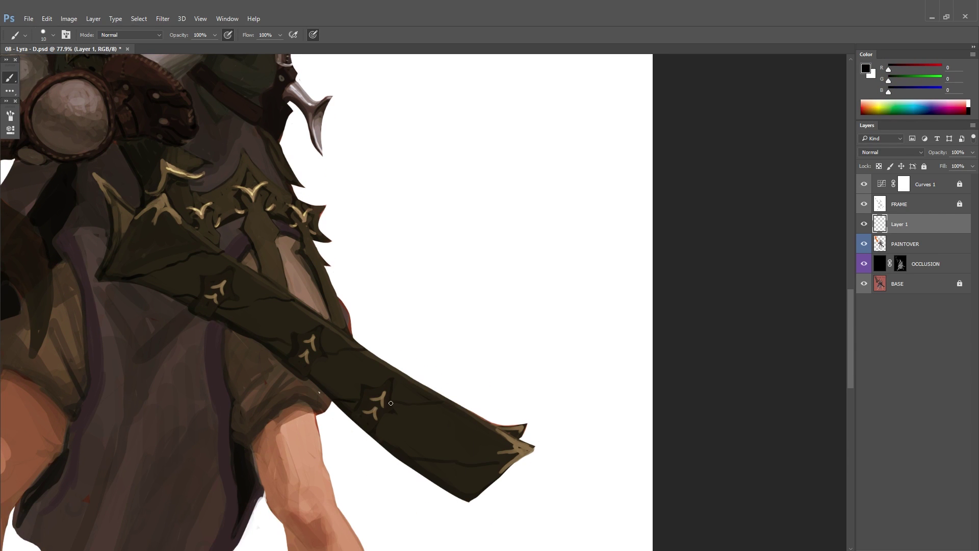
Step: Extend the dark creases along the scabbard and mirror the canvas view
{"action": "left_click_drag", "start_coordinate": [439, 462], "coordinate": [499, 463]}
{"action": "left_click_drag", "start_coordinate": [361, 276], "coordinate": [398, 334]}
{"action": "left_click", "coordinate": [149, 322], "text": "alt"}
{"action": "key", "text": "ctrl+shift+h"}
{"action": "scroll", "coordinate": [162, 306], "scroll_direction": "down", "scroll_amount": 1}
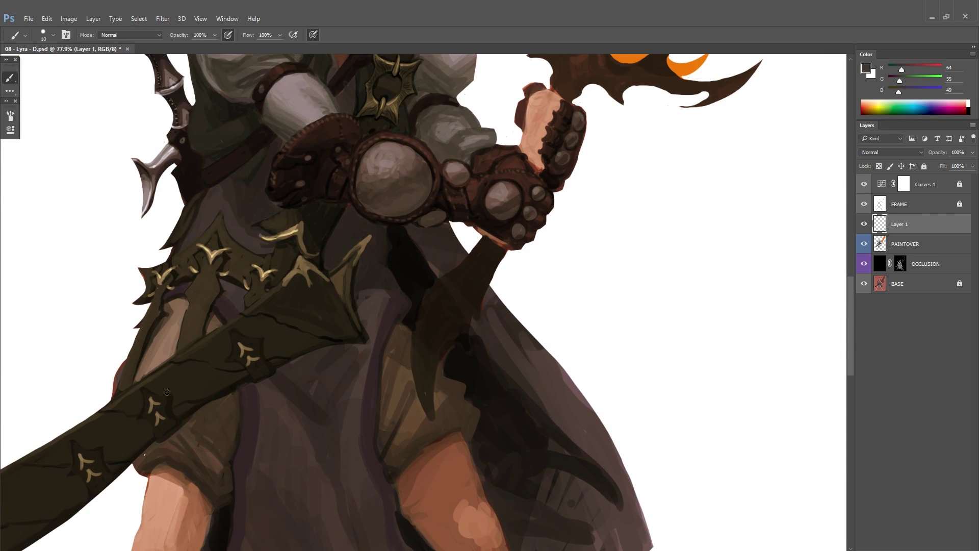
Step: Paint a row of light brown stitches along the scabbard's creases with tones sampled from the painting
{"action": "left_click_drag", "start_coordinate": [180, 318], "coordinate": [256, 339]}
{"action": "left_click", "coordinate": [256, 339], "text": "alt"}
{"action": "left_click", "coordinate": [326, 325], "text": "alt"}
{"action": "left_click_drag", "start_coordinate": [165, 434], "coordinate": [179, 411]}
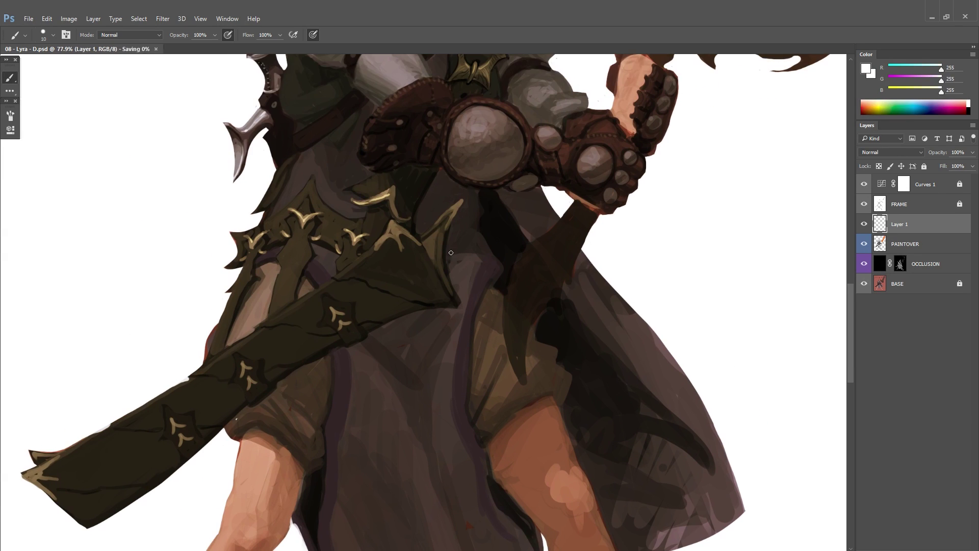
{"action": "left_click", "coordinate": [307, 291], "text": "alt"}
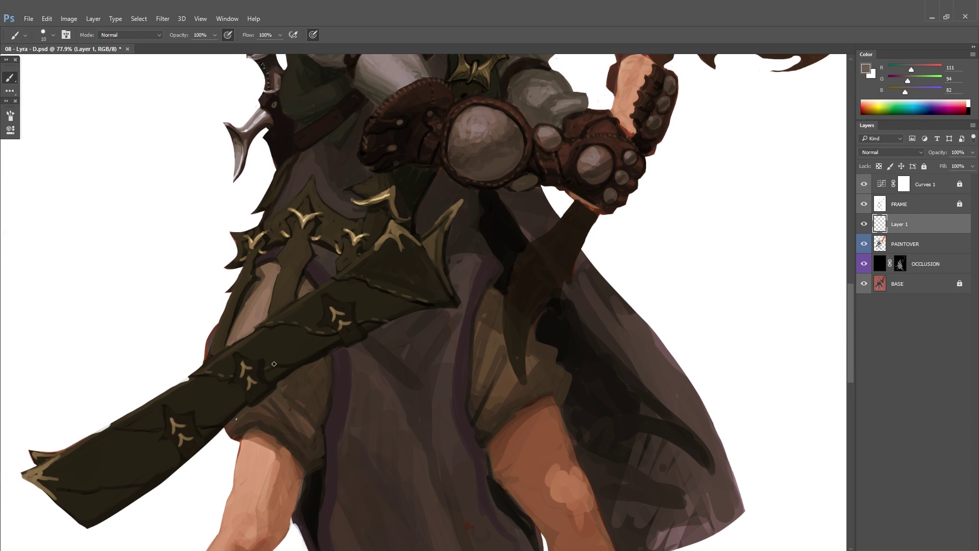
{"action": "left_click_drag", "start_coordinate": [369, 351], "coordinate": [547, 258]}
Step: Mottle the scabbard's leather with sampled dark brown patches, using a 23 px brush
{"action": "left_click", "coordinate": [235, 391], "text": "alt"}
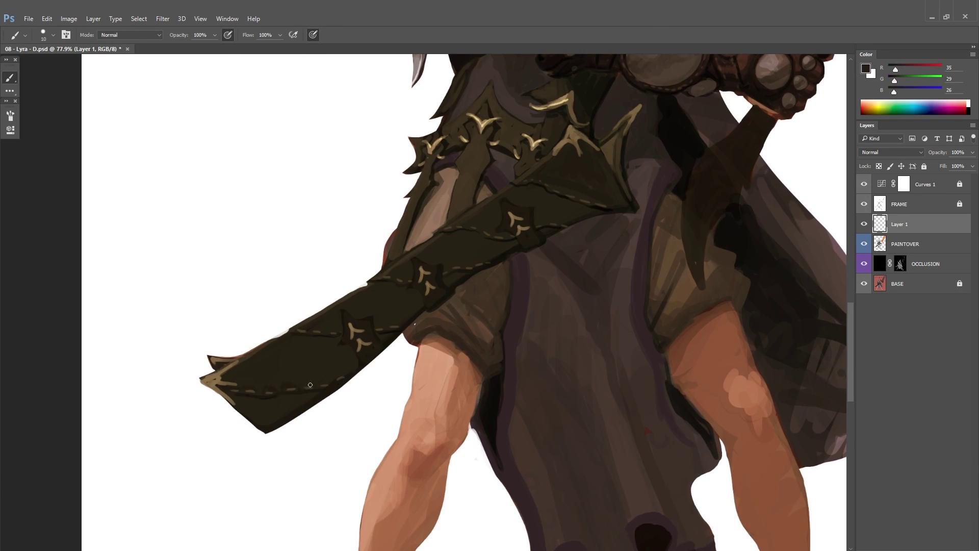
{"action": "left_click_drag", "start_coordinate": [310, 385], "coordinate": [234, 430]}
{"action": "scroll", "coordinate": [244, 407], "scroll_direction": "up", "scroll_amount": 2}
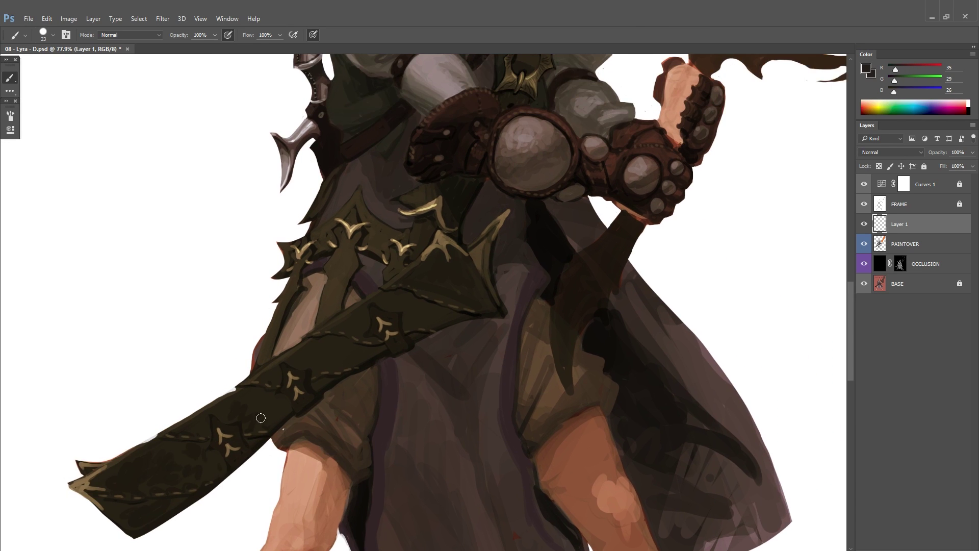
{"action": "scroll", "coordinate": [306, 357], "scroll_direction": "right", "scroll_amount": 4}
{"action": "left_click", "coordinate": [400, 375], "text": "alt"}
{"action": "scroll", "coordinate": [388, 372], "scroll_direction": "down", "scroll_amount": 2}
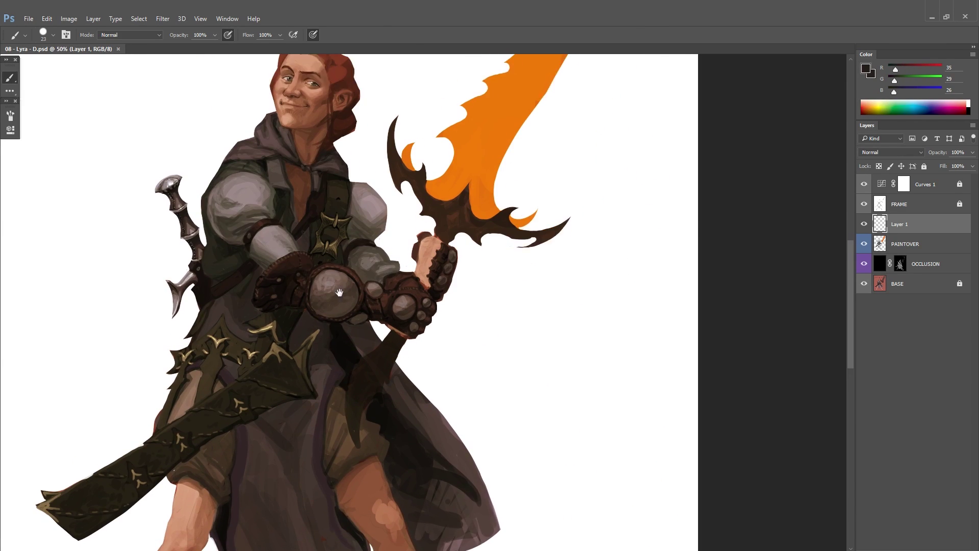
Step: Refine the tunic around the waist and above the belt ornaments with sampled brown tones
{"action": "left_click", "coordinate": [176, 351], "text": "alt"}
{"action": "left_click", "coordinate": [161, 377], "text": "alt"}
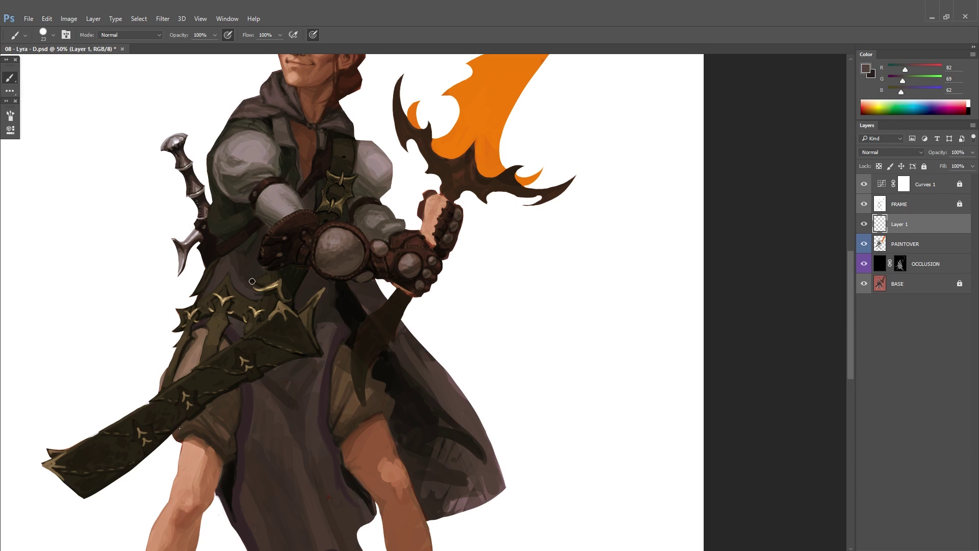
{"action": "scroll", "coordinate": [202, 320], "scroll_direction": "up", "scroll_amount": 1}
{"action": "scroll", "coordinate": [202, 320], "scroll_direction": "right", "scroll_amount": 2}
{"action": "scroll", "coordinate": [382, 280], "scroll_direction": "up", "scroll_amount": 5}
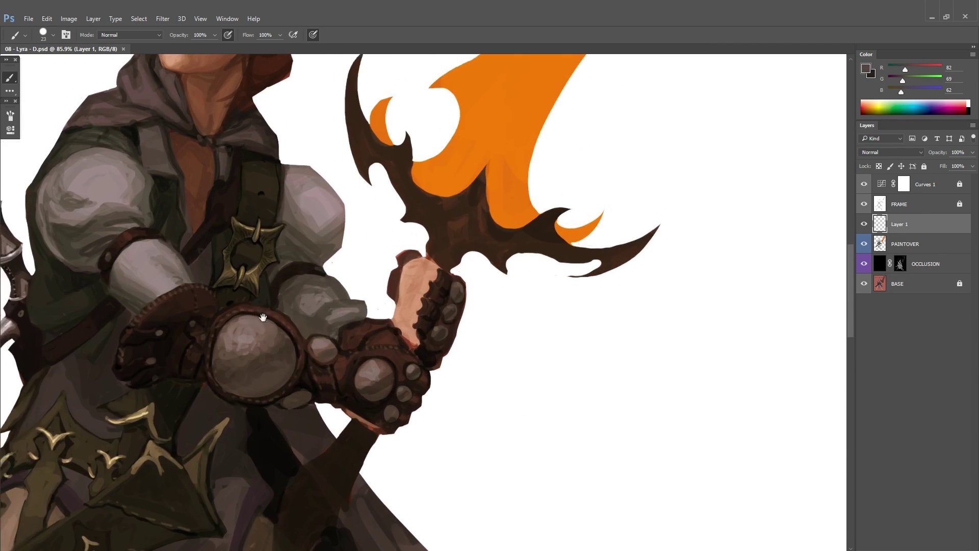
Step: Create a new layer and block in curved dark brown leather straps over the round metal guard on the forearm
{"action": "left_click", "coordinate": [103, 431], "text": "alt"}
{"action": "left_click_drag", "start_coordinate": [388, 331], "coordinate": [371, 283]}
{"action": "right_click", "coordinate": [371, 283]}
{"action": "key", "text": "Escape"}
{"action": "right_click", "coordinate": [269, 334], "text": "alt"}
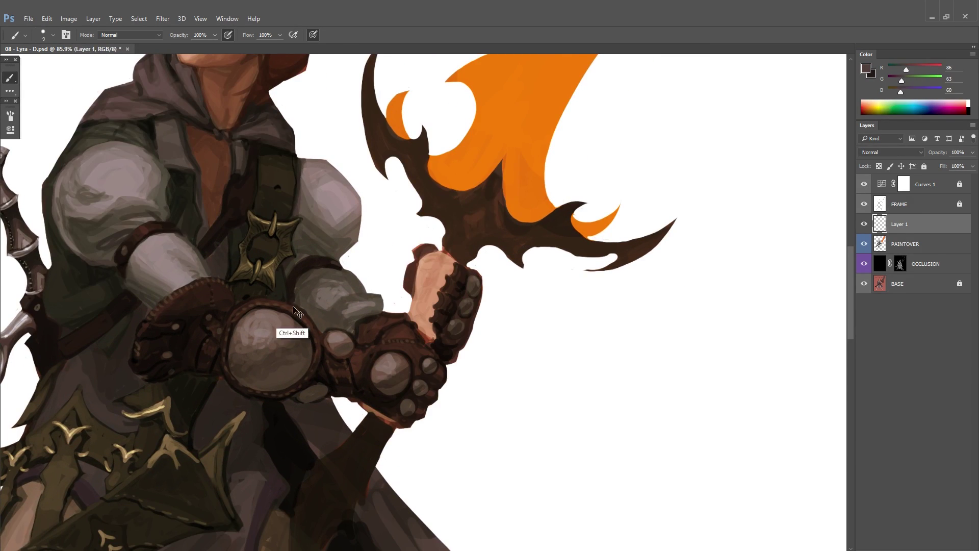
{"action": "key", "text": "ctrl+shift+alt+n"}
{"action": "mouse_move", "coordinate": [243, 319]}
{"action": "left_mouse_down"}
{"action": "mouse_move", "coordinate": [240, 374]}
{"action": "mouse_move", "coordinate": [238, 332]}
{"action": "left_mouse_up"}
{"action": "key", "text": "x"}
{"action": "left_click", "coordinate": [241, 321], "text": "alt"}
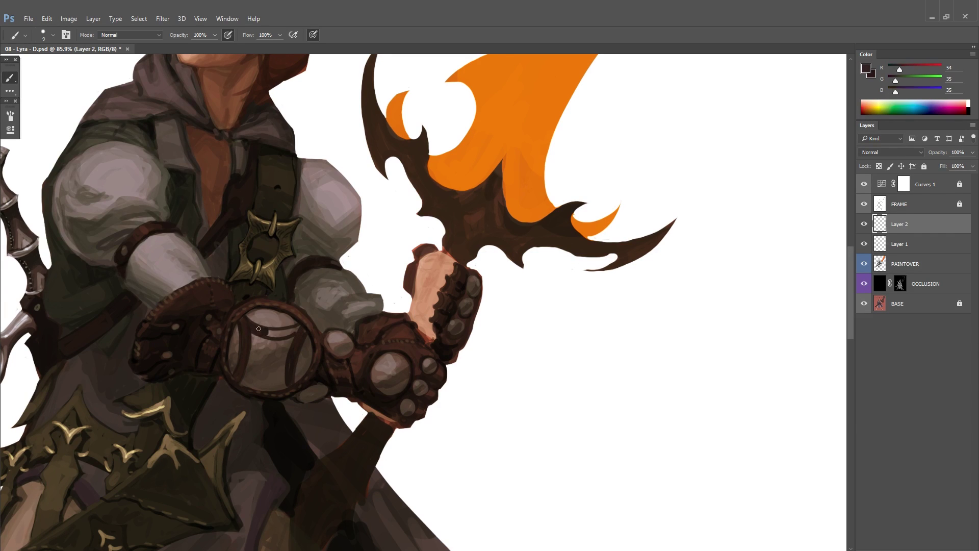
Step: Complete the four leather straps framing the round guard, shading their edges with sampled reddish browns and near-black
{"action": "key", "text": "h"}
{"action": "left_click_drag", "start_coordinate": [259, 328], "coordinate": [322, 358]}
{"action": "left_click", "coordinate": [321, 358], "text": "alt"}
{"action": "left_click", "coordinate": [344, 373], "text": "alt"}
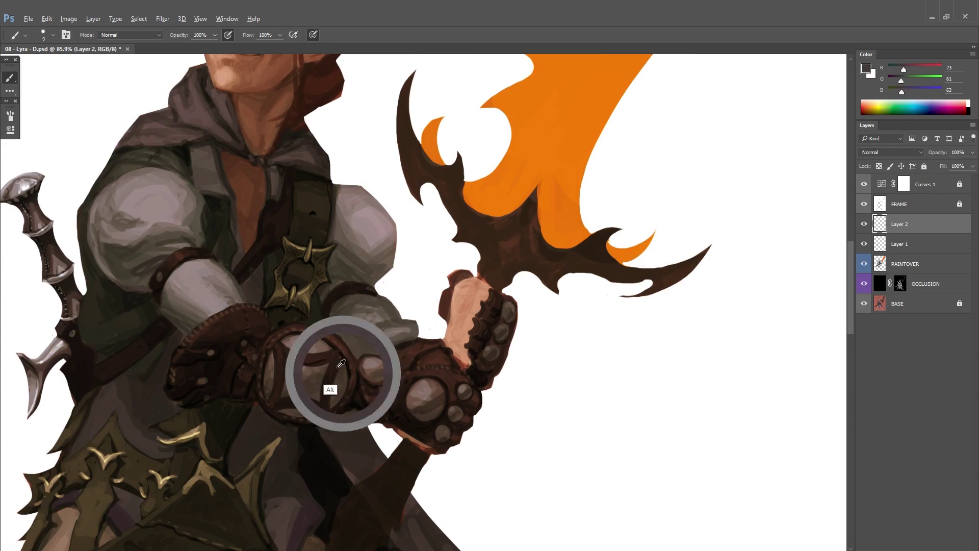
{"action": "left_click", "coordinate": [284, 400], "text": "alt"}
{"action": "key", "text": "h"}
{"action": "left_click_drag", "start_coordinate": [283, 400], "coordinate": [268, 383]}
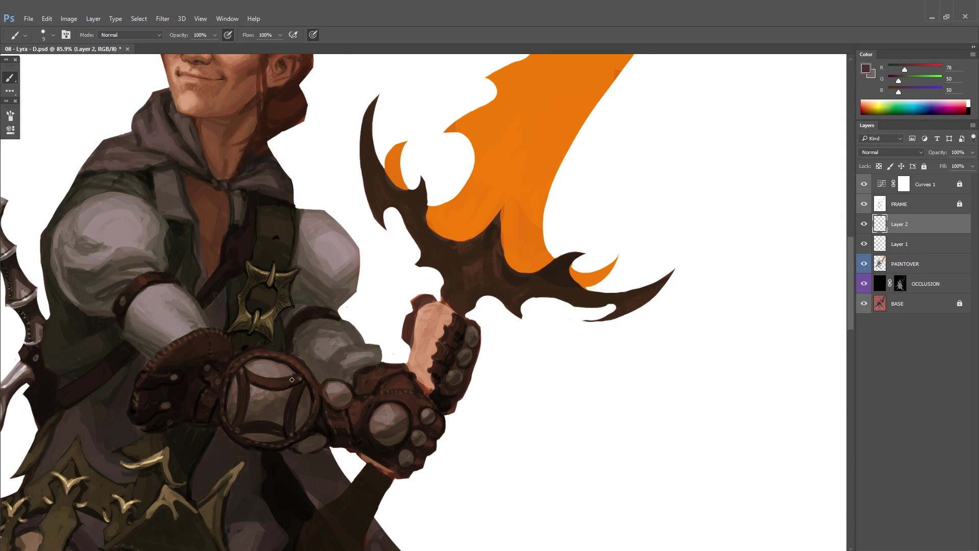
{"action": "left_click_drag", "start_coordinate": [295, 400], "coordinate": [328, 374]}
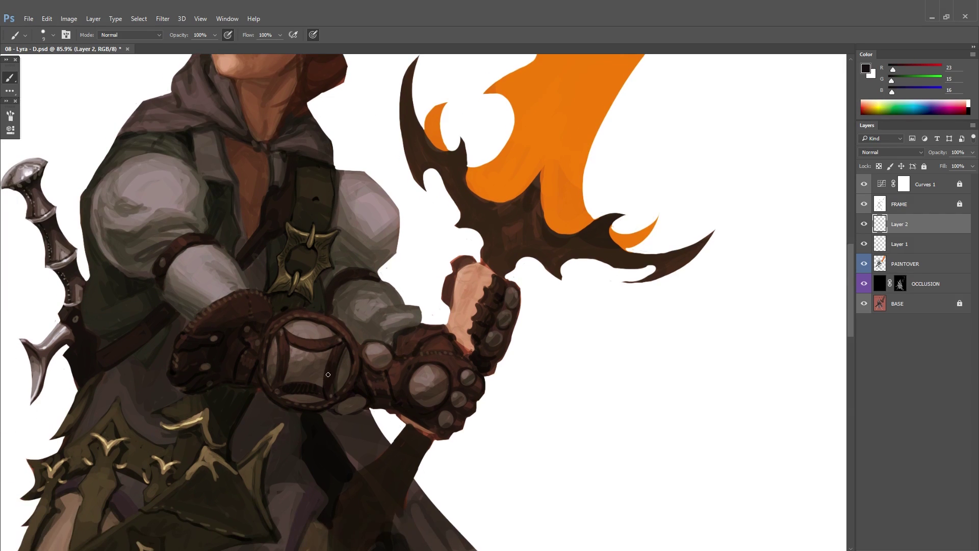
Step: Brush white highlights and worn texture onto the round guard's metal plates at 30% brush opacity
{"action": "left_click", "coordinate": [316, 374], "text": "alt"}
{"action": "key", "text": "x"}
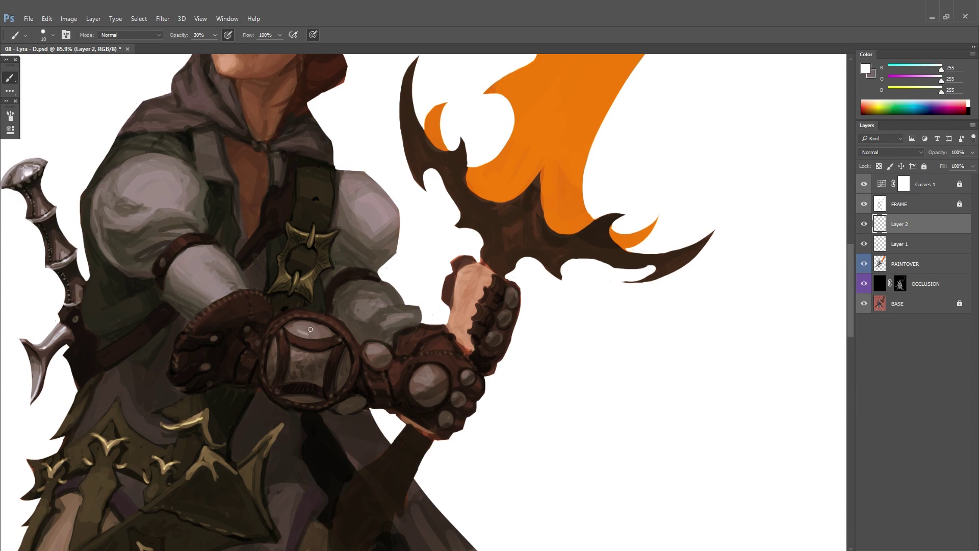
{"action": "left_click_drag", "start_coordinate": [305, 332], "coordinate": [265, 364]}
{"action": "key", "text": "3"}
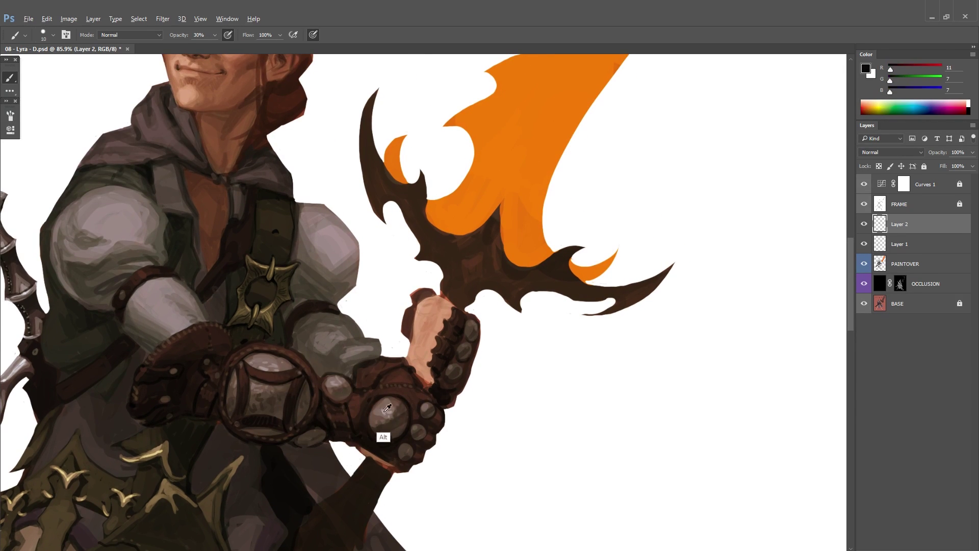
Step: Add mottled highlights and shadows to the glove's round metal studs with sampled tones
{"action": "left_click_drag", "start_coordinate": [499, 312], "coordinate": [460, 350]}
{"action": "left_click_drag", "start_coordinate": [412, 419], "coordinate": [406, 388]}
{"action": "left_click", "coordinate": [482, 347], "text": "alt"}
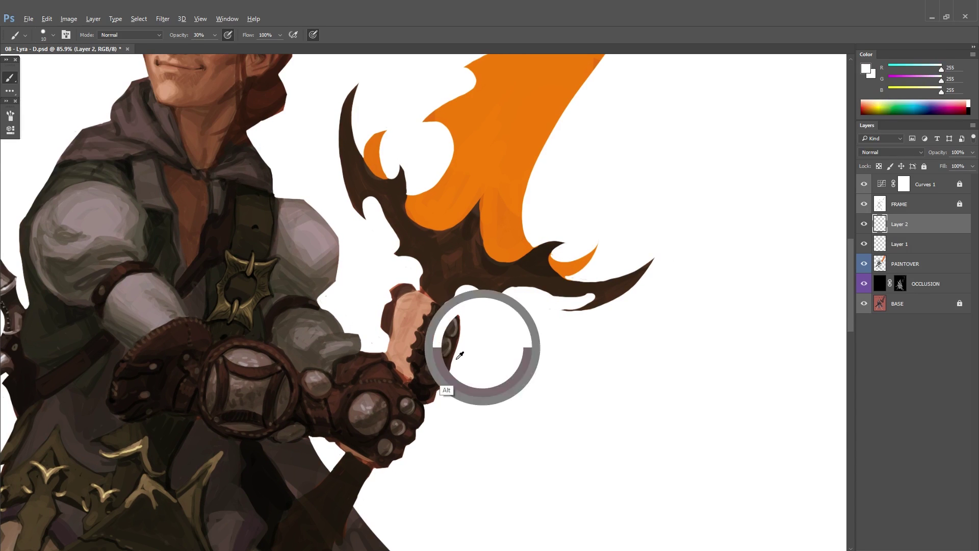
{"action": "left_click", "coordinate": [379, 421], "text": "alt"}
Step: Save the document and mirror the fitted canvas view to check the whole figure
{"action": "key", "text": "ctrl+s"}
{"action": "key", "text": "ctrl+0"}
{"action": "key", "text": "ctrl+shift+h"}
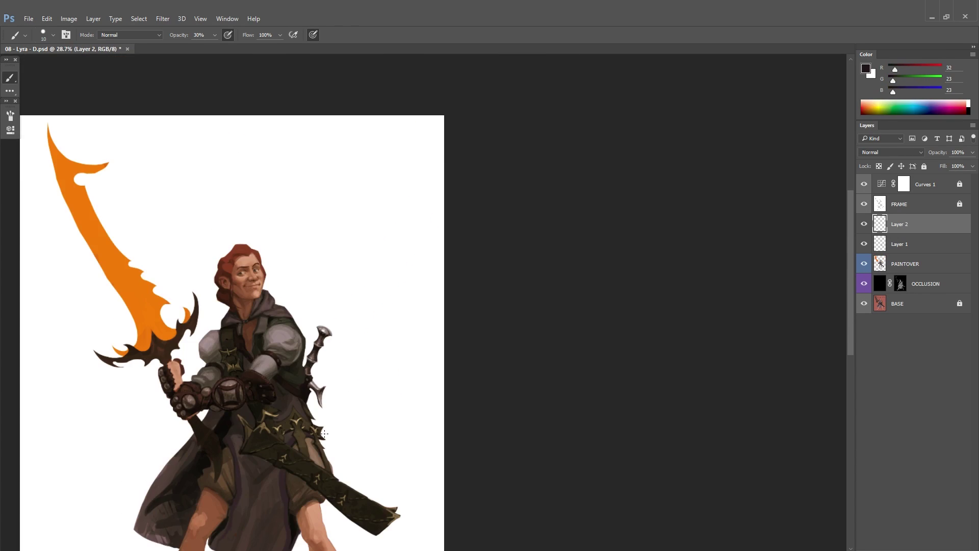
Step: Paint small black pits on the round guard and the wrist stud at 100% brush opacity
{"action": "scroll", "coordinate": [309, 316], "scroll_direction": "up", "scroll_amount": 4}
{"action": "key", "text": "d"}
{"action": "scroll", "coordinate": [224, 365], "scroll_direction": "down", "scroll_amount": 3}
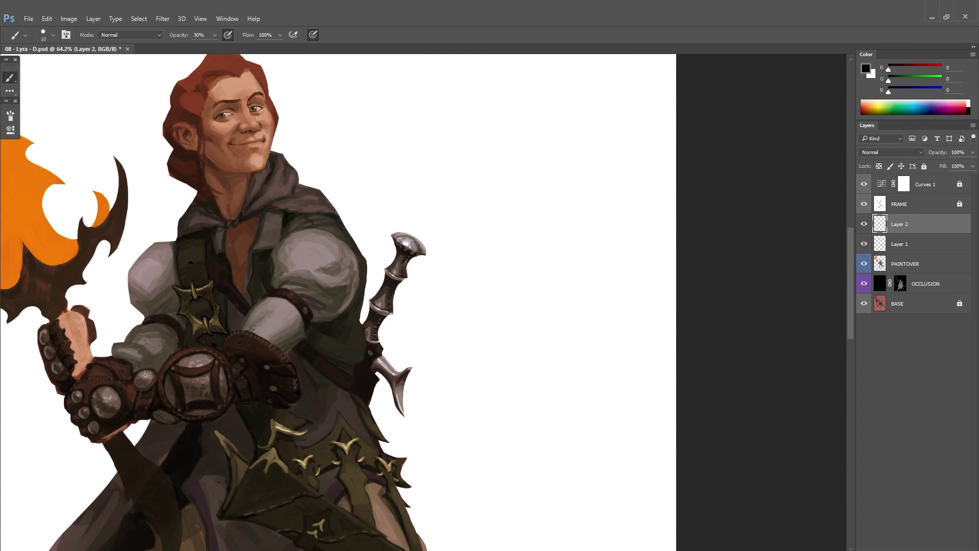
{"action": "scroll", "coordinate": [168, 392], "scroll_direction": "up", "scroll_amount": 1}
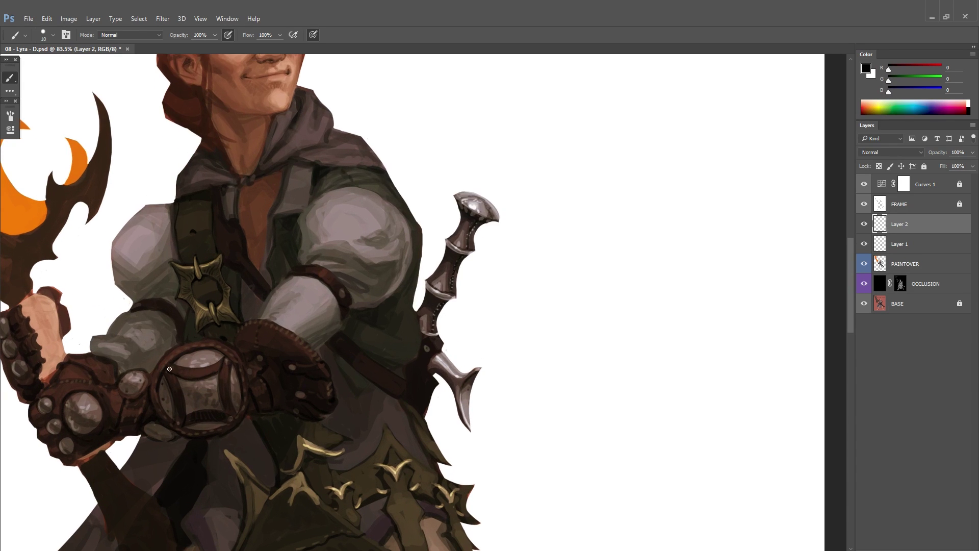
{"action": "left_click_drag", "start_coordinate": [147, 429], "coordinate": [179, 421]}
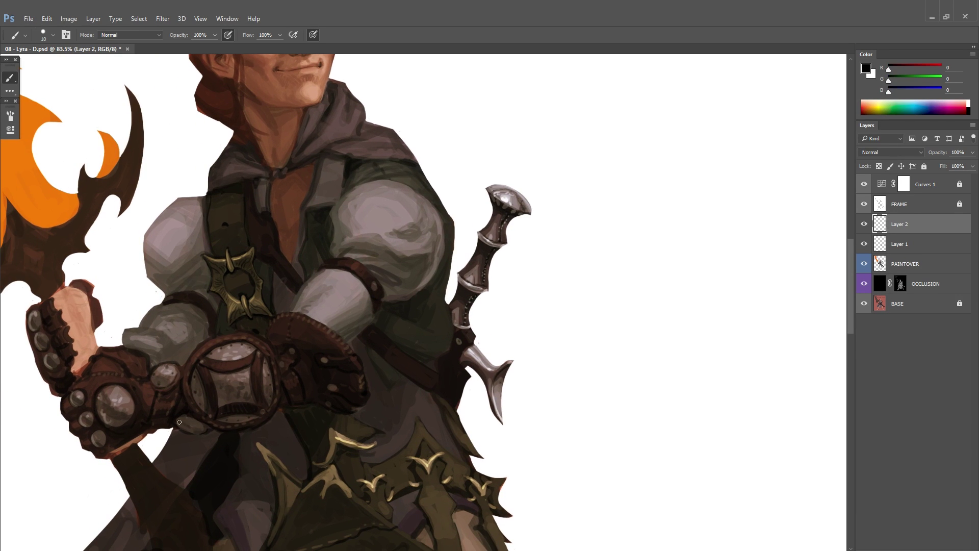
{"action": "scroll", "coordinate": [358, 308], "scroll_direction": "down", "scroll_amount": 1}
Step: Refine the folds of the near forearm sleeve above the glove cuff with sampled greys
{"action": "left_click_drag", "start_coordinate": [357, 308], "coordinate": [235, 373]}
{"action": "left_click", "coordinate": [234, 374], "text": "alt"}
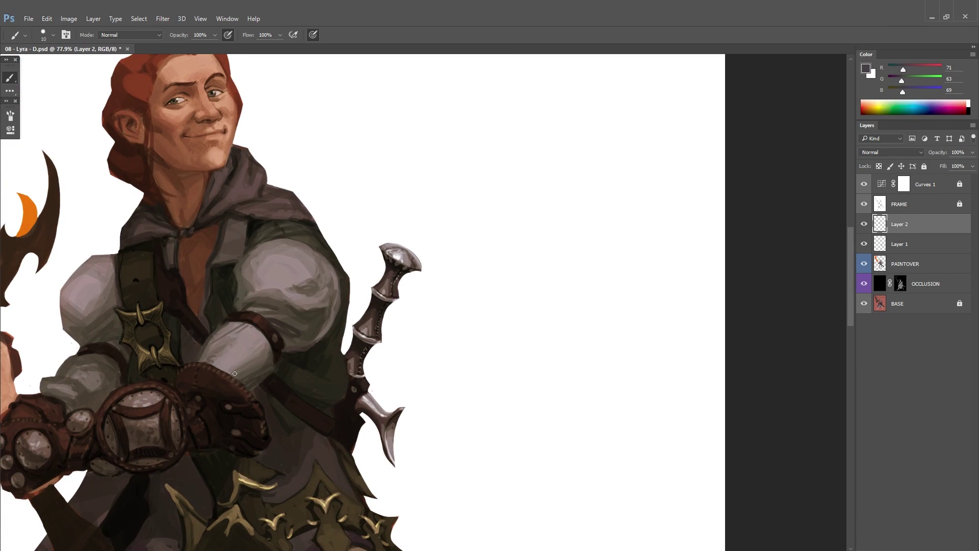
{"action": "left_click", "coordinate": [233, 374], "text": "alt"}
{"action": "scroll", "coordinate": [306, 323], "scroll_direction": "down", "scroll_amount": 3}
{"action": "scroll", "coordinate": [265, 323], "scroll_direction": "up", "scroll_amount": 3}
{"action": "left_click", "coordinate": [264, 323], "text": "alt"}
{"action": "scroll", "coordinate": [300, 306], "scroll_direction": "down", "scroll_amount": 3}
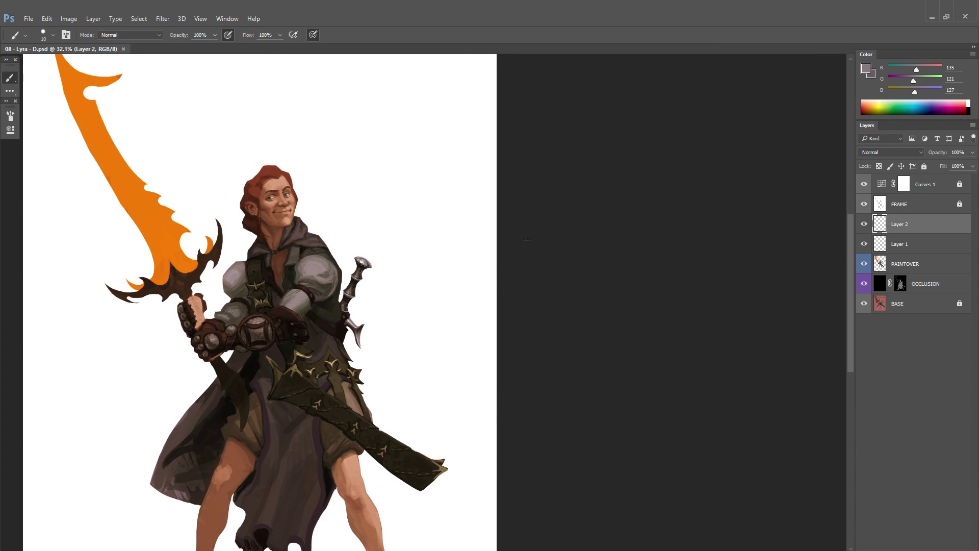
Step: Mirror the canvas view and detail the leather strap across the chest with sampled dark browns and a 10 px brush
{"action": "key", "text": "ctrl+shift+h"}
{"action": "scroll", "coordinate": [526, 239], "scroll_direction": "up", "scroll_amount": 4}
{"action": "right_click", "coordinate": [273, 308]}
{"action": "key", "text": "Escape"}
{"action": "scroll", "coordinate": [357, 255], "scroll_direction": "up", "scroll_amount": 1}
{"action": "right_click", "coordinate": [231, 293]}
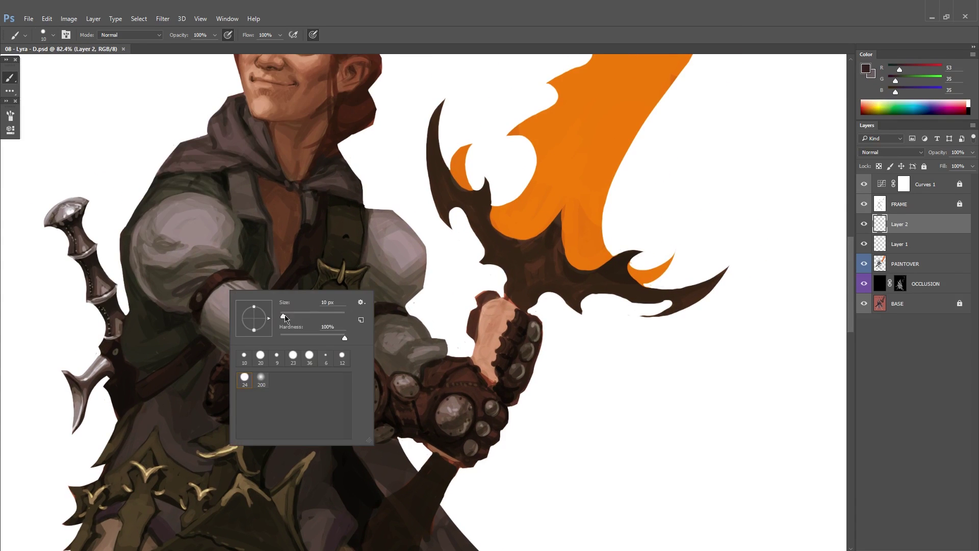
{"action": "key", "text": "Escape"}
{"action": "left_click", "coordinate": [306, 317], "text": "alt"}
{"action": "left_click_drag", "start_coordinate": [311, 239], "coordinate": [283, 302]}
{"action": "left_click", "coordinate": [281, 316], "text": "alt"}
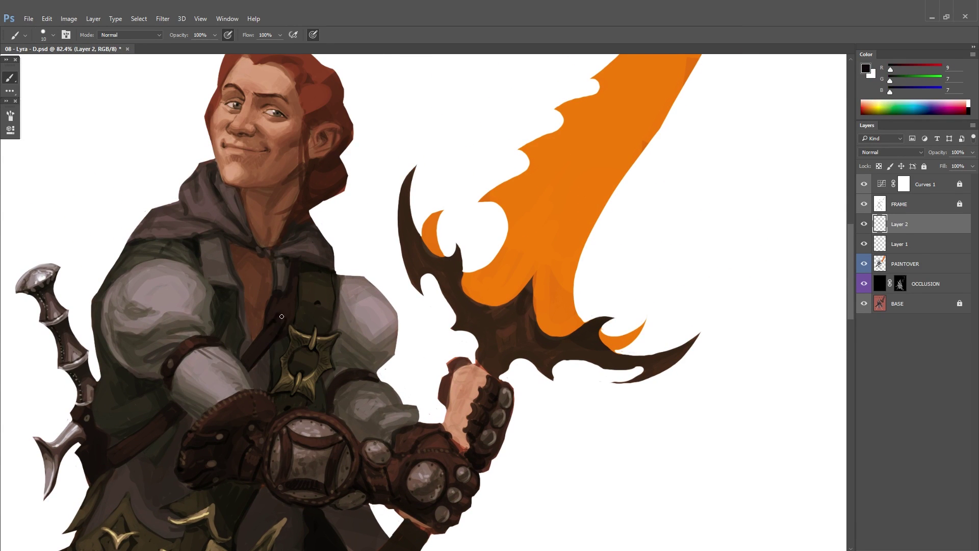
{"action": "mouse_move", "coordinate": [316, 258]}
{"action": "left_mouse_down"}
{"action": "mouse_move", "coordinate": [293, 259]}
{"action": "mouse_move", "coordinate": [288, 287]}
{"action": "mouse_move", "coordinate": [272, 199]}
{"action": "mouse_move", "coordinate": [305, 243]}
{"action": "mouse_move", "coordinate": [344, 199]}
{"action": "mouse_move", "coordinate": [315, 300]}
{"action": "left_mouse_up"}
Step: Repaint the open shirt collar and the cloth beneath the chest strap in sampled dark purple
{"action": "left_click", "coordinate": [224, 333], "text": "alt"}
{"action": "left_click_drag", "start_coordinate": [224, 333], "coordinate": [222, 331]}
{"action": "left_click", "coordinate": [220, 306], "text": "alt"}
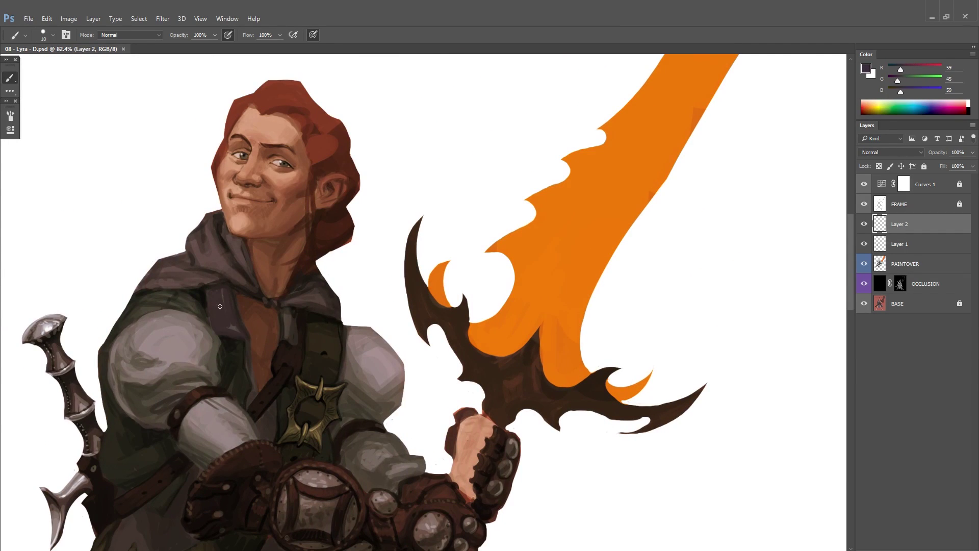
{"action": "left_click_drag", "start_coordinate": [297, 310], "coordinate": [287, 290]}
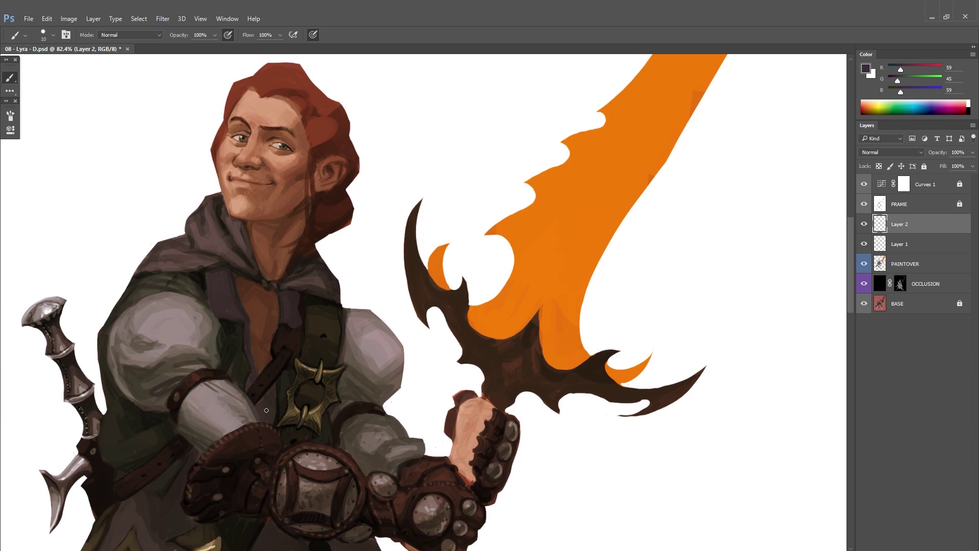
{"action": "left_click_drag", "start_coordinate": [200, 288], "coordinate": [212, 310]}
{"action": "left_click_drag", "start_coordinate": [312, 286], "coordinate": [231, 359]}
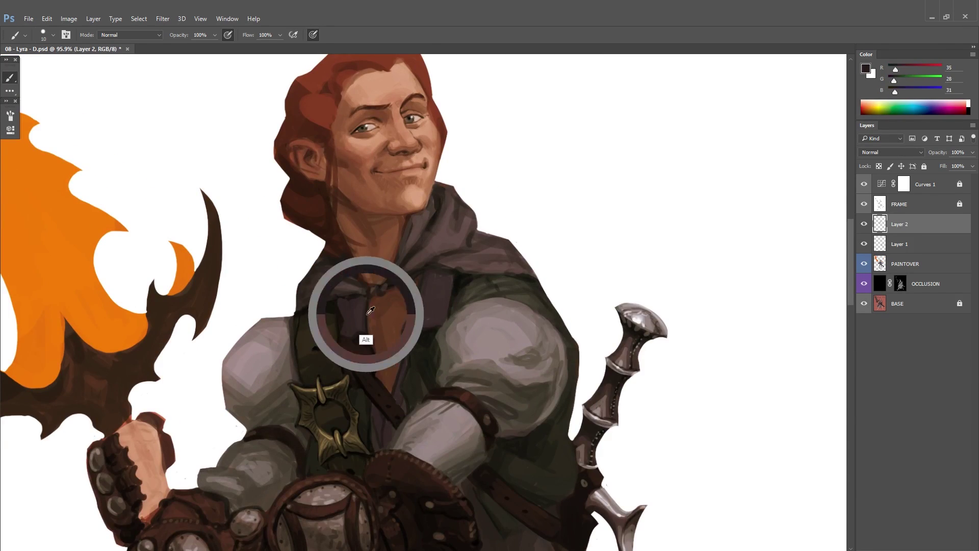
Step: Smooth the shading of the puffed sleeves with sampled greys and a larger brush, and save the document
{"action": "scroll", "coordinate": [489, 296], "scroll_direction": "up", "scroll_amount": 5, "text": "alt"}
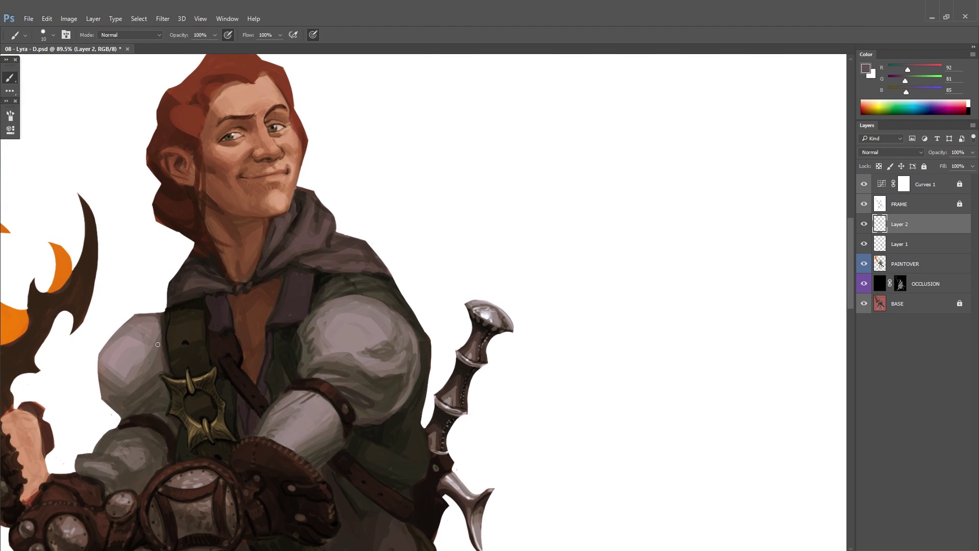
{"action": "left_click", "coordinate": [279, 371], "text": "alt"}
{"action": "scroll", "coordinate": [278, 371], "scroll_direction": "down", "scroll_amount": 2, "text": "alt"}
{"action": "left_click", "coordinate": [161, 435], "text": "alt"}
{"action": "scroll", "coordinate": [328, 345], "scroll_direction": "down", "scroll_amount": 2, "text": "alt"}
{"action": "right_click", "coordinate": [316, 253]}
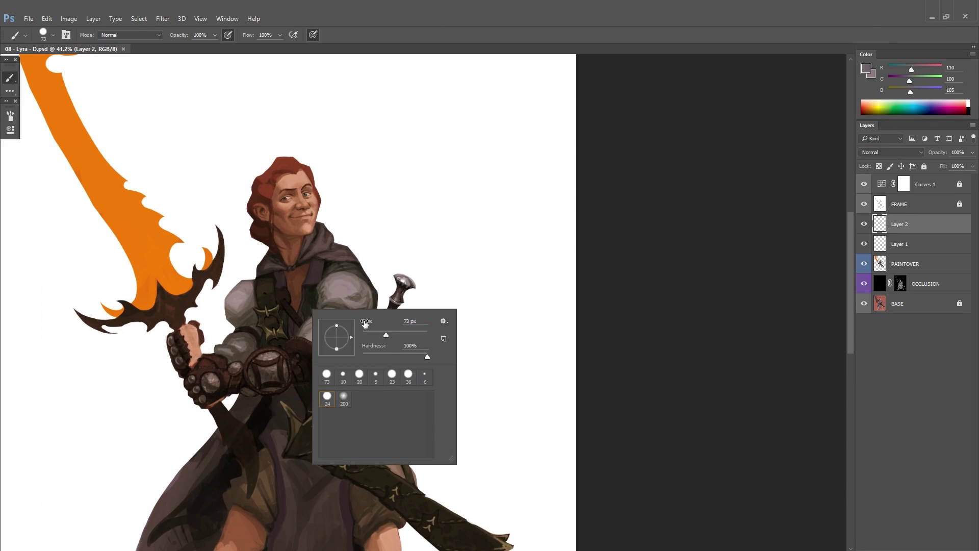
{"action": "key", "text": "Return"}
{"action": "scroll", "coordinate": [367, 327], "scroll_direction": "up", "scroll_amount": 2, "text": "alt"}
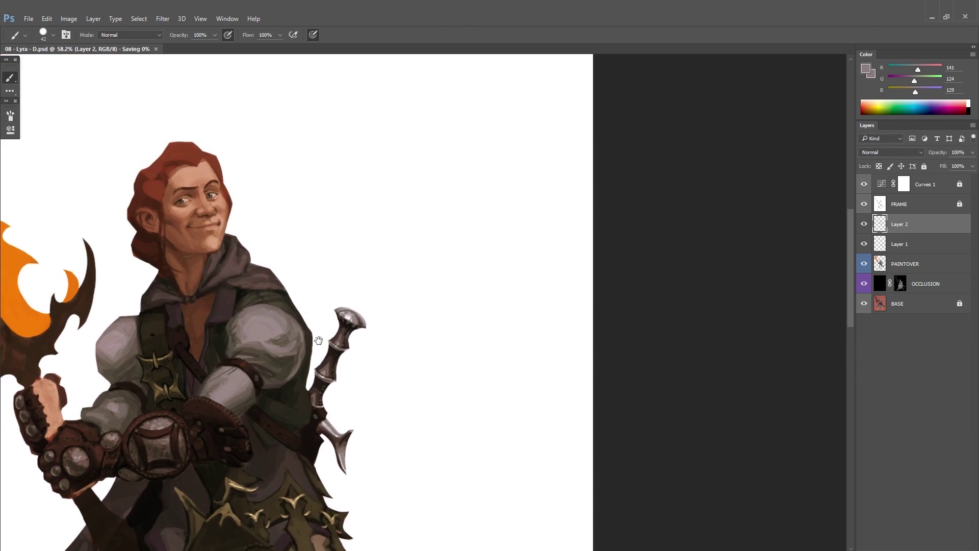
{"action": "left_click", "coordinate": [278, 347], "text": "alt"}
Step: Deepen the dark edges of the vest beside the near puffed sleeve in black with a 14 px brush
{"action": "key", "text": "d"}
{"action": "key", "text": "bracketleft"}
{"action": "key", "text": "bracketleft"}
{"action": "key", "text": "bracketleft"}
{"action": "scroll", "coordinate": [261, 368], "scroll_direction": "up", "scroll_amount": 2}
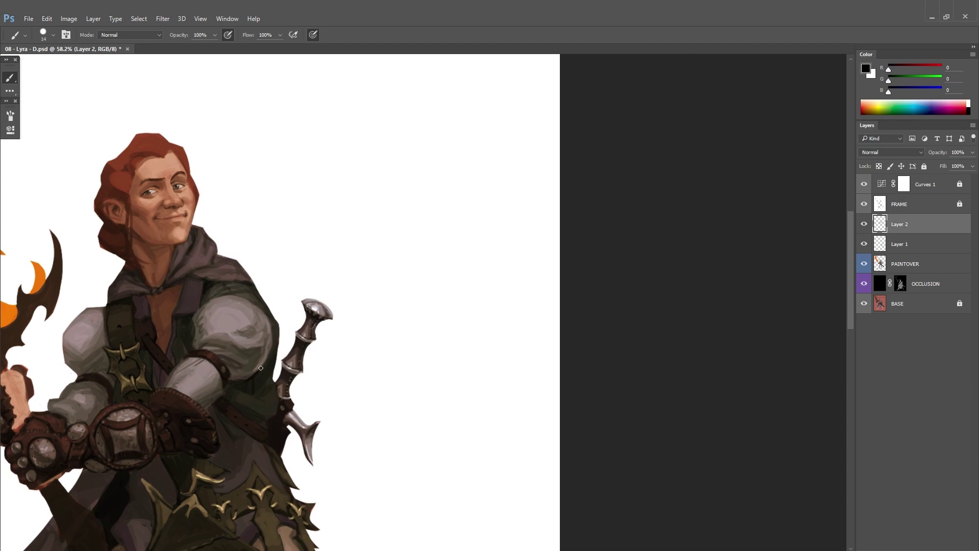
{"action": "scroll", "coordinate": [265, 367], "scroll_direction": "down", "scroll_amount": 1, "text": "alt"}
{"action": "scroll", "coordinate": [279, 372], "scroll_direction": "down", "scroll_amount": 3}
{"action": "scroll", "coordinate": [270, 364], "scroll_direction": "down", "scroll_amount": 2, "text": "alt"}
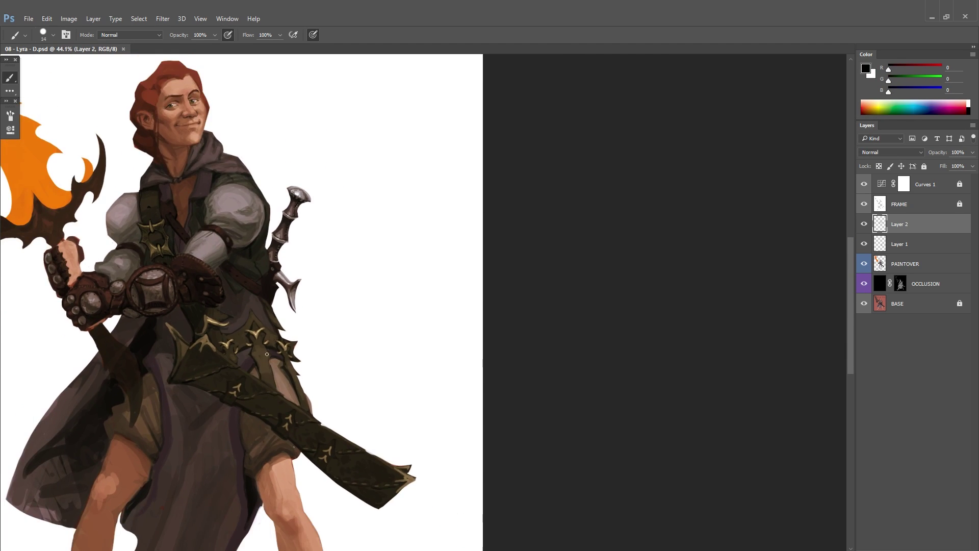
Step: Rework the folds at the top of the front tabard with sampled dark tones and a 25 px brush, and save the document
{"action": "left_click", "coordinate": [263, 359], "text": "alt"}
{"action": "key", "text": "h"}
{"action": "right_click", "coordinate": [269, 375]}
{"action": "double_click", "coordinate": [269, 400]}
{"action": "left_click", "coordinate": [207, 387], "text": "alt"}
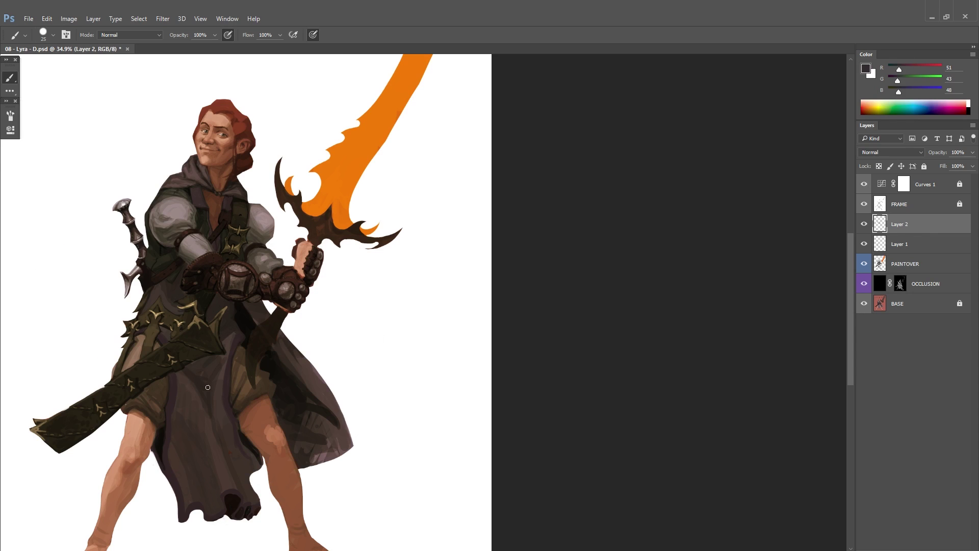
{"action": "left_click", "coordinate": [222, 365], "text": "alt"}
{"action": "key", "text": "ctrl+s"}
Step: Refine the cloth around the waist and upper tabard with sampled dark greys and a 25 px brush, and save the document
{"action": "scroll", "coordinate": [227, 362], "scroll_direction": "up", "scroll_amount": 2, "text": "alt"}
{"action": "scroll", "coordinate": [232, 351], "scroll_direction": "down", "scroll_amount": 1, "text": "alt"}
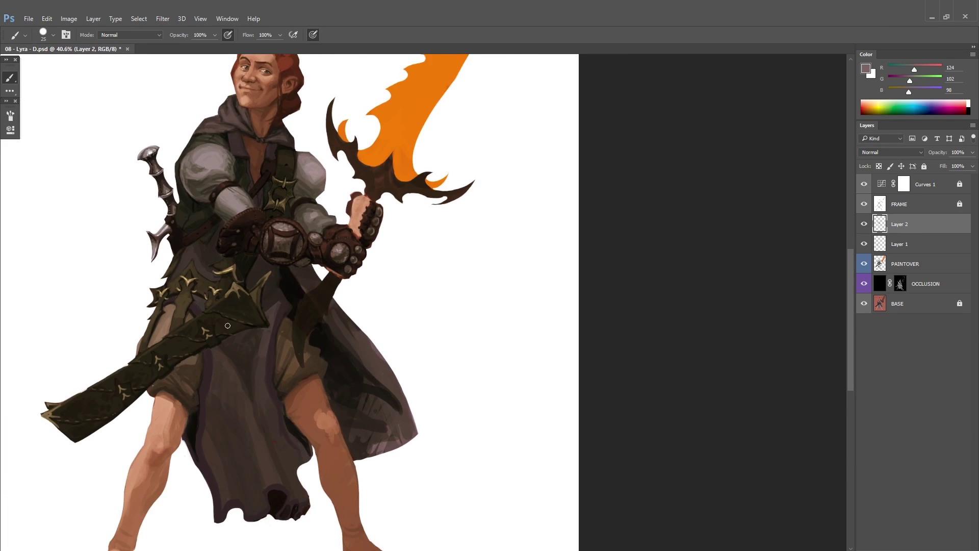
{"action": "scroll", "coordinate": [239, 340], "scroll_direction": "up", "scroll_amount": 1, "text": "alt"}
{"action": "scroll", "coordinate": [239, 341], "scroll_direction": "down", "scroll_amount": 1, "text": "alt"}
{"action": "scroll", "coordinate": [181, 366], "scroll_direction": "up", "scroll_amount": 1, "text": "alt"}
{"action": "left_click", "coordinate": [181, 366], "text": "alt"}
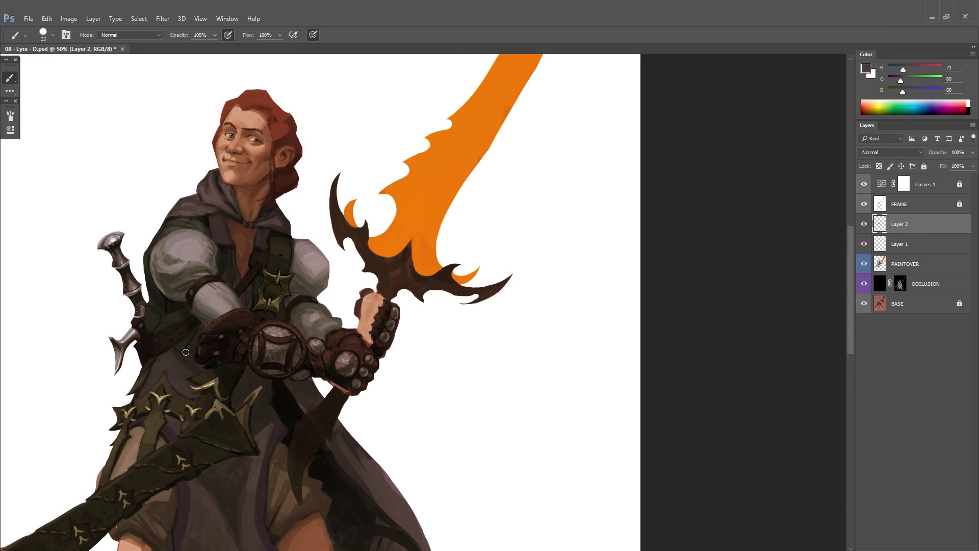
{"action": "scroll", "coordinate": [219, 393], "scroll_direction": "down", "scroll_amount": 1, "text": "alt"}
{"action": "left_click", "coordinate": [218, 393], "text": "alt"}
{"action": "scroll", "coordinate": [289, 311], "scroll_direction": "up", "scroll_amount": 1, "text": "alt"}
{"action": "scroll", "coordinate": [288, 311], "scroll_direction": "down", "scroll_amount": 1, "text": "alt"}
{"action": "key", "text": "ctrl+s"}
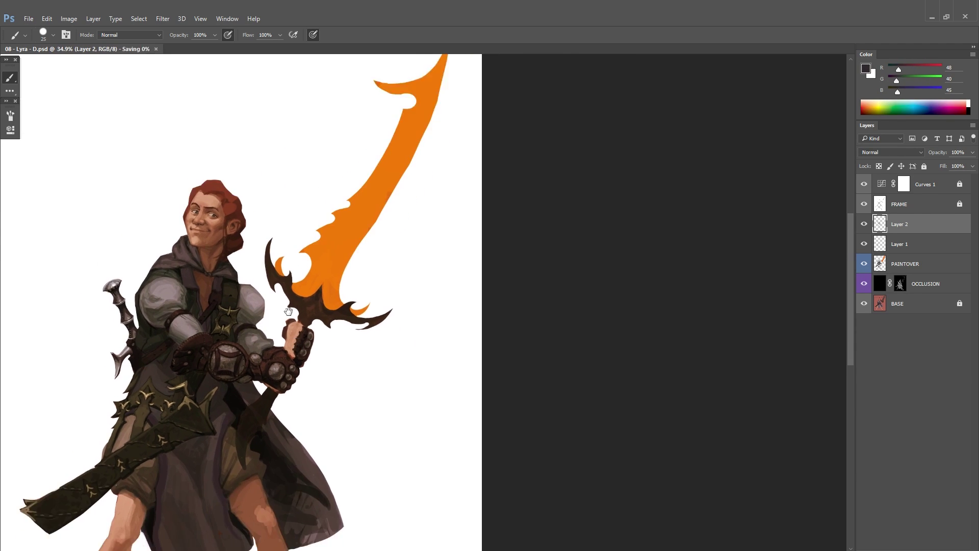
Step: Paint over the patchy folds of the rear cloak with sampled purple-greys and a 77 px brush
{"action": "scroll", "coordinate": [249, 398], "scroll_direction": "up", "scroll_amount": 1, "text": "alt"}
{"action": "left_click", "coordinate": [244, 374], "text": "alt"}
{"action": "scroll", "coordinate": [254, 378], "scroll_direction": "down", "scroll_amount": 1, "text": "alt"}
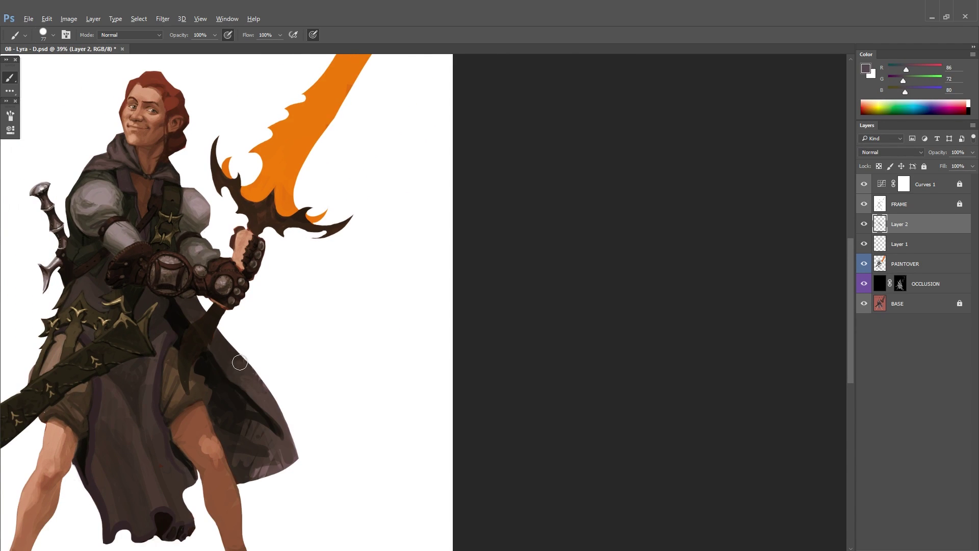
{"action": "left_click", "coordinate": [242, 437], "text": "alt"}
{"action": "scroll", "coordinate": [278, 438], "scroll_direction": "up", "scroll_amount": 1, "text": "alt"}
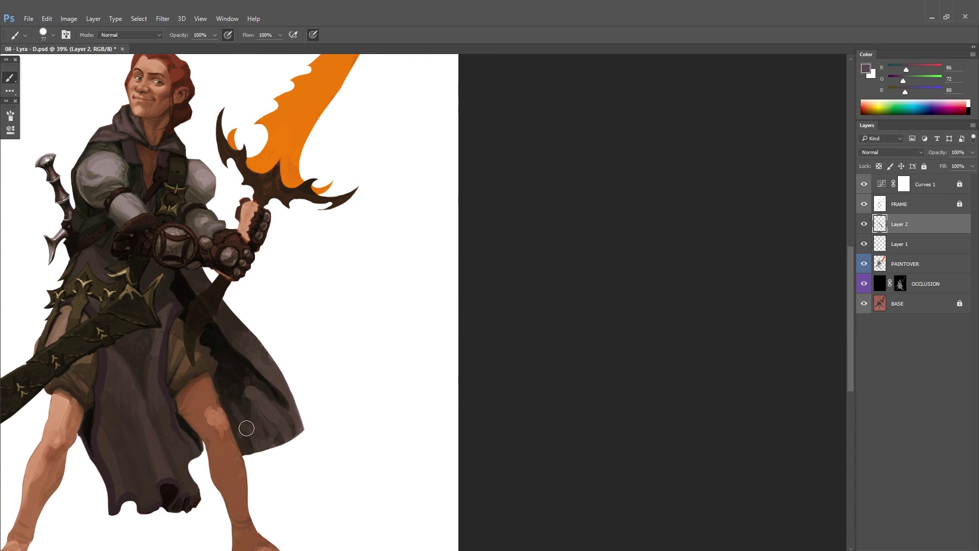
{"action": "scroll", "coordinate": [246, 428], "scroll_direction": "down", "scroll_amount": 1, "text": "alt"}
{"action": "left_click", "coordinate": [222, 342], "text": "alt"}
{"action": "scroll", "coordinate": [222, 341], "scroll_direction": "up", "scroll_amount": 1, "text": "alt"}
{"action": "scroll", "coordinate": [262, 393], "scroll_direction": "up", "scroll_amount": 2, "text": "alt"}
Step: Carve an uneven, wavy hem into the bottom of the rear cloak in white with a 20 px brush
{"action": "right_click", "coordinate": [299, 371]}
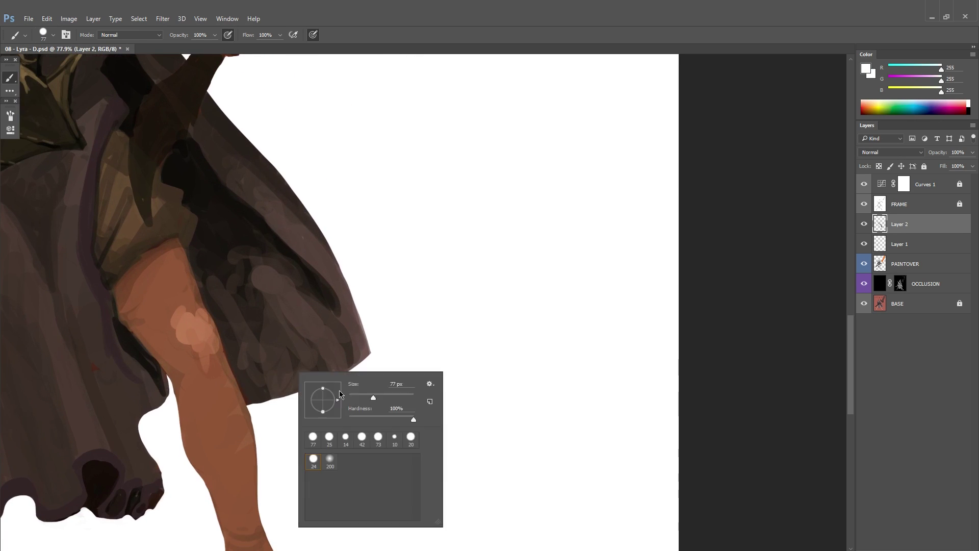
{"action": "double_click", "coordinate": [323, 437]}
{"action": "key", "text": "x"}
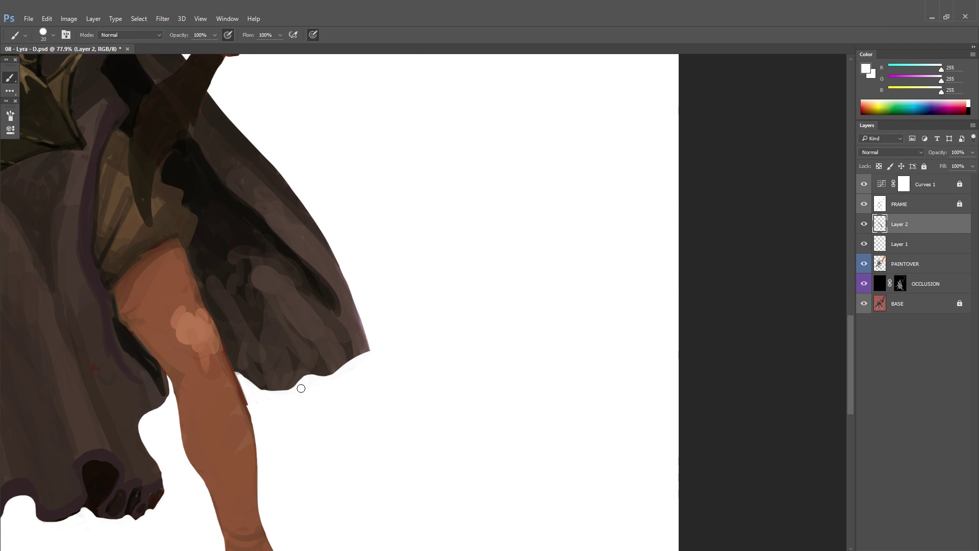
{"action": "left_click", "coordinate": [255, 431], "text": "alt"}
{"action": "key", "text": "x"}
{"action": "scroll", "coordinate": [258, 450], "scroll_direction": "down", "scroll_amount": 2, "text": "alt"}
{"action": "left_click_drag", "start_coordinate": [288, 232], "coordinate": [292, 309]}
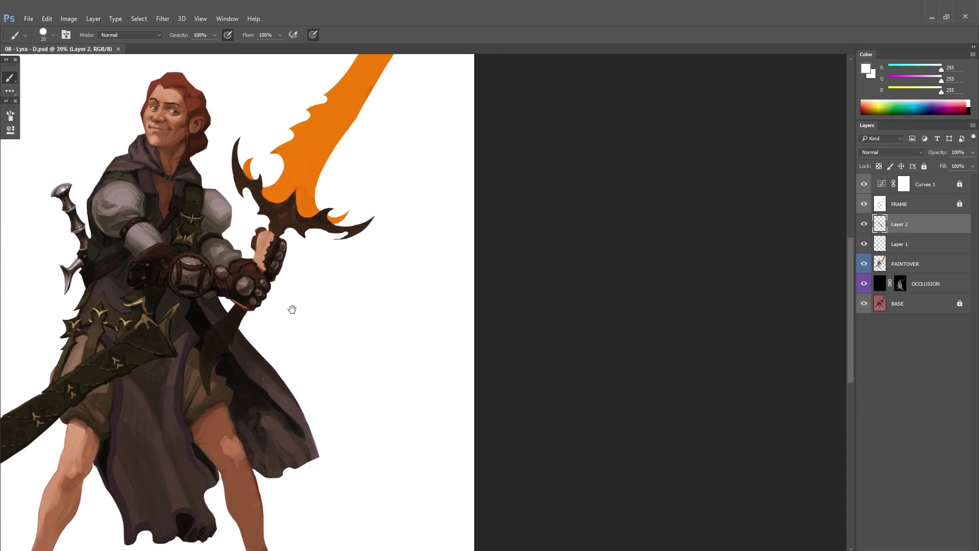
Step: Mirror the canvas horizontally, rework the rear cloak's folds in sampled purple-grey and near-black tones, and save the document
{"action": "key", "text": "ctrl+shift+h"}
{"action": "left_click", "coordinate": [80, 404], "text": "alt"}
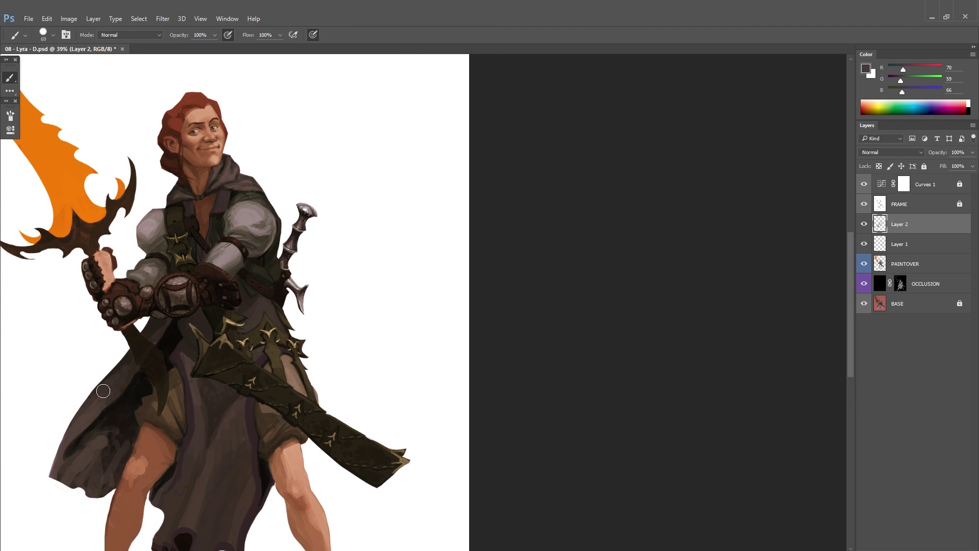
{"action": "key", "text": "d"}
{"action": "key", "text": "bracketleft"}
{"action": "key", "text": "bracketleft"}
{"action": "key", "text": "bracketleft"}
{"action": "key", "text": "bracketleft"}
{"action": "key", "text": "bracketleft"}
{"action": "left_click_drag", "start_coordinate": [109, 437], "coordinate": [74, 392]}
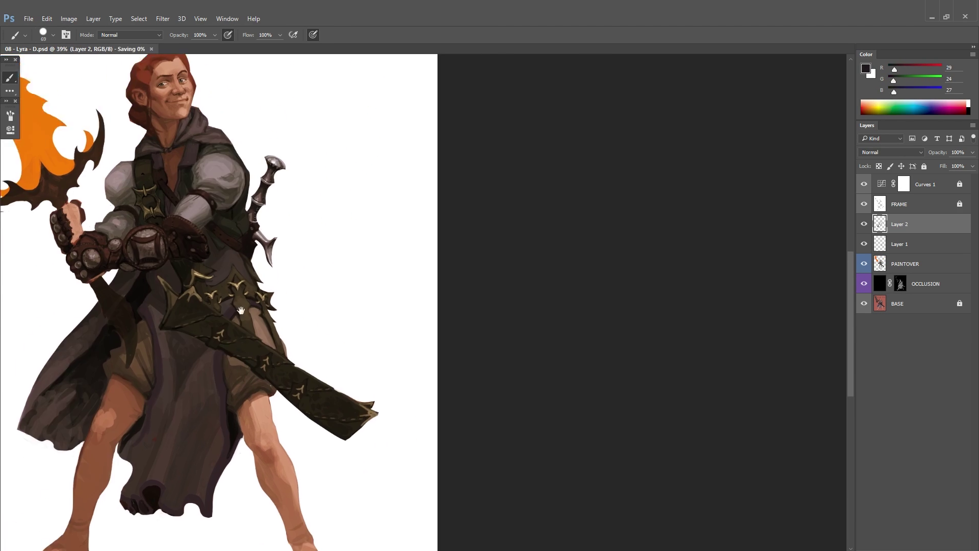
{"action": "scroll", "coordinate": [178, 314], "scroll_direction": "up", "scroll_amount": 1, "text": "alt"}
{"action": "key", "text": "ctrl+s"}
Step: Repaint the tabard's purple side trim with a sampled purple and a 20 px brush, adding small worn notches along its edge
{"action": "scroll", "coordinate": [177, 313], "scroll_direction": "down", "scroll_amount": 1}
{"action": "scroll", "coordinate": [204, 332], "scroll_direction": "right", "scroll_amount": 1}
{"action": "scroll", "coordinate": [253, 343], "scroll_direction": "down", "scroll_amount": 3}
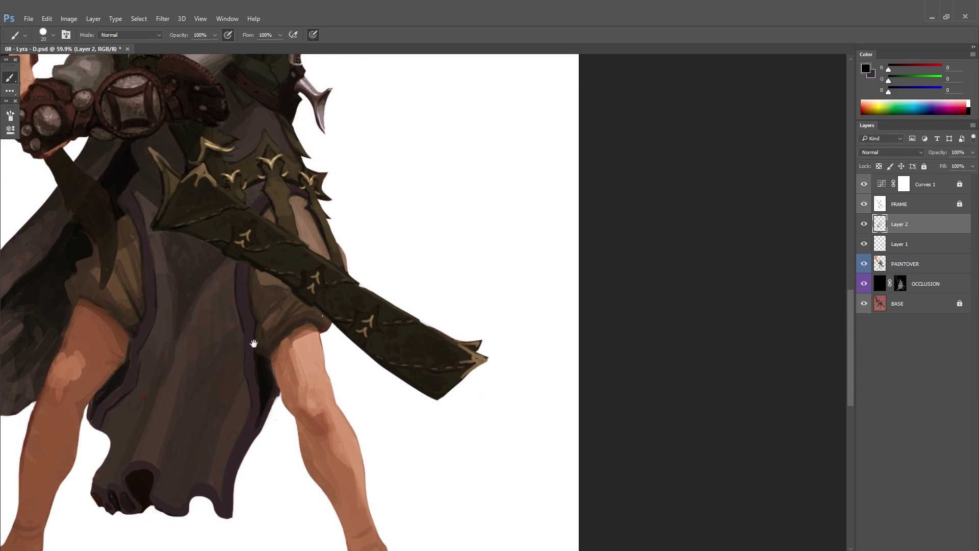
{"action": "scroll", "coordinate": [233, 387], "scroll_direction": "up", "scroll_amount": 1}
{"action": "scroll", "coordinate": [104, 400], "scroll_direction": "up", "scroll_amount": 1}
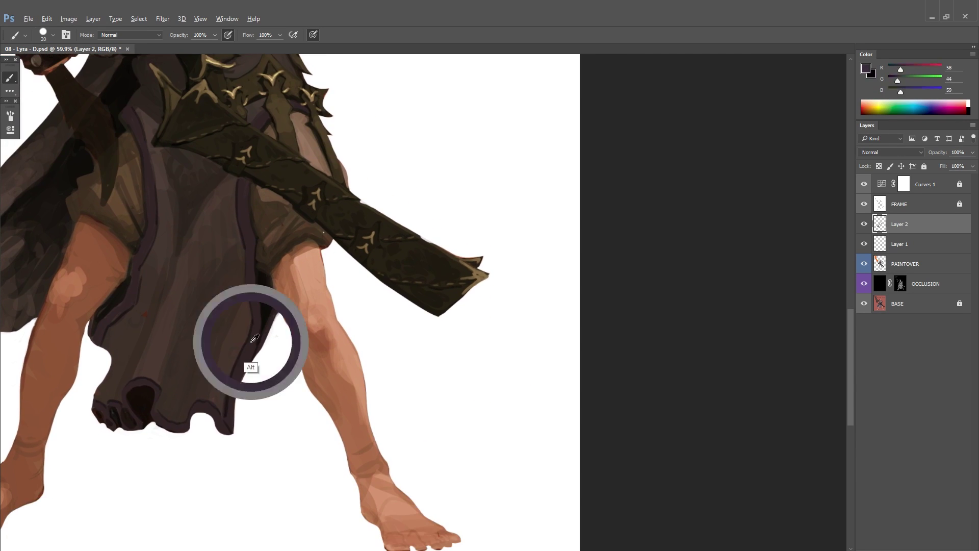
{"action": "scroll", "coordinate": [110, 384], "scroll_direction": "up", "scroll_amount": 1}
{"action": "scroll", "coordinate": [109, 383], "scroll_direction": "up", "scroll_amount": 1}
{"action": "left_click", "coordinate": [100, 405], "text": "alt"}
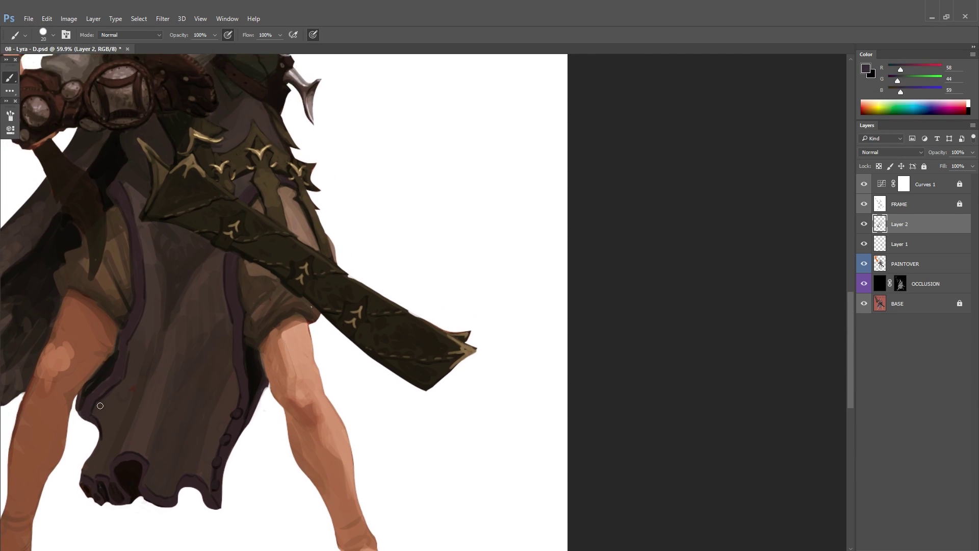
{"action": "left_click", "coordinate": [108, 418], "text": "alt"}
{"action": "scroll", "coordinate": [107, 392], "scroll_direction": "down", "scroll_amount": 1}
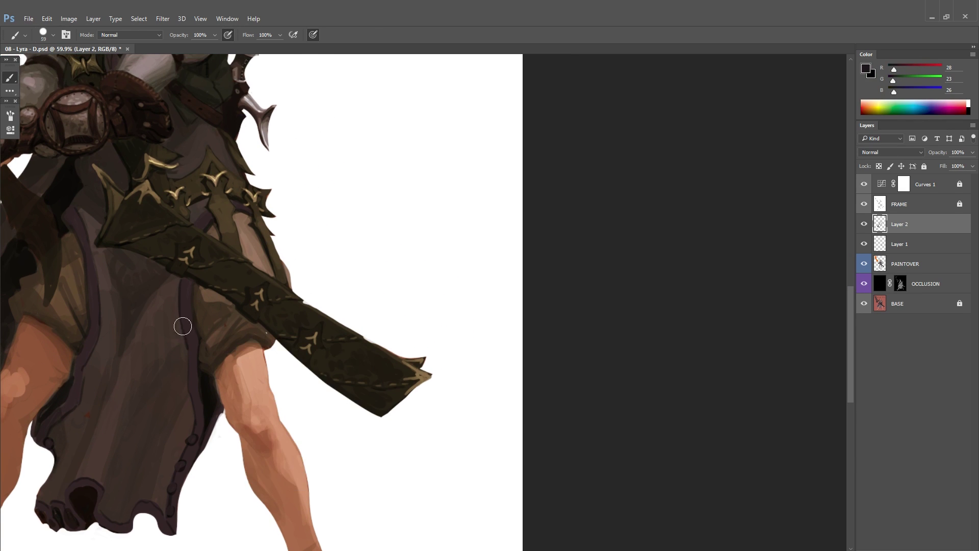
Step: Rework the tabard's long folds with sampled dark and mid purple-greys, using 59 px and 25 px brushes, and mirror the canvas back
{"action": "left_click_drag", "start_coordinate": [181, 326], "coordinate": [228, 326]}
{"action": "left_click_drag", "start_coordinate": [143, 273], "coordinate": [175, 391]}
{"action": "mouse_move", "coordinate": [186, 441]}
{"action": "left_mouse_down"}
{"action": "mouse_move", "coordinate": [201, 321]}
{"action": "mouse_move", "coordinate": [159, 383]}
{"action": "left_mouse_up"}
{"action": "left_click", "coordinate": [144, 434], "text": "alt"}
{"action": "left_click", "coordinate": [140, 400], "text": "alt"}
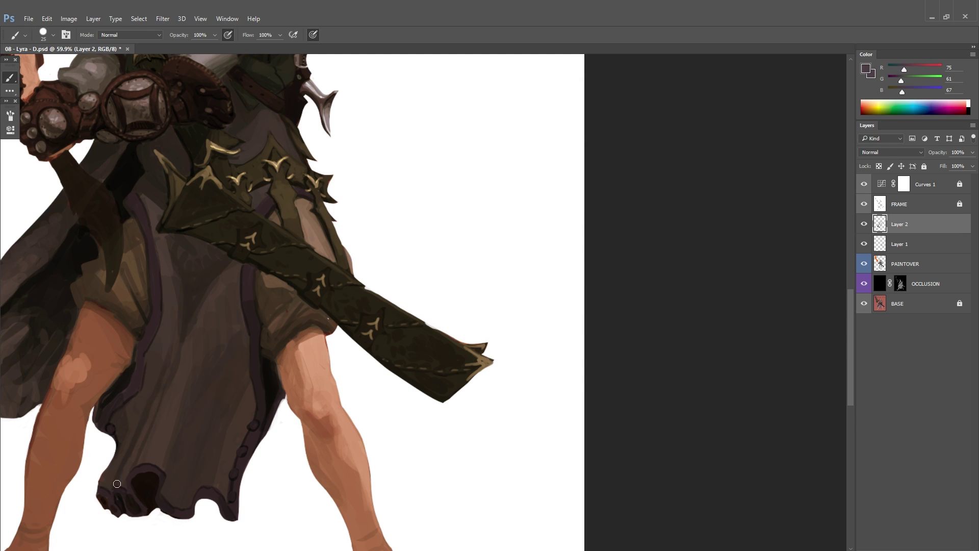
{"action": "left_click_drag", "start_coordinate": [197, 307], "coordinate": [176, 327]}
{"action": "left_click", "coordinate": [137, 404], "text": "alt"}
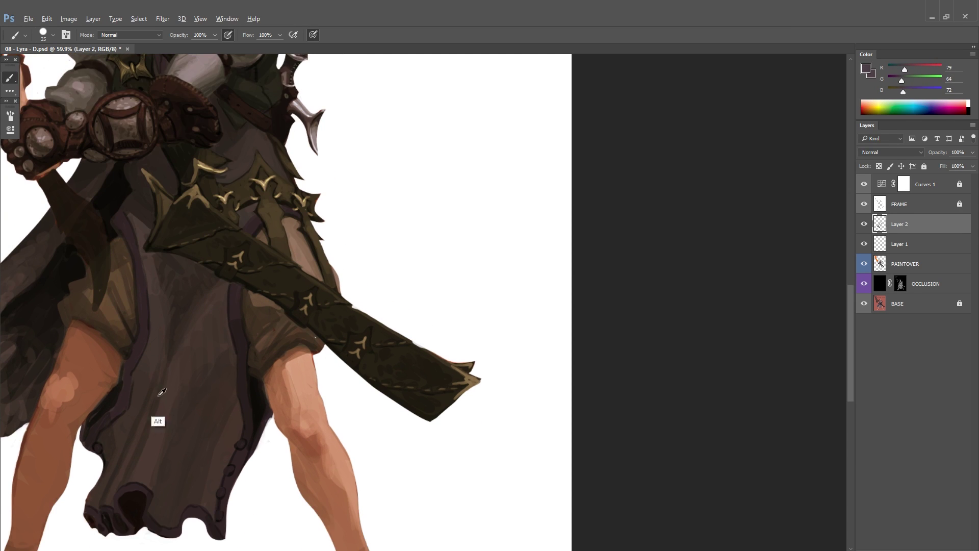
{"action": "left_click_drag", "start_coordinate": [162, 391], "coordinate": [175, 347]}
{"action": "left_click", "coordinate": [175, 347], "text": "alt"}
{"action": "scroll", "coordinate": [168, 393], "scroll_direction": "down", "scroll_amount": 3}
{"action": "scroll", "coordinate": [230, 270], "scroll_direction": "up", "scroll_amount": 3}
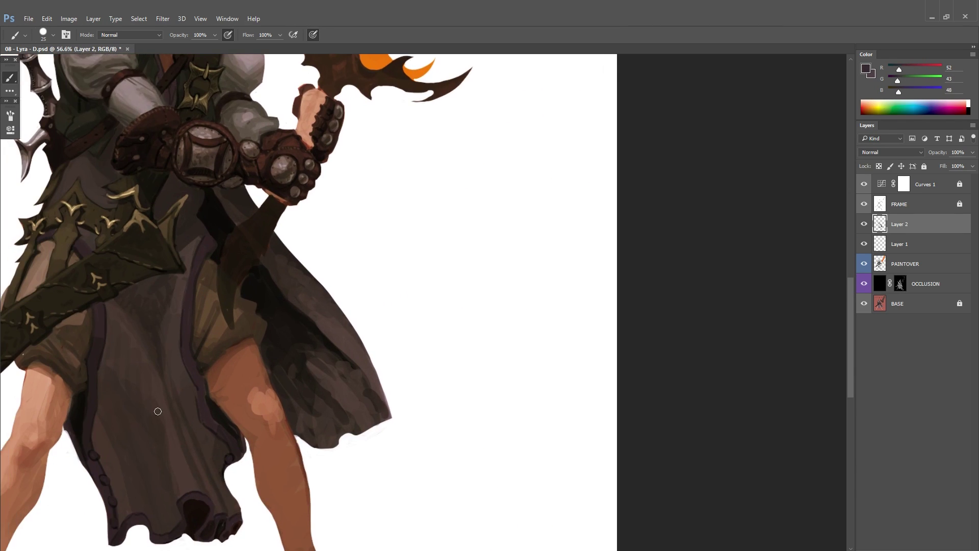
Step: Blend the tabard cloth between its side trims with sampled purple-greys and a 36 px brush
{"action": "right_click", "coordinate": [147, 405]}
{"action": "mouse_move", "coordinate": [158, 411]}
{"action": "left_mouse_down"}
{"action": "mouse_move", "coordinate": [148, 360]}
{"action": "mouse_move", "coordinate": [178, 417]}
{"action": "left_mouse_up"}
{"action": "key", "text": "Return"}
{"action": "left_click_drag", "start_coordinate": [88, 352], "coordinate": [117, 433]}
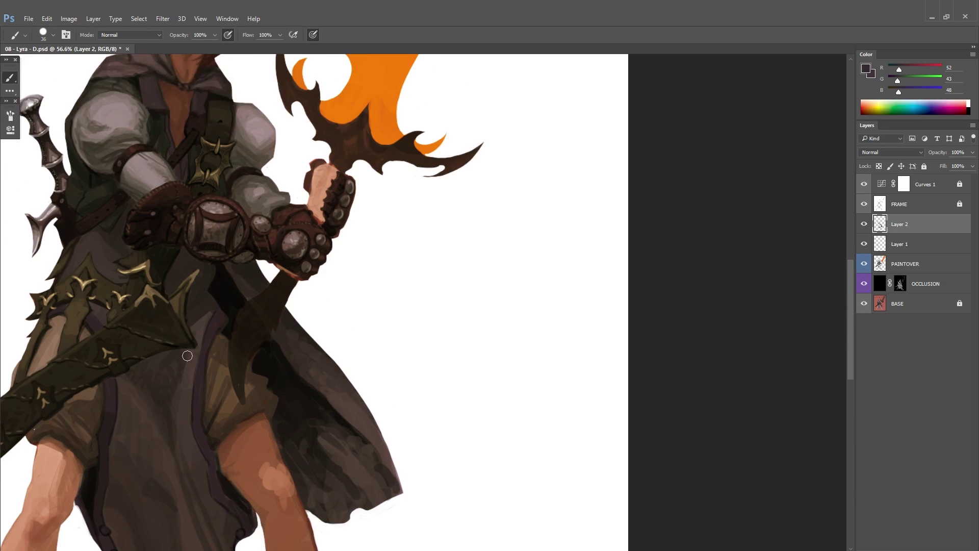
{"action": "key", "text": "bracketleft"}
{"action": "key", "text": "bracketleft"}
{"action": "key", "text": "bracketleft"}
{"action": "left_click", "coordinate": [130, 363], "text": "alt"}
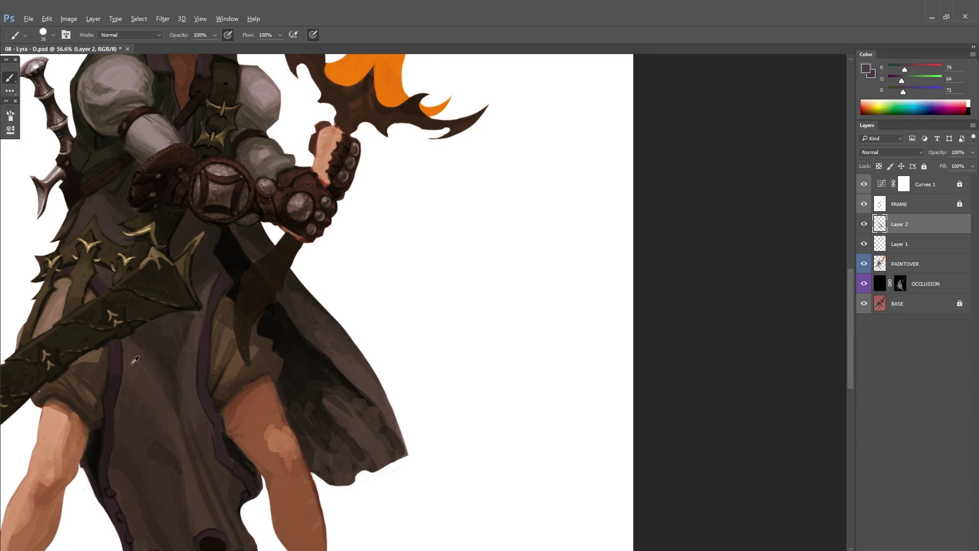
{"action": "left_click_drag", "start_coordinate": [201, 433], "coordinate": [187, 373]}
{"action": "mouse_move", "coordinate": [198, 318]}
{"action": "left_mouse_down"}
{"action": "mouse_move", "coordinate": [213, 396]}
{"action": "mouse_move", "coordinate": [173, 407]}
{"action": "left_mouse_up"}
Step: Shade the tabard and the cloth below the forearm guard in black at 30% opacity, restore 100% opacity, and save the document
{"action": "key", "text": "d"}
{"action": "key", "text": "3"}
{"action": "left_click_drag", "start_coordinate": [85, 429], "coordinate": [122, 378]}
{"action": "left_click_drag", "start_coordinate": [219, 488], "coordinate": [215, 386]}
{"action": "left_click_drag", "start_coordinate": [244, 110], "coordinate": [296, 285]}
{"action": "right_click", "coordinate": [303, 279]}
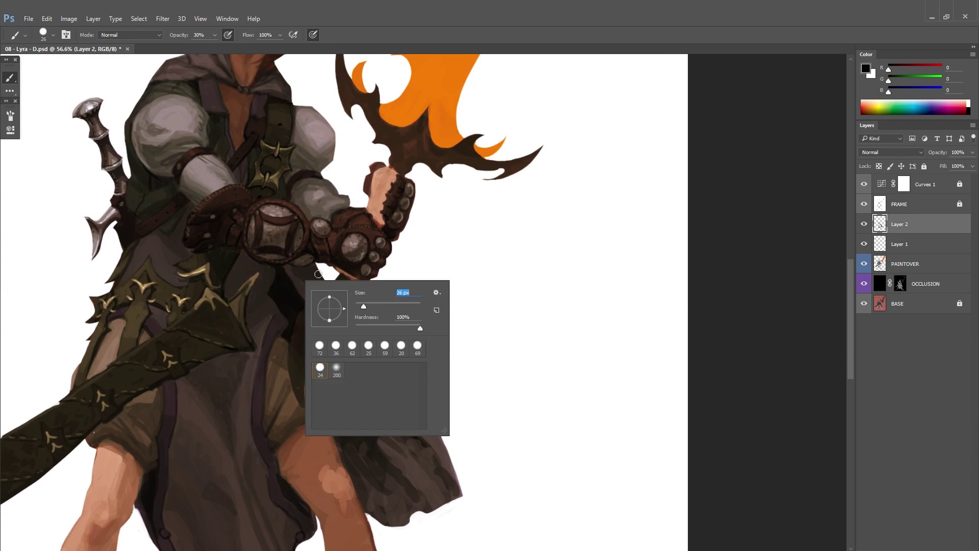
{"action": "left_click_drag", "start_coordinate": [363, 306], "coordinate": [360, 306]}
{"action": "key", "text": "Return"}
{"action": "left_click_drag", "start_coordinate": [255, 268], "coordinate": [248, 310]}
{"action": "mouse_move", "coordinate": [270, 360]}
{"action": "left_mouse_down"}
{"action": "mouse_move", "coordinate": [276, 315]}
{"action": "mouse_move", "coordinate": [276, 391]}
{"action": "mouse_move", "coordinate": [278, 330]}
{"action": "mouse_move", "coordinate": [222, 389]}
{"action": "mouse_move", "coordinate": [165, 296]}
{"action": "left_mouse_up"}
{"action": "left_click", "coordinate": [251, 351], "text": "alt"}
{"action": "key", "text": "0"}
{"action": "key", "text": "ctrl+s"}
Step: Add a small dark tear to the middle of the tabard, blend sampled purple-grey around it, and save the document
{"action": "scroll", "coordinate": [222, 388], "scroll_direction": "down", "scroll_amount": 1}
{"action": "left_click", "coordinate": [205, 398], "text": "alt"}
{"action": "left_click", "coordinate": [863, 224]}
{"action": "left_click", "coordinate": [863, 224]}
{"action": "key", "text": "d"}
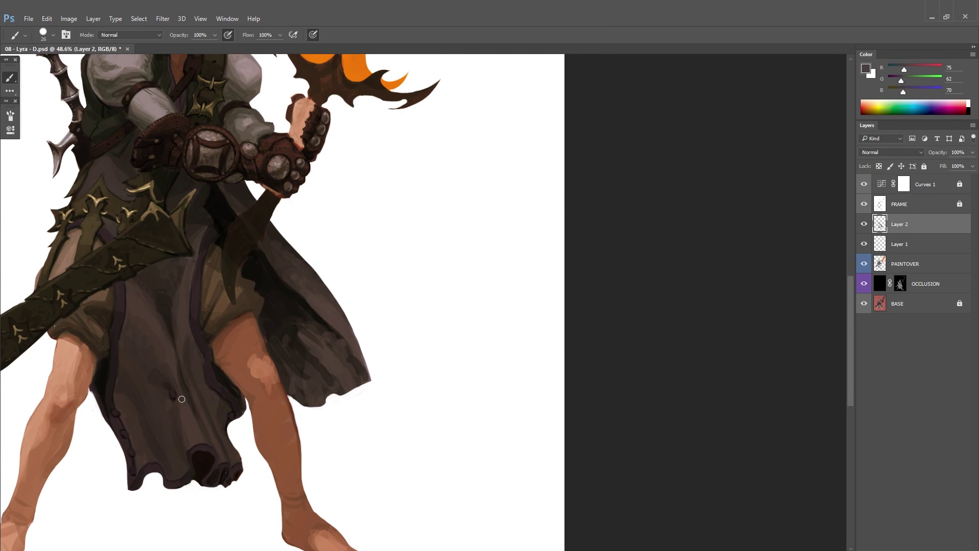
{"action": "left_click_drag", "start_coordinate": [196, 392], "coordinate": [158, 410]}
{"action": "left_click", "coordinate": [207, 393], "text": "alt"}
{"action": "scroll", "coordinate": [147, 383], "scroll_direction": "up", "scroll_amount": 1}
{"action": "key", "text": "ctrl+s"}
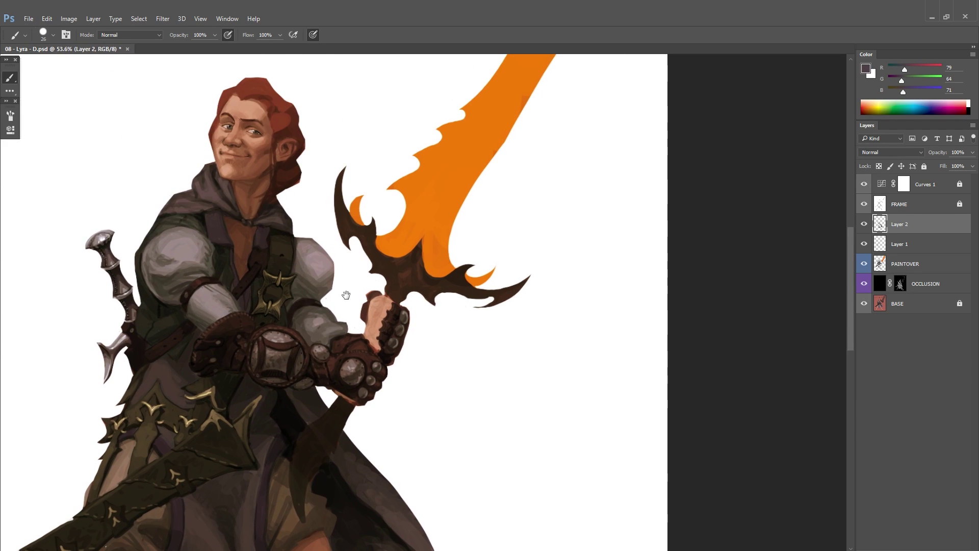
Step: Smooth the tabard shading with a sampled purple-grey and a 64 px brush, and mirror the canvas to check it
{"action": "left_click_drag", "start_coordinate": [248, 448], "coordinate": [274, 312]}
{"action": "right_click", "coordinate": [273, 312]}
{"action": "left_click", "coordinate": [238, 339], "text": "alt"}
{"action": "scroll", "coordinate": [253, 348], "scroll_direction": "down", "scroll_amount": 4}
{"action": "key", "text": "ctrl+shift+h"}
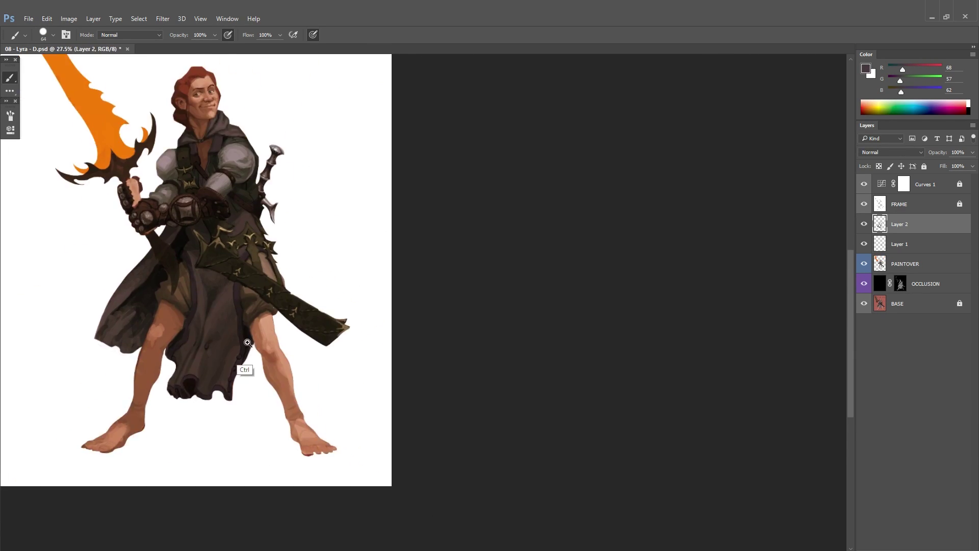
{"action": "scroll", "coordinate": [245, 367], "scroll_direction": "up", "scroll_amount": 2}
Step: Refine the tabard's purple trim with sampled lighter and darker purples and a 23 px brush
{"action": "left_click", "coordinate": [242, 305], "text": "alt"}
{"action": "left_click_drag", "start_coordinate": [169, 365], "coordinate": [138, 243]}
{"action": "left_click", "coordinate": [865, 68]}
{"action": "key", "text": "Return"}
{"action": "left_click", "coordinate": [182, 354], "text": "alt"}
{"action": "left_click", "coordinate": [170, 291], "text": "alt"}
{"action": "left_click", "coordinate": [138, 243], "text": "alt"}
{"action": "left_click_drag", "start_coordinate": [213, 188], "coordinate": [227, 350]}
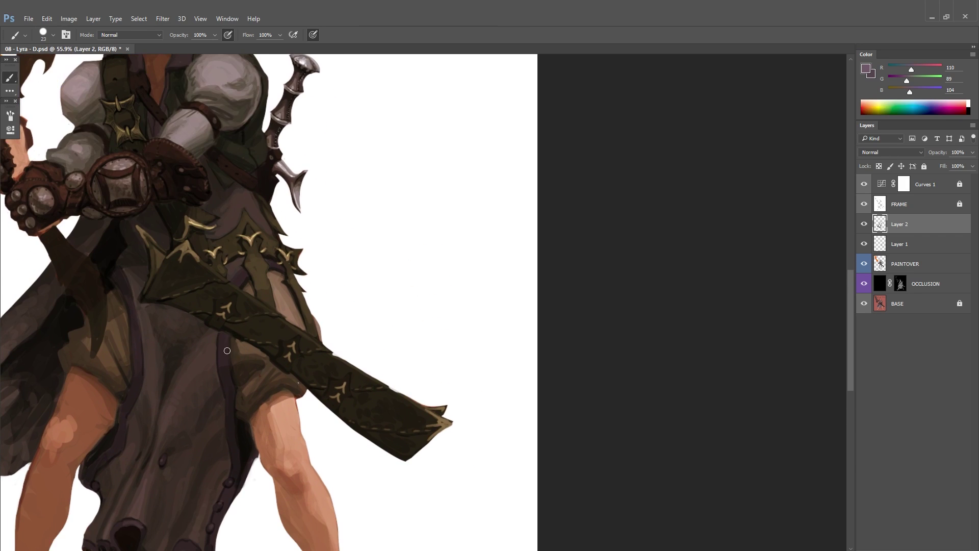
{"action": "scroll", "coordinate": [134, 412], "scroll_direction": "down", "scroll_amount": 3}
{"action": "left_click", "coordinate": [225, 434], "text": "alt"}
Step: Repaint the open shirt collar in sampled lighter purples with a 23 px brush, and mirror the canvas back
{"action": "left_click_drag", "start_coordinate": [225, 433], "coordinate": [317, 320]}
{"action": "key", "text": "ctrl+plus"}
{"action": "left_click", "coordinate": [252, 308], "text": "alt"}
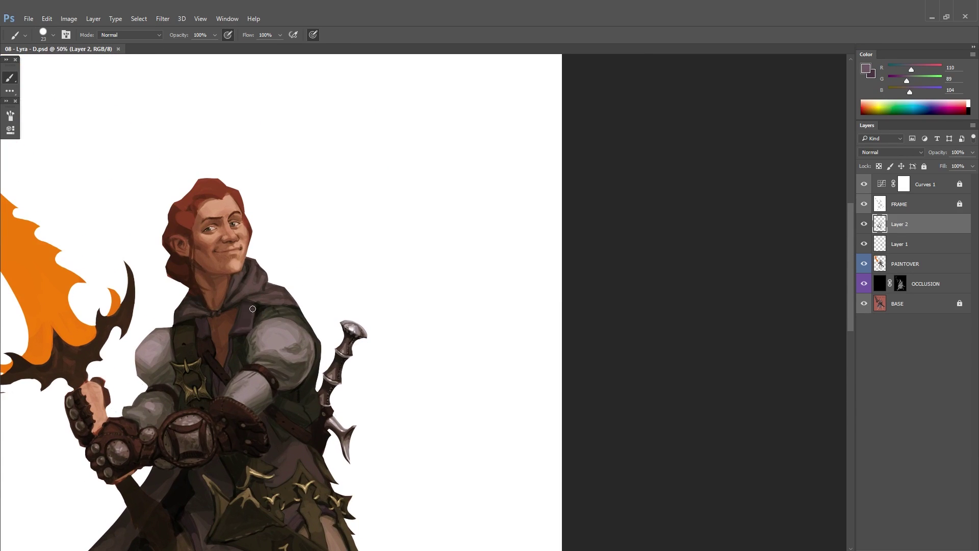
{"action": "scroll", "coordinate": [200, 337], "scroll_direction": "up", "scroll_amount": 1}
{"action": "left_click", "coordinate": [317, 278], "text": "alt"}
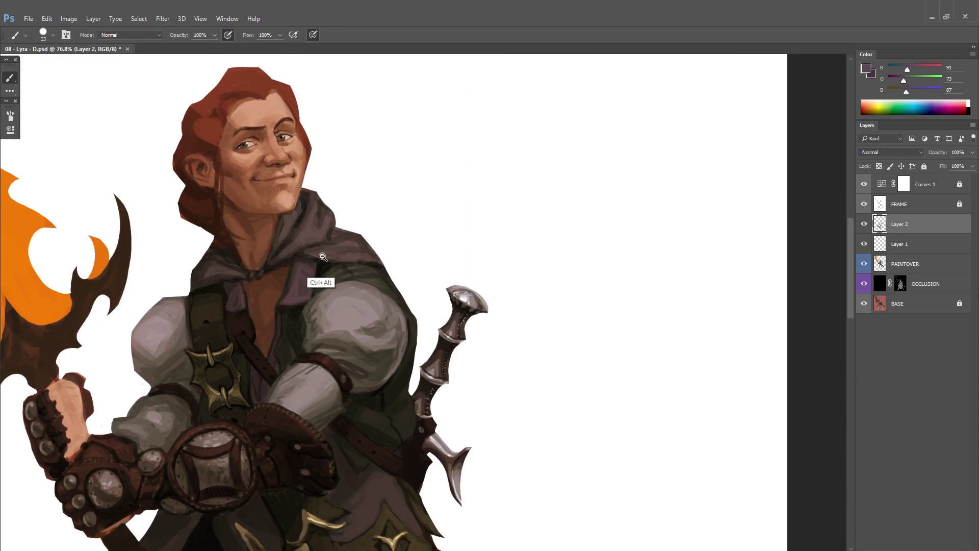
{"action": "scroll", "coordinate": [316, 278], "scroll_direction": "down", "scroll_amount": 1}
{"action": "key", "text": "h"}
Step: Rework the cloth between the vest and the belt with sampled dark purple-greys and a 23 px brush
{"action": "scroll", "coordinate": [204, 340], "scroll_direction": "down", "scroll_amount": 1}
{"action": "scroll", "coordinate": [203, 340], "scroll_direction": "up", "scroll_amount": 1}
{"action": "left_click", "coordinate": [203, 340], "text": "alt"}
{"action": "scroll", "coordinate": [203, 340], "scroll_direction": "down", "scroll_amount": 1}
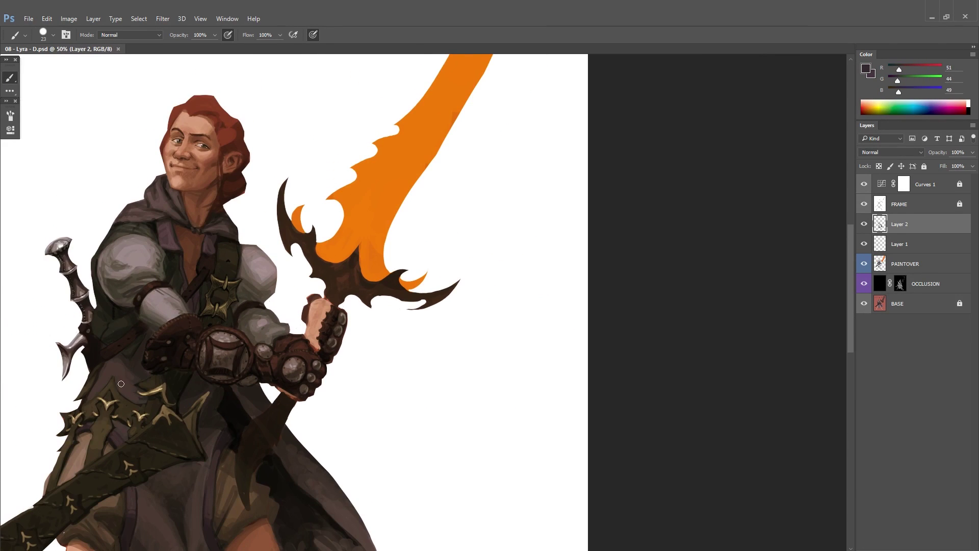
{"action": "left_click_drag", "start_coordinate": [228, 386], "coordinate": [229, 325]}
{"action": "scroll", "coordinate": [229, 325], "scroll_direction": "down", "scroll_amount": 1}
{"action": "left_click", "coordinate": [199, 343], "text": "alt"}
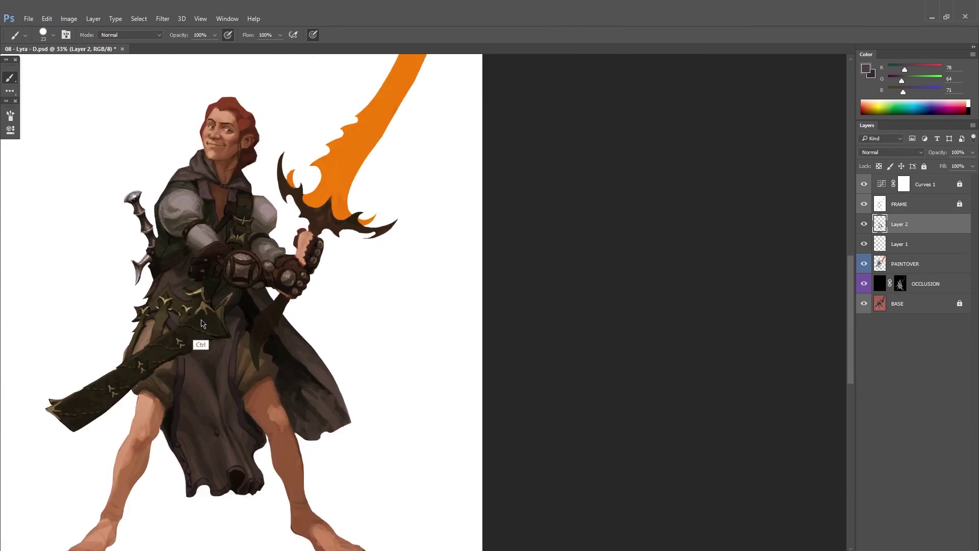
{"action": "scroll", "coordinate": [199, 343], "scroll_direction": "up", "scroll_amount": 1}
{"action": "left_click", "coordinate": [155, 406], "text": "alt"}
{"action": "left_click", "coordinate": [155, 406], "text": "alt"}
{"action": "scroll", "coordinate": [321, 313], "scroll_direction": "down", "scroll_amount": 2}
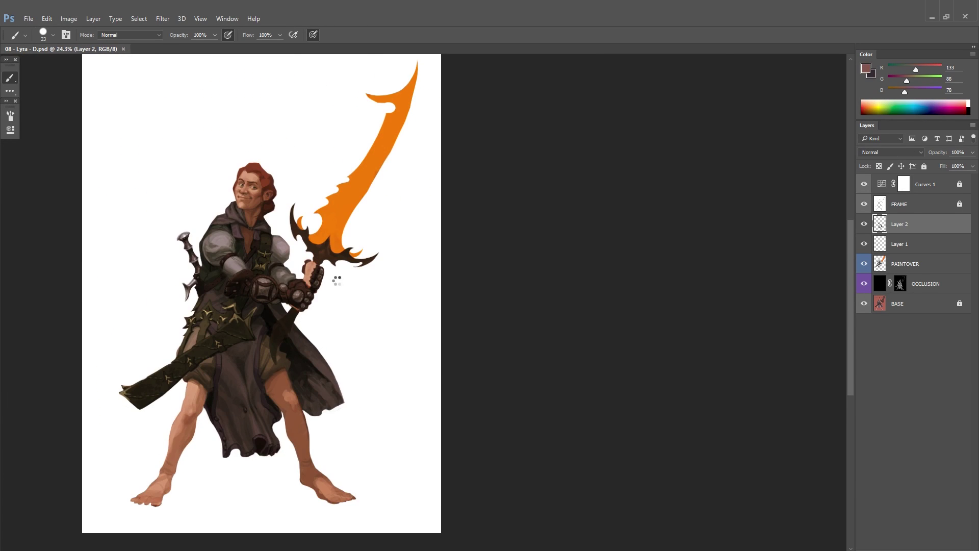
Step: Mirror the canvas, touch up the tabard cloth with sampled purple-greys and a 23 px brush, and save the document
{"action": "key", "text": "ctrl+shift+h"}
{"action": "scroll", "coordinate": [217, 364], "scroll_direction": "up", "scroll_amount": 4}
{"action": "left_click", "coordinate": [216, 365], "text": "alt"}
{"action": "scroll", "coordinate": [217, 364], "scroll_direction": "down", "scroll_amount": 1}
{"action": "left_click", "coordinate": [213, 368], "text": "alt"}
{"action": "left_click", "coordinate": [163, 416], "text": "alt"}
{"action": "scroll", "coordinate": [164, 416], "scroll_direction": "down", "scroll_amount": 2}
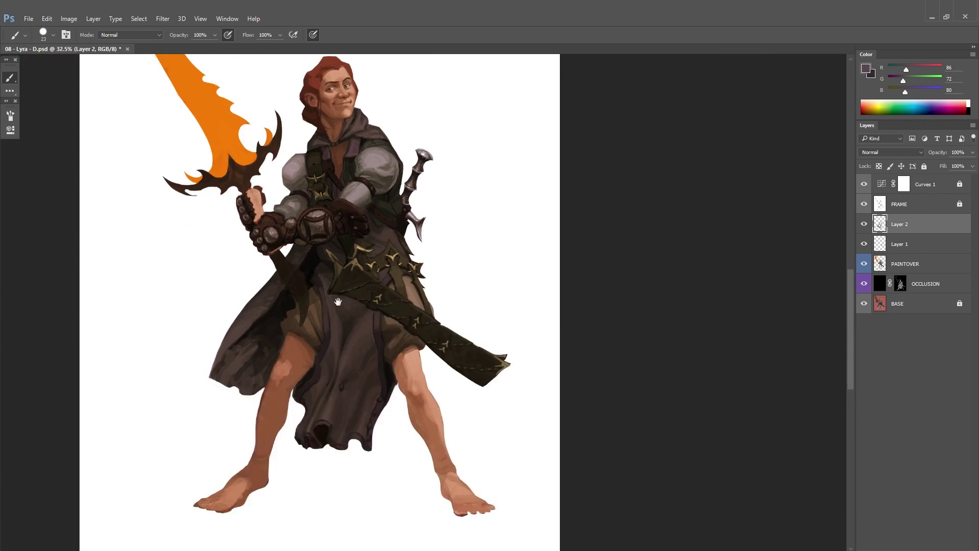
{"action": "scroll", "coordinate": [139, 426], "scroll_direction": "up", "scroll_amount": 1}
{"action": "key", "text": "ctrl+s"}
Step: Smooth the outer surface and edge of the rear cloak with sampled purple-greys, using 56 px and 25 px brushes
{"action": "scroll", "coordinate": [174, 414], "scroll_direction": "up", "scroll_amount": 1}
{"action": "left_click", "coordinate": [160, 417], "text": "alt"}
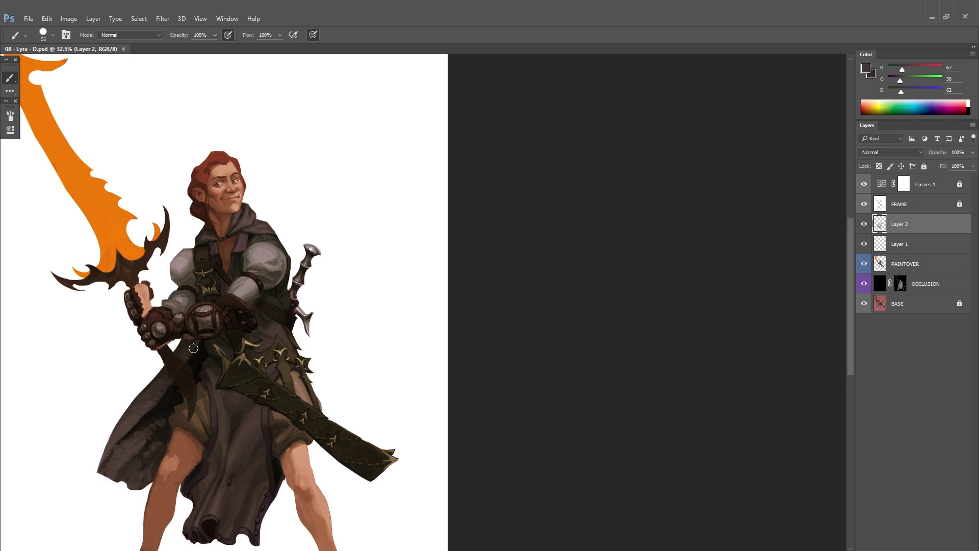
{"action": "left_click", "coordinate": [107, 438], "text": "alt"}
{"action": "scroll", "coordinate": [111, 448], "scroll_direction": "up", "scroll_amount": 1}
{"action": "scroll", "coordinate": [123, 400], "scroll_direction": "up", "scroll_amount": 1}
{"action": "left_click", "coordinate": [123, 400], "text": "alt"}
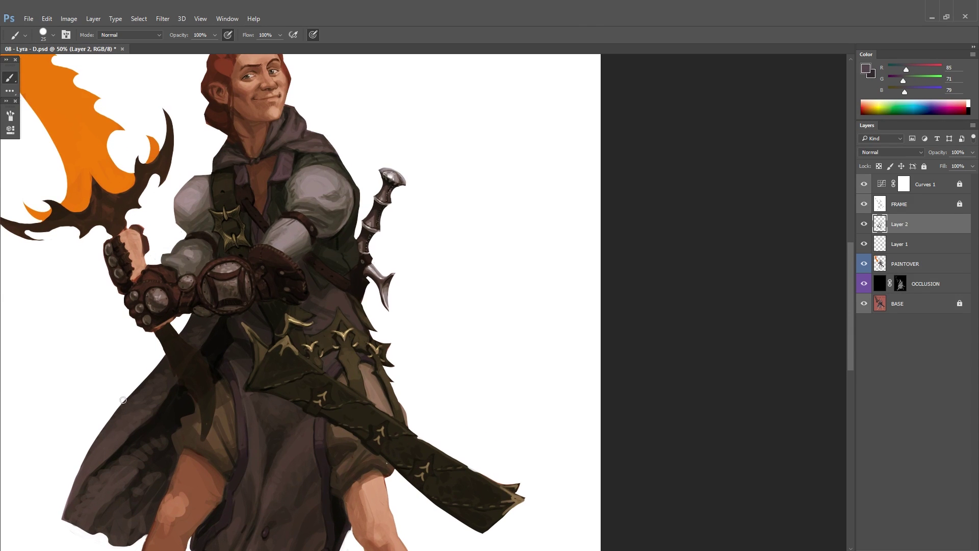
Step: Deepen the shadow between the sword pommel and the tabard in a sampled near-black with a 25 px brush
{"action": "scroll", "coordinate": [192, 316], "scroll_direction": "down", "scroll_amount": 3}
{"action": "scroll", "coordinate": [188, 350], "scroll_direction": "up", "scroll_amount": 4}
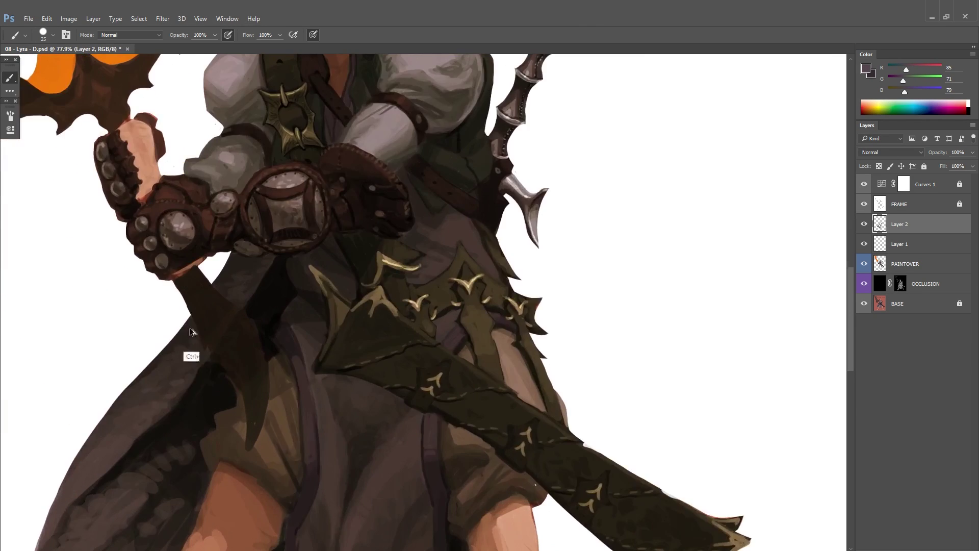
{"action": "scroll", "coordinate": [257, 320], "scroll_direction": "down", "scroll_amount": 2}
{"action": "left_click", "coordinate": [258, 320], "text": "alt"}
{"action": "scroll", "coordinate": [258, 320], "scroll_direction": "up", "scroll_amount": 1}
{"action": "left_click", "coordinate": [258, 320], "text": "alt"}
{"action": "scroll", "coordinate": [266, 318], "scroll_direction": "down", "scroll_amount": 3}
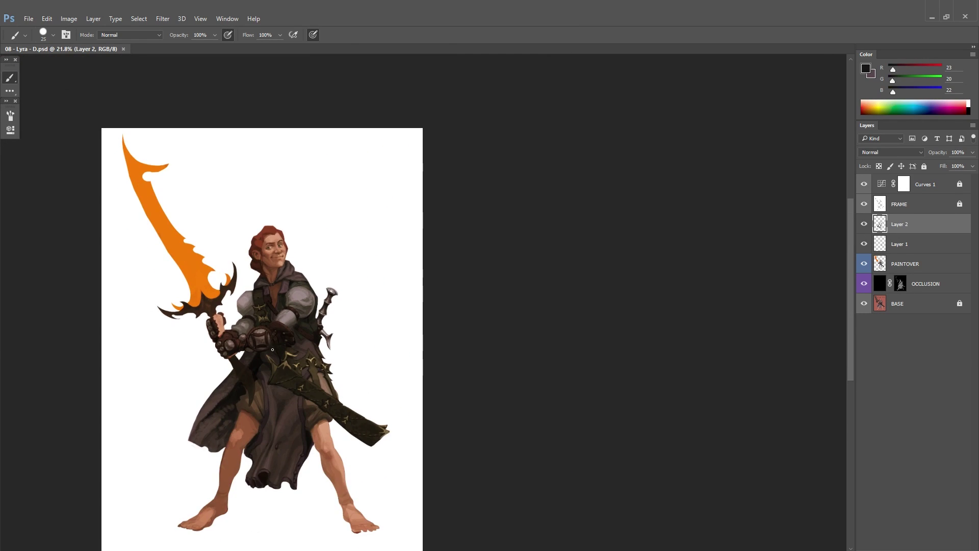
Step: Mirror the canvas back, merge Layer 2 down into Layer 1, and toggle the merged layer's visibility to compare
{"action": "scroll", "coordinate": [289, 313], "scroll_direction": "up", "scroll_amount": 1}
{"action": "key", "text": "ctrl+shift+h"}
{"action": "key", "text": "ctrl+e"}
{"action": "left_click", "coordinate": [862, 225]}
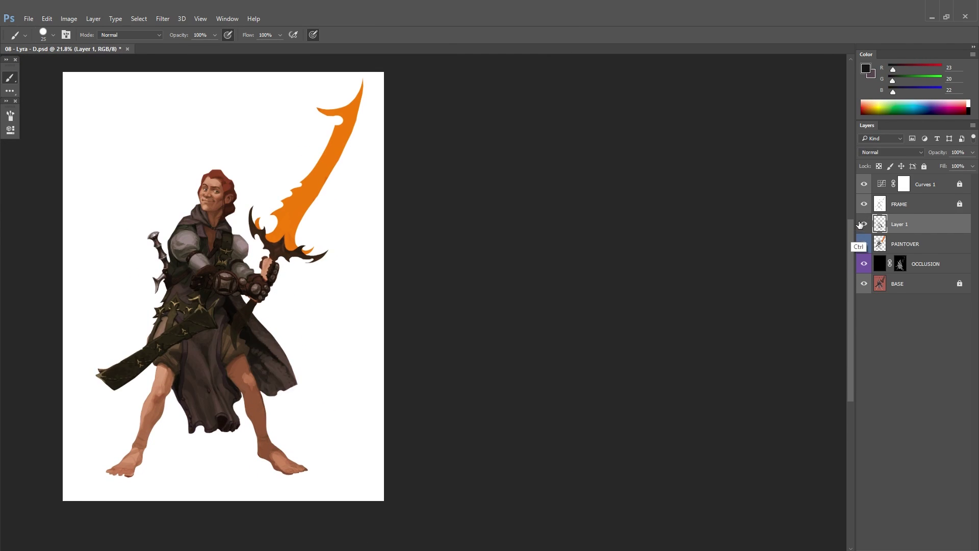
Step: Merge Layer 1 down into PAINTOVER, touch up the dark cloth in a sampled brown-grey, reset the default colours, and save the document
{"action": "key", "text": "ctrl+e"}
{"action": "scroll", "coordinate": [157, 323], "scroll_direction": "up", "scroll_amount": 4}
{"action": "left_click", "coordinate": [157, 323], "text": "alt"}
{"action": "scroll", "coordinate": [317, 293], "scroll_direction": "down", "scroll_amount": 1}
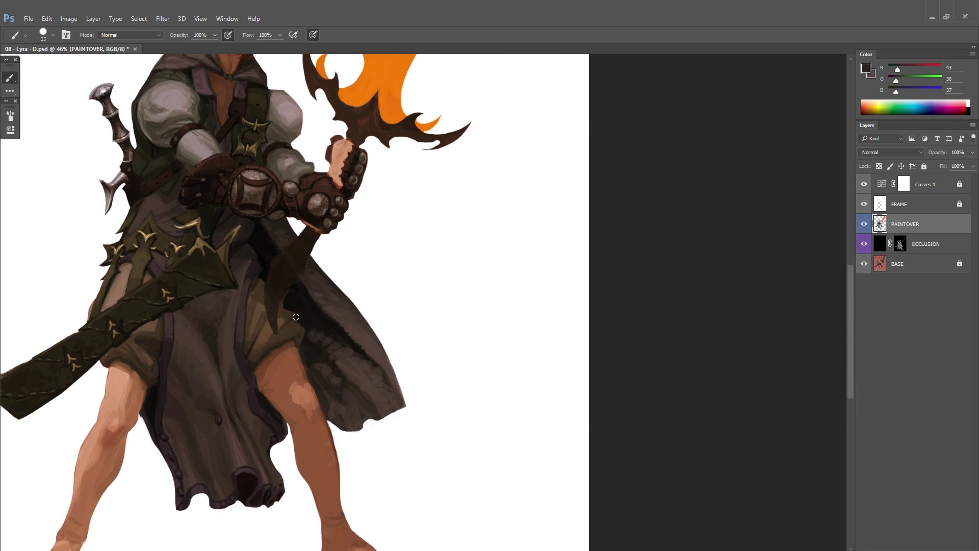
{"action": "scroll", "coordinate": [295, 317], "scroll_direction": "down", "scroll_amount": 3}
{"action": "key", "text": "d"}
{"action": "key", "text": "ctrl+s"}
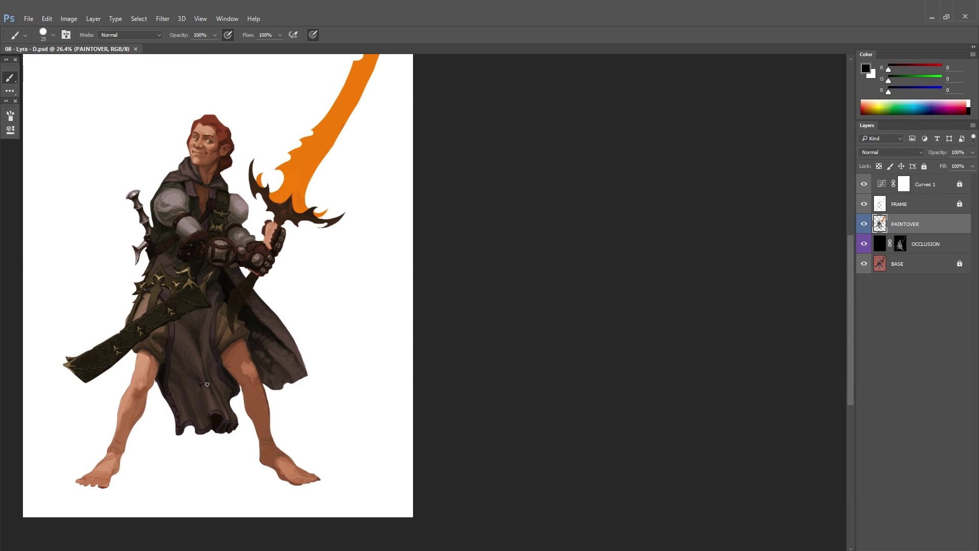
Step: Refine small details around the belt and scabbard with a sampled grey-brown and a 7 px brush
{"action": "scroll", "coordinate": [207, 384], "scroll_direction": "up", "scroll_amount": 6}
{"action": "key", "text": "bracketleft"}
{"action": "key", "text": "bracketleft"}
{"action": "key", "text": "bracketleft"}
{"action": "key", "text": "bracketleft"}
{"action": "key", "text": "bracketleft"}
{"action": "key", "text": "bracketleft"}
{"action": "left_click", "coordinate": [243, 312], "text": "alt"}
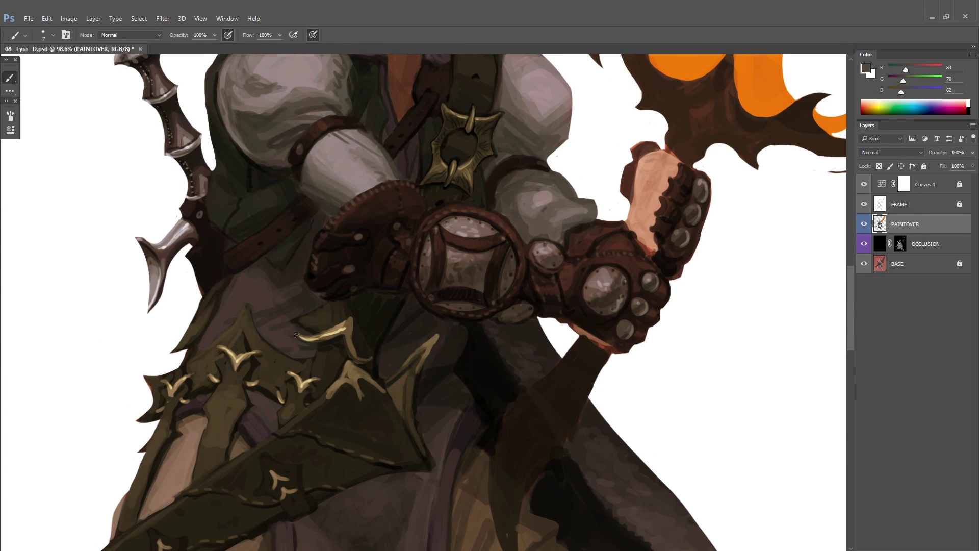
{"action": "scroll", "coordinate": [296, 335], "scroll_direction": "down", "scroll_amount": 2}
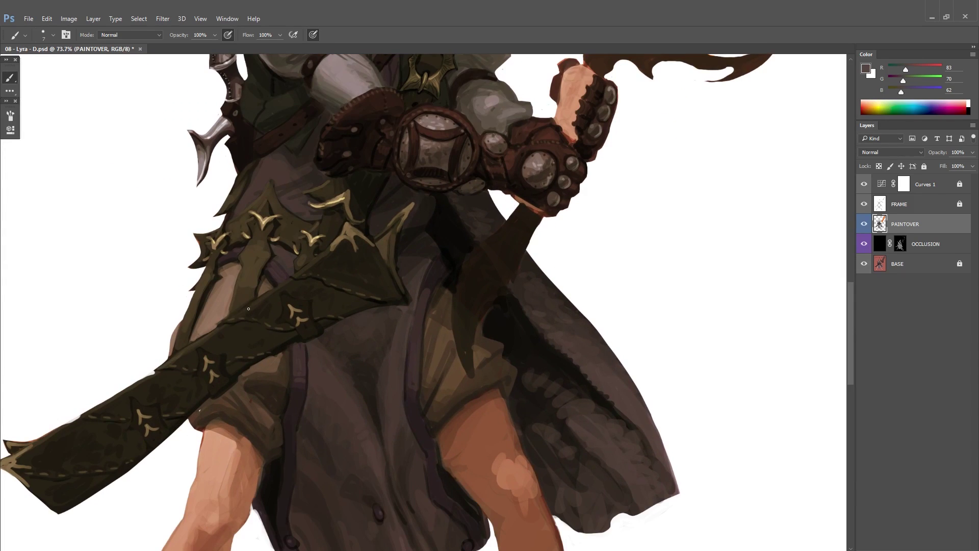
{"action": "scroll", "coordinate": [248, 308], "scroll_direction": "down", "scroll_amount": 1}
{"action": "scroll", "coordinate": [248, 316], "scroll_direction": "up", "scroll_amount": 2}
{"action": "scroll", "coordinate": [320, 244], "scroll_direction": "down", "scroll_amount": 3}
{"action": "scroll", "coordinate": [286, 255], "scroll_direction": "up", "scroll_amount": 3}
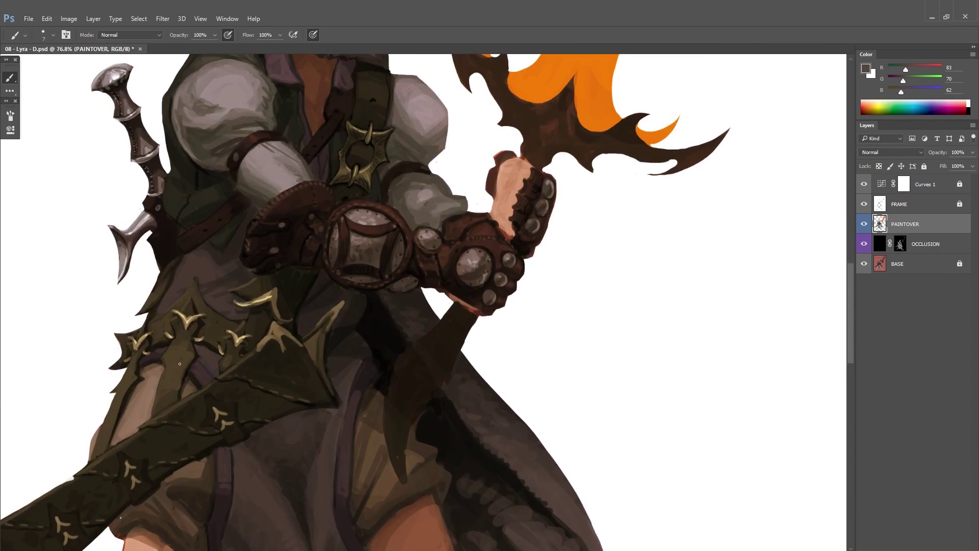
Step: Paint fine stitches along the green vest's side seam in a sampled light grey with the 7 px brush
{"action": "scroll", "coordinate": [286, 229], "scroll_direction": "up", "scroll_amount": 2}
{"action": "left_click", "coordinate": [234, 262], "text": "alt"}
{"action": "scroll", "coordinate": [173, 397], "scroll_direction": "down", "scroll_amount": 4}
{"action": "scroll", "coordinate": [175, 373], "scroll_direction": "up", "scroll_amount": 5}
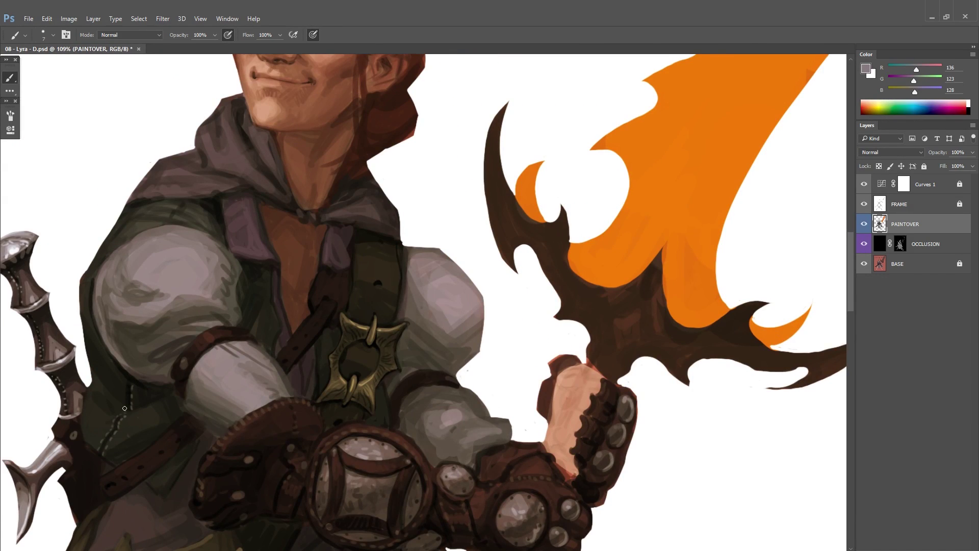
{"action": "scroll", "coordinate": [127, 403], "scroll_direction": "down", "scroll_amount": 2}
{"action": "scroll", "coordinate": [183, 397], "scroll_direction": "up", "scroll_amount": 2}
Step: On a new layer, stitch the vest's hem and front opening in the same grey, and merge the layer down into PAINTOVER
{"action": "key", "text": "ctrl+shift+n"}
{"action": "key", "text": "Return"}
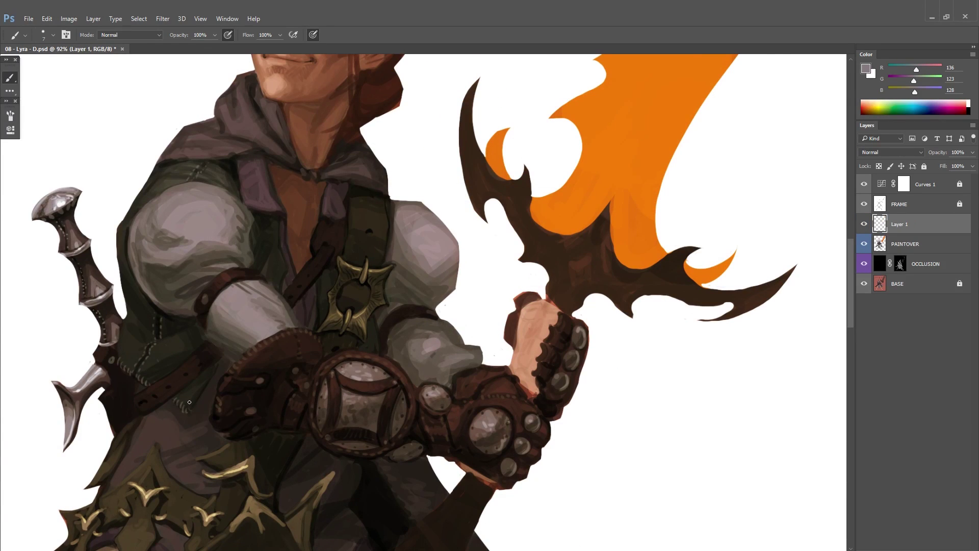
{"action": "scroll", "coordinate": [251, 309], "scroll_direction": "up", "scroll_amount": 3}
{"action": "scroll", "coordinate": [264, 359], "scroll_direction": "down", "scroll_amount": 3}
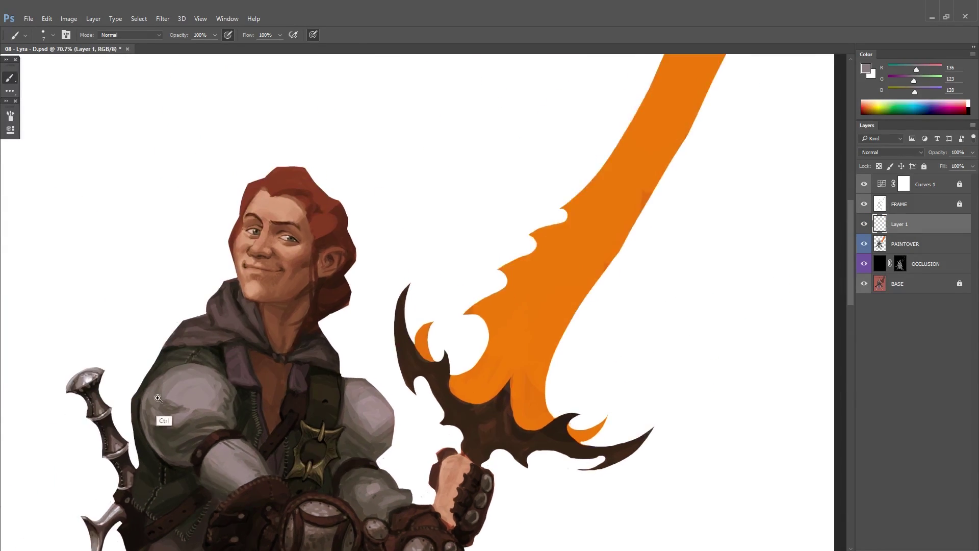
{"action": "scroll", "coordinate": [267, 336], "scroll_direction": "up", "scroll_amount": 4}
{"action": "left_click_drag", "start_coordinate": [398, 466], "coordinate": [328, 323]}
{"action": "scroll", "coordinate": [306, 346], "scroll_direction": "down", "scroll_amount": 4}
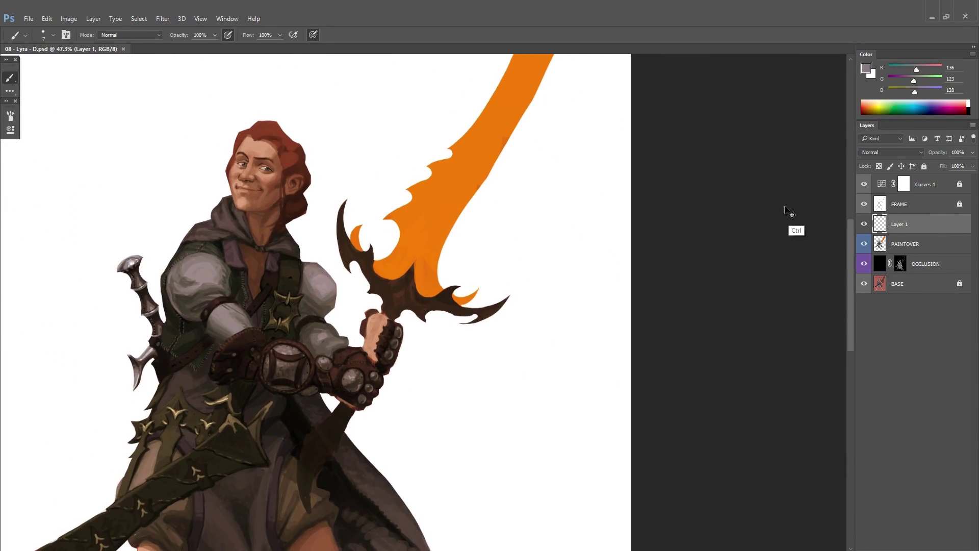
{"action": "key", "text": "ctrl+e"}
Step: Deepen the dark cloth around the scabbard and waist with sampled near-blacks, using a 26 px brush
{"action": "scroll", "coordinate": [282, 357], "scroll_direction": "up", "scroll_amount": 4}
{"action": "left_click", "coordinate": [270, 336], "text": "alt"}
{"action": "scroll", "coordinate": [265, 334], "scroll_direction": "down", "scroll_amount": 3}
{"action": "right_click", "coordinate": [267, 334]}
{"action": "left_click", "coordinate": [287, 380]}
{"action": "key", "text": "Return"}
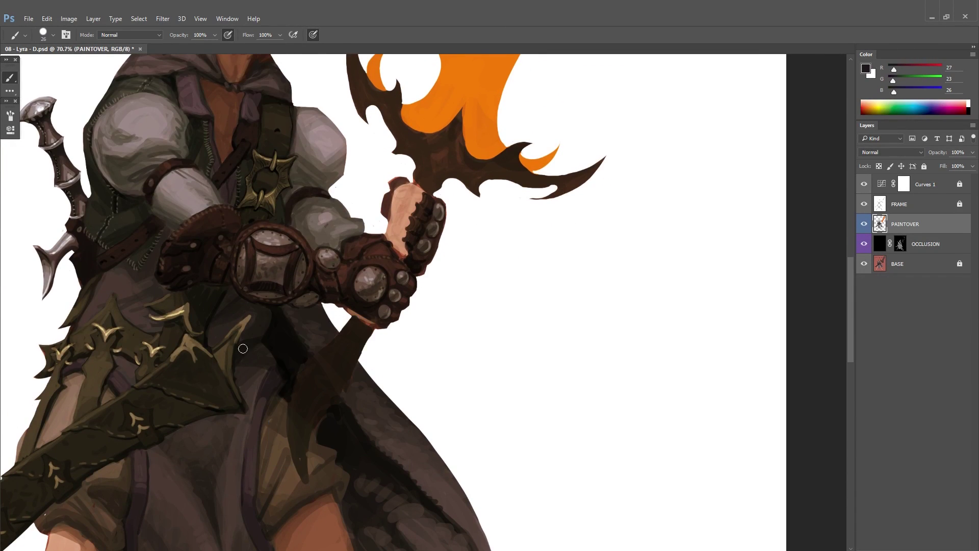
{"action": "scroll", "coordinate": [209, 314], "scroll_direction": "down", "scroll_amount": 3}
{"action": "scroll", "coordinate": [209, 313], "scroll_direction": "up", "scroll_amount": 4}
{"action": "scroll", "coordinate": [210, 314], "scroll_direction": "down", "scroll_amount": 3}
{"action": "left_click", "coordinate": [282, 303], "text": "alt"}
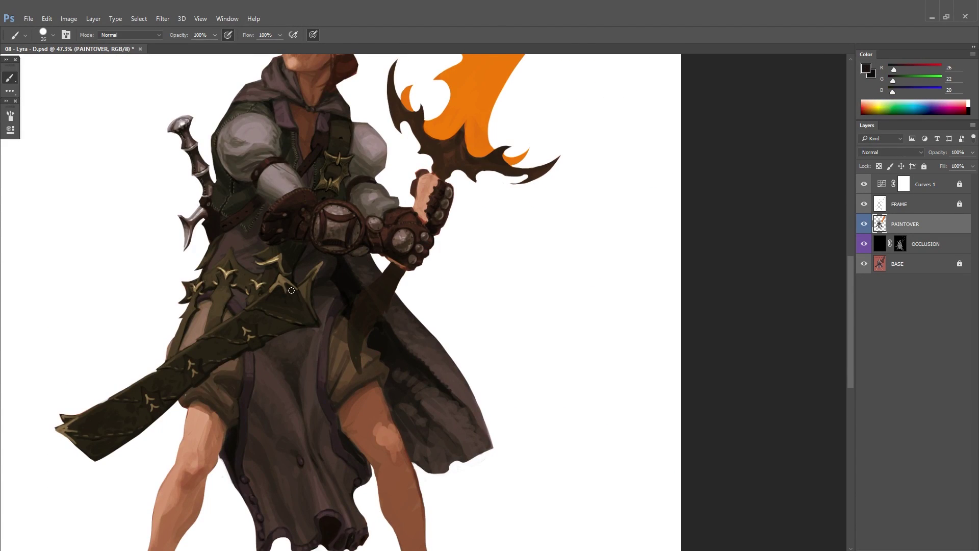
{"action": "scroll", "coordinate": [291, 290], "scroll_direction": "down", "scroll_amount": 2}
{"action": "scroll", "coordinate": [291, 290], "scroll_direction": "up", "scroll_amount": 2}
{"action": "scroll", "coordinate": [291, 290], "scroll_direction": "down", "scroll_amount": 1}
Step: On a new layer, mirror the canvas, paint a yellow lichen patch (R 202, G 186, B 112) on the rear cloak, and save
{"action": "key", "text": "ctrl+shift+alt+n"}
{"action": "left_click", "coordinate": [865, 68]}
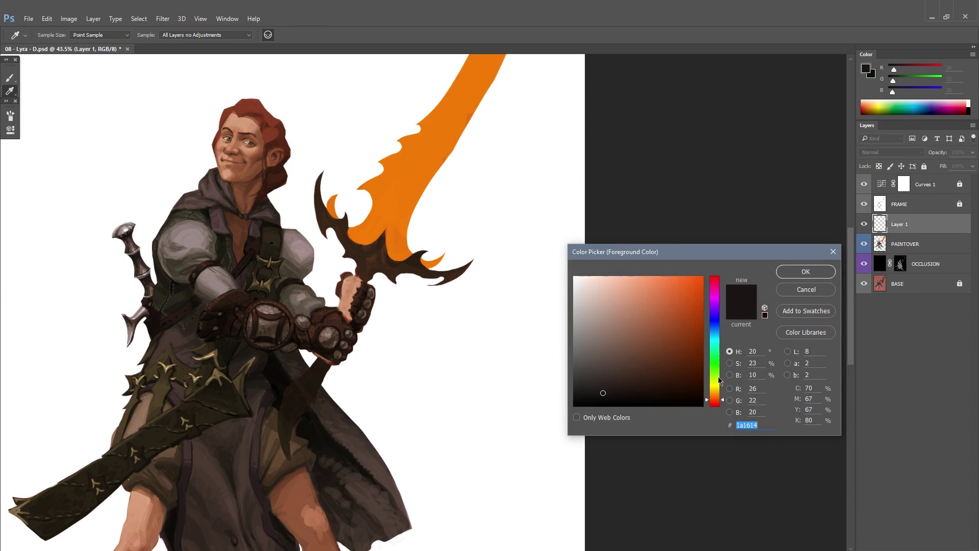
{"action": "left_click_drag", "start_coordinate": [718, 381], "coordinate": [716, 389]}
{"action": "left_click", "coordinate": [631, 303]}
{"action": "left_click", "coordinate": [804, 274]}
{"action": "key", "text": "ctrl+shift+h"}
{"action": "scroll", "coordinate": [204, 434], "scroll_direction": "up", "scroll_amount": 6}
{"action": "left_click_drag", "start_coordinate": [215, 324], "coordinate": [224, 365]}
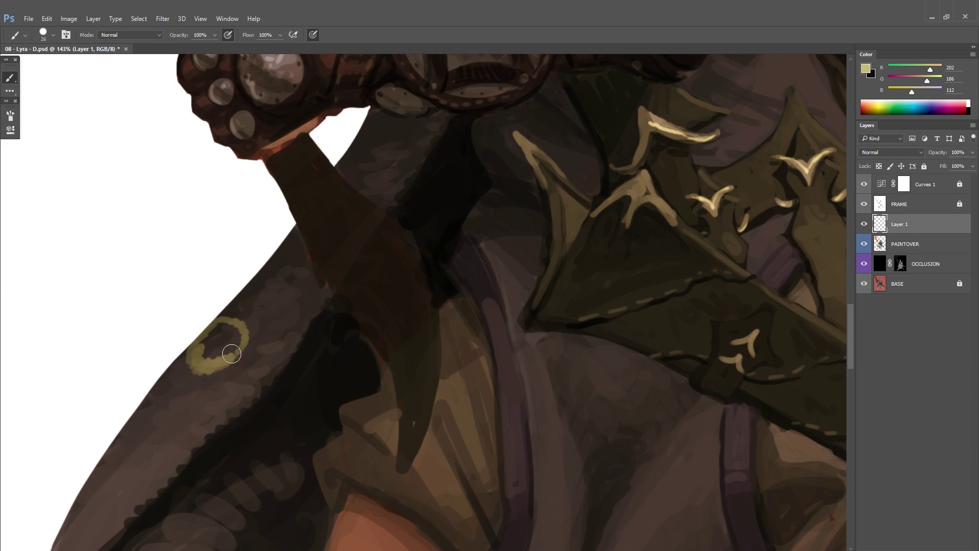
{"action": "scroll", "coordinate": [238, 304], "scroll_direction": "down", "scroll_amount": 5}
{"action": "key", "text": "ctrl+s"}
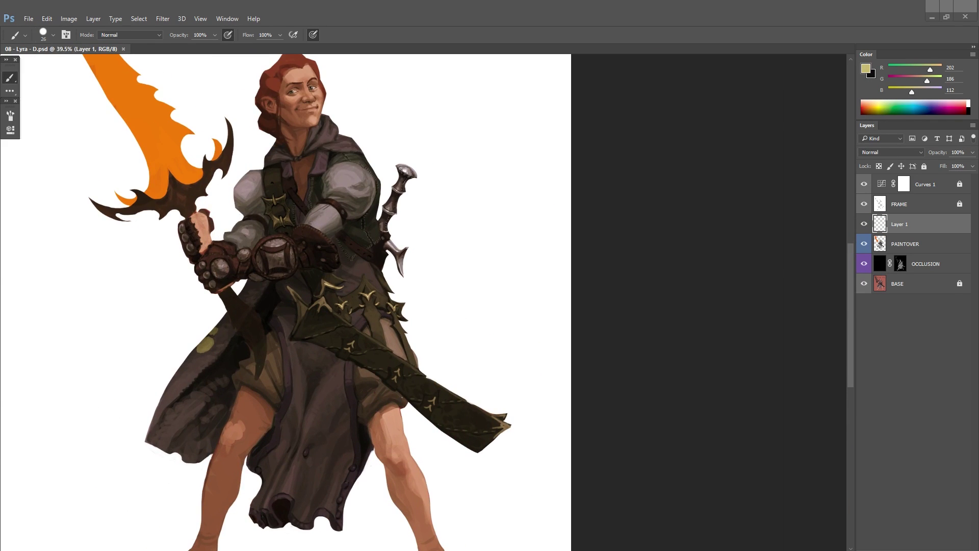
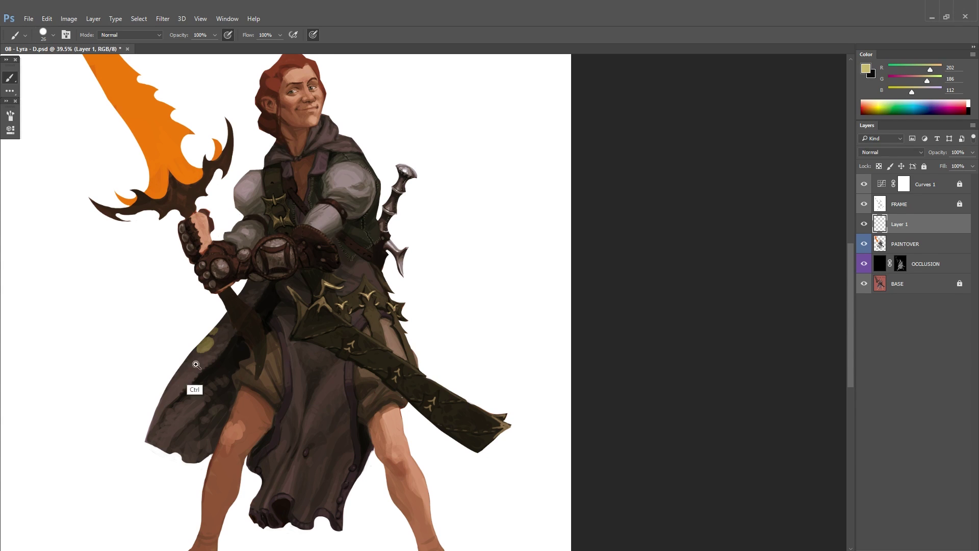
Step: Add more yellow lichen patches along the cloak and hood, lowering brush opacity to 30% and 50%, and mirror the canvas back
{"action": "scroll", "coordinate": [189, 385], "scroll_direction": "up", "scroll_amount": 4}
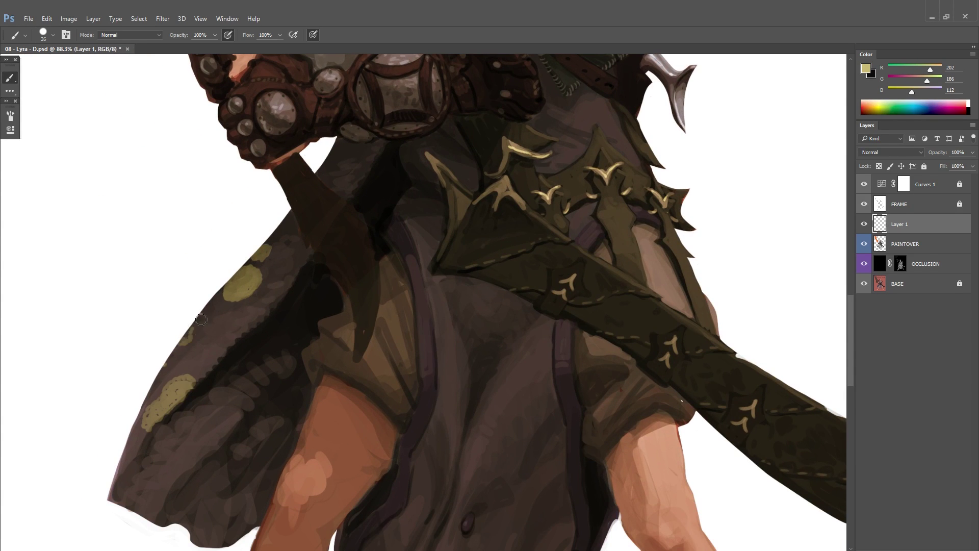
{"action": "scroll", "coordinate": [297, 235], "scroll_direction": "up", "scroll_amount": 10}
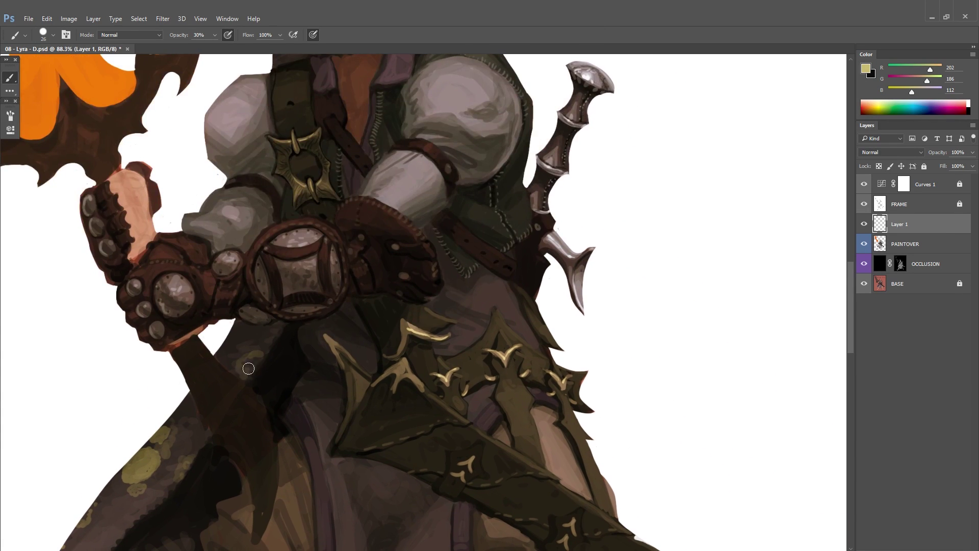
{"action": "key", "text": "3"}
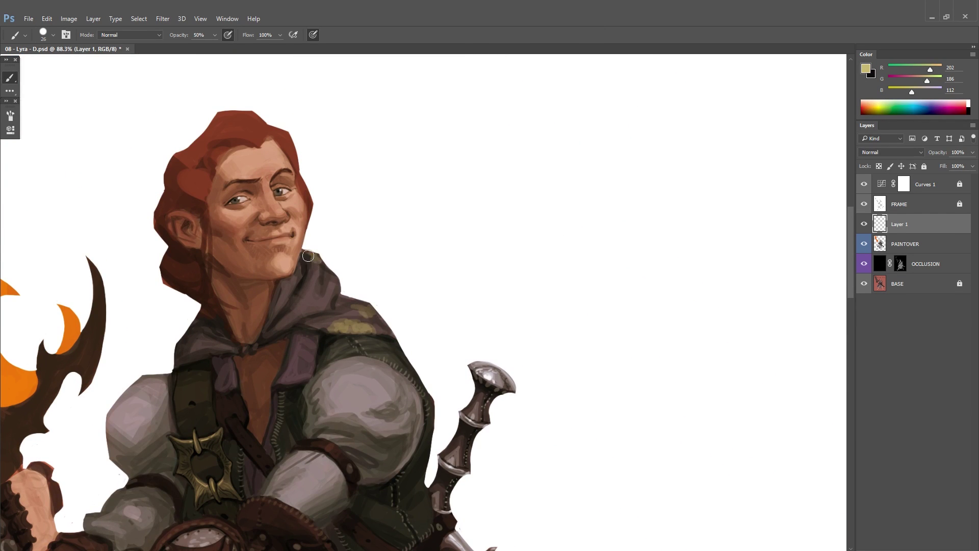
{"action": "scroll", "coordinate": [308, 256], "scroll_direction": "down", "scroll_amount": 4}
{"action": "key", "text": "ctrl+shift+h"}
Step: Erase ring-shaped gaps and speckles from the cloak's yellow lichen patches with a smaller eraser
{"action": "scroll", "coordinate": [290, 299], "scroll_direction": "up", "scroll_amount": 6}
{"action": "key", "text": "d"}
{"action": "key", "text": "e"}
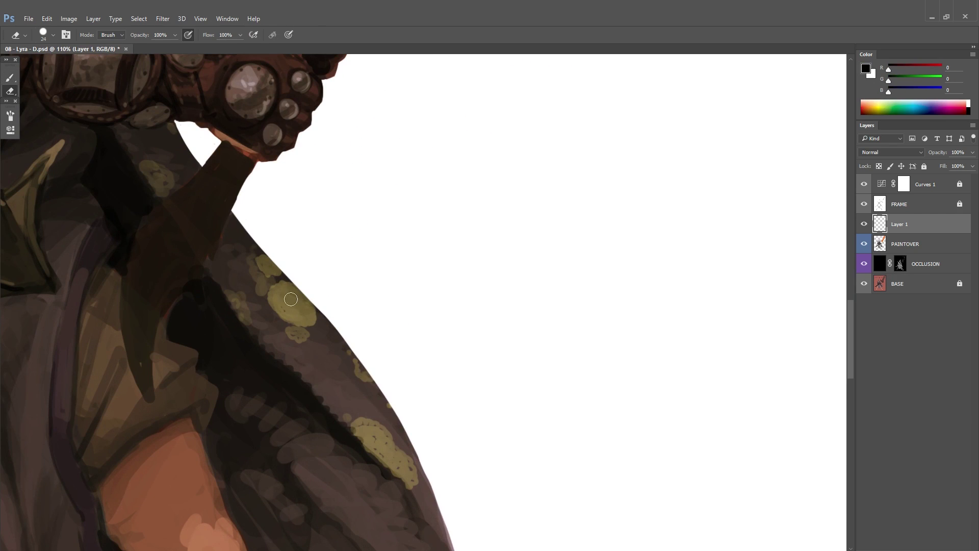
{"action": "right_click", "coordinate": [290, 299]}
{"action": "left_click_drag", "start_coordinate": [387, 300], "coordinate": [371, 299]}
{"action": "key", "text": "Return"}
{"action": "left_click_drag", "start_coordinate": [288, 300], "coordinate": [297, 324]}
{"action": "scroll", "coordinate": [275, 273], "scroll_direction": "down", "scroll_amount": 6}
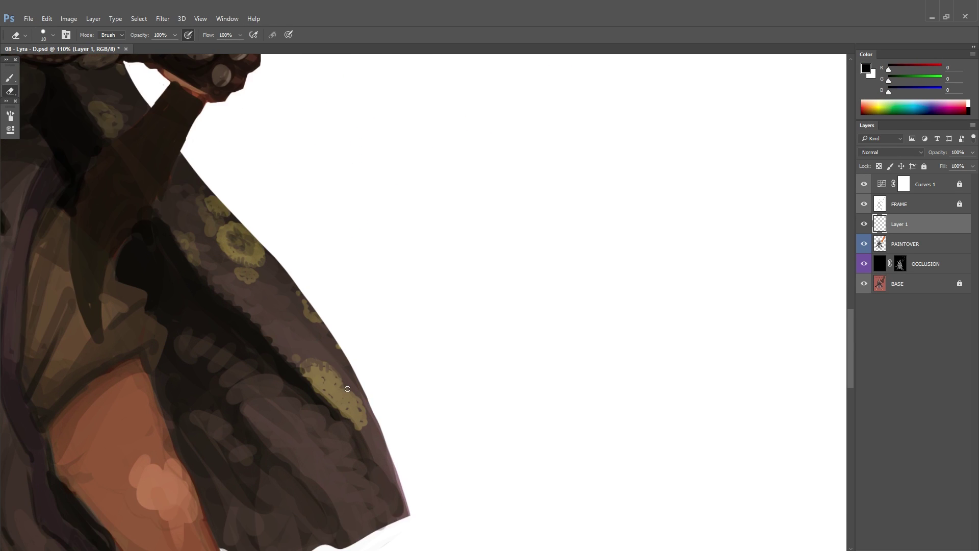
Step: On a new Layer 2, brush orange lichen (R 223, G 108, B 47) between the cloak's yellow patches at 50% opacity
{"action": "key", "text": "b"}
{"action": "key", "text": "5"}
{"action": "left_click", "coordinate": [870, 108]}
{"action": "key", "text": "ctrl+shift+n"}
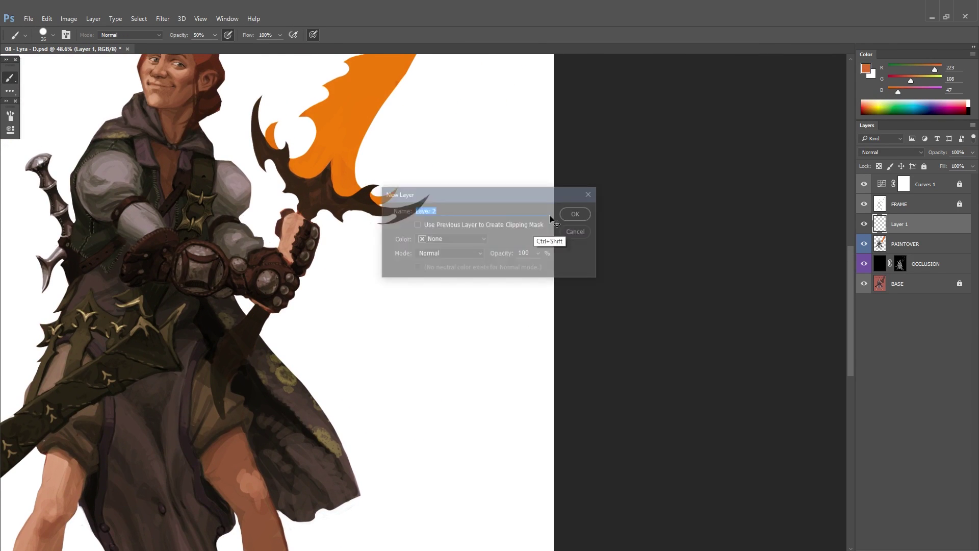
{"action": "key", "text": "Return"}
{"action": "scroll", "coordinate": [269, 312], "scroll_direction": "up", "scroll_amount": 3}
{"action": "mouse_move", "coordinate": [269, 313]}
{"action": "left_mouse_down"}
{"action": "mouse_move", "coordinate": [357, 313]}
{"action": "mouse_move", "coordinate": [316, 356]}
{"action": "left_mouse_up"}
{"action": "scroll", "coordinate": [361, 331], "scroll_direction": "up", "scroll_amount": 2}
Step: Add smaller orange lichen spots to the cloak and hood at 40% opacity with a 20 px brush
{"action": "key", "text": "4"}
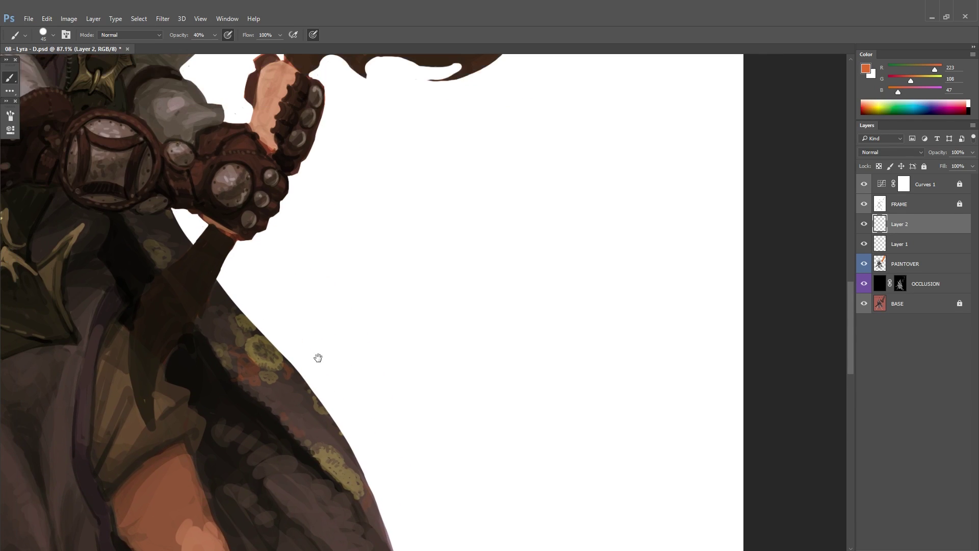
{"action": "scroll", "coordinate": [317, 356], "scroll_direction": "down", "scroll_amount": 3}
{"action": "scroll", "coordinate": [191, 332], "scroll_direction": "up", "scroll_amount": 2}
{"action": "key", "text": "bracketleft"}
{"action": "key", "text": "bracketleft"}
{"action": "key", "text": "bracketleft"}
{"action": "key", "text": "bracketleft"}
{"action": "key", "text": "bracketleft"}
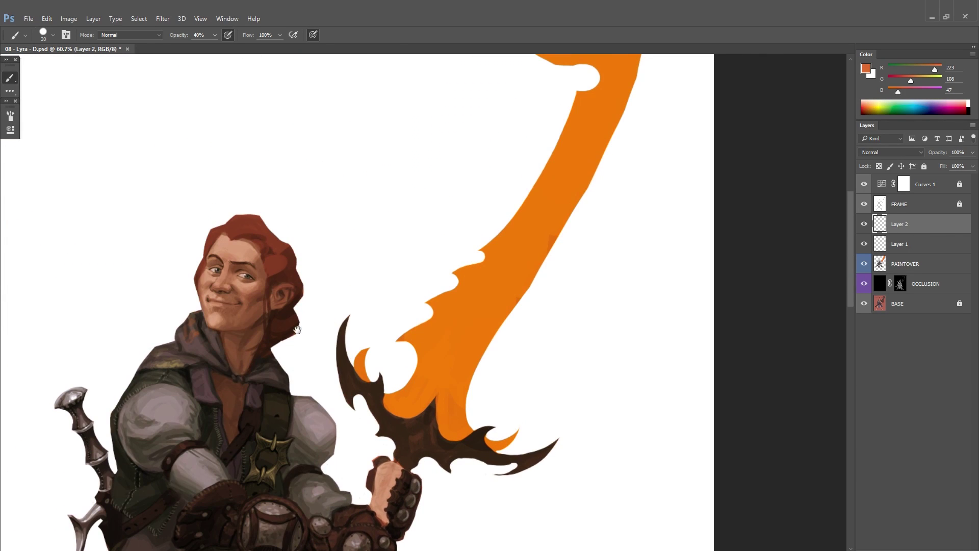
Step: Dab white lichen spots over the cloak and hood at 30% opacity with the 20 px brush
{"action": "key", "text": "d"}
{"action": "key", "text": "x"}
{"action": "key", "text": "3"}
{"action": "scroll", "coordinate": [250, 357], "scroll_direction": "down", "scroll_amount": 5}
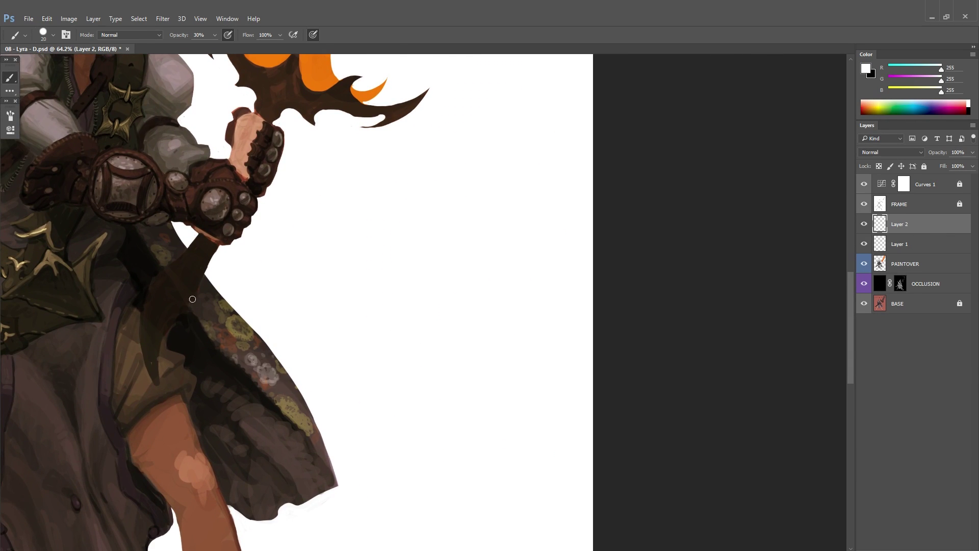
{"action": "scroll", "coordinate": [199, 316], "scroll_direction": "up", "scroll_amount": 2}
{"action": "scroll", "coordinate": [181, 282], "scroll_direction": "down", "scroll_amount": 3}
{"action": "scroll", "coordinate": [212, 363], "scroll_direction": "up", "scroll_amount": 12}
{"action": "scroll", "coordinate": [213, 363], "scroll_direction": "left", "scroll_amount": 9}
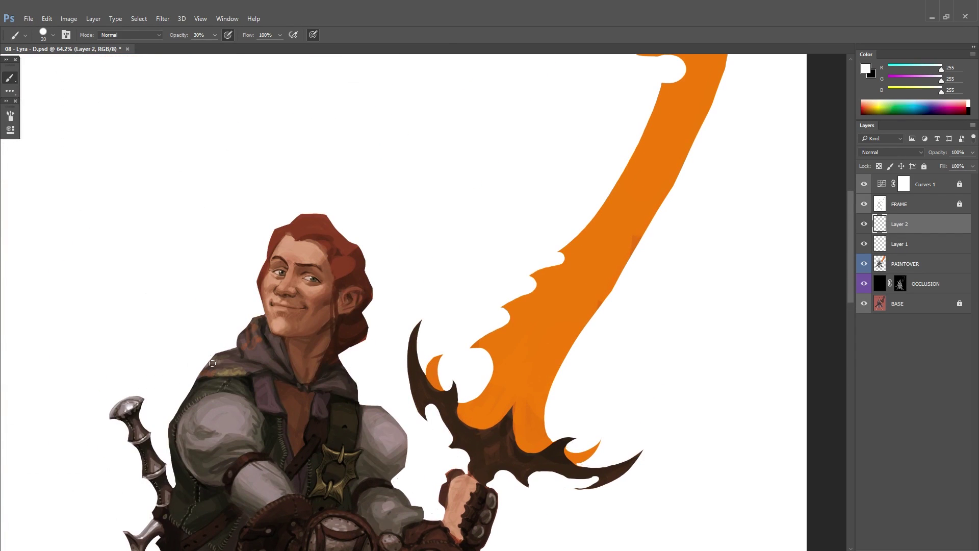
{"action": "scroll", "coordinate": [332, 379], "scroll_direction": "down", "scroll_amount": 10}
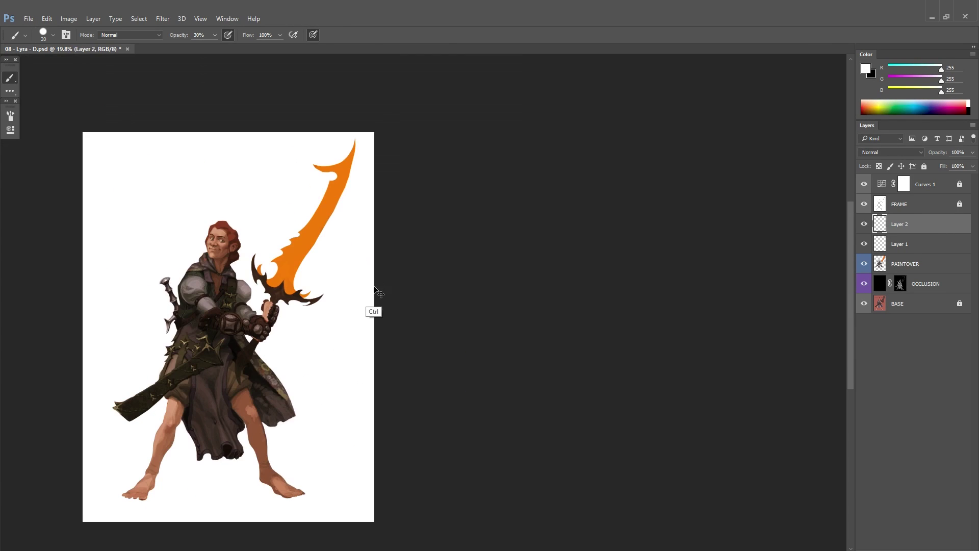
Step: Merge Layer 2 down into Layer 1, rename the merged layer LICHEN, lock it, and make PAINTOVER the active layer
{"action": "key", "text": "ctrl+e"}
{"action": "double_click", "coordinate": [898, 224]}
{"action": "key", "text": "Return"}
{"action": "key", "text": "alt+bracketleft"}
Step: Restore full brush opacity and rework the rear cloak's inner lining with sampled dark purple-greys, using the 20 px brush
{"action": "scroll", "coordinate": [221, 338], "scroll_direction": "up", "scroll_amount": 6}
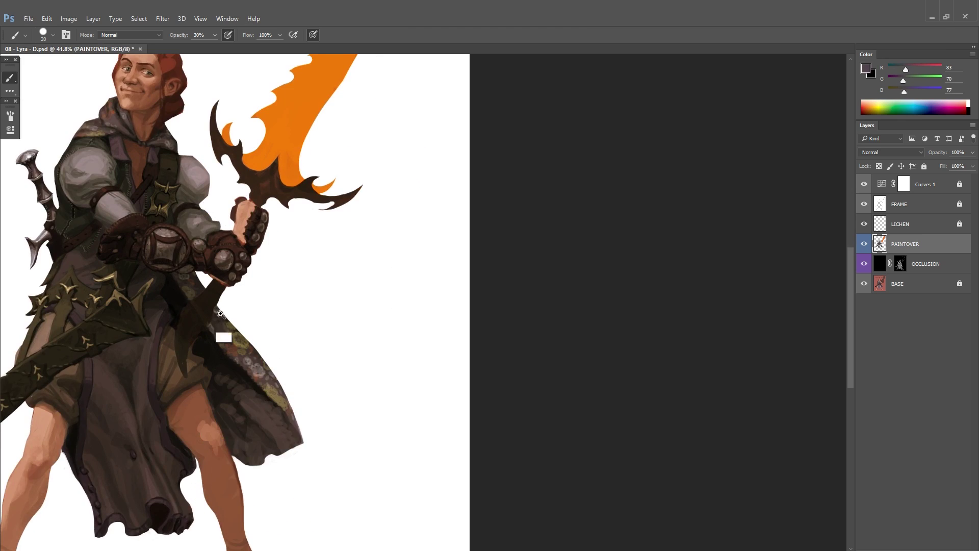
{"action": "key", "text": "0"}
{"action": "left_click", "coordinate": [223, 388], "text": "alt"}
{"action": "scroll", "coordinate": [224, 389], "scroll_direction": "down", "scroll_amount": 3}
{"action": "scroll", "coordinate": [224, 389], "scroll_direction": "right", "scroll_amount": 1}
{"action": "left_click", "coordinate": [262, 339], "text": "alt"}
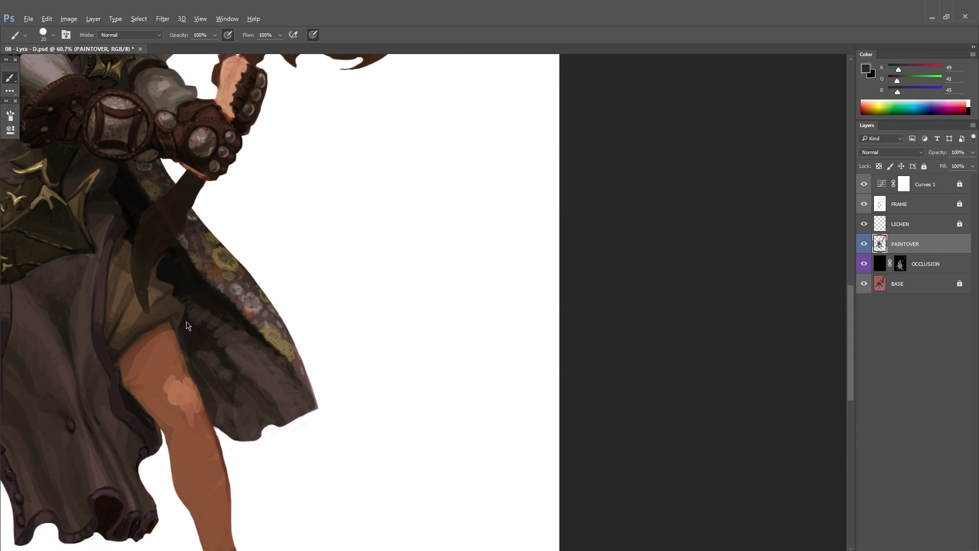
{"action": "scroll", "coordinate": [224, 337], "scroll_direction": "up", "scroll_amount": 3}
{"action": "scroll", "coordinate": [224, 337], "scroll_direction": "down", "scroll_amount": 3}
{"action": "scroll", "coordinate": [224, 337], "scroll_direction": "left", "scroll_amount": 1}
{"action": "left_click", "coordinate": [237, 283], "text": "alt"}
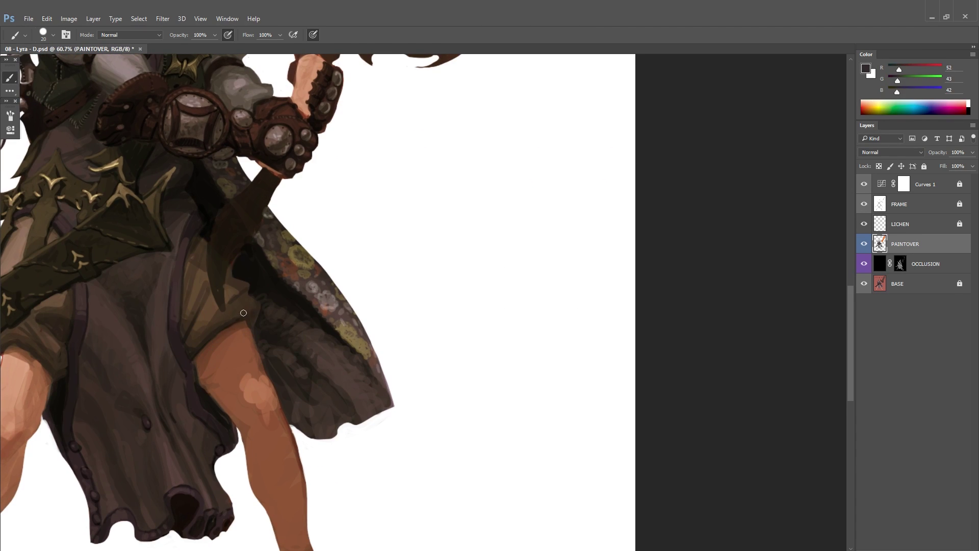
Step: Smooth the central cloth of the tabard with sampled warm and purple-greys, using the 20 px brush
{"action": "left_click", "coordinate": [212, 356], "text": "alt"}
{"action": "scroll", "coordinate": [212, 356], "scroll_direction": "down", "scroll_amount": 5}
{"action": "scroll", "coordinate": [188, 383], "scroll_direction": "up", "scroll_amount": 5}
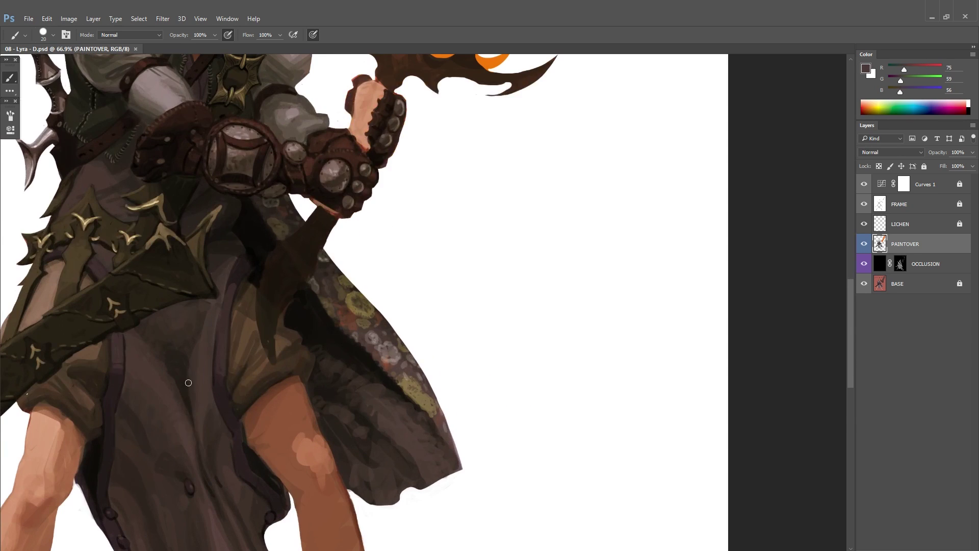
{"action": "scroll", "coordinate": [225, 285], "scroll_direction": "down", "scroll_amount": 3}
{"action": "scroll", "coordinate": [153, 418], "scroll_direction": "up", "scroll_amount": 2}
{"action": "left_click", "coordinate": [144, 439], "text": "alt"}
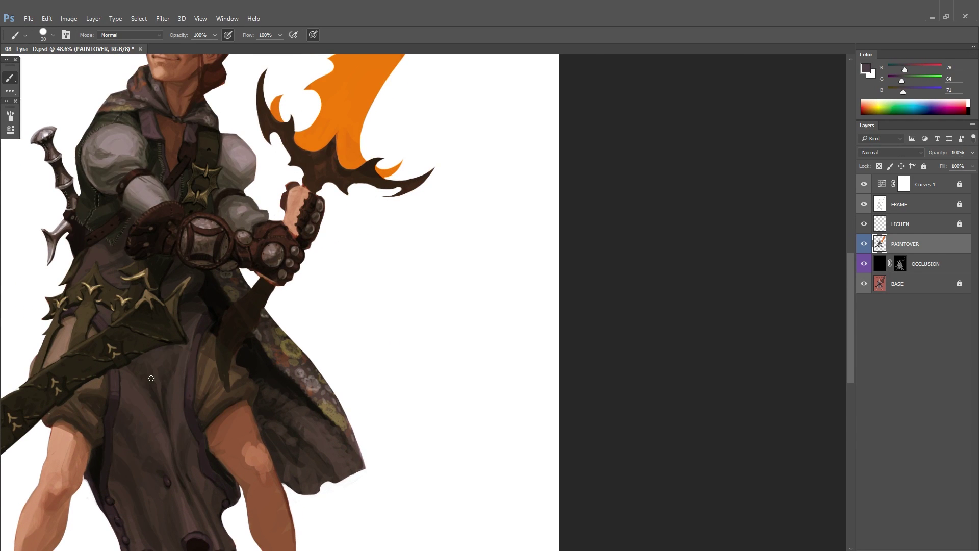
Step: Blend the shadowed folds of the tabard just below the scabbard with sampled dark purple-greys
{"action": "left_click", "coordinate": [151, 378], "text": "alt"}
{"action": "scroll", "coordinate": [151, 378], "scroll_direction": "down", "scroll_amount": 3}
{"action": "scroll", "coordinate": [153, 377], "scroll_direction": "up", "scroll_amount": 3}
{"action": "left_click", "coordinate": [167, 398], "text": "alt"}
{"action": "scroll", "coordinate": [168, 398], "scroll_direction": "down", "scroll_amount": 3}
{"action": "scroll", "coordinate": [155, 356], "scroll_direction": "up", "scroll_amount": 3}
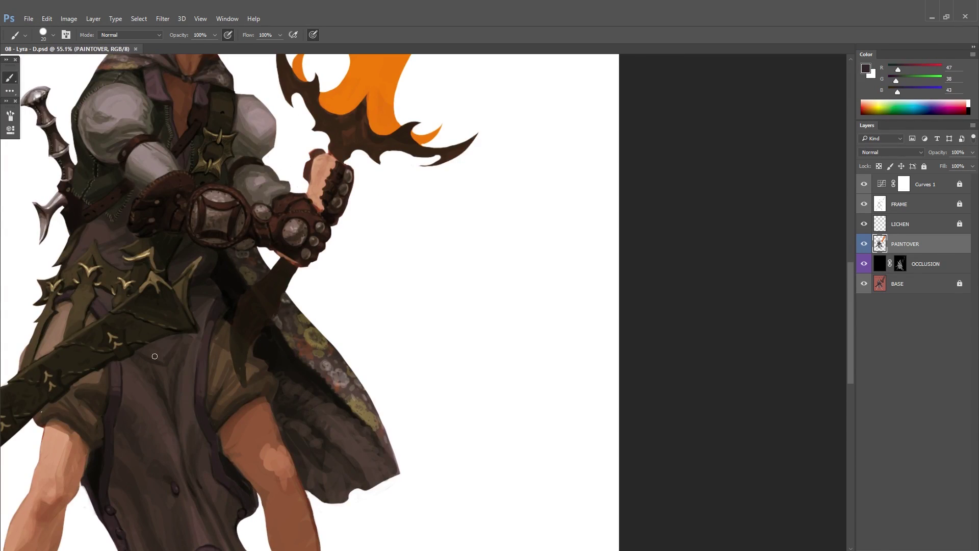
{"action": "scroll", "coordinate": [157, 374], "scroll_direction": "down", "scroll_amount": 3}
{"action": "scroll", "coordinate": [203, 367], "scroll_direction": "up", "scroll_amount": 3}
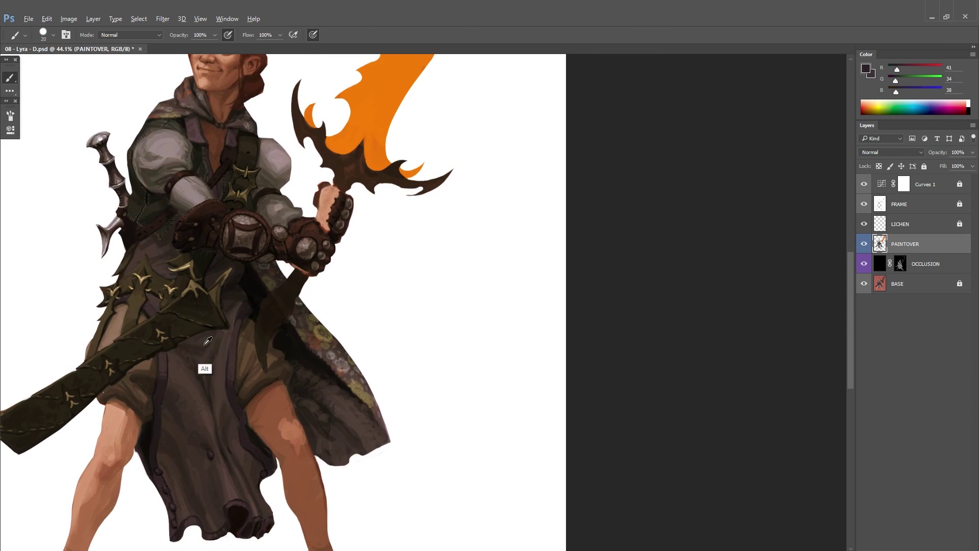
Step: Even out the tabard's upper folds in a sampled dark grey and save the document
{"action": "left_click", "coordinate": [203, 367], "text": "alt"}
{"action": "scroll", "coordinate": [203, 368], "scroll_direction": "down", "scroll_amount": 3}
{"action": "scroll", "coordinate": [137, 349], "scroll_direction": "up", "scroll_amount": 2}
{"action": "scroll", "coordinate": [138, 349], "scroll_direction": "down", "scroll_amount": 3}
{"action": "scroll", "coordinate": [174, 428], "scroll_direction": "up", "scroll_amount": 2}
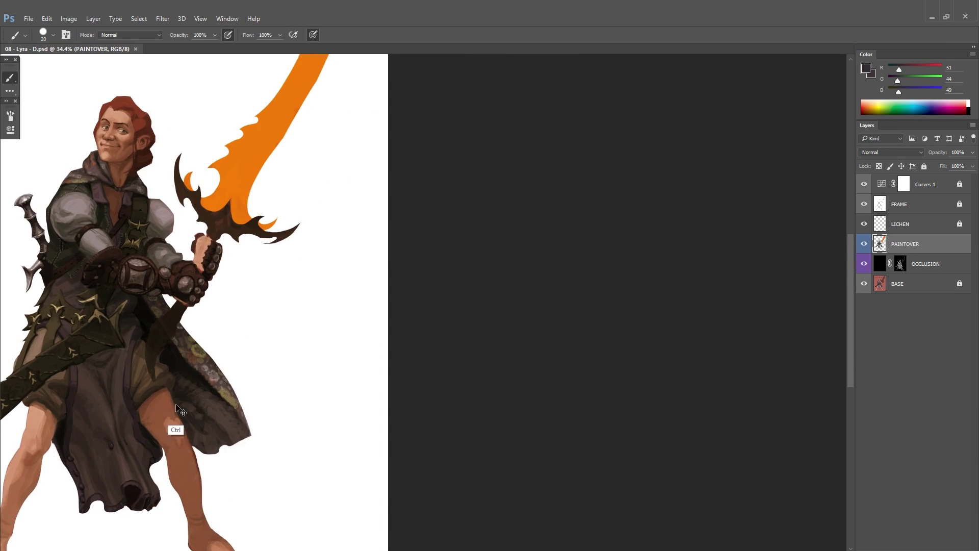
Step: Mirror the canvas, duplicate the document as "08 - Lyra - D copy", and save the copy as a PSD
{"action": "key", "text": "ctrl+shift+h"}
{"action": "left_click", "coordinate": [68, 19]}
{"action": "left_click", "coordinate": [89, 159]}
{"action": "left_click", "coordinate": [572, 225]}
{"action": "key", "text": "ctrl+s"}
{"action": "key", "text": "Return"}
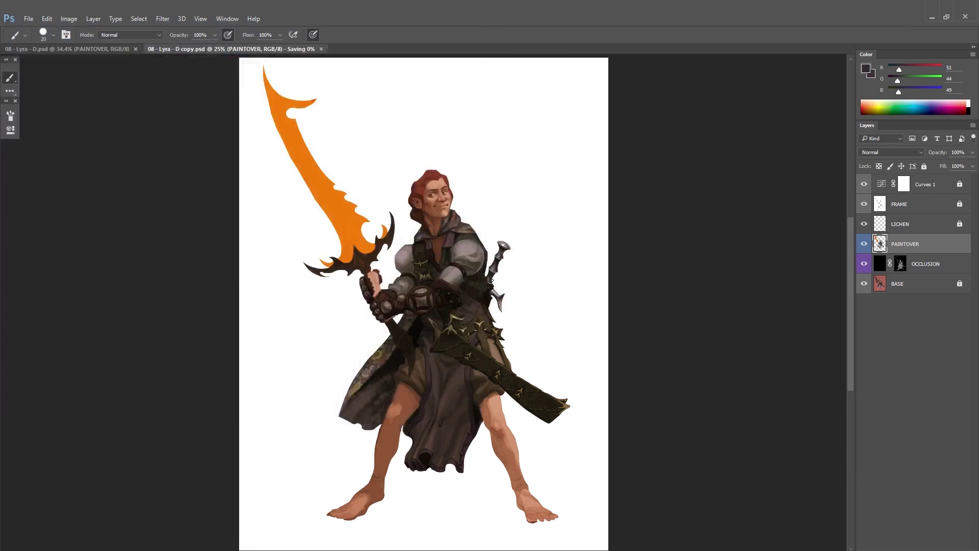
Step: Close the "08 - Lyra - D copy" document and mirror the canvas of "08 - Lyra - D"
{"action": "key", "text": "ctrl+w"}
{"action": "scroll", "coordinate": [491, 282], "scroll_direction": "up", "scroll_amount": 2}
{"action": "scroll", "coordinate": [394, 295], "scroll_direction": "left", "scroll_amount": 3}
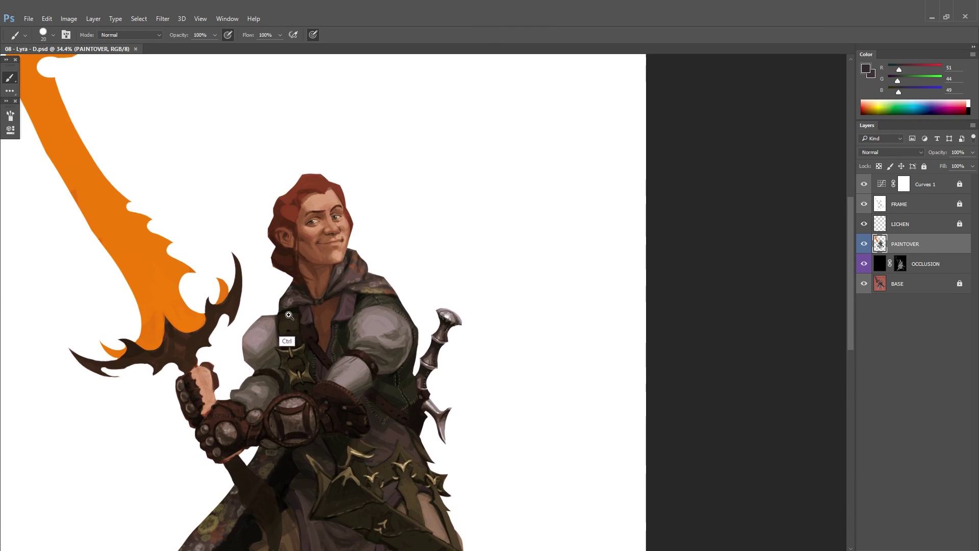
{"action": "left_click", "coordinate": [269, 332], "text": "alt"}
{"action": "left_click", "coordinate": [269, 331], "text": "alt"}
{"action": "key", "text": "ctrl+0"}
{"action": "key", "text": "ctrl+shift+h"}
Step: Reset the colours to default black and white and lower the brush opacity to 40% for shading the upper body
{"action": "scroll", "coordinate": [374, 282], "scroll_direction": "up", "scroll_amount": 3}
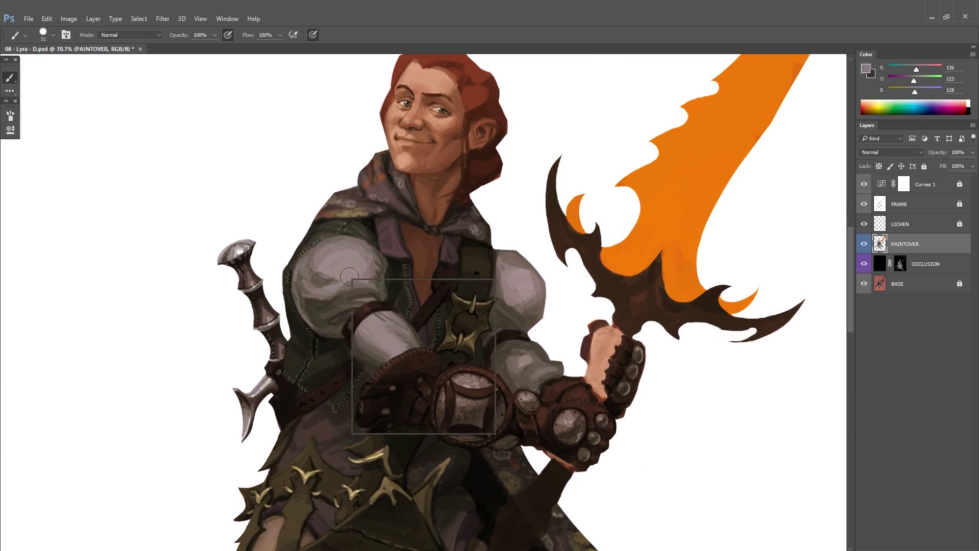
{"action": "key", "text": "ctrl+0"}
{"action": "scroll", "coordinate": [375, 282], "scroll_direction": "up", "scroll_amount": 3}
{"action": "key", "text": "d"}
{"action": "key", "text": "4"}
{"action": "scroll", "coordinate": [331, 295], "scroll_direction": "down", "scroll_amount": 2}
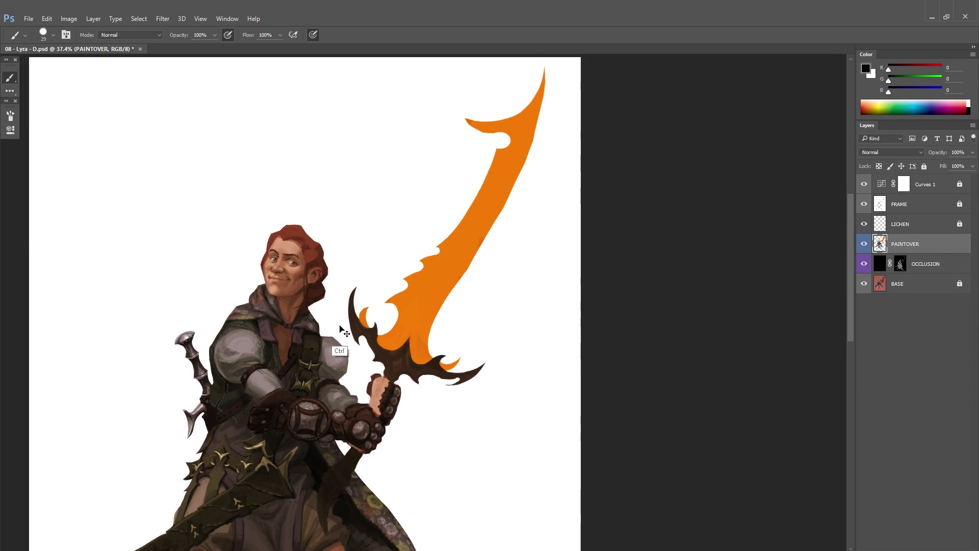
{"action": "scroll", "coordinate": [281, 309], "scroll_direction": "up", "scroll_amount": 2}
{"action": "key", "text": "ctrl+0"}
{"action": "scroll", "coordinate": [382, 313], "scroll_direction": "up", "scroll_amount": 3}
{"action": "key", "text": "ctrl+0"}
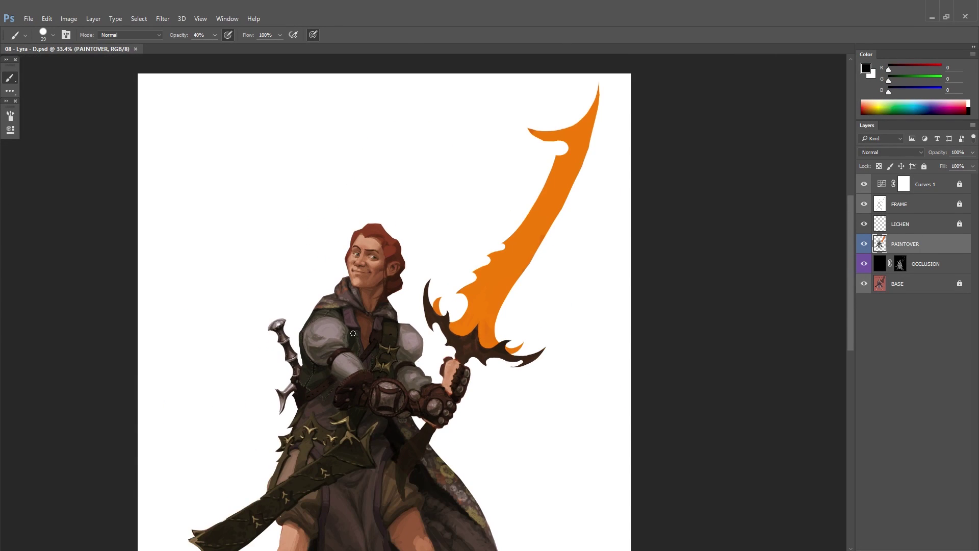
Step: Touch up the upper-body shading with a sampled dark grey at full brush opacity and save the document
{"action": "scroll", "coordinate": [242, 319], "scroll_direction": "up", "scroll_amount": 2}
{"action": "left_click", "coordinate": [233, 340], "text": "alt"}
{"action": "left_click_drag", "start_coordinate": [464, 310], "coordinate": [387, 297]}
{"action": "key", "text": "ctrl+s"}
{"action": "left_click_drag", "start_coordinate": [493, 225], "coordinate": [354, 274]}
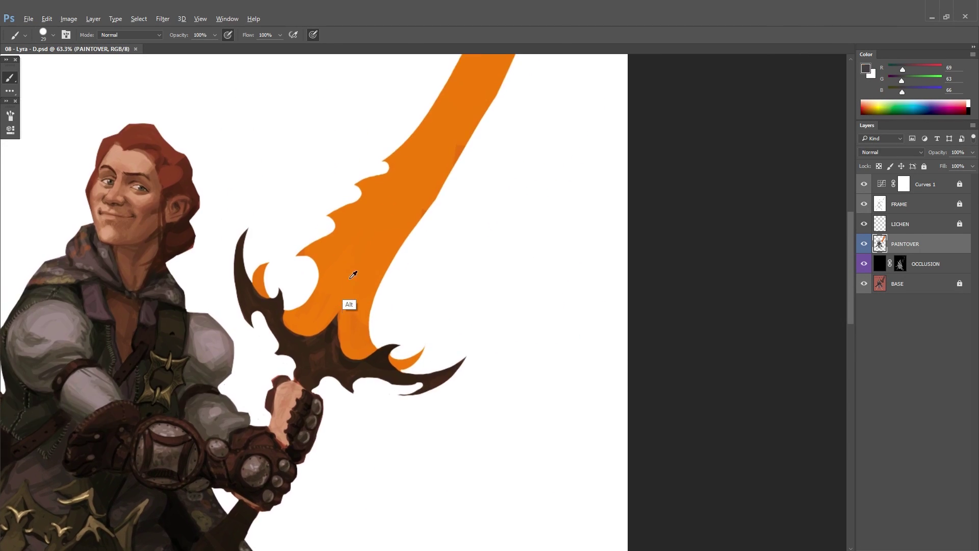
Step: Try recolouring the sword's crossguard in dark red (RGB 141, 37, 13) and the hilt below the hands in sampled dark grey
{"action": "left_click", "coordinate": [338, 312], "text": "alt"}
{"action": "left_click", "coordinate": [866, 68]}
{"action": "left_click", "coordinate": [691, 335]}
{"action": "key", "text": "Return"}
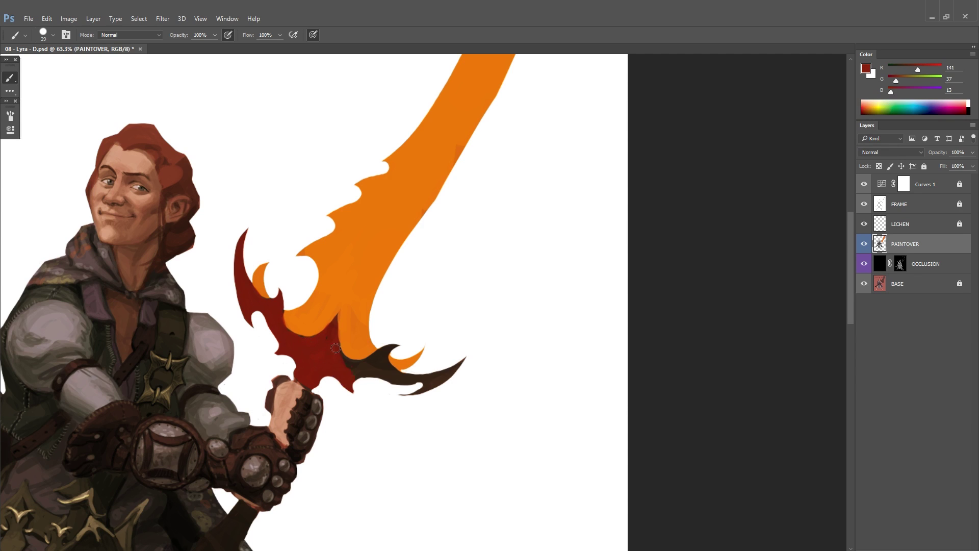
{"action": "scroll", "coordinate": [403, 250], "scroll_direction": "down", "scroll_amount": 2}
{"action": "left_click", "coordinate": [263, 467], "text": "alt"}
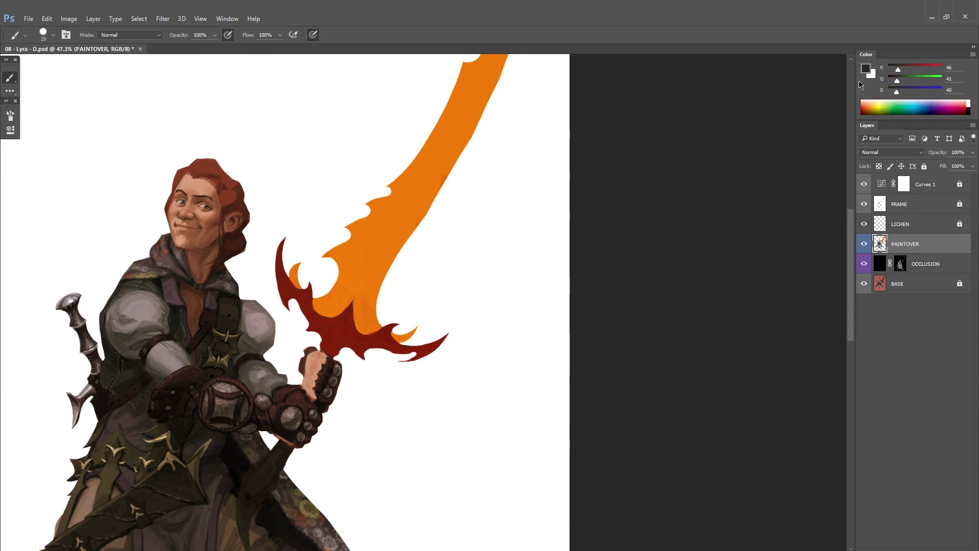
{"action": "scroll", "coordinate": [310, 363], "scroll_direction": "up", "scroll_amount": 1}
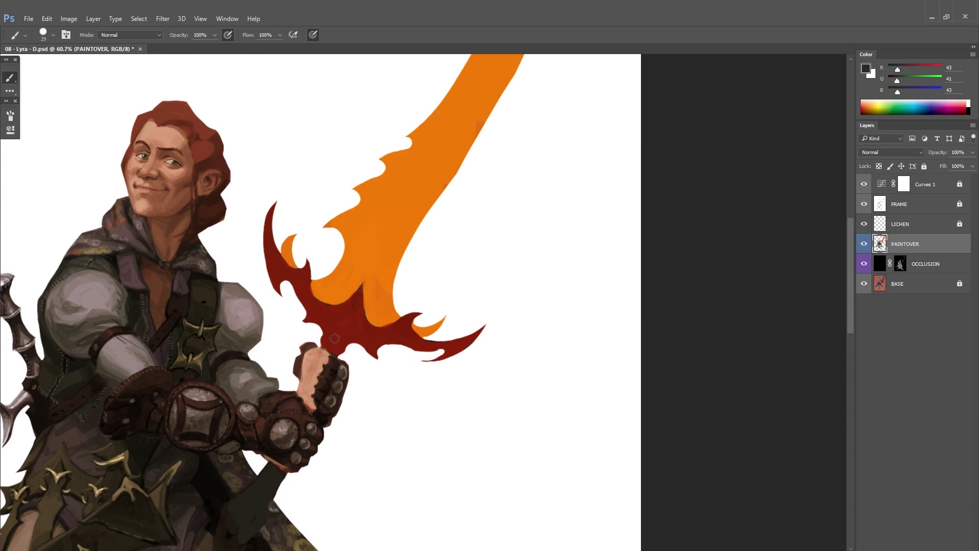
{"action": "left_click", "coordinate": [329, 341], "text": "alt"}
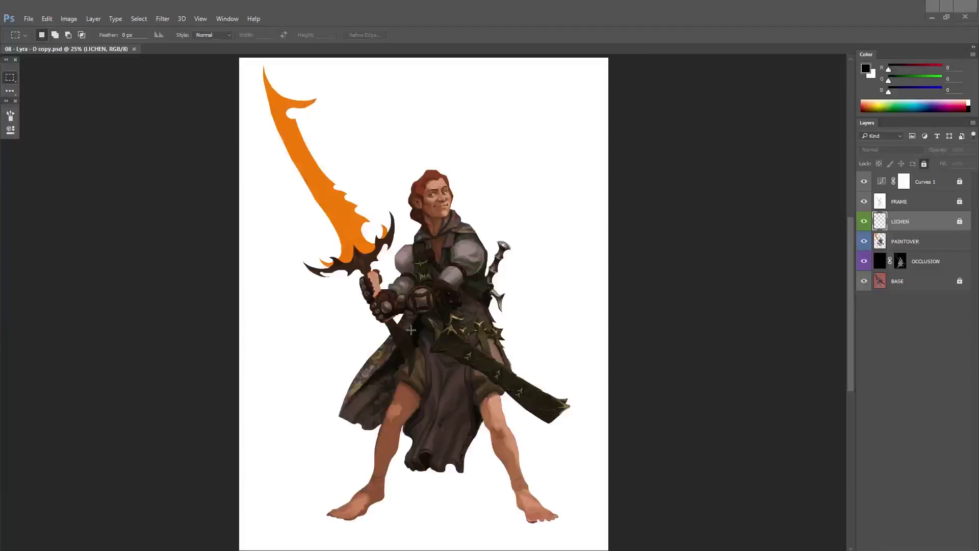
Step: In the "08 - Lyra - D copy" document, refine the light areas of the sleeves and round gauntlet plate with sampled light greys
{"action": "scroll", "coordinate": [383, 367], "scroll_direction": "up", "scroll_amount": 4}
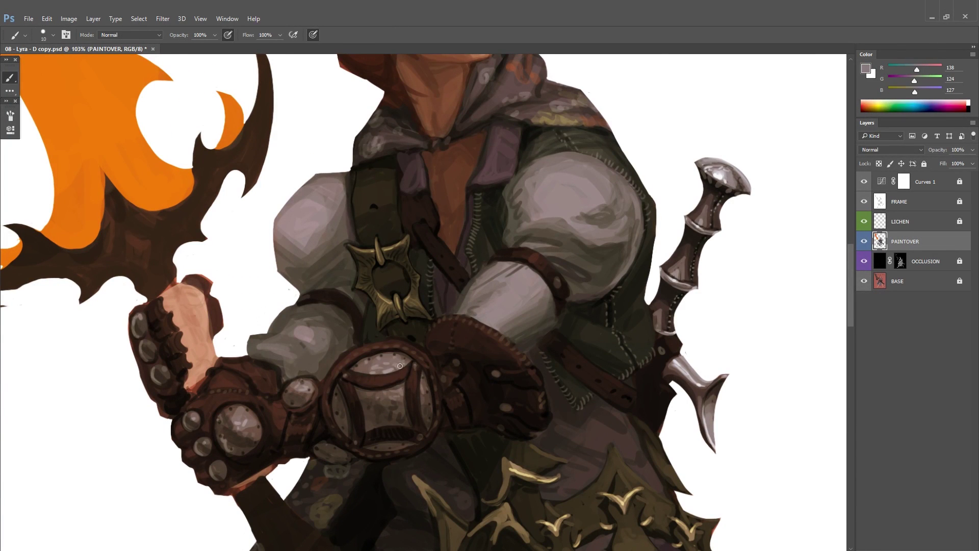
{"action": "left_click", "coordinate": [400, 366], "text": "alt"}
{"action": "scroll", "coordinate": [395, 361], "scroll_direction": "down", "scroll_amount": 1}
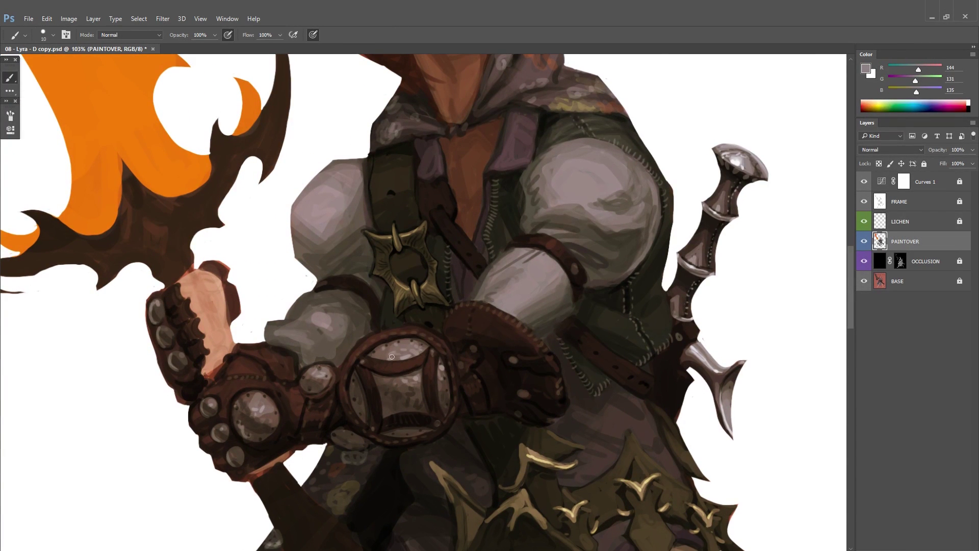
{"action": "scroll", "coordinate": [322, 373], "scroll_direction": "up", "scroll_amount": 3}
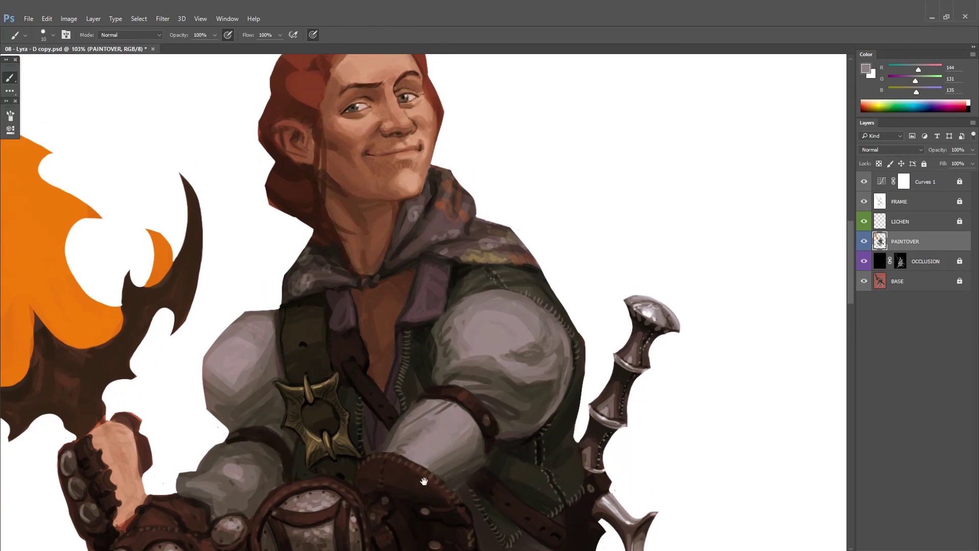
Step: Darken the shoulder strap around the brass buckle with sampled dark browns and mirror the canvas
{"action": "left_click", "coordinate": [322, 398], "text": "alt"}
{"action": "left_click", "coordinate": [322, 398], "text": "alt"}
{"action": "scroll", "coordinate": [318, 408], "scroll_direction": "up", "scroll_amount": 3}
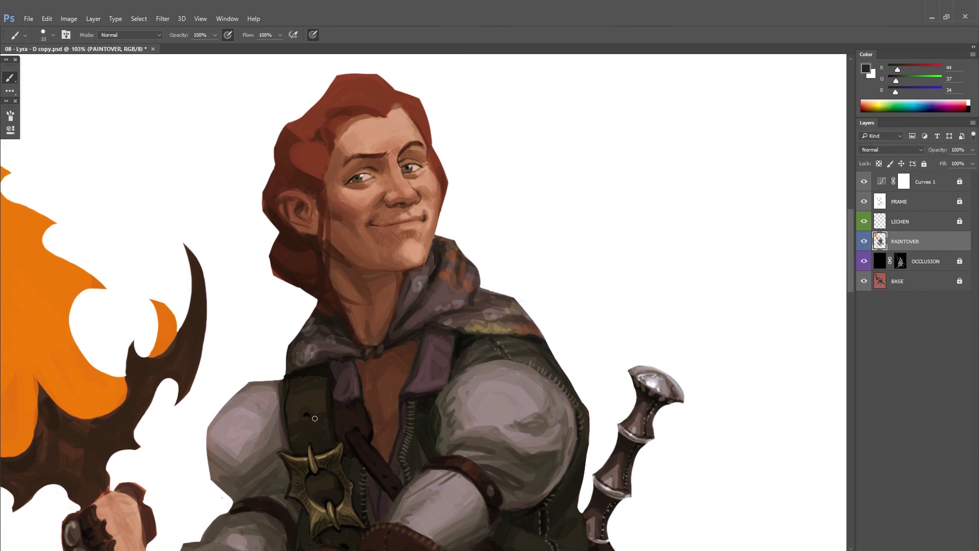
{"action": "left_click", "coordinate": [287, 413], "text": "alt"}
{"action": "scroll", "coordinate": [287, 413], "scroll_direction": "down", "scroll_amount": 2}
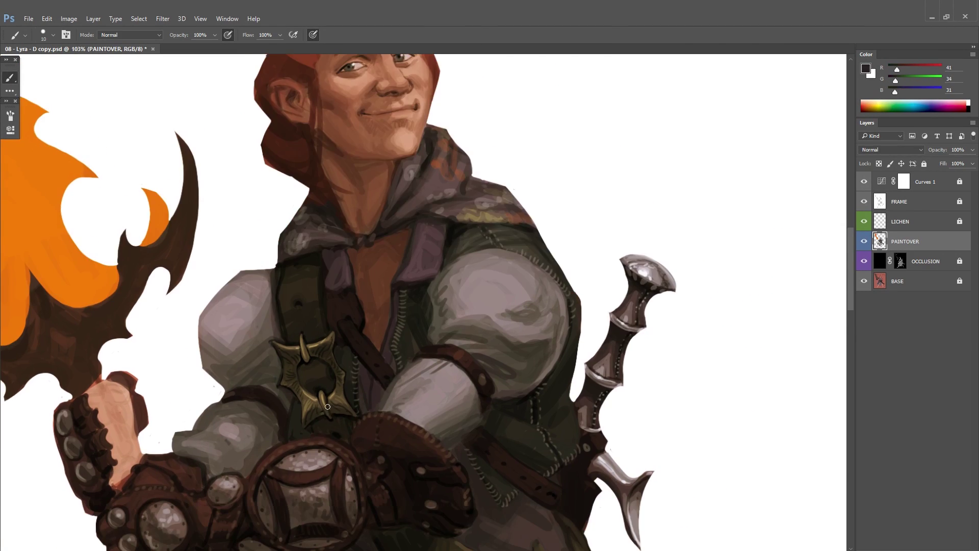
{"action": "scroll", "coordinate": [385, 374], "scroll_direction": "up", "scroll_amount": 3}
{"action": "scroll", "coordinate": [266, 476], "scroll_direction": "down", "scroll_amount": 4}
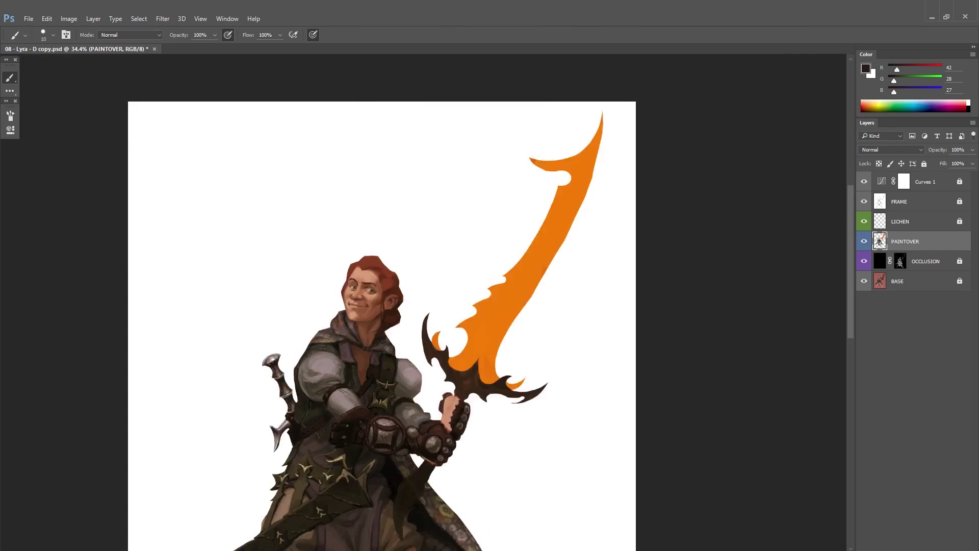
Step: Blend the near arm's puffed shoulder and forearm sleeve with sampled mauve-greys
{"action": "scroll", "coordinate": [310, 385], "scroll_direction": "up", "scroll_amount": 4}
{"action": "left_click", "coordinate": [310, 385], "text": "alt"}
{"action": "scroll", "coordinate": [310, 385], "scroll_direction": "down", "scroll_amount": 4}
{"action": "scroll", "coordinate": [376, 322], "scroll_direction": "up", "scroll_amount": 4}
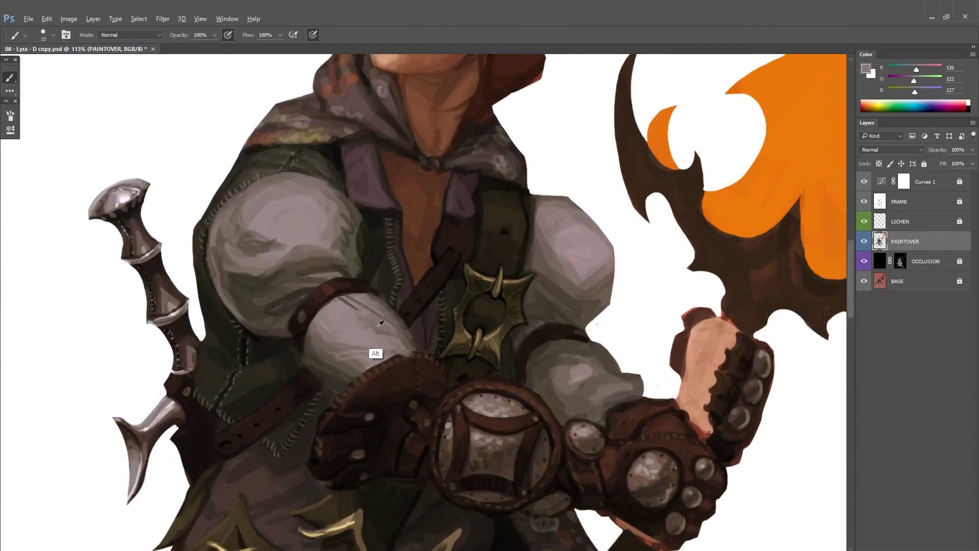
{"action": "left_click", "coordinate": [377, 322], "text": "alt"}
{"action": "scroll", "coordinate": [377, 322], "scroll_direction": "down", "scroll_amount": 4}
{"action": "scroll", "coordinate": [396, 334], "scroll_direction": "up", "scroll_amount": 5}
{"action": "left_click", "coordinate": [395, 334], "text": "alt"}
{"action": "scroll", "coordinate": [395, 334], "scroll_direction": "down", "scroll_amount": 4}
{"action": "scroll", "coordinate": [290, 417], "scroll_direction": "up", "scroll_amount": 3}
Step: Deepen the shadows around the near sleeve's leather band and refine the far forearm sleeve with sampled tones
{"action": "left_click", "coordinate": [290, 417], "text": "alt"}
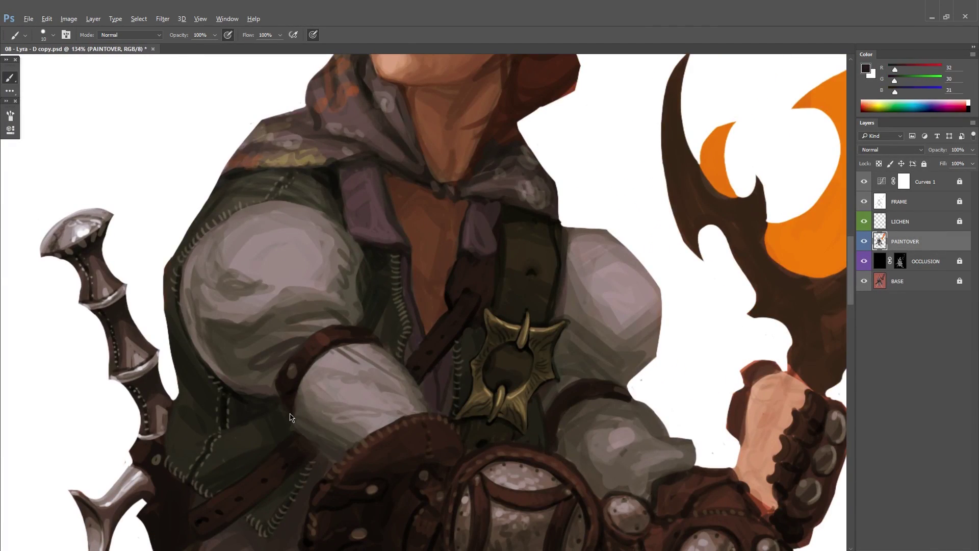
{"action": "scroll", "coordinate": [456, 396], "scroll_direction": "down", "scroll_amount": 4}
{"action": "scroll", "coordinate": [414, 354], "scroll_direction": "up", "scroll_amount": 4}
{"action": "left_click", "coordinate": [415, 354], "text": "alt"}
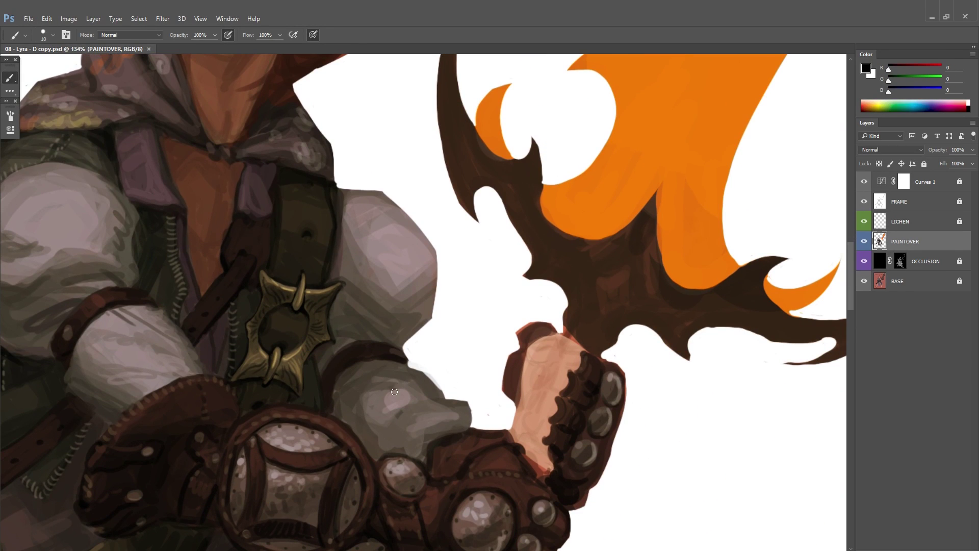
{"action": "scroll", "coordinate": [415, 354], "scroll_direction": "down", "scroll_amount": 4}
{"action": "scroll", "coordinate": [544, 370], "scroll_direction": "up", "scroll_amount": 4}
{"action": "scroll", "coordinate": [544, 370], "scroll_direction": "down", "scroll_amount": 4}
{"action": "scroll", "coordinate": [341, 475], "scroll_direction": "up", "scroll_amount": 3}
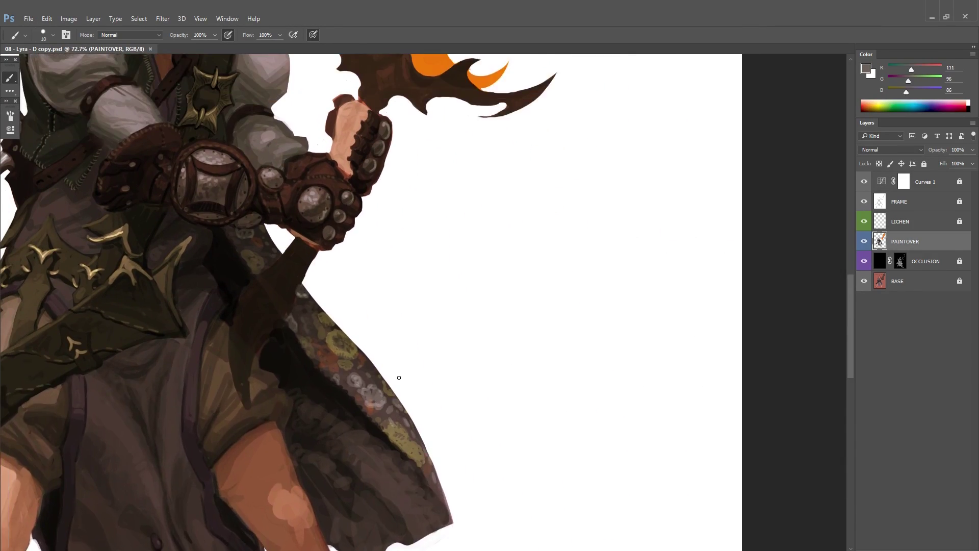
Step: Darken the cloak's inner lining and the gaps beside the tabard with sampled near-black tones
{"action": "left_click", "coordinate": [341, 474], "text": "alt"}
{"action": "scroll", "coordinate": [341, 474], "scroll_direction": "down", "scroll_amount": 4}
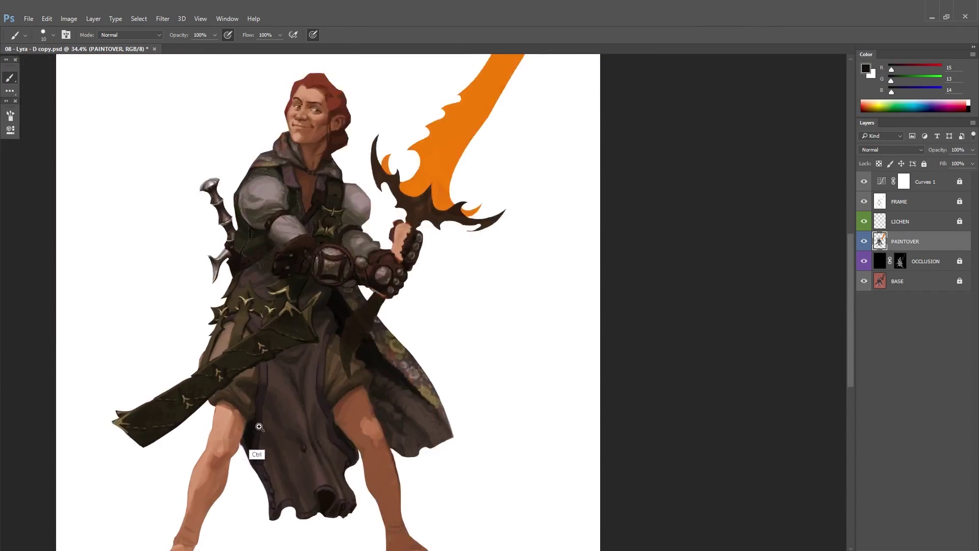
{"action": "scroll", "coordinate": [391, 430], "scroll_direction": "up", "scroll_amount": 3}
{"action": "left_click", "coordinate": [391, 430], "text": "alt"}
{"action": "scroll", "coordinate": [365, 411], "scroll_direction": "down", "scroll_amount": 4}
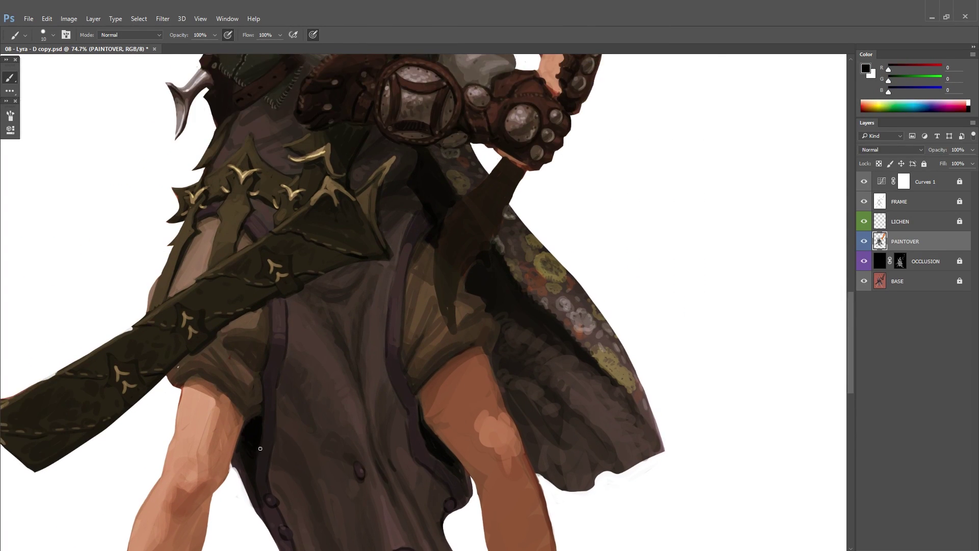
{"action": "scroll", "coordinate": [318, 410], "scroll_direction": "up", "scroll_amount": 3}
{"action": "left_click", "coordinate": [317, 409], "text": "alt"}
{"action": "scroll", "coordinate": [303, 404], "scroll_direction": "down", "scroll_amount": 4}
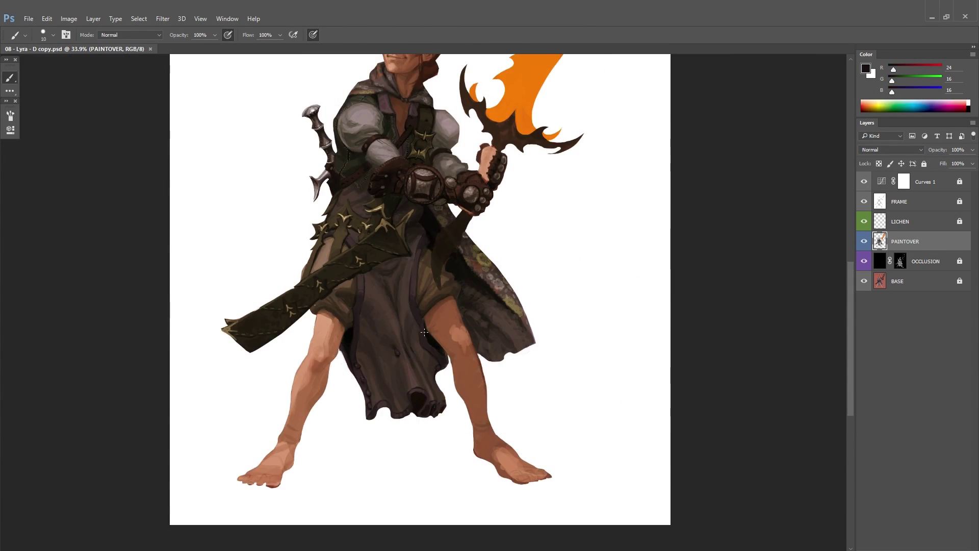
Step: Deepen the shadows around the spiked belt and waist with sampled near-black and dark purple-brown
{"action": "scroll", "coordinate": [382, 389], "scroll_direction": "up", "scroll_amount": 3}
{"action": "left_click", "coordinate": [263, 338], "text": "alt"}
{"action": "scroll", "coordinate": [262, 338], "scroll_direction": "down", "scroll_amount": 3}
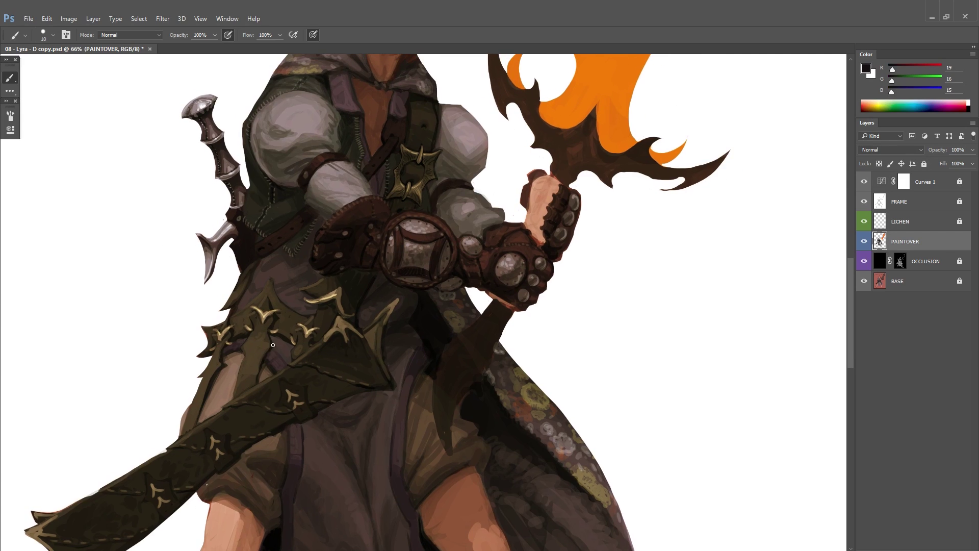
{"action": "scroll", "coordinate": [333, 309], "scroll_direction": "up", "scroll_amount": 3}
{"action": "left_click", "coordinate": [333, 309], "text": "alt"}
{"action": "scroll", "coordinate": [388, 279], "scroll_direction": "down", "scroll_amount": 2}
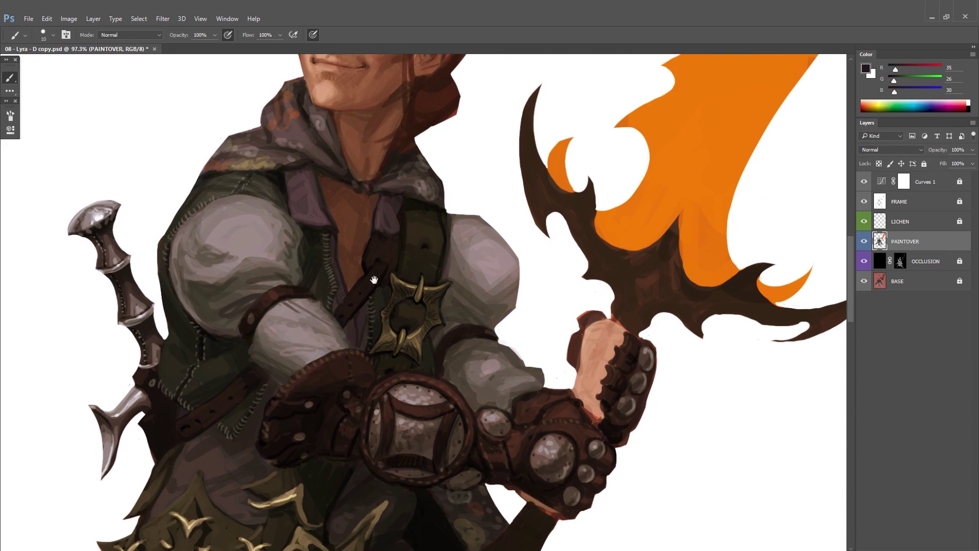
{"action": "scroll", "coordinate": [361, 355], "scroll_direction": "down", "scroll_amount": 1}
{"action": "scroll", "coordinate": [286, 378], "scroll_direction": "down", "scroll_amount": 3}
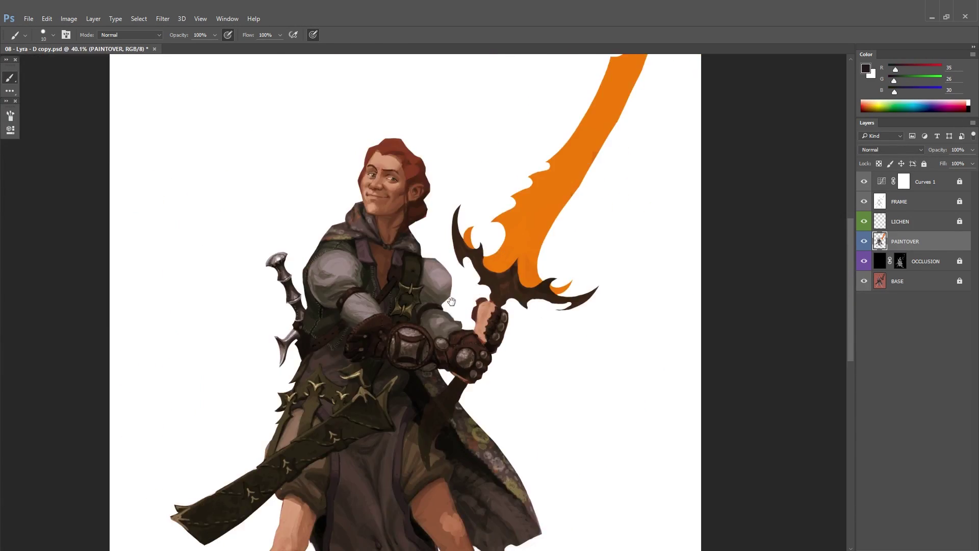
Step: Lay broad sampled warm browns over the shorts leg beside the cloak, using the 47 px brush
{"action": "scroll", "coordinate": [306, 372], "scroll_direction": "up", "scroll_amount": 3}
{"action": "left_click", "coordinate": [316, 371], "text": "alt"}
{"action": "scroll", "coordinate": [316, 372], "scroll_direction": "down", "scroll_amount": 3}
{"action": "scroll", "coordinate": [335, 370], "scroll_direction": "up", "scroll_amount": 2}
{"action": "scroll", "coordinate": [335, 370], "scroll_direction": "down", "scroll_amount": 2}
{"action": "scroll", "coordinate": [335, 370], "scroll_direction": "left", "scroll_amount": 1}
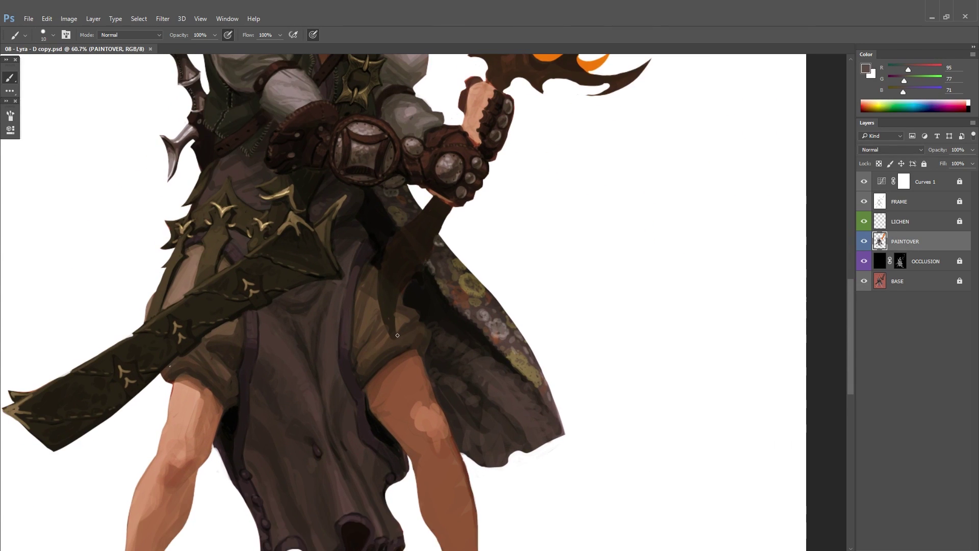
{"action": "scroll", "coordinate": [360, 326], "scroll_direction": "up", "scroll_amount": 1}
{"action": "scroll", "coordinate": [387, 322], "scroll_direction": "up", "scroll_amount": 1}
{"action": "scroll", "coordinate": [388, 321], "scroll_direction": "right", "scroll_amount": 1}
{"action": "left_click", "coordinate": [388, 376], "text": "alt"}
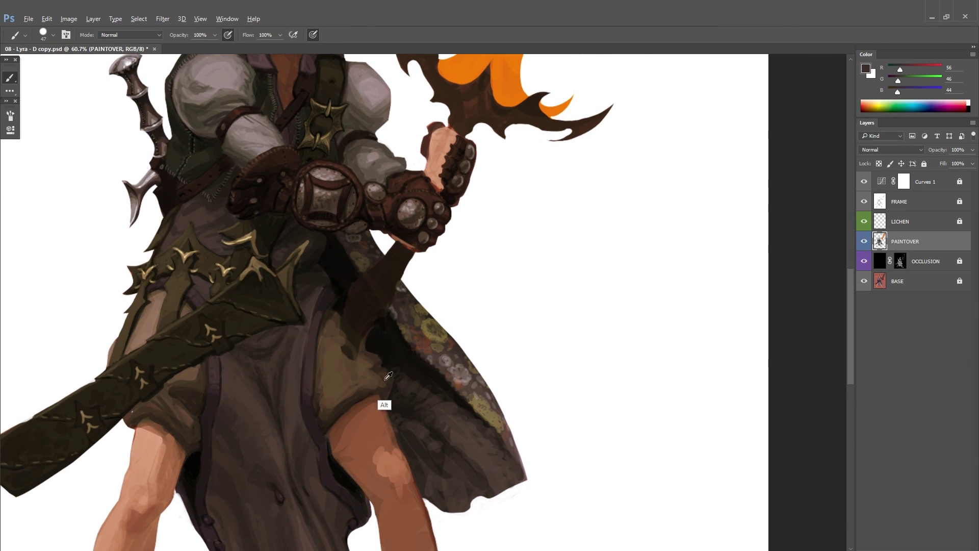
{"action": "scroll", "coordinate": [338, 362], "scroll_direction": "down", "scroll_amount": 5}
{"action": "left_click", "coordinate": [377, 356], "text": "alt"}
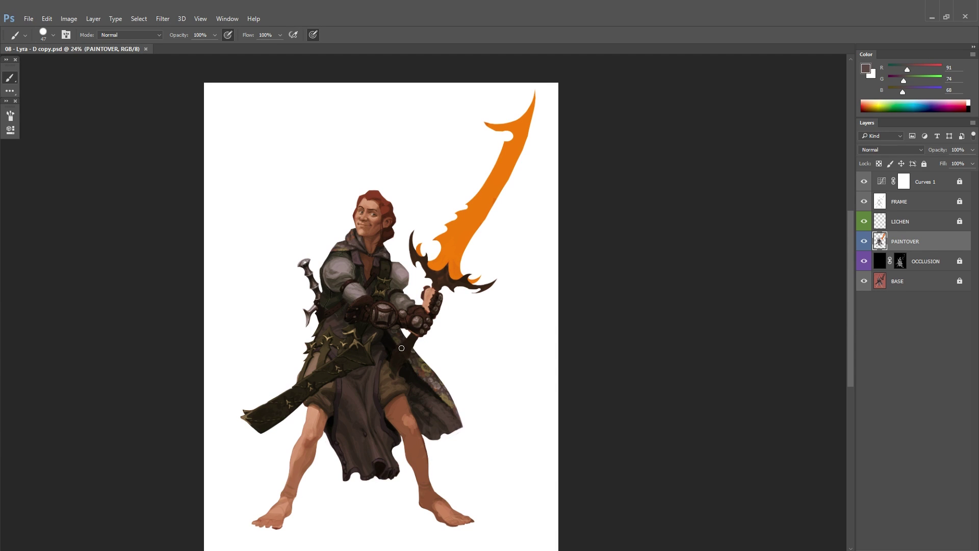
Step: Paint the fold shadows on the shorts leg beside the cloak in sampled dark browns with a 17 px brush
{"action": "scroll", "coordinate": [385, 283], "scroll_direction": "up", "scroll_amount": 5}
{"action": "key", "text": "bracketleft"}
{"action": "key", "text": "bracketleft"}
{"action": "key", "text": "bracketleft"}
{"action": "left_click", "coordinate": [361, 277], "text": "alt"}
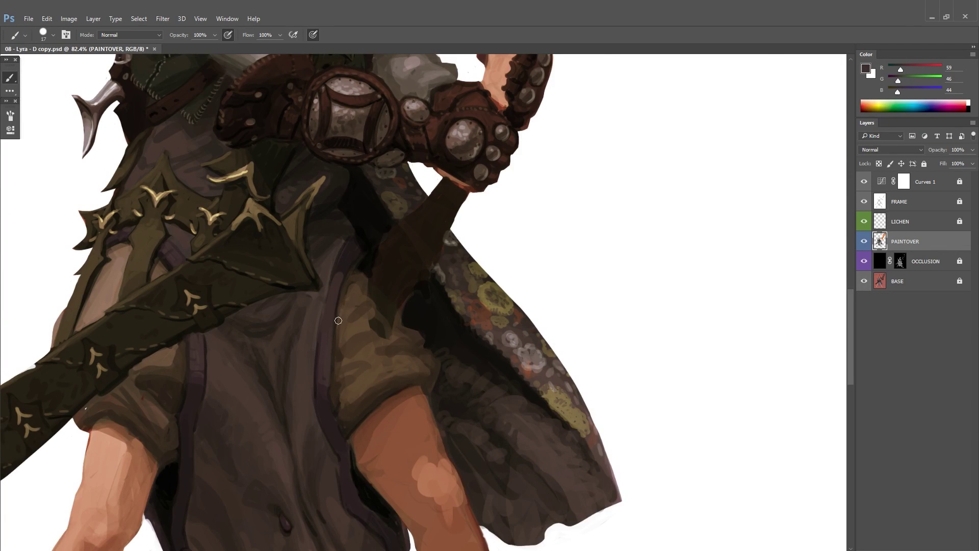
{"action": "scroll", "coordinate": [468, 266], "scroll_direction": "left", "scroll_amount": 3}
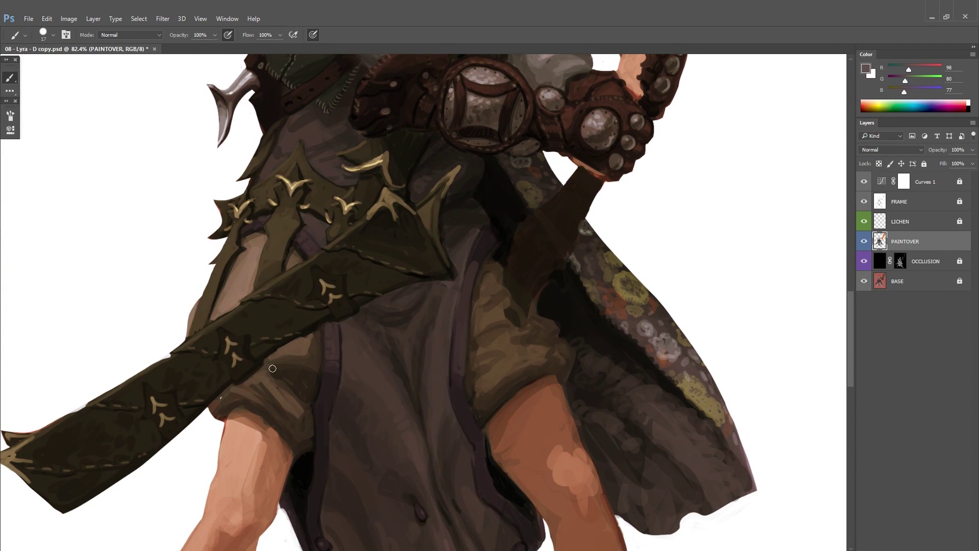
Step: Model the folds of the shorts leg behind the scabbard with sampled warm and dark browns
{"action": "left_click", "coordinate": [306, 346], "text": "alt"}
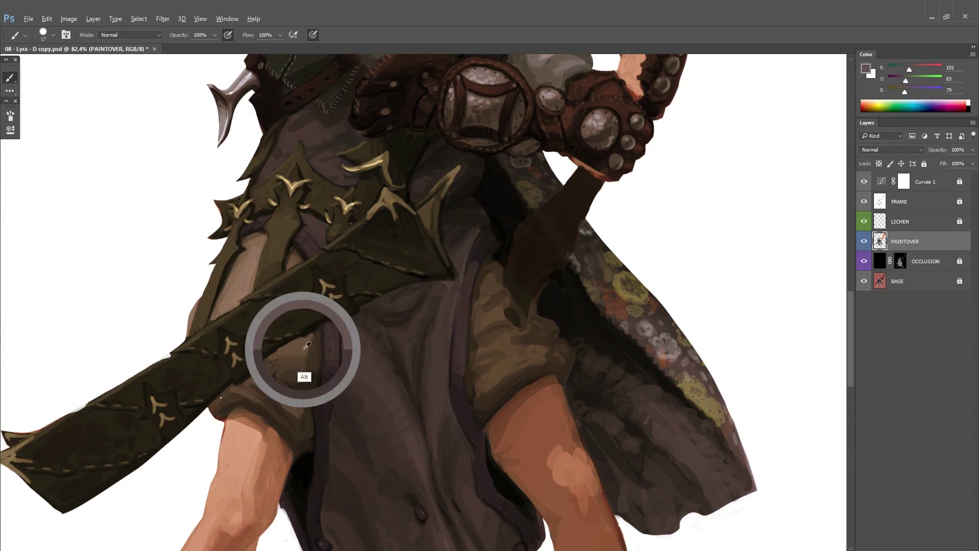
{"action": "scroll", "coordinate": [307, 345], "scroll_direction": "up", "scroll_amount": 2}
{"action": "left_click", "coordinate": [313, 408], "text": "alt"}
{"action": "scroll", "coordinate": [367, 272], "scroll_direction": "up", "scroll_amount": 3}
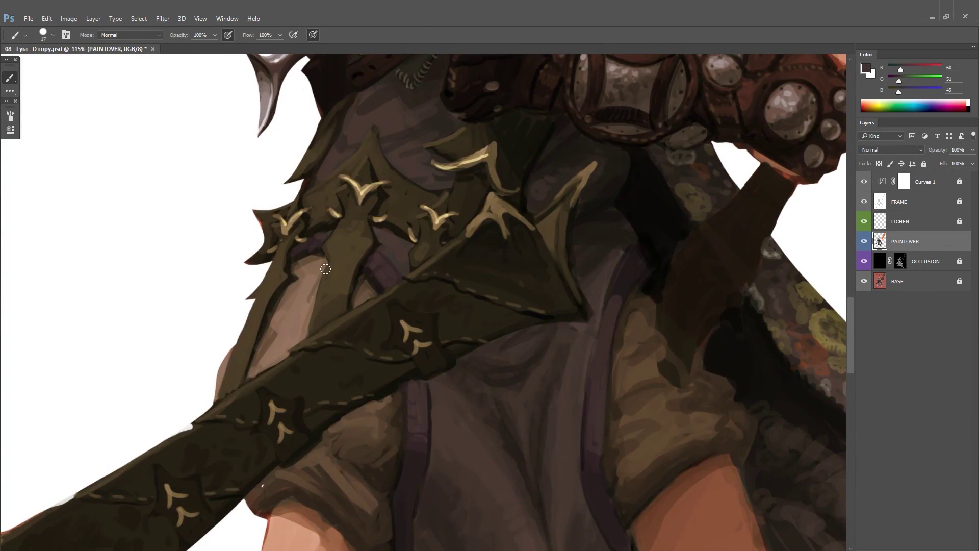
{"action": "scroll", "coordinate": [326, 269], "scroll_direction": "down", "scroll_amount": 2}
{"action": "left_click", "coordinate": [209, 360], "text": "alt"}
Step: Paint the shadows under the shorts' rolled cuffs on both thighs in sampled reddish browns
{"action": "scroll", "coordinate": [254, 367], "scroll_direction": "right", "scroll_amount": 4}
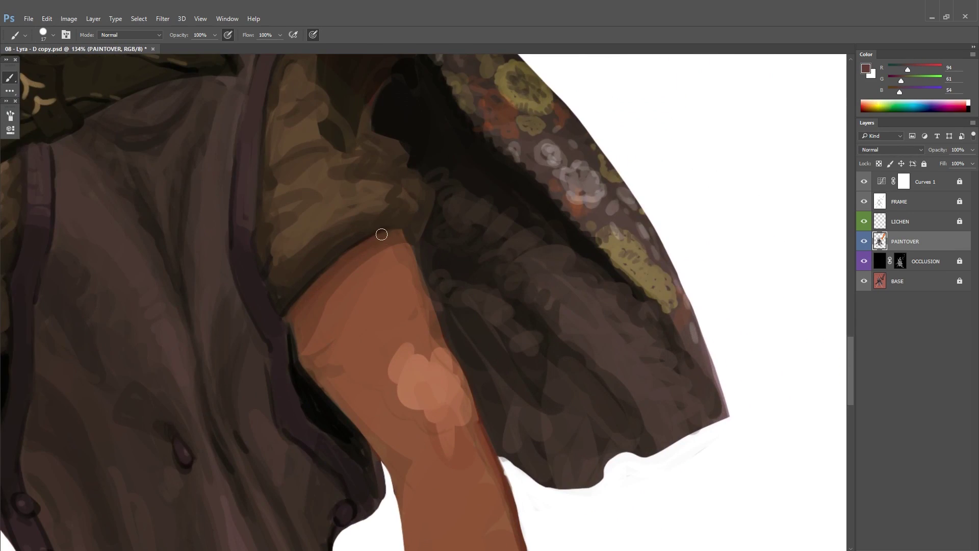
{"action": "left_click", "coordinate": [383, 234], "text": "alt"}
{"action": "scroll", "coordinate": [376, 259], "scroll_direction": "up", "scroll_amount": 1}
{"action": "left_click", "coordinate": [363, 294], "text": "alt"}
{"action": "scroll", "coordinate": [362, 294], "scroll_direction": "up", "scroll_amount": 3}
{"action": "left_click", "coordinate": [267, 380], "text": "alt"}
{"action": "scroll", "coordinate": [267, 381], "scroll_direction": "left", "scroll_amount": 3}
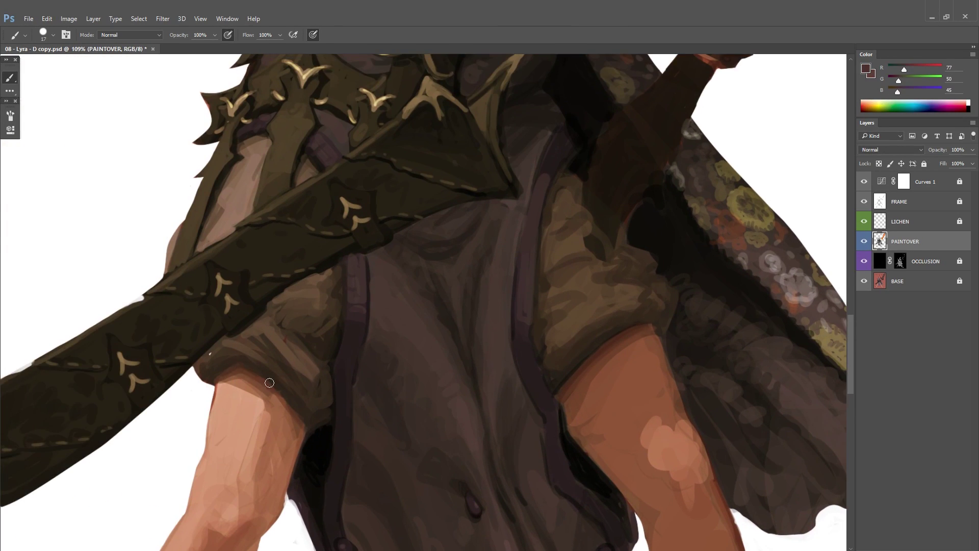
Step: Refine the rolled cuff of the shorts leg beside the cloak and the adjoining shadows in sampled dark browns
{"action": "left_click", "coordinate": [232, 345], "text": "alt"}
{"action": "scroll", "coordinate": [232, 345], "scroll_direction": "up", "scroll_amount": 3}
{"action": "scroll", "coordinate": [320, 310], "scroll_direction": "down", "scroll_amount": 5}
{"action": "scroll", "coordinate": [323, 367], "scroll_direction": "up", "scroll_amount": 5}
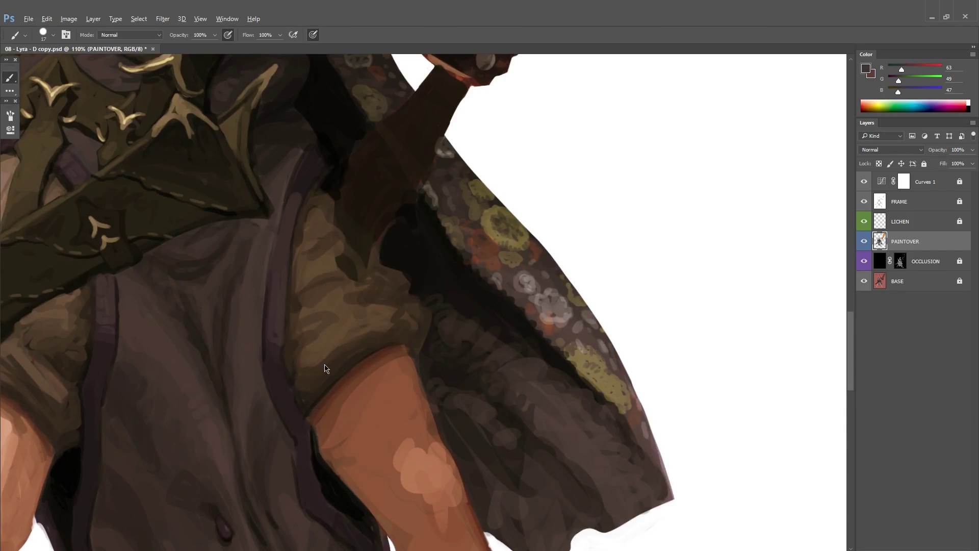
{"action": "scroll", "coordinate": [324, 367], "scroll_direction": "up", "scroll_amount": 3}
{"action": "left_click", "coordinate": [426, 326], "text": "alt"}
{"action": "scroll", "coordinate": [457, 297], "scroll_direction": "up", "scroll_amount": 3}
{"action": "scroll", "coordinate": [456, 297], "scroll_direction": "down", "scroll_amount": 3}
{"action": "left_click", "coordinate": [457, 313], "text": "alt"}
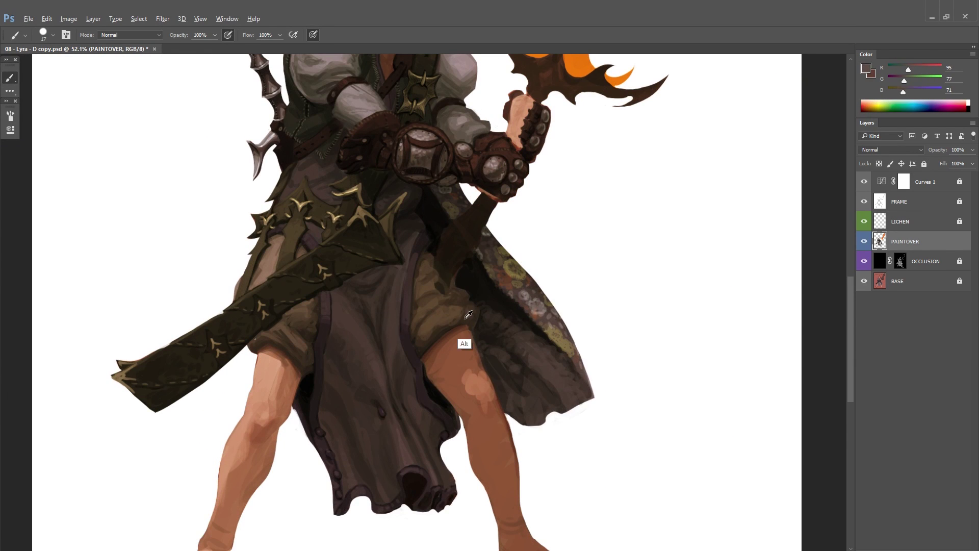
Step: Model puffy folds on the shorts leg beside the cloak in sampled browns, using a 28 px brush
{"action": "left_click", "coordinate": [468, 314], "text": "alt"}
{"action": "scroll", "coordinate": [468, 314], "scroll_direction": "up", "scroll_amount": 2}
{"action": "scroll", "coordinate": [468, 315], "scroll_direction": "up", "scroll_amount": 1}
{"action": "right_click", "coordinate": [468, 315]}
{"action": "scroll", "coordinate": [449, 352], "scroll_direction": "up", "scroll_amount": 2}
{"action": "left_click", "coordinate": [449, 351], "text": "alt"}
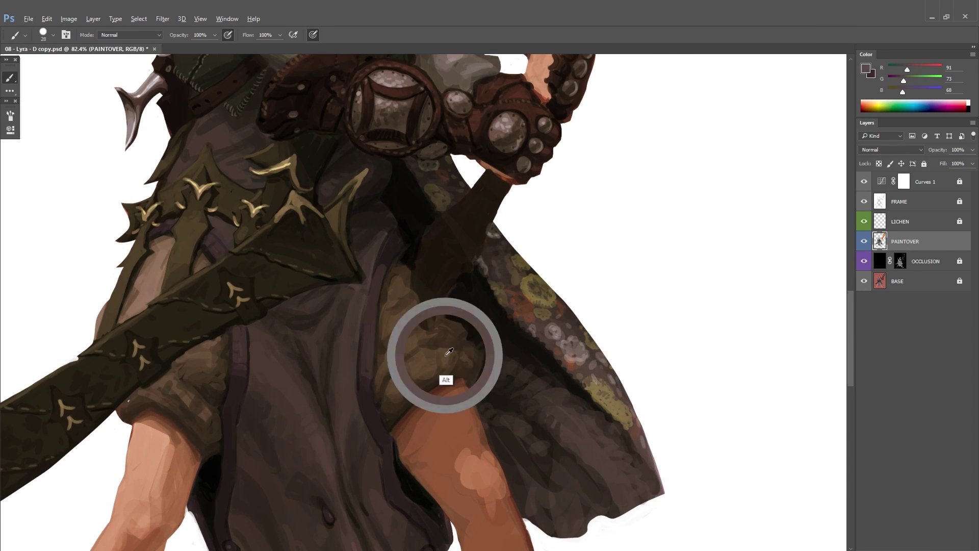
{"action": "left_click", "coordinate": [449, 351], "text": "alt"}
{"action": "scroll", "coordinate": [411, 384], "scroll_direction": "down", "scroll_amount": 4}
{"action": "scroll", "coordinate": [415, 338], "scroll_direction": "up", "scroll_amount": 3}
{"action": "scroll", "coordinate": [285, 413], "scroll_direction": "down", "scroll_amount": 1}
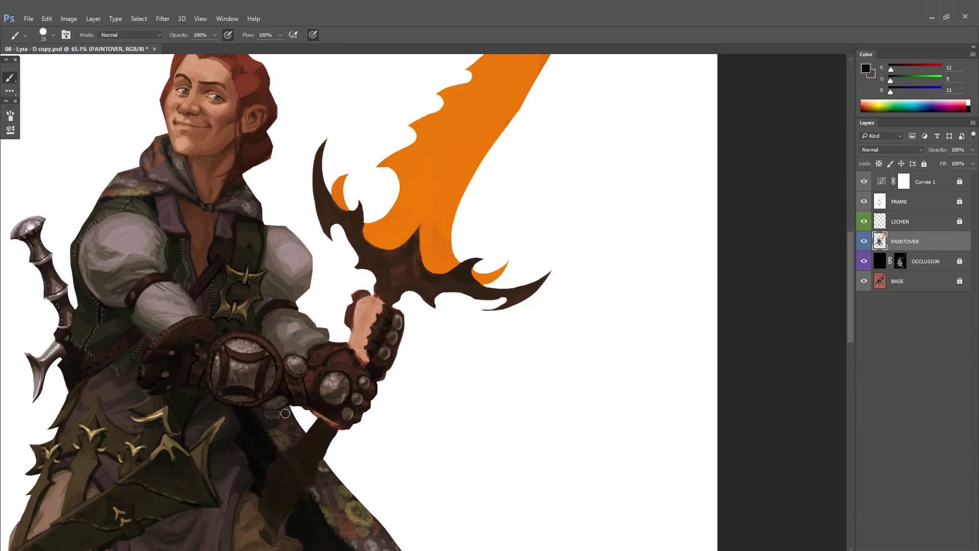
Step: Choose a muted mauve paint colour, set the brush to 25 px, and create a new layer above PAINTOVER
{"action": "scroll", "coordinate": [285, 413], "scroll_direction": "down", "scroll_amount": 1}
{"action": "right_click", "coordinate": [609, 246]}
{"action": "left_click_drag", "start_coordinate": [609, 247], "coordinate": [632, 247]}
{"action": "left_click", "coordinate": [447, 284], "text": "alt"}
{"action": "scroll", "coordinate": [448, 284], "scroll_direction": "down", "scroll_amount": 1}
{"action": "mouse_move", "coordinate": [447, 284]}
{"action": "left_mouse_down"}
{"action": "mouse_move", "coordinate": [537, 320]}
{"action": "mouse_move", "coordinate": [682, 56]}
{"action": "left_mouse_up"}
{"action": "left_click", "coordinate": [866, 71]}
{"action": "left_click", "coordinate": [713, 287]}
{"action": "left_click", "coordinate": [601, 336]}
{"action": "left_click", "coordinate": [804, 270]}
{"action": "right_click", "coordinate": [645, 230]}
{"action": "left_click_drag", "start_coordinate": [680, 253], "coordinate": [663, 253]}
{"action": "key", "text": "ctrl+shift+n"}
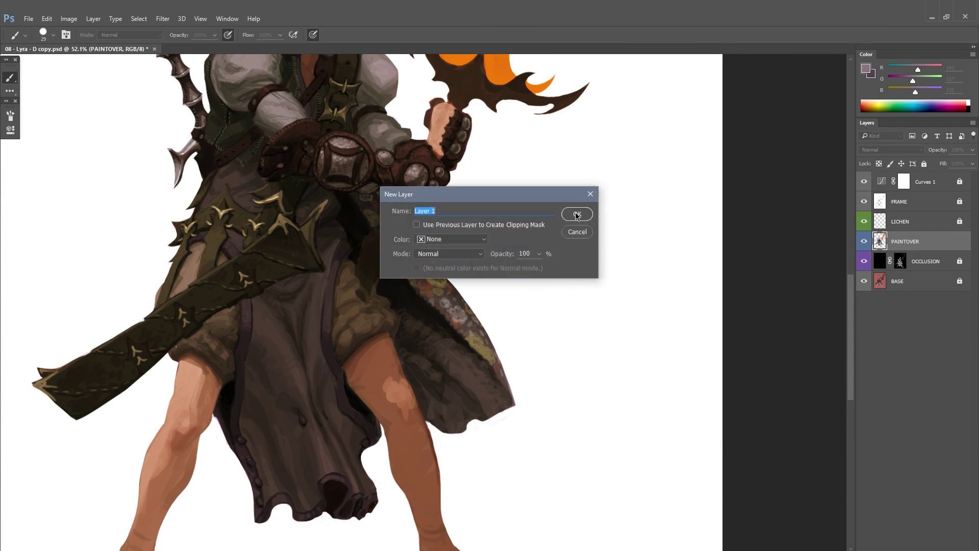
{"action": "left_click", "coordinate": [577, 215]}
Step: Paint mottled mauve highlights down the tabard's folds and refine its trim with sampled tones on the new layer
{"action": "left_click", "coordinate": [278, 346], "text": "alt"}
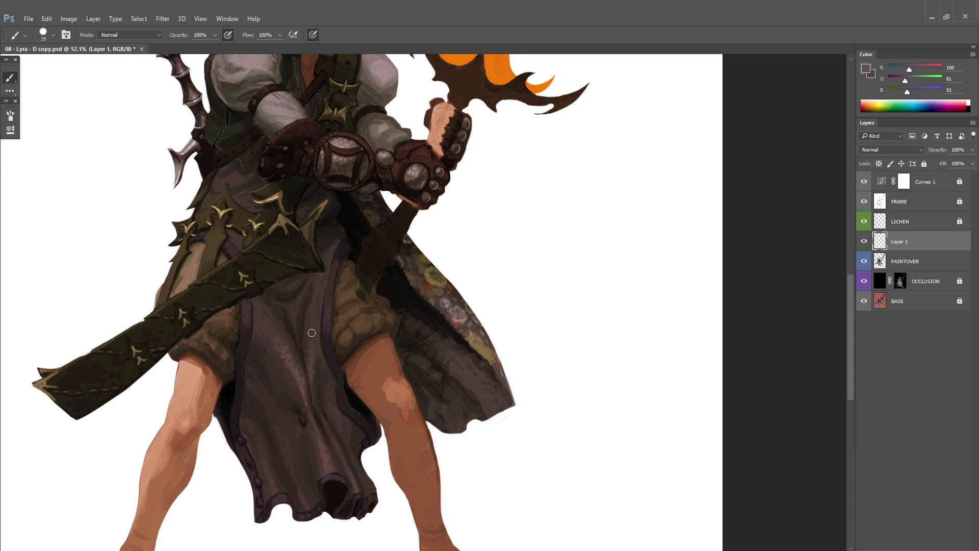
{"action": "left_click", "coordinate": [301, 392], "text": "alt"}
{"action": "mouse_move", "coordinate": [312, 333]}
{"action": "left_mouse_down"}
{"action": "mouse_move", "coordinate": [274, 360]}
{"action": "mouse_move", "coordinate": [277, 408]}
{"action": "left_mouse_up"}
{"action": "left_click_drag", "start_coordinate": [314, 365], "coordinate": [304, 416]}
{"action": "left_click_drag", "start_coordinate": [294, 482], "coordinate": [291, 399]}
{"action": "mouse_move", "coordinate": [330, 244]}
{"action": "left_mouse_down"}
{"action": "mouse_move", "coordinate": [325, 373]}
{"action": "mouse_move", "coordinate": [371, 383]}
{"action": "left_mouse_up"}
{"action": "mouse_move", "coordinate": [269, 289]}
{"action": "left_mouse_down"}
{"action": "mouse_move", "coordinate": [326, 288]}
{"action": "mouse_move", "coordinate": [305, 275]}
{"action": "left_mouse_up"}
{"action": "left_click", "coordinate": [246, 284], "text": "alt"}
{"action": "mouse_move", "coordinate": [390, 275]}
{"action": "left_mouse_down"}
{"action": "mouse_move", "coordinate": [328, 329]}
{"action": "mouse_move", "coordinate": [357, 326]}
{"action": "mouse_move", "coordinate": [316, 357]}
{"action": "mouse_move", "coordinate": [326, 352]}
{"action": "mouse_move", "coordinate": [344, 273]}
{"action": "mouse_move", "coordinate": [305, 306]}
{"action": "mouse_move", "coordinate": [264, 395]}
{"action": "mouse_move", "coordinate": [416, 288]}
{"action": "left_mouse_up"}
{"action": "left_click", "coordinate": [344, 273], "text": "alt"}
{"action": "left_click", "coordinate": [344, 273], "text": "alt"}
Step: Shade the cloth around the scabbard's mouth in sampled dark brown with a 75 px brush
{"action": "right_click", "coordinate": [449, 263]}
{"action": "left_click_drag", "start_coordinate": [489, 271], "coordinate": [510, 272]}
{"action": "key", "text": "Return"}
{"action": "left_click", "coordinate": [433, 207], "text": "alt"}
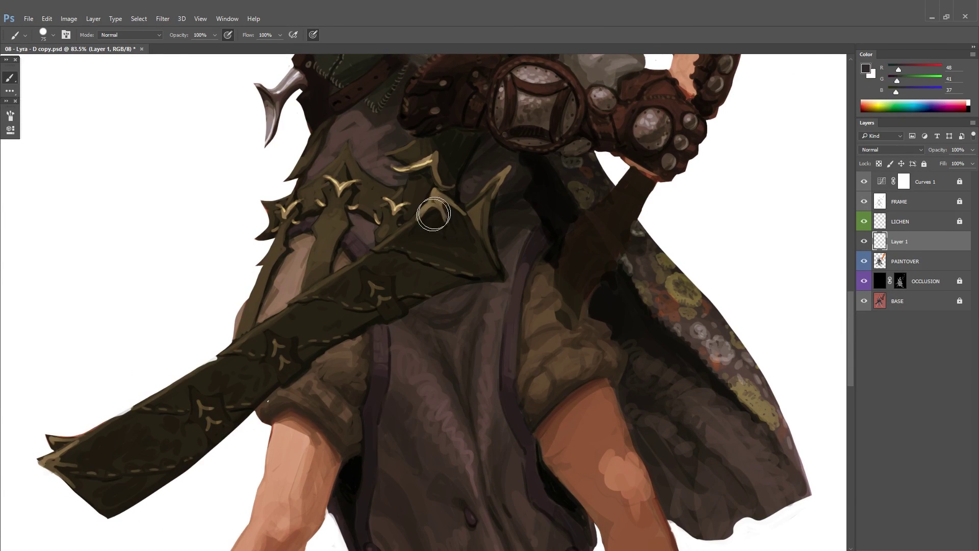
{"action": "mouse_move", "coordinate": [433, 207]}
{"action": "left_mouse_down"}
{"action": "mouse_move", "coordinate": [433, 300]}
{"action": "mouse_move", "coordinate": [456, 258]}
{"action": "mouse_move", "coordinate": [427, 275]}
{"action": "left_mouse_up"}
Step: Paint curved, pointed gold trim along the scabbard's mouth with a smaller brush, using sampled gold and dark brown
{"action": "key", "text": "bracketleft"}
{"action": "key", "text": "bracketleft"}
{"action": "key", "text": "bracketleft"}
{"action": "key", "text": "bracketleft"}
{"action": "key", "text": "bracketleft"}
{"action": "key", "text": "bracketleft"}
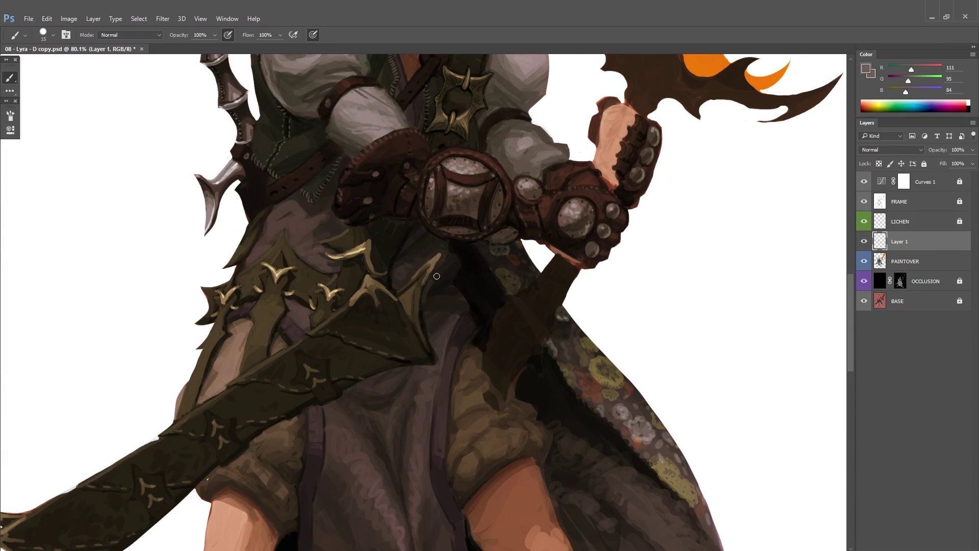
{"action": "left_click_drag", "start_coordinate": [455, 361], "coordinate": [428, 380]}
{"action": "left_click", "coordinate": [404, 319], "text": "alt"}
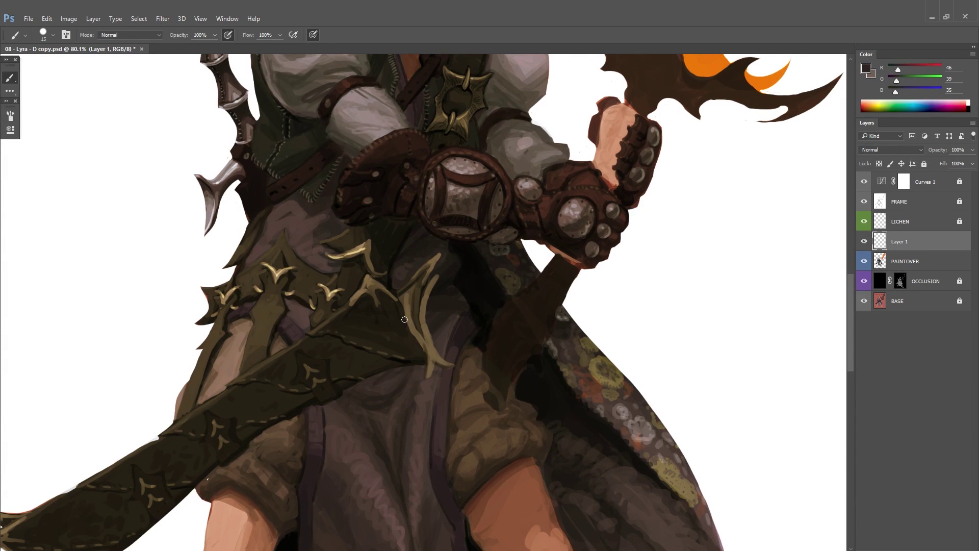
{"action": "left_click", "coordinate": [417, 362], "text": "alt"}
{"action": "left_click", "coordinate": [410, 283], "text": "alt"}
Step: Add fine pale-gold highlights to the scabbard's ornaments with a 4 px brush
{"action": "right_click", "coordinate": [500, 245]}
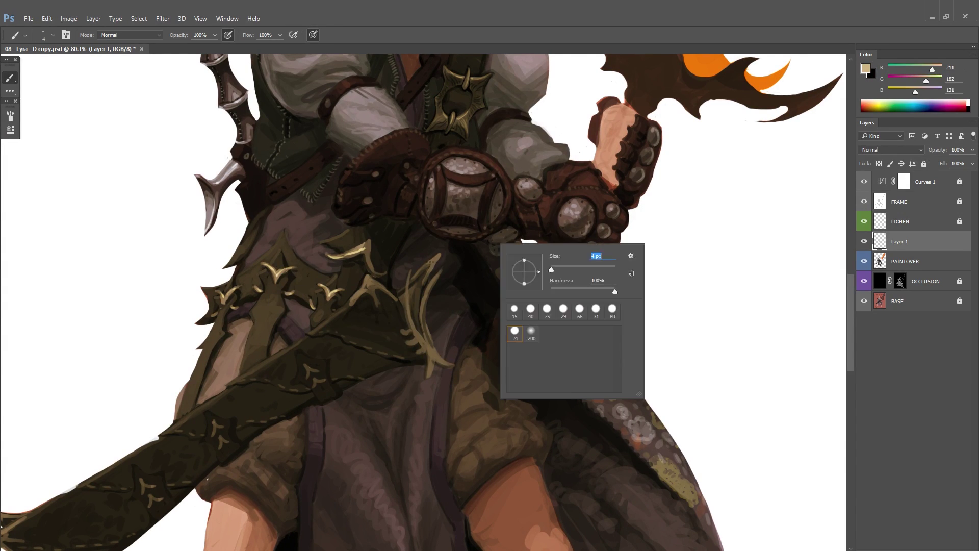
{"action": "left_click_drag", "start_coordinate": [515, 271], "coordinate": [507, 271]}
{"action": "key", "text": "Return"}
{"action": "left_click_drag", "start_coordinate": [357, 306], "coordinate": [314, 328]}
Step: Shade the upper sleeve beside the buckled strap in sampled greys with a 20 px brush
{"action": "scroll", "coordinate": [313, 329], "scroll_direction": "down", "scroll_amount": 3}
{"action": "scroll", "coordinate": [382, 323], "scroll_direction": "up", "scroll_amount": 4}
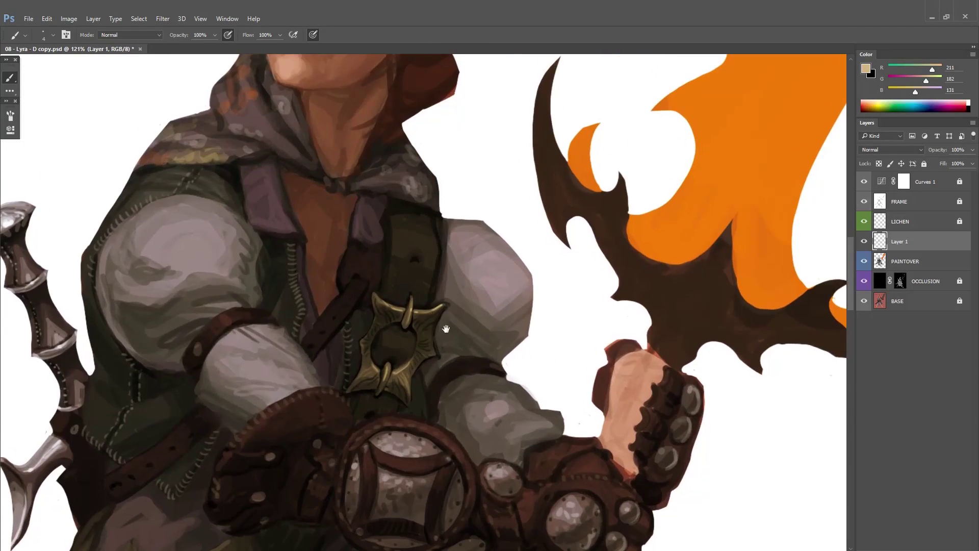
{"action": "left_click", "coordinate": [382, 323], "text": "alt"}
{"action": "left_click_drag", "start_coordinate": [383, 323], "coordinate": [295, 379]}
{"action": "left_click", "coordinate": [342, 357], "text": "alt"}
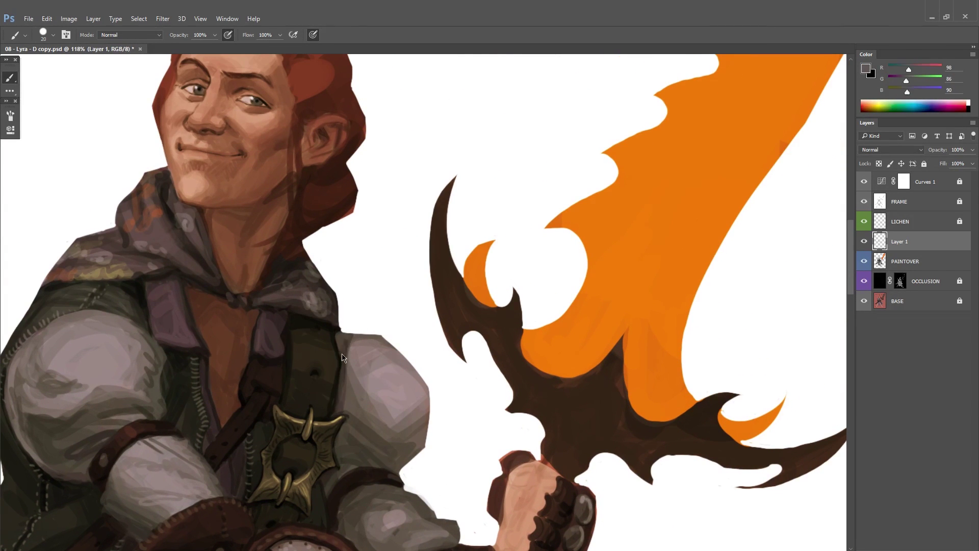
{"action": "left_click", "coordinate": [343, 382], "text": "alt"}
{"action": "scroll", "coordinate": [377, 356], "scroll_direction": "down", "scroll_amount": 2}
{"action": "scroll", "coordinate": [414, 335], "scroll_direction": "down", "scroll_amount": 4}
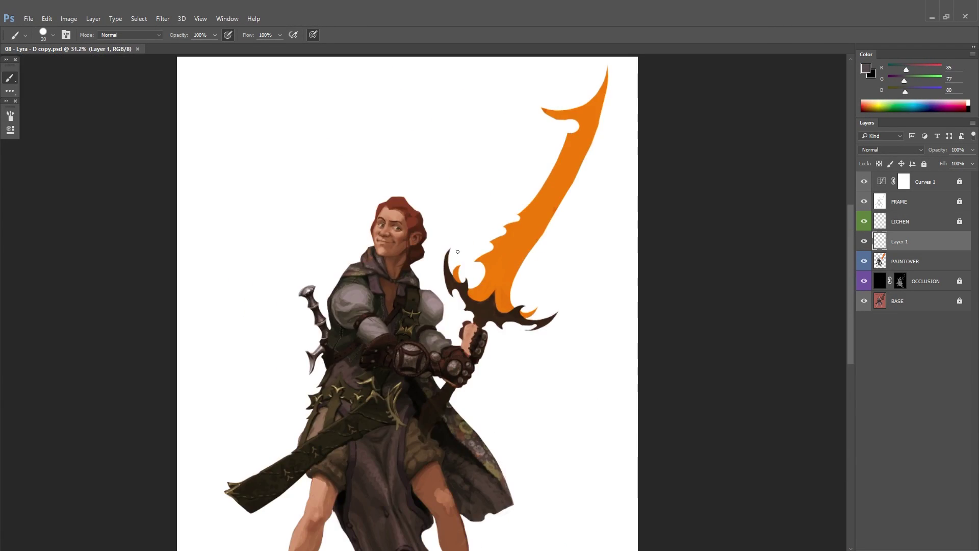
Step: Repaint the forearm sleeve nearest the sword in darker sampled greys to subdue its highlights
{"action": "scroll", "coordinate": [388, 336], "scroll_direction": "up", "scroll_amount": 3}
{"action": "scroll", "coordinate": [388, 336], "scroll_direction": "down", "scroll_amount": 3}
{"action": "scroll", "coordinate": [388, 336], "scroll_direction": "up", "scroll_amount": 3}
{"action": "scroll", "coordinate": [382, 341], "scroll_direction": "down", "scroll_amount": 3}
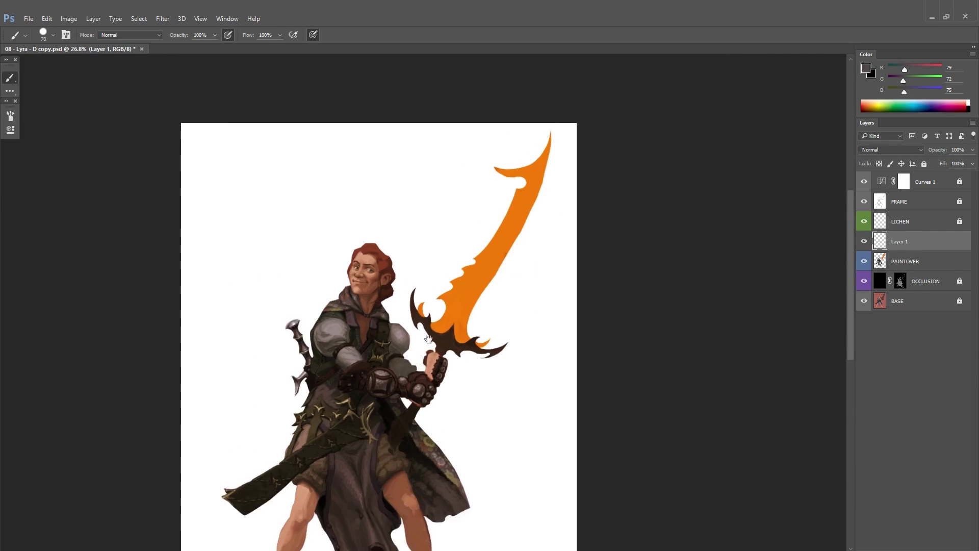
{"action": "scroll", "coordinate": [375, 352], "scroll_direction": "up", "scroll_amount": 2}
{"action": "left_click", "coordinate": [376, 352], "text": "alt"}
{"action": "left_click", "coordinate": [459, 408], "text": "alt"}
{"action": "scroll", "coordinate": [459, 408], "scroll_direction": "down", "scroll_amount": 3}
{"action": "scroll", "coordinate": [458, 357], "scroll_direction": "up", "scroll_amount": 4}
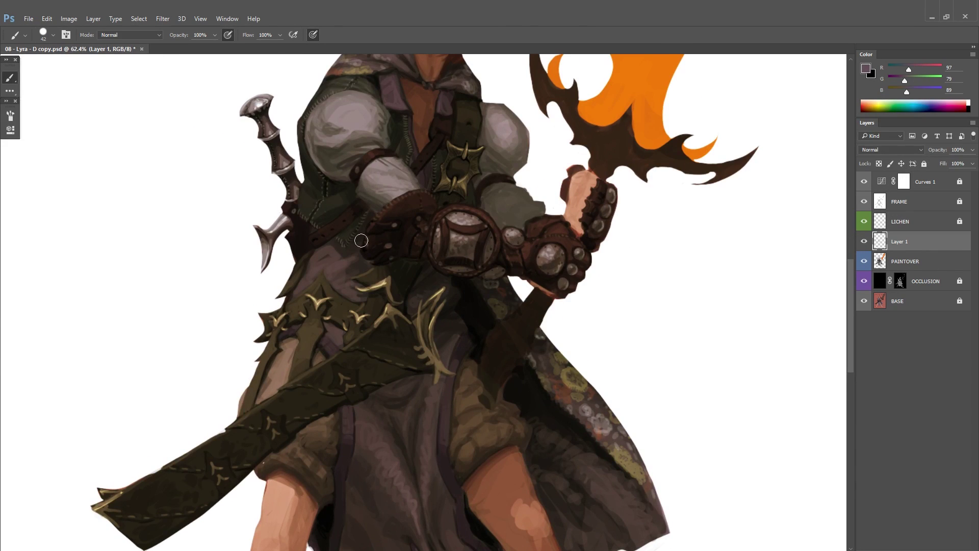
Step: Clean up the edges of the scabbard's gold trim and the cloth beside it with sampled dark browns
{"action": "left_click_drag", "start_coordinate": [583, 273], "coordinate": [506, 309]}
{"action": "scroll", "coordinate": [351, 327], "scroll_direction": "up", "scroll_amount": 2}
{"action": "left_click", "coordinate": [351, 326], "text": "alt"}
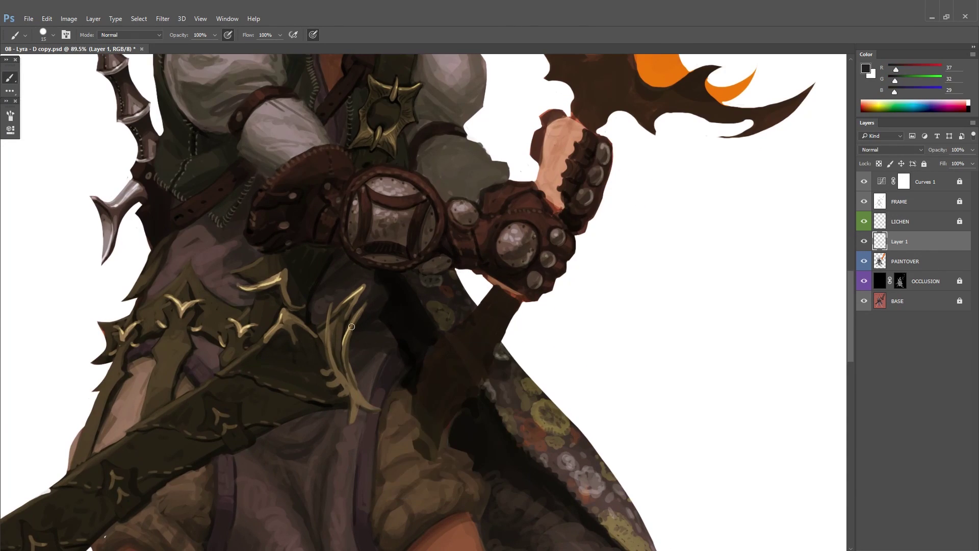
{"action": "left_click", "coordinate": [352, 392], "text": "alt"}
{"action": "left_click", "coordinate": [359, 376], "text": "alt"}
{"action": "scroll", "coordinate": [360, 376], "scroll_direction": "down", "scroll_amount": 3}
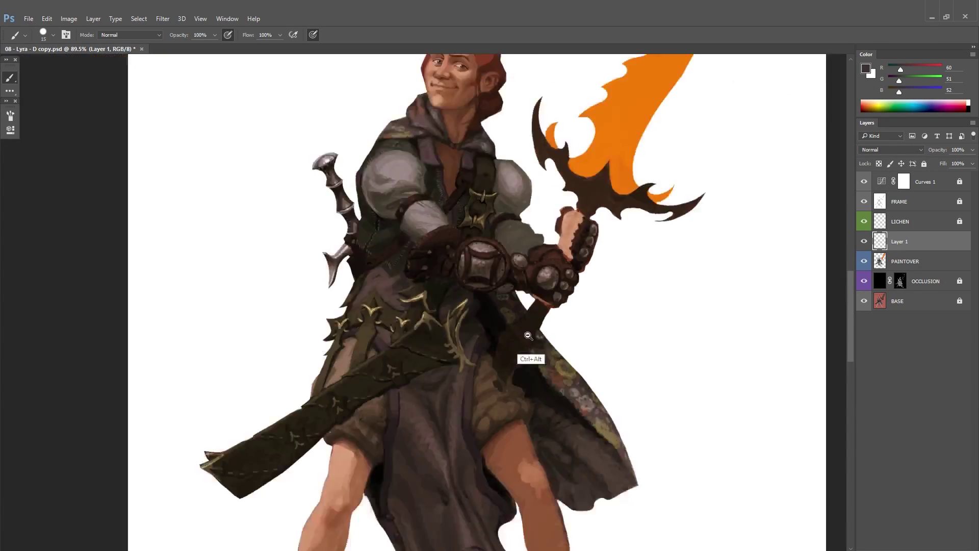
{"action": "scroll", "coordinate": [531, 356], "scroll_direction": "up", "scroll_amount": 3}
{"action": "right_click", "coordinate": [428, 332]}
{"action": "key", "text": "Return"}
Step: Flip the canvas horizontally and outline the fingers of the upper gripping hand in reddish brown with a 10 px brush
{"action": "left_click", "coordinate": [531, 262], "text": "alt"}
{"action": "scroll", "coordinate": [425, 353], "scroll_direction": "down", "scroll_amount": 2}
{"action": "scroll", "coordinate": [426, 351], "scroll_direction": "up", "scroll_amount": 4}
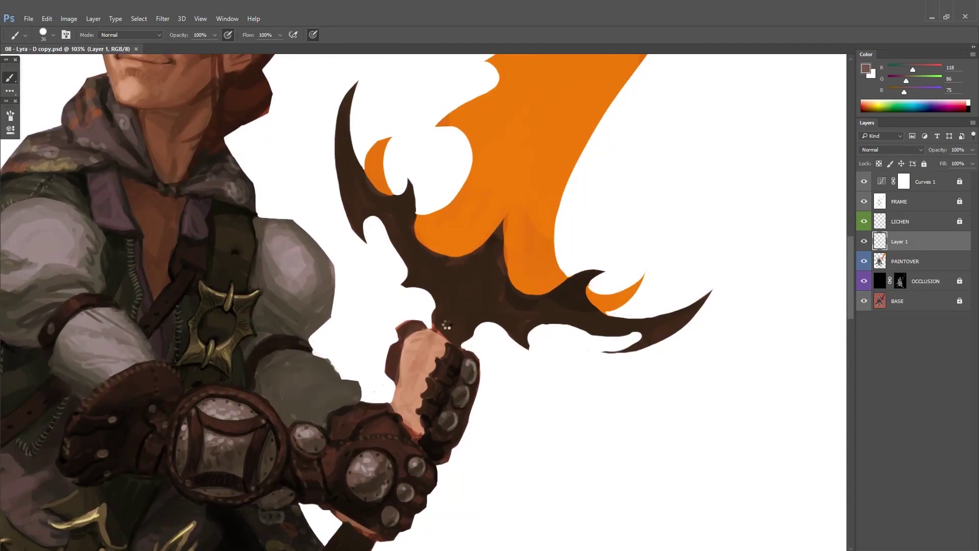
{"action": "key", "text": "ctrl+shift+h"}
{"action": "scroll", "coordinate": [297, 377], "scroll_direction": "up", "scroll_amount": 1}
{"action": "scroll", "coordinate": [266, 371], "scroll_direction": "down", "scroll_amount": 1}
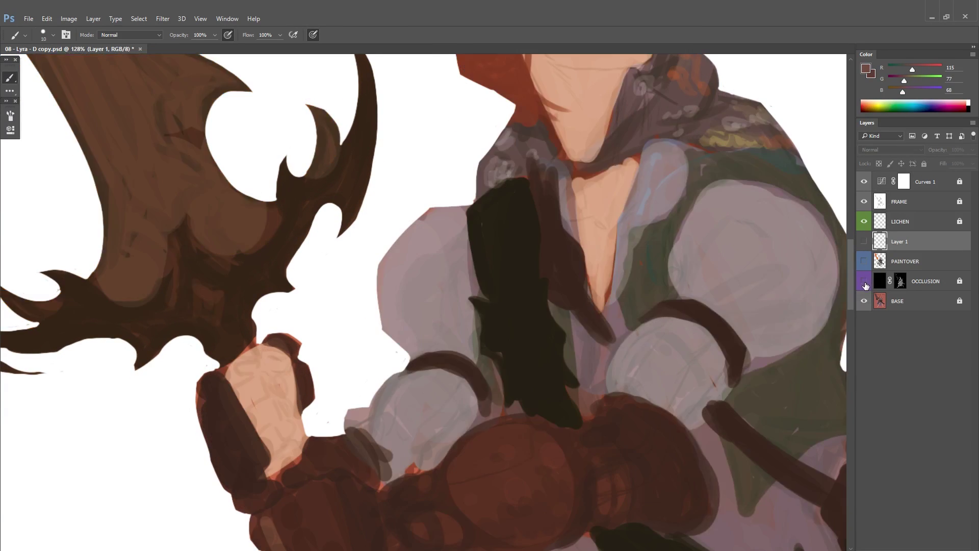
{"action": "left_click_drag", "start_coordinate": [237, 363], "coordinate": [263, 374]}
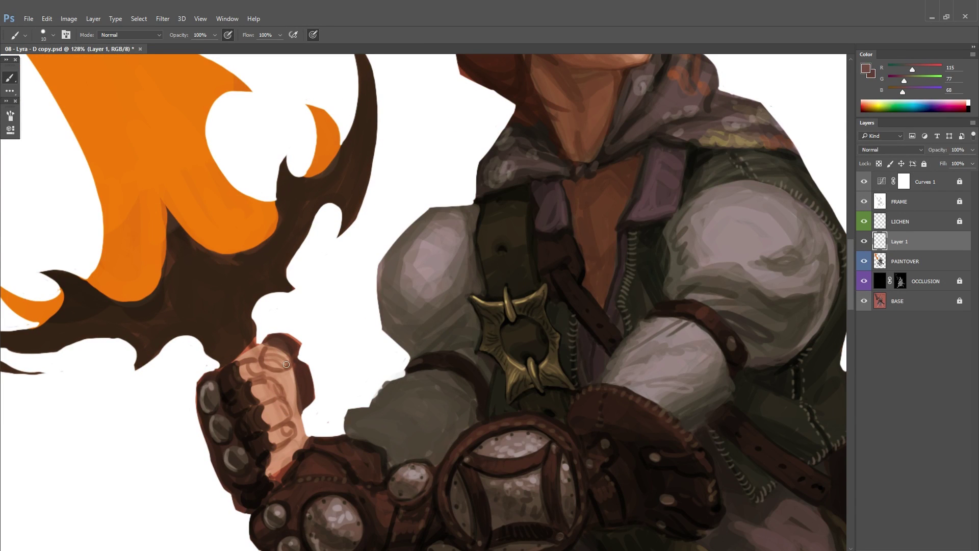
Step: Paint the glove leather and shadows around the upper hand's fingers and thumb in sampled dark browns
{"action": "scroll", "coordinate": [286, 364], "scroll_direction": "down", "scroll_amount": 2}
{"action": "left_click", "coordinate": [218, 322], "text": "alt"}
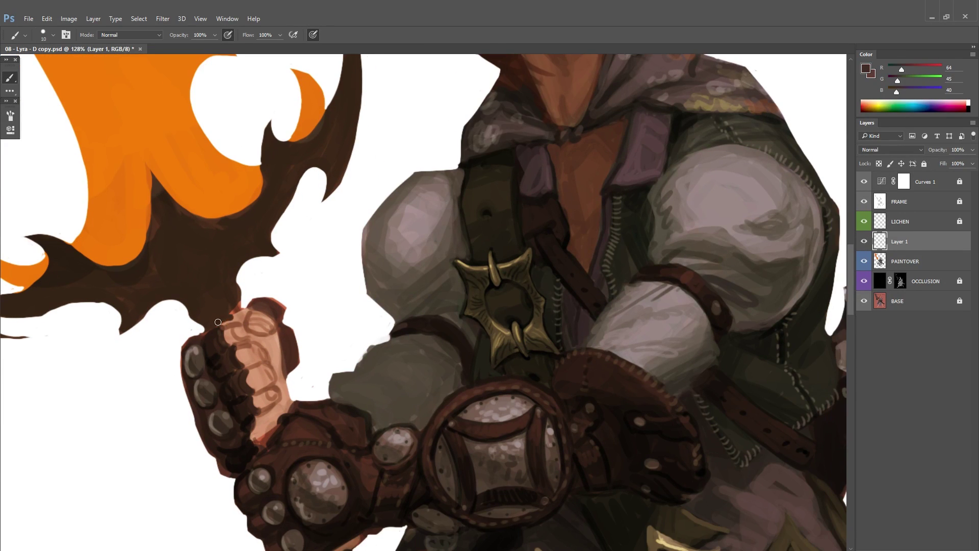
{"action": "left_click", "coordinate": [274, 409], "text": "alt"}
{"action": "left_click_drag", "start_coordinate": [275, 410], "coordinate": [251, 439]}
{"action": "scroll", "coordinate": [345, 324], "scroll_direction": "up", "scroll_amount": 1}
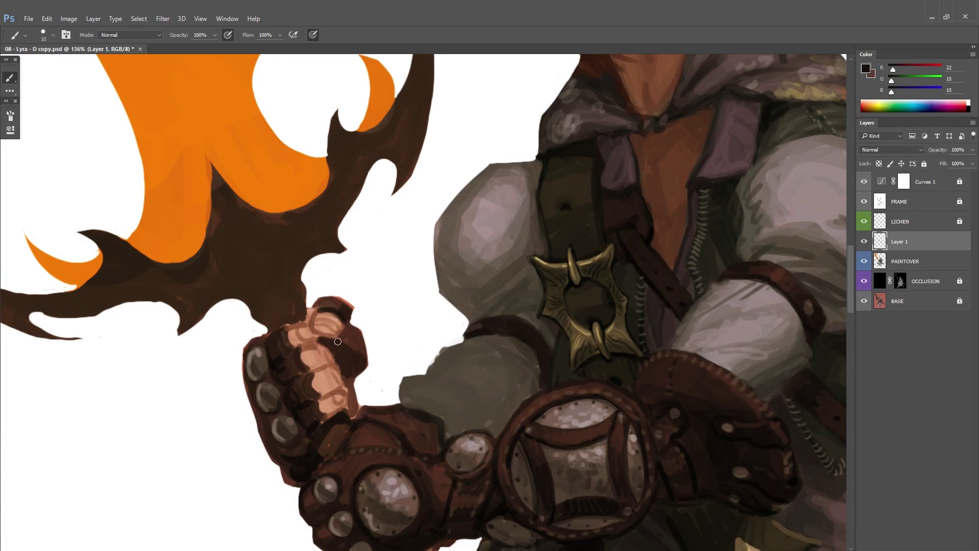
{"action": "left_click", "coordinate": [359, 405], "text": "alt"}
Step: Refine the dark leather shading on the studded gauntlet's wrist and cuff with sampled browns
{"action": "scroll", "coordinate": [359, 406], "scroll_direction": "down", "scroll_amount": 4}
{"action": "scroll", "coordinate": [303, 366], "scroll_direction": "up", "scroll_amount": 3}
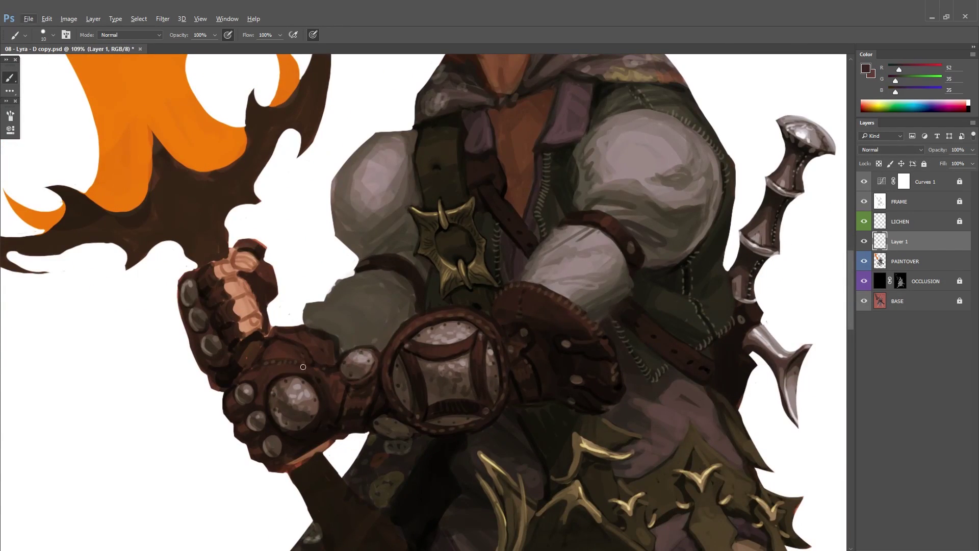
{"action": "scroll", "coordinate": [305, 378], "scroll_direction": "down", "scroll_amount": 3}
{"action": "scroll", "coordinate": [518, 289], "scroll_direction": "up", "scroll_amount": 4}
{"action": "left_click_drag", "start_coordinate": [518, 289], "coordinate": [589, 413]}
{"action": "left_click", "coordinate": [359, 376], "text": "alt"}
{"action": "scroll", "coordinate": [385, 347], "scroll_direction": "down", "scroll_amount": 8}
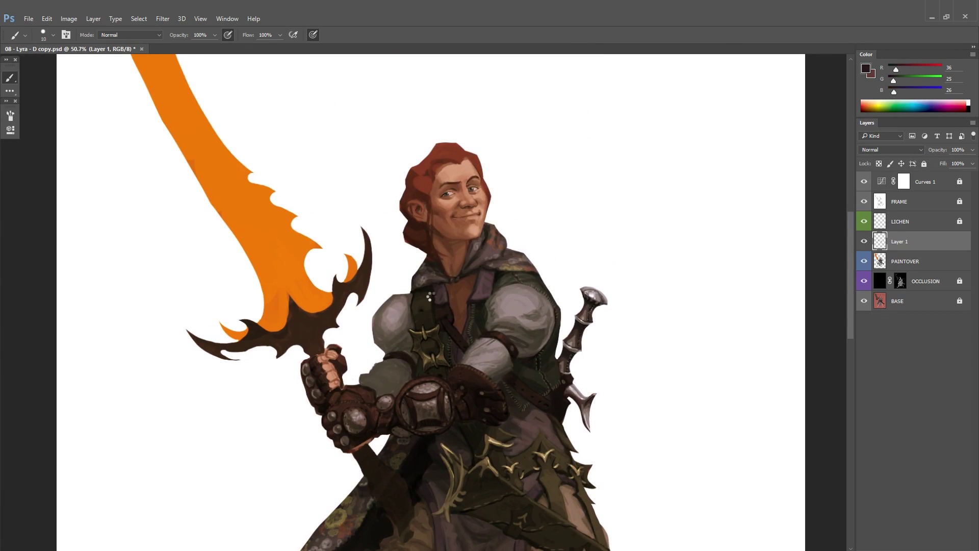
Step: Flip the canvas back and deepen the sleeve shadows beside the buckled strap in sampled dark grey
{"action": "key", "text": "F2"}
{"action": "scroll", "coordinate": [487, 296], "scroll_direction": "up", "scroll_amount": 8}
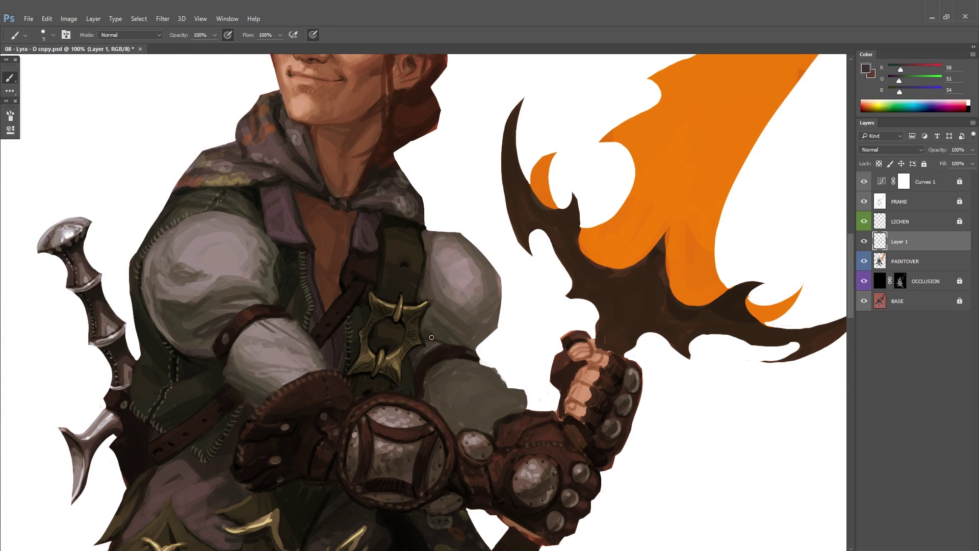
{"action": "left_click", "coordinate": [431, 337], "text": "alt"}
{"action": "scroll", "coordinate": [438, 321], "scroll_direction": "down", "scroll_amount": 2}
{"action": "scroll", "coordinate": [439, 322], "scroll_direction": "down", "scroll_amount": 4}
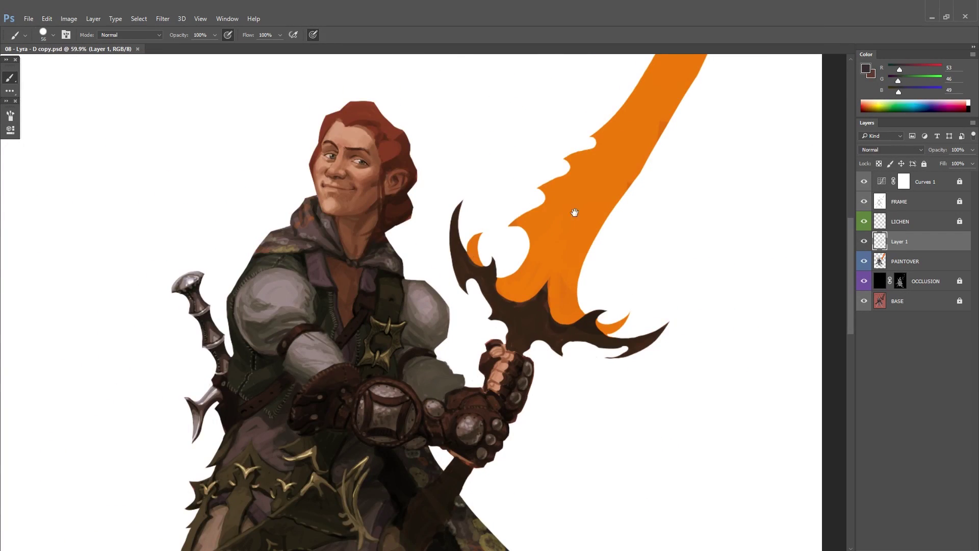
Step: Cover the sword's guard and blade base with a sampled dark grey-brown, using a 56 px brush
{"action": "left_click_drag", "start_coordinate": [575, 212], "coordinate": [378, 335]}
{"action": "left_click", "coordinate": [327, 427], "text": "alt"}
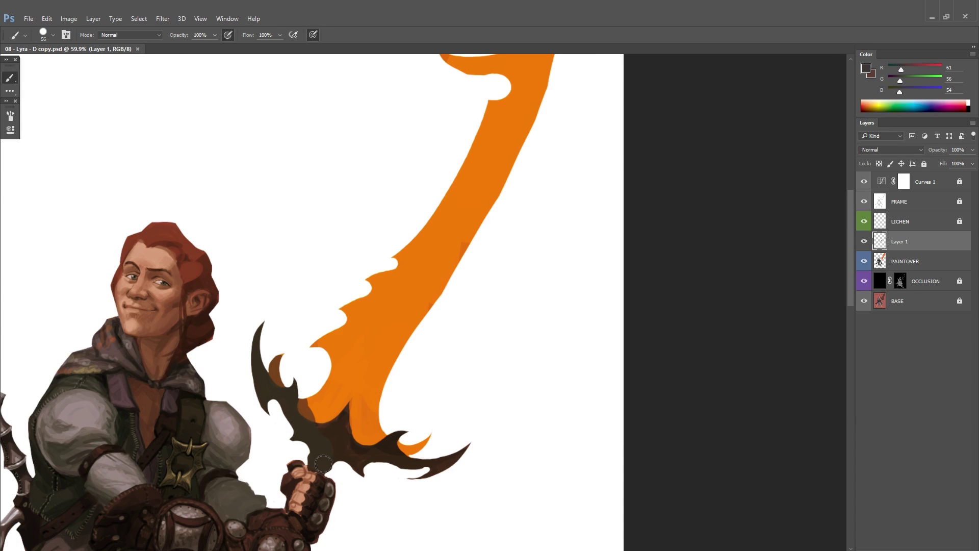
{"action": "mouse_move", "coordinate": [323, 464]}
{"action": "left_mouse_down"}
{"action": "mouse_move", "coordinate": [367, 367]}
{"action": "mouse_move", "coordinate": [346, 306]}
{"action": "left_mouse_up"}
{"action": "scroll", "coordinate": [316, 357], "scroll_direction": "up", "scroll_amount": 3}
{"action": "right_click", "coordinate": [398, 316]}
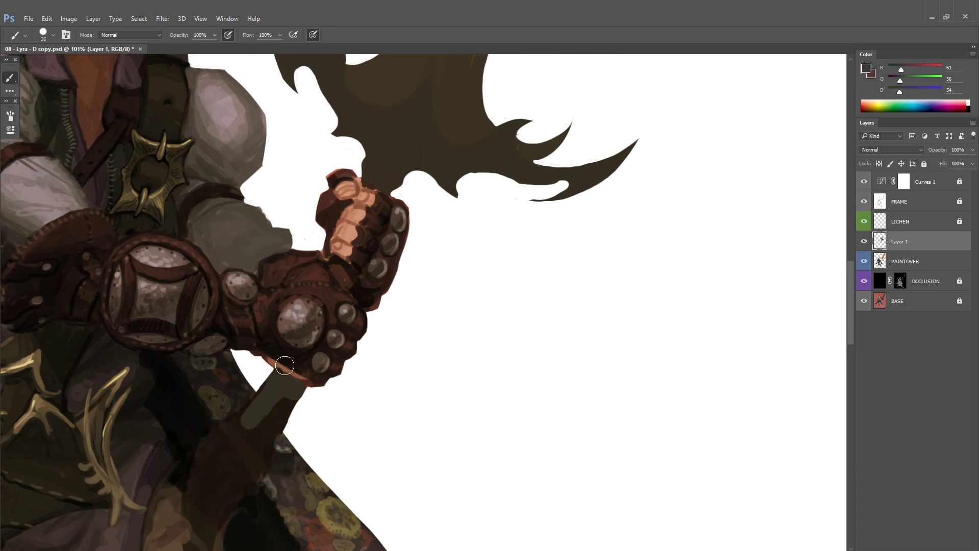
Step: Repaint the sword's lower hilt and curved pommel below the hands in dark grey-brown with a 17 px brush
{"action": "key", "text": "bracketleft"}
{"action": "key", "text": "bracketleft"}
{"action": "left_click_drag", "start_coordinate": [275, 408], "coordinate": [364, 311]}
{"action": "left_click_drag", "start_coordinate": [301, 339], "coordinate": [327, 401]}
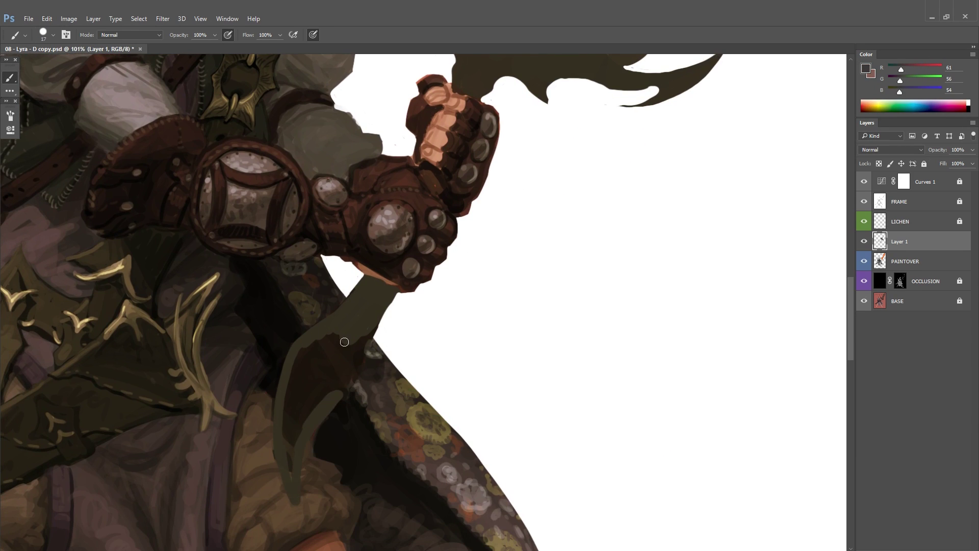
{"action": "left_click_drag", "start_coordinate": [355, 356], "coordinate": [286, 465]}
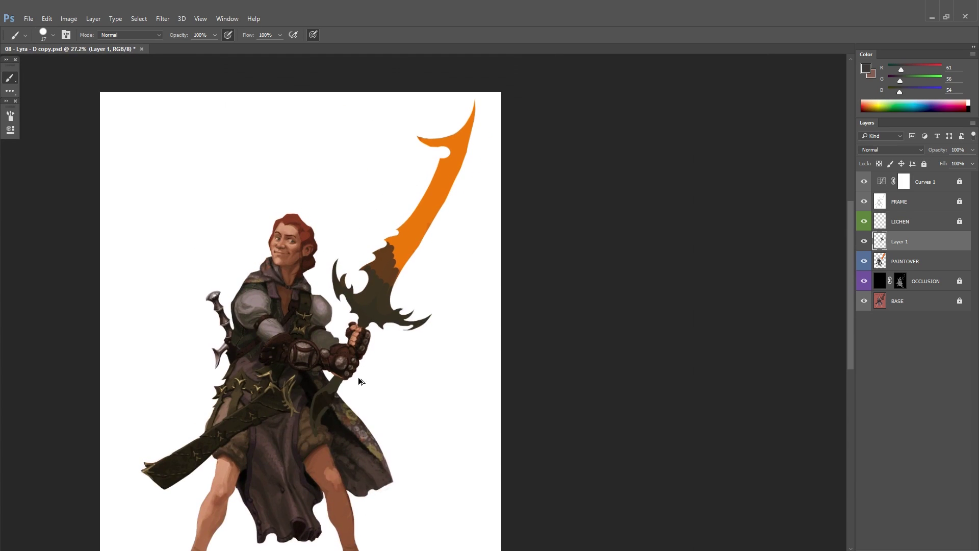
Step: Paint a dark-brown-to-red gradient from the guard up the sword blade with a 146 px brush
{"action": "scroll", "coordinate": [357, 376], "scroll_direction": "up", "scroll_amount": 4}
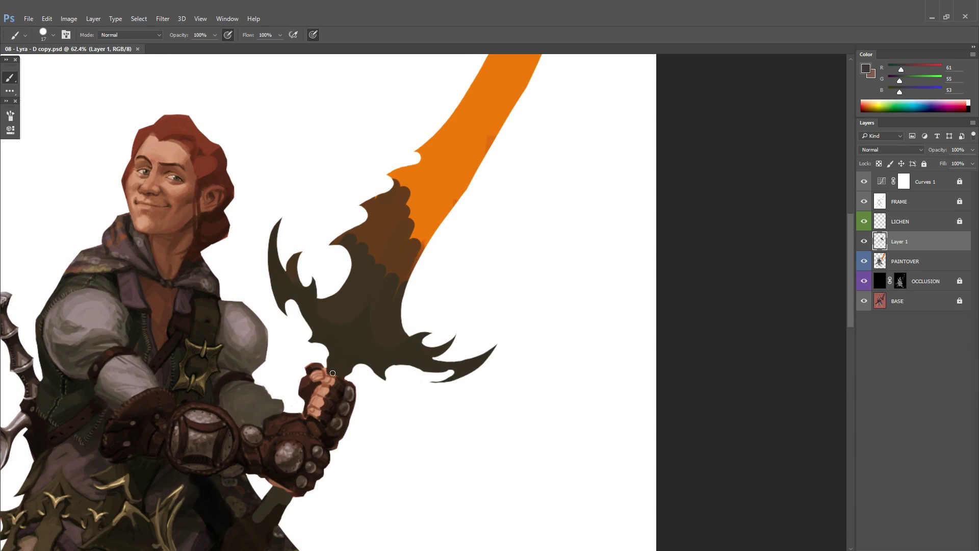
{"action": "scroll", "coordinate": [321, 352], "scroll_direction": "up", "scroll_amount": 2}
{"action": "scroll", "coordinate": [388, 286], "scroll_direction": "up", "scroll_amount": 2}
{"action": "left_click", "coordinate": [370, 358], "text": "alt"}
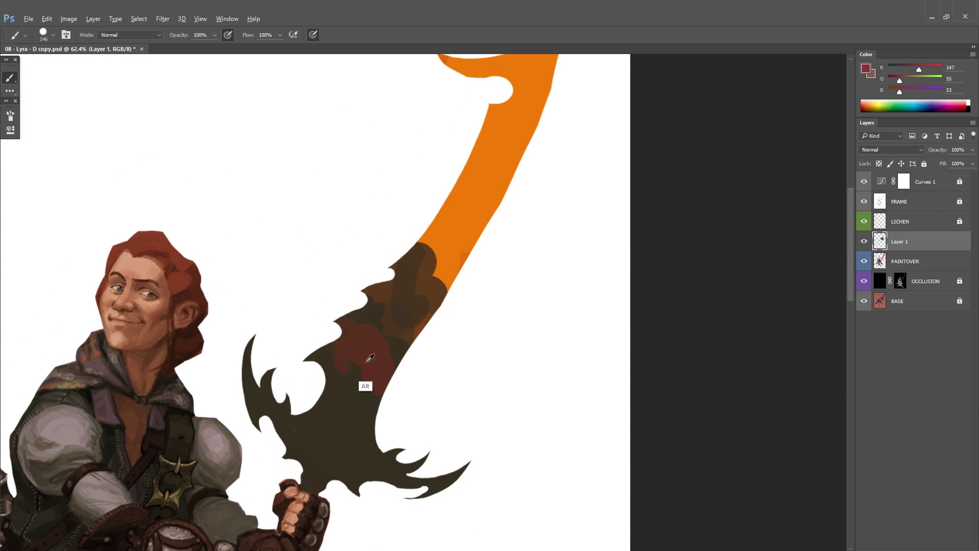
{"action": "scroll", "coordinate": [375, 365], "scroll_direction": "up", "scroll_amount": 3}
{"action": "mouse_move", "coordinate": [371, 365]}
{"action": "left_mouse_down"}
{"action": "mouse_move", "coordinate": [360, 400]}
{"action": "mouse_move", "coordinate": [345, 380]}
{"action": "left_mouse_up"}
{"action": "scroll", "coordinate": [280, 397], "scroll_direction": "down", "scroll_amount": 3}
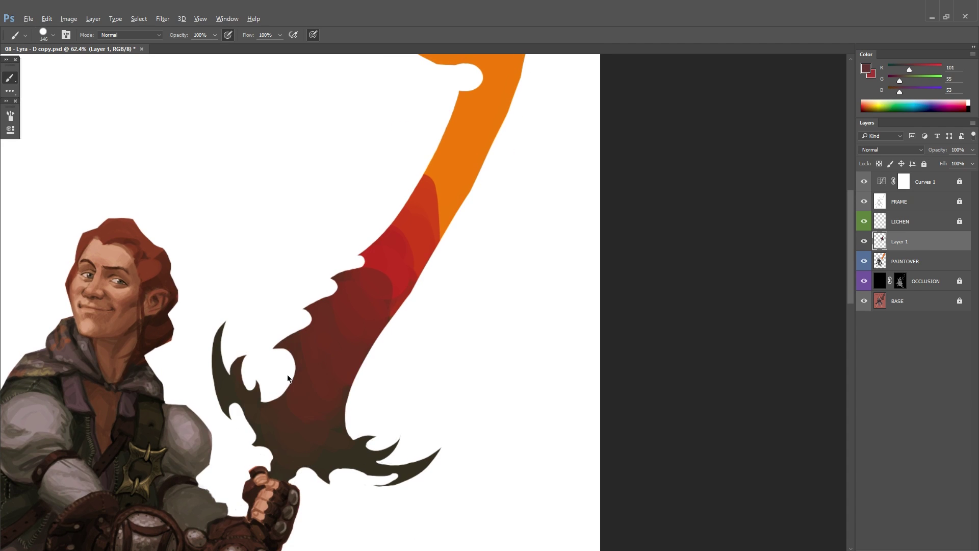
Step: Smooth the blade's red transition and extend red into the guard's horns with sampled reds and a 94 px brush
{"action": "key", "text": "bracketleft"}
{"action": "key", "text": "bracketleft"}
{"action": "key", "text": "bracketleft"}
{"action": "left_click", "coordinate": [367, 284], "text": "alt"}
{"action": "mouse_move", "coordinate": [368, 285]}
{"action": "left_mouse_down"}
{"action": "mouse_move", "coordinate": [335, 280]}
{"action": "mouse_move", "coordinate": [311, 344]}
{"action": "left_mouse_up"}
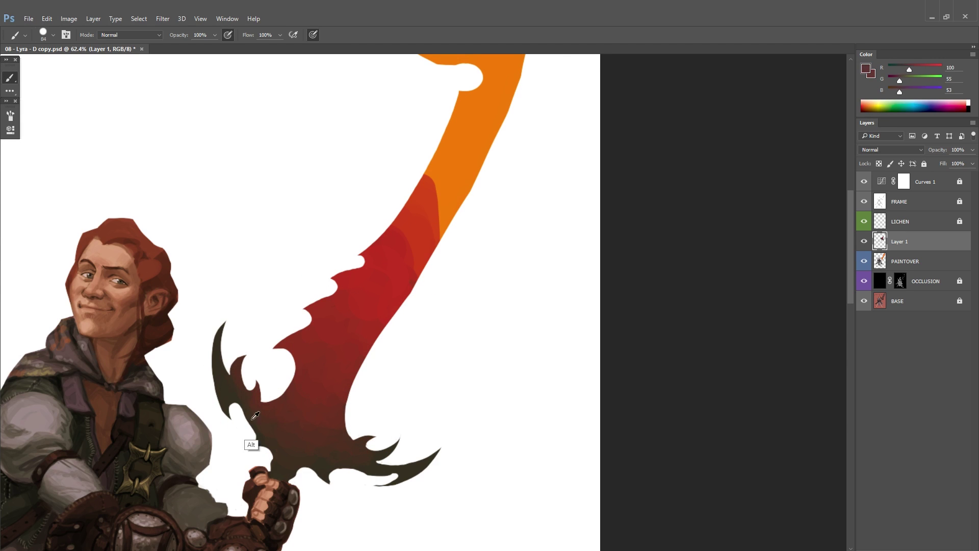
{"action": "scroll", "coordinate": [428, 334], "scroll_direction": "down", "scroll_amount": 3}
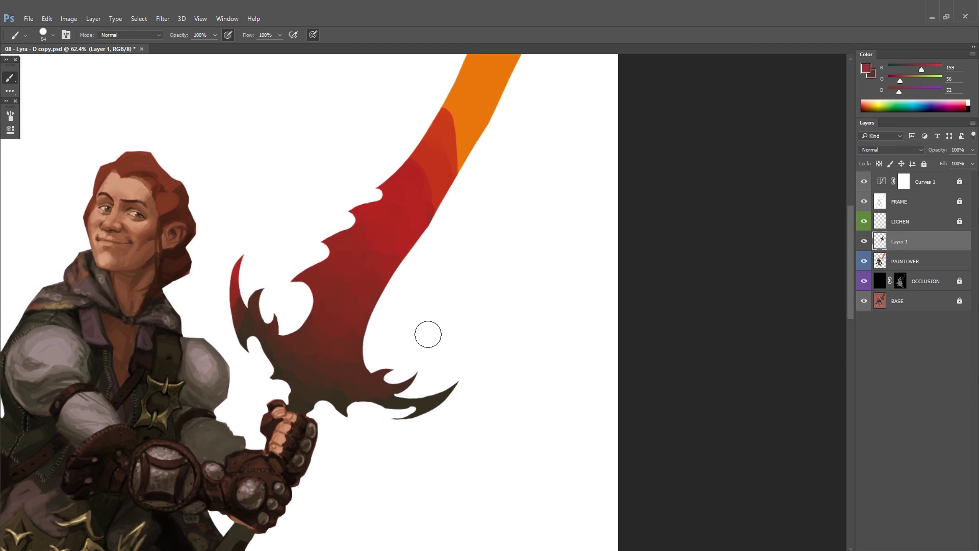
Step: Restore the guard's horns to dark grey-brown and blend sampled reds across the middle of the blade with a 94 px brush
{"action": "scroll", "coordinate": [441, 395], "scroll_direction": "down", "scroll_amount": 1}
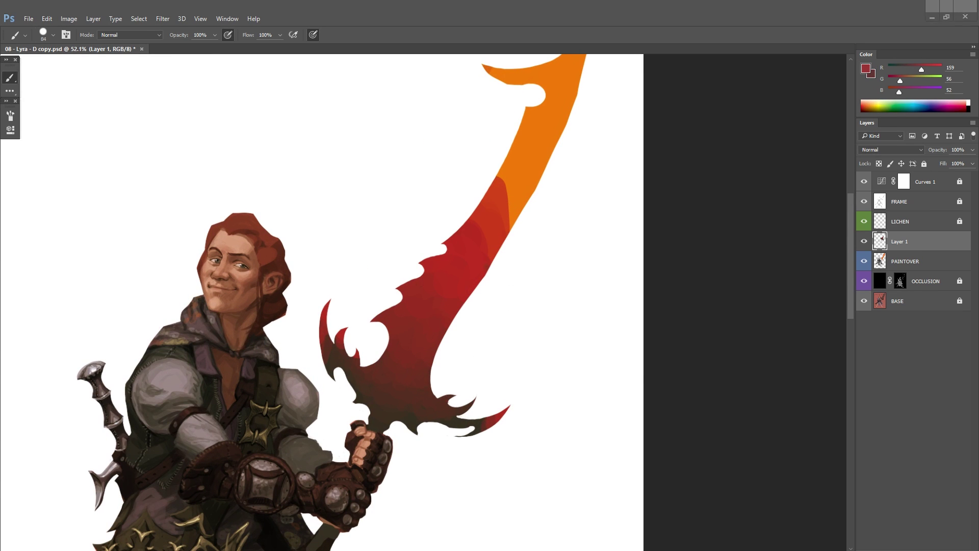
{"action": "scroll", "coordinate": [460, 252], "scroll_direction": "down", "scroll_amount": 2}
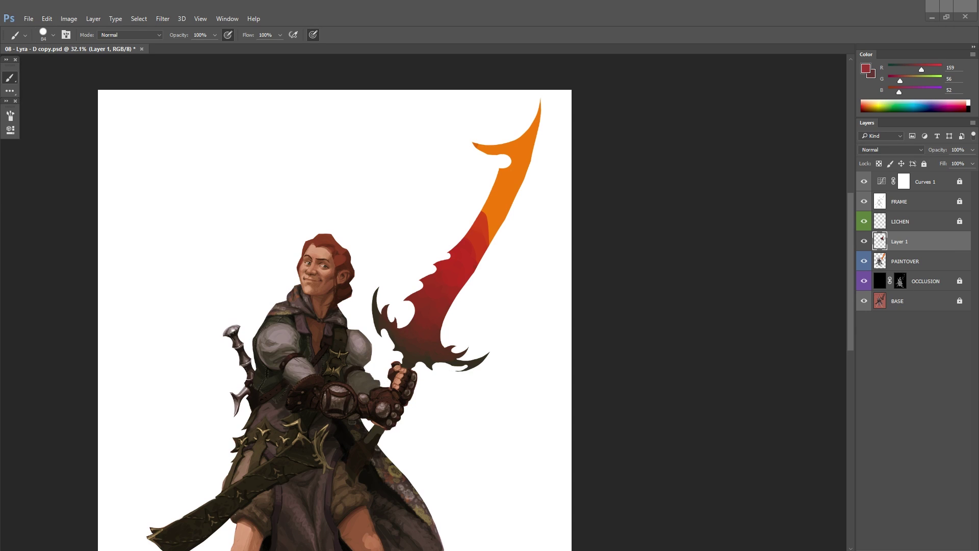
{"action": "scroll", "coordinate": [464, 229], "scroll_direction": "up", "scroll_amount": 3}
{"action": "left_click", "coordinate": [465, 230], "text": "alt"}
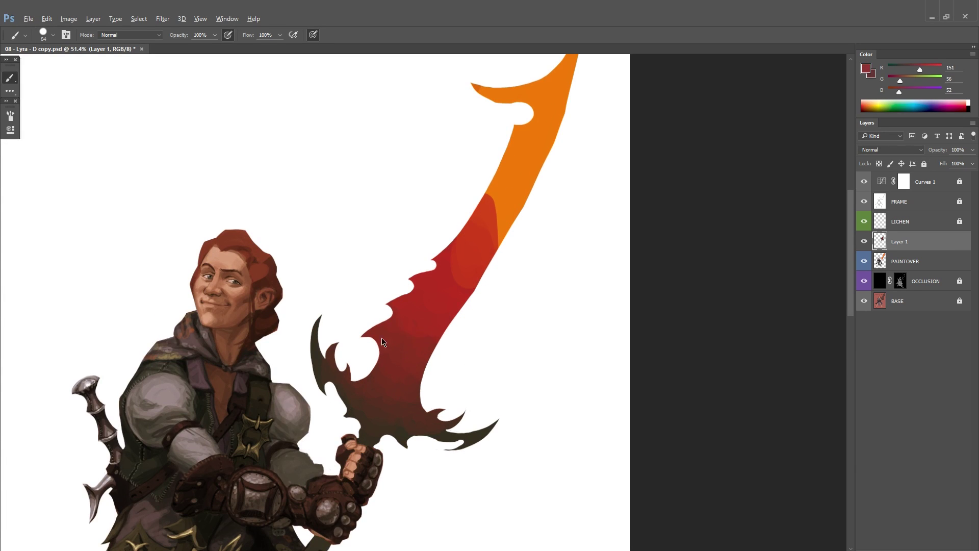
{"action": "left_click", "coordinate": [442, 284], "text": "alt"}
Step: Blend the blade's red area into the orange above it with sampled orange and red-orange strokes
{"action": "left_click_drag", "start_coordinate": [477, 239], "coordinate": [459, 290]}
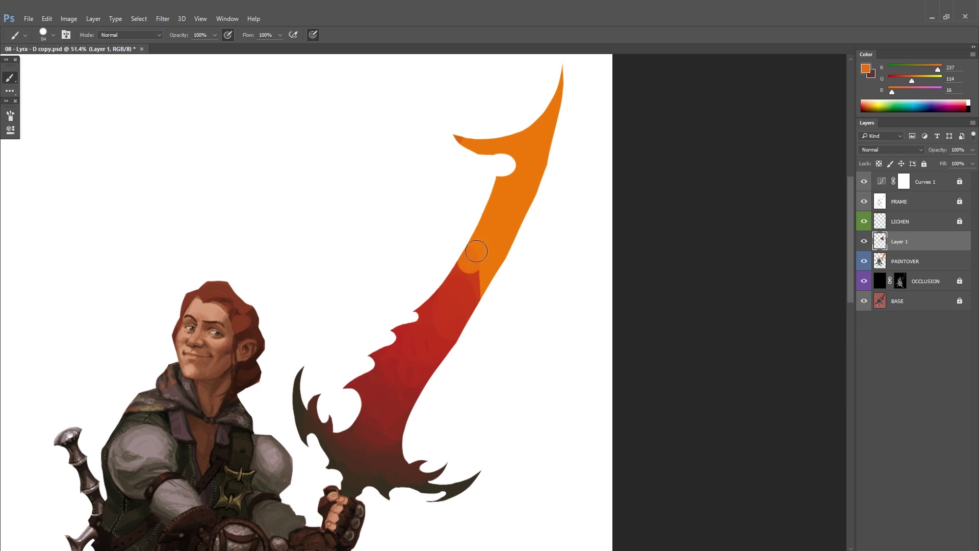
{"action": "left_click", "coordinate": [459, 290], "text": "alt"}
{"action": "left_click", "coordinate": [426, 309], "text": "alt"}
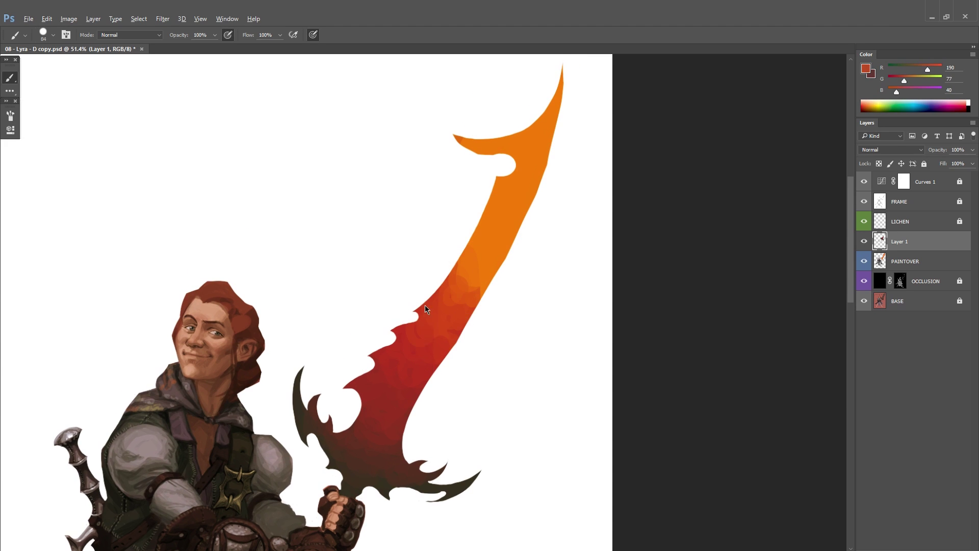
{"action": "left_click", "coordinate": [457, 334], "text": "alt"}
{"action": "scroll", "coordinate": [444, 219], "scroll_direction": "down", "scroll_amount": 2}
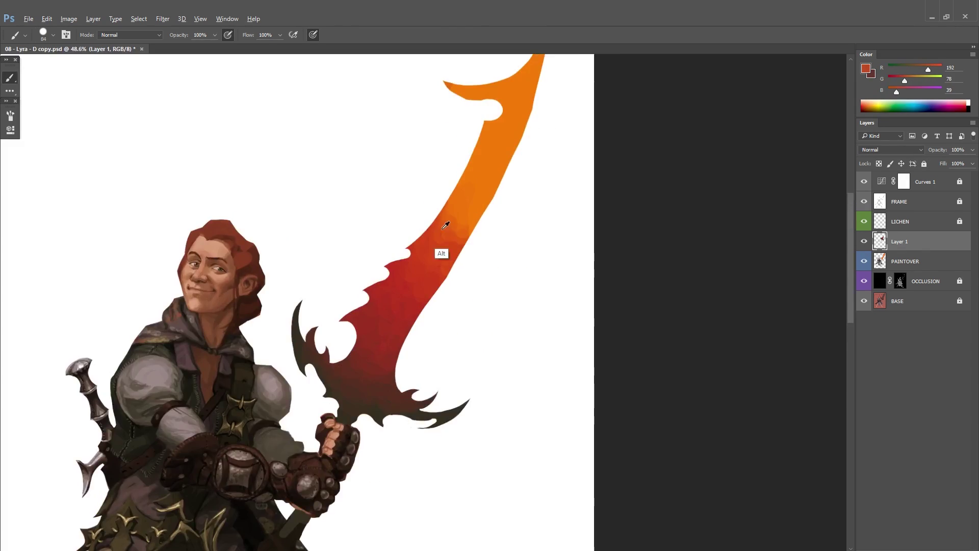
{"action": "left_click", "coordinate": [454, 219], "text": "alt"}
{"action": "left_click_drag", "start_coordinate": [453, 225], "coordinate": [448, 263]}
Step: Darken the guard and its horns with sampled near-black browns, breaking up the transition into the red blade with mottled strokes
{"action": "scroll", "coordinate": [448, 263], "scroll_direction": "up", "scroll_amount": 3}
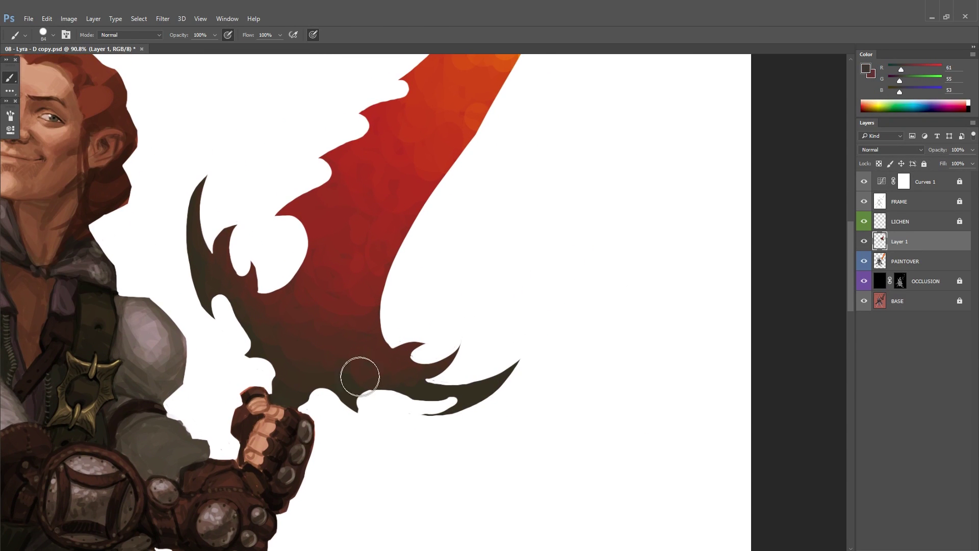
{"action": "left_click", "coordinate": [485, 393], "text": "alt"}
{"action": "key", "text": "Return"}
{"action": "key", "text": "b"}
{"action": "left_click_drag", "start_coordinate": [628, 363], "coordinate": [645, 421]}
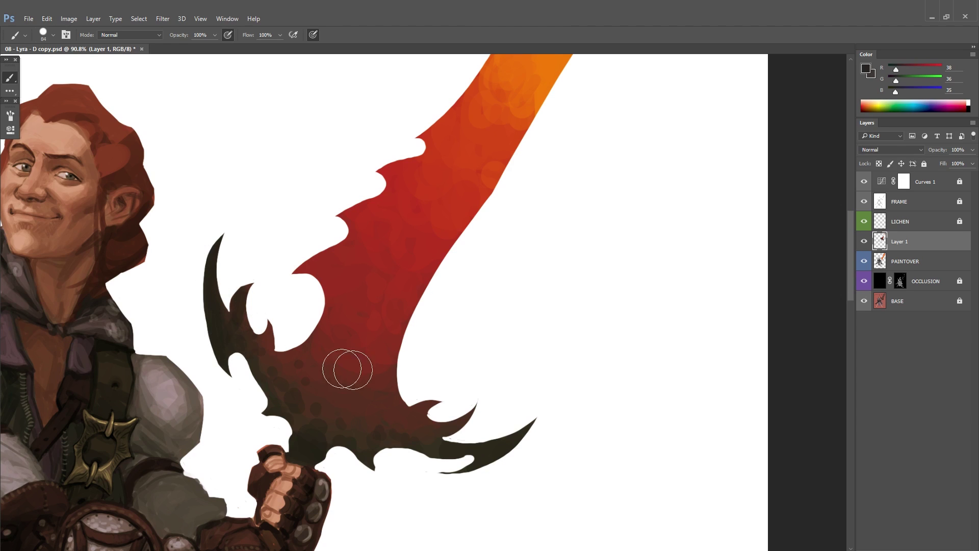
{"action": "mouse_move", "coordinate": [343, 368]}
{"action": "left_mouse_down"}
{"action": "mouse_move", "coordinate": [332, 425]}
{"action": "mouse_move", "coordinate": [305, 426]}
{"action": "left_mouse_up"}
{"action": "left_click", "coordinate": [273, 362], "text": "alt"}
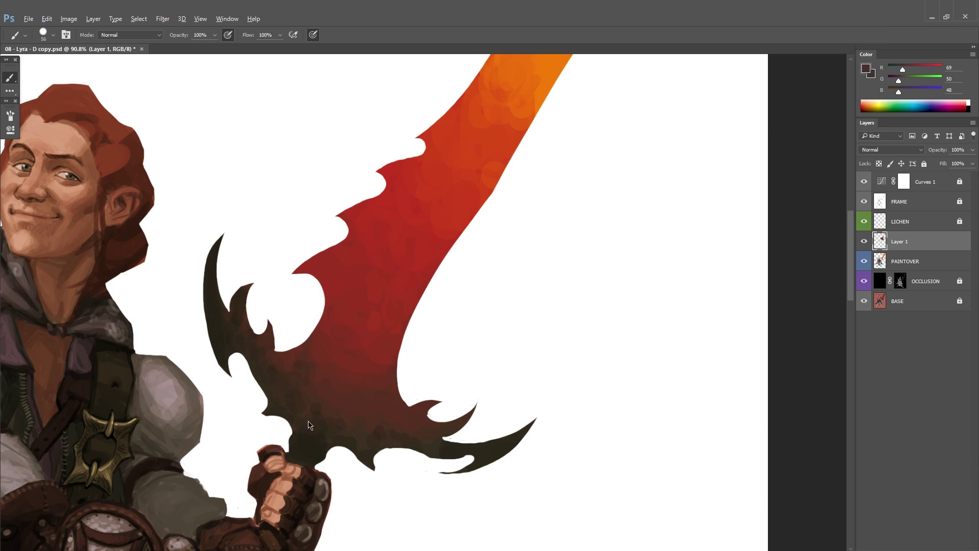
{"action": "left_click", "coordinate": [386, 400], "text": "alt"}
{"action": "left_click_drag", "start_coordinate": [314, 416], "coordinate": [334, 440]}
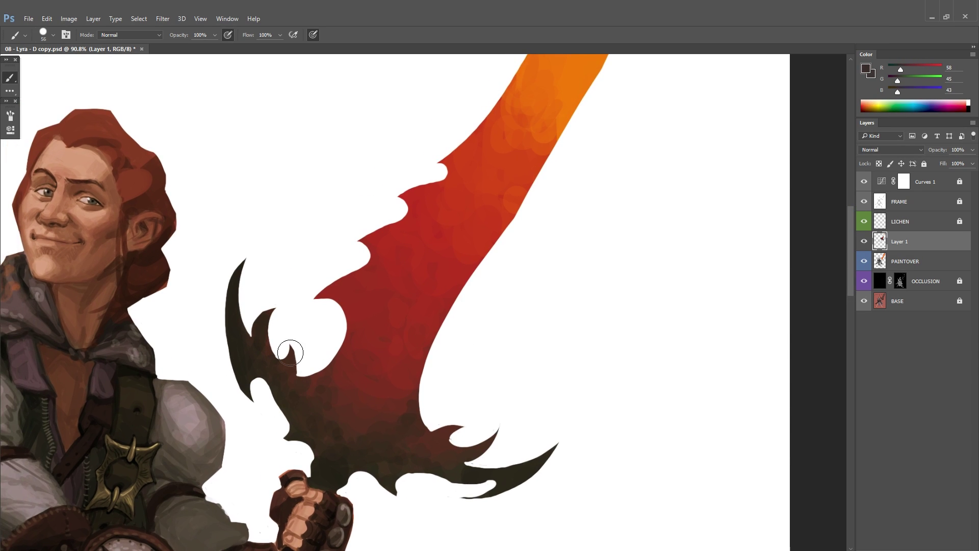
{"action": "left_click_drag", "start_coordinate": [378, 397], "coordinate": [362, 359]}
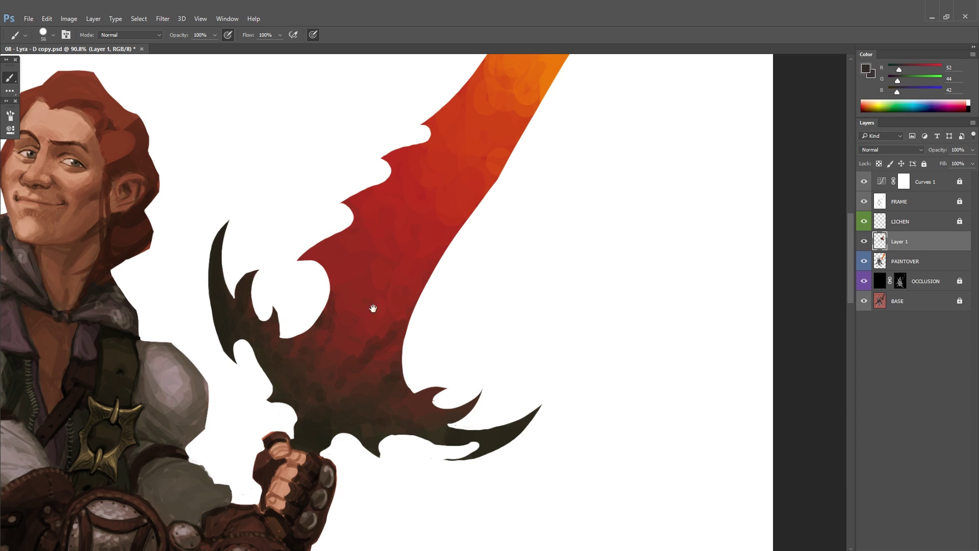
Step: Dab dark brown scale-like spots onto the lower blade near its smooth edge with a 34 px brush
{"action": "key", "text": "bracketleft"}
{"action": "key", "text": "bracketleft"}
{"action": "mouse_move", "coordinate": [393, 309]}
{"action": "left_mouse_down"}
{"action": "mouse_move", "coordinate": [382, 351]}
{"action": "mouse_move", "coordinate": [439, 331]}
{"action": "left_mouse_up"}
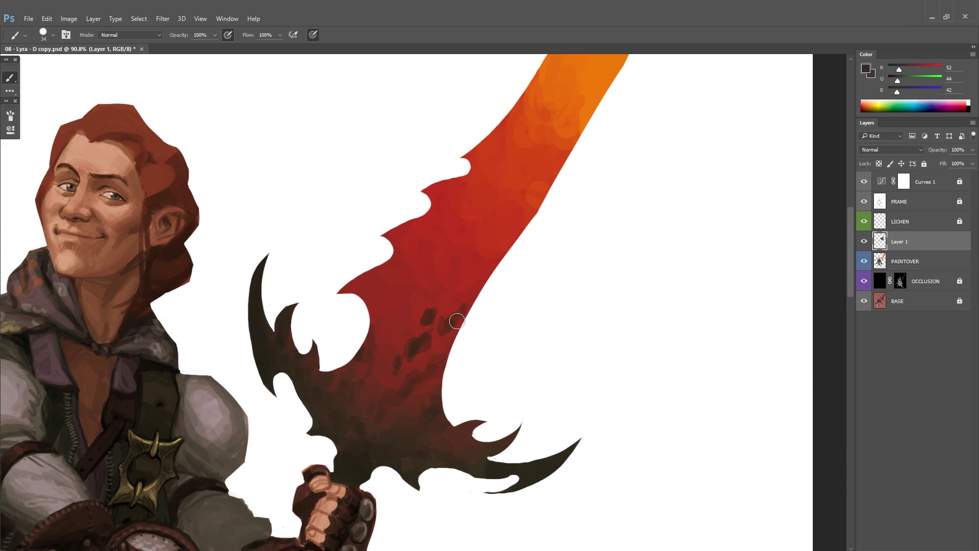
{"action": "scroll", "coordinate": [404, 346], "scroll_direction": "down", "scroll_amount": 3}
{"action": "scroll", "coordinate": [404, 346], "scroll_direction": "left", "scroll_amount": 1}
{"action": "scroll", "coordinate": [424, 363], "scroll_direction": "up", "scroll_amount": 4}
{"action": "scroll", "coordinate": [424, 362], "scroll_direction": "right", "scroll_amount": 1}
{"action": "scroll", "coordinate": [427, 364], "scroll_direction": "down", "scroll_amount": 1}
{"action": "scroll", "coordinate": [426, 365], "scroll_direction": "left", "scroll_amount": 1}
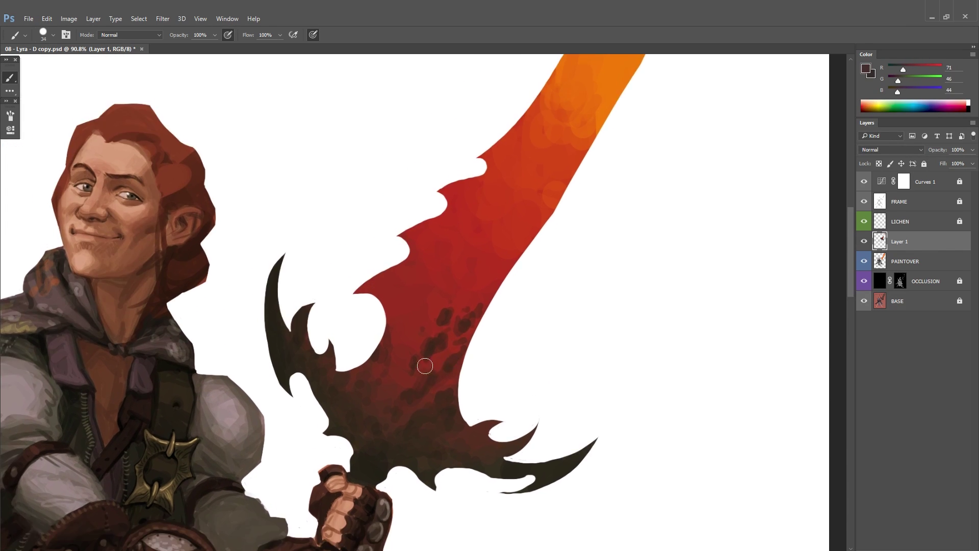
Step: Shade the tips of the blade's lower serrations with sampled dark red-browns
{"action": "left_click", "coordinate": [392, 402], "text": "alt"}
{"action": "left_click_drag", "start_coordinate": [384, 279], "coordinate": [387, 323]}
{"action": "left_click", "coordinate": [387, 324], "text": "alt"}
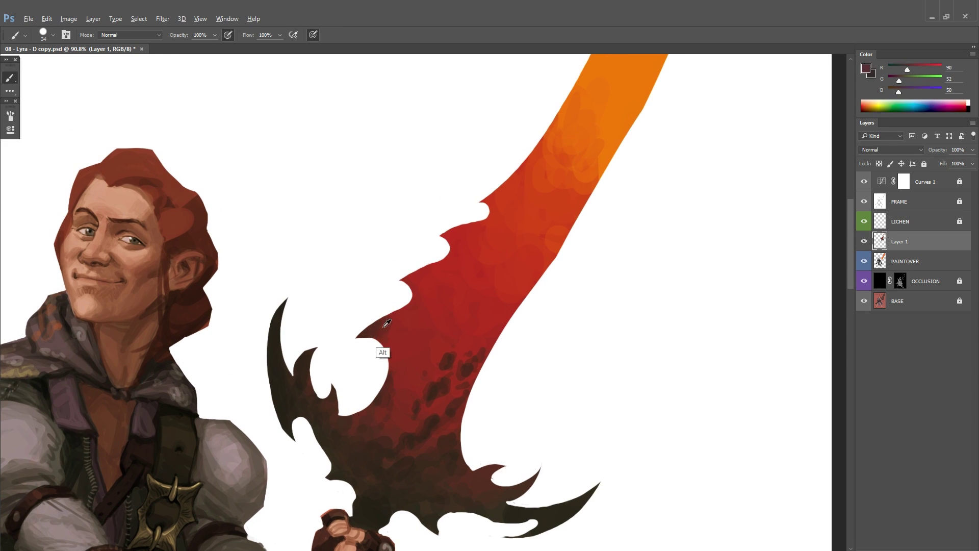
{"action": "scroll", "coordinate": [428, 222], "scroll_direction": "down", "scroll_amount": 2}
{"action": "scroll", "coordinate": [427, 222], "scroll_direction": "right", "scroll_amount": 1}
Step: Cover the lower blade's dark spots with sampled red and brush a dark red-brown ridge up the blade with a 44 px brush
{"action": "left_click", "coordinate": [426, 316], "text": "alt"}
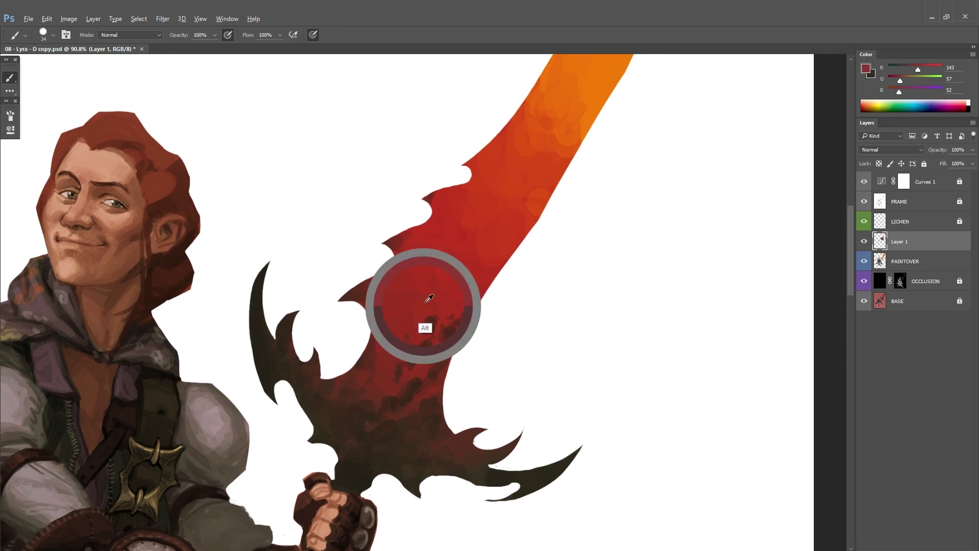
{"action": "key", "text": "bracketright"}
{"action": "left_click", "coordinate": [425, 332], "text": "alt"}
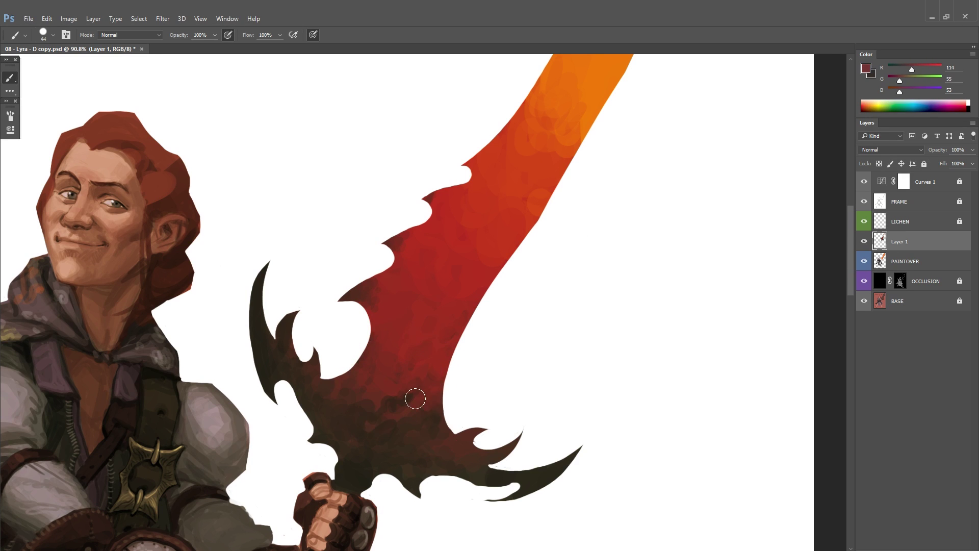
{"action": "left_click_drag", "start_coordinate": [428, 376], "coordinate": [350, 369]}
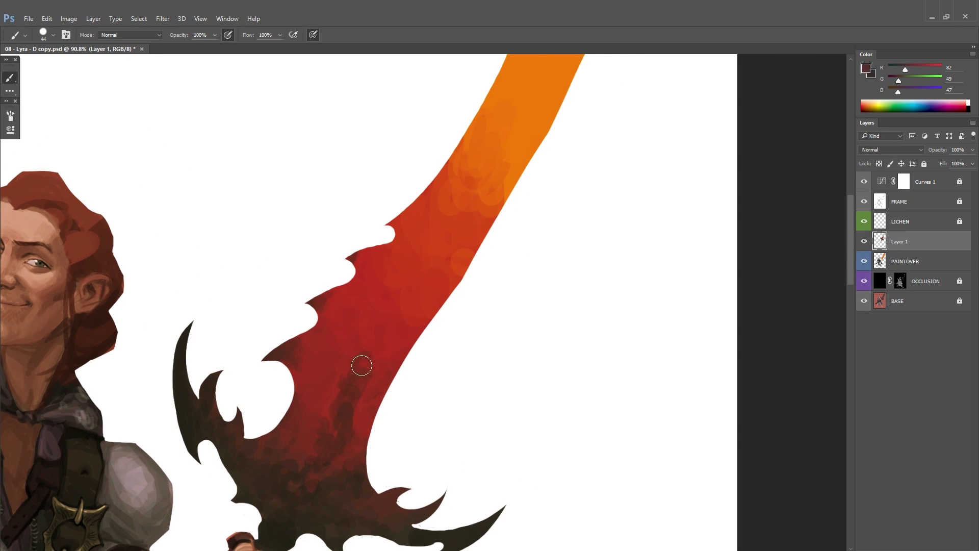
Step: Add small dark scale shapes along the blade's dark ridge with a 12 px brush and sampled red-browns
{"action": "scroll", "coordinate": [342, 378], "scroll_direction": "down", "scroll_amount": 5}
{"action": "scroll", "coordinate": [349, 357], "scroll_direction": "right", "scroll_amount": 1}
{"action": "key", "text": "bracketleft"}
{"action": "key", "text": "bracketleft"}
{"action": "key", "text": "bracketleft"}
{"action": "left_click", "coordinate": [296, 381], "text": "alt"}
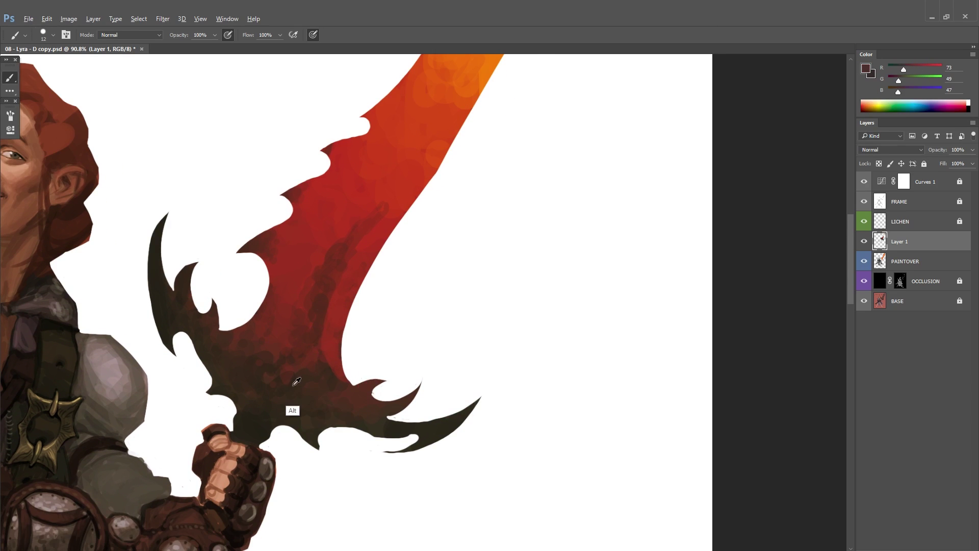
{"action": "scroll", "coordinate": [340, 265], "scroll_direction": "up", "scroll_amount": 2}
{"action": "left_click", "coordinate": [356, 291], "text": "alt"}
{"action": "scroll", "coordinate": [312, 364], "scroll_direction": "down", "scroll_amount": 1}
{"action": "scroll", "coordinate": [311, 364], "scroll_direction": "right", "scroll_amount": 1}
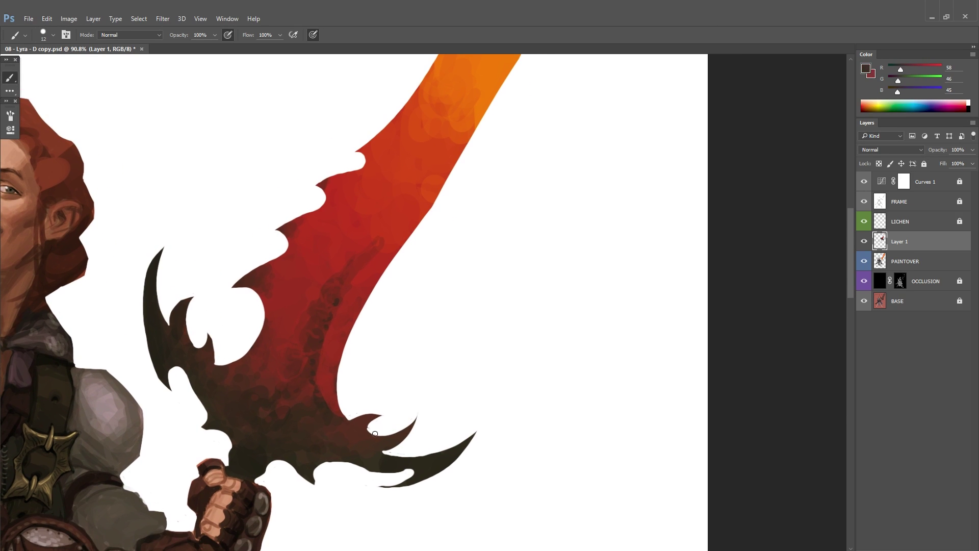
Step: Paint the guard's small inner horns on both sides of the blade red
{"action": "left_click_drag", "start_coordinate": [374, 448], "coordinate": [410, 433]}
{"action": "scroll", "coordinate": [222, 350], "scroll_direction": "up", "scroll_amount": 2}
{"action": "scroll", "coordinate": [222, 350], "scroll_direction": "left", "scroll_amount": 1}
{"action": "scroll", "coordinate": [219, 382], "scroll_direction": "down", "scroll_amount": 2}
{"action": "scroll", "coordinate": [219, 382], "scroll_direction": "right", "scroll_amount": 2}
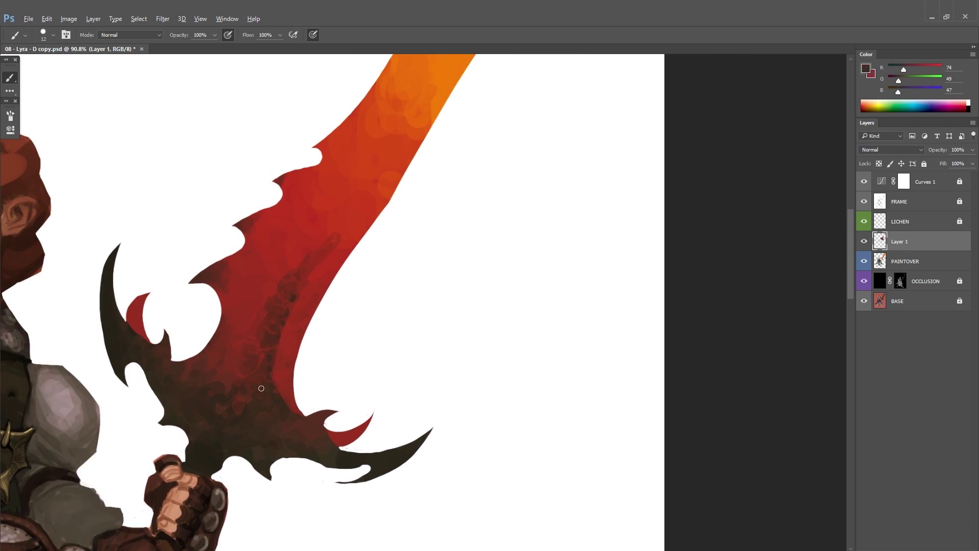
Step: Paint dark cracked plates with red gaps across the blade's base using a 20 px brush and sampled dark brown
{"action": "left_click", "coordinate": [261, 388], "text": "alt"}
{"action": "right_click", "coordinate": [262, 389]}
{"action": "left_click_drag", "start_coordinate": [286, 411], "coordinate": [306, 411]}
{"action": "key", "text": "Return"}
{"action": "scroll", "coordinate": [339, 313], "scroll_direction": "up", "scroll_amount": 2}
{"action": "scroll", "coordinate": [339, 313], "scroll_direction": "left", "scroll_amount": 1}
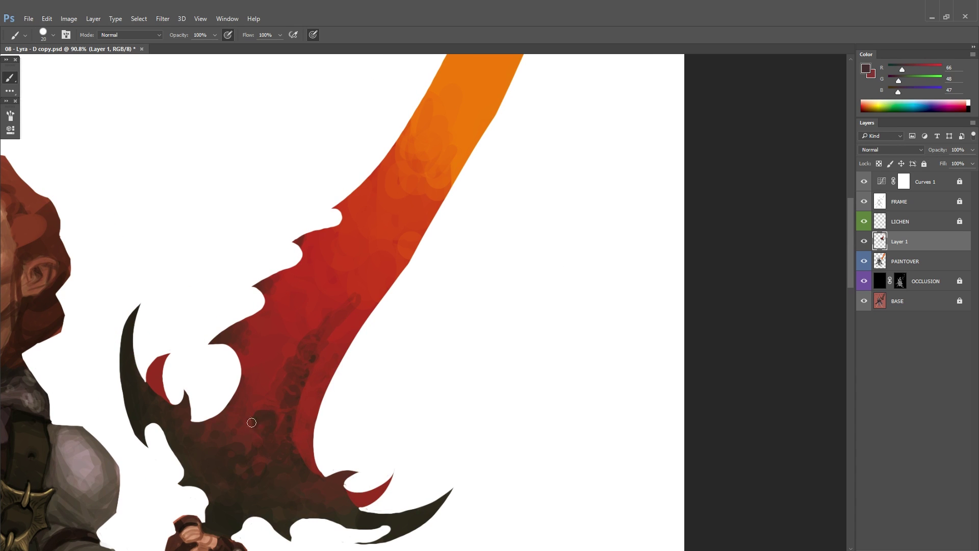
{"action": "scroll", "coordinate": [245, 333], "scroll_direction": "down", "scroll_amount": 2}
{"action": "left_click", "coordinate": [304, 352], "text": "alt"}
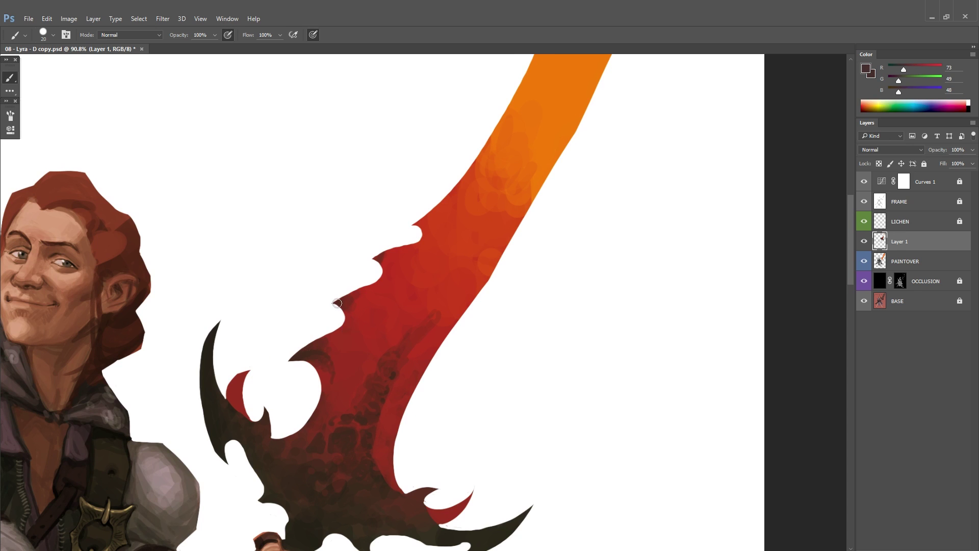
Step: Deepen the dark shading on the blade's lowest serration and extend the scaly ridge farther up the blade
{"action": "scroll", "coordinate": [525, 331], "scroll_direction": "down", "scroll_amount": 1}
{"action": "scroll", "coordinate": [358, 398], "scroll_direction": "up", "scroll_amount": 3}
{"action": "scroll", "coordinate": [358, 398], "scroll_direction": "down", "scroll_amount": 1}
{"action": "left_click", "coordinate": [311, 368], "text": "alt"}
{"action": "scroll", "coordinate": [311, 368], "scroll_direction": "up", "scroll_amount": 1}
{"action": "left_click", "coordinate": [361, 344], "text": "alt"}
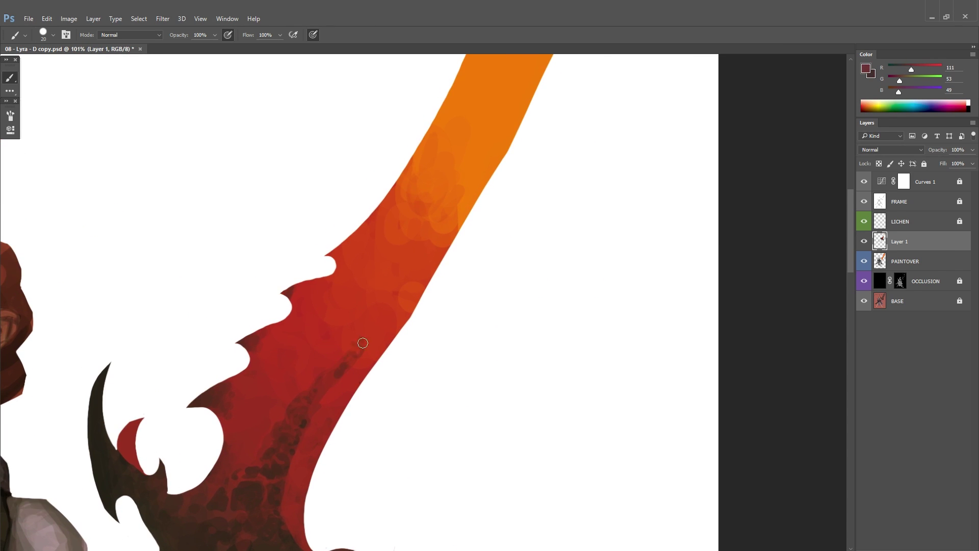
Step: Break the upper ridge into separate dark scales, alternating sampled red and dark red-brown
{"action": "scroll", "coordinate": [262, 390], "scroll_direction": "down", "scroll_amount": 1}
{"action": "left_click", "coordinate": [278, 351], "text": "alt"}
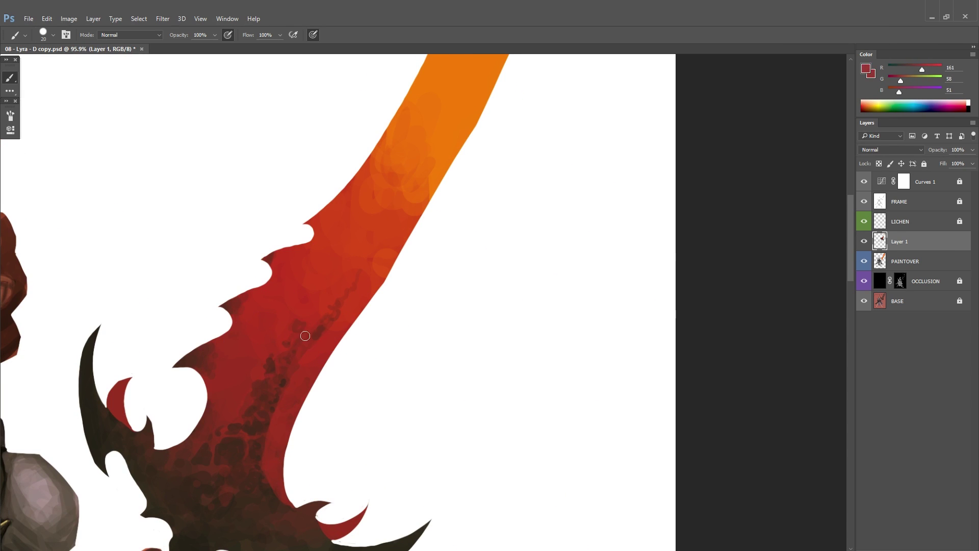
{"action": "left_click", "coordinate": [263, 391], "text": "alt"}
{"action": "scroll", "coordinate": [258, 378], "scroll_direction": "down", "scroll_amount": 3}
{"action": "left_click", "coordinate": [265, 408], "text": "alt"}
{"action": "scroll", "coordinate": [209, 411], "scroll_direction": "up", "scroll_amount": 1}
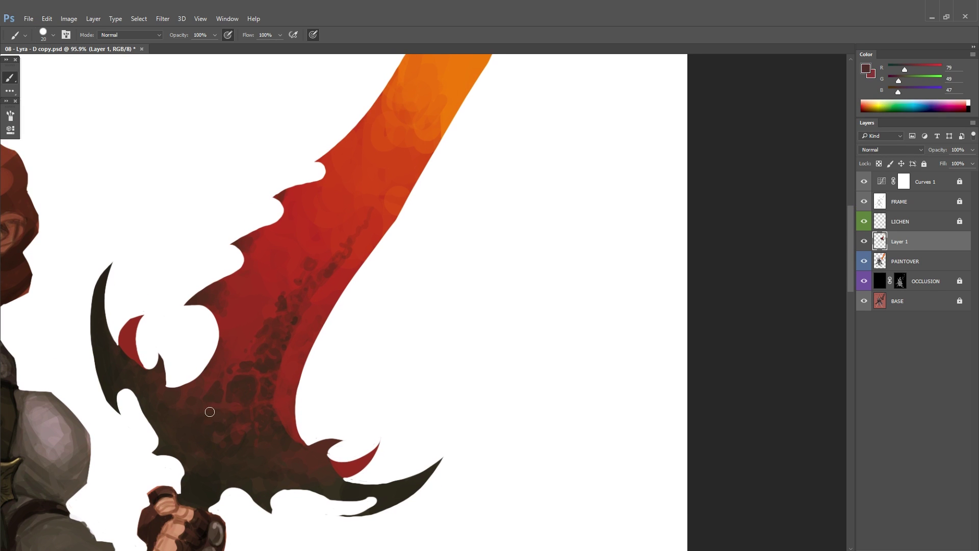
Step: Refine the cracked plates at the blade's base and the scales along the ridge with sampled dark and mid reds
{"action": "scroll", "coordinate": [226, 371], "scroll_direction": "up", "scroll_amount": 1}
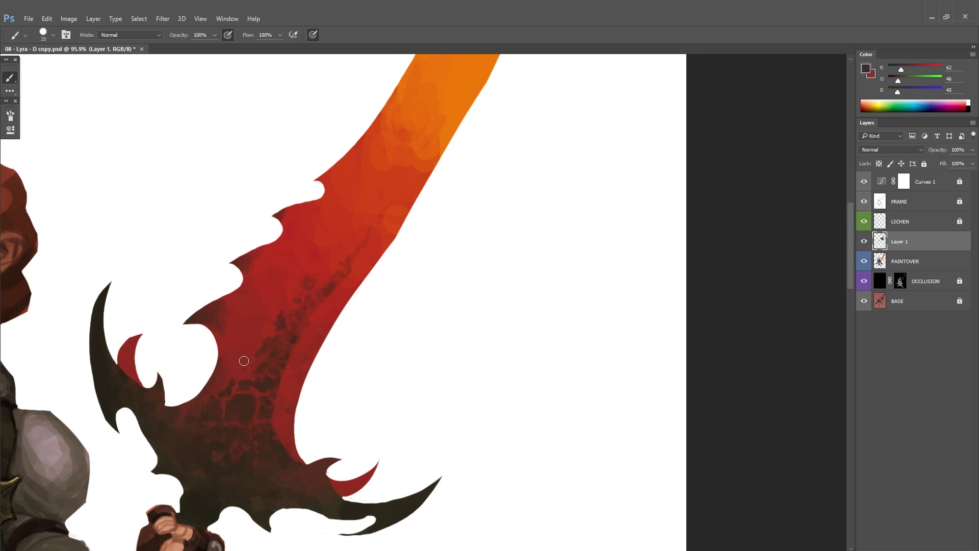
{"action": "scroll", "coordinate": [254, 364], "scroll_direction": "left", "scroll_amount": 1}
{"action": "left_click", "coordinate": [277, 389], "text": "alt"}
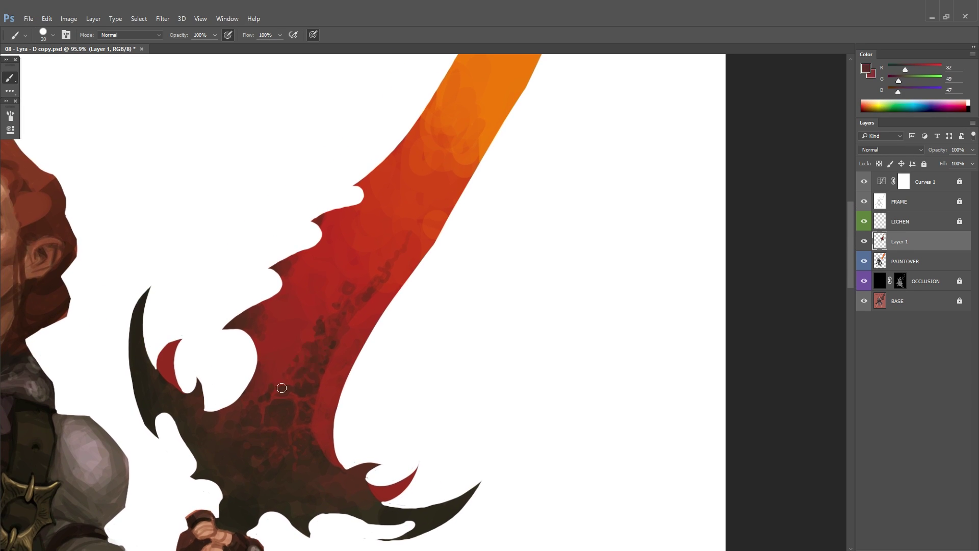
{"action": "scroll", "coordinate": [299, 372], "scroll_direction": "up", "scroll_amount": 3}
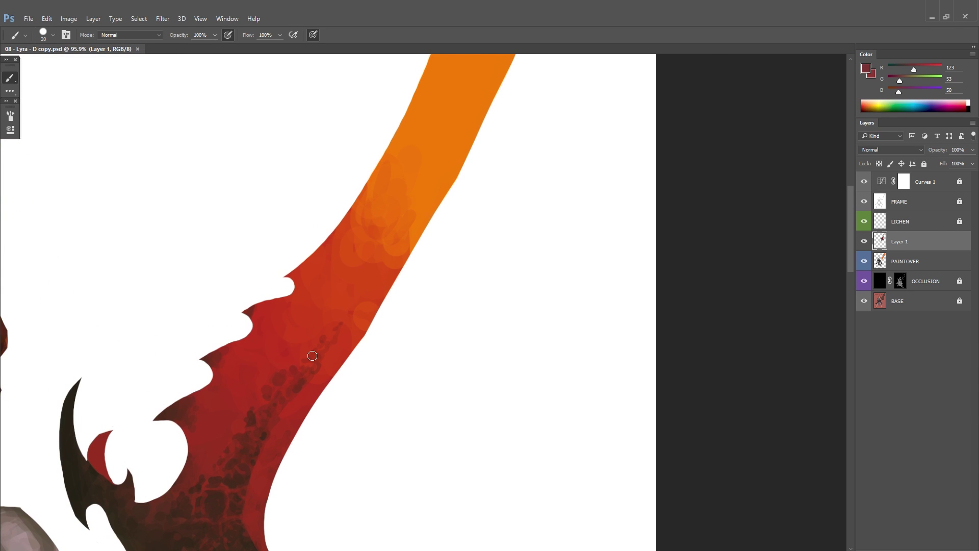
{"action": "scroll", "coordinate": [331, 345], "scroll_direction": "down", "scroll_amount": 2}
{"action": "left_click", "coordinate": [280, 319], "text": "alt"}
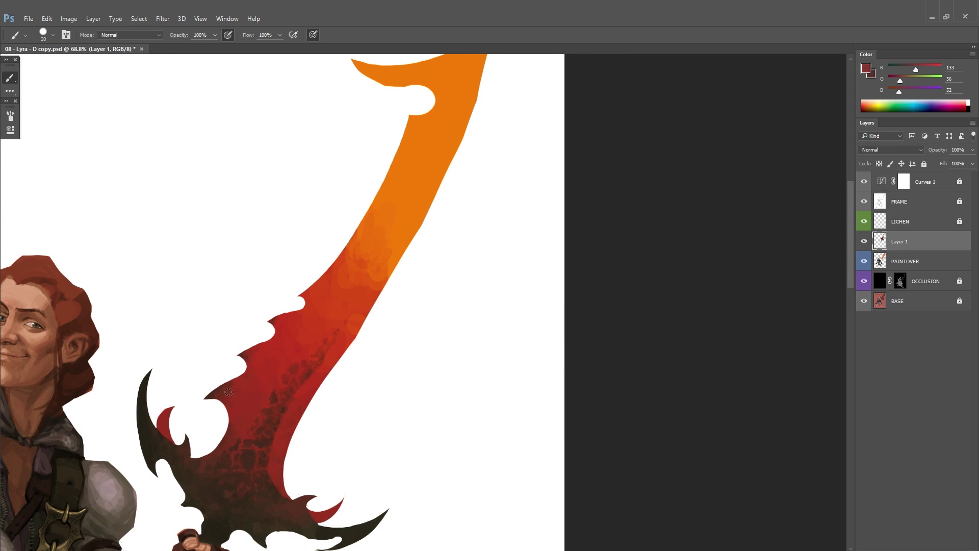
Step: Paint an orange rim on the blade's smooth edge and extend the ridge into the orange area with a red-orange line
{"action": "scroll", "coordinate": [232, 381], "scroll_direction": "down", "scroll_amount": 1}
{"action": "scroll", "coordinate": [378, 285], "scroll_direction": "up", "scroll_amount": 1}
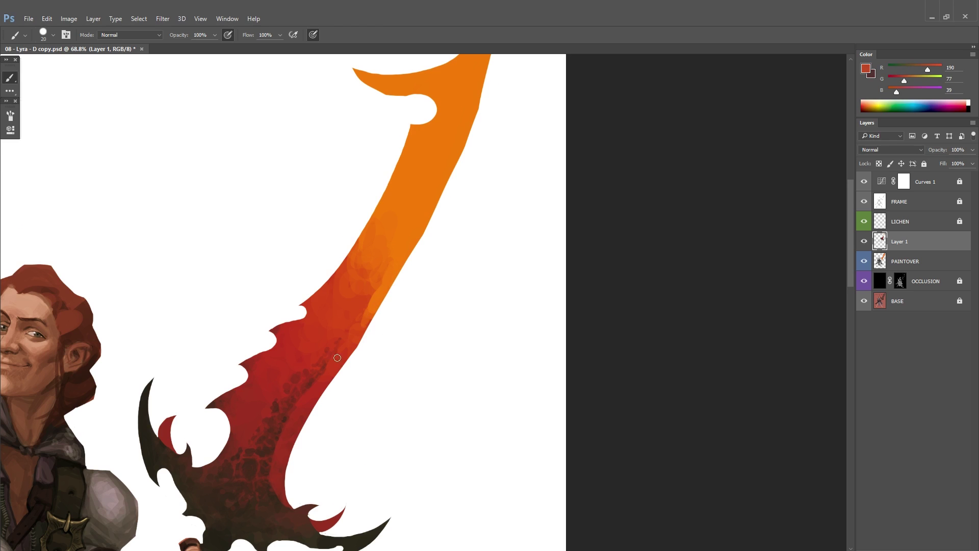
{"action": "left_click", "coordinate": [379, 293], "text": "alt"}
{"action": "scroll", "coordinate": [362, 327], "scroll_direction": "up", "scroll_amount": 2}
{"action": "scroll", "coordinate": [362, 326], "scroll_direction": "right", "scroll_amount": 1}
{"action": "left_click_drag", "start_coordinate": [319, 403], "coordinate": [363, 325]}
{"action": "left_click", "coordinate": [359, 331], "text": "alt"}
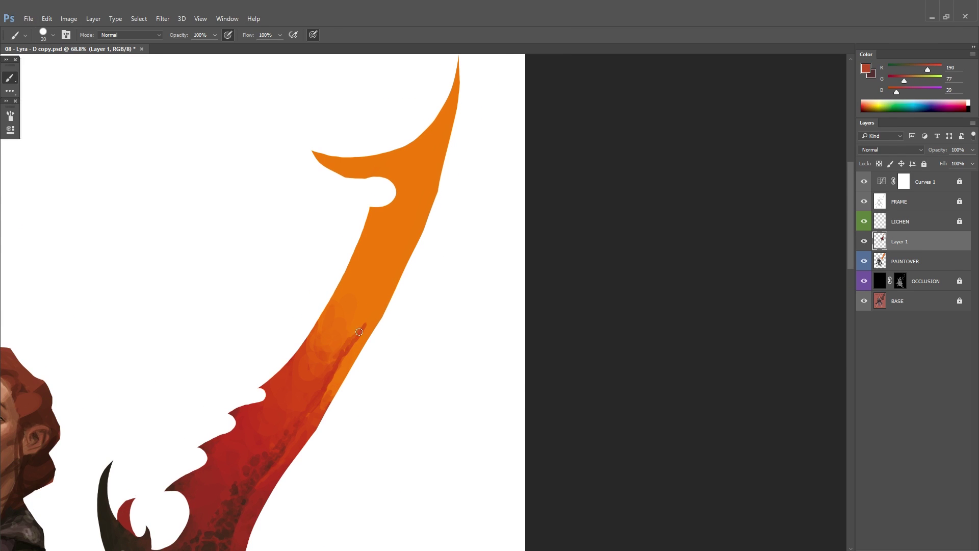
Step: Soften the red-orange ridge and continue the bright orange rim down the blade's smooth edge toward the guard
{"action": "scroll", "coordinate": [346, 347], "scroll_direction": "down", "scroll_amount": 2}
{"action": "scroll", "coordinate": [346, 346], "scroll_direction": "left", "scroll_amount": 1}
{"action": "left_click", "coordinate": [359, 377], "text": "alt"}
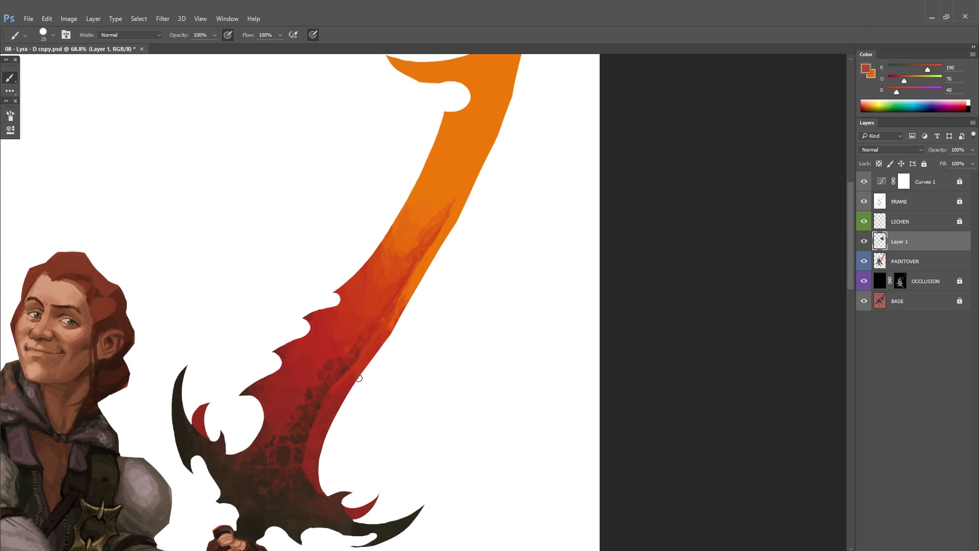
{"action": "key", "text": "x"}
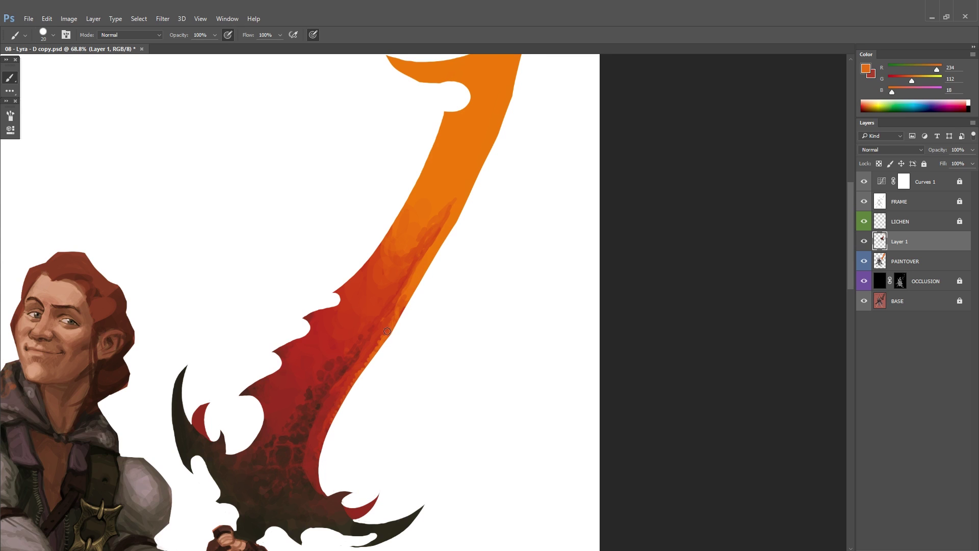
Step: Paint the blade's hooked tip golden yellow and carry the yellow down its outer edge into the orange
{"action": "scroll", "coordinate": [403, 311], "scroll_direction": "up", "scroll_amount": 3}
{"action": "scroll", "coordinate": [402, 311], "scroll_direction": "right", "scroll_amount": 1}
{"action": "mouse_move", "coordinate": [497, 133]}
{"action": "left_mouse_down"}
{"action": "mouse_move", "coordinate": [478, 197]}
{"action": "mouse_move", "coordinate": [426, 280]}
{"action": "mouse_move", "coordinate": [421, 322]}
{"action": "left_mouse_up"}
{"action": "scroll", "coordinate": [422, 321], "scroll_direction": "right", "scroll_amount": 1}
{"action": "left_click", "coordinate": [401, 356], "text": "alt"}
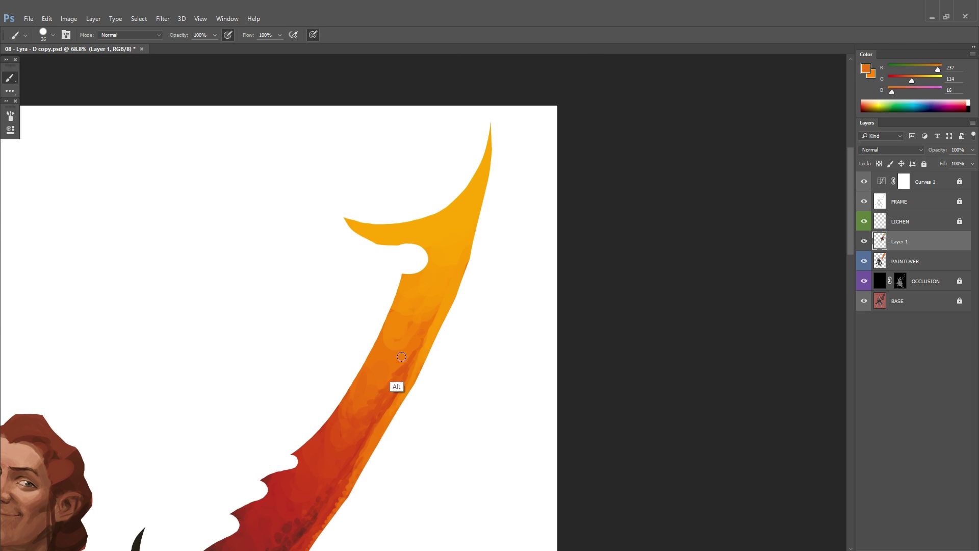
Step: Shade around the notch below the blade's hook and texture the upper ridge with sampled orange using a 26 px brush
{"action": "mouse_move", "coordinate": [401, 357]}
{"action": "left_mouse_down"}
{"action": "mouse_move", "coordinate": [450, 249]}
{"action": "mouse_move", "coordinate": [413, 291]}
{"action": "mouse_move", "coordinate": [434, 245]}
{"action": "left_mouse_up"}
{"action": "scroll", "coordinate": [413, 286], "scroll_direction": "down", "scroll_amount": 3}
{"action": "key", "text": "x"}
{"action": "scroll", "coordinate": [316, 472], "scroll_direction": "down", "scroll_amount": 1}
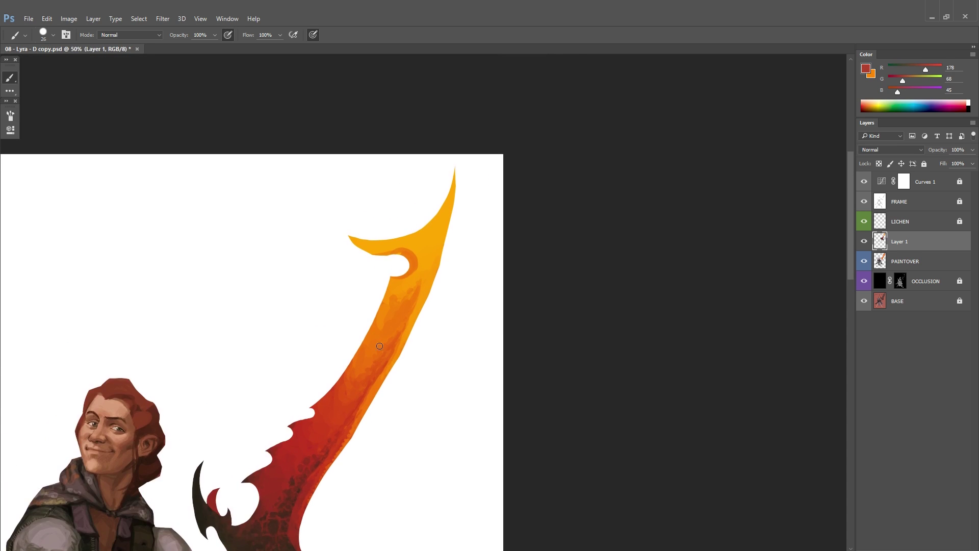
Step: Set the foreground colour to pale yellow #f3d86c and paint it over the blade's pointed tip
{"action": "scroll", "coordinate": [379, 346], "scroll_direction": "up", "scroll_amount": 1}
{"action": "left_click", "coordinate": [381, 352], "text": "alt"}
{"action": "scroll", "coordinate": [430, 233], "scroll_direction": "right", "scroll_amount": 1}
{"action": "left_click", "coordinate": [646, 282]}
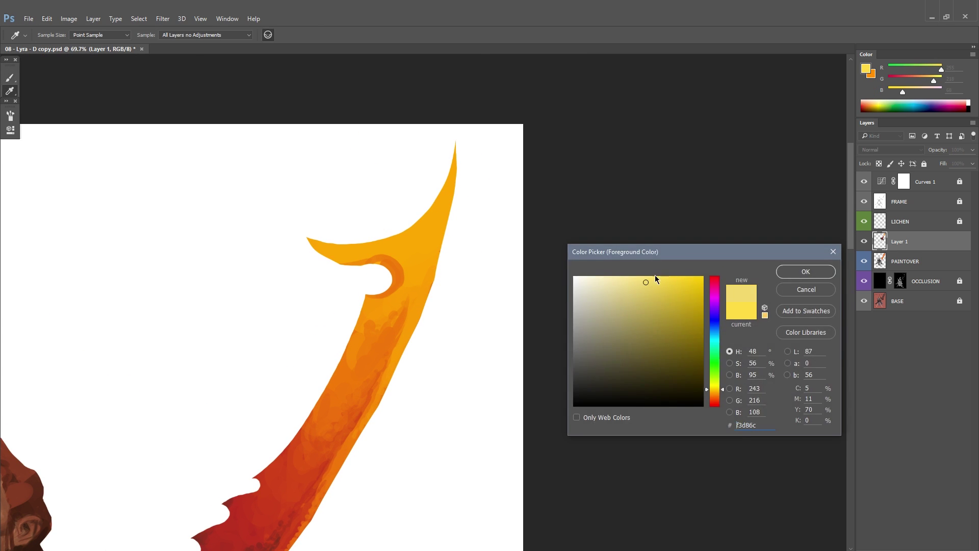
{"action": "key", "text": "Return"}
{"action": "left_click_drag", "start_coordinate": [453, 152], "coordinate": [426, 230]}
{"action": "left_click", "coordinate": [426, 230], "text": "alt"}
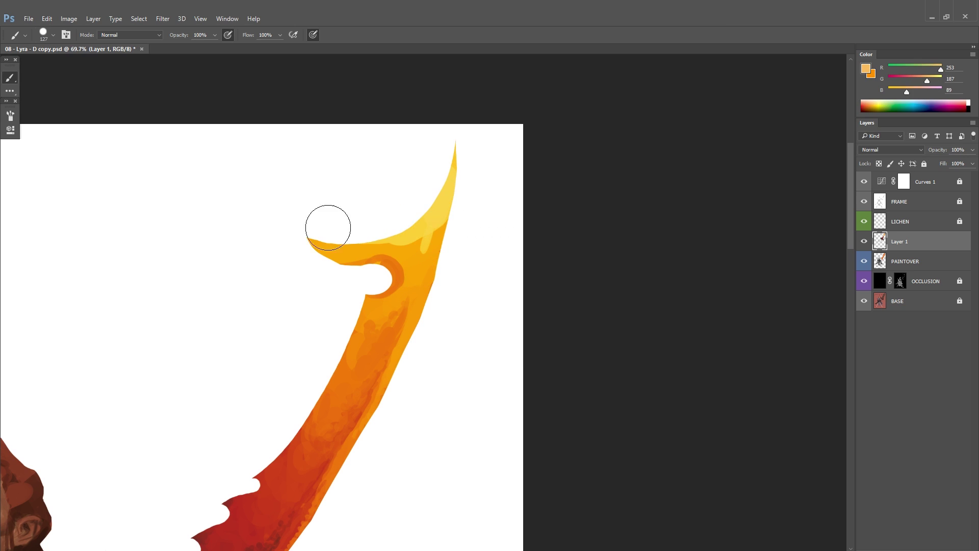
Step: Extend the yellow along the blade's hook and blend it into the orange below with sampled colours and a smaller 44 px brush
{"action": "mouse_move", "coordinate": [327, 228]}
{"action": "left_mouse_down"}
{"action": "mouse_move", "coordinate": [400, 241]}
{"action": "mouse_move", "coordinate": [435, 232]}
{"action": "mouse_move", "coordinate": [417, 264]}
{"action": "mouse_move", "coordinate": [390, 245]}
{"action": "mouse_move", "coordinate": [395, 295]}
{"action": "mouse_move", "coordinate": [418, 298]}
{"action": "mouse_move", "coordinate": [373, 321]}
{"action": "mouse_move", "coordinate": [397, 294]}
{"action": "mouse_move", "coordinate": [413, 332]}
{"action": "left_mouse_up"}
{"action": "key", "text": "bracketleft"}
{"action": "key", "text": "bracketleft"}
{"action": "key", "text": "bracketleft"}
{"action": "key", "text": "bracketleft"}
{"action": "key", "text": "bracketleft"}
{"action": "key", "text": "bracketleft"}
{"action": "key", "text": "bracketleft"}
{"action": "key", "text": "bracketleft"}
{"action": "left_click", "coordinate": [389, 245], "text": "alt"}
{"action": "left_click", "coordinate": [408, 286], "text": "alt"}
{"action": "left_click", "coordinate": [413, 332], "text": "alt"}
Step: Flip the canvas horizontally and brush pale yellow down the blade's outer edge beside the notch
{"action": "scroll", "coordinate": [413, 299], "scroll_direction": "down", "scroll_amount": 1}
{"action": "scroll", "coordinate": [459, 275], "scroll_direction": "down", "scroll_amount": 2}
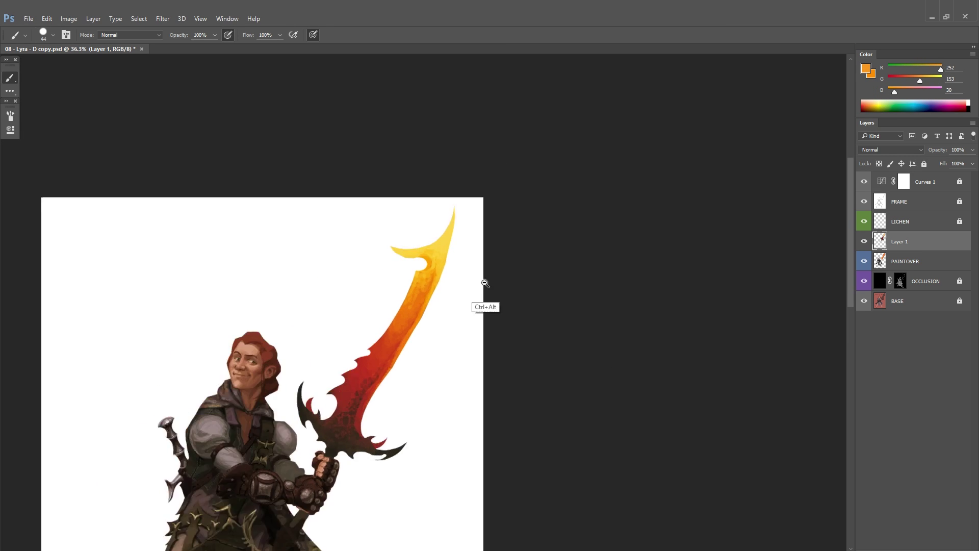
{"action": "key", "text": "ctrl+shift+h"}
{"action": "scroll", "coordinate": [278, 332], "scroll_direction": "up", "scroll_amount": 4}
{"action": "left_click", "coordinate": [270, 199], "text": "alt"}
{"action": "scroll", "coordinate": [229, 179], "scroll_direction": "up", "scroll_amount": 2}
{"action": "scroll", "coordinate": [229, 214], "scroll_direction": "down", "scroll_amount": 2}
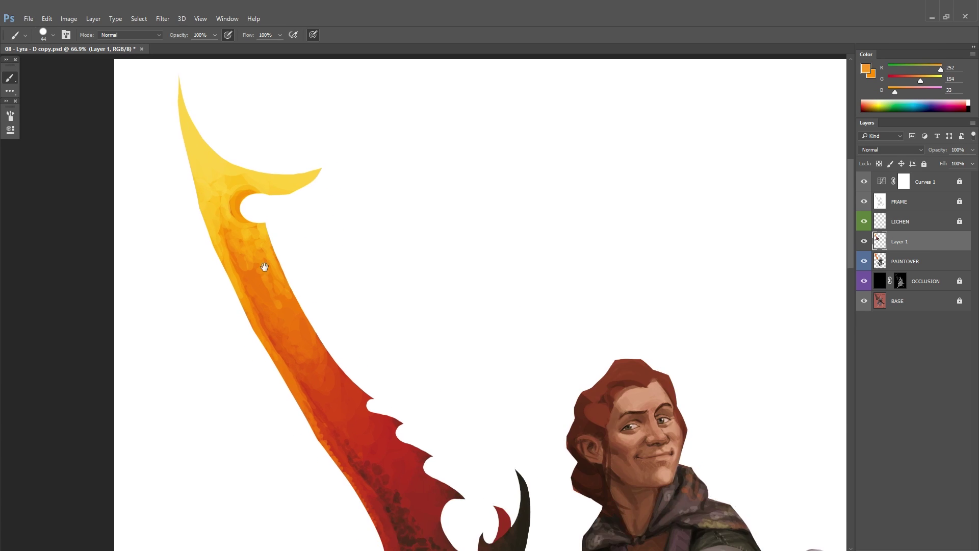
{"action": "scroll", "coordinate": [242, 271], "scroll_direction": "up", "scroll_amount": 1}
{"action": "left_click", "coordinate": [243, 271], "text": "alt"}
{"action": "scroll", "coordinate": [255, 275], "scroll_direction": "up", "scroll_amount": 1}
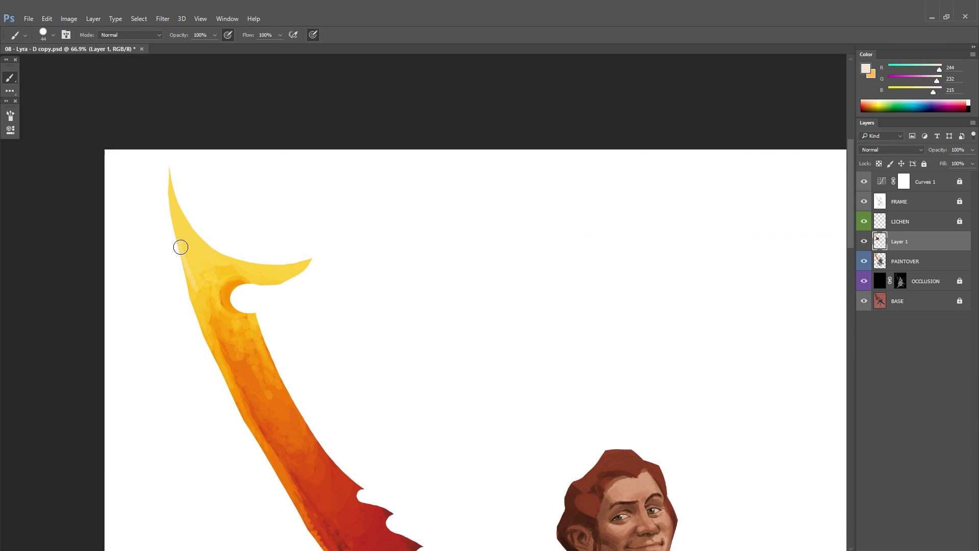
Step: Paint a cream highlight along the hook's concave edge and the lower rim of the notch
{"action": "left_click", "coordinate": [187, 247], "text": "alt"}
{"action": "mouse_move", "coordinate": [187, 247]}
{"action": "left_mouse_down"}
{"action": "mouse_move", "coordinate": [196, 306]}
{"action": "mouse_move", "coordinate": [301, 263]}
{"action": "left_mouse_up"}
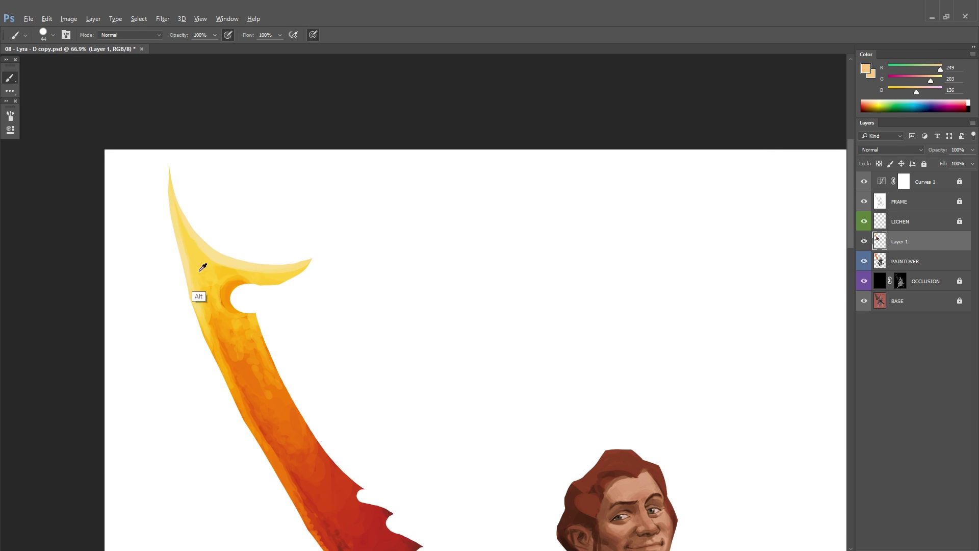
{"action": "left_click_drag", "start_coordinate": [227, 300], "coordinate": [245, 317]}
{"action": "left_click", "coordinate": [227, 255], "text": "alt"}
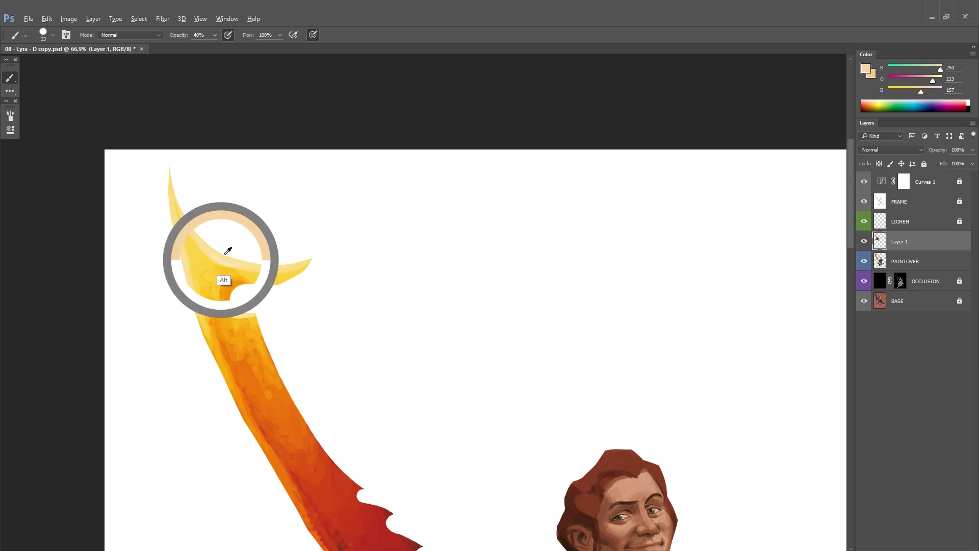
Step: Refine the cream highlights on the blade's tip, hook and notch with sampled colours and a 10 px brush
{"action": "scroll", "coordinate": [255, 247], "scroll_direction": "up", "scroll_amount": 3}
{"action": "key", "text": "bracketleft"}
{"action": "key", "text": "bracketleft"}
{"action": "left_click", "coordinate": [187, 265], "text": "alt"}
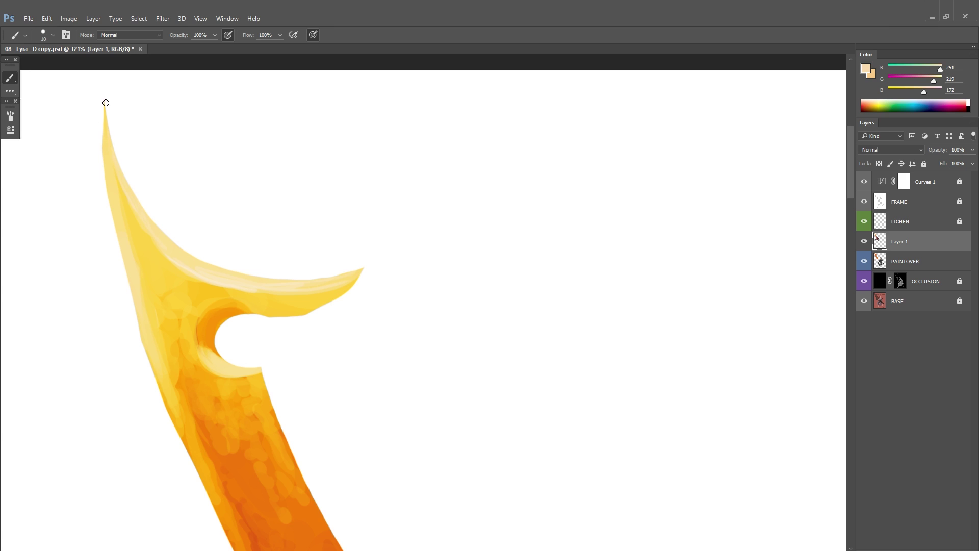
{"action": "left_click", "coordinate": [212, 273], "text": "alt"}
{"action": "scroll", "coordinate": [323, 389], "scroll_direction": "down", "scroll_amount": 3}
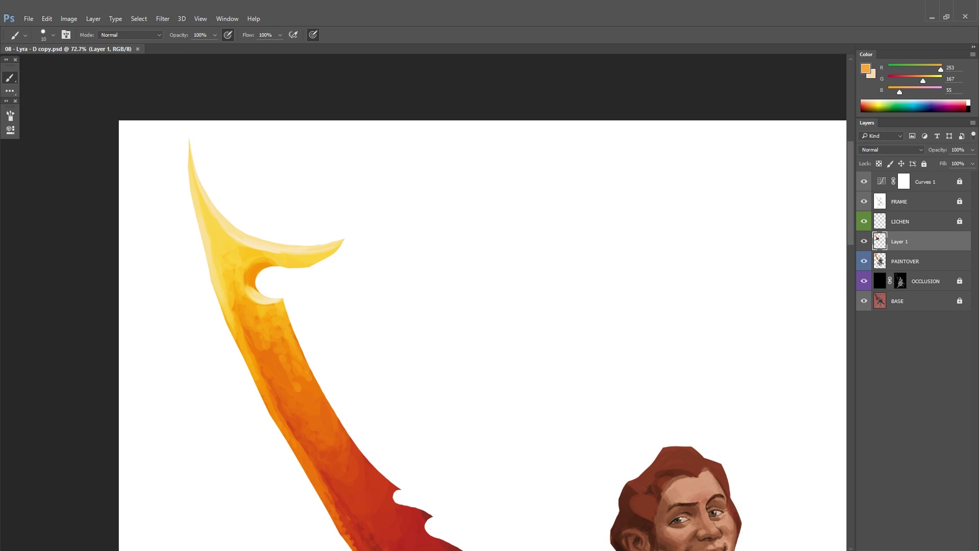
Step: Duplicate the image and save it in Photoshop format as 08 - Lyra - D copy
{"action": "left_click", "coordinate": [69, 19]}
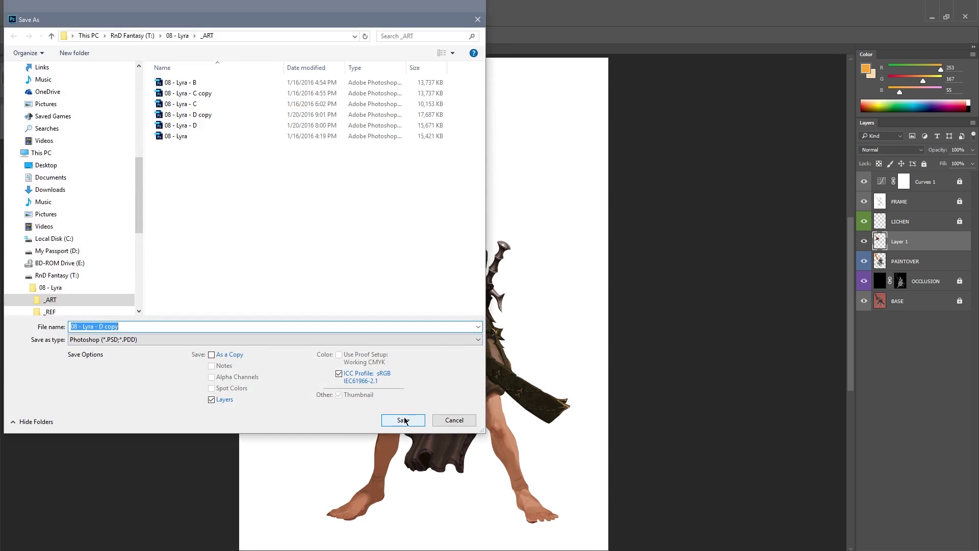
{"action": "left_click", "coordinate": [402, 417]}
{"action": "left_click", "coordinate": [503, 230]}
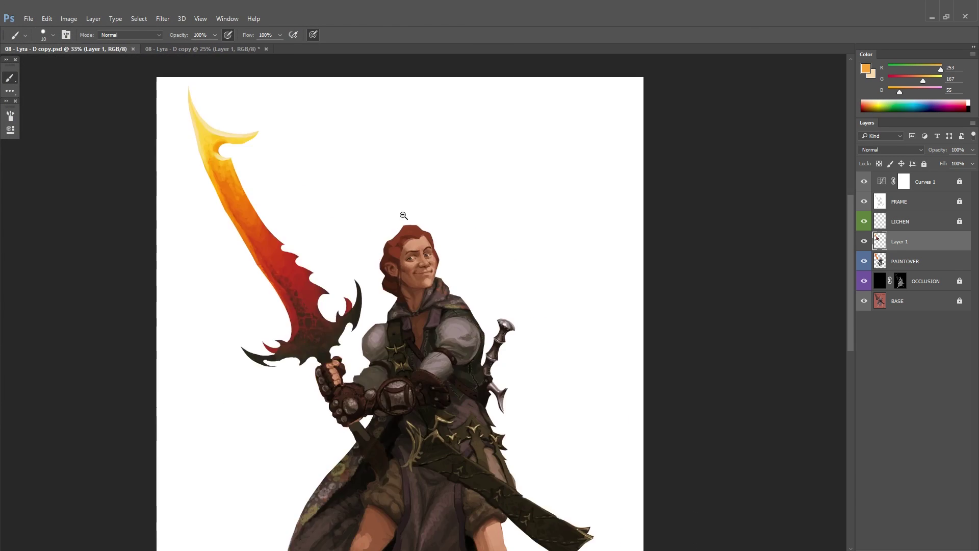
{"action": "left_click", "coordinate": [574, 225]}
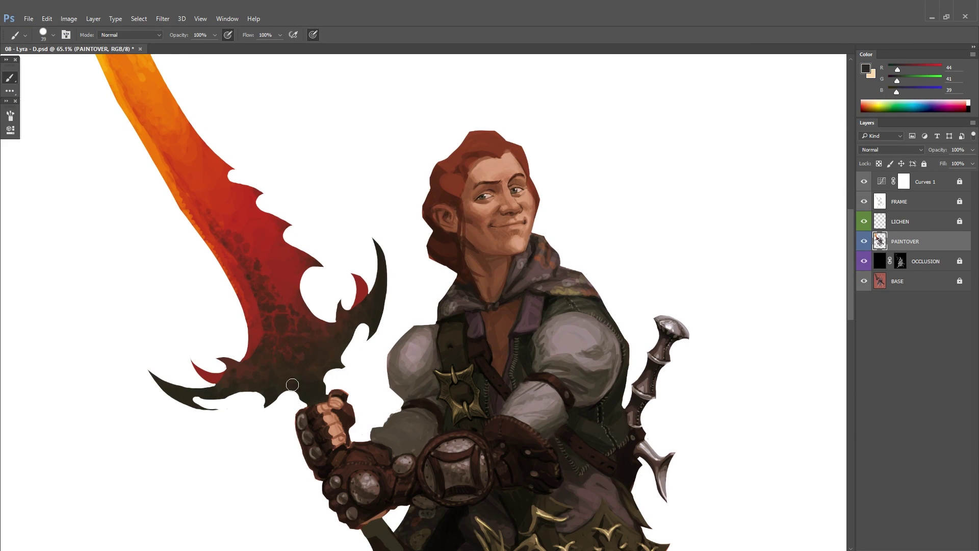
Step: Darken and clean up the lower spikes of the sword's guard with near-black strokes
{"action": "scroll", "coordinate": [292, 385], "scroll_direction": "up", "scroll_amount": 4}
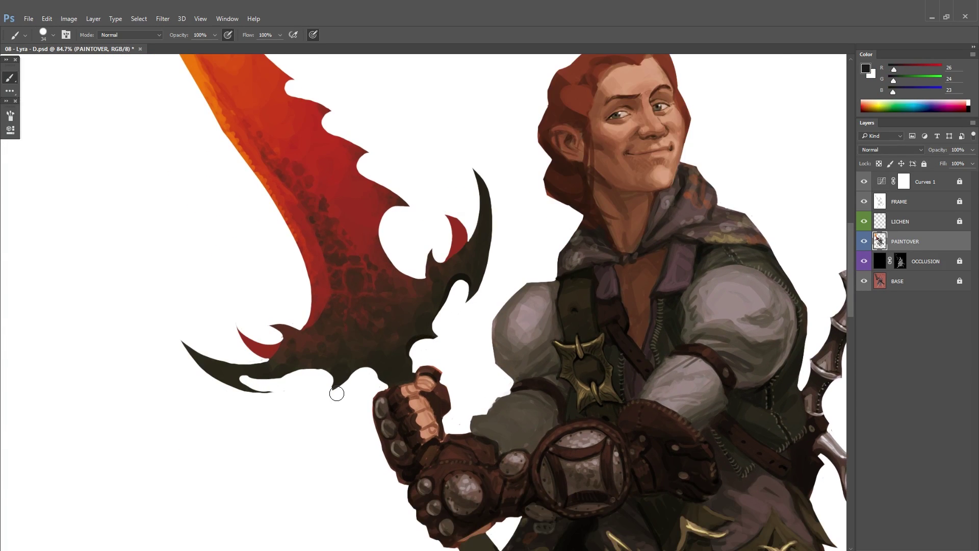
{"action": "left_click_drag", "start_coordinate": [336, 393], "coordinate": [419, 343]}
{"action": "left_click_drag", "start_coordinate": [520, 317], "coordinate": [408, 434]}
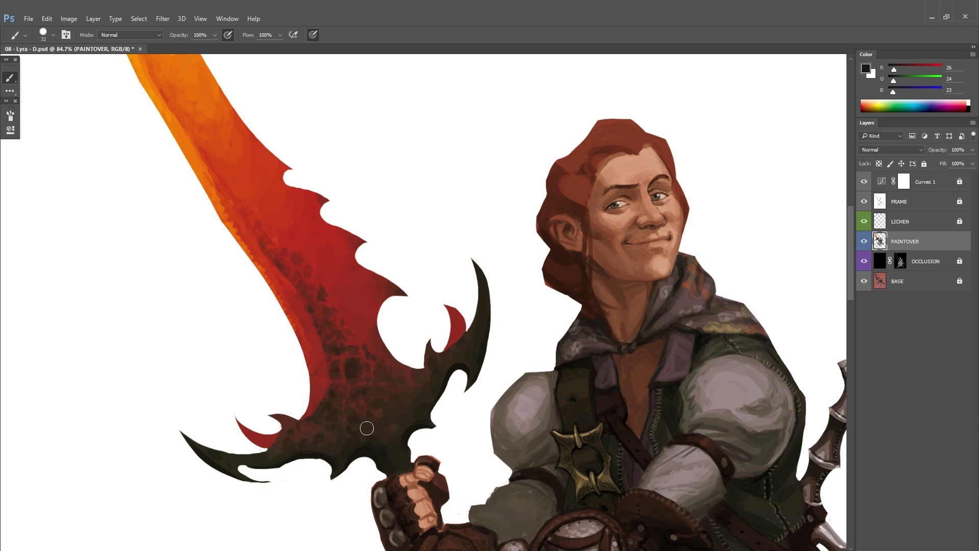
Step: Tint the tips of the guard's two small red spikes with orange sampled from the blade
{"action": "left_click", "coordinate": [235, 118], "text": "alt"}
{"action": "mouse_move", "coordinate": [323, 240]}
{"action": "left_mouse_down"}
{"action": "mouse_move", "coordinate": [371, 347]}
{"action": "mouse_move", "coordinate": [371, 267]}
{"action": "left_mouse_up"}
{"action": "left_click_drag", "start_coordinate": [493, 329], "coordinate": [500, 345]}
{"action": "left_click_drag", "start_coordinate": [286, 442], "coordinate": [302, 454]}
{"action": "key", "text": "x"}
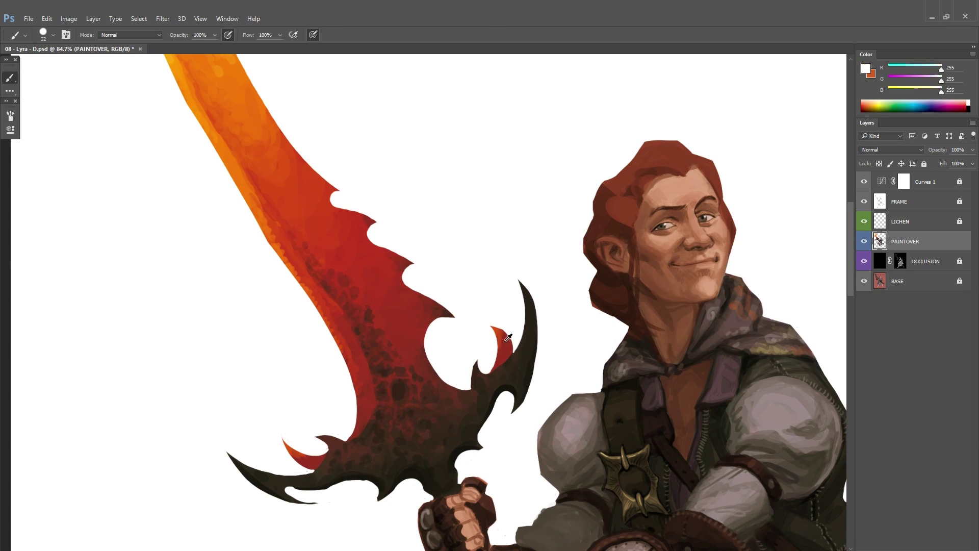
{"action": "key", "text": "x"}
{"action": "left_click_drag", "start_coordinate": [337, 351], "coordinate": [380, 361]}
Step: Add a new layer and paint a muted salmon bevel along the blade's serrated edge down to the guard
{"action": "key", "text": "ctrl+0"}
{"action": "key", "text": "ctrl+shift+n"}
{"action": "key", "text": "Return"}
{"action": "key", "text": "ctrl+alt+0"}
{"action": "left_click", "coordinate": [329, 340], "text": "alt"}
{"action": "scroll", "coordinate": [380, 361], "scroll_direction": "down", "scroll_amount": 2}
{"action": "scroll", "coordinate": [415, 312], "scroll_direction": "down", "scroll_amount": 1}
{"action": "mouse_move", "coordinate": [368, 293]}
{"action": "left_mouse_down"}
{"action": "mouse_move", "coordinate": [423, 327]}
{"action": "mouse_move", "coordinate": [415, 301]}
{"action": "mouse_move", "coordinate": [411, 316]}
{"action": "mouse_move", "coordinate": [471, 352]}
{"action": "left_mouse_up"}
{"action": "mouse_move", "coordinate": [472, 357]}
{"action": "left_mouse_down"}
{"action": "mouse_move", "coordinate": [431, 389]}
{"action": "mouse_move", "coordinate": [371, 371]}
{"action": "mouse_move", "coordinate": [403, 330]}
{"action": "left_mouse_up"}
{"action": "mouse_move", "coordinate": [396, 328]}
{"action": "left_mouse_down"}
{"action": "mouse_move", "coordinate": [410, 408]}
{"action": "mouse_move", "coordinate": [447, 412]}
{"action": "left_mouse_up"}
Step: Trim the salmon bevel where the serrated edge meets the guard with a smaller eraser
{"action": "key", "text": "e"}
{"action": "key", "text": "["}
{"action": "key", "text": "["}
{"action": "key", "text": "["}
{"action": "key", "text": "["}
{"action": "key", "text": "["}
{"action": "key", "text": "["}
{"action": "key", "text": "["}
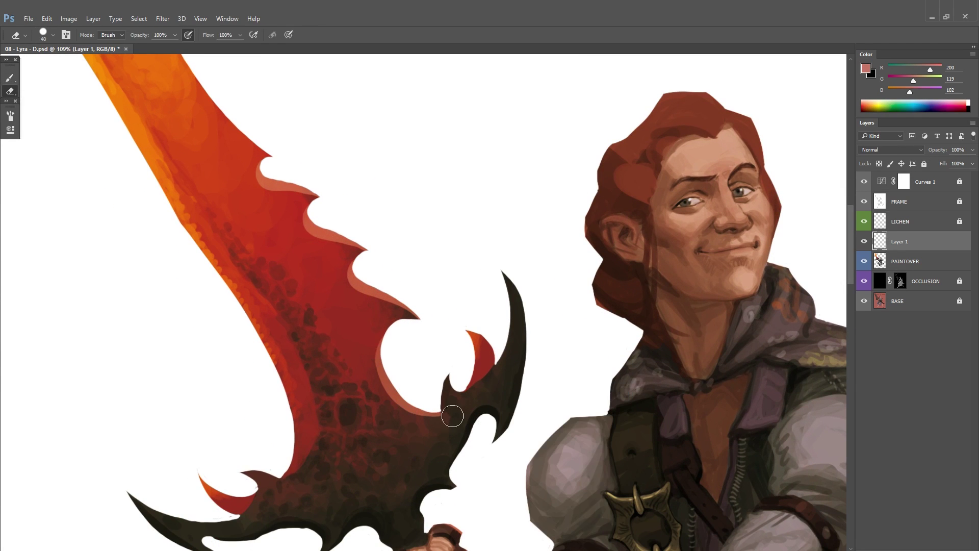
Step: Continue the salmon bevel along the upper edges of the guard's curved spikes with a 20 px brush
{"action": "key", "text": "b"}
{"action": "scroll", "coordinate": [490, 368], "scroll_direction": "down", "scroll_amount": 2}
{"action": "scroll", "coordinate": [489, 368], "scroll_direction": "left", "scroll_amount": 3}
{"action": "left_click_drag", "start_coordinate": [347, 375], "coordinate": [392, 395]}
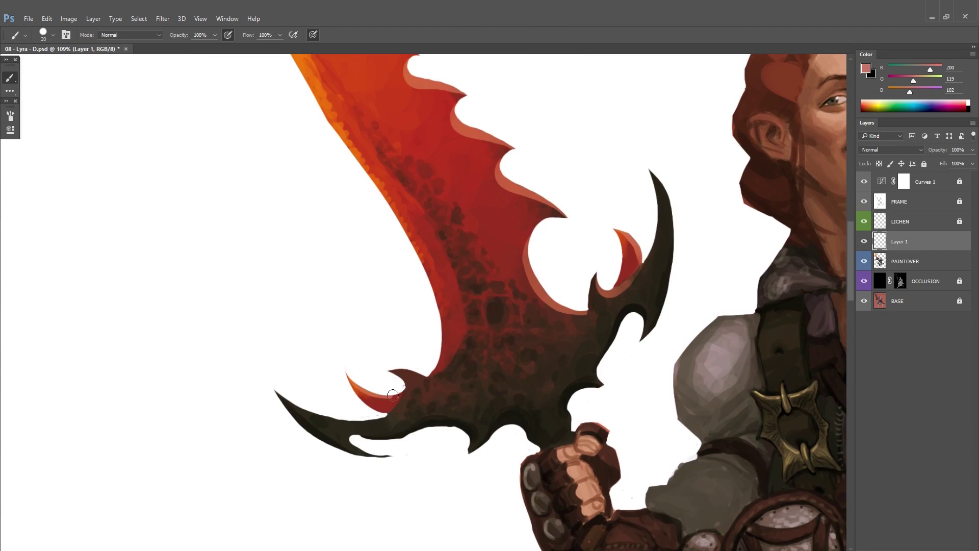
{"action": "scroll", "coordinate": [416, 372], "scroll_direction": "down", "scroll_amount": 3}
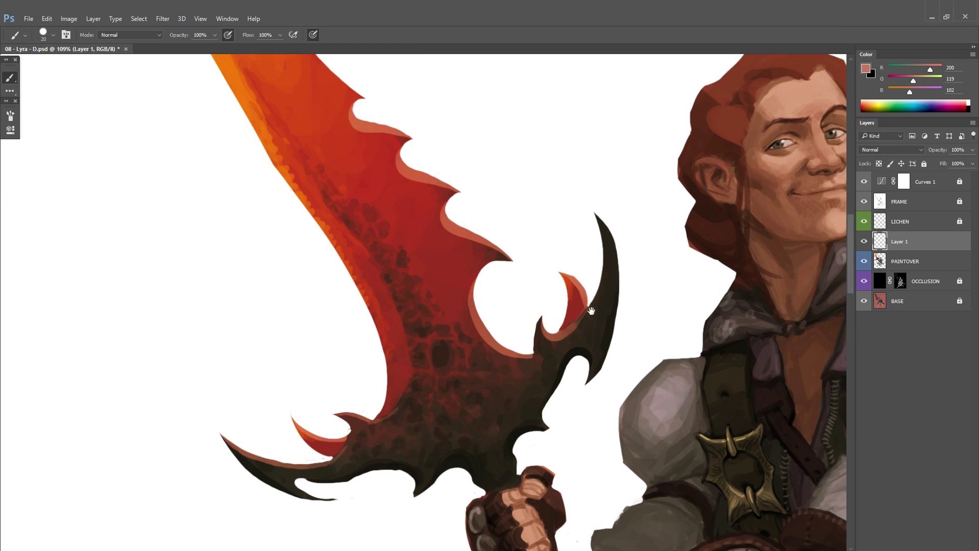
Step: Paint a pale rim in white at 60% opacity along the blade's inner curve, from the notch to the serrations
{"action": "right_click", "coordinate": [526, 277]}
{"action": "key", "text": "Escape"}
{"action": "scroll", "coordinate": [525, 278], "scroll_direction": "down", "scroll_amount": 2}
{"action": "scroll", "coordinate": [427, 350], "scroll_direction": "up", "scroll_amount": 1}
{"action": "key", "text": "d"}
{"action": "key", "text": "x"}
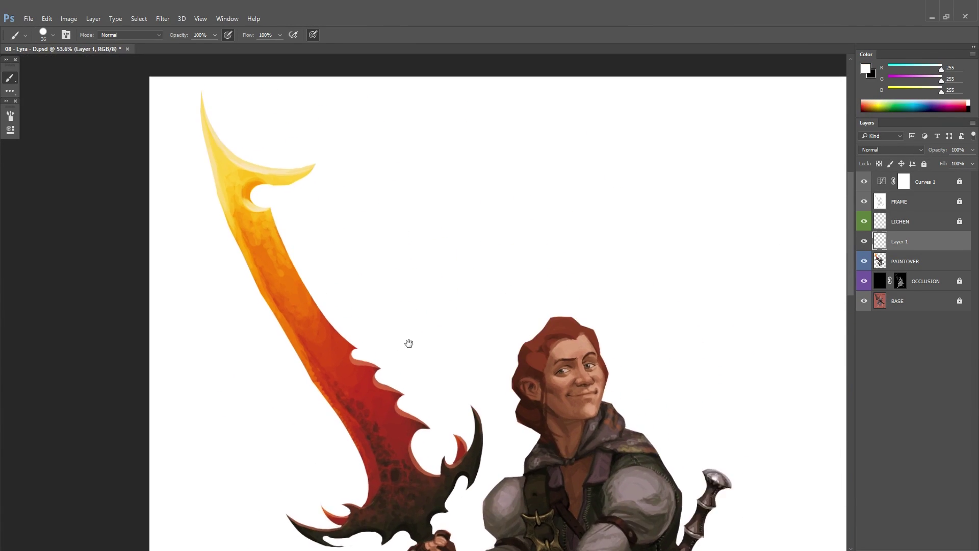
{"action": "key", "text": "3"}
{"action": "scroll", "coordinate": [252, 213], "scroll_direction": "up", "scroll_amount": 3}
{"action": "scroll", "coordinate": [270, 255], "scroll_direction": "down", "scroll_amount": 2}
Step: Add a new layer, paint white highlights on the serrated edge with a 44 px brush and save the document
{"action": "right_click", "coordinate": [415, 329]}
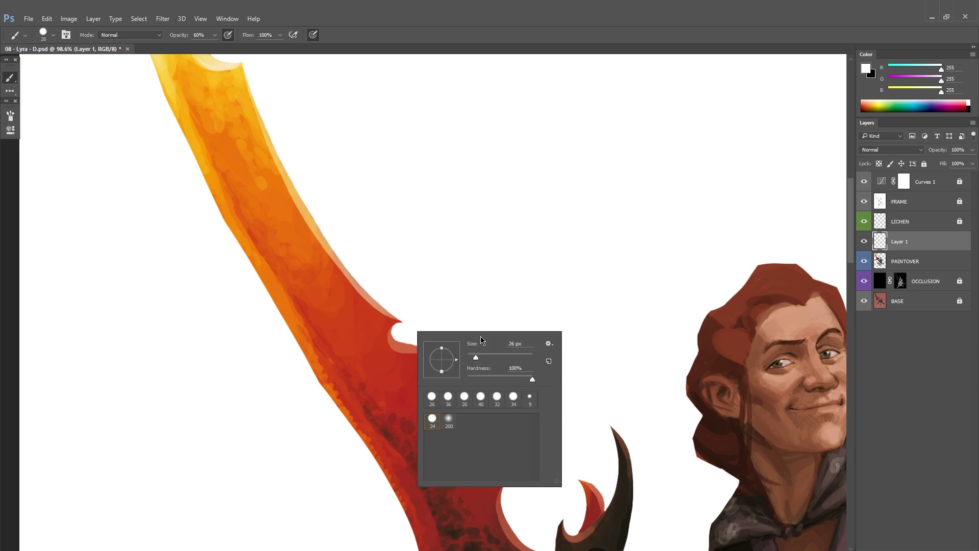
{"action": "left_click_drag", "start_coordinate": [444, 361], "coordinate": [451, 361]}
{"action": "key", "text": "Return"}
{"action": "key", "text": "ctrl+shift+alt+n"}
{"action": "scroll", "coordinate": [493, 438], "scroll_direction": "down", "scroll_amount": 2}
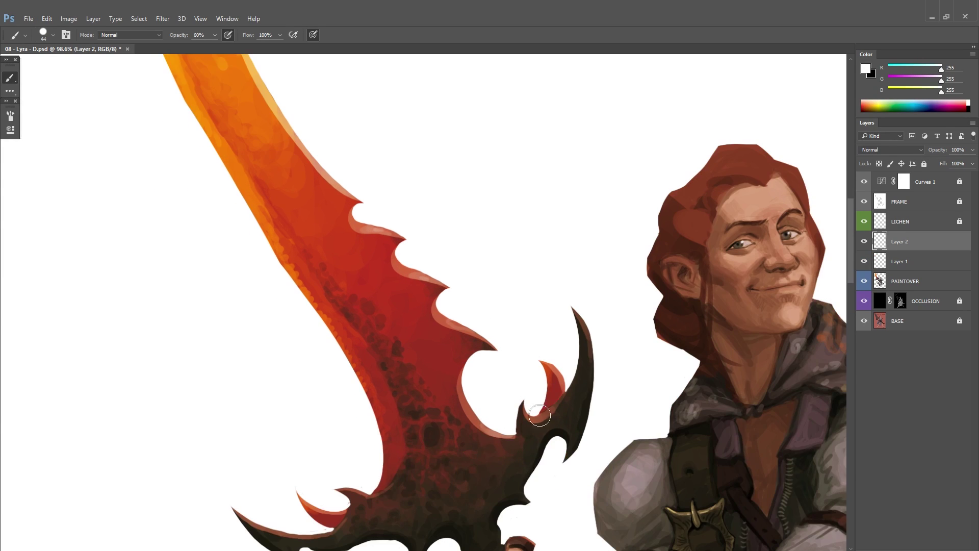
{"action": "scroll", "coordinate": [420, 322], "scroll_direction": "up", "scroll_amount": 2}
{"action": "key", "text": "ctrl+s"}
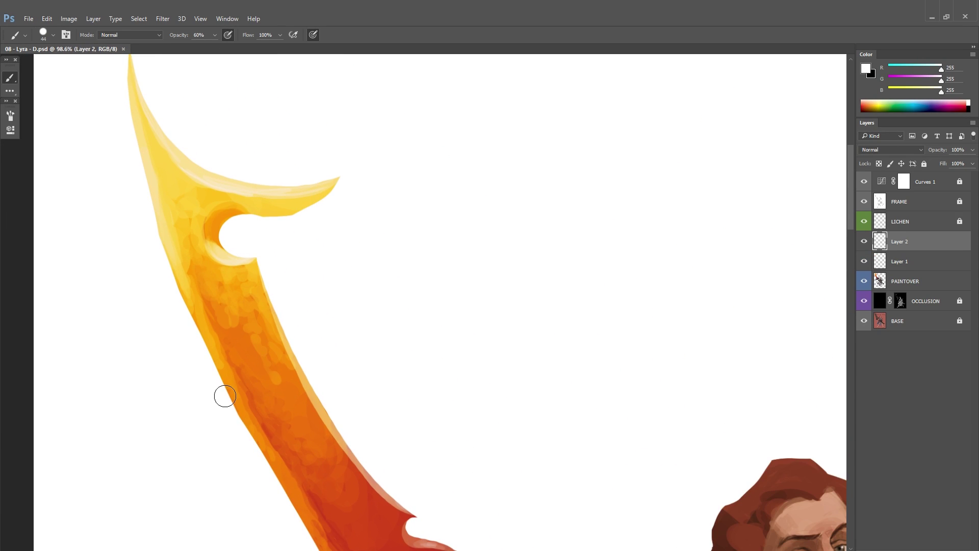
Step: Flip the canvas horizontally to check the whole sword mirrored
{"action": "scroll", "coordinate": [225, 396], "scroll_direction": "down", "scroll_amount": 3}
{"action": "scroll", "coordinate": [445, 338], "scroll_direction": "down", "scroll_amount": 2}
{"action": "key", "text": "ctrl+shift+h"}
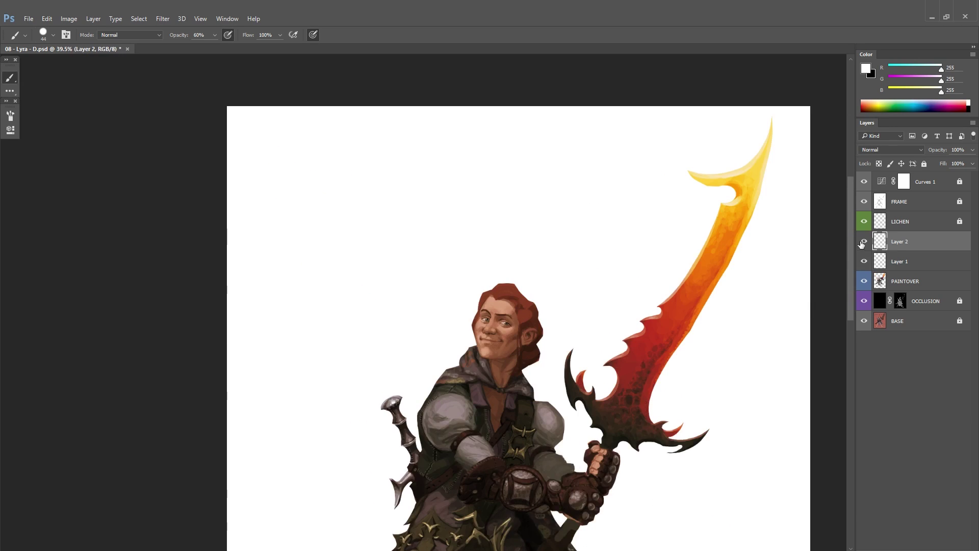
Step: Merge the two highlight layers down into the PAINTOVER layer and save the document
{"action": "key", "text": "ctrl+e"}
{"action": "scroll", "coordinate": [510, 286], "scroll_direction": "up", "scroll_amount": 3}
{"action": "scroll", "coordinate": [575, 389], "scroll_direction": "down", "scroll_amount": 3}
{"action": "left_click", "coordinate": [863, 241]}
{"action": "left_click", "coordinate": [863, 241]}
{"action": "key", "text": "ctrl+e"}
{"action": "key", "text": "ctrl+s"}
Step: Unlock the FRAME layer and add a layer mask to it
{"action": "mouse_move", "coordinate": [530, 450]}
{"action": "left_mouse_down"}
{"action": "mouse_move", "coordinate": [440, 352]}
{"action": "mouse_move", "coordinate": [535, 353]}
{"action": "left_mouse_up"}
{"action": "left_click", "coordinate": [863, 201]}
{"action": "left_click", "coordinate": [864, 202]}
{"action": "left_click", "coordinate": [917, 201]}
{"action": "left_click", "coordinate": [960, 202]}
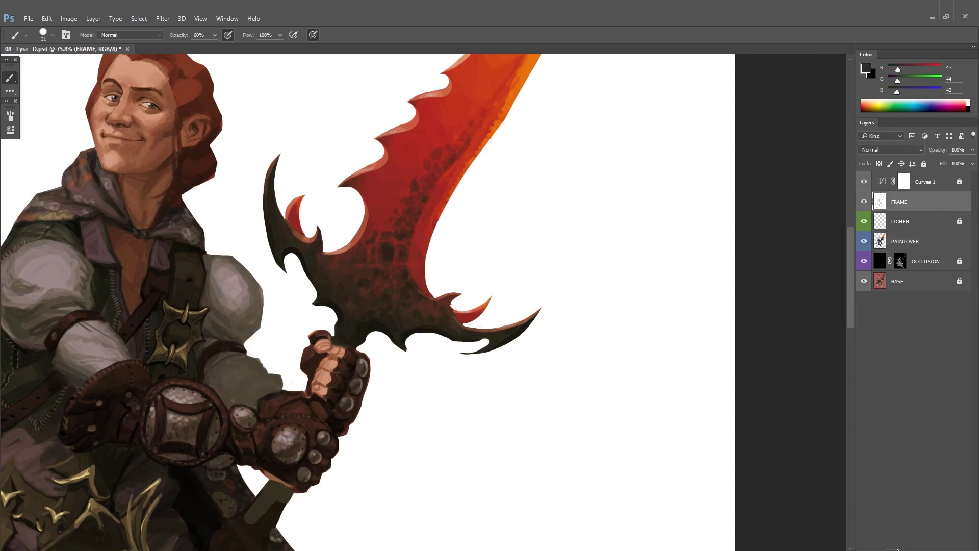
{"action": "left_click", "coordinate": [910, 549]}
Step: Paint on the FRAME layer's mask below the guard's outer spike to reshape its lower outline
{"action": "mouse_move", "coordinate": [454, 344]}
{"action": "left_mouse_down"}
{"action": "mouse_move", "coordinate": [485, 344]}
{"action": "mouse_move", "coordinate": [479, 332]}
{"action": "left_mouse_up"}
{"action": "scroll", "coordinate": [478, 332], "scroll_direction": "up", "scroll_amount": 3}
{"action": "key", "text": "x"}
{"action": "left_click_drag", "start_coordinate": [443, 398], "coordinate": [487, 407]}
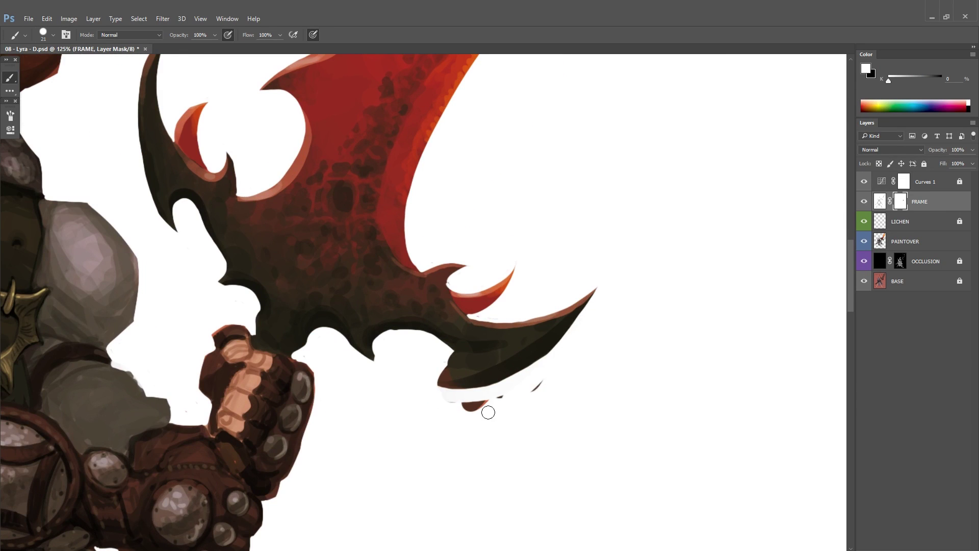
Step: Flip the canvas horizontally and apply the FRAME layer's mask
{"action": "key", "text": "ctrl+shift+h"}
{"action": "right_click", "coordinate": [901, 203]}
{"action": "left_click", "coordinate": [907, 233]}
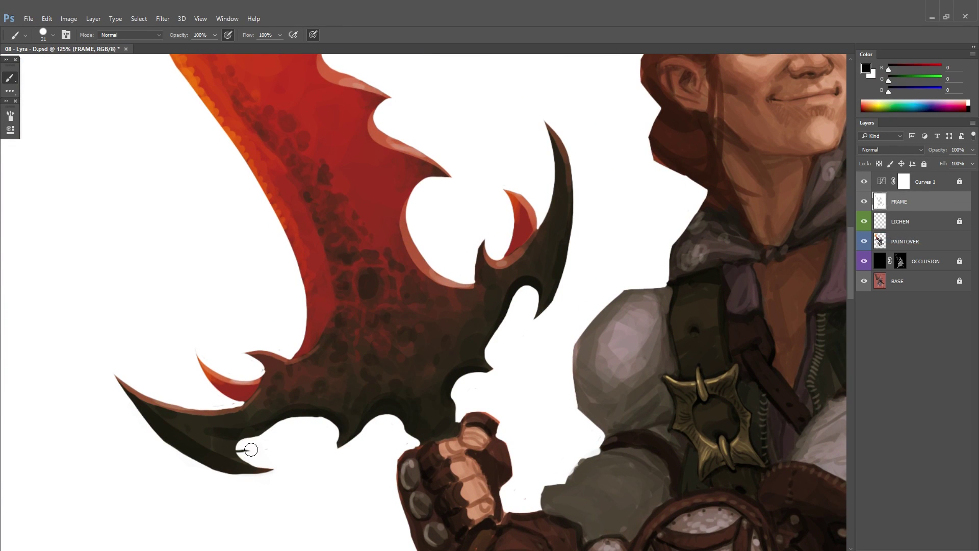
Step: Clean up the hooked outline of the guard's outer spike on the FRAME layer
{"action": "left_click_drag", "start_coordinate": [249, 448], "coordinate": [237, 451]}
{"action": "left_click_drag", "start_coordinate": [245, 438], "coordinate": [206, 466]}
{"action": "left_click_drag", "start_coordinate": [116, 461], "coordinate": [196, 497]}
{"action": "scroll", "coordinate": [436, 384], "scroll_direction": "down", "scroll_amount": 5}
{"action": "scroll", "coordinate": [441, 368], "scroll_direction": "up", "scroll_amount": 5}
{"action": "left_click", "coordinate": [474, 331], "text": "alt"}
{"action": "scroll", "coordinate": [474, 331], "scroll_direction": "down", "scroll_amount": 5}
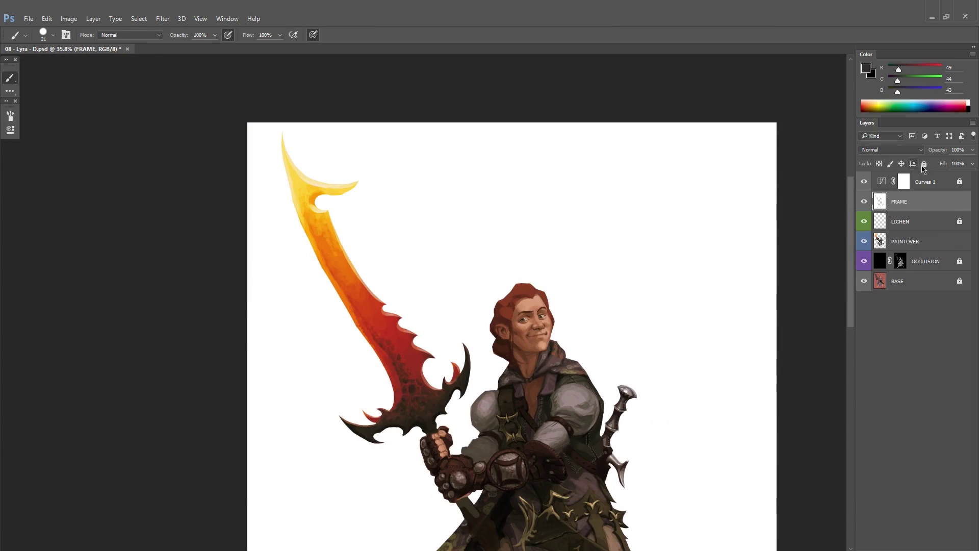
Step: Flip the canvas horizontally and speckle the blade's red section with dark spots at 30% opacity on the PAINTOVER layer
{"action": "key", "text": "ctrl+shift+h"}
{"action": "scroll", "coordinate": [467, 435], "scroll_direction": "up", "scroll_amount": 2}
{"action": "key", "text": "alt+bracketleft"}
{"action": "key", "text": "alt+bracketleft"}
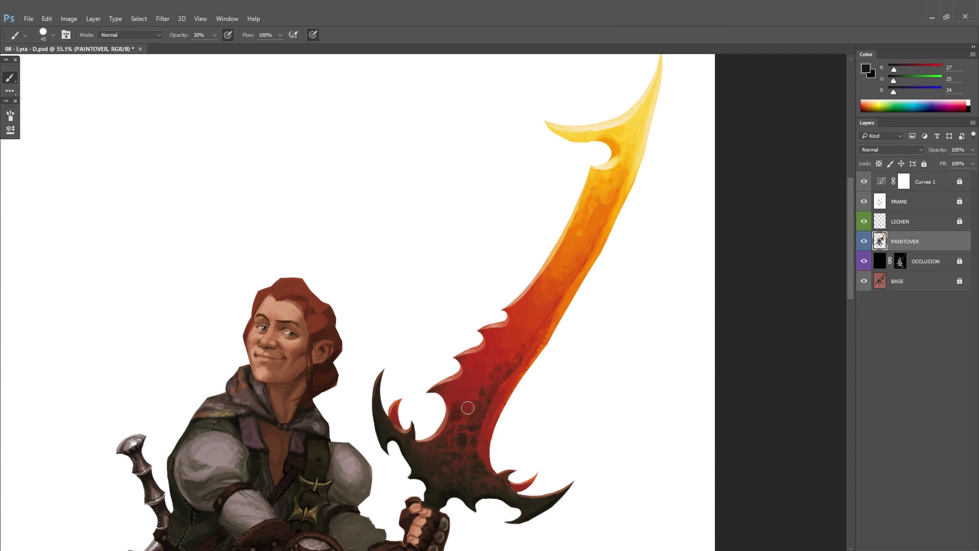
{"action": "key", "text": "d"}
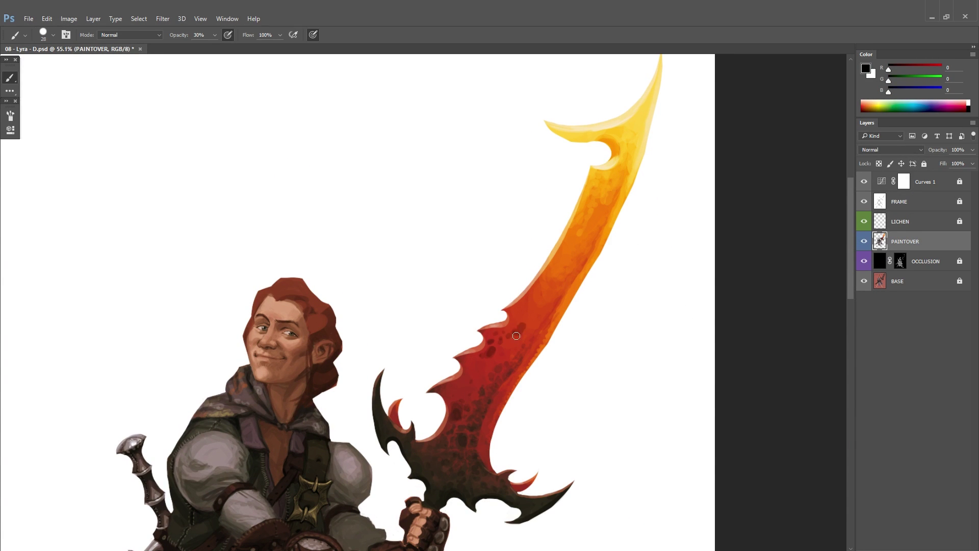
{"action": "left_click", "coordinate": [516, 336], "text": "alt"}
{"action": "left_click_drag", "start_coordinate": [510, 342], "coordinate": [457, 468]}
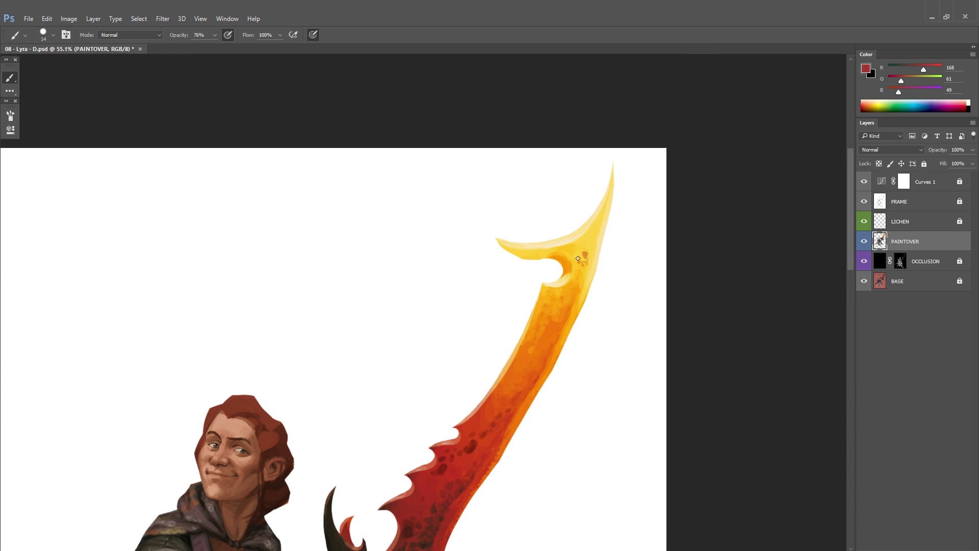
Step: Extend the speckles into the blade's orange and yellow sections with sampled reds and oranges, using a 14 px brush
{"action": "scroll", "coordinate": [552, 336], "scroll_direction": "down", "scroll_amount": 4}
{"action": "left_click", "coordinate": [485, 352], "text": "alt"}
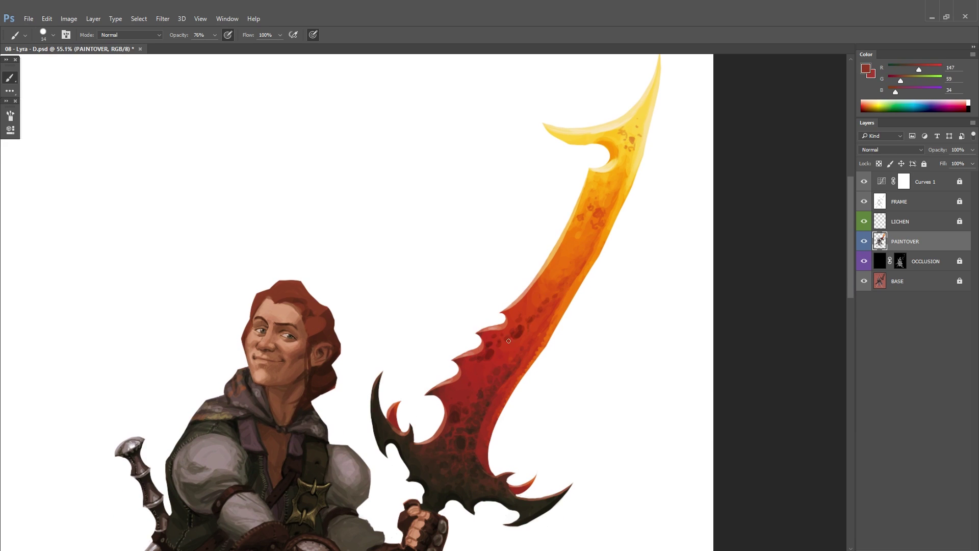
{"action": "left_click", "coordinate": [525, 352], "text": "alt"}
{"action": "scroll", "coordinate": [535, 326], "scroll_direction": "up", "scroll_amount": 3}
{"action": "left_click", "coordinate": [539, 293], "text": "alt"}
{"action": "left_click_drag", "start_coordinate": [504, 369], "coordinate": [487, 436]}
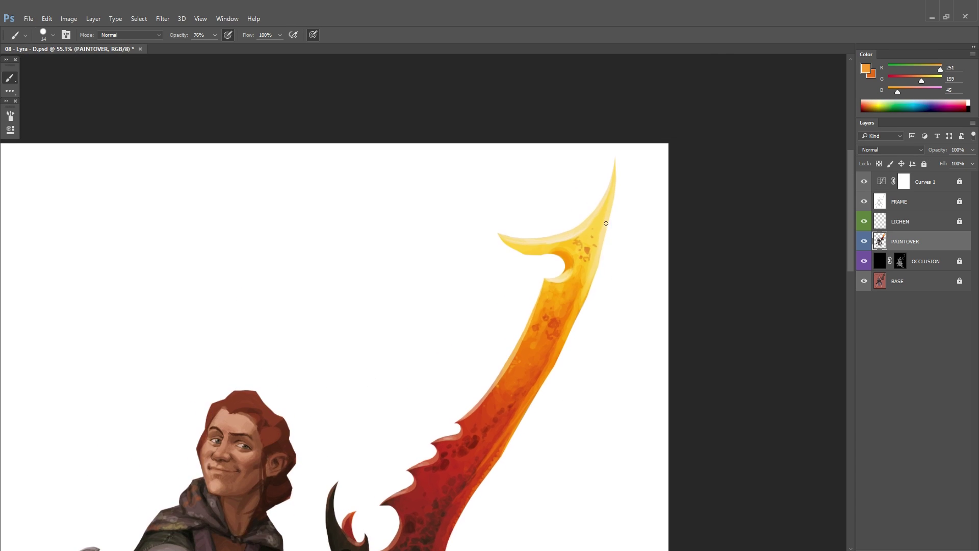
Step: Refine the speckles and streaks along the upper blade with sampled orange tones, and add a new layer above PAINTOVER
{"action": "scroll", "coordinate": [555, 341], "scroll_direction": "up", "scroll_amount": 2}
{"action": "left_click", "coordinate": [536, 355], "text": "alt"}
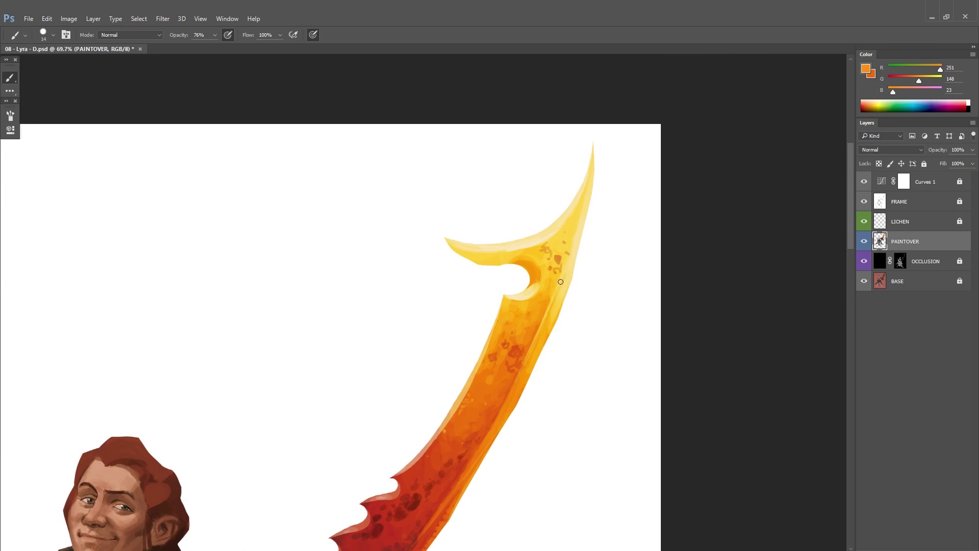
{"action": "scroll", "coordinate": [536, 355], "scroll_direction": "up", "scroll_amount": 2}
{"action": "left_click", "coordinate": [516, 397], "text": "alt"}
{"action": "scroll", "coordinate": [540, 343], "scroll_direction": "down", "scroll_amount": 3}
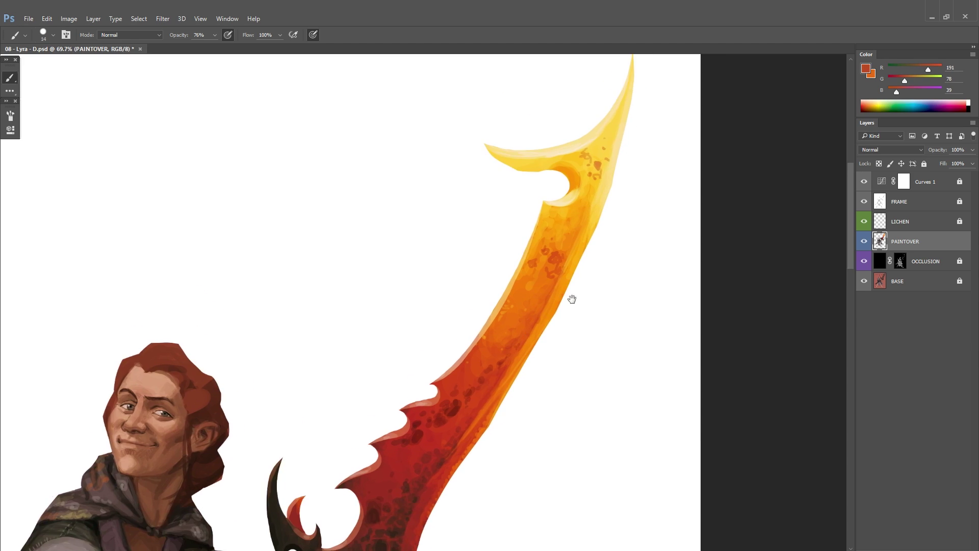
{"action": "left_click", "coordinate": [480, 293], "text": "alt"}
{"action": "key", "text": "ctrl+shift+alt+n"}
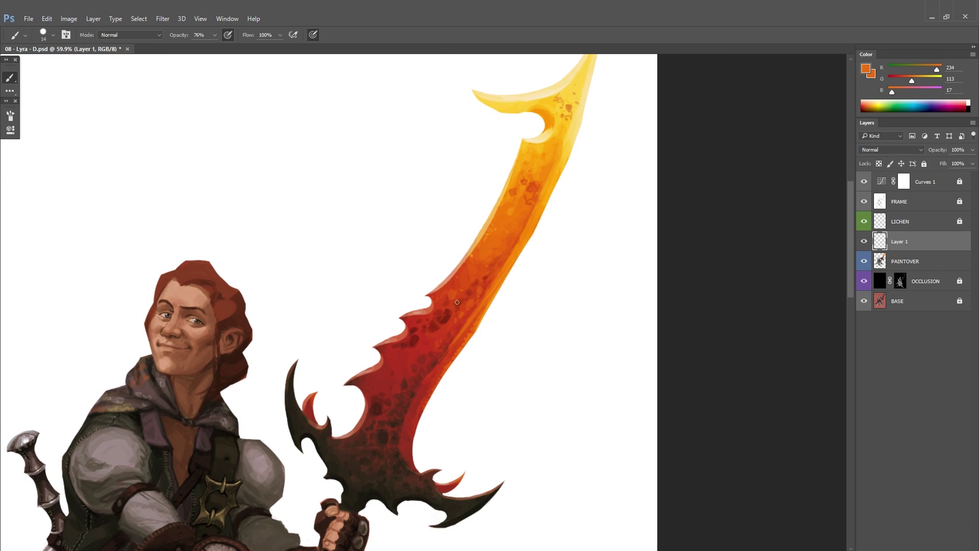
Step: Blend warm orange spots into the blade's middle section on Layer 1 with colours sampled from the blade
{"action": "left_click", "coordinate": [378, 378], "text": "alt"}
{"action": "scroll", "coordinate": [439, 330], "scroll_direction": "up", "scroll_amount": 2}
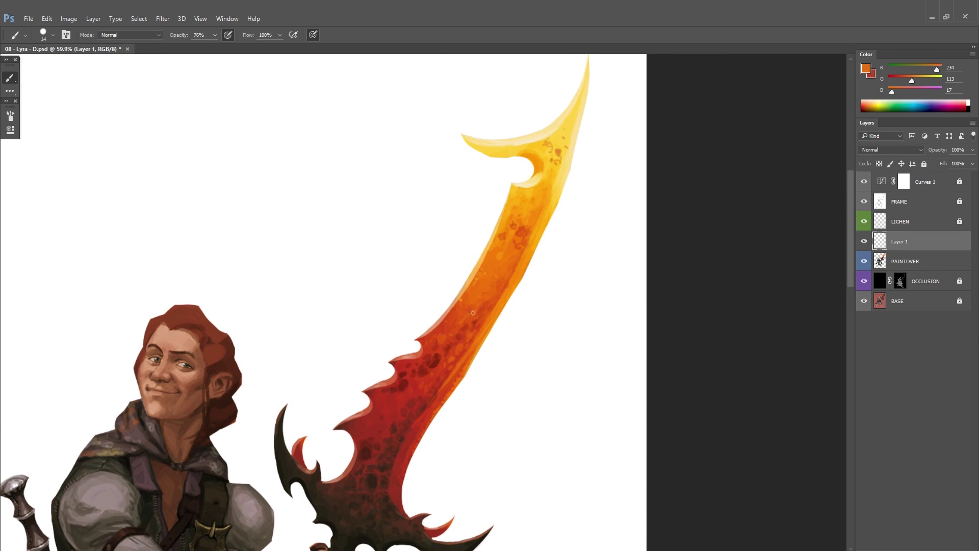
{"action": "left_click", "coordinate": [506, 275], "text": "alt"}
{"action": "left_click", "coordinate": [542, 249], "text": "alt"}
{"action": "scroll", "coordinate": [516, 332], "scroll_direction": "up", "scroll_amount": 2}
{"action": "scroll", "coordinate": [516, 331], "scroll_direction": "down", "scroll_amount": 1}
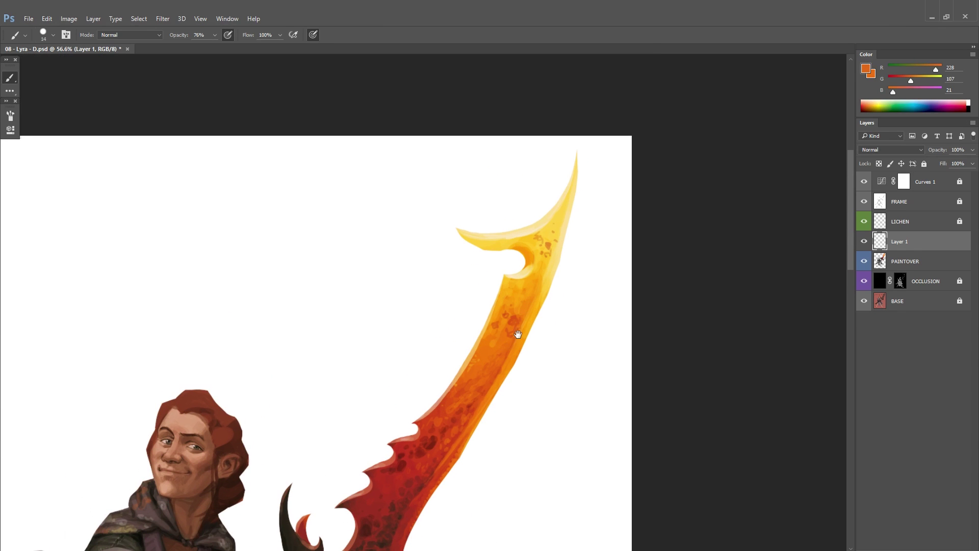
Step: Touch up the blade's upper section and hooked tip with sampled light orange and yellow tones, and save the document
{"action": "left_click", "coordinate": [535, 300], "text": "alt"}
{"action": "key", "text": "ctrl+s"}
{"action": "scroll", "coordinate": [438, 326], "scroll_direction": "up", "scroll_amount": 3}
{"action": "left_click", "coordinate": [437, 328], "text": "alt"}
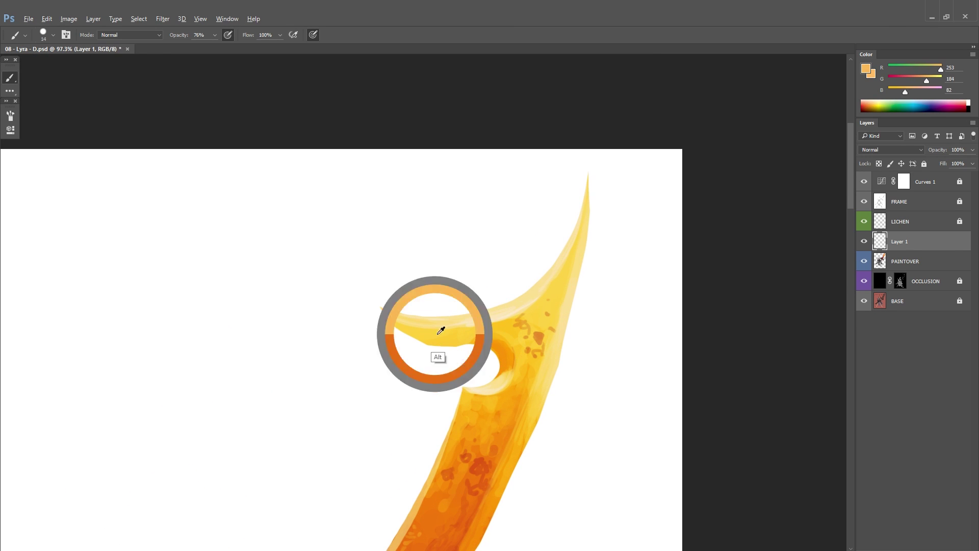
{"action": "left_click", "coordinate": [491, 315], "text": "alt"}
{"action": "scroll", "coordinate": [529, 407], "scroll_direction": "down", "scroll_amount": 4}
{"action": "scroll", "coordinate": [530, 407], "scroll_direction": "up", "scroll_amount": 5}
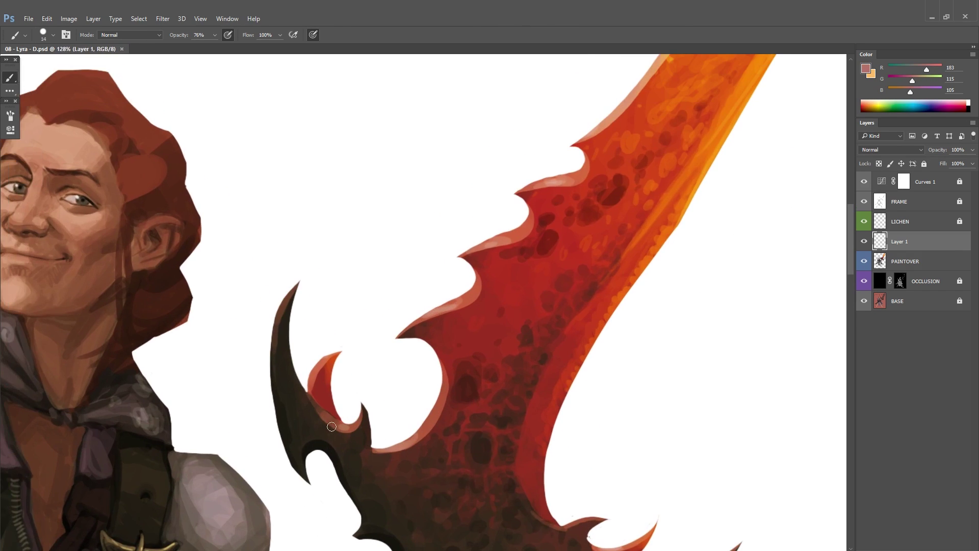
Step: Refine the edge highlights along the blade's serrations and guard spikes with sampled pinkish and dark grey tones
{"action": "left_click", "coordinate": [437, 321], "text": "alt"}
{"action": "scroll", "coordinate": [376, 464], "scroll_direction": "down", "scroll_amount": 6}
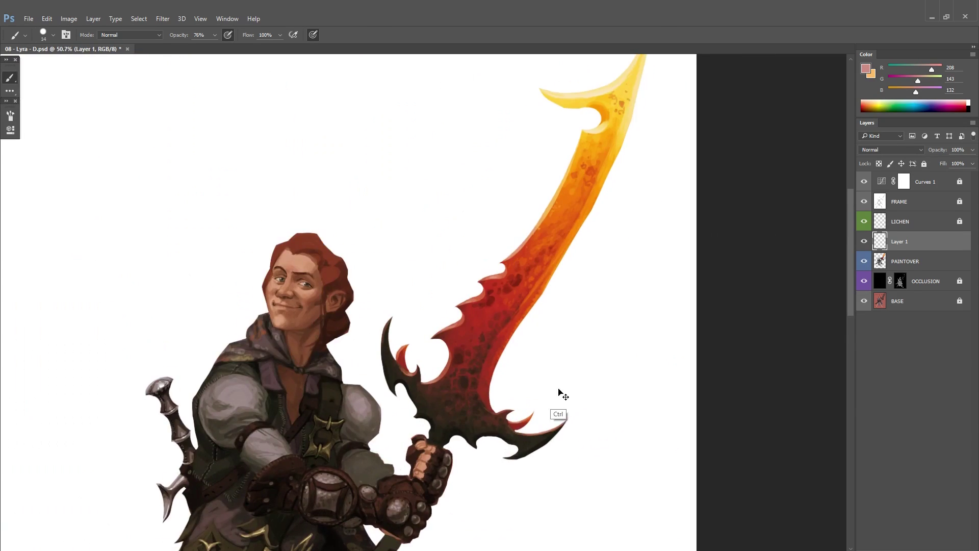
{"action": "scroll", "coordinate": [485, 361], "scroll_direction": "up", "scroll_amount": 5}
{"action": "key", "text": "Return"}
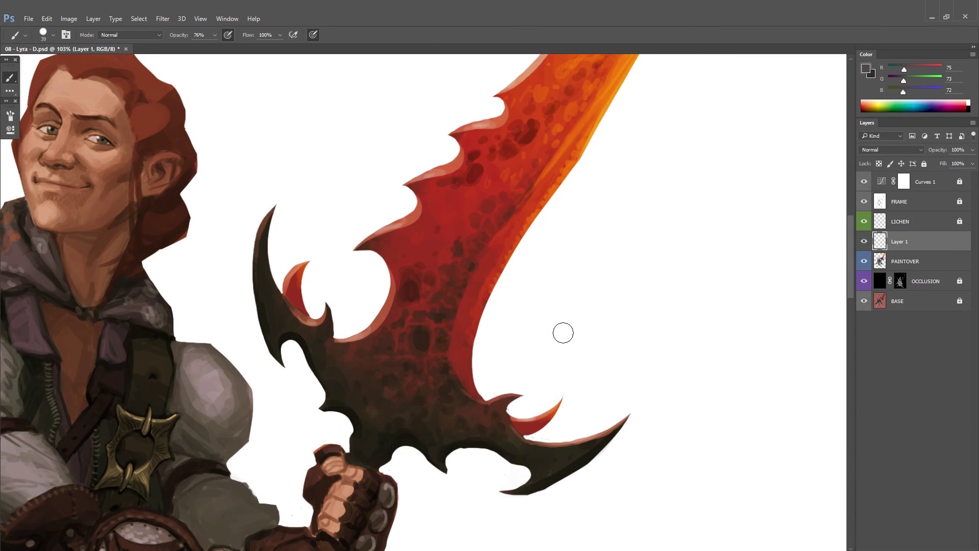
{"action": "scroll", "coordinate": [345, 426], "scroll_direction": "up", "scroll_amount": 1}
{"action": "scroll", "coordinate": [431, 413], "scroll_direction": "down", "scroll_amount": 3}
{"action": "scroll", "coordinate": [431, 413], "scroll_direction": "right", "scroll_amount": 1}
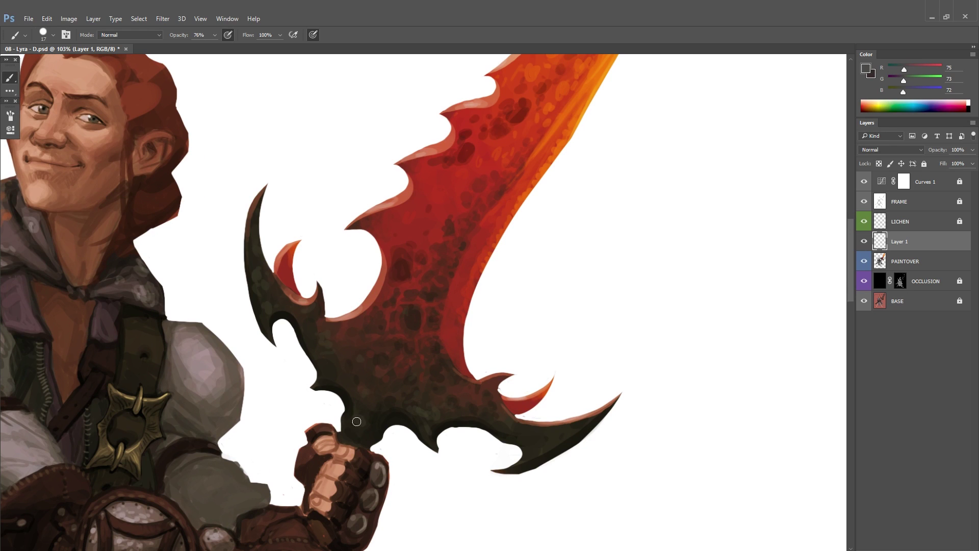
{"action": "left_click_drag", "start_coordinate": [535, 424], "coordinate": [590, 412]}
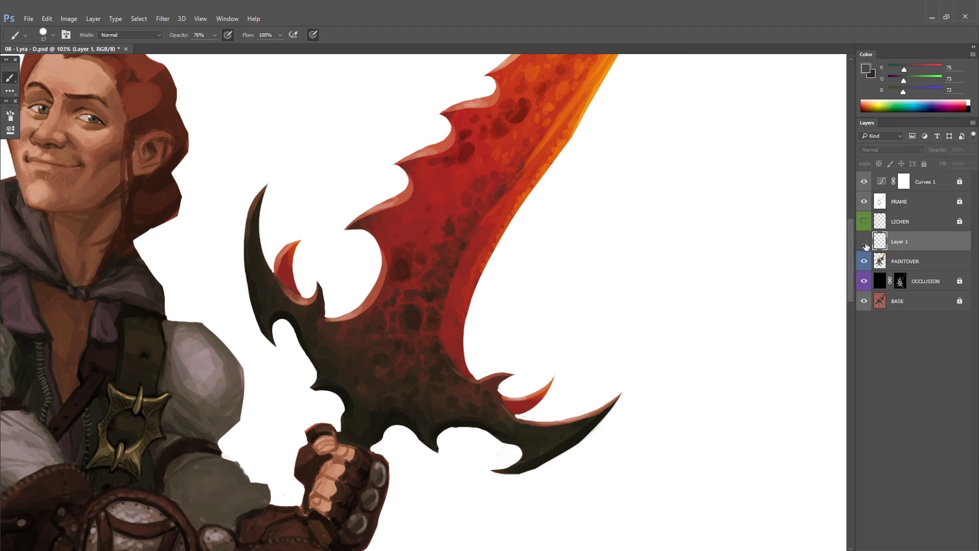
Step: Compare the artwork with LICHEN and Layer 1 hidden, save the document, and merge Layer 1 into PAINTOVER
{"action": "scroll", "coordinate": [454, 331], "scroll_direction": "down", "scroll_amount": 3}
{"action": "left_click_drag", "start_coordinate": [457, 325], "coordinate": [580, 217]}
{"action": "left_click", "coordinate": [246, 540], "text": "alt"}
{"action": "scroll", "coordinate": [420, 417], "scroll_direction": "down", "scroll_amount": 2}
{"action": "key", "text": "ctrl+shift+h"}
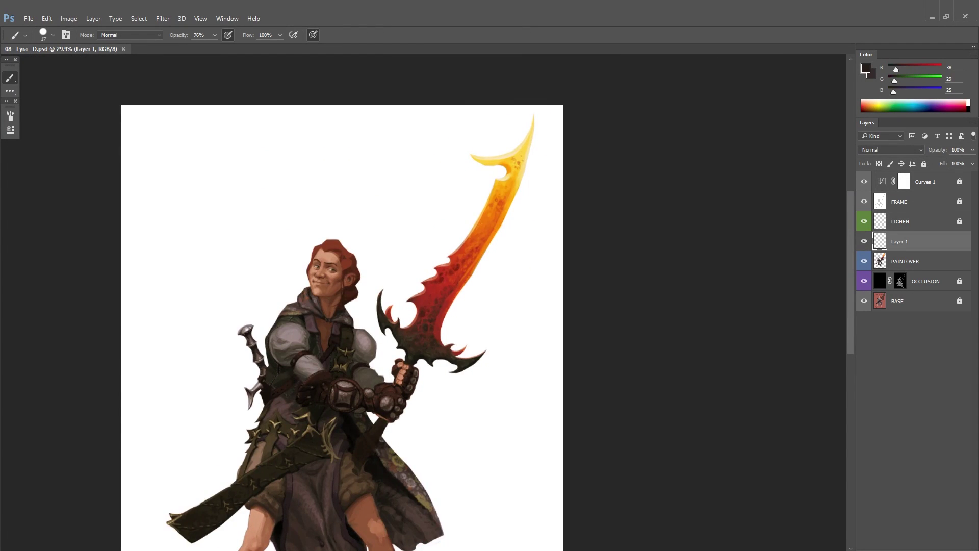
{"action": "key", "text": "ctrl+e"}
Step: Paint light and dark fold strokes on the long robe panel between the legs with sampled purple-grey tones
{"action": "scroll", "coordinate": [544, 305], "scroll_direction": "up", "scroll_amount": 3}
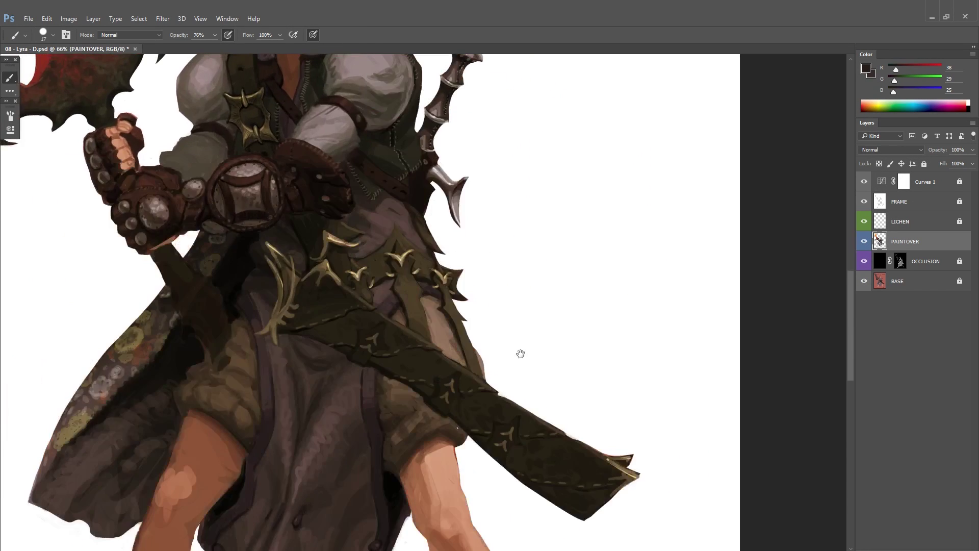
{"action": "scroll", "coordinate": [518, 352], "scroll_direction": "down", "scroll_amount": 3}
{"action": "scroll", "coordinate": [433, 433], "scroll_direction": "up", "scroll_amount": 3}
{"action": "left_click", "coordinate": [357, 503], "text": "alt"}
{"action": "scroll", "coordinate": [292, 460], "scroll_direction": "down", "scroll_amount": 2}
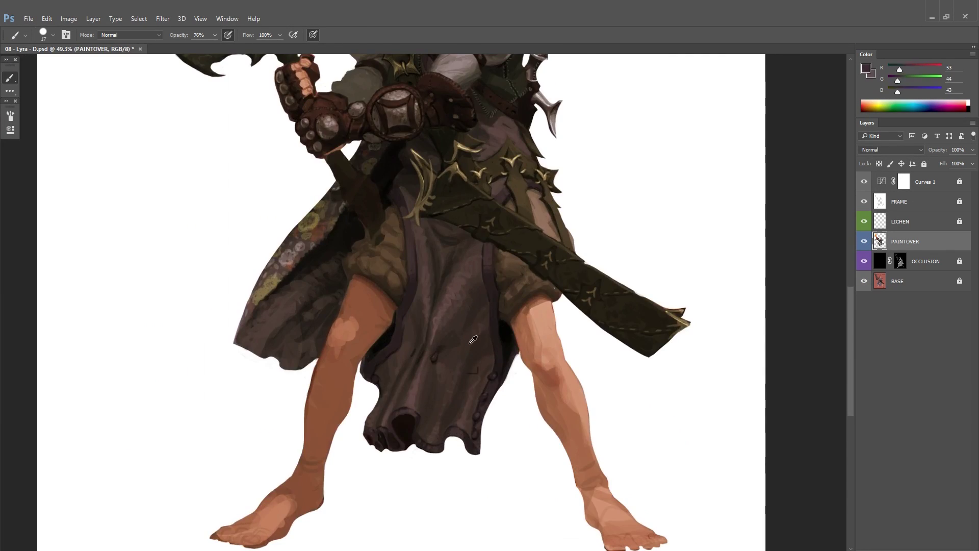
{"action": "left_click_drag", "start_coordinate": [474, 311], "coordinate": [479, 378]}
{"action": "scroll", "coordinate": [489, 374], "scroll_direction": "down", "scroll_amount": 2}
{"action": "left_click", "coordinate": [488, 374], "text": "alt"}
{"action": "scroll", "coordinate": [489, 374], "scroll_direction": "up", "scroll_amount": 2}
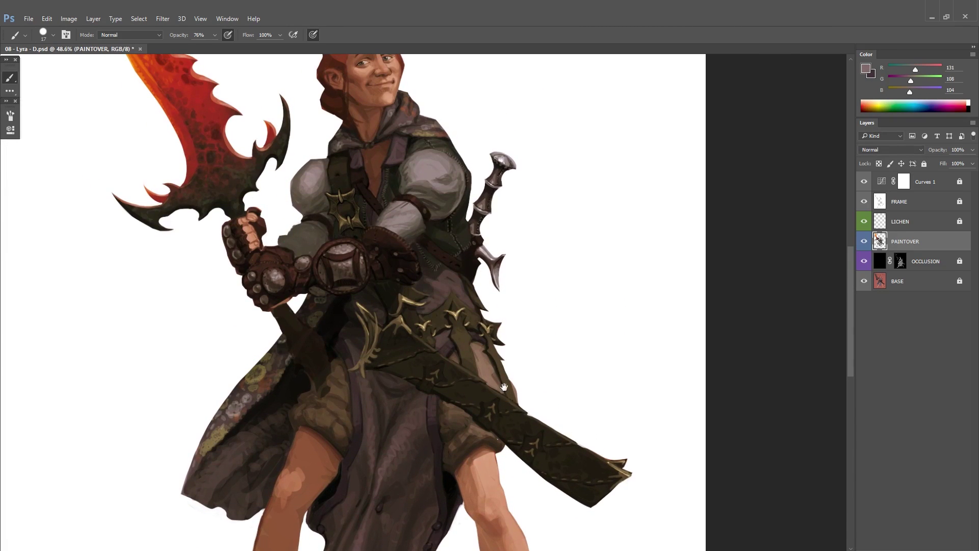
{"action": "left_click", "coordinate": [454, 406], "text": "alt"}
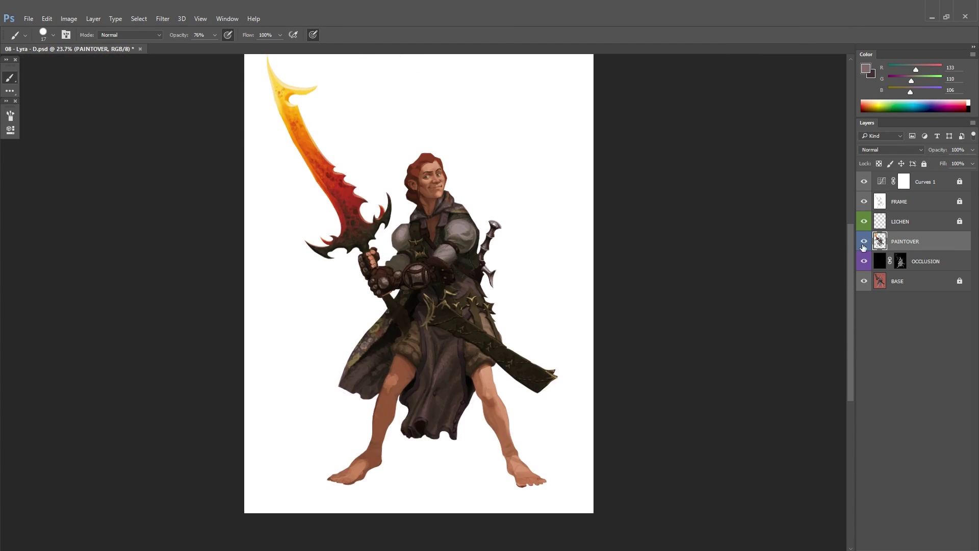
Step: Merge the OCCLUSION layer into BASE and check the figure with the LICHEN layer hidden and shown
{"action": "scroll", "coordinate": [757, 298], "scroll_direction": "down", "scroll_amount": 2}
{"action": "left_click", "coordinate": [864, 221]}
{"action": "left_click", "coordinate": [863, 241]}
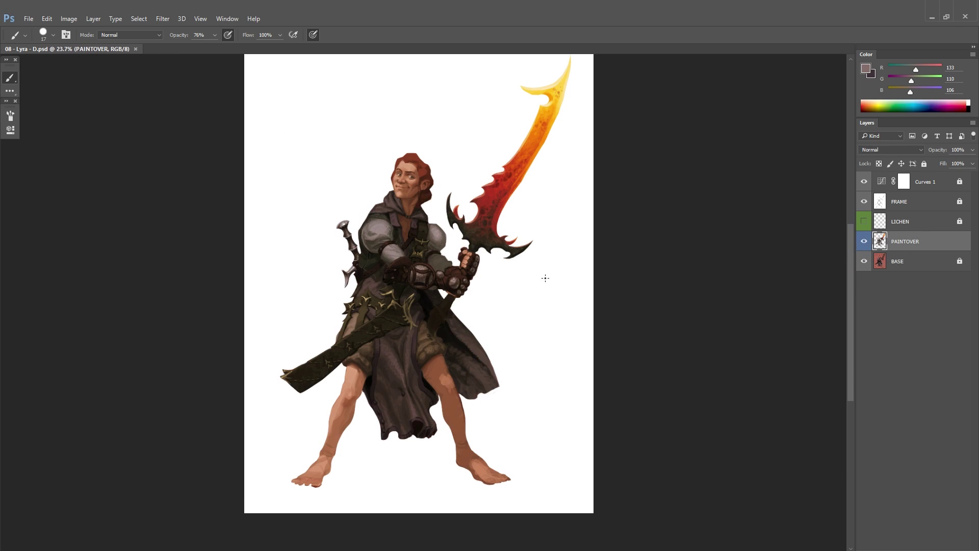
{"action": "left_click", "coordinate": [863, 221]}
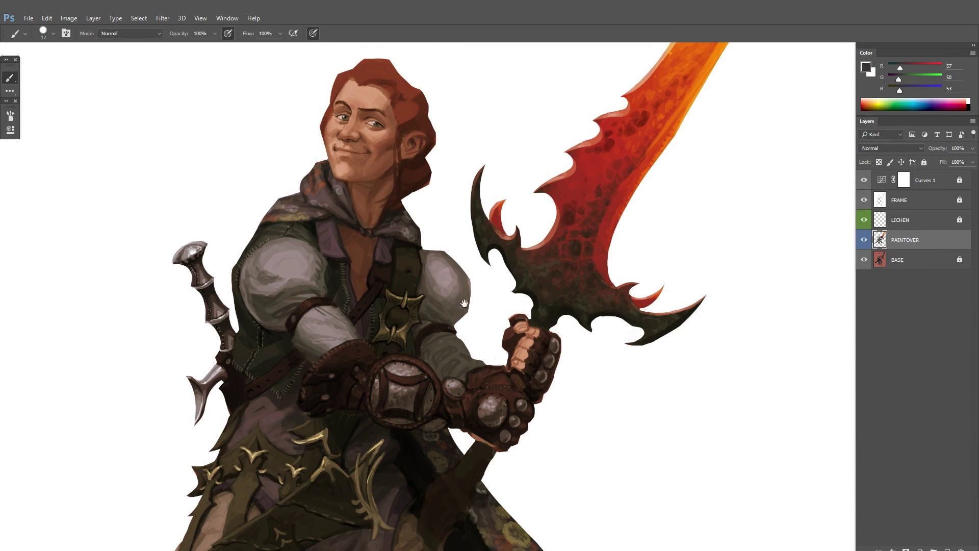
Step: Deepen the shadows on the costume around the buckle and belt using black at 30% brush opacity
{"action": "left_click_drag", "start_coordinate": [464, 303], "coordinate": [428, 349]}
{"action": "left_click_drag", "start_coordinate": [352, 378], "coordinate": [316, 386]}
{"action": "scroll", "coordinate": [338, 363], "scroll_direction": "down", "scroll_amount": 1}
{"action": "key", "text": "d"}
{"action": "key", "text": "3"}
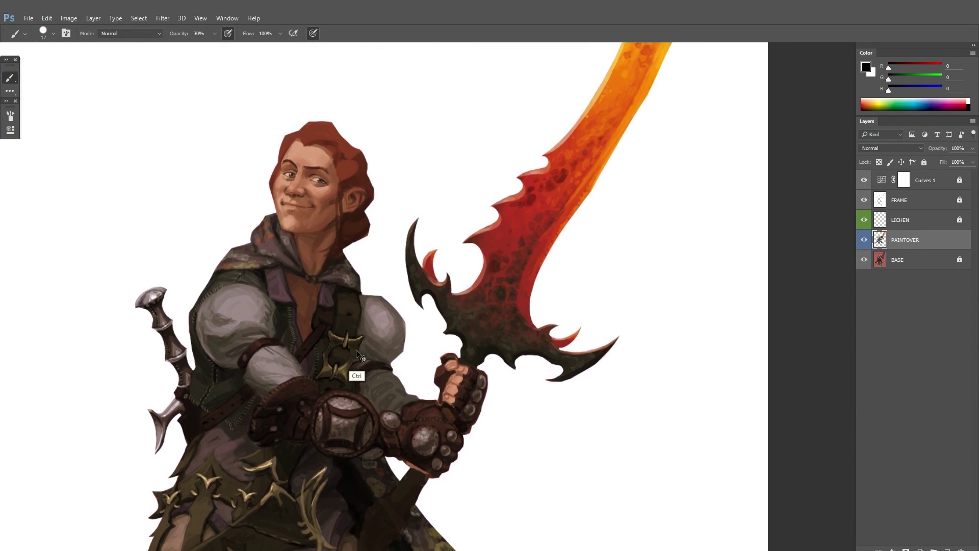
{"action": "scroll", "coordinate": [356, 357], "scroll_direction": "up", "scroll_amount": 3}
{"action": "scroll", "coordinate": [371, 336], "scroll_direction": "up", "scroll_amount": 2}
Step: Darken the edges and gaps of the green skirt armour with a sampled near-black at 100% opacity
{"action": "key", "text": "0"}
{"action": "left_click", "coordinate": [450, 335], "text": "alt"}
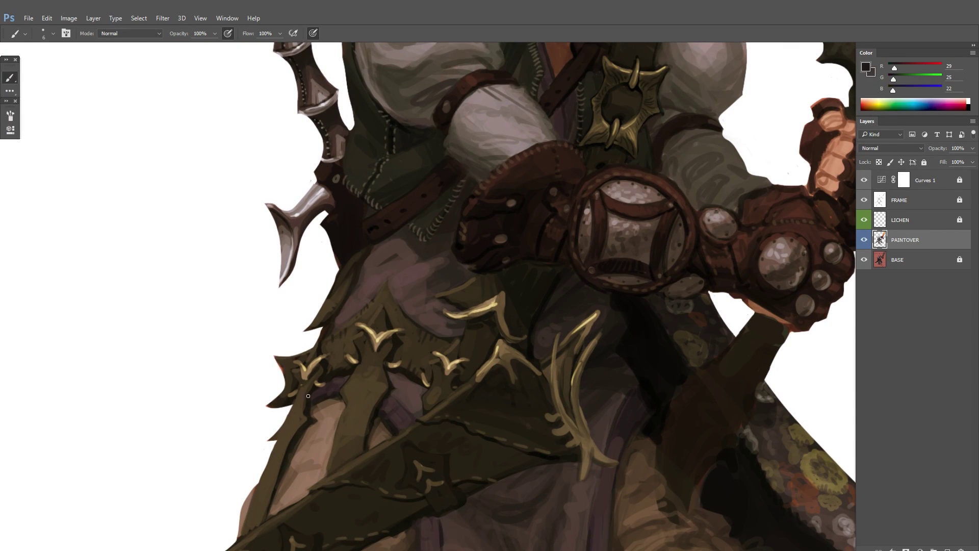
{"action": "scroll", "coordinate": [308, 395], "scroll_direction": "down", "scroll_amount": 2}
{"action": "scroll", "coordinate": [366, 377], "scroll_direction": "down", "scroll_amount": 2}
{"action": "scroll", "coordinate": [463, 335], "scroll_direction": "down", "scroll_amount": 2}
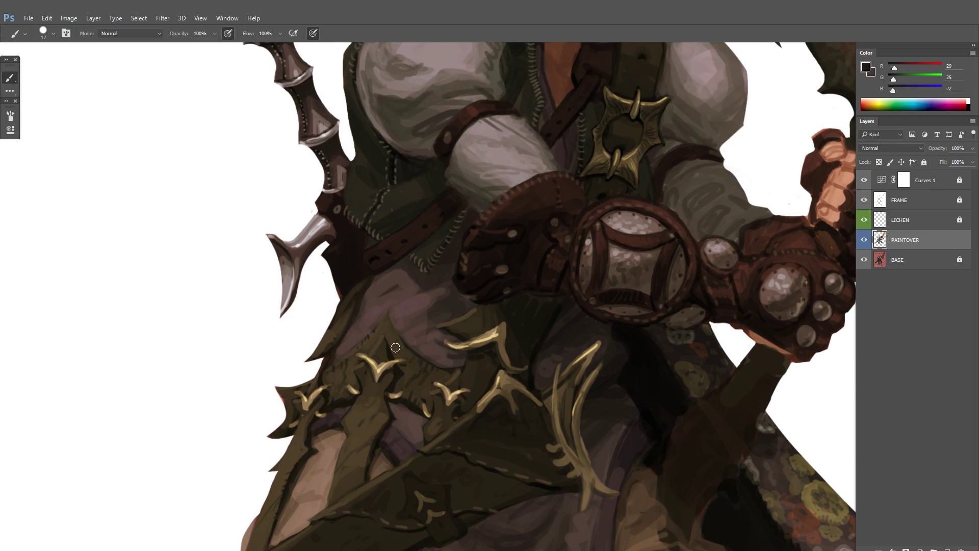
{"action": "scroll", "coordinate": [328, 385], "scroll_direction": "up", "scroll_amount": 2}
{"action": "scroll", "coordinate": [342, 338], "scroll_direction": "up", "scroll_amount": 5}
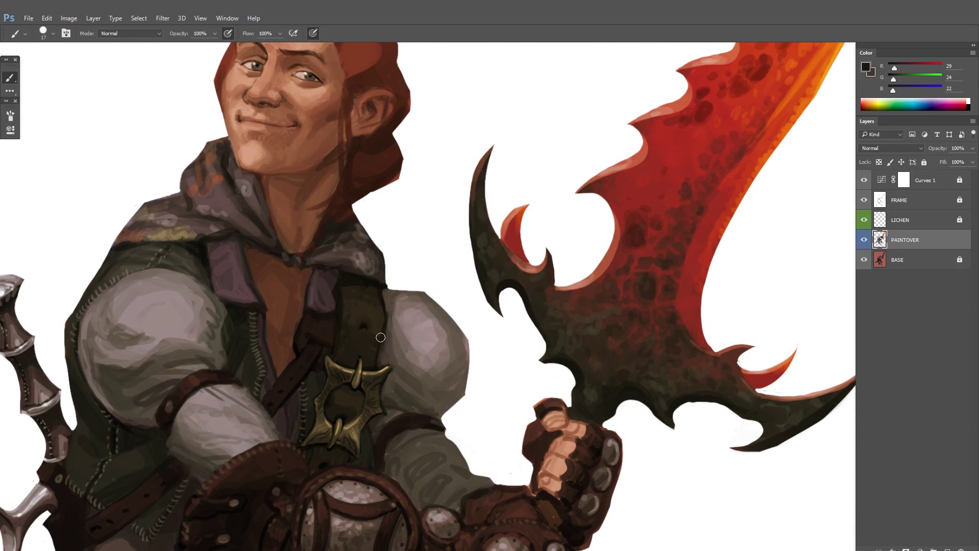
Step: Add fine detail strokes to the green skirt armour and the cloth beneath it with a very small brush
{"action": "right_click", "coordinate": [405, 275]}
{"action": "type", "text": "3"}
{"action": "key", "text": "Return"}
{"action": "scroll", "coordinate": [321, 408], "scroll_direction": "down", "scroll_amount": 5}
{"action": "scroll", "coordinate": [280, 468], "scroll_direction": "down", "scroll_amount": 3}
{"action": "left_click", "coordinate": [253, 431], "text": "alt"}
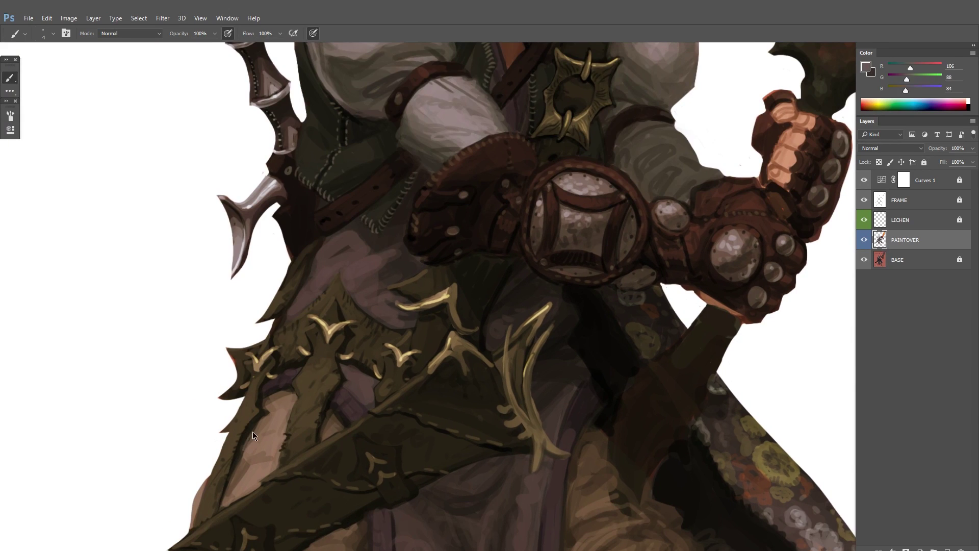
Step: Repaint the cloak's inner shadow in near-black with a 15 px brush, covering the lower end of the old sword handle
{"action": "scroll", "coordinate": [252, 431], "scroll_direction": "down", "scroll_amount": 4}
{"action": "scroll", "coordinate": [419, 411], "scroll_direction": "down", "scroll_amount": 2}
{"action": "left_click", "coordinate": [393, 343], "text": "alt"}
{"action": "scroll", "coordinate": [483, 319], "scroll_direction": "up", "scroll_amount": 2}
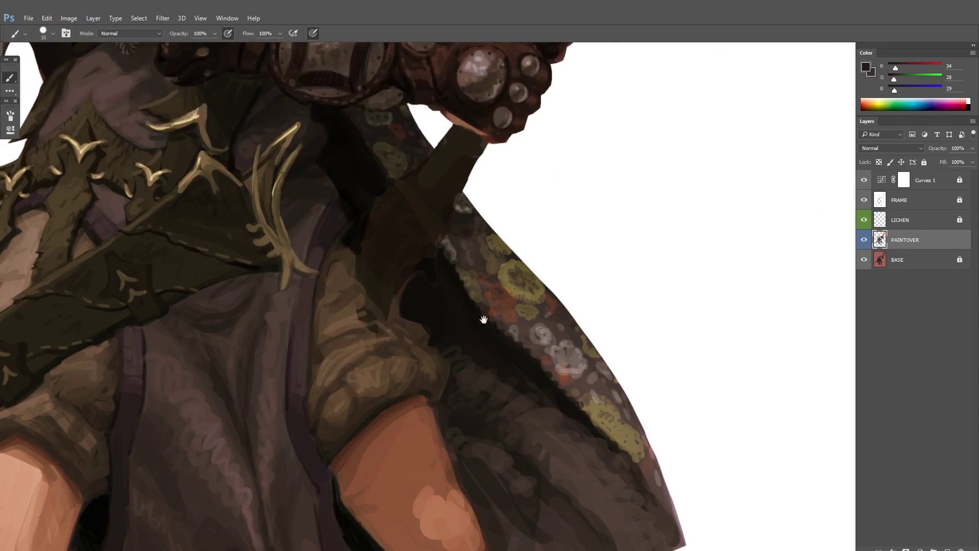
{"action": "scroll", "coordinate": [483, 319], "scroll_direction": "down", "scroll_amount": 4}
{"action": "scroll", "coordinate": [319, 326], "scroll_direction": "up", "scroll_amount": 5}
{"action": "scroll", "coordinate": [320, 326], "scroll_direction": "down", "scroll_amount": 4}
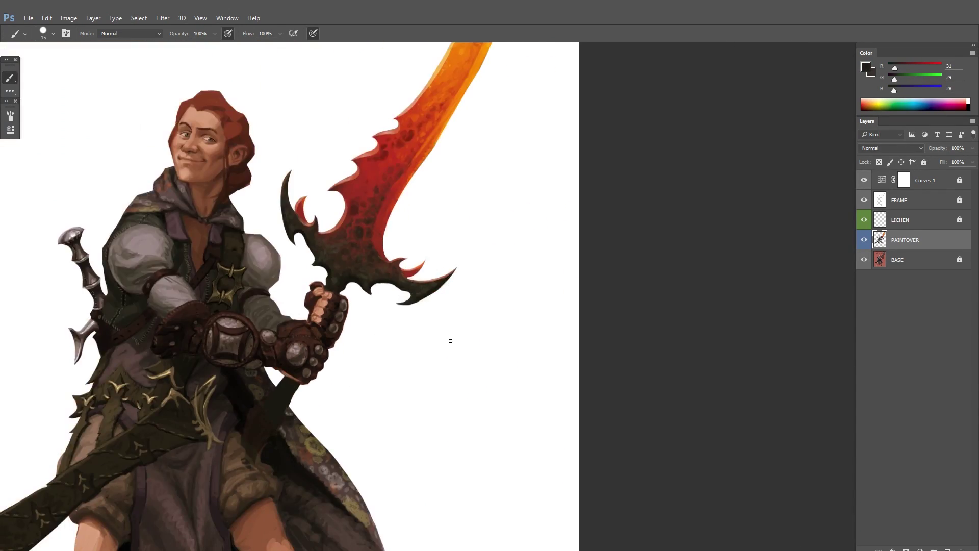
{"action": "scroll", "coordinate": [270, 435], "scroll_direction": "up", "scroll_amount": 3}
{"action": "scroll", "coordinate": [269, 435], "scroll_direction": "up", "scroll_amount": 2}
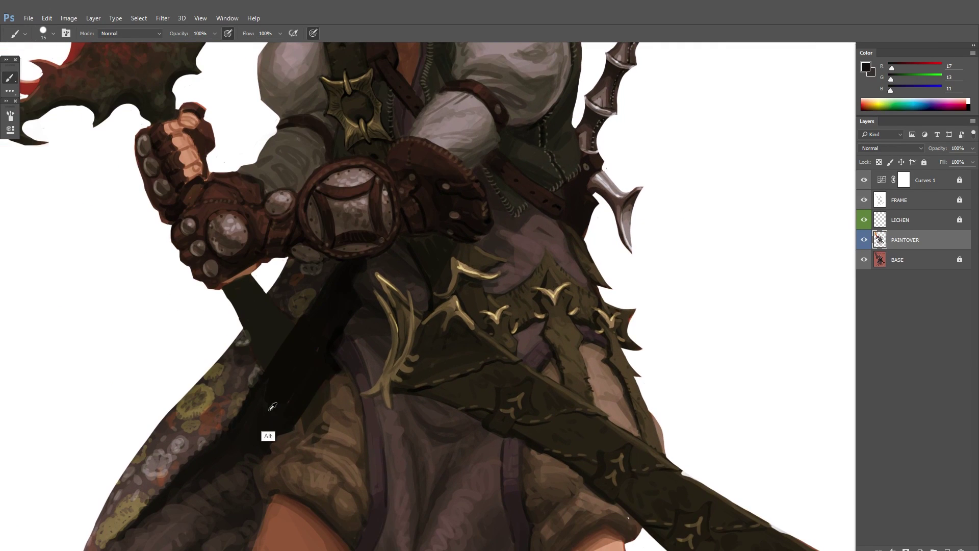
Step: Rebuild the upper edge of the brown shorts and the adjoining robe trim where the old handle was, using sampled browns
{"action": "left_click", "coordinate": [312, 410], "text": "alt"}
{"action": "left_click", "coordinate": [306, 449], "text": "alt"}
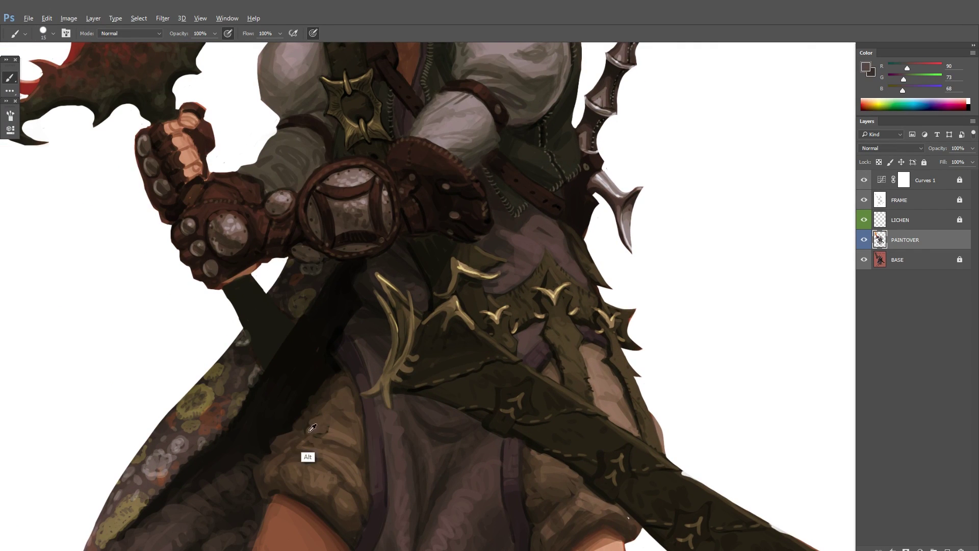
{"action": "scroll", "coordinate": [426, 317], "scroll_direction": "down", "scroll_amount": 3}
{"action": "scroll", "coordinate": [426, 317], "scroll_direction": "up", "scroll_amount": 3}
{"action": "left_click", "coordinate": [389, 372], "text": "alt"}
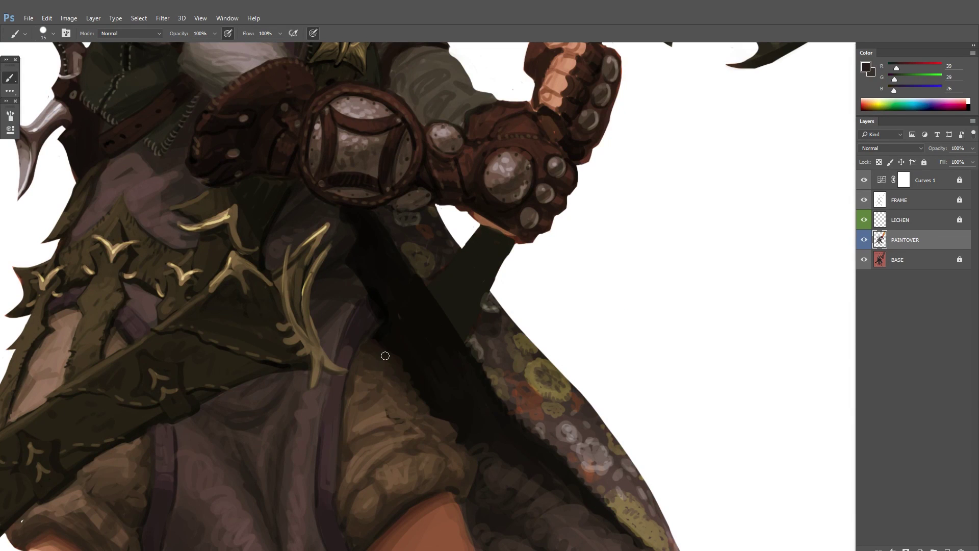
{"action": "scroll", "coordinate": [359, 417], "scroll_direction": "down", "scroll_amount": 3}
{"action": "scroll", "coordinate": [358, 417], "scroll_direction": "up", "scroll_amount": 3}
{"action": "scroll", "coordinate": [358, 417], "scroll_direction": "down", "scroll_amount": 3}
{"action": "scroll", "coordinate": [312, 446], "scroll_direction": "up", "scroll_amount": 2}
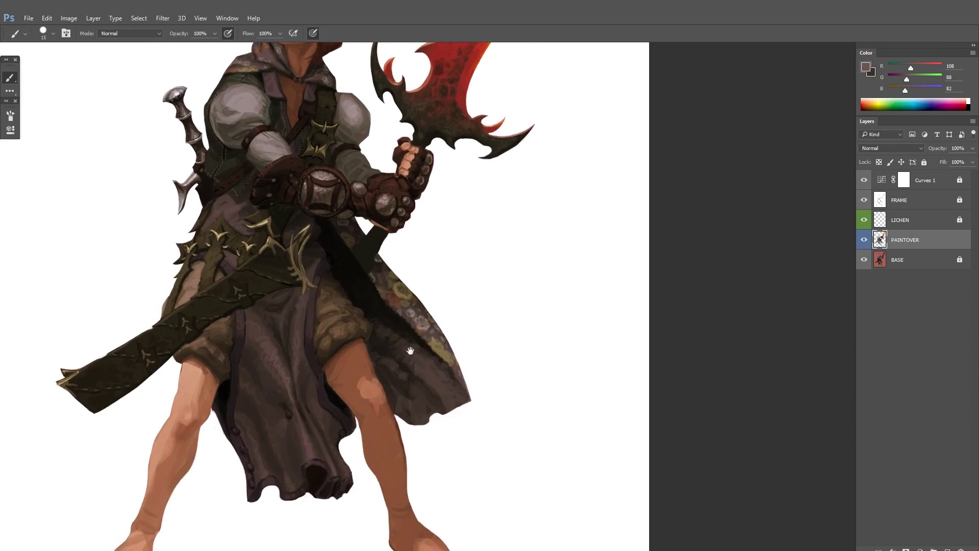
Step: Touch up the robe's folds beside the shorts with sampled purple-brown tones
{"action": "left_click", "coordinate": [312, 412], "text": "alt"}
{"action": "scroll", "coordinate": [198, 420], "scroll_direction": "down", "scroll_amount": 3}
{"action": "scroll", "coordinate": [197, 420], "scroll_direction": "up", "scroll_amount": 4}
{"action": "right_click", "coordinate": [197, 407]}
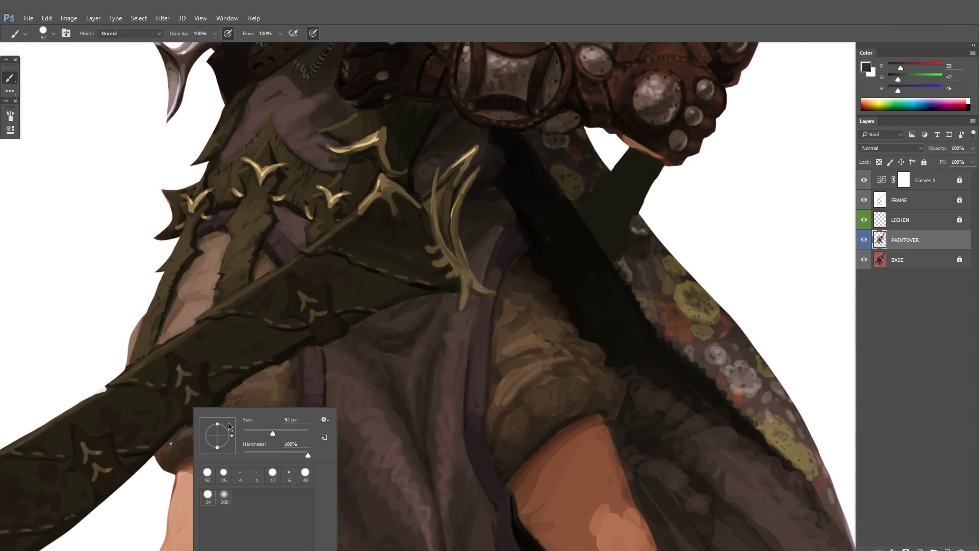
{"action": "key", "text": "Escape"}
Step: Paint a new flared sword grip in sampled dark green-black from below the gloves down to the shorts
{"action": "key", "text": "e"}
{"action": "scroll", "coordinate": [747, 281], "scroll_direction": "down", "scroll_amount": 4}
{"action": "key", "text": "b"}
{"action": "left_click", "coordinate": [372, 379], "text": "alt"}
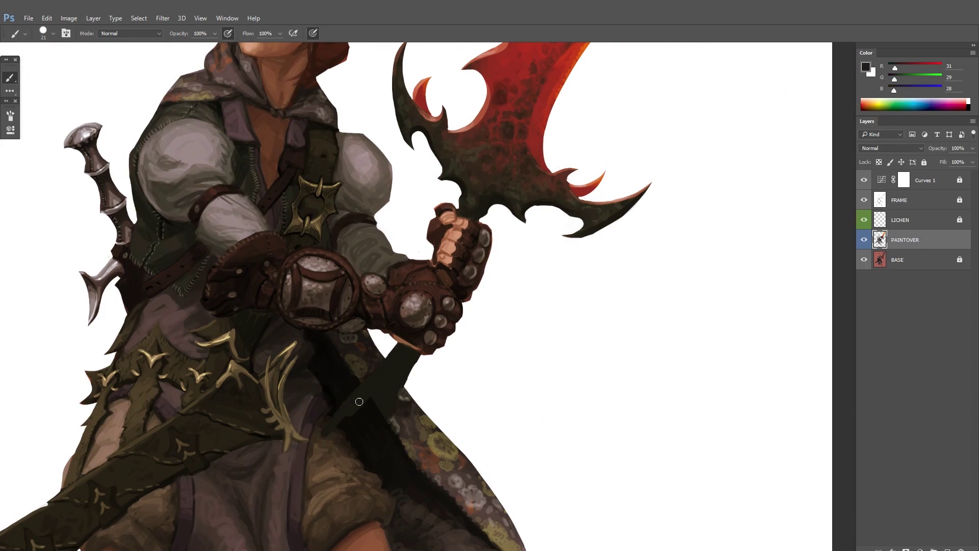
{"action": "mouse_move", "coordinate": [395, 403]}
{"action": "left_mouse_down"}
{"action": "mouse_move", "coordinate": [330, 429]}
{"action": "mouse_move", "coordinate": [331, 461]}
{"action": "left_mouse_up"}
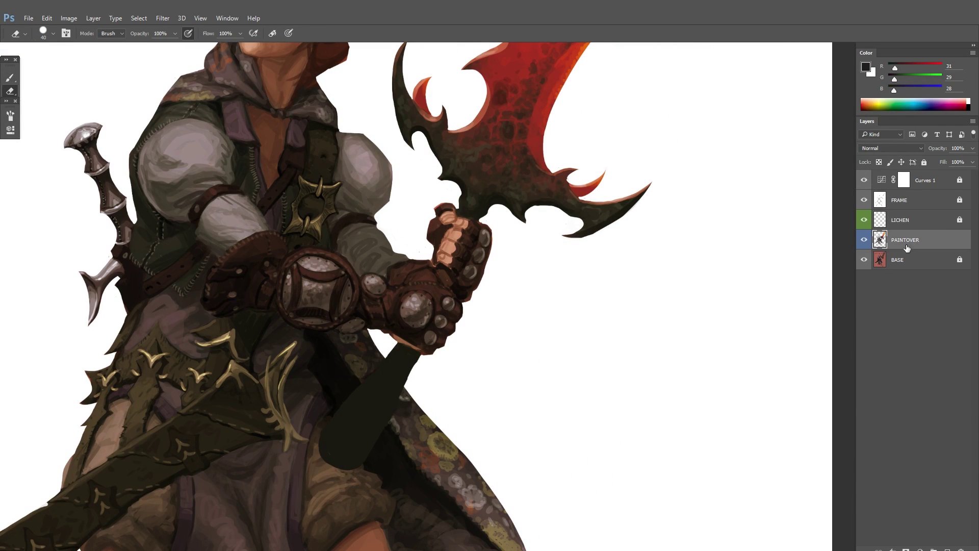
{"action": "key", "text": "e"}
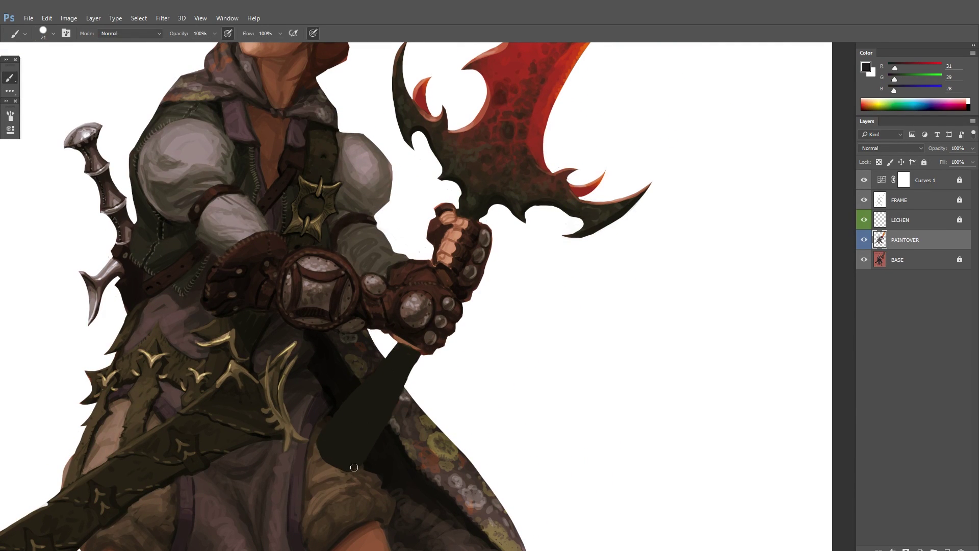
Step: Flip the canvas and reshape the grip's flared lower end and outline with sampled dark tones and a 21 px brush
{"action": "scroll", "coordinate": [354, 465], "scroll_direction": "down", "scroll_amount": 4}
{"action": "key", "text": "h"}
{"action": "scroll", "coordinate": [376, 410], "scroll_direction": "up", "scroll_amount": 4}
{"action": "key", "text": "b"}
{"action": "left_click", "coordinate": [374, 410], "text": "alt"}
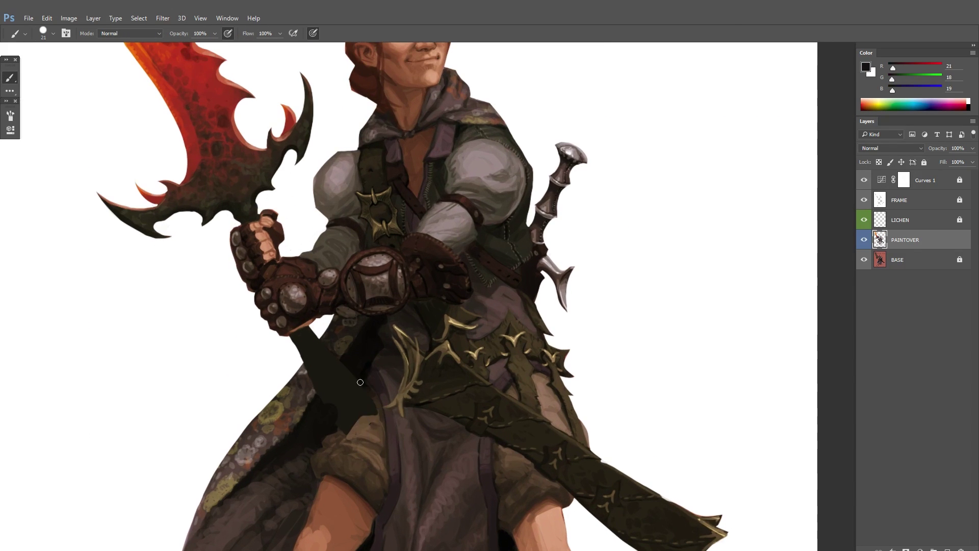
{"action": "scroll", "coordinate": [360, 412], "scroll_direction": "up", "scroll_amount": 2}
{"action": "left_click", "coordinate": [359, 416], "text": "alt"}
{"action": "scroll", "coordinate": [359, 416], "scroll_direction": "down", "scroll_amount": 3}
{"action": "left_click", "coordinate": [356, 411], "text": "alt"}
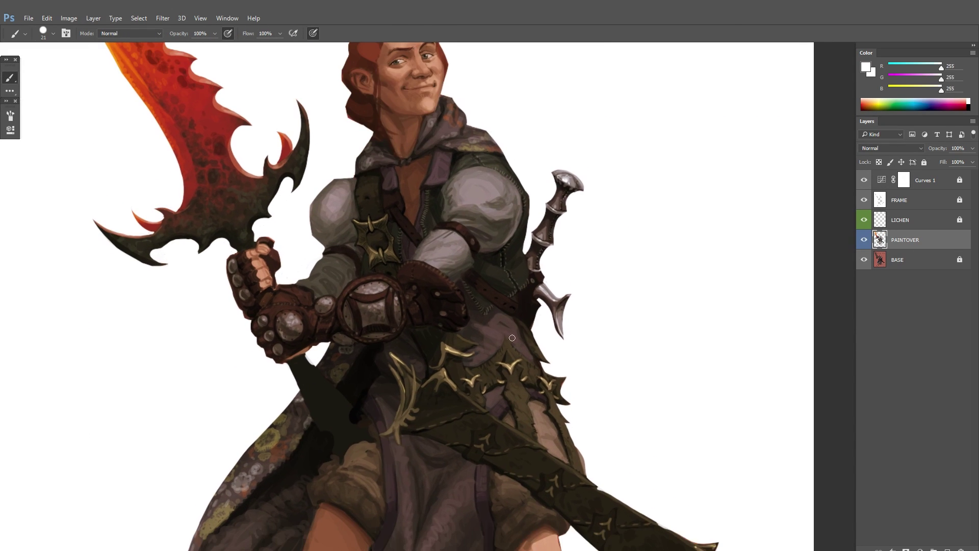
Step: Add a new layer above PAINTOVER and outline a curved gold pommel fitting at the grip's end with a 10 px brush
{"action": "key", "text": "ctrl+shift+alt+n"}
{"action": "key", "text": "bracketleft"}
{"action": "key", "text": "bracketleft"}
{"action": "scroll", "coordinate": [363, 406], "scroll_direction": "up", "scroll_amount": 3}
{"action": "scroll", "coordinate": [367, 404], "scroll_direction": "down", "scroll_amount": 2}
{"action": "scroll", "coordinate": [316, 396], "scroll_direction": "up", "scroll_amount": 2}
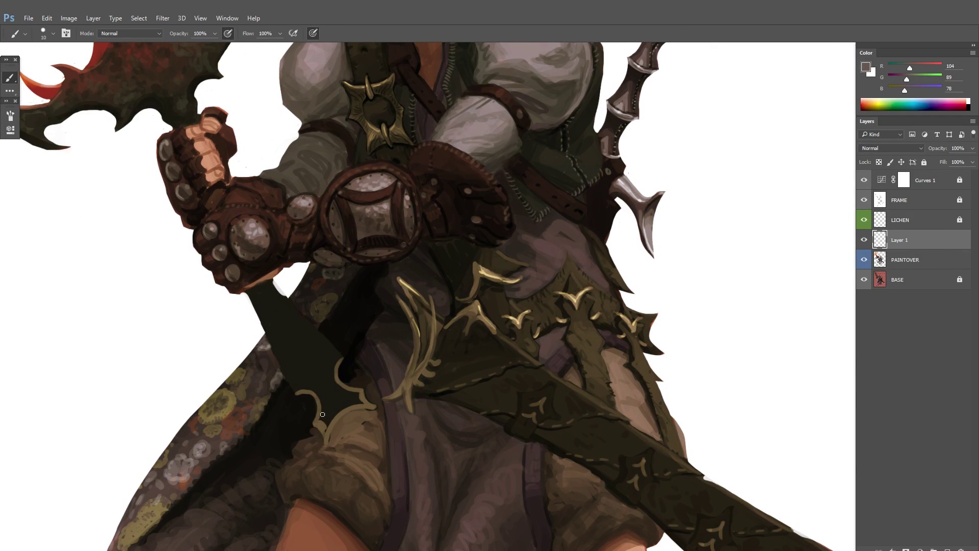
Step: Fill the pommel fitting with dull gold and draw a thin gold rim along the end of the grip
{"action": "scroll", "coordinate": [303, 443], "scroll_direction": "up", "scroll_amount": 1}
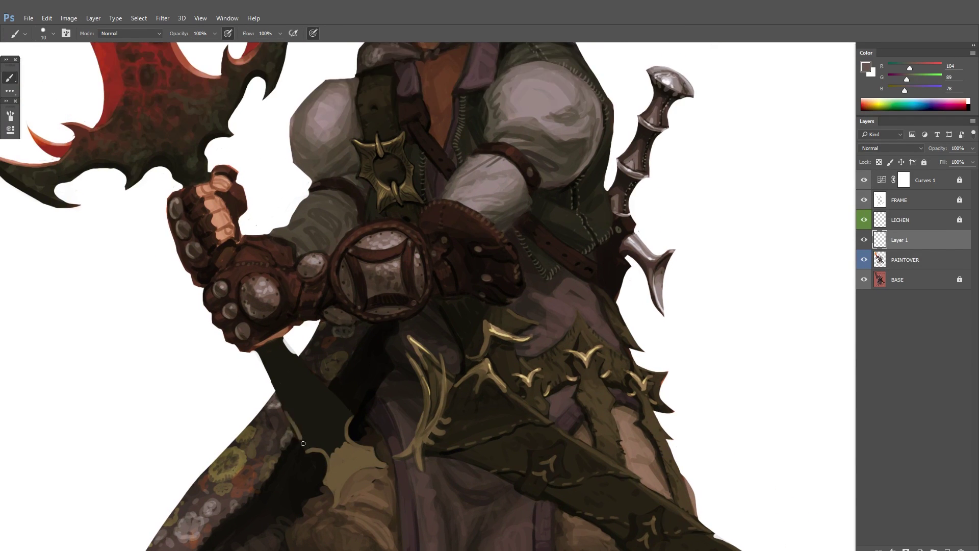
{"action": "left_click_drag", "start_coordinate": [334, 441], "coordinate": [397, 346]}
{"action": "scroll", "coordinate": [393, 356], "scroll_direction": "down", "scroll_amount": 1}
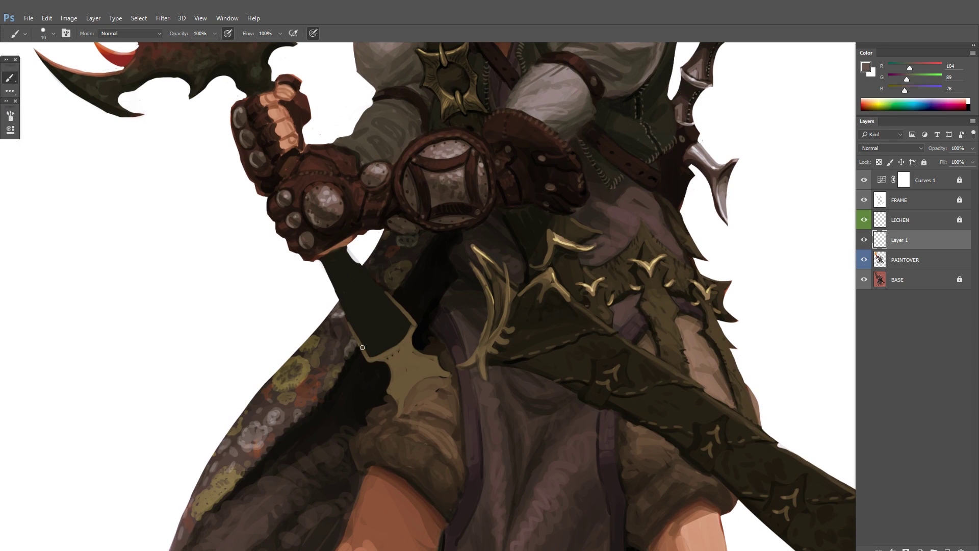
Step: Extend the gold fitting into pointed prongs over the lower end of the grip and darken the gaps between them
{"action": "scroll", "coordinate": [351, 378], "scroll_direction": "up", "scroll_amount": 1}
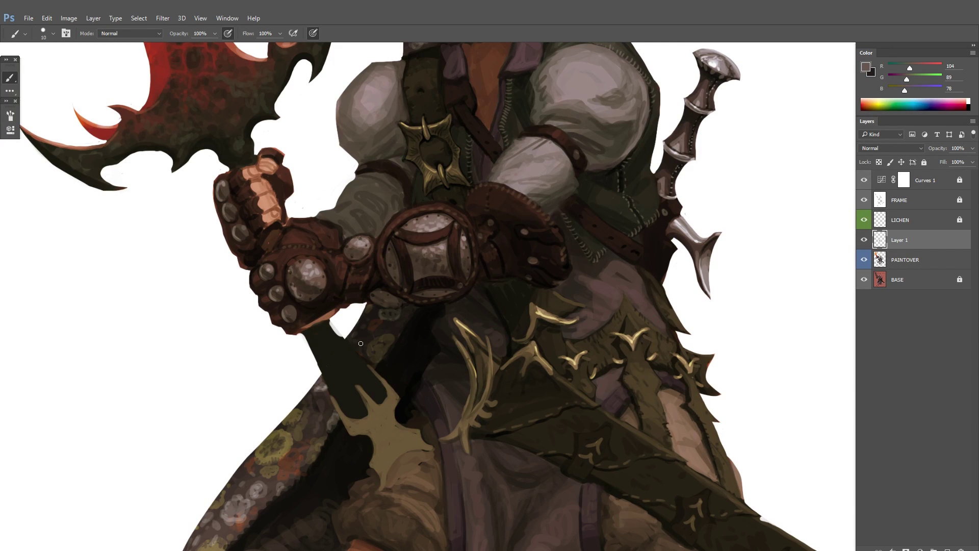
{"action": "scroll", "coordinate": [423, 371], "scroll_direction": "up", "scroll_amount": 1}
{"action": "scroll", "coordinate": [408, 357], "scroll_direction": "down", "scroll_amount": 1}
{"action": "key", "text": "d"}
{"action": "scroll", "coordinate": [396, 351], "scroll_direction": "up", "scroll_amount": 1}
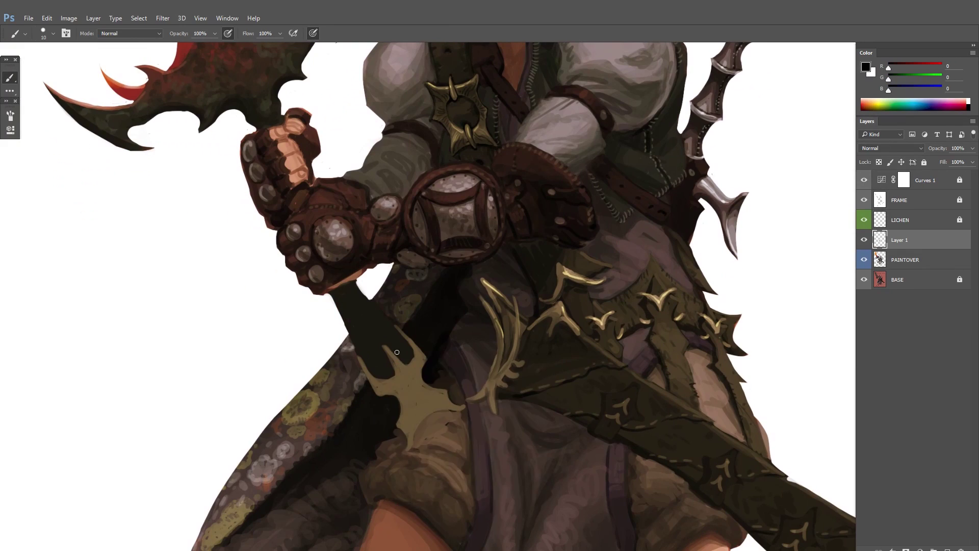
{"action": "right_click", "coordinate": [471, 357]}
{"action": "scroll", "coordinate": [403, 400], "scroll_direction": "down", "scroll_amount": 1}
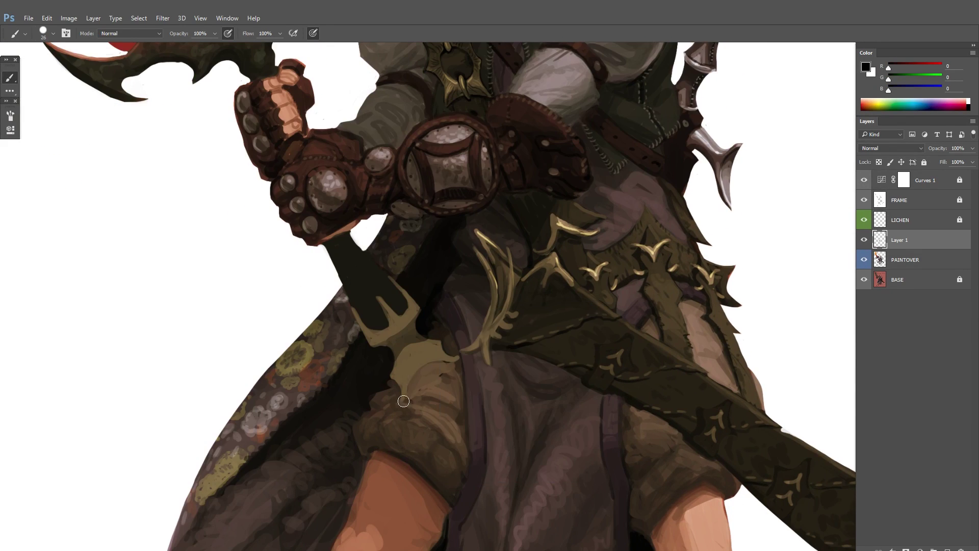
Step: Paint a curved crescent edge across the pommel fitting with sampled brown-gold tones and a 15 px brush
{"action": "left_click", "coordinate": [438, 357], "text": "alt"}
{"action": "left_click_drag", "start_coordinate": [433, 353], "coordinate": [457, 357]}
{"action": "key", "text": "bracketleft"}
{"action": "key", "text": "bracketleft"}
{"action": "left_click", "coordinate": [404, 353], "text": "alt"}
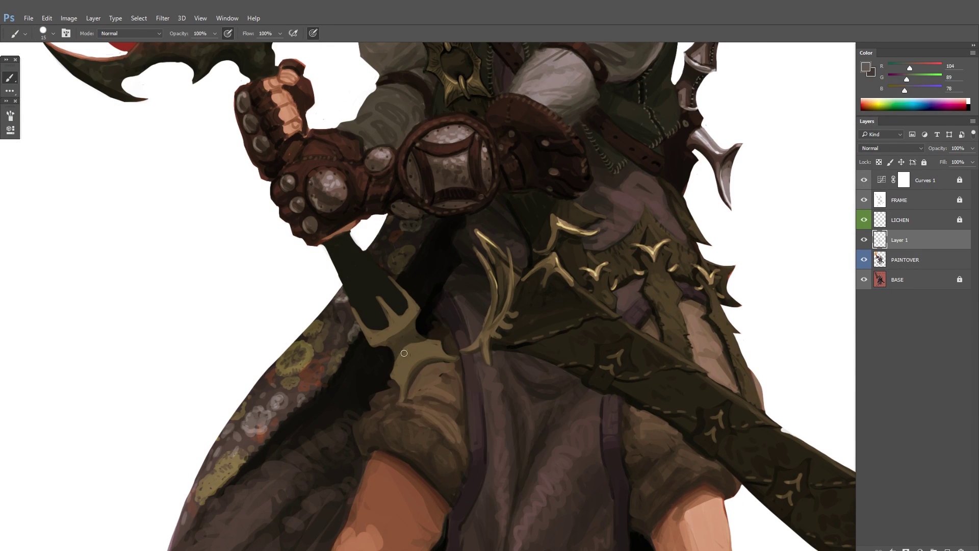
{"action": "left_click", "coordinate": [403, 353], "text": "alt"}
Step: Shade the prongs and crescent of the pommel fitting with sampled dark brown and dull gold tones to give them volume
{"action": "scroll", "coordinate": [380, 383], "scroll_direction": "up", "scroll_amount": 1}
{"action": "left_click", "coordinate": [382, 428], "text": "alt"}
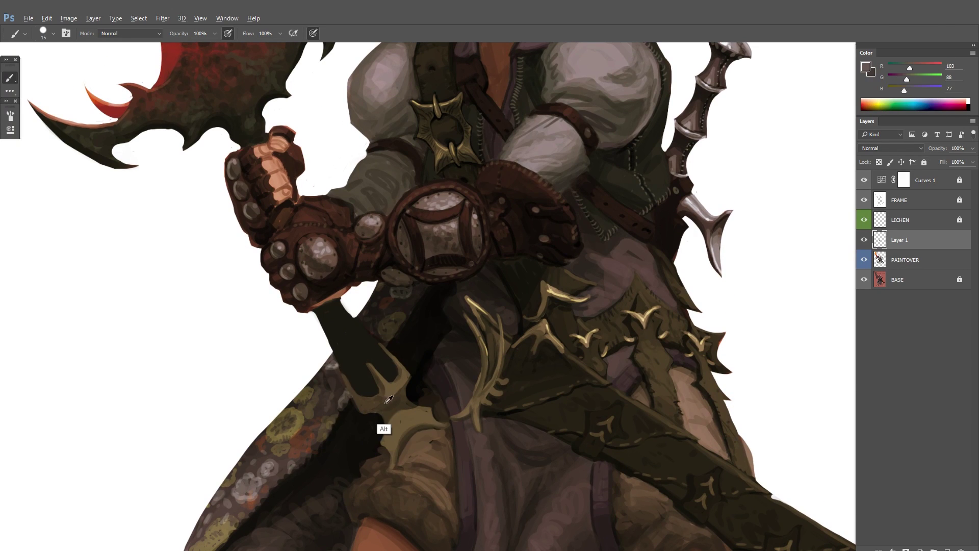
{"action": "left_click_drag", "start_coordinate": [382, 429], "coordinate": [369, 471]}
{"action": "scroll", "coordinate": [359, 494], "scroll_direction": "down", "scroll_amount": 1}
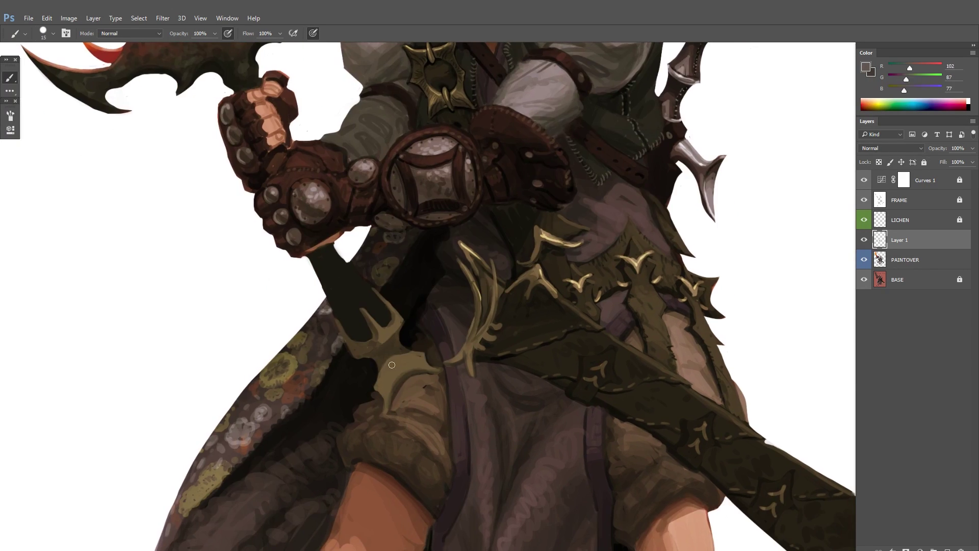
{"action": "left_click", "coordinate": [385, 371], "text": "alt"}
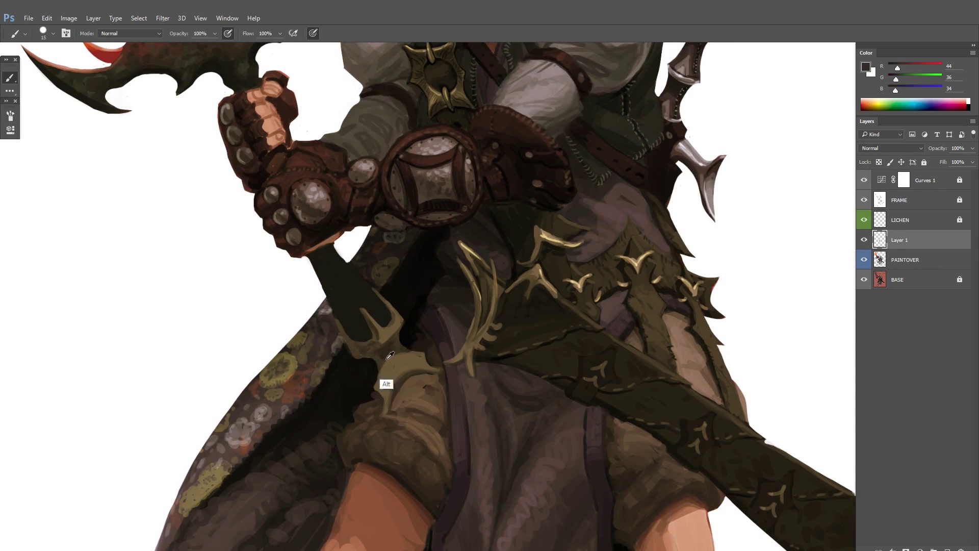
{"action": "left_click_drag", "start_coordinate": [390, 354], "coordinate": [382, 395]}
{"action": "left_click", "coordinate": [417, 364], "text": "alt"}
{"action": "left_click_drag", "start_coordinate": [413, 364], "coordinate": [389, 396]}
{"action": "key", "text": "d"}
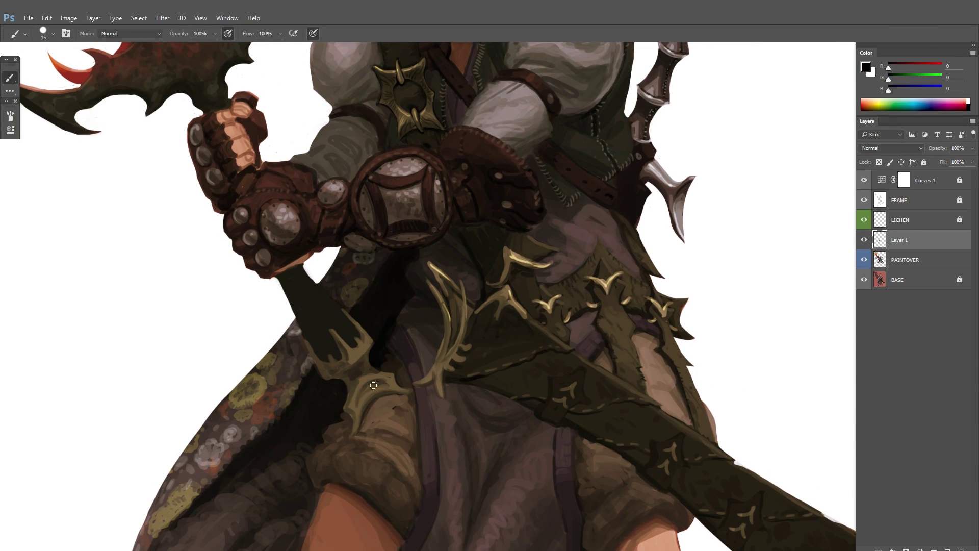
Step: Add thin pale gold highlights along the fitting's prongs and crescent edges with a 6 px brush
{"action": "left_click", "coordinate": [351, 362], "text": "alt"}
{"action": "left_click_drag", "start_coordinate": [521, 246], "coordinate": [524, 275]}
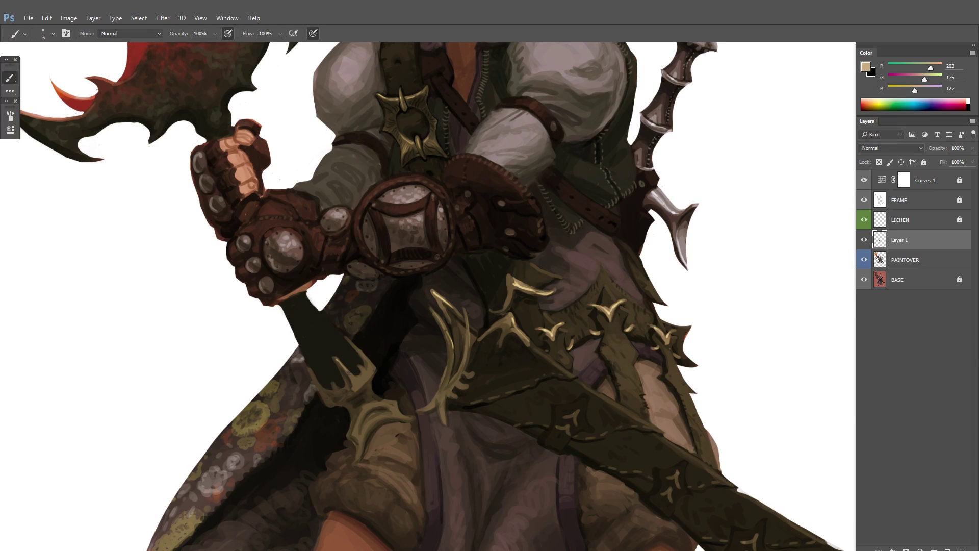
{"action": "scroll", "coordinate": [362, 380], "scroll_direction": "down", "scroll_amount": 3}
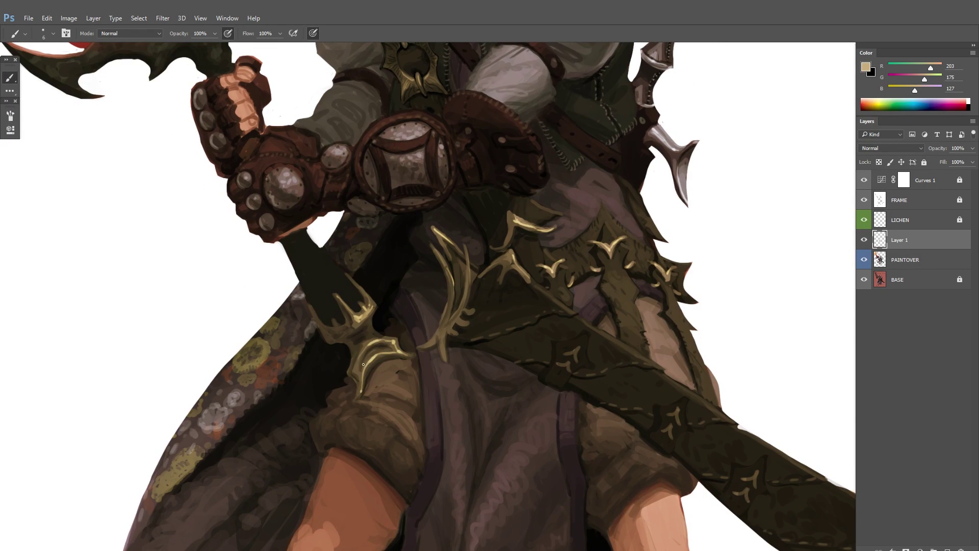
Step: Brighten the raised areas of the pommel fitting with a soft white glow at 30% brush opacity
{"action": "scroll", "coordinate": [363, 364], "scroll_direction": "up", "scroll_amount": 2}
{"action": "right_click", "coordinate": [358, 376], "text": "alt+shift"}
{"action": "key", "text": "3"}
{"action": "scroll", "coordinate": [375, 367], "scroll_direction": "up", "scroll_amount": 3}
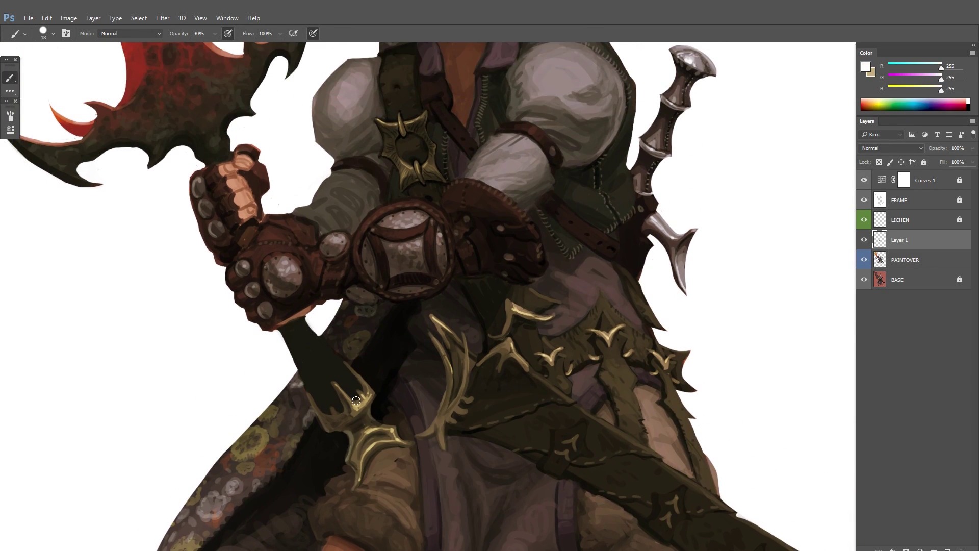
{"action": "left_click_drag", "start_coordinate": [556, 297], "coordinate": [488, 343]}
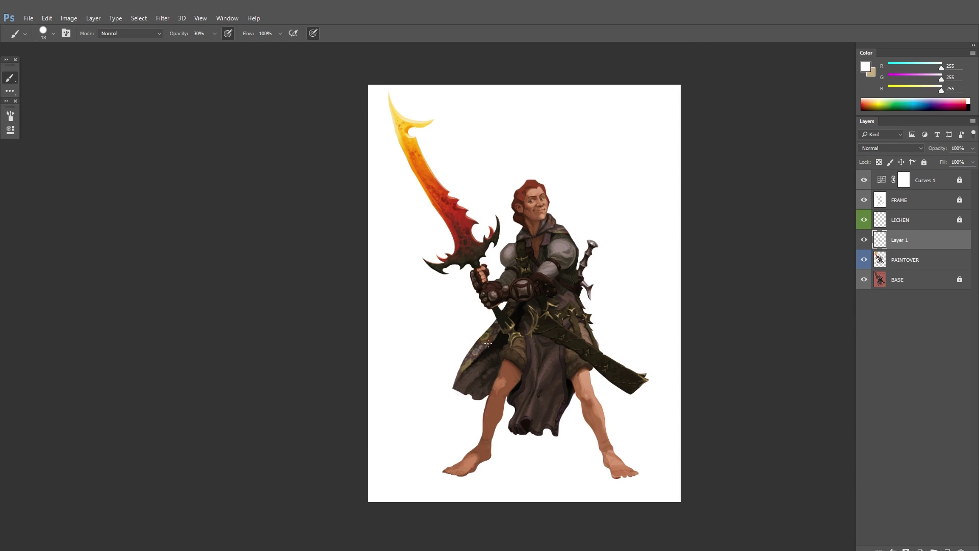
Step: Flip the canvas and detail the fitting's rim and crescent with small sampled light and dark accents, using a 7 px brush
{"action": "scroll", "coordinate": [488, 343], "scroll_direction": "up", "scroll_amount": 5}
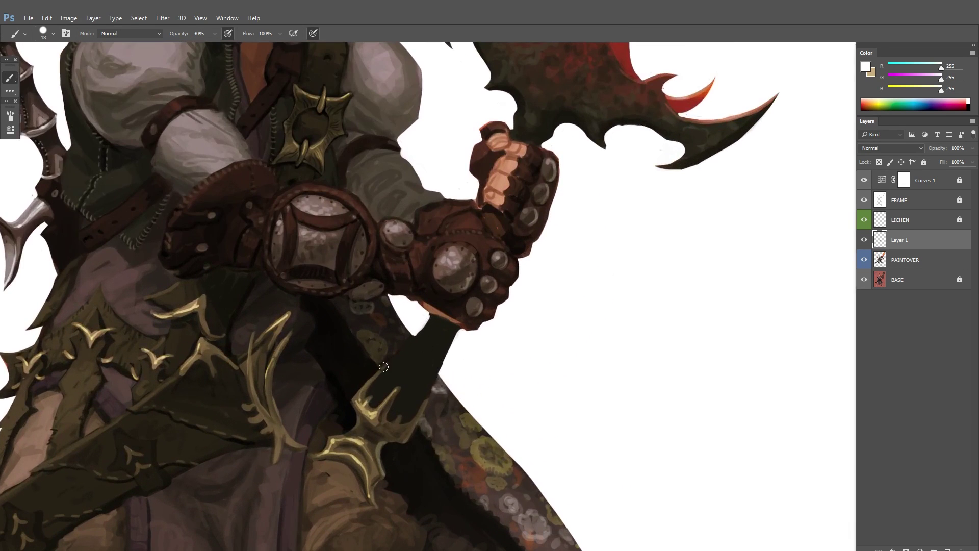
{"action": "left_click", "coordinate": [349, 393], "text": "alt"}
{"action": "left_click", "coordinate": [352, 399], "text": "alt"}
{"action": "scroll", "coordinate": [353, 398], "scroll_direction": "down", "scroll_amount": 1}
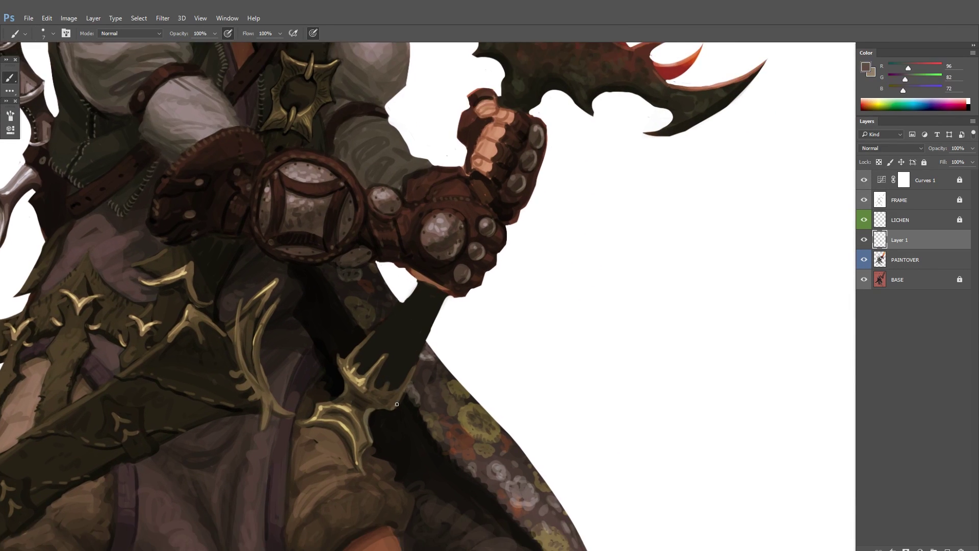
{"action": "key", "text": "d"}
{"action": "key", "text": "x"}
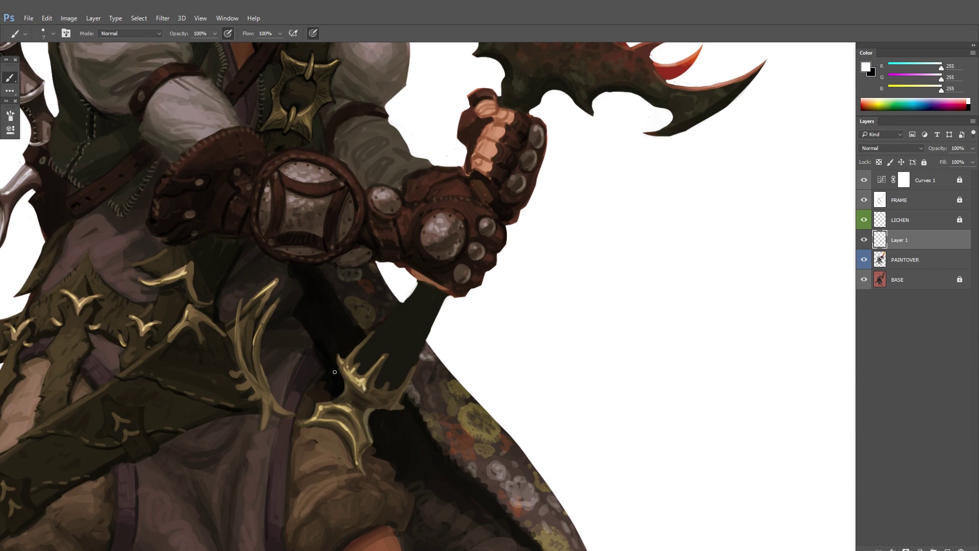
{"action": "left_click", "coordinate": [346, 406], "text": "alt"}
{"action": "left_click", "coordinate": [330, 416], "text": "alt"}
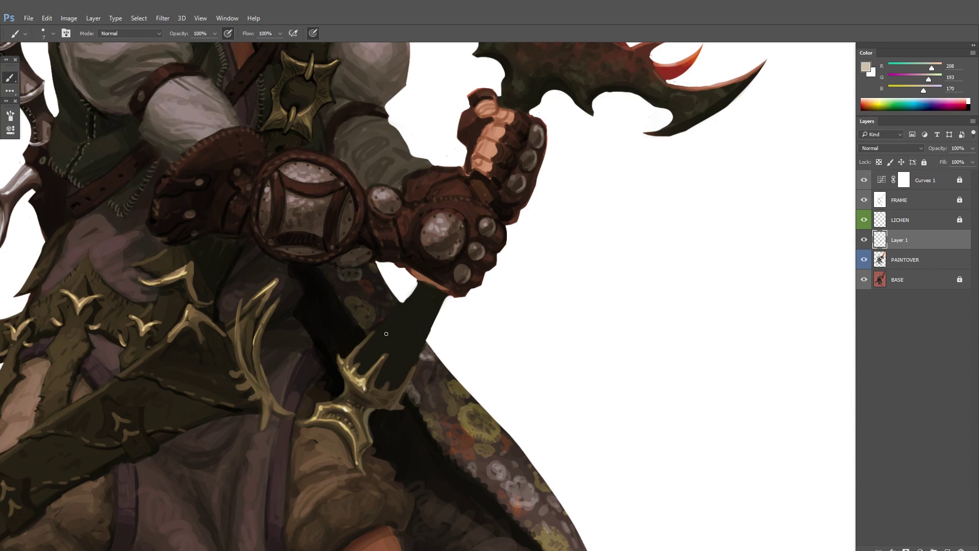
Step: Deepen the shadows around the pommel fitting with black and sampled dark brown
{"action": "key", "text": "d"}
{"action": "scroll", "coordinate": [377, 396], "scroll_direction": "up", "scroll_amount": 1}
{"action": "scroll", "coordinate": [323, 393], "scroll_direction": "down", "scroll_amount": 3}
{"action": "left_click", "coordinate": [323, 393], "text": "alt"}
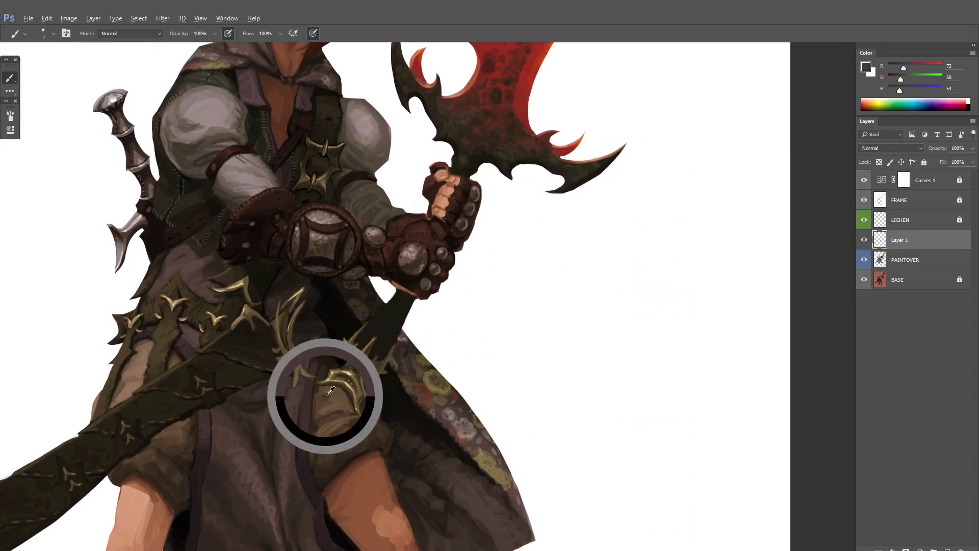
{"action": "scroll", "coordinate": [332, 391], "scroll_direction": "up", "scroll_amount": 2}
{"action": "scroll", "coordinate": [350, 409], "scroll_direction": "down", "scroll_amount": 1}
{"action": "scroll", "coordinate": [350, 410], "scroll_direction": "down", "scroll_amount": 2}
{"action": "left_click", "coordinate": [316, 356], "text": "alt"}
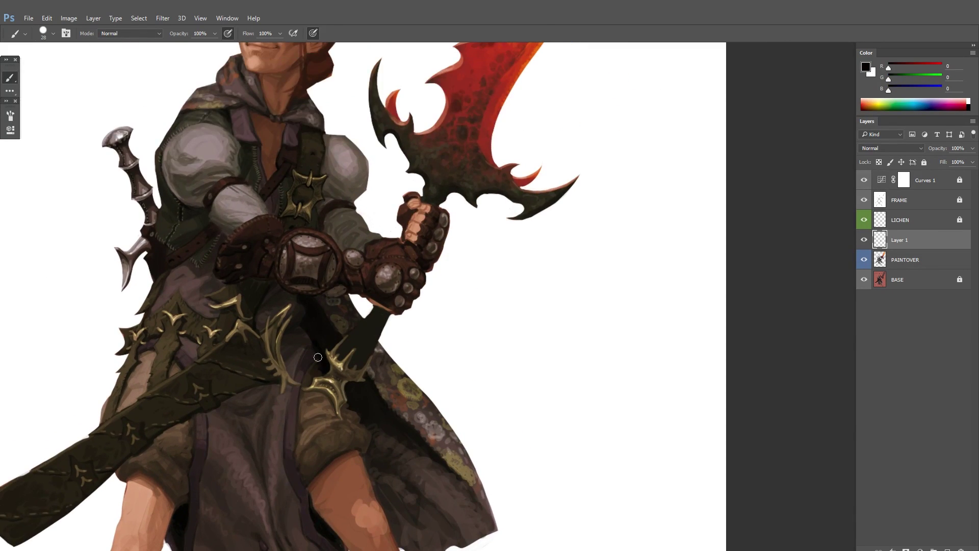
Step: Paint dark fold lines on both legs of the shorts with a 14 px near-black brush and flip the canvas back
{"action": "scroll", "coordinate": [326, 359], "scroll_direction": "up", "scroll_amount": 3}
{"action": "right_click", "coordinate": [418, 356]}
{"action": "mouse_move", "coordinate": [421, 321]}
{"action": "left_mouse_down"}
{"action": "mouse_move", "coordinate": [395, 352]}
{"action": "mouse_move", "coordinate": [416, 409]}
{"action": "left_mouse_up"}
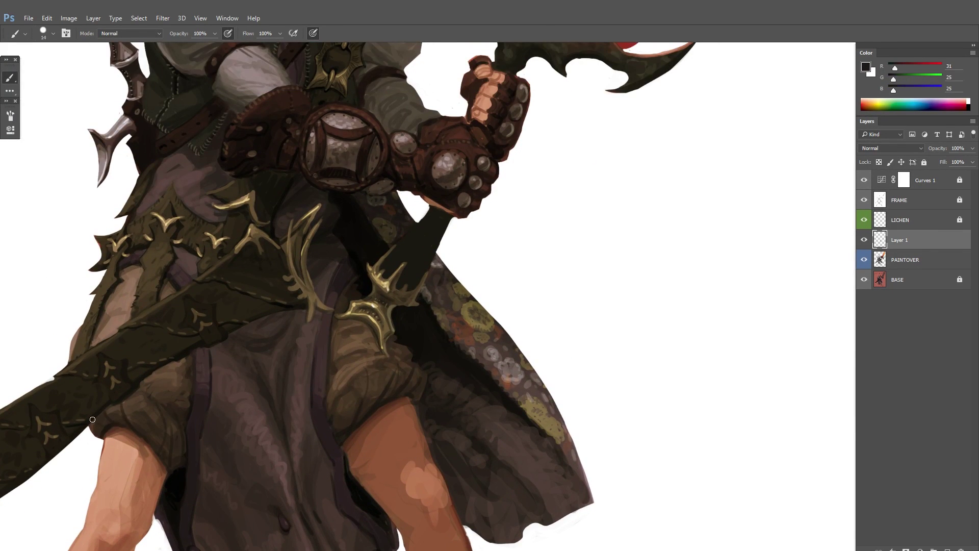
{"action": "scroll", "coordinate": [413, 343], "scroll_direction": "down", "scroll_amount": 3}
{"action": "key", "text": "ctrl+shift+h"}
{"action": "scroll", "coordinate": [353, 348], "scroll_direction": "up", "scroll_amount": 3}
{"action": "scroll", "coordinate": [585, 338], "scroll_direction": "down", "scroll_amount": 2}
{"action": "scroll", "coordinate": [513, 320], "scroll_direction": "up", "scroll_amount": 2}
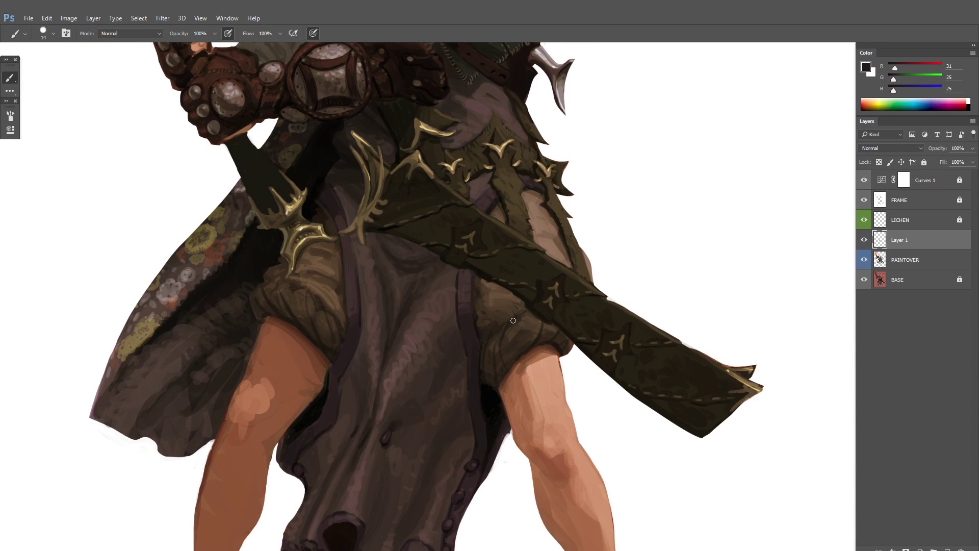
Step: Touch up the robe's front with sampled brown tones and mirror the canvas horizontally
{"action": "scroll", "coordinate": [518, 352], "scroll_direction": "up", "scroll_amount": 1}
{"action": "left_click", "coordinate": [527, 399], "text": "alt"}
{"action": "left_click", "coordinate": [423, 347], "text": "alt"}
{"action": "scroll", "coordinate": [428, 349], "scroll_direction": "down", "scroll_amount": 3}
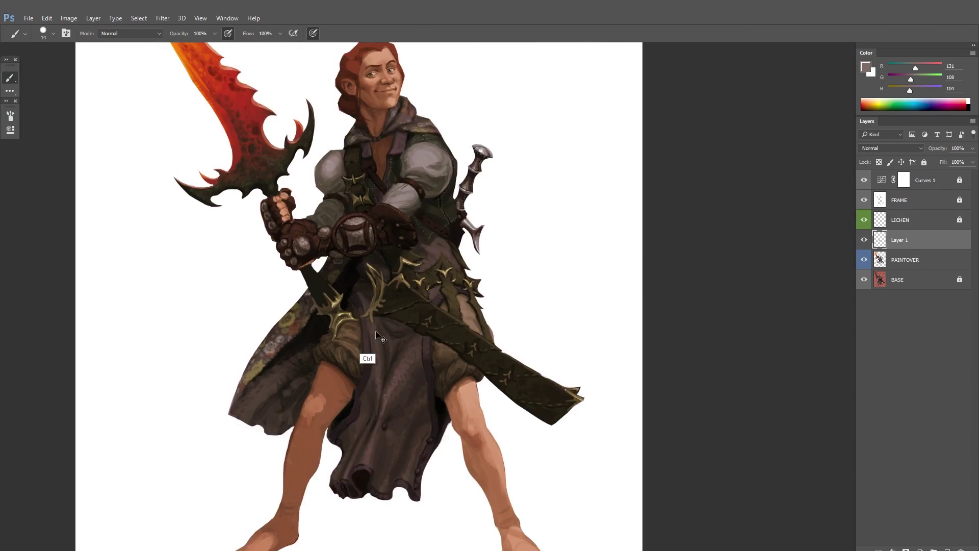
{"action": "scroll", "coordinate": [367, 354], "scroll_direction": "up", "scroll_amount": 3}
{"action": "scroll", "coordinate": [326, 345], "scroll_direction": "down", "scroll_amount": 3}
{"action": "key", "text": "ctrl+shift+h"}
{"action": "scroll", "coordinate": [457, 354], "scroll_direction": "up", "scroll_amount": 3}
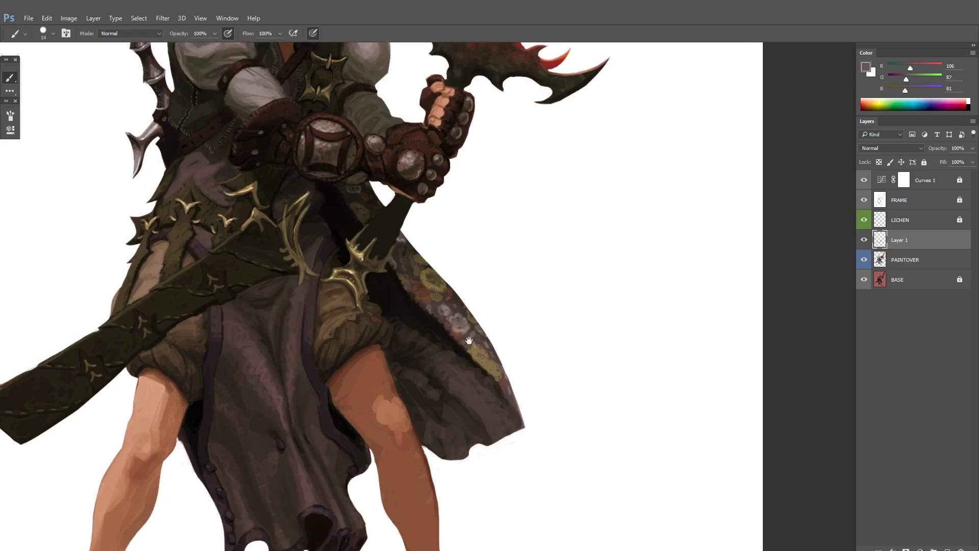
Step: Enlarge the brush to 26 px and paint the cloak's inner lining with sampled dark brown tones
{"action": "left_click", "coordinate": [457, 354], "text": "alt"}
{"action": "key", "text": "bracketright"}
{"action": "key", "text": "bracketright"}
{"action": "scroll", "coordinate": [457, 354], "scroll_direction": "down", "scroll_amount": 2}
{"action": "left_click", "coordinate": [415, 372], "text": "alt"}
{"action": "left_click", "coordinate": [451, 390], "text": "alt"}
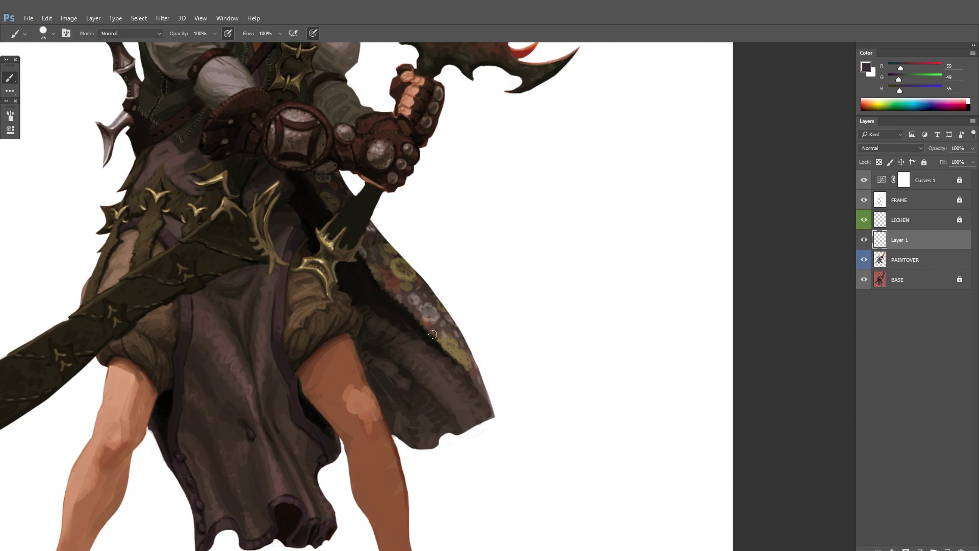
Step: Paint soft fold strokes on the lower part of the cloak's lining, using colours sampled from the cloth
{"action": "scroll", "coordinate": [398, 352], "scroll_direction": "up", "scroll_amount": 2}
{"action": "left_click", "coordinate": [468, 384], "text": "alt"}
{"action": "scroll", "coordinate": [459, 380], "scroll_direction": "down", "scroll_amount": 2}
{"action": "left_click", "coordinate": [409, 357], "text": "alt"}
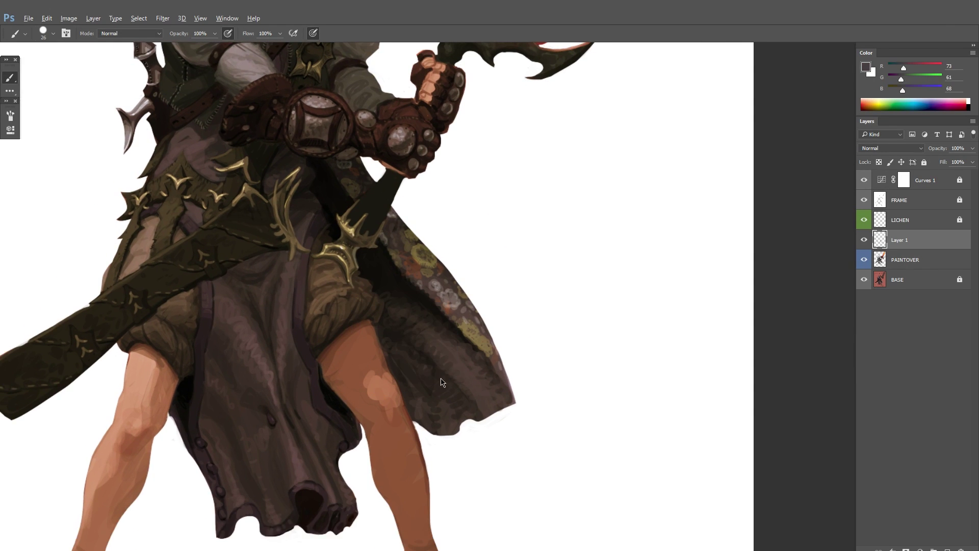
{"action": "scroll", "coordinate": [413, 359], "scroll_direction": "up", "scroll_amount": 2}
{"action": "left_click_drag", "start_coordinate": [416, 378], "coordinate": [424, 414]}
{"action": "scroll", "coordinate": [425, 414], "scroll_direction": "down", "scroll_amount": 2}
{"action": "scroll", "coordinate": [421, 371], "scroll_direction": "up", "scroll_amount": 2}
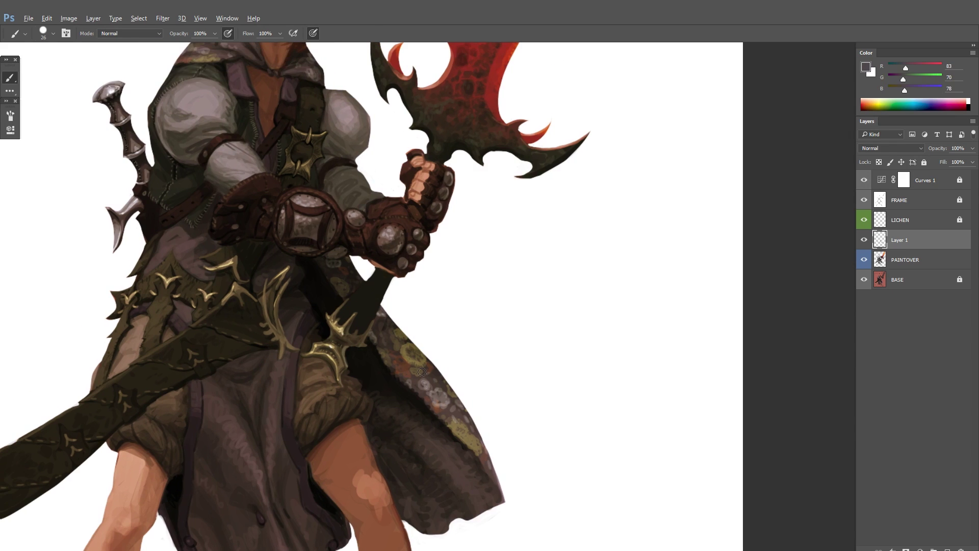
Step: Deepen the shadow in the cloak's lining below the sword pommel and along the lichen-patterned border
{"action": "left_click", "coordinate": [373, 370], "text": "alt"}
{"action": "scroll", "coordinate": [373, 370], "scroll_direction": "down", "scroll_amount": 2}
{"action": "scroll", "coordinate": [308, 363], "scroll_direction": "up", "scroll_amount": 1}
{"action": "left_click", "coordinate": [310, 376], "text": "alt"}
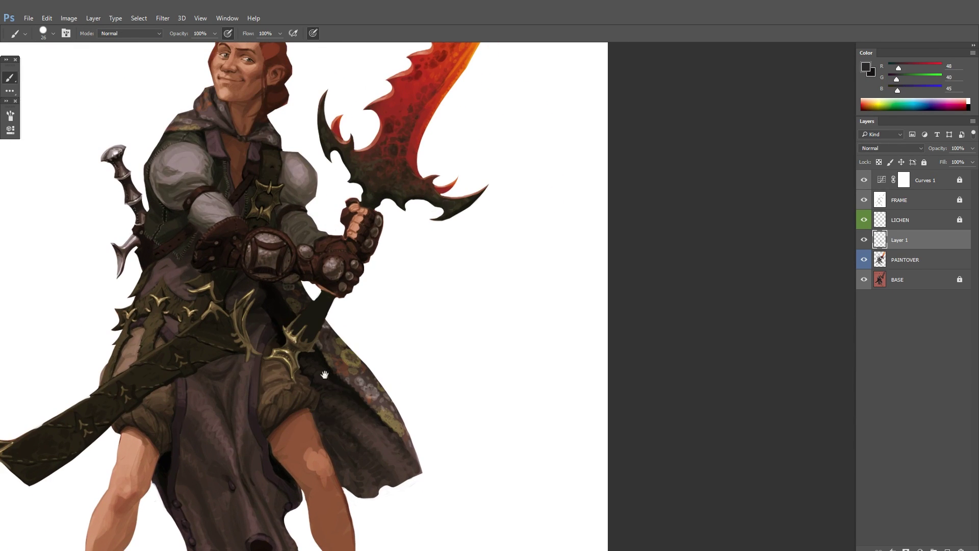
{"action": "scroll", "coordinate": [373, 361], "scroll_direction": "up", "scroll_amount": 1}
{"action": "left_click_drag", "start_coordinate": [373, 362], "coordinate": [305, 193]}
{"action": "left_click", "coordinate": [323, 404], "text": "alt"}
{"action": "scroll", "coordinate": [329, 406], "scroll_direction": "down", "scroll_amount": 2}
{"action": "left_click", "coordinate": [357, 376], "text": "alt"}
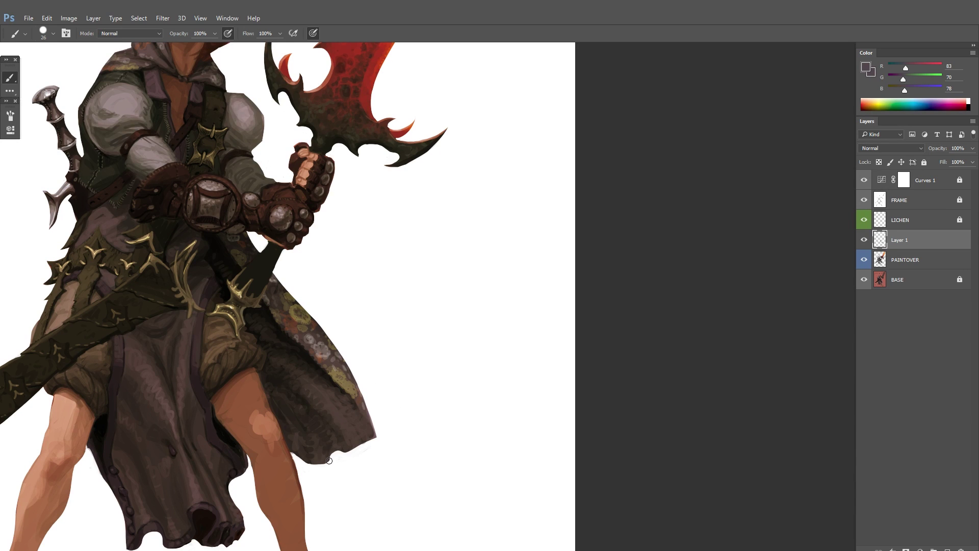
Step: Add near-black and grey-brown fold strokes to the cloak's lining beside the shaded thigh
{"action": "left_click_drag", "start_coordinate": [278, 380], "coordinate": [306, 383]}
{"action": "left_click", "coordinate": [306, 382], "text": "alt"}
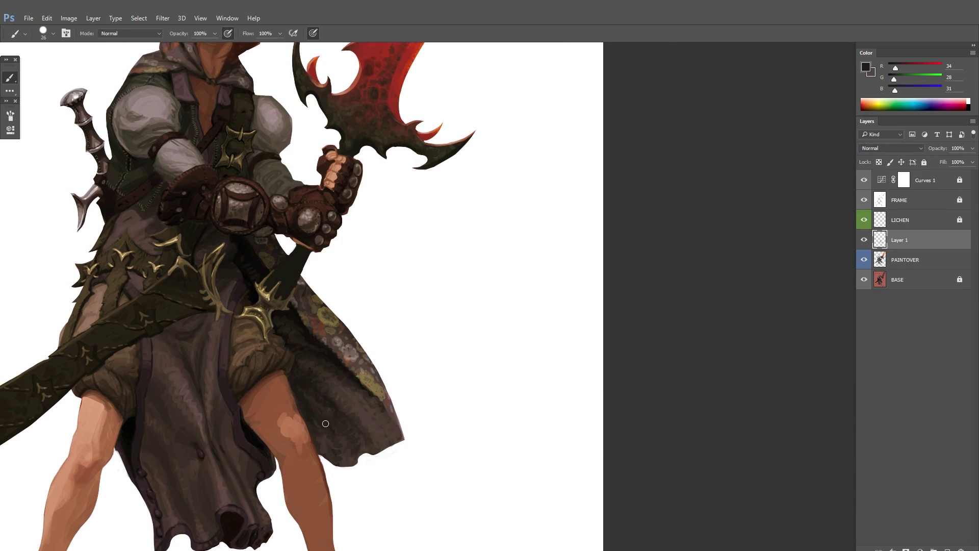
{"action": "scroll", "coordinate": [323, 382], "scroll_direction": "up", "scroll_amount": 1}
{"action": "left_click", "coordinate": [285, 374], "text": "alt"}
{"action": "scroll", "coordinate": [503, 384], "scroll_direction": "down", "scroll_amount": 2}
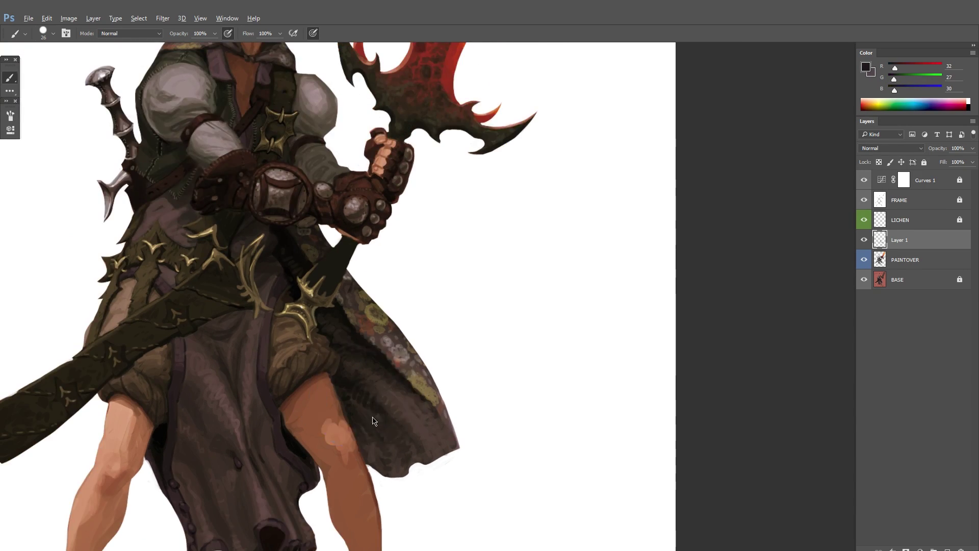
{"action": "scroll", "coordinate": [388, 372], "scroll_direction": "up", "scroll_amount": 1}
{"action": "scroll", "coordinate": [270, 361], "scroll_direction": "down", "scroll_amount": 1}
Step: Reset the swatches to the default colours and refine the robe's purple trim with sampled tones
{"action": "key", "text": "d"}
{"action": "scroll", "coordinate": [271, 361], "scroll_direction": "up", "scroll_amount": 2}
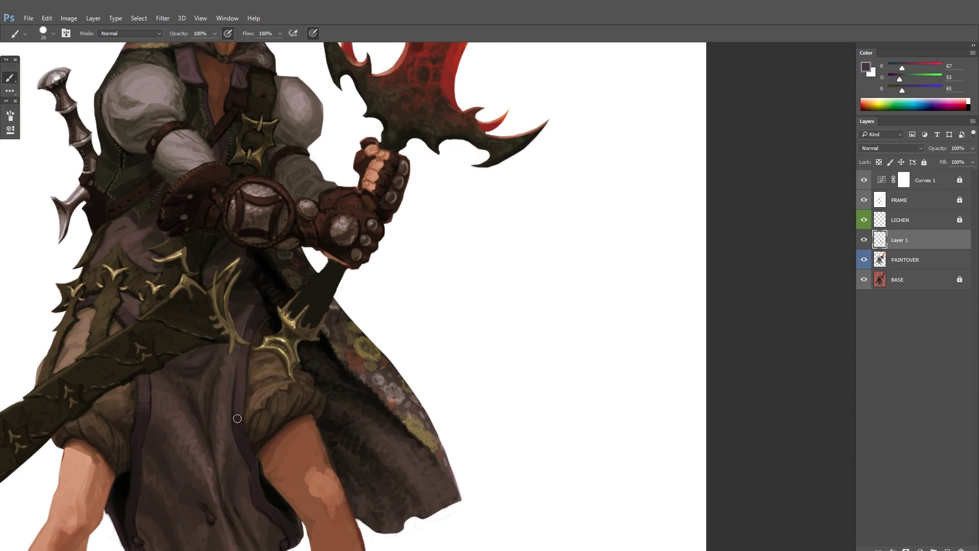
{"action": "scroll", "coordinate": [260, 361], "scroll_direction": "down", "scroll_amount": 1}
{"action": "scroll", "coordinate": [249, 362], "scroll_direction": "up", "scroll_amount": 1}
{"action": "left_click", "coordinate": [248, 361], "text": "alt"}
{"action": "scroll", "coordinate": [248, 361], "scroll_direction": "down", "scroll_amount": 1}
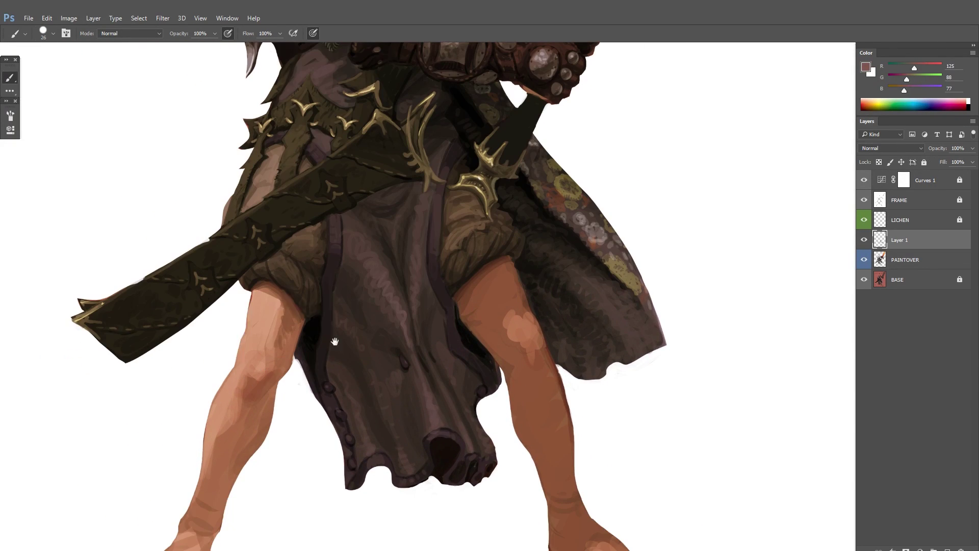
Step: Blend the lit leg's thigh above the knee with sampled mid and light skin tones
{"action": "left_click", "coordinate": [278, 343], "text": "alt"}
{"action": "scroll", "coordinate": [259, 399], "scroll_direction": "up", "scroll_amount": 1}
{"action": "left_click", "coordinate": [230, 339], "text": "alt"}
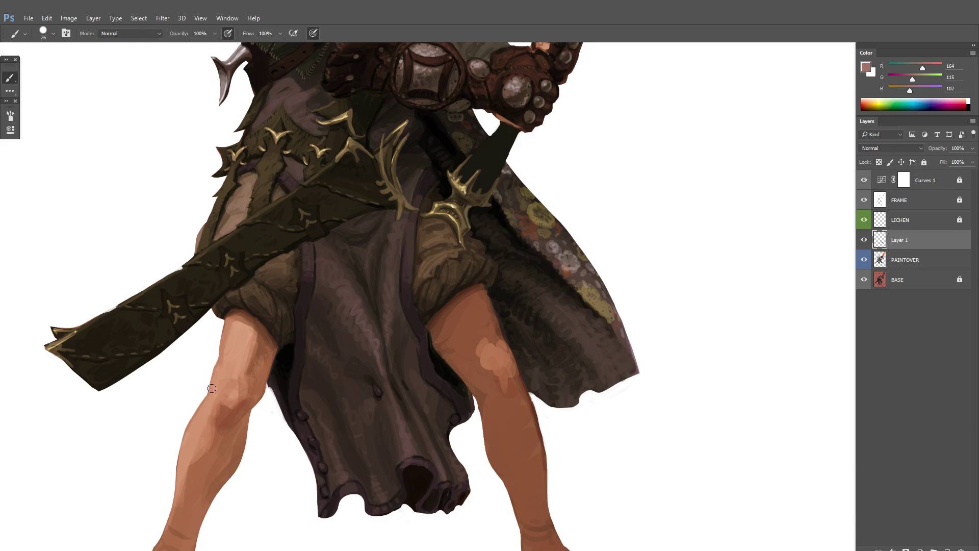
{"action": "left_click_drag", "start_coordinate": [258, 377], "coordinate": [232, 394]}
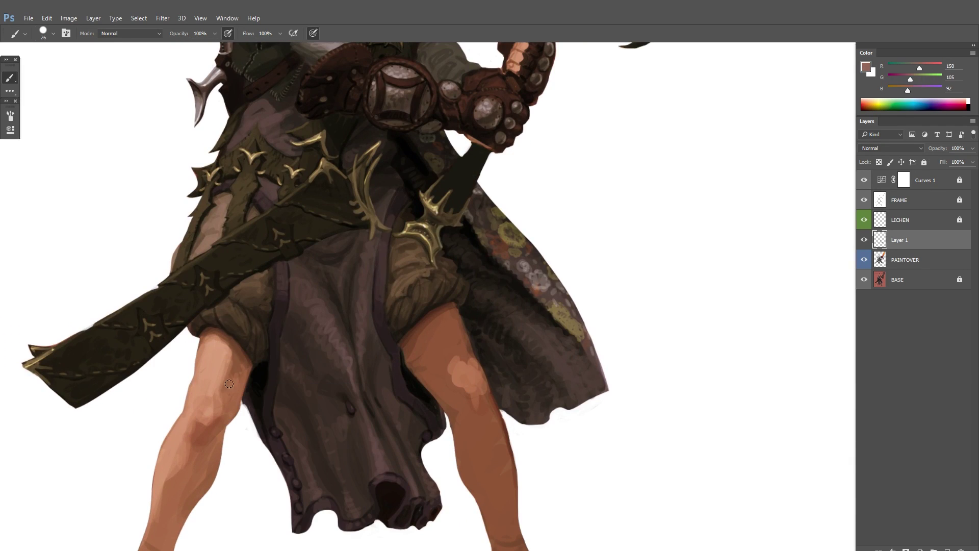
{"action": "left_click", "coordinate": [234, 341], "text": "alt"}
{"action": "scroll", "coordinate": [229, 397], "scroll_direction": "down", "scroll_amount": 3}
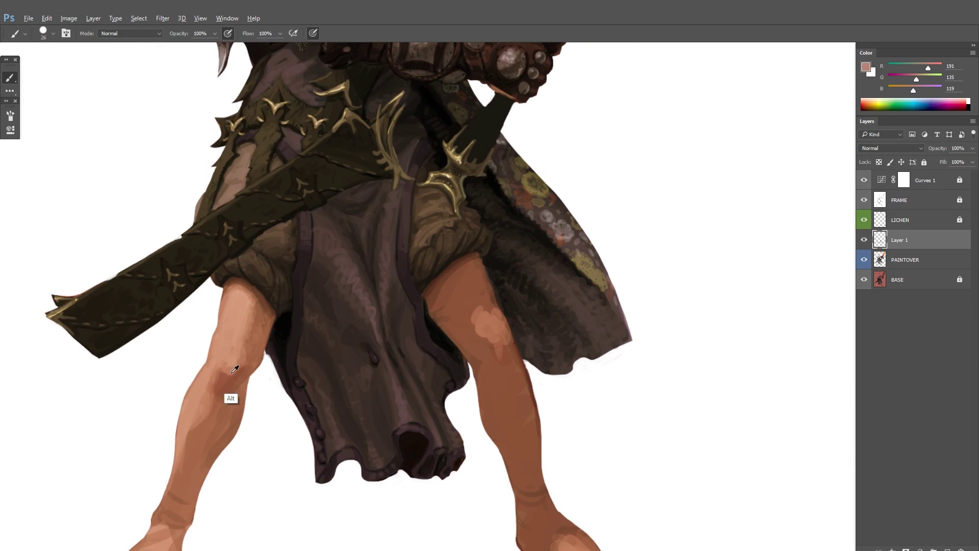
Step: Model the lit leg's kneecap and upper shin with sampled light and reddish skin tones
{"action": "scroll", "coordinate": [159, 446], "scroll_direction": "up", "scroll_amount": 2}
{"action": "left_click", "coordinate": [216, 339], "text": "alt"}
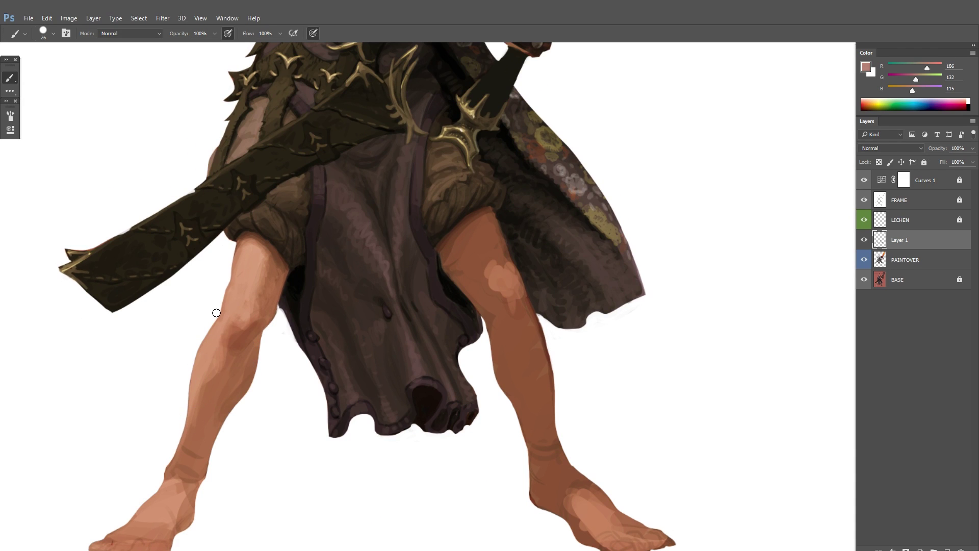
{"action": "left_click", "coordinate": [218, 363], "text": "alt"}
{"action": "left_click", "coordinate": [238, 325], "text": "alt"}
{"action": "scroll", "coordinate": [237, 328], "scroll_direction": "up", "scroll_amount": 2}
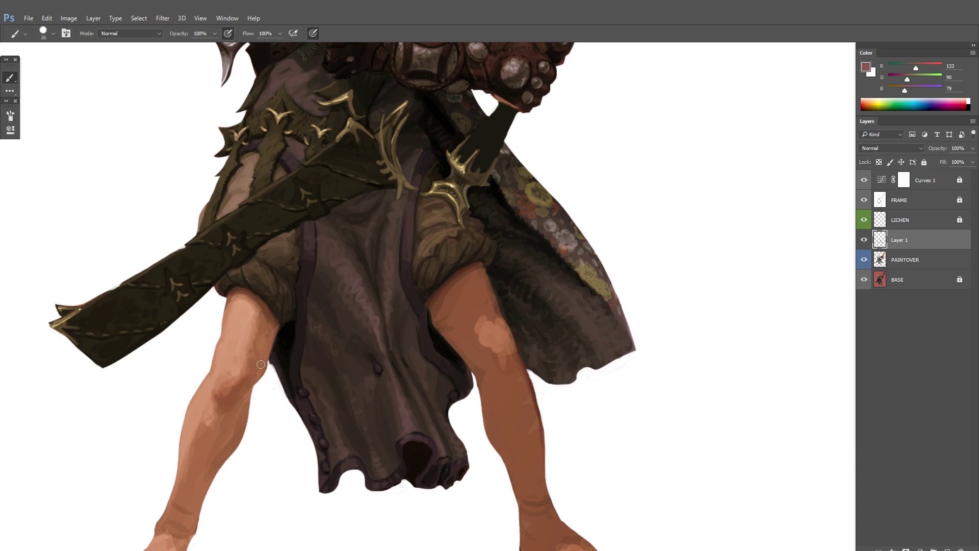
Step: Shade the lit leg's inner thigh and smooth its calf and ankle with a larger brush
{"action": "left_click", "coordinate": [273, 333], "text": "alt"}
{"action": "left_click_drag", "start_coordinate": [273, 353], "coordinate": [303, 289]}
{"action": "left_click", "coordinate": [263, 382], "text": "alt"}
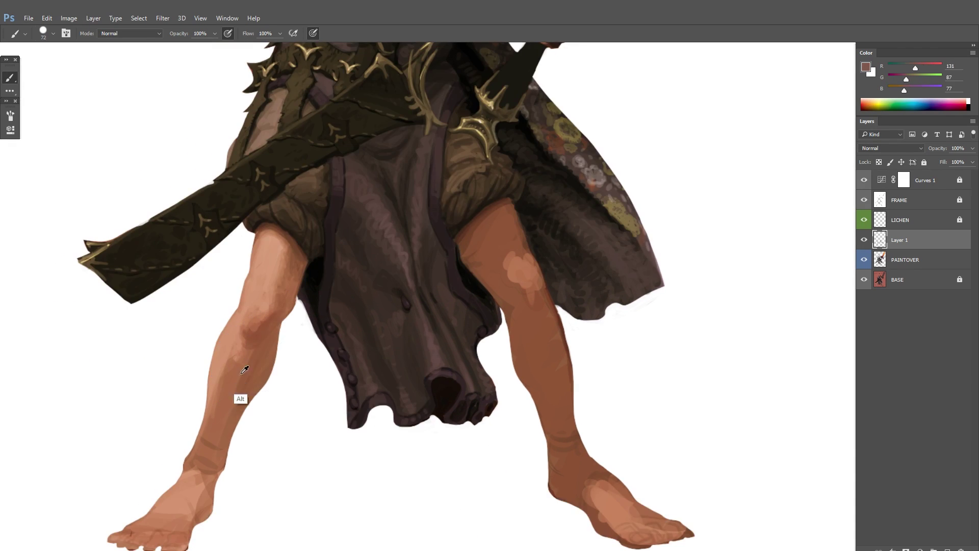
{"action": "key", "text": "bracketleft"}
{"action": "left_click", "coordinate": [186, 463], "text": "alt"}
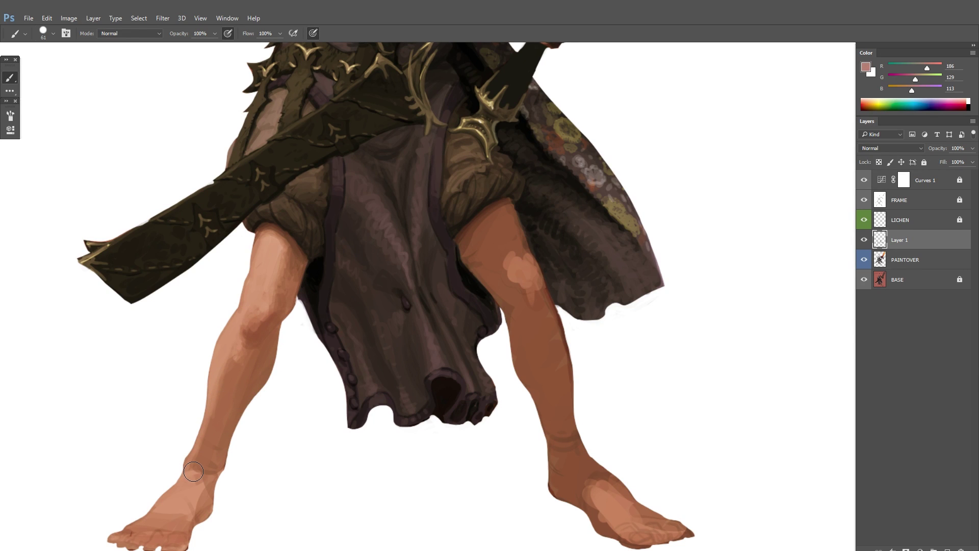
Step: Shade the lit thigh's upper edge below the shorts with a 28 px brush and merge Layer 1 into PAINTOVER
{"action": "key", "text": "bracketleft"}
{"action": "key", "text": "bracketleft"}
{"action": "key", "text": "bracketleft"}
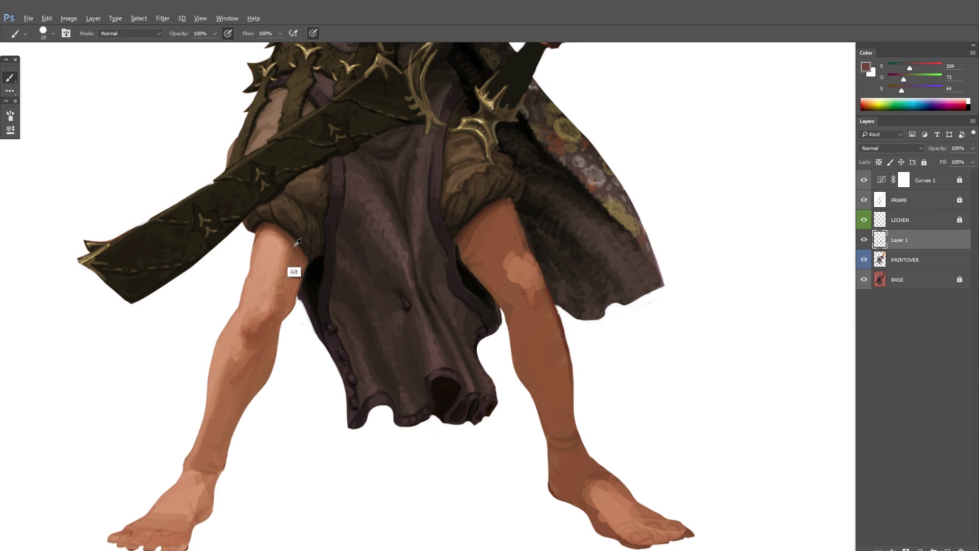
{"action": "left_click_drag", "start_coordinate": [299, 272], "coordinate": [274, 336]}
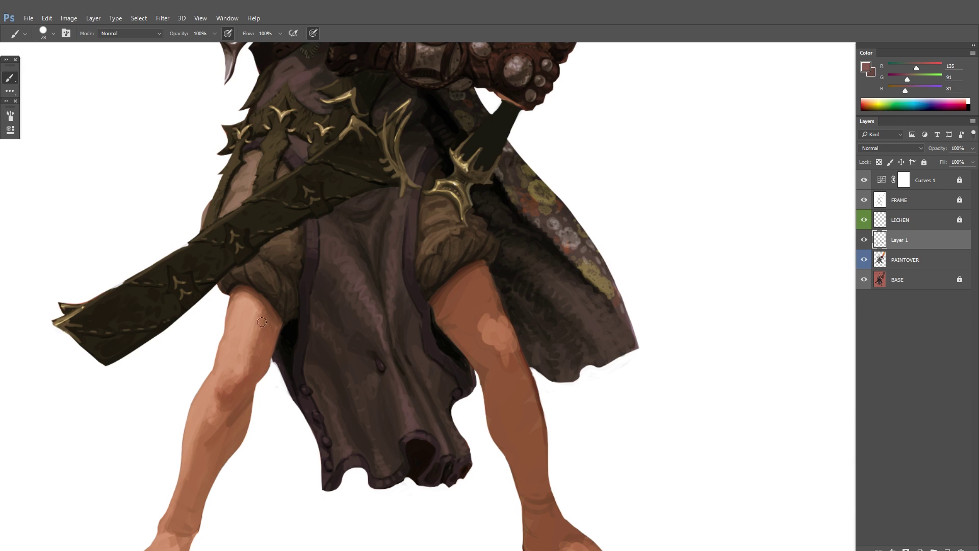
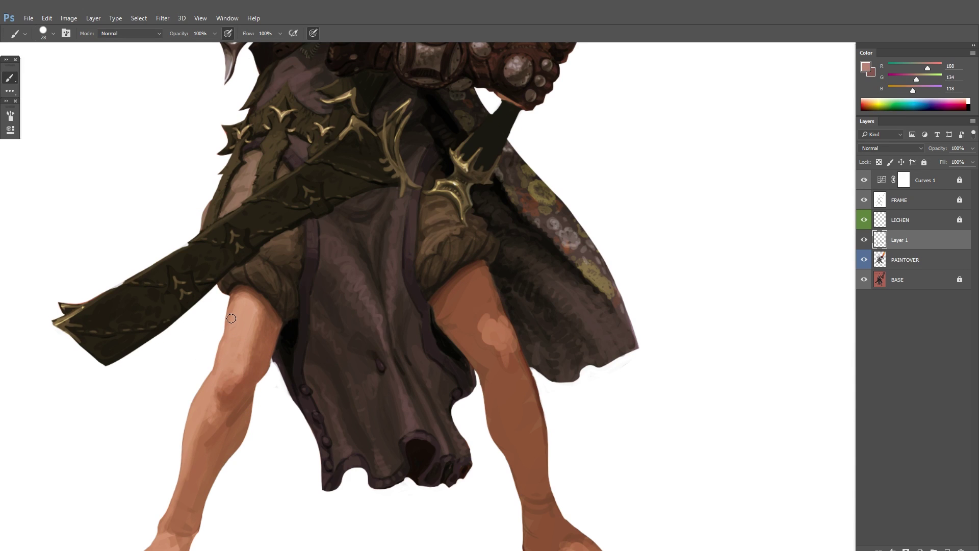
{"action": "key", "text": "ctrl+minus"}
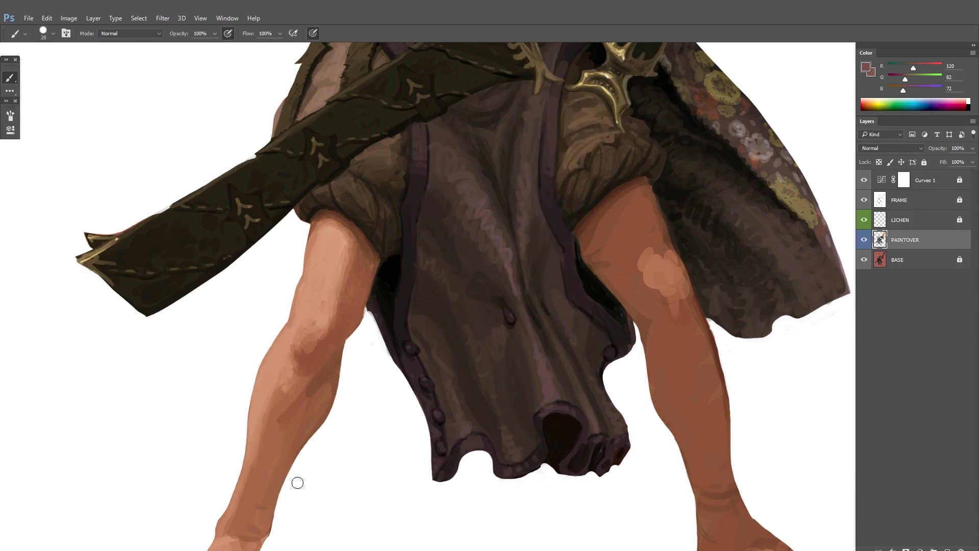
Step: Refine the shadow behind the lit leg's knee and down its calf on the PAINTOVER layer
{"action": "left_click_drag", "start_coordinate": [359, 302], "coordinate": [331, 344]}
{"action": "left_click", "coordinate": [344, 329], "text": "ctrl+alt"}
{"action": "left_click", "coordinate": [331, 352], "text": "ctrl+alt"}
{"action": "left_click", "coordinate": [308, 417], "text": "ctrl"}
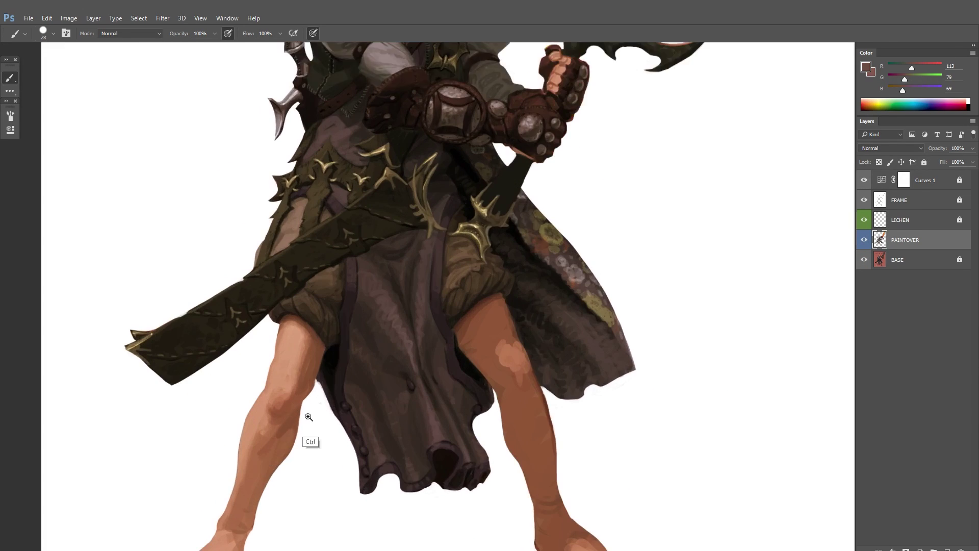
{"action": "left_click_drag", "start_coordinate": [308, 417], "coordinate": [317, 377]}
{"action": "left_click", "coordinate": [259, 456], "text": "alt"}
{"action": "left_click_drag", "start_coordinate": [268, 515], "coordinate": [126, 537]}
Step: Paint over the light patch on the shaded leg's thigh with sampled darker skin tones
{"action": "left_click", "coordinate": [415, 376], "text": "alt"}
{"action": "mouse_move", "coordinate": [407, 391]}
{"action": "left_mouse_down"}
{"action": "mouse_move", "coordinate": [359, 434]}
{"action": "mouse_move", "coordinate": [383, 418]}
{"action": "left_mouse_up"}
{"action": "left_click", "coordinate": [344, 421], "text": "alt"}
{"action": "left_click", "coordinate": [367, 388], "text": "alt"}
{"action": "mouse_move", "coordinate": [357, 352]}
{"action": "left_mouse_down"}
{"action": "mouse_move", "coordinate": [364, 404]}
{"action": "mouse_move", "coordinate": [352, 353]}
{"action": "left_mouse_up"}
{"action": "left_click", "coordinate": [380, 400], "text": "alt"}
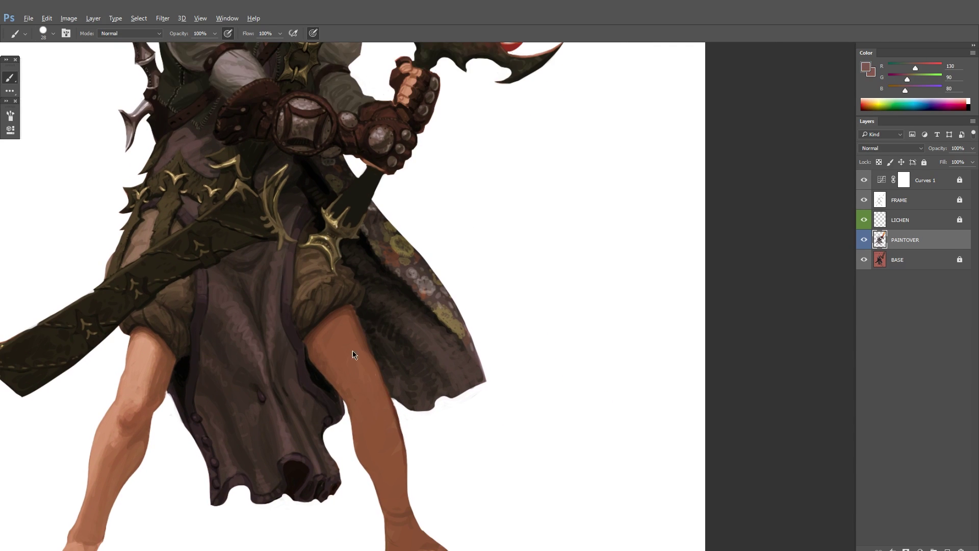
{"action": "left_click", "coordinate": [353, 354], "text": "alt"}
{"action": "left_click_drag", "start_coordinate": [390, 443], "coordinate": [334, 405]}
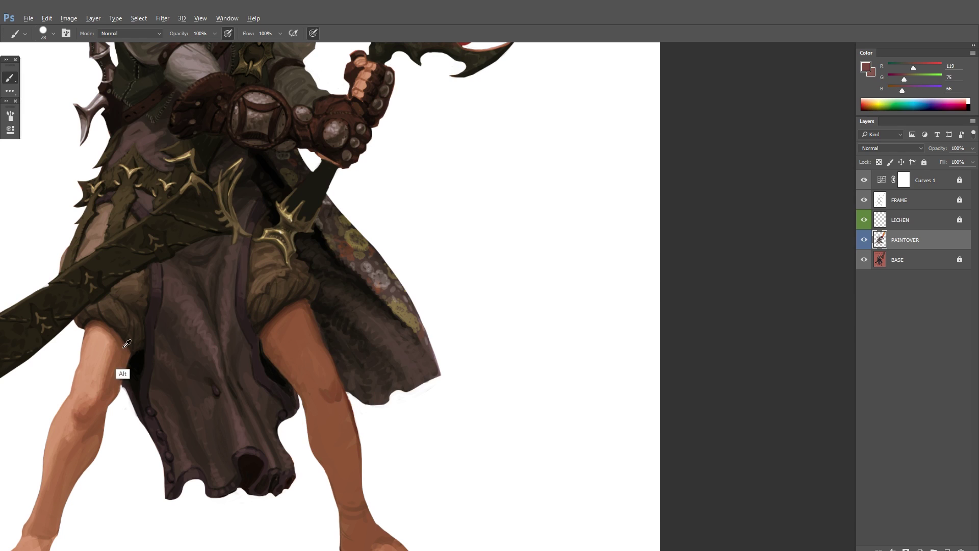
Step: Define the shaded leg's knee with darker brown skin tones sampled around it
{"action": "left_click", "coordinate": [336, 392], "text": "alt"}
{"action": "scroll", "coordinate": [311, 405], "scroll_direction": "down", "scroll_amount": 2}
{"action": "left_click", "coordinate": [321, 403], "text": "alt"}
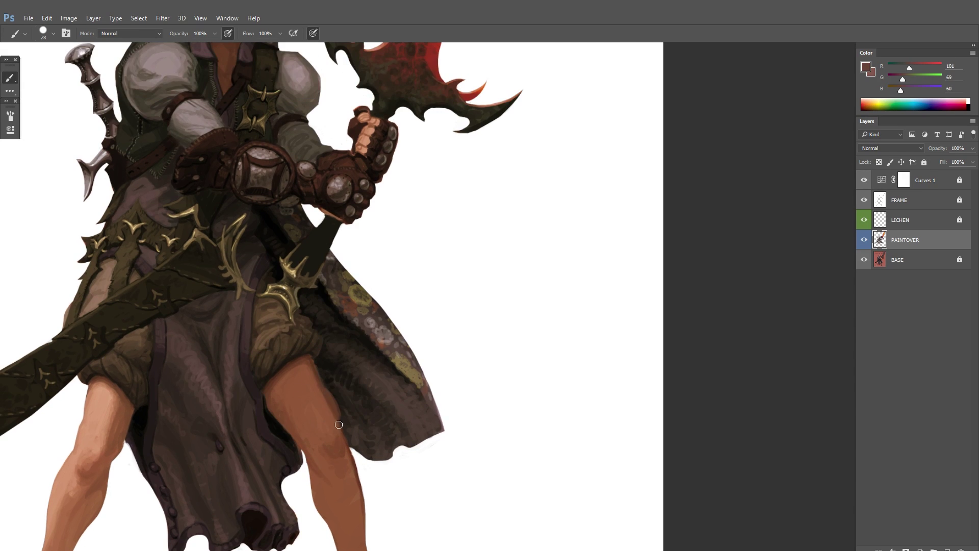
{"action": "scroll", "coordinate": [331, 367], "scroll_direction": "up", "scroll_amount": 2}
{"action": "scroll", "coordinate": [172, 395], "scroll_direction": "up", "scroll_amount": 1}
{"action": "left_click", "coordinate": [202, 357], "text": "alt"}
{"action": "left_click", "coordinate": [438, 402], "text": "alt"}
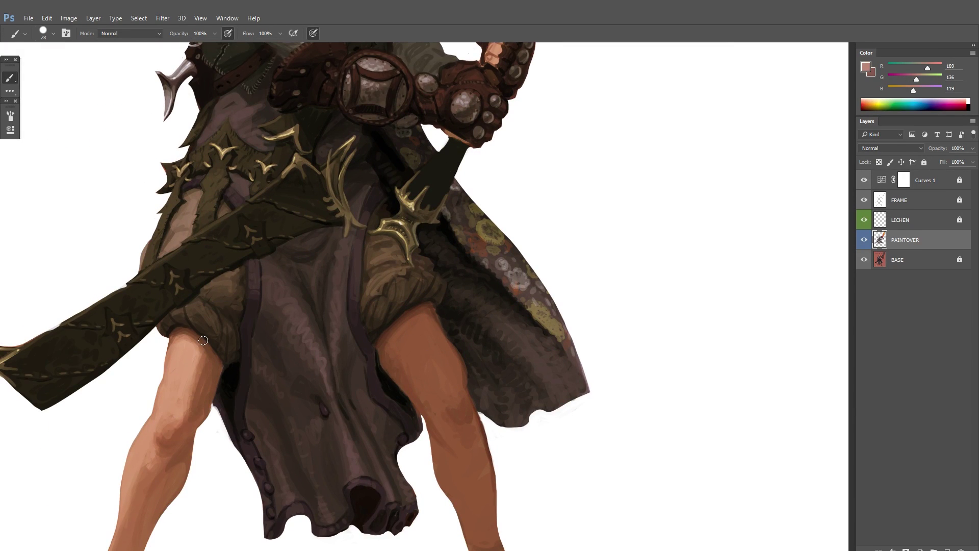
Step: Add dark shadow strokes below the shaded leg's knee and along its outer calf
{"action": "left_click_drag", "start_coordinate": [438, 402], "coordinate": [354, 407]}
{"action": "scroll", "coordinate": [351, 377], "scroll_direction": "down", "scroll_amount": 1}
{"action": "left_click", "coordinate": [403, 378], "text": "alt"}
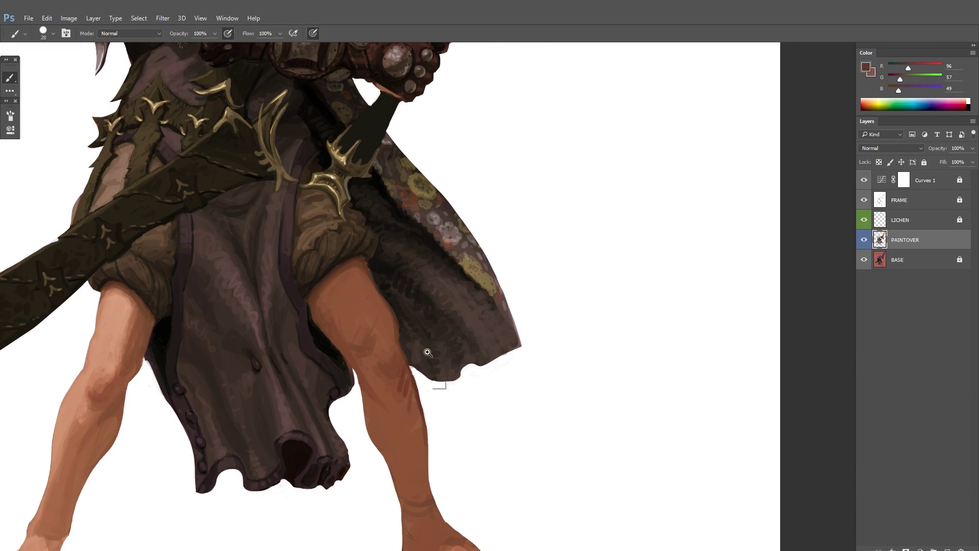
{"action": "scroll", "coordinate": [408, 403], "scroll_direction": "up", "scroll_amount": 2}
{"action": "scroll", "coordinate": [242, 387], "scroll_direction": "down", "scroll_amount": 2}
{"action": "left_click", "coordinate": [381, 378], "text": "alt"}
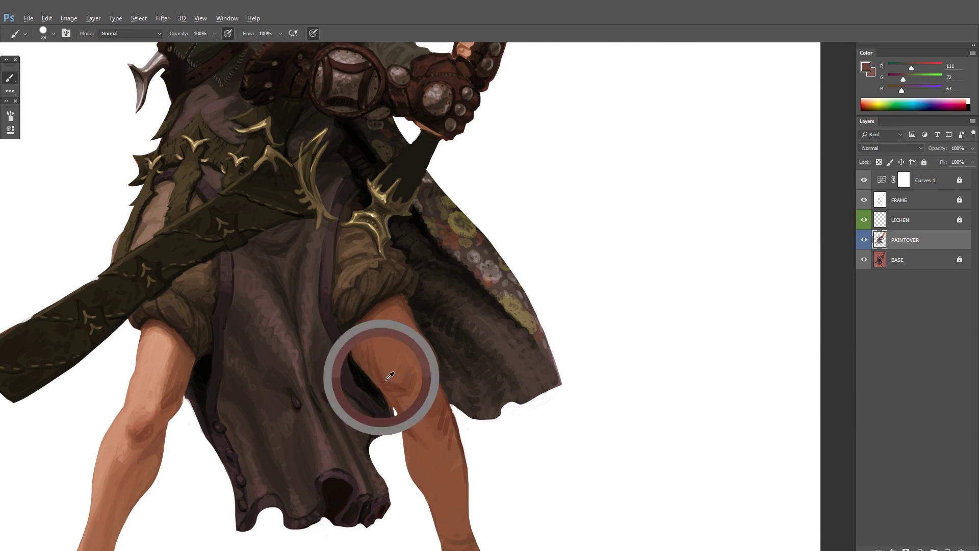
{"action": "scroll", "coordinate": [408, 357], "scroll_direction": "down", "scroll_amount": 3}
{"action": "scroll", "coordinate": [324, 439], "scroll_direction": "up", "scroll_amount": 3}
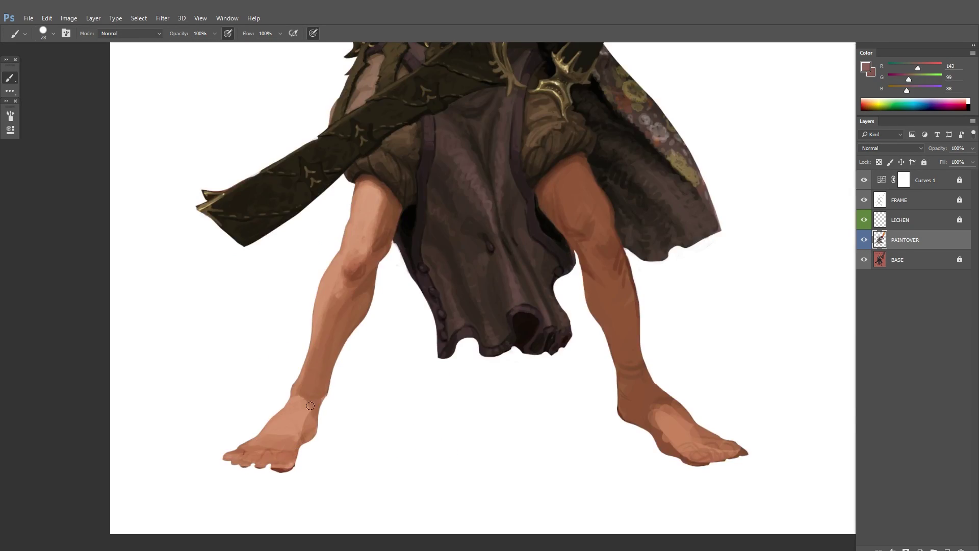
Step: Blend the hard tone edge at the lit foot's ankle and instep with sampled skin tones
{"action": "left_click", "coordinate": [309, 416], "text": "alt"}
{"action": "scroll", "coordinate": [353, 422], "scroll_direction": "up", "scroll_amount": 1}
{"action": "left_click_drag", "start_coordinate": [353, 422], "coordinate": [332, 383]}
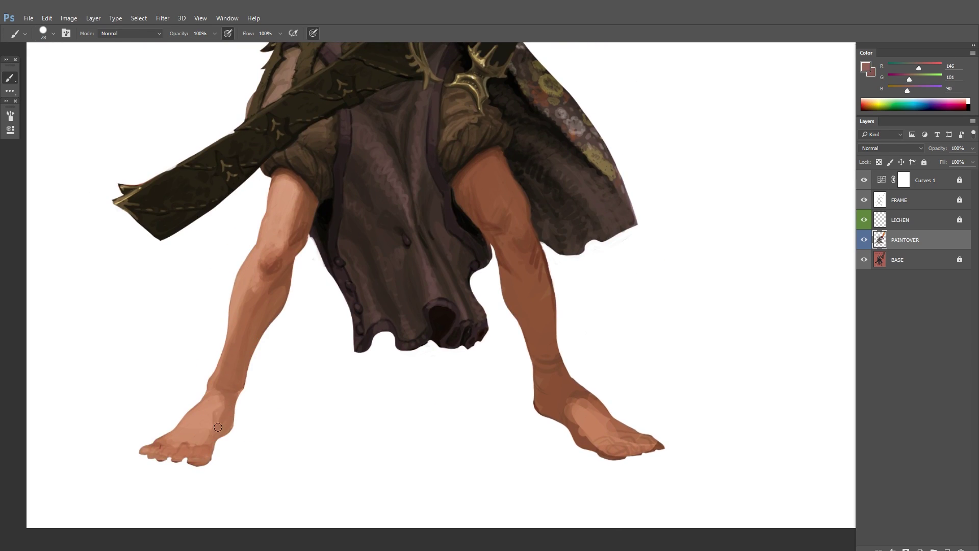
{"action": "left_click", "coordinate": [218, 403], "text": "alt"}
Step: Darken the light patch on the shaded foot with sampled brown tones, reducing the brush to 29 px
{"action": "left_click_drag", "start_coordinate": [560, 392], "coordinate": [395, 376]}
{"action": "left_click", "coordinate": [396, 375], "text": "alt"}
{"action": "scroll", "coordinate": [406, 314], "scroll_direction": "down", "scroll_amount": 2}
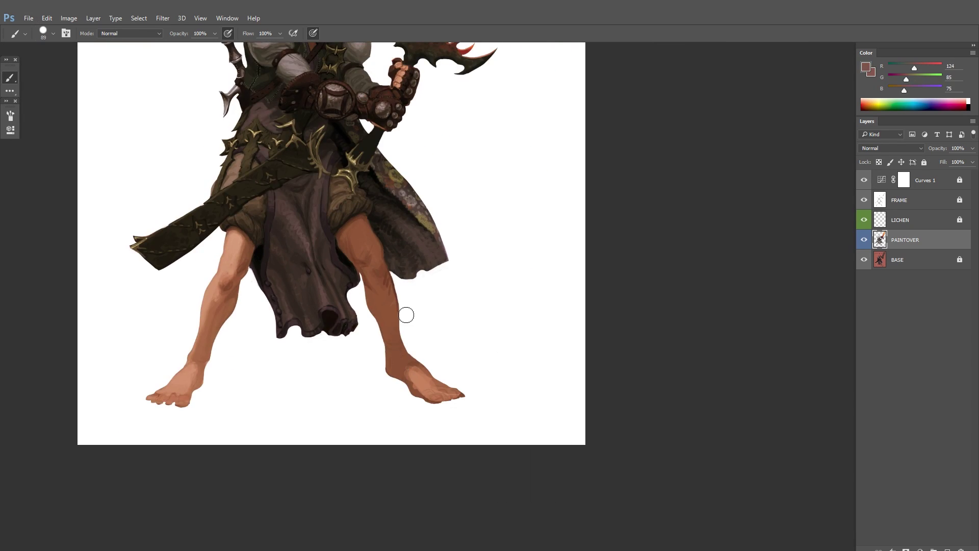
{"action": "left_click", "coordinate": [416, 378], "text": "alt"}
{"action": "key", "text": "bracketleft"}
{"action": "key", "text": "bracketleft"}
{"action": "key", "text": "bracketleft"}
{"action": "key", "text": "bracketleft"}
{"action": "key", "text": "bracketleft"}
{"action": "key", "text": "bracketleft"}
Step: Shade the contours of the shaded leg's calf and soften the lit leg's lower shin with a sampled skin tone
{"action": "scroll", "coordinate": [438, 364], "scroll_direction": "up", "scroll_amount": 1}
{"action": "scroll", "coordinate": [403, 339], "scroll_direction": "up", "scroll_amount": 1}
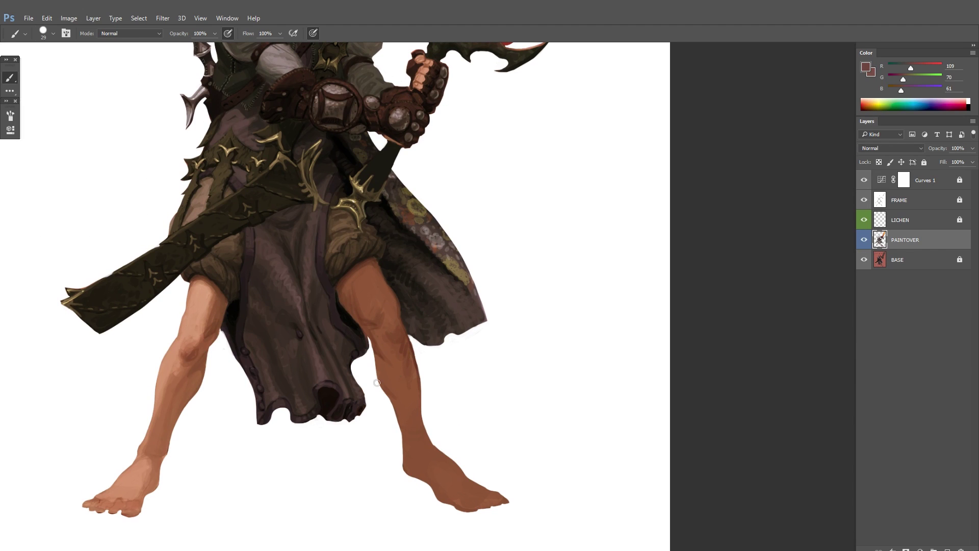
{"action": "left_click_drag", "start_coordinate": [416, 363], "coordinate": [507, 379]}
{"action": "left_click", "coordinate": [175, 423], "text": "alt"}
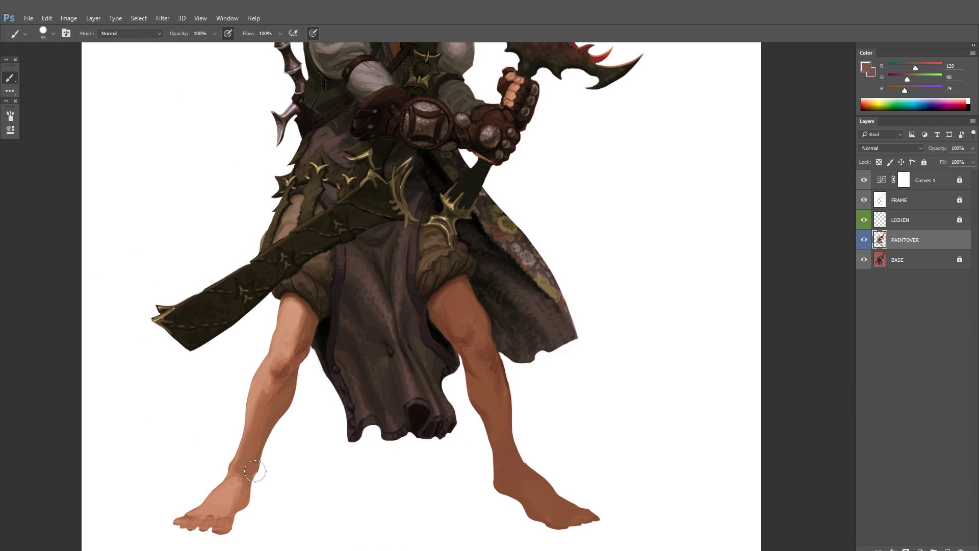
Step: Add small white and sampled pink-skin highlights to the fingers of the upper sword hand with a fine brush
{"action": "mouse_move", "coordinate": [510, 421]}
{"action": "left_mouse_down"}
{"action": "mouse_move", "coordinate": [367, 240]}
{"action": "mouse_move", "coordinate": [236, 120]}
{"action": "left_mouse_up"}
{"action": "scroll", "coordinate": [476, 236], "scroll_direction": "up", "scroll_amount": 2}
{"action": "key", "text": "x"}
{"action": "right_click", "coordinate": [476, 236]}
{"action": "double_click", "coordinate": [406, 349]}
{"action": "scroll", "coordinate": [337, 357], "scroll_direction": "down", "scroll_amount": 2}
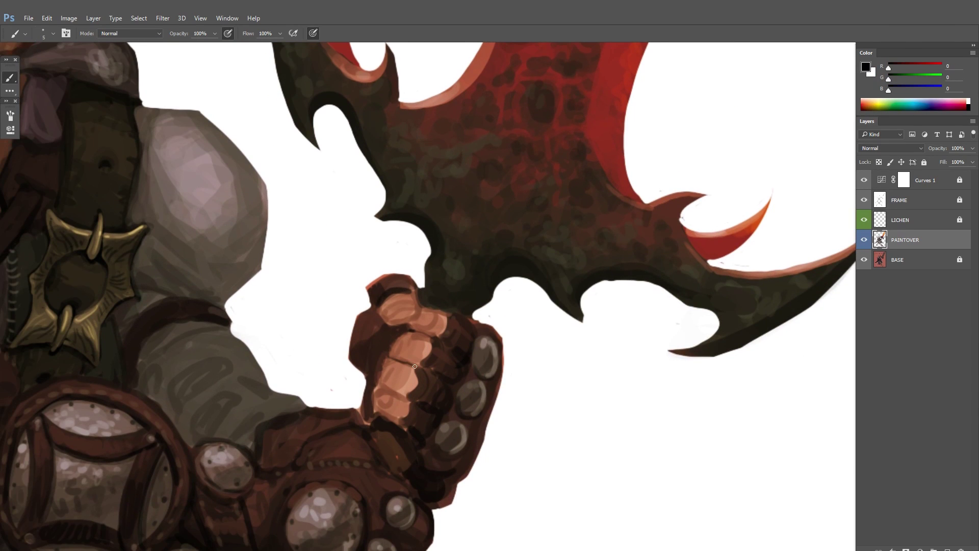
{"action": "left_click_drag", "start_coordinate": [424, 312], "coordinate": [425, 339]}
{"action": "scroll", "coordinate": [425, 339], "scroll_direction": "up", "scroll_amount": 2}
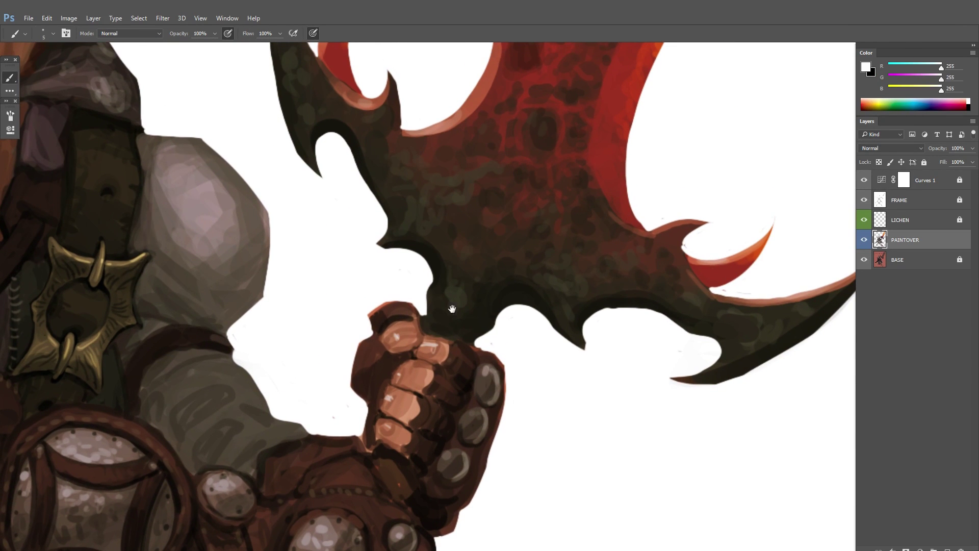
{"action": "left_click", "coordinate": [402, 350], "text": "alt"}
{"action": "scroll", "coordinate": [402, 351], "scroll_direction": "down", "scroll_amount": 2}
{"action": "scroll", "coordinate": [427, 323], "scroll_direction": "up", "scroll_amount": 2}
Step: Paint the sword grip between the gloves and below the lower glove with dark tones sampled from the sword, starting with a 12 px brush
{"action": "right_click", "coordinate": [428, 323]}
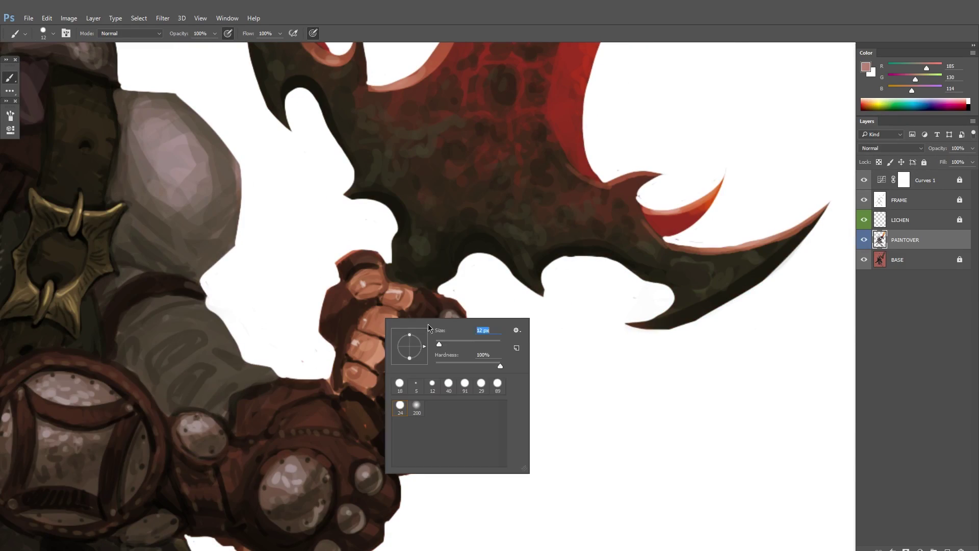
{"action": "left_click", "coordinate": [416, 293], "text": "alt"}
{"action": "scroll", "coordinate": [365, 291], "scroll_direction": "down", "scroll_amount": 2}
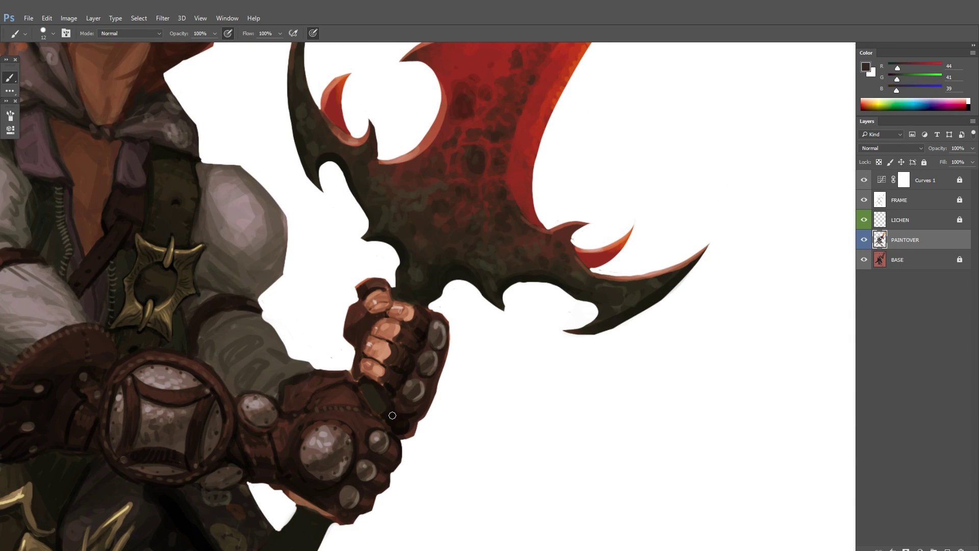
{"action": "left_click", "coordinate": [415, 262], "text": "alt"}
{"action": "scroll", "coordinate": [390, 335], "scroll_direction": "up", "scroll_amount": 1}
{"action": "scroll", "coordinate": [389, 334], "scroll_direction": "down", "scroll_amount": 1}
{"action": "scroll", "coordinate": [364, 444], "scroll_direction": "up", "scroll_amount": 1}
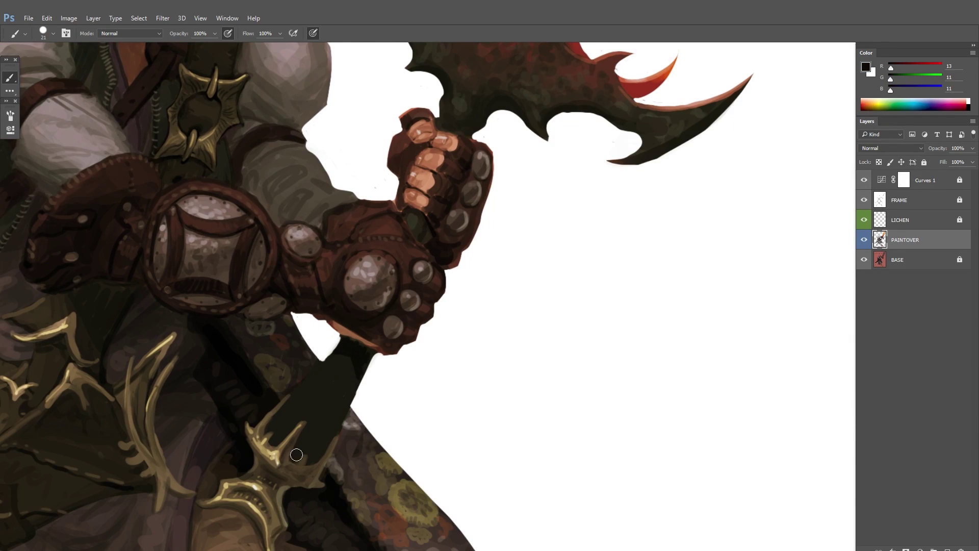
Step: Shade the sword grip below the glove with sampled dark grey tones and near-black shadows along its length
{"action": "key", "text": "x"}
{"action": "key", "text": "x"}
{"action": "scroll", "coordinate": [374, 384], "scroll_direction": "down", "scroll_amount": 1}
{"action": "scroll", "coordinate": [305, 433], "scroll_direction": "up", "scroll_amount": 2}
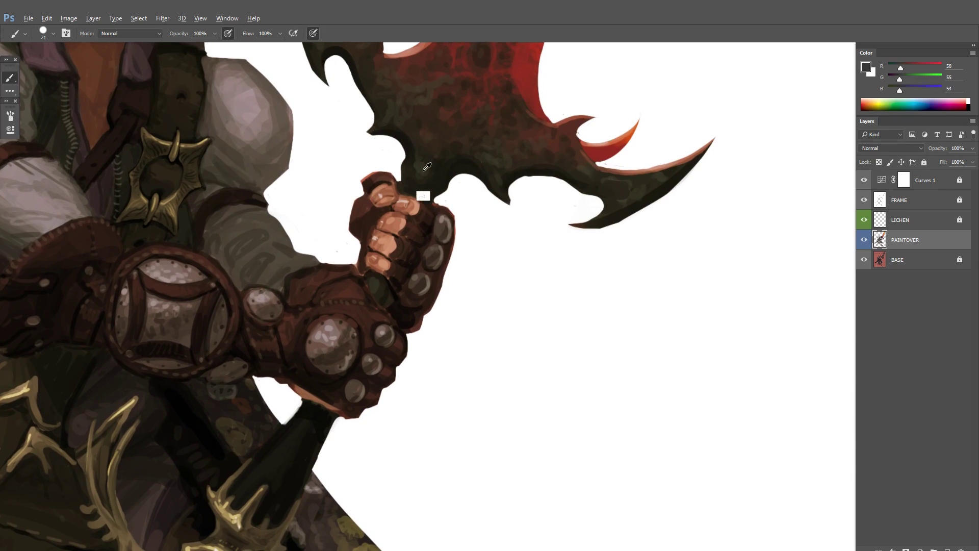
{"action": "left_click", "coordinate": [281, 463], "text": "alt"}
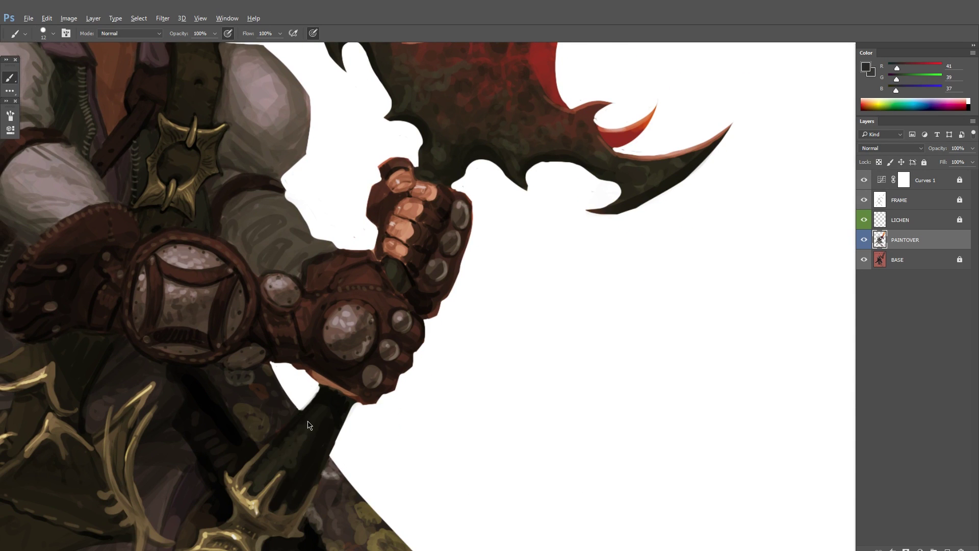
{"action": "left_click", "coordinate": [299, 437], "text": "alt"}
{"action": "left_click", "coordinate": [291, 448], "text": "alt"}
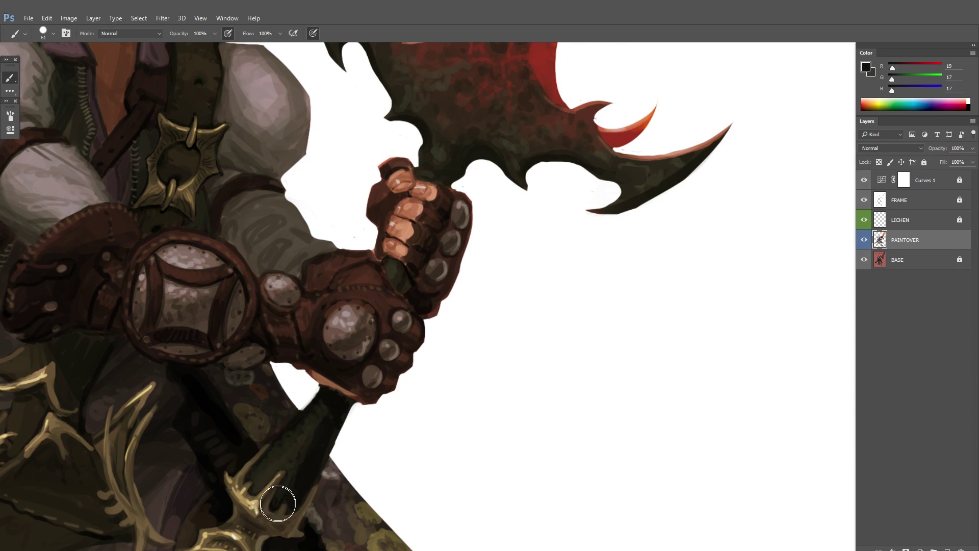
Step: Refine the grip's edges under the glove and where it meets the patterned cloak, using sampled dark tones
{"action": "left_click", "coordinate": [319, 385], "text": "alt"}
{"action": "scroll", "coordinate": [368, 389], "scroll_direction": "down", "scroll_amount": 1}
{"action": "scroll", "coordinate": [368, 389], "scroll_direction": "up", "scroll_amount": 1}
{"action": "left_click", "coordinate": [352, 403], "text": "alt"}
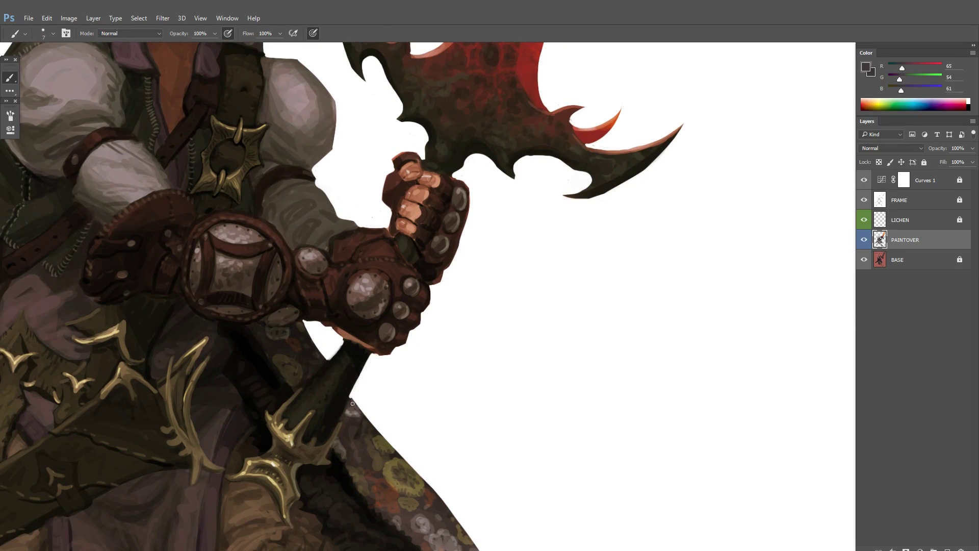
{"action": "left_click", "coordinate": [316, 394], "text": "alt"}
Step: Brighten the curved gold prongs of the waist ornament with a sampled light gold and a 7 px brush
{"action": "left_click", "coordinate": [286, 461], "text": "alt"}
{"action": "scroll", "coordinate": [286, 461], "scroll_direction": "up", "scroll_amount": 1}
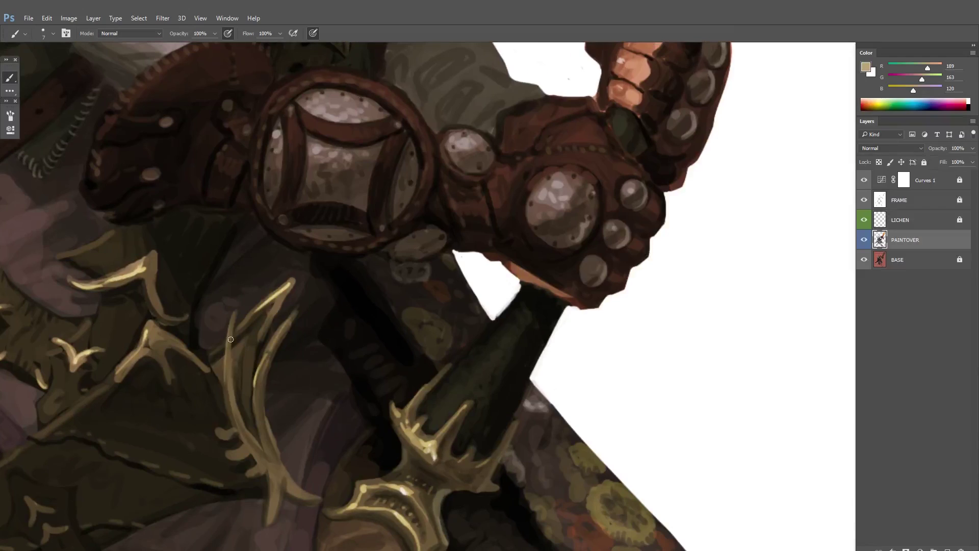
{"action": "left_click_drag", "start_coordinate": [230, 339], "coordinate": [227, 410]}
{"action": "left_click_drag", "start_coordinate": [283, 327], "coordinate": [256, 416]}
{"action": "scroll", "coordinate": [256, 416], "scroll_direction": "down", "scroll_amount": 5}
{"action": "scroll", "coordinate": [315, 474], "scroll_direction": "up", "scroll_amount": 4}
{"action": "key", "text": "d"}
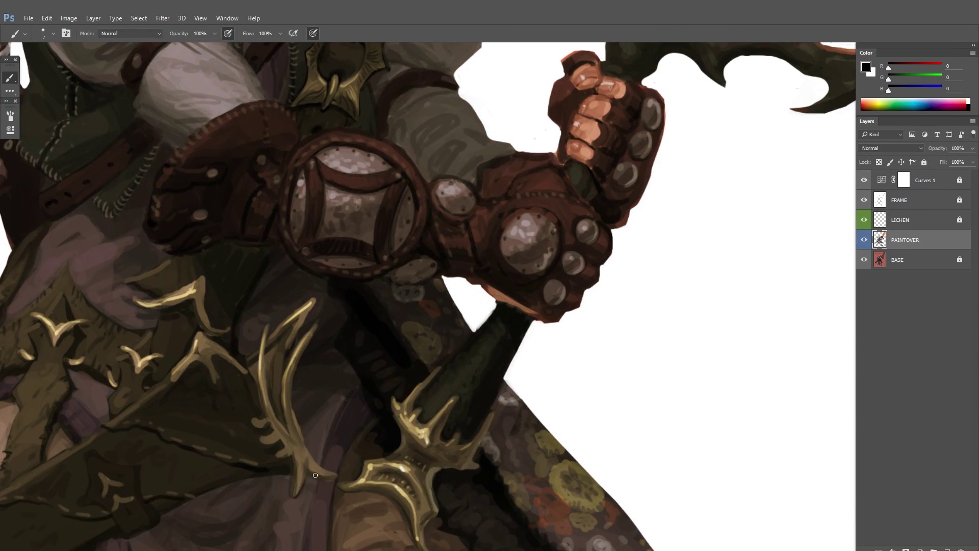
{"action": "scroll", "coordinate": [315, 475], "scroll_direction": "down", "scroll_amount": 5}
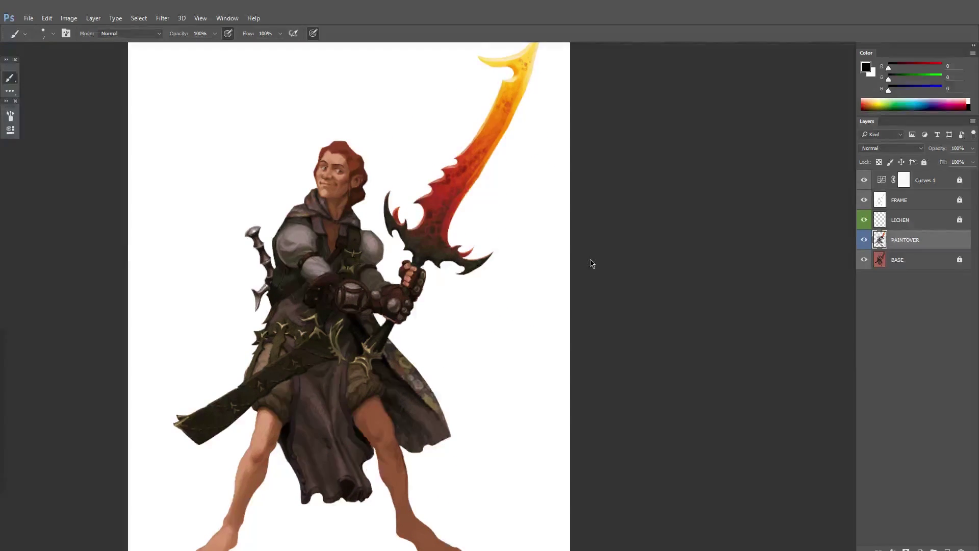
Step: Examine the figure's pose, torso and clothing with the canvas mirrored horizontally, and flip it back
{"action": "scroll", "coordinate": [591, 263], "scroll_direction": "down", "scroll_amount": 1}
{"action": "scroll", "coordinate": [745, 282], "scroll_direction": "up", "scroll_amount": 2}
{"action": "key", "text": "ctrl+shift+h"}
{"action": "scroll", "coordinate": [363, 282], "scroll_direction": "up", "scroll_amount": 2}
{"action": "left_click", "coordinate": [372, 260], "text": "alt"}
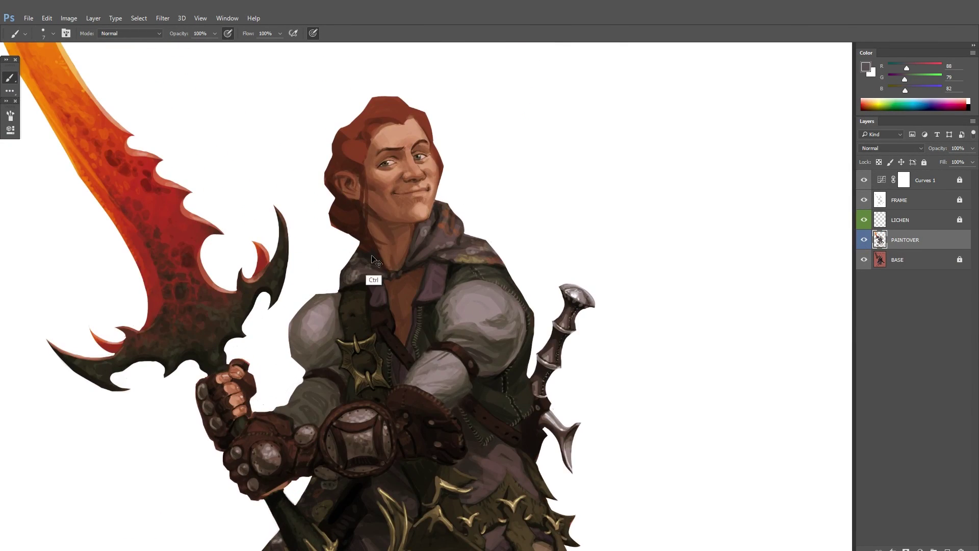
{"action": "scroll", "coordinate": [372, 260], "scroll_direction": "down", "scroll_amount": 3}
{"action": "scroll", "coordinate": [294, 324], "scroll_direction": "up", "scroll_amount": 4}
{"action": "left_click", "coordinate": [295, 324], "text": "alt"}
{"action": "right_click", "coordinate": [295, 324]}
{"action": "scroll", "coordinate": [408, 277], "scroll_direction": "up", "scroll_amount": 5}
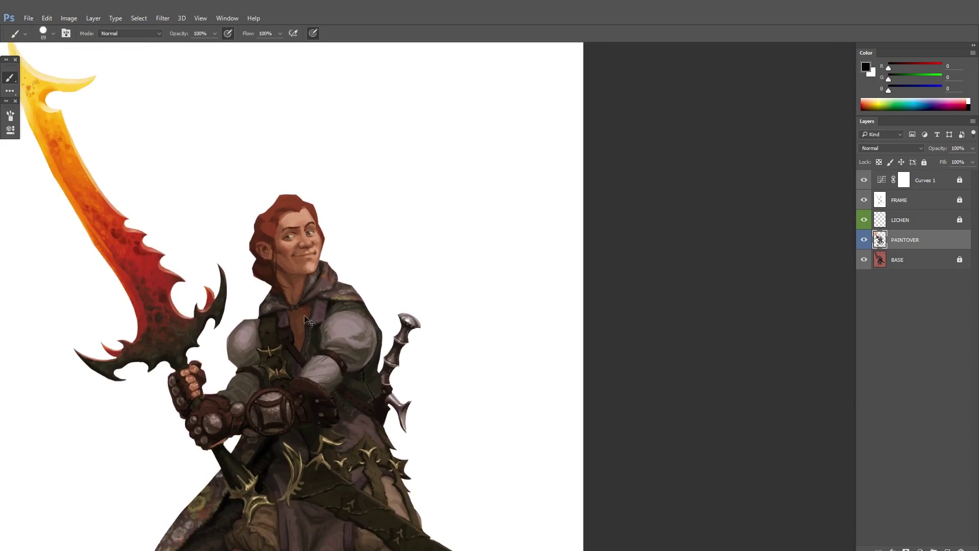
{"action": "scroll", "coordinate": [297, 416], "scroll_direction": "down", "scroll_amount": 2}
{"action": "scroll", "coordinate": [297, 415], "scroll_direction": "down", "scroll_amount": 3}
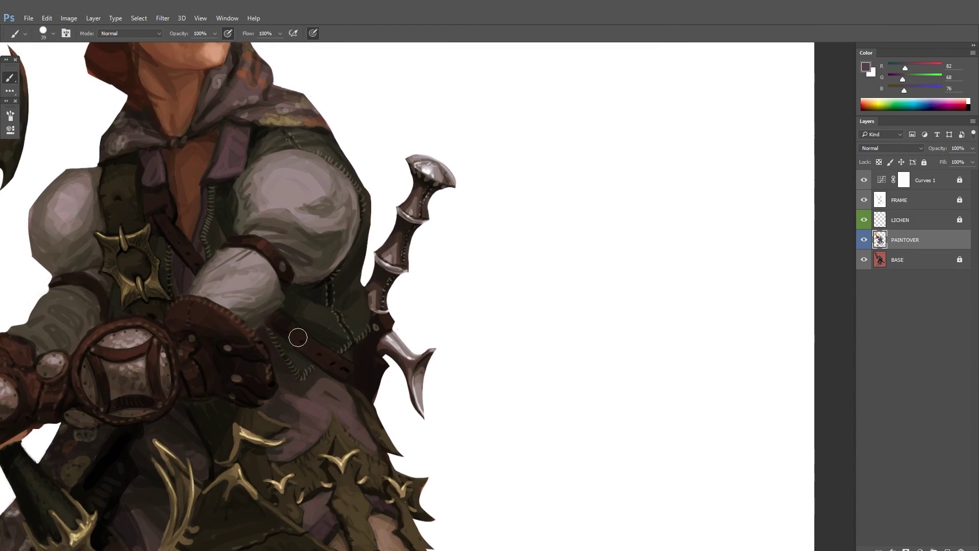
{"action": "scroll", "coordinate": [297, 334], "scroll_direction": "down", "scroll_amount": 3}
{"action": "key", "text": "h"}
{"action": "scroll", "coordinate": [406, 310], "scroll_direction": "up", "scroll_amount": 4}
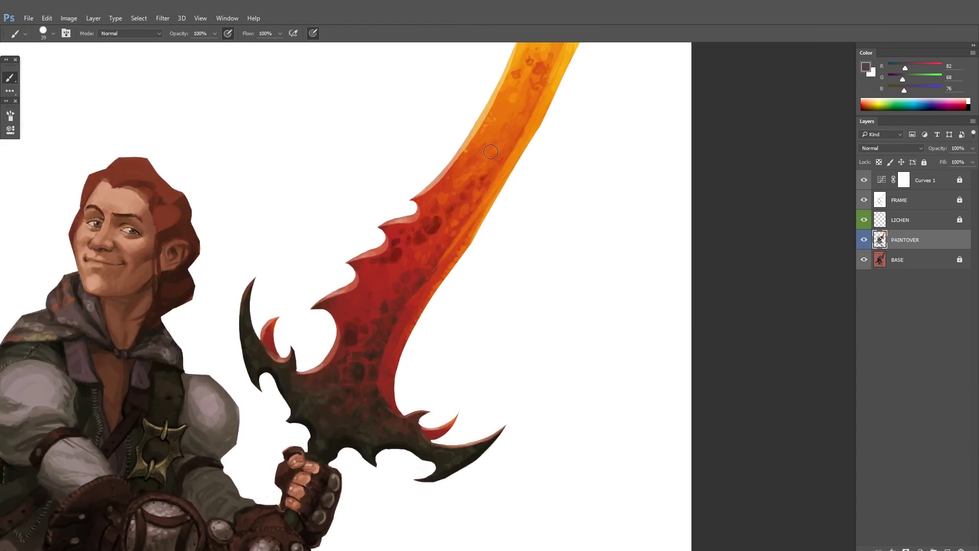
Step: Create a new layer and scatter orange ember specks over the red part of the sword blade with a 10 px brush
{"action": "left_click", "coordinate": [390, 318], "text": "alt"}
{"action": "key", "text": "bracketleft"}
{"action": "key", "text": "bracketleft"}
{"action": "key", "text": "bracketleft"}
{"action": "key", "text": "bracketleft"}
{"action": "key", "text": "bracketleft"}
{"action": "key", "text": "bracketleft"}
{"action": "key", "text": "ctrl+shift+alt+n"}
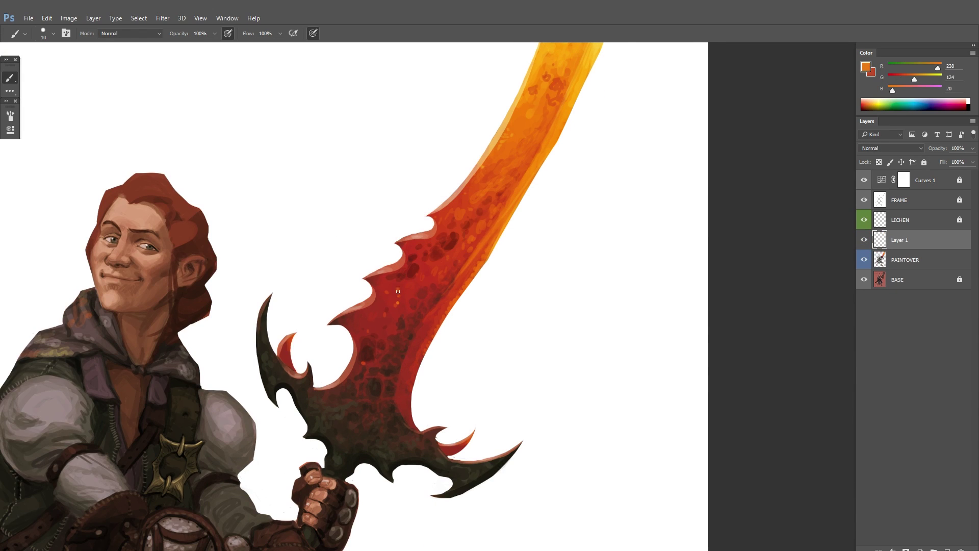
{"action": "left_click", "coordinate": [409, 286], "text": "alt"}
{"action": "scroll", "coordinate": [385, 339], "scroll_direction": "up", "scroll_amount": 3}
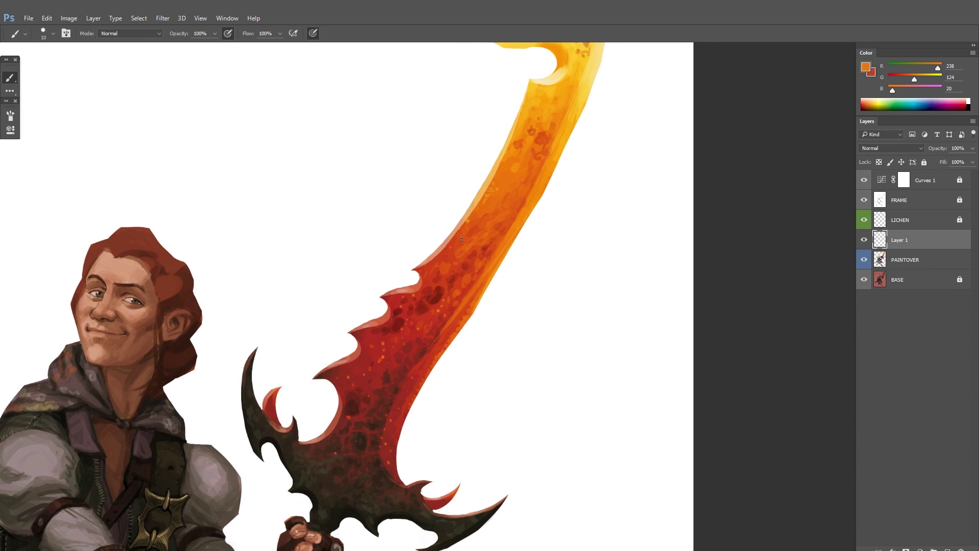
Step: Add lighter yellow-orange specks along the blade and merge the speck layer into PAINTOVER
{"action": "left_click", "coordinate": [466, 291], "text": "alt"}
{"action": "scroll", "coordinate": [549, 296], "scroll_direction": "down", "scroll_amount": 2}
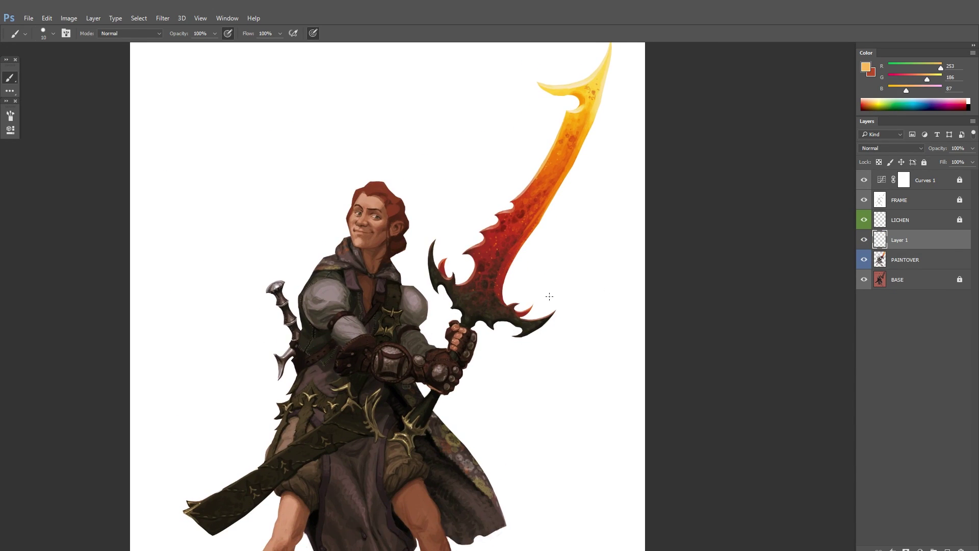
{"action": "key", "text": "ctrl+z"}
{"action": "scroll", "coordinate": [342, 317], "scroll_direction": "up", "scroll_amount": 4}
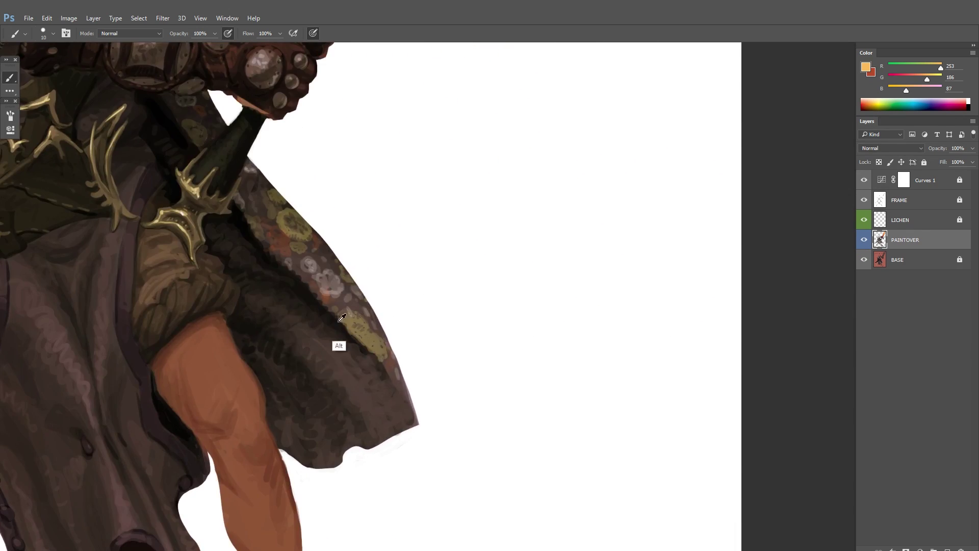
Step: Darken and define the hood's knot at the throat with a shadow tone sampled from the cloak
{"action": "left_click", "coordinate": [342, 317], "text": "alt"}
{"action": "scroll", "coordinate": [341, 318], "scroll_direction": "down", "scroll_amount": 3}
{"action": "scroll", "coordinate": [394, 422], "scroll_direction": "up", "scroll_amount": 3}
{"action": "scroll", "coordinate": [284, 369], "scroll_direction": "up", "scroll_amount": 4}
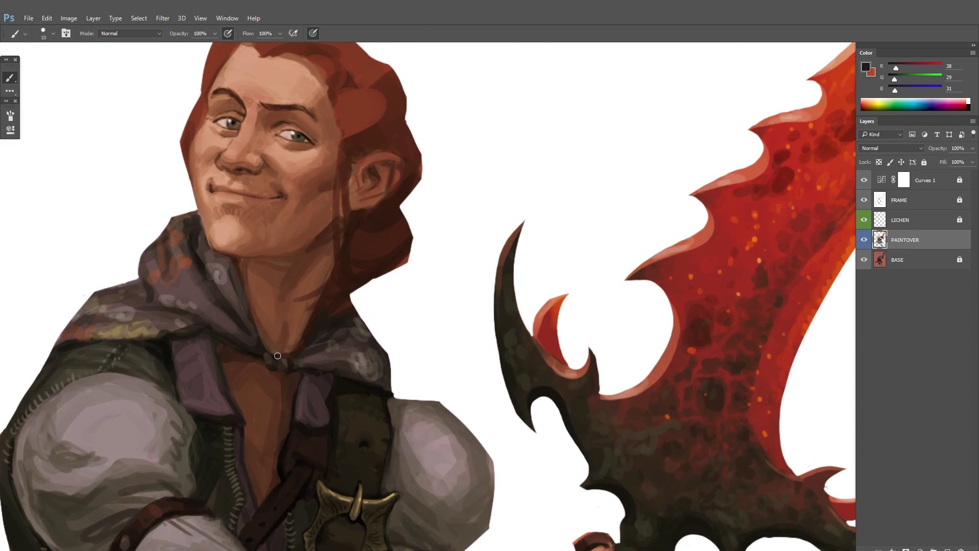
{"action": "scroll", "coordinate": [283, 369], "scroll_direction": "down", "scroll_amount": 1}
{"action": "scroll", "coordinate": [283, 403], "scroll_direction": "up", "scroll_amount": 1}
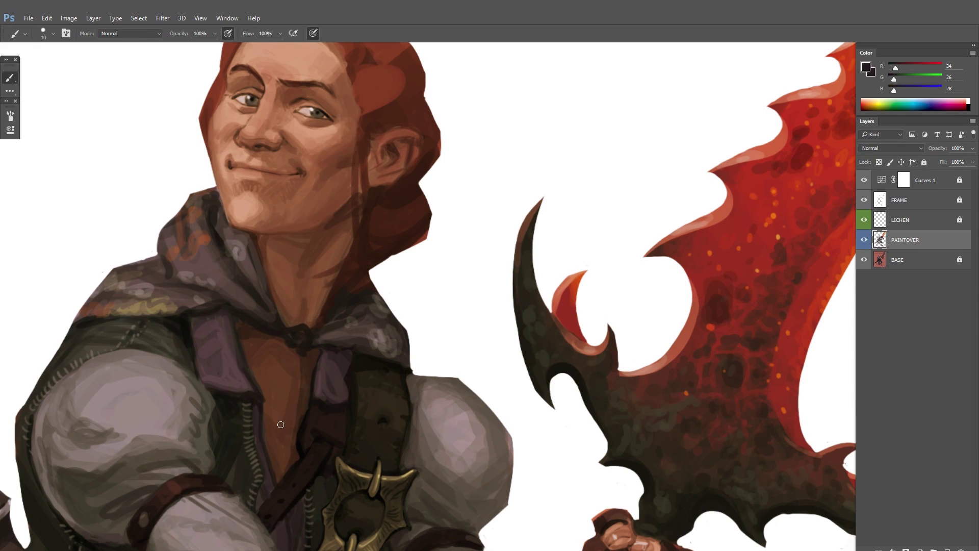
Step: Paint a hanging cloth tail from the hood's knot on a new layer, using a dark base and sampled purple-grey tones
{"action": "key", "text": "ctrl+shift+alt+n"}
{"action": "left_click_drag", "start_coordinate": [409, 306], "coordinate": [368, 344]}
{"action": "left_click", "coordinate": [234, 410], "text": "alt"}
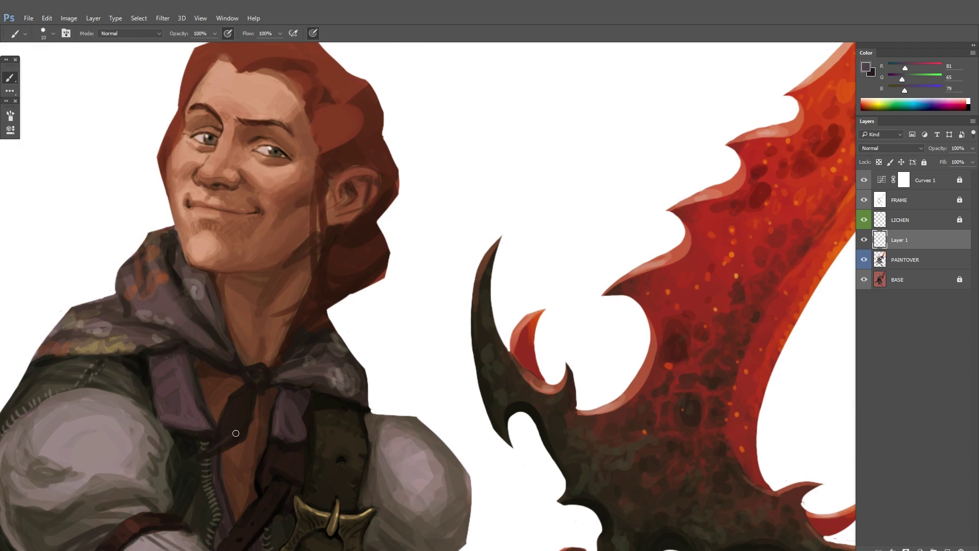
{"action": "left_click", "coordinate": [231, 409], "text": "alt"}
{"action": "left_click", "coordinate": [216, 473], "text": "alt"}
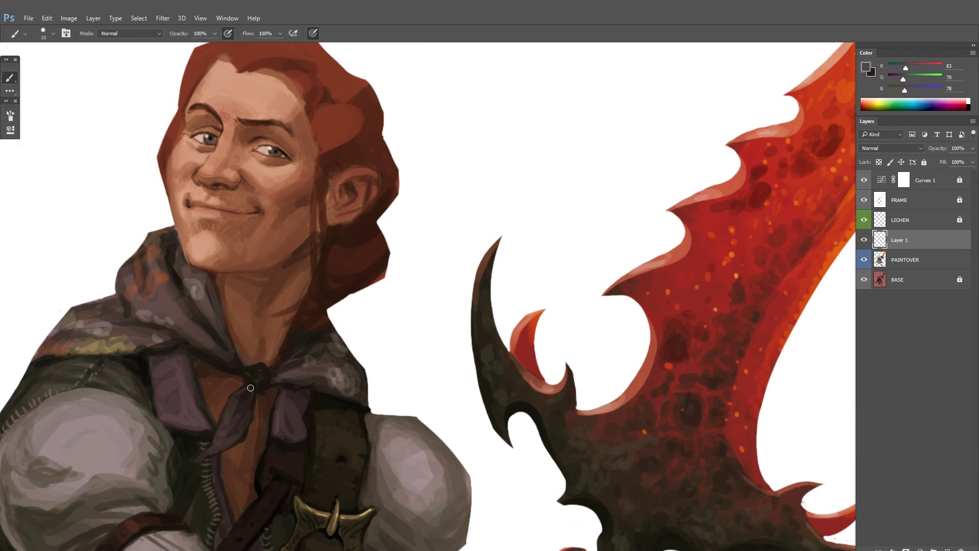
{"action": "left_click", "coordinate": [293, 355], "text": "alt"}
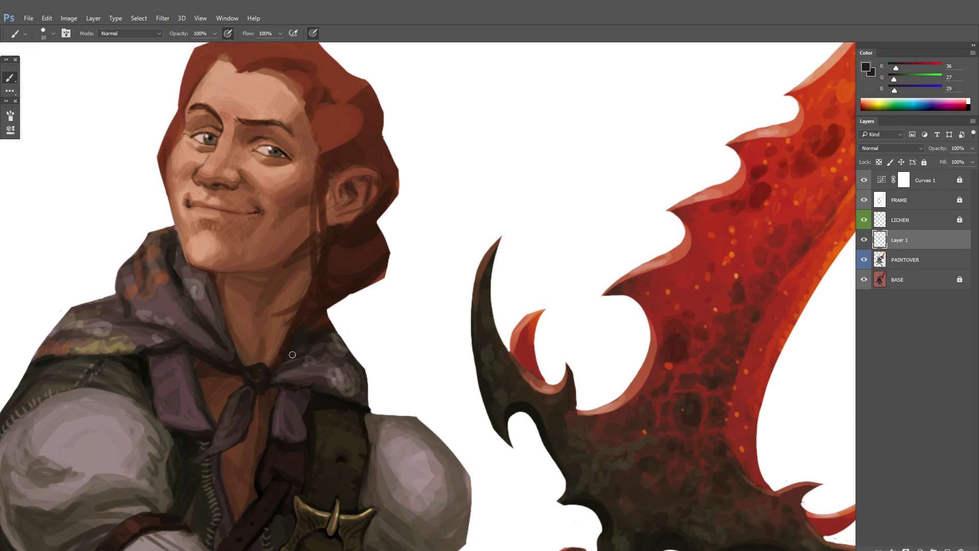
{"action": "left_click", "coordinate": [239, 396], "text": "alt"}
Step: Paint the second cloth tail below the knot with sampled purple and dark tones, and mirror the canvas
{"action": "scroll", "coordinate": [306, 322], "scroll_direction": "down", "scroll_amount": 1}
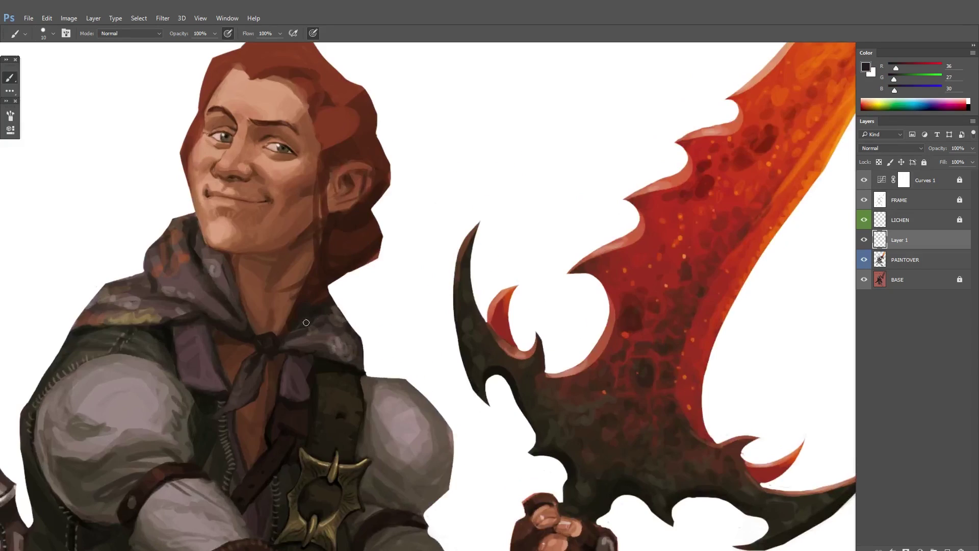
{"action": "left_click", "coordinate": [275, 366], "text": "alt"}
{"action": "left_click", "coordinate": [266, 354], "text": "alt"}
{"action": "left_click", "coordinate": [273, 367], "text": "alt"}
{"action": "scroll", "coordinate": [273, 368], "scroll_direction": "up", "scroll_amount": 1}
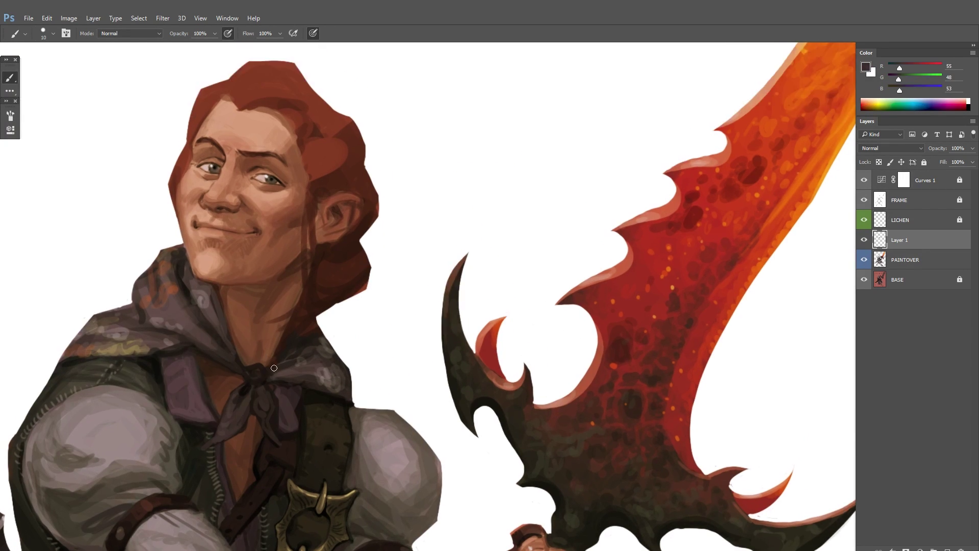
{"action": "key", "text": "d"}
{"action": "scroll", "coordinate": [212, 353], "scroll_direction": "up", "scroll_amount": 1}
{"action": "left_click_drag", "start_coordinate": [268, 385], "coordinate": [380, 295]}
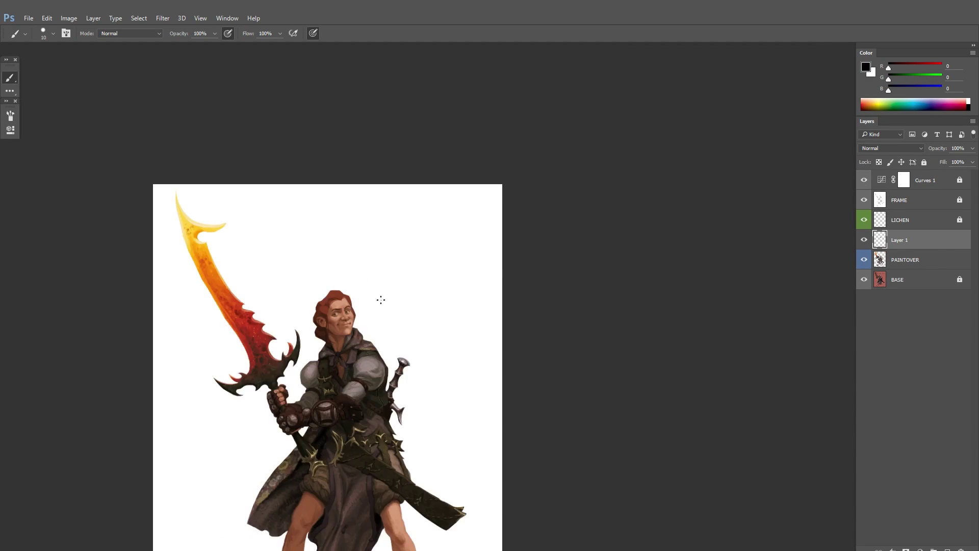
Step: Refine the knot and both cloth tails with sampled purple-grey lights and dark brown shadows
{"action": "left_click", "coordinate": [283, 367], "text": "alt"}
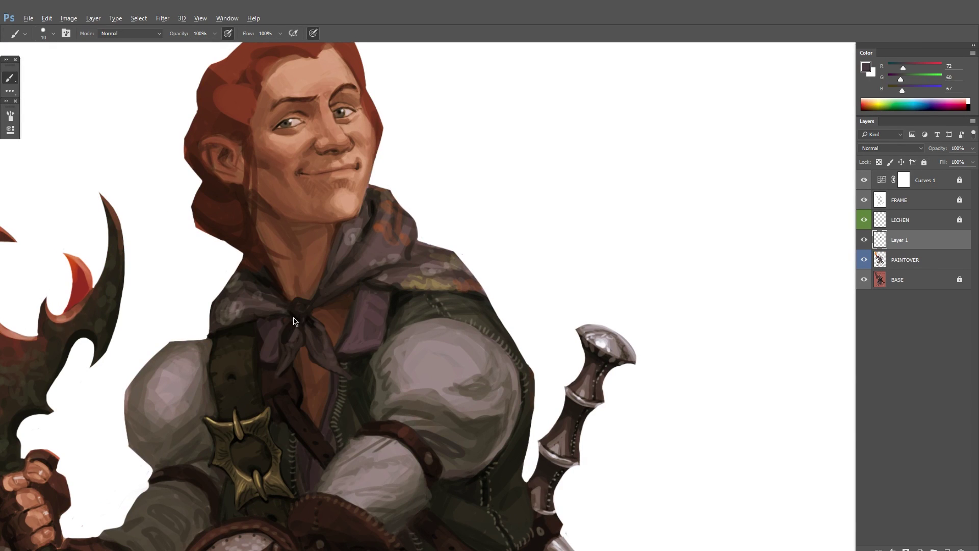
{"action": "left_click_drag", "start_coordinate": [294, 321], "coordinate": [395, 375]}
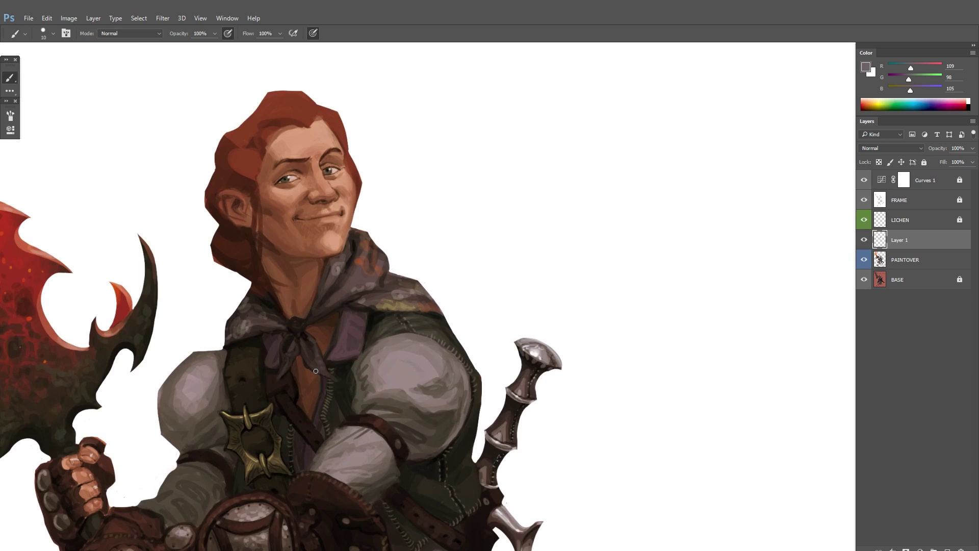
{"action": "left_click", "coordinate": [318, 374], "text": "alt"}
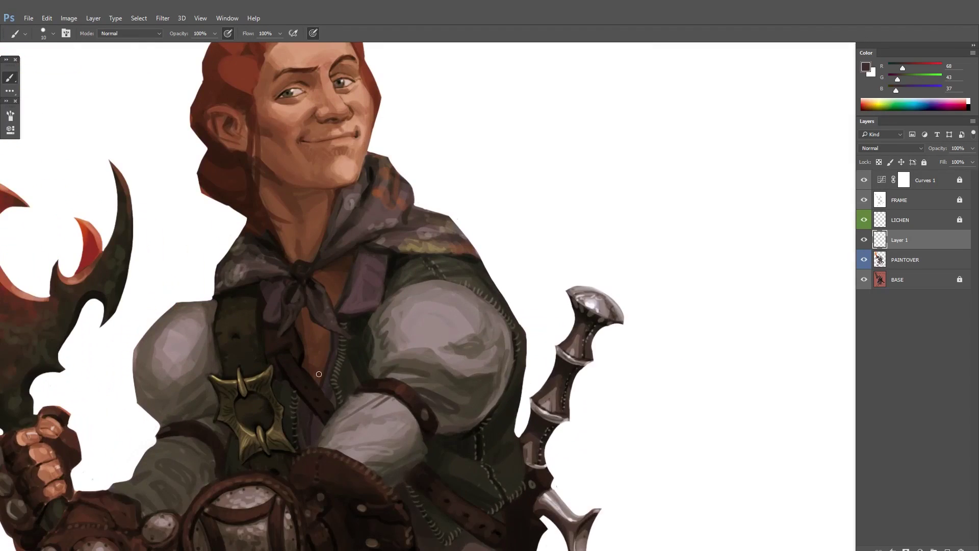
{"action": "left_click_drag", "start_coordinate": [318, 374], "coordinate": [285, 440]}
Step: Paint out the loose hair strand in front of the ear and along the jaw with sampled skin tones, flipping the canvas back
{"action": "left_click", "coordinate": [267, 382], "text": "alt"}
{"action": "left_click", "coordinate": [242, 357], "text": "alt"}
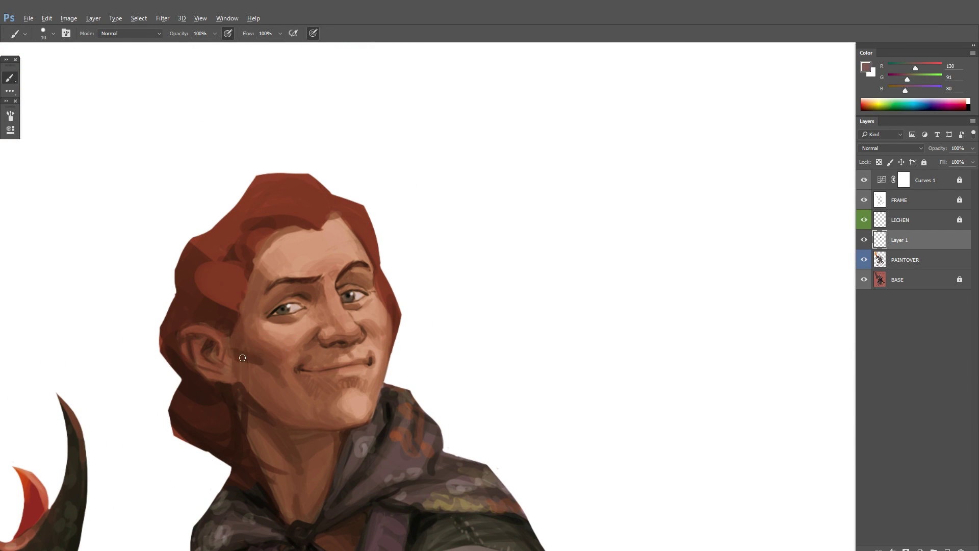
{"action": "key", "text": "h"}
{"action": "key", "text": "bracketright"}
{"action": "left_click", "coordinate": [401, 346], "text": "alt"}
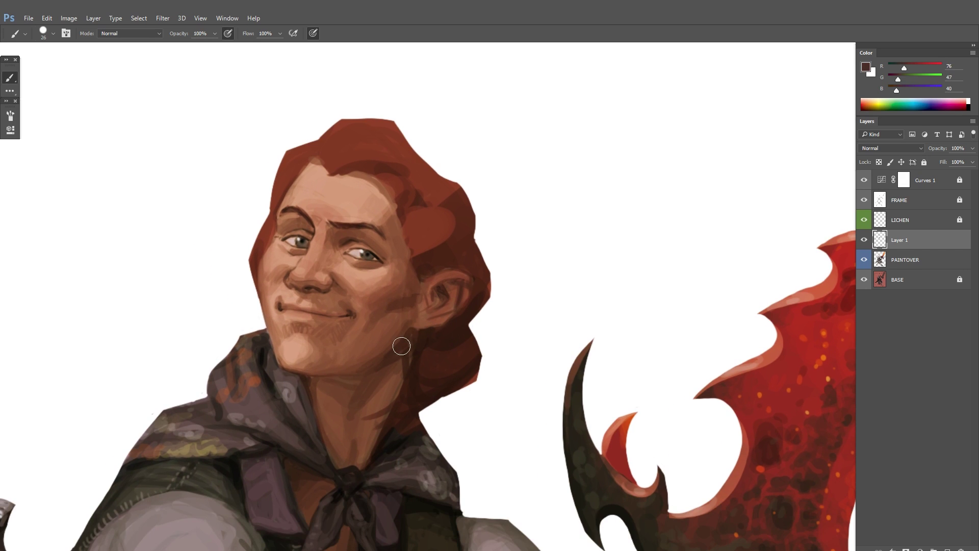
{"action": "right_click", "coordinate": [401, 346]}
{"action": "left_click_drag", "start_coordinate": [498, 298], "coordinate": [470, 332]}
{"action": "left_click", "coordinate": [302, 346], "text": "alt"}
{"action": "key", "text": "ctrl+t"}
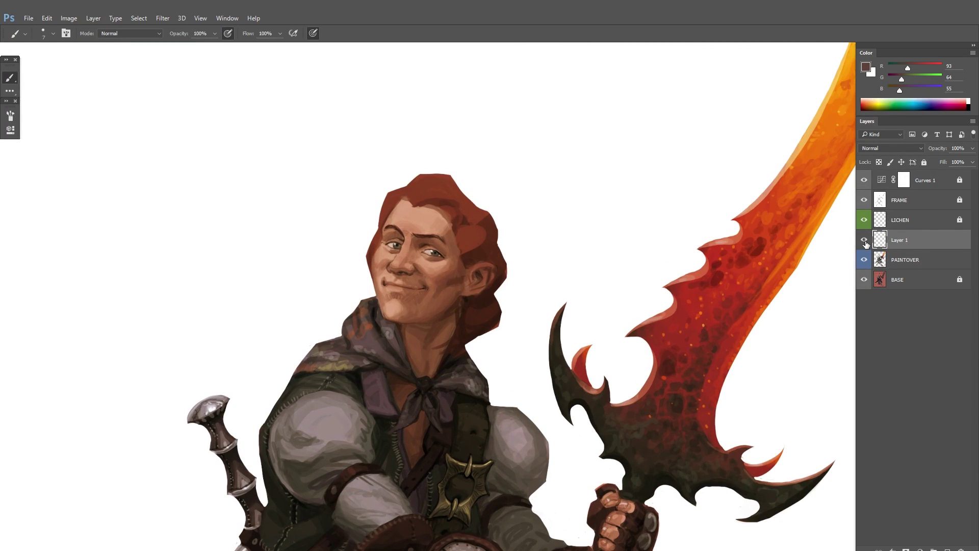
Step: Move Layer 1 above the FRAME layer, rename it HAIR and give it an orange colour label
{"action": "left_click_drag", "start_coordinate": [897, 240], "coordinate": [897, 200]}
{"action": "double_click", "coordinate": [898, 200]}
{"action": "type", "text": "HAIR"}
{"action": "key", "text": "Return"}
{"action": "right_click", "coordinate": [864, 200]}
{"action": "left_click", "coordinate": [876, 258]}
Step: Paint dark brown shadow strands at the temple just above the ear with sampled hair tones
{"action": "scroll", "coordinate": [400, 284], "scroll_direction": "up", "scroll_amount": 3}
{"action": "left_click", "coordinate": [324, 333], "text": "alt"}
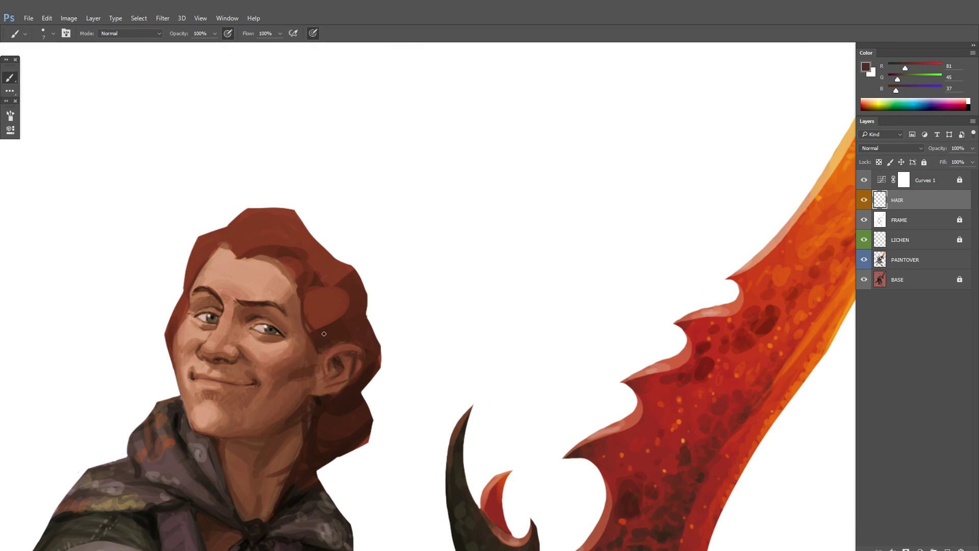
{"action": "left_click", "coordinate": [324, 339], "text": "alt"}
{"action": "left_click_drag", "start_coordinate": [309, 319], "coordinate": [346, 341]}
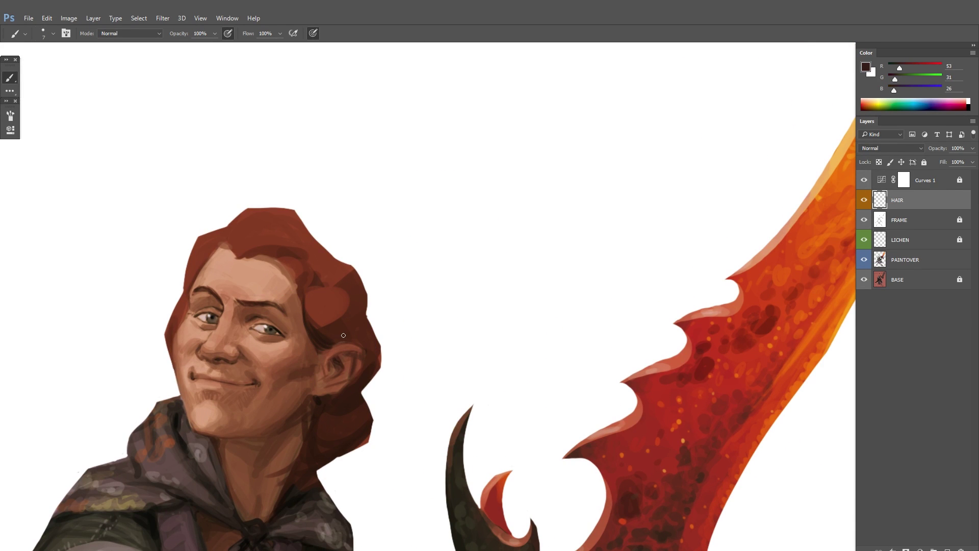
{"action": "scroll", "coordinate": [342, 327], "scroll_direction": "down", "scroll_amount": 1}
{"action": "left_click", "coordinate": [338, 312], "text": "alt"}
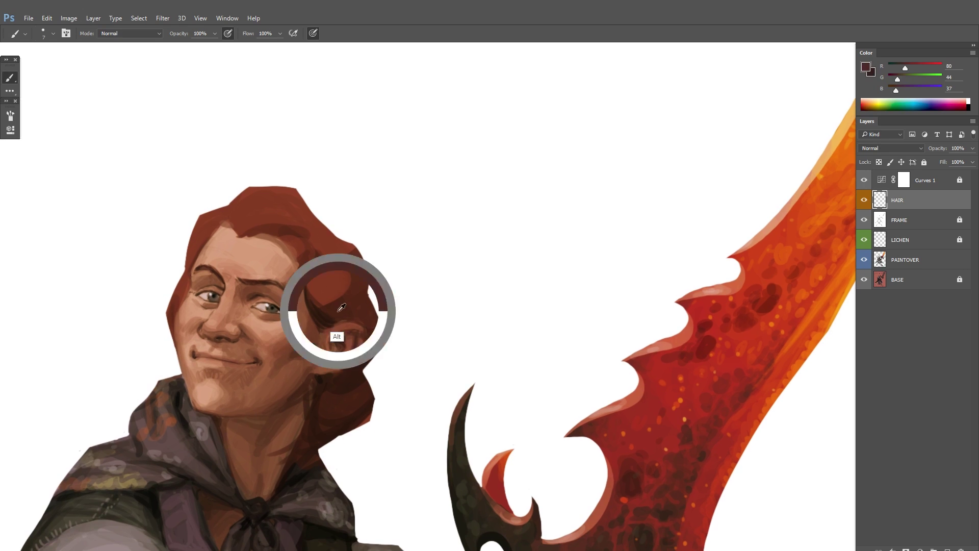
Step: Tidy the hairline with a sampled skin tone and paint sampled brown strands over the light hair patch above the ear
{"action": "left_click", "coordinate": [284, 256], "text": "alt"}
{"action": "key", "text": "bracketleft"}
{"action": "scroll", "coordinate": [339, 260], "scroll_direction": "right", "scroll_amount": 1}
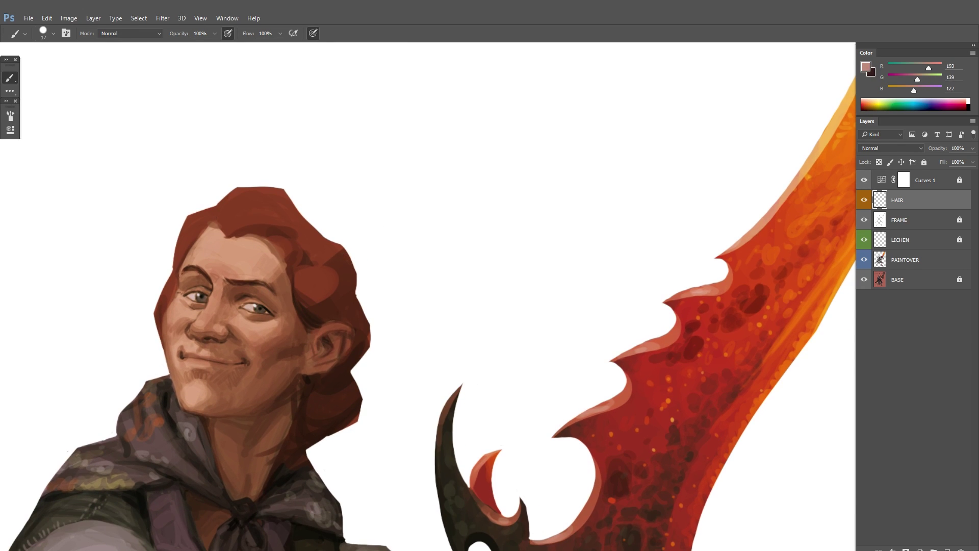
{"action": "left_click", "coordinate": [352, 298], "text": "alt"}
{"action": "scroll", "coordinate": [357, 286], "scroll_direction": "up", "scroll_amount": 1}
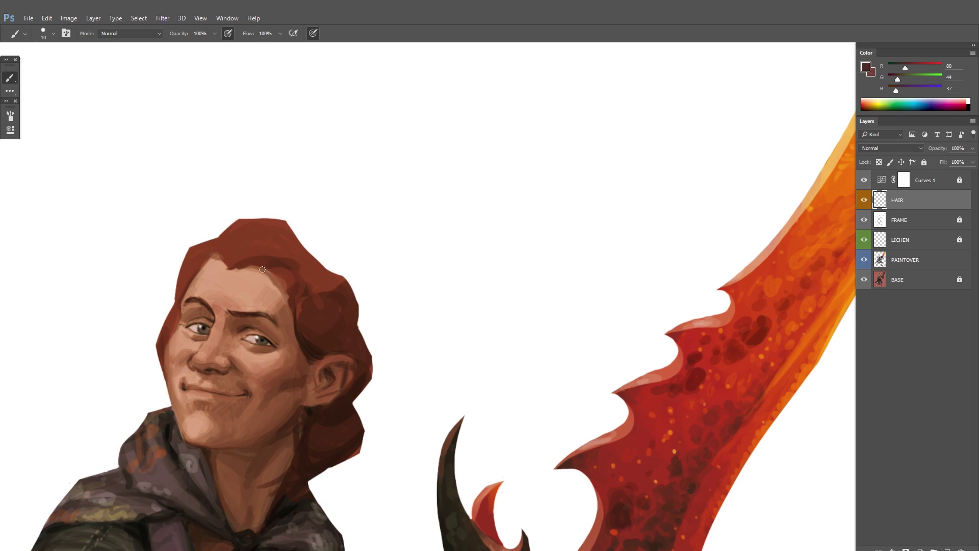
{"action": "key", "text": "bracketleft"}
{"action": "left_click", "coordinate": [322, 309], "text": "alt"}
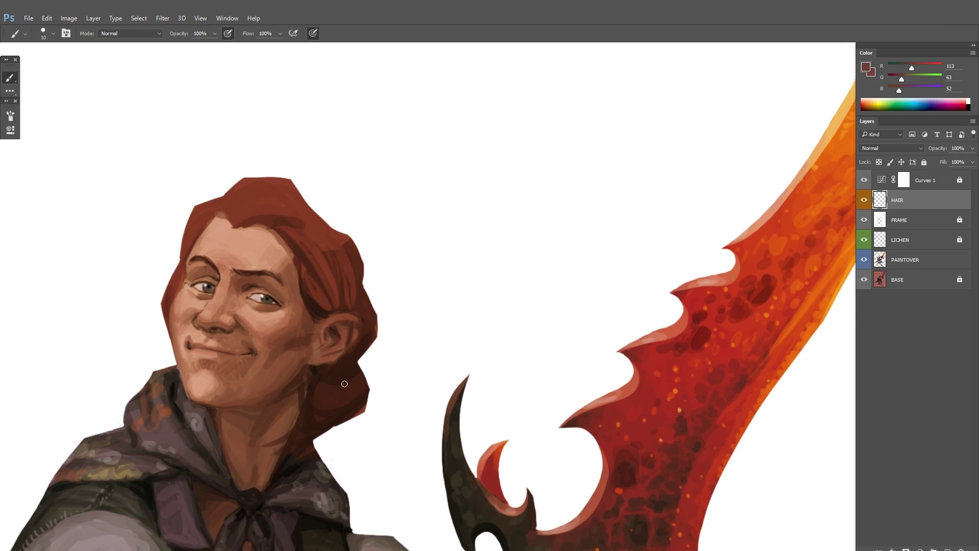
Step: Paint swept-back strands on the crown and front hairline with a sampled dark red-brown and a 20 px brush
{"action": "scroll", "coordinate": [248, 313], "scroll_direction": "up", "scroll_amount": 2}
{"action": "left_click", "coordinate": [260, 305], "text": "alt"}
{"action": "right_click", "coordinate": [297, 277]}
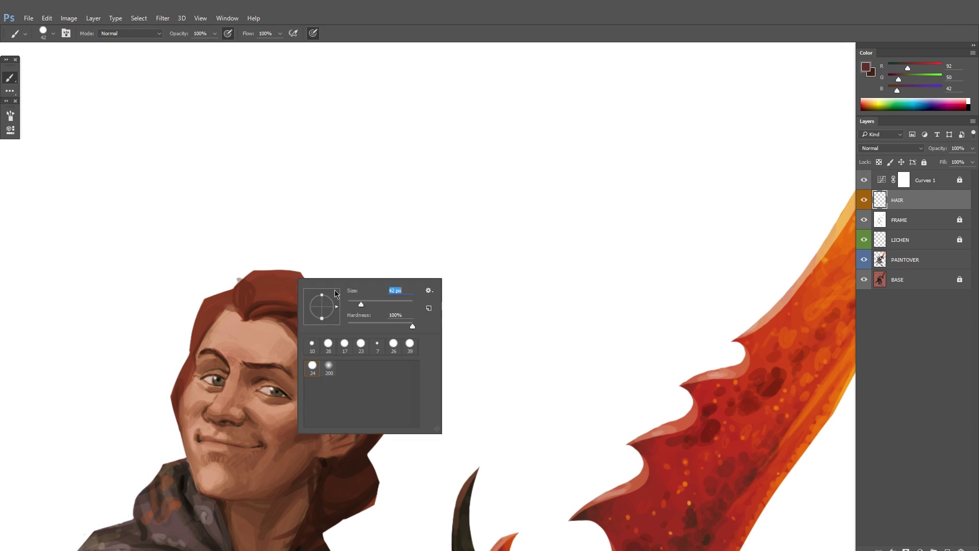
{"action": "type", "text": "20"}
{"action": "key", "text": "Return"}
{"action": "left_click_drag", "start_coordinate": [288, 305], "coordinate": [357, 342]}
Step: Refine the swept-back strands along the crown and side of the head with a 12 px brush, alternating sampled red-brown and dark tones
{"action": "right_click", "coordinate": [321, 326]}
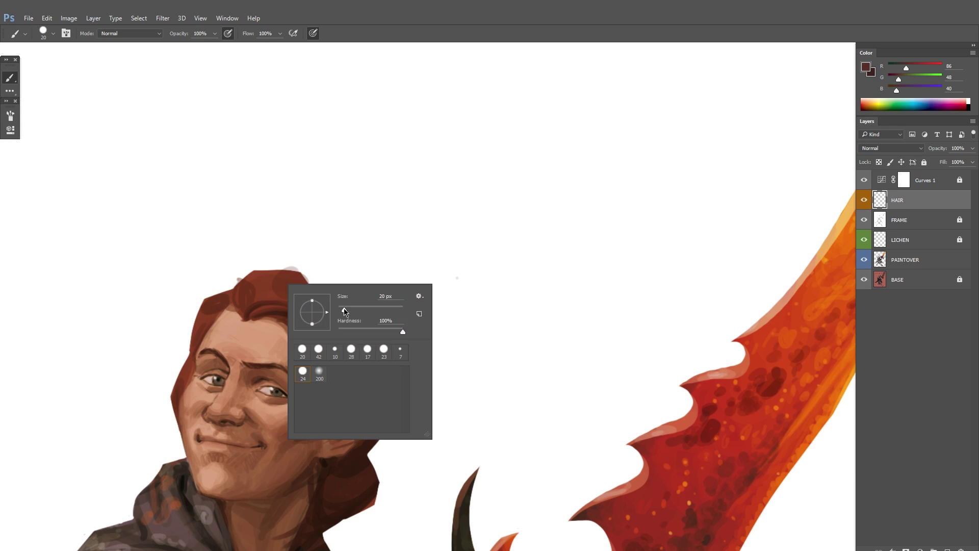
{"action": "type", "text": "12"}
{"action": "key", "text": "Return"}
{"action": "scroll", "coordinate": [260, 304], "scroll_direction": "down", "scroll_amount": 2}
{"action": "left_click", "coordinate": [319, 339], "text": "alt"}
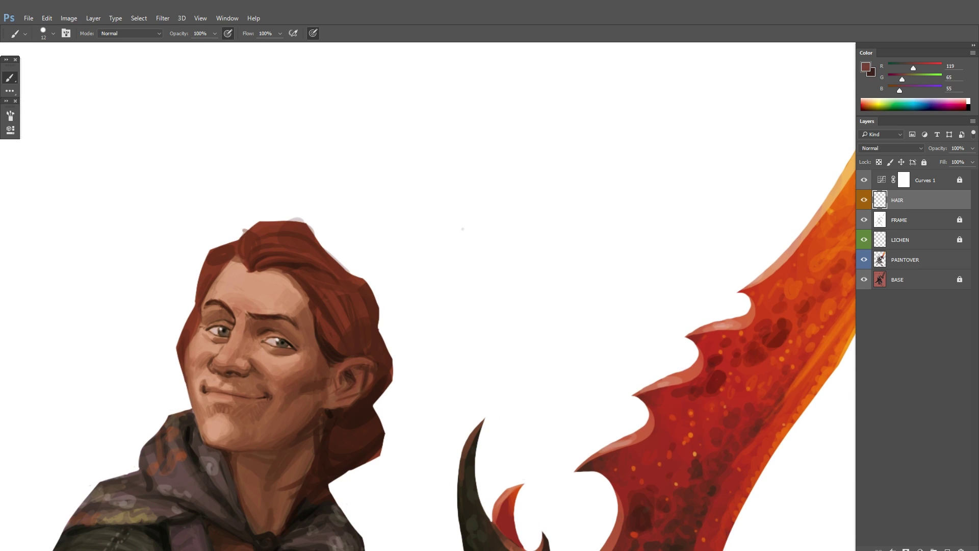
{"action": "left_click", "coordinate": [349, 304], "text": "alt"}
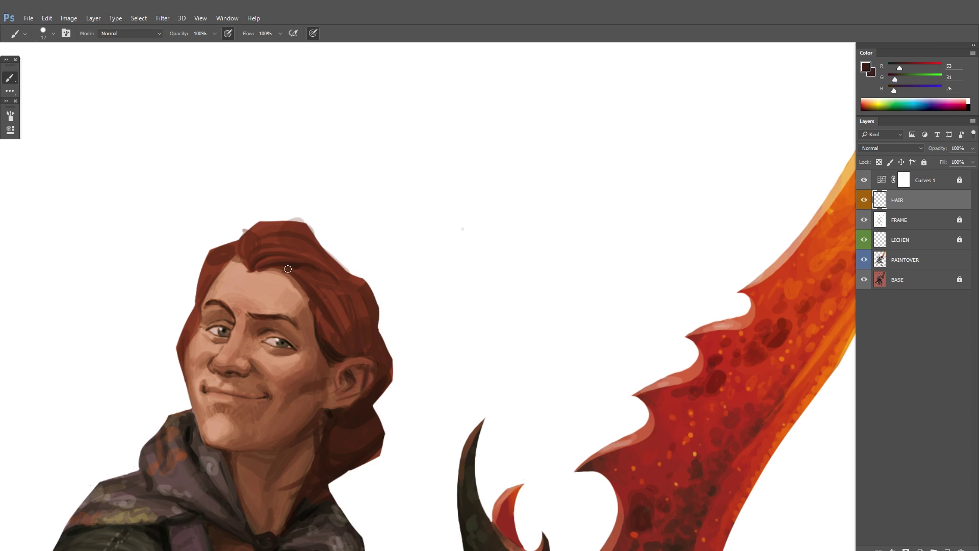
Step: Deepen the separations between the side strands at the temple with a very fine brush in dark brown
{"action": "scroll", "coordinate": [310, 291], "scroll_direction": "down", "scroll_amount": 1}
{"action": "right_click", "coordinate": [357, 304]}
{"action": "type", "text": "3"}
{"action": "key", "text": "Return"}
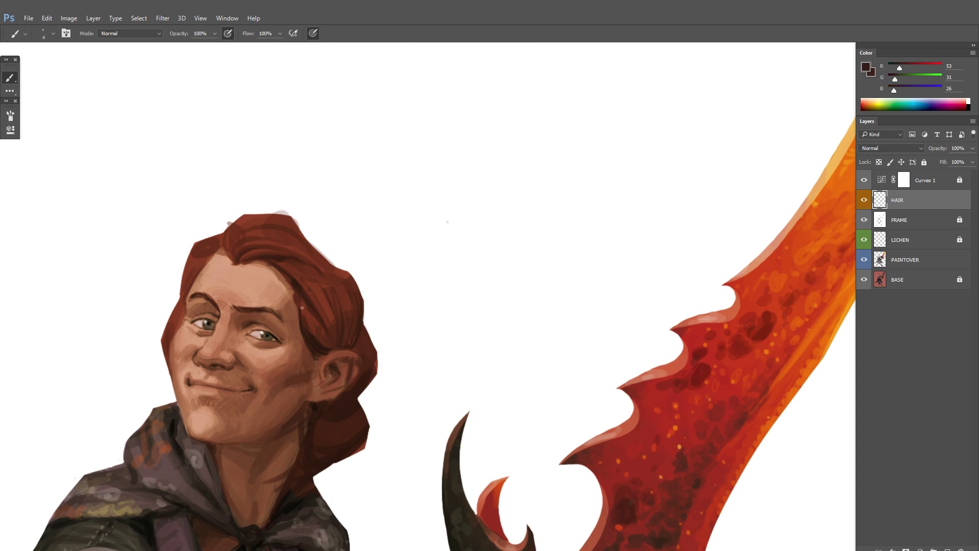
{"action": "left_click_drag", "start_coordinate": [273, 413], "coordinate": [316, 377]}
Step: Paint a loose strand hanging in front of the ear toward the neck with a 7 px brush in sampled reddish brown
{"action": "right_click", "coordinate": [422, 332]}
{"action": "type", "text": "7"}
{"action": "key", "text": "Return"}
{"action": "left_click", "coordinate": [401, 351], "text": "alt"}
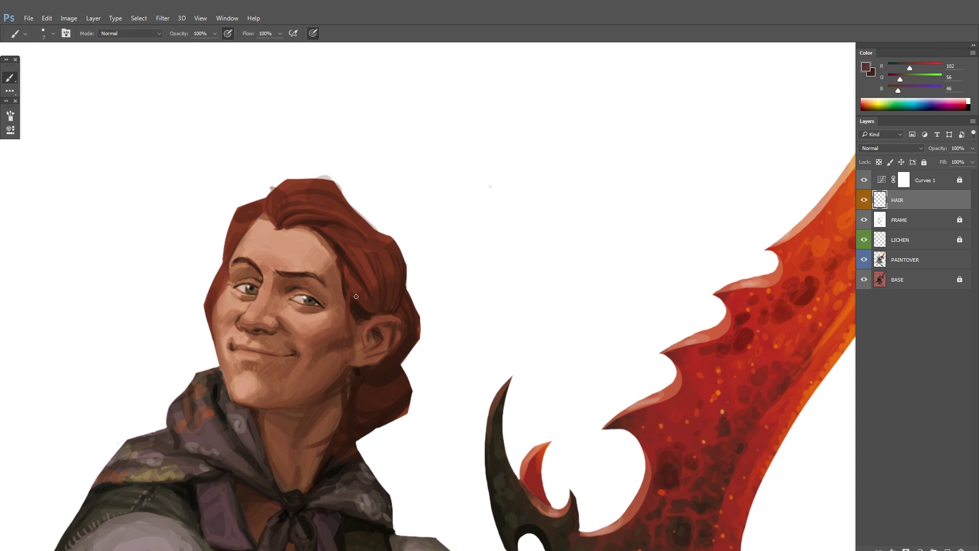
{"action": "left_click", "coordinate": [346, 351], "text": "alt"}
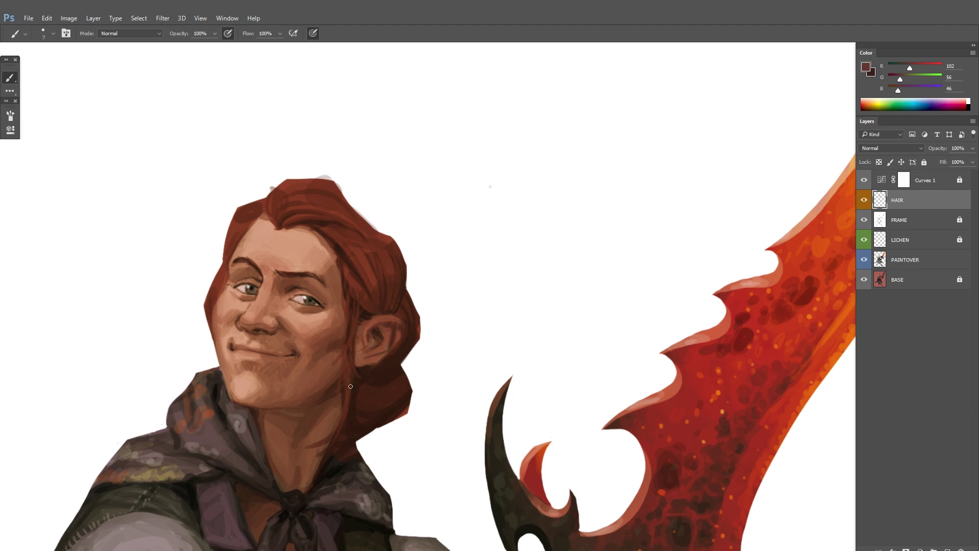
Step: Shape the hair bun below the ear using 15 px and 6 px brushes and sampled dark red-brown tones
{"action": "right_click", "coordinate": [367, 374]}
{"action": "type", "text": "15"}
{"action": "key", "text": "Return"}
{"action": "right_click", "coordinate": [427, 332]}
{"action": "right_click", "coordinate": [402, 349]}
{"action": "type", "text": "6"}
{"action": "key", "text": "Return"}
{"action": "left_click", "coordinate": [401, 338], "text": "alt"}
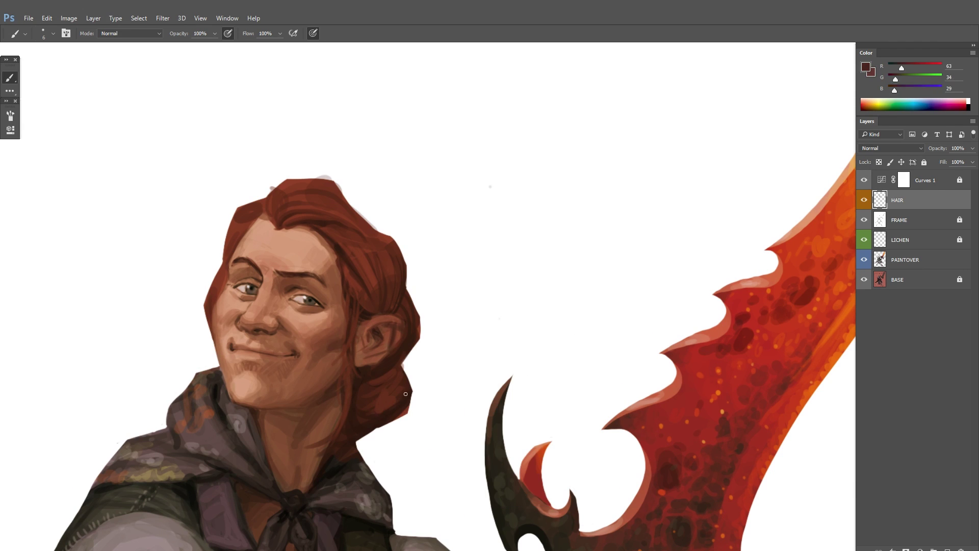
Step: Detail the bun's curls with sampled dark and mid browns and add wispy strands along its outer edge
{"action": "left_click", "coordinate": [372, 397], "text": "alt"}
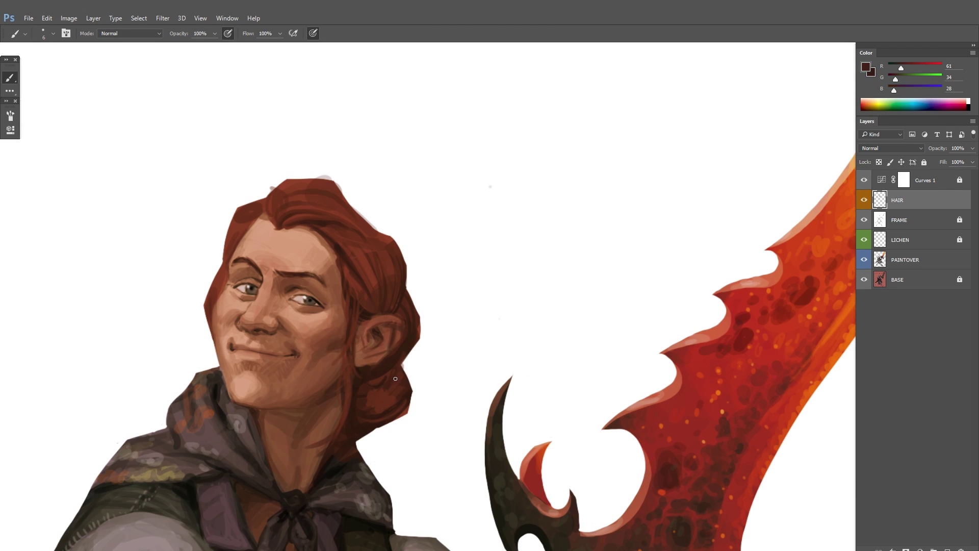
{"action": "left_click", "coordinate": [373, 402], "text": "alt"}
{"action": "left_click", "coordinate": [382, 392], "text": "alt"}
{"action": "left_click", "coordinate": [383, 405], "text": "alt"}
{"action": "left_click", "coordinate": [383, 419], "text": "alt"}
{"action": "left_click", "coordinate": [384, 403], "text": "alt"}
{"action": "left_click", "coordinate": [351, 431], "text": "alt"}
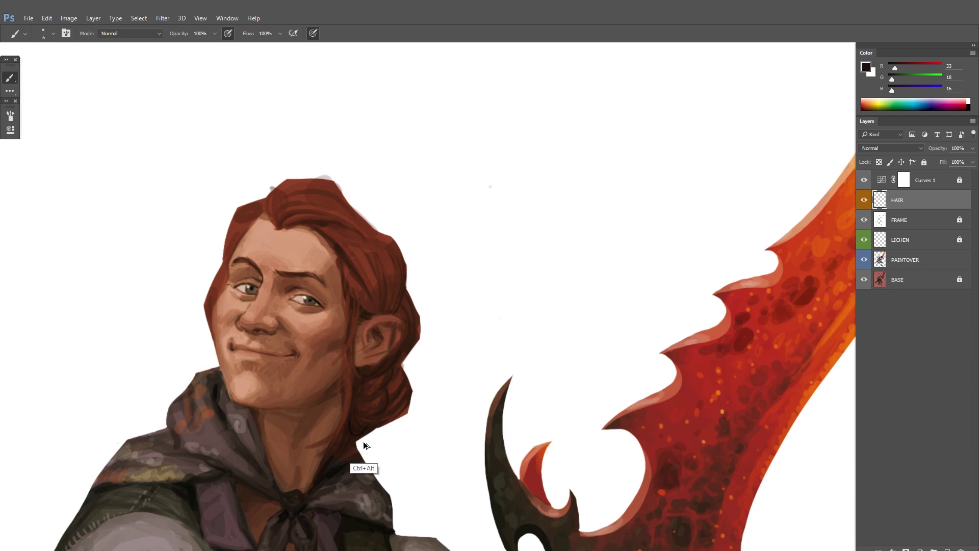
{"action": "left_click", "coordinate": [374, 400], "text": "alt"}
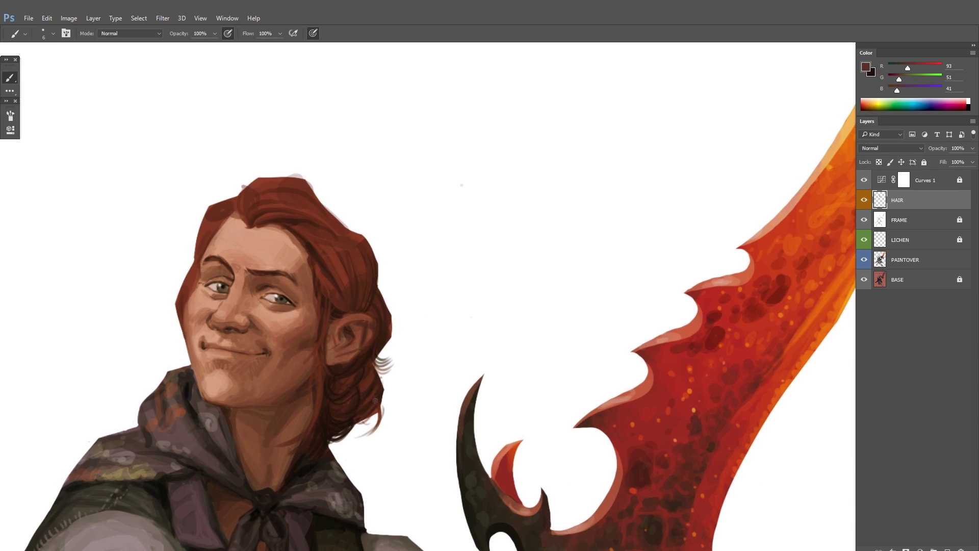
Step: Mirror the canvas and cut away the hair along the far side of the face by painting over it in white
{"action": "key", "text": "ctrl+shift+h"}
{"action": "left_click_drag", "start_coordinate": [579, 330], "coordinate": [507, 401]}
{"action": "left_click", "coordinate": [335, 314], "text": "alt"}
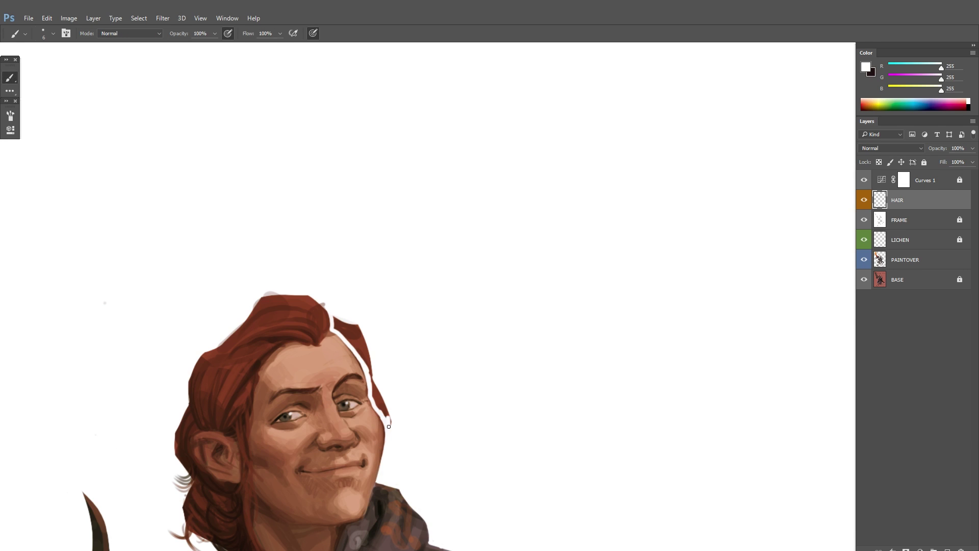
{"action": "left_click_drag", "start_coordinate": [341, 334], "coordinate": [368, 363]}
{"action": "left_click", "coordinate": [316, 309], "text": "alt"}
{"action": "mouse_move", "coordinate": [289, 297]}
{"action": "left_mouse_down"}
{"action": "mouse_move", "coordinate": [329, 303]}
{"action": "mouse_move", "coordinate": [358, 233]}
{"action": "left_mouse_up"}
Step: Smooth the crown and the forehead edge with sampled red-brown and skin tones, and mirror the canvas back
{"action": "left_click", "coordinate": [306, 290], "text": "alt"}
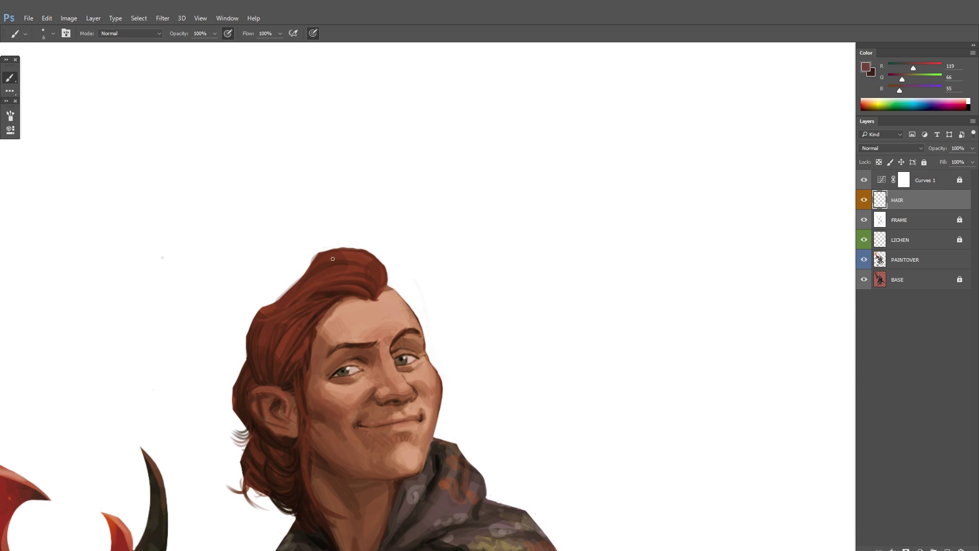
{"action": "left_click", "coordinate": [395, 390], "text": "alt"}
{"action": "key", "text": "h"}
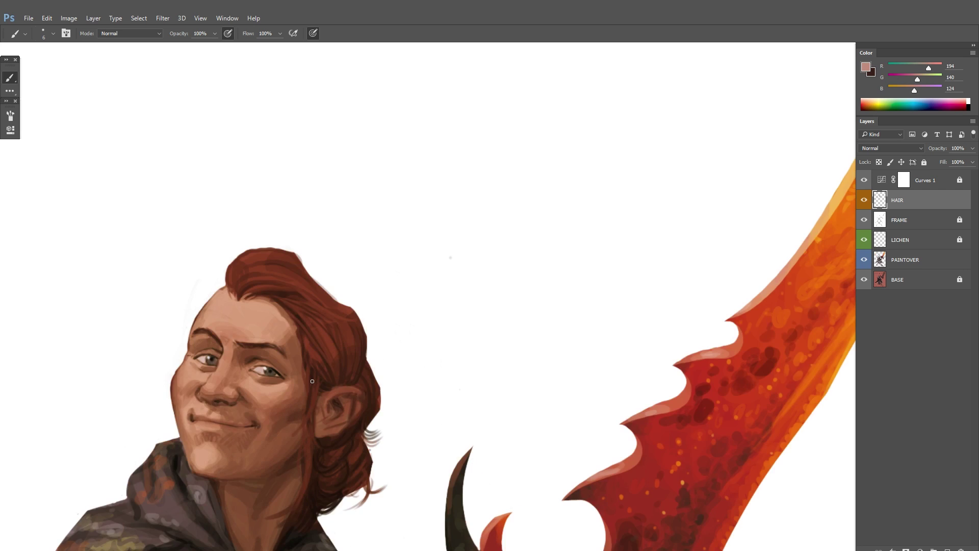
Step: Carve a curved white gap into the front of the crown to separate a strand from the hair mass
{"action": "left_click", "coordinate": [379, 316], "text": "alt"}
{"action": "left_click_drag", "start_coordinate": [408, 377], "coordinate": [429, 379]}
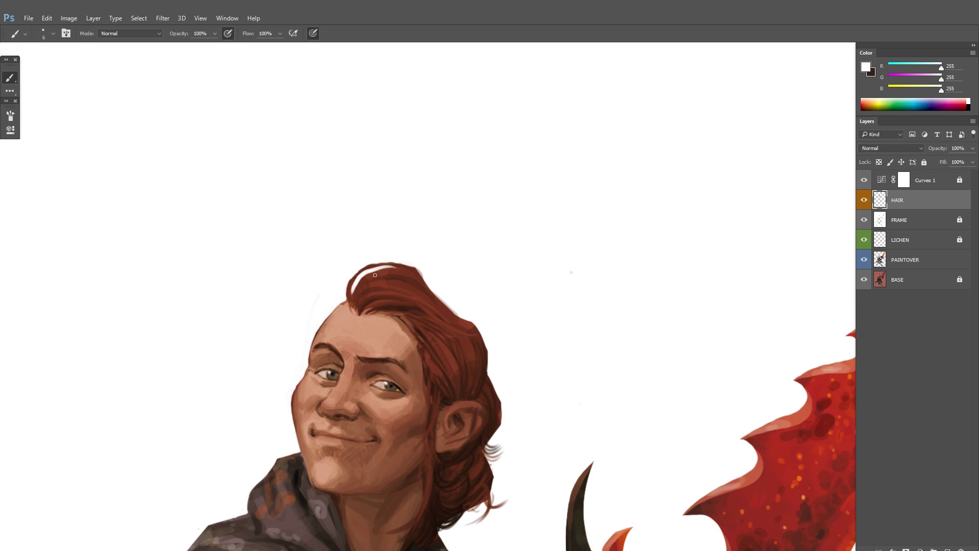
{"action": "left_click_drag", "start_coordinate": [424, 286], "coordinate": [364, 269]}
{"action": "left_click", "coordinate": [363, 269], "text": "alt"}
Step: Add loose flyaway strands over the crown and back of the head and small curls at the forehead in sampled red-brown
{"action": "left_click", "coordinate": [409, 277], "text": "alt"}
{"action": "left_click_drag", "start_coordinate": [463, 344], "coordinate": [422, 271]}
{"action": "left_click_drag", "start_coordinate": [432, 309], "coordinate": [471, 310]}
{"action": "left_click_drag", "start_coordinate": [435, 222], "coordinate": [426, 265]}
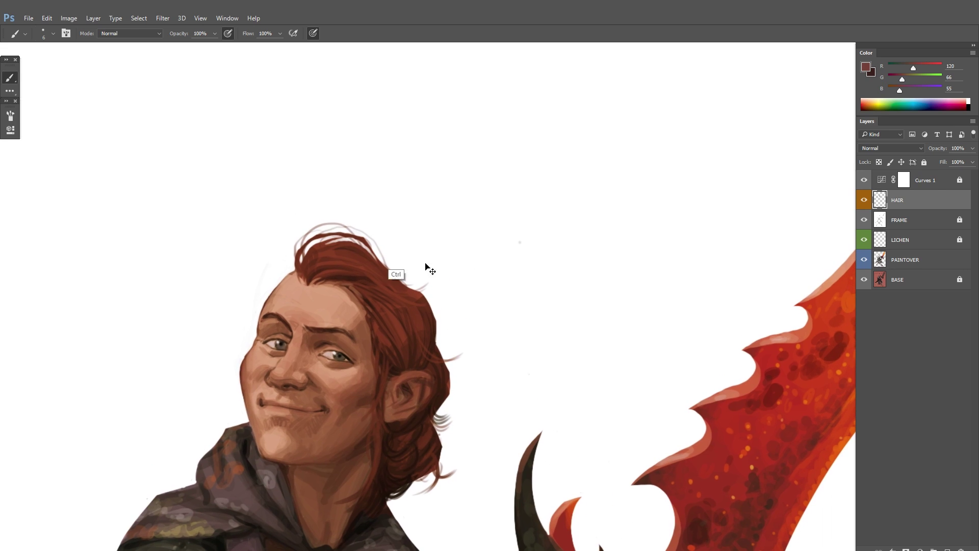
{"action": "left_click_drag", "start_coordinate": [285, 263], "coordinate": [272, 285]}
{"action": "left_click", "coordinate": [272, 285], "text": "alt"}
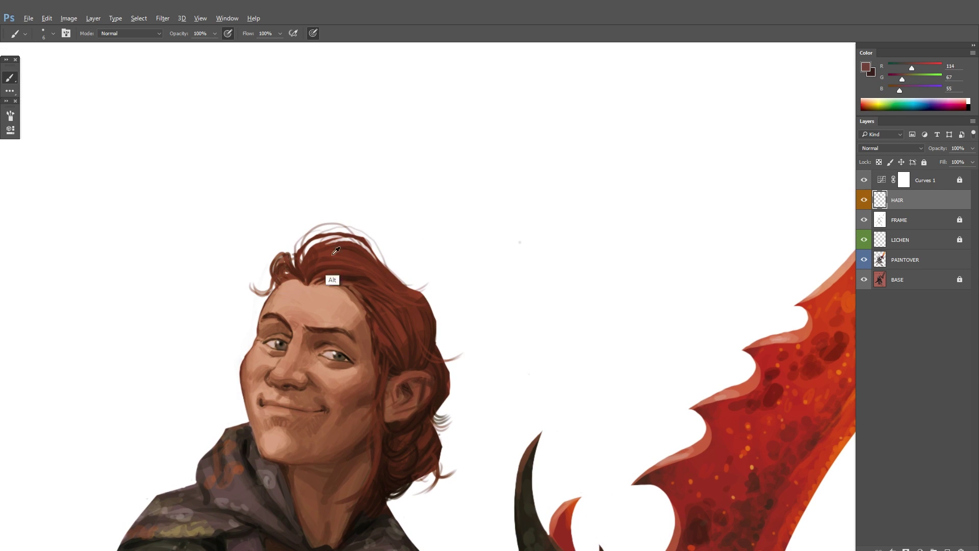
Step: Choose an orange foreground colour (R 202, G 107, B 65) and add a new layer above HAIR
{"action": "left_click", "coordinate": [866, 67]}
{"action": "left_click", "coordinate": [661, 303]}
{"action": "key", "text": "Return"}
{"action": "key", "text": "ctrl+shift+n"}
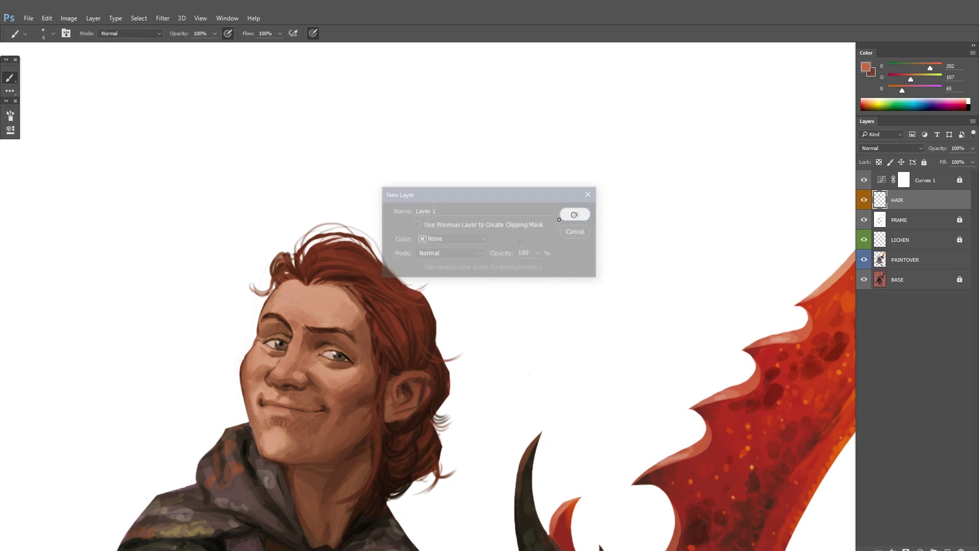
{"action": "key", "text": "Return"}
Step: Paint fine orange highlight strands across the crown, the side hair and the bun on the new layer
{"action": "left_click_drag", "start_coordinate": [387, 326], "coordinate": [357, 373]}
{"action": "left_click_drag", "start_coordinate": [343, 371], "coordinate": [363, 392]}
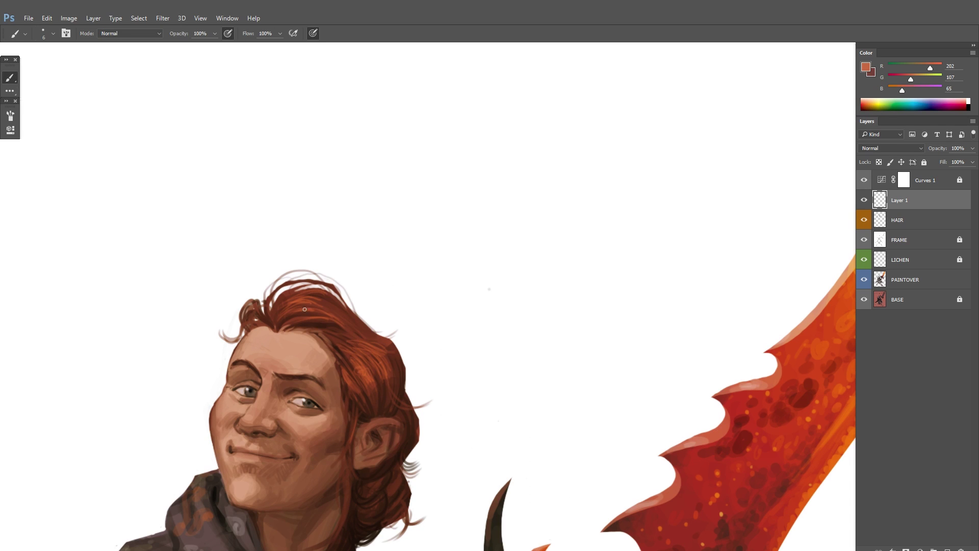
{"action": "left_click_drag", "start_coordinate": [374, 335], "coordinate": [362, 296]}
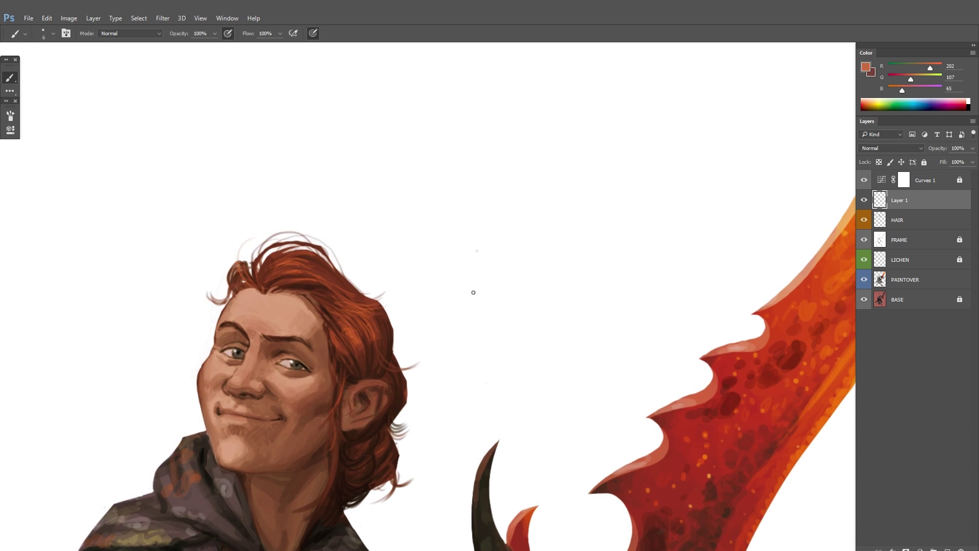
Step: Mirror the canvas and paint thin windblown strands trailing out from the far cheek in sampled red-brown
{"action": "key", "text": "ctrl+shift+h"}
{"action": "key", "text": "ctrl+plus"}
{"action": "left_click_drag", "start_coordinate": [473, 292], "coordinate": [411, 280]}
{"action": "left_click_drag", "start_coordinate": [401, 334], "coordinate": [464, 358]}
{"action": "left_click_drag", "start_coordinate": [532, 341], "coordinate": [517, 296]}
{"action": "left_click", "coordinate": [367, 230], "text": "alt"}
{"action": "left_click_drag", "start_coordinate": [387, 300], "coordinate": [492, 328]}
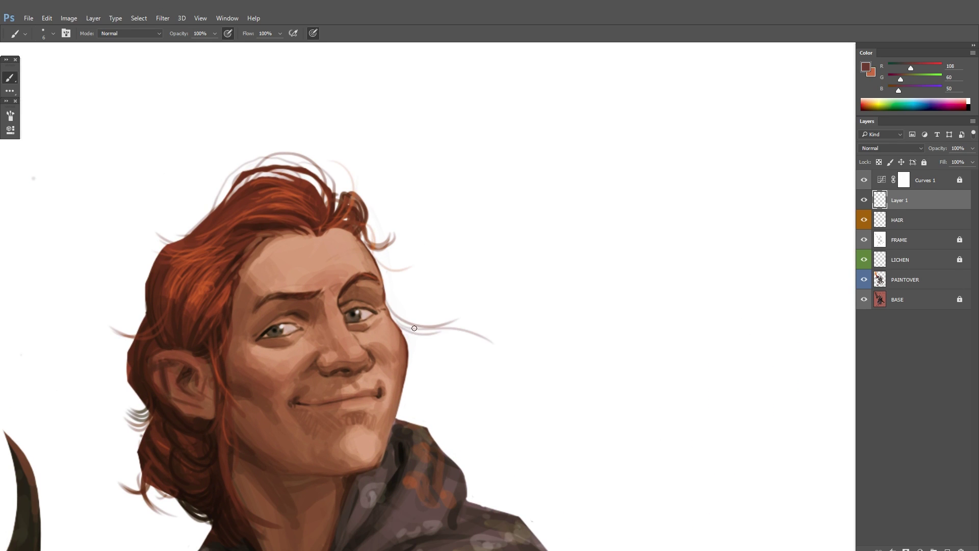
Step: Add more crossing wisps beside the far cheek and stray strands around the ear and bun
{"action": "mouse_move", "coordinate": [398, 322]}
{"action": "left_mouse_down"}
{"action": "mouse_move", "coordinate": [484, 395]}
{"action": "mouse_move", "coordinate": [510, 382]}
{"action": "left_mouse_up"}
{"action": "mouse_move", "coordinate": [425, 347]}
{"action": "left_mouse_down"}
{"action": "mouse_move", "coordinate": [504, 372]}
{"action": "mouse_move", "coordinate": [515, 331]}
{"action": "left_mouse_up"}
{"action": "left_click_drag", "start_coordinate": [151, 399], "coordinate": [191, 360]}
{"action": "scroll", "coordinate": [191, 359], "scroll_direction": "down", "scroll_amount": 3}
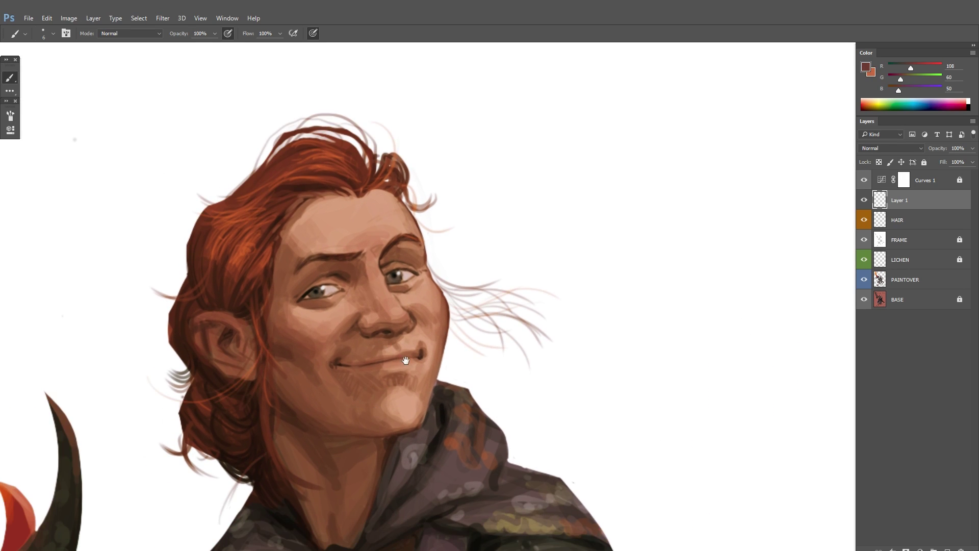
{"action": "scroll", "coordinate": [494, 308], "scroll_direction": "up", "scroll_amount": 4}
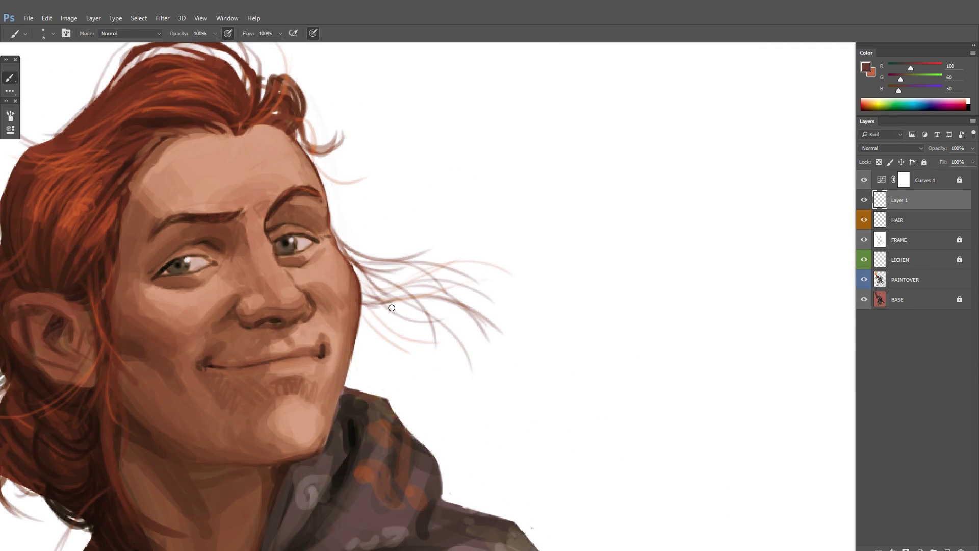
Step: Sample a muted brown tone, mirror the canvas back and enlarge the brush to 15 px
{"action": "scroll", "coordinate": [392, 308], "scroll_direction": "down", "scroll_amount": 4}
{"action": "left_click", "coordinate": [350, 338], "text": "alt"}
{"action": "key", "text": "ctrl+shift+h"}
{"action": "key", "text": "bracketright"}
{"action": "key", "text": "bracketright"}
{"action": "key", "text": "bracketright"}
{"action": "key", "text": "bracketright"}
{"action": "key", "text": "bracketright"}
{"action": "key", "text": "ctrl+minus"}
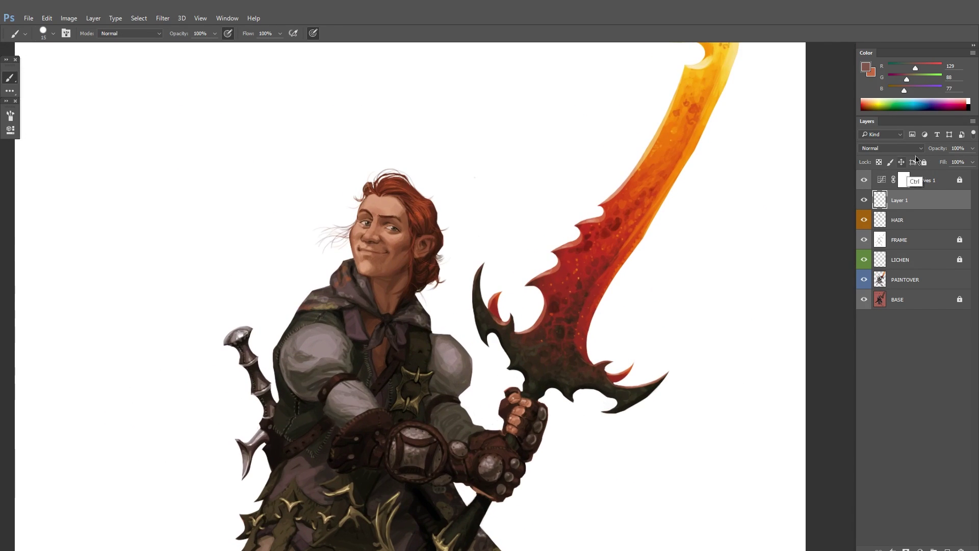
Step: Merge the painted strands into the HAIR layer, lock it and place a new layer directly above PAINTOVER
{"action": "left_click_drag", "start_coordinate": [899, 200], "coordinate": [899, 269]}
{"action": "key", "text": "ctrl+shift+n"}
{"action": "key", "text": "Escape"}
Step: Set the foreground colour to the light peach e9c2aa and return to the Brush tool
{"action": "key", "text": "ctrl+plus"}
{"action": "key", "text": "i"}
{"action": "left_click", "coordinate": [865, 67]}
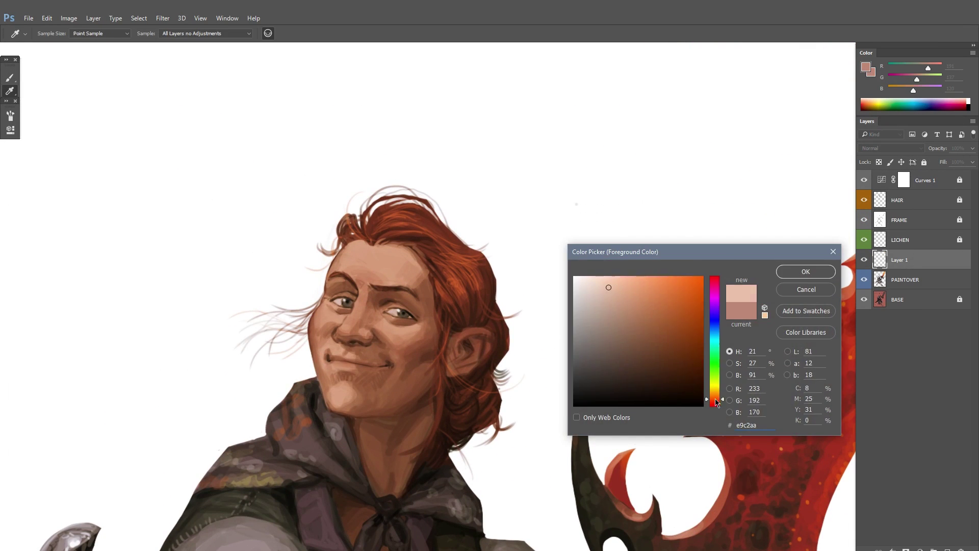
{"action": "key", "text": "Return"}
{"action": "key", "text": "b"}
Step: Mirror the canvas, frame the face and enlarge the brush to 18 px
{"action": "scroll", "coordinate": [595, 299], "scroll_direction": "down", "scroll_amount": 3}
{"action": "key", "text": "ctrl+shift+h"}
{"action": "scroll", "coordinate": [533, 273], "scroll_direction": "up", "scroll_amount": 4}
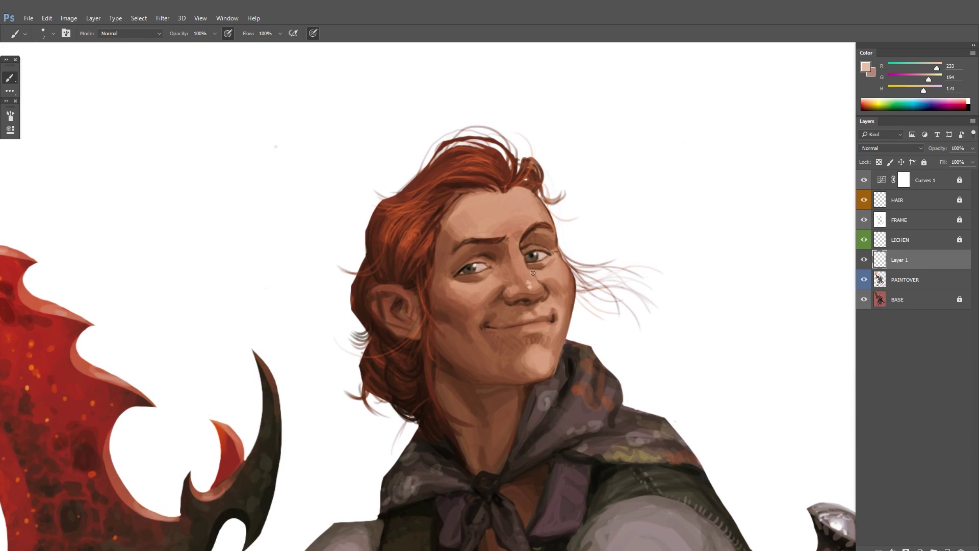
{"action": "key", "text": "bracketright"}
{"action": "key", "text": "bracketright"}
{"action": "key", "text": "bracketright"}
{"action": "key", "text": "bracketright"}
{"action": "key", "text": "bracketright"}
Step: Fill Layer 1 with the peach colour, hide it behind a black mask and paint white into the mask for face highlights
{"action": "key", "text": "alt+BackSpace"}
{"action": "key", "text": "d"}
{"action": "scroll", "coordinate": [509, 275], "scroll_direction": "up", "scroll_amount": 1}
{"action": "left_click_drag", "start_coordinate": [458, 285], "coordinate": [488, 277]}
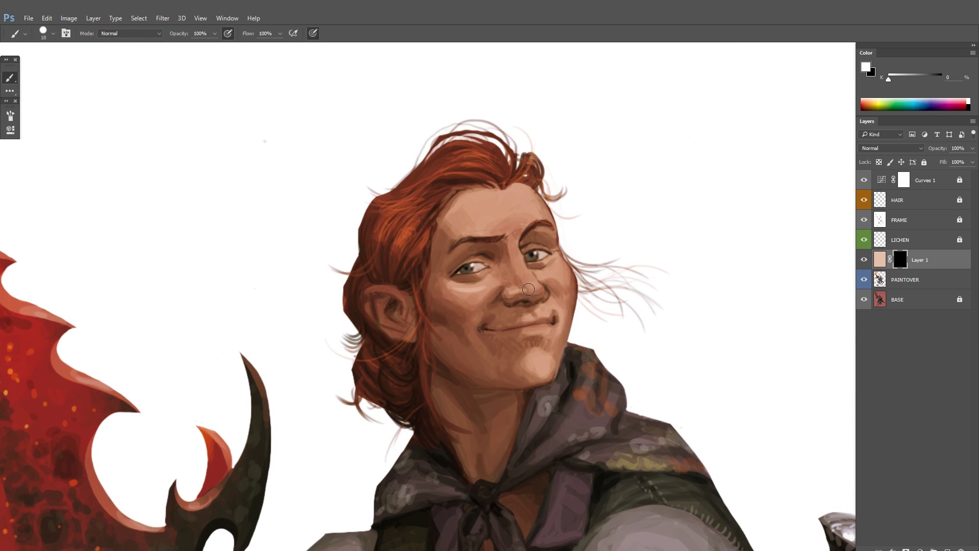
Step: Select the PAINTOVER layer with the default black and white colours and save the document
{"action": "scroll", "coordinate": [638, 278], "scroll_direction": "down", "scroll_amount": 4}
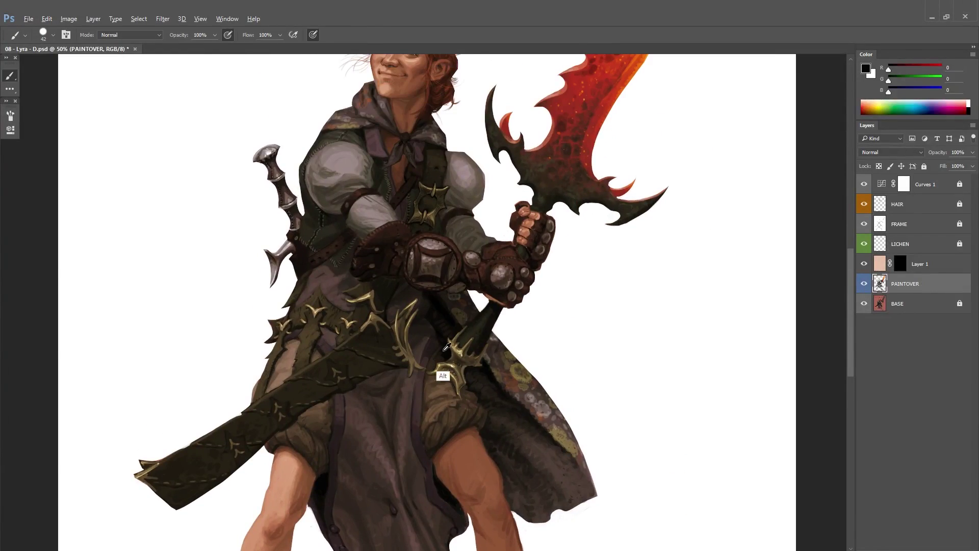
{"action": "key", "text": "d"}
{"action": "scroll", "coordinate": [484, 379], "scroll_direction": "down", "scroll_amount": 2}
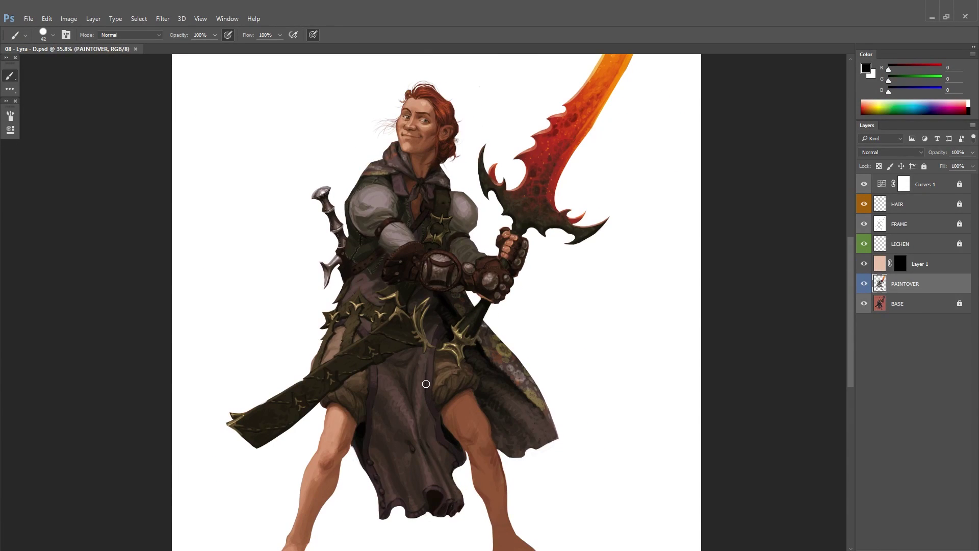
Step: Sample the dark garment colour from the lower tunic and touch up the clothing on the PAINTOVER layer
{"action": "scroll", "coordinate": [426, 383], "scroll_direction": "up", "scroll_amount": 2}
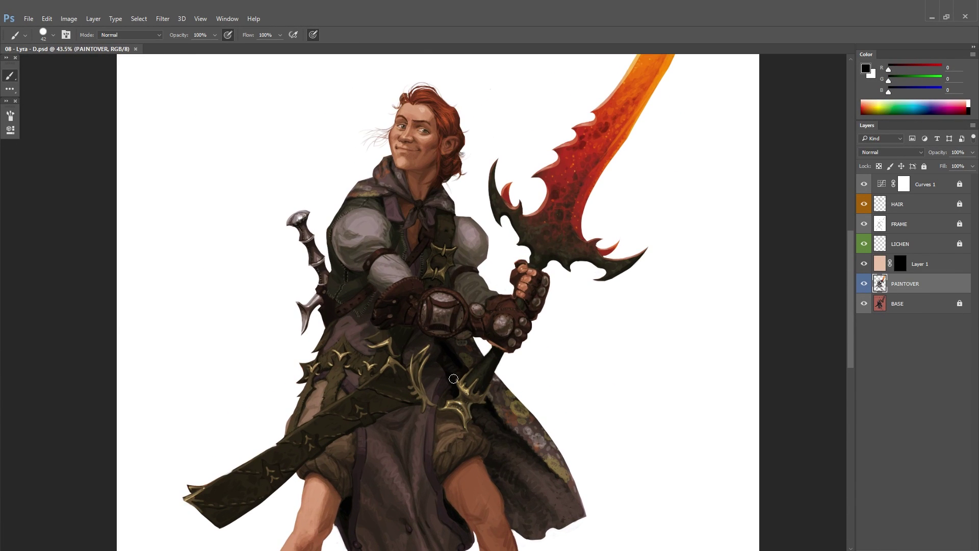
{"action": "scroll", "coordinate": [452, 365], "scroll_direction": "up", "scroll_amount": 2}
{"action": "scroll", "coordinate": [459, 368], "scroll_direction": "down", "scroll_amount": 3}
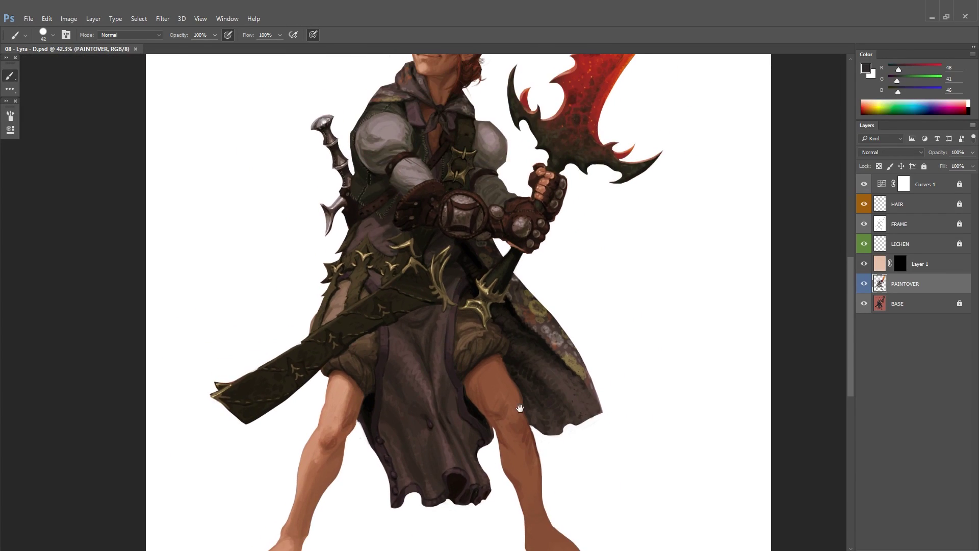
{"action": "scroll", "coordinate": [463, 372], "scroll_direction": "down", "scroll_amount": 1}
{"action": "left_click", "coordinate": [463, 371], "text": "alt"}
Step: Target Layer 1's mask with white as the foreground colour and reduce the brush to 10 px
{"action": "key", "text": "alt+]"}
{"action": "scroll", "coordinate": [463, 371], "scroll_direction": "up", "scroll_amount": 4}
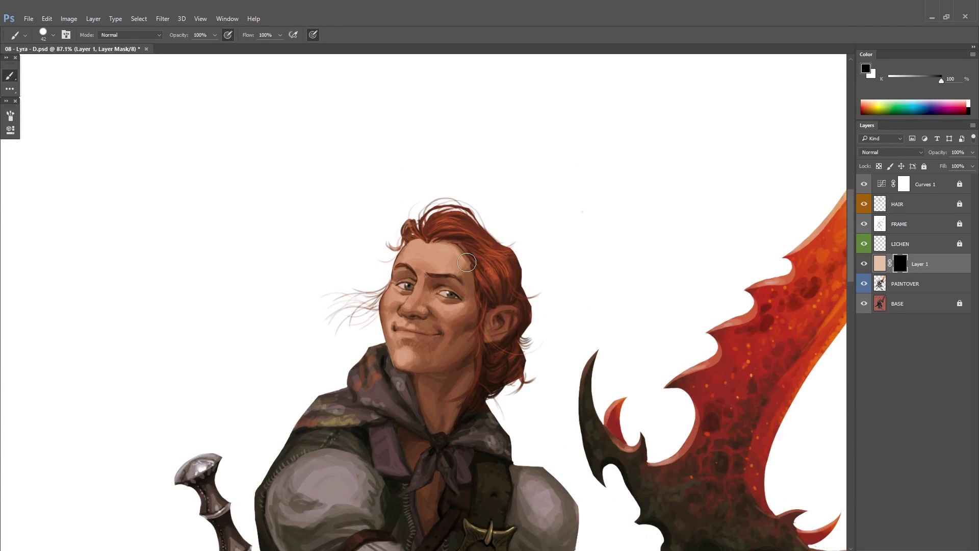
{"action": "scroll", "coordinate": [510, 316], "scroll_direction": "down", "scroll_amount": 4}
{"action": "scroll", "coordinate": [526, 307], "scroll_direction": "up", "scroll_amount": 4}
{"action": "key", "text": "x"}
{"action": "key", "text": "["}
{"action": "key", "text": "["}
{"action": "key", "text": "["}
{"action": "key", "text": "["}
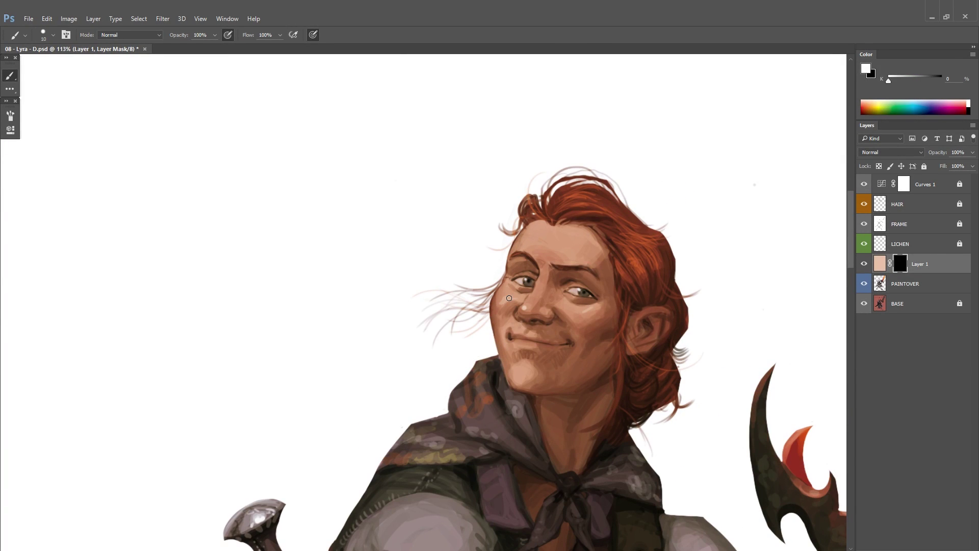
Step: Paint white into Layer 1's mask to strengthen the face highlights, enlarging the brush to 23 px
{"action": "left_click_drag", "start_coordinate": [612, 272], "coordinate": [590, 271]}
{"action": "left_click_drag", "start_coordinate": [498, 368], "coordinate": [498, 405]}
{"action": "key", "text": "]"}
{"action": "key", "text": "]"}
{"action": "left_click_drag", "start_coordinate": [547, 246], "coordinate": [507, 219]}
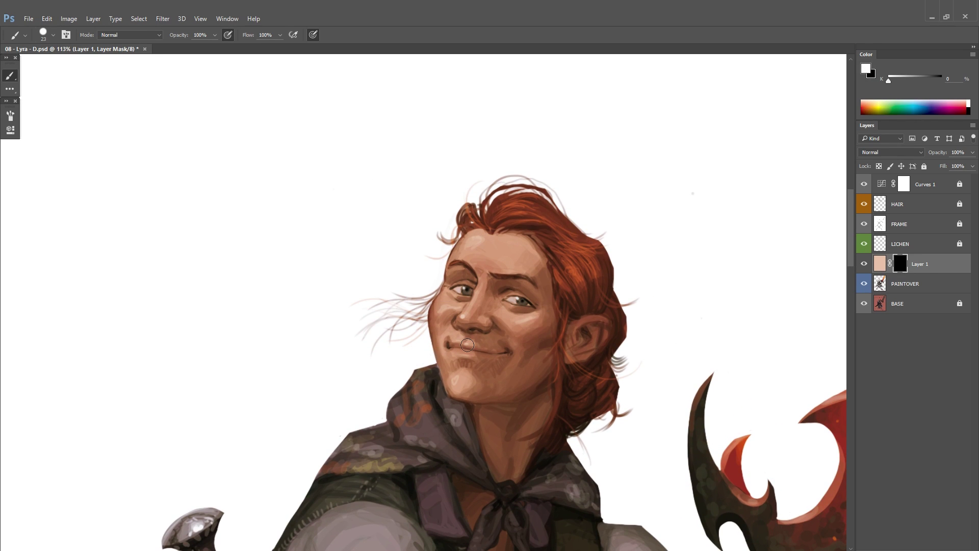
{"action": "key", "text": "ctrl+0"}
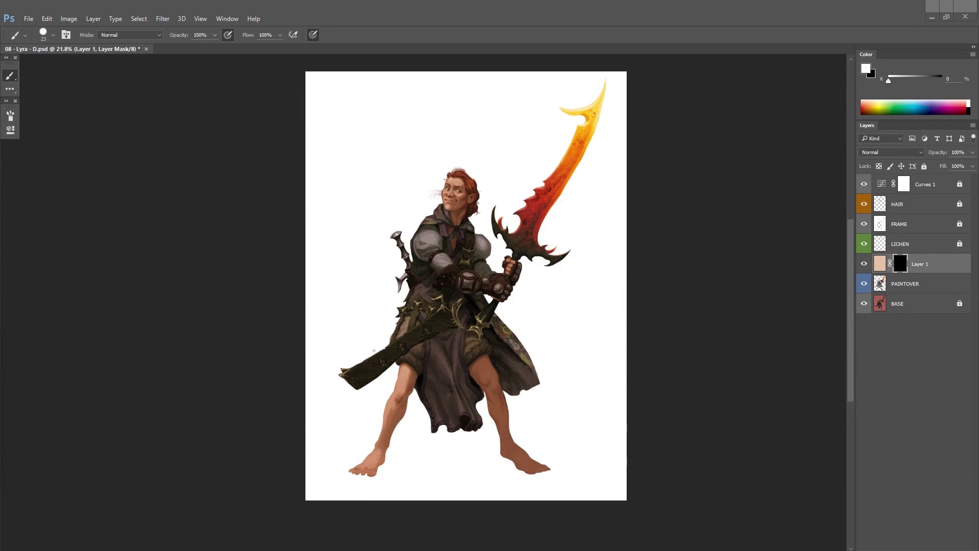
Step: Select the PAINTOVER layer, sample a muted grey from the clothing and touch up the garments
{"action": "key", "text": "alt+bracketleft"}
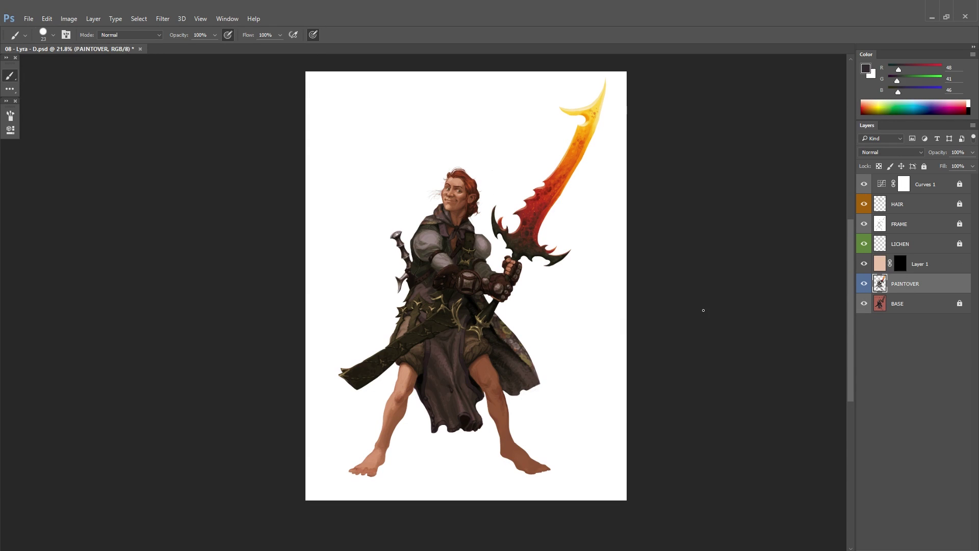
{"action": "scroll", "coordinate": [511, 321], "scroll_direction": "up", "scroll_amount": 5}
{"action": "scroll", "coordinate": [510, 321], "scroll_direction": "down", "scroll_amount": 3}
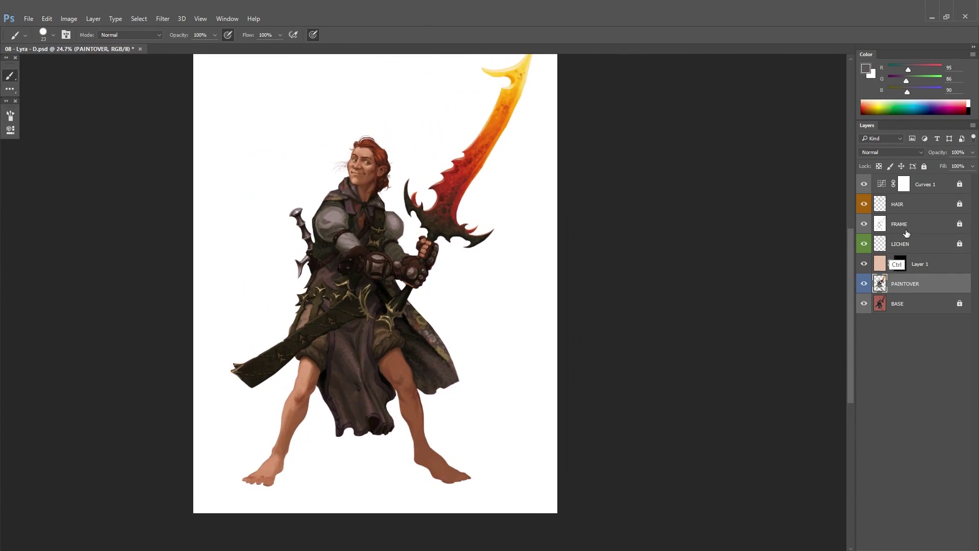
{"action": "scroll", "coordinate": [258, 397], "scroll_direction": "up", "scroll_amount": 1}
{"action": "left_click", "coordinate": [258, 397], "text": "alt"}
Step: Return to Layer 1's mask, reduce the brush to 14 px and reset the mask colours to default
{"action": "key", "text": "alt+bracketright"}
{"action": "scroll", "coordinate": [337, 107], "scroll_direction": "up", "scroll_amount": 8}
{"action": "left_click", "coordinate": [394, 271], "text": "alt"}
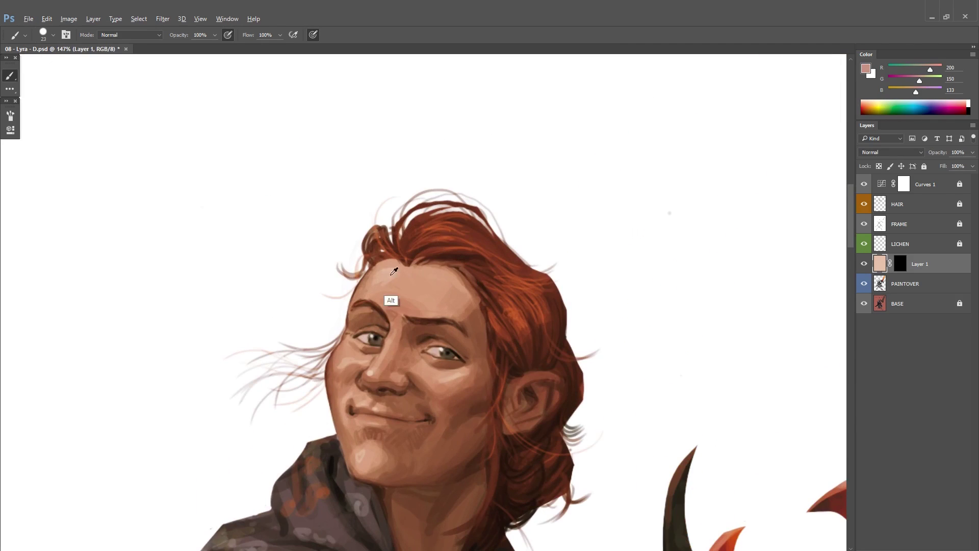
{"action": "left_click", "coordinate": [898, 264]}
{"action": "scroll", "coordinate": [404, 247], "scroll_direction": "down", "scroll_amount": 3}
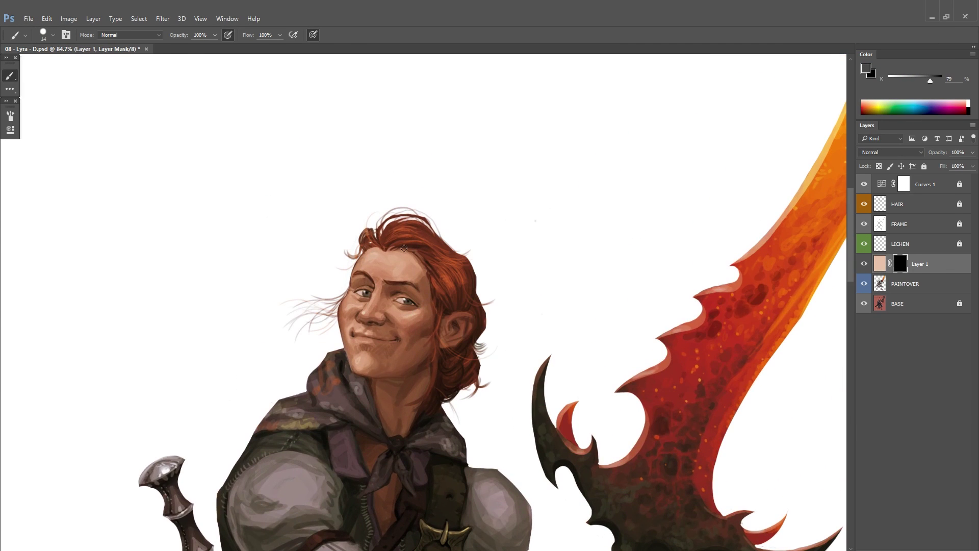
{"action": "scroll", "coordinate": [390, 313], "scroll_direction": "down", "scroll_amount": 1}
{"action": "key", "text": "d"}
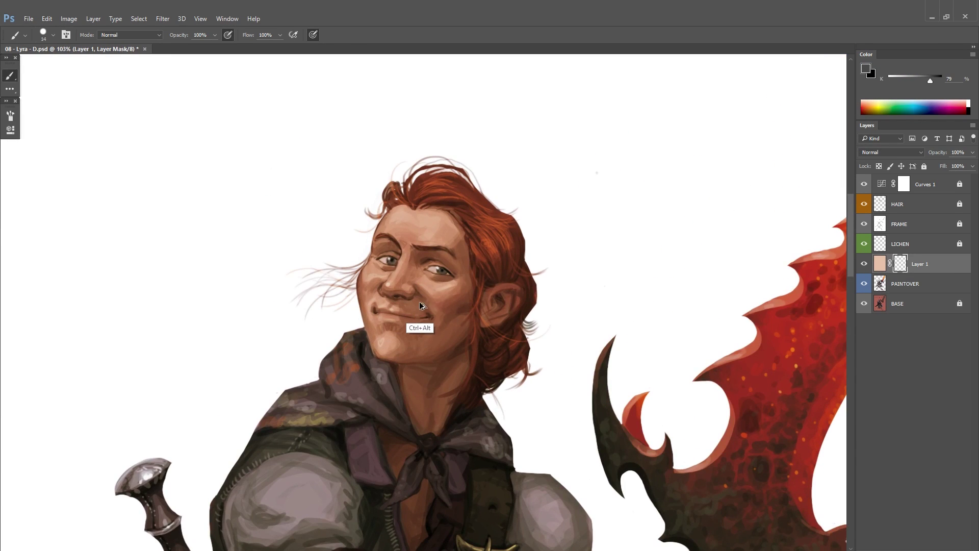
Step: Refine the face highlights with light grey in Layer 1's mask and save the document
{"action": "scroll", "coordinate": [390, 312], "scroll_direction": "down", "scroll_amount": 3}
{"action": "scroll", "coordinate": [352, 304], "scroll_direction": "up", "scroll_amount": 3}
{"action": "scroll", "coordinate": [360, 302], "scroll_direction": "down", "scroll_amount": 4}
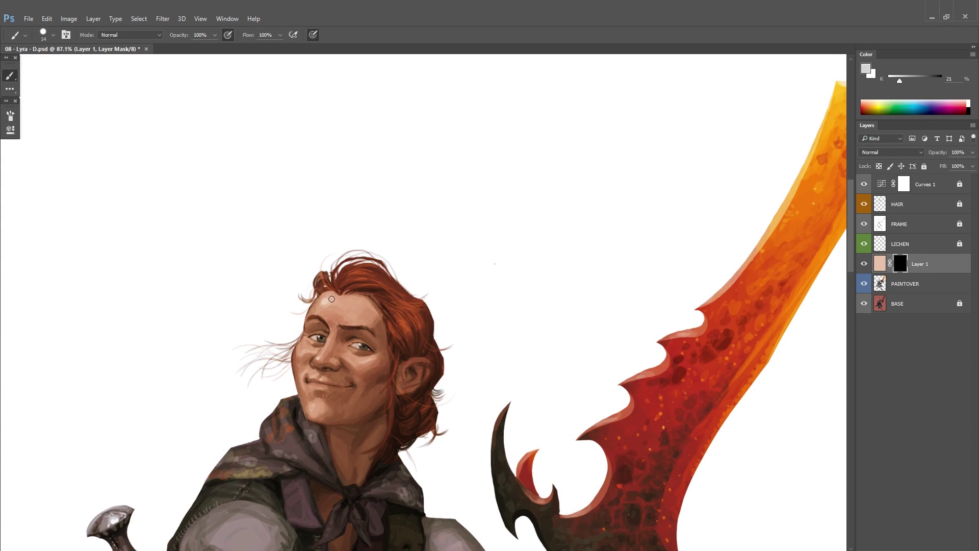
{"action": "mouse_move", "coordinate": [456, 346]}
{"action": "left_mouse_down"}
{"action": "mouse_move", "coordinate": [412, 328]}
{"action": "mouse_move", "coordinate": [411, 199]}
{"action": "left_mouse_up"}
{"action": "scroll", "coordinate": [413, 328], "scroll_direction": "up", "scroll_amount": 2}
{"action": "key", "text": "ctrl+s"}
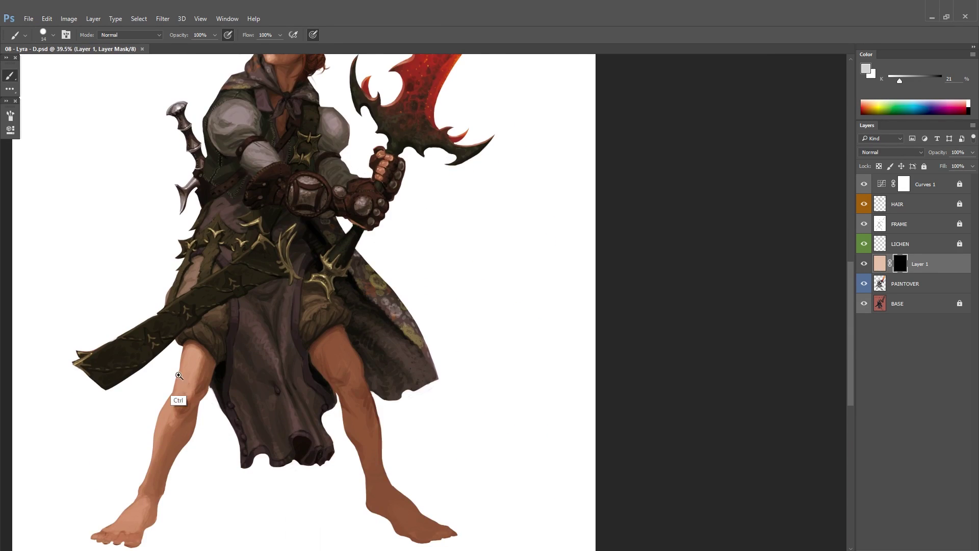
Step: Sample the light skin tone of the leg, select the PAINTOVER layer and enlarge the brush to 108 px
{"action": "scroll", "coordinate": [179, 399], "scroll_direction": "up", "scroll_amount": 4}
{"action": "left_click", "coordinate": [197, 365], "text": "alt"}
{"action": "left_click", "coordinate": [905, 283]}
{"action": "scroll", "coordinate": [286, 348], "scroll_direction": "down", "scroll_amount": 4}
{"action": "scroll", "coordinate": [521, 281], "scroll_direction": "down", "scroll_amount": 3}
{"action": "right_click", "coordinate": [554, 294]}
{"action": "left_click_drag", "start_coordinate": [614, 321], "coordinate": [627, 322]}
{"action": "scroll", "coordinate": [551, 363], "scroll_direction": "up", "scroll_amount": 5}
{"action": "right_click", "coordinate": [561, 342]}
{"action": "left_click_drag", "start_coordinate": [630, 369], "coordinate": [638, 370]}
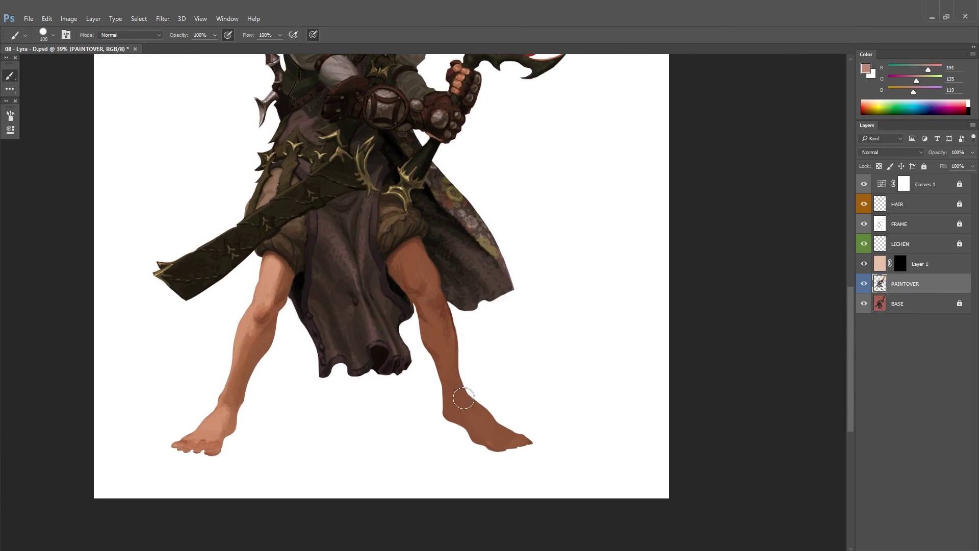
Step: Fill a new Layer 2 with the sampled skin tone, hide it behind a black mask and reveal light along the darker foot
{"action": "scroll", "coordinate": [637, 329], "scroll_direction": "down", "scroll_amount": 1}
{"action": "key", "text": "ctrl+shift+n"}
{"action": "mouse_move", "coordinate": [454, 356]}
{"action": "left_mouse_down"}
{"action": "mouse_move", "coordinate": [460, 393]}
{"action": "mouse_move", "coordinate": [510, 402]}
{"action": "left_mouse_up"}
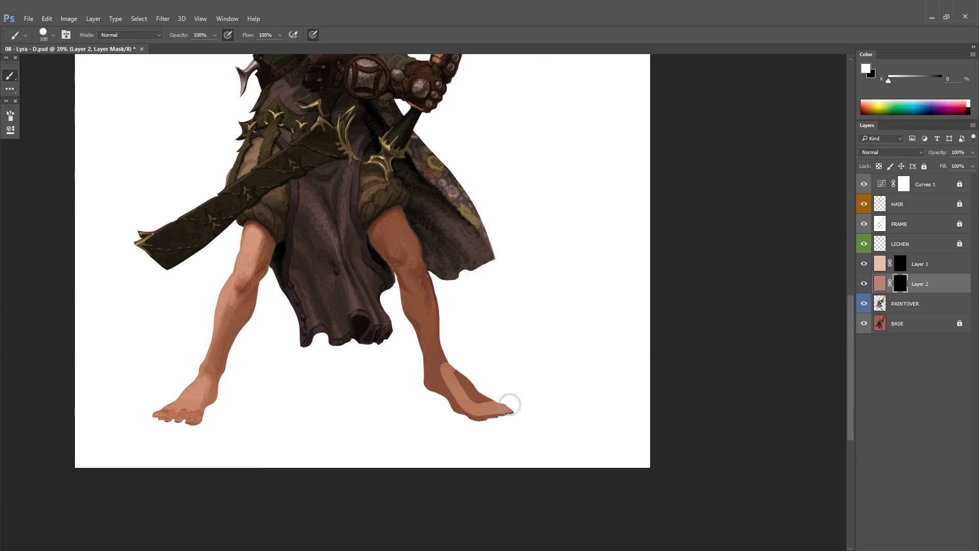
{"action": "scroll", "coordinate": [565, 334], "scroll_direction": "down", "scroll_amount": 3}
{"action": "left_click_drag", "start_coordinate": [565, 334], "coordinate": [485, 356]}
Step: Shape the lit instep of the darker foot in Layer 2's mask with a smaller brush and sampled tones
{"action": "scroll", "coordinate": [385, 407], "scroll_direction": "up", "scroll_amount": 1}
{"action": "scroll", "coordinate": [341, 345], "scroll_direction": "up", "scroll_amount": 4}
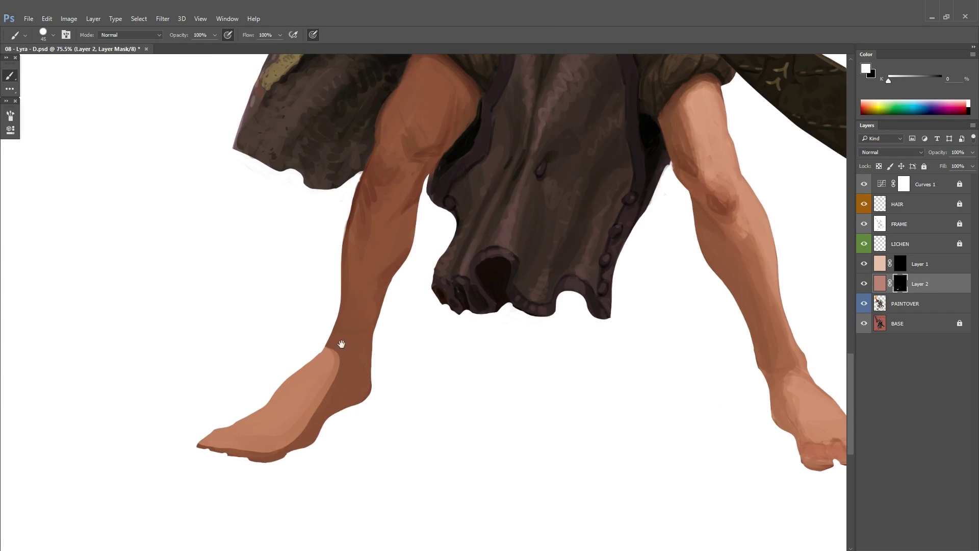
{"action": "scroll", "coordinate": [476, 292], "scroll_direction": "down", "scroll_amount": 1}
{"action": "left_click", "coordinate": [476, 292], "text": "alt"}
{"action": "left_click", "coordinate": [437, 380], "text": "alt"}
{"action": "scroll", "coordinate": [393, 385], "scroll_direction": "up", "scroll_amount": 2}
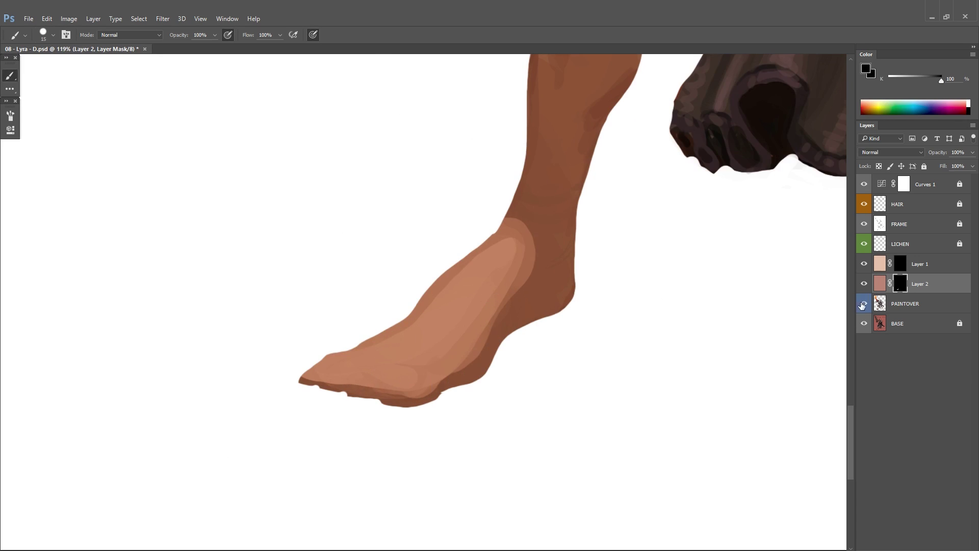
Step: Reduce the brush to 15 px and separate the toes of the darker foot with black in Layer 2's mask
{"action": "key", "text": "bracketleft"}
{"action": "key", "text": "bracketleft"}
{"action": "key", "text": "bracketleft"}
{"action": "scroll", "coordinate": [335, 363], "scroll_direction": "down", "scroll_amount": 3}
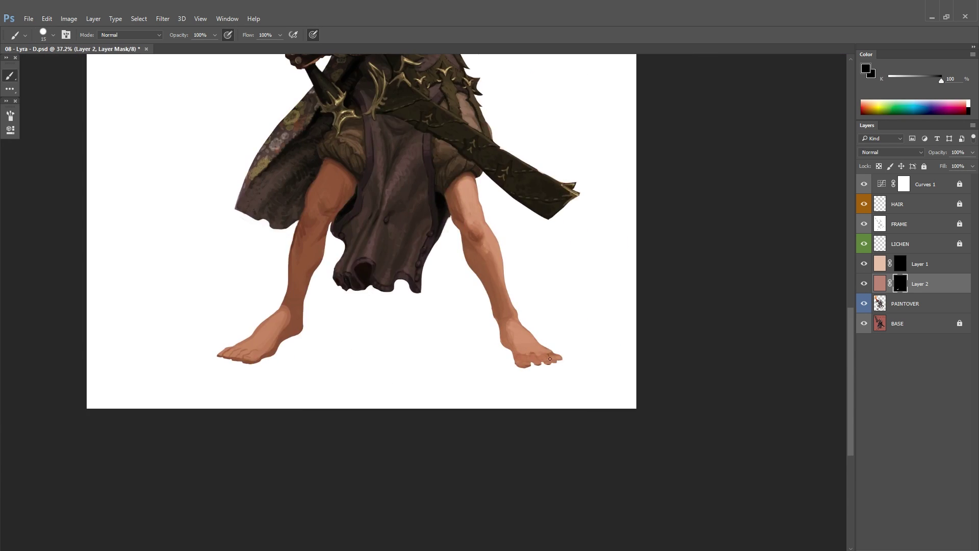
{"action": "scroll", "coordinate": [293, 367], "scroll_direction": "up", "scroll_amount": 3}
{"action": "scroll", "coordinate": [645, 365], "scroll_direction": "down", "scroll_amount": 3}
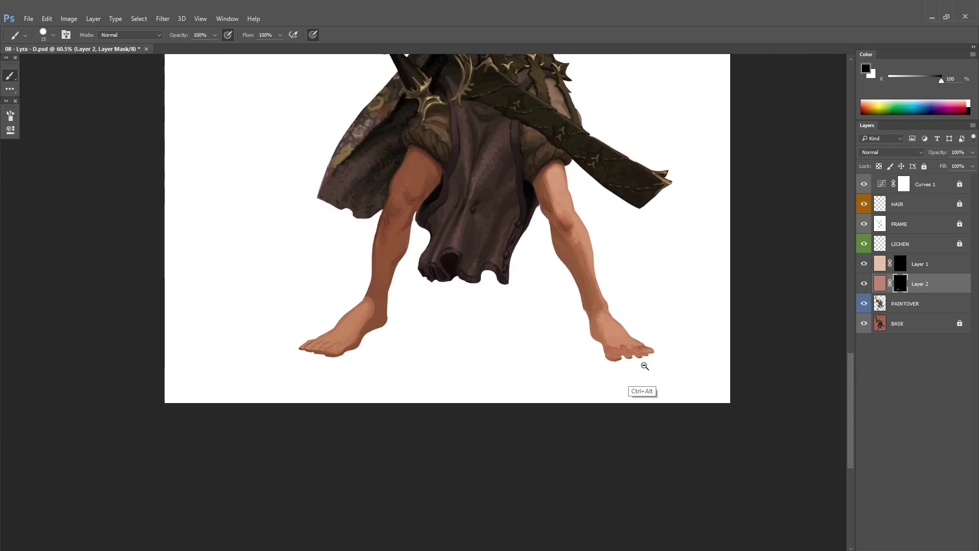
Step: Refine the toe forms and instep in Layer 2's mask, alternating light and black and enlarging the brush to 34 px
{"action": "scroll", "coordinate": [308, 346], "scroll_direction": "up", "scroll_amount": 3}
{"action": "key", "text": "x"}
{"action": "scroll", "coordinate": [618, 290], "scroll_direction": "down", "scroll_amount": 5}
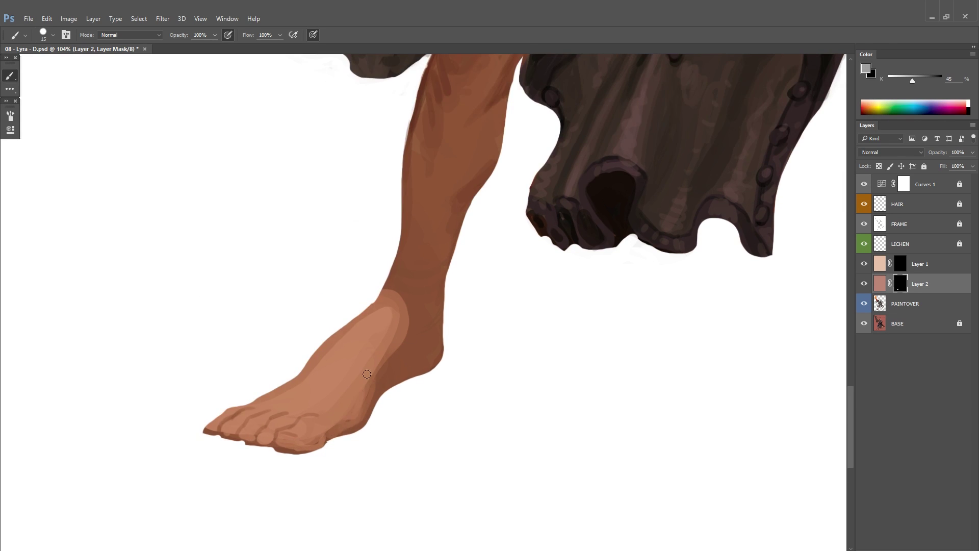
{"action": "scroll", "coordinate": [446, 480], "scroll_direction": "up", "scroll_amount": 5}
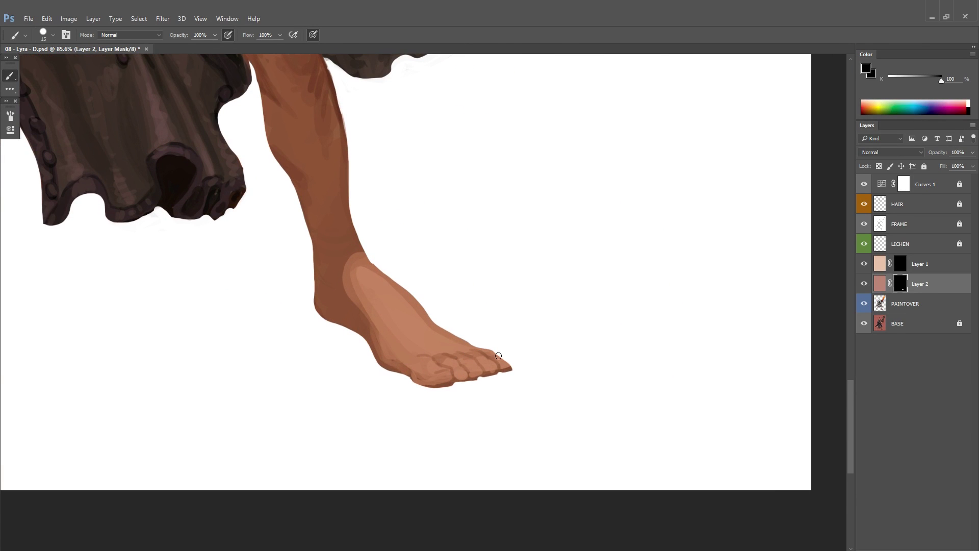
{"action": "key", "text": "x"}
{"action": "key", "text": "x"}
{"action": "scroll", "coordinate": [425, 370], "scroll_direction": "down", "scroll_amount": 3}
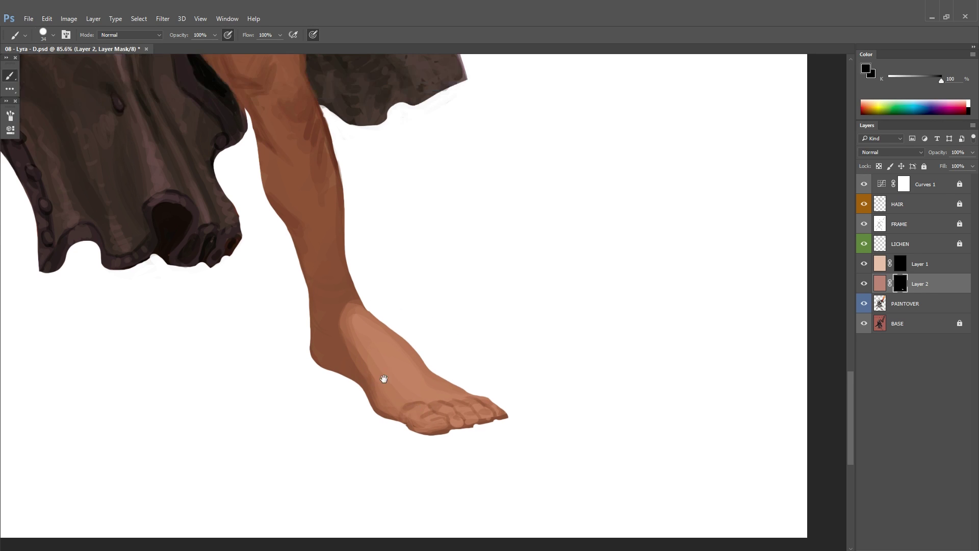
Step: Clean up the darker foot's outline with white on the FRAME layer, using a 10 px brush
{"action": "left_click", "coordinate": [318, 313], "text": "ctrl"}
{"action": "scroll", "coordinate": [411, 402], "scroll_direction": "up", "scroll_amount": 3}
{"action": "key", "text": "bracketleft"}
{"action": "key", "text": "bracketleft"}
{"action": "key", "text": "bracketleft"}
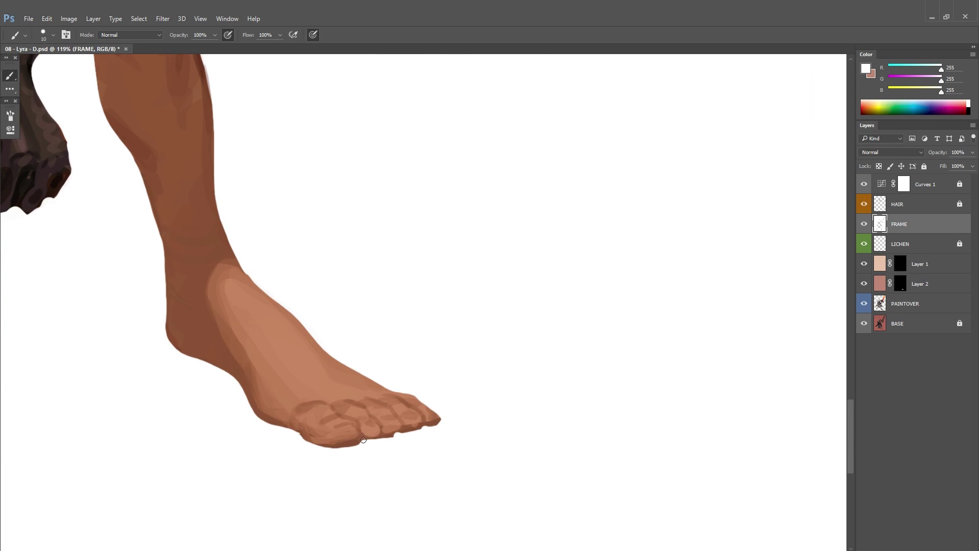
Step: Select Layer 2 and merge it with Layer 1 into a single unmasked layer
{"action": "scroll", "coordinate": [399, 434], "scroll_direction": "down", "scroll_amount": 7}
{"action": "left_click", "coordinate": [919, 283]}
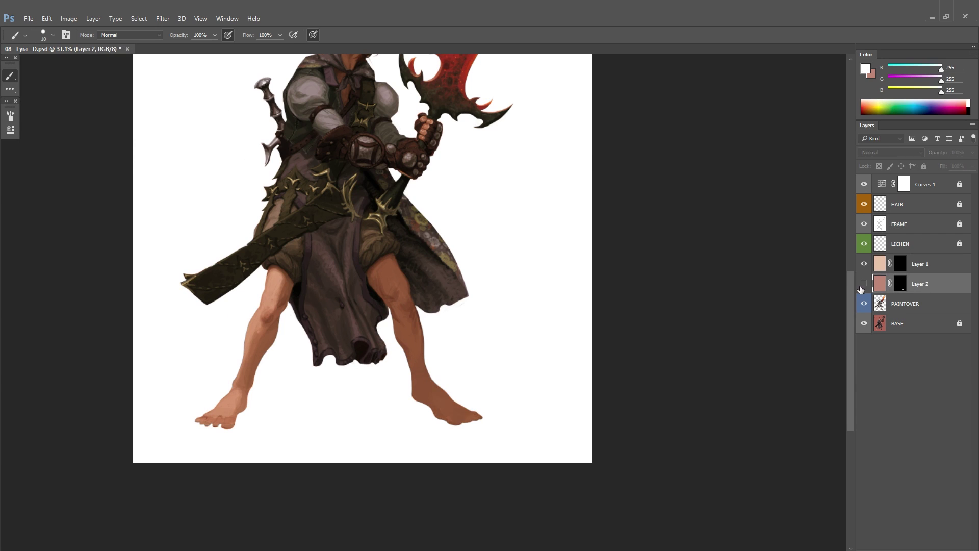
{"action": "key", "text": "ctrl+e"}
Step: Sample a dark reddish brown and paint the creases between the toes and the toenails on the darker foot
{"action": "scroll", "coordinate": [372, 343], "scroll_direction": "up", "scroll_amount": 5}
{"action": "left_click", "coordinate": [371, 343], "text": "alt"}
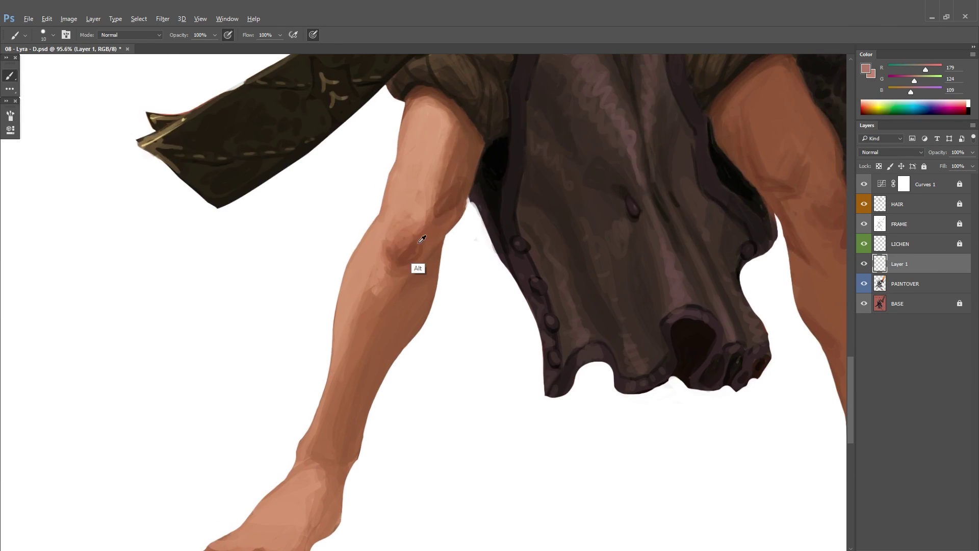
{"action": "scroll", "coordinate": [392, 329], "scroll_direction": "down", "scroll_amount": 3}
{"action": "scroll", "coordinate": [430, 341], "scroll_direction": "up", "scroll_amount": 2}
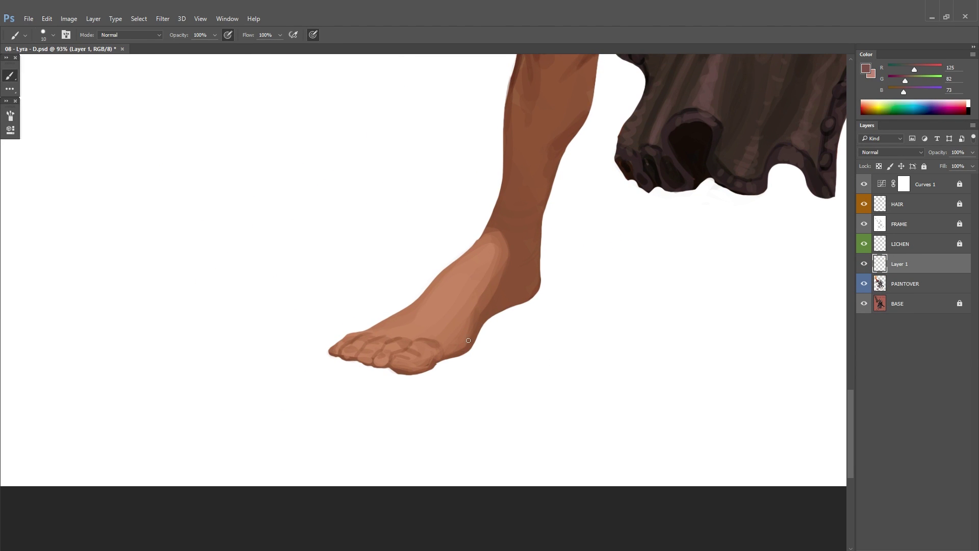
{"action": "left_click", "coordinate": [418, 335], "text": "alt"}
{"action": "scroll", "coordinate": [409, 338], "scroll_direction": "up", "scroll_amount": 1}
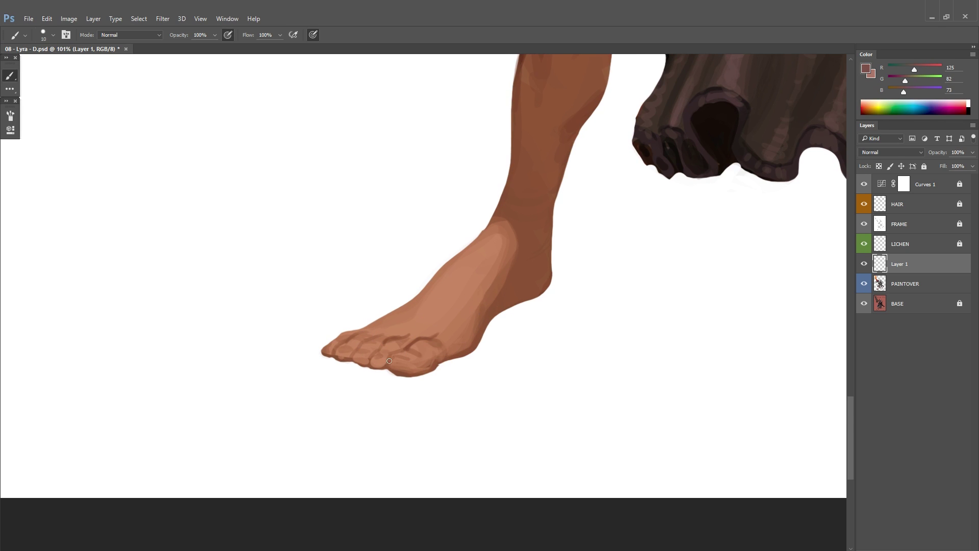
{"action": "scroll", "coordinate": [388, 360], "scroll_direction": "up", "scroll_amount": 3}
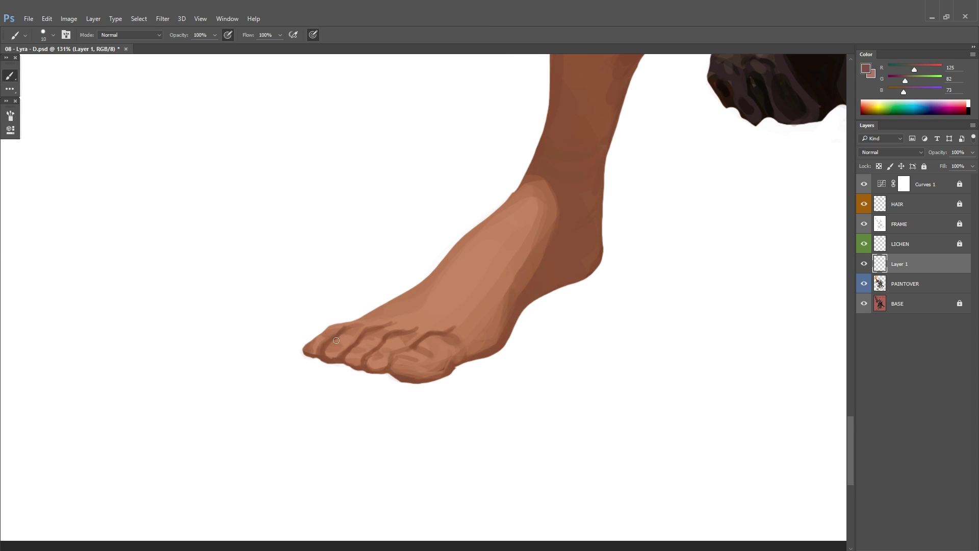
{"action": "left_click_drag", "start_coordinate": [335, 340], "coordinate": [278, 349]}
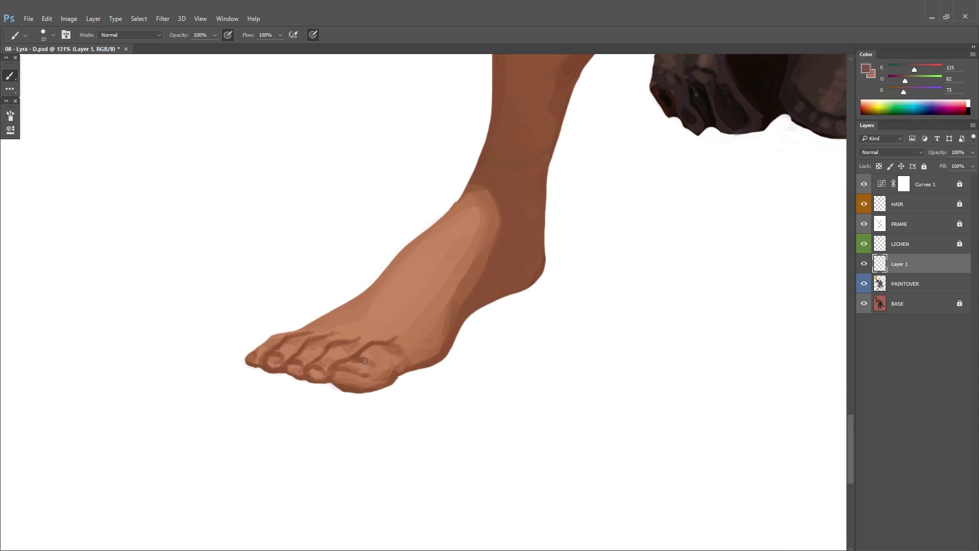
{"action": "left_click_drag", "start_coordinate": [364, 360], "coordinate": [306, 412]}
Step: Enlarge the brush to 42 px and shade the big toe joint and tendons across the darker foot's instep
{"action": "right_click", "coordinate": [363, 373]}
{"action": "left_click_drag", "start_coordinate": [436, 361], "coordinate": [449, 361]}
{"action": "key", "text": "Return"}
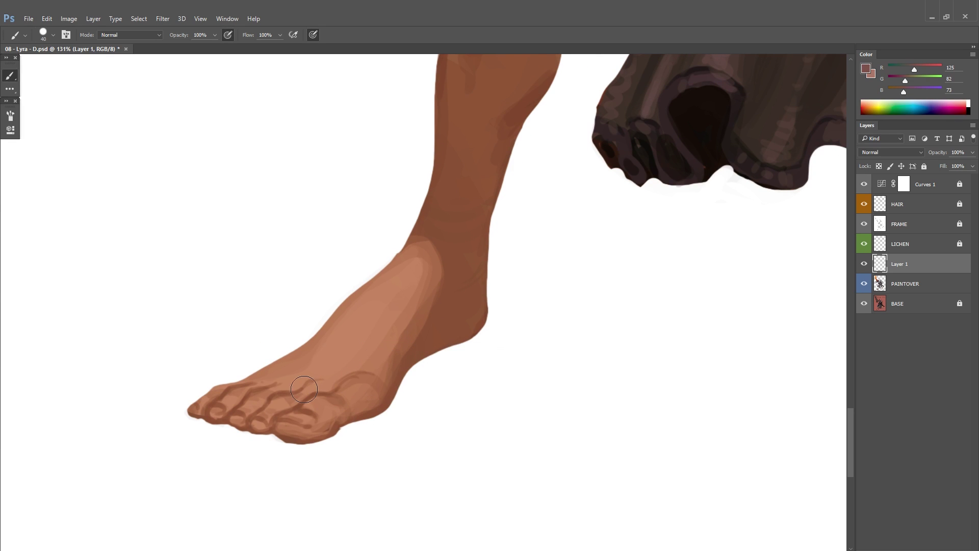
{"action": "right_click", "coordinate": [349, 385]}
{"action": "left_click_drag", "start_coordinate": [364, 369], "coordinate": [353, 393]}
{"action": "right_click", "coordinate": [354, 393]}
{"action": "key", "text": "Return"}
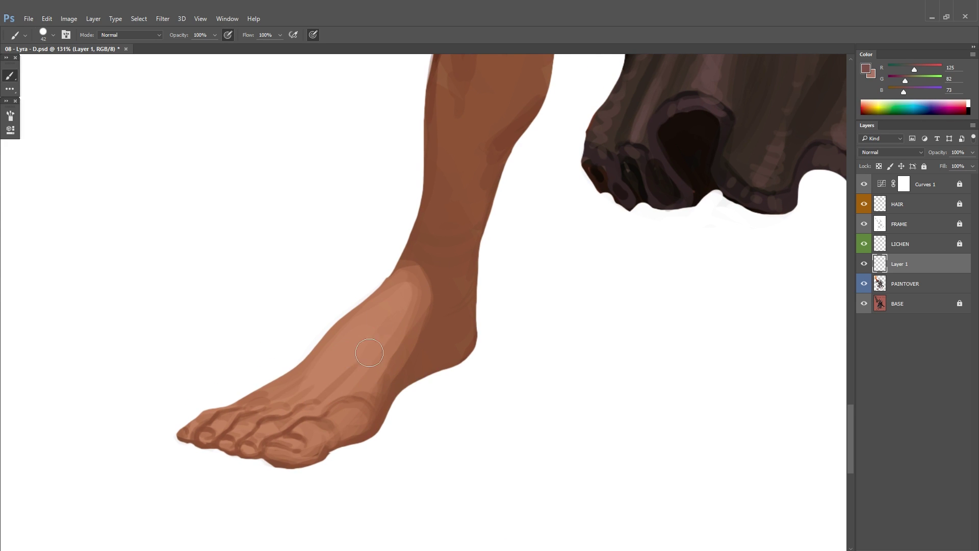
Step: Paint over the old toe details of the lighter foot with a mid skin tone on Layer 1
{"action": "scroll", "coordinate": [430, 273], "scroll_direction": "down", "scroll_amount": 5}
{"action": "left_click_drag", "start_coordinate": [542, 323], "coordinate": [190, 376]}
{"action": "scroll", "coordinate": [190, 376], "scroll_direction": "up", "scroll_amount": 3}
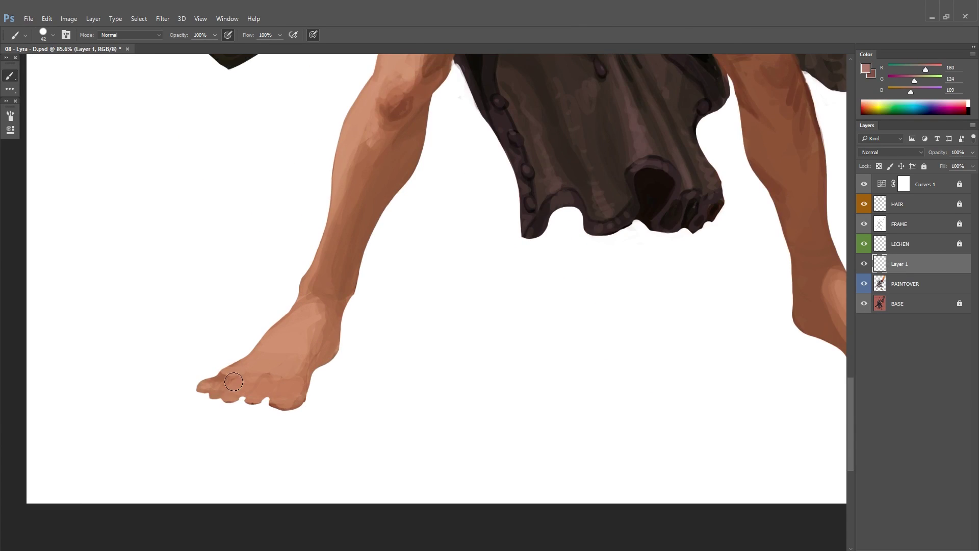
Step: Reduce the brush to 8 px, sample the dark brown and outline the smaller toes and toenails of the lighter foot
{"action": "scroll", "coordinate": [233, 382], "scroll_direction": "up", "scroll_amount": 3}
{"action": "right_click", "coordinate": [498, 301]}
{"action": "key", "text": "Return"}
{"action": "mouse_move", "coordinate": [510, 360]}
{"action": "left_mouse_down"}
{"action": "mouse_move", "coordinate": [332, 358]}
{"action": "mouse_move", "coordinate": [363, 358]}
{"action": "left_mouse_up"}
{"action": "left_click", "coordinate": [310, 367], "text": "alt"}
{"action": "mouse_move", "coordinate": [298, 380]}
{"action": "left_mouse_down"}
{"action": "mouse_move", "coordinate": [310, 367]}
{"action": "mouse_move", "coordinate": [356, 361]}
{"action": "left_mouse_up"}
{"action": "left_click_drag", "start_coordinate": [281, 378], "coordinate": [308, 353]}
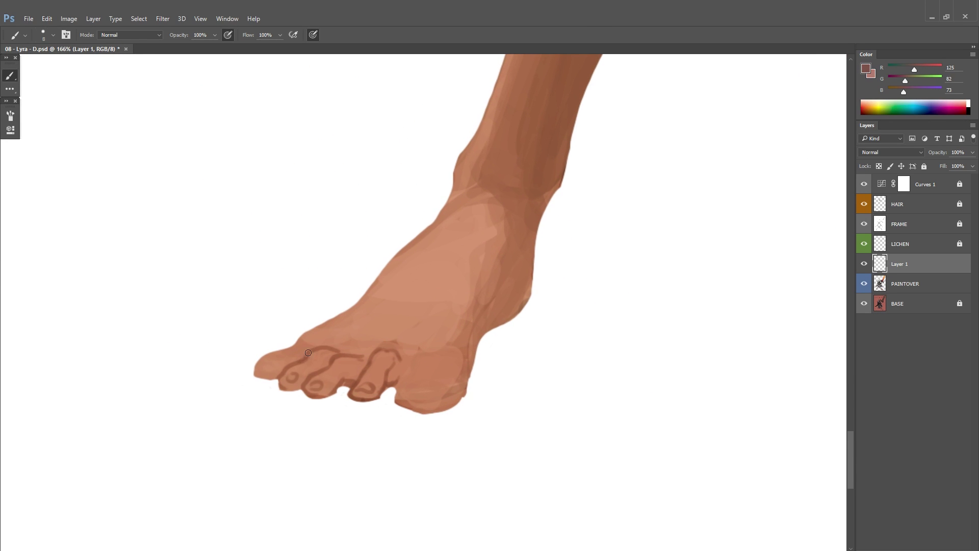
Step: Outline the lighter foot's big toe and its nail, and shade the tendons with the brush enlarged to 25 px
{"action": "left_click_drag", "start_coordinate": [399, 355], "coordinate": [461, 358]}
{"action": "mouse_move", "coordinate": [437, 341]}
{"action": "left_mouse_down"}
{"action": "mouse_move", "coordinate": [363, 344]}
{"action": "mouse_move", "coordinate": [388, 361]}
{"action": "mouse_move", "coordinate": [365, 390]}
{"action": "left_mouse_up"}
{"action": "right_click", "coordinate": [362, 338]}
{"action": "key", "text": "Return"}
{"action": "key", "text": "bracketright"}
{"action": "key", "text": "bracketright"}
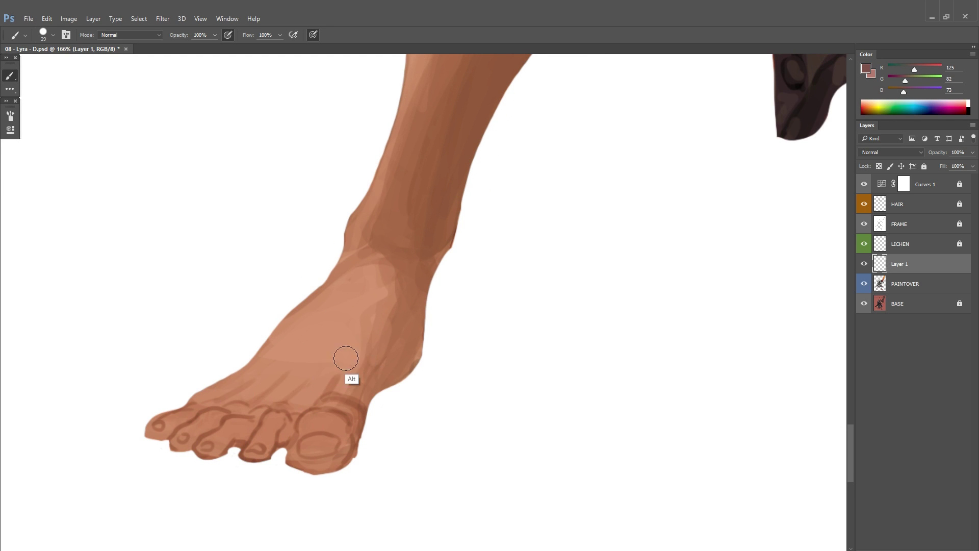
{"action": "scroll", "coordinate": [385, 355], "scroll_direction": "down", "scroll_amount": 2}
{"action": "scroll", "coordinate": [385, 355], "scroll_direction": "down", "scroll_amount": 4}
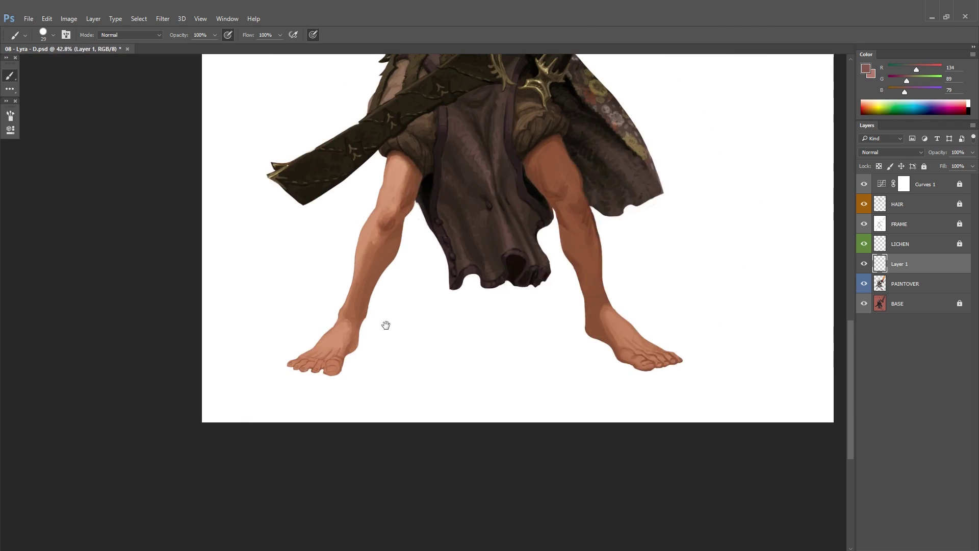
Step: Tone down the lighter foot's toes with sampled mid skin tones, using the brush at 108 px and 62 px
{"action": "scroll", "coordinate": [581, 277], "scroll_direction": "right", "scroll_amount": 3}
{"action": "key", "text": "ctrl+shift+n"}
{"action": "key", "text": "Escape"}
{"action": "scroll", "coordinate": [613, 349], "scroll_direction": "up", "scroll_amount": 2}
{"action": "scroll", "coordinate": [208, 349], "scroll_direction": "up", "scroll_amount": 2}
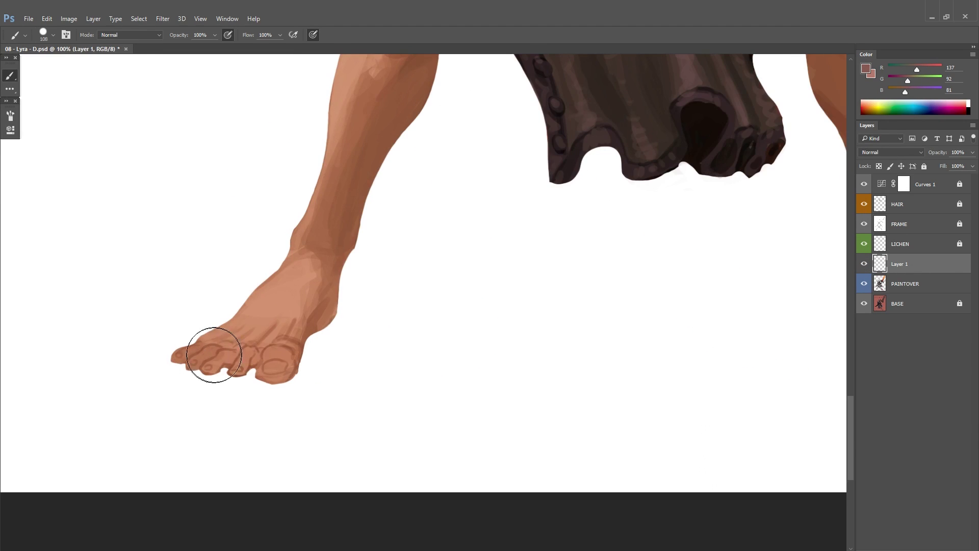
{"action": "scroll", "coordinate": [378, 328], "scroll_direction": "down", "scroll_amount": 2}
{"action": "scroll", "coordinate": [417, 277], "scroll_direction": "up", "scroll_amount": 1}
{"action": "left_click", "coordinate": [280, 308], "text": "alt"}
{"action": "scroll", "coordinate": [280, 308], "scroll_direction": "up", "scroll_amount": 1}
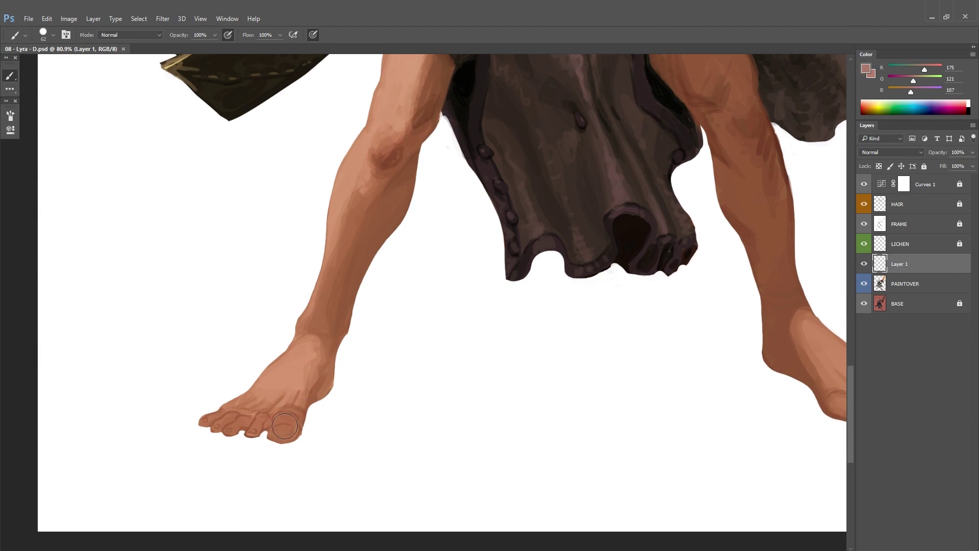
Step: Choose a dark reddish brown, lower the brush opacity to 50% and shade the toe joints and creases of the feet
{"action": "left_click", "coordinate": [865, 68]}
{"action": "left_click", "coordinate": [807, 271]}
{"action": "scroll", "coordinate": [339, 366], "scroll_direction": "up", "scroll_amount": 2}
{"action": "right_click", "coordinate": [362, 282]}
{"action": "key", "text": "Escape"}
{"action": "left_click", "coordinate": [339, 365]}
{"action": "right_click", "coordinate": [403, 349]}
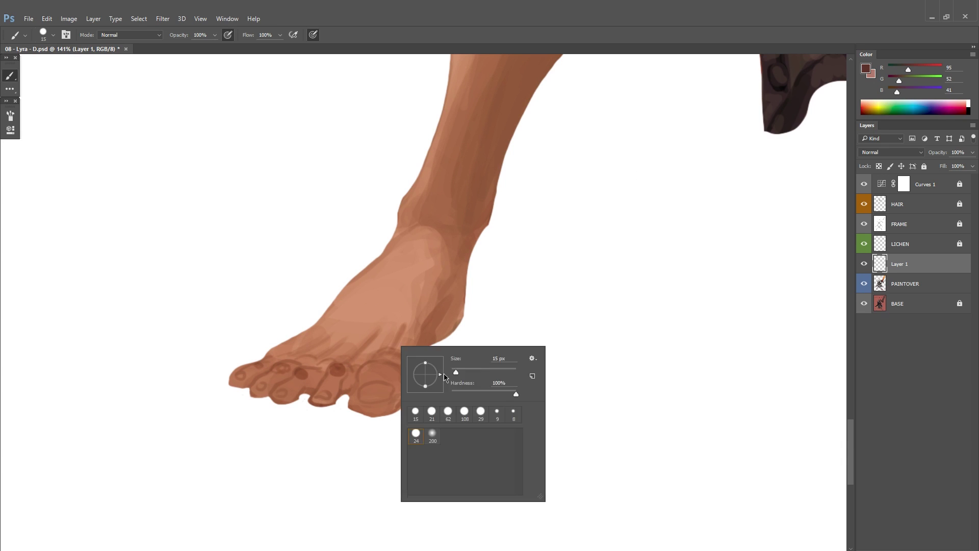
{"action": "key", "text": "Escape"}
{"action": "key", "text": "5"}
{"action": "mouse_move", "coordinate": [463, 327]}
{"action": "left_mouse_down"}
{"action": "mouse_move", "coordinate": [393, 359]}
{"action": "mouse_move", "coordinate": [245, 367]}
{"action": "mouse_move", "coordinate": [300, 367]}
{"action": "left_mouse_up"}
{"action": "mouse_move", "coordinate": [311, 362]}
{"action": "left_mouse_down"}
{"action": "mouse_move", "coordinate": [368, 357]}
{"action": "mouse_move", "coordinate": [421, 375]}
{"action": "left_mouse_up"}
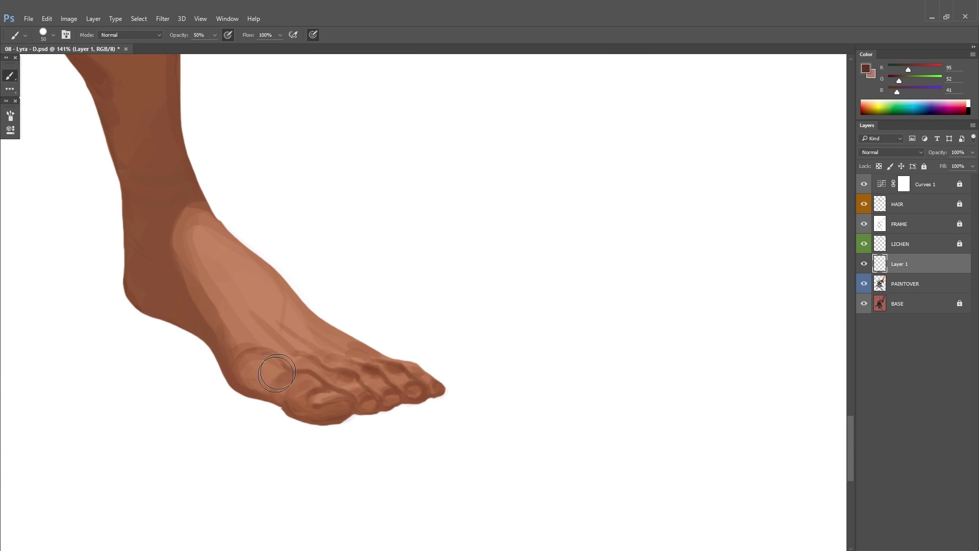
Step: Restore the brush to 100% opacity and darken the gaps between the lighter foot's toes with sampled browns, reducing the brush to 14 px
{"action": "key", "text": "ctrl+minus"}
{"action": "right_click", "coordinate": [557, 257]}
{"action": "double_click", "coordinate": [594, 321]}
{"action": "key", "text": "d"}
{"action": "key", "text": "0"}
{"action": "key", "text": "ctrl+minus"}
{"action": "key", "text": "bracketleft"}
{"action": "left_click_drag", "start_coordinate": [575, 349], "coordinate": [252, 375]}
{"action": "mouse_move", "coordinate": [275, 389]}
{"action": "left_mouse_down"}
{"action": "mouse_move", "coordinate": [304, 362]}
{"action": "mouse_move", "coordinate": [289, 399]}
{"action": "left_mouse_up"}
{"action": "key", "text": "bracketleft"}
{"action": "left_click_drag", "start_coordinate": [139, 394], "coordinate": [78, 390]}
{"action": "key", "text": "bracketleft"}
{"action": "left_click", "coordinate": [149, 364], "text": "alt"}
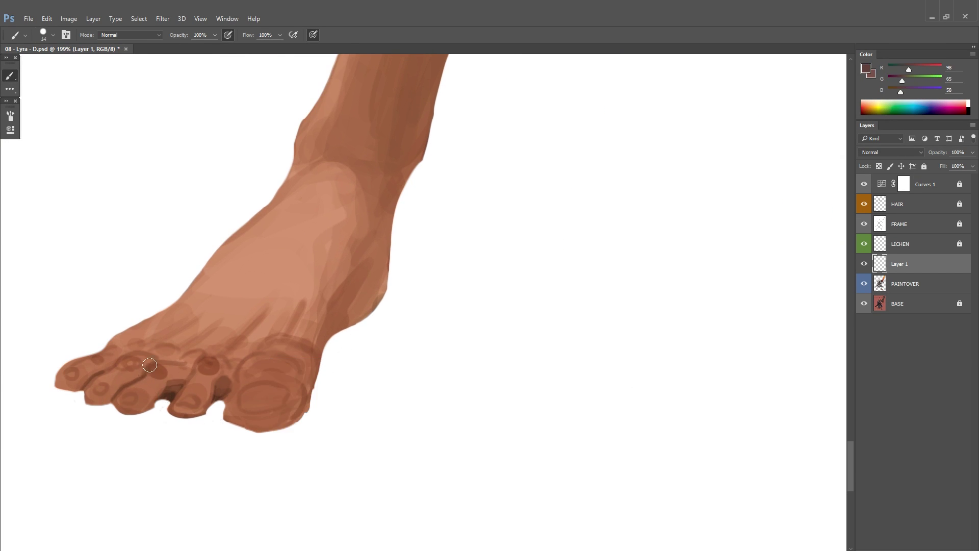
Step: Outline the lighter foot's big toenail and the creases between its toes in dark brown with a 9 px brush
{"action": "left_click_drag", "start_coordinate": [372, 337], "coordinate": [413, 309]}
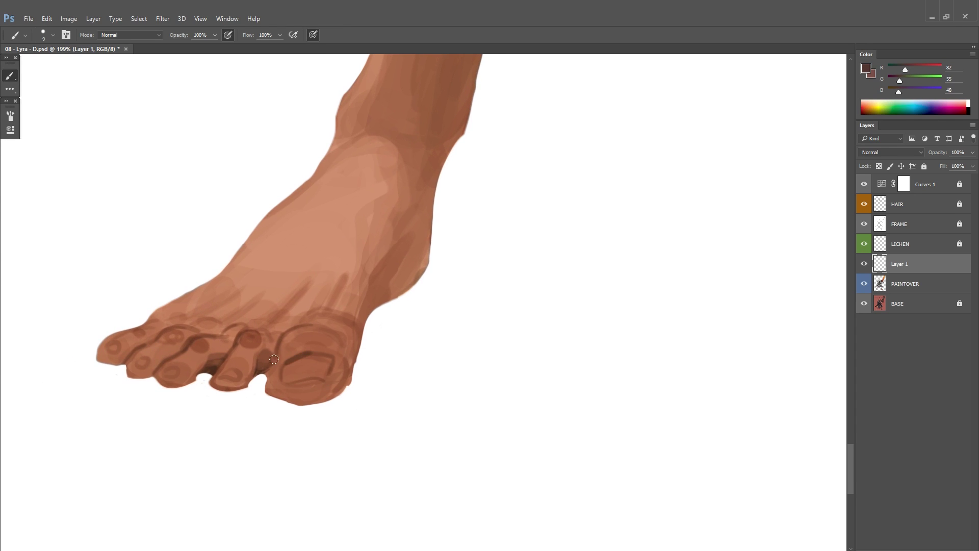
{"action": "left_click_drag", "start_coordinate": [327, 357], "coordinate": [265, 384]}
{"action": "scroll", "coordinate": [254, 367], "scroll_direction": "down", "scroll_amount": 3}
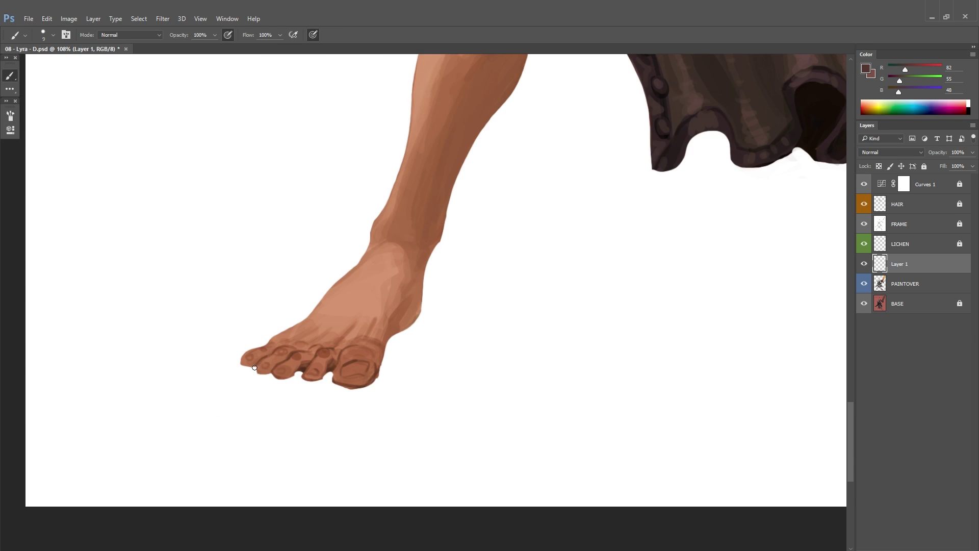
{"action": "scroll", "coordinate": [291, 345], "scroll_direction": "up", "scroll_amount": 2}
{"action": "left_click_drag", "start_coordinate": [295, 363], "coordinate": [313, 374]}
Step: Enlarge the brush to 14 px, pick a light pink and paint the lighter foot's toenails
{"action": "right_click", "coordinate": [394, 343]}
{"action": "mouse_move", "coordinate": [448, 343]}
{"action": "left_mouse_down"}
{"action": "mouse_move", "coordinate": [391, 342]}
{"action": "mouse_move", "coordinate": [347, 328]}
{"action": "mouse_move", "coordinate": [413, 343]}
{"action": "left_mouse_up"}
{"action": "left_click", "coordinate": [300, 363]}
{"action": "left_click", "coordinate": [866, 68]}
{"action": "left_click", "coordinate": [625, 327]}
{"action": "left_click", "coordinate": [612, 295]}
{"action": "key", "text": "Return"}
{"action": "key", "text": "b"}
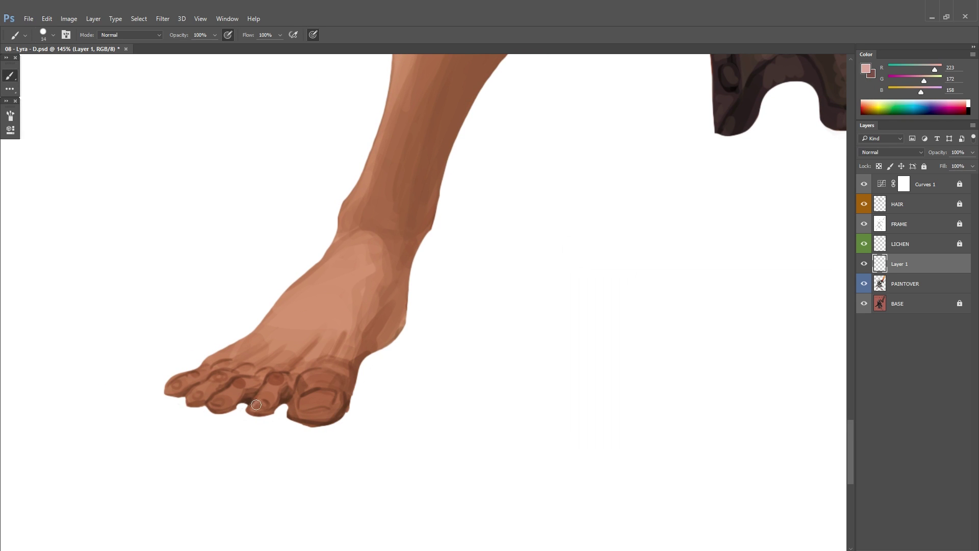
{"action": "left_click", "coordinate": [320, 391], "text": "alt"}
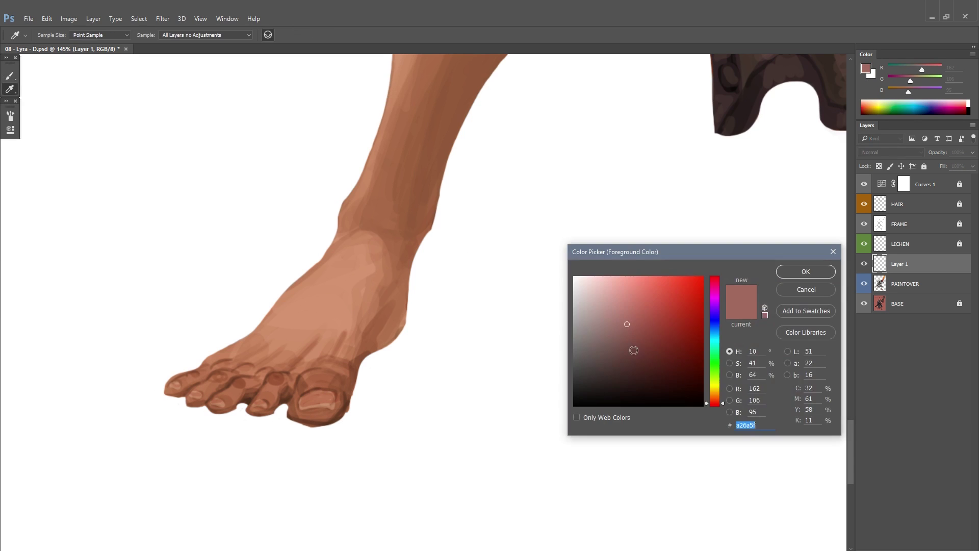
Step: Reduce the brush to 7 px and refine the lighter foot's toenails with white highlights and sampled skin tones
{"action": "left_click", "coordinate": [368, 374], "text": "alt"}
{"action": "key", "text": "bracketleft"}
{"action": "key", "text": "bracketleft"}
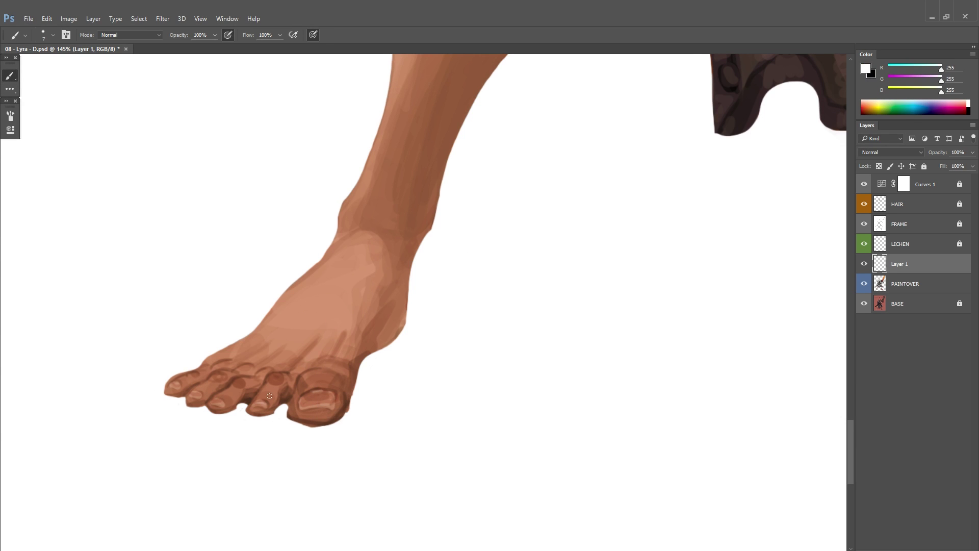
{"action": "left_click", "coordinate": [308, 409], "text": "alt"}
{"action": "left_click_drag", "start_coordinate": [308, 410], "coordinate": [278, 433]}
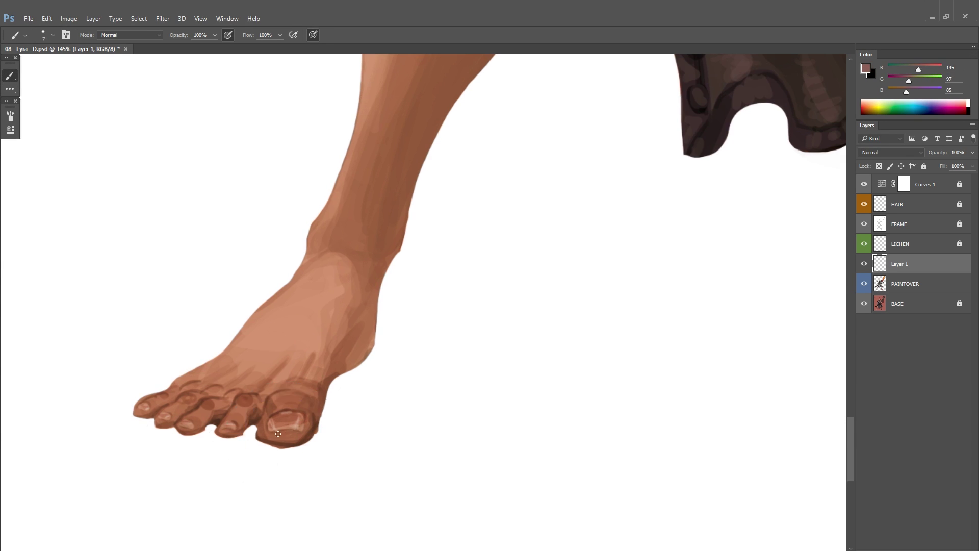
{"action": "left_click", "coordinate": [335, 356], "text": "alt"}
{"action": "scroll", "coordinate": [458, 339], "scroll_direction": "down", "scroll_amount": 4}
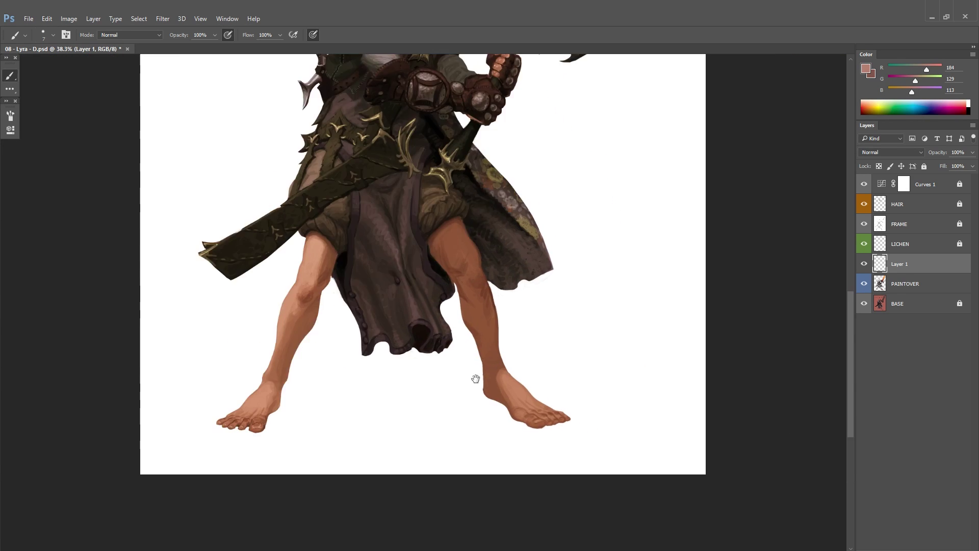
Step: Paint the darker foot's toenails with sampled skin tones and add a white highlight along the big toenail
{"action": "scroll", "coordinate": [315, 396], "scroll_direction": "up", "scroll_amount": 3}
{"action": "scroll", "coordinate": [315, 396], "scroll_direction": "up", "scroll_amount": 3}
{"action": "scroll", "coordinate": [424, 346], "scroll_direction": "down", "scroll_amount": 2}
{"action": "scroll", "coordinate": [455, 365], "scroll_direction": "up", "scroll_amount": 2}
{"action": "left_click", "coordinate": [455, 364], "text": "alt"}
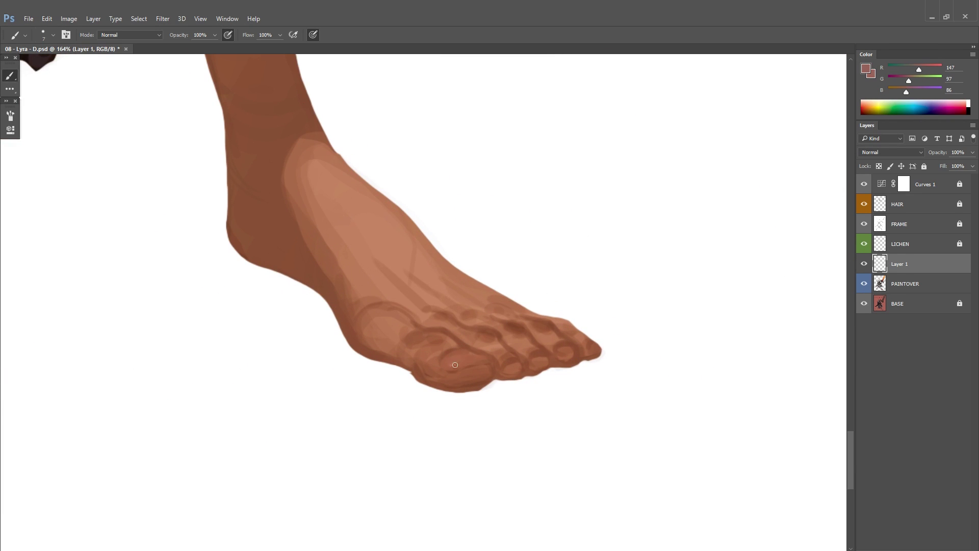
{"action": "left_click", "coordinate": [564, 353], "text": "alt"}
{"action": "left_click_drag", "start_coordinate": [452, 371], "coordinate": [491, 362]}
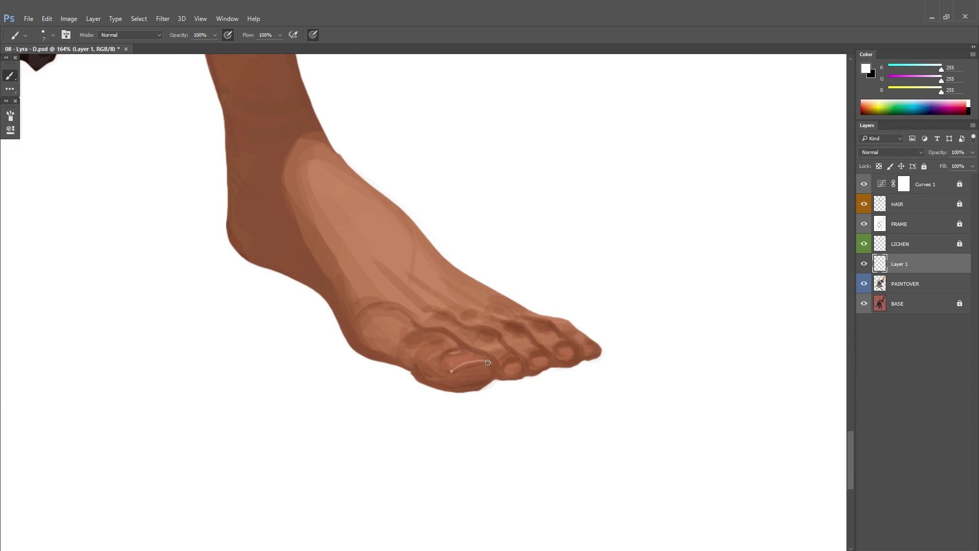
Step: Draw dark brown creases between the darker foot's toes, and shade the ball of the foot with an 18 px brush
{"action": "left_click", "coordinate": [524, 324], "text": "alt"}
{"action": "left_click_drag", "start_coordinate": [451, 333], "coordinate": [500, 380]}
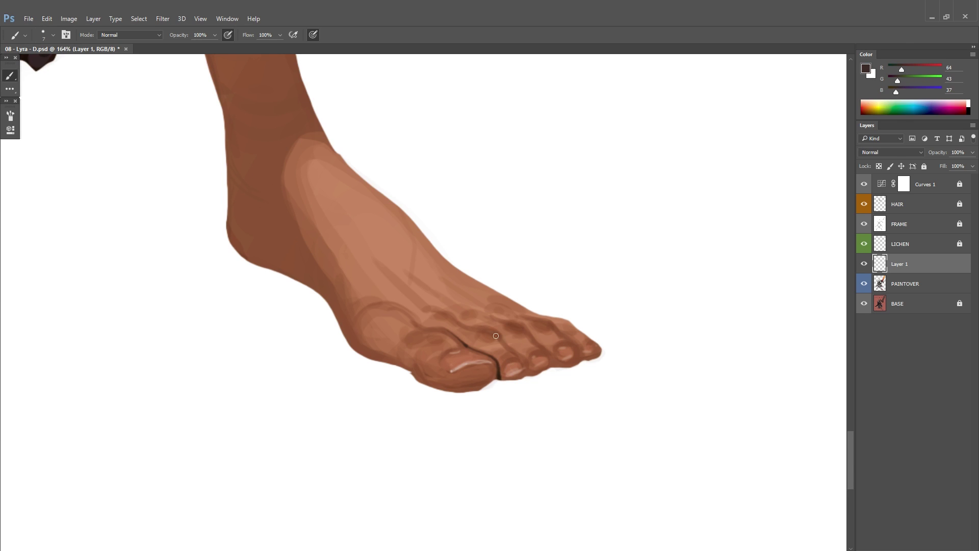
{"action": "right_click", "coordinate": [577, 342]}
{"action": "right_click", "coordinate": [629, 325]}
{"action": "type", "text": "18"}
{"action": "key", "text": "Return"}
{"action": "right_click", "coordinate": [426, 361]}
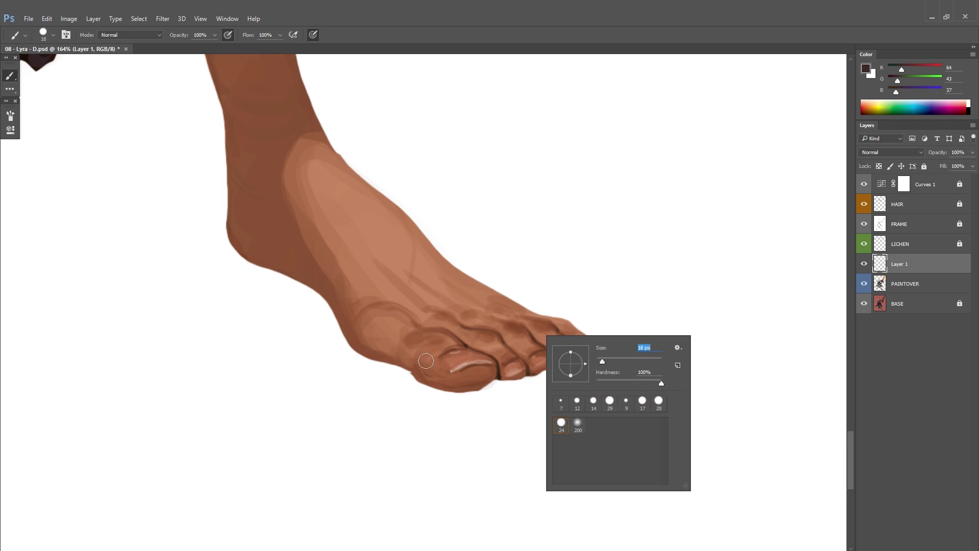
{"action": "left_click", "coordinate": [425, 361], "text": "alt"}
{"action": "left_click_drag", "start_coordinate": [373, 366], "coordinate": [393, 381]}
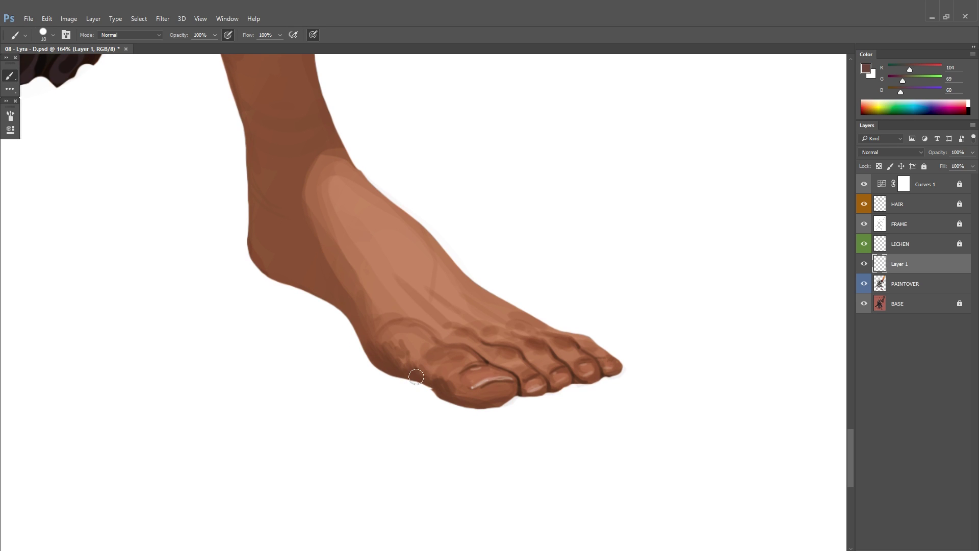
Step: Enlarge the brush to 40 px and shade the lighter foot's heel and inner edge with a sampled dark brown
{"action": "left_click", "coordinate": [378, 360], "text": "alt"}
{"action": "key", "text": "bracketright"}
{"action": "key", "text": "bracketright"}
{"action": "key", "text": "bracketright"}
{"action": "scroll", "coordinate": [509, 388], "scroll_direction": "down", "scroll_amount": 5}
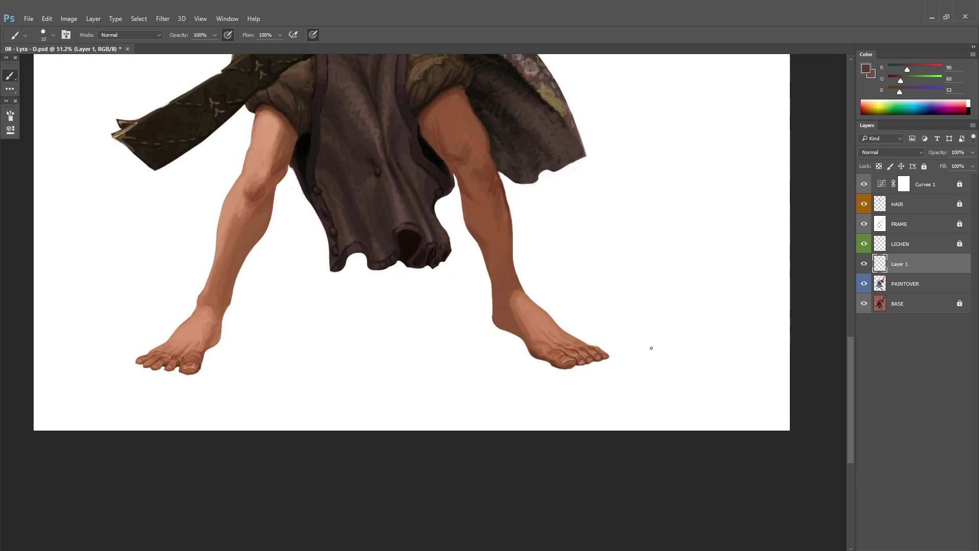
{"action": "scroll", "coordinate": [489, 333], "scroll_direction": "up", "scroll_amount": 3}
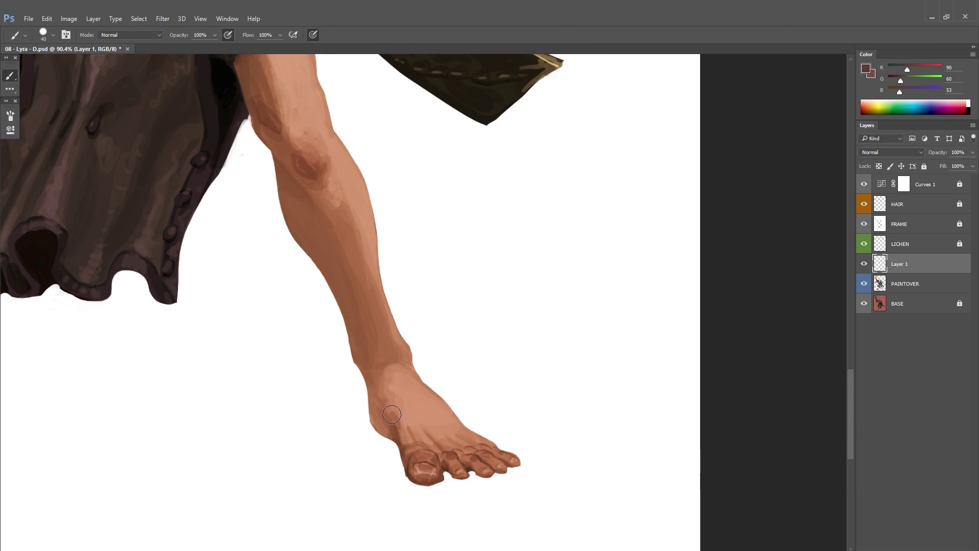
{"action": "left_click_drag", "start_coordinate": [391, 413], "coordinate": [360, 393]}
{"action": "scroll", "coordinate": [361, 393], "scroll_direction": "down", "scroll_amount": 4}
{"action": "scroll", "coordinate": [225, 396], "scroll_direction": "up", "scroll_amount": 3}
{"action": "left_click_drag", "start_coordinate": [239, 337], "coordinate": [225, 378]}
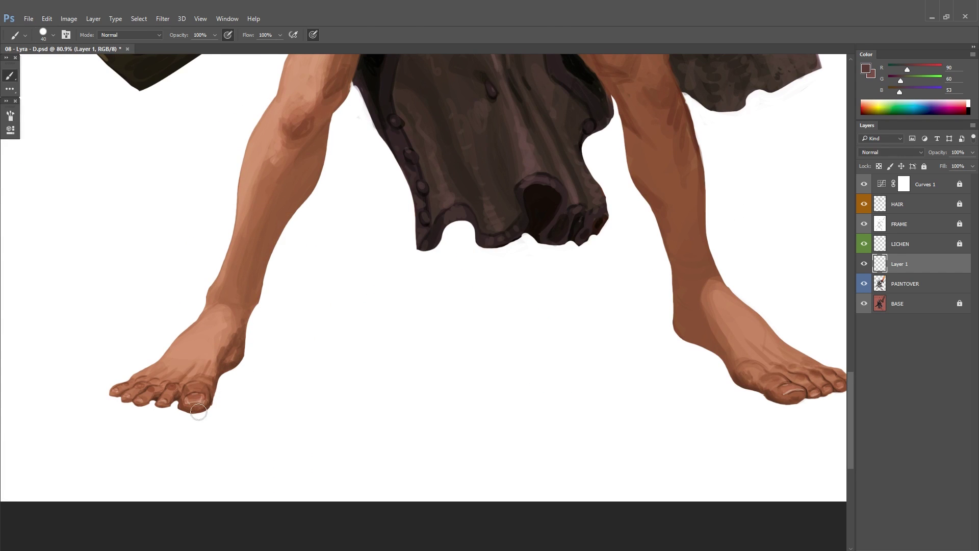
Step: Sample a darker brown and dab mottled shading around the darker foot's heel and ankle with the 40 px brush
{"action": "scroll", "coordinate": [198, 412], "scroll_direction": "down", "scroll_amount": 2}
{"action": "scroll", "coordinate": [546, 347], "scroll_direction": "up", "scroll_amount": 2}
{"action": "scroll", "coordinate": [545, 317], "scroll_direction": "up", "scroll_amount": 2}
{"action": "scroll", "coordinate": [501, 397], "scroll_direction": "down", "scroll_amount": 2}
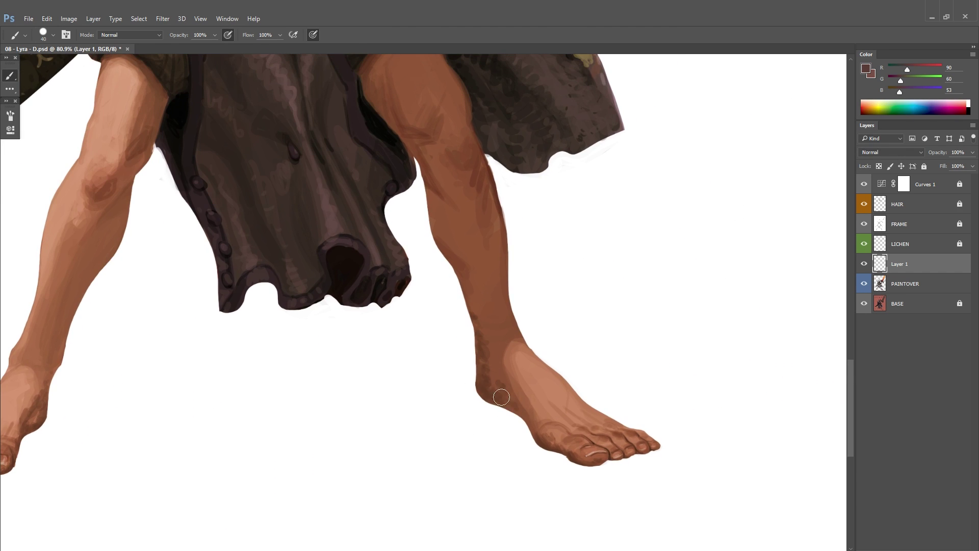
{"action": "left_click", "coordinate": [480, 377], "text": "alt"}
{"action": "mouse_move", "coordinate": [474, 357]}
{"action": "left_mouse_down"}
{"action": "mouse_move", "coordinate": [485, 393]}
{"action": "mouse_move", "coordinate": [502, 403]}
{"action": "left_mouse_up"}
Step: Reduce the brush to 17 px and extend the dark mottling along the side of the darker foot toward the big toe
{"action": "scroll", "coordinate": [509, 397], "scroll_direction": "down", "scroll_amount": 2}
{"action": "scroll", "coordinate": [510, 398], "scroll_direction": "right", "scroll_amount": 2}
{"action": "right_click", "coordinate": [601, 311]}
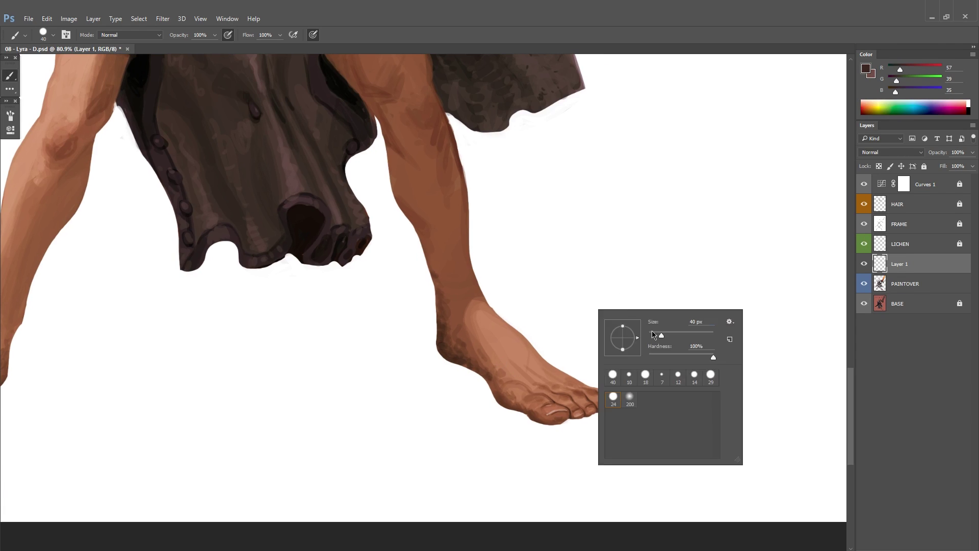
{"action": "left_click_drag", "start_coordinate": [663, 321], "coordinate": [652, 321]}
{"action": "left_click_drag", "start_coordinate": [494, 388], "coordinate": [509, 404]}
{"action": "scroll", "coordinate": [562, 403], "scroll_direction": "down", "scroll_amount": 2}
Step: Reduce the brush to 6 px and refine the fine dark details around the toes of both feet
{"action": "right_click", "coordinate": [582, 316]}
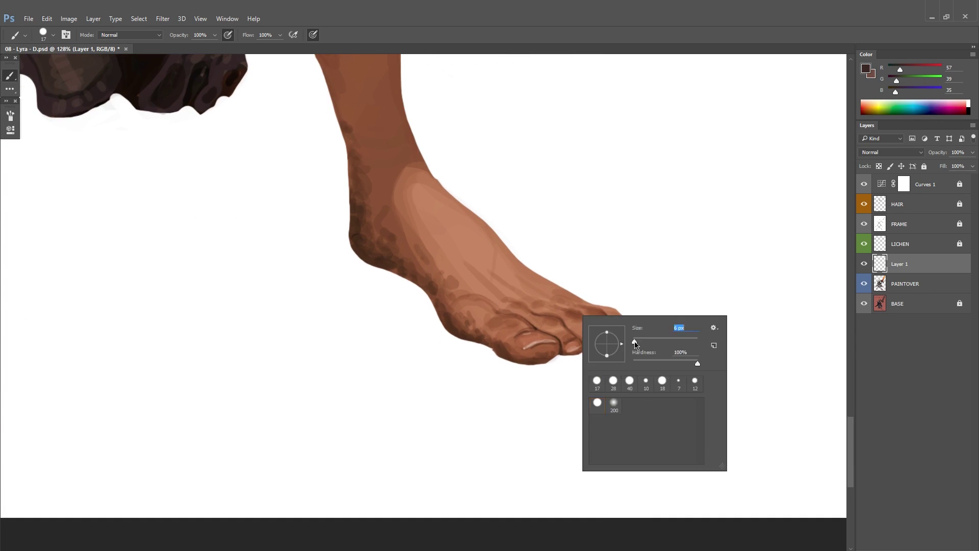
{"action": "left_click_drag", "start_coordinate": [663, 334], "coordinate": [637, 334]}
{"action": "scroll", "coordinate": [528, 376], "scroll_direction": "down", "scroll_amount": 3}
{"action": "scroll", "coordinate": [529, 376], "scroll_direction": "up", "scroll_amount": 3}
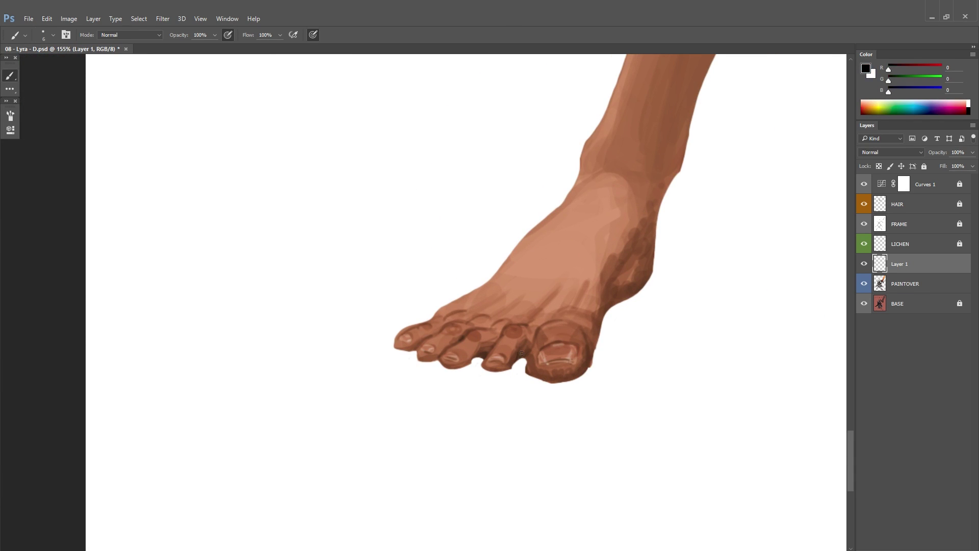
{"action": "scroll", "coordinate": [585, 339], "scroll_direction": "down", "scroll_amount": 1}
{"action": "scroll", "coordinate": [530, 336], "scroll_direction": "up", "scroll_amount": 1}
{"action": "left_click_drag", "start_coordinate": [765, 352], "coordinate": [127, 339]}
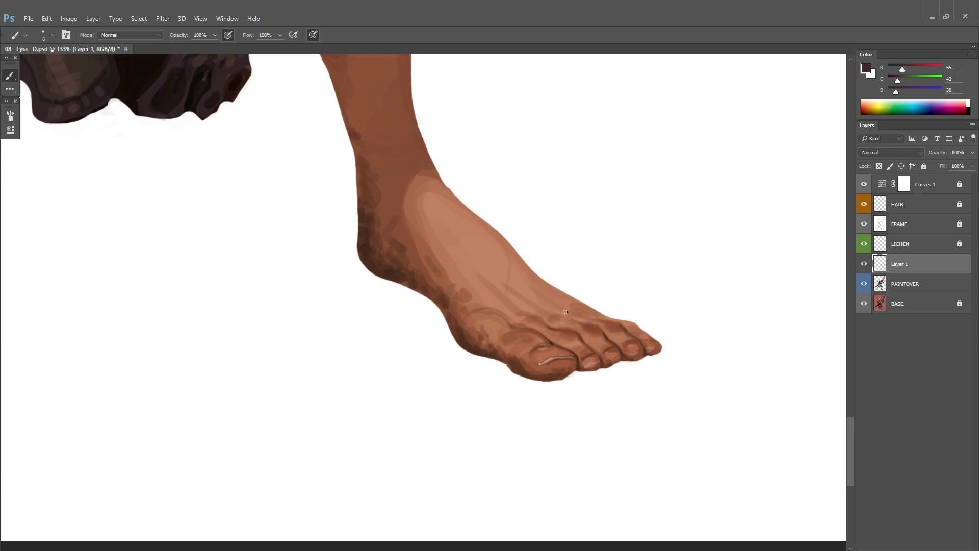
Step: Add a new layer above Layer 1 and paint small light skin-tone highlights on the darker foot's toe joints
{"action": "left_click", "coordinate": [866, 69]}
{"action": "left_click", "coordinate": [806, 271]}
{"action": "key", "text": "ctrl+shift+alt+n"}
{"action": "left_click_drag", "start_coordinate": [576, 337], "coordinate": [499, 317]}
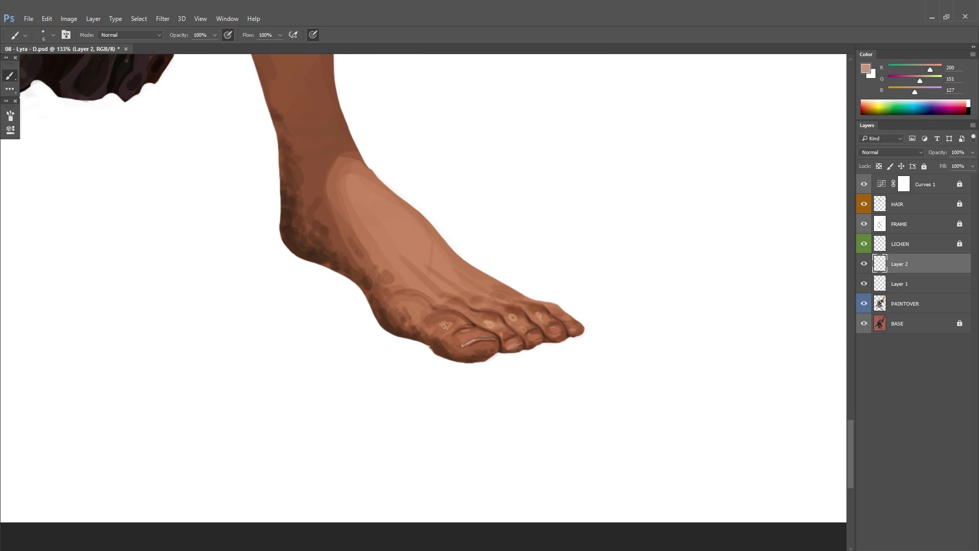
Step: Add the same light skin-tone highlights to the lighter foot, enlarging the brush to 15 px
{"action": "scroll", "coordinate": [542, 371], "scroll_direction": "down", "scroll_amount": 3}
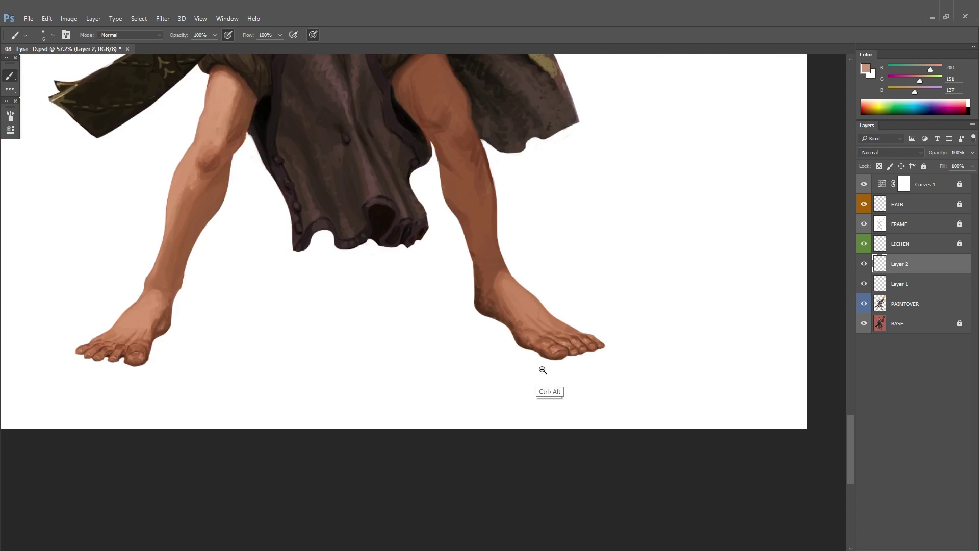
{"action": "scroll", "coordinate": [500, 350], "scroll_direction": "up", "scroll_amount": 3}
{"action": "left_click_drag", "start_coordinate": [357, 305], "coordinate": [714, 306]}
{"action": "key", "text": "bracketright"}
{"action": "scroll", "coordinate": [332, 301], "scroll_direction": "down", "scroll_amount": 6}
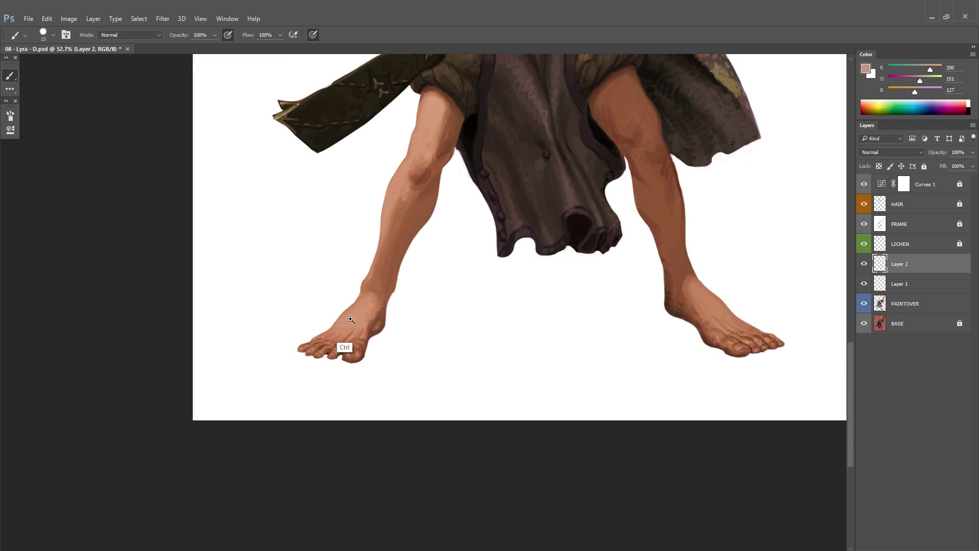
Step: Merge Layer 2 into Layer 1 and merge the result down into the PAINTOVER layer
{"action": "key", "text": "ctrl+e"}
{"action": "scroll", "coordinate": [510, 357], "scroll_direction": "up", "scroll_amount": 10}
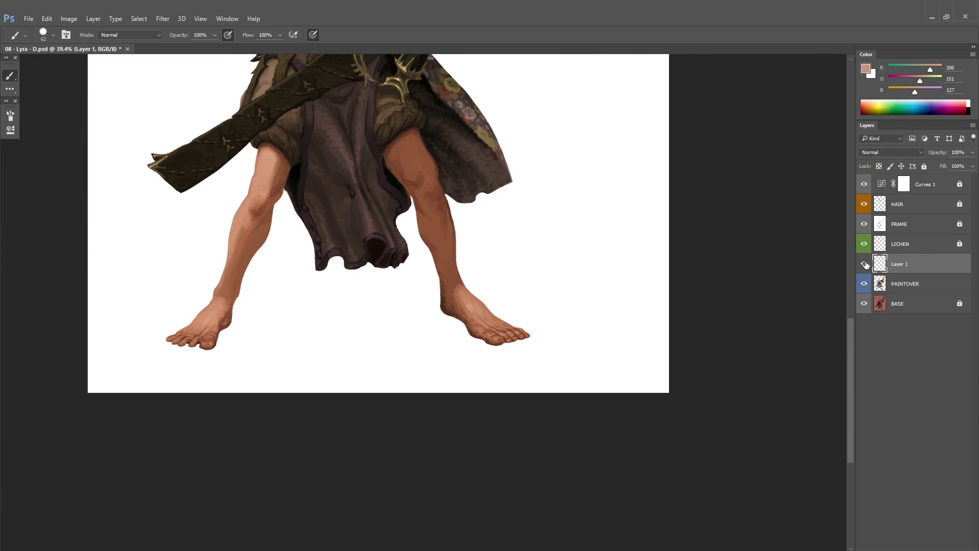
{"action": "key", "text": "ctrl+e"}
Step: Shrink the brush and clean up the outer contour of the lighter leg with white on the PAINTOVER layer
{"action": "key", "text": "d"}
{"action": "key", "text": "bracketleft"}
{"action": "key", "text": "bracketleft"}
{"action": "key", "text": "bracketleft"}
{"action": "key", "text": "bracketleft"}
{"action": "key", "text": "bracketleft"}
{"action": "key", "text": "bracketleft"}
{"action": "key", "text": "bracketleft"}
{"action": "key", "text": "bracketleft"}
{"action": "scroll", "coordinate": [385, 321], "scroll_direction": "down", "scroll_amount": 4}
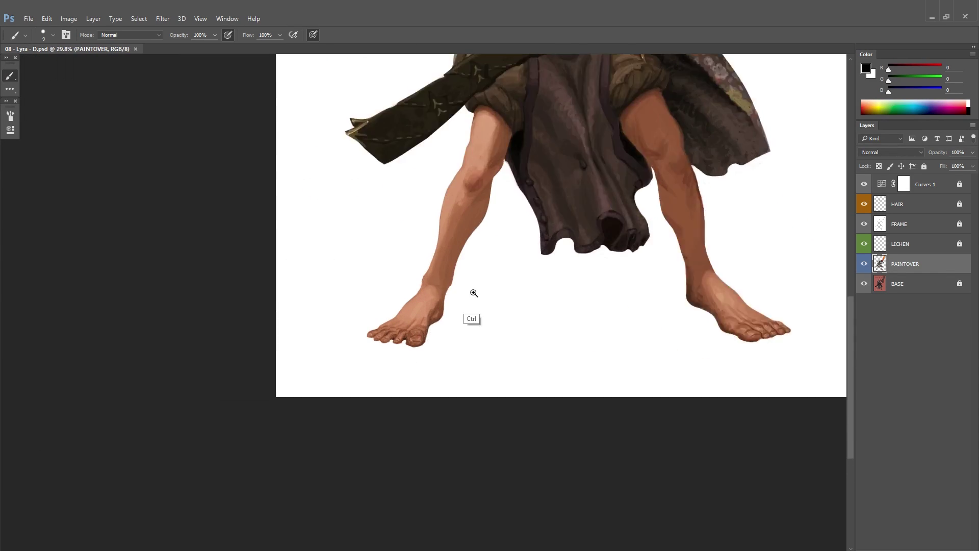
{"action": "scroll", "coordinate": [472, 290], "scroll_direction": "up", "scroll_amount": 3}
{"action": "left_click", "coordinate": [476, 291], "text": "alt"}
{"action": "scroll", "coordinate": [476, 290], "scroll_direction": "down", "scroll_amount": 3}
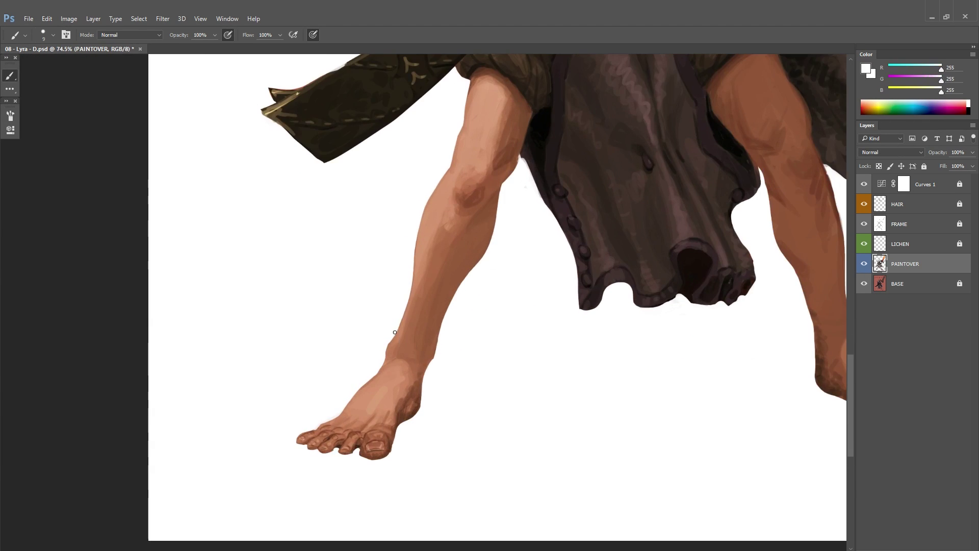
Step: Touch up the legs' shading with a sampled dark brown and a 26 px brush, and save the document
{"action": "scroll", "coordinate": [510, 306], "scroll_direction": "up", "scroll_amount": 2}
{"action": "left_click", "coordinate": [481, 336], "text": "alt"}
{"action": "scroll", "coordinate": [509, 326], "scroll_direction": "down", "scroll_amount": 5}
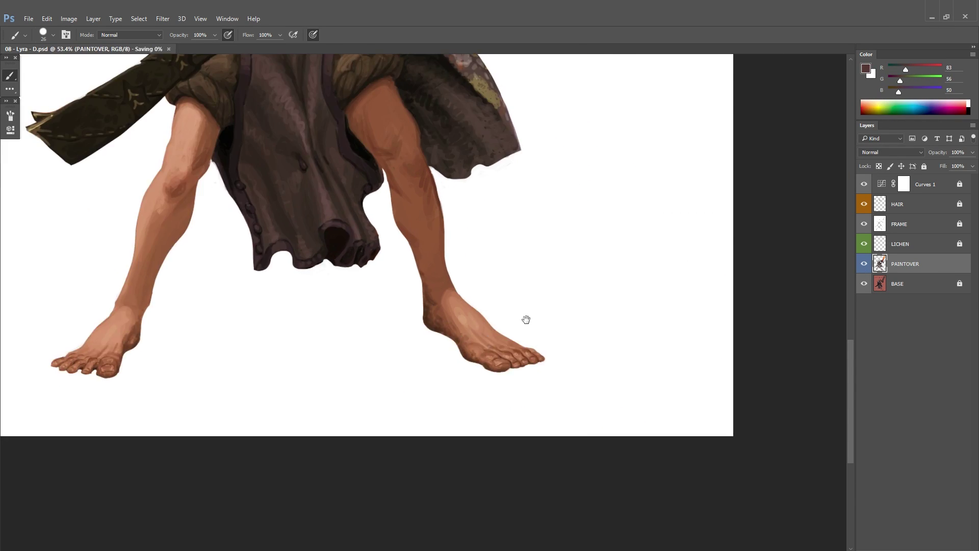
Step: Add a new layer above PAINTOVER and brush white at 30% opacity over the round metal guard on the forearm
{"action": "key", "text": "ctrl+shift+alt+n"}
{"action": "key", "text": "d"}
{"action": "key", "text": "x"}
{"action": "scroll", "coordinate": [745, 207], "scroll_direction": "up", "scroll_amount": 3}
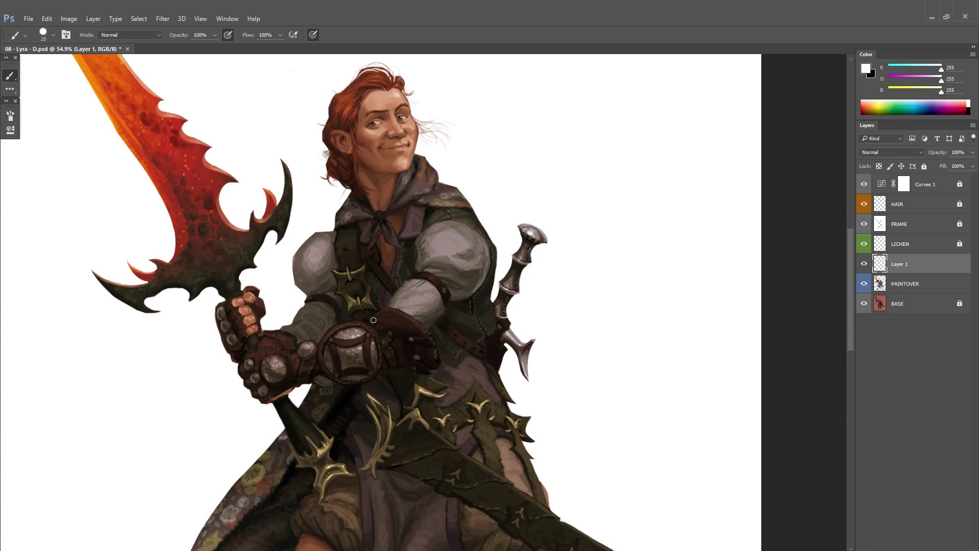
{"action": "scroll", "coordinate": [373, 319], "scroll_direction": "up", "scroll_amount": 2}
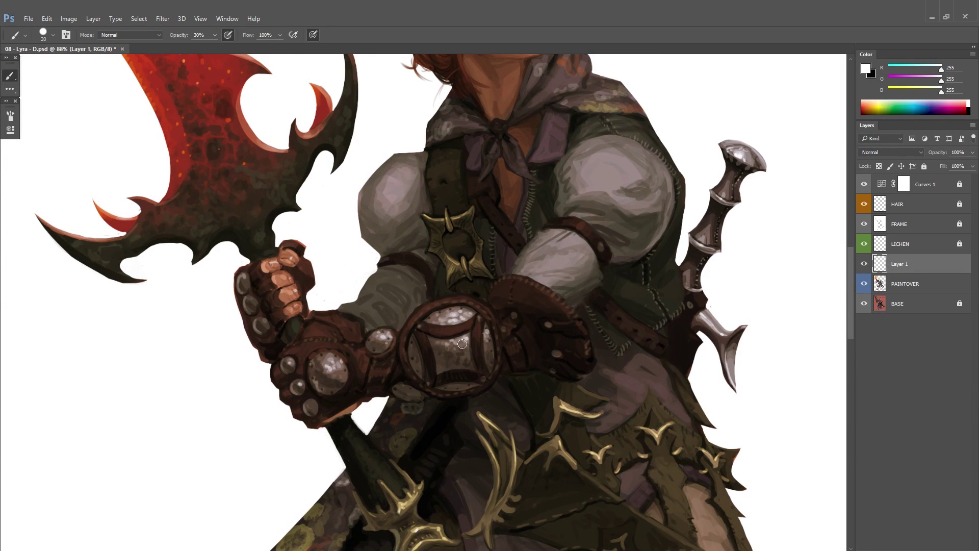
{"action": "scroll", "coordinate": [550, 325], "scroll_direction": "down", "scroll_amount": 4}
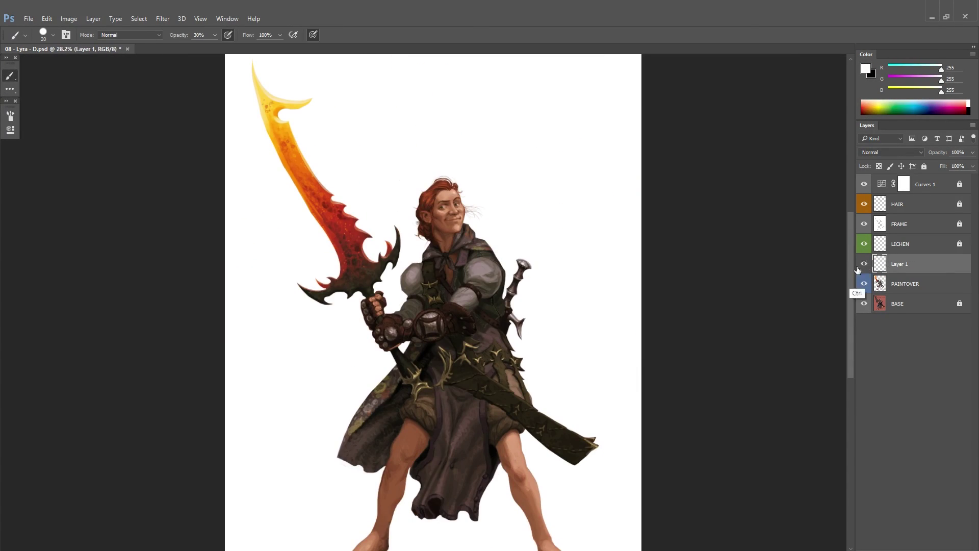
Step: Merge the metal-highlight layer into PAINTOVER and touch up the face's shadow edges with a sampled dark brown
{"action": "key", "text": "ctrl+z"}
{"action": "scroll", "coordinate": [457, 204], "scroll_direction": "up", "scroll_amount": 6}
{"action": "key", "text": "d"}
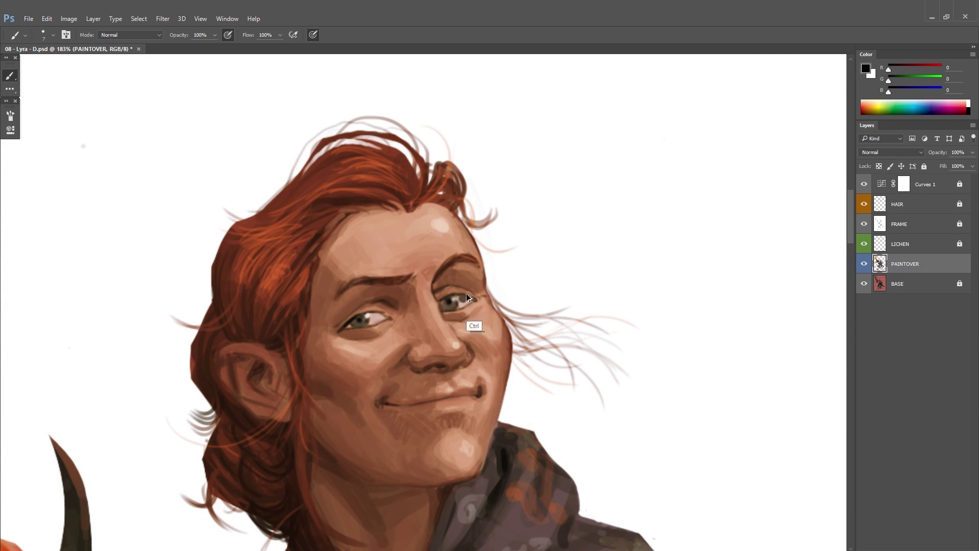
{"action": "key", "text": "x"}
{"action": "left_click", "coordinate": [366, 384], "text": "alt"}
{"action": "left_click_drag", "start_coordinate": [378, 314], "coordinate": [297, 352]}
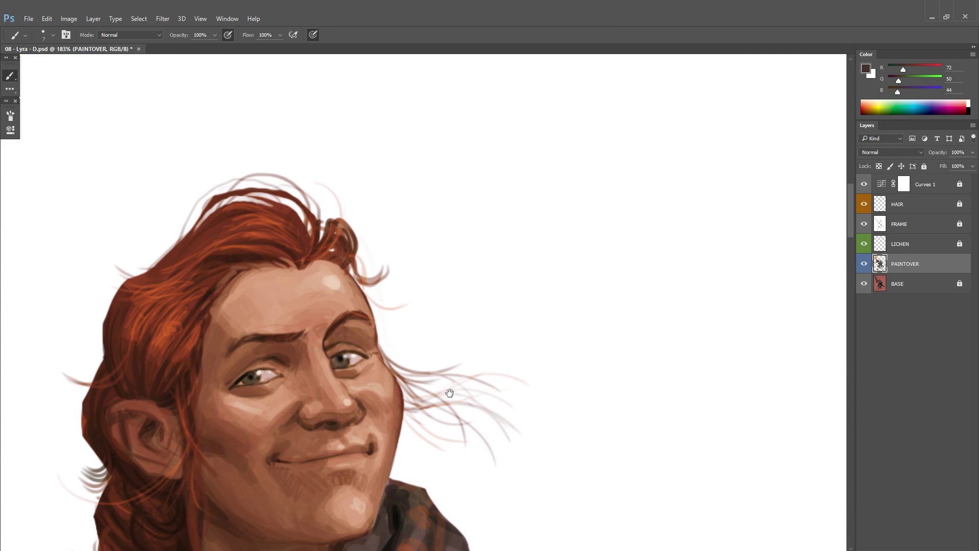
Step: Refine the edge of the chin and jaw with sampled brown tones on PAINTOVER and save the document
{"action": "scroll", "coordinate": [297, 353], "scroll_direction": "down", "scroll_amount": 2}
{"action": "scroll", "coordinate": [302, 409], "scroll_direction": "up", "scroll_amount": 1}
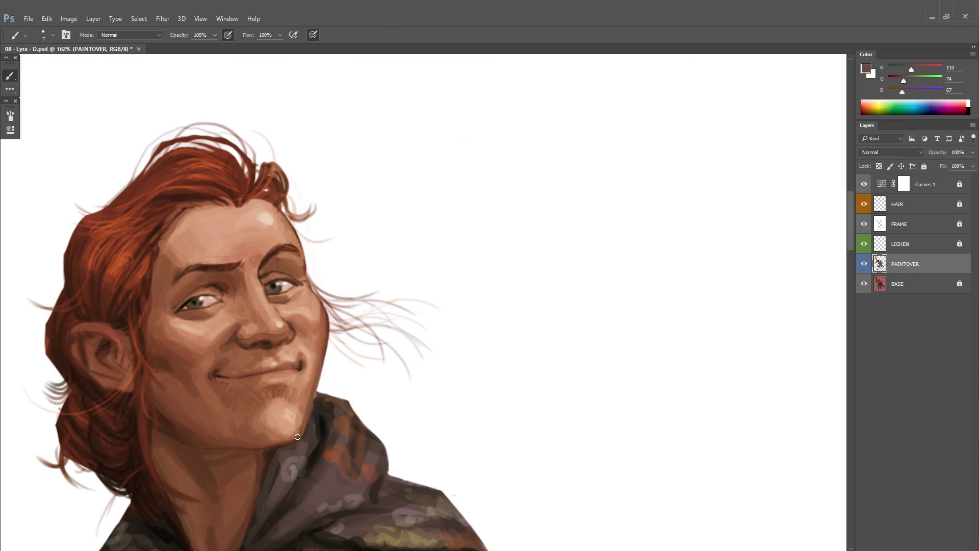
{"action": "left_click", "coordinate": [299, 431], "text": "alt"}
{"action": "left_click", "coordinate": [293, 442], "text": "alt"}
{"action": "scroll", "coordinate": [294, 441], "scroll_direction": "down", "scroll_amount": 8}
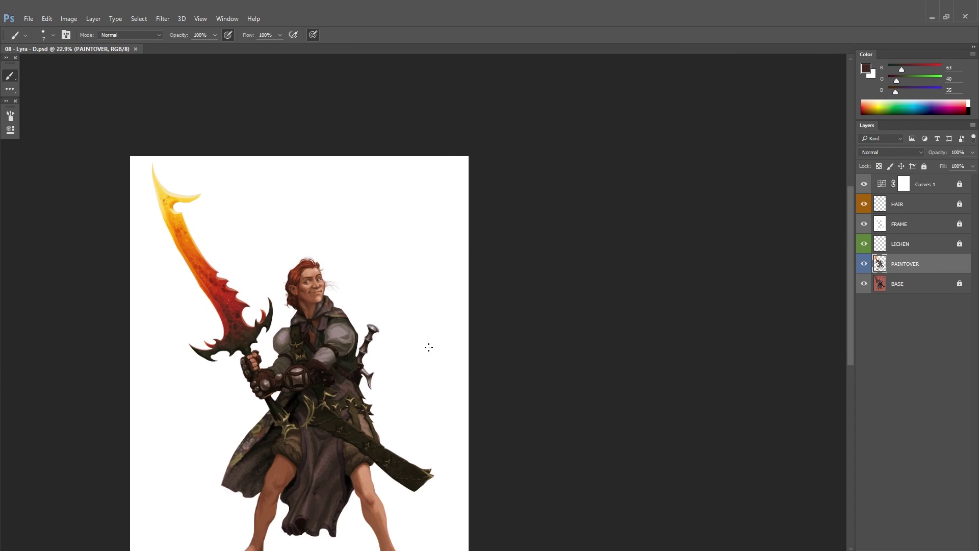
Step: Add a new layer above PAINTOVER and paint sampled near-black browns into the shadows of the shorts and skirt
{"action": "scroll", "coordinate": [394, 381], "scroll_direction": "up", "scroll_amount": 4}
{"action": "key", "text": "ctrl+shift+alt+n"}
{"action": "left_click", "coordinate": [366, 367], "text": "alt"}
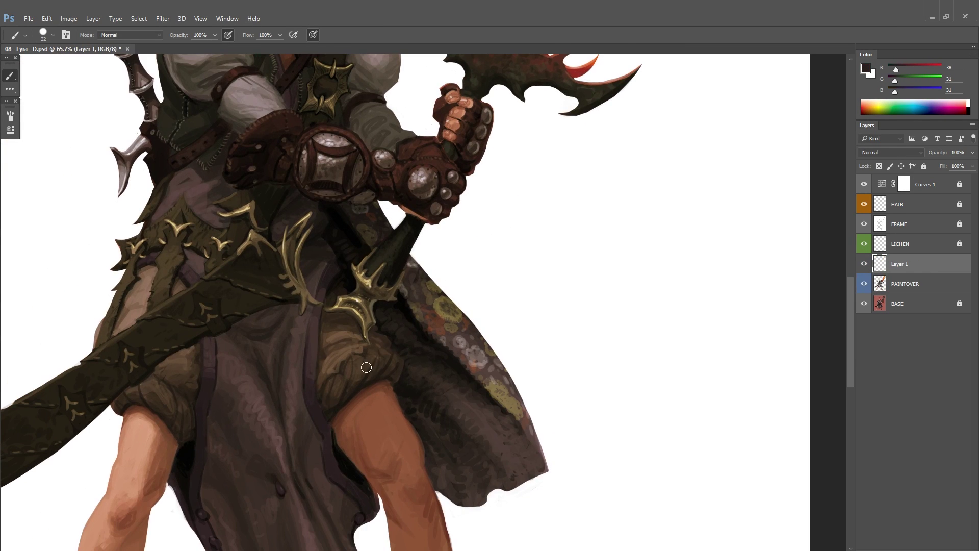
{"action": "scroll", "coordinate": [339, 392], "scroll_direction": "down", "scroll_amount": 1}
{"action": "scroll", "coordinate": [306, 382], "scroll_direction": "left", "scroll_amount": 2}
{"action": "scroll", "coordinate": [239, 381], "scroll_direction": "down", "scroll_amount": 4}
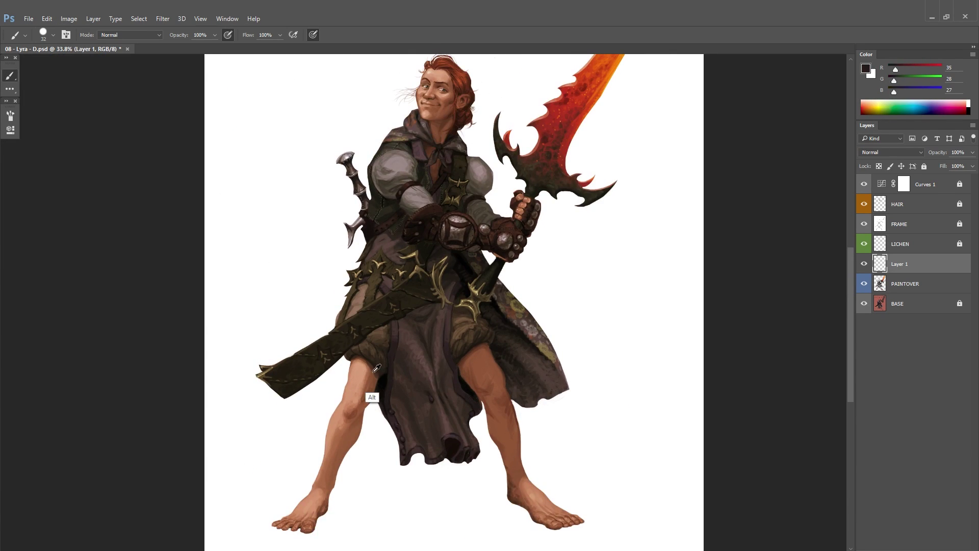
Step: Touch up the clothing shadows with a sampled reddish brown and the Eraser, and merge the layer into PAINTOVER
{"action": "scroll", "coordinate": [378, 397], "scroll_direction": "up", "scroll_amount": 2}
{"action": "left_click", "coordinate": [428, 370], "text": "alt"}
{"action": "key", "text": "e"}
{"action": "scroll", "coordinate": [392, 370], "scroll_direction": "down", "scroll_amount": 2}
{"action": "key", "text": "ctrl+z"}
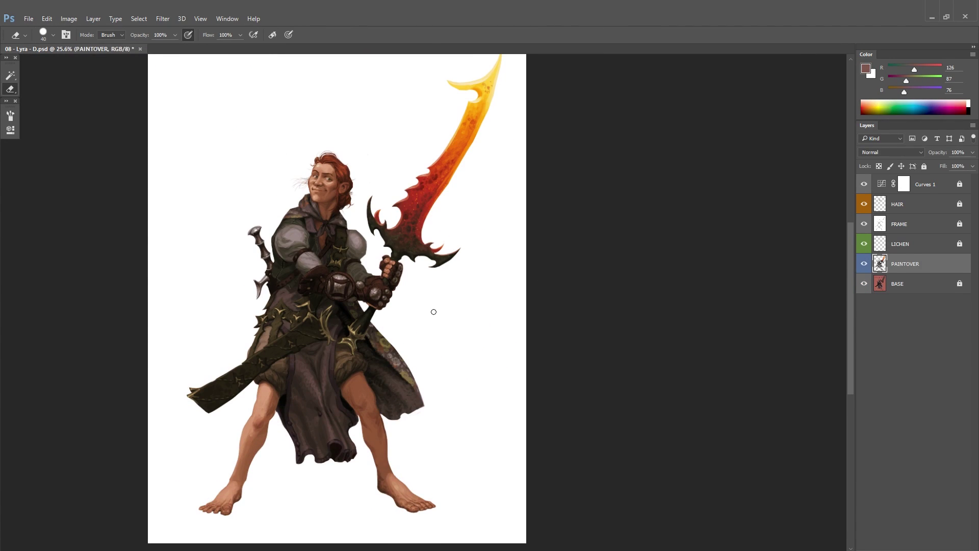
Step: Add a new layer above PAINTOVER and begin shading the sword grip below the gloves with sampled dark grey
{"action": "key", "text": "ctrl+shift+n"}
{"action": "key", "text": "Escape"}
{"action": "scroll", "coordinate": [415, 356], "scroll_direction": "up", "scroll_amount": 3}
{"action": "scroll", "coordinate": [415, 357], "scroll_direction": "up", "scroll_amount": 4}
{"action": "left_click", "coordinate": [866, 68]}
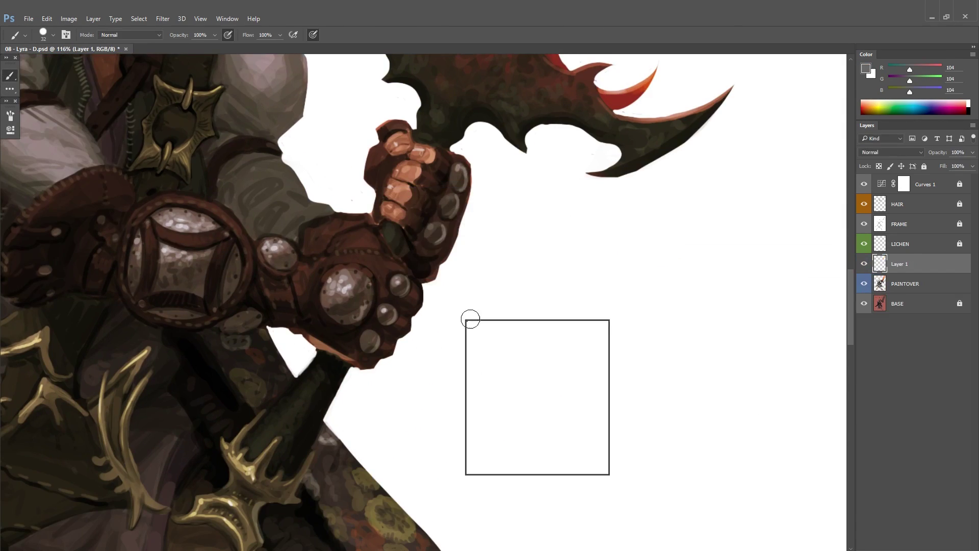
{"action": "scroll", "coordinate": [470, 321], "scroll_direction": "up", "scroll_amount": 3}
{"action": "left_click", "coordinate": [374, 412], "text": "alt"}
{"action": "key", "text": "d"}
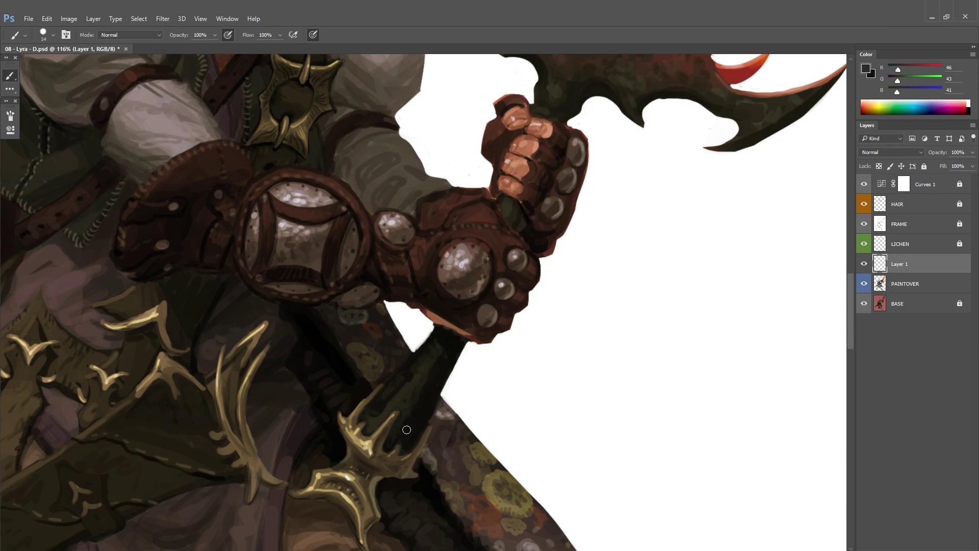
Step: Paint fine dark detail strokes on the sword grip with a 4 px brush and a sampled charcoal tone
{"action": "scroll", "coordinate": [404, 431], "scroll_direction": "up", "scroll_amount": 3}
{"action": "right_click", "coordinate": [430, 356]}
{"action": "left_click_drag", "start_coordinate": [461, 388], "coordinate": [444, 398]}
{"action": "scroll", "coordinate": [444, 398], "scroll_direction": "right", "scroll_amount": 2}
{"action": "left_click", "coordinate": [264, 426], "text": "alt"}
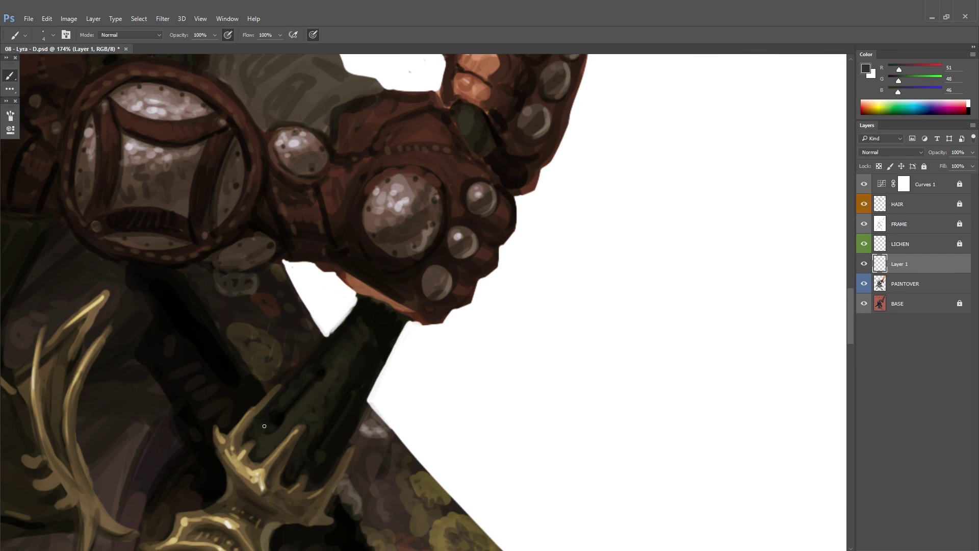
Step: Enlarge the brush and deepen the wrap creases along the sword grip with black and sampled dark tones
{"action": "scroll", "coordinate": [319, 462], "scroll_direction": "down", "scroll_amount": 2}
{"action": "key", "text": "d"}
{"action": "key", "text": "bracketright"}
{"action": "key", "text": "bracketright"}
{"action": "key", "text": "bracketright"}
{"action": "key", "text": "bracketright"}
{"action": "key", "text": "bracketright"}
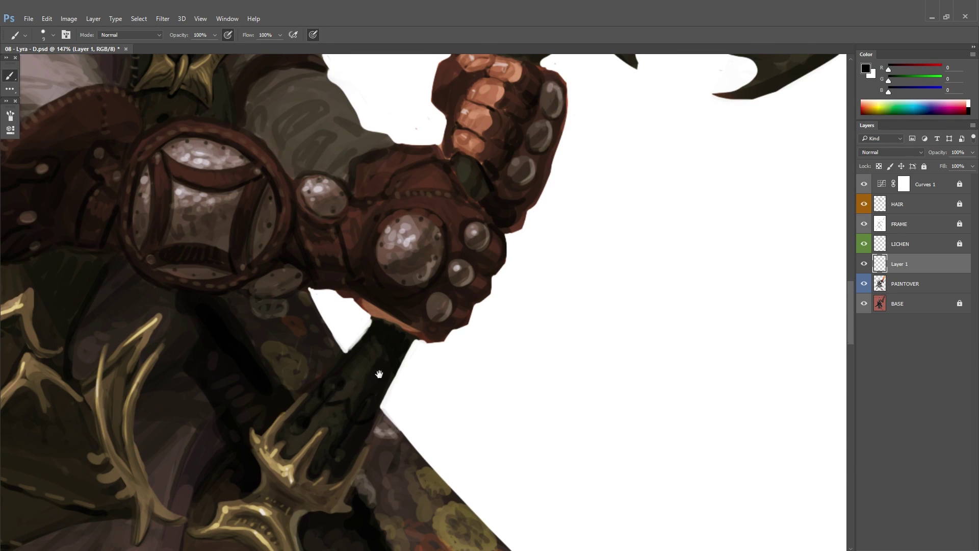
{"action": "mouse_move", "coordinate": [379, 374]}
{"action": "left_mouse_down"}
{"action": "mouse_move", "coordinate": [328, 436]}
{"action": "mouse_move", "coordinate": [338, 392]}
{"action": "left_mouse_up"}
{"action": "left_click", "coordinate": [319, 414], "text": "alt"}
Step: Set a 6 px brush and a mid grey of RGB 142 for the light accents on the sword grip's wrapping
{"action": "scroll", "coordinate": [318, 436], "scroll_direction": "up", "scroll_amount": 2}
{"action": "right_click", "coordinate": [319, 436]}
{"action": "key", "text": "Return"}
{"action": "key", "text": "bracketright"}
{"action": "key", "text": "bracketright"}
{"action": "key", "text": "bracketright"}
{"action": "left_click", "coordinate": [865, 68]}
{"action": "key", "text": "Return"}
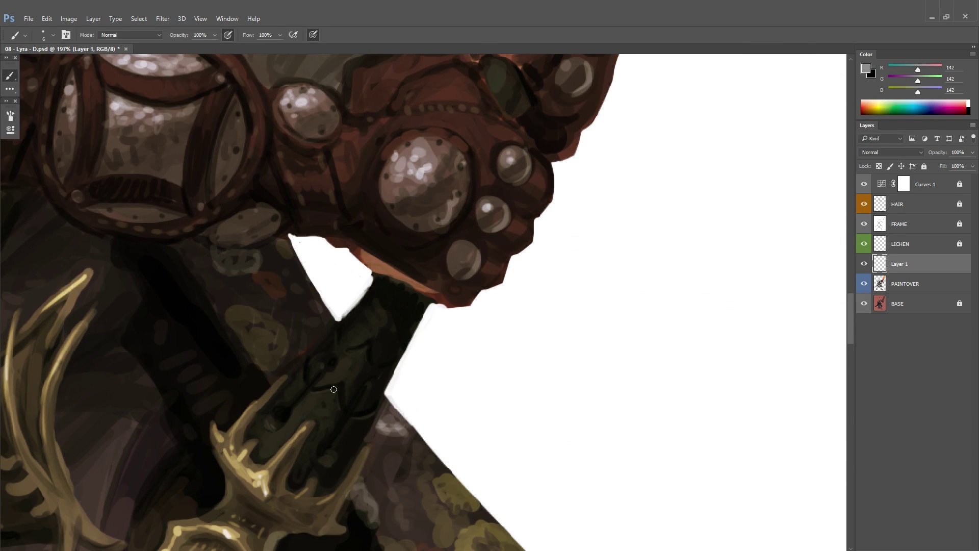
Step: Finish the grip's small accents with sampled tan and near-black tones, and save the document
{"action": "scroll", "coordinate": [289, 414], "scroll_direction": "down", "scroll_amount": 5}
{"action": "scroll", "coordinate": [320, 397], "scroll_direction": "up", "scroll_amount": 4}
{"action": "left_click", "coordinate": [321, 397], "text": "alt"}
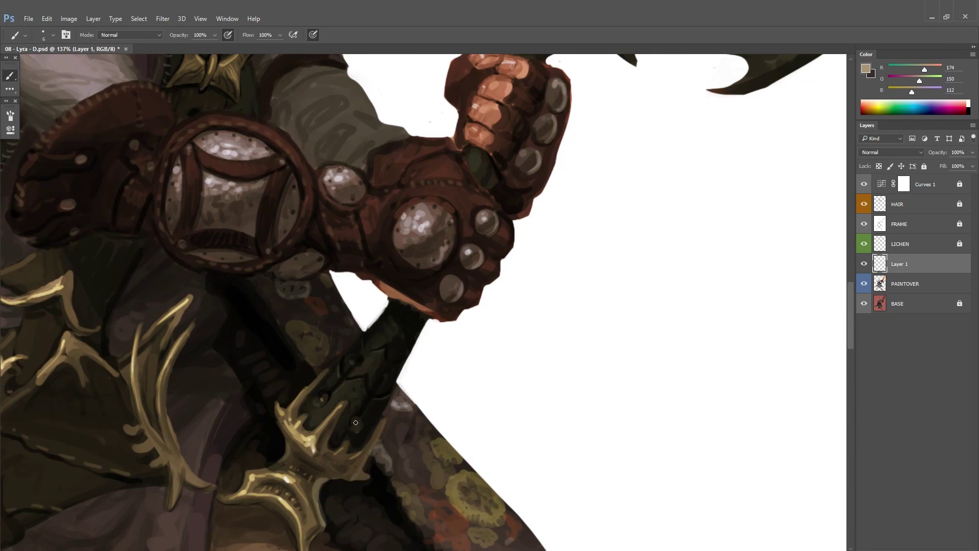
{"action": "key", "text": "d"}
{"action": "scroll", "coordinate": [321, 397], "scroll_direction": "up", "scroll_amount": 3}
{"action": "scroll", "coordinate": [331, 379], "scroll_direction": "right", "scroll_amount": 3}
{"action": "scroll", "coordinate": [256, 472], "scroll_direction": "down", "scroll_amount": 5}
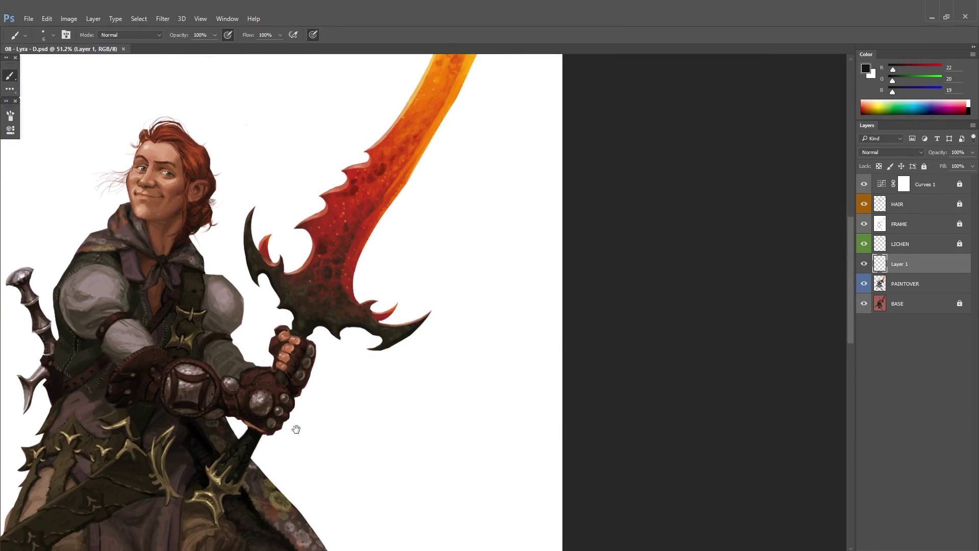
Step: Touch up the sword grip area with white and merge Layer 1 into PAINTOVER
{"action": "scroll", "coordinate": [257, 472], "scroll_direction": "up", "scroll_amount": 5}
{"action": "key", "text": "x"}
{"action": "scroll", "coordinate": [237, 469], "scroll_direction": "down", "scroll_amount": 5}
{"action": "key", "text": "Delete"}
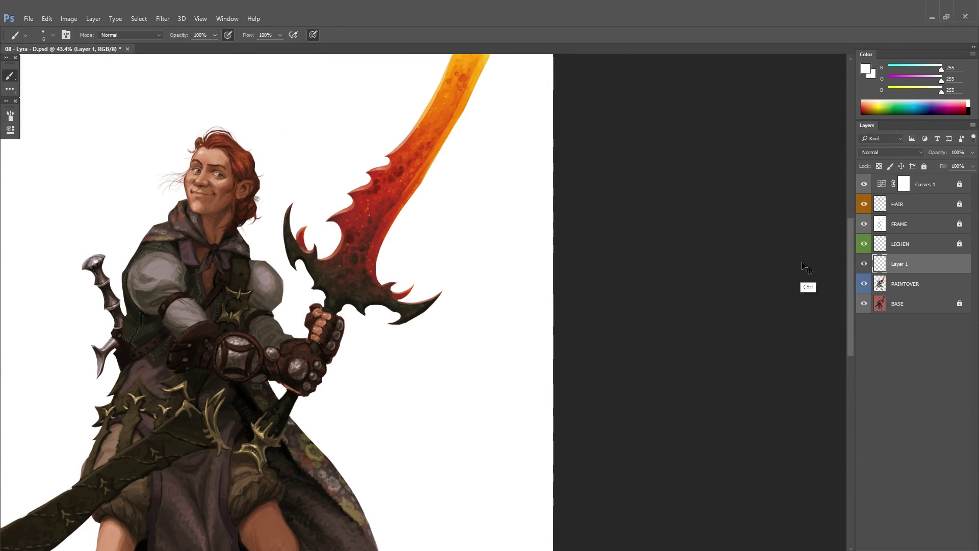
{"action": "scroll", "coordinate": [400, 380], "scroll_direction": "down", "scroll_amount": 3}
{"action": "left_click", "coordinate": [400, 379]}
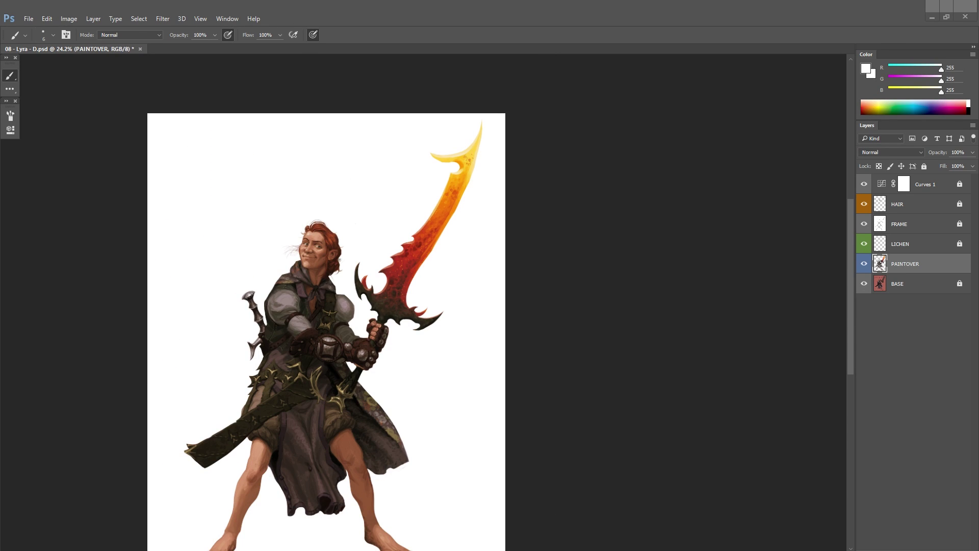
Step: Check the figure mirrored, add a new layer, and paint sampled dark browns along the hem of the shorts
{"action": "key", "text": "shift+h"}
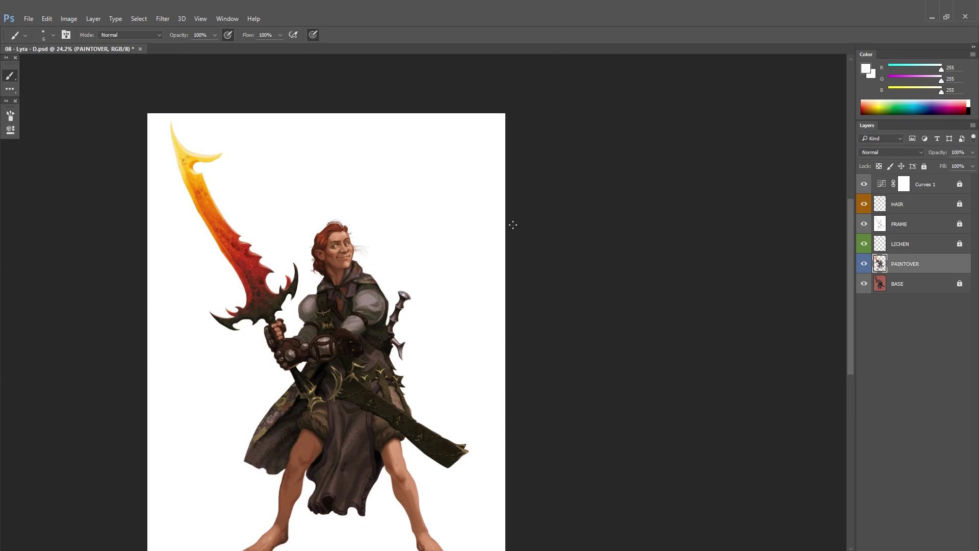
{"action": "key", "text": "shift+h"}
{"action": "key", "text": "ctrl+shift+n"}
{"action": "key", "text": "Return"}
{"action": "scroll", "coordinate": [267, 428], "scroll_direction": "up", "scroll_amount": 3}
{"action": "left_click", "coordinate": [283, 383], "text": "alt"}
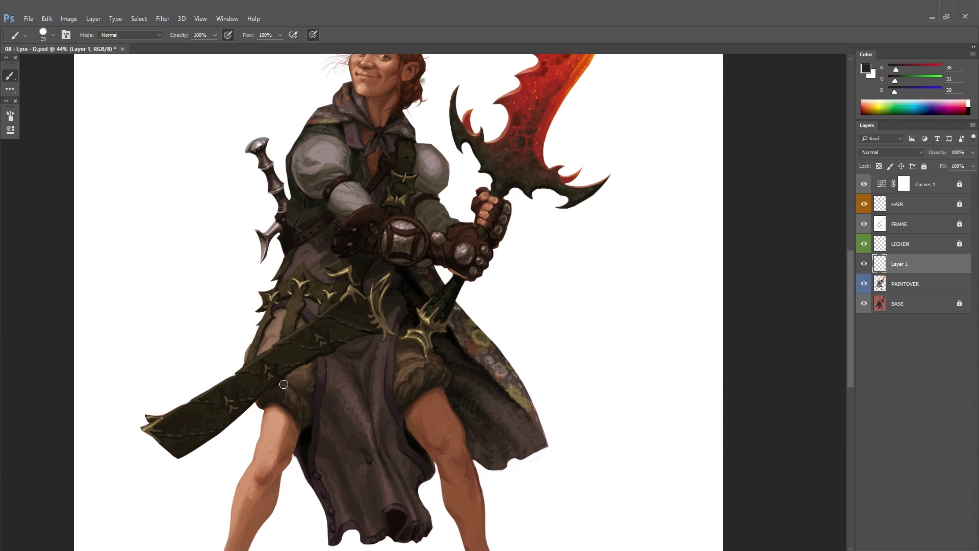
{"action": "left_click", "coordinate": [300, 420], "text": "alt"}
{"action": "left_click", "coordinate": [267, 408], "text": "alt"}
{"action": "scroll", "coordinate": [273, 408], "scroll_direction": "down", "scroll_amount": 2}
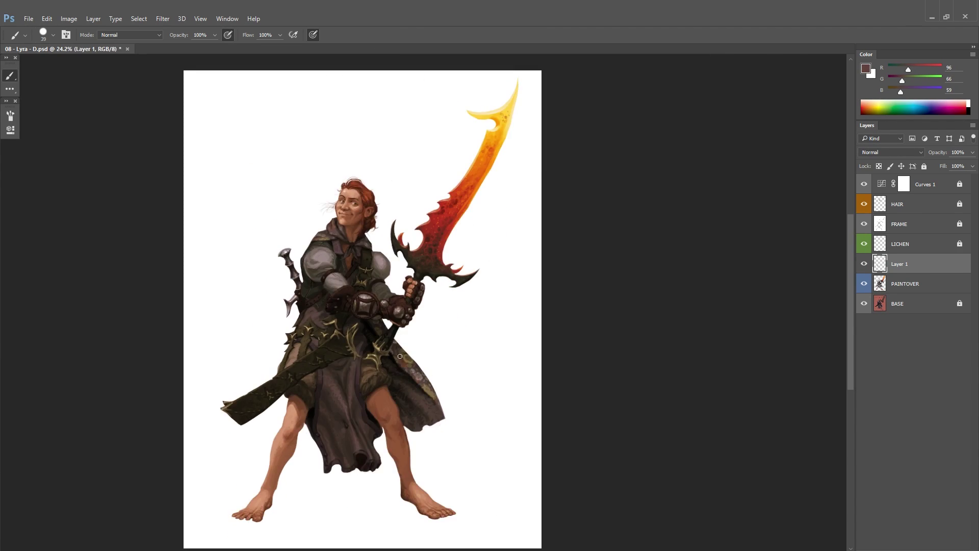
Step: Blend the cast shadow on the lighter leg's thigh with sampled skin tones and merge the layer into PAINTOVER
{"action": "scroll", "coordinate": [305, 418], "scroll_direction": "up", "scroll_amount": 2}
{"action": "left_click", "coordinate": [332, 397], "text": "alt"}
{"action": "scroll", "coordinate": [357, 388], "scroll_direction": "up", "scroll_amount": 3}
{"action": "left_click", "coordinate": [375, 377], "text": "alt"}
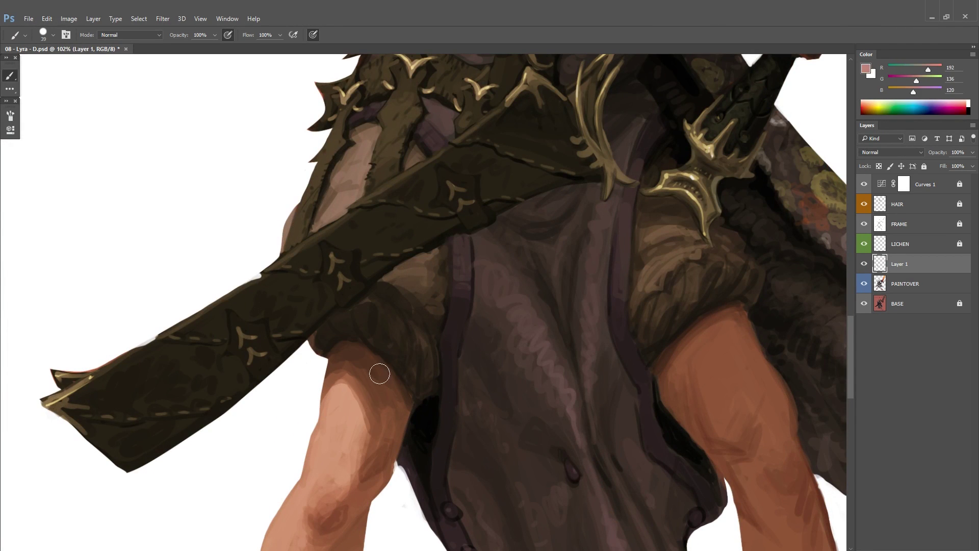
{"action": "scroll", "coordinate": [376, 374], "scroll_direction": "down", "scroll_amount": 3}
{"action": "scroll", "coordinate": [363, 476], "scroll_direction": "up", "scroll_amount": 3}
{"action": "scroll", "coordinate": [389, 367], "scroll_direction": "down", "scroll_amount": 2}
{"action": "key", "text": "Delete"}
{"action": "scroll", "coordinate": [472, 316], "scroll_direction": "up", "scroll_amount": 1}
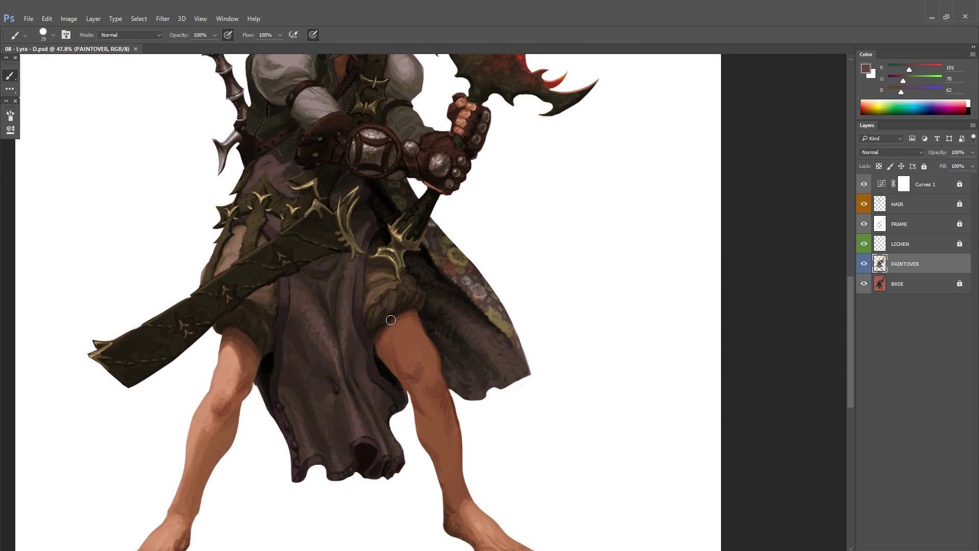
Step: Reset the colours to black and white, add a new layer above PAINTOVER, and save the document
{"action": "scroll", "coordinate": [511, 332], "scroll_direction": "down", "scroll_amount": 3}
{"action": "key", "text": "d"}
{"action": "scroll", "coordinate": [464, 391], "scroll_direction": "up", "scroll_amount": 1}
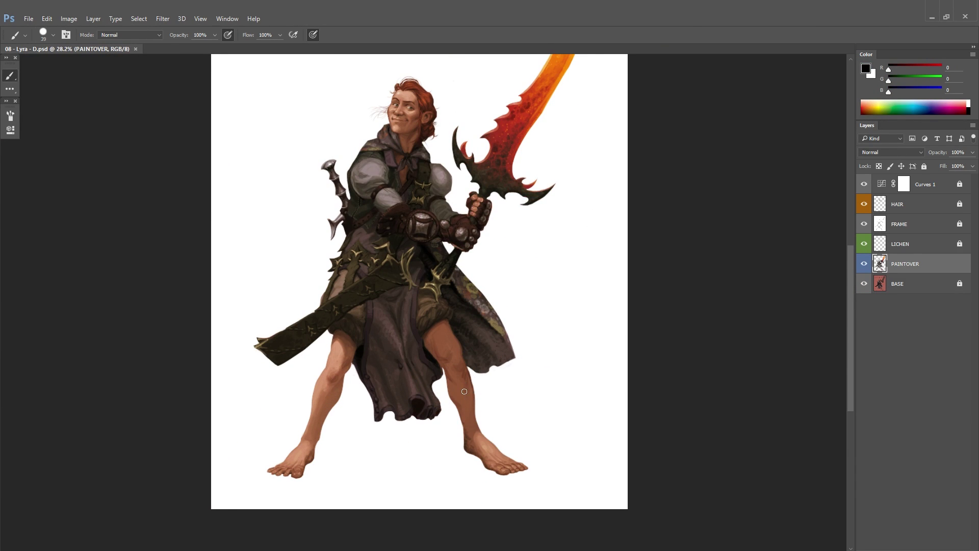
{"action": "key", "text": "ctrl+shift+n"}
{"action": "left_click", "coordinate": [573, 213]}
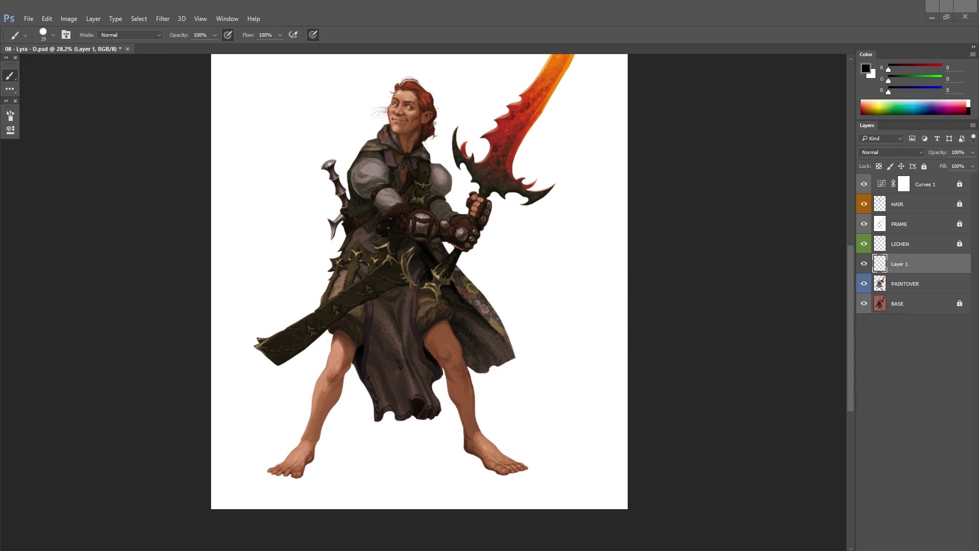
{"action": "scroll", "coordinate": [509, 378], "scroll_direction": "up", "scroll_amount": 5}
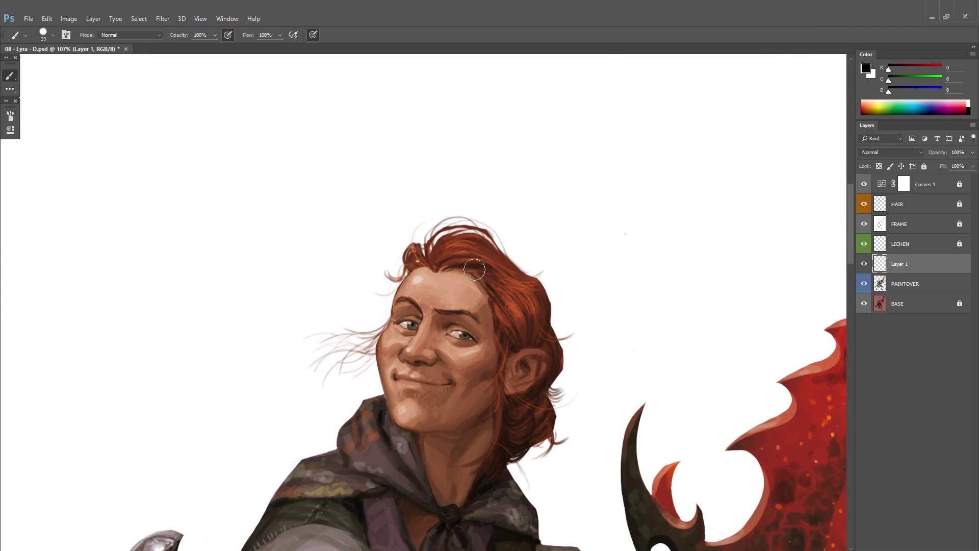
{"action": "key", "text": "ctrl+s"}
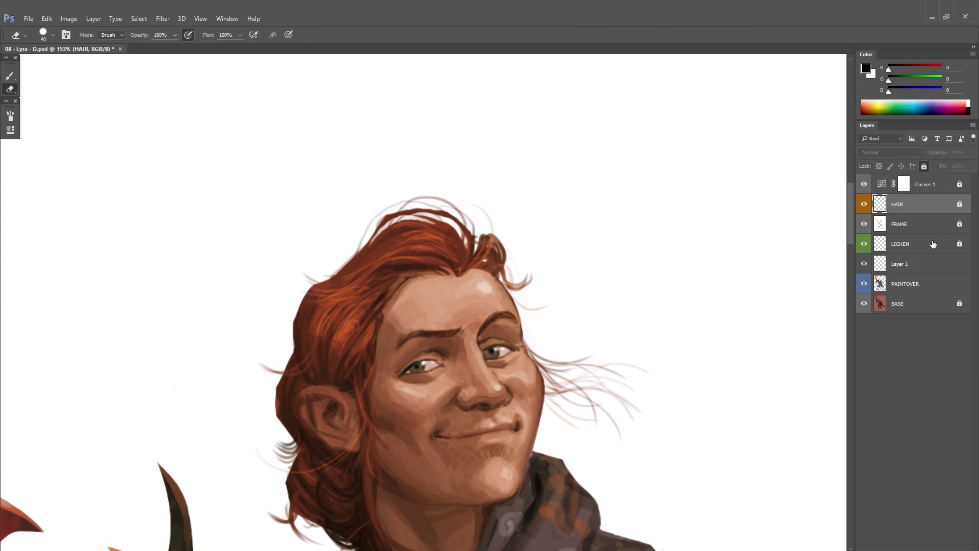
Step: Set the brush to 6 px, then fill Layer 1 with black and hide it behind a black layer mask
{"action": "right_click", "coordinate": [602, 271]}
{"action": "double_click", "coordinate": [620, 309]}
{"action": "scroll", "coordinate": [620, 309], "scroll_direction": "down", "scroll_amount": 1}
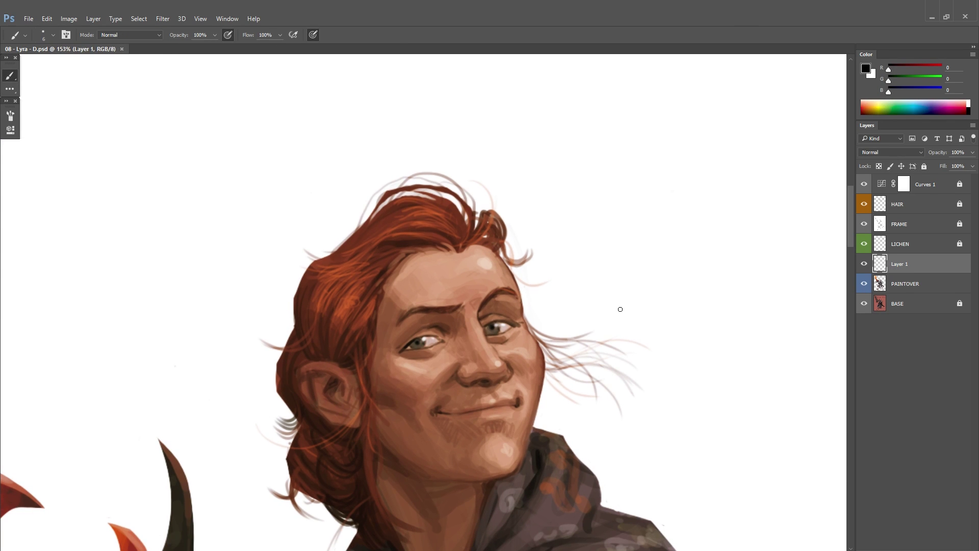
{"action": "key", "text": "ctrl+shift+h"}
{"action": "scroll", "coordinate": [423, 306], "scroll_direction": "left", "scroll_amount": 2}
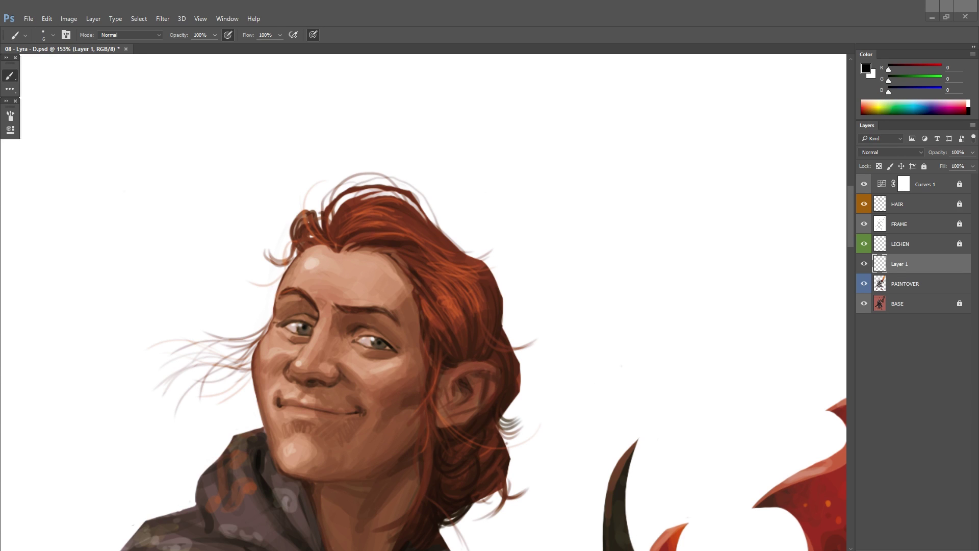
{"action": "key", "text": "ctrl+shift+h"}
{"action": "key", "text": "alt+BackSpace"}
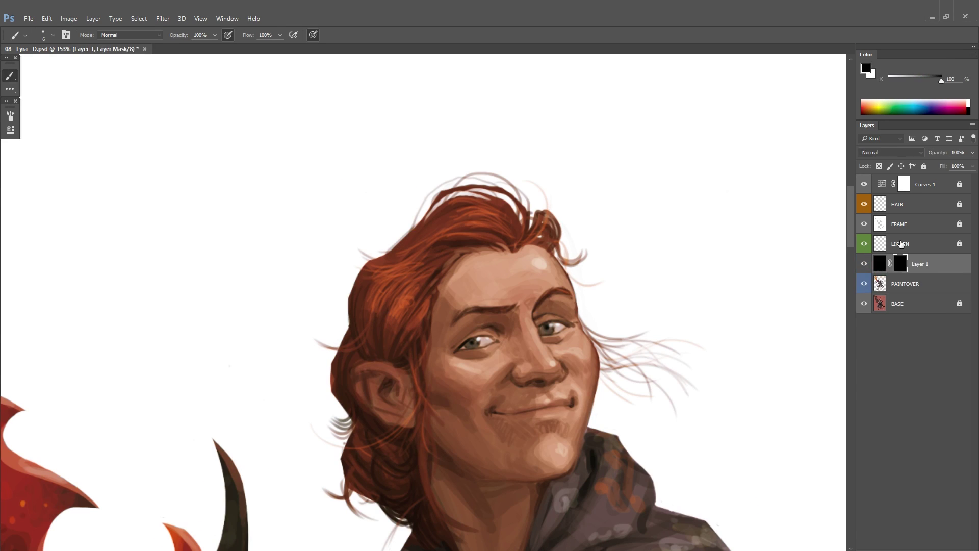
{"action": "key", "text": "ctrl+s"}
Step: Reveal small round black piercings above and below the outer ends of both eyebrows by painting on Layer 1's mask
{"action": "left_click_drag", "start_coordinate": [456, 309], "coordinate": [427, 348]}
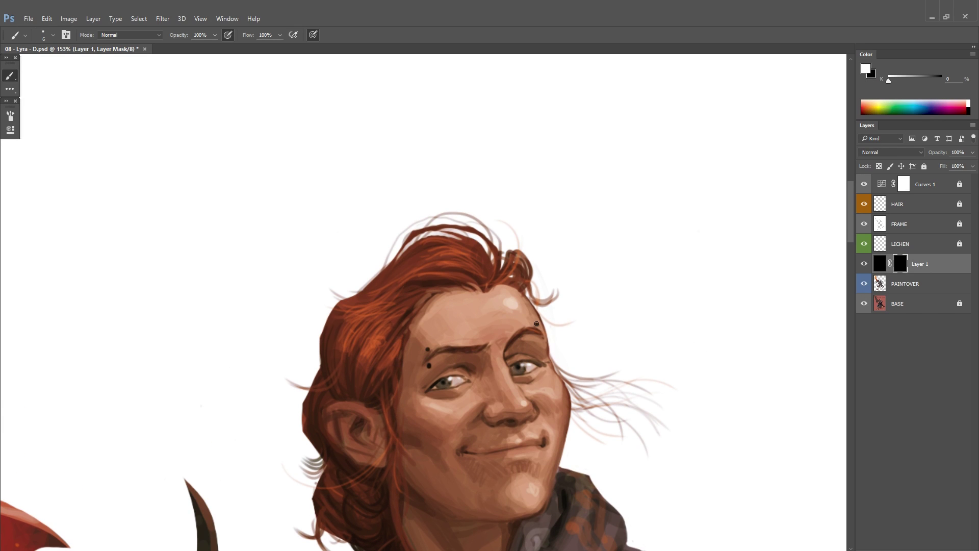
{"action": "key", "text": "ctrl+shift+h"}
{"action": "key", "text": "x"}
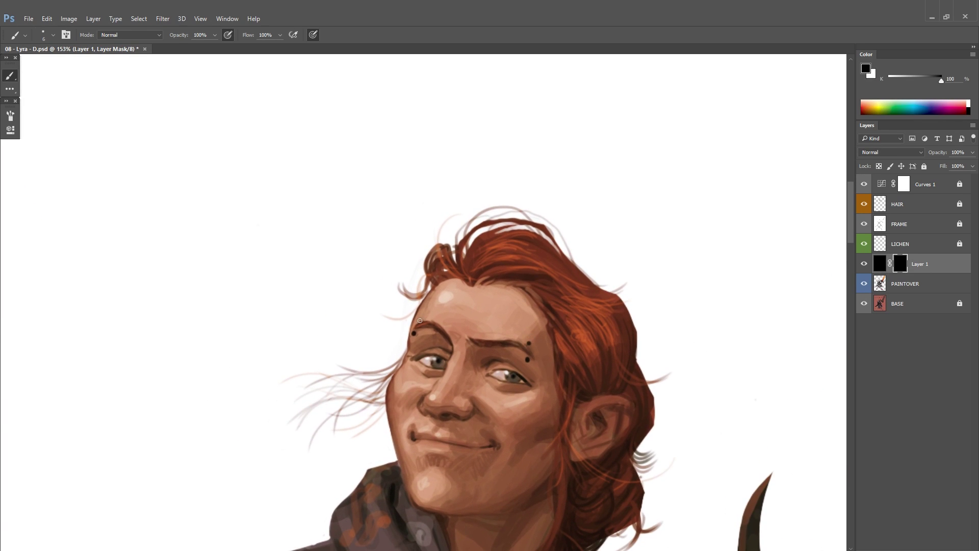
{"action": "scroll", "coordinate": [534, 301], "scroll_direction": "right", "scroll_amount": 1}
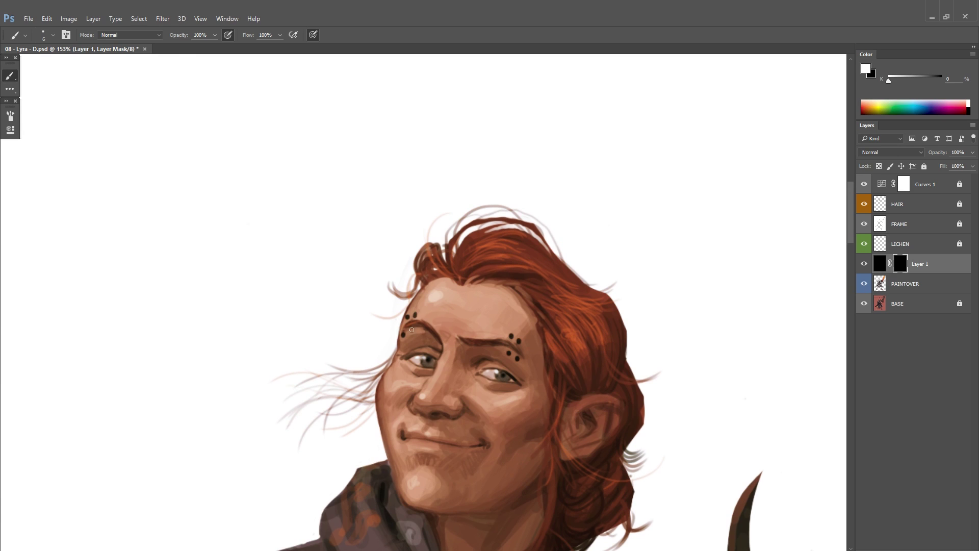
{"action": "scroll", "coordinate": [543, 304], "scroll_direction": "down", "scroll_amount": 5}
{"action": "scroll", "coordinate": [543, 304], "scroll_direction": "up", "scroll_amount": 6}
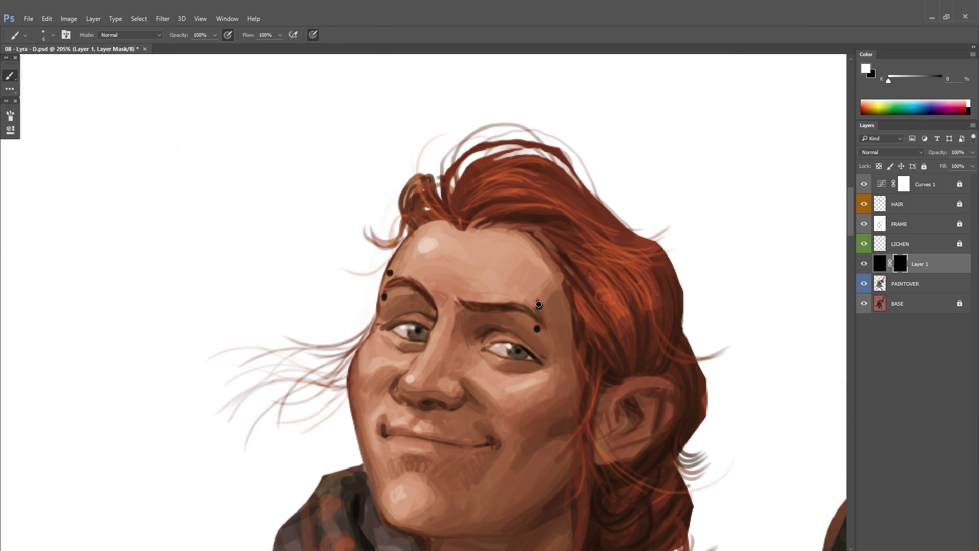
Step: Extend the eyebrow piercings into short spikes on the mask, move Layer 1 above FRAME, and save the document
{"action": "scroll", "coordinate": [550, 347], "scroll_direction": "up", "scroll_amount": 3}
{"action": "scroll", "coordinate": [550, 346], "scroll_direction": "left", "scroll_amount": 3}
{"action": "left_click_drag", "start_coordinate": [422, 321], "coordinate": [433, 309]}
{"action": "left_click_drag", "start_coordinate": [930, 224], "coordinate": [929, 214]}
{"action": "key", "text": "ctrl+s"}
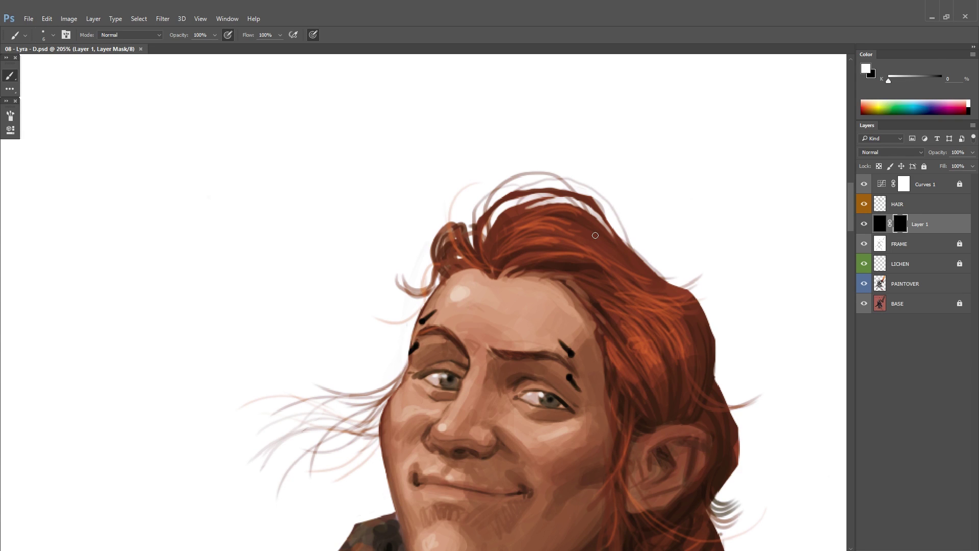
Step: Undo the latest piercing spike strokes and move Layer 1 above HAIR
{"action": "key", "text": "ctrl+alt+z"}
{"action": "key", "text": "ctrl+alt+z"}
{"action": "key", "text": "ctrl+alt+z"}
{"action": "key", "text": "ctrl+alt+z"}
{"action": "key", "text": "ctrl+alt+z"}
{"action": "key", "text": "ctrl+alt+z"}
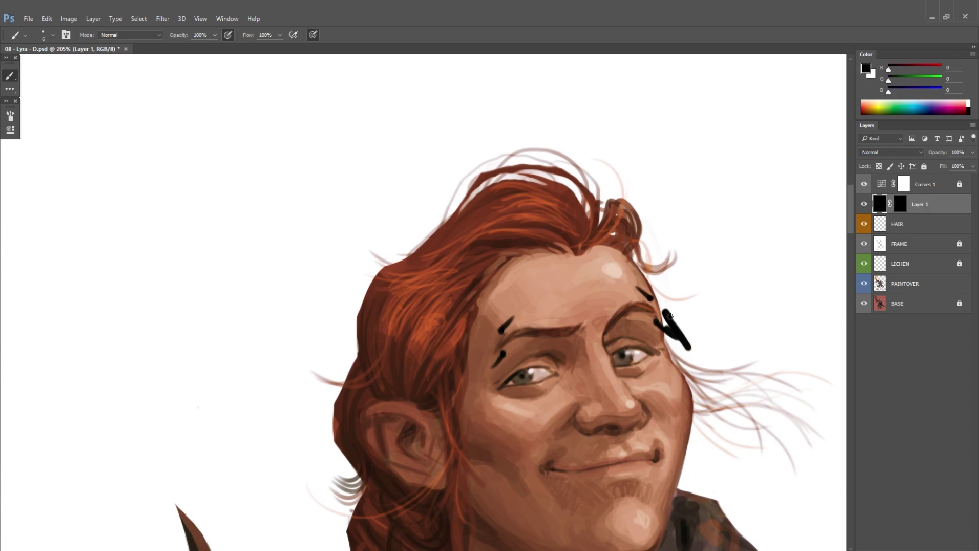
Step: Repaint the lower eyebrow piercings on Layer 1's mask as longer, outward-curving spikes
{"action": "key", "text": "ctrl+alt+z"}
{"action": "left_click_drag", "start_coordinate": [752, 310], "coordinate": [668, 346]}
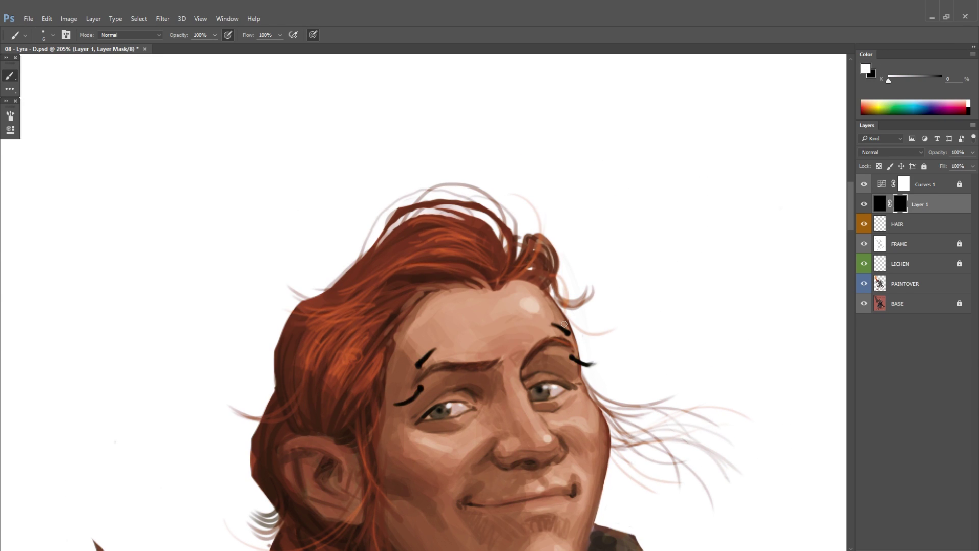
{"action": "key", "text": "ctrl+alt+z"}
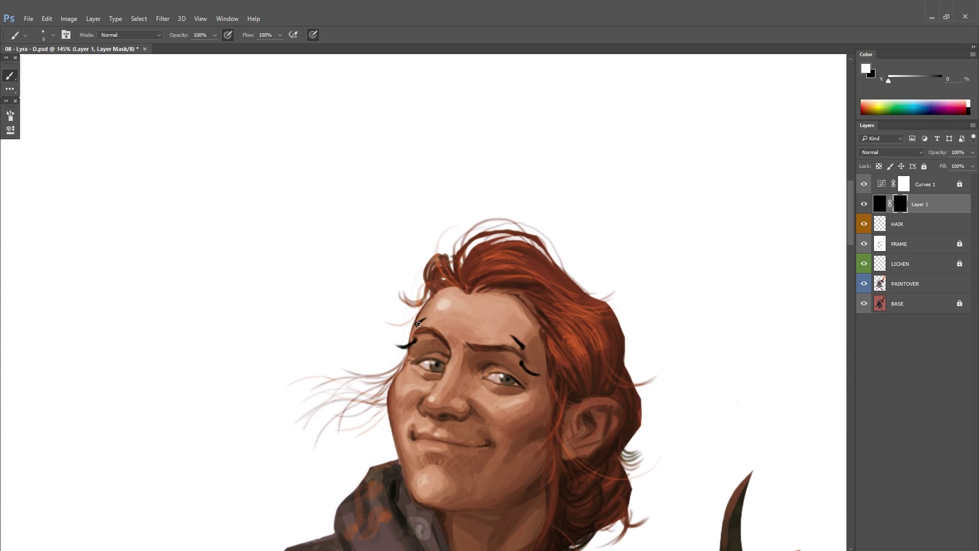
Step: Add a new layer clipped to Layer 1 and set the foreground colour to tan, RGB 205, 182, 127
{"action": "key", "text": "ctrl+e"}
{"action": "key", "text": "ctrl+z"}
{"action": "key", "text": "ctrl+shift+alt+n"}
{"action": "key", "text": "ctrl+alt+g"}
{"action": "key", "text": "n"}
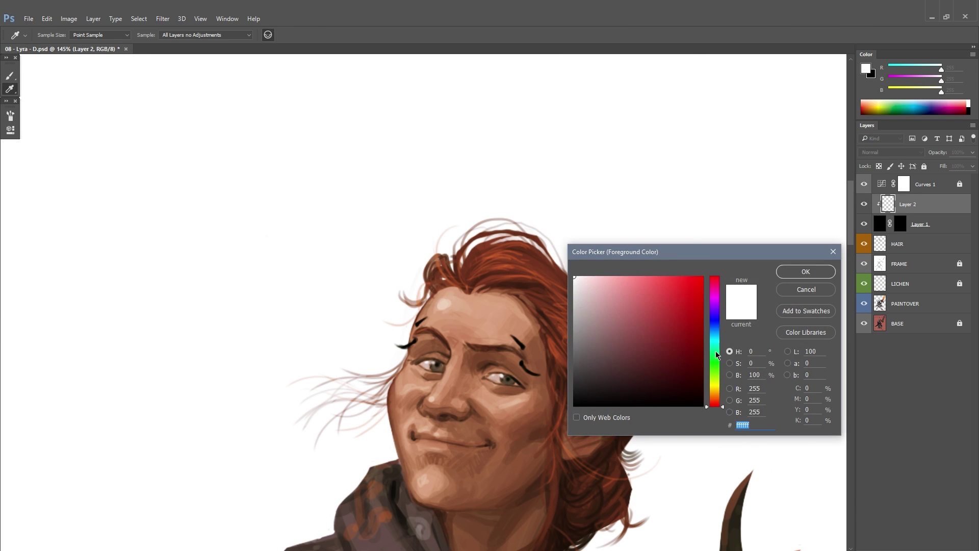
{"action": "left_click", "coordinate": [715, 391]}
{"action": "left_click", "coordinate": [623, 302]}
{"action": "left_click", "coordinate": [805, 272]}
Step: Try tan highlights on the eyebrow piercings with a 3 px brush, and delete the clipped layer
{"action": "right_click", "coordinate": [662, 307]}
{"action": "mouse_move", "coordinate": [557, 313]}
{"action": "left_mouse_down"}
{"action": "mouse_move", "coordinate": [490, 316]}
{"action": "mouse_move", "coordinate": [663, 321]}
{"action": "left_mouse_up"}
{"action": "right_click", "coordinate": [627, 283]}
{"action": "key", "text": "Return"}
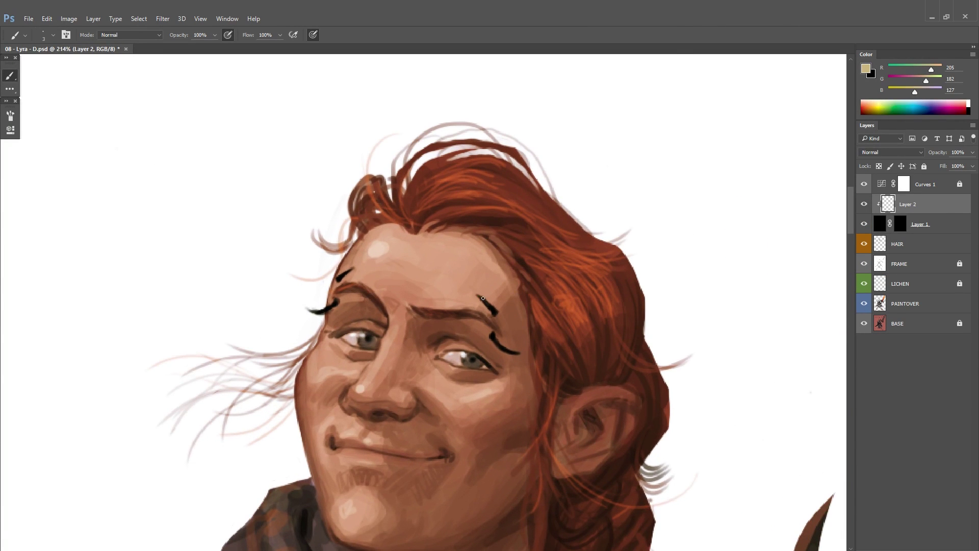
{"action": "scroll", "coordinate": [483, 297], "scroll_direction": "down", "scroll_amount": 2}
{"action": "key", "text": "ctrl+u"}
{"action": "scroll", "coordinate": [770, 251], "scroll_direction": "down", "scroll_amount": 2}
{"action": "key", "text": "Return"}
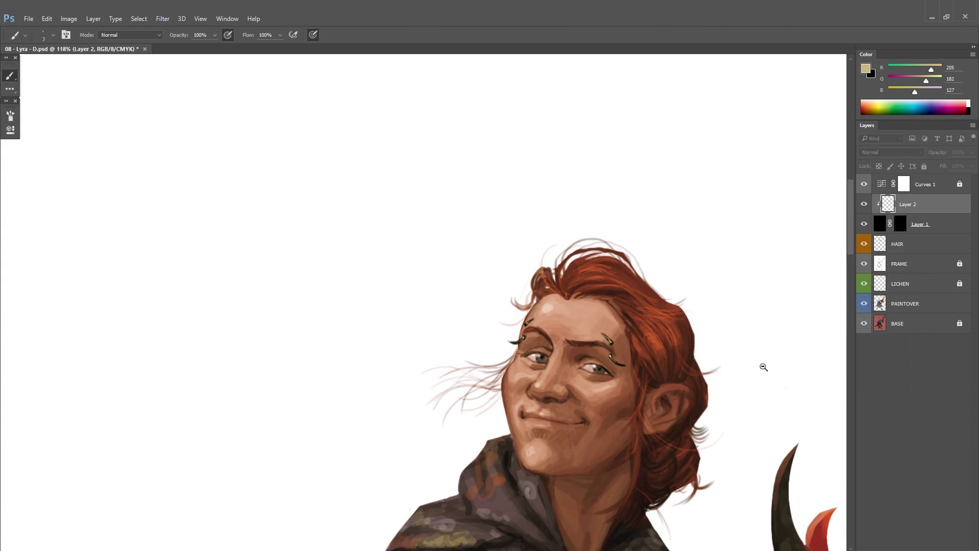
{"action": "scroll", "coordinate": [763, 367], "scroll_direction": "down", "scroll_amount": 3}
{"action": "key", "text": "Delete"}
Step: Paint skin shadows around the eyebrow piercings on PAINTOVER with sampled brown tones and save the document
{"action": "left_click", "coordinate": [905, 284]}
{"action": "scroll", "coordinate": [452, 302], "scroll_direction": "up", "scroll_amount": 3}
{"action": "left_click", "coordinate": [451, 301], "text": "alt"}
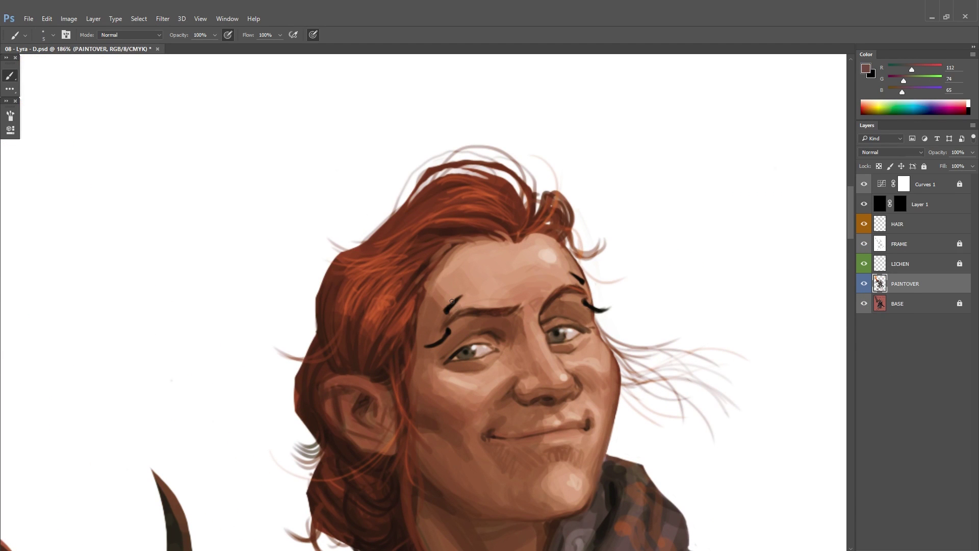
{"action": "left_click", "coordinate": [499, 353], "text": "alt"}
{"action": "scroll", "coordinate": [591, 329], "scroll_direction": "down", "scroll_amount": 5}
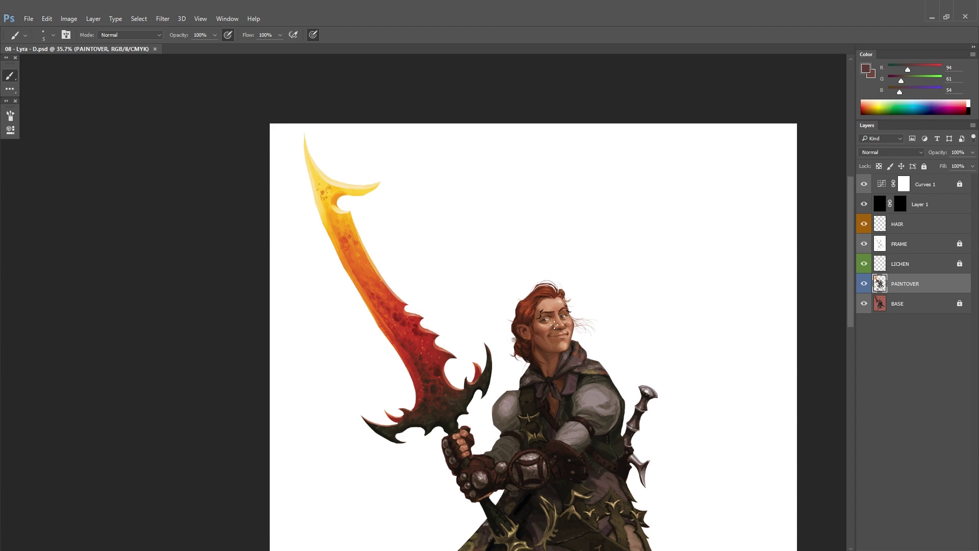
{"action": "scroll", "coordinate": [554, 324], "scroll_direction": "down", "scroll_amount": 4}
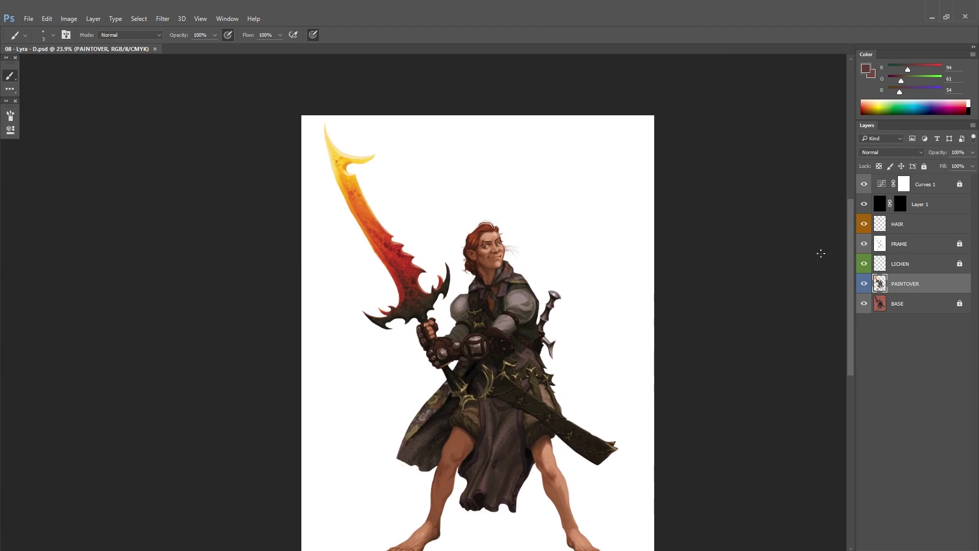
Step: Deepen the dark shadows around the belt and scabbard on PAINTOVER with a 25 px brush, and reset the colours to black and white
{"action": "key", "text": "h"}
{"action": "scroll", "coordinate": [488, 351], "scroll_direction": "up", "scroll_amount": 5}
{"action": "scroll", "coordinate": [488, 351], "scroll_direction": "up", "scroll_amount": 6}
{"action": "left_click", "coordinate": [416, 352], "text": "alt"}
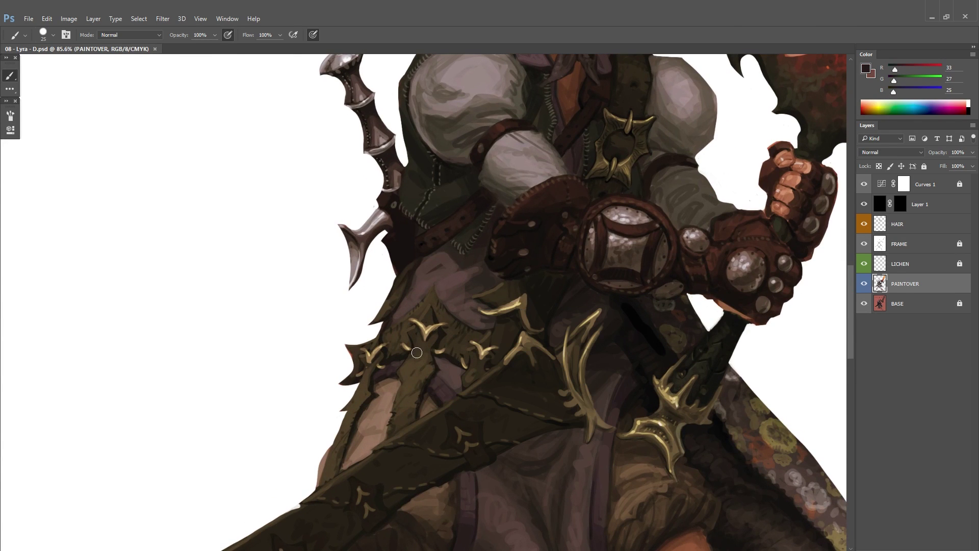
{"action": "scroll", "coordinate": [401, 376], "scroll_direction": "down", "scroll_amount": 2}
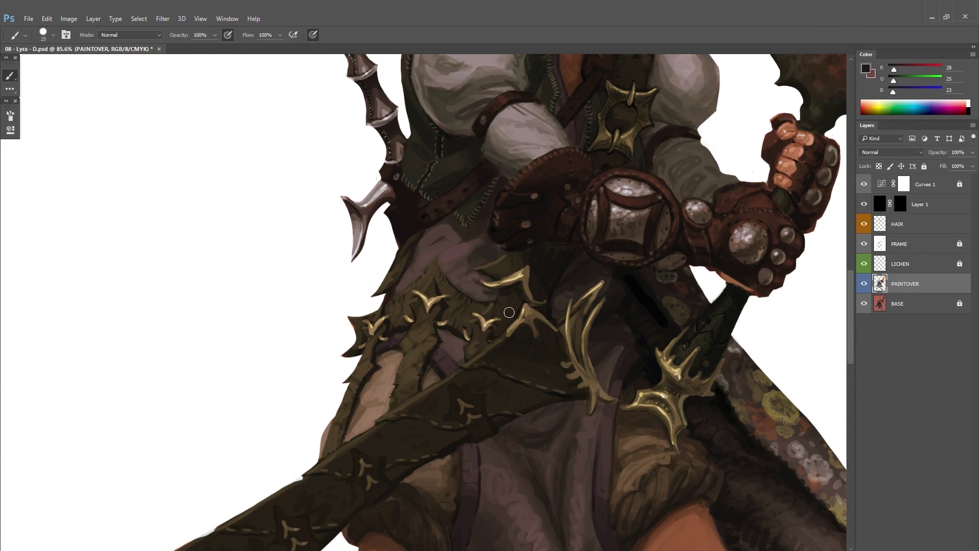
{"action": "scroll", "coordinate": [509, 312], "scroll_direction": "up", "scroll_amount": 5}
{"action": "key", "text": "d"}
{"action": "scroll", "coordinate": [330, 421], "scroll_direction": "down", "scroll_amount": 8}
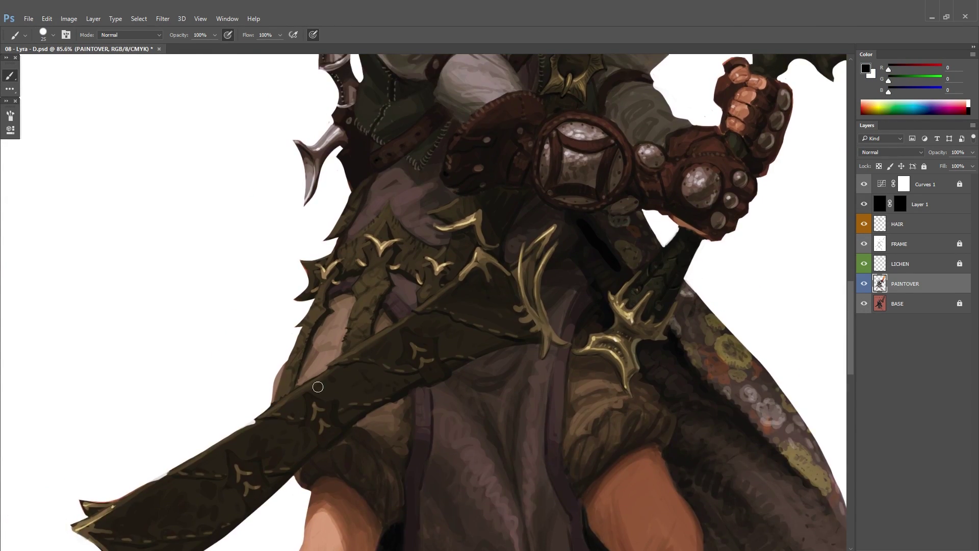
Step: Add a new layer above PAINTOVER, save the document, and check the whole figure
{"action": "scroll", "coordinate": [510, 306], "scroll_direction": "down", "scroll_amount": 5}
{"action": "key", "text": "ctrl+shift+alt+n"}
{"action": "key", "text": "ctrl+s"}
{"action": "key", "text": "Tab"}
{"action": "key", "text": "Tab"}
{"action": "scroll", "coordinate": [341, 311], "scroll_direction": "down", "scroll_amount": 3}
Step: Duplicate the document, save the duplicate, and close it
{"action": "left_click", "coordinate": [69, 19]}
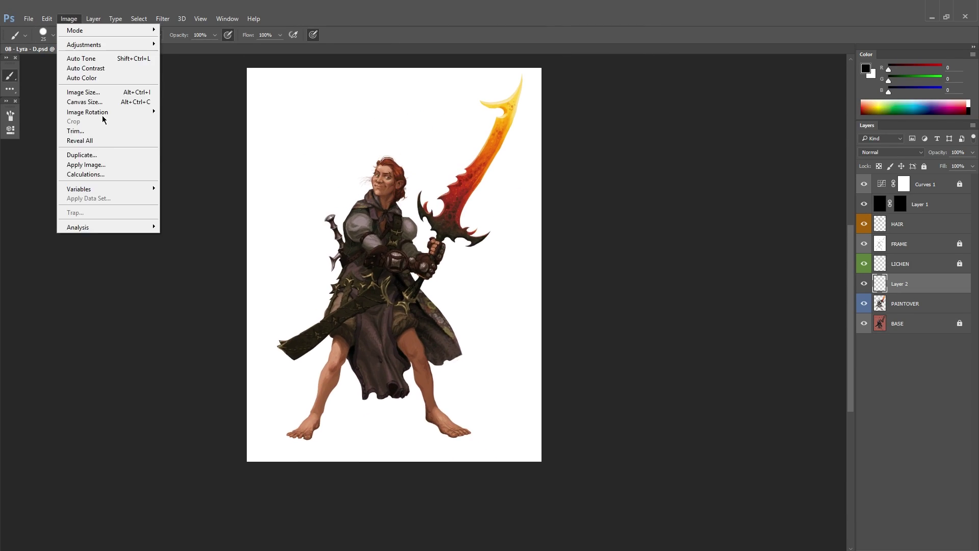
{"action": "left_click", "coordinate": [82, 155]}
{"action": "key", "text": "Return"}
{"action": "key", "text": "ctrl+s"}
{"action": "key", "text": "Return"}
{"action": "key", "text": "ctrl+w"}
Step: Fill Layer 2 with a muted brown and hide it behind a black layer mask
{"action": "scroll", "coordinate": [426, 331], "scroll_direction": "up", "scroll_amount": 10}
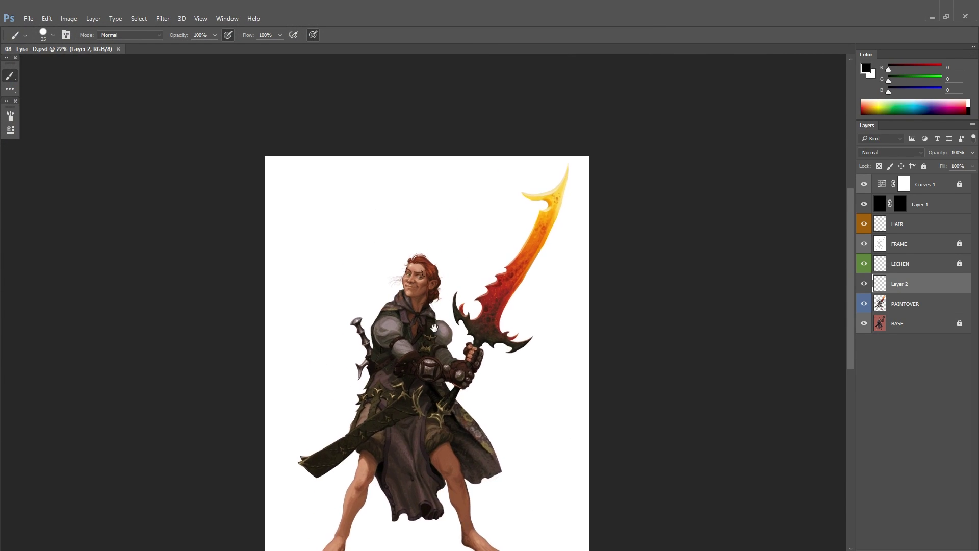
{"action": "left_click", "coordinate": [491, 393], "text": "alt"}
{"action": "key", "text": "n"}
{"action": "left_click", "coordinate": [383, 332]}
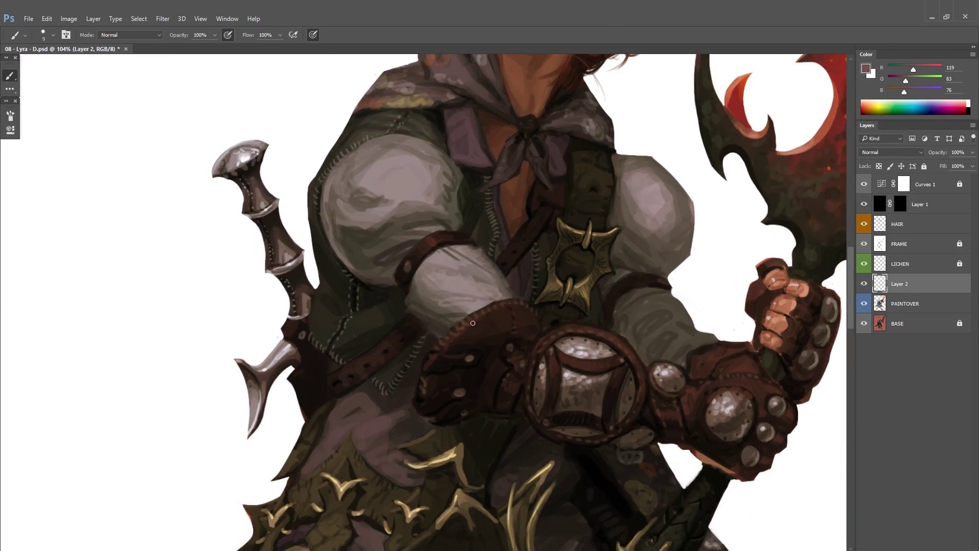
{"action": "scroll", "coordinate": [505, 374], "scroll_direction": "down", "scroll_amount": 2}
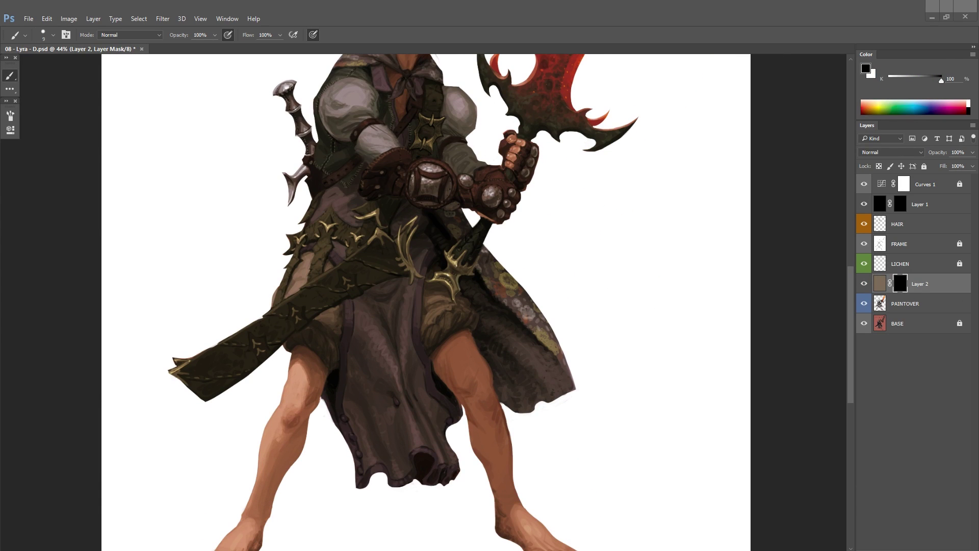
{"action": "scroll", "coordinate": [493, 412], "scroll_direction": "up", "scroll_amount": 5}
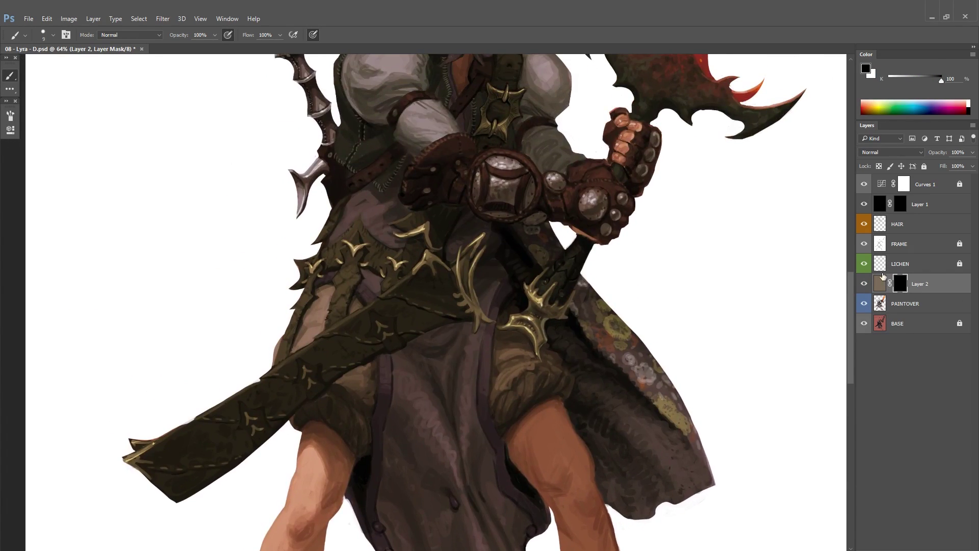
Step: Reveal short embroidery marks along the front cloth's purple trim below the scabbard by painting white on Layer 2's mask
{"action": "key", "text": "x"}
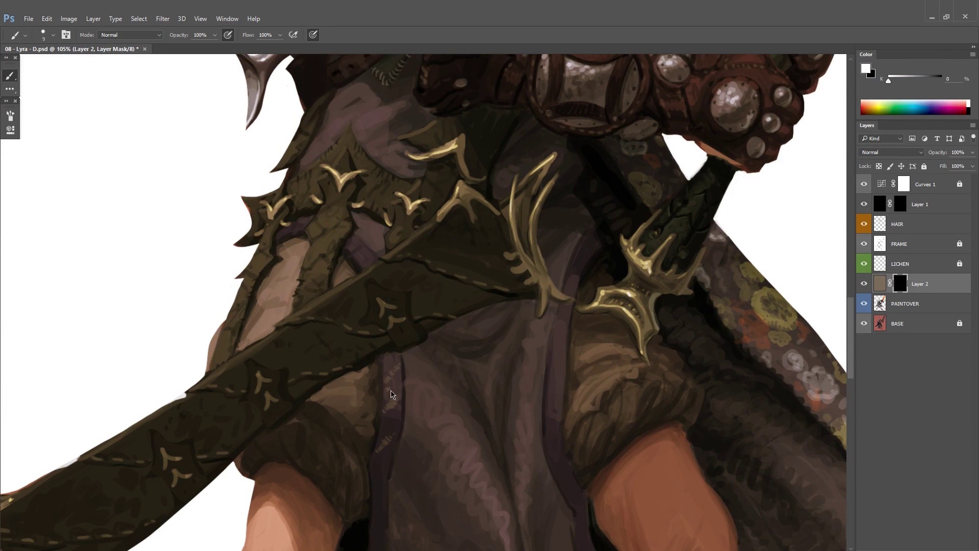
{"action": "left_click_drag", "start_coordinate": [391, 394], "coordinate": [405, 386]}
{"action": "scroll", "coordinate": [402, 425], "scroll_direction": "down", "scroll_amount": 2}
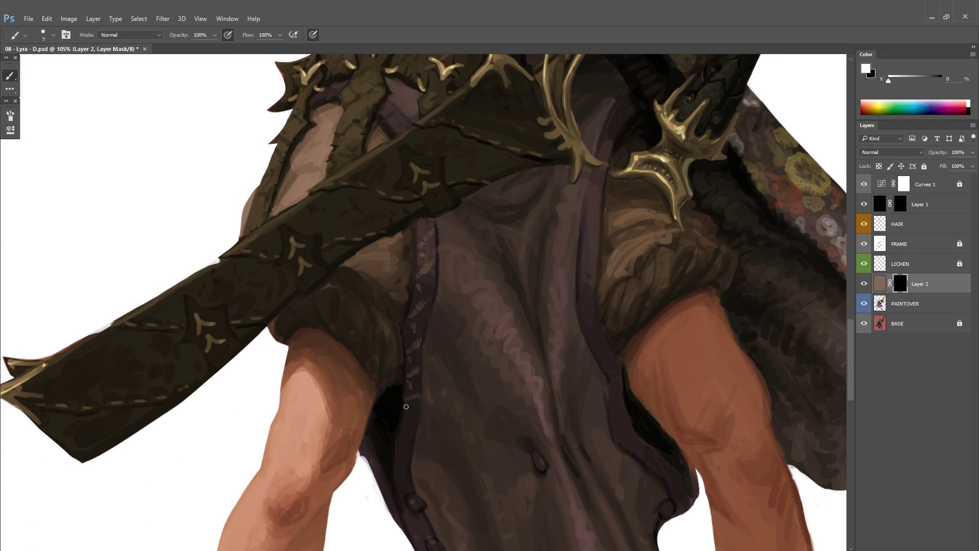
{"action": "scroll", "coordinate": [401, 503], "scroll_direction": "up", "scroll_amount": 3}
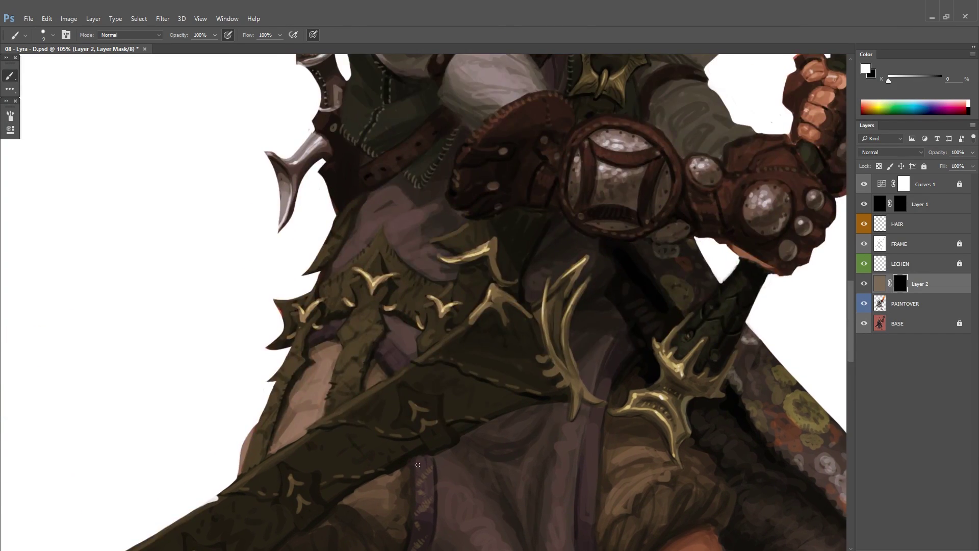
{"action": "scroll", "coordinate": [449, 408], "scroll_direction": "down", "scroll_amount": 5}
{"action": "scroll", "coordinate": [494, 296], "scroll_direction": "up", "scroll_amount": 6}
{"action": "scroll", "coordinate": [494, 296], "scroll_direction": "down", "scroll_amount": 10}
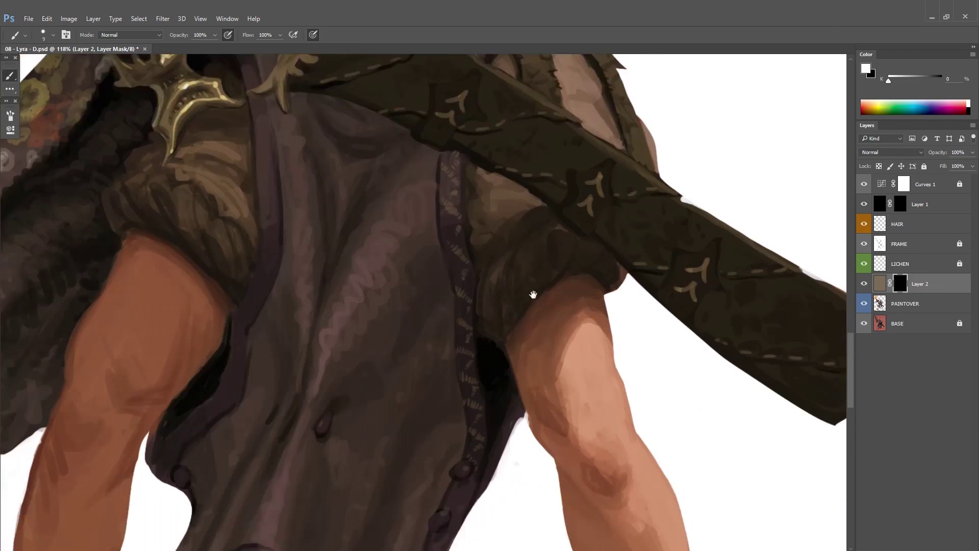
Step: Continue the embroidery marks on the mask past the trim's buttons to the front cloth's lower corner
{"action": "scroll", "coordinate": [434, 469], "scroll_direction": "down", "scroll_amount": 1}
{"action": "scroll", "coordinate": [448, 442], "scroll_direction": "up", "scroll_amount": 1}
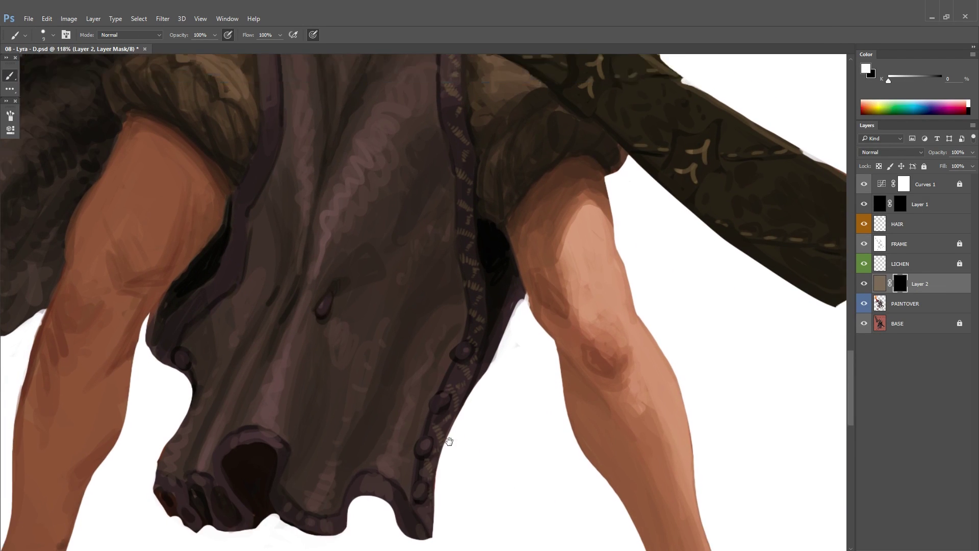
{"action": "scroll", "coordinate": [499, 369], "scroll_direction": "down", "scroll_amount": 3}
{"action": "scroll", "coordinate": [479, 422], "scroll_direction": "up", "scroll_amount": 1}
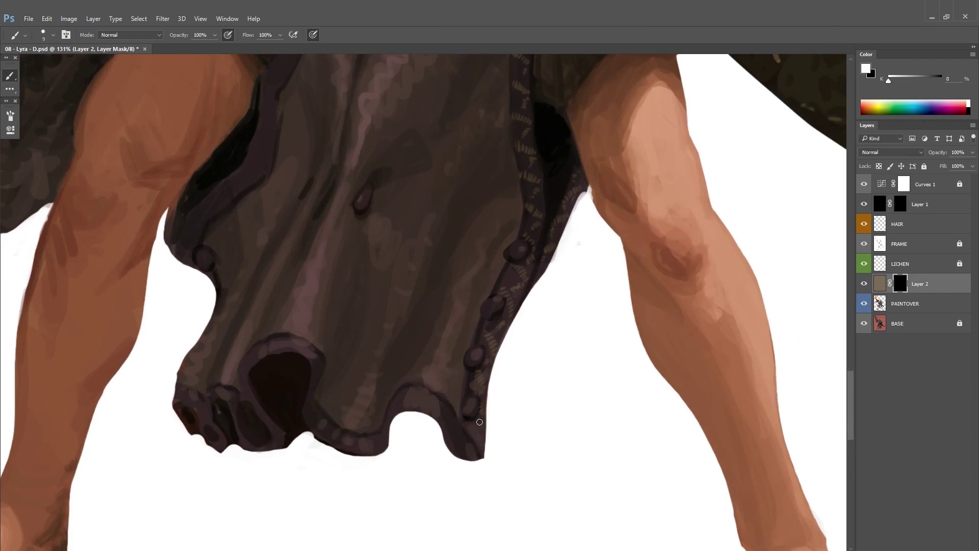
Step: Reveal small embroidery patterns on the purple collar lapels and the shirt's front edging on Layer 2's mask
{"action": "scroll", "coordinate": [474, 435], "scroll_direction": "up", "scroll_amount": 15}
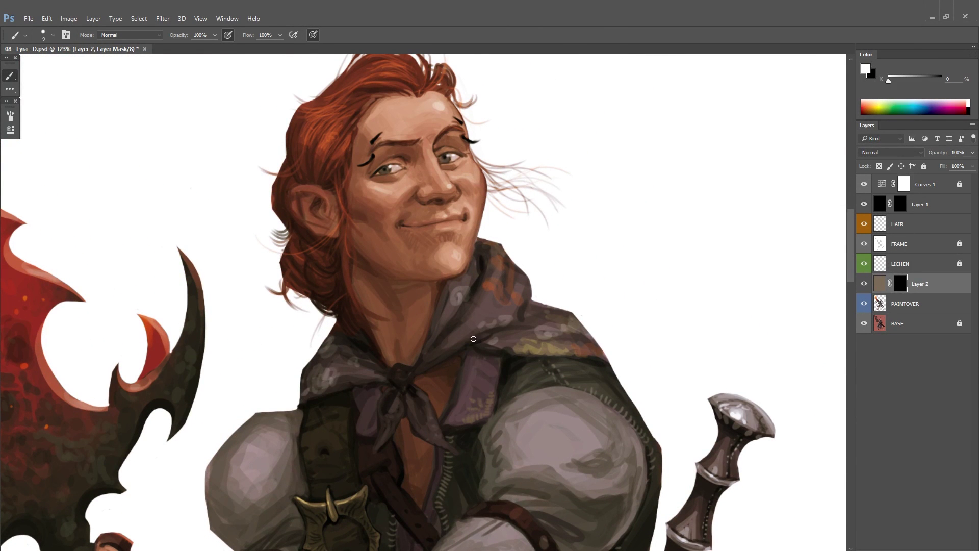
{"action": "scroll", "coordinate": [387, 431], "scroll_direction": "down", "scroll_amount": 4}
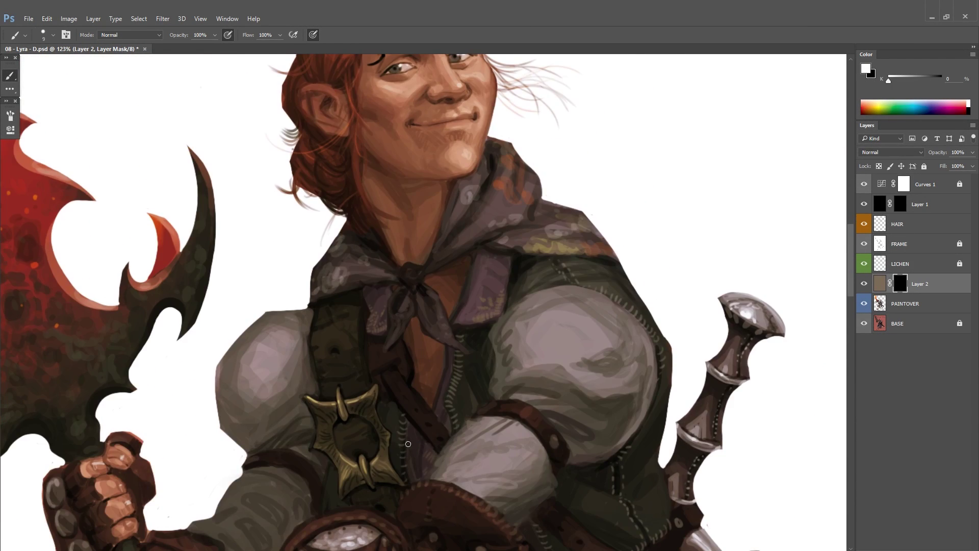
{"action": "scroll", "coordinate": [451, 367], "scroll_direction": "up", "scroll_amount": 3}
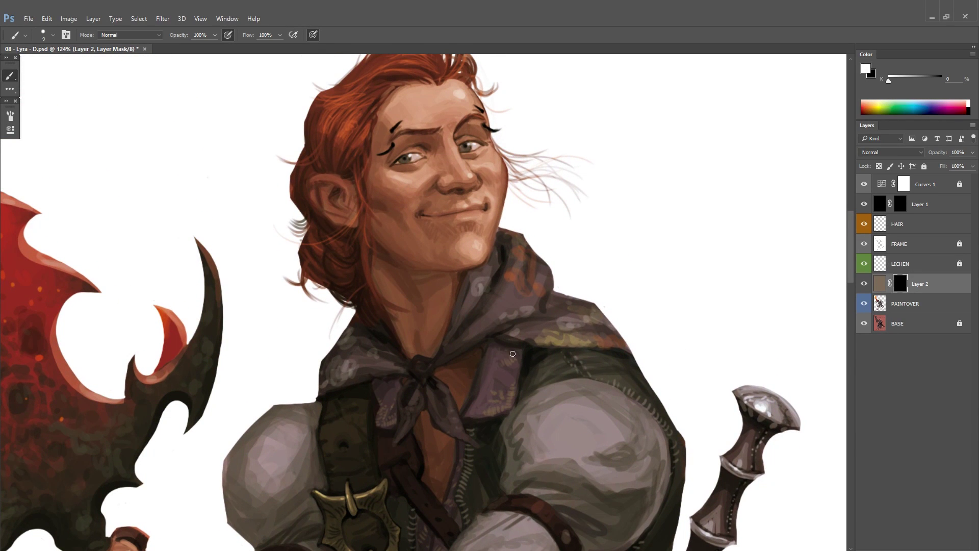
{"action": "key", "text": "x"}
{"action": "scroll", "coordinate": [510, 349], "scroll_direction": "down", "scroll_amount": 5}
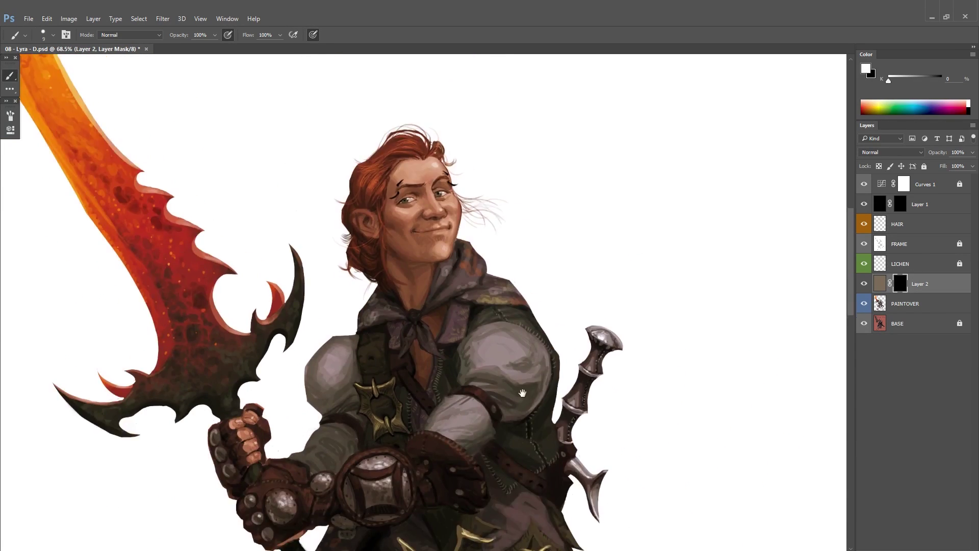
Step: Reveal embroidery marks along the front cloth's opposite purple trim, from beside the thigh up to the gold ornament
{"action": "scroll", "coordinate": [490, 357], "scroll_direction": "down", "scroll_amount": 8}
{"action": "scroll", "coordinate": [469, 360], "scroll_direction": "up", "scroll_amount": 5}
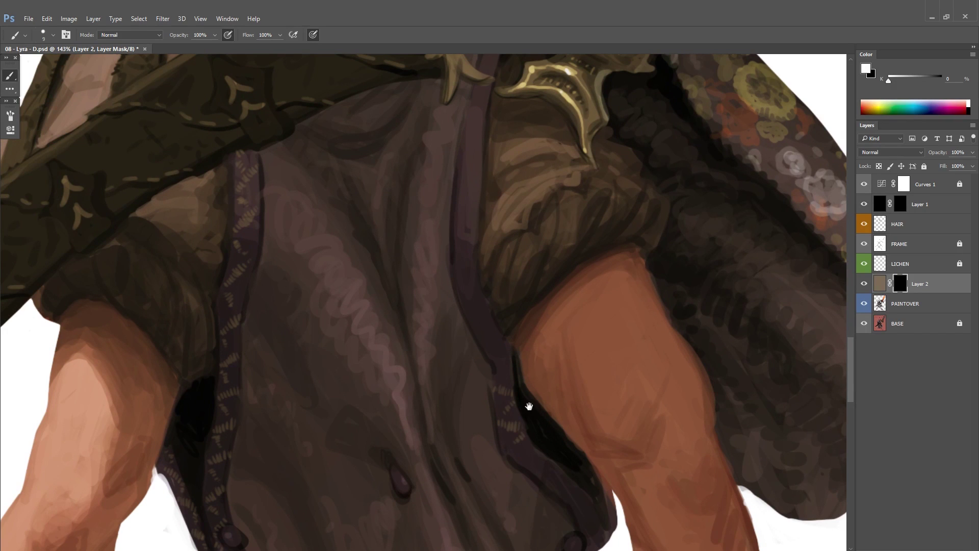
{"action": "left_click_drag", "start_coordinate": [528, 406], "coordinate": [476, 374]}
{"action": "scroll", "coordinate": [521, 457], "scroll_direction": "up", "scroll_amount": 4}
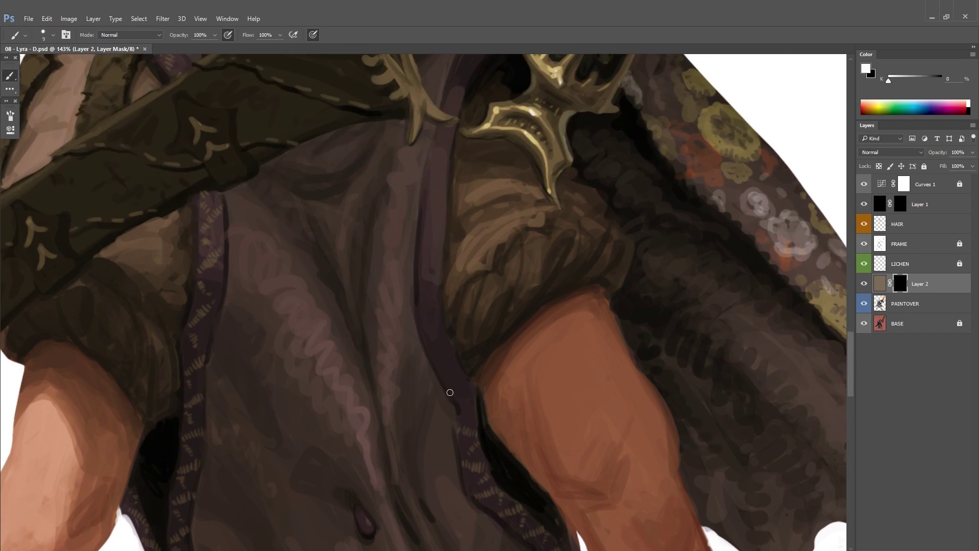
{"action": "scroll", "coordinate": [458, 431], "scroll_direction": "up", "scroll_amount": 5}
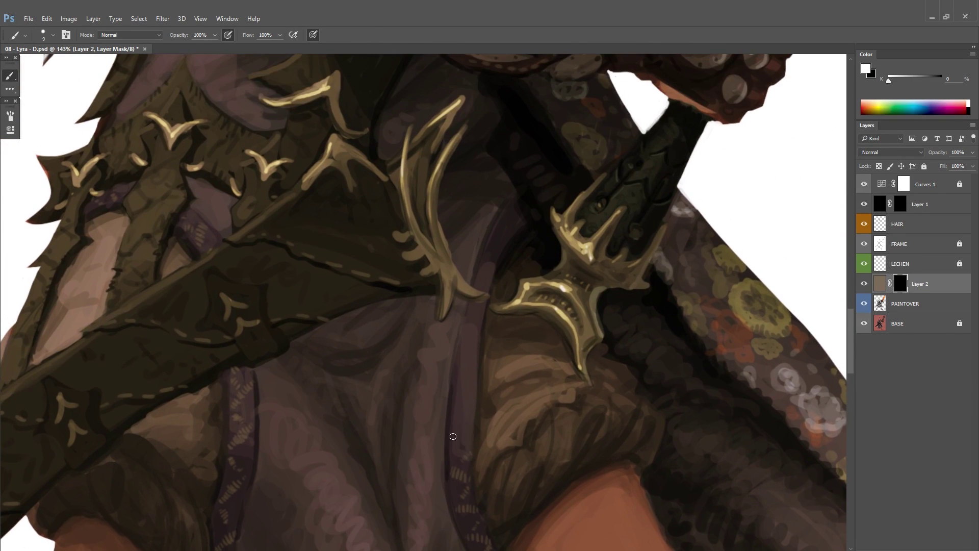
{"action": "scroll", "coordinate": [484, 409], "scroll_direction": "up", "scroll_amount": 1}
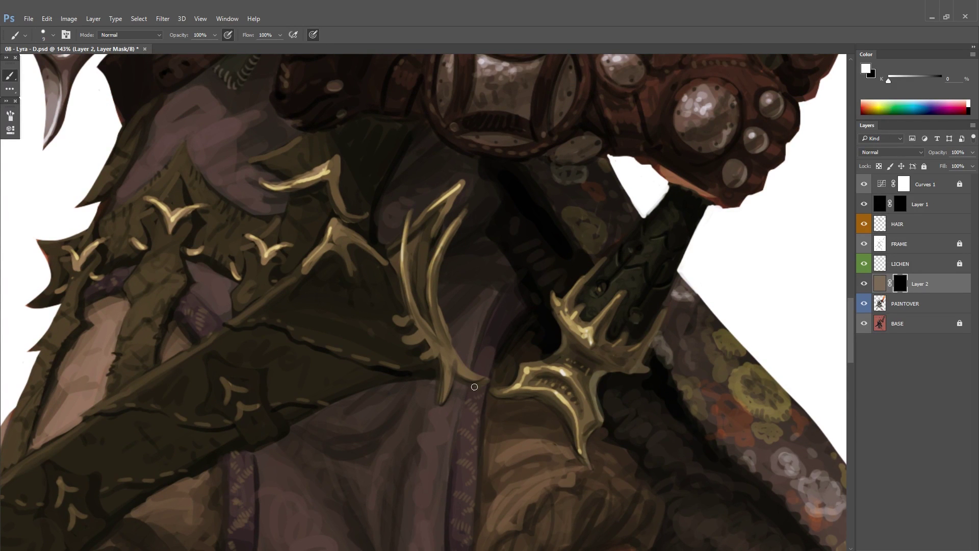
Step: Reveal fine embroidery patterns on the pale forearm sleeve between the leather arm strap and the large glove cuff on Layer 2's mask
{"action": "scroll", "coordinate": [474, 386], "scroll_direction": "down", "scroll_amount": 6}
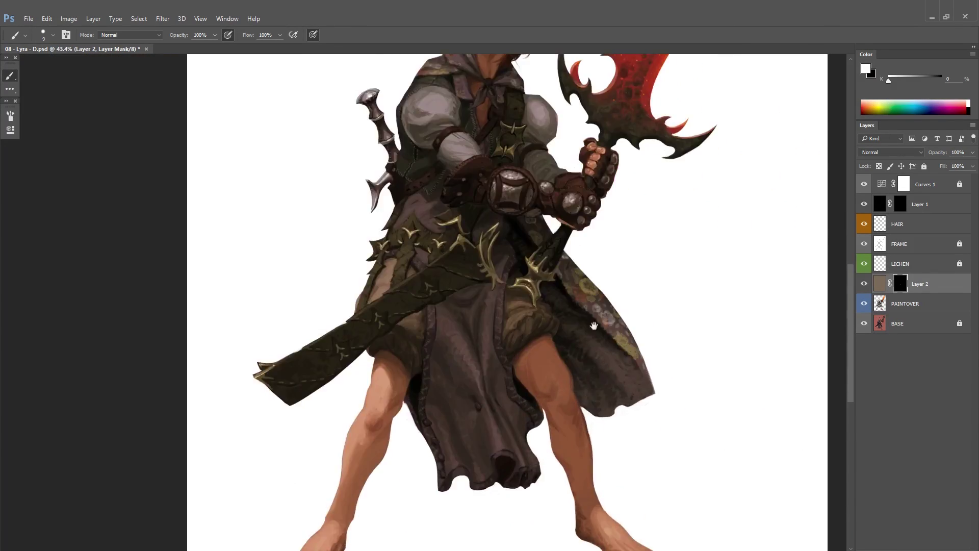
{"action": "scroll", "coordinate": [594, 325], "scroll_direction": "up", "scroll_amount": 1}
{"action": "scroll", "coordinate": [586, 377], "scroll_direction": "down", "scroll_amount": 1}
{"action": "key", "text": "h"}
{"action": "scroll", "coordinate": [579, 368], "scroll_direction": "up", "scroll_amount": 2}
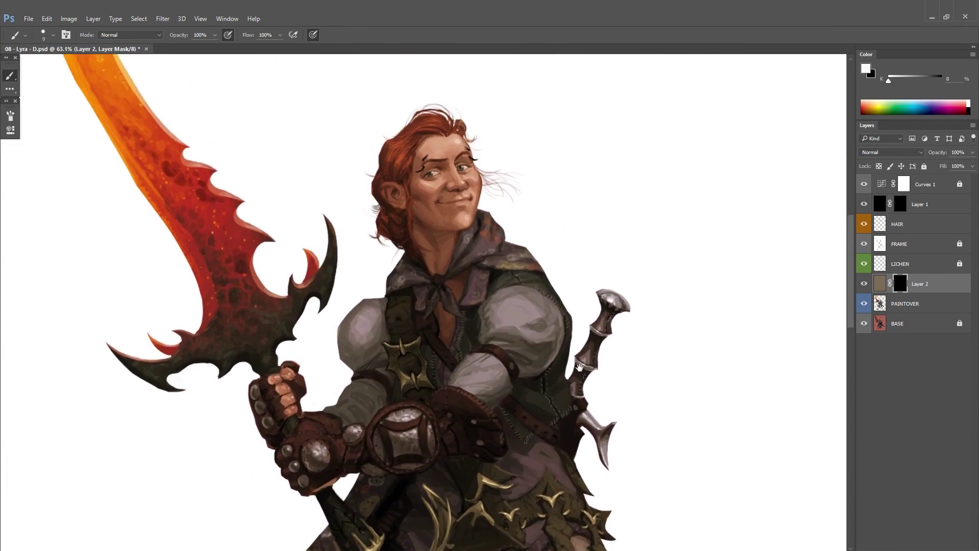
{"action": "scroll", "coordinate": [484, 358], "scroll_direction": "up", "scroll_amount": 2}
{"action": "scroll", "coordinate": [466, 377], "scroll_direction": "up", "scroll_amount": 1}
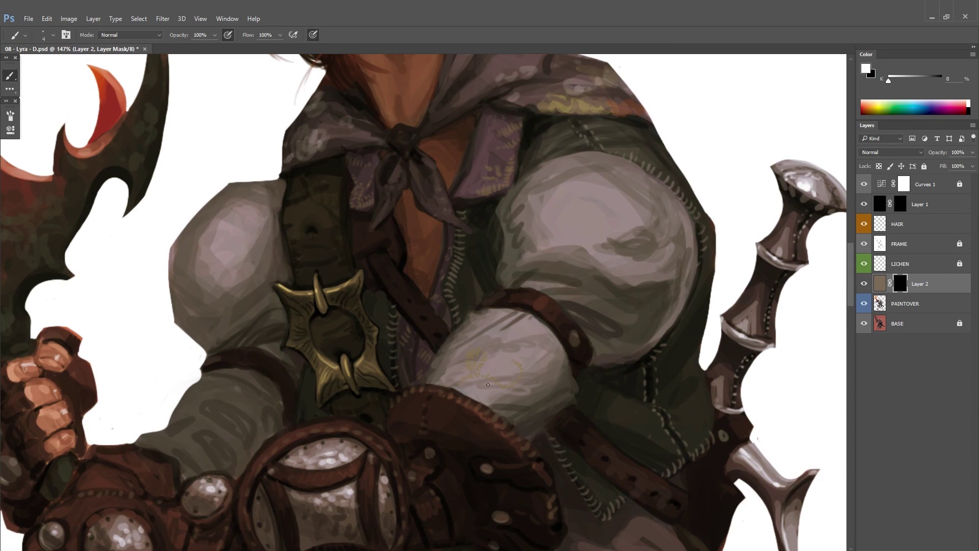
{"action": "scroll", "coordinate": [488, 390], "scroll_direction": "up", "scroll_amount": 1}
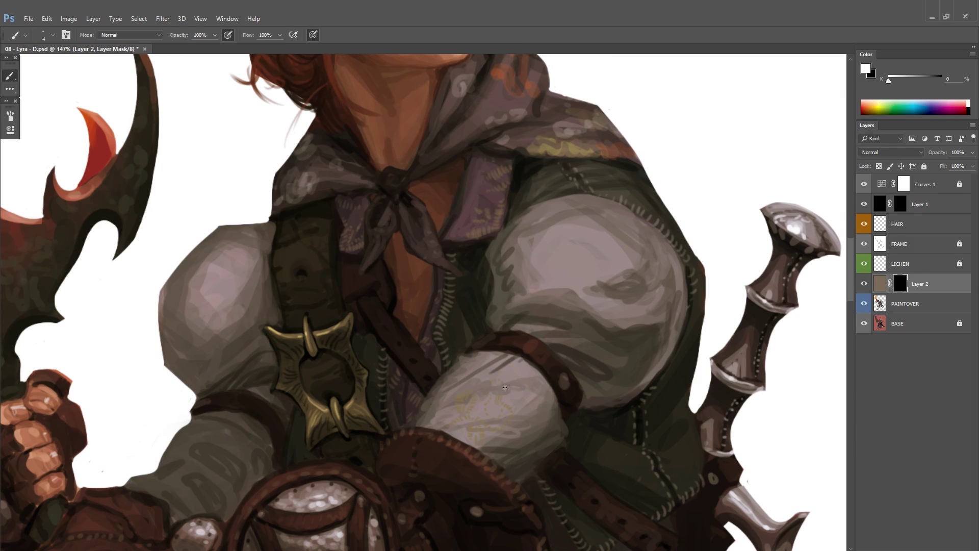
{"action": "scroll", "coordinate": [505, 388], "scroll_direction": "down", "scroll_amount": 2}
{"action": "scroll", "coordinate": [502, 390], "scroll_direction": "left", "scroll_amount": 2}
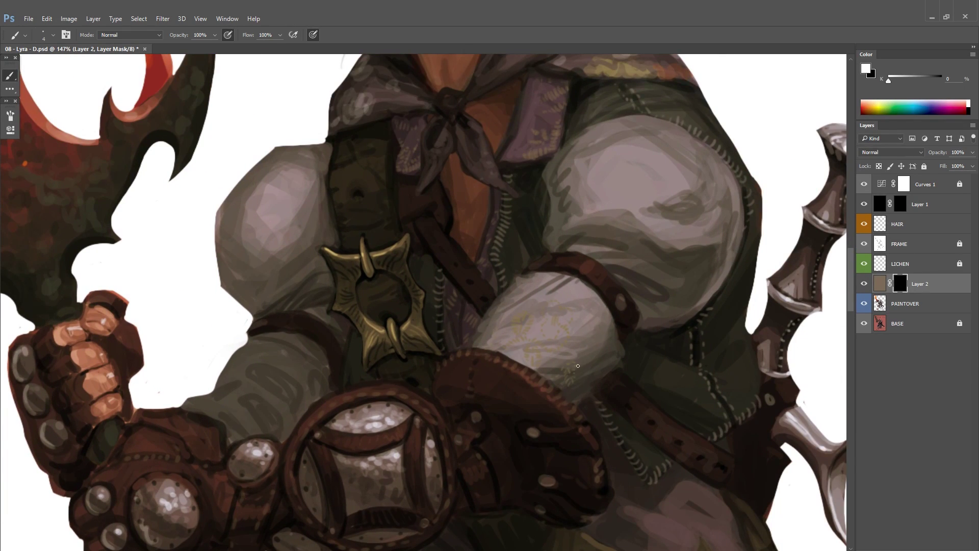
{"action": "scroll", "coordinate": [624, 324], "scroll_direction": "left", "scroll_amount": 2}
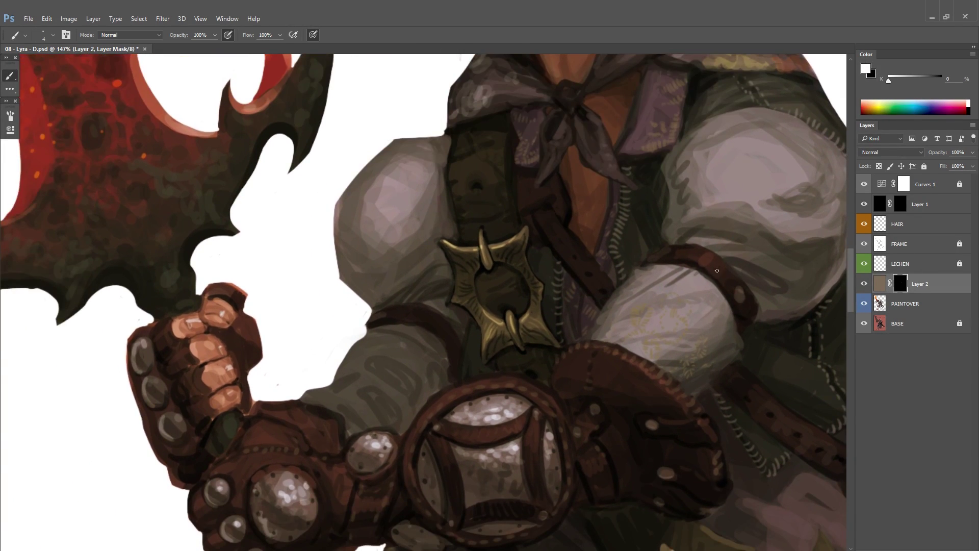
Step: Reveal curling stitched embroidery on the other forearm's grey sleeve, between the arm strap and the studded gauntlet, on Layer 2's mask
{"action": "key", "text": "ctrl+shift+h"}
{"action": "scroll", "coordinate": [590, 295], "scroll_direction": "down", "scroll_amount": 2}
{"action": "scroll", "coordinate": [561, 301], "scroll_direction": "up", "scroll_amount": 1}
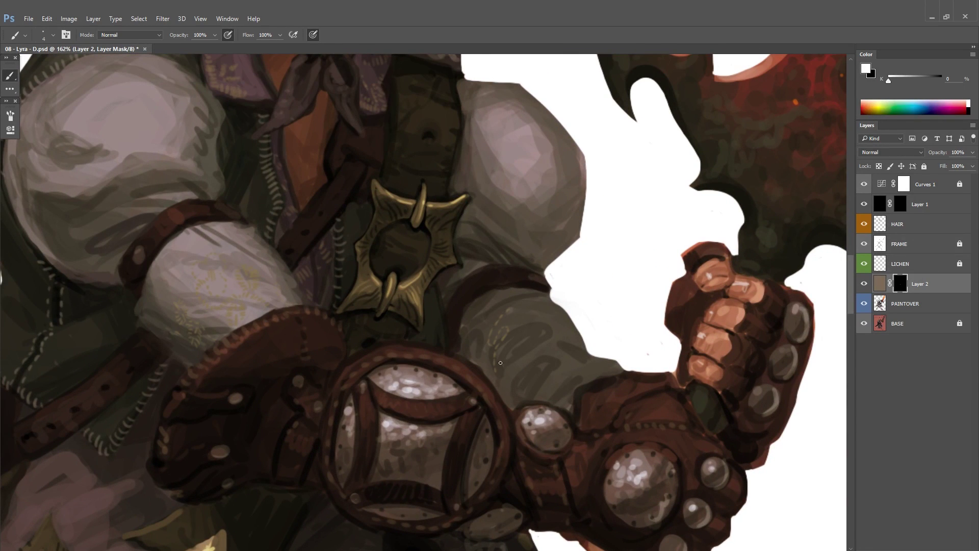
{"action": "scroll", "coordinate": [570, 326], "scroll_direction": "down", "scroll_amount": 3}
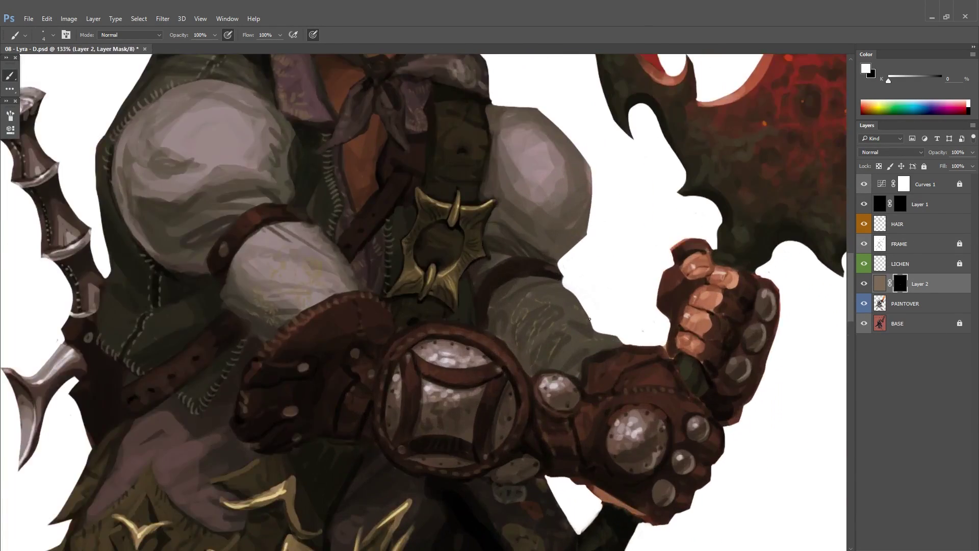
{"action": "scroll", "coordinate": [477, 360], "scroll_direction": "up", "scroll_amount": 2}
Step: Reveal a cross-shaped motif of dashed stitches on the front cloth below the scabbard by painting on Layer 2's mask
{"action": "key", "text": "x"}
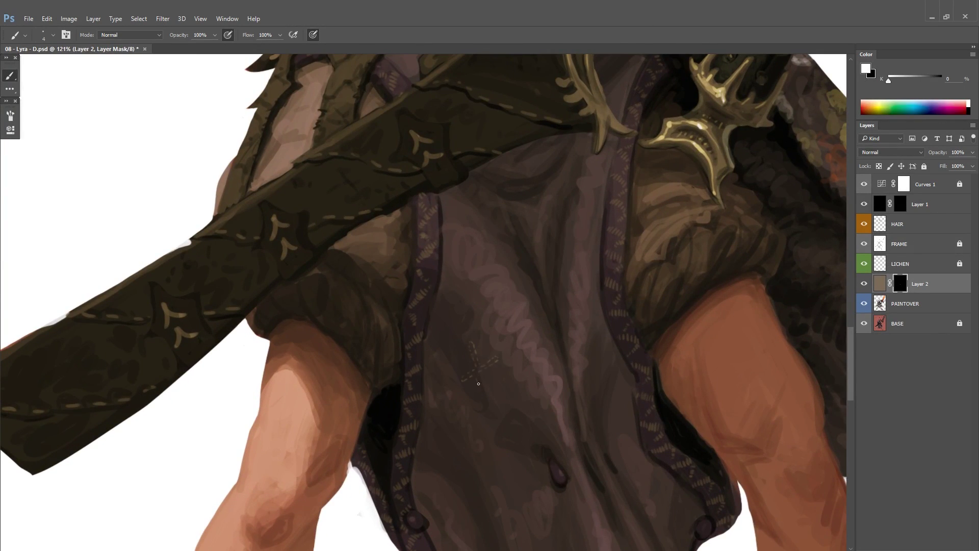
{"action": "scroll", "coordinate": [515, 408], "scroll_direction": "down", "scroll_amount": 4}
{"action": "scroll", "coordinate": [515, 428], "scroll_direction": "up", "scroll_amount": 4}
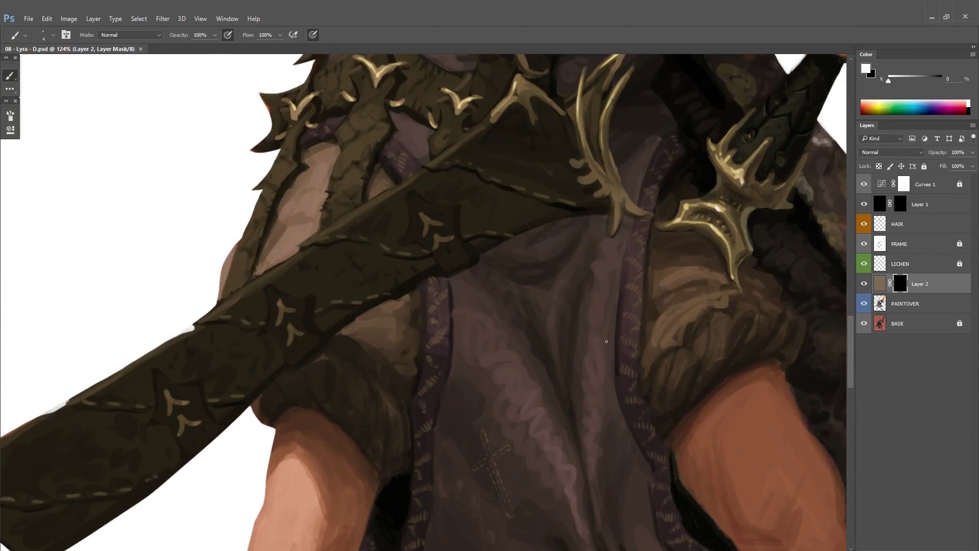
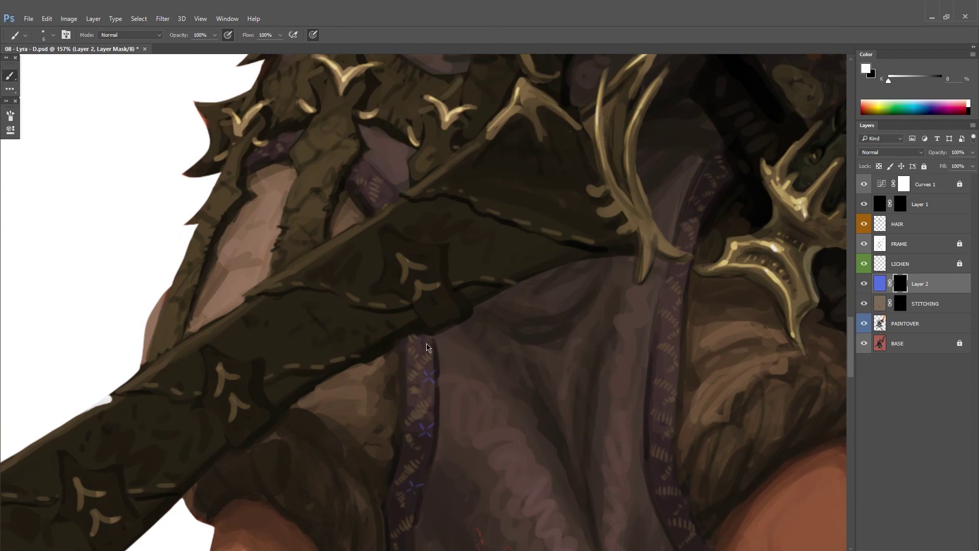
Step: Add small blue star-shaped stitches along both purple trims of the front cloth by painting on the blue Layer 2's mask
{"action": "left_click_drag", "start_coordinate": [427, 348], "coordinate": [433, 92]}
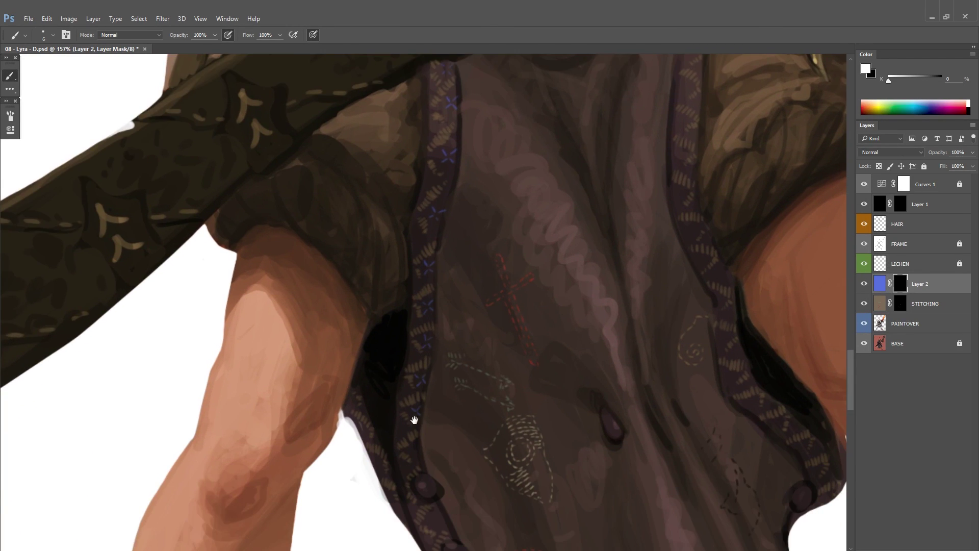
{"action": "mouse_move", "coordinate": [411, 415]}
{"action": "left_mouse_down"}
{"action": "mouse_move", "coordinate": [459, 435]}
{"action": "mouse_move", "coordinate": [444, 401]}
{"action": "left_mouse_up"}
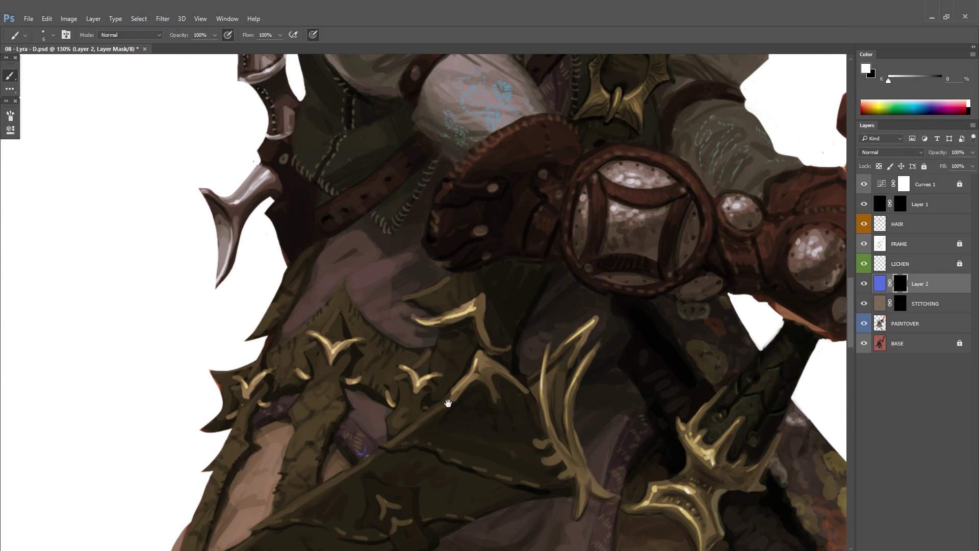
{"action": "mouse_move", "coordinate": [448, 403]}
{"action": "left_mouse_down"}
{"action": "mouse_move", "coordinate": [361, 153]}
{"action": "mouse_move", "coordinate": [347, 190]}
{"action": "mouse_move", "coordinate": [346, 251]}
{"action": "left_mouse_up"}
{"action": "scroll", "coordinate": [484, 421], "scroll_direction": "up", "scroll_amount": 2}
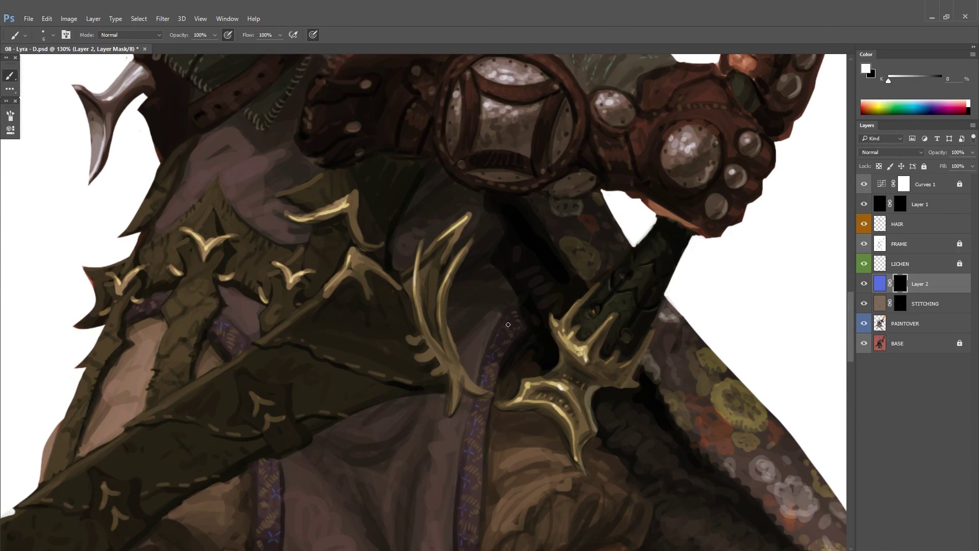
{"action": "scroll", "coordinate": [507, 325], "scroll_direction": "down", "scroll_amount": 10}
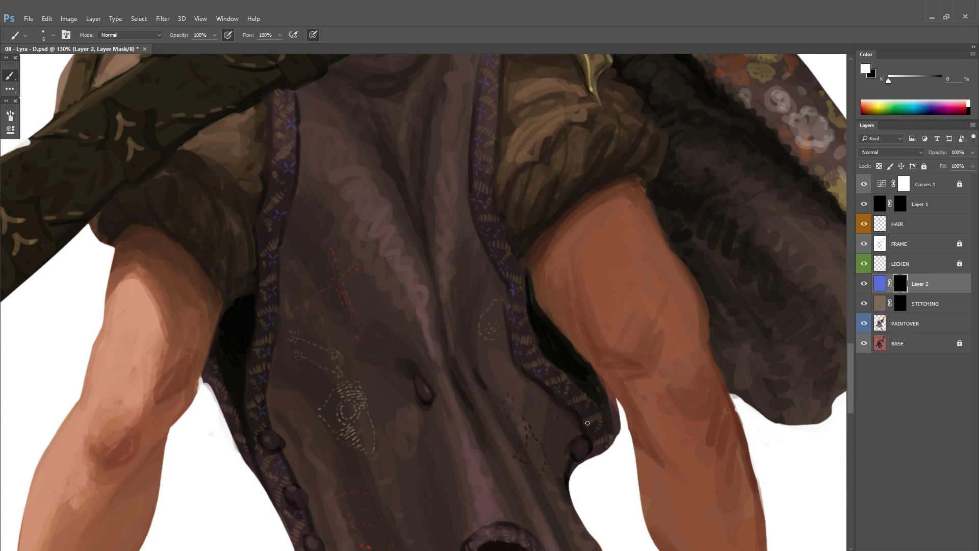
Step: Continue the blue stitches past the trim buttons and along the front cloth's wavy bottom hem to its folded corner
{"action": "scroll", "coordinate": [588, 422], "scroll_direction": "down", "scroll_amount": 5}
{"action": "scroll", "coordinate": [341, 467], "scroll_direction": "down", "scroll_amount": 1}
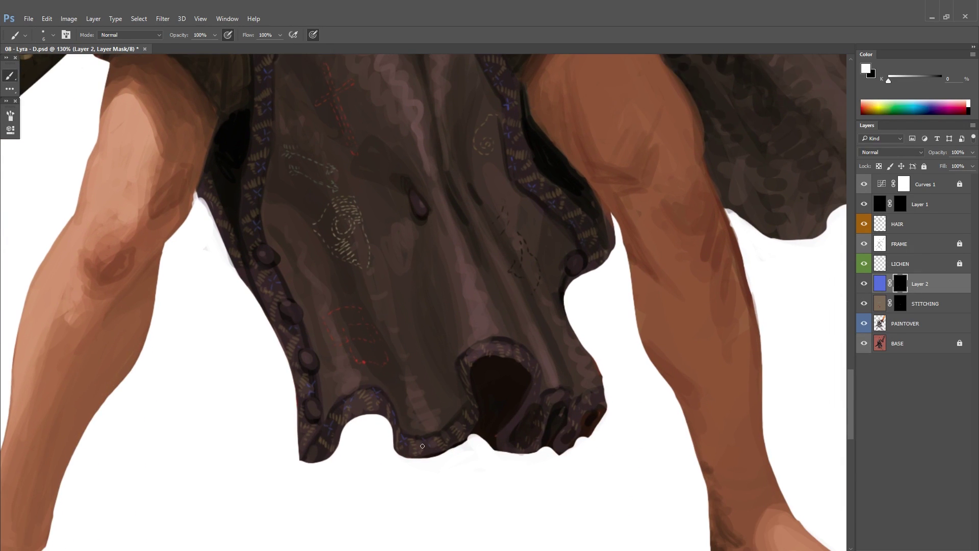
{"action": "scroll", "coordinate": [463, 427], "scroll_direction": "right", "scroll_amount": 4}
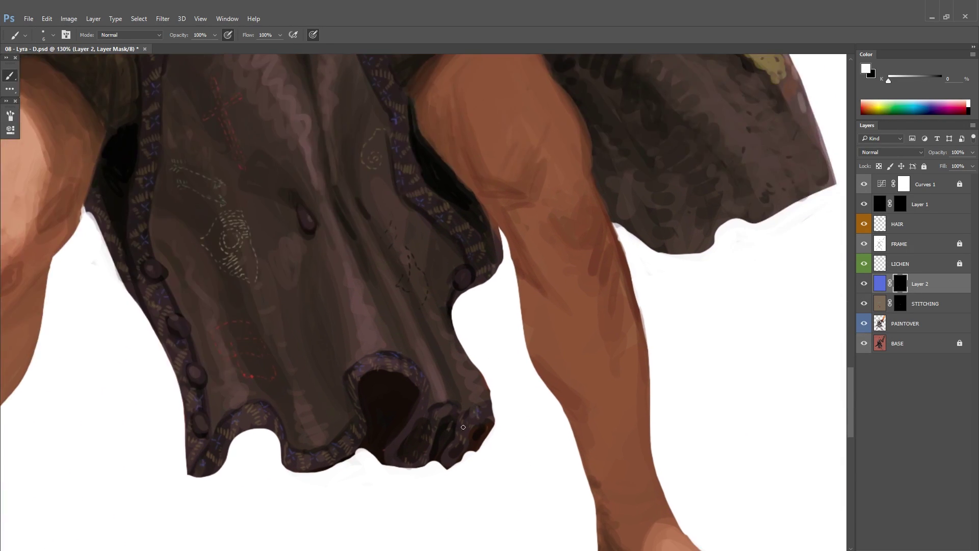
{"action": "scroll", "coordinate": [460, 256], "scroll_direction": "down", "scroll_amount": 6}
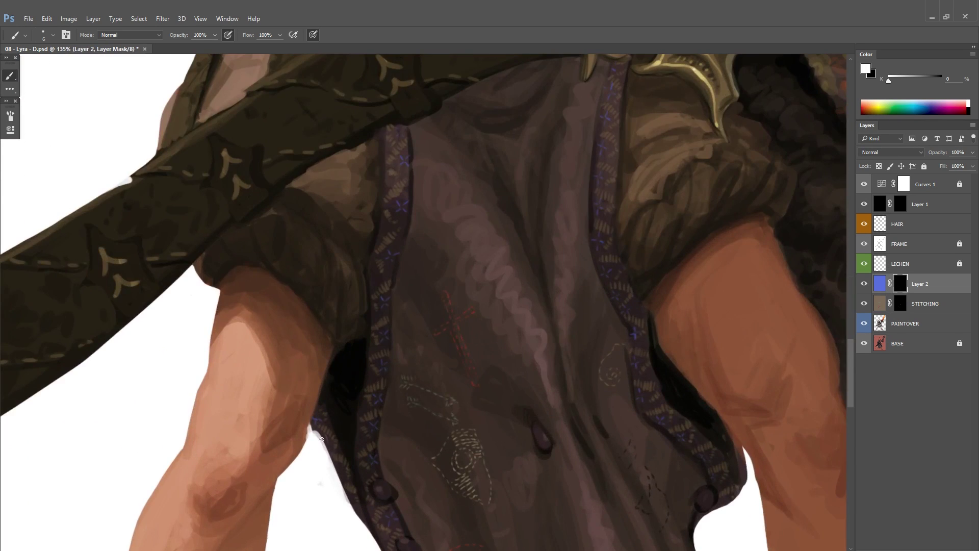
Step: Add blue stitches to the purple collar lapels and the shirt's front edging on Layer 2's mask
{"action": "scroll", "coordinate": [460, 256], "scroll_direction": "up", "scroll_amount": 5}
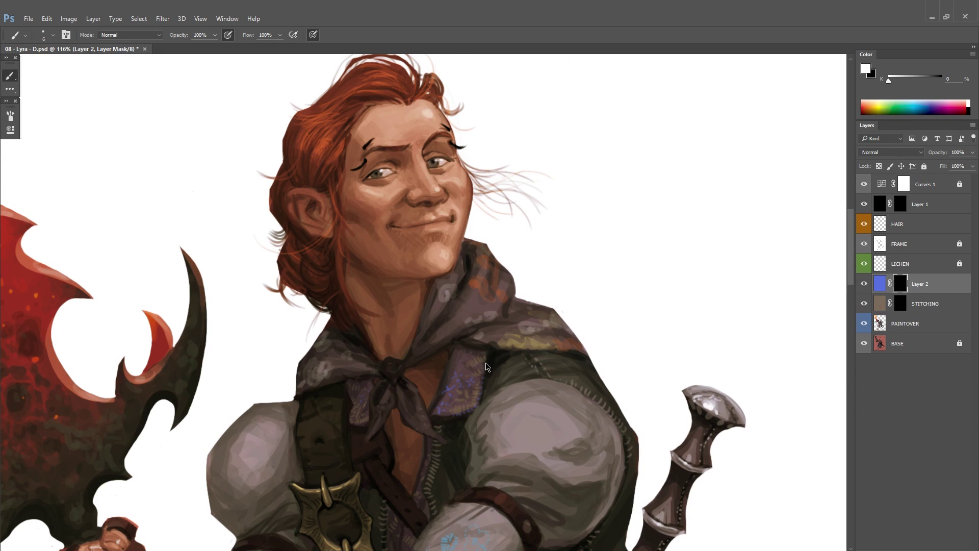
{"action": "scroll", "coordinate": [485, 366], "scroll_direction": "down", "scroll_amount": 2}
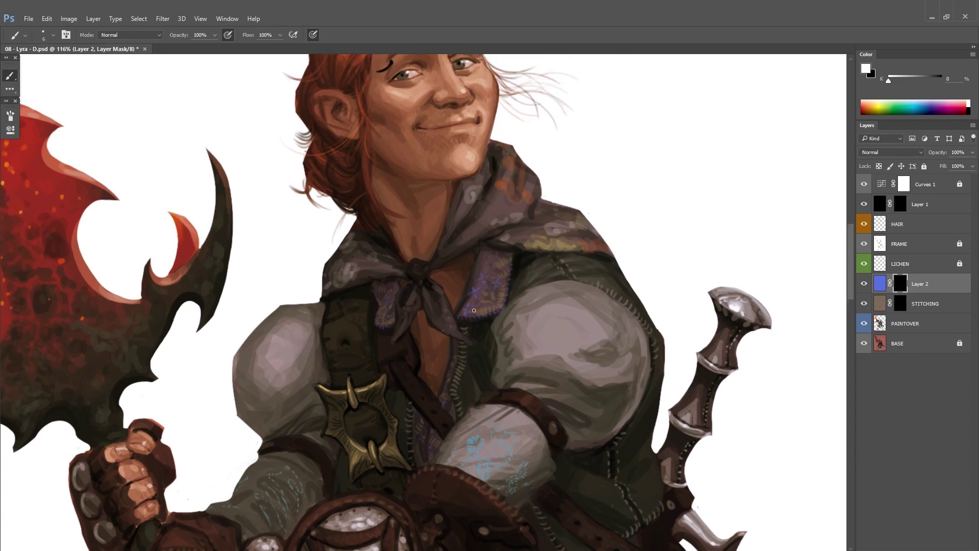
{"action": "scroll", "coordinate": [474, 310], "scroll_direction": "down", "scroll_amount": 5}
{"action": "scroll", "coordinate": [474, 310], "scroll_direction": "up", "scroll_amount": 3}
Step: Recolour the forearm sleeve's floral embroidery in purple and white by painting on the STITCHING layer
{"action": "key", "text": "alt+bracketleft"}
{"action": "right_click", "coordinate": [543, 367]}
{"action": "key", "text": "Escape"}
{"action": "key", "text": "l"}
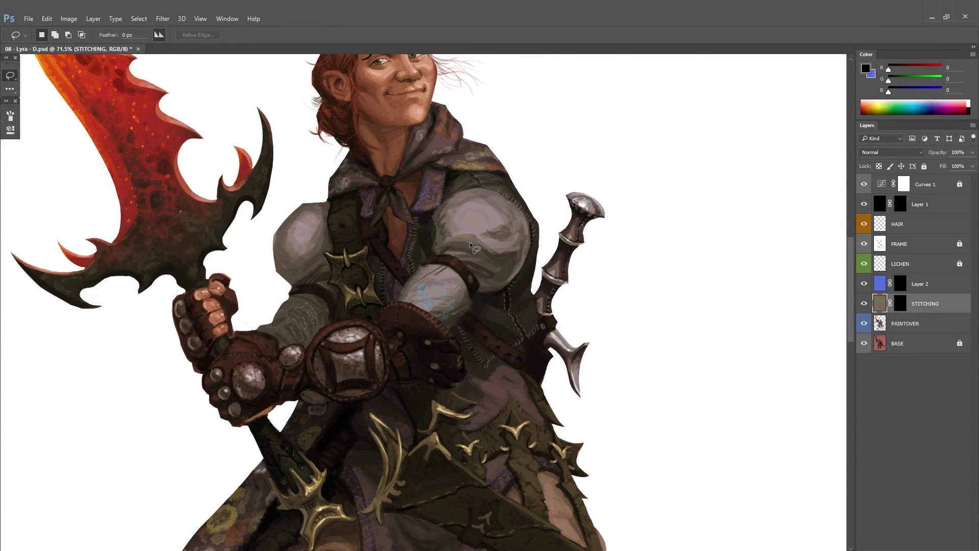
{"action": "scroll", "coordinate": [469, 243], "scroll_direction": "up", "scroll_amount": 3}
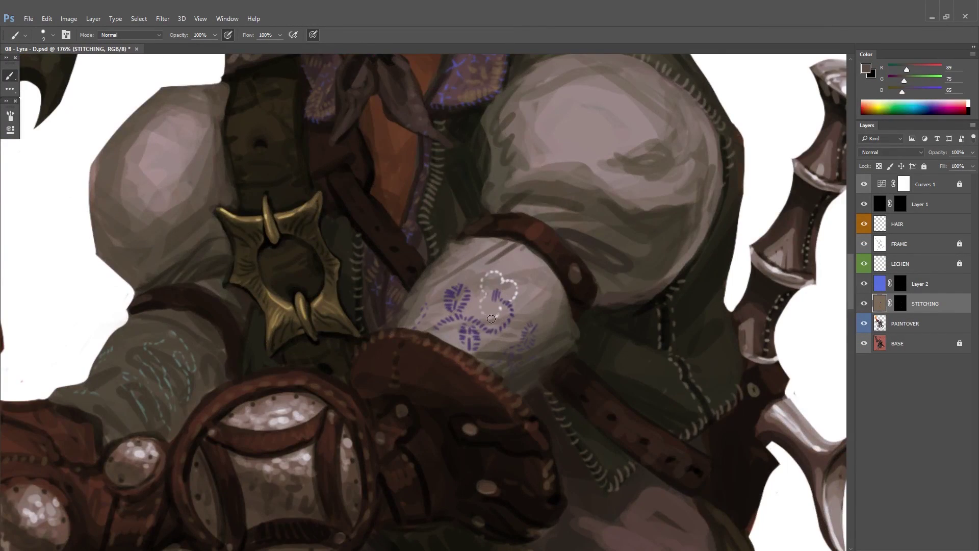
{"action": "scroll", "coordinate": [491, 319], "scroll_direction": "down", "scroll_amount": 10}
Step: Merge Layer 2 with the STITCHING layer, name the merged layer STITCHING and lock it
{"action": "key", "text": "f"}
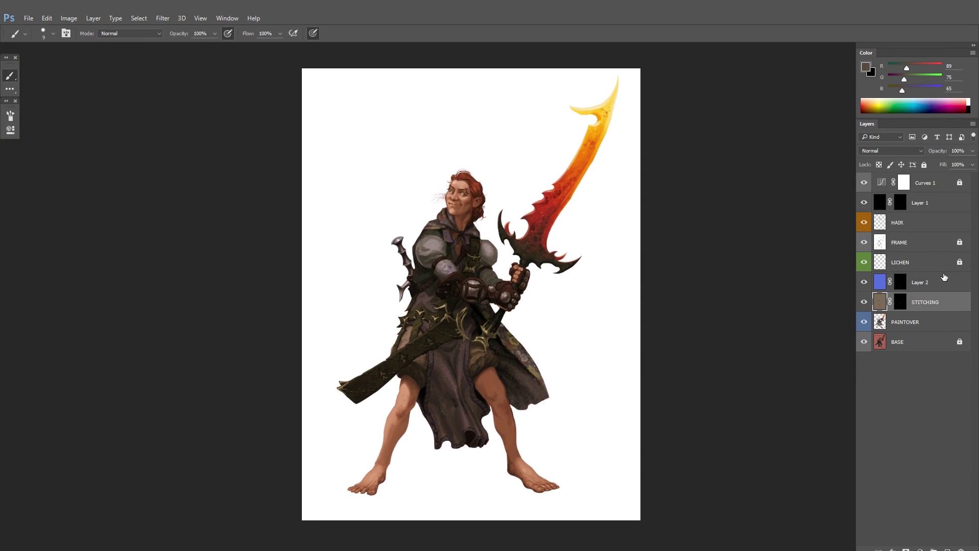
{"action": "left_click", "coordinate": [944, 277], "text": "shift"}
{"action": "key", "text": "ctrl+e"}
{"action": "double_click", "coordinate": [915, 282]}
{"action": "type", "text": "STITCHING"}
{"action": "left_click", "coordinate": [924, 165]}
Step: Give the PAINTOVER layer a violet colour label and the STITCHING layer a blue one
{"action": "right_click", "coordinate": [863, 302]}
{"action": "left_click", "coordinate": [876, 400]}
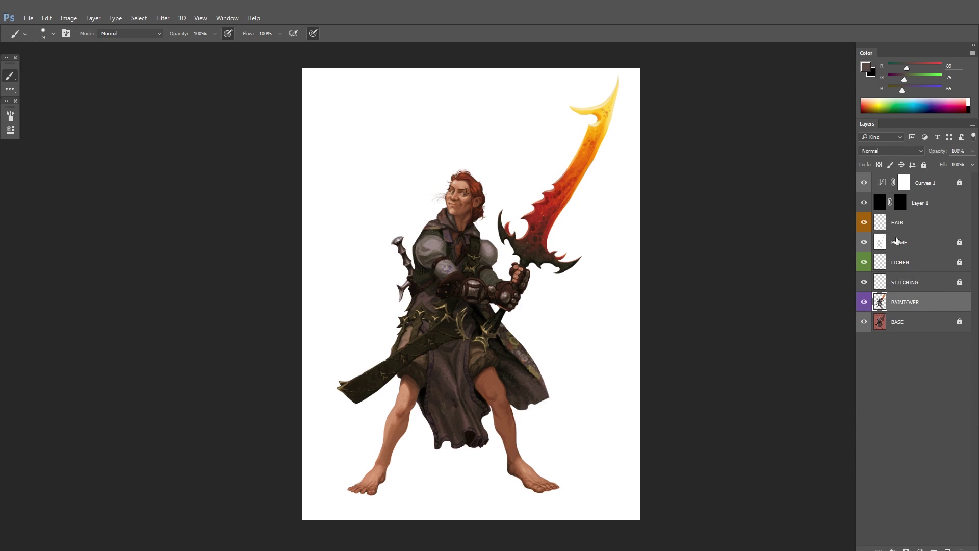
{"action": "right_click", "coordinate": [861, 282]}
{"action": "left_click", "coordinate": [875, 370]}
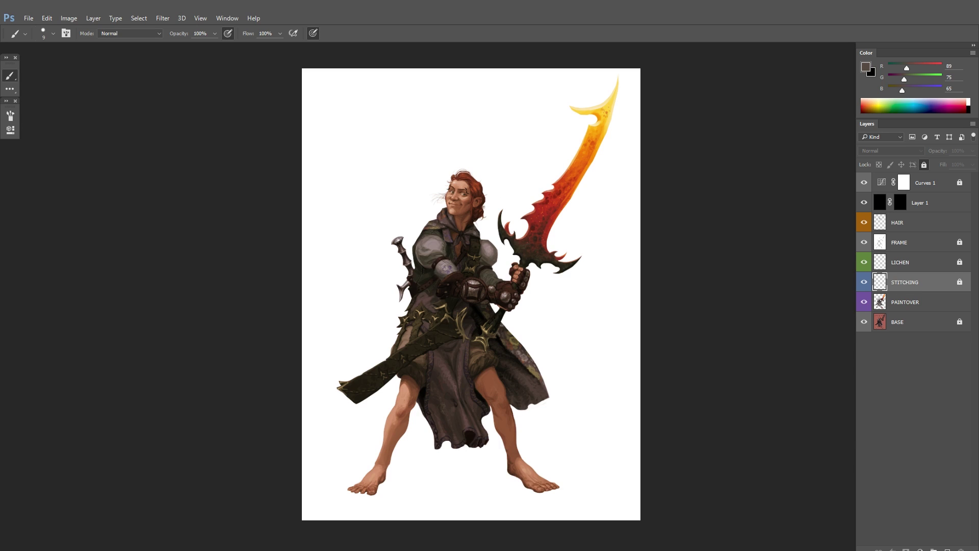
Step: Save the document under a separate name as 08 - Lyra - D copy.psd
{"action": "key", "text": "f"}
{"action": "key", "text": "ctrl+shift+s"}
{"action": "key", "text": "Return"}
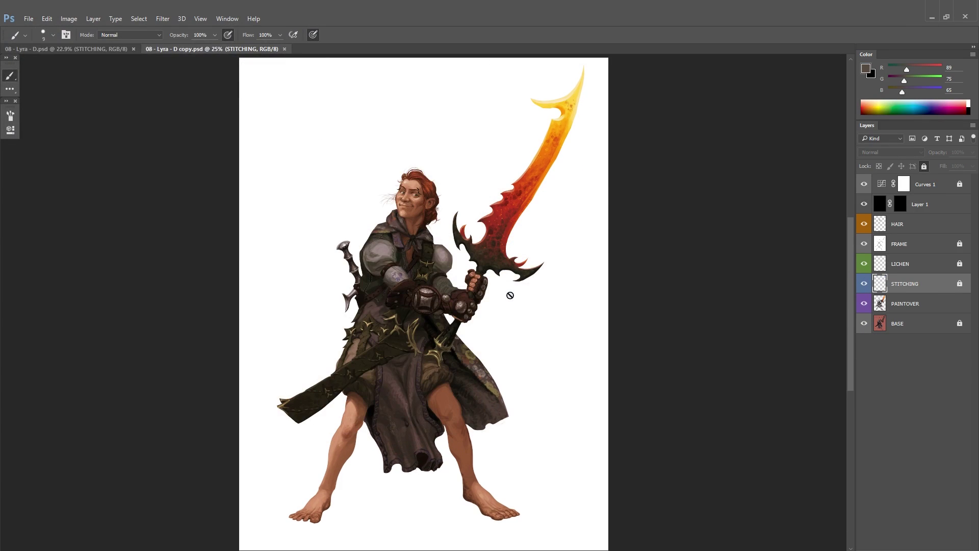
Step: Paint small touch-ups on a new layer above HAIR in a sampled colour, merge it down and save the document
{"action": "left_click", "coordinate": [863, 245]}
{"action": "left_click", "coordinate": [862, 244]}
{"action": "left_click", "coordinate": [909, 223]}
{"action": "left_click_drag", "start_coordinate": [442, 217], "coordinate": [553, 199]}
{"action": "key", "text": "ctrl+shift+alt+n"}
{"action": "left_click", "coordinate": [389, 188], "text": "alt"}
{"action": "left_click_drag", "start_coordinate": [378, 271], "coordinate": [404, 295]}
{"action": "mouse_move", "coordinate": [378, 281]}
{"action": "left_mouse_down"}
{"action": "mouse_move", "coordinate": [397, 295]}
{"action": "mouse_move", "coordinate": [412, 267]}
{"action": "mouse_move", "coordinate": [348, 270]}
{"action": "left_mouse_up"}
{"action": "key", "text": "ctrl+e"}
{"action": "key", "text": "ctrl+s"}
{"action": "mouse_move", "coordinate": [756, 256]}
{"action": "left_mouse_down"}
{"action": "mouse_move", "coordinate": [721, 286]}
{"action": "mouse_move", "coordinate": [618, 232]}
{"action": "left_mouse_up"}
Step: Create a new layer above PAINTOVER and paint dark brown spots on the shin of the leg beside the long coat
{"action": "key", "text": "d"}
{"action": "left_click", "coordinate": [905, 303]}
{"action": "key", "text": "ctrl+shift+n"}
{"action": "key", "text": "Return"}
{"action": "left_click_drag", "start_coordinate": [482, 379], "coordinate": [549, 379]}
{"action": "left_click", "coordinate": [500, 264], "text": "alt"}
{"action": "key", "text": "bracketright"}
{"action": "key", "text": "bracketright"}
{"action": "left_click_drag", "start_coordinate": [500, 265], "coordinate": [508, 209]}
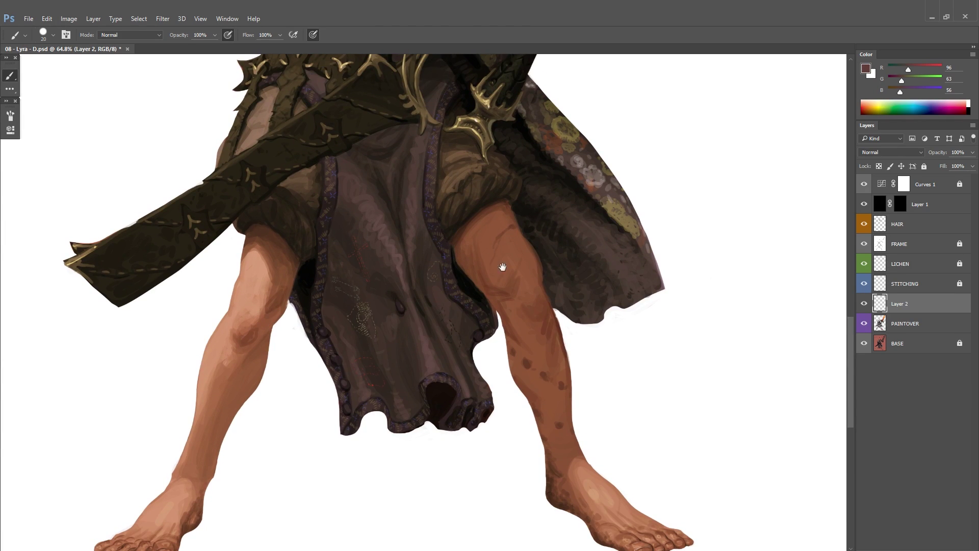
Step: Paint thin dark scratch marks across the shin, ankle and thigh of the leg below the scabbard on Layer 2
{"action": "left_click_drag", "start_coordinate": [503, 267], "coordinate": [602, 236]}
{"action": "mouse_move", "coordinate": [292, 320]}
{"action": "left_mouse_down"}
{"action": "mouse_move", "coordinate": [314, 364]}
{"action": "mouse_move", "coordinate": [293, 375]}
{"action": "mouse_move", "coordinate": [291, 363]}
{"action": "mouse_move", "coordinate": [299, 405]}
{"action": "mouse_move", "coordinate": [278, 405]}
{"action": "left_mouse_up"}
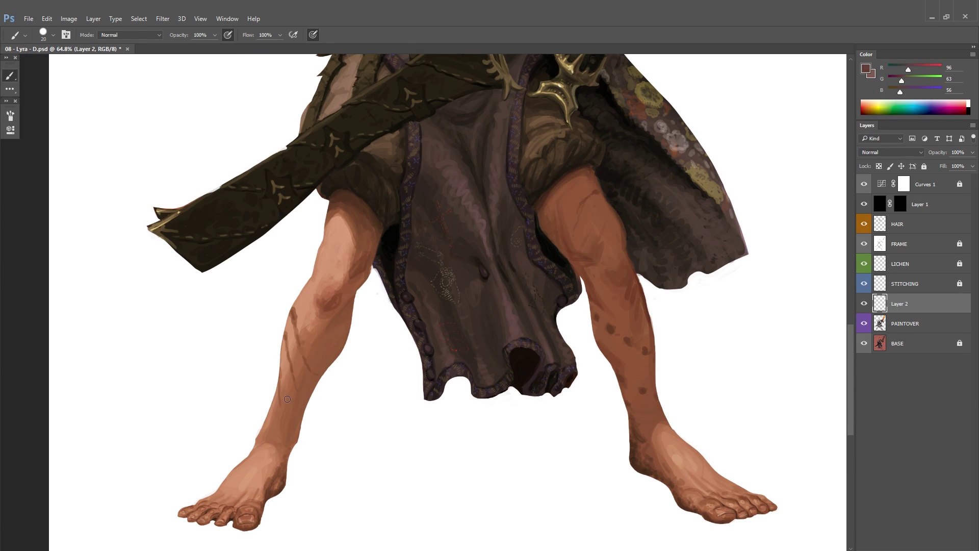
{"action": "left_click_drag", "start_coordinate": [323, 246], "coordinate": [314, 325]}
{"action": "scroll", "coordinate": [331, 306], "scroll_direction": "down", "scroll_amount": 3}
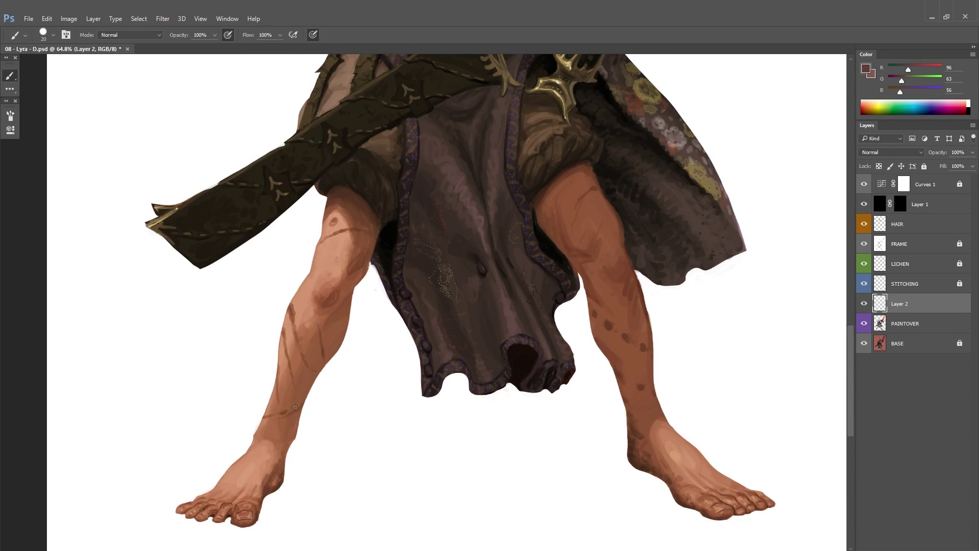
{"action": "scroll", "coordinate": [336, 302], "scroll_direction": "up", "scroll_amount": 2}
Step: Add softer scratches and blemishes to both thighs on Layer 2 using brown tones sampled from the skin
{"action": "left_click", "coordinate": [324, 347], "text": "alt"}
{"action": "left_click_drag", "start_coordinate": [340, 333], "coordinate": [268, 332]}
{"action": "key", "text": "x"}
{"action": "mouse_move", "coordinate": [344, 301]}
{"action": "left_mouse_down"}
{"action": "mouse_move", "coordinate": [378, 301]}
{"action": "mouse_move", "coordinate": [338, 306]}
{"action": "left_mouse_up"}
{"action": "left_click_drag", "start_coordinate": [344, 295], "coordinate": [223, 391]}
{"action": "mouse_move", "coordinate": [551, 249]}
{"action": "left_mouse_down"}
{"action": "mouse_move", "coordinate": [516, 249]}
{"action": "mouse_move", "coordinate": [568, 334]}
{"action": "mouse_move", "coordinate": [561, 282]}
{"action": "mouse_move", "coordinate": [466, 336]}
{"action": "left_mouse_up"}
{"action": "left_click", "coordinate": [275, 351], "text": "alt"}
{"action": "key", "text": "x"}
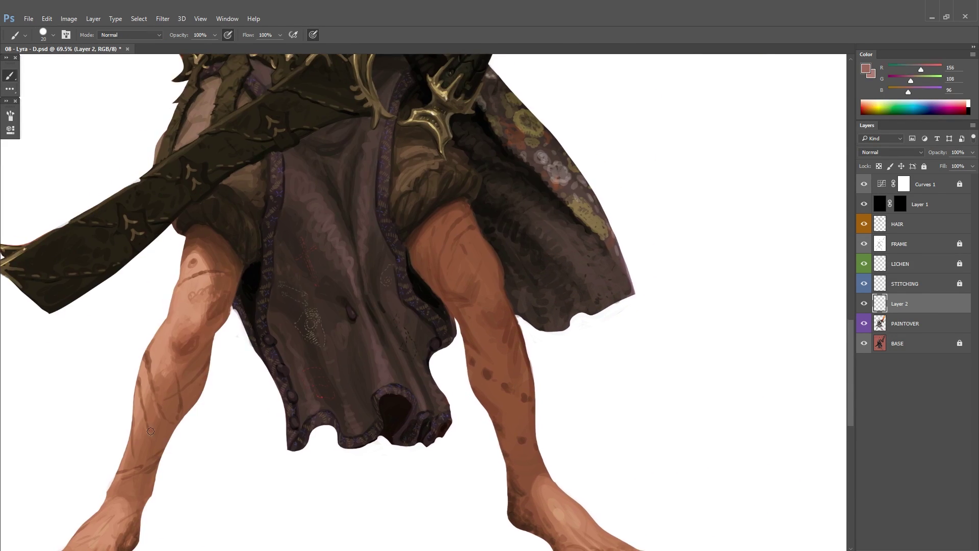
{"action": "left_click_drag", "start_coordinate": [508, 214], "coordinate": [464, 186]}
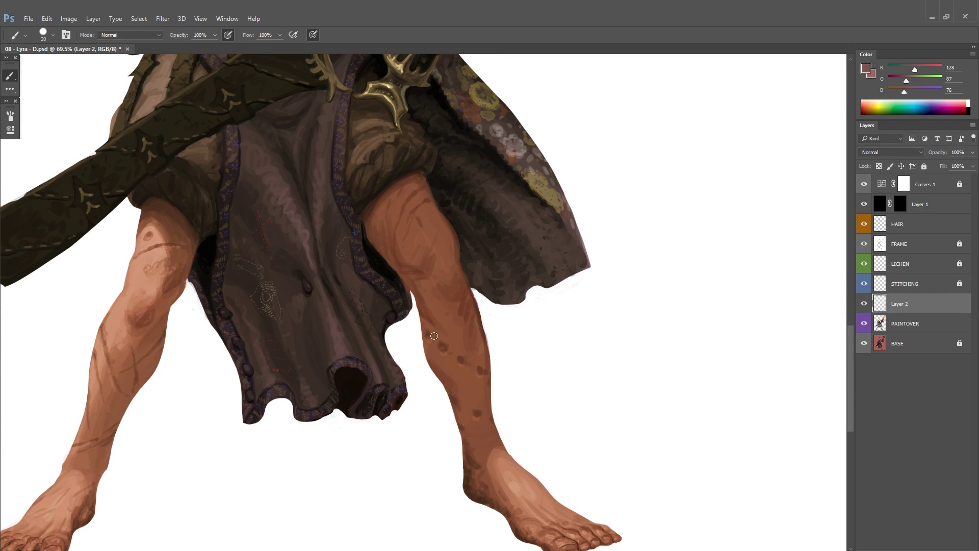
Step: Sample the white background and touch up the legs' outer contours with it on Layer 2
{"action": "left_click", "coordinate": [499, 370], "text": "alt"}
{"action": "left_click_drag", "start_coordinate": [421, 307], "coordinate": [482, 322]}
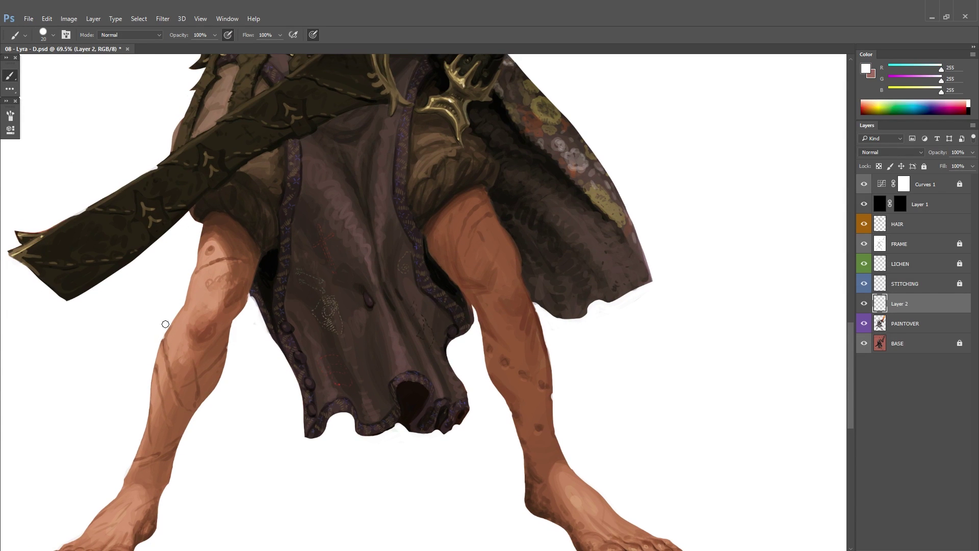
{"action": "scroll", "coordinate": [176, 450], "scroll_direction": "down", "scroll_amount": 3}
{"action": "scroll", "coordinate": [433, 306], "scroll_direction": "up", "scroll_amount": 3}
{"action": "key", "text": "x"}
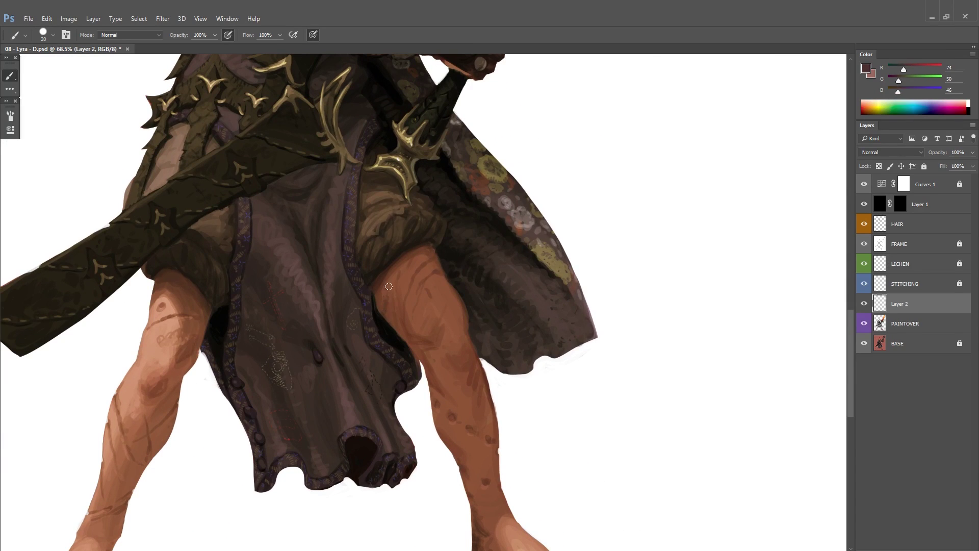
Step: Create a new layer above Layer 2 and add light skin-tone highlights to the leg marks with a 14-pixel brush
{"action": "key", "text": "ctrl+shift+alt+n"}
{"action": "right_click", "coordinate": [433, 368]}
{"action": "left_click_drag", "start_coordinate": [139, 448], "coordinate": [317, 344]}
{"action": "left_click", "coordinate": [317, 344], "text": "alt"}
{"action": "left_click_drag", "start_coordinate": [625, 200], "coordinate": [534, 252]}
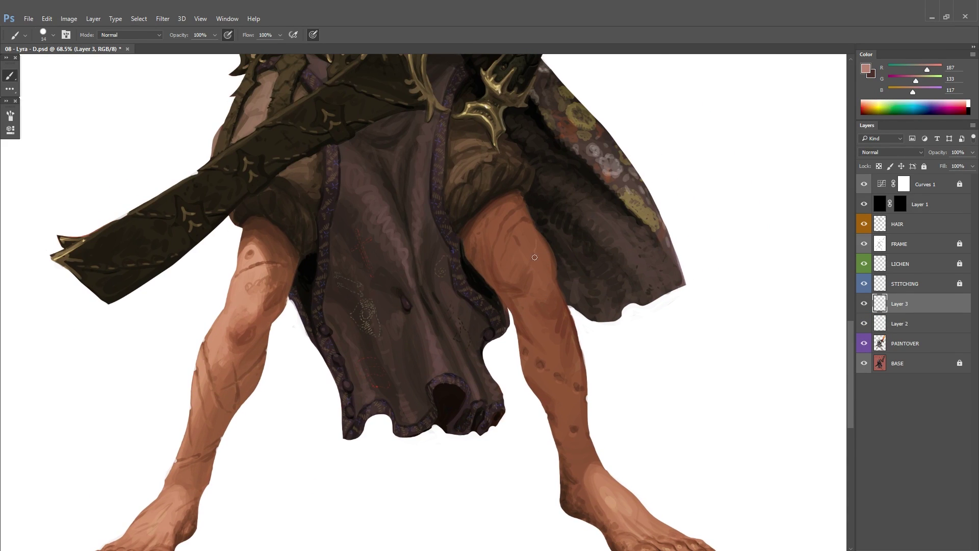
{"action": "left_click_drag", "start_coordinate": [557, 326], "coordinate": [619, 330]}
{"action": "scroll", "coordinate": [454, 280], "scroll_direction": "up", "scroll_amount": 10}
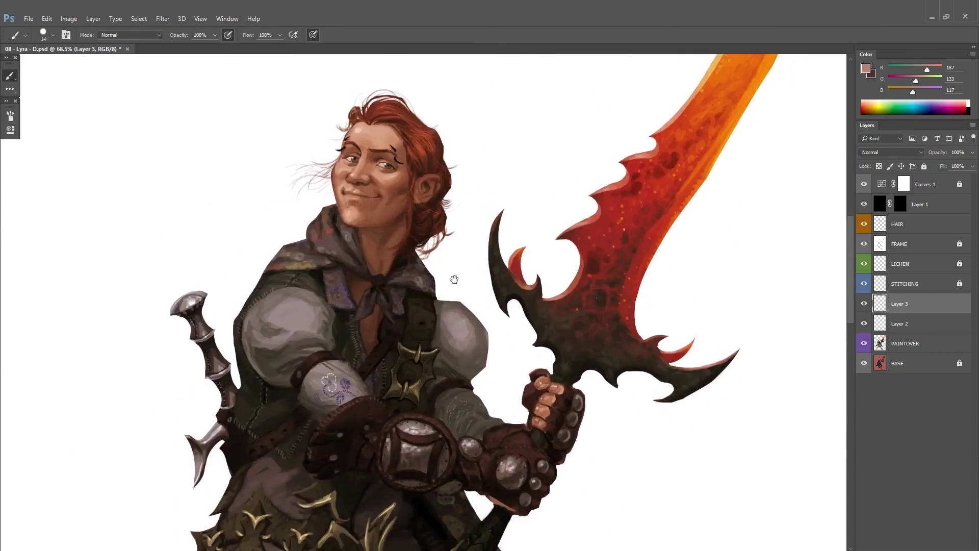
Step: Look over the figure's face, torso and legs, sampling brown tones from them
{"action": "scroll", "coordinate": [401, 251], "scroll_direction": "up", "scroll_amount": 2}
{"action": "scroll", "coordinate": [472, 279], "scroll_direction": "down", "scroll_amount": 5}
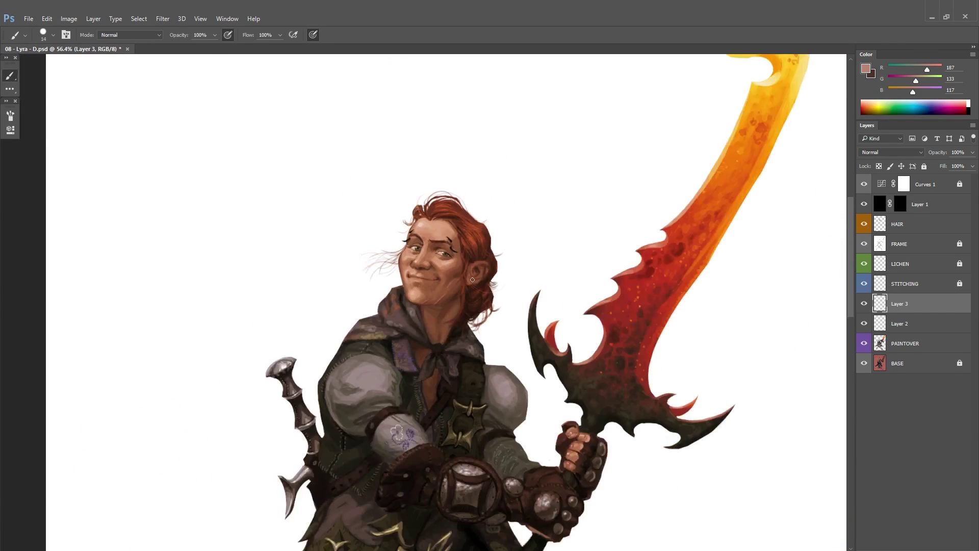
{"action": "scroll", "coordinate": [472, 279], "scroll_direction": "up", "scroll_amount": 3}
{"action": "left_click", "coordinate": [516, 291], "text": "alt"}
{"action": "scroll", "coordinate": [516, 291], "scroll_direction": "down", "scroll_amount": 1}
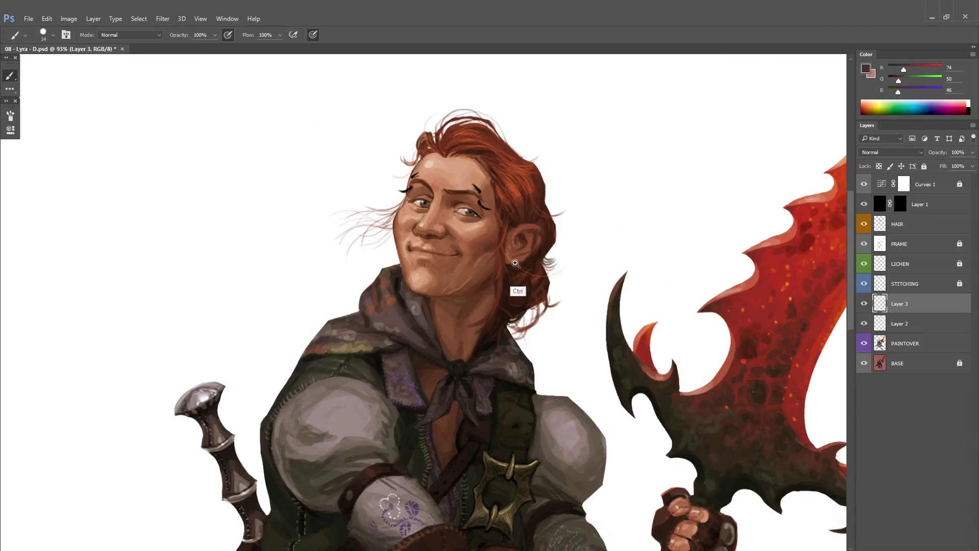
{"action": "scroll", "coordinate": [479, 282], "scroll_direction": "down", "scroll_amount": 10}
{"action": "left_click", "coordinate": [563, 219], "text": "alt"}
{"action": "scroll", "coordinate": [564, 212], "scroll_direction": "down", "scroll_amount": 2}
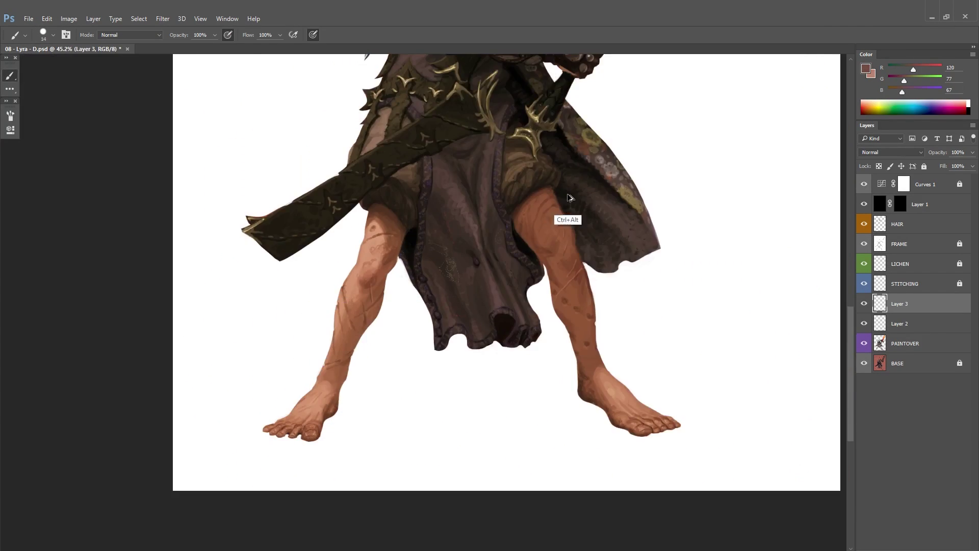
Step: Merge the highlight layer above Layer 2 down into Layer 2
{"action": "key", "text": "ctrl+shift+n"}
{"action": "left_click", "coordinate": [574, 215]}
{"action": "scroll", "coordinate": [439, 330], "scroll_direction": "down", "scroll_amount": 2}
{"action": "key", "text": "Delete"}
{"action": "key", "text": "Delete"}
{"action": "scroll", "coordinate": [426, 257], "scroll_direction": "up", "scroll_amount": 3}
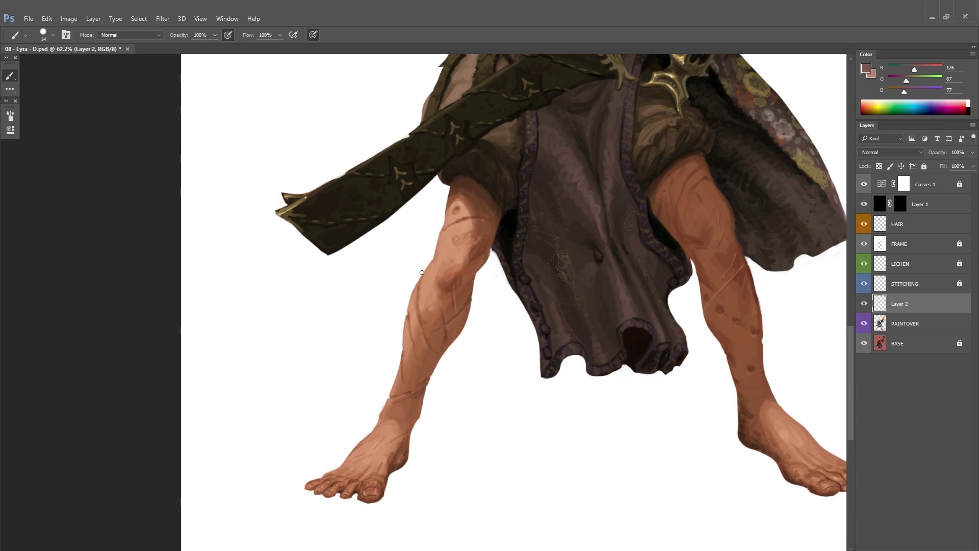
Step: Reset the painting colours to the default black and white and save the document
{"action": "left_click", "coordinate": [435, 232], "text": "alt"}
{"action": "key", "text": "d"}
{"action": "scroll", "coordinate": [423, 271], "scroll_direction": "down", "scroll_amount": 5}
{"action": "key", "text": "e"}
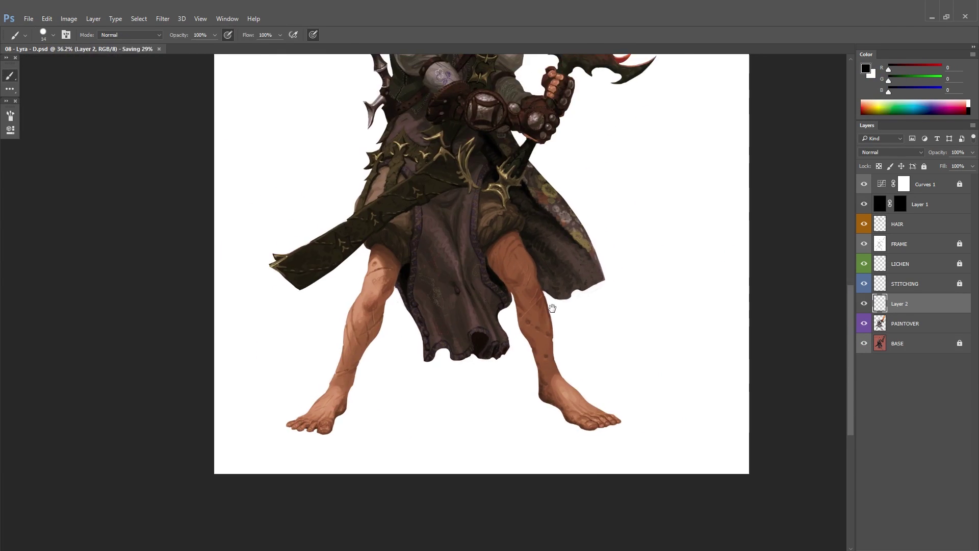
{"action": "key", "text": "b"}
{"action": "key", "text": "ctrl+s"}
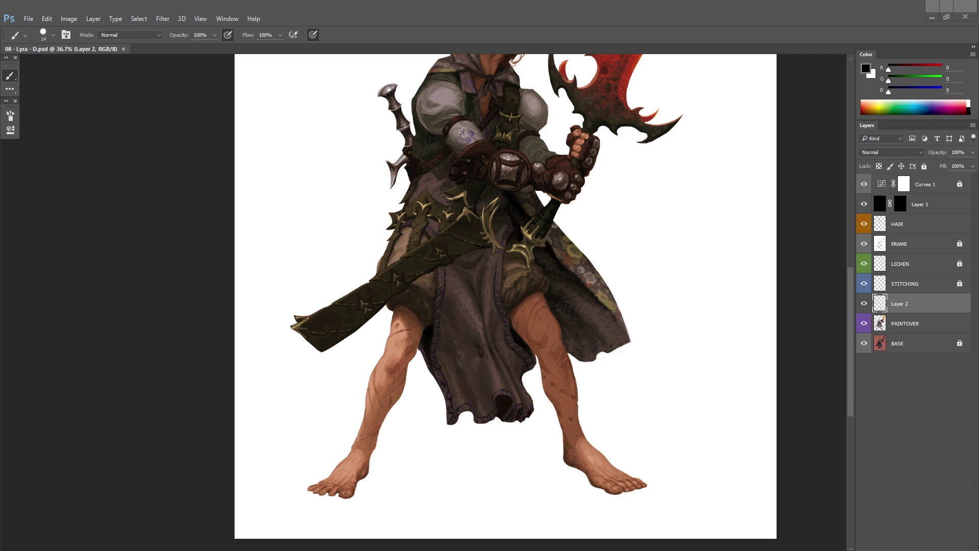
Step: Rename the layer holding the leg marks as SCARS
{"action": "scroll", "coordinate": [607, 372], "scroll_direction": "up", "scroll_amount": 3}
{"action": "double_click", "coordinate": [899, 303]}
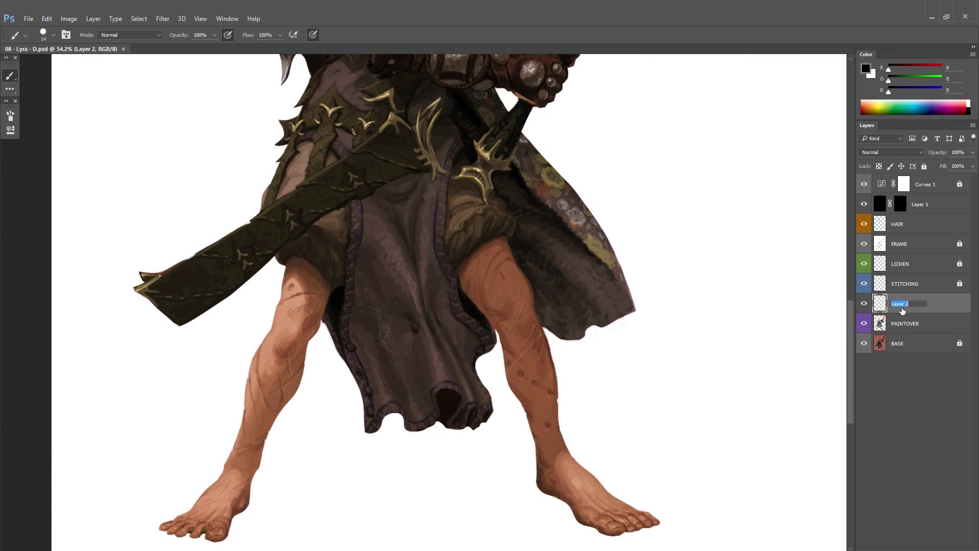
{"action": "type", "text": "SCARS"}
{"action": "key", "text": "Return"}
Step: Create a new layer above SCARS, fill it with dark purple (RGB 52, 30, 52) and hide the fill with a black mask
{"action": "key", "text": "ctrl+shift+n"}
{"action": "key", "text": "Return"}
{"action": "left_click", "coordinate": [865, 68]}
{"action": "left_click", "coordinate": [712, 286]}
{"action": "key", "text": "Return"}
{"action": "scroll", "coordinate": [618, 334], "scroll_direction": "up", "scroll_amount": 3}
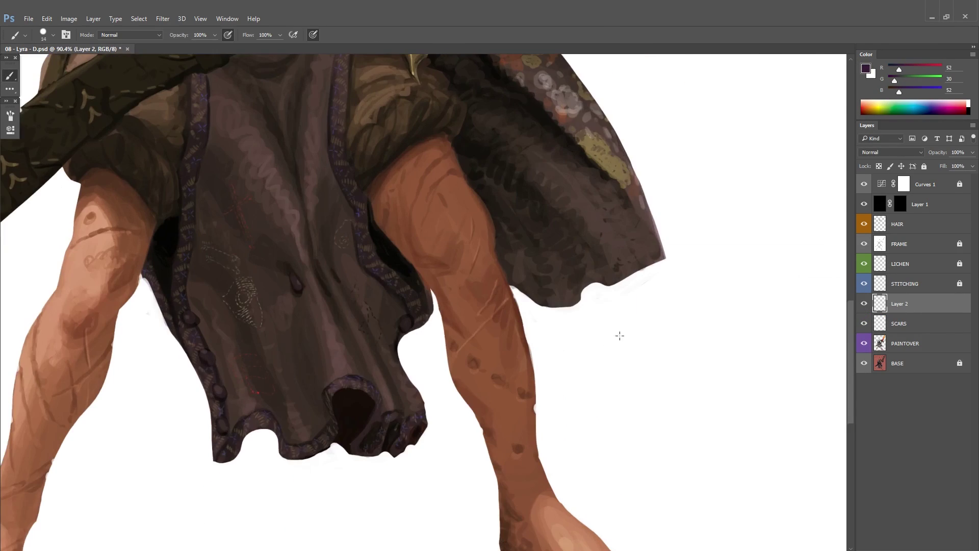
{"action": "key", "text": "alt+BackSpace"}
{"action": "scroll", "coordinate": [505, 285], "scroll_direction": "down", "scroll_amount": 1}
Step: Paint mottled purple bruises on the shin and calf of the leg beside the cloak through the layer mask, starting with a 40-pixel brush
{"action": "right_click", "coordinate": [546, 222]}
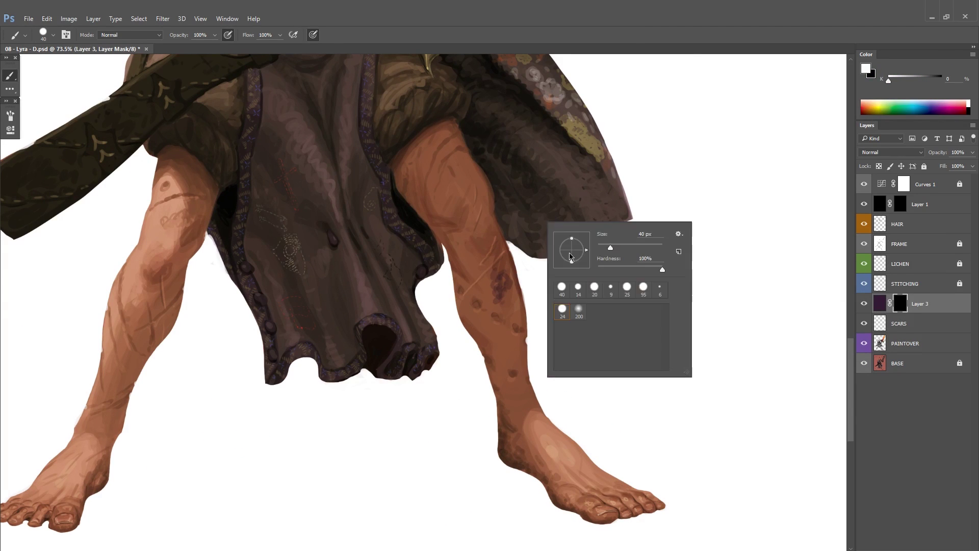
{"action": "mouse_move", "coordinate": [497, 265]}
{"action": "left_mouse_down"}
{"action": "mouse_move", "coordinate": [505, 297]}
{"action": "mouse_move", "coordinate": [497, 377]}
{"action": "left_mouse_up"}
{"action": "scroll", "coordinate": [505, 331], "scroll_direction": "down", "scroll_amount": 3}
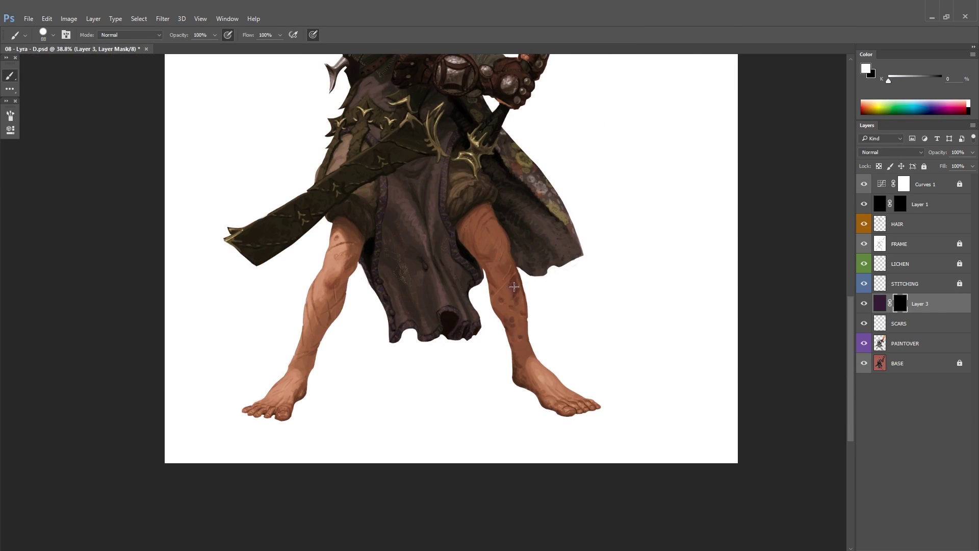
{"action": "left_click_drag", "start_coordinate": [497, 187], "coordinate": [532, 308]}
{"action": "scroll", "coordinate": [532, 308], "scroll_direction": "up", "scroll_amount": 5}
{"action": "scroll", "coordinate": [625, 354], "scroll_direction": "down", "scroll_amount": 5}
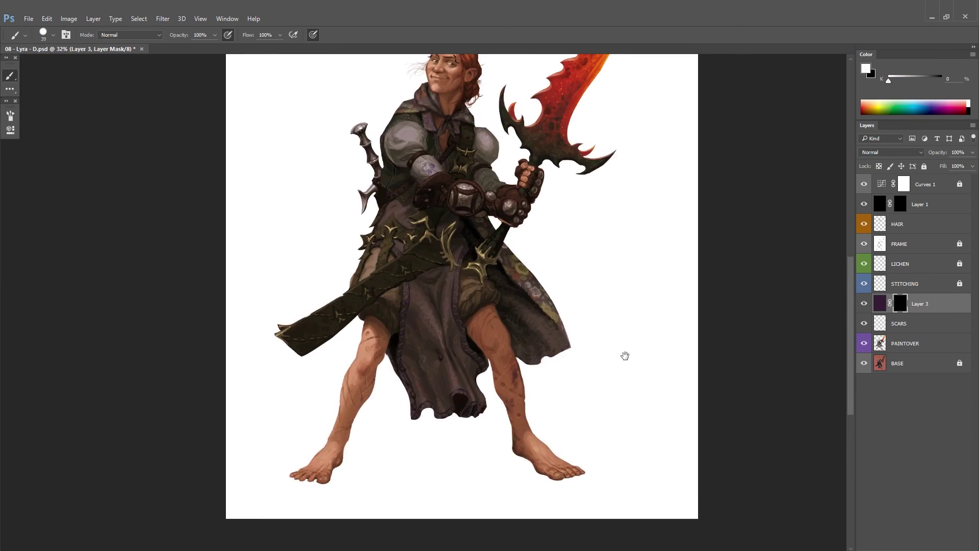
{"action": "scroll", "coordinate": [499, 331], "scroll_direction": "up", "scroll_amount": 3}
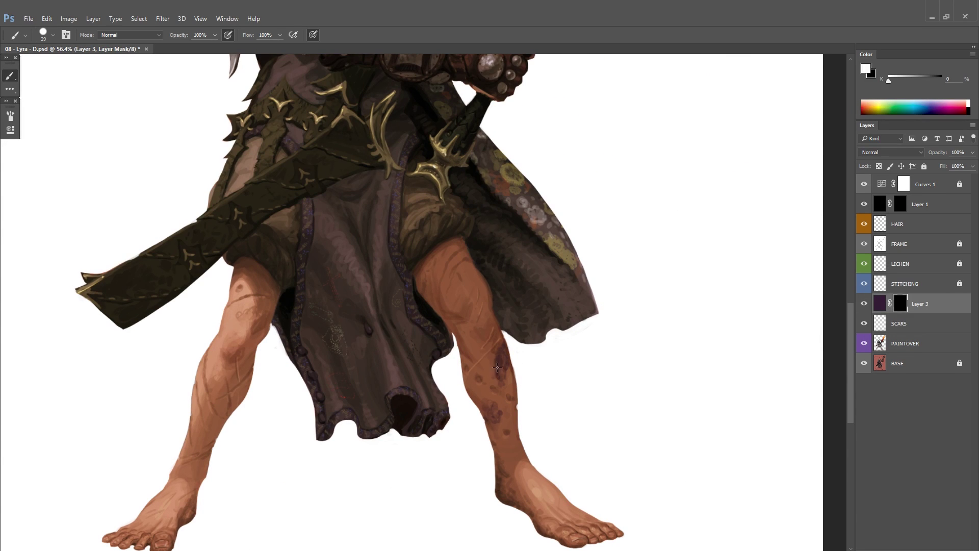
Step: Try a new layer clipped to the bruise layer for a muted green tint (RGB 128, 145, 89)
{"action": "key", "text": "ctrl+2"}
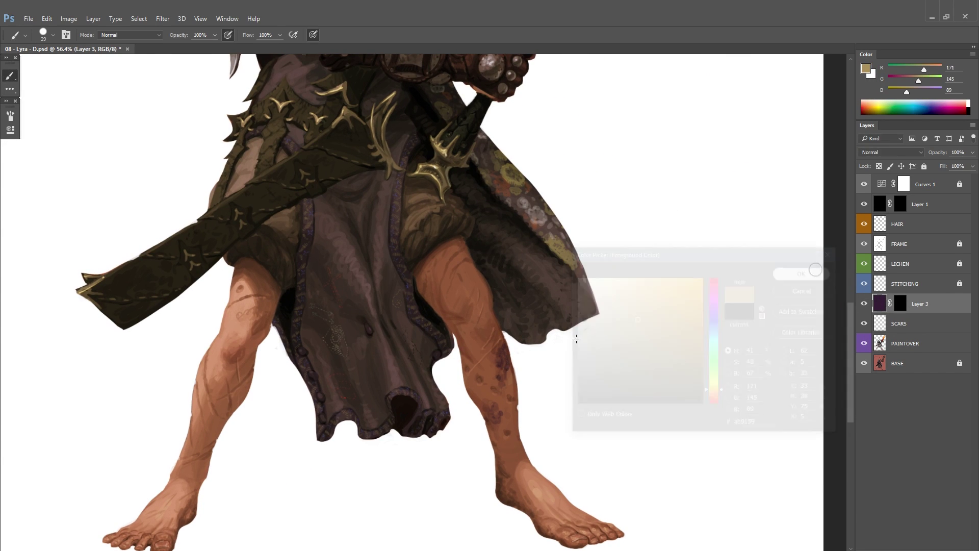
{"action": "left_click_drag", "start_coordinate": [923, 71], "coordinate": [917, 73]}
{"action": "key", "text": "ctrl+shift+n"}
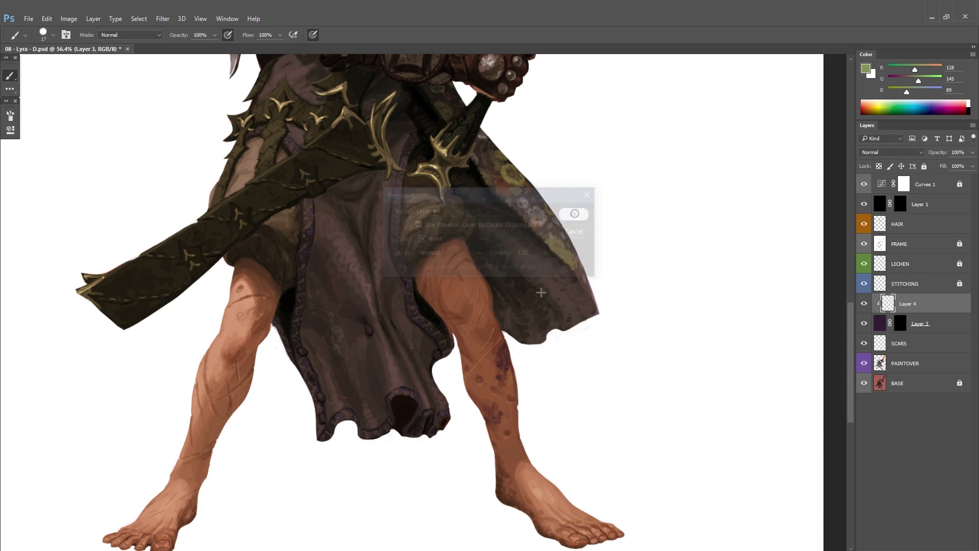
{"action": "key", "text": "Return"}
Step: Try a Hue/Saturation shift and 41% opacity on the clipped bruise tint, and delete the clipped layer
{"action": "key", "text": "ctrl+u"}
{"action": "left_click_drag", "start_coordinate": [780, 321], "coordinate": [739, 320]}
{"action": "left_click_drag", "start_coordinate": [780, 343], "coordinate": [767, 321]}
{"action": "key", "text": "ctrl+y"}
{"action": "key", "text": "Return"}
{"action": "scroll", "coordinate": [640, 350], "scroll_direction": "down", "scroll_amount": 5}
{"action": "scroll", "coordinate": [627, 357], "scroll_direction": "up", "scroll_amount": 4}
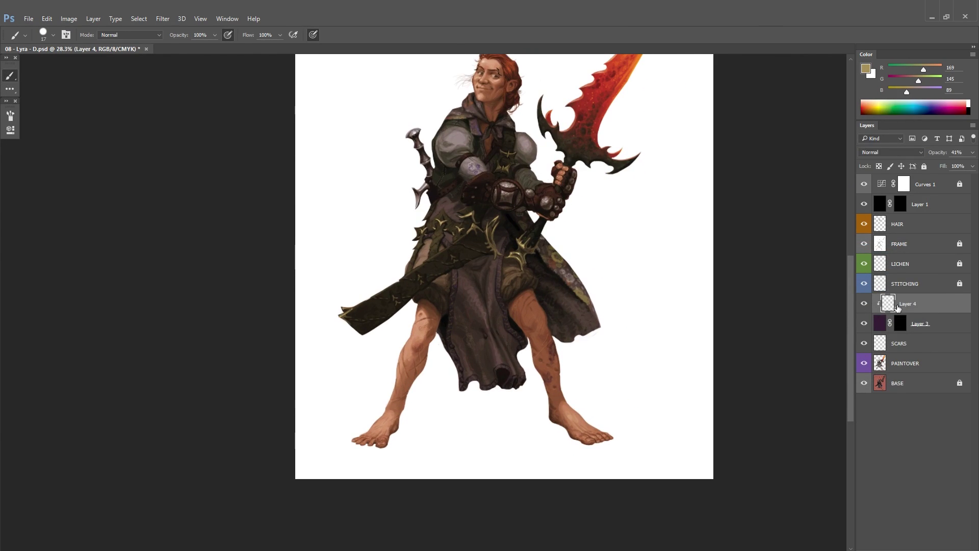
{"action": "key", "text": "Delete"}
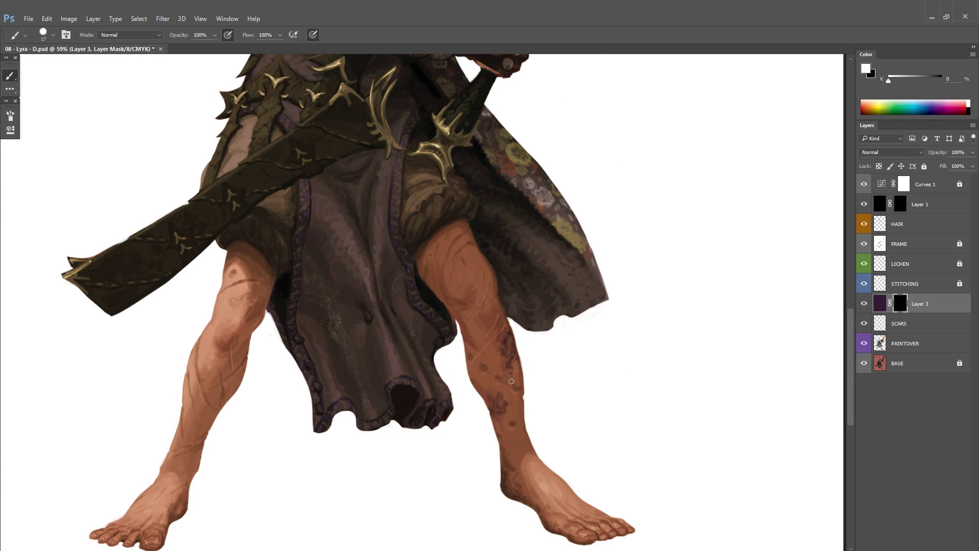
Step: Lower the bruise layer's opacity to 74% and add a masked dark fill layer above it named SANDALS
{"action": "scroll", "coordinate": [502, 361], "scroll_direction": "down", "scroll_amount": 4}
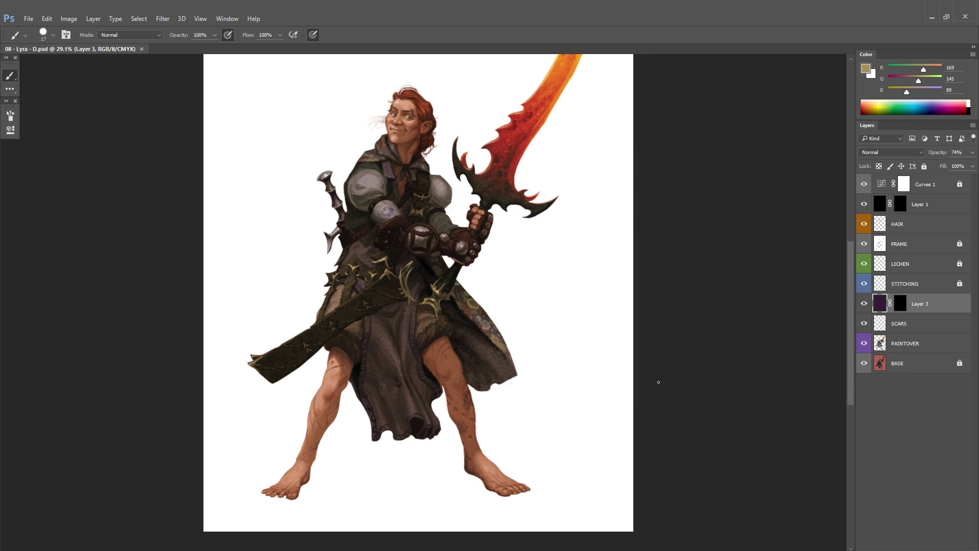
{"action": "double_click", "coordinate": [921, 303]}
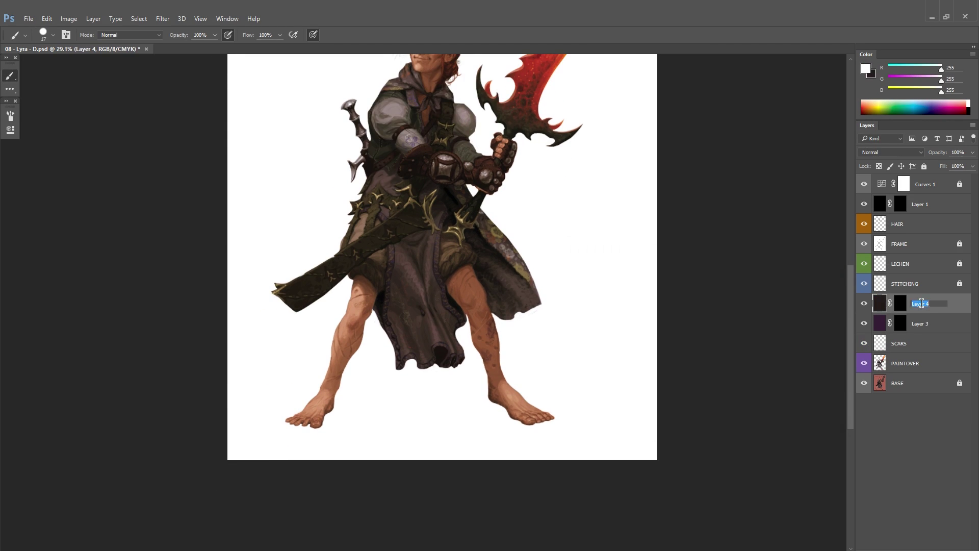
{"action": "type", "text": "SANDALS"}
{"action": "key", "text": "Return"}
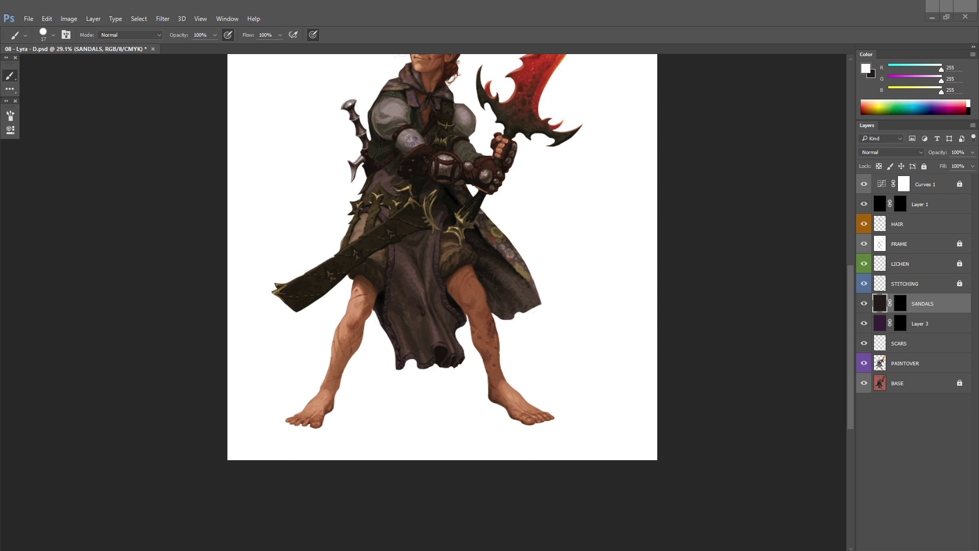
Step: Move the SANDALS layer above FRAME and label it with the yellow colour
{"action": "scroll", "coordinate": [442, 277], "scroll_direction": "up", "scroll_amount": 2}
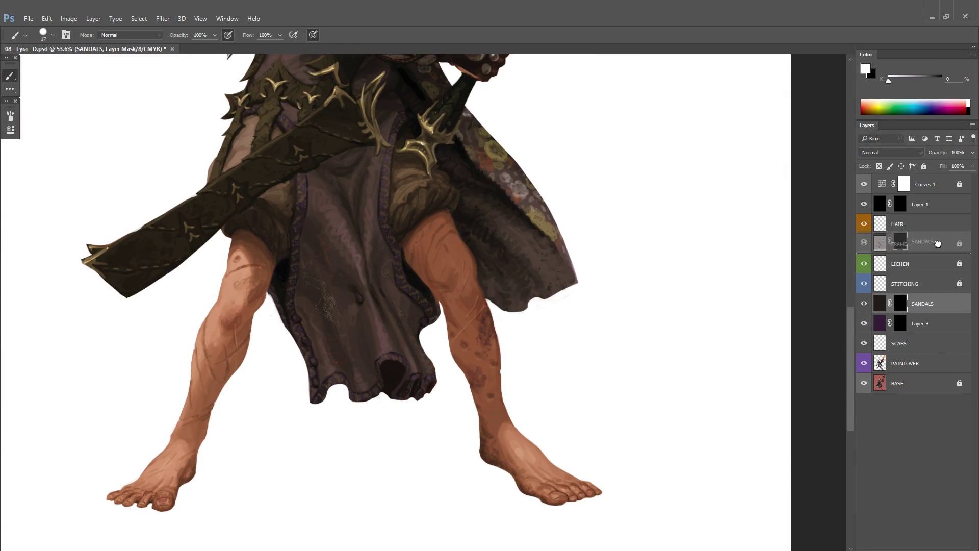
{"action": "right_click", "coordinate": [864, 245]}
{"action": "left_click", "coordinate": [882, 309]}
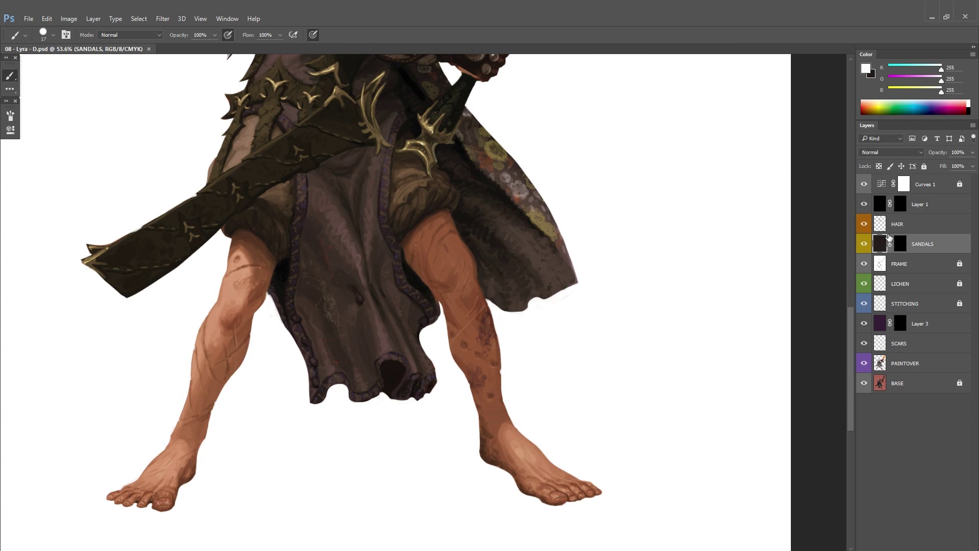
Step: Paint thin crossed straps around the ankle of the bruised leg on the SANDALS layer mask
{"action": "scroll", "coordinate": [470, 267], "scroll_direction": "up", "scroll_amount": 3}
{"action": "left_click", "coordinate": [900, 244]}
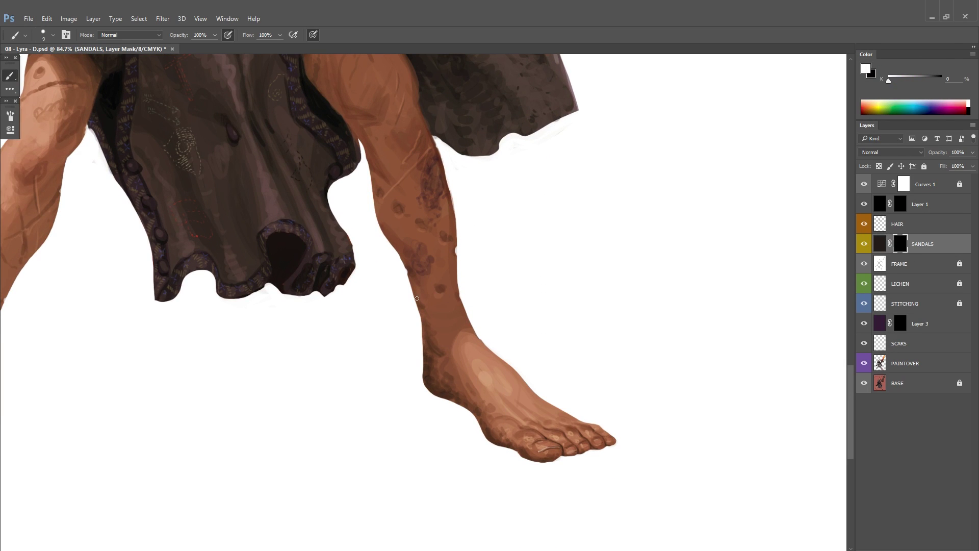
{"action": "left_click_drag", "start_coordinate": [361, 332], "coordinate": [406, 326]}
{"action": "left_click_drag", "start_coordinate": [308, 357], "coordinate": [347, 323]}
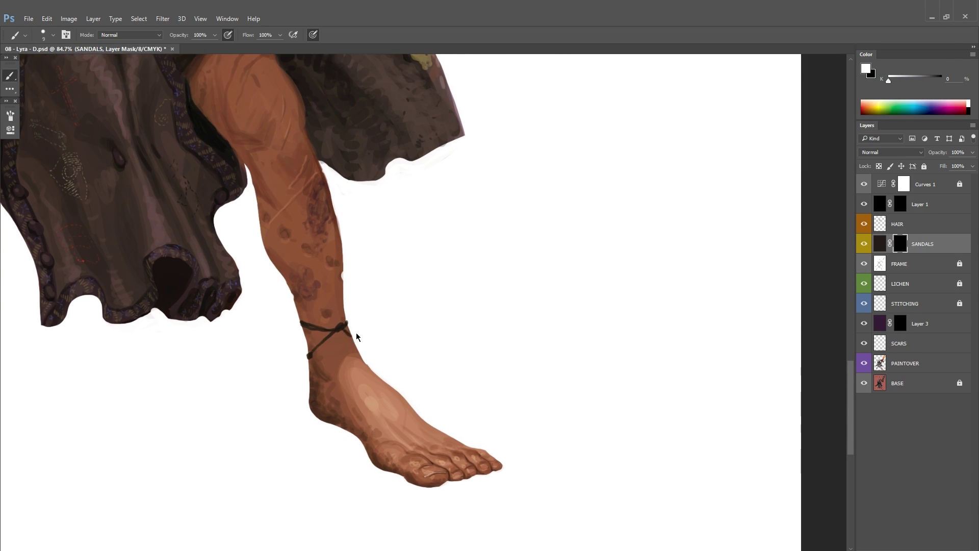
Step: Flip the canvas and paint the heel strap, the knotted instep straps and the loose bow at the bruised leg's ankle
{"action": "key", "text": "ctrl+shift+h"}
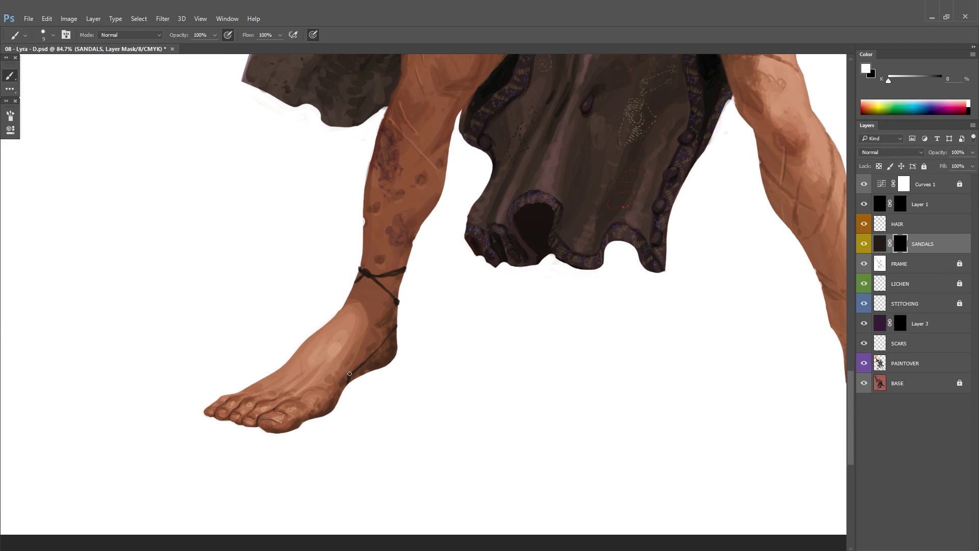
{"action": "left_click_drag", "start_coordinate": [279, 368], "coordinate": [349, 377]}
{"action": "left_click_drag", "start_coordinate": [312, 378], "coordinate": [294, 399]}
{"action": "left_click_drag", "start_coordinate": [346, 349], "coordinate": [306, 401]}
{"action": "mouse_move", "coordinate": [363, 326]}
{"action": "left_mouse_down"}
{"action": "mouse_move", "coordinate": [372, 372]}
{"action": "mouse_move", "coordinate": [380, 357]}
{"action": "left_mouse_up"}
{"action": "left_click_drag", "start_coordinate": [287, 390], "coordinate": [345, 332]}
{"action": "scroll", "coordinate": [354, 317], "scroll_direction": "up", "scroll_amount": 3}
{"action": "mouse_move", "coordinate": [352, 289]}
{"action": "left_mouse_down"}
{"action": "mouse_move", "coordinate": [370, 300]}
{"action": "mouse_move", "coordinate": [464, 272]}
{"action": "mouse_move", "coordinate": [494, 251]}
{"action": "left_mouse_up"}
Step: Block in the dark sandal sole beneath the toes and arch of the bruised leg's foot
{"action": "scroll", "coordinate": [388, 265], "scroll_direction": "up", "scroll_amount": 2}
{"action": "left_click", "coordinate": [296, 305]}
{"action": "mouse_move", "coordinate": [307, 309]}
{"action": "left_mouse_down"}
{"action": "mouse_move", "coordinate": [330, 297]}
{"action": "mouse_move", "coordinate": [343, 313]}
{"action": "left_mouse_up"}
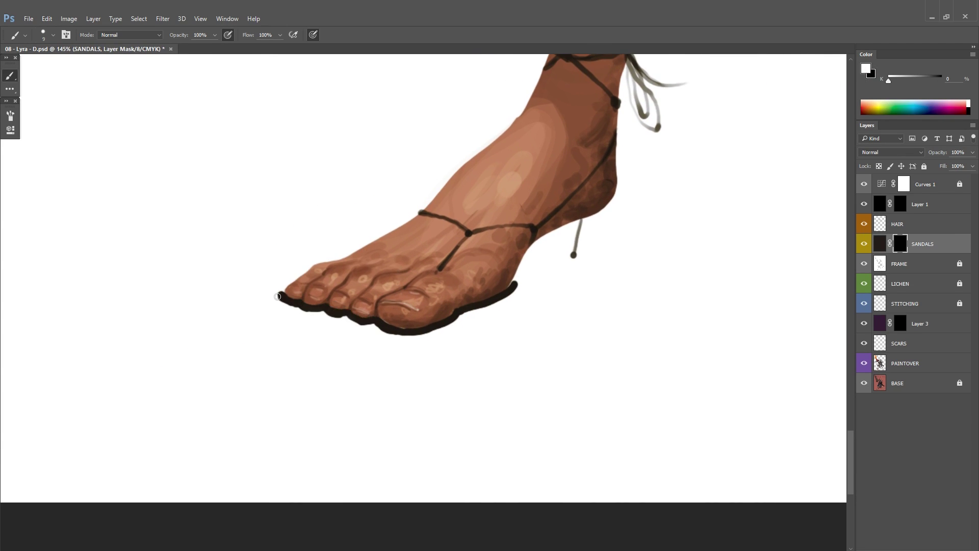
{"action": "mouse_move", "coordinate": [277, 296]}
{"action": "left_mouse_down"}
{"action": "mouse_move", "coordinate": [292, 319]}
{"action": "mouse_move", "coordinate": [366, 338]}
{"action": "mouse_move", "coordinate": [412, 340]}
{"action": "mouse_move", "coordinate": [407, 320]}
{"action": "mouse_move", "coordinate": [453, 322]}
{"action": "left_mouse_up"}
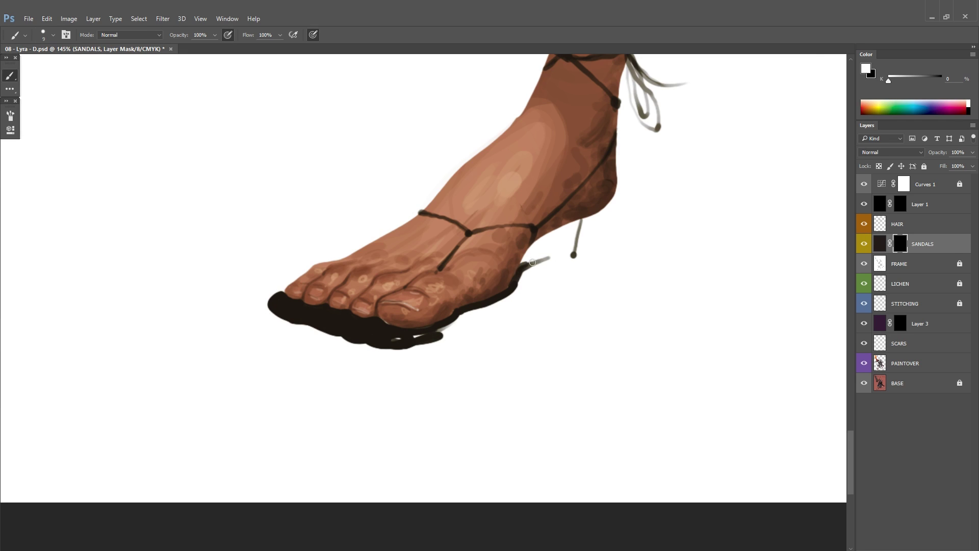
{"action": "mouse_move", "coordinate": [532, 262]}
{"action": "left_mouse_down"}
{"action": "mouse_move", "coordinate": [571, 255]}
{"action": "mouse_move", "coordinate": [458, 321]}
{"action": "mouse_move", "coordinate": [402, 334]}
{"action": "left_mouse_up"}
{"action": "scroll", "coordinate": [408, 255], "scroll_direction": "up", "scroll_amount": 2}
{"action": "scroll", "coordinate": [408, 255], "scroll_direction": "right", "scroll_amount": 2}
{"action": "mouse_move", "coordinate": [489, 294]}
{"action": "left_mouse_down"}
{"action": "mouse_move", "coordinate": [567, 285]}
{"action": "mouse_move", "coordinate": [543, 275]}
{"action": "left_mouse_up"}
Step: Refine the sole's outline by alternately masking out and restoring its toe, arch and lower edges
{"action": "key", "text": "x"}
{"action": "left_click_drag", "start_coordinate": [372, 373], "coordinate": [423, 358]}
{"action": "key", "text": "x"}
{"action": "mouse_move", "coordinate": [440, 346]}
{"action": "left_mouse_down"}
{"action": "mouse_move", "coordinate": [505, 309]}
{"action": "mouse_move", "coordinate": [374, 363]}
{"action": "left_mouse_up"}
{"action": "key", "text": "x"}
{"action": "key", "text": "x"}
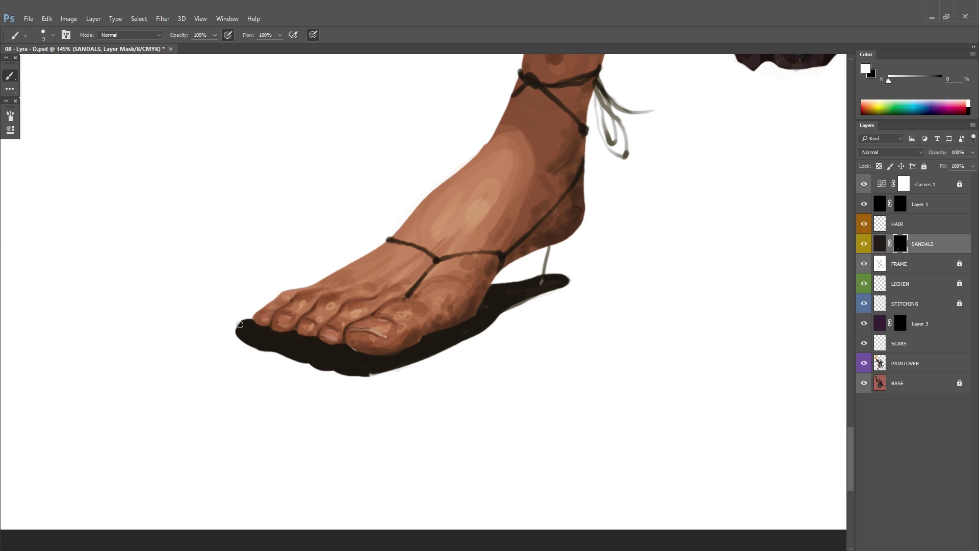
{"action": "key", "text": "x"}
{"action": "left_click_drag", "start_coordinate": [238, 326], "coordinate": [400, 368]}
{"action": "left_click_drag", "start_coordinate": [269, 352], "coordinate": [332, 366]}
Step: Flip the canvas back and rework the outer instep strap so it runs from the central knot towards the smaller toes
{"action": "key", "text": "ctrl+shift+h"}
{"action": "scroll", "coordinate": [691, 309], "scroll_direction": "down", "scroll_amount": 2}
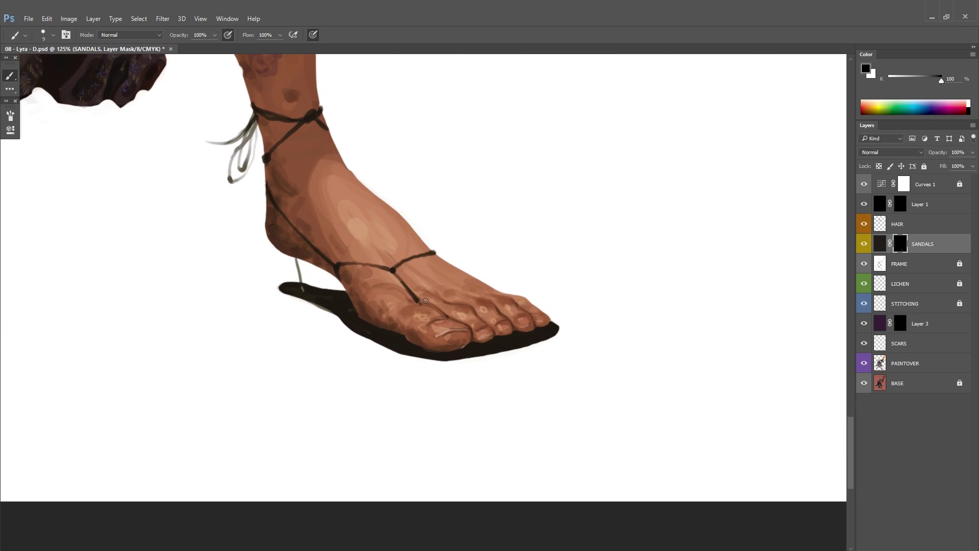
{"action": "key", "text": "x"}
{"action": "scroll", "coordinate": [408, 255], "scroll_direction": "up", "scroll_amount": 2}
{"action": "scroll", "coordinate": [357, 281], "scroll_direction": "down", "scroll_amount": 1}
{"action": "scroll", "coordinate": [407, 301], "scroll_direction": "right", "scroll_amount": 1}
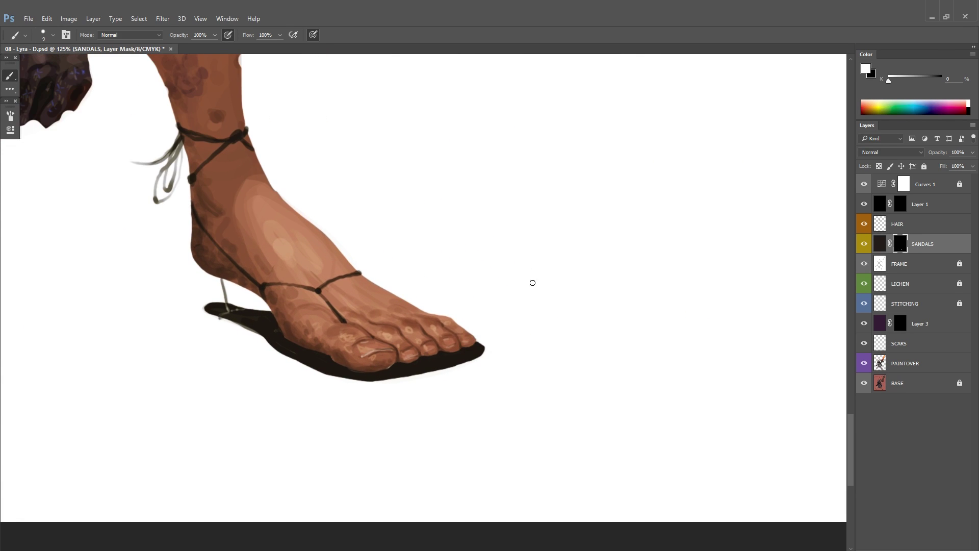
{"action": "key", "text": "x"}
{"action": "left_click_drag", "start_coordinate": [360, 273], "coordinate": [319, 290]}
{"action": "key", "text": "x"}
{"action": "left_click", "coordinate": [413, 314]}
{"action": "scroll", "coordinate": [434, 306], "scroll_direction": "left", "scroll_amount": 3}
{"action": "scroll", "coordinate": [510, 322], "scroll_direction": "right", "scroll_amount": 2}
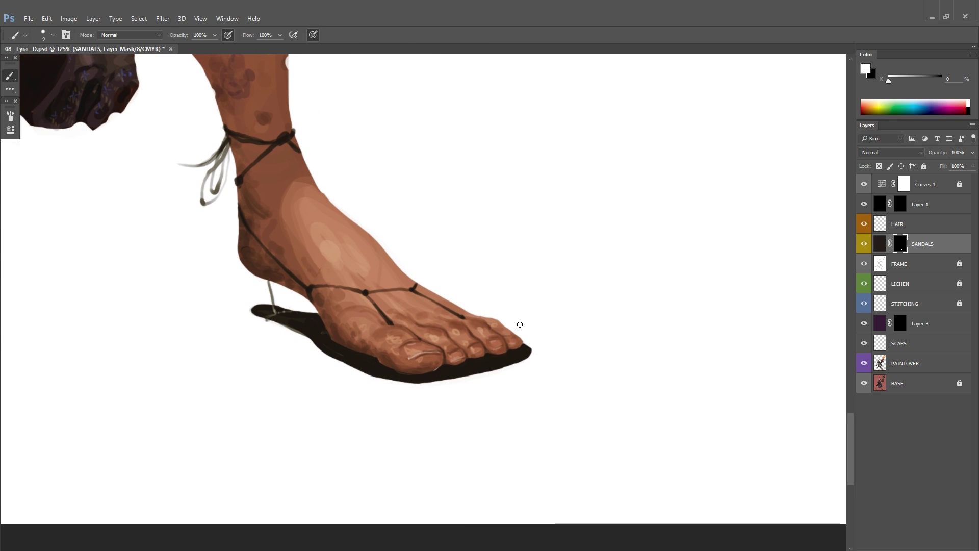
Step: Hide the panels and paint knotted instep, toe and heel straps on the foot of the scarred leg below the scabbard
{"action": "scroll", "coordinate": [559, 312], "scroll_direction": "down", "scroll_amount": 3}
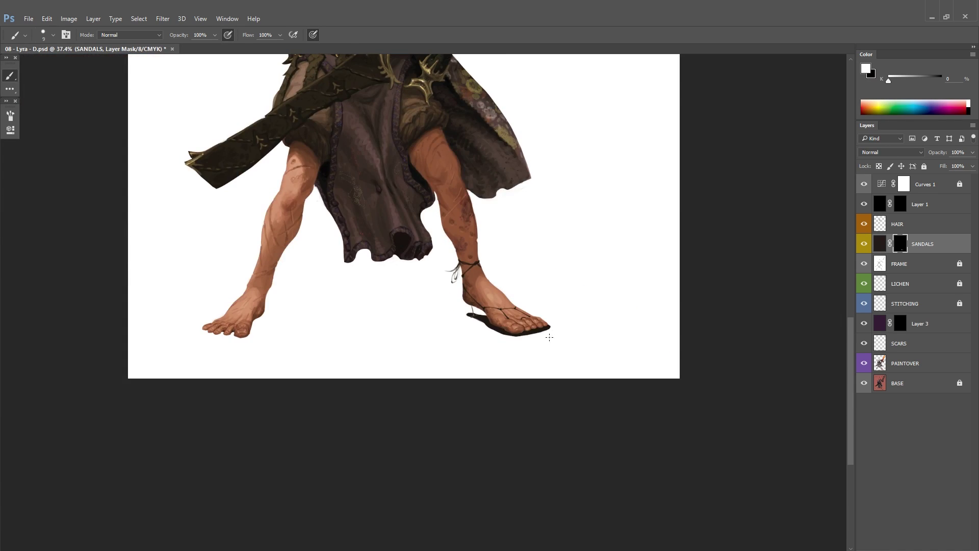
{"action": "scroll", "coordinate": [662, 326], "scroll_direction": "up", "scroll_amount": 2}
{"action": "key", "text": "Tab"}
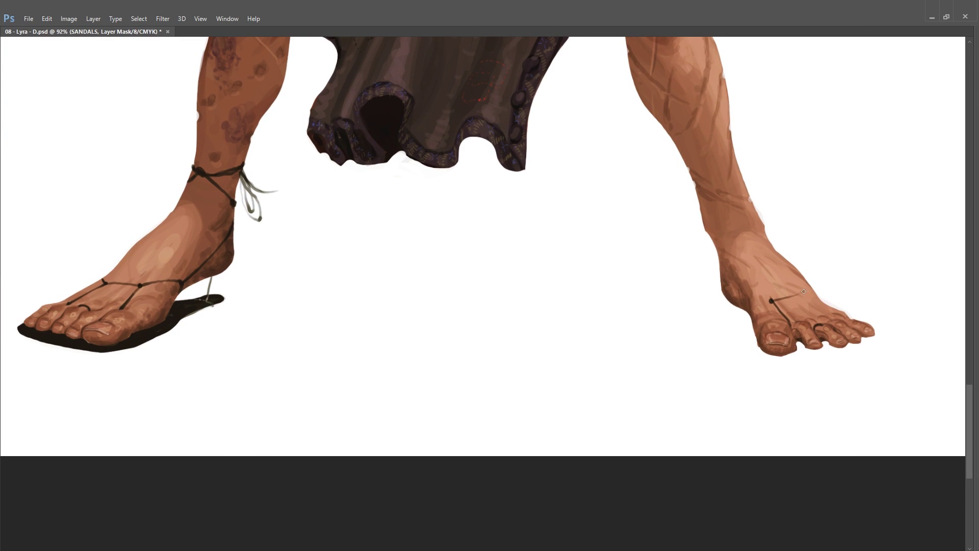
{"action": "scroll", "coordinate": [678, 320], "scroll_direction": "up", "scroll_amount": 1}
{"action": "scroll", "coordinate": [678, 320], "scroll_direction": "right", "scroll_amount": 1}
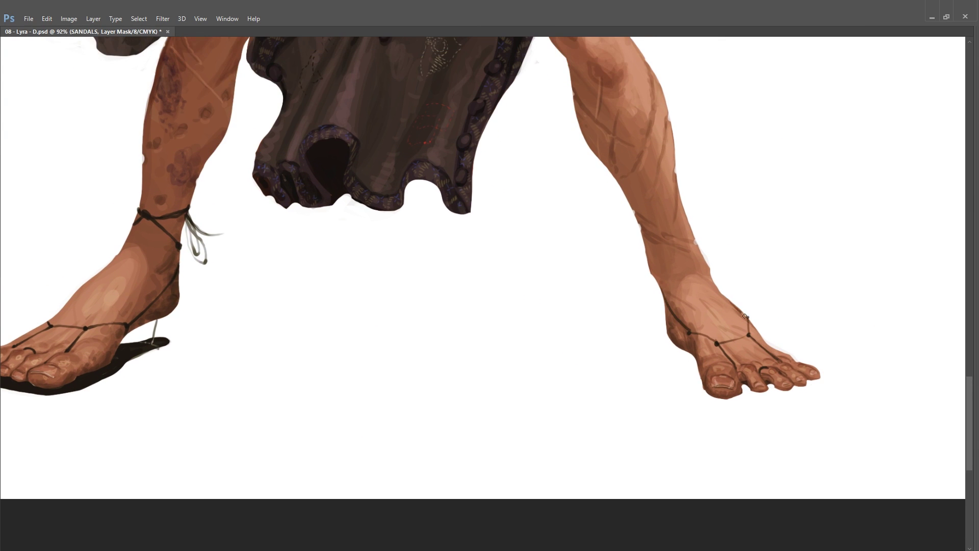
{"action": "left_click_drag", "start_coordinate": [744, 316], "coordinate": [748, 334]}
{"action": "left_click_drag", "start_coordinate": [716, 240], "coordinate": [730, 230]}
Step: Flip the canvas and paint crossed straps around the ankle of the scarred leg
{"action": "key", "text": "ctrl+shift+h"}
{"action": "left_click_drag", "start_coordinate": [408, 363], "coordinate": [482, 395]}
{"action": "left_click_drag", "start_coordinate": [178, 279], "coordinate": [240, 263]}
{"action": "left_click_drag", "start_coordinate": [190, 254], "coordinate": [235, 281]}
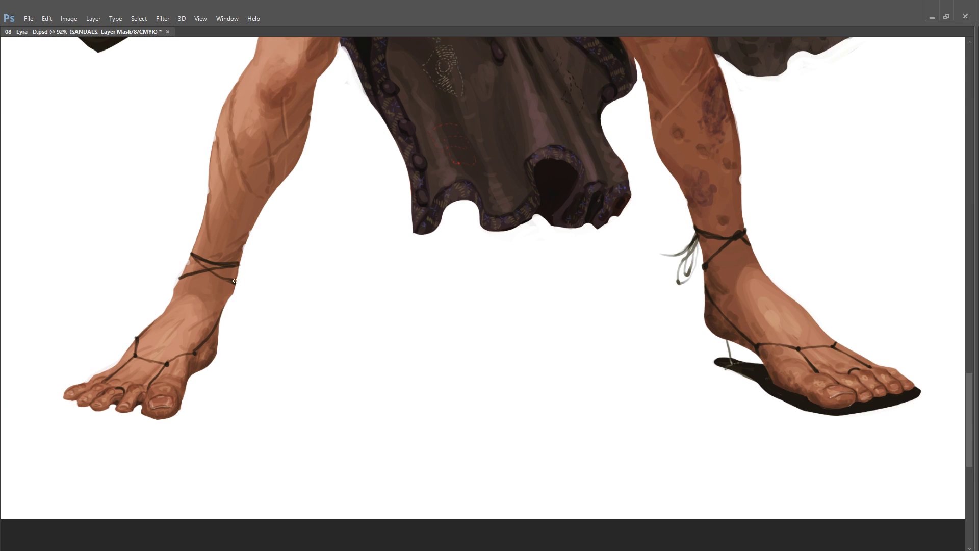
Step: Paint loose tie ends at the scarred leg's ankle and block in the dark sandal sole under its foot
{"action": "scroll", "coordinate": [234, 288], "scroll_direction": "down", "scroll_amount": 1}
{"action": "scroll", "coordinate": [234, 288], "scroll_direction": "left", "scroll_amount": 1}
{"action": "scroll", "coordinate": [163, 357], "scroll_direction": "up", "scroll_amount": 3}
{"action": "mouse_move", "coordinate": [176, 286]}
{"action": "left_mouse_down"}
{"action": "mouse_move", "coordinate": [165, 353]}
{"action": "mouse_move", "coordinate": [214, 345]}
{"action": "mouse_move", "coordinate": [269, 377]}
{"action": "mouse_move", "coordinate": [309, 361]}
{"action": "mouse_move", "coordinate": [485, 390]}
{"action": "mouse_move", "coordinate": [505, 332]}
{"action": "mouse_move", "coordinate": [171, 382]}
{"action": "mouse_move", "coordinate": [176, 318]}
{"action": "mouse_move", "coordinate": [240, 388]}
{"action": "mouse_move", "coordinate": [280, 400]}
{"action": "mouse_move", "coordinate": [479, 407]}
{"action": "mouse_move", "coordinate": [579, 234]}
{"action": "mouse_move", "coordinate": [472, 421]}
{"action": "mouse_move", "coordinate": [642, 286]}
{"action": "mouse_move", "coordinate": [585, 327]}
{"action": "mouse_move", "coordinate": [606, 316]}
{"action": "left_mouse_up"}
{"action": "scroll", "coordinate": [607, 316], "scroll_direction": "down", "scroll_amount": 6}
{"action": "key", "text": "F2"}
{"action": "scroll", "coordinate": [634, 351], "scroll_direction": "up", "scroll_amount": 3}
{"action": "scroll", "coordinate": [634, 352], "scroll_direction": "up", "scroll_amount": 3}
{"action": "mouse_move", "coordinate": [509, 312]}
{"action": "left_mouse_down"}
{"action": "mouse_move", "coordinate": [733, 289]}
{"action": "mouse_move", "coordinate": [735, 278]}
{"action": "mouse_move", "coordinate": [559, 335]}
{"action": "mouse_move", "coordinate": [681, 299]}
{"action": "left_mouse_up"}
{"action": "scroll", "coordinate": [358, 329], "scroll_direction": "down", "scroll_amount": 5}
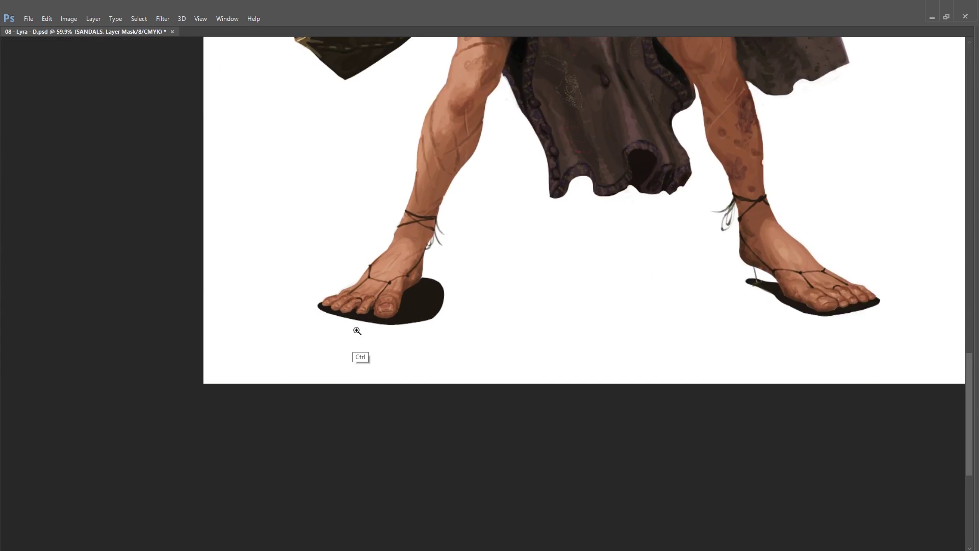
Step: Trim and reshape the dark soles under both feet on the SANDALS layer mask, with the canvas flipped back to its original orientation
{"action": "key", "text": "F2"}
{"action": "scroll", "coordinate": [577, 289], "scroll_direction": "up", "scroll_amount": 6}
{"action": "left_click_drag", "start_coordinate": [577, 289], "coordinate": [729, 291]}
{"action": "left_click_drag", "start_coordinate": [515, 314], "coordinate": [852, 282]}
{"action": "scroll", "coordinate": [739, 300], "scroll_direction": "down", "scroll_amount": 5}
{"action": "scroll", "coordinate": [459, 255], "scroll_direction": "up", "scroll_amount": 5}
{"action": "mouse_move", "coordinate": [530, 199]}
{"action": "left_mouse_down"}
{"action": "mouse_move", "coordinate": [510, 280]}
{"action": "mouse_move", "coordinate": [546, 188]}
{"action": "mouse_move", "coordinate": [561, 255]}
{"action": "left_mouse_up"}
{"action": "scroll", "coordinate": [699, 231], "scroll_direction": "down", "scroll_amount": 3}
{"action": "scroll", "coordinate": [222, 284], "scroll_direction": "up", "scroll_amount": 4}
{"action": "mouse_move", "coordinate": [223, 284]}
{"action": "left_mouse_down"}
{"action": "mouse_move", "coordinate": [274, 207]}
{"action": "mouse_move", "coordinate": [232, 212]}
{"action": "left_mouse_up"}
{"action": "scroll", "coordinate": [620, 270], "scroll_direction": "down", "scroll_amount": 10}
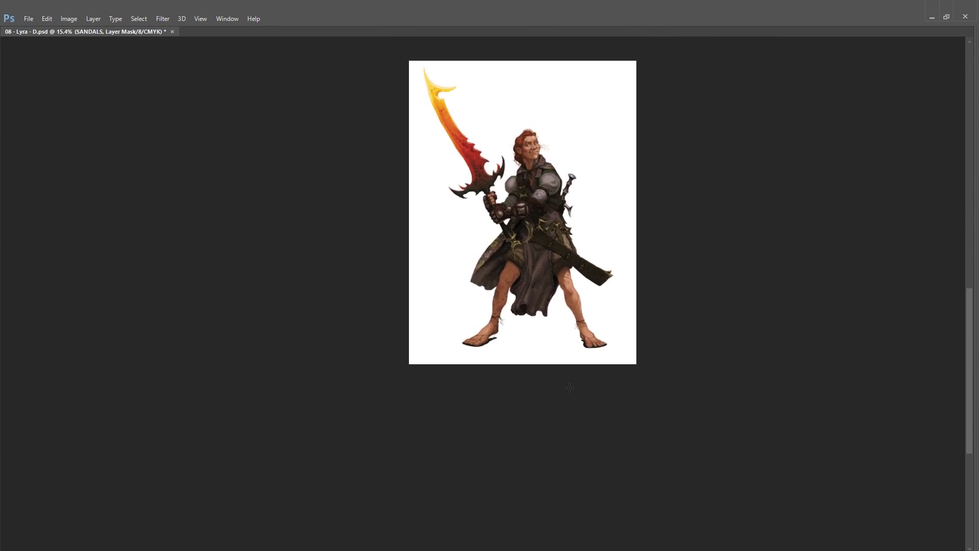
Step: Bring back the panels and save the document in Photoshop format as 08 - Lyra - D copy
{"action": "key", "text": "Tab"}
{"action": "left_click_drag", "start_coordinate": [900, 243], "coordinate": [249, 125]}
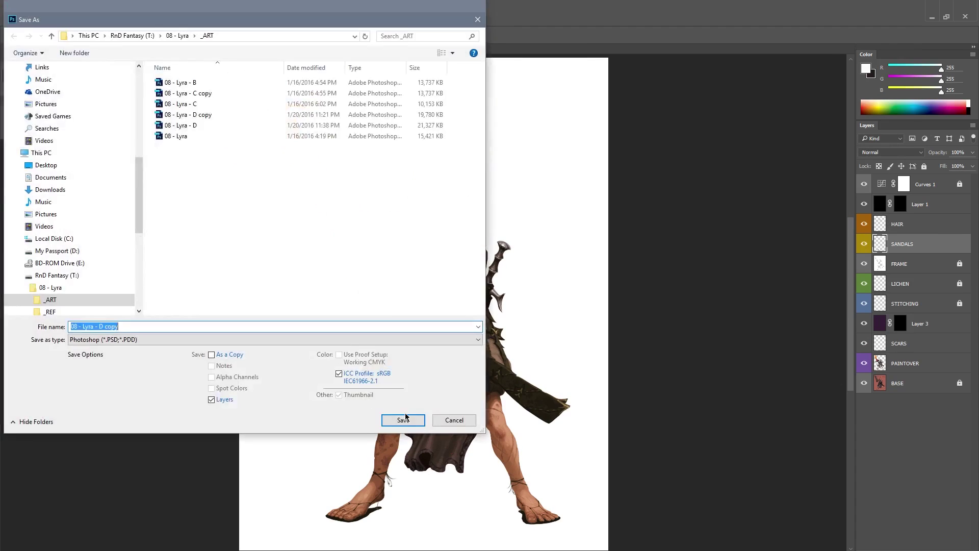
{"action": "left_click", "coordinate": [403, 417]}
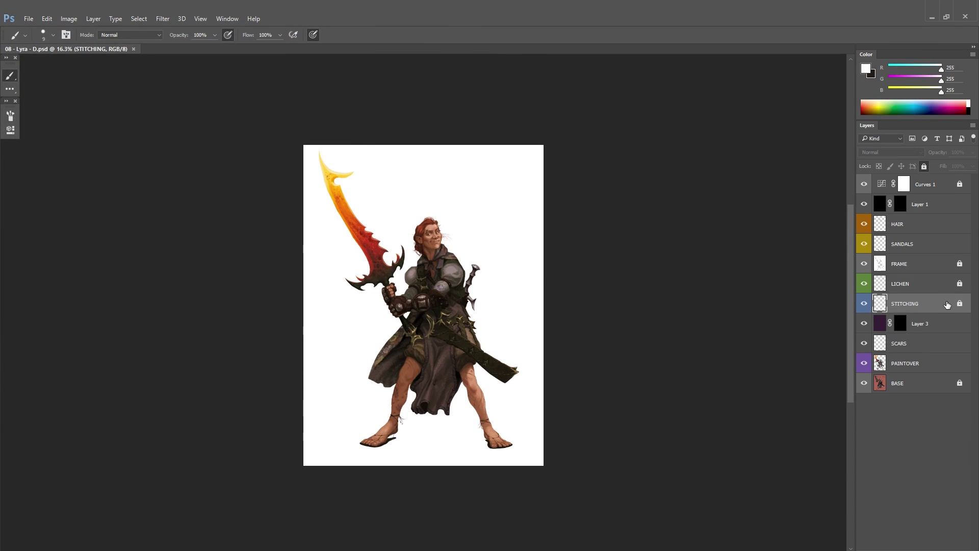
Step: Add a layer above STITCHING and paint tiny pink stitches along the tunic's purple trim beside the bruised leg
{"action": "scroll", "coordinate": [474, 230], "scroll_direction": "up", "scroll_amount": 3}
{"action": "right_click", "coordinate": [604, 228]}
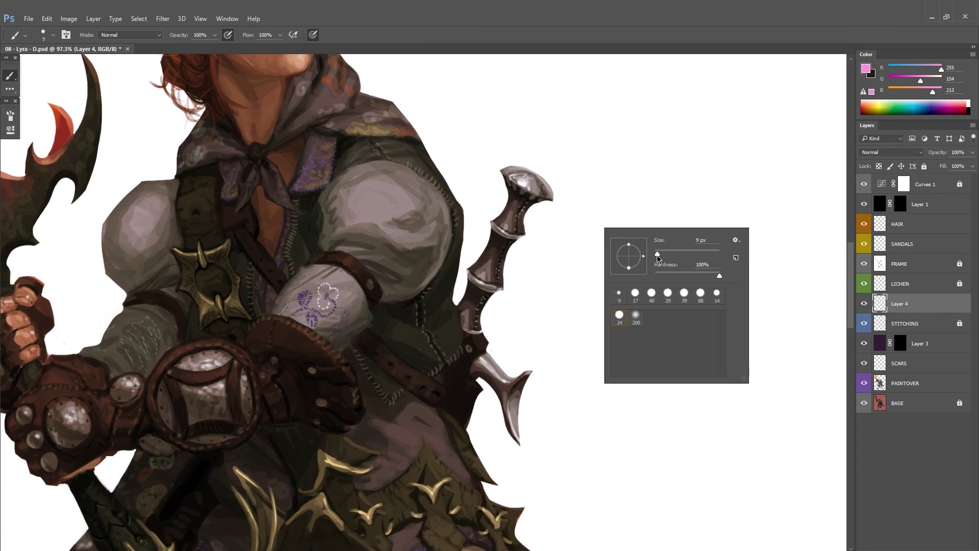
{"action": "scroll", "coordinate": [527, 336], "scroll_direction": "up", "scroll_amount": 2}
{"action": "scroll", "coordinate": [527, 336], "scroll_direction": "up", "scroll_amount": 2}
{"action": "left_click", "coordinate": [411, 313]}
{"action": "scroll", "coordinate": [406, 240], "scroll_direction": "down", "scroll_amount": 3}
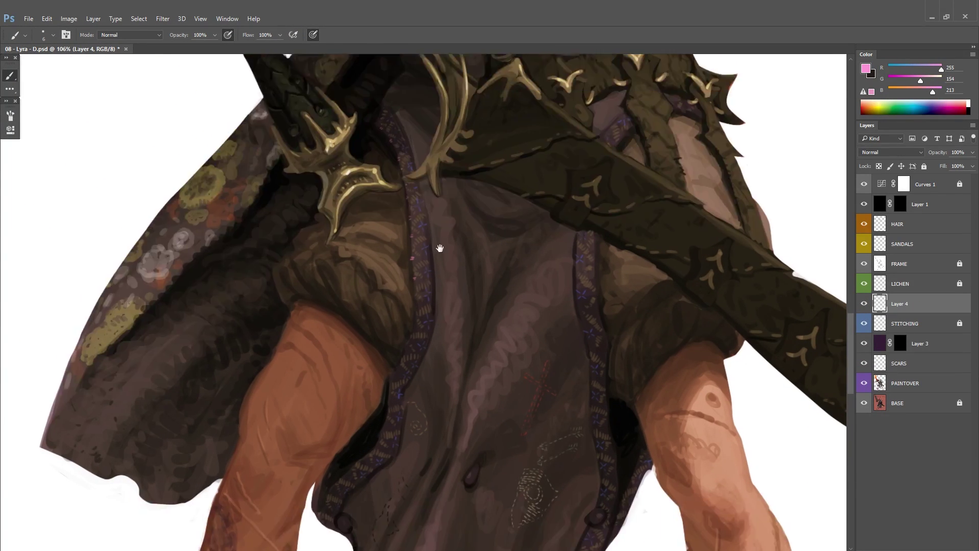
{"action": "scroll", "coordinate": [349, 435], "scroll_direction": "down", "scroll_amount": 5}
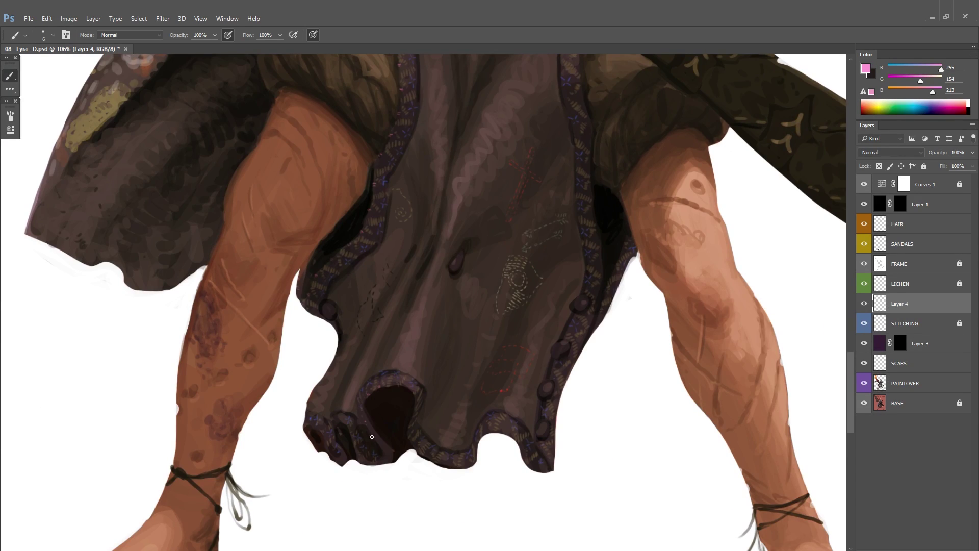
{"action": "scroll", "coordinate": [339, 420], "scroll_direction": "up", "scroll_amount": 2}
{"action": "scroll", "coordinate": [459, 376], "scroll_direction": "right", "scroll_amount": 2}
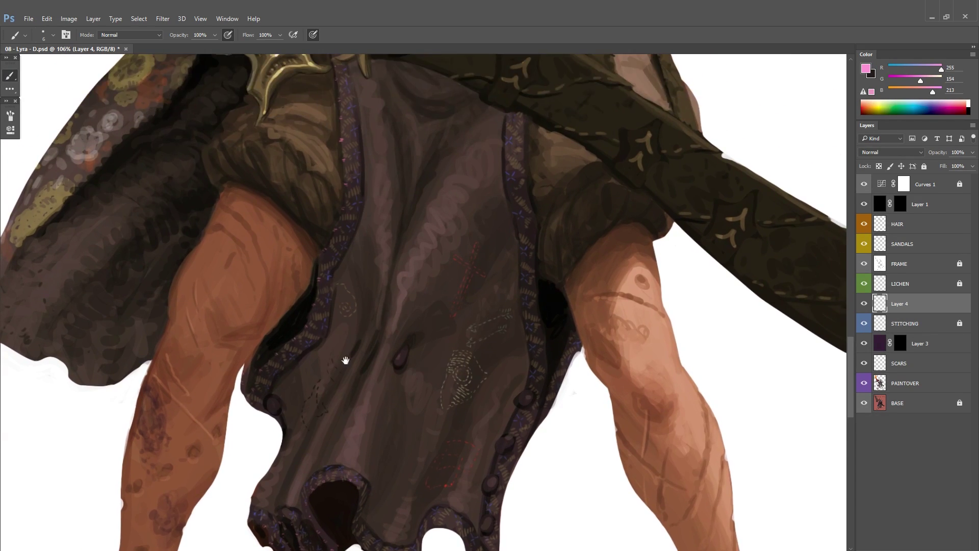
{"action": "scroll", "coordinate": [512, 347], "scroll_direction": "up", "scroll_amount": 1}
{"action": "scroll", "coordinate": [512, 347], "scroll_direction": "right", "scroll_amount": 1}
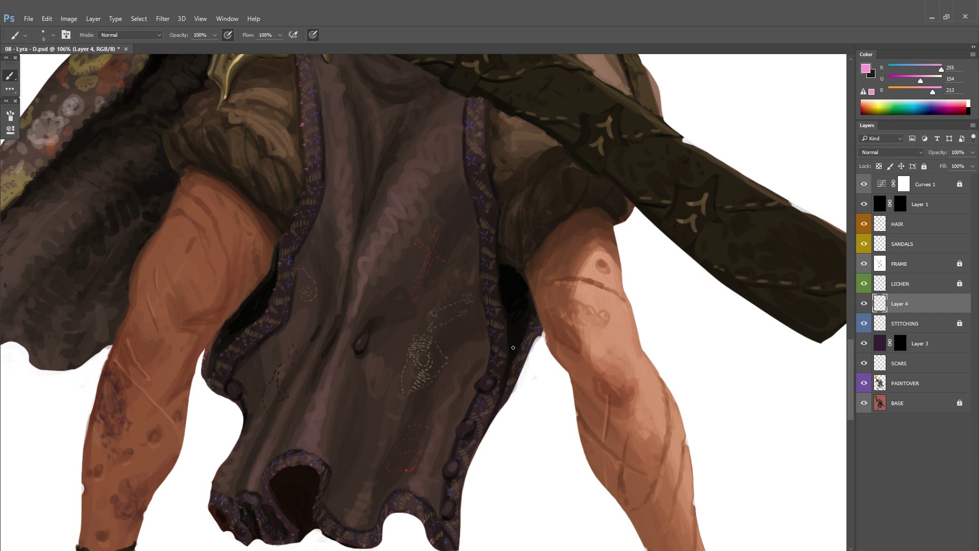
Step: Scatter small pink stitches down the tunic's purple trim beside the leg below the scabbard
{"action": "left_click_drag", "start_coordinate": [498, 130], "coordinate": [464, 308]}
{"action": "scroll", "coordinate": [464, 307], "scroll_direction": "down", "scroll_amount": 5}
{"action": "scroll", "coordinate": [486, 255], "scroll_direction": "up", "scroll_amount": 5}
{"action": "left_click_drag", "start_coordinate": [487, 255], "coordinate": [474, 510]}
Step: Add small pink stitches to the purple edging of the chest opening and collar, and touch up the lower tunic trim
{"action": "scroll", "coordinate": [357, 326], "scroll_direction": "up", "scroll_amount": 5}
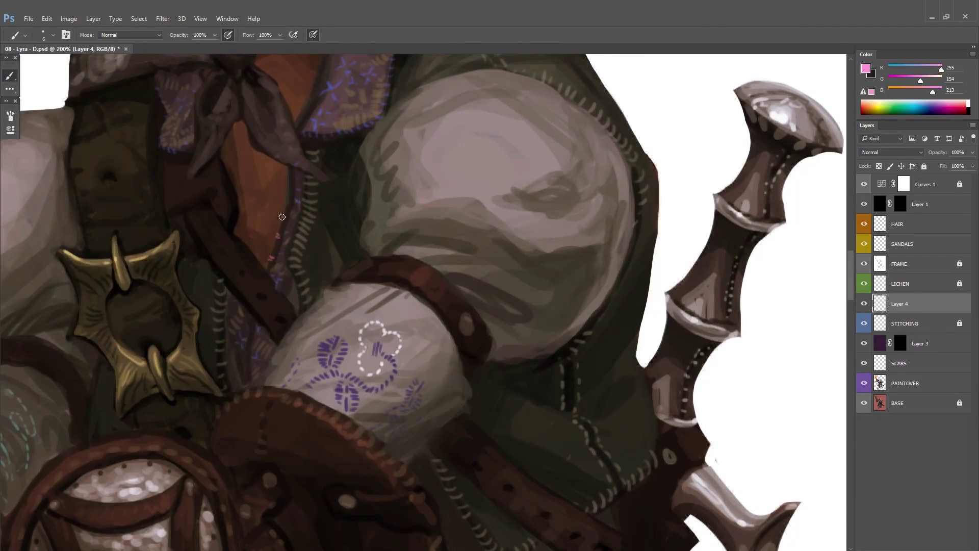
{"action": "left_click_drag", "start_coordinate": [330, 131], "coordinate": [339, 348]}
{"action": "scroll", "coordinate": [339, 348], "scroll_direction": "down", "scroll_amount": 3}
{"action": "scroll", "coordinate": [371, 281], "scroll_direction": "down", "scroll_amount": 2}
{"action": "scroll", "coordinate": [409, 393], "scroll_direction": "up", "scroll_amount": 1}
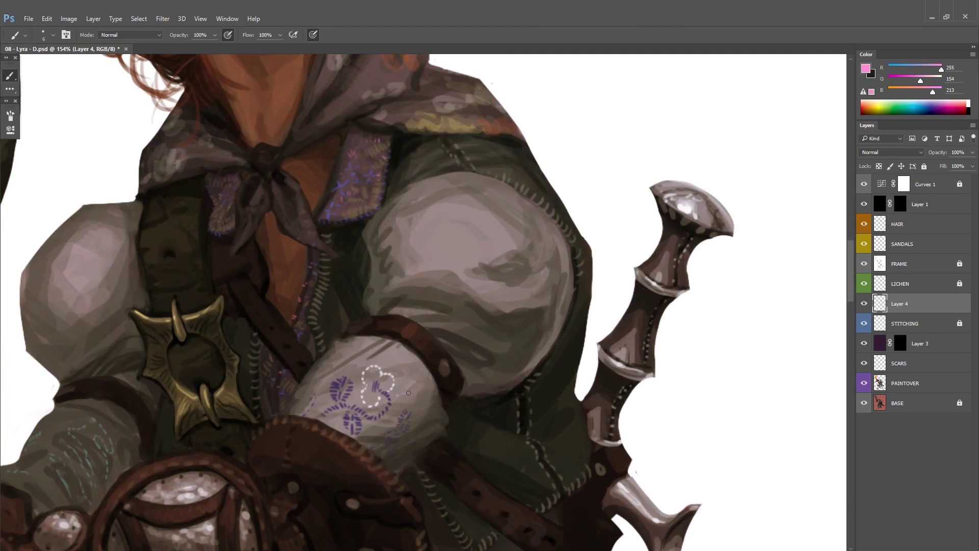
{"action": "scroll", "coordinate": [394, 441], "scroll_direction": "down", "scroll_amount": 5}
{"action": "scroll", "coordinate": [385, 368], "scroll_direction": "up", "scroll_amount": 5}
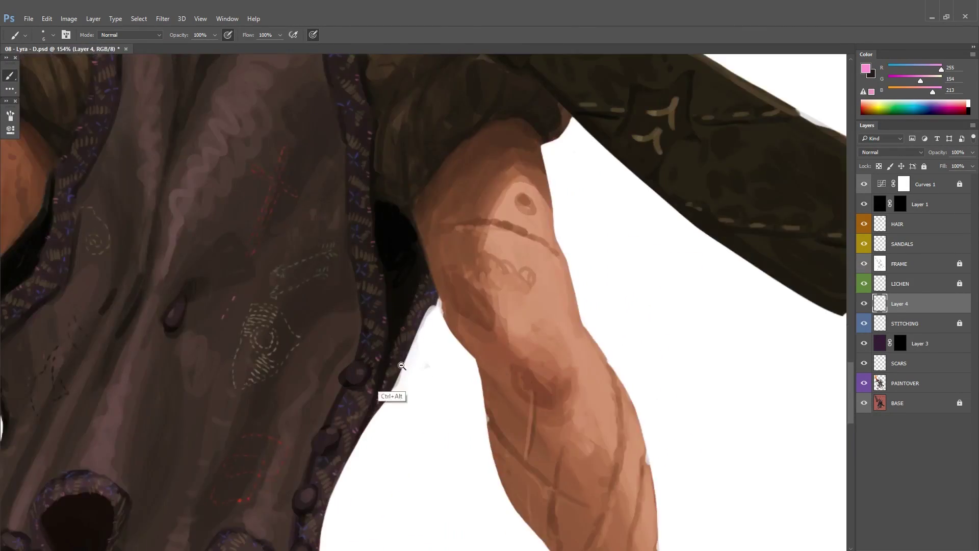
Step: Sample a near-black colour, flip the canvas, merge the pink stitches into STITCHING and add a new layer above PAINTOVER
{"action": "left_click", "coordinate": [358, 322], "text": "alt"}
{"action": "scroll", "coordinate": [358, 322], "scroll_direction": "down", "scroll_amount": 8}
{"action": "key", "text": "ctrl+shift+h"}
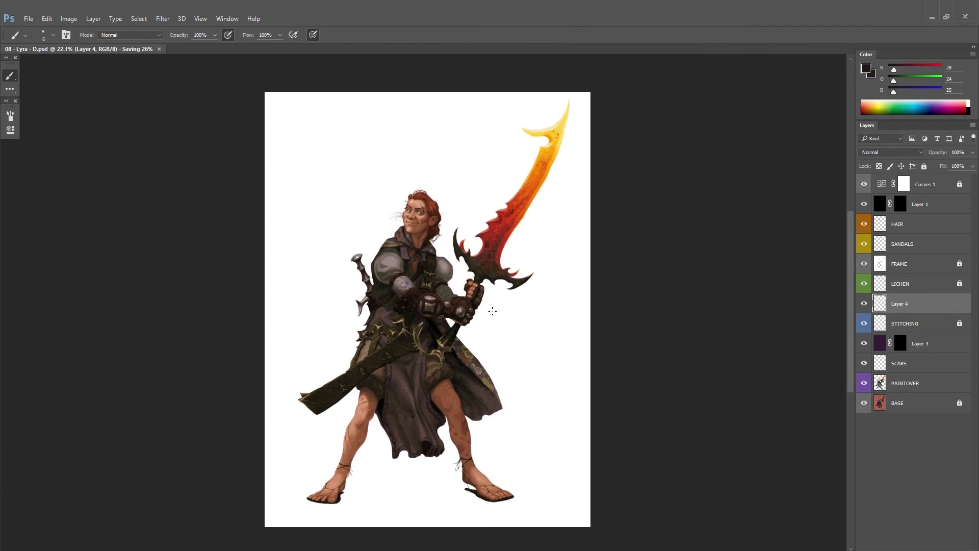
{"action": "key", "text": "ctrl+bracketleft"}
{"action": "key", "text": "ctrl+bracketleft"}
{"action": "key", "text": "ctrl+bracketleft"}
{"action": "key", "text": "ctrl+shift+n"}
{"action": "key", "text": "Escape"}
{"action": "scroll", "coordinate": [420, 310], "scroll_direction": "up", "scroll_amount": 5}
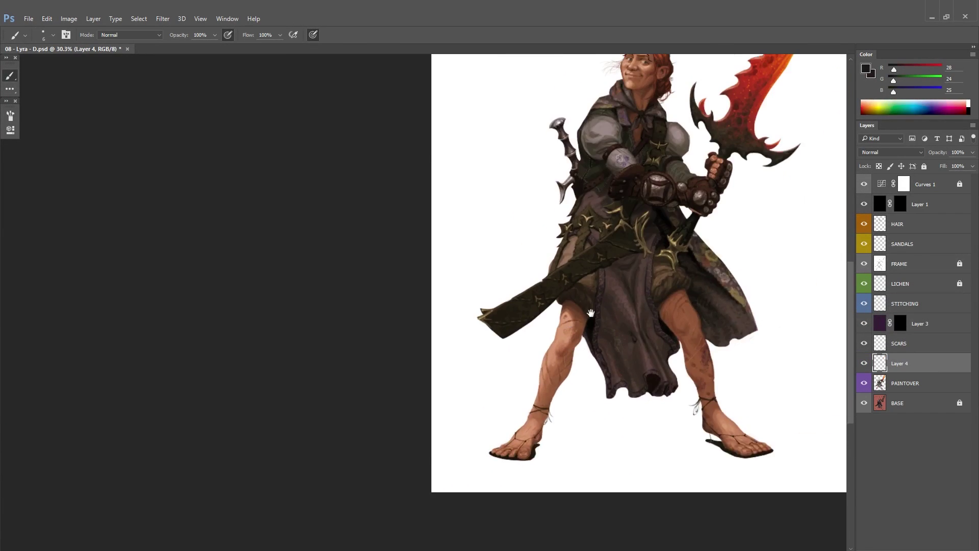
Step: Flip the canvas back and paint slanted rows of small white oval holes near the scabbard's tip
{"action": "key", "text": "x"}
{"action": "scroll", "coordinate": [420, 310], "scroll_direction": "down", "scroll_amount": 6}
{"action": "key", "text": "ctrl+shift+h"}
{"action": "scroll", "coordinate": [534, 239], "scroll_direction": "up", "scroll_amount": 7}
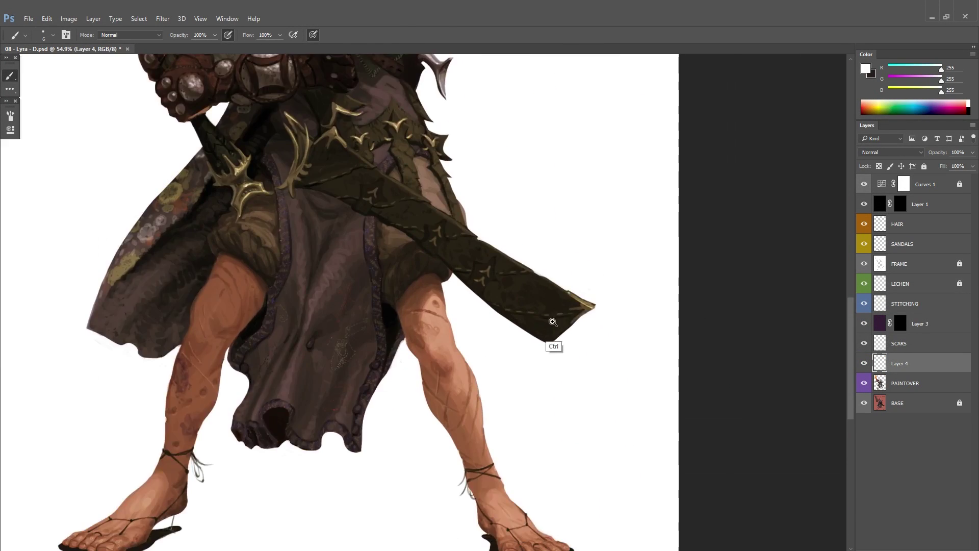
{"action": "left_click_drag", "start_coordinate": [571, 266], "coordinate": [572, 271]}
{"action": "left_click_drag", "start_coordinate": [597, 278], "coordinate": [590, 285]}
{"action": "mouse_move", "coordinate": [515, 222]}
{"action": "left_mouse_down"}
{"action": "mouse_move", "coordinate": [508, 229]}
{"action": "mouse_move", "coordinate": [577, 269]}
{"action": "left_mouse_up"}
{"action": "left_click_drag", "start_coordinate": [579, 273], "coordinate": [572, 281]}
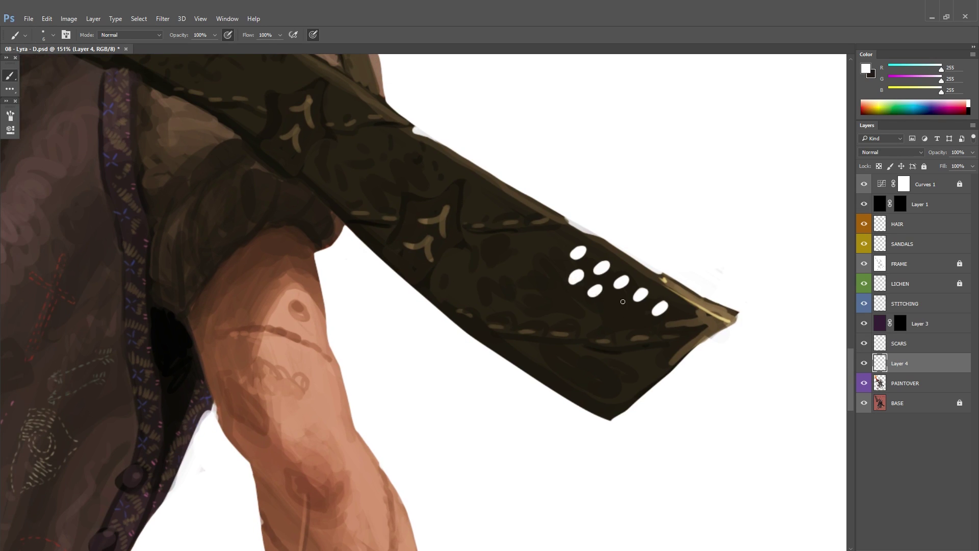
{"action": "left_click_drag", "start_coordinate": [621, 301], "coordinate": [613, 308]}
{"action": "left_click_drag", "start_coordinate": [557, 256], "coordinate": [549, 262]}
{"action": "scroll", "coordinate": [700, 304], "scroll_direction": "down", "scroll_amount": 7}
{"action": "scroll", "coordinate": [693, 313], "scroll_direction": "up", "scroll_amount": 7}
{"action": "left_click_drag", "start_coordinate": [659, 271], "coordinate": [652, 279]}
{"action": "left_click_drag", "start_coordinate": [676, 281], "coordinate": [669, 288]}
{"action": "scroll", "coordinate": [672, 286], "scroll_direction": "down", "scroll_amount": 5}
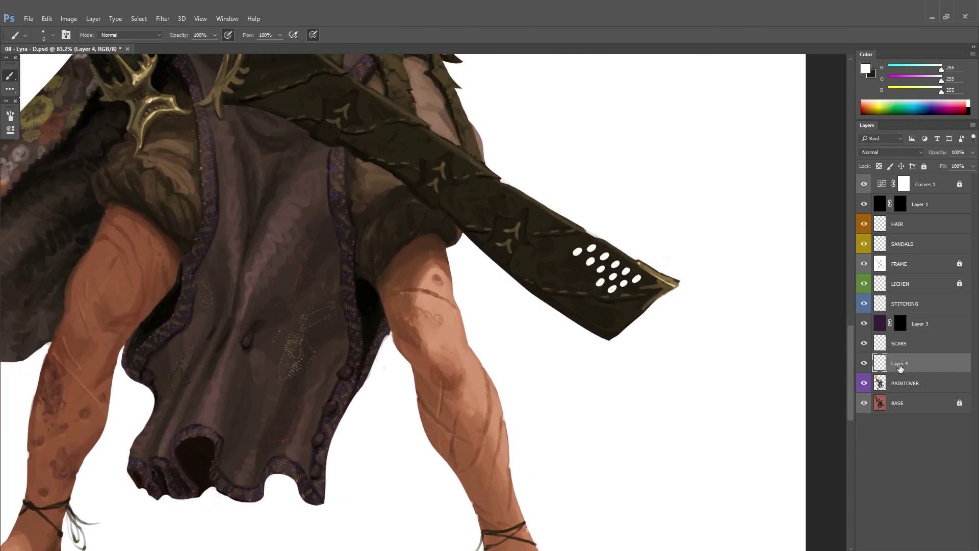
Step: Add a layer clipped to the white ovals and paint brown thickness along the edges of the scabbard holes
{"action": "key", "text": "ctrl+shift+n"}
{"action": "key", "text": "Return"}
{"action": "left_click", "coordinate": [900, 373], "text": "alt"}
{"action": "scroll", "coordinate": [629, 275], "scroll_direction": "up", "scroll_amount": 5}
{"action": "left_click_drag", "start_coordinate": [560, 221], "coordinate": [577, 214]}
{"action": "left_click_drag", "start_coordinate": [561, 248], "coordinate": [602, 231]}
{"action": "left_click_drag", "start_coordinate": [584, 264], "coordinate": [626, 249]}
{"action": "left_click_drag", "start_coordinate": [583, 294], "coordinate": [610, 280]}
{"action": "left_click_drag", "start_coordinate": [662, 285], "coordinate": [672, 279]}
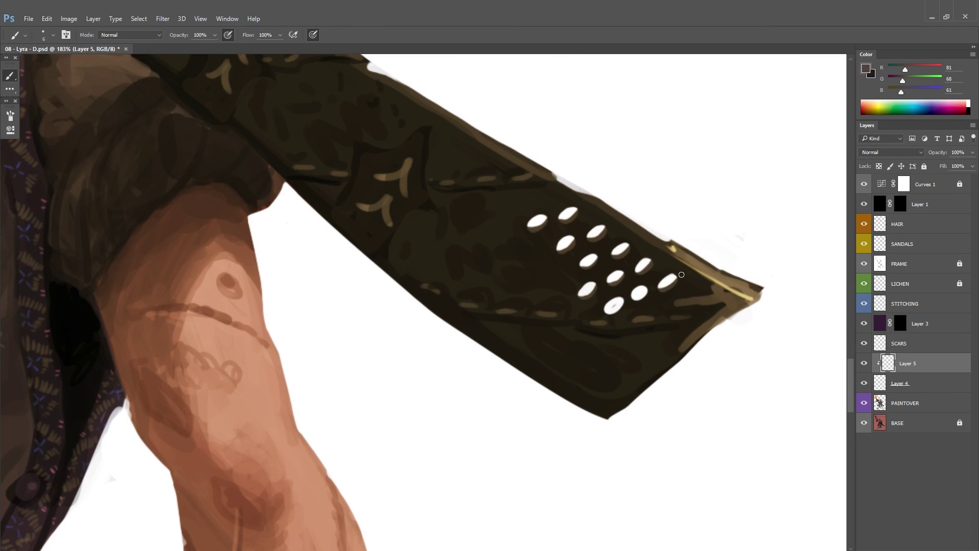
{"action": "left_click_drag", "start_coordinate": [610, 308], "coordinate": [644, 292]}
Step: Add a second clipped layer beneath the edge shading, darken the holes farthest from the scabbard's tip and flip the canvas
{"action": "scroll", "coordinate": [614, 306], "scroll_direction": "down", "scroll_amount": 5}
{"action": "key", "text": "ctrl+e"}
{"action": "key", "text": "ctrl+shift+n"}
{"action": "key", "text": "Return"}
{"action": "scroll", "coordinate": [591, 225], "scroll_direction": "up", "scroll_amount": 3}
{"action": "right_click", "coordinate": [684, 286]}
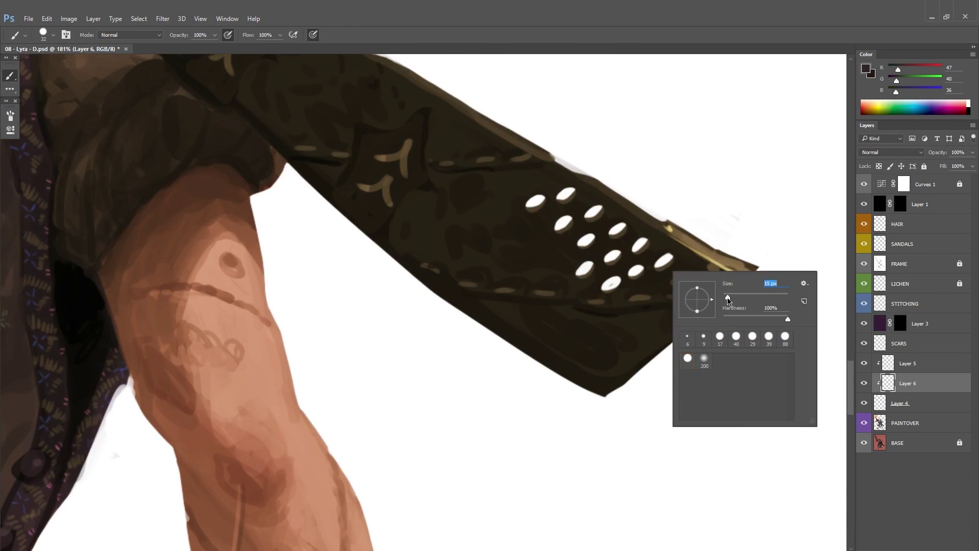
{"action": "key", "text": "Return"}
{"action": "scroll", "coordinate": [673, 443], "scroll_direction": "down", "scroll_amount": 1}
{"action": "scroll", "coordinate": [622, 390], "scroll_direction": "down", "scroll_amount": 10}
{"action": "key", "text": "ctrl+shift+h"}
{"action": "scroll", "coordinate": [331, 409], "scroll_direction": "up", "scroll_amount": 9}
Step: Refine the shading inside the scabbard holes with the eraser and a small tan brush
{"action": "key", "text": "e"}
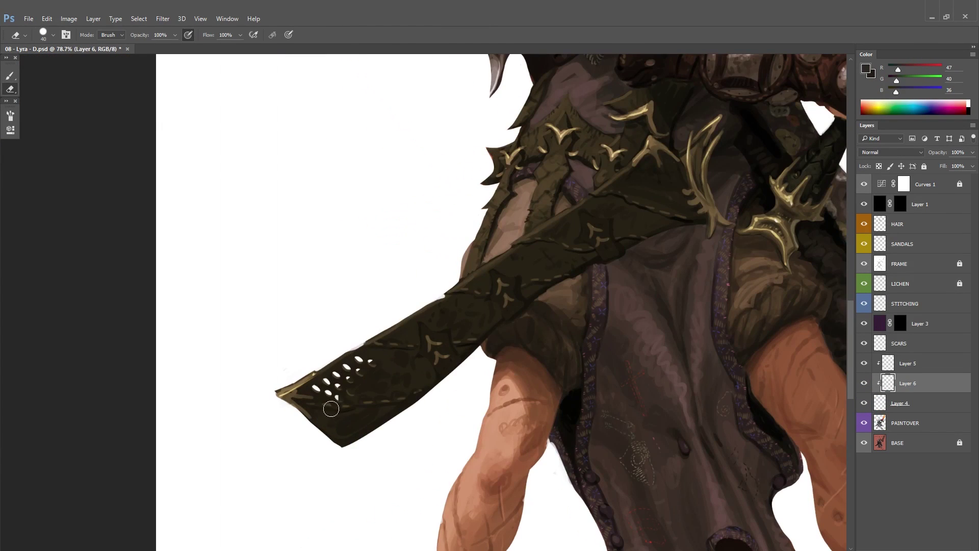
{"action": "scroll", "coordinate": [463, 314], "scroll_direction": "down", "scroll_amount": 8}
{"action": "key", "text": "b"}
{"action": "scroll", "coordinate": [423, 397], "scroll_direction": "up", "scroll_amount": 10}
{"action": "key", "text": "x"}
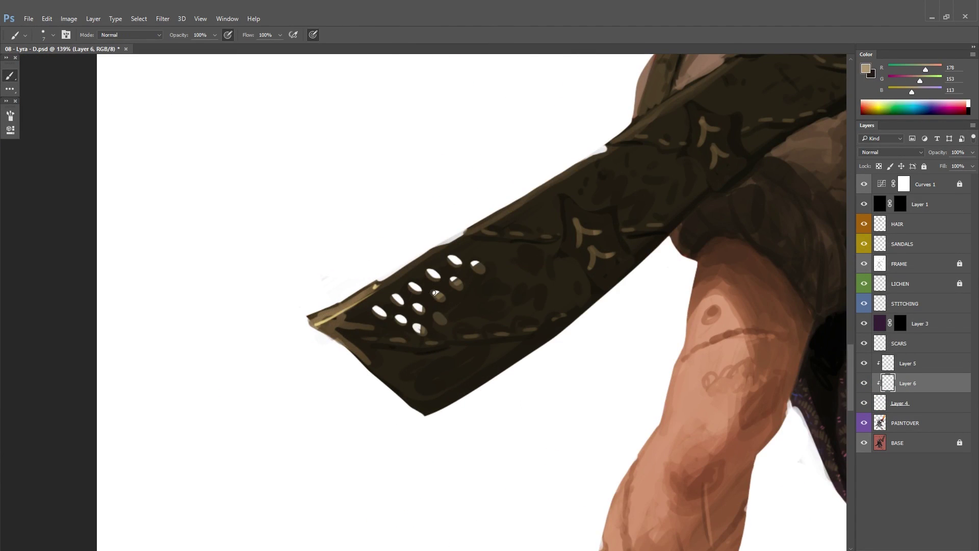
{"action": "scroll", "coordinate": [421, 342], "scroll_direction": "down", "scroll_amount": 8}
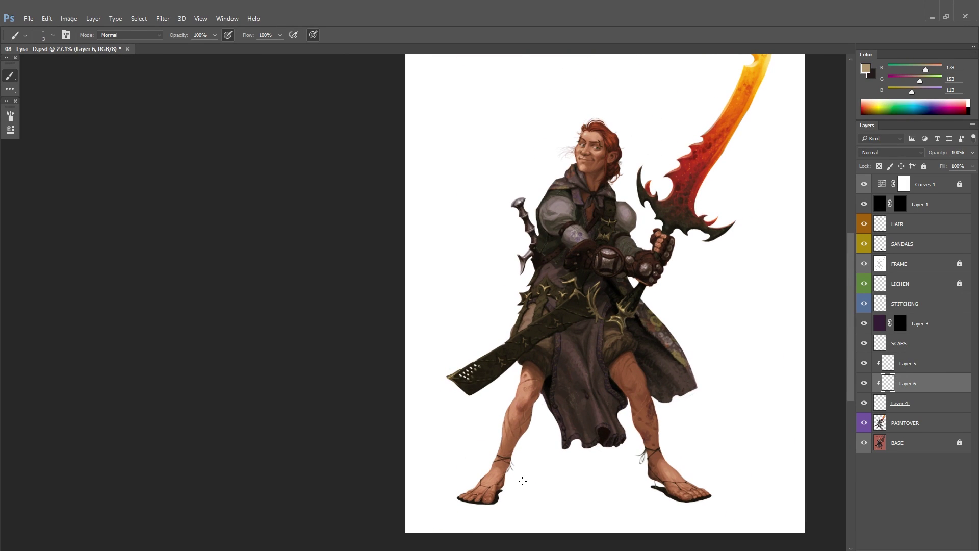
Step: Merge the scabbard hole layer and its clipped shading layers down into PAINTOVER
{"action": "key", "text": "ctrl+e"}
{"action": "key", "text": "ctrl+e"}
{"action": "key", "text": "ctrl+e"}
{"action": "key", "text": "ctrl+minus"}
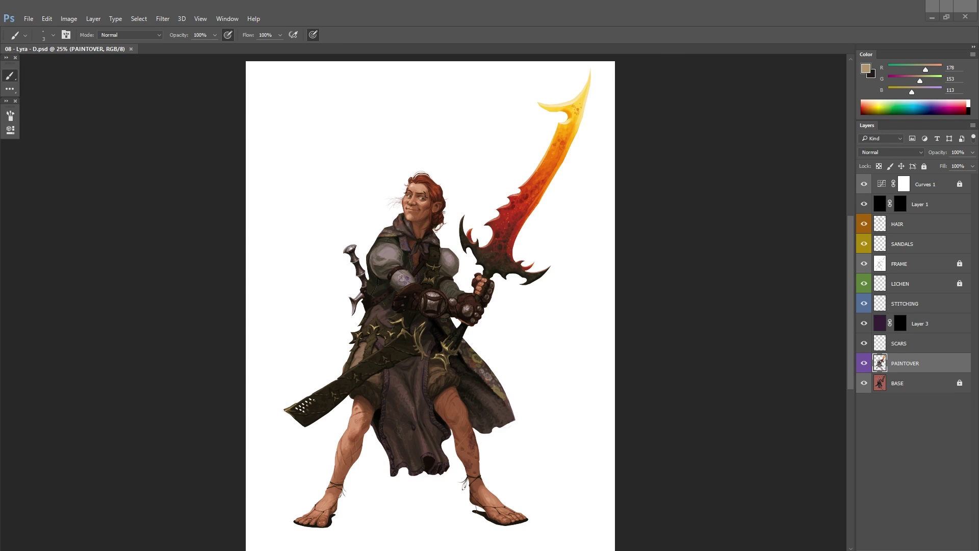
Step: Save the document in Photoshop format as 08 - Lyra - D copy, replacing the existing file
{"action": "left_click_drag", "start_coordinate": [668, 360], "coordinate": [718, 355]}
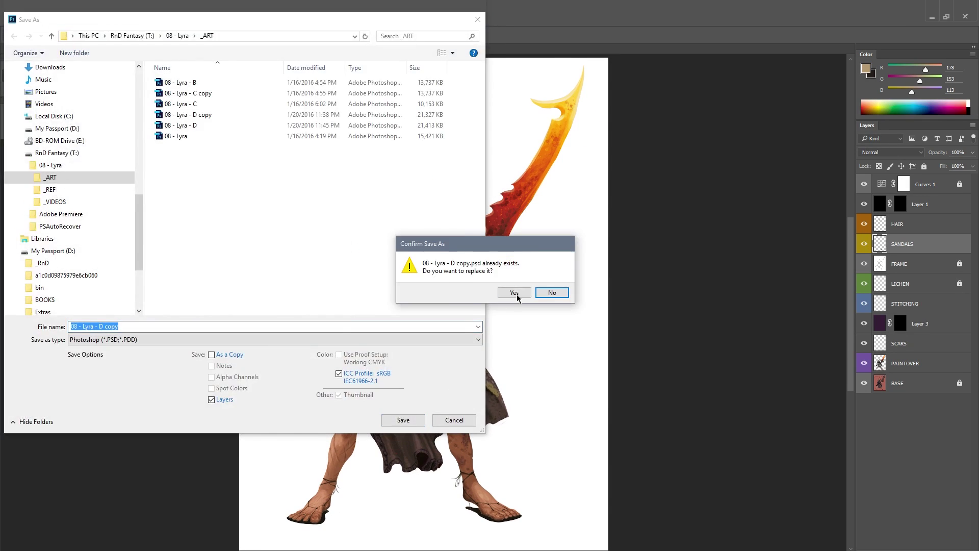
{"action": "left_click", "coordinate": [555, 291]}
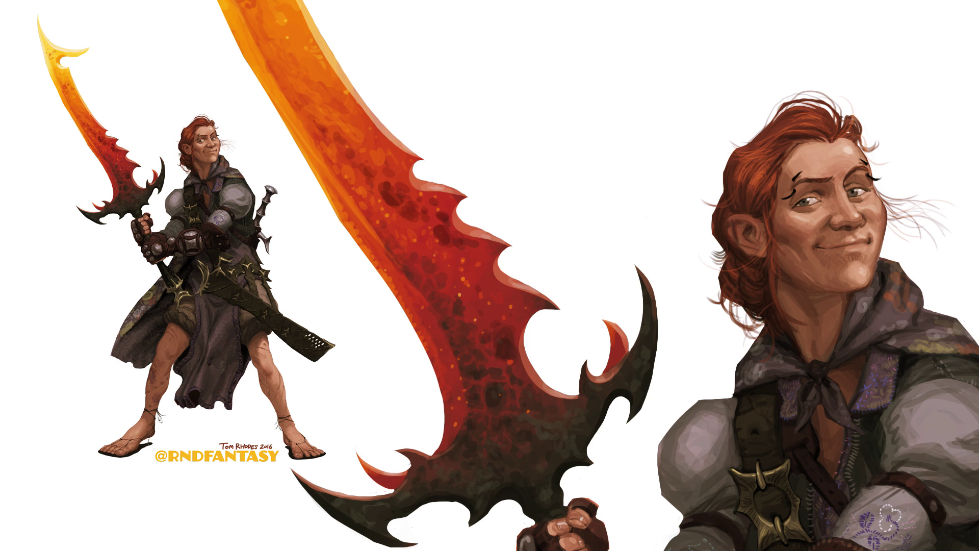